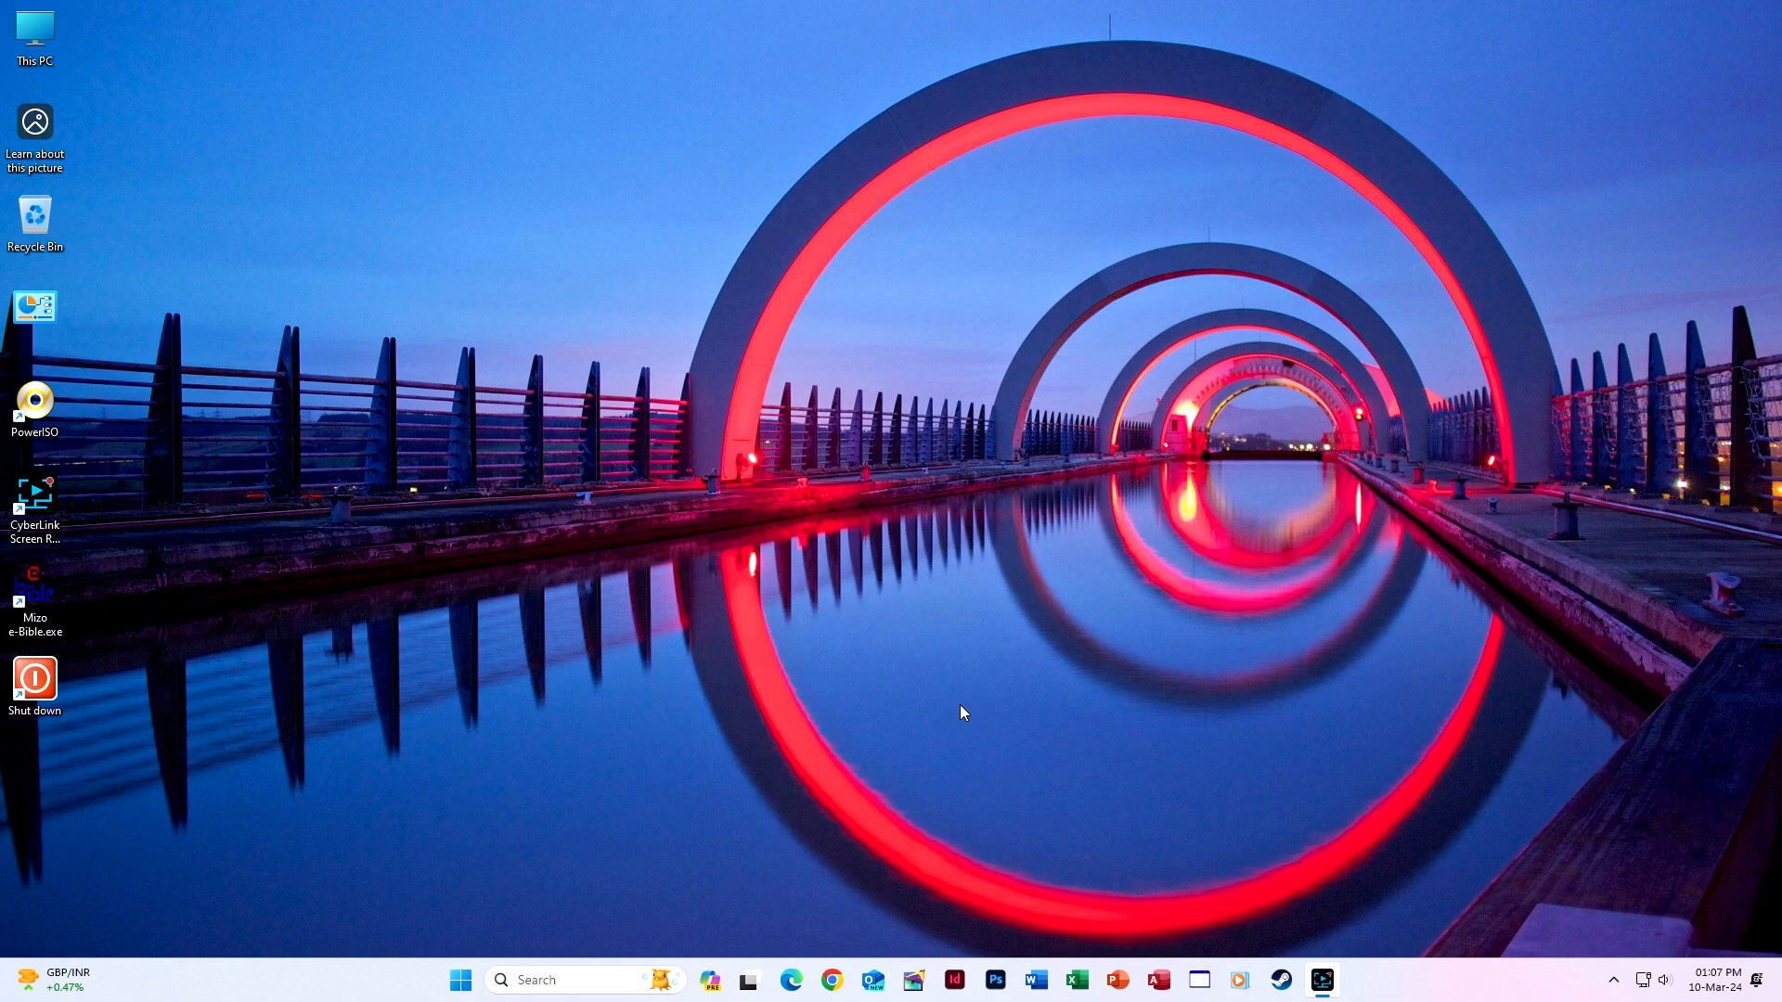
Refresh the desktop, then launch Word and create a new blank document.
{"action": "mouse_move", "coordinate": [1322, 989]}
{"action": "right_click", "coordinate": [1083, 473]}
{"action": "left_click", "coordinate": [1114, 548]}
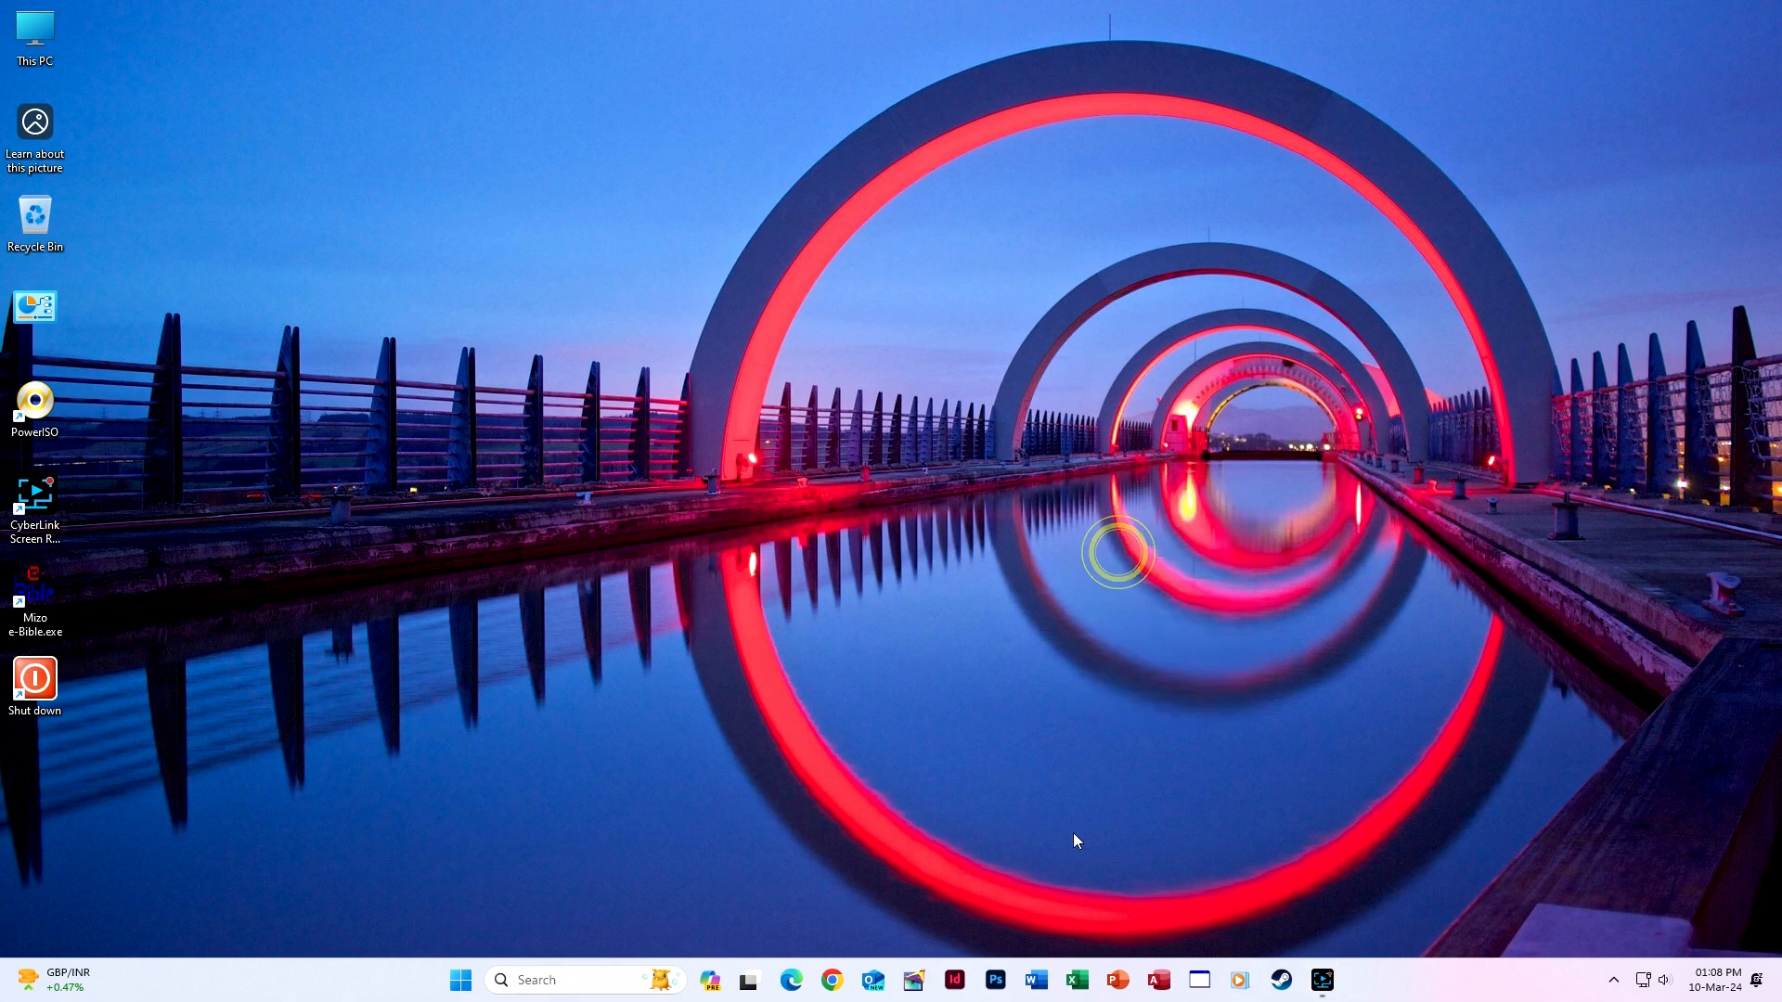
{"action": "left_click", "coordinate": [1039, 979]}
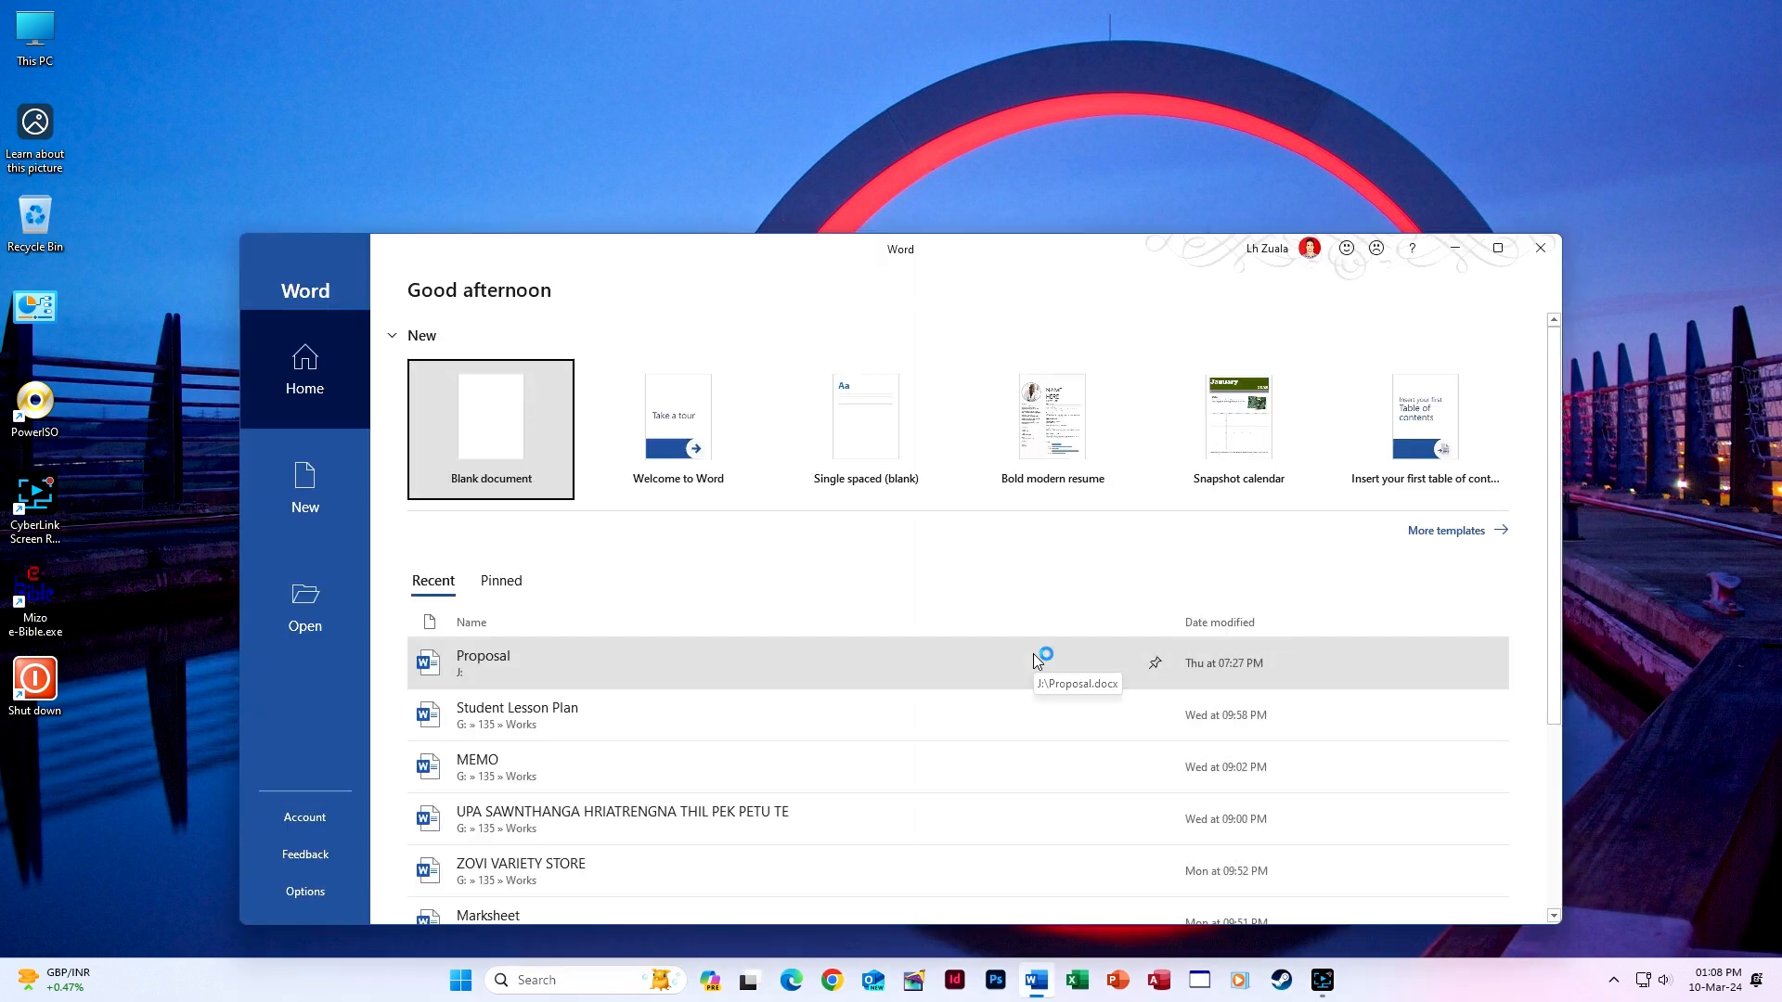
{"action": "left_click", "coordinate": [537, 450]}
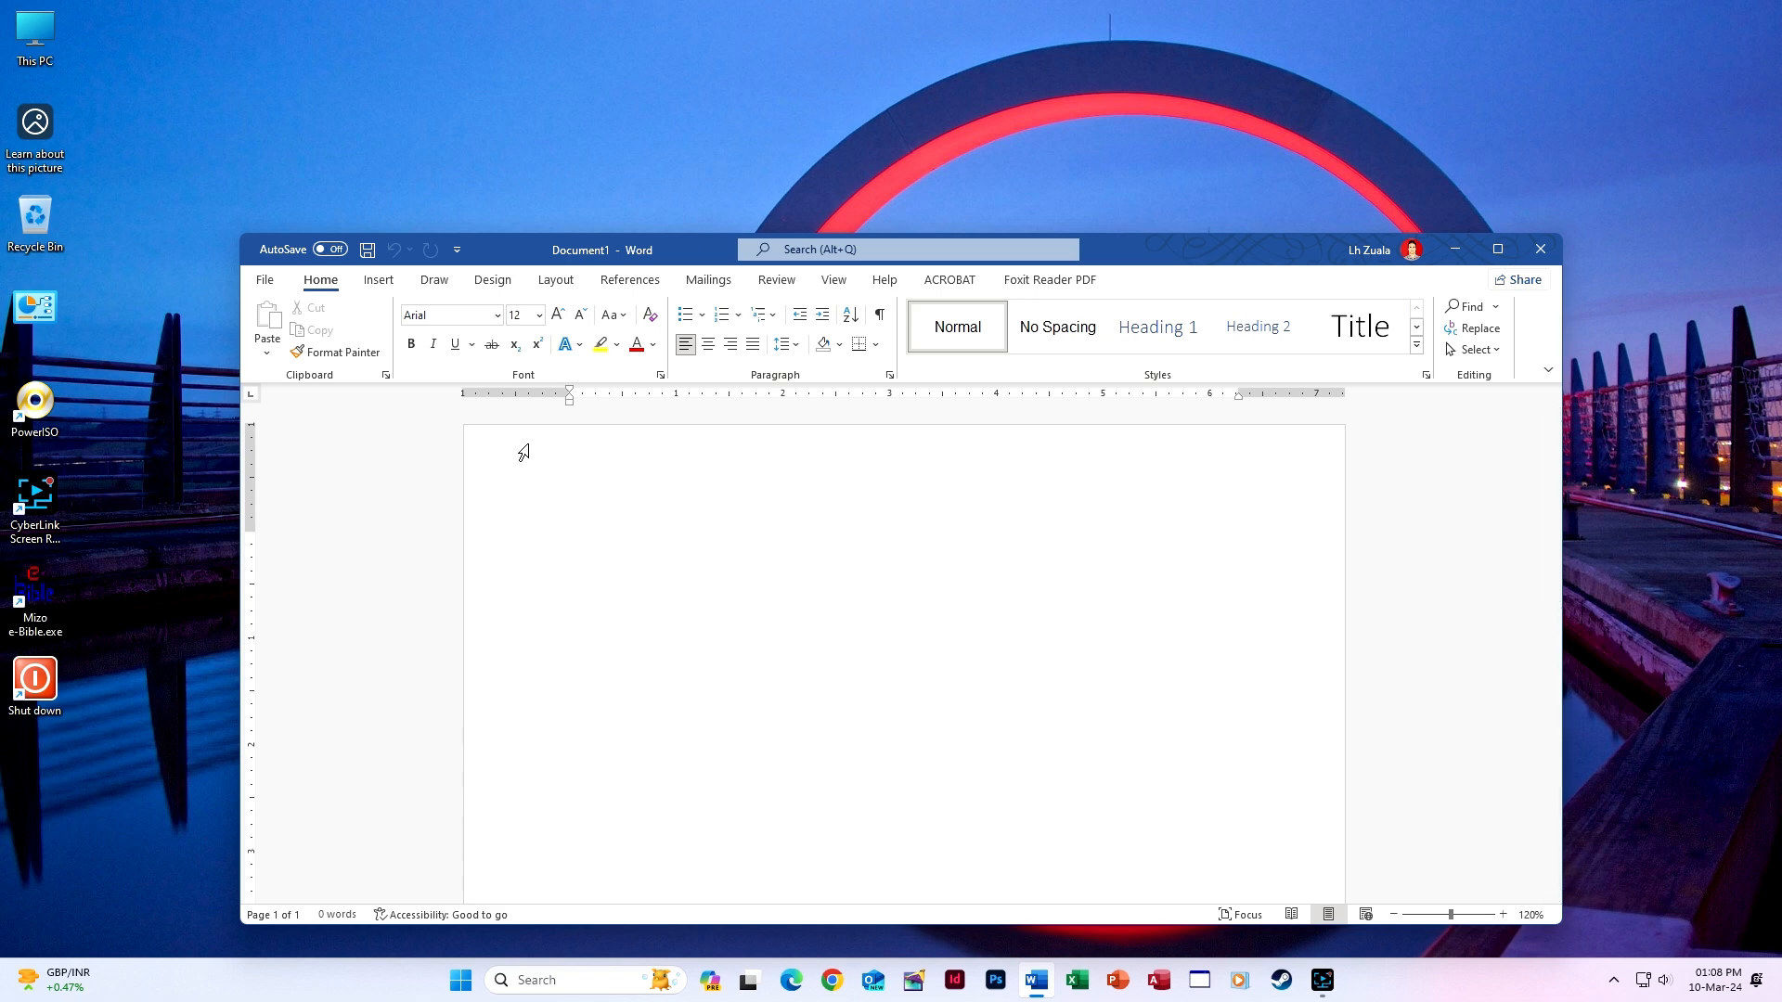
Maximize the Word window for Document1.
{"action": "left_click", "coordinate": [1509, 253]}
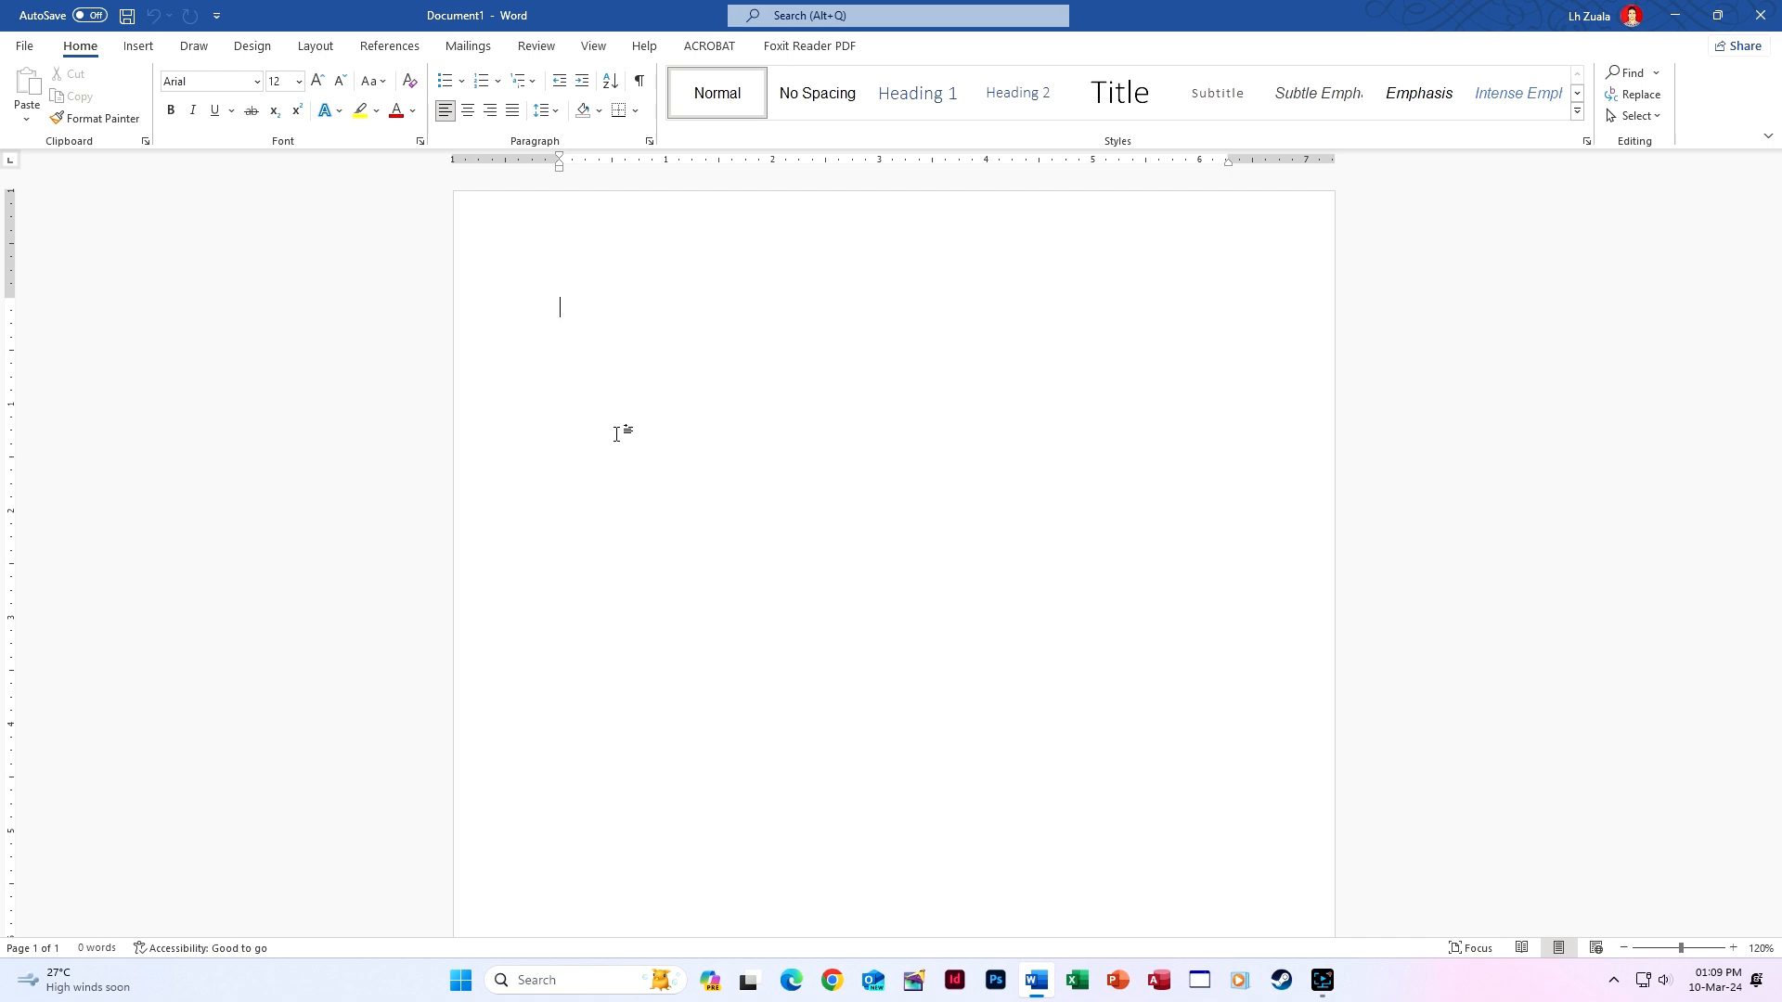
Type a tab-indented 'Yours faithfully,' followed by the president's bracketed name.
{"action": "key", "text": "Tab"}
{"action": "type", "text": "Yours faith"}
{"action": "type", "text": "flu"}
{"action": "key", "text": "BackSpace"}
{"action": "key", "text": "BackSpace"}
{"action": "type", "text": "flu"}
{"action": "key", "text": "BackSpace"}
{"action": "key", "text": "BackSpace"}
{"action": "type", "text": "ully,"}
{"action": "type", "text": "("}
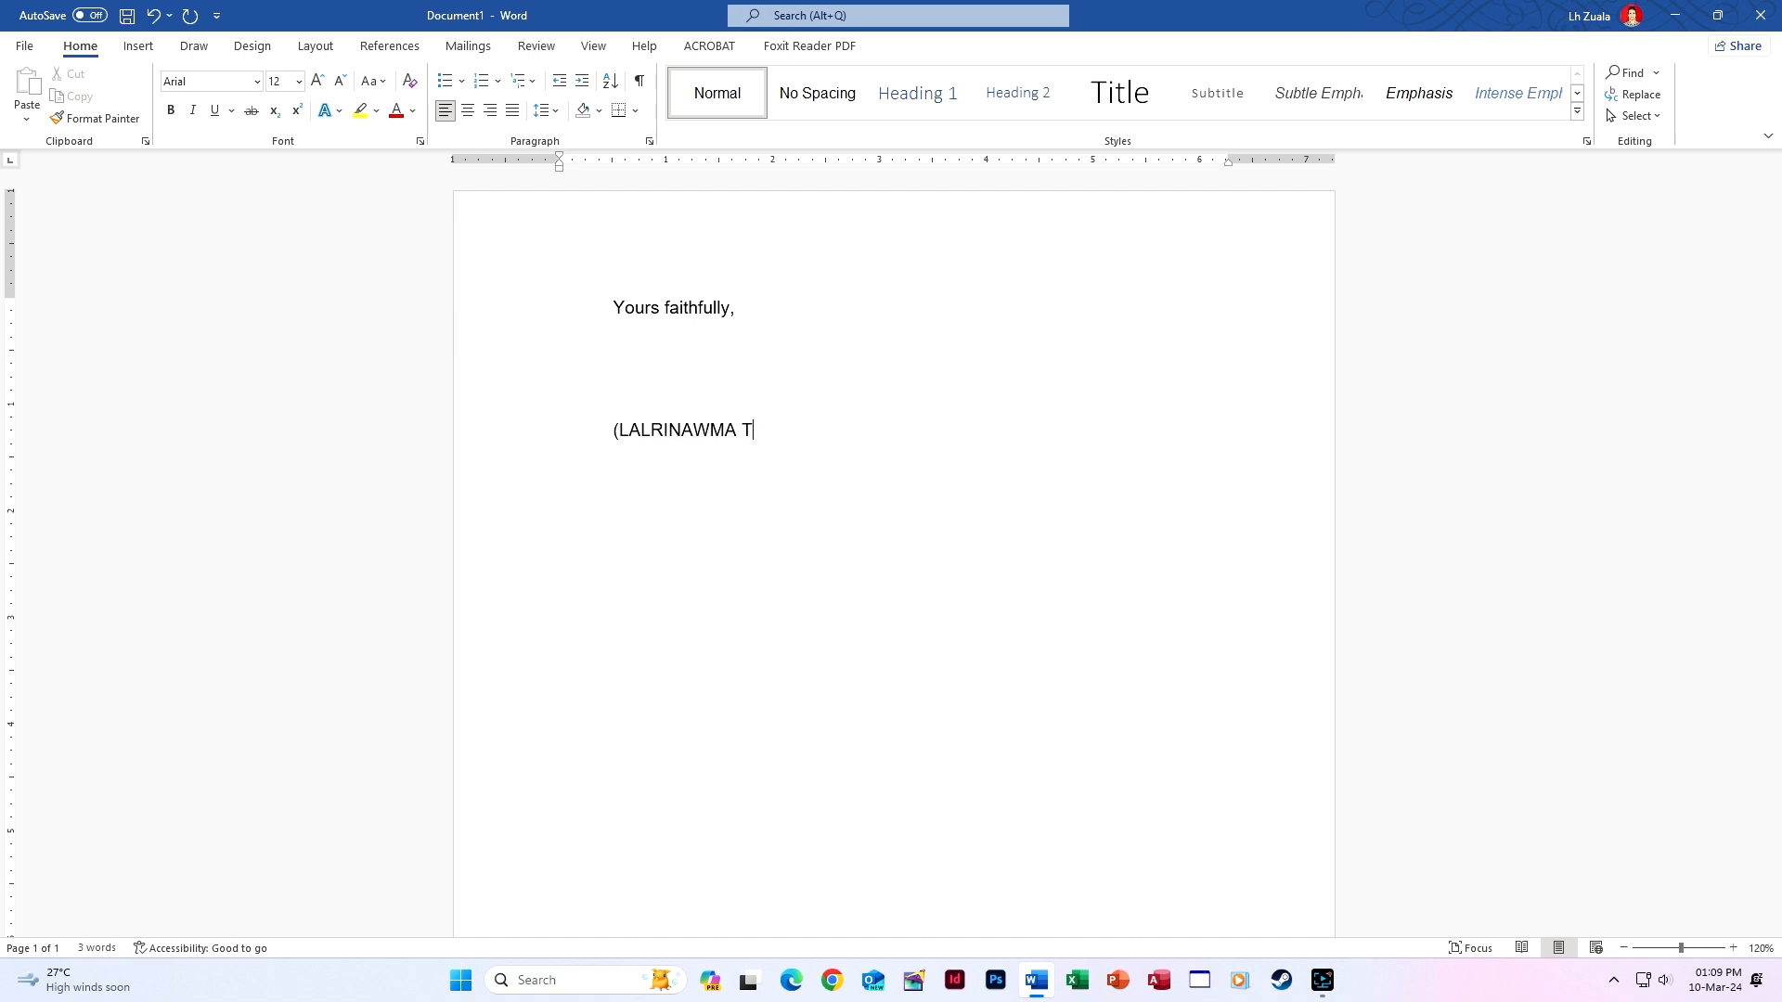
Type the lines 'President', 'Young Mizo Association' and 'Lungmawi Branch'.
{"action": "type", "text": "President "}
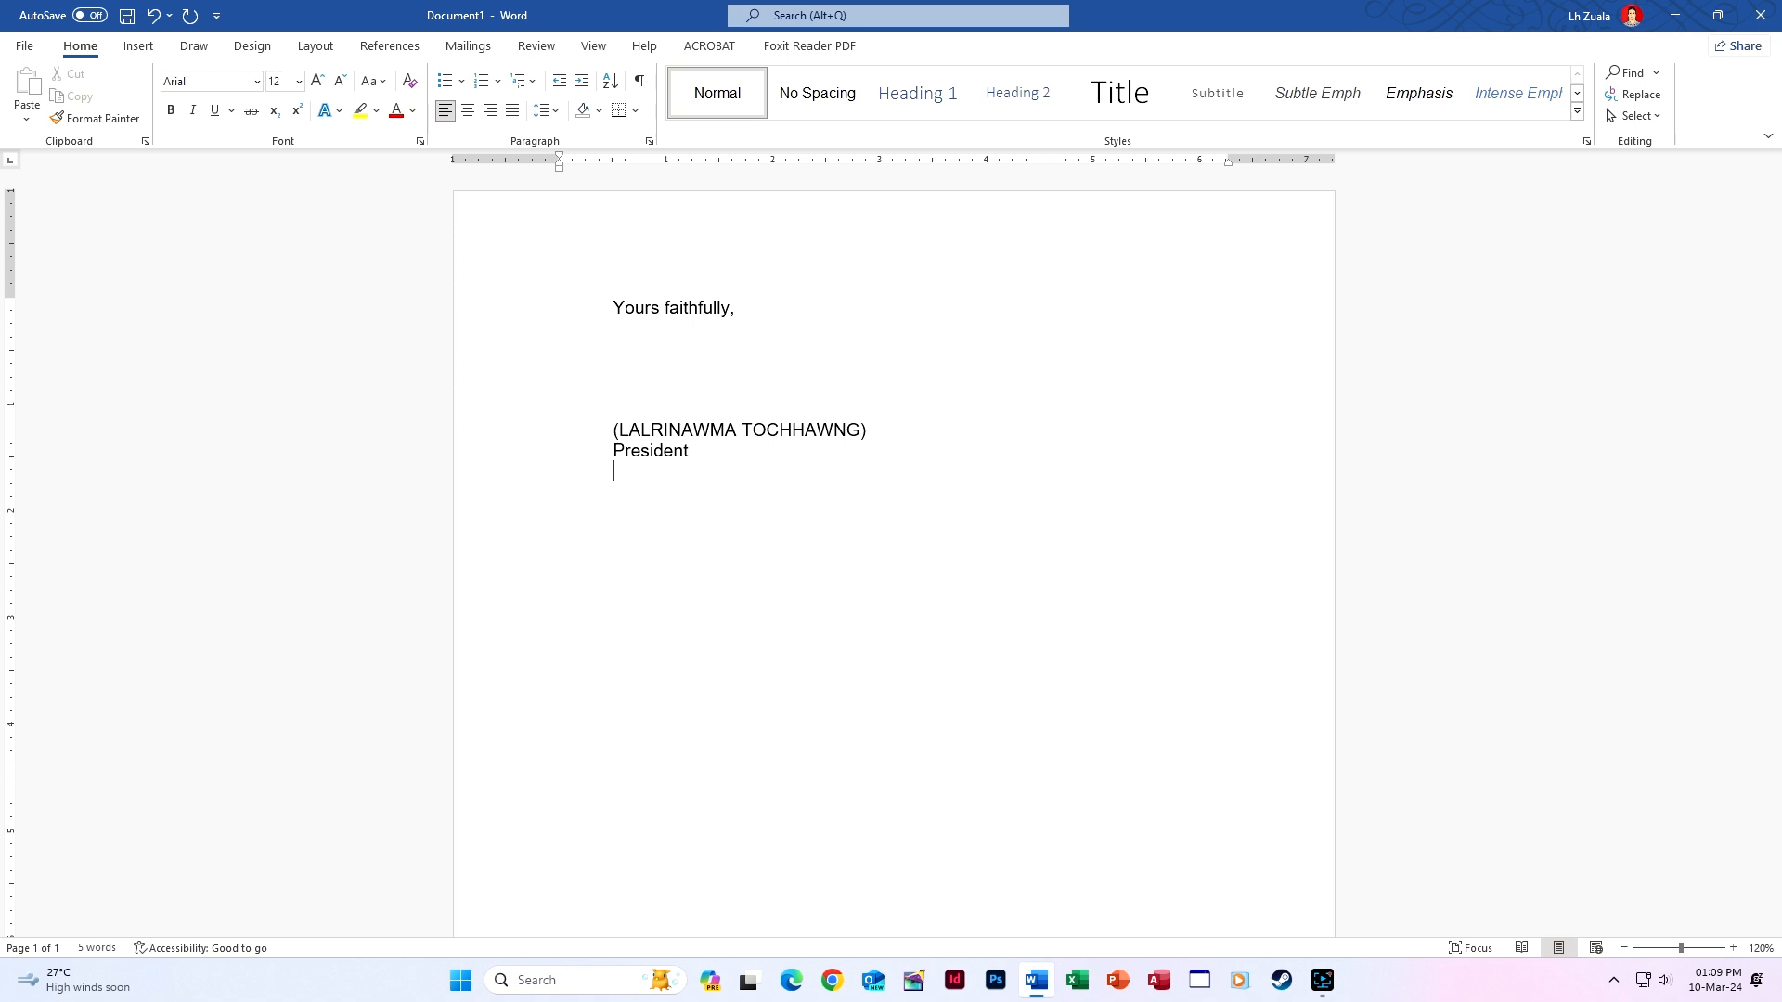
{"action": "type", "text": "Young Mizo Associa"}
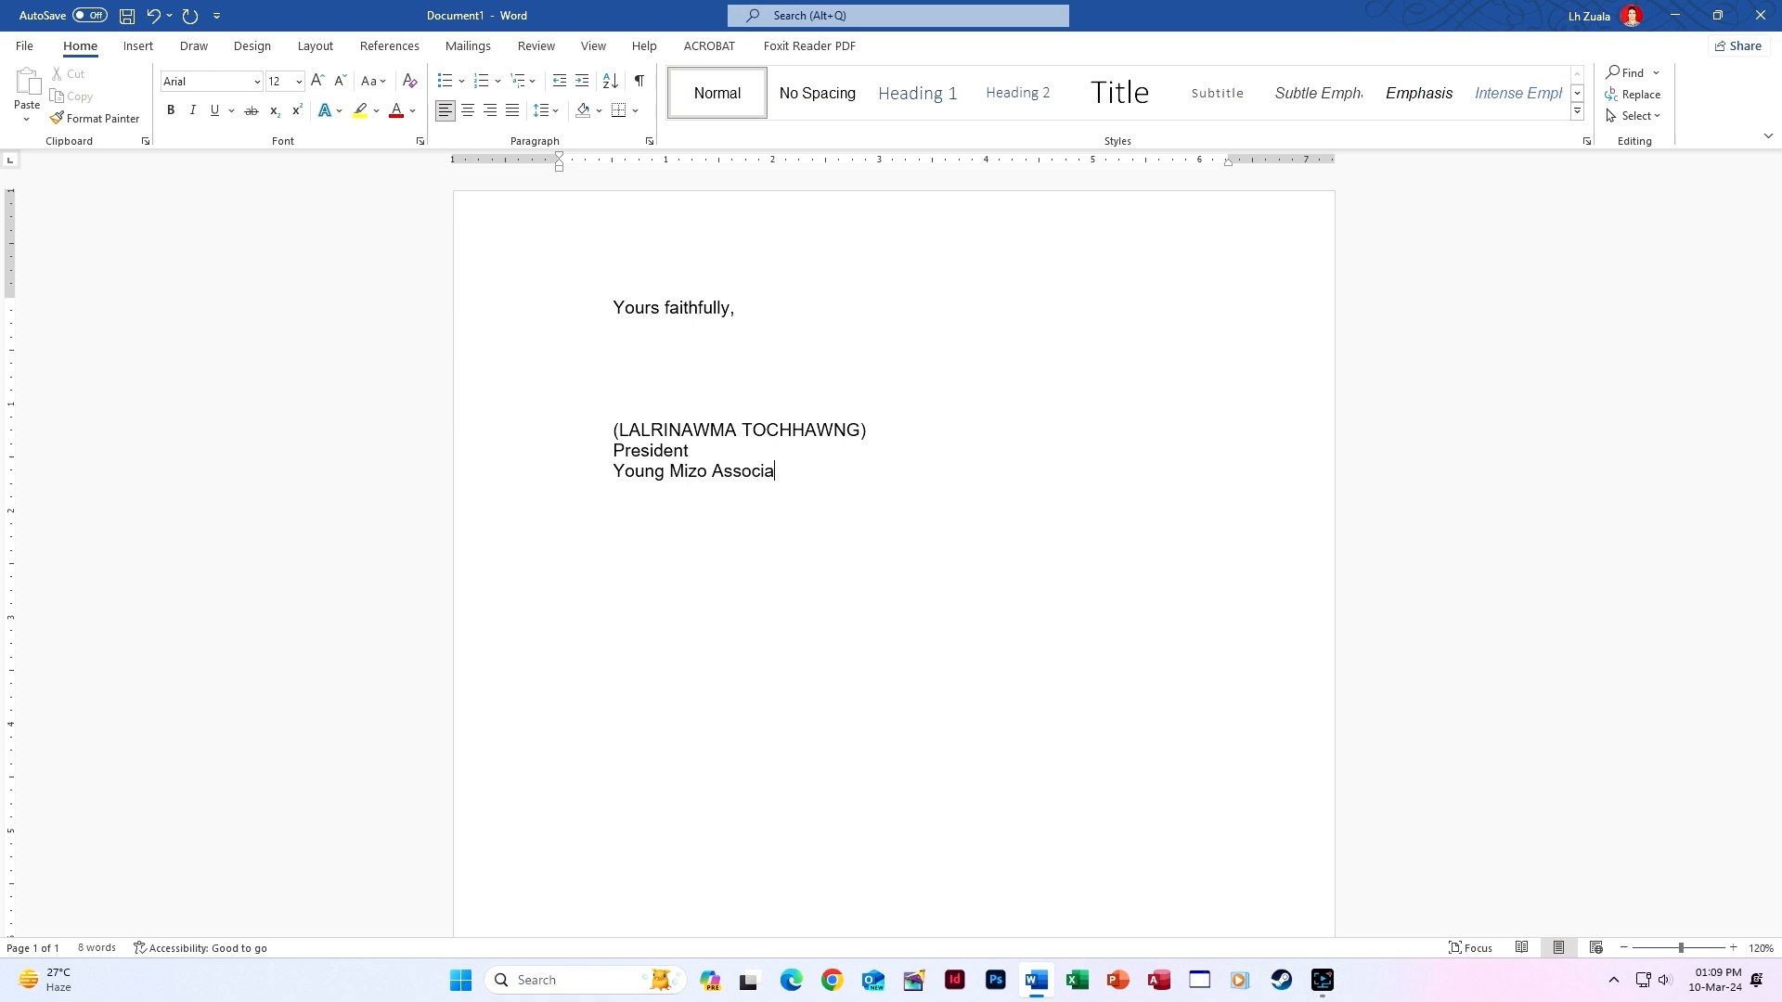
{"action": "type", "text": "tion "}
{"action": "type", "text": "L"}
{"action": "type", "text": "ung"}
{"action": "type", "text": "mawi Branc"}
{"action": "type", "text": "h"}
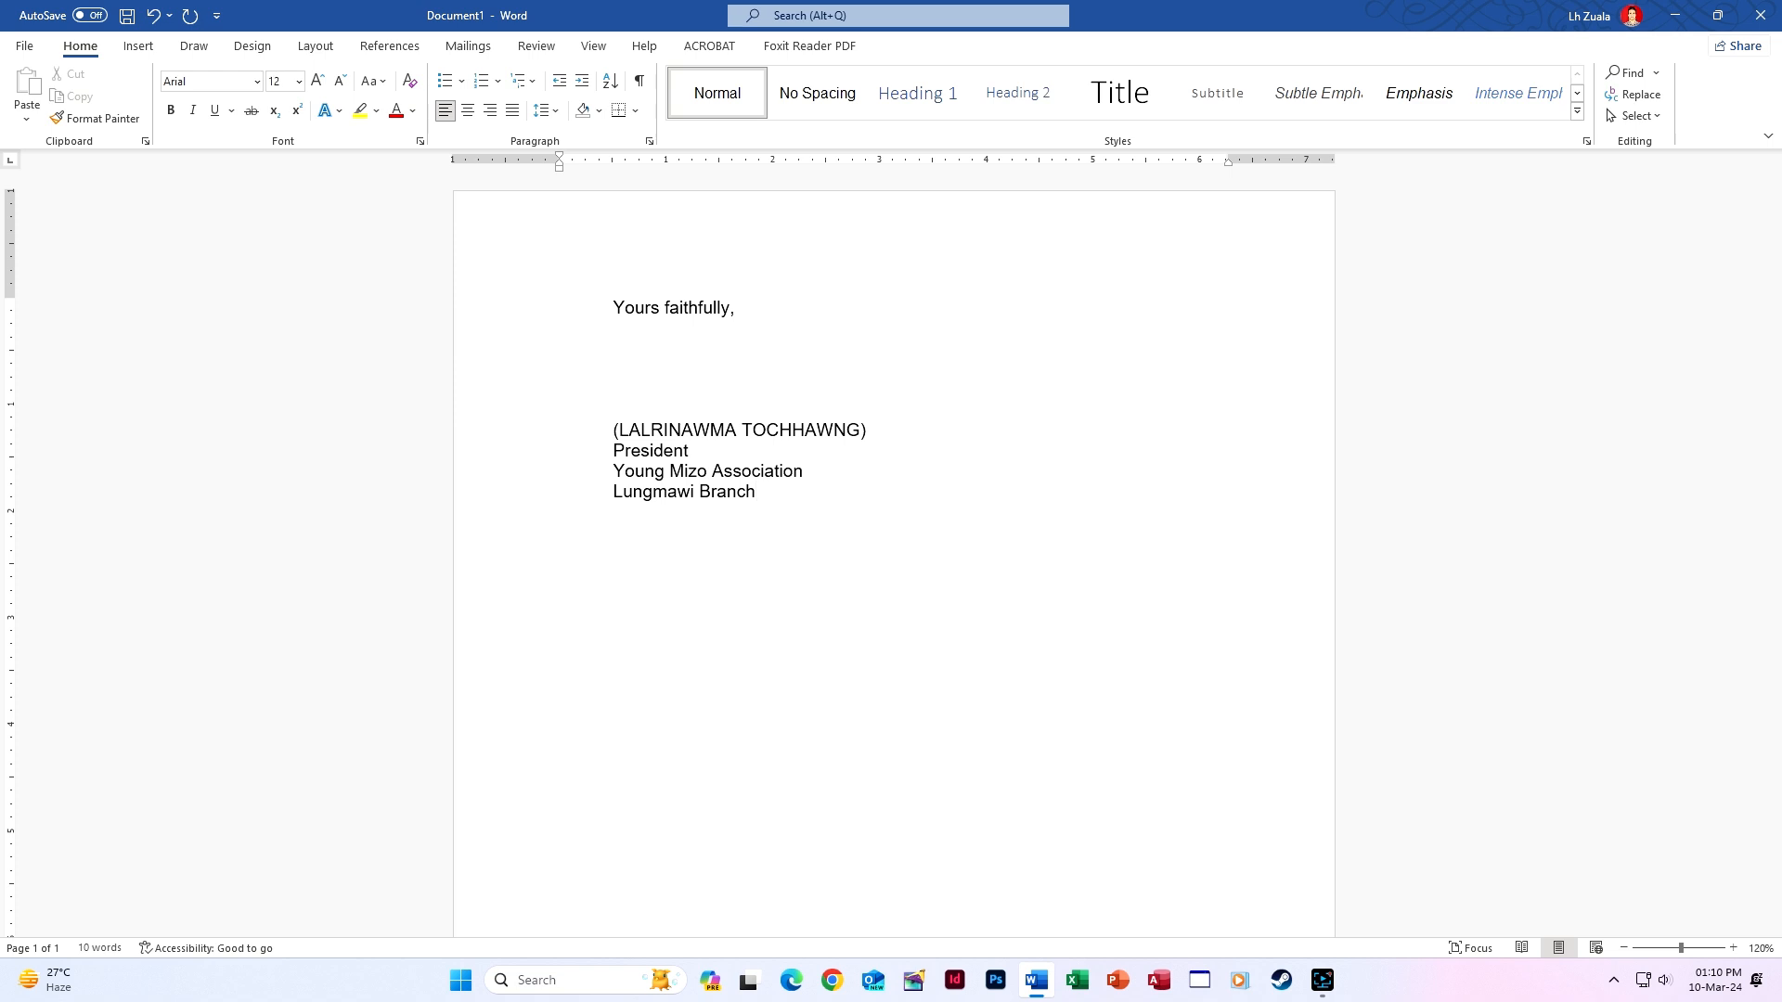
Make the president's bracketed name bold.
{"action": "left_click_drag", "start_coordinate": [609, 430], "coordinate": [877, 429]}
{"action": "key", "text": "ctrl+b"}
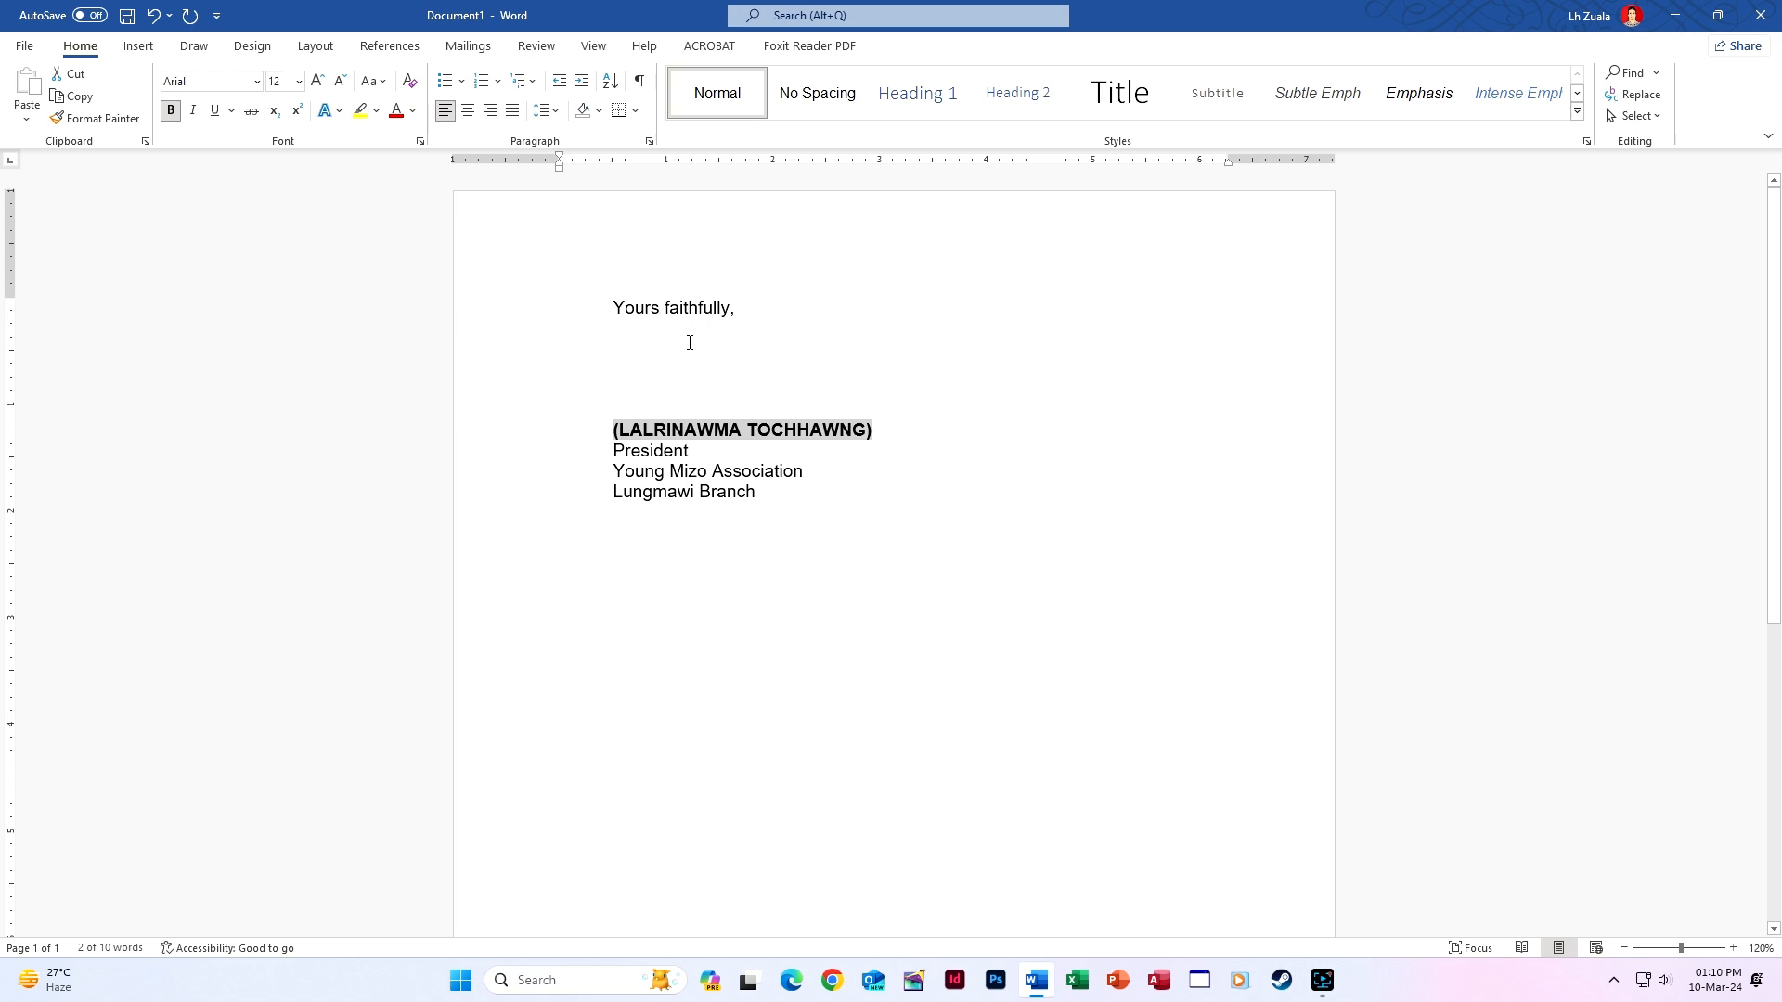
{"action": "left_click", "coordinate": [615, 308]}
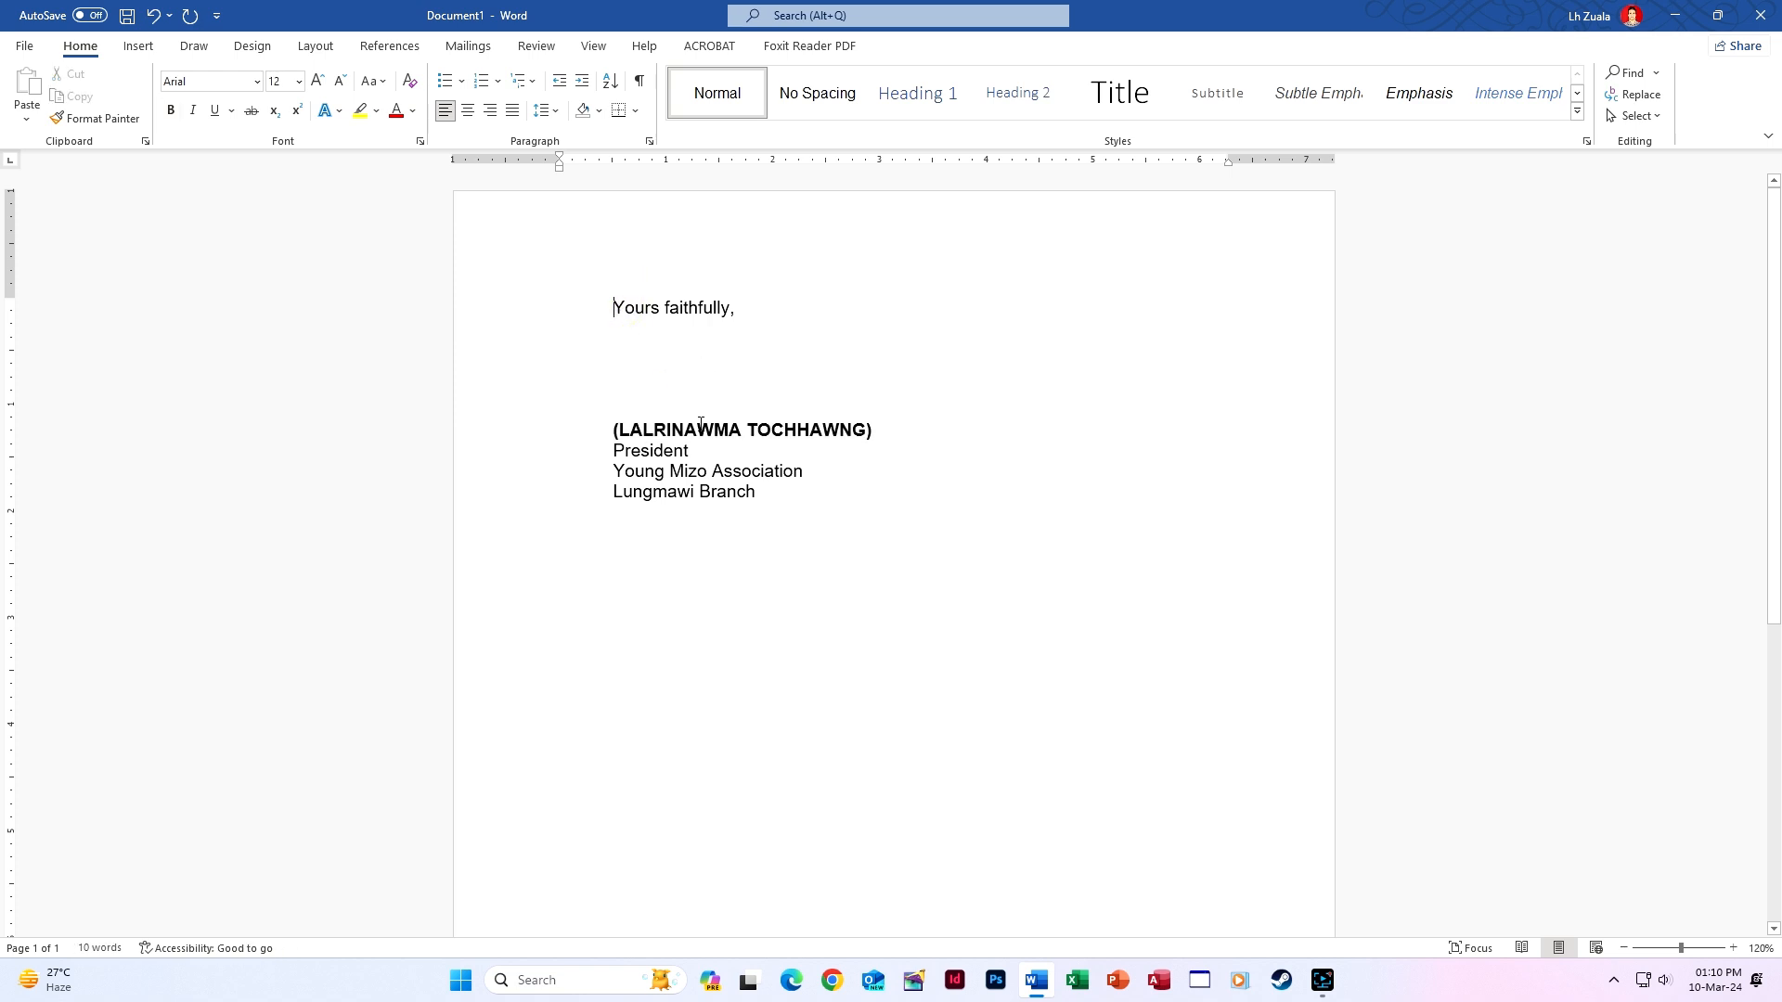
Indent the closing block to 5 inches on the ruler, then pull it back to about 2.5 inches.
{"action": "left_click", "coordinate": [757, 493], "text": "shift"}
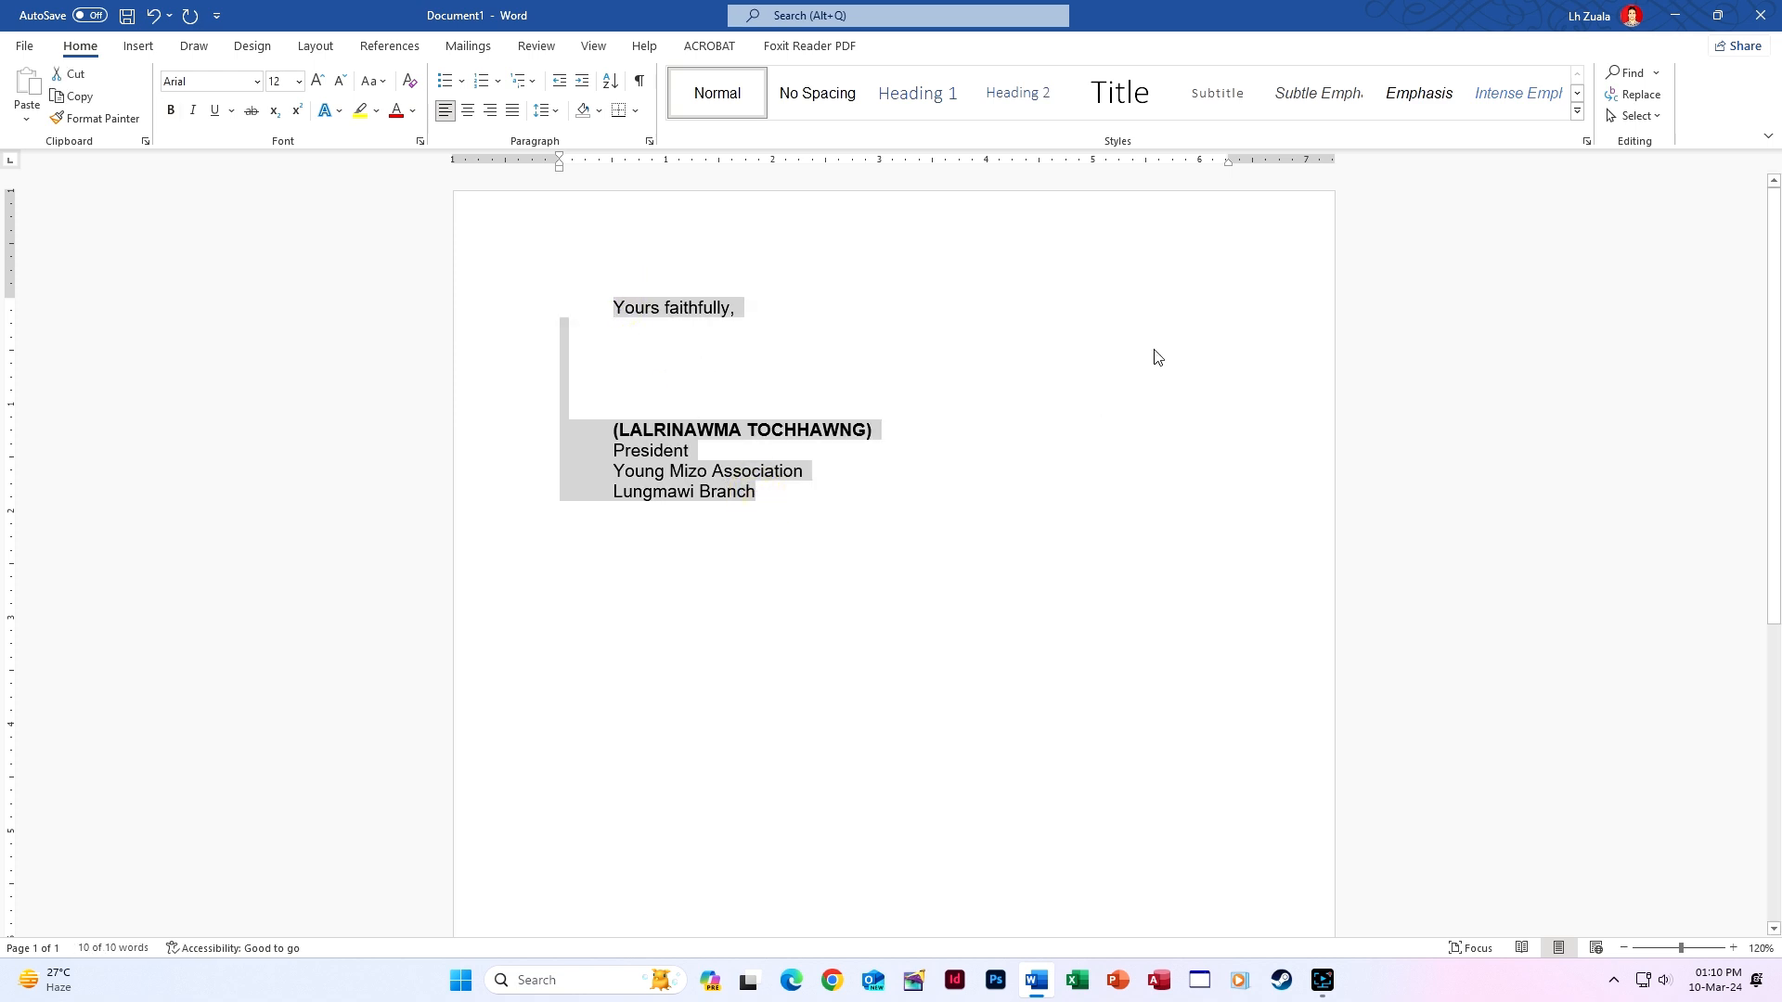
{"action": "left_click", "coordinate": [1093, 164]}
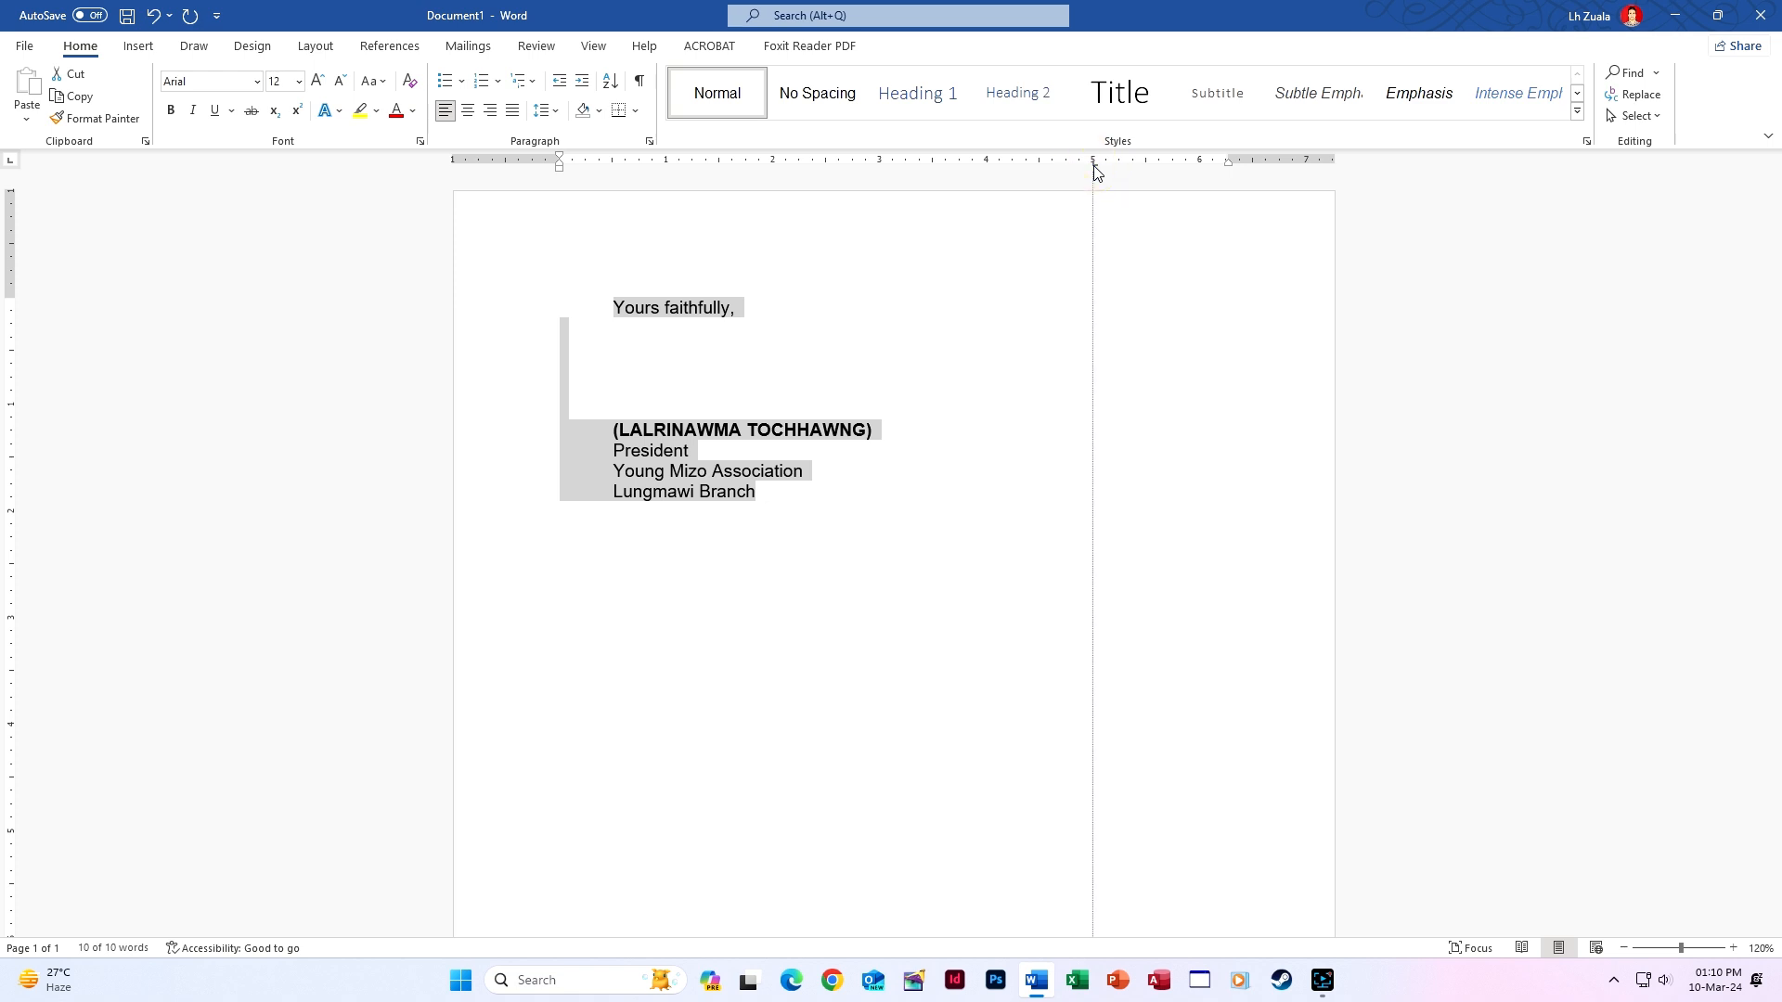
{"action": "left_click_drag", "start_coordinate": [1094, 171], "coordinate": [1095, 172]}
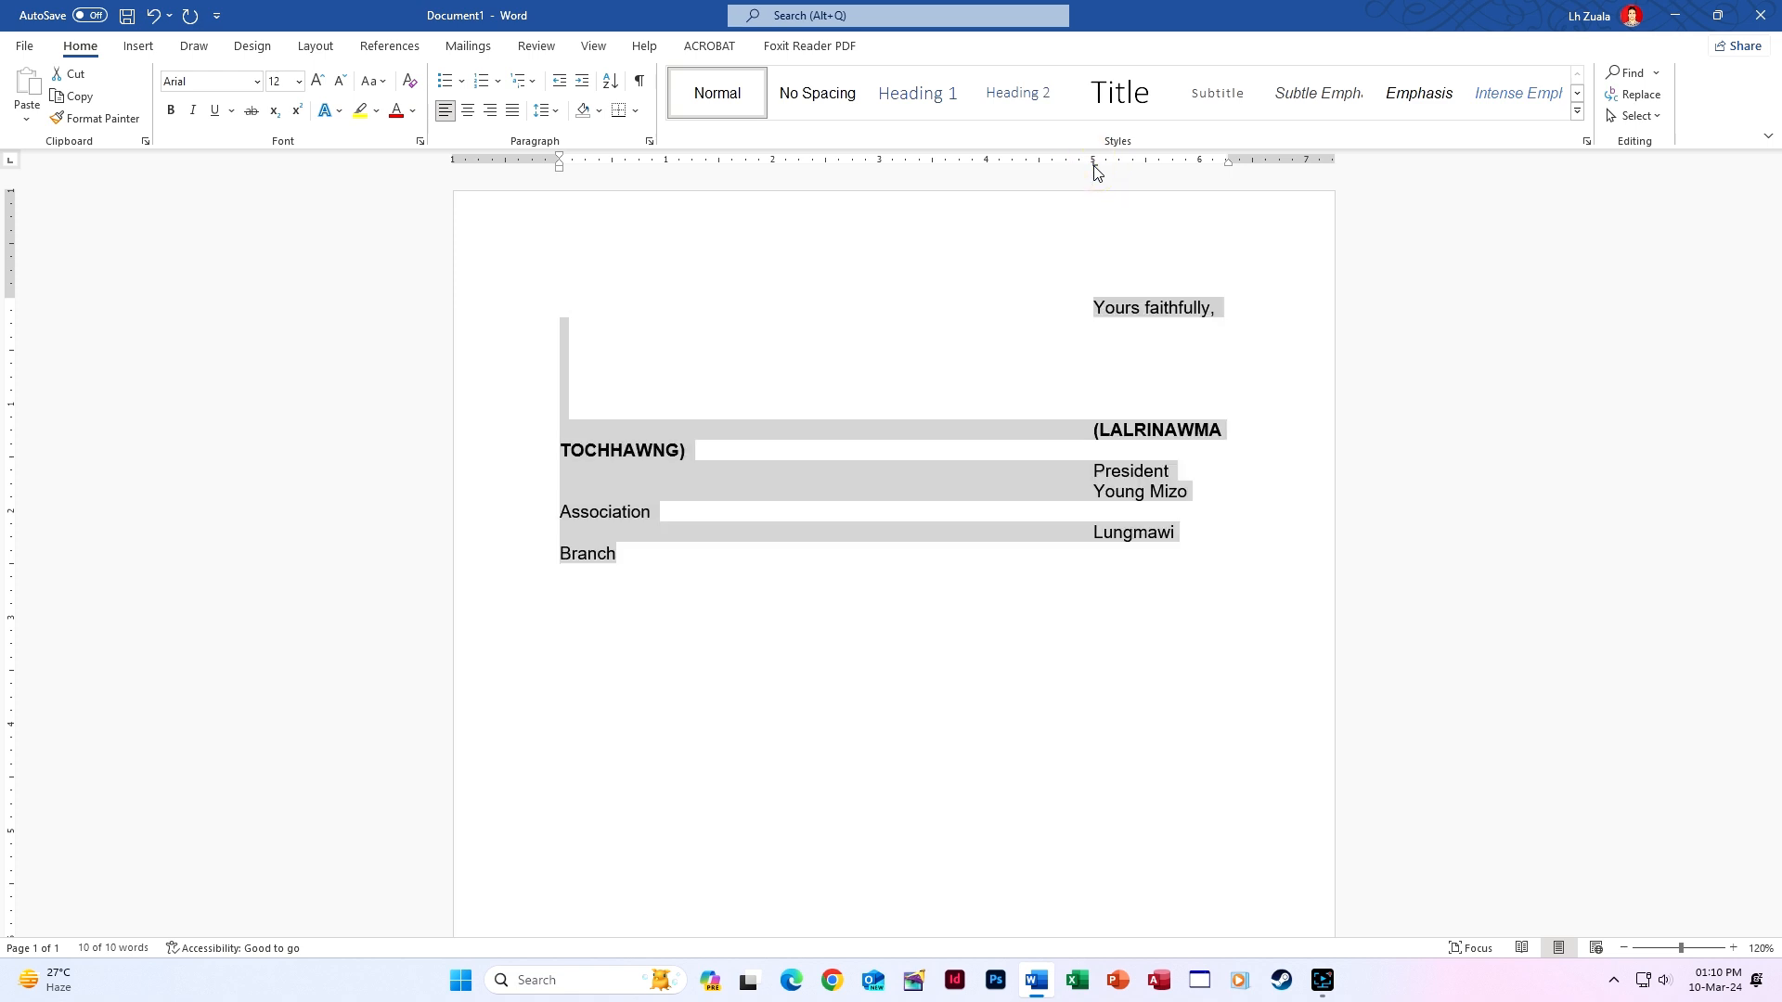
{"action": "double_click", "coordinate": [1094, 167]}
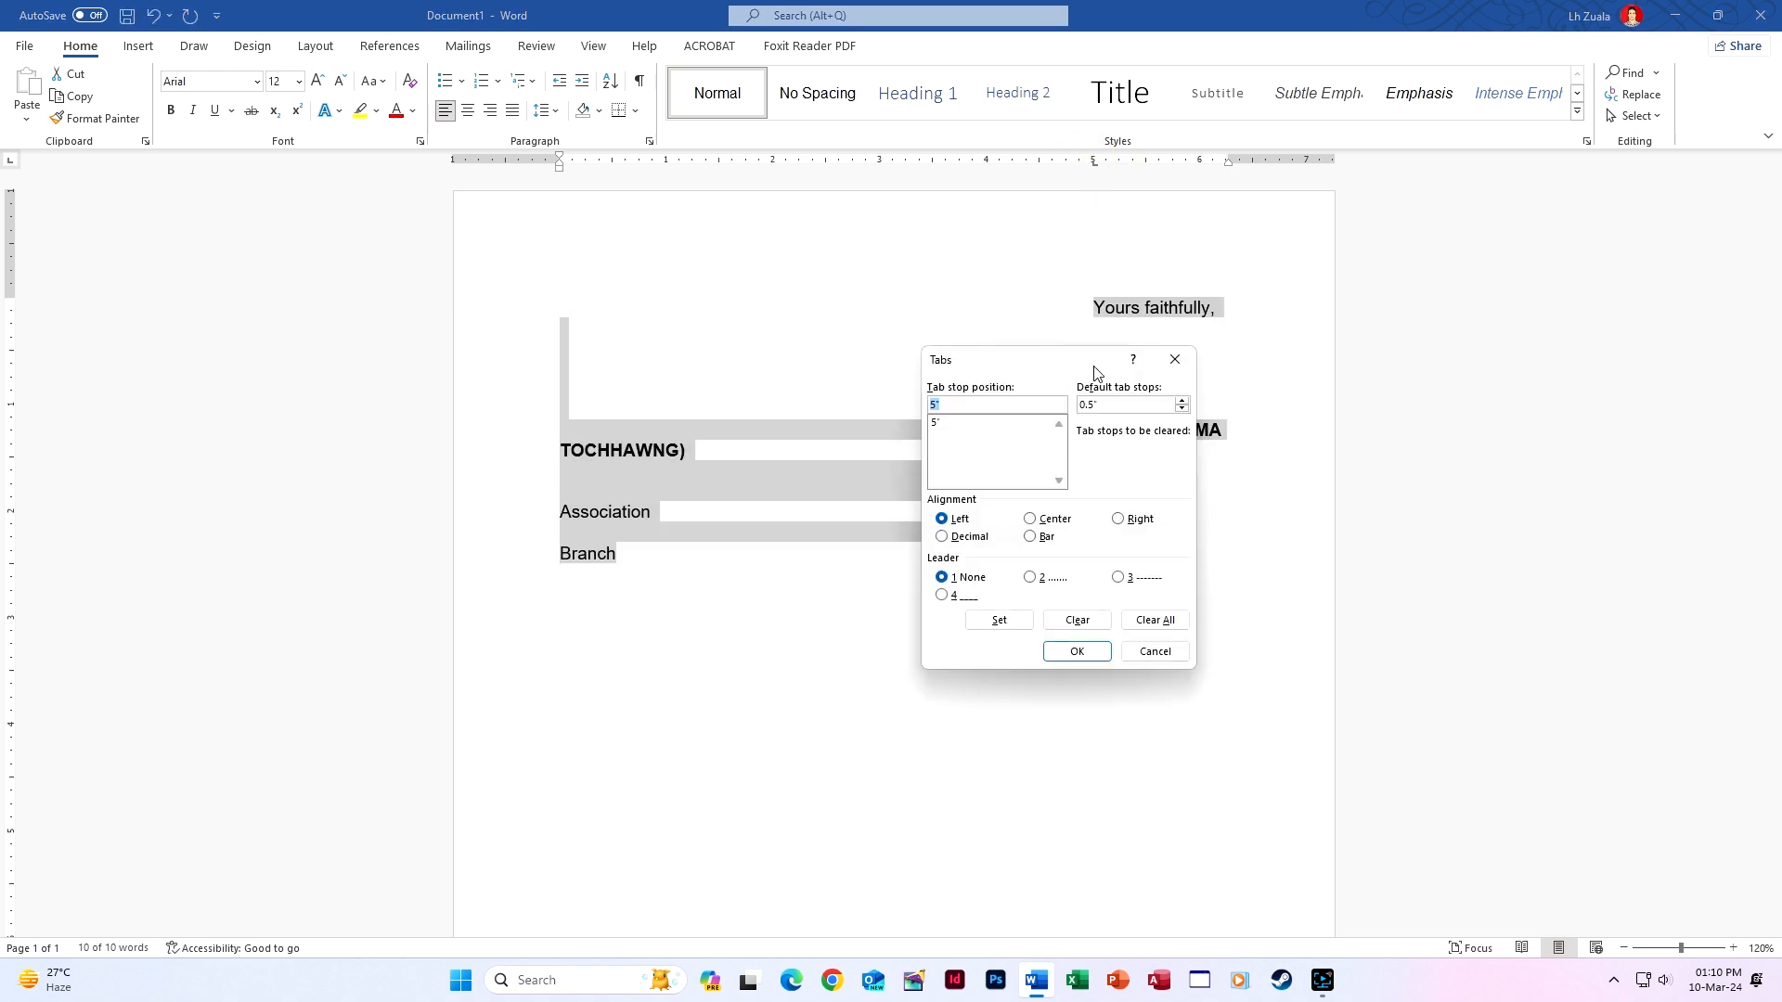
{"action": "left_click", "coordinate": [1173, 360]}
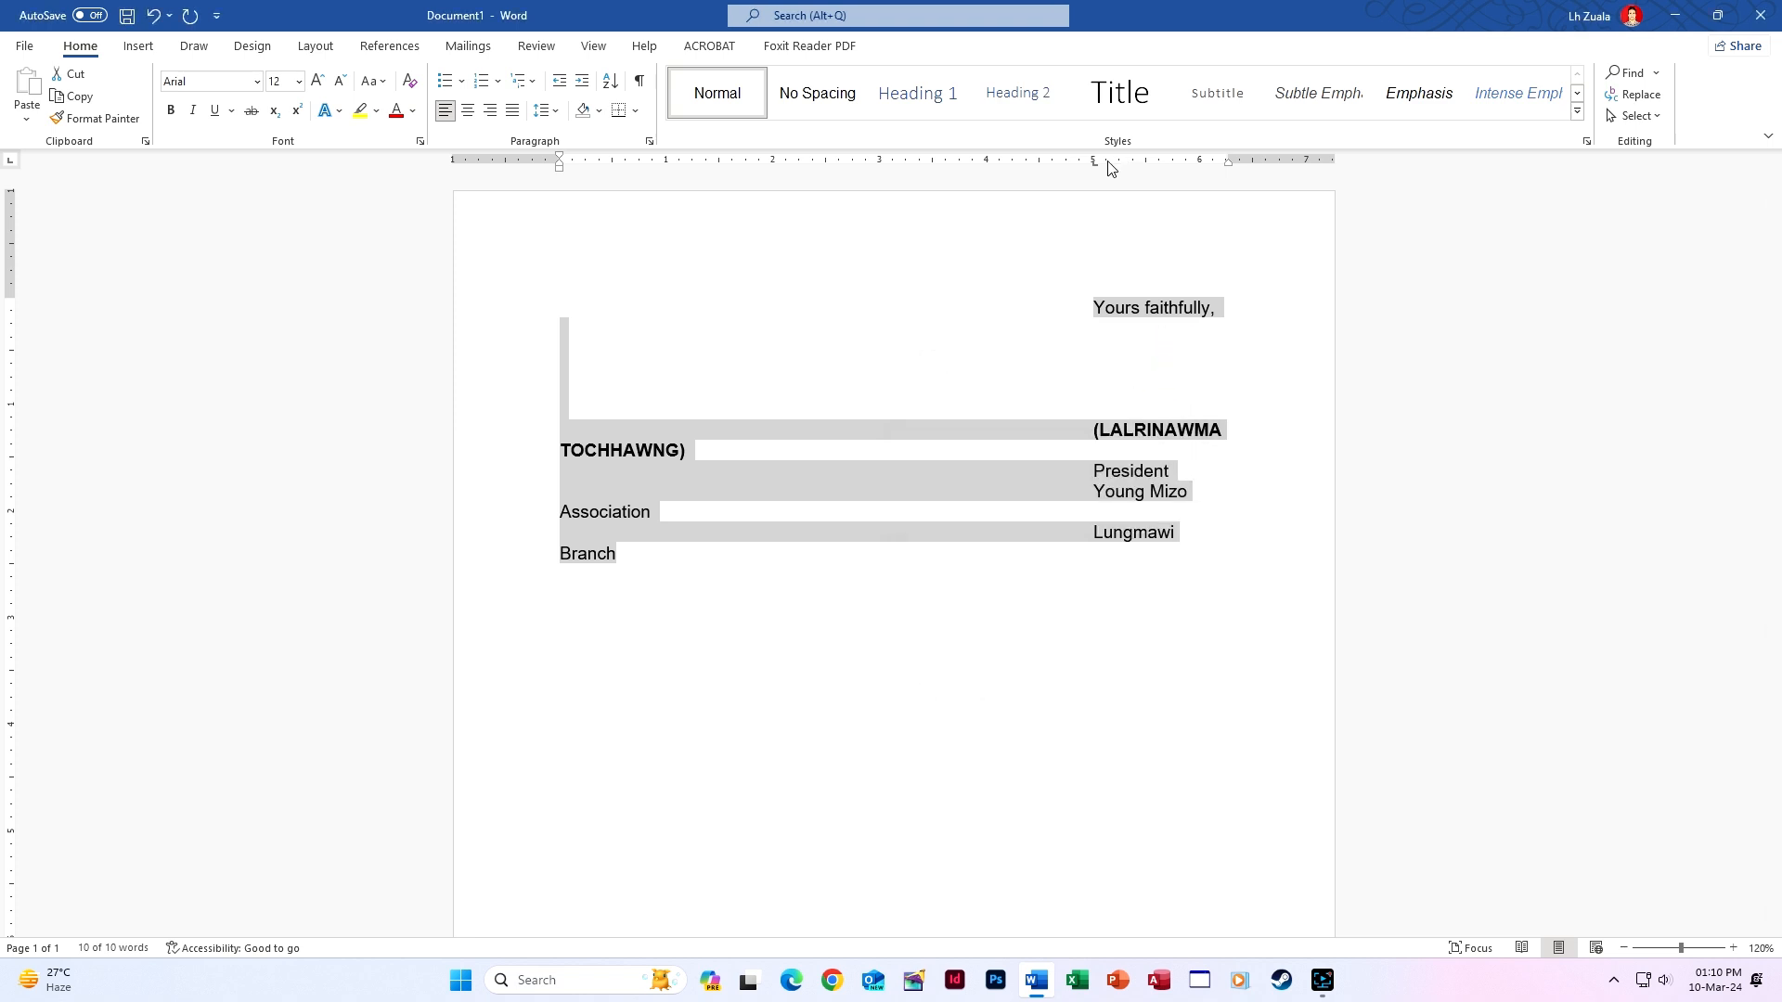
{"action": "left_click_drag", "start_coordinate": [1105, 166], "coordinate": [1158, 530]}
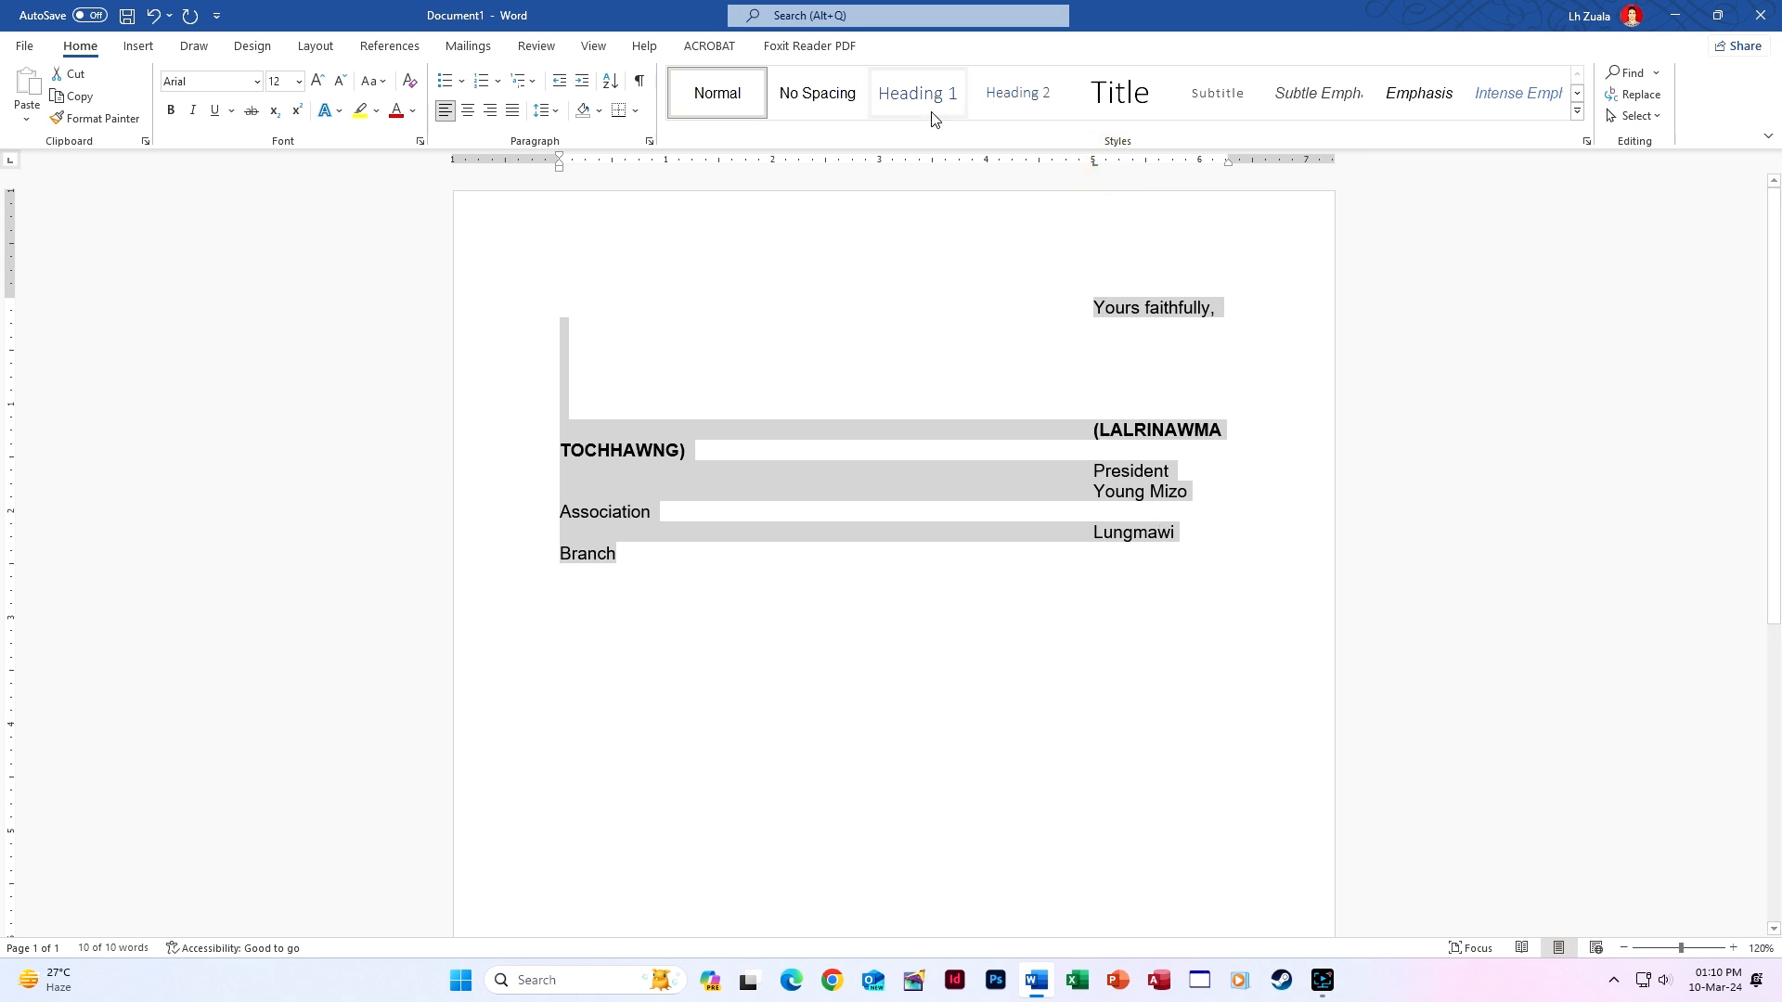
{"action": "mouse_move", "coordinate": [953, 177]}
{"action": "left_mouse_down"}
{"action": "mouse_move", "coordinate": [760, 171]}
{"action": "mouse_move", "coordinate": [773, 183]}
{"action": "mouse_move", "coordinate": [776, 167]}
{"action": "left_mouse_up"}
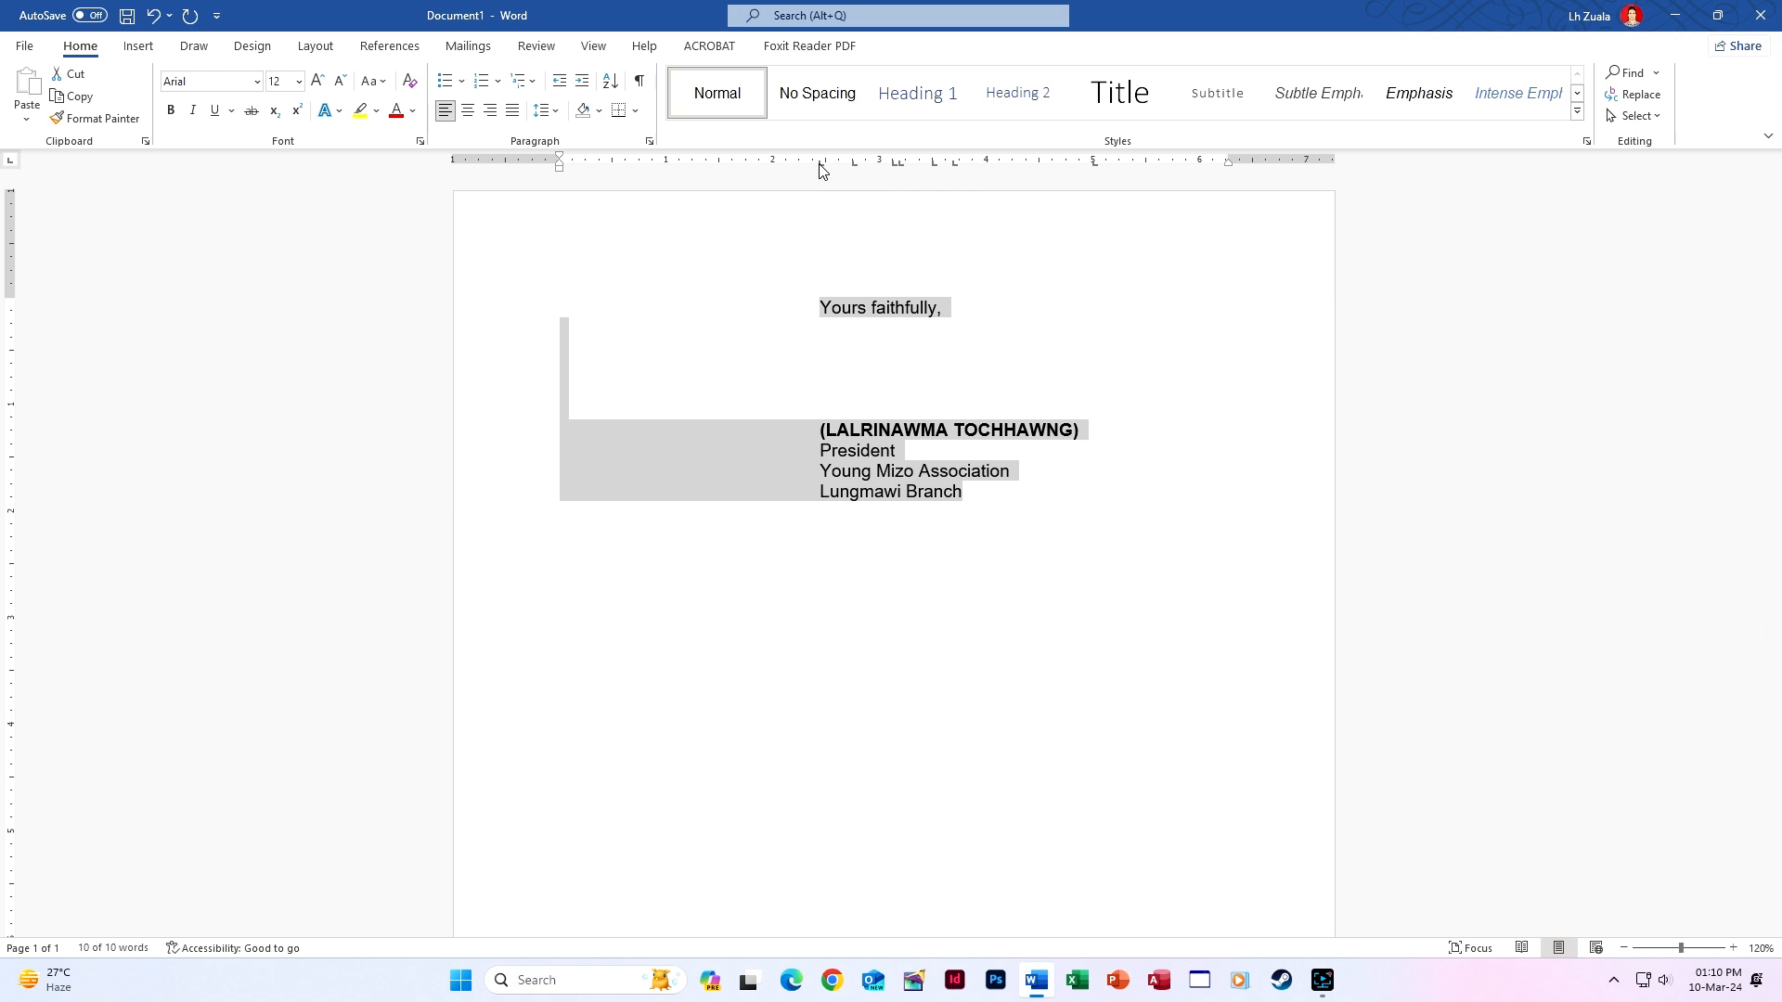
Clear all existing tab stops, including the 2.44-inch one, from the signature lines.
{"action": "double_click", "coordinate": [820, 164]}
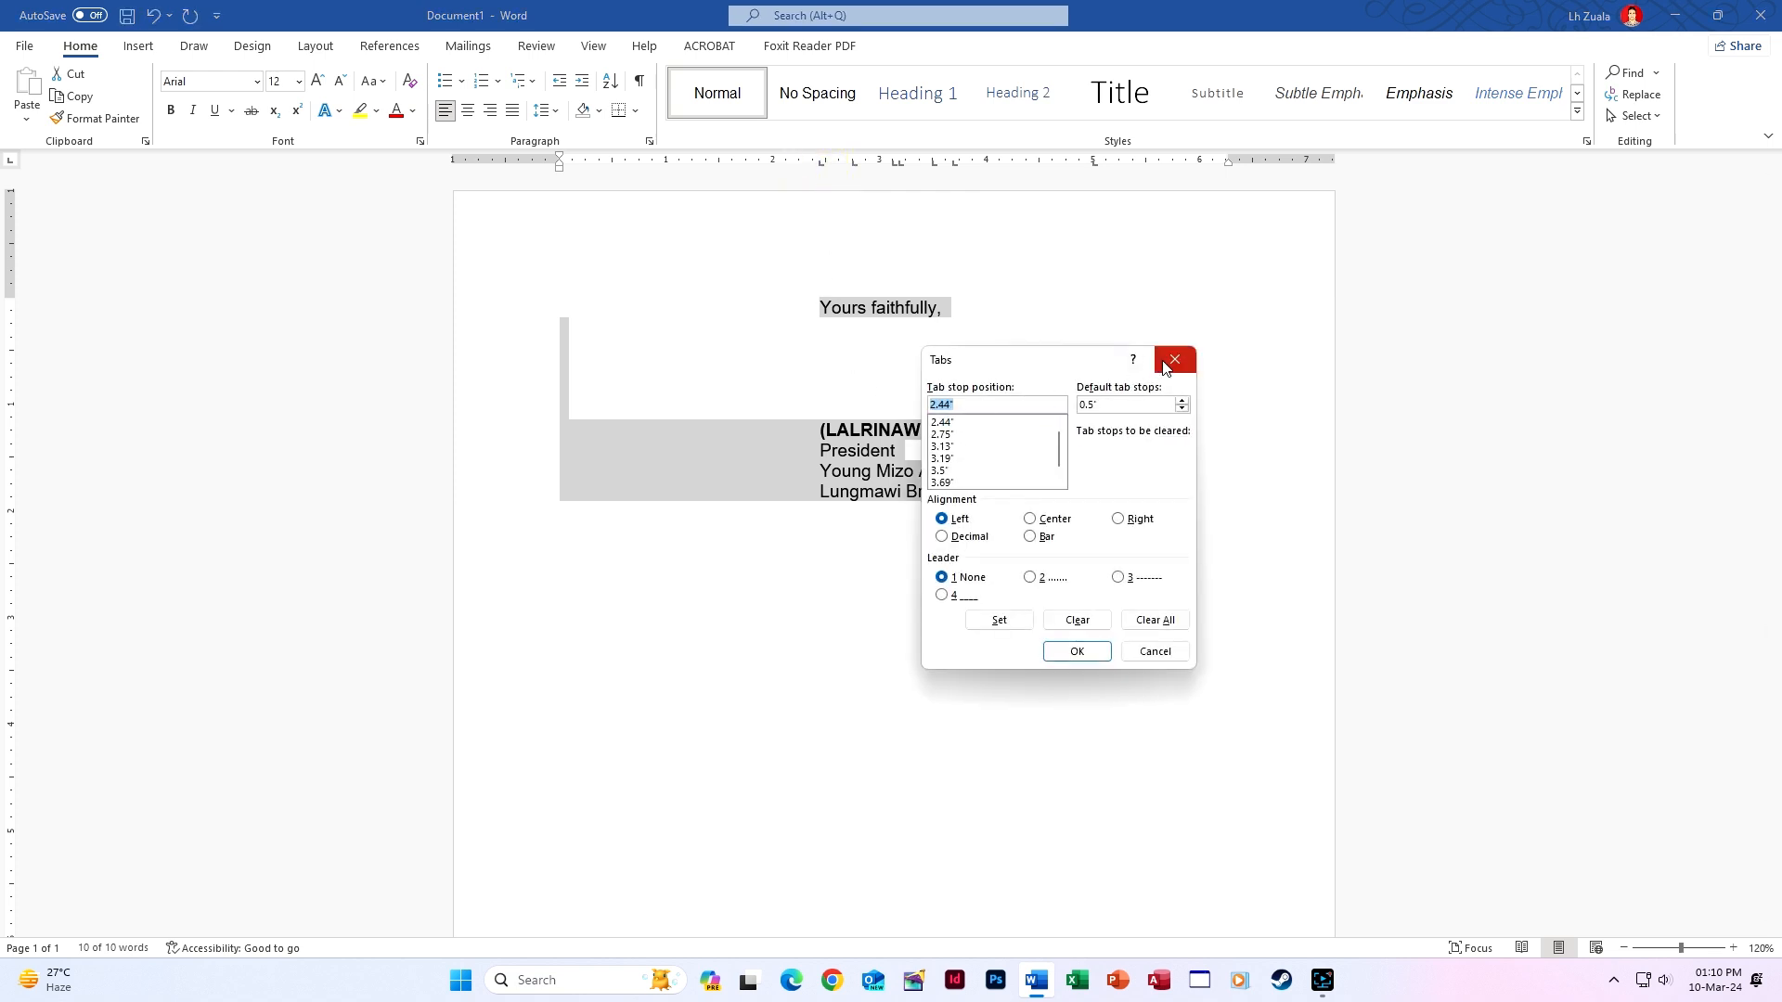
{"action": "left_click", "coordinate": [1167, 364]}
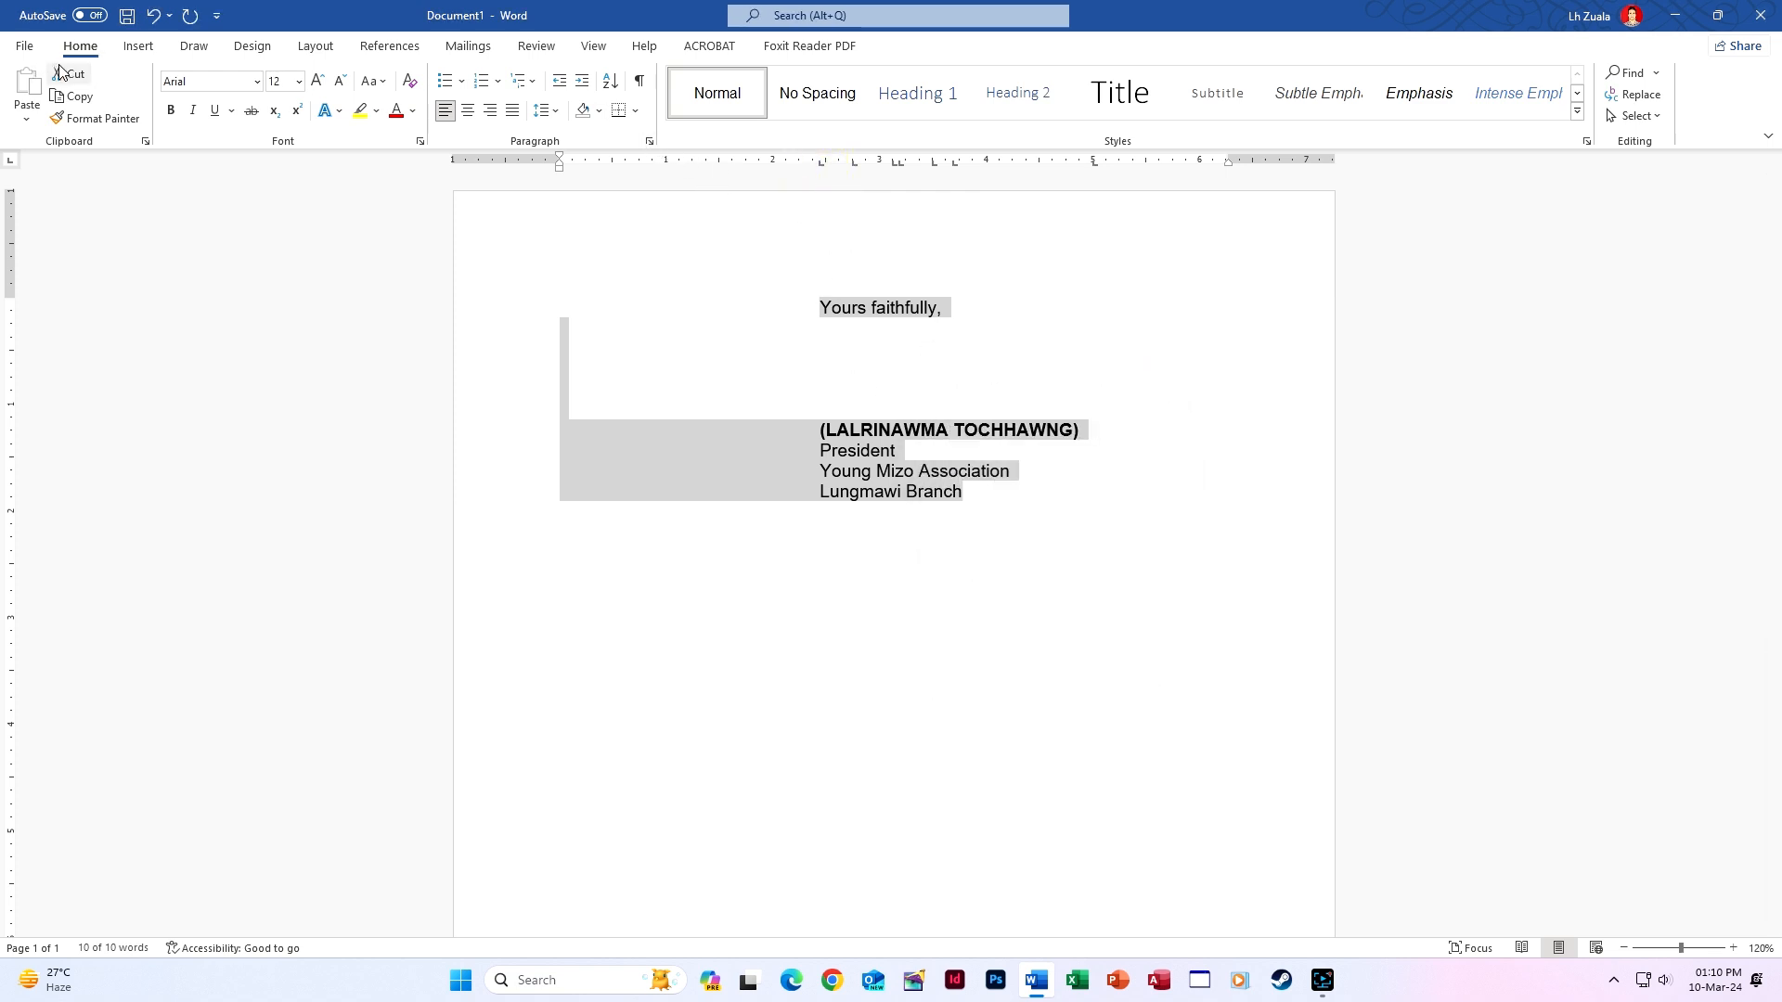
{"action": "left_click", "coordinate": [649, 141]}
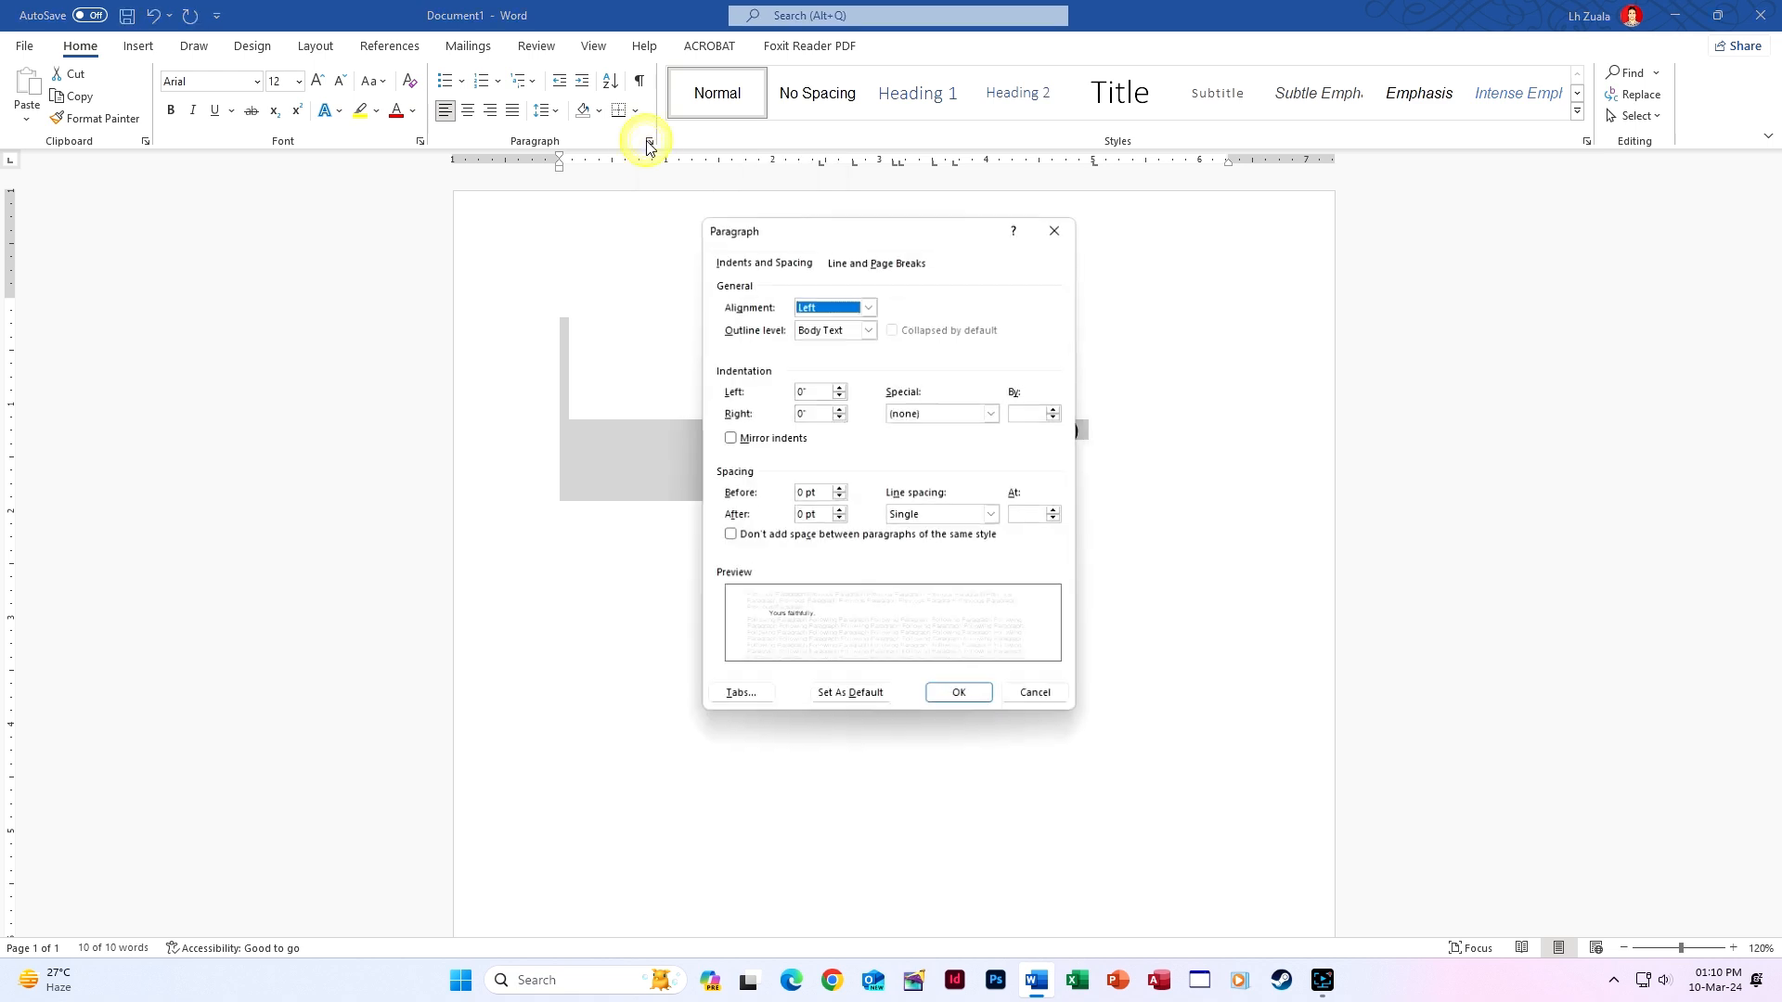
{"action": "left_click", "coordinate": [736, 696]}
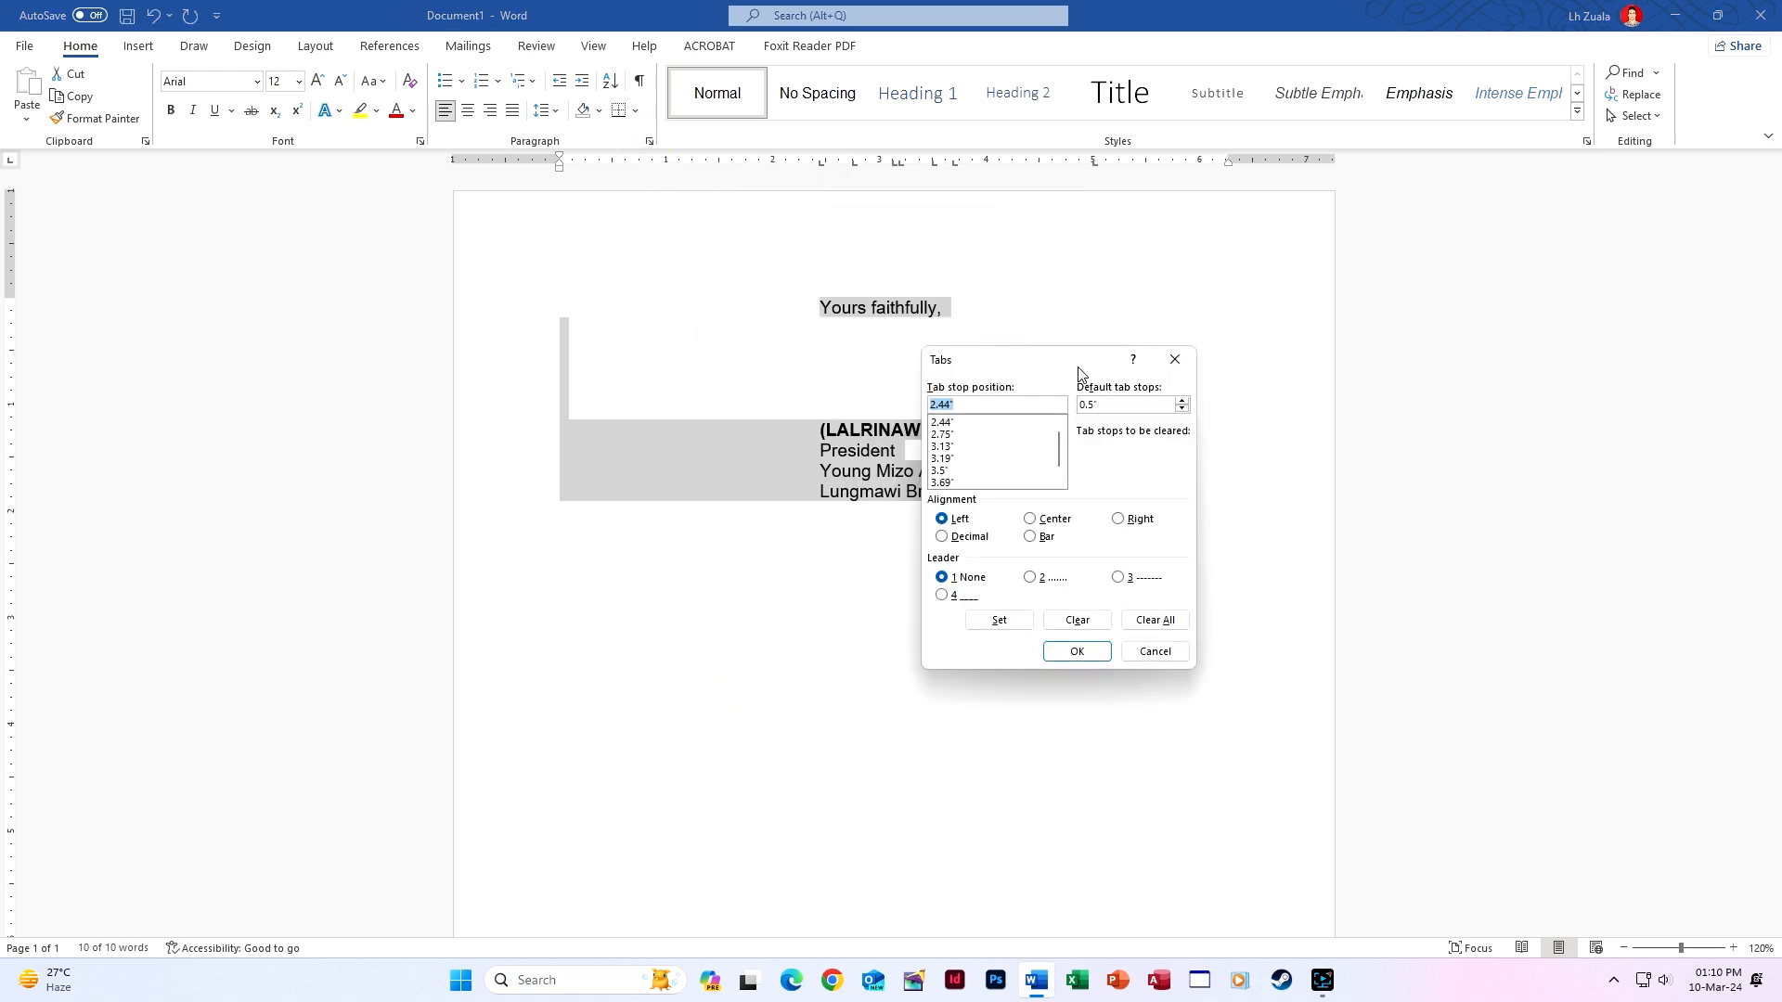
{"action": "left_click_drag", "start_coordinate": [1067, 364], "coordinate": [1192, 341]}
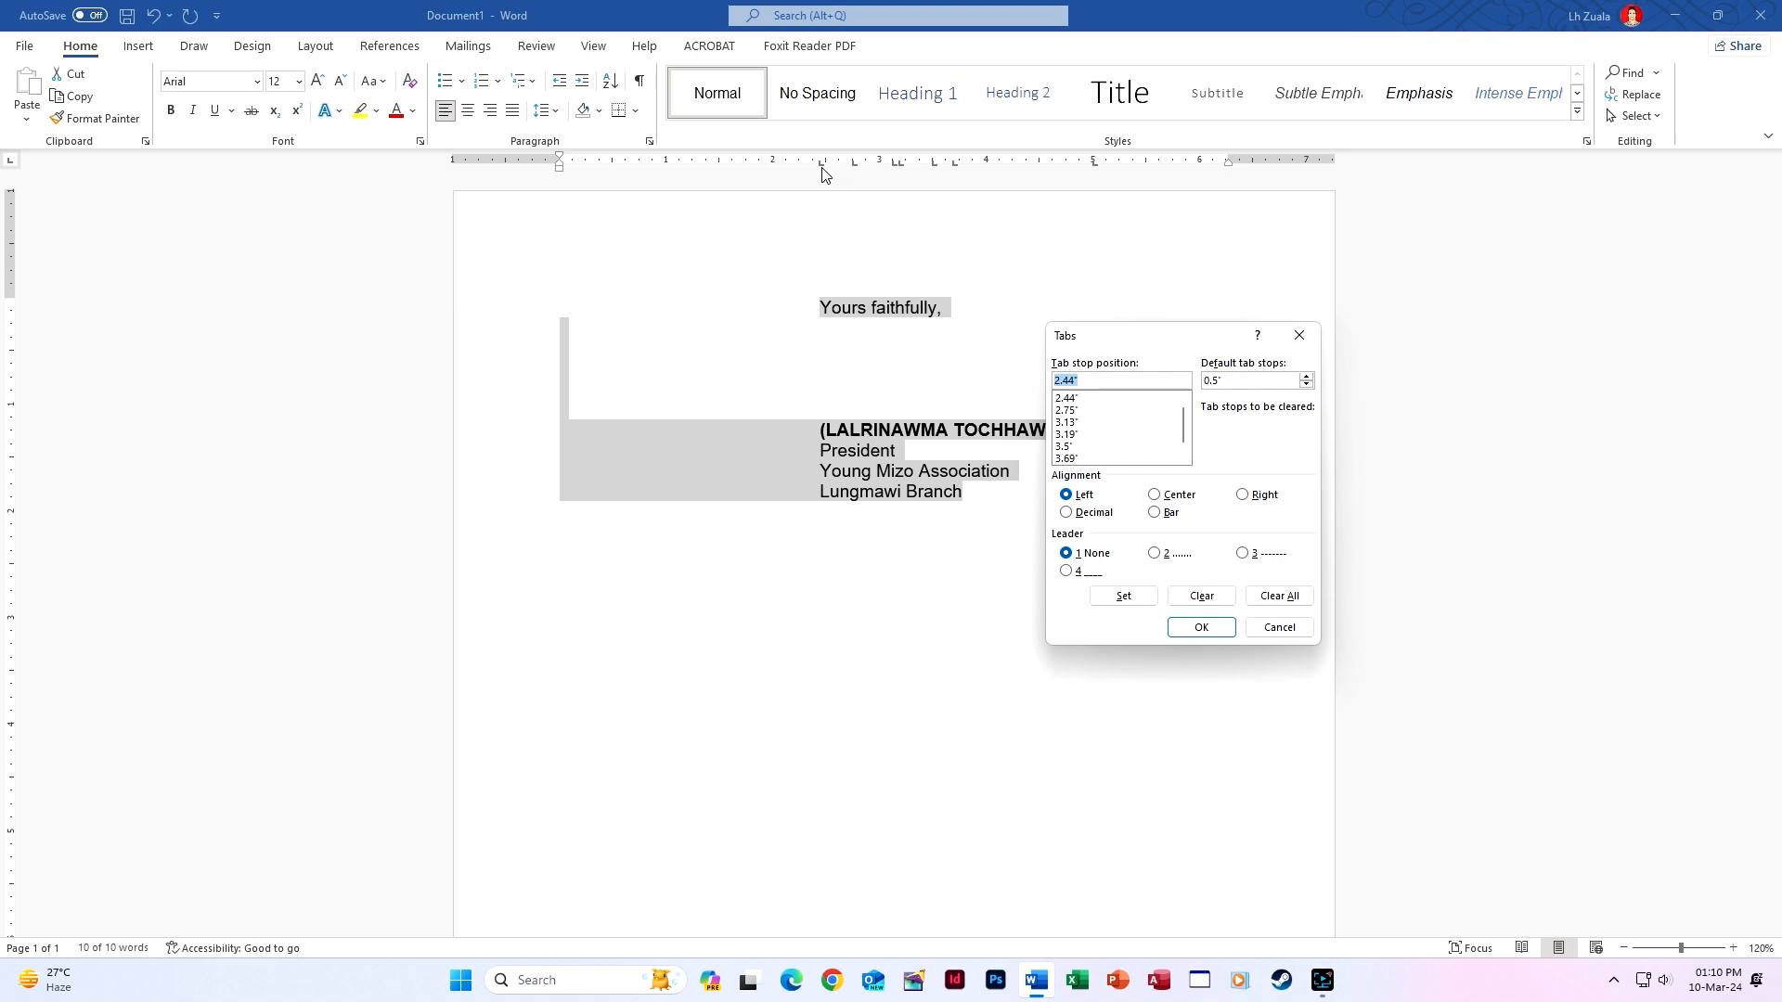
{"action": "left_click", "coordinate": [1082, 399]}
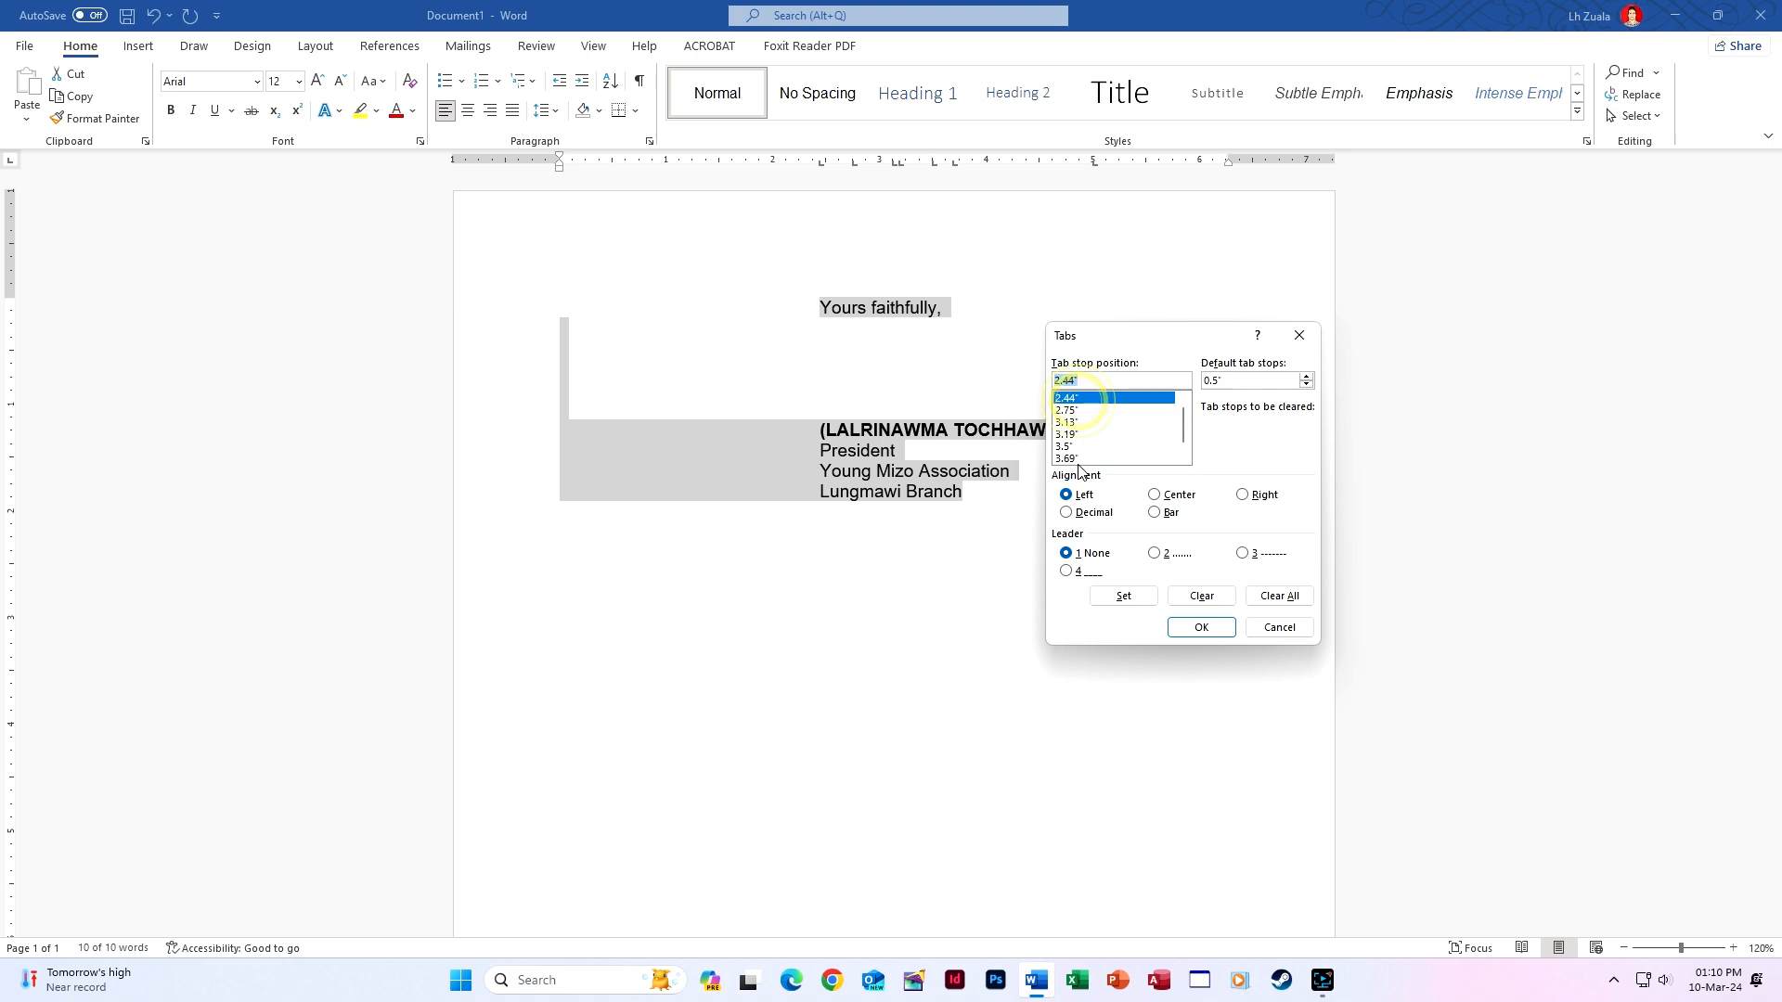
{"action": "left_click", "coordinate": [1214, 599]}
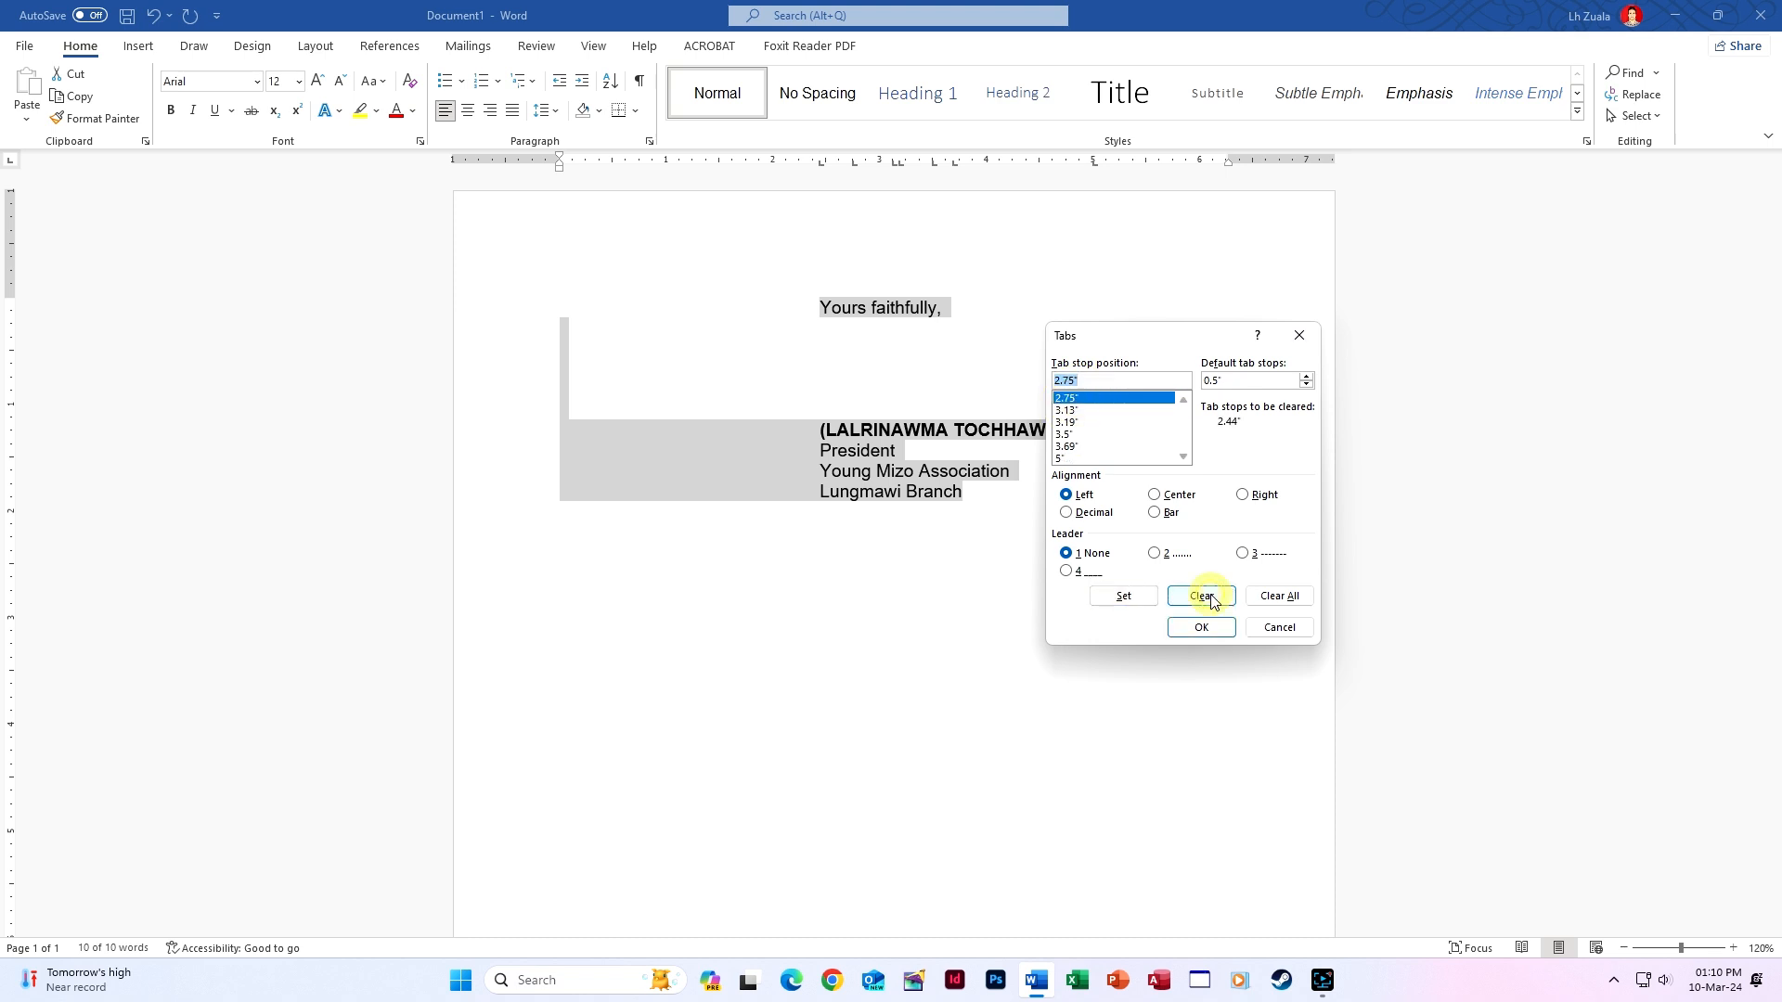
{"action": "left_click", "coordinate": [1268, 599]}
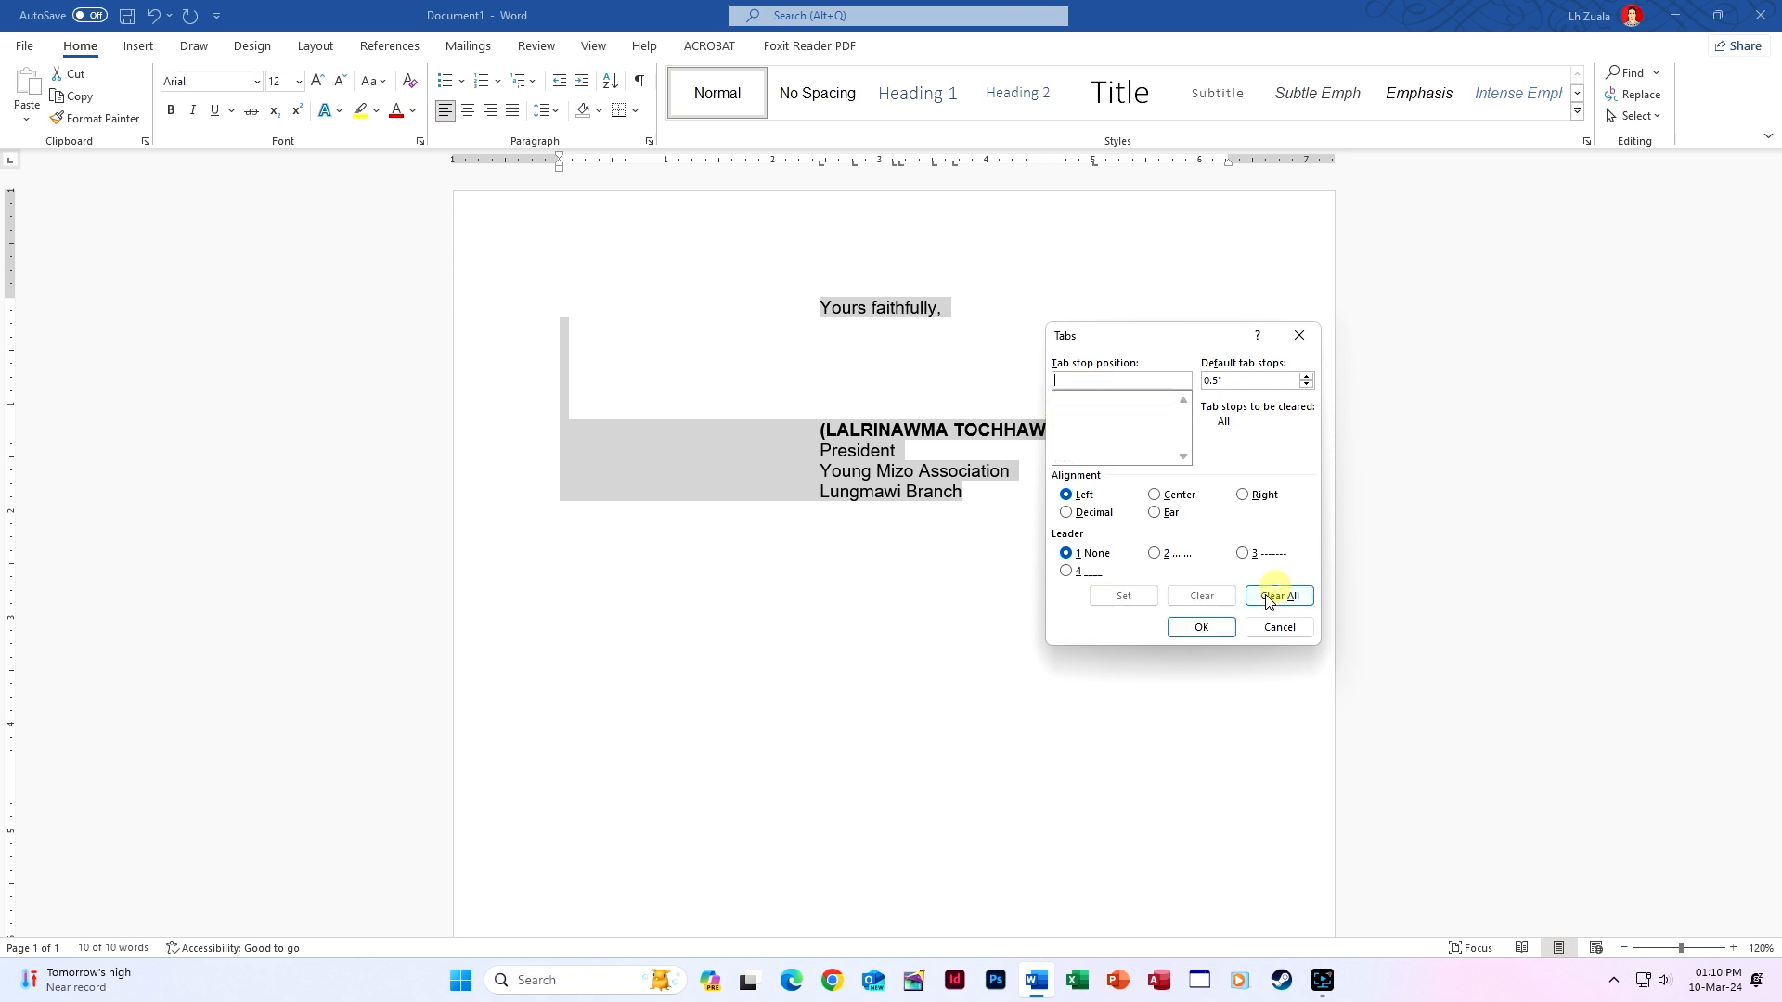
{"action": "left_click", "coordinate": [1201, 627]}
Add a 5-inch tab stop and set its alignment to Center.
{"action": "left_click", "coordinate": [1093, 165]}
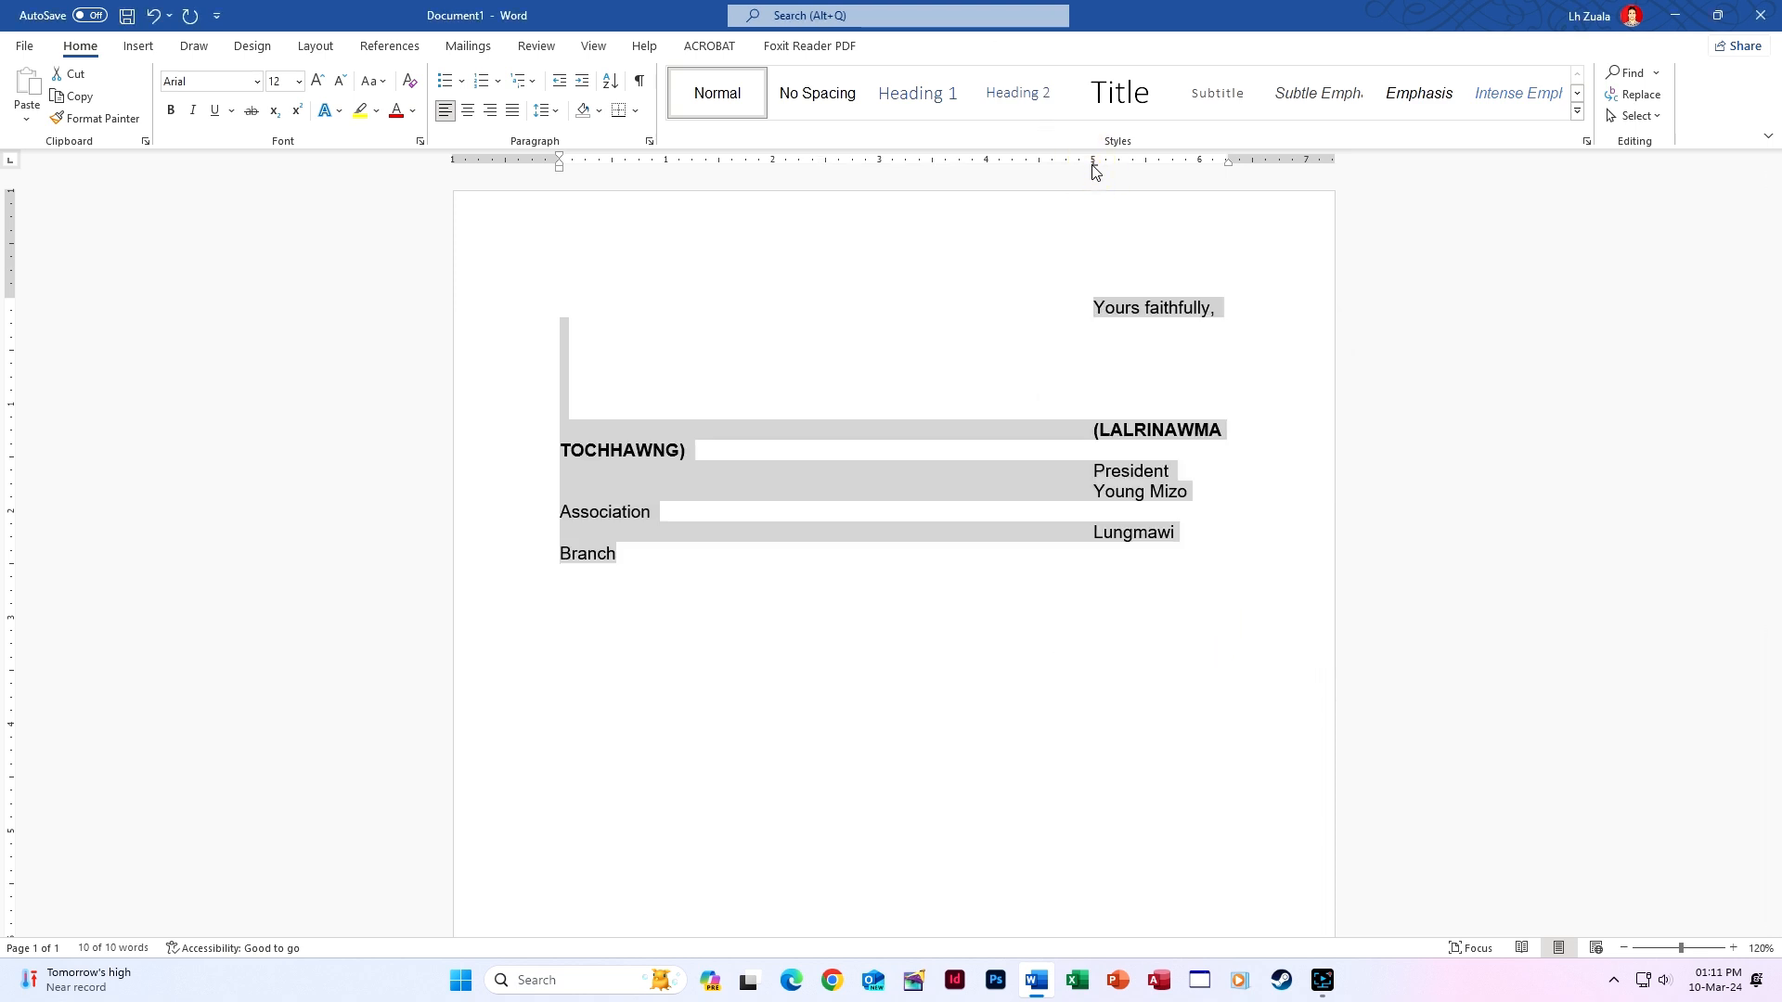
{"action": "double_click", "coordinate": [1093, 165]}
{"action": "left_click", "coordinate": [1289, 336]}
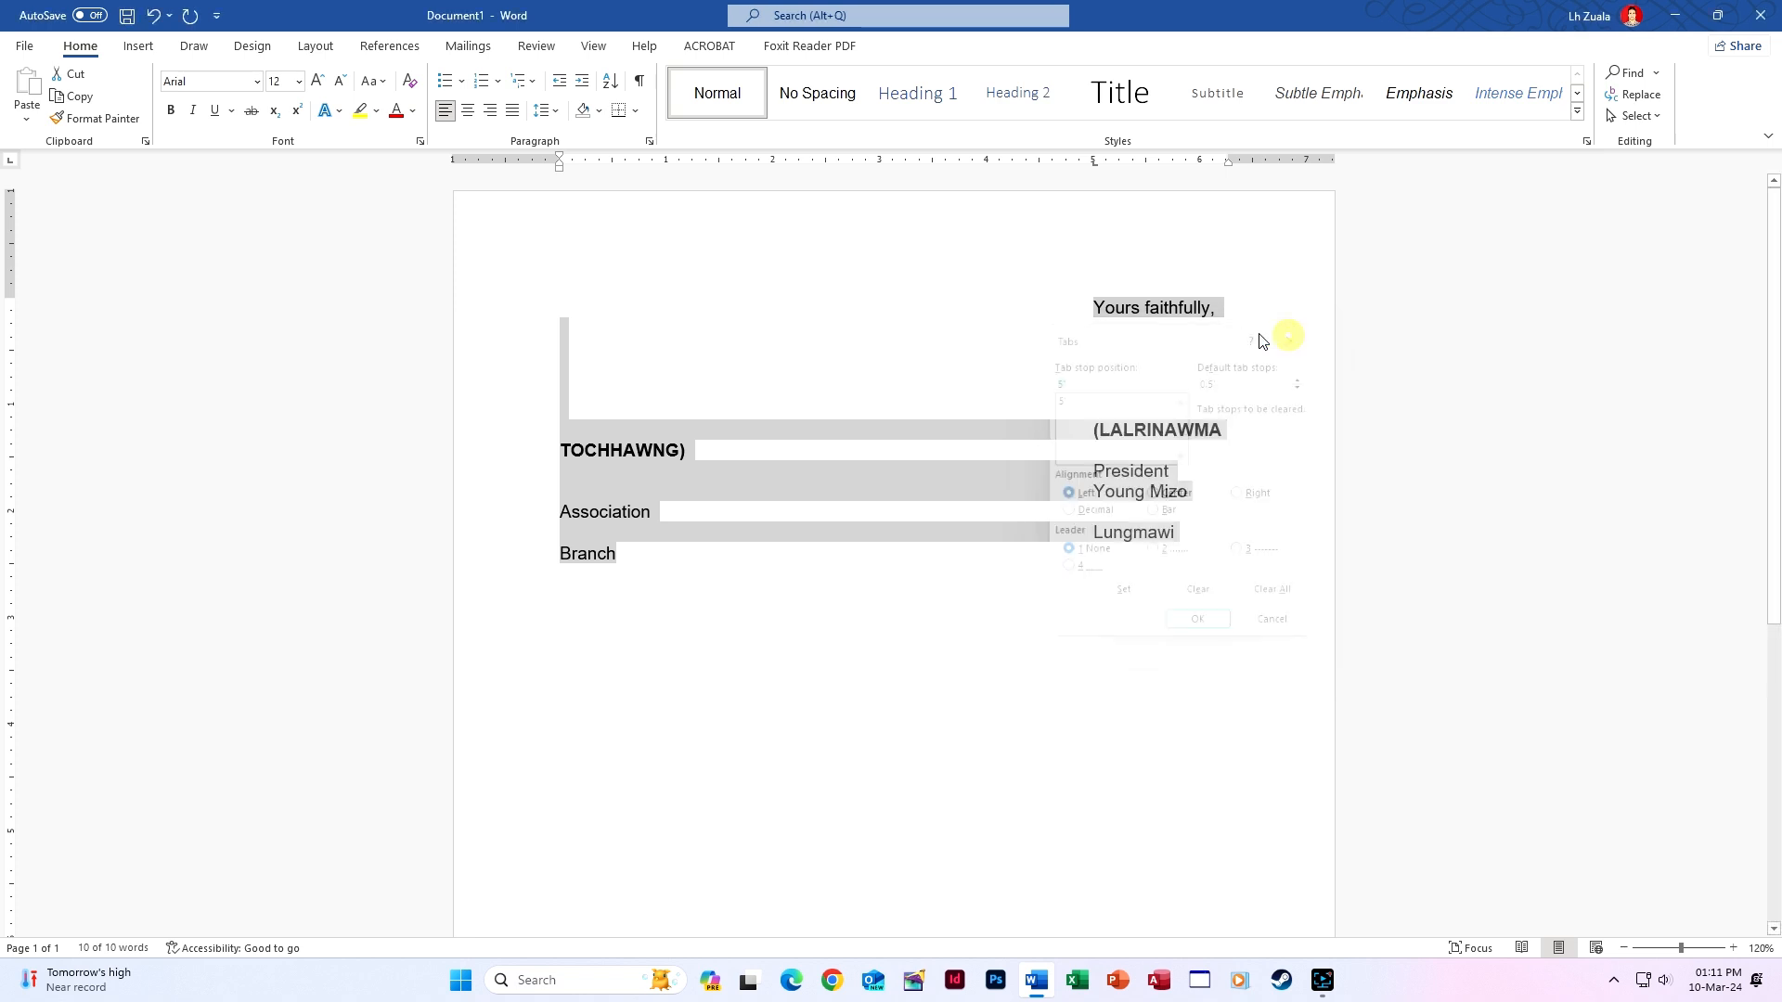
{"action": "left_click", "coordinate": [648, 141]}
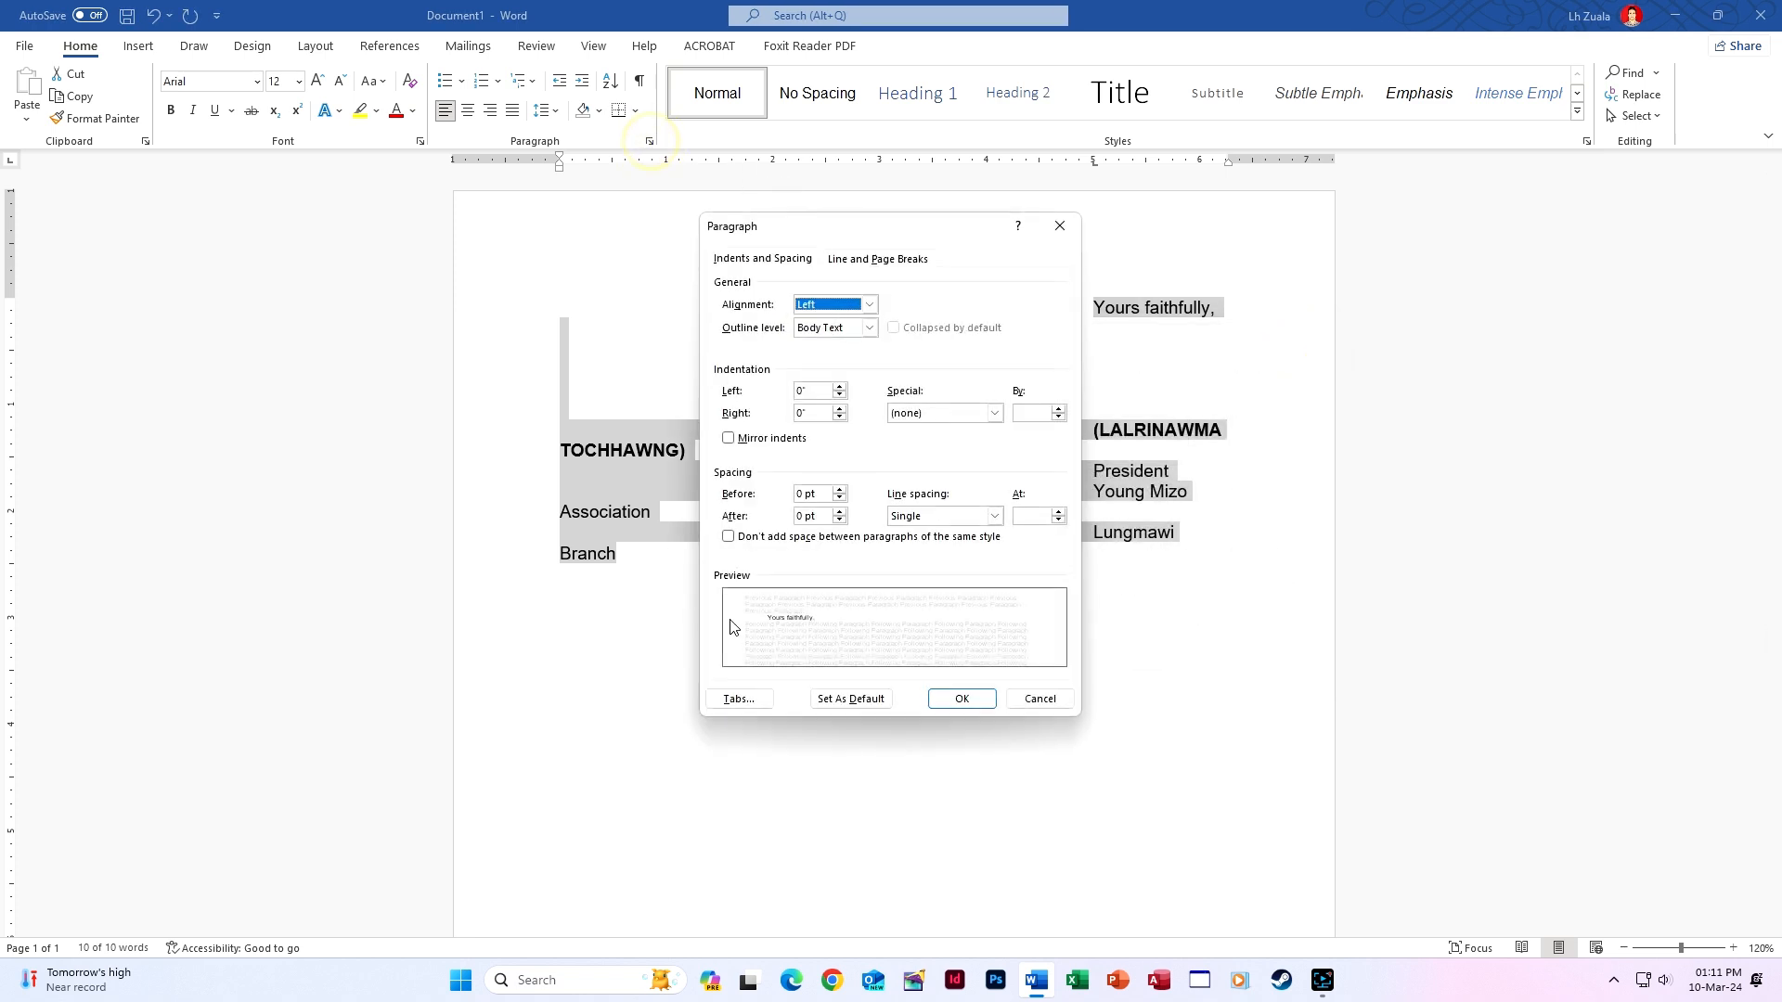
{"action": "left_click", "coordinate": [737, 701]}
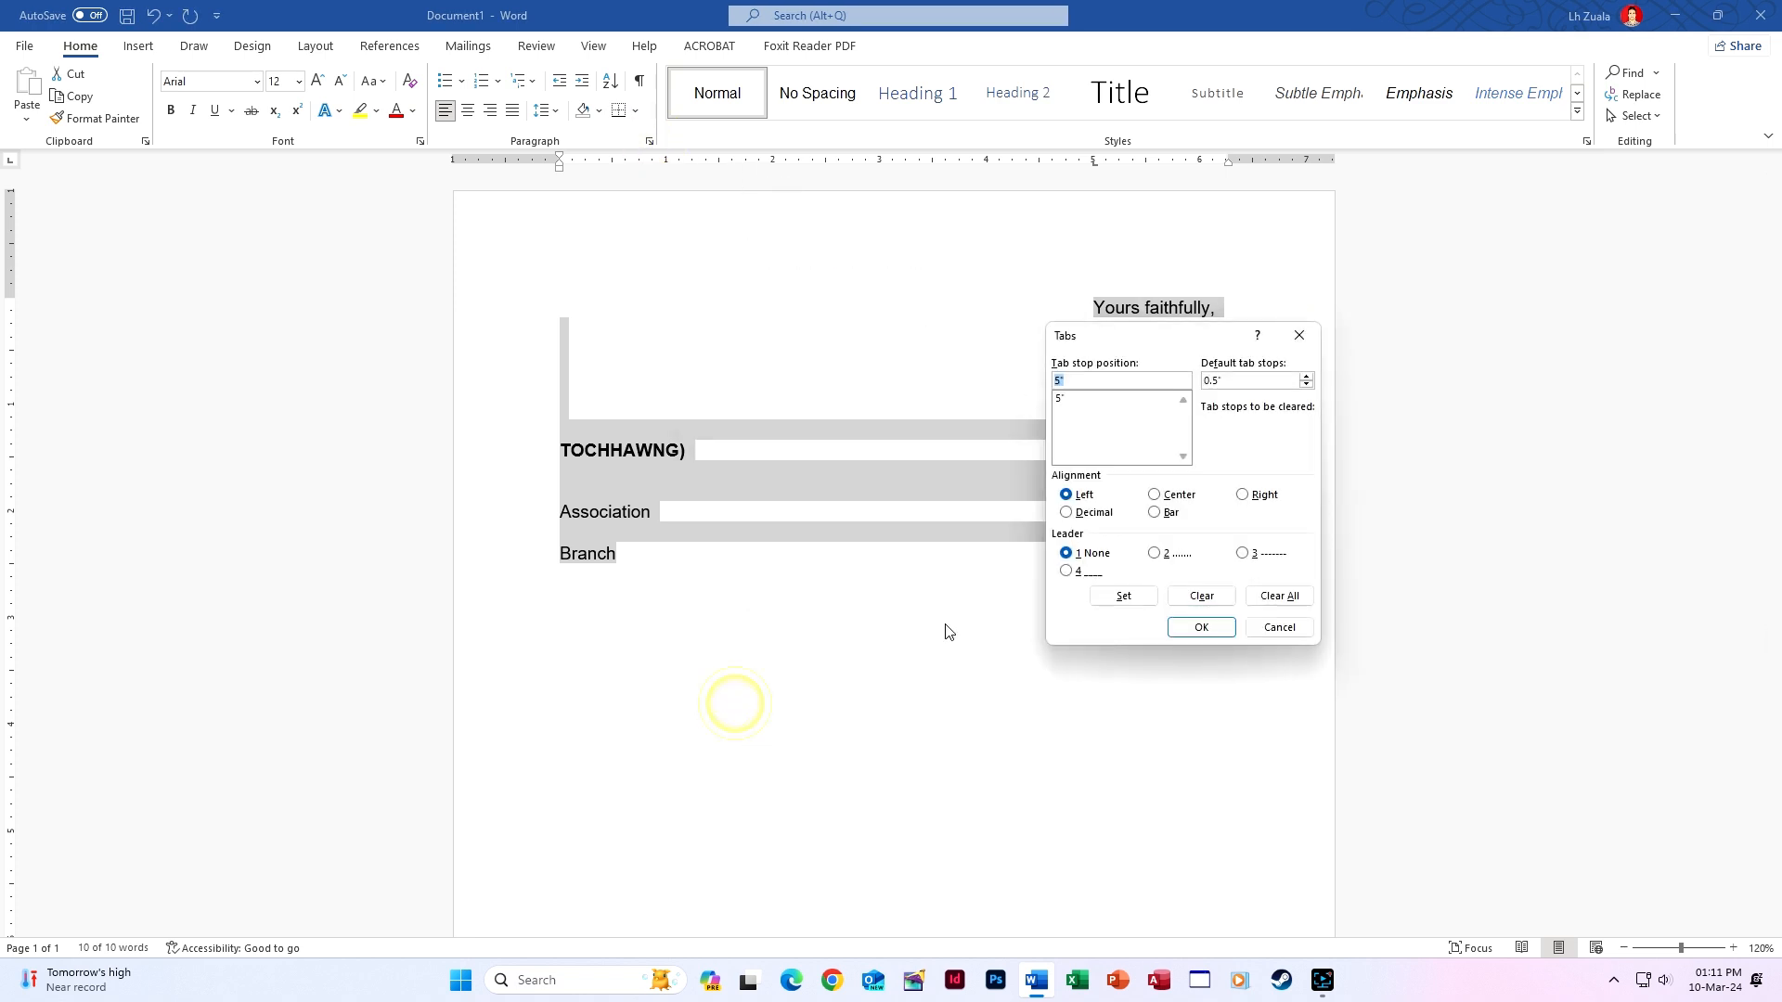
{"action": "left_click", "coordinate": [1170, 501]}
{"action": "left_click", "coordinate": [1199, 628]}
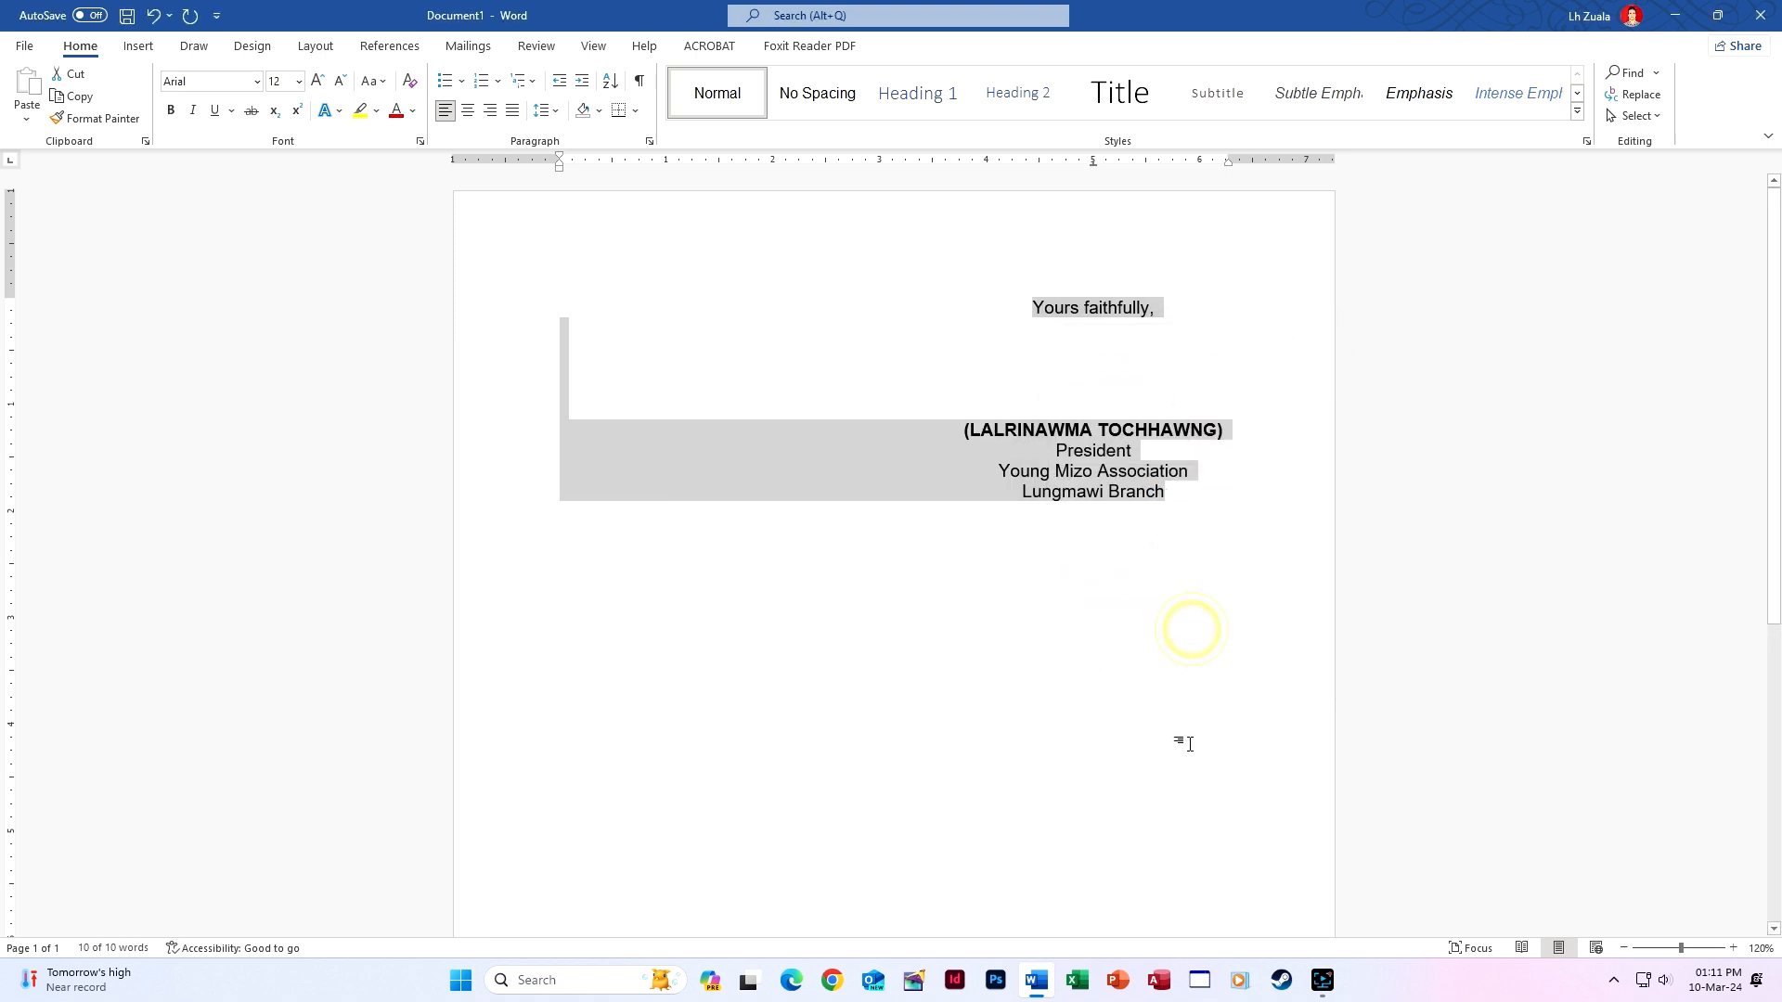
{"action": "left_click", "coordinate": [1174, 499]}
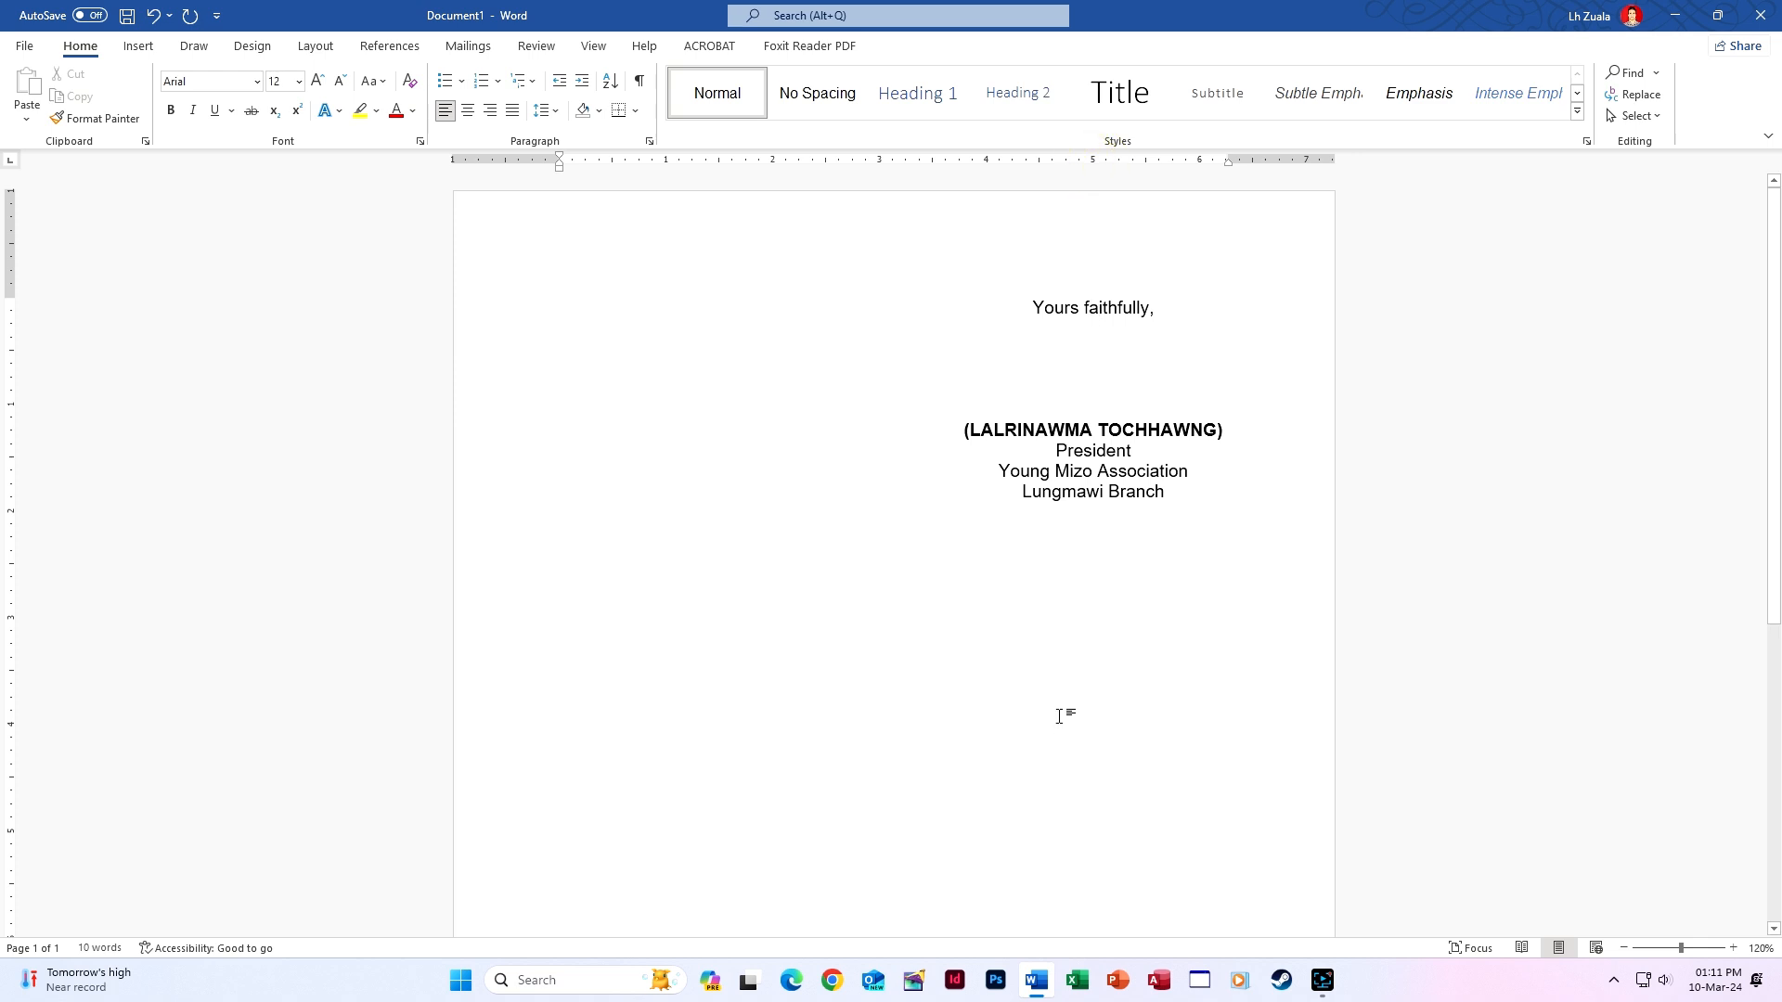
Type the president's bracketed name in lowercase on a tab-indented new line and select it.
{"action": "key", "text": "Tab"}
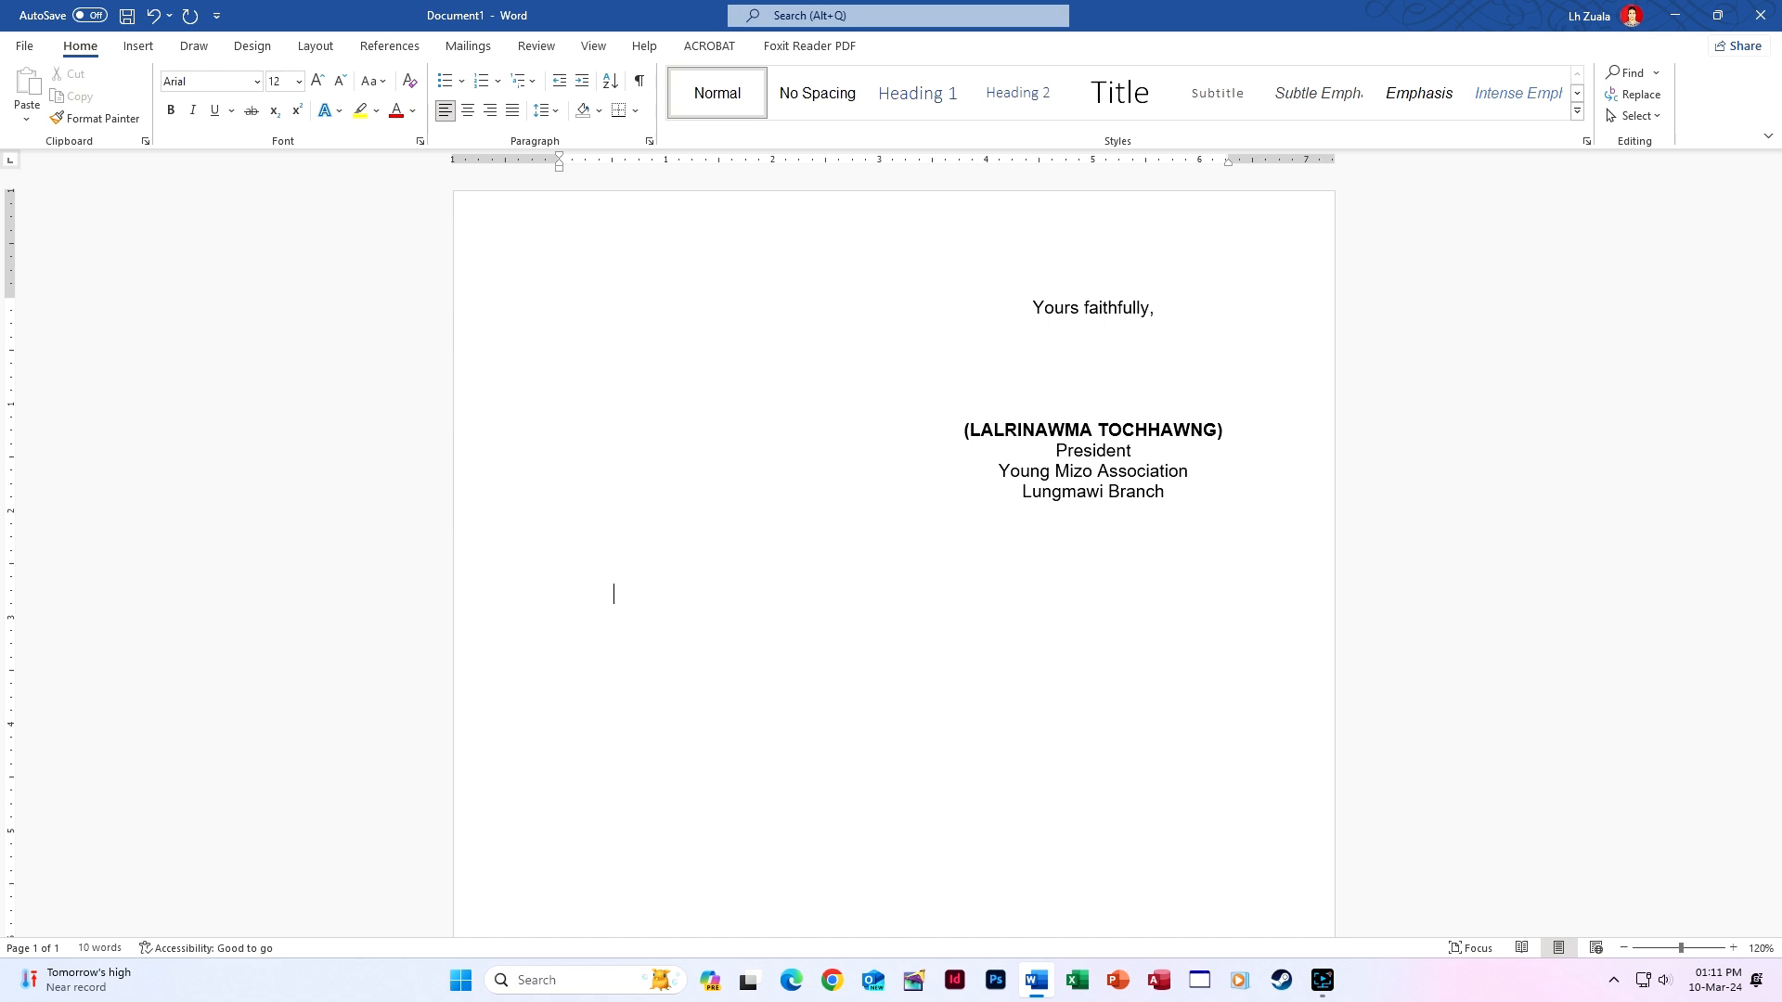
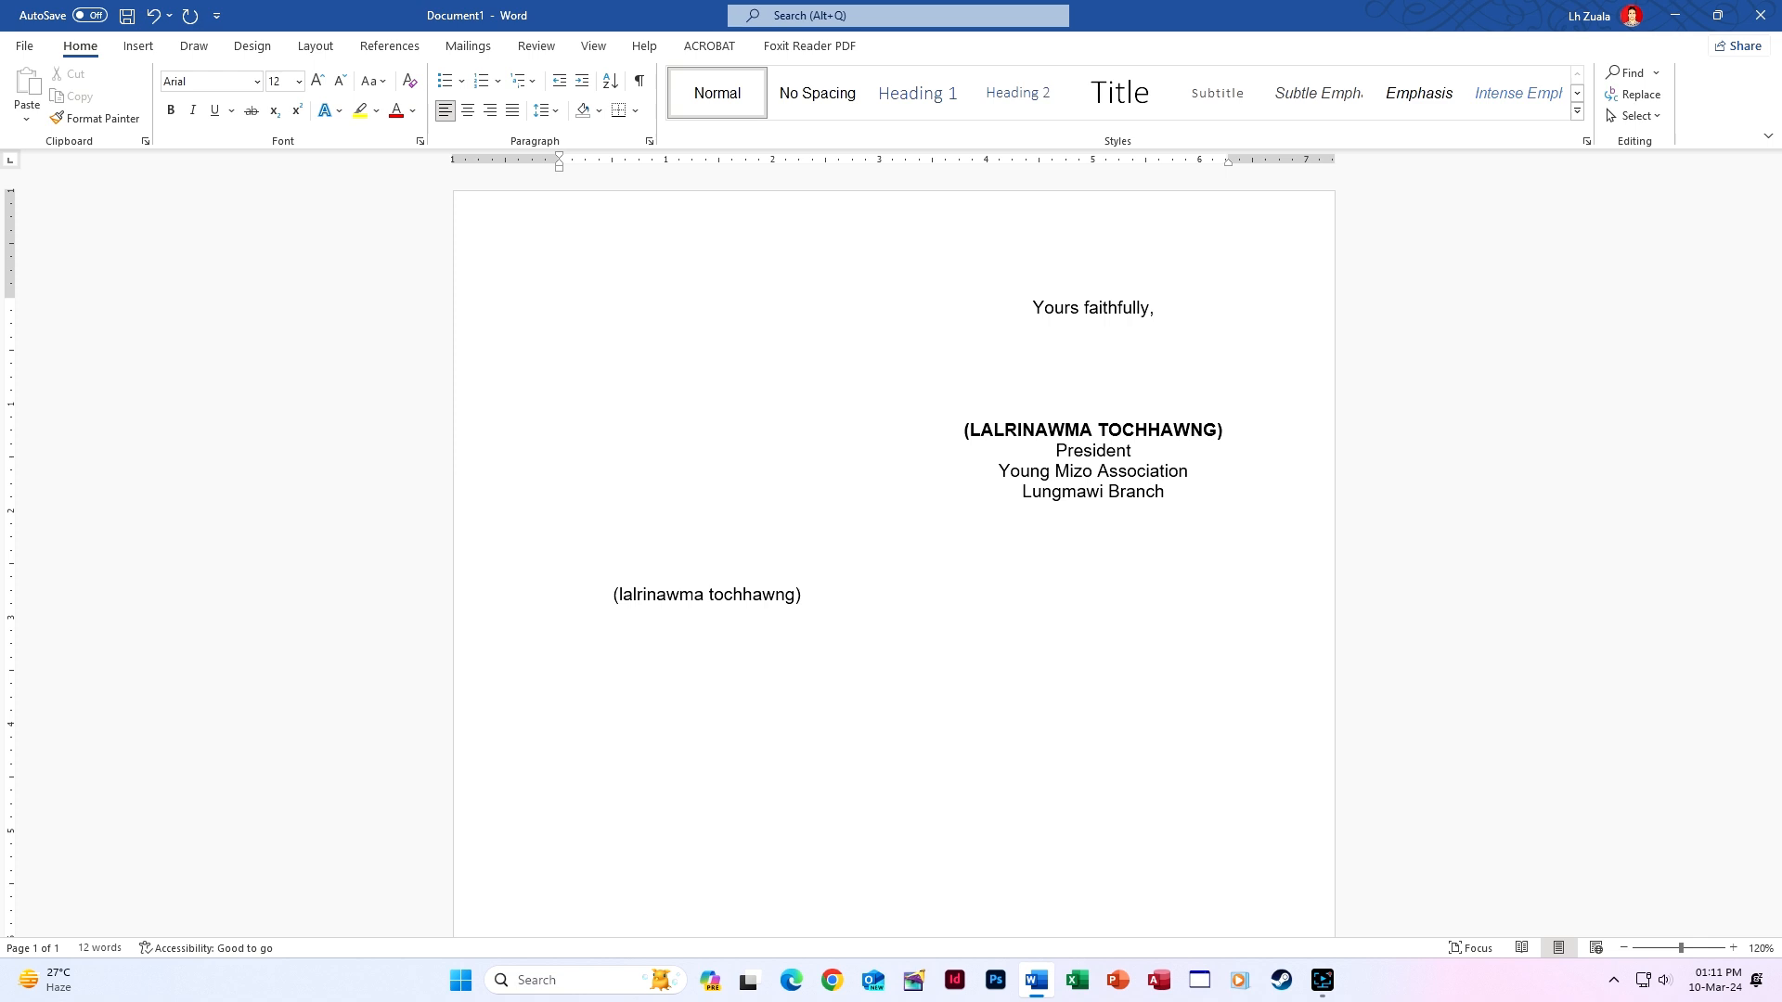
{"action": "key", "text": "Return"}
{"action": "left_click_drag", "start_coordinate": [608, 592], "coordinate": [800, 595]}
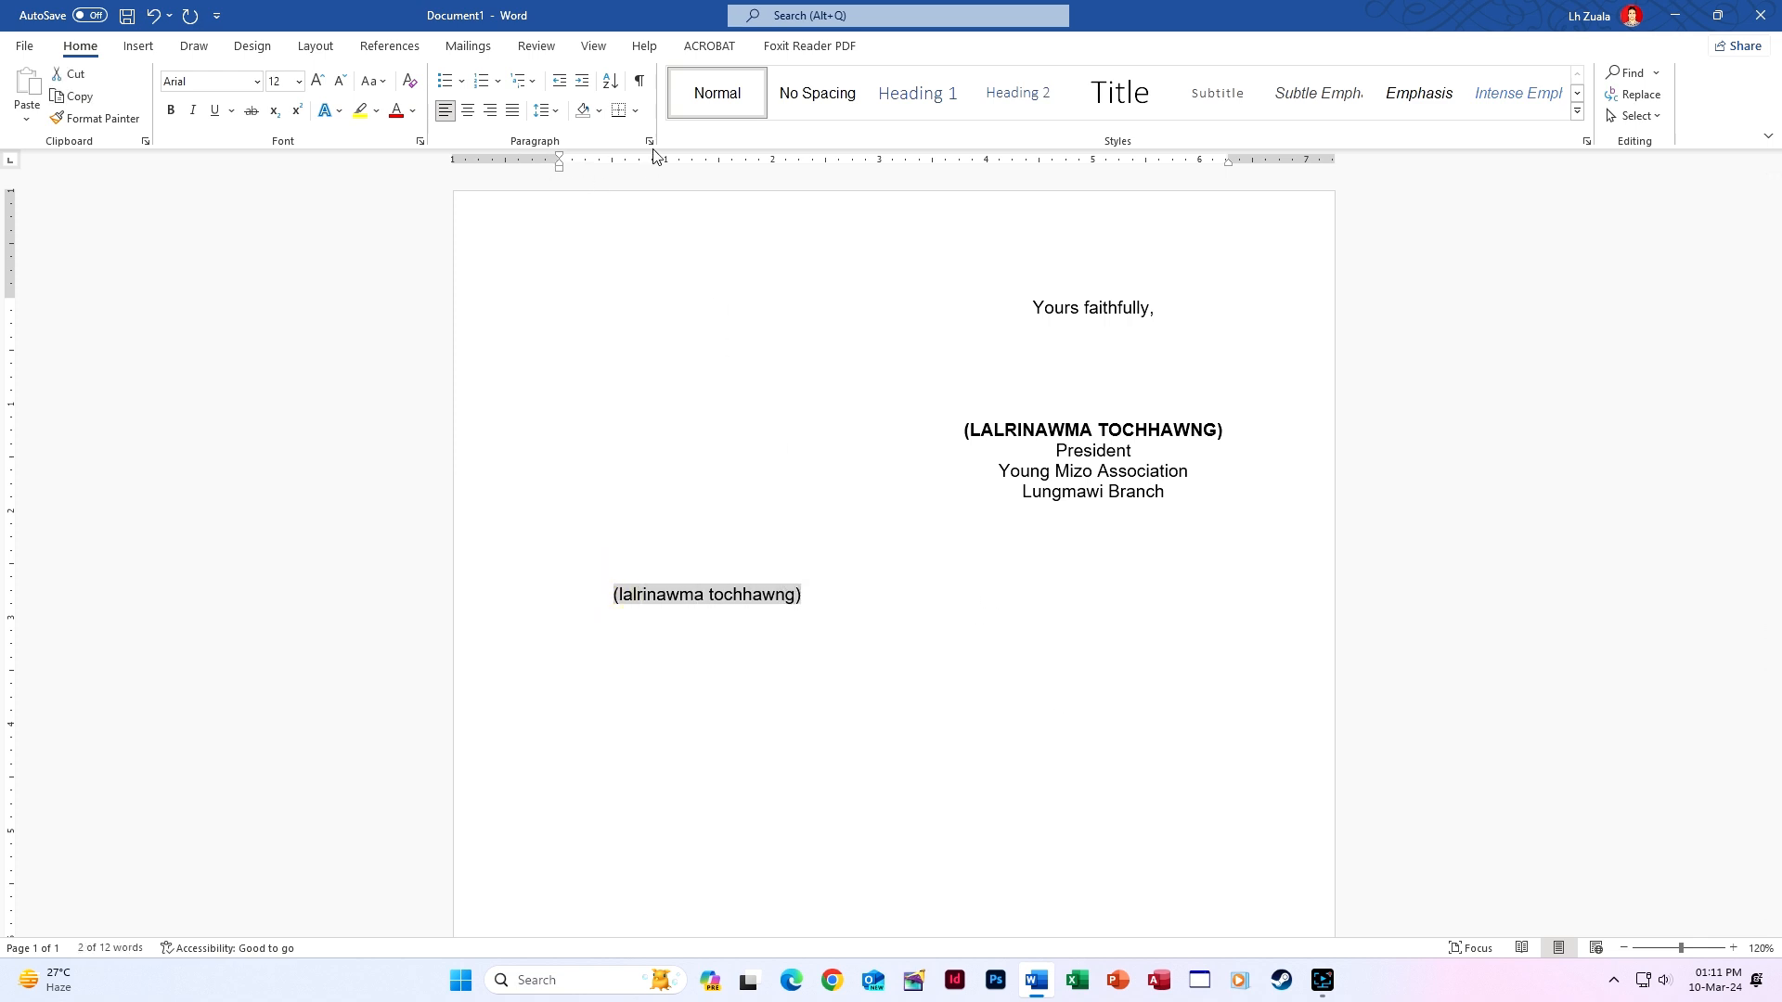
Apply All caps to the selected bracketed name in the Font dialog.
{"action": "left_click", "coordinate": [421, 144]}
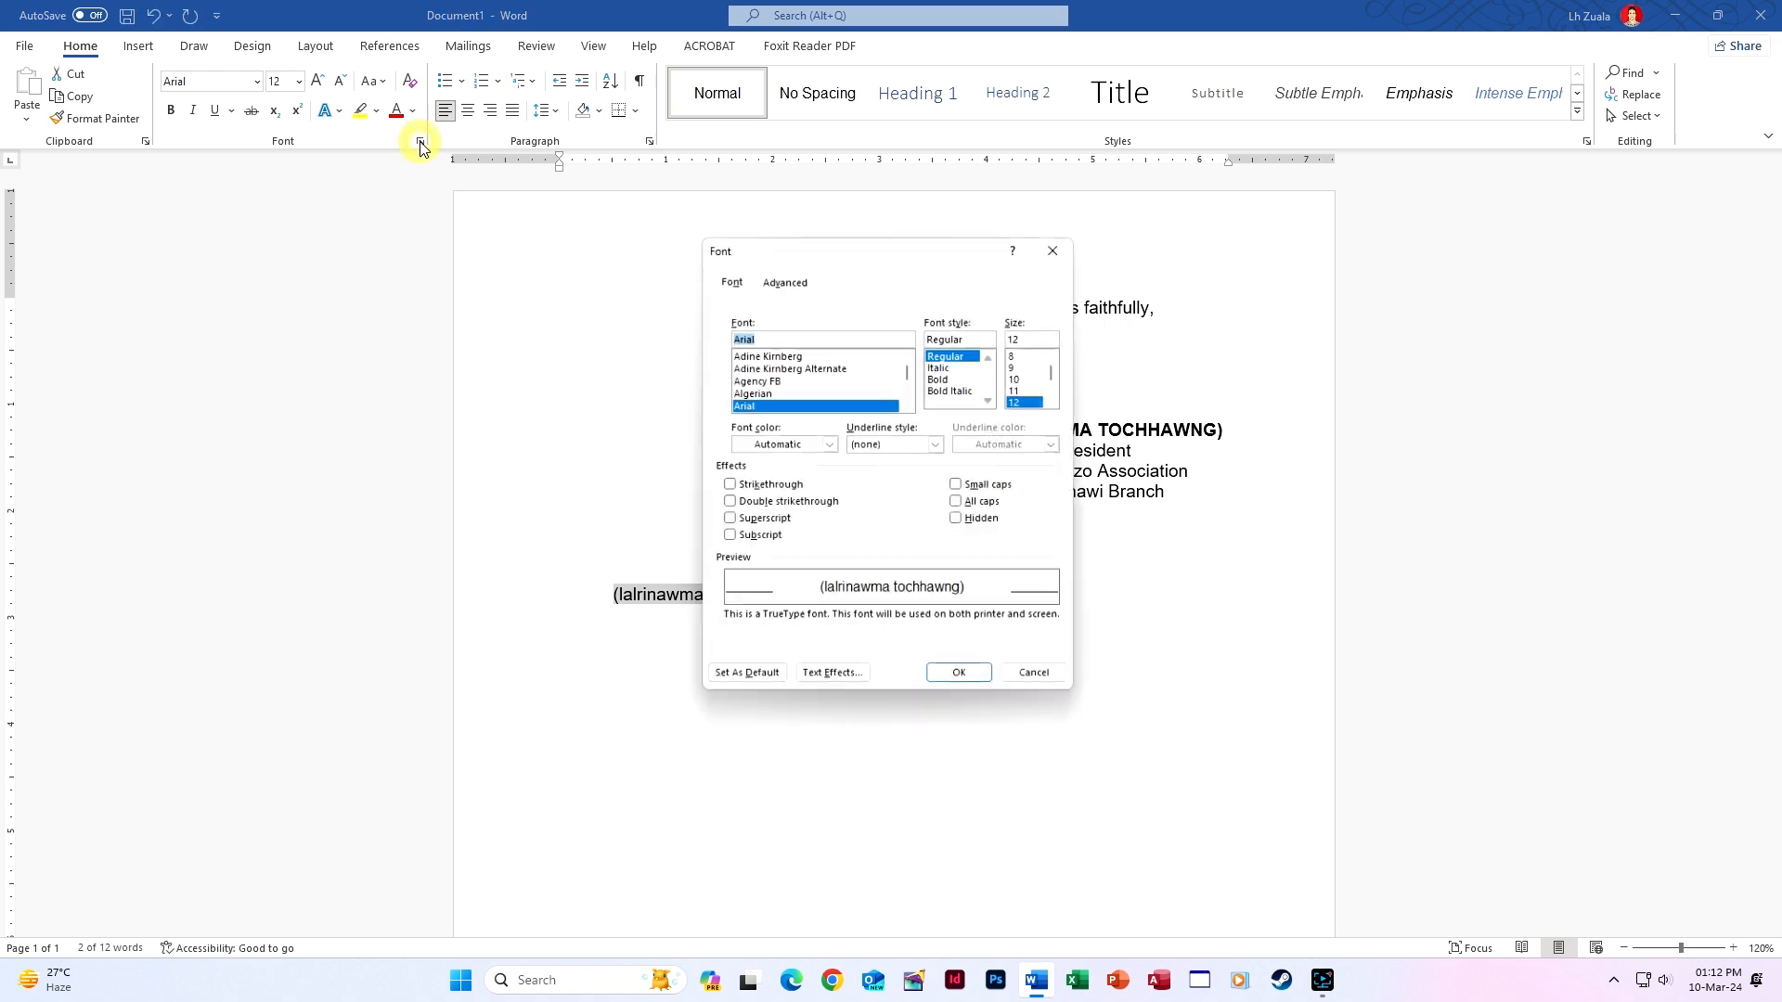
{"action": "left_click", "coordinate": [983, 509]}
{"action": "left_click", "coordinate": [968, 684]}
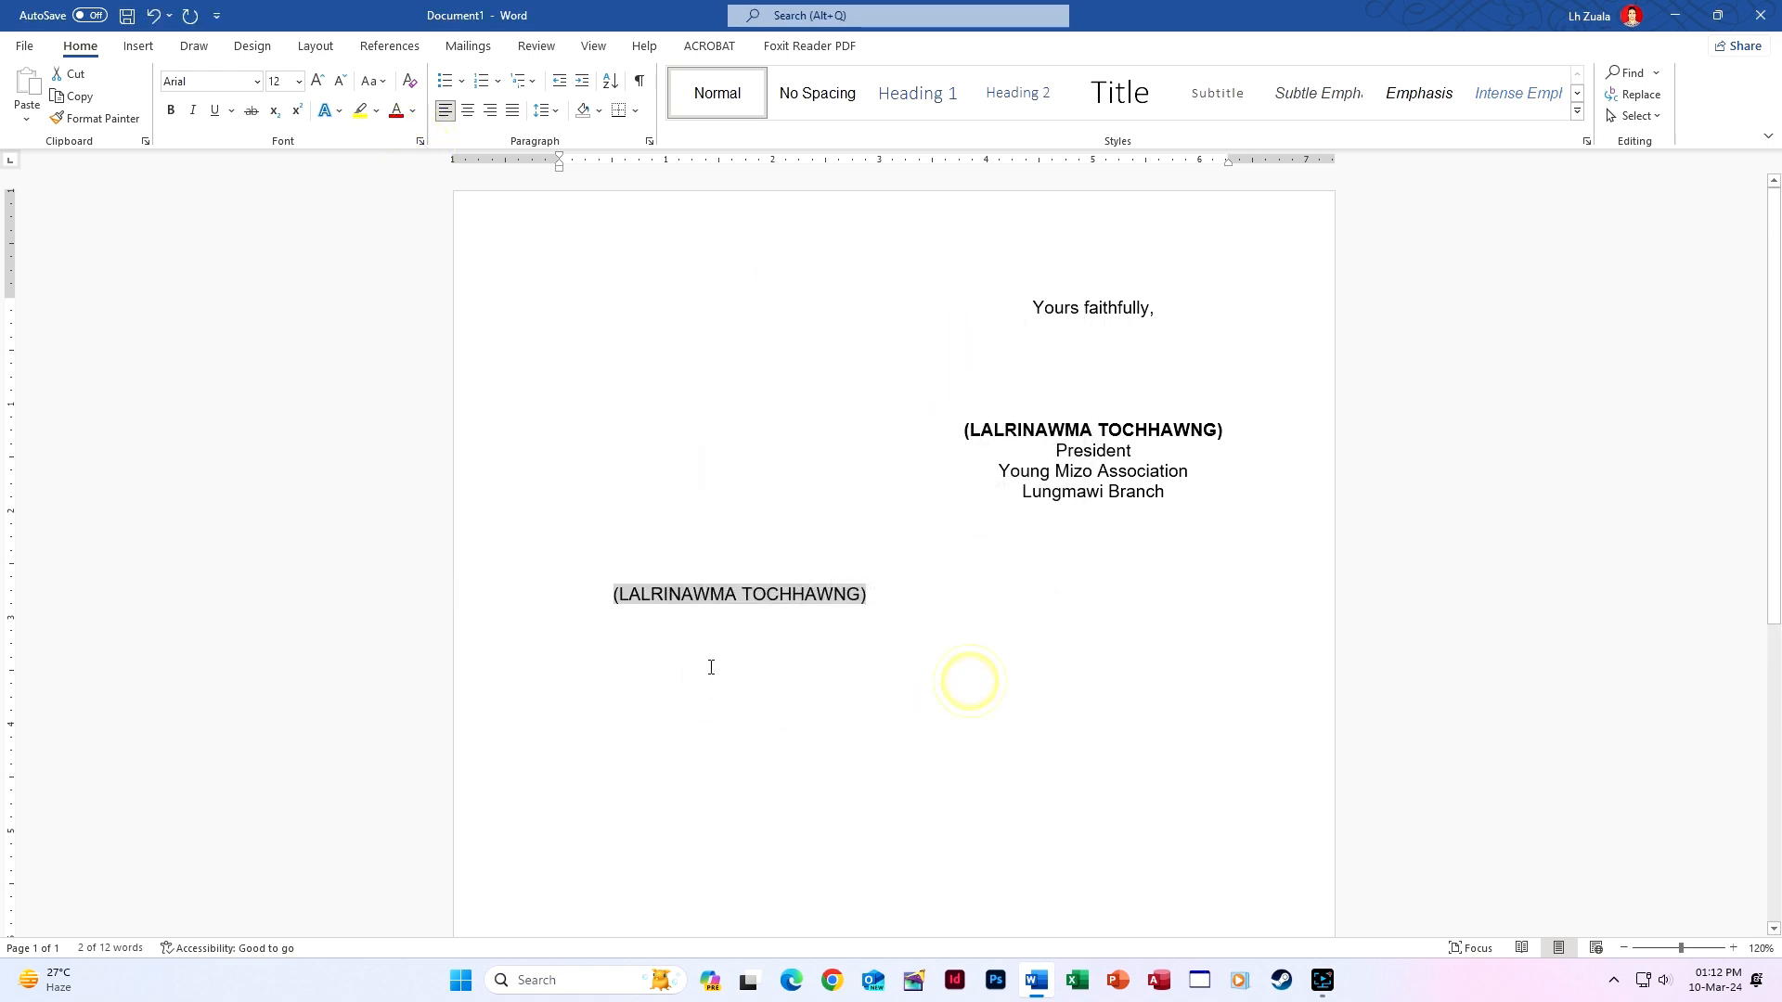
{"action": "left_click", "coordinate": [710, 667]}
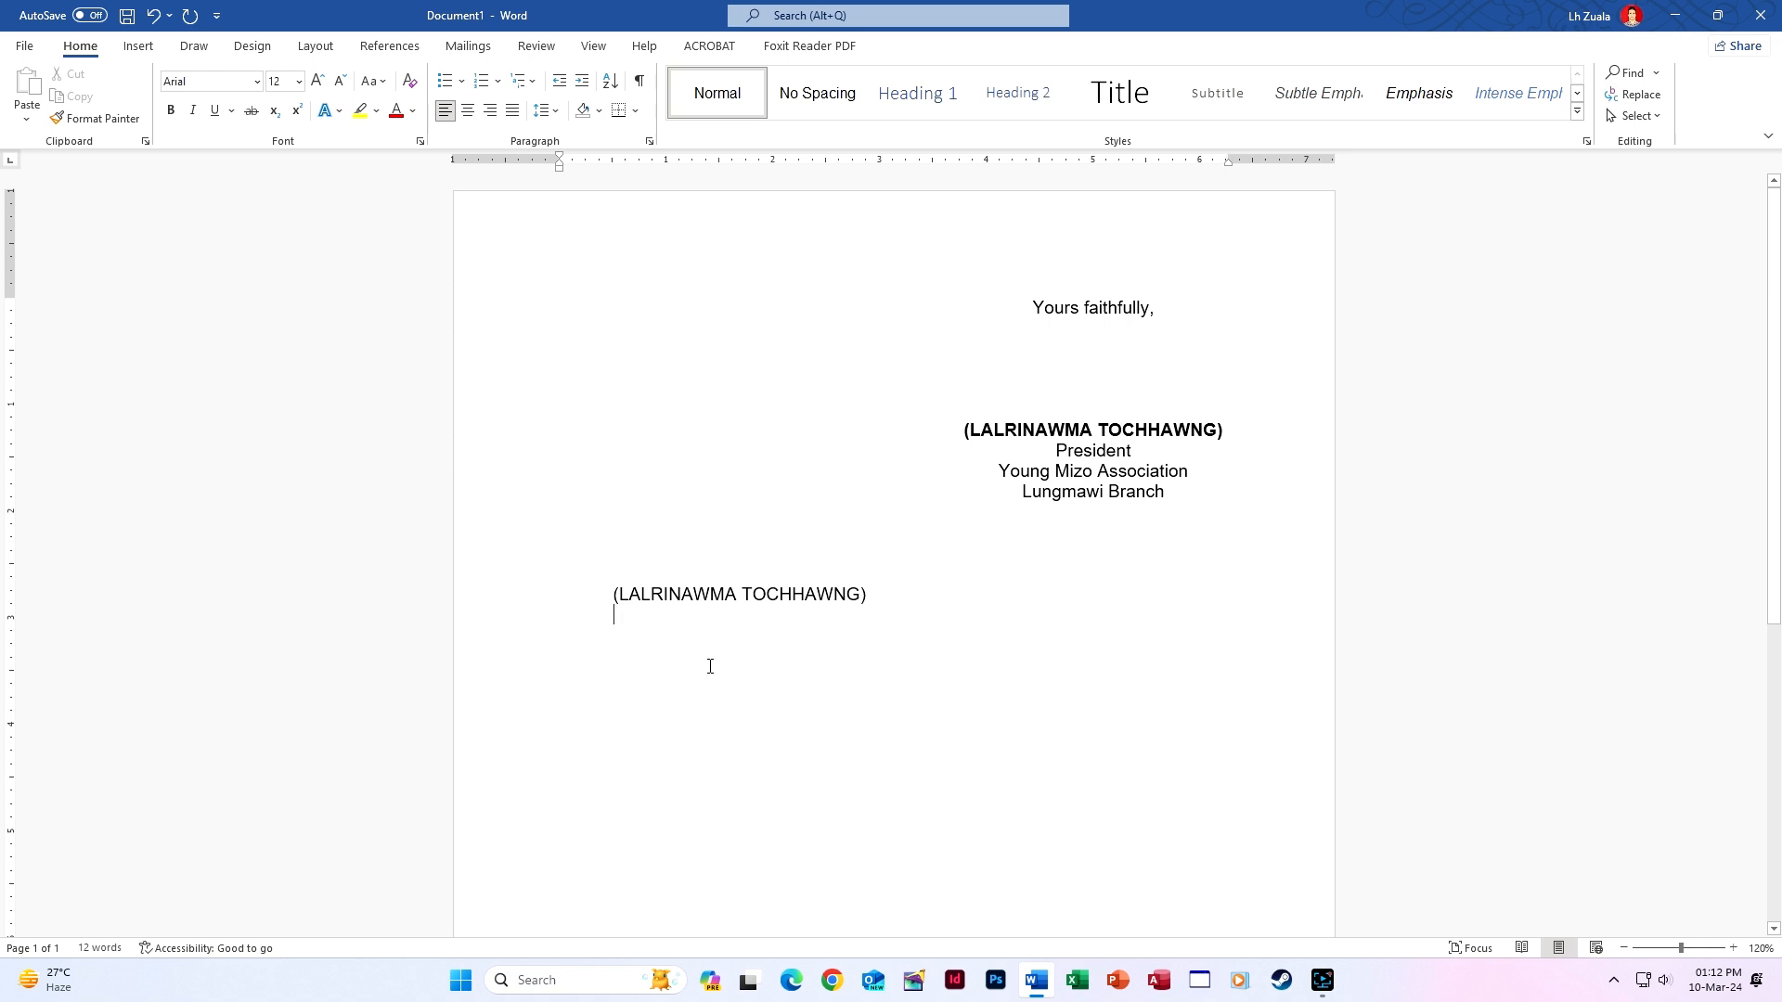
Type 'President', 'Young Mizo Association' and 'Lungmawi Branch' beneath the name.
{"action": "type", "text": "Pr"}
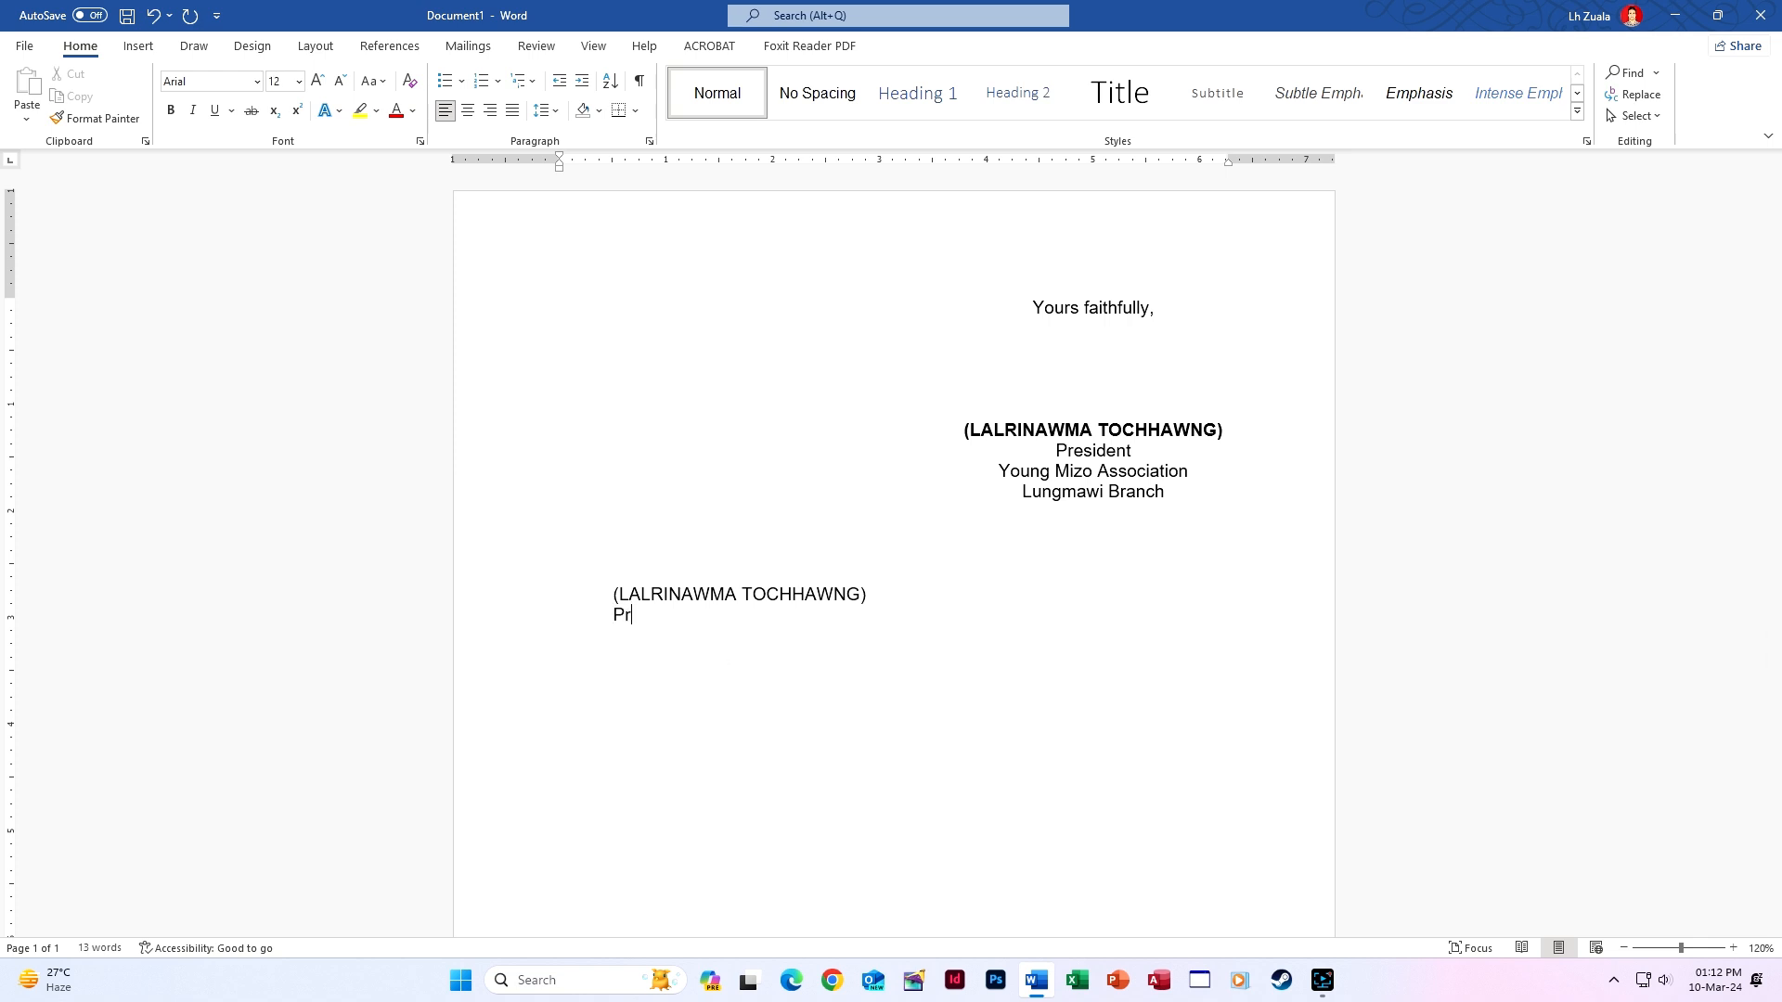
{"action": "type", "text": "esident"}
{"action": "key", "text": "Tab"}
{"action": "type", "text": "Young Mizop"}
{"action": "key", "text": "BackSpace"}
{"action": "type", "text": "Associao"}
{"action": "key", "text": "BackSpace"}
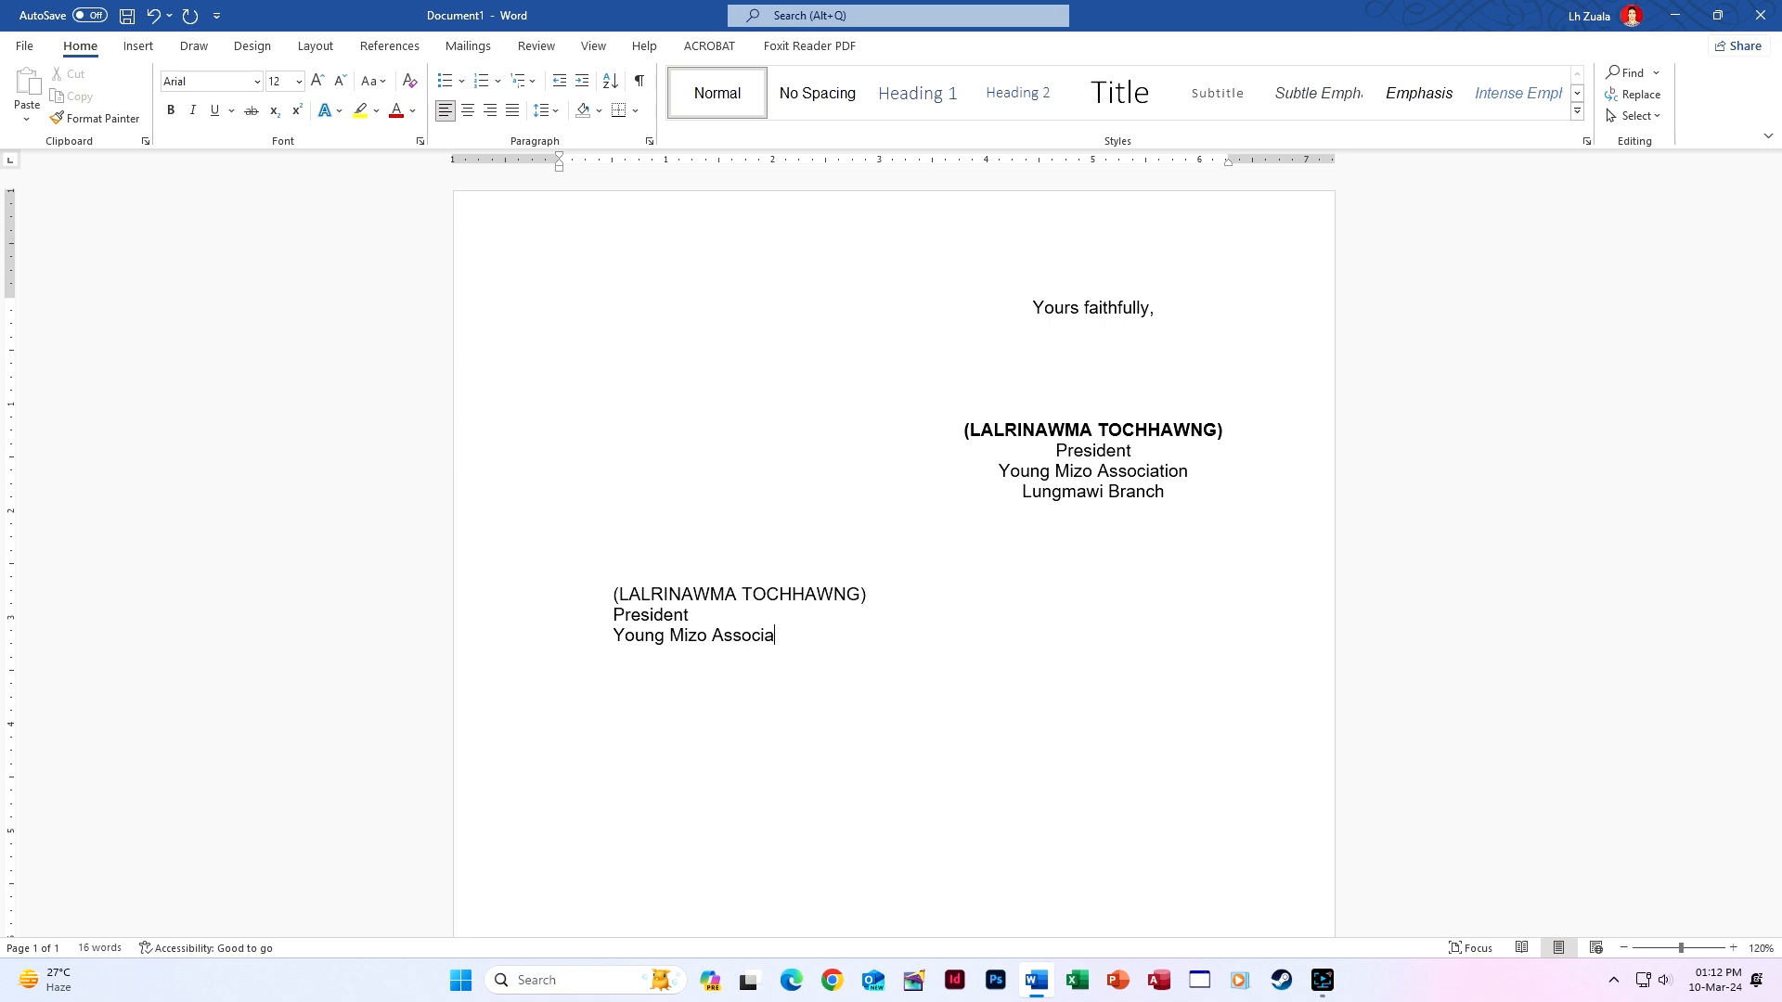
{"action": "type", "text": "tion "}
{"action": "type", "text": "Lungmawi Br"}
{"action": "type", "text": "anch"}
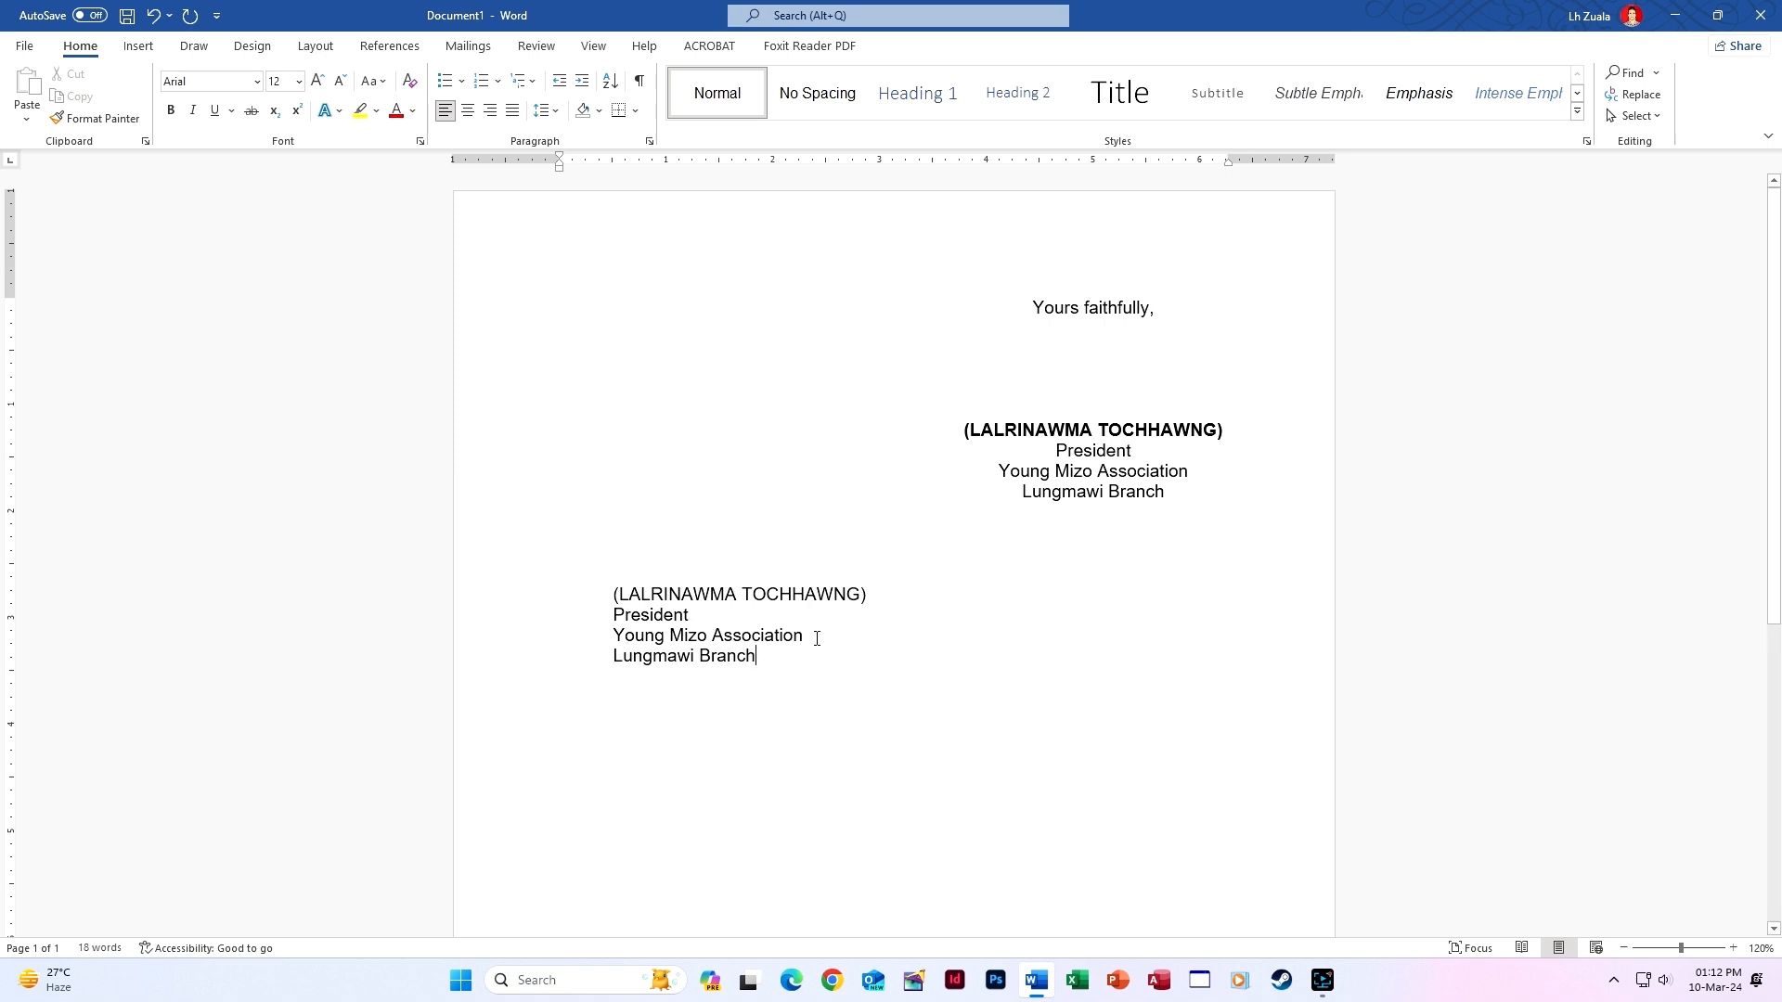
Add the secretary's bracketed name and the title 'Secretary' beside the President's lines.
{"action": "left_click", "coordinate": [887, 602]}
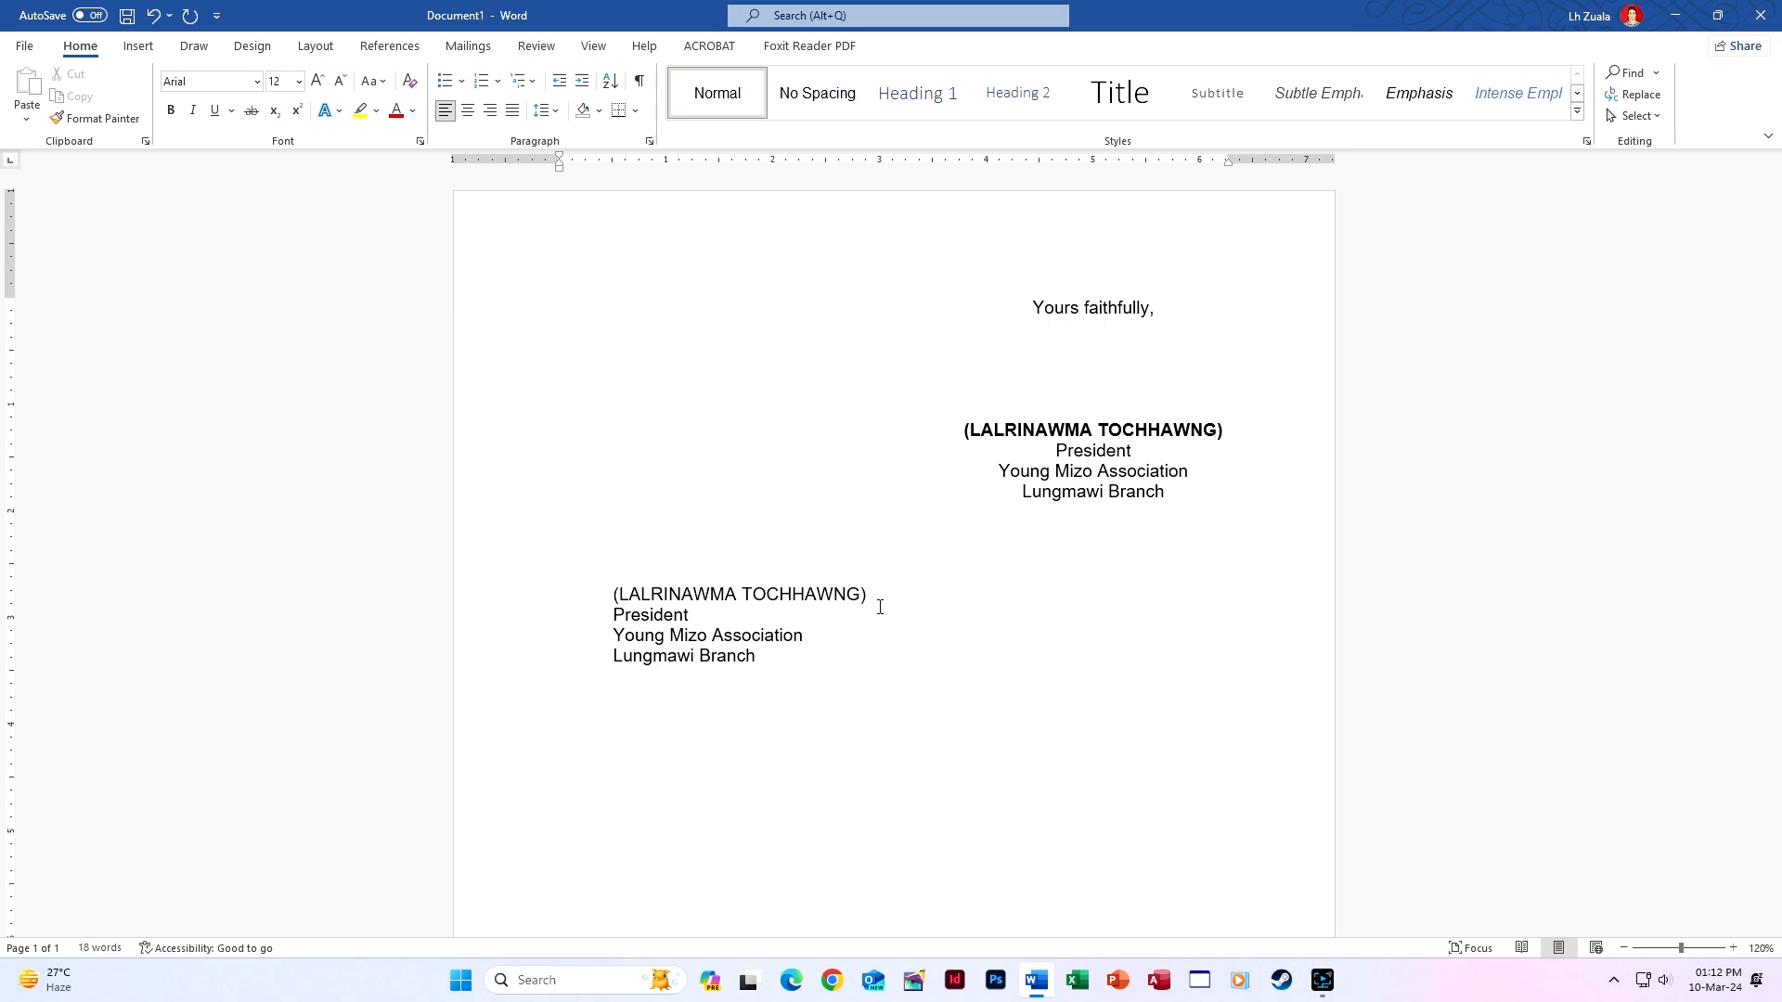
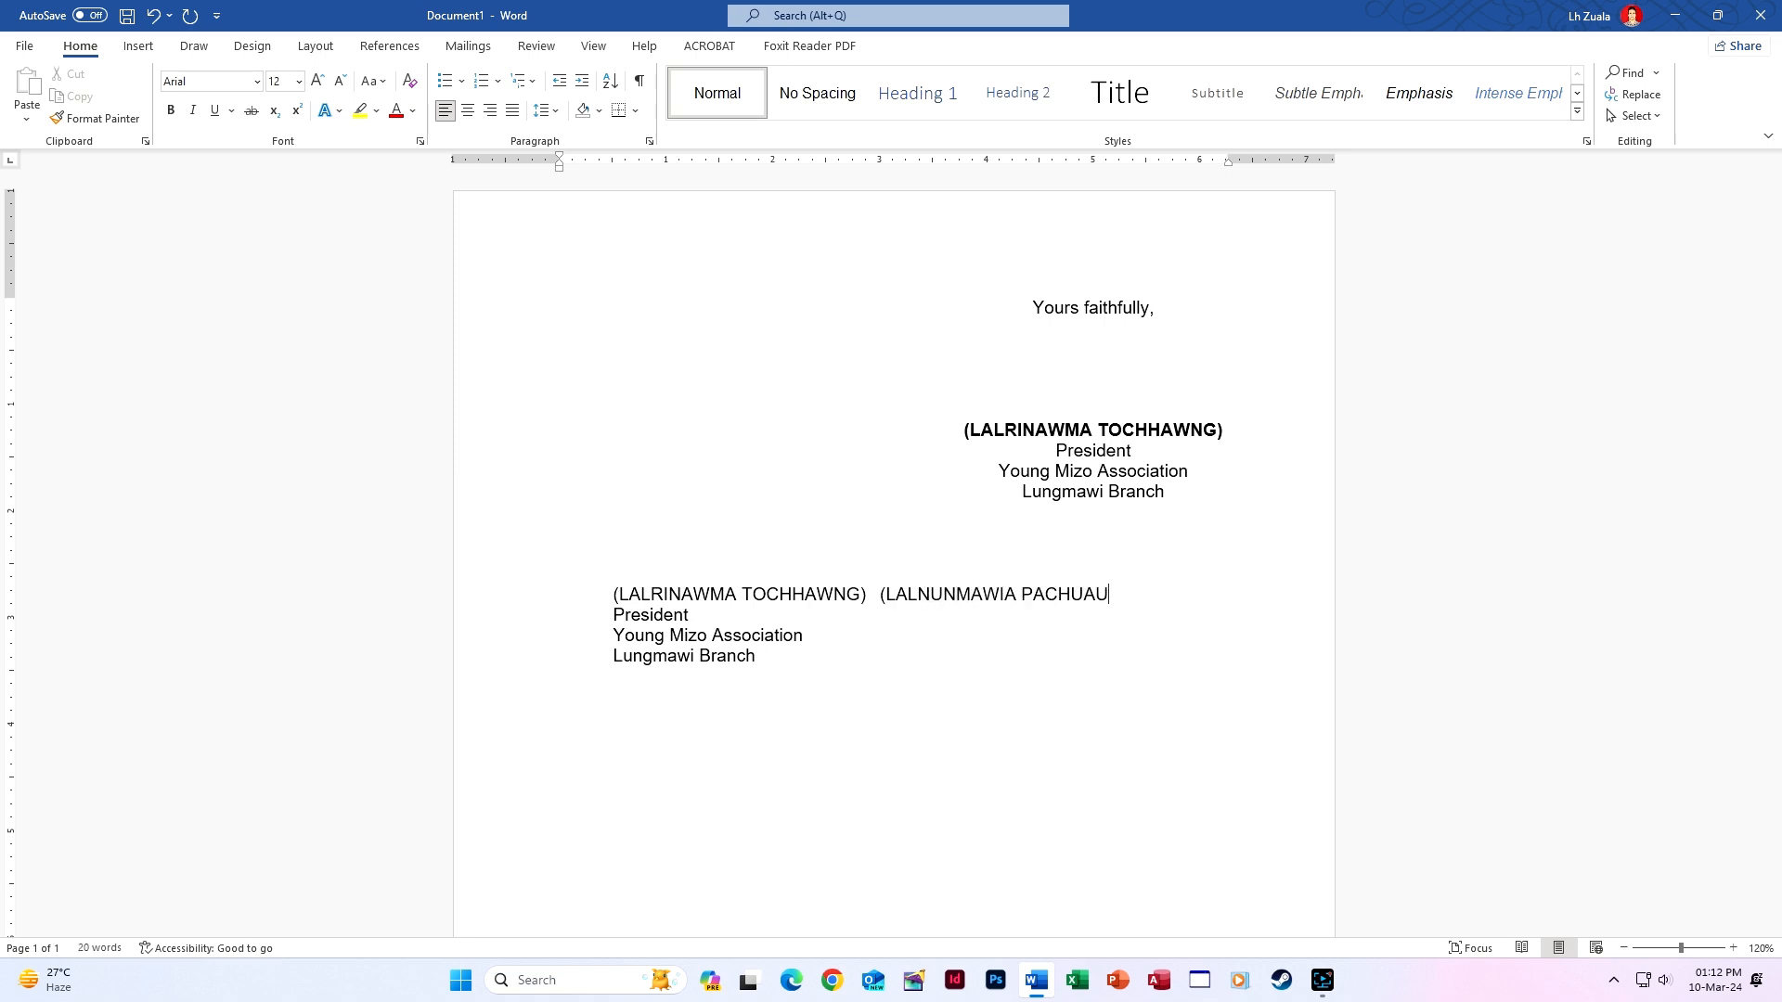
{"action": "type", "text": ")sec"}
{"action": "key", "text": "BackSpace"}
{"action": "key", "text": "BackSpace"}
{"action": "key", "text": "BackSpace"}
{"action": "type", "text": "S"}
{"action": "key", "text": "BackSpace"}
{"action": "type", "text": "Secretary"}
Paste a second 'Young Mizo Association' and 'Lungmawi Branch' after tabs for the Secretary column.
{"action": "left_click_drag", "start_coordinate": [611, 636], "coordinate": [759, 656]}
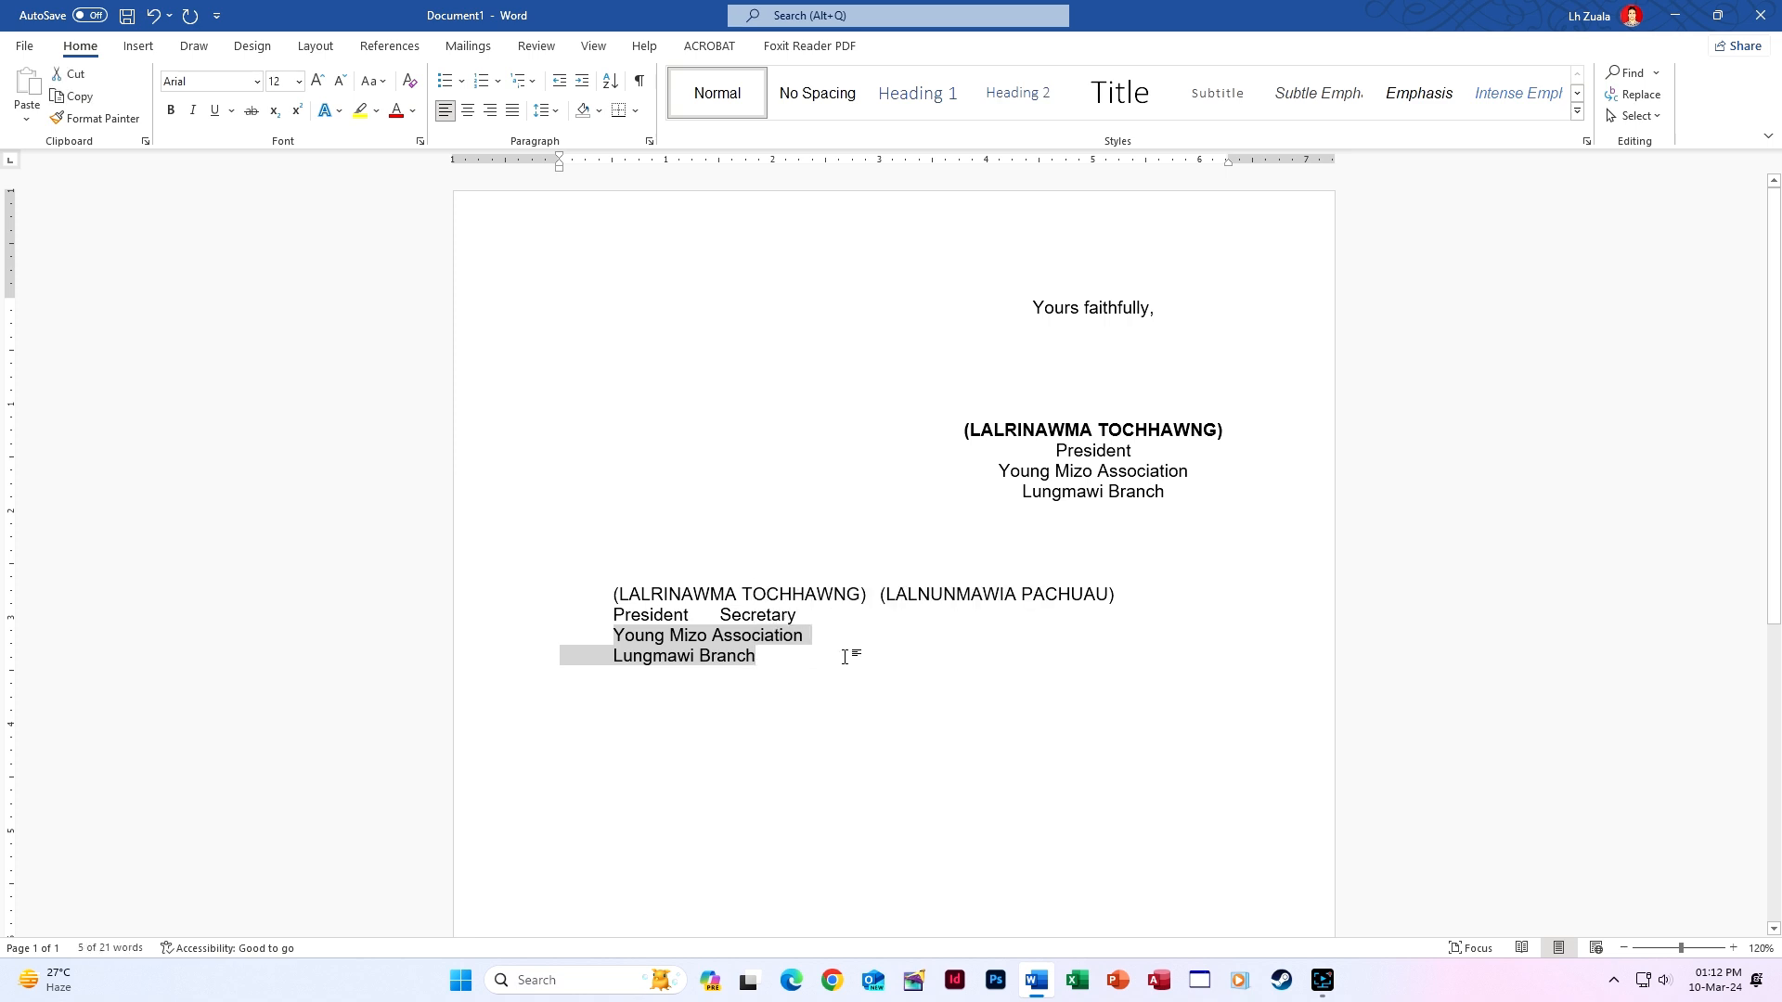
{"action": "left_click", "coordinate": [808, 639], "text": "shift"}
{"action": "key", "text": "ctrl+c"}
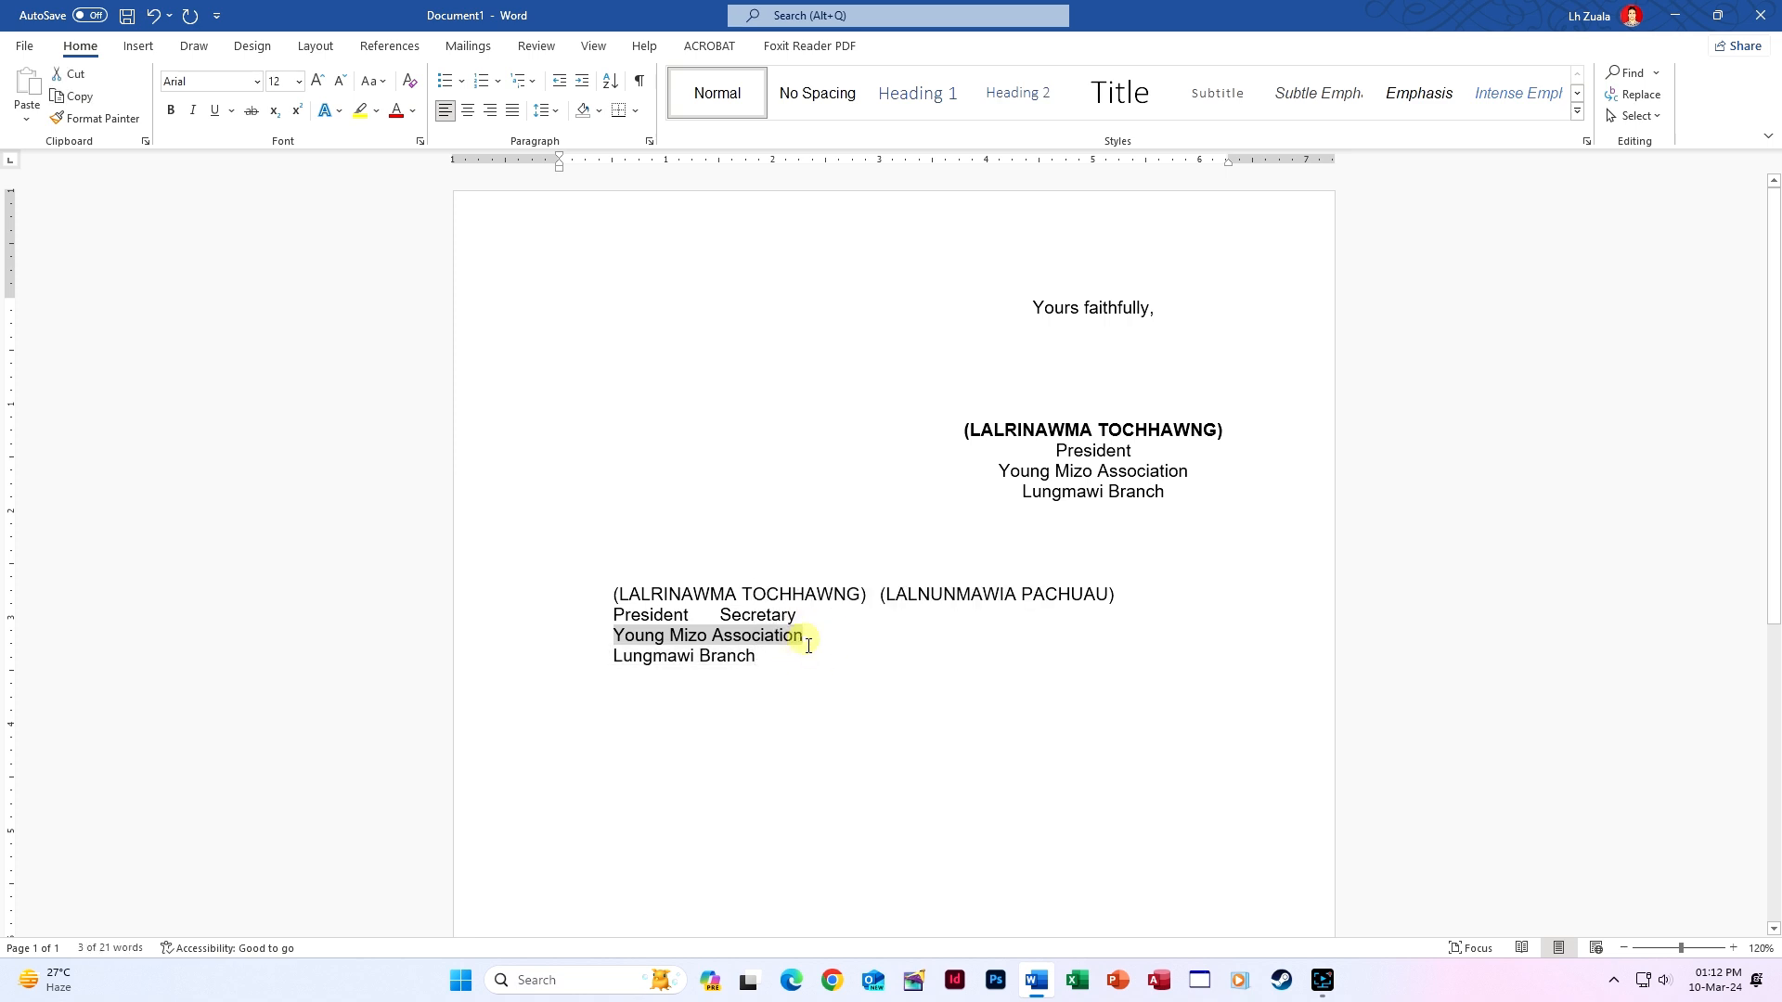
{"action": "left_click", "coordinate": [851, 637]}
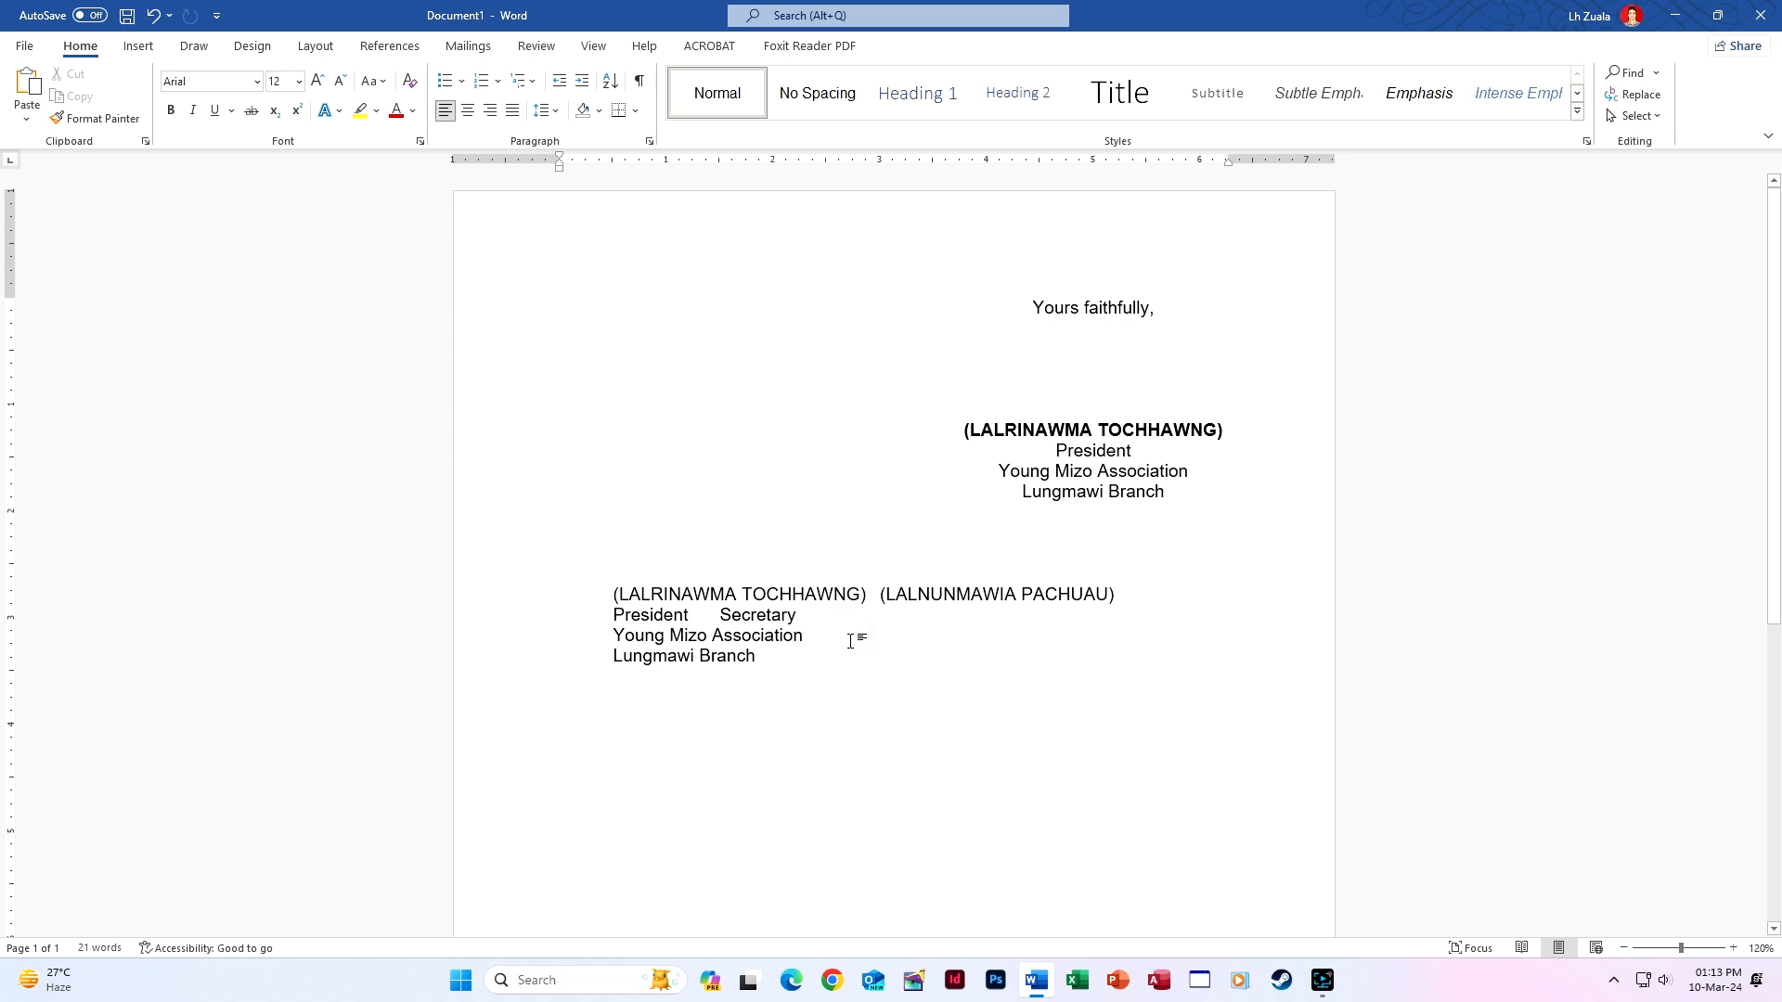
{"action": "key", "text": "Tab"}
{"action": "key", "text": "ctrl+v"}
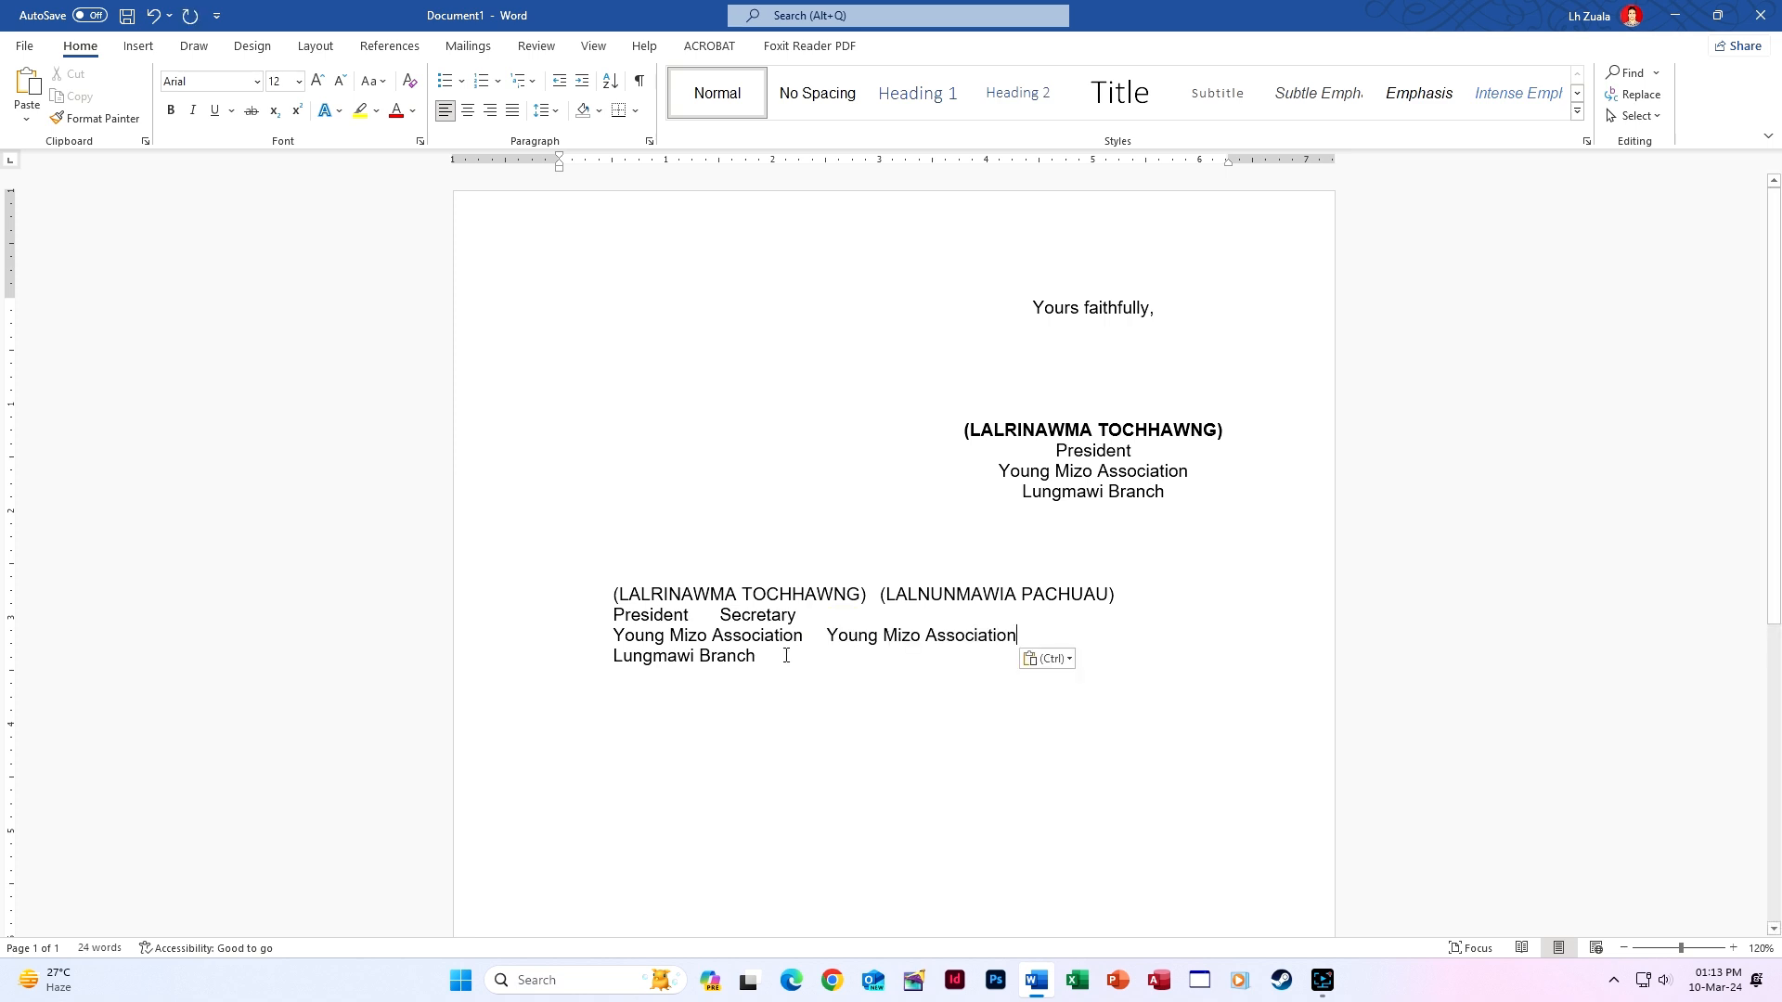
{"action": "left_click", "coordinate": [777, 663]}
{"action": "left_click", "coordinate": [599, 655]}
{"action": "key", "text": "ctrl+c"}
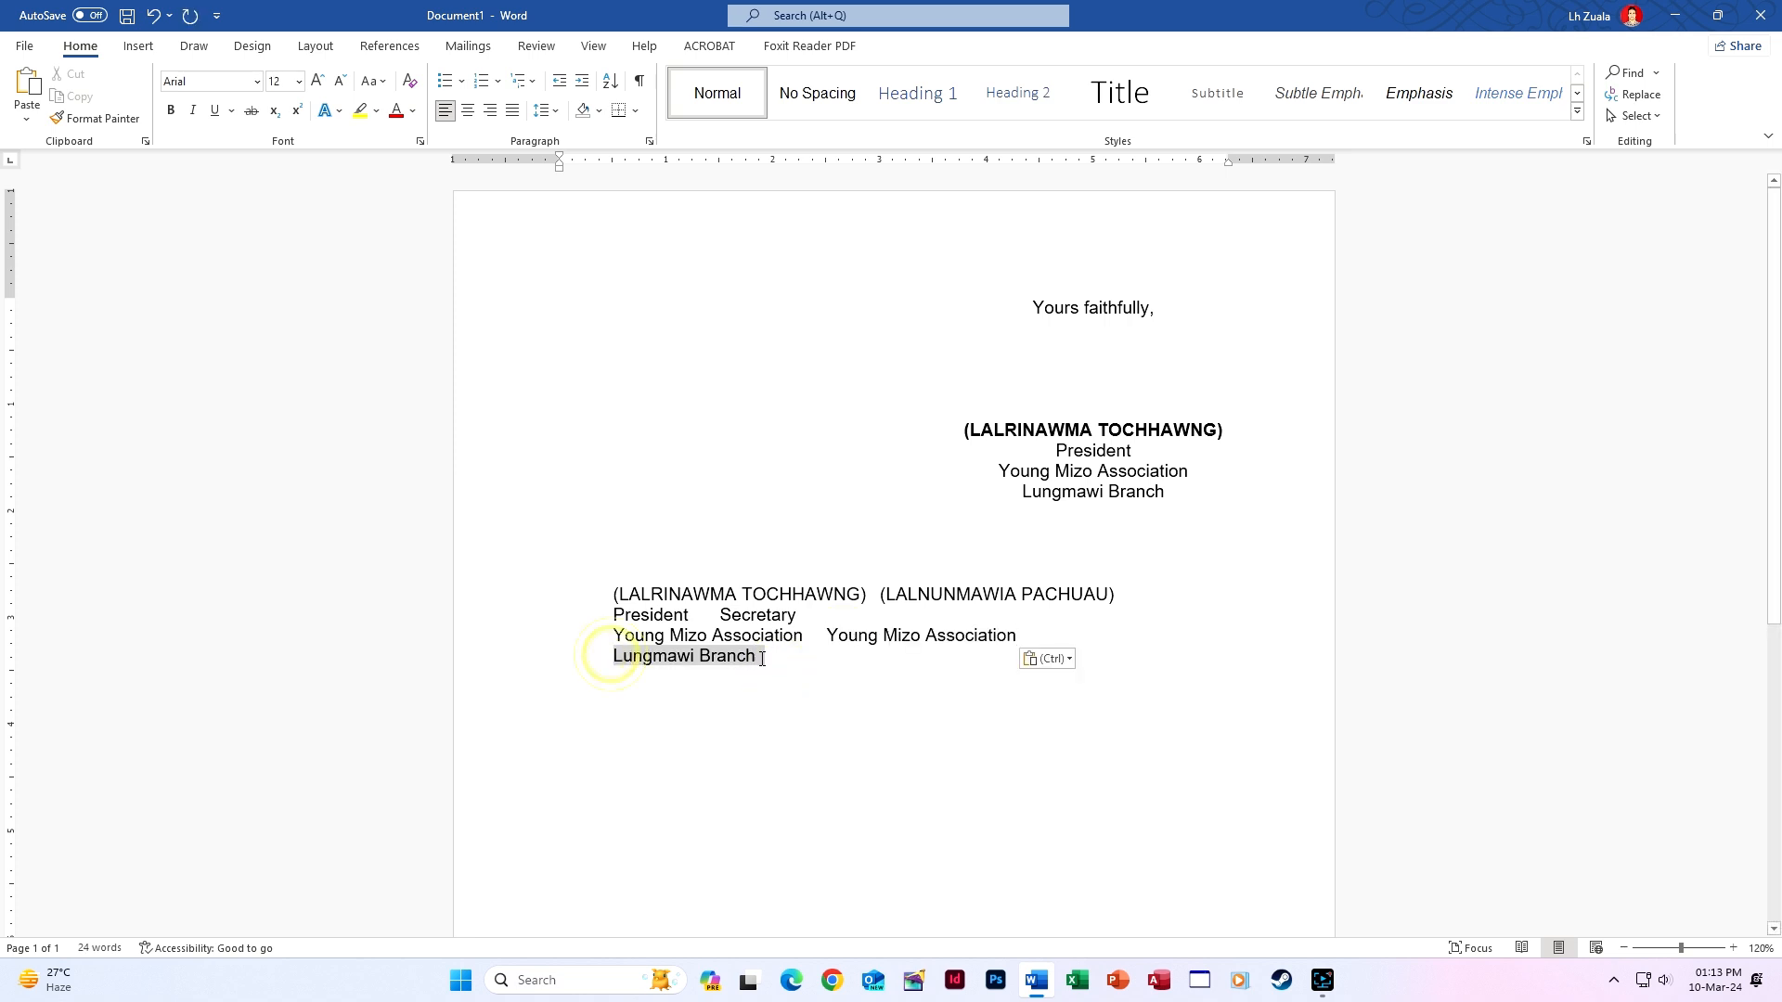
{"action": "left_click", "coordinate": [792, 658]}
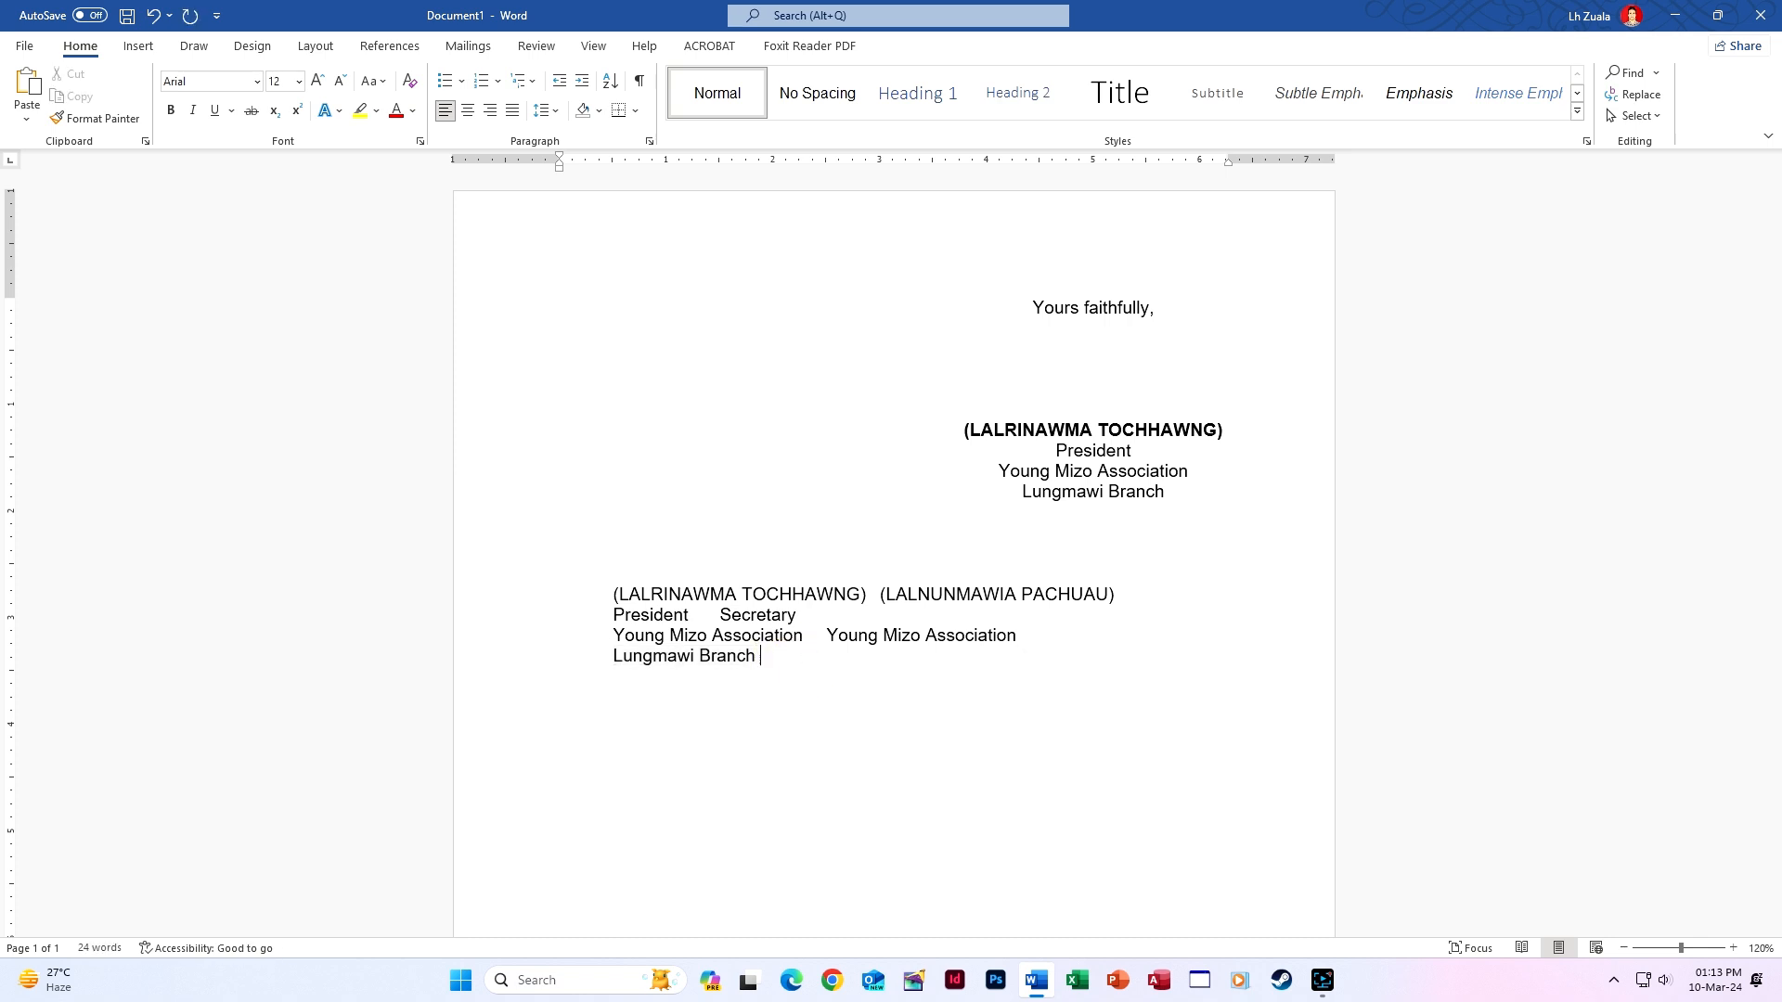
{"action": "key", "text": "Tab"}
{"action": "key", "text": "ctrl+v"}
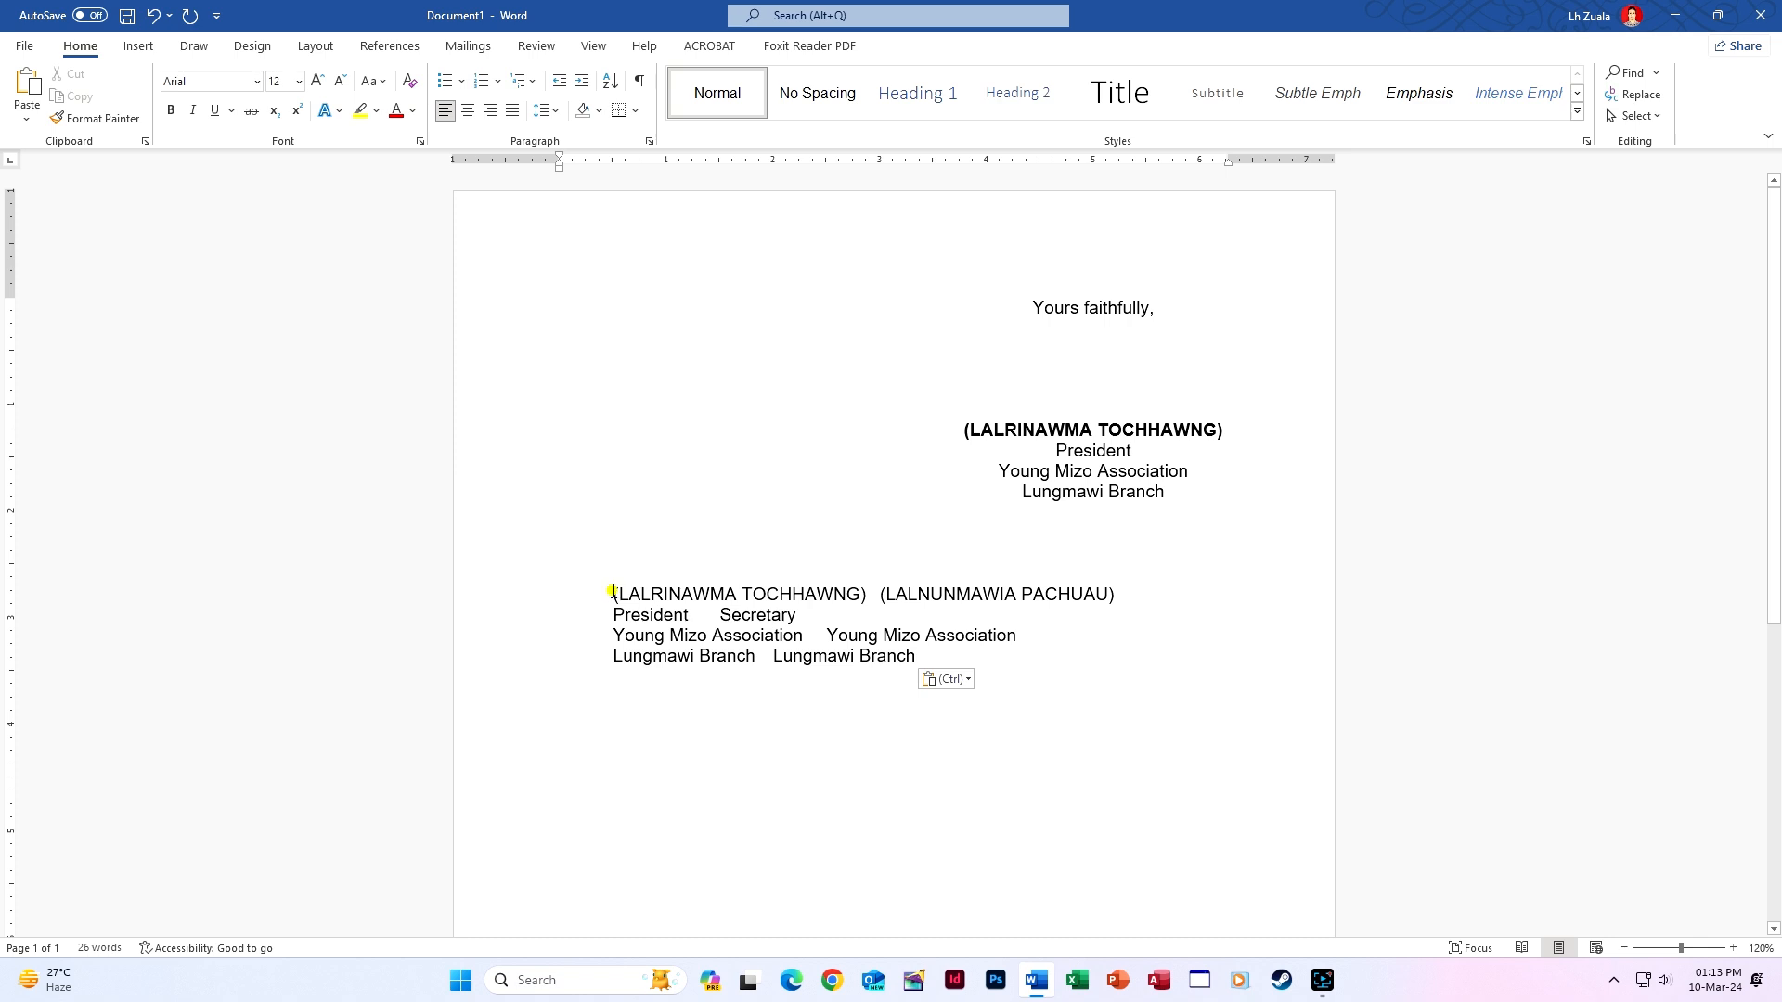
Add Center tab stops at 1 inch and 5 inches to the four signature lines.
{"action": "left_click_drag", "start_coordinate": [612, 594], "coordinate": [917, 657]}
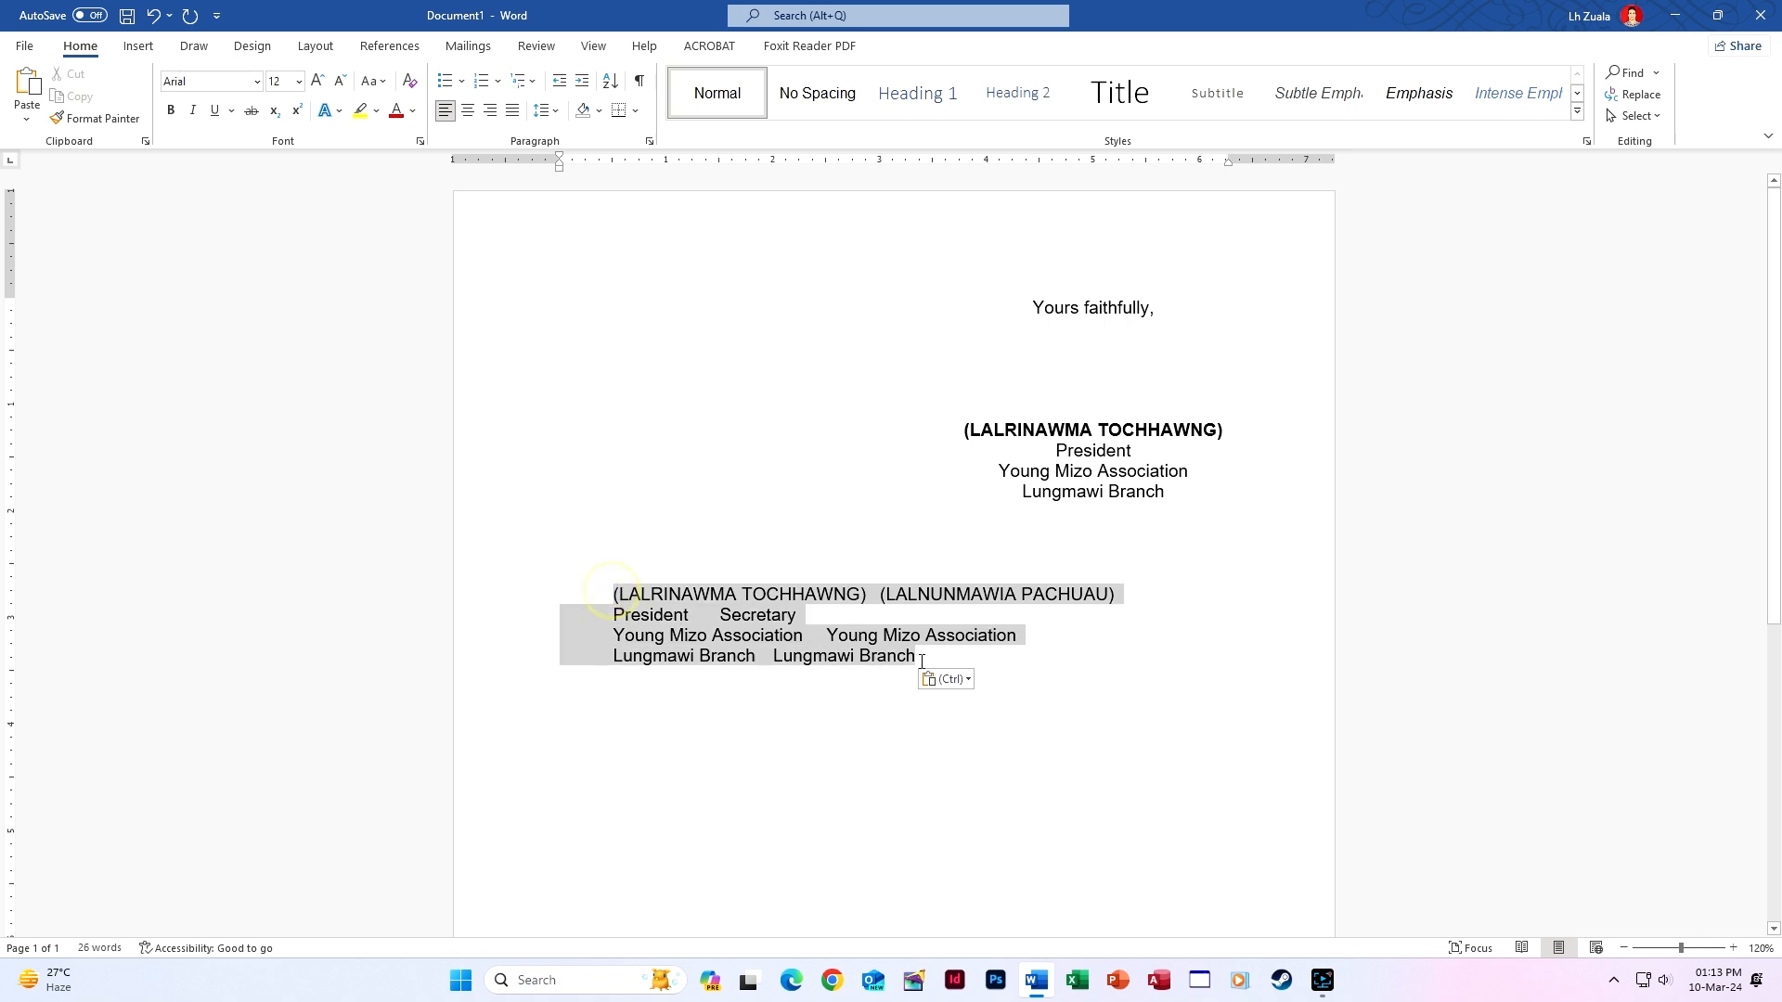
{"action": "left_click", "coordinate": [667, 163]}
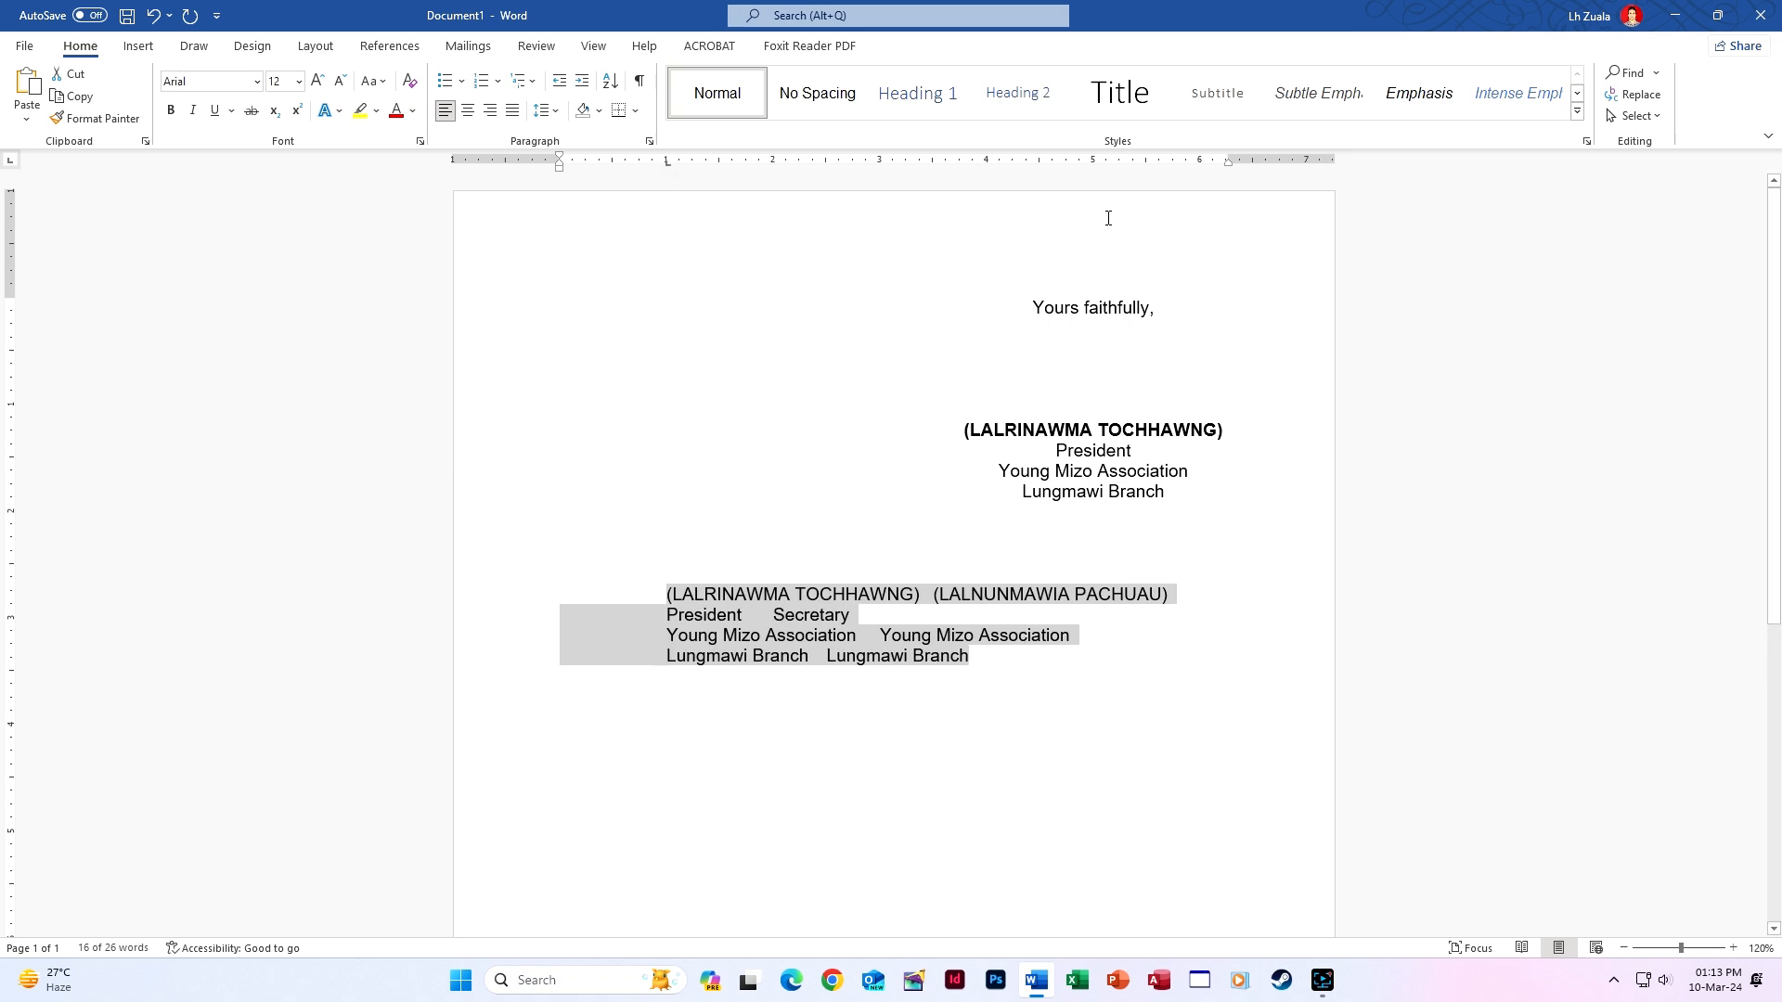
{"action": "left_click", "coordinate": [1093, 163]}
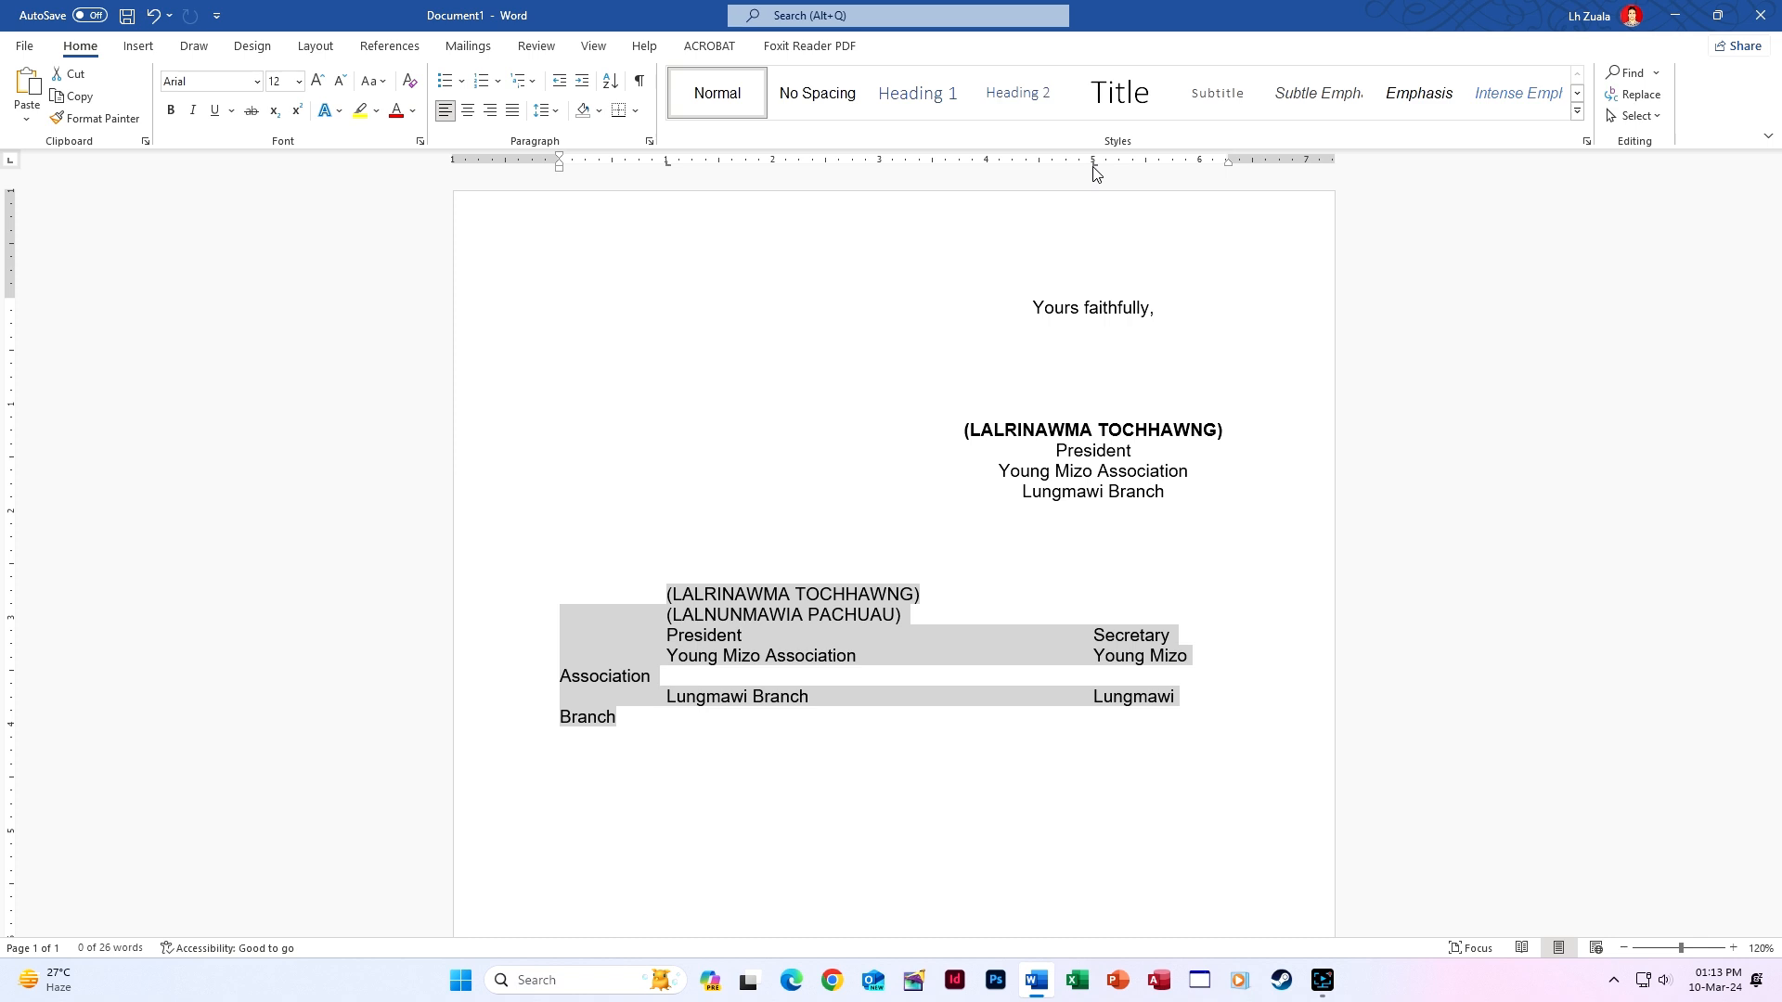
{"action": "double_click", "coordinate": [1093, 165]}
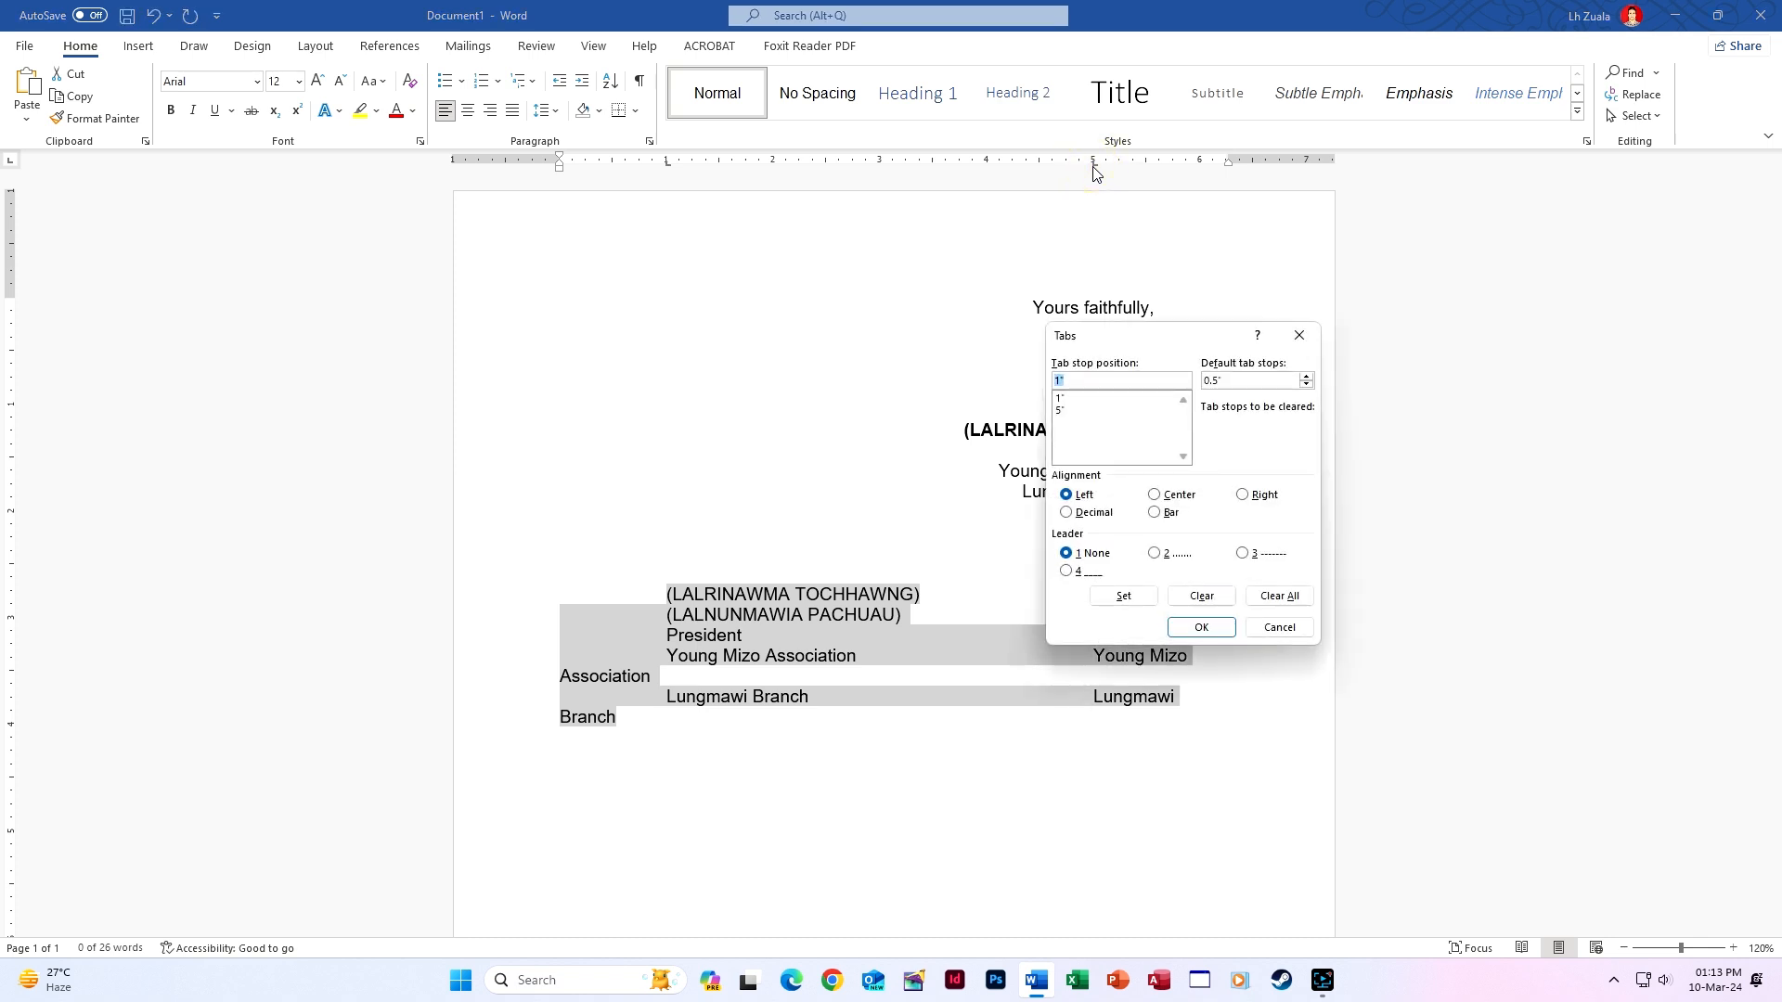
{"action": "left_click", "coordinate": [1114, 407]}
{"action": "left_click", "coordinate": [1154, 495]}
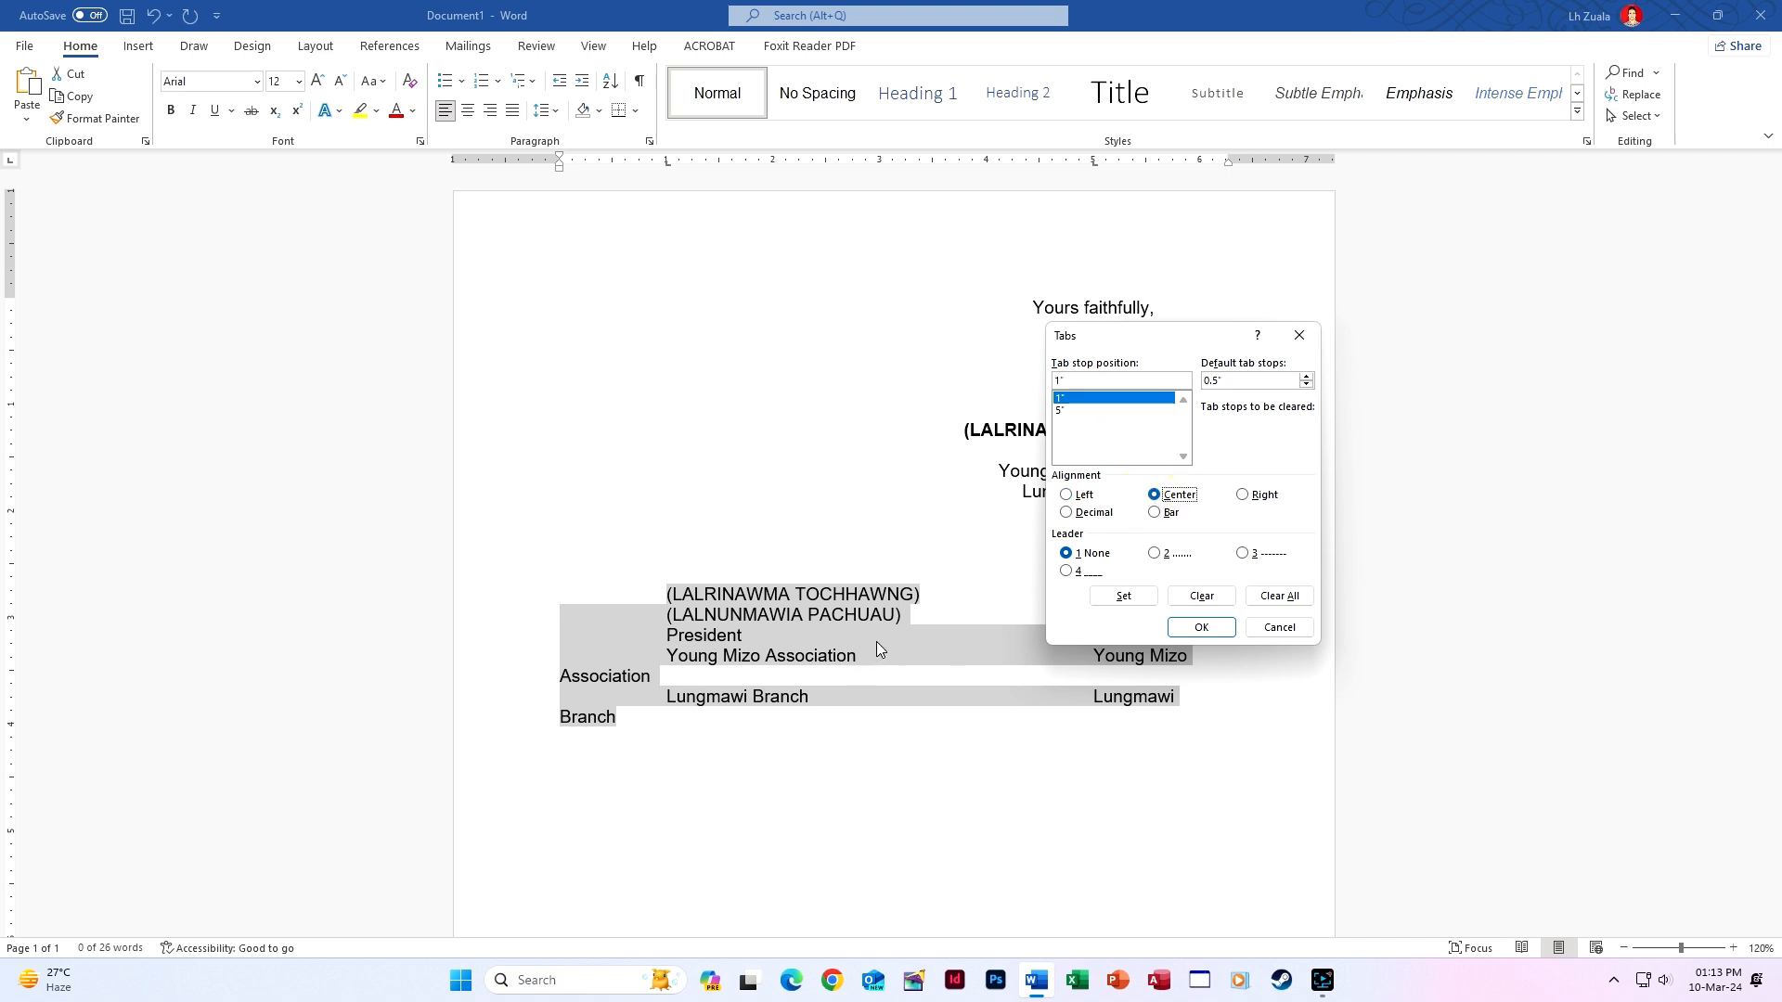
{"action": "left_click", "coordinate": [1132, 599]}
{"action": "left_click", "coordinate": [1098, 411]}
{"action": "left_click", "coordinate": [1156, 498]}
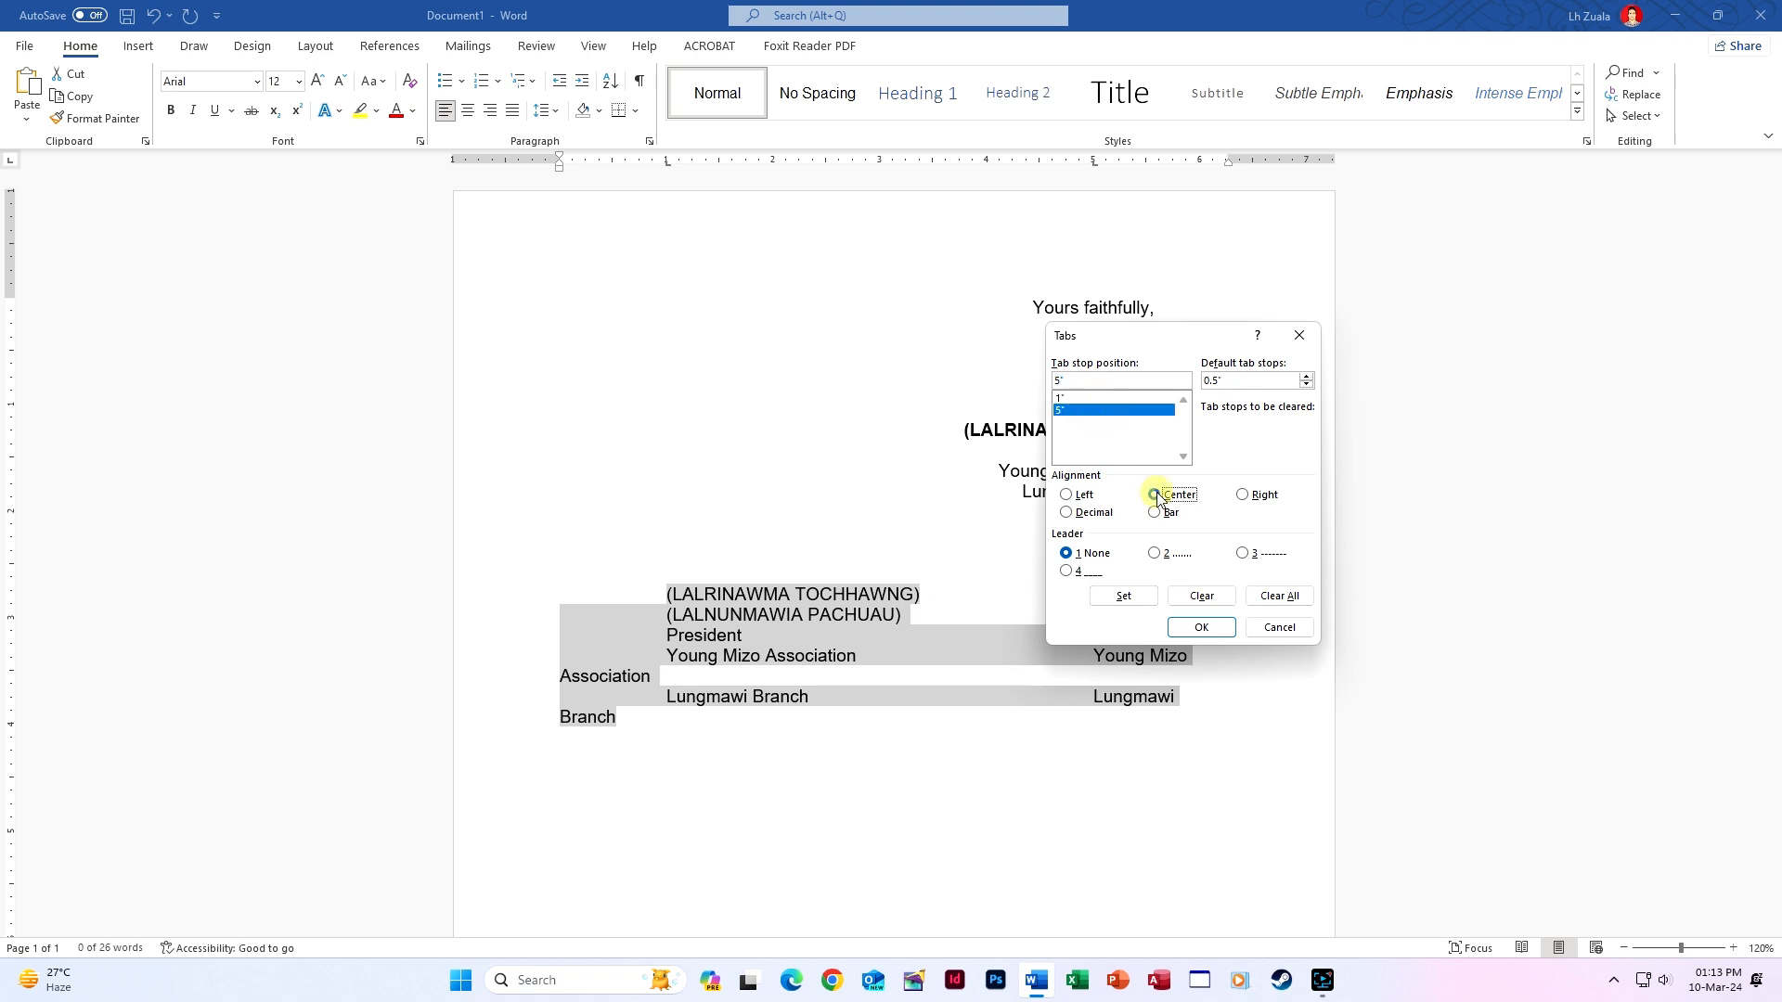
{"action": "left_click", "coordinate": [1124, 595]}
{"action": "left_click", "coordinate": [1197, 629]}
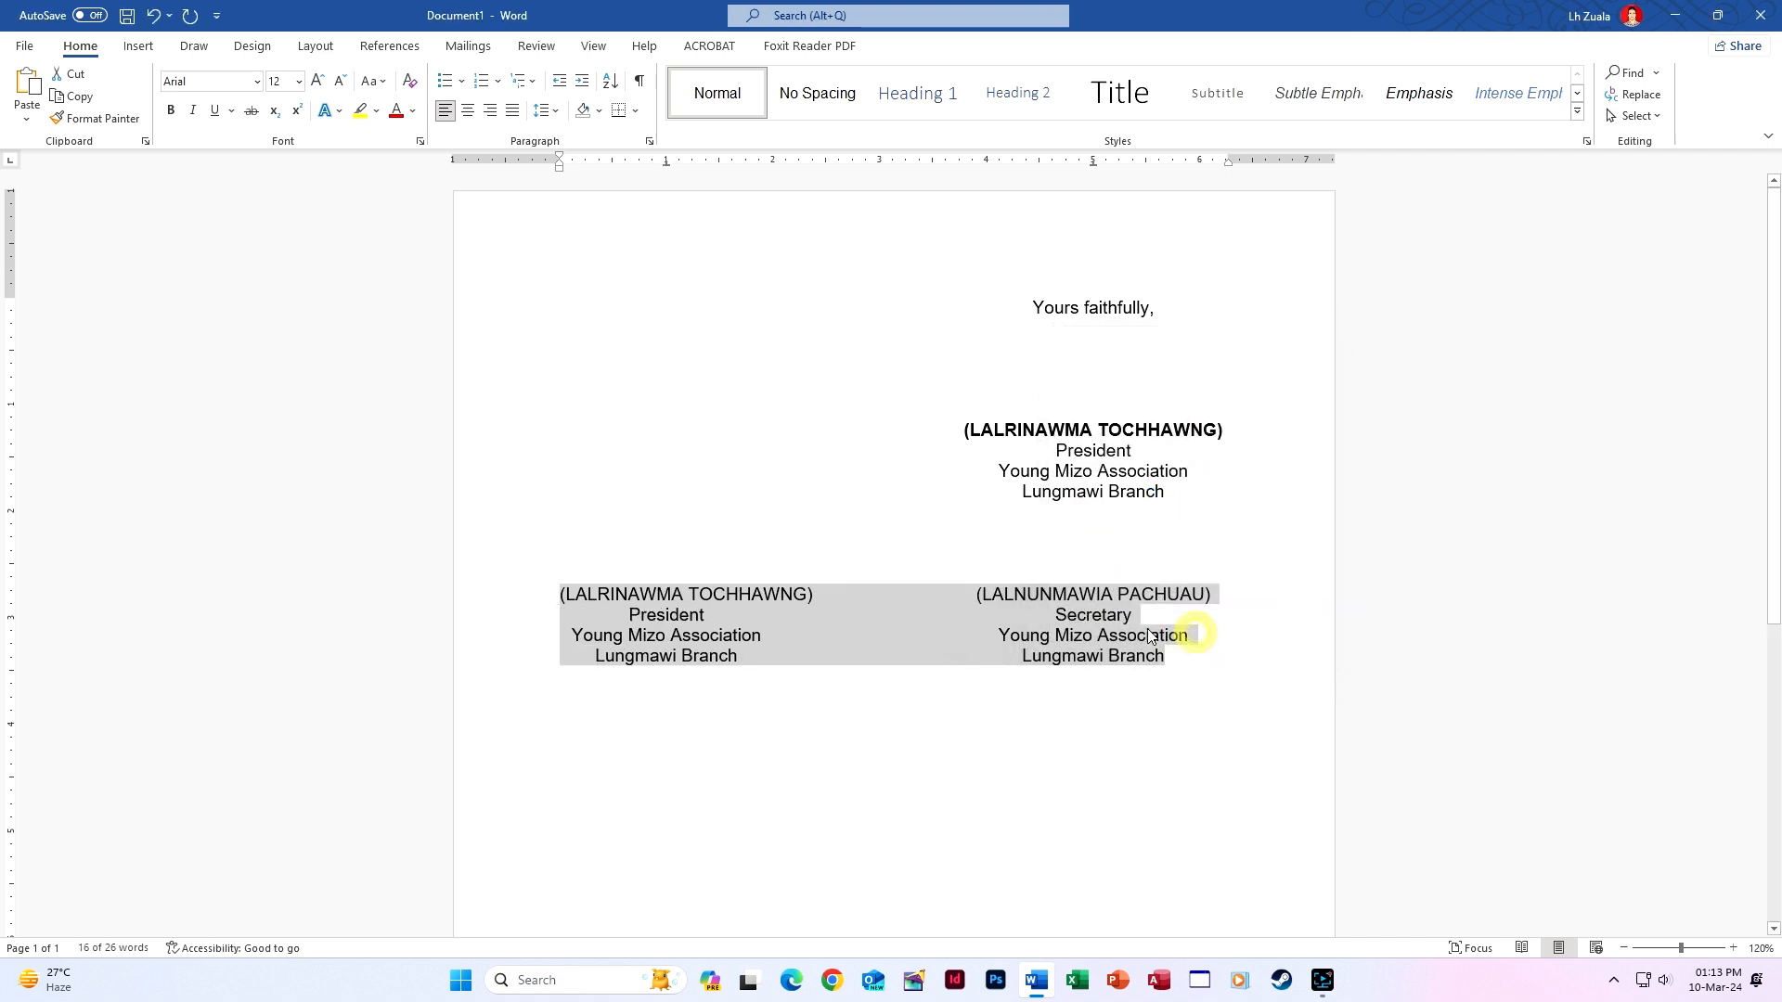
Make the line with both bracketed names bold, then add a new line below.
{"action": "left_click", "coordinate": [560, 594]}
{"action": "left_click_drag", "start_coordinate": [561, 594], "coordinate": [1218, 597]}
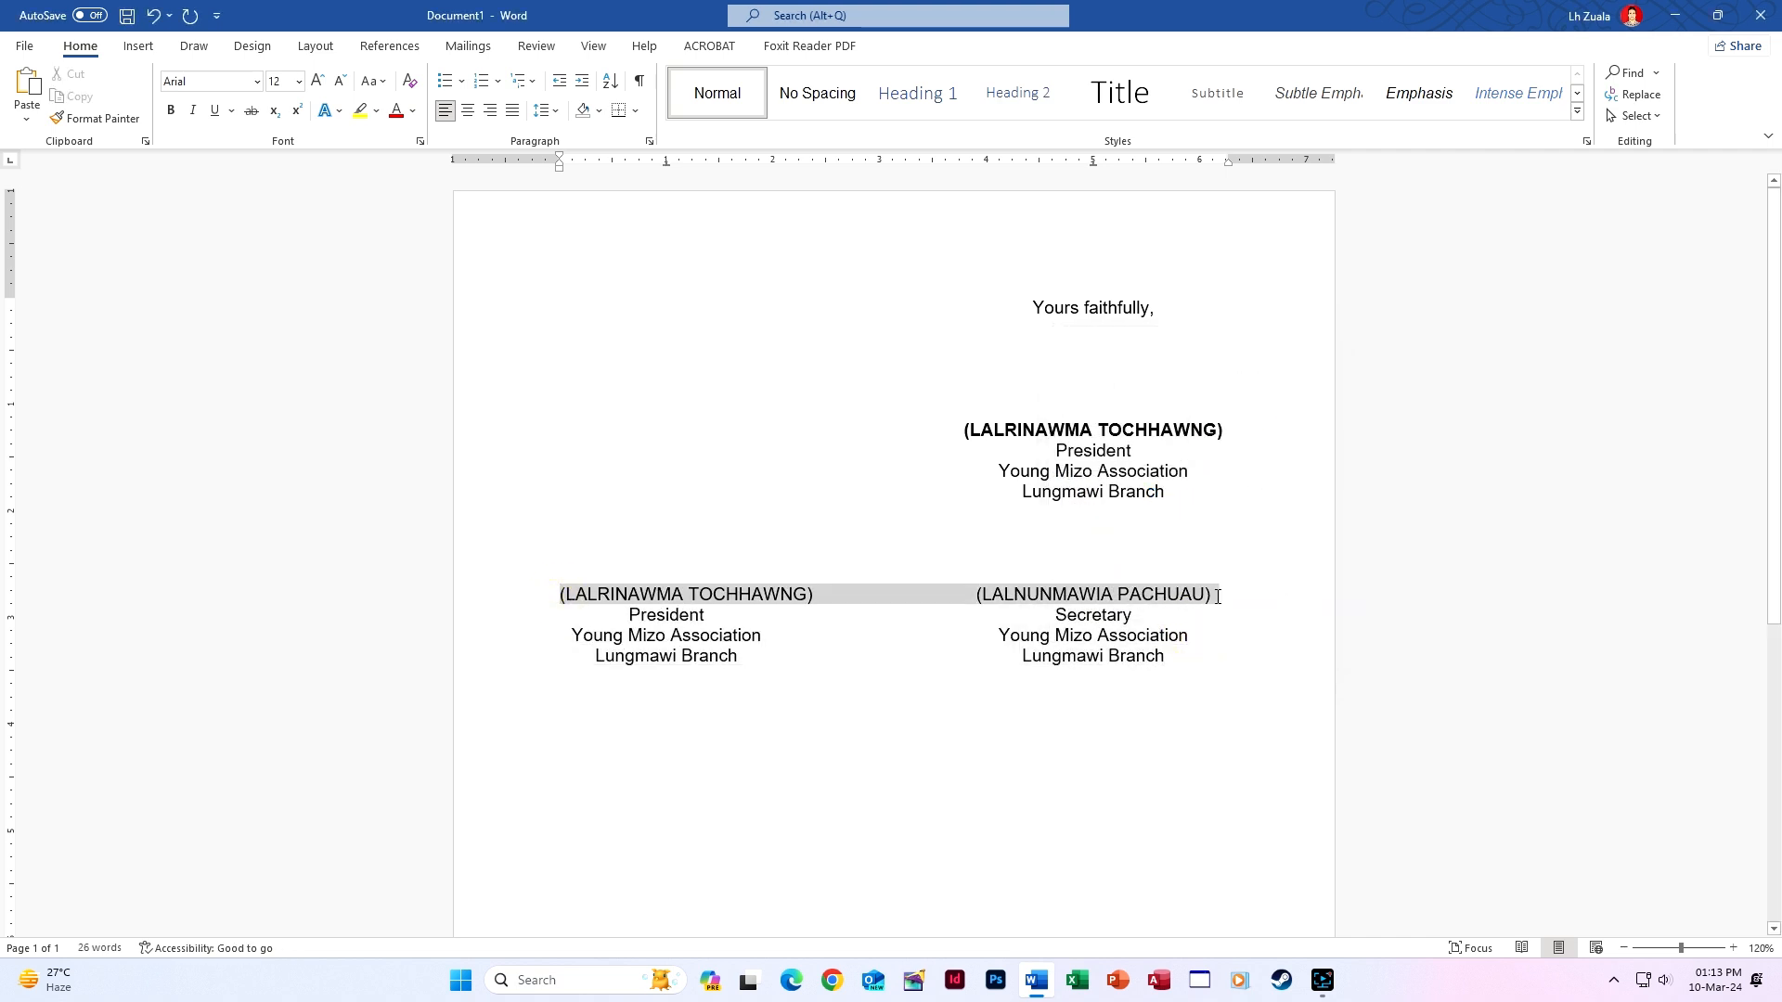
{"action": "key", "text": "ctrl+b"}
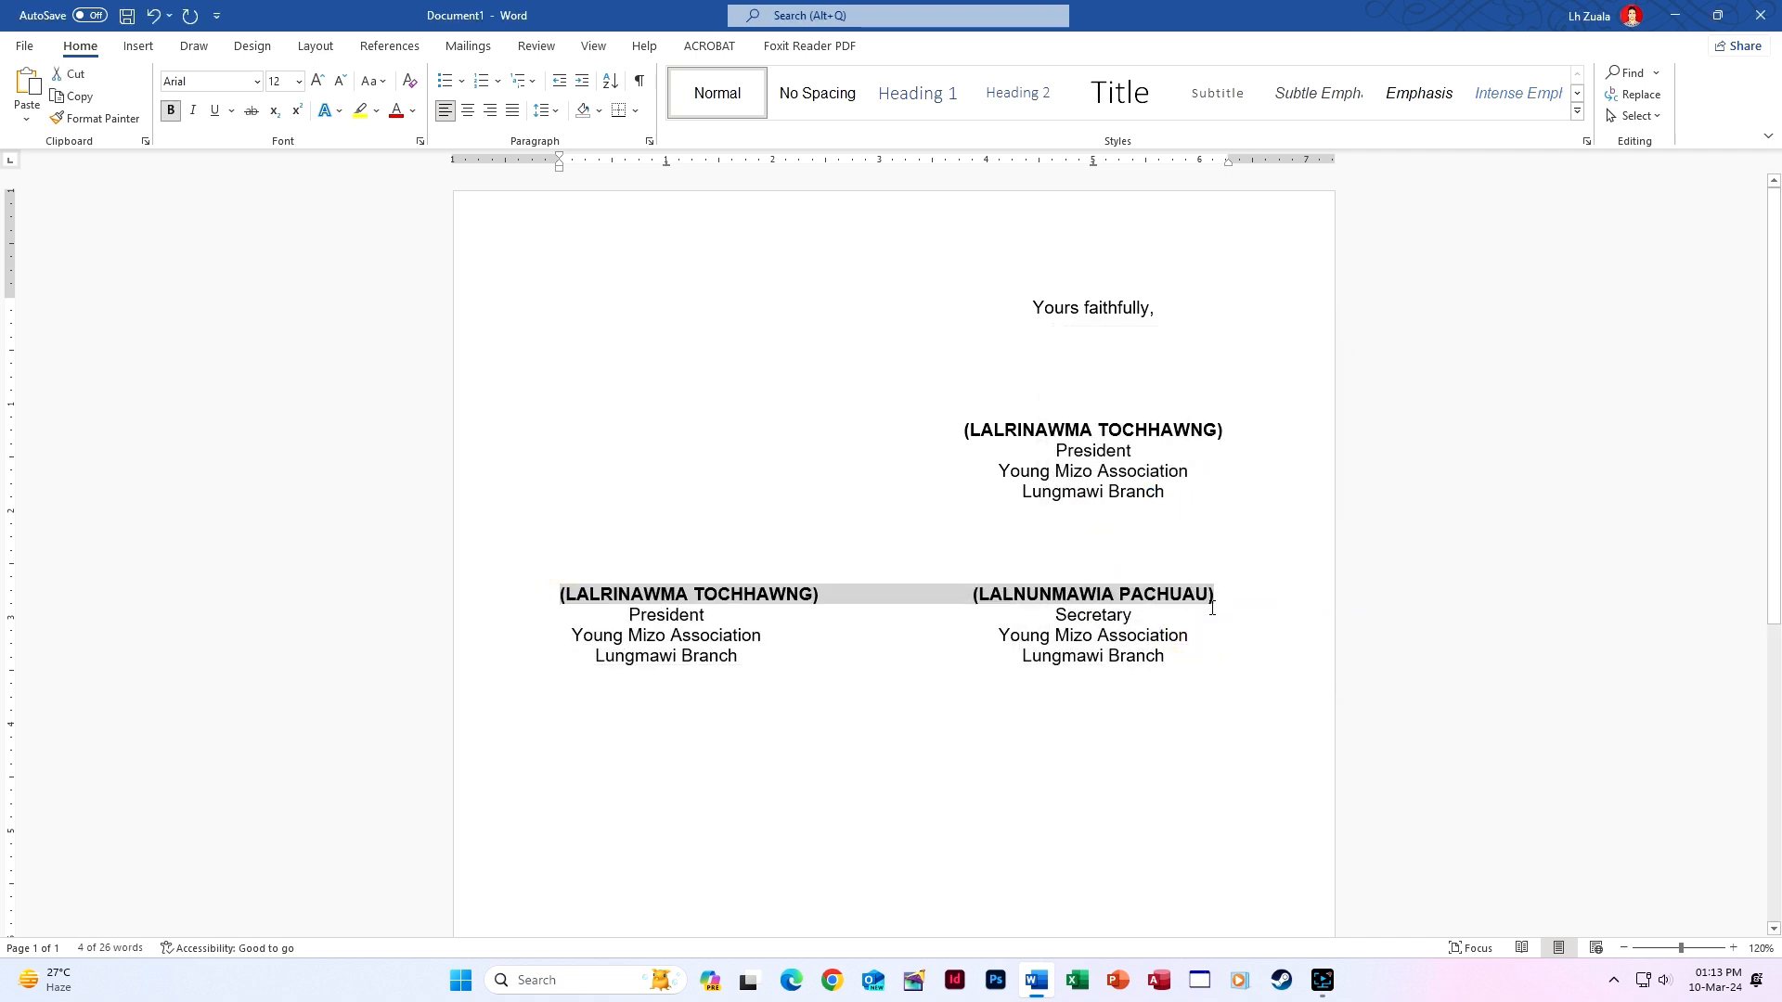
{"action": "left_click", "coordinate": [1214, 720]}
{"action": "scroll", "coordinate": [1221, 707], "scroll_direction": "down", "scroll_amount": 3}
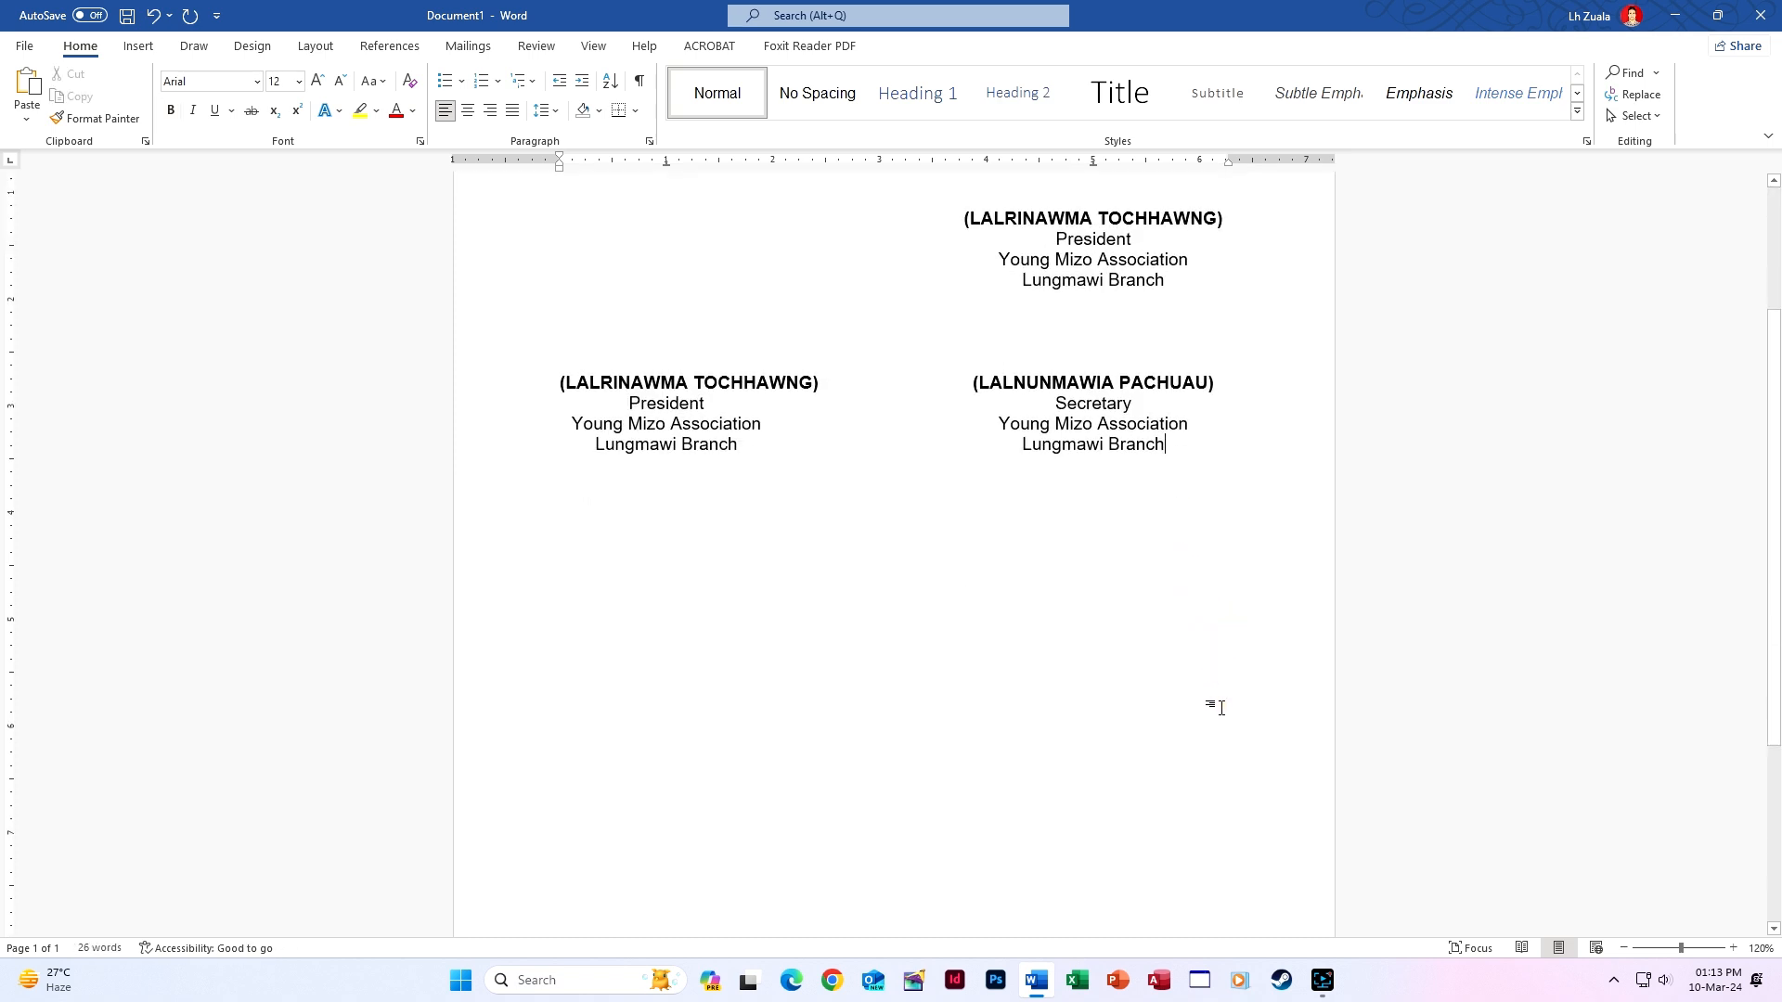
{"action": "key", "text": "Return"}
{"action": "key", "text": "Return"}
{"action": "key", "text": "Return"}
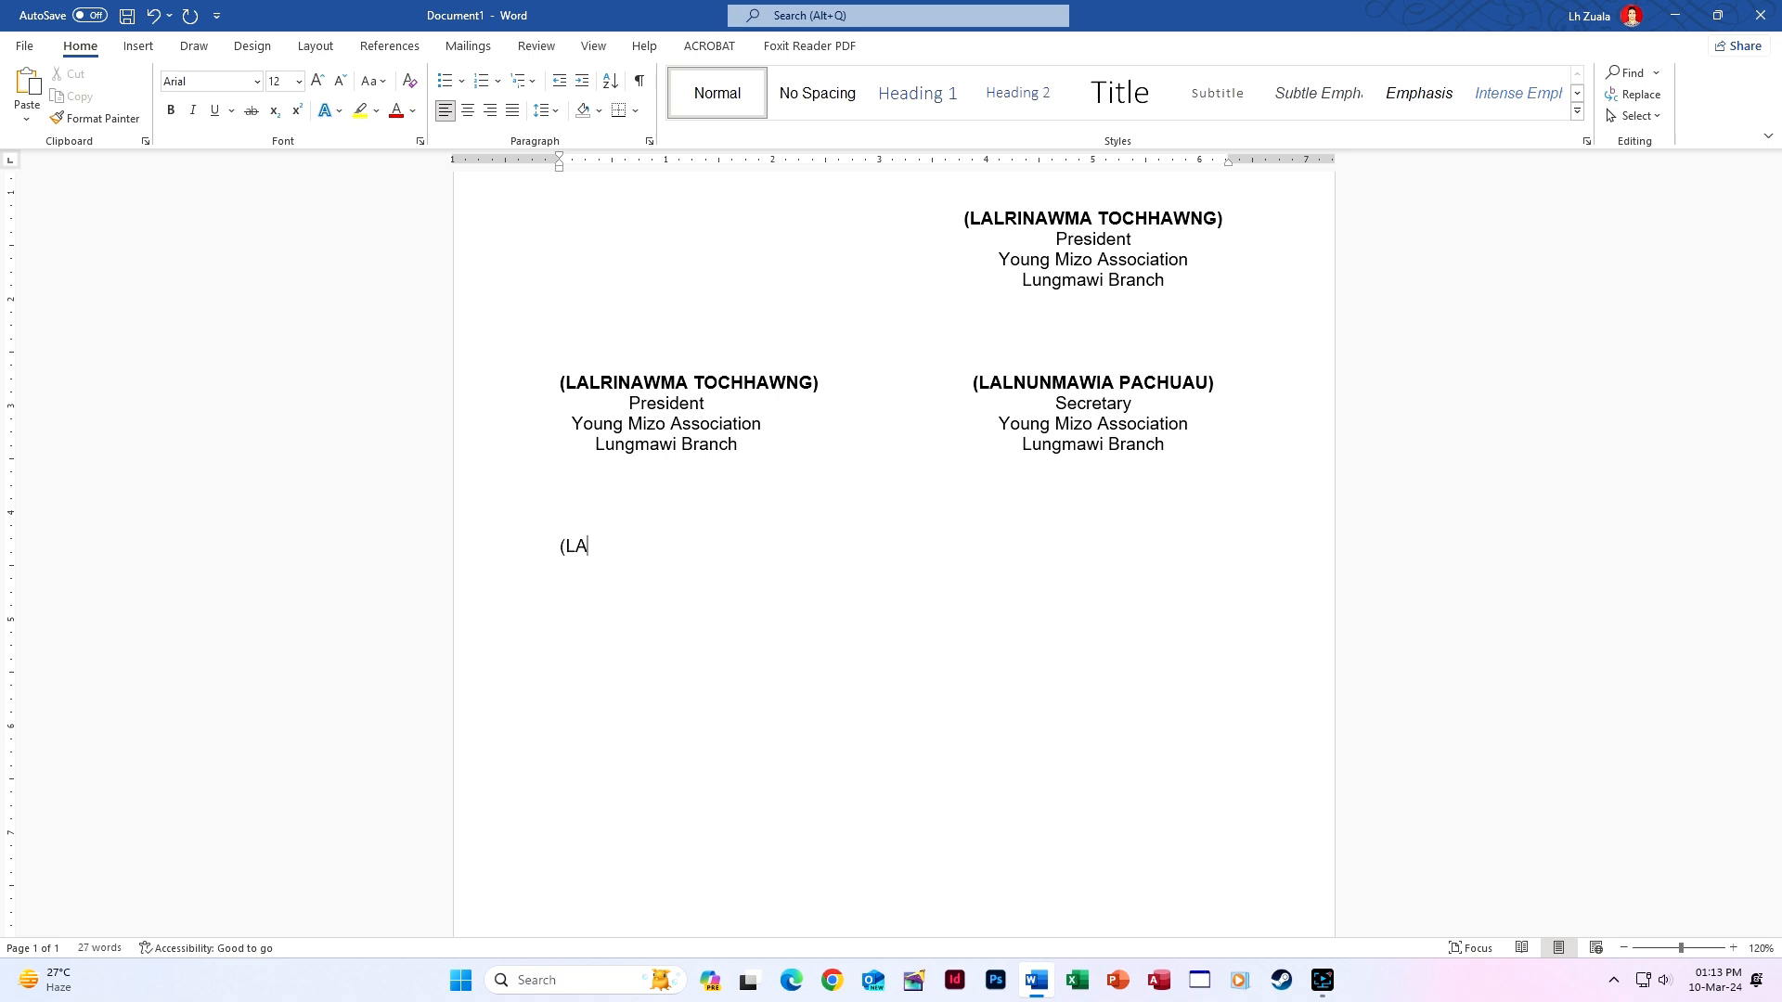
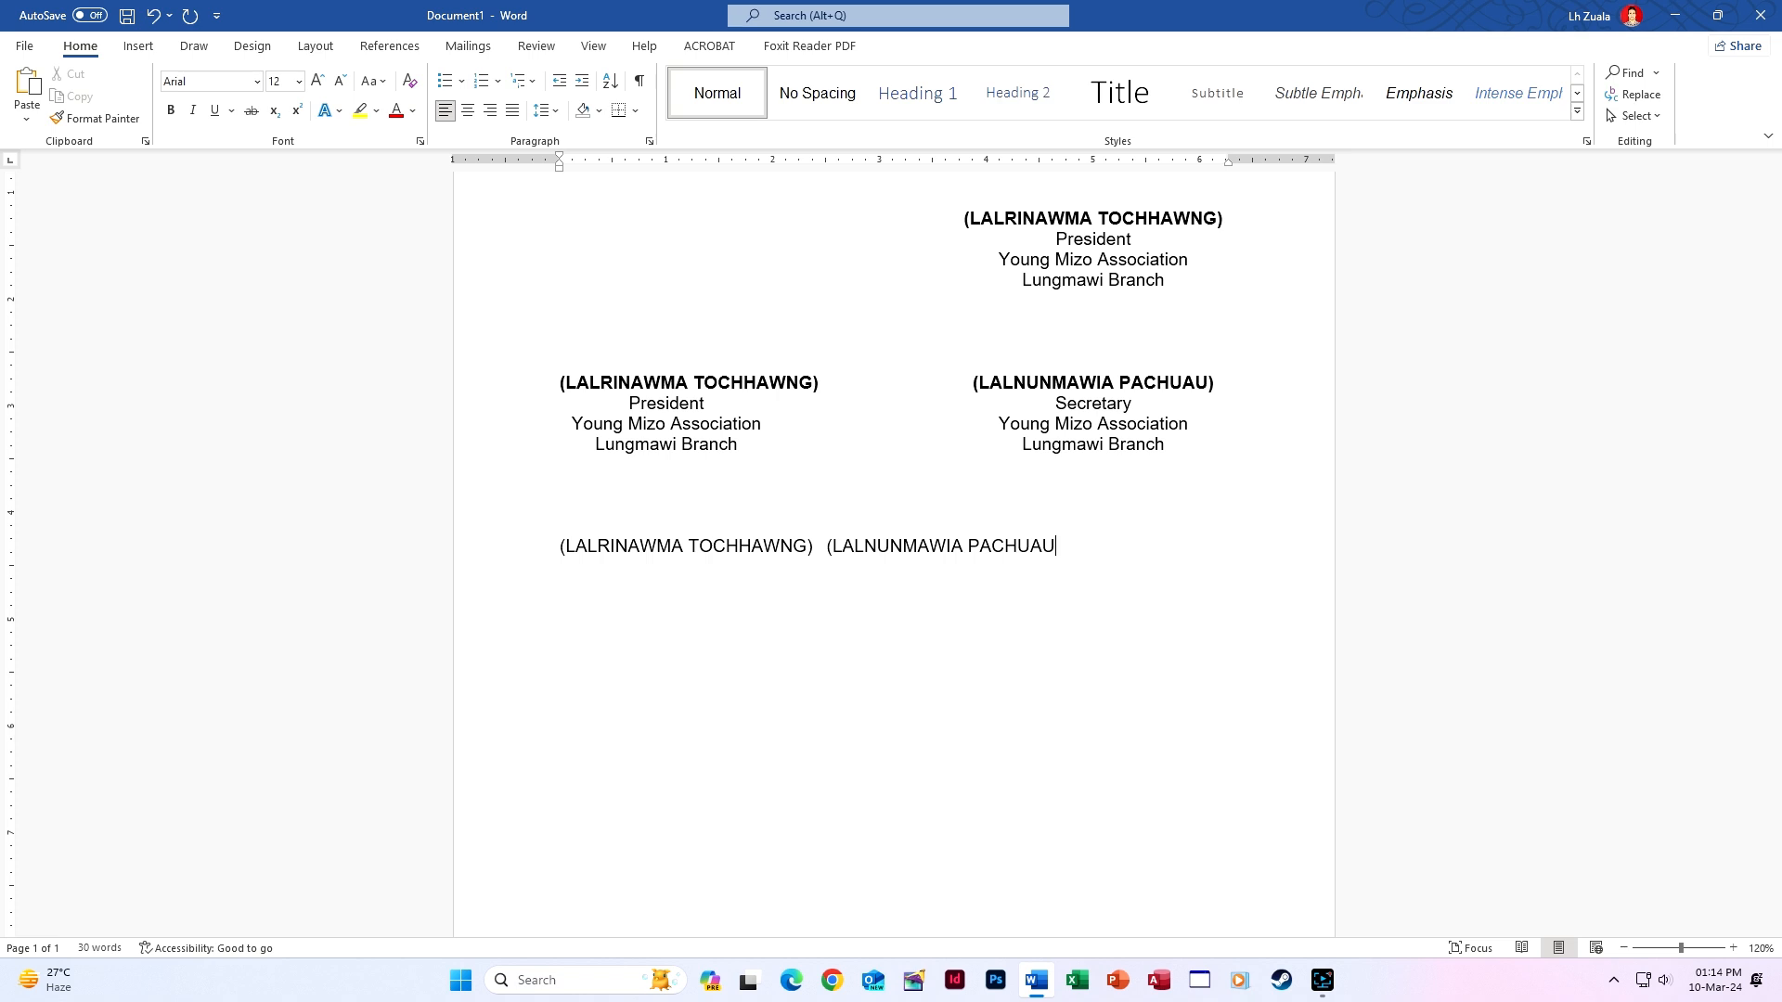
Type both officers' bracketed names in capitals on one line, separated by spaces.
{"action": "type", "text": ")"}
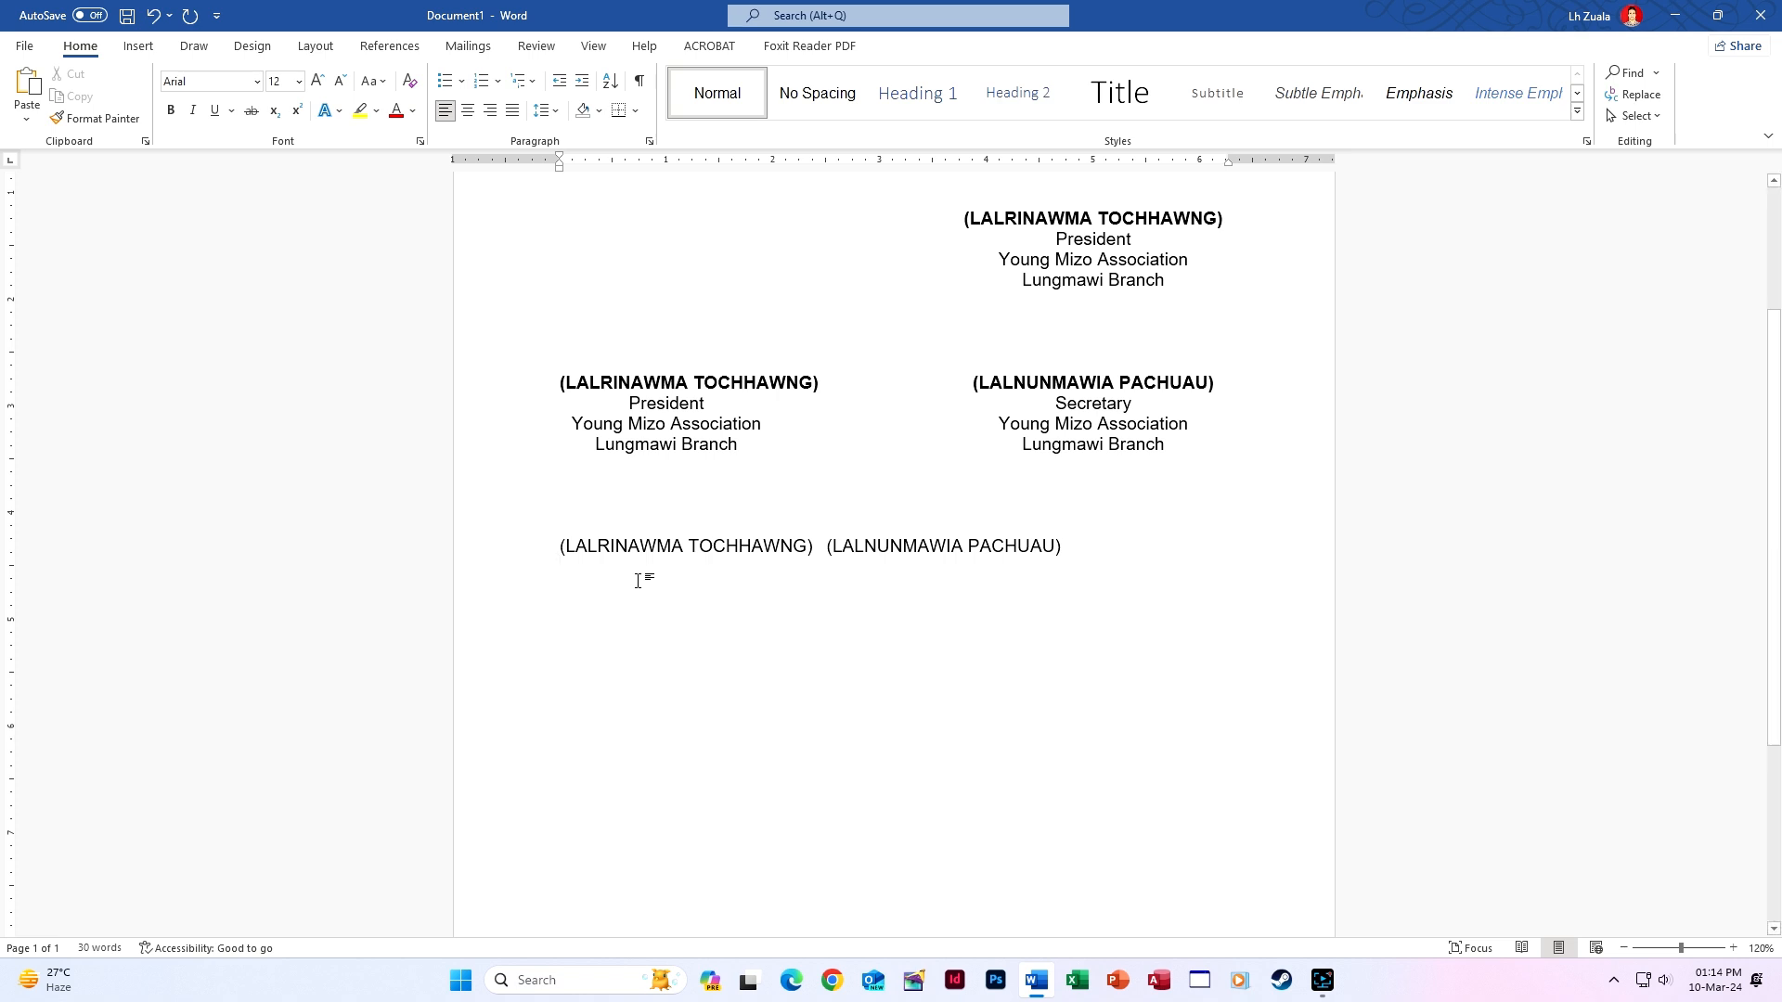
{"action": "key", "text": "Tab"}
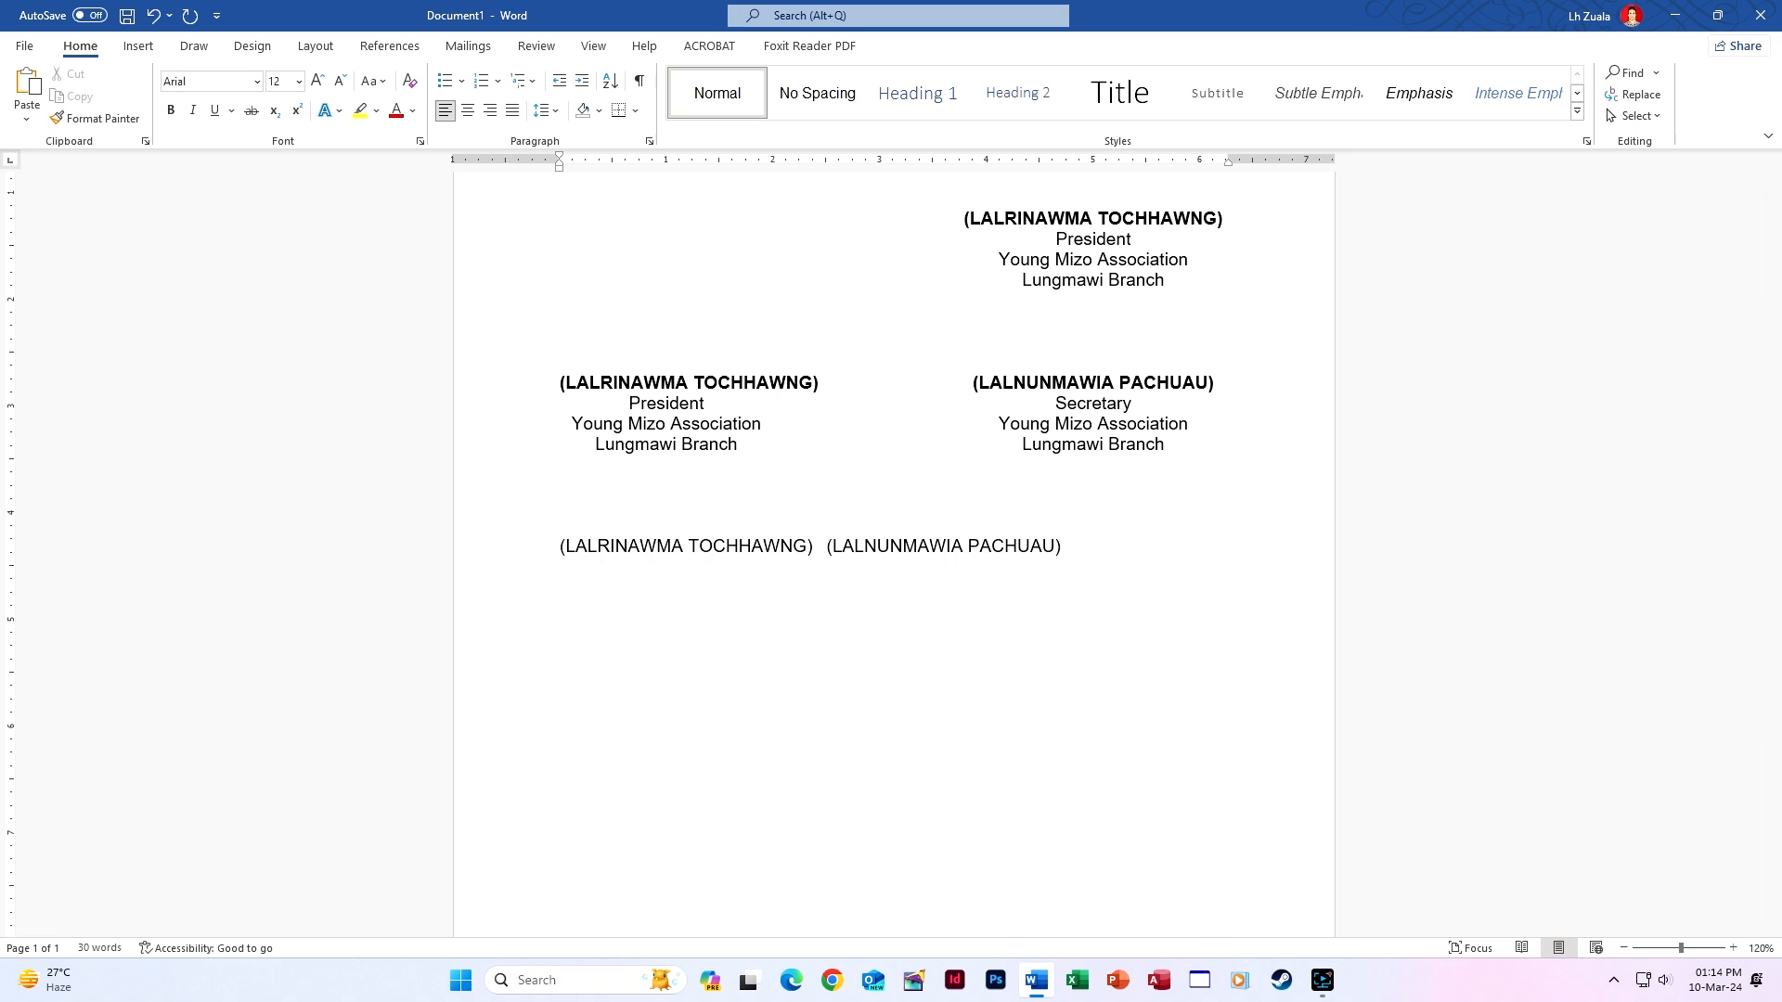
Type 'President' and 'Secretary' side by side, then 'Young Mizo Association' twice.
{"action": "type", "text": "pR"}
{"action": "key", "text": "BackSpace"}
{"action": "key", "text": "BackSpace"}
{"action": "type", "text": "President      Secretary"}
{"action": "type", "text": "ung "}
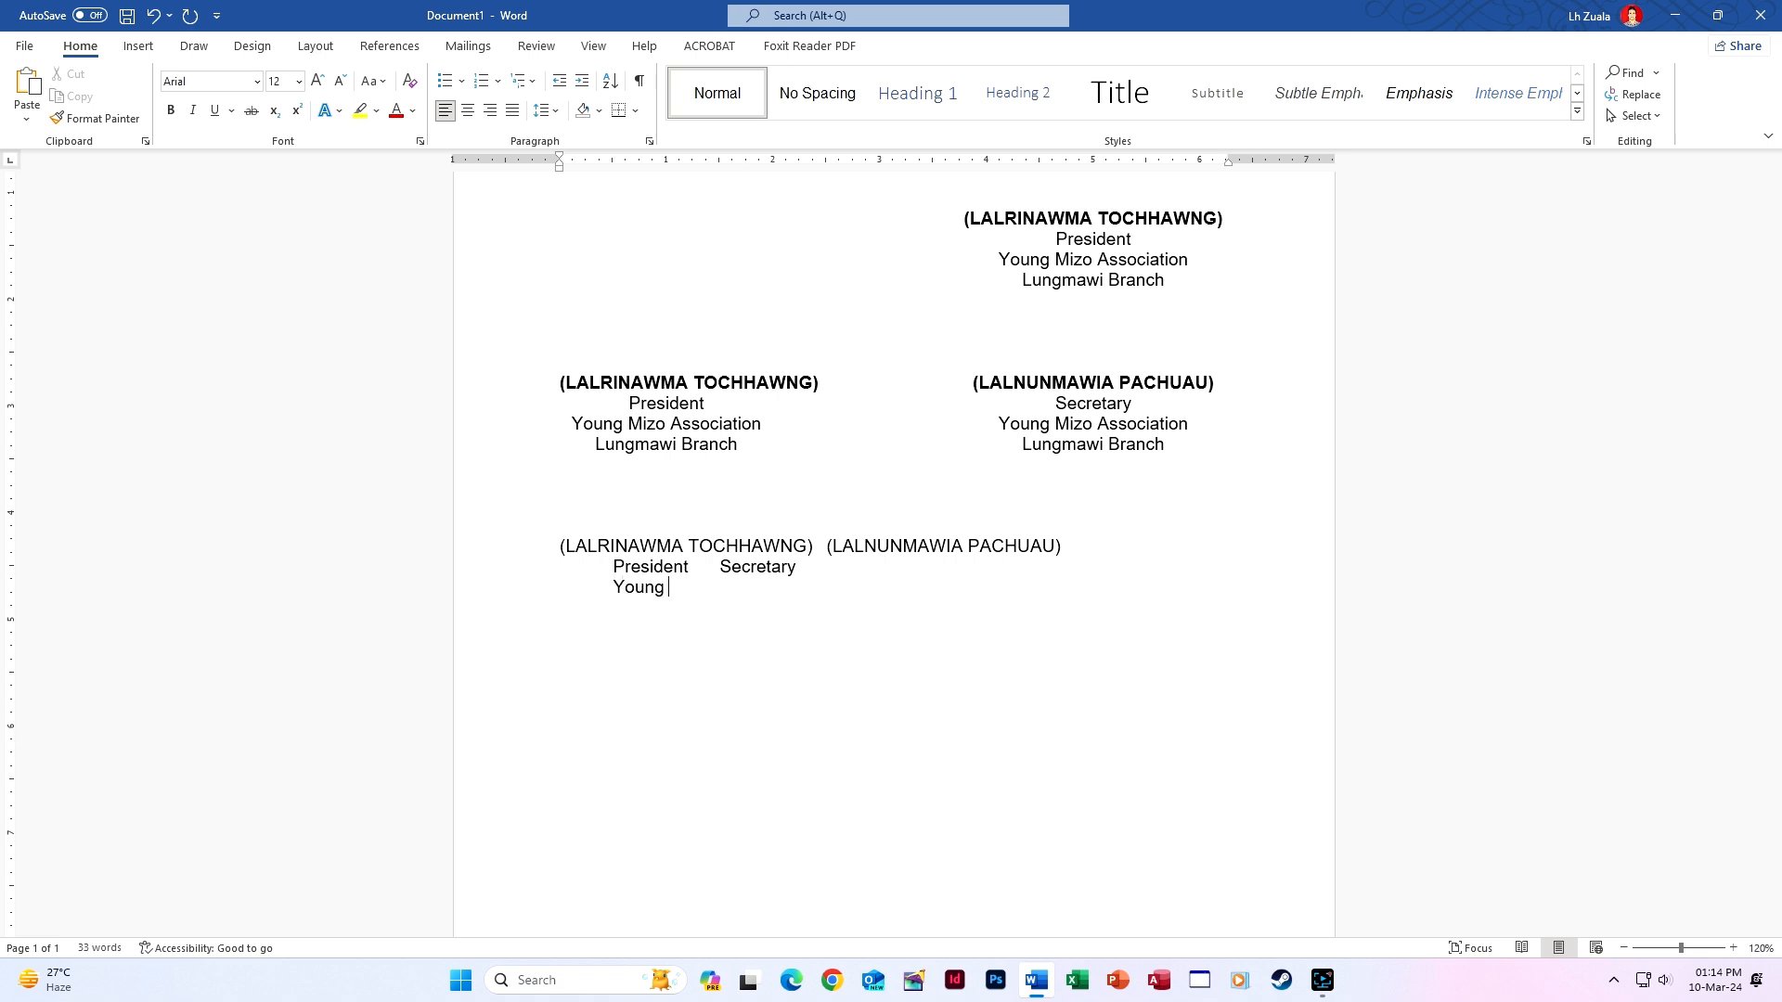
{"action": "type", "text": "Mizo Associatio"}
{"action": "key", "text": "BackSpace"}
{"action": "type", "text": "ion"}
{"action": "left_click_drag", "start_coordinate": [613, 587], "coordinate": [804, 588]}
{"action": "key", "text": "ctrl+c"}
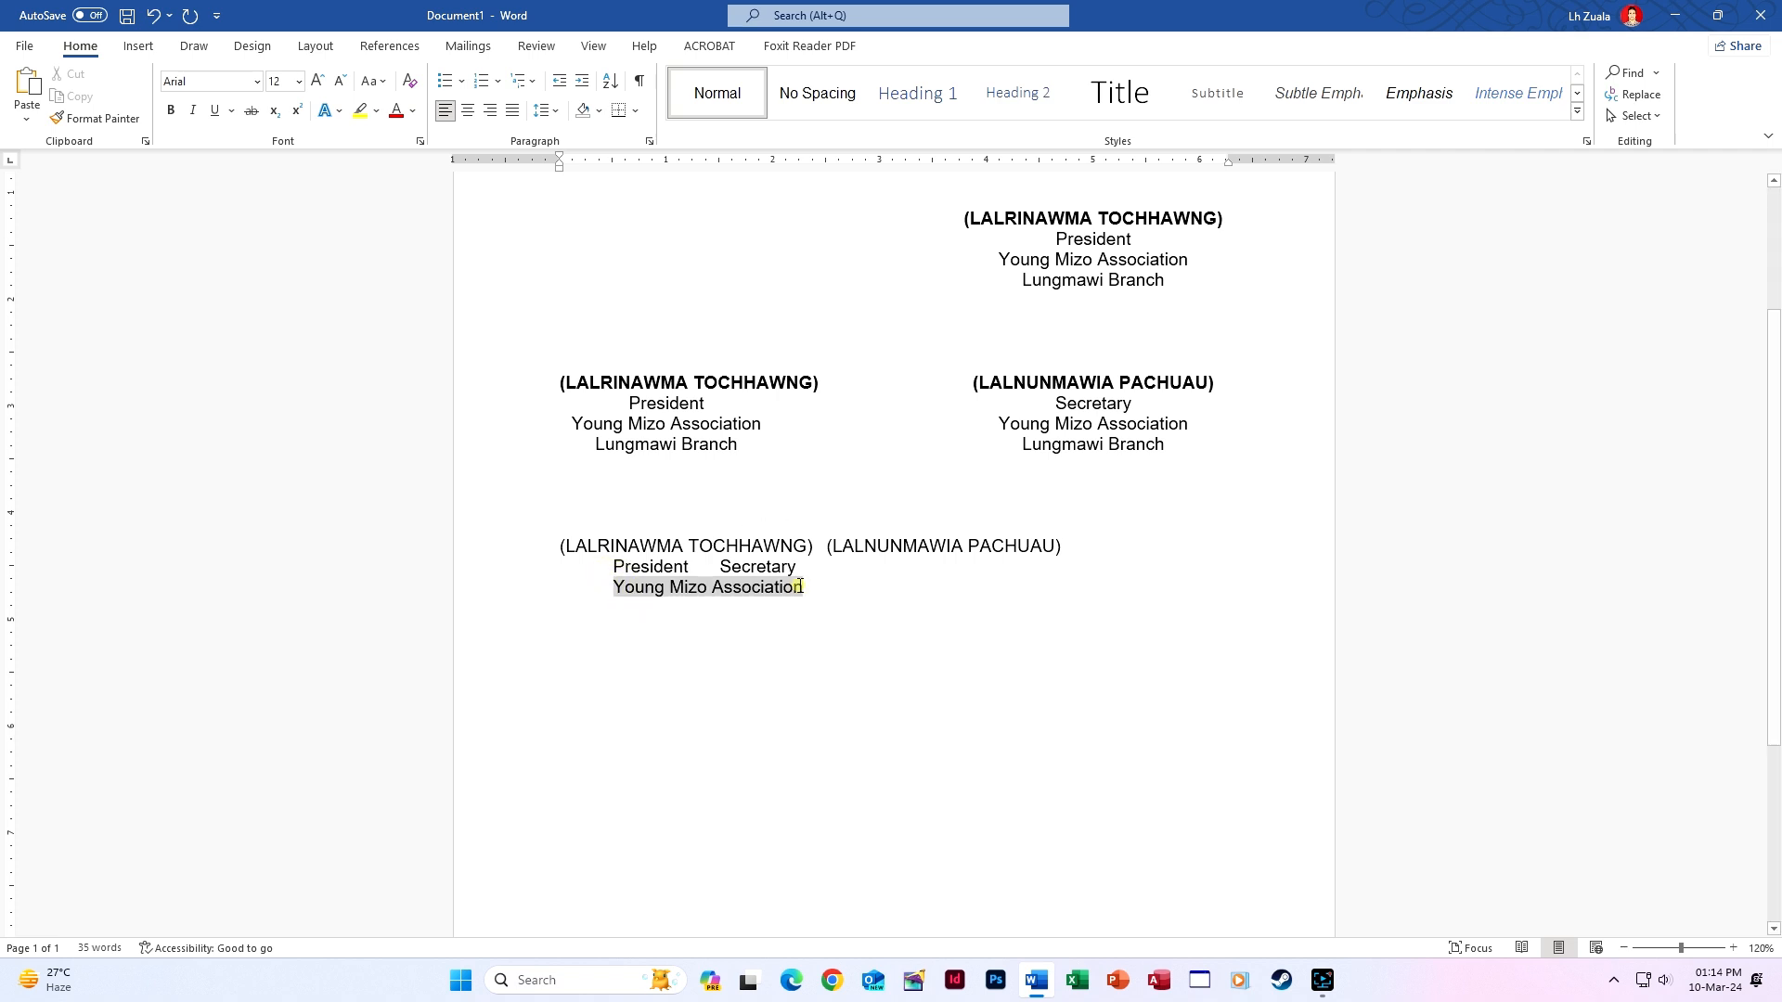
{"action": "left_click", "coordinate": [833, 597]}
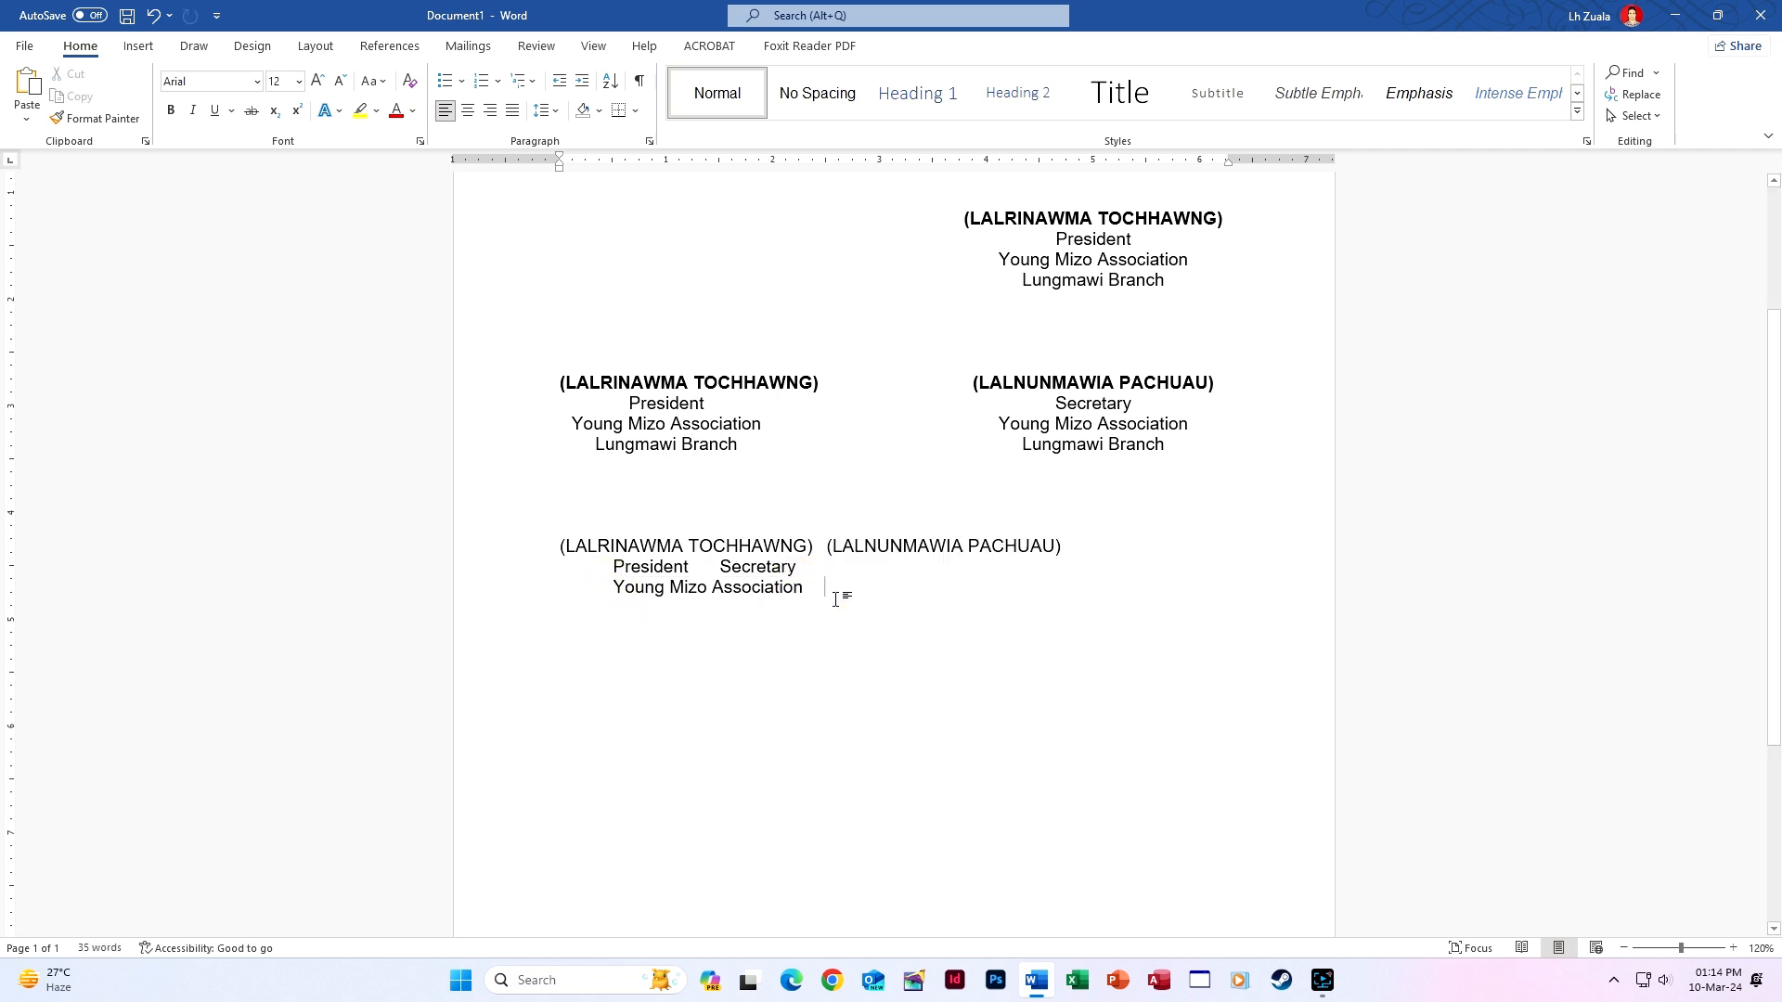
{"action": "key", "text": "ctrl+v"}
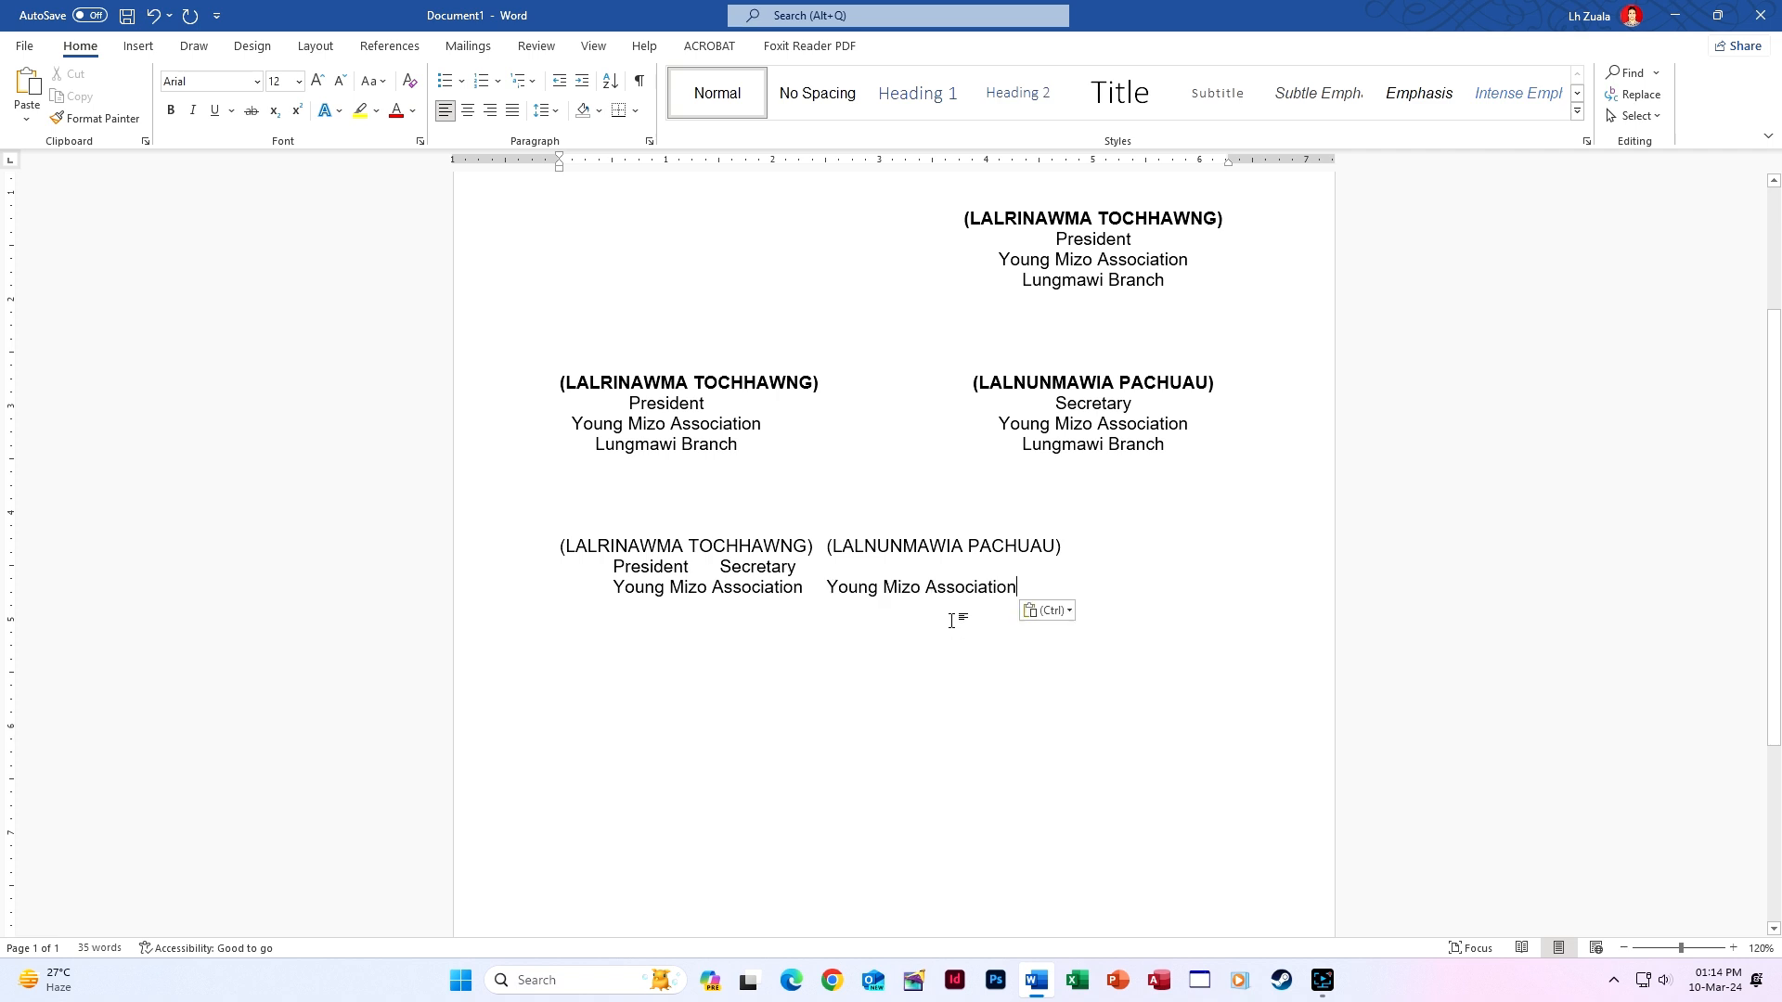
Add 'Lungmawi Branch' twice, tab-separated, on the next line.
{"action": "key", "text": "Tab"}
{"action": "key", "text": "BackSpace"}
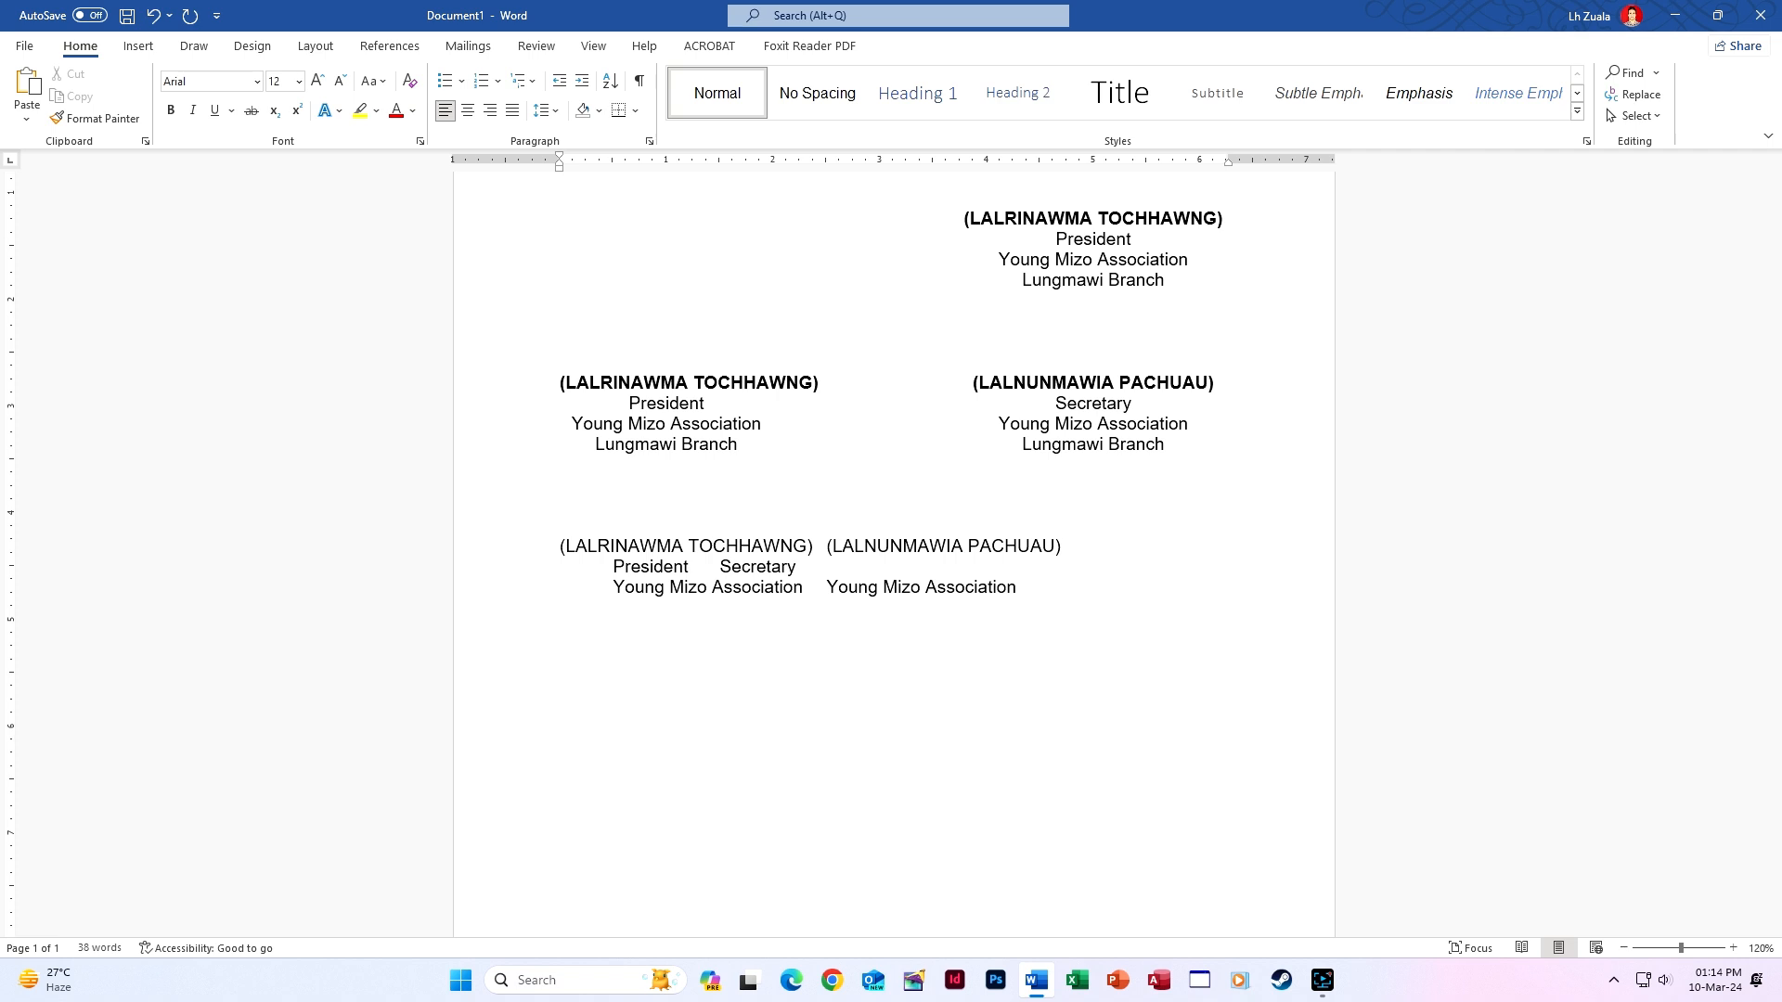
{"action": "type", "text": "Lungmawi Branch"}
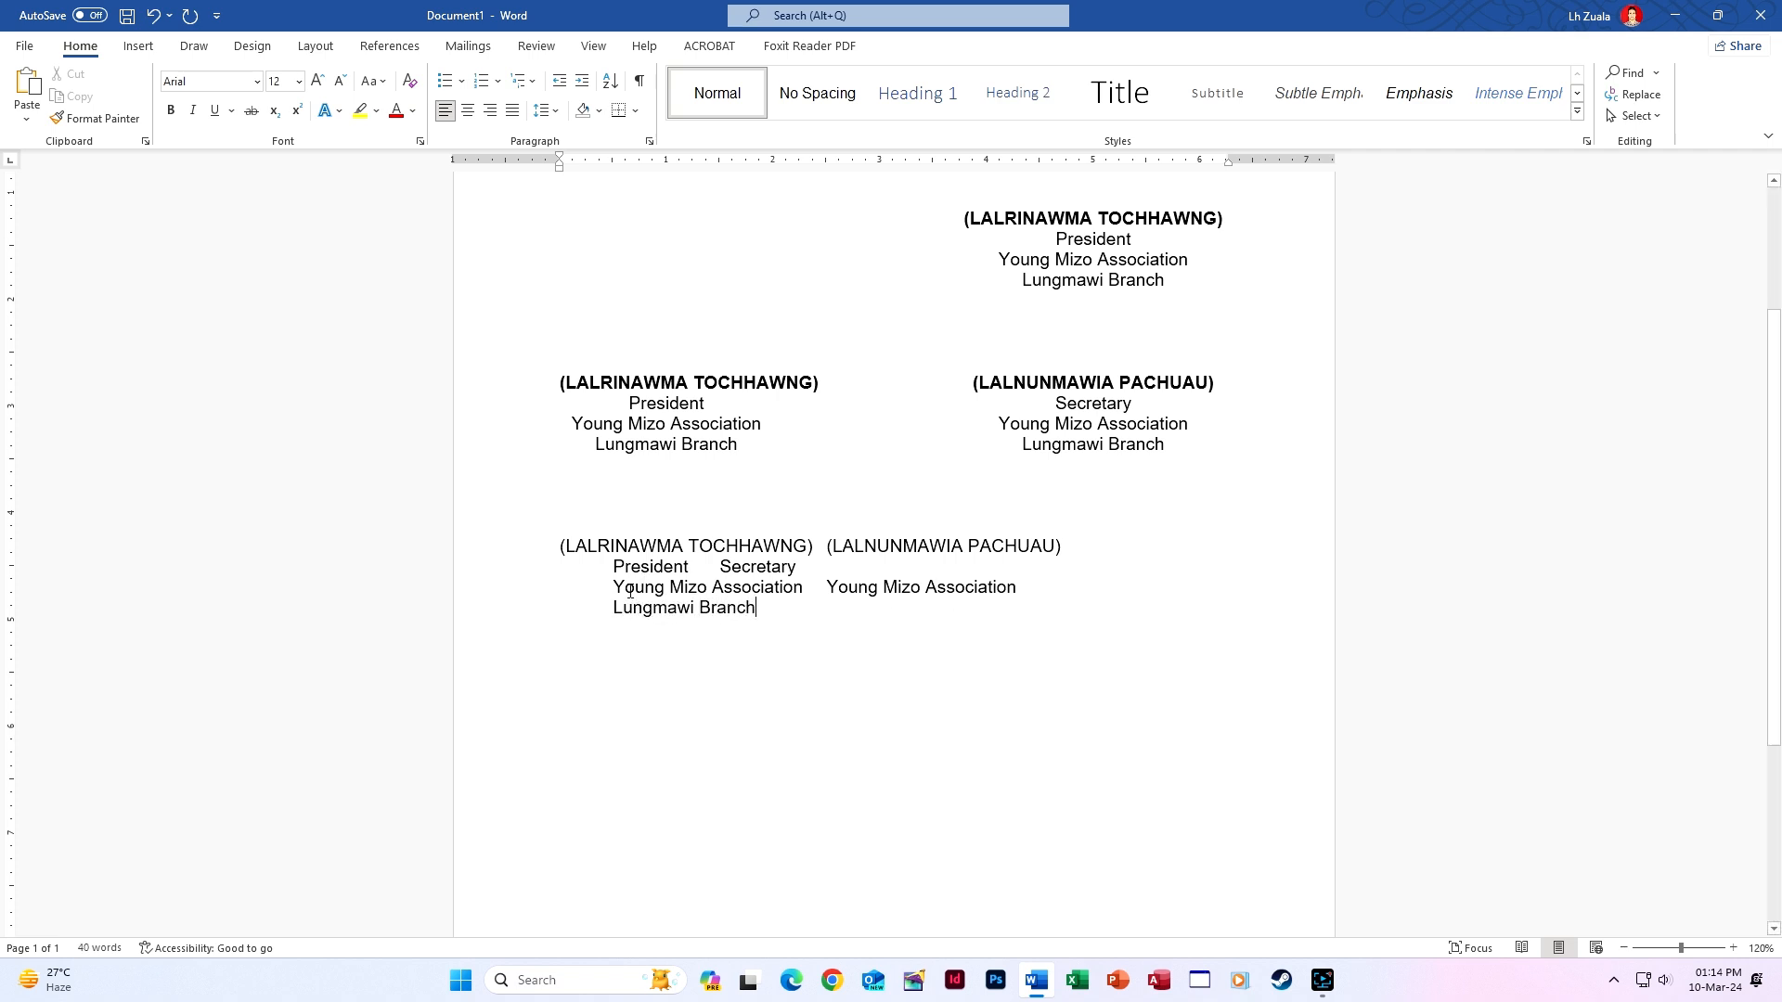
{"action": "triple_click", "coordinate": [615, 603]}
{"action": "key", "text": "ctrl+c"}
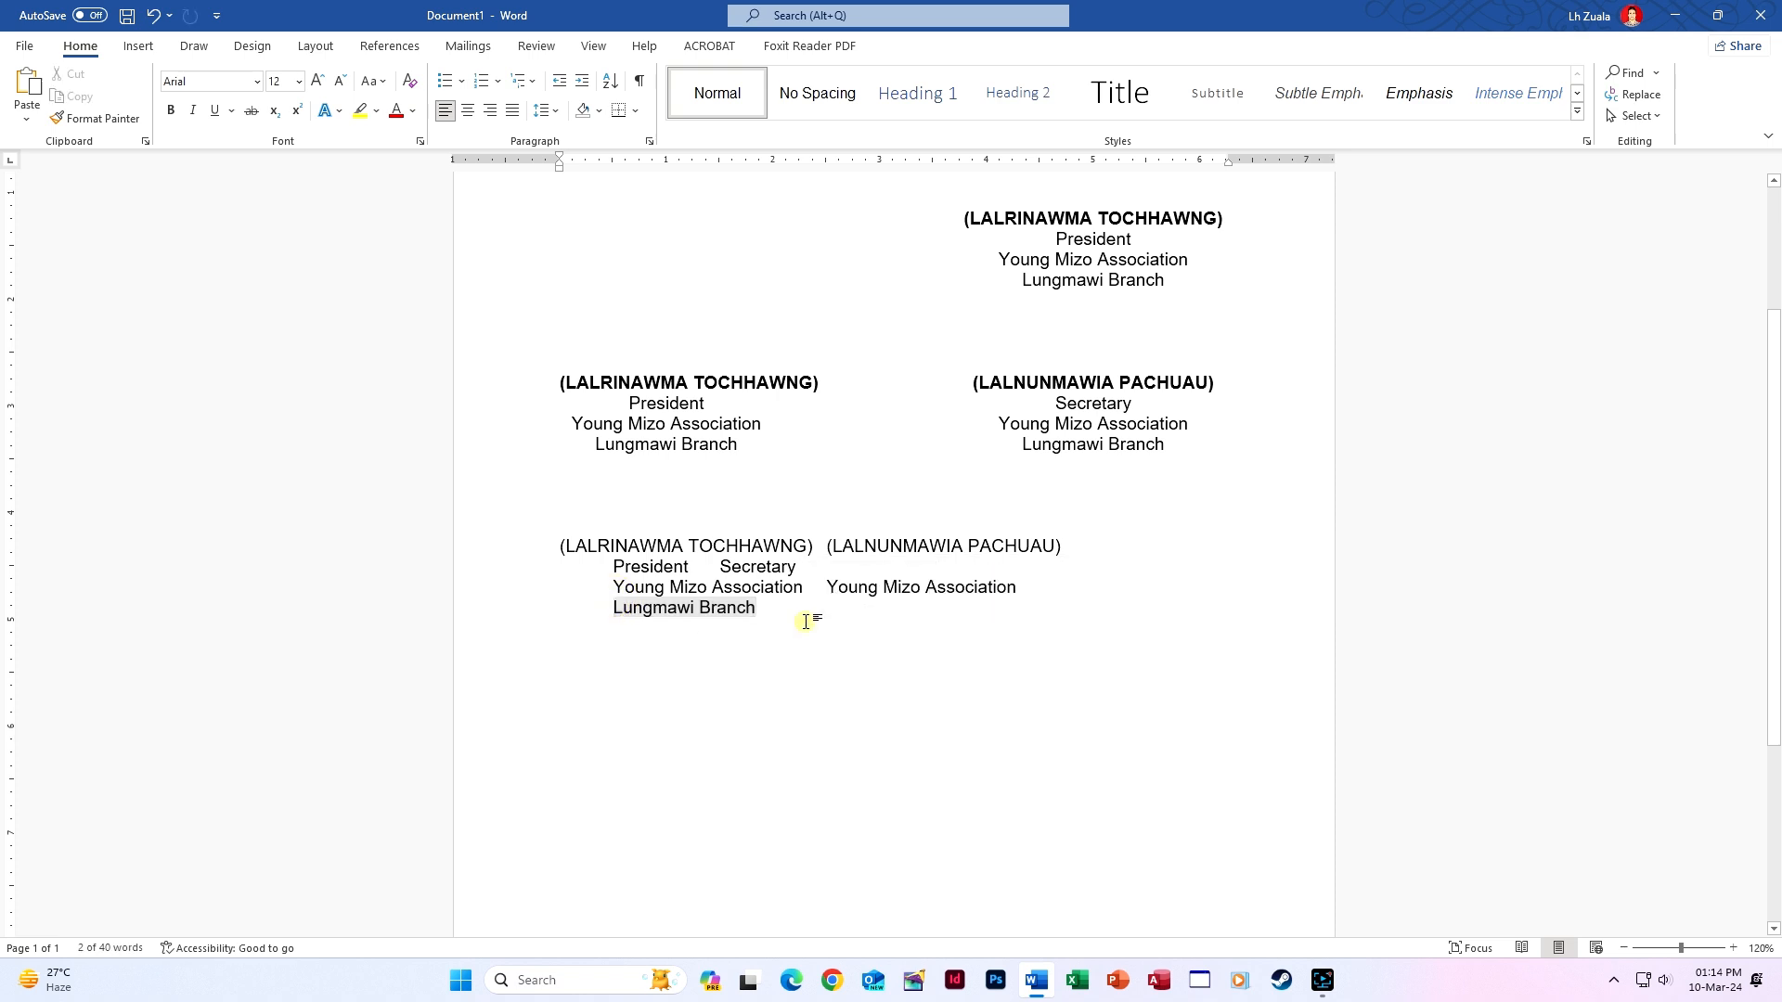
{"action": "left_click", "coordinate": [806, 622]}
{"action": "key", "text": "Tab"}
{"action": "key", "text": "ctrl+v"}
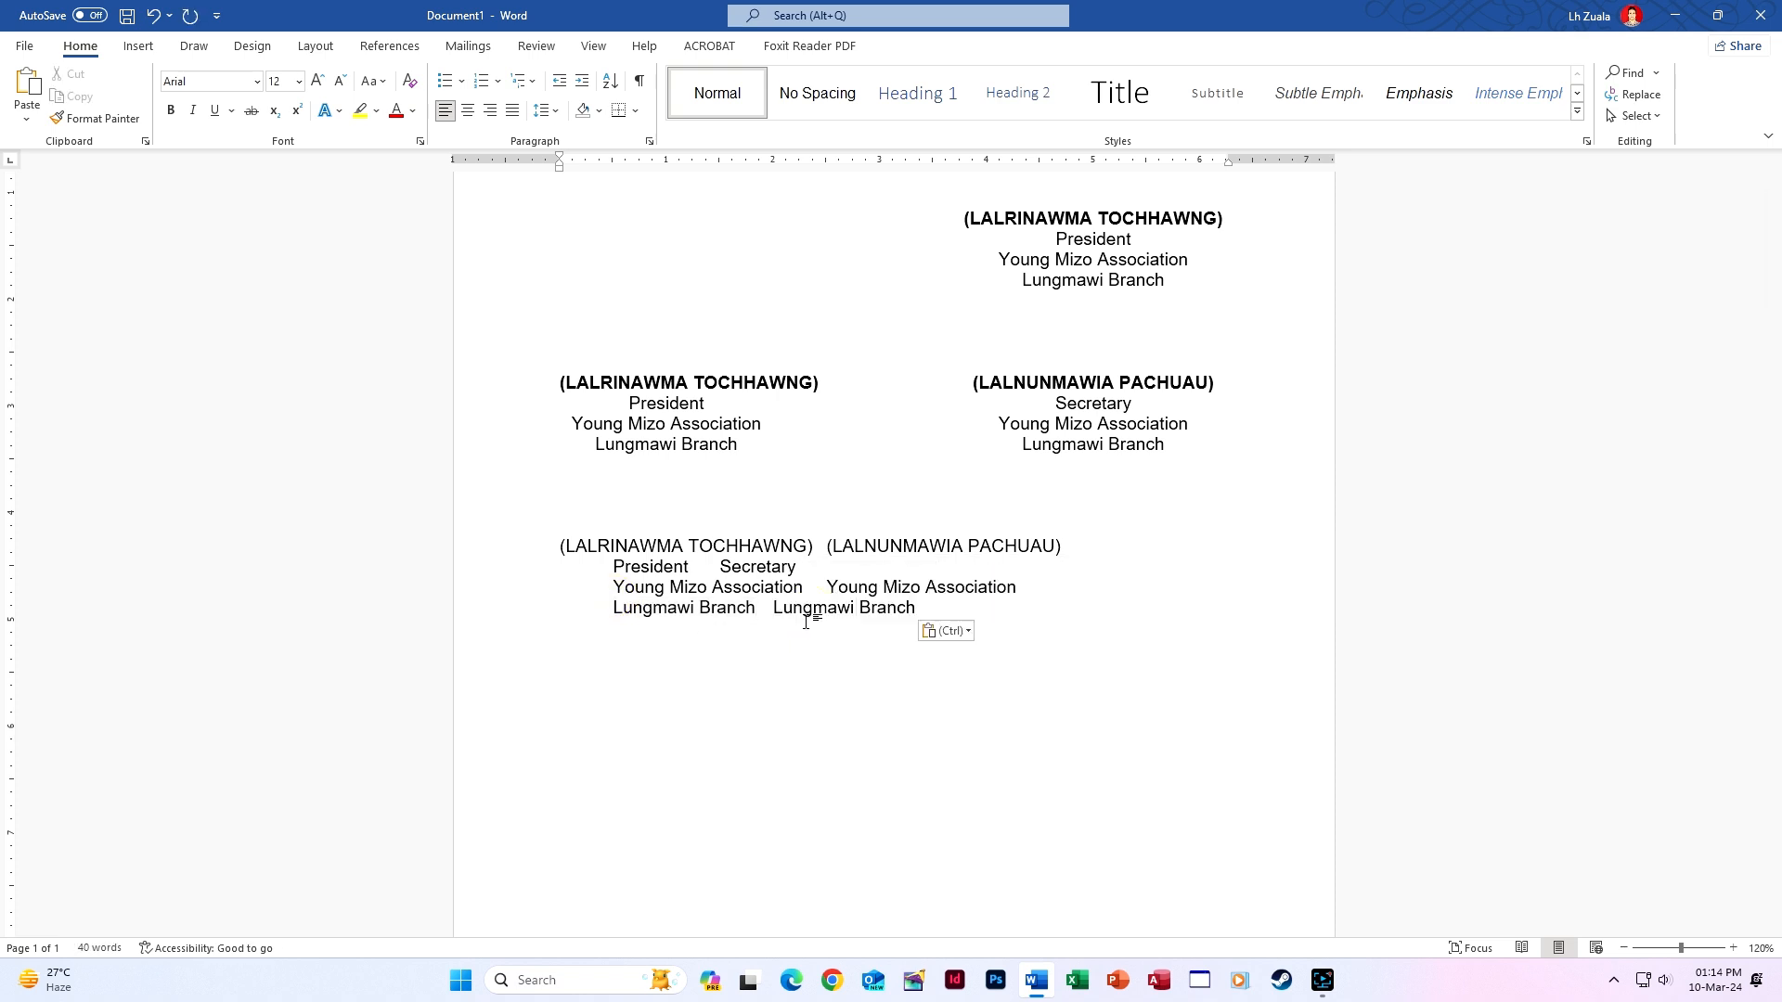
{"action": "left_click", "coordinate": [560, 546]}
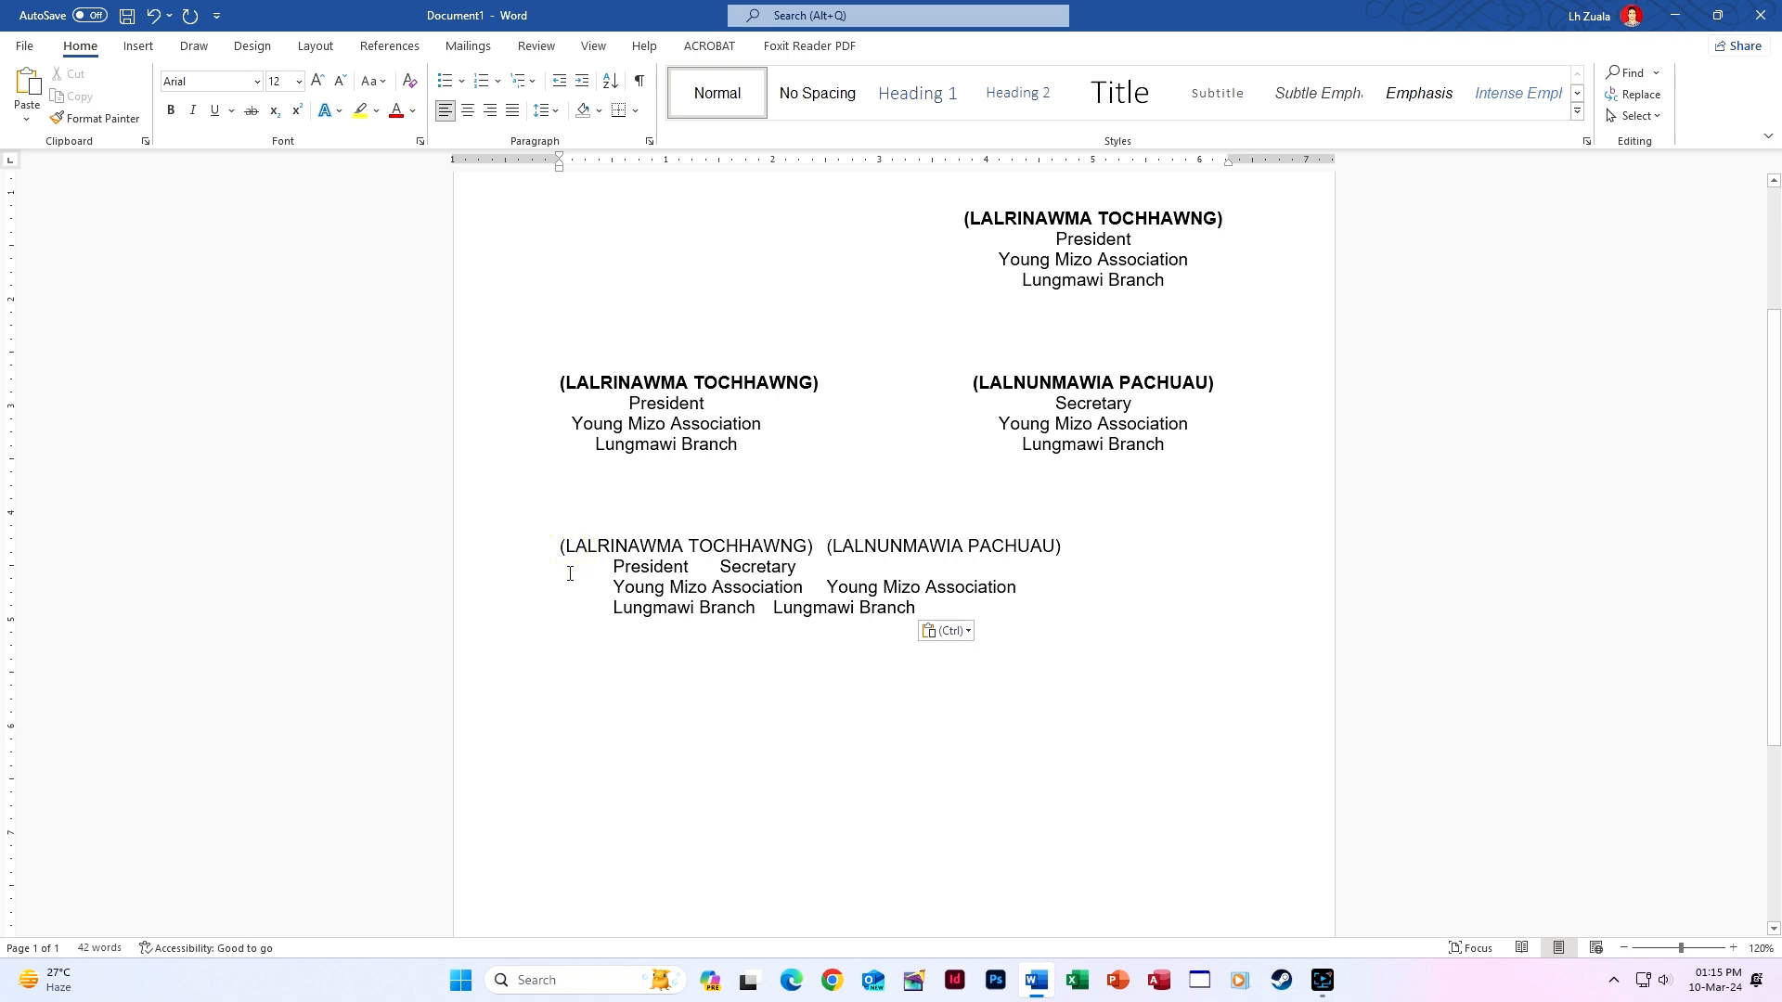
Tab-indent the line of names and change Word's automatic indent back to a plain tab.
{"action": "key", "text": "Tab"}
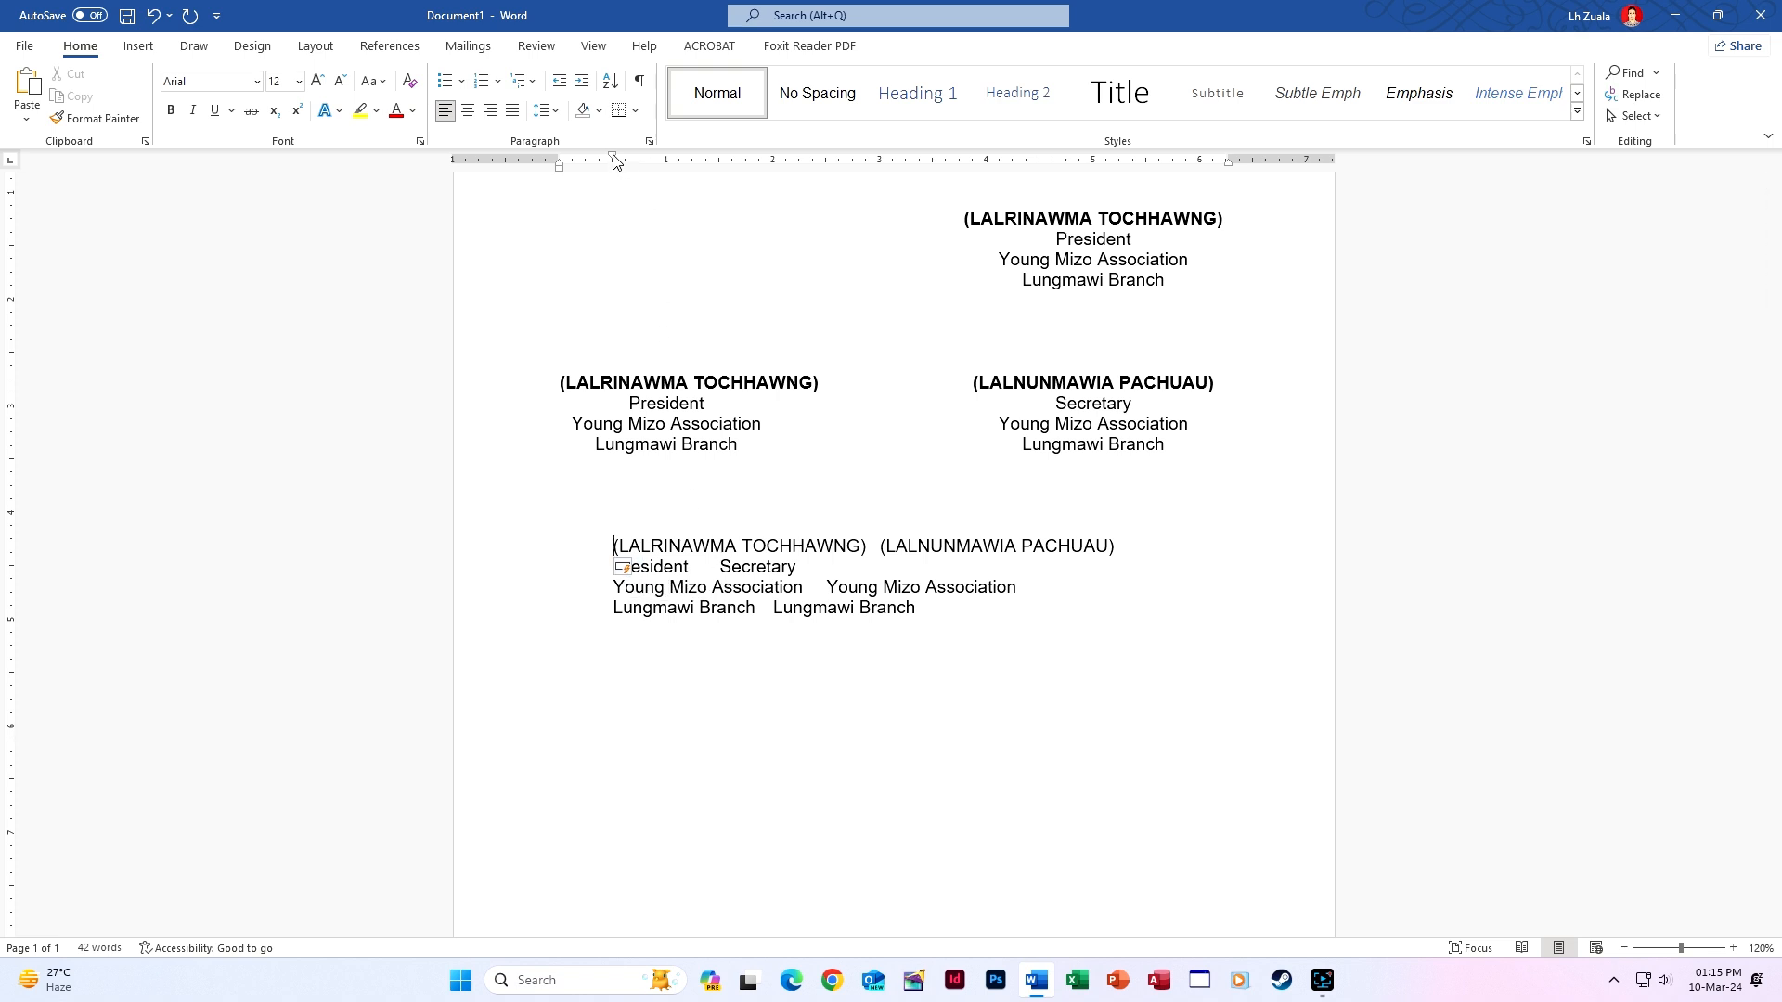
{"action": "left_click", "coordinate": [649, 141]}
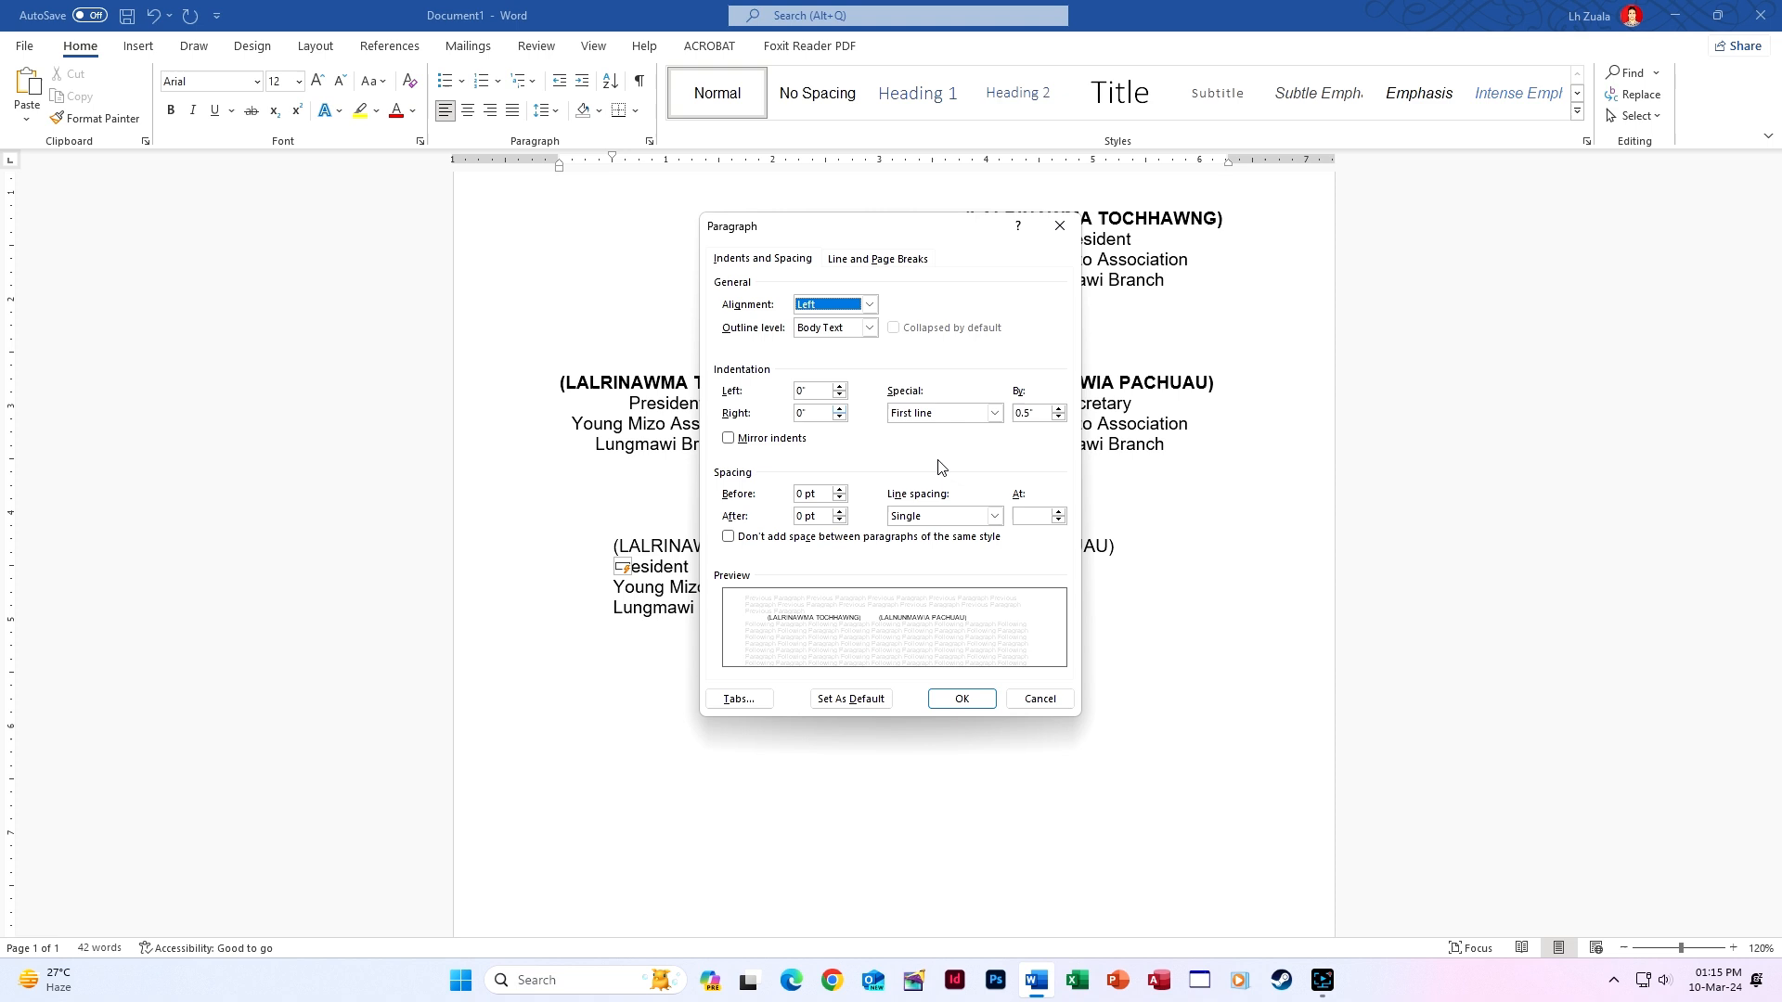
{"action": "left_click", "coordinate": [1060, 226]}
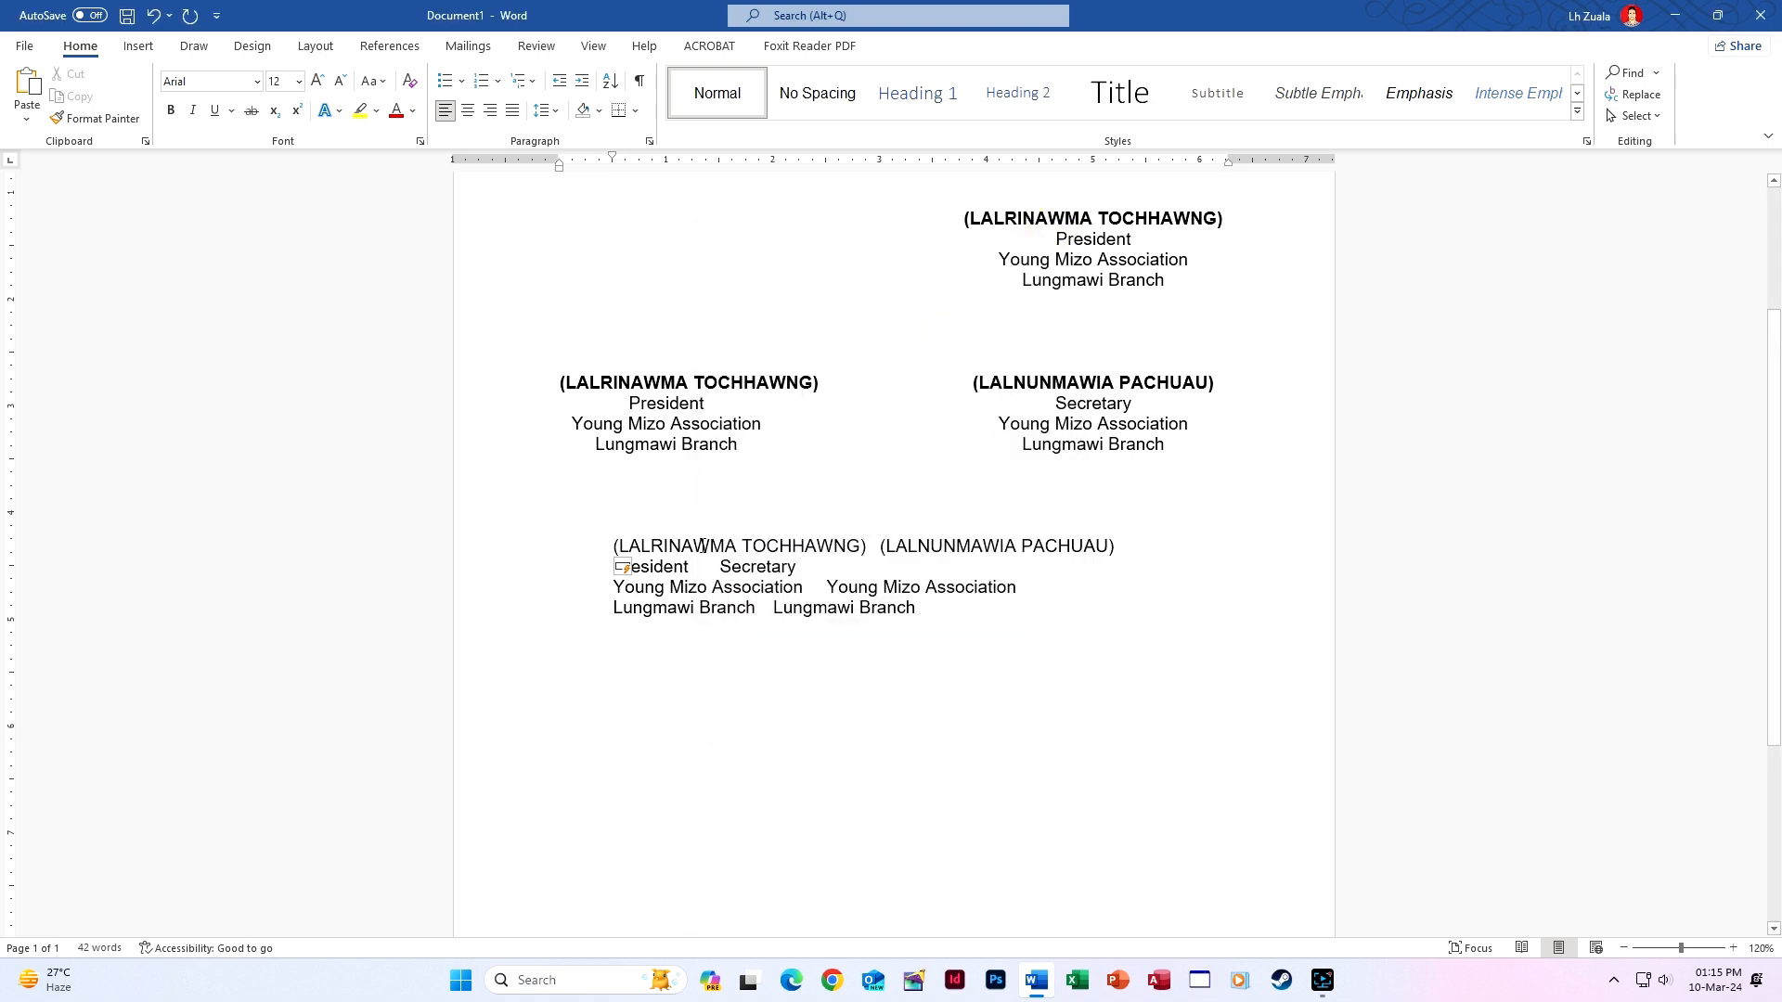
{"action": "left_click", "coordinate": [628, 568]}
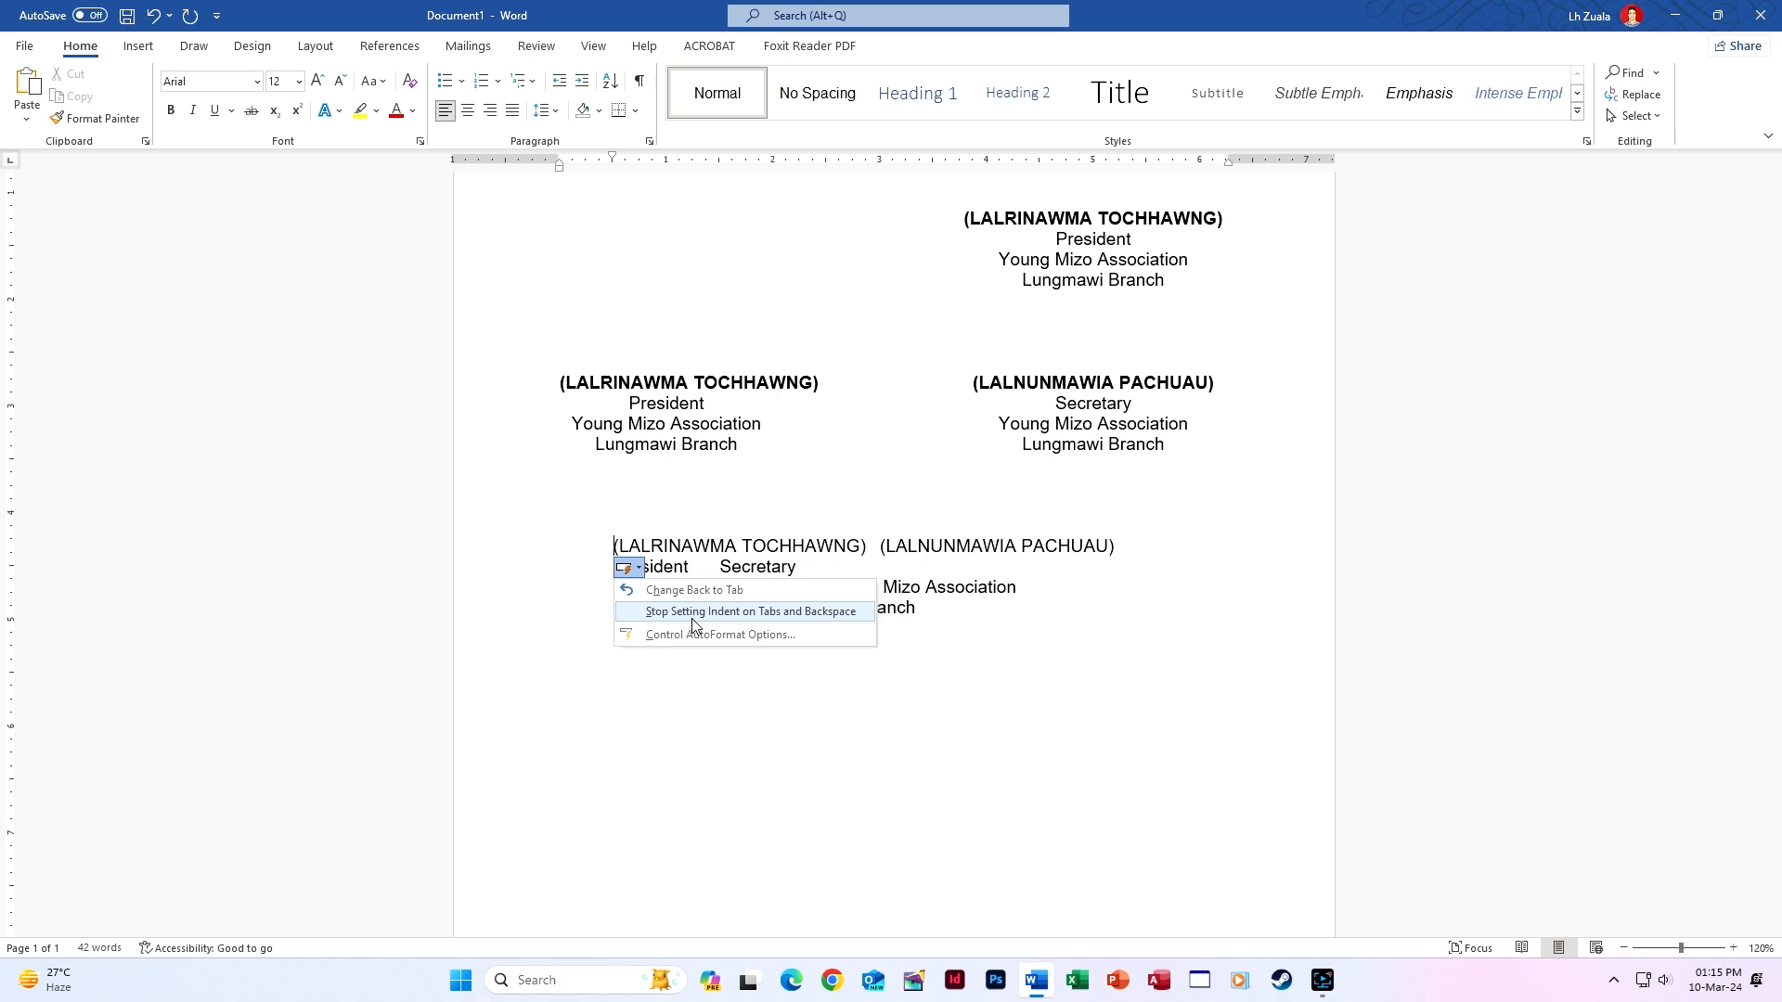
{"action": "left_click", "coordinate": [716, 590]}
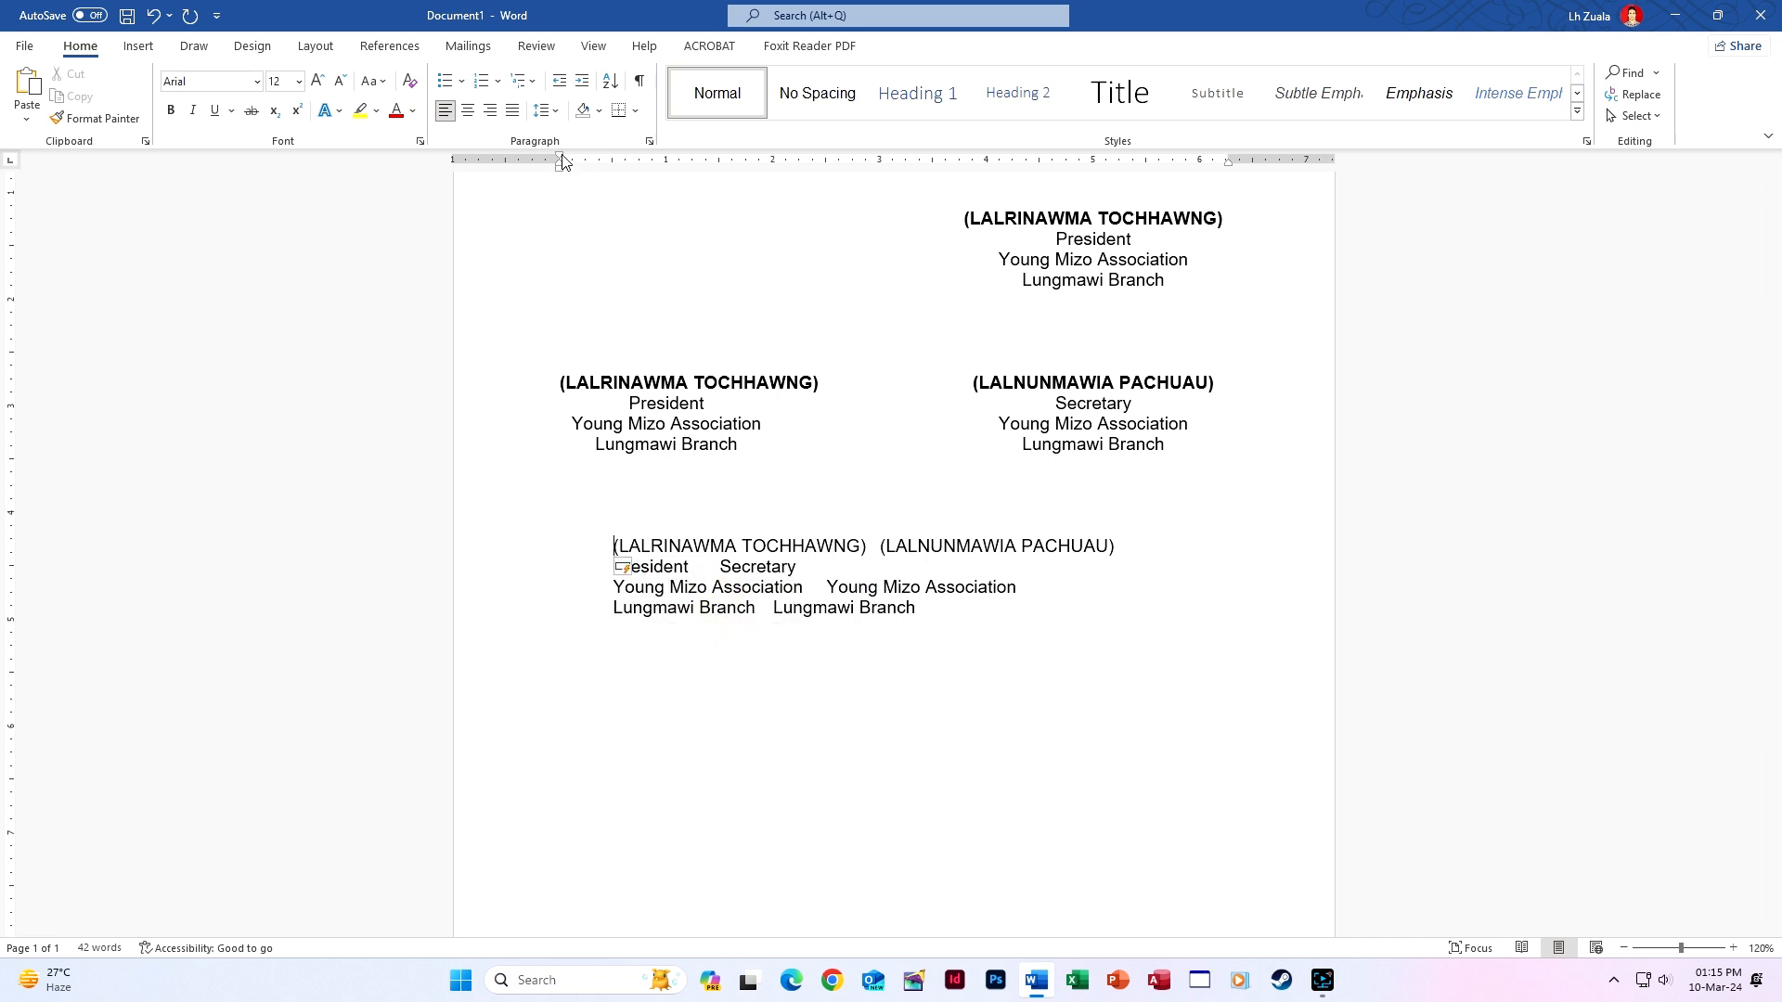
{"action": "key", "text": "ctrl+z"}
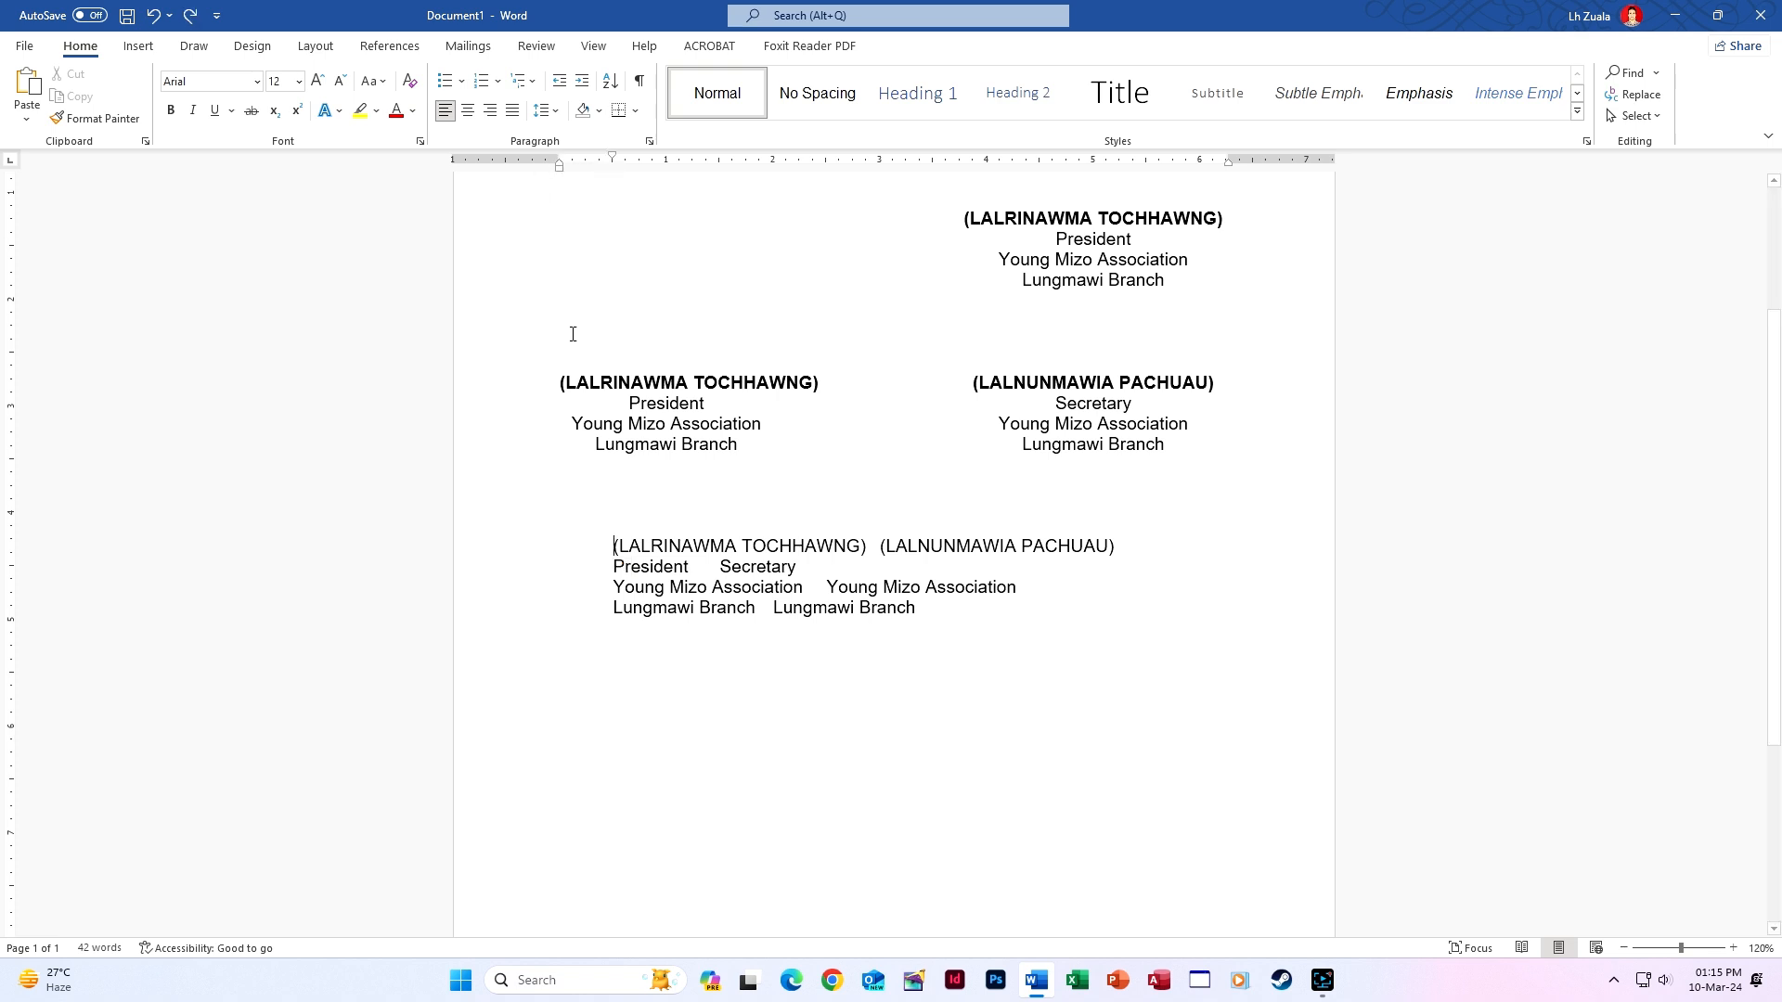
Toggle the names-line indent with Backspace, Tab and Undo while testing the alignment.
{"action": "key", "text": "BackSpace"}
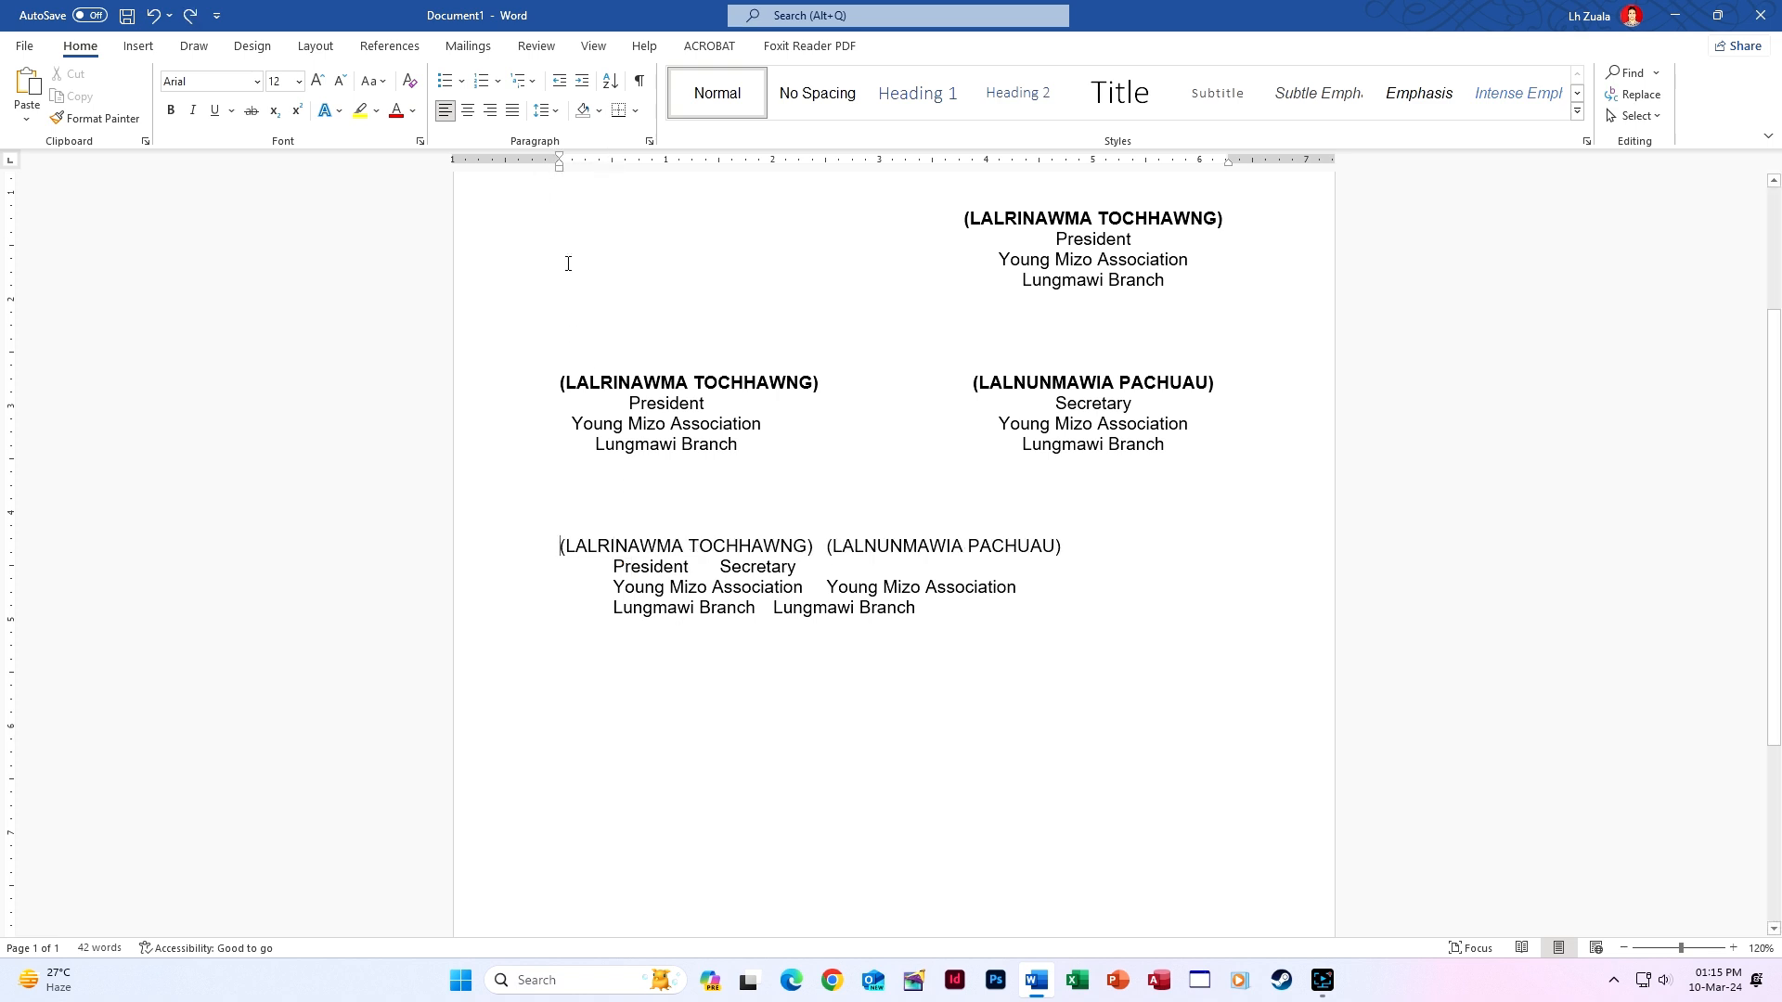
{"action": "key", "text": "Tab"}
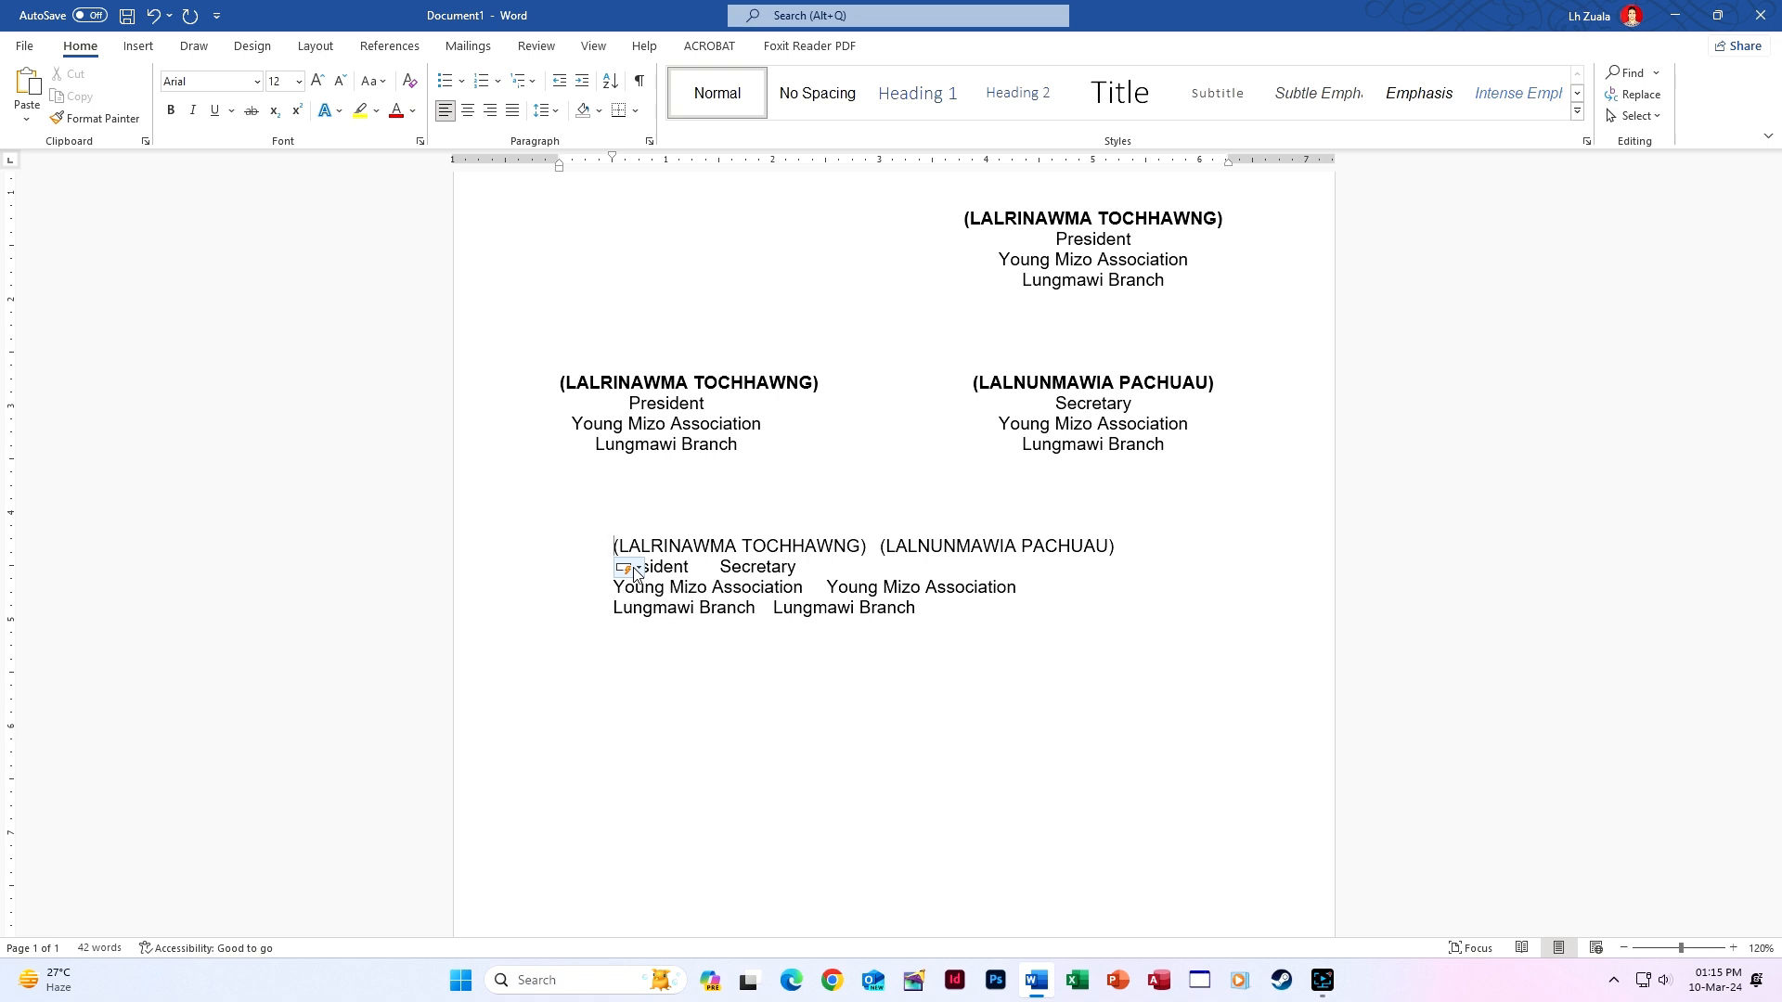
{"action": "key", "text": "BackSpace"}
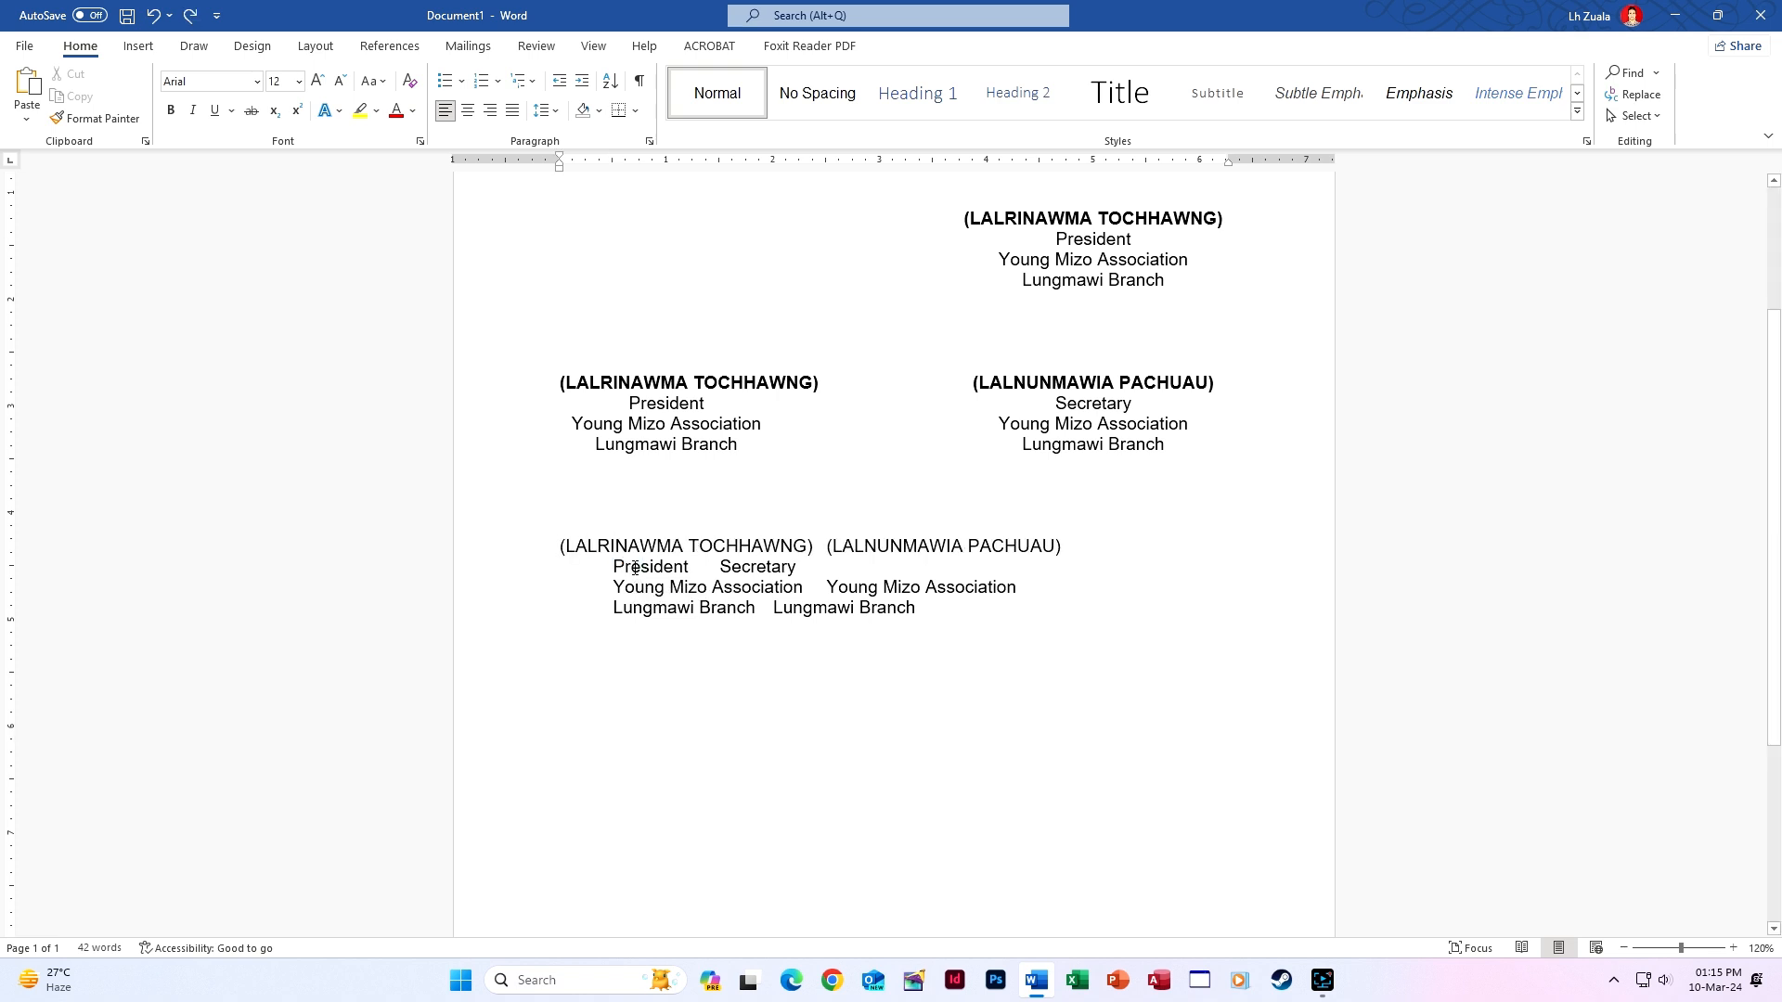
{"action": "key", "text": "ctrl+z"}
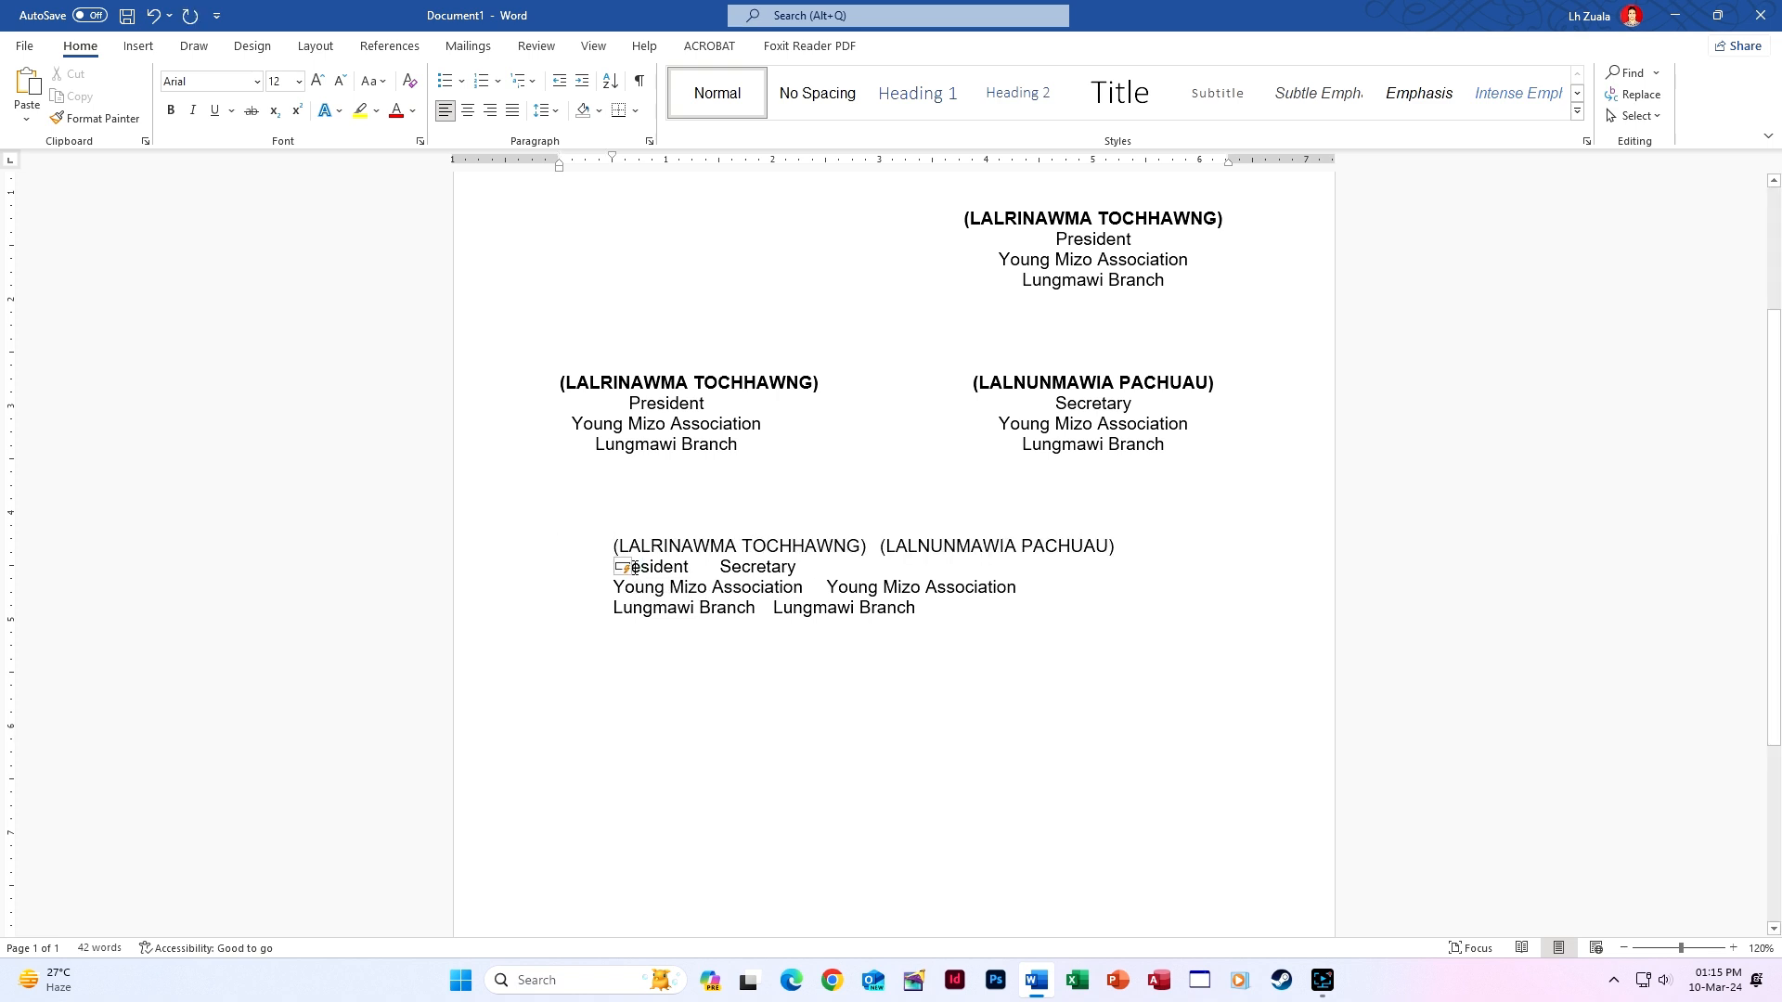
{"action": "key", "text": "BackSpace"}
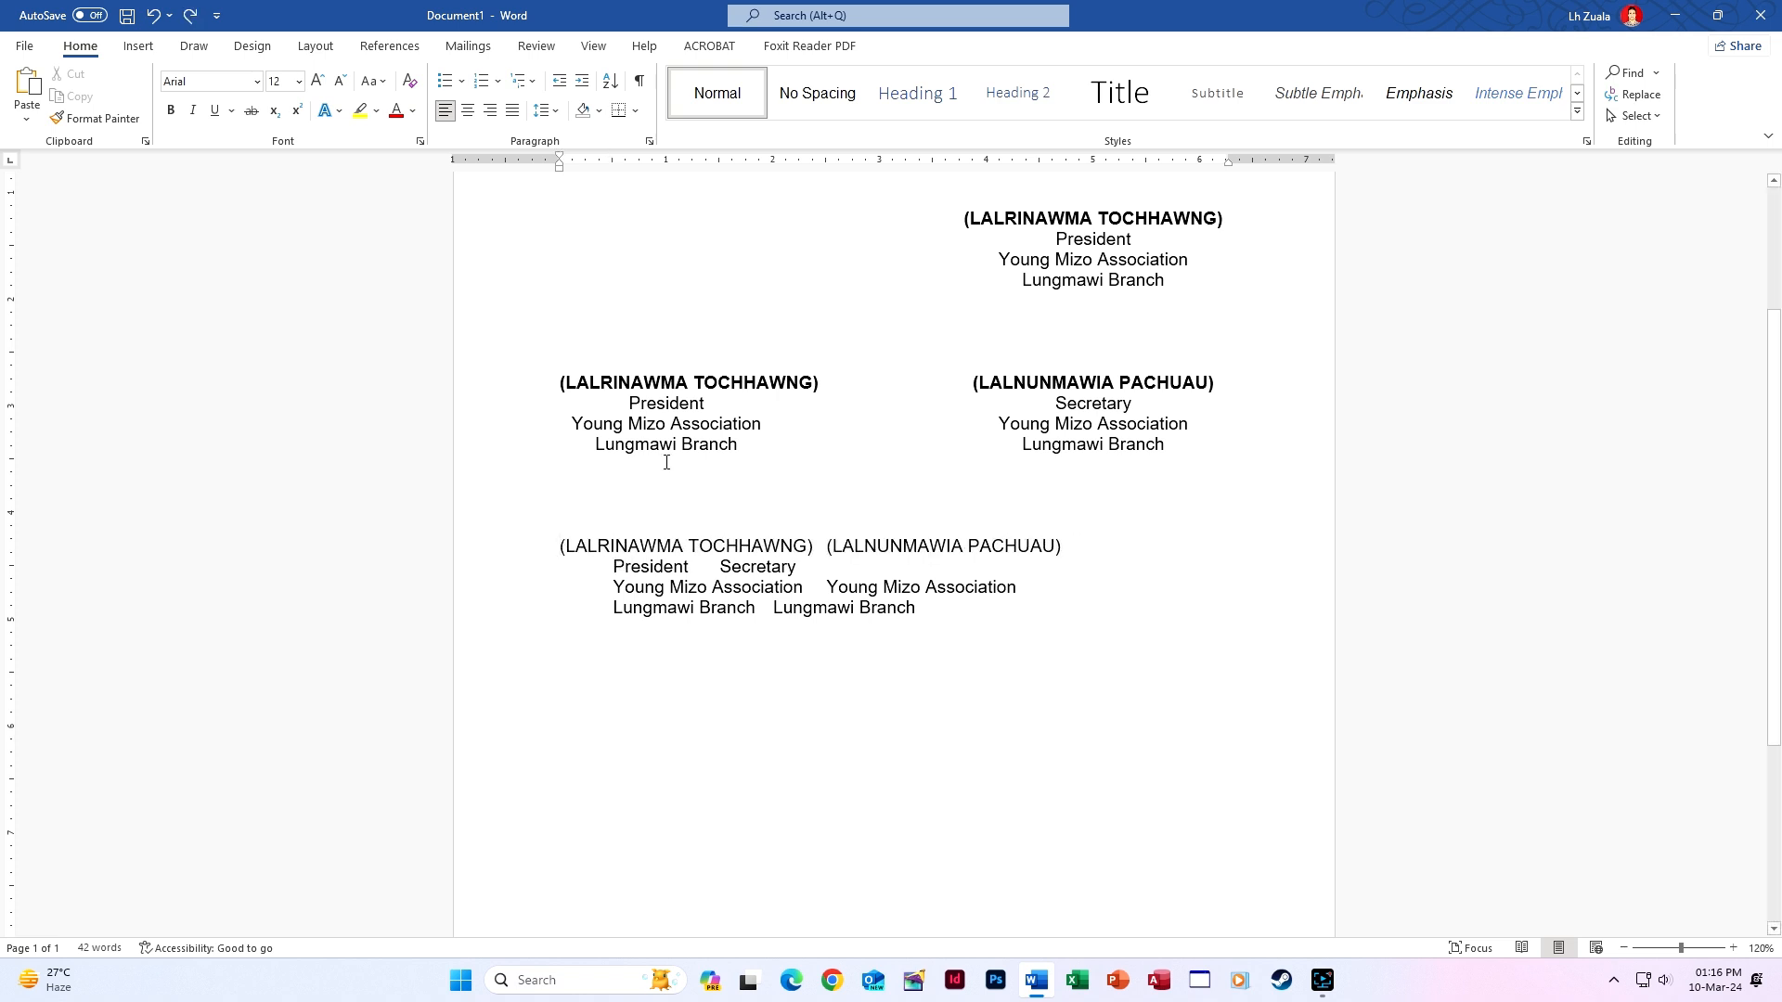
{"action": "key", "text": "Tab"}
{"action": "key", "text": "BackSpace"}
Delete the stray 'Inmawi tak' text below the block and reapply the names-line indent.
{"action": "left_click", "coordinate": [974, 603]}
{"action": "key", "text": "Return"}
{"action": "key", "text": "Return"}
{"action": "key", "text": "Return"}
{"action": "key", "text": "Return"}
{"action": "key", "text": "Return"}
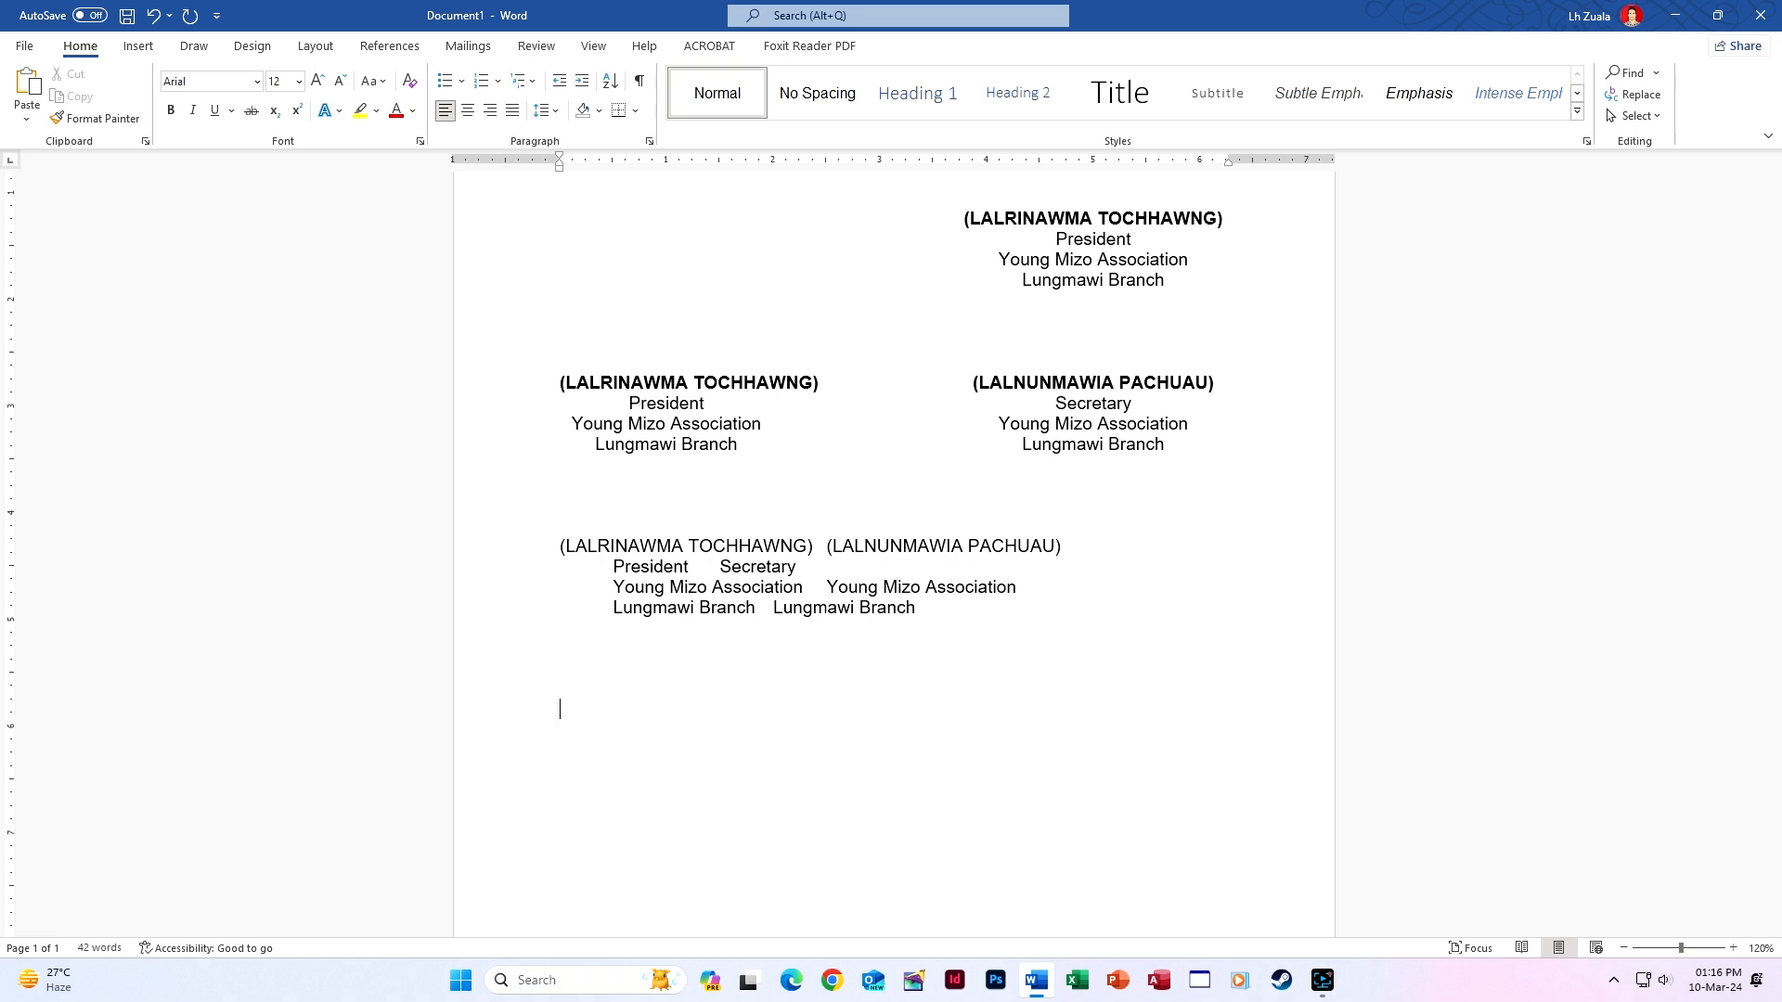
{"action": "type", "text": "Inmawi tak"}
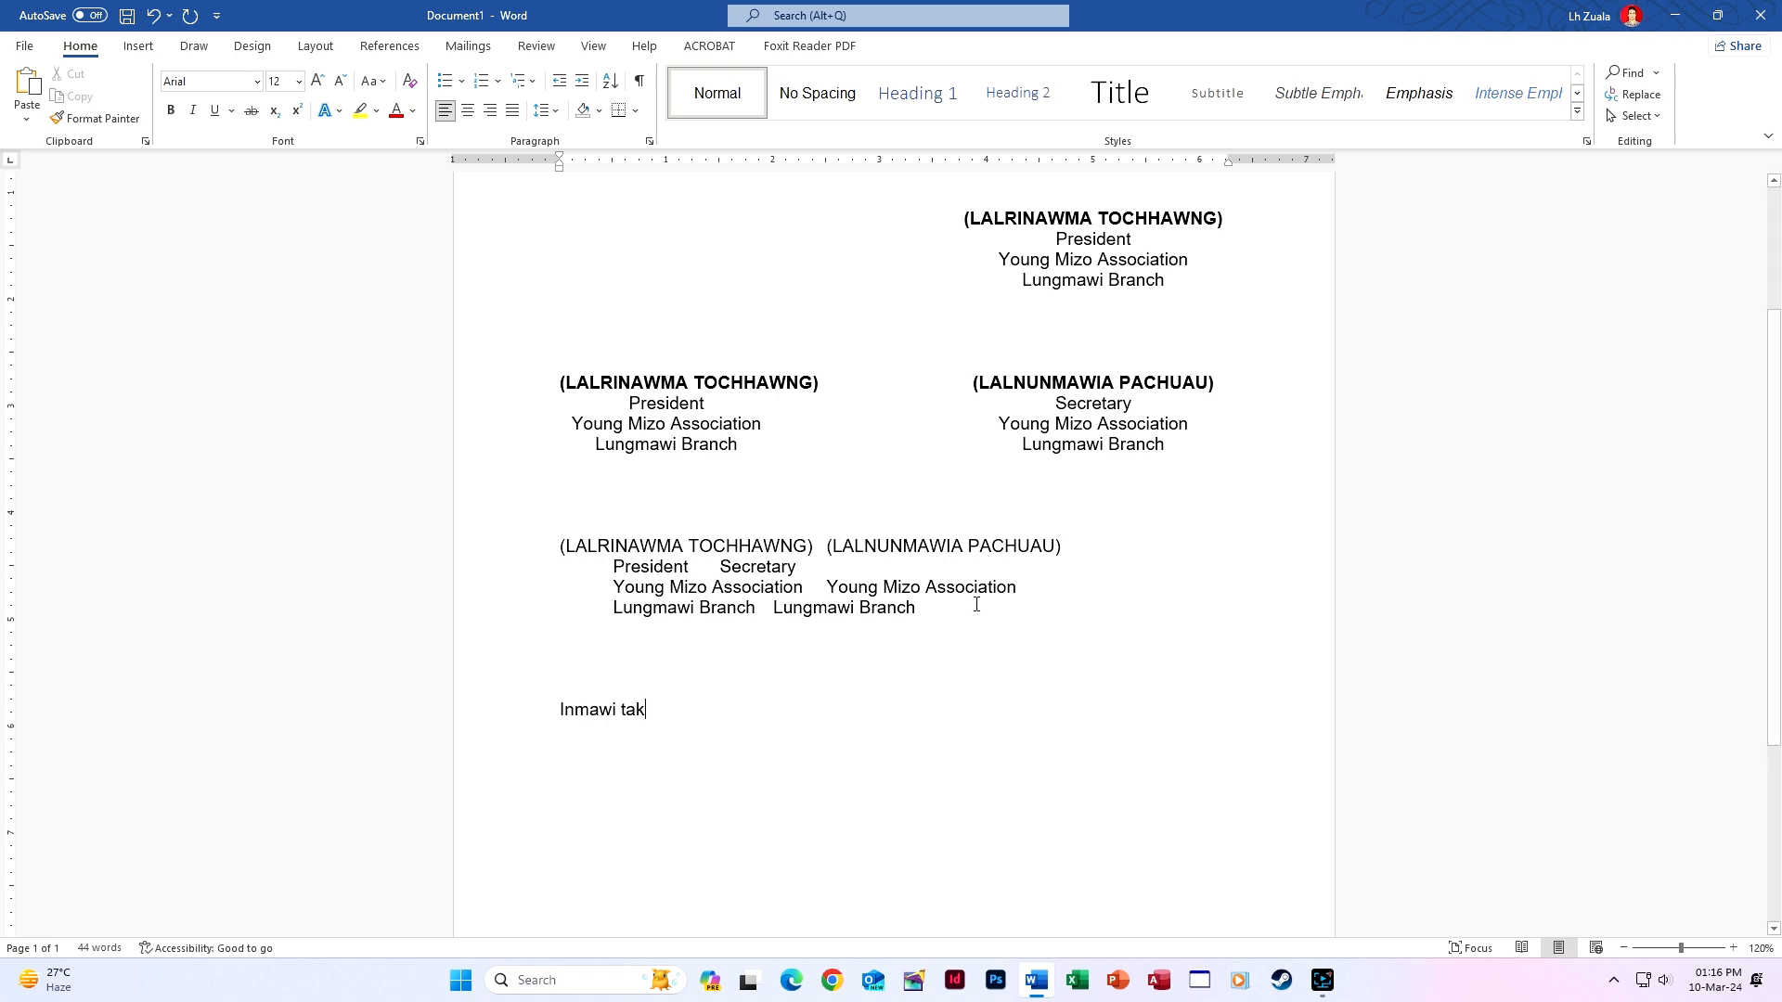
{"action": "key", "text": "ctrl+z"}
{"action": "key", "text": "ctrl+z"}
{"action": "left_click", "coordinate": [561, 546]}
{"action": "left_click_drag", "start_coordinate": [617, 709], "coordinate": [521, 709]}
{"action": "key", "text": "BackSpace"}
{"action": "left_click", "coordinate": [566, 542]}
{"action": "key", "text": "ctrl+z"}
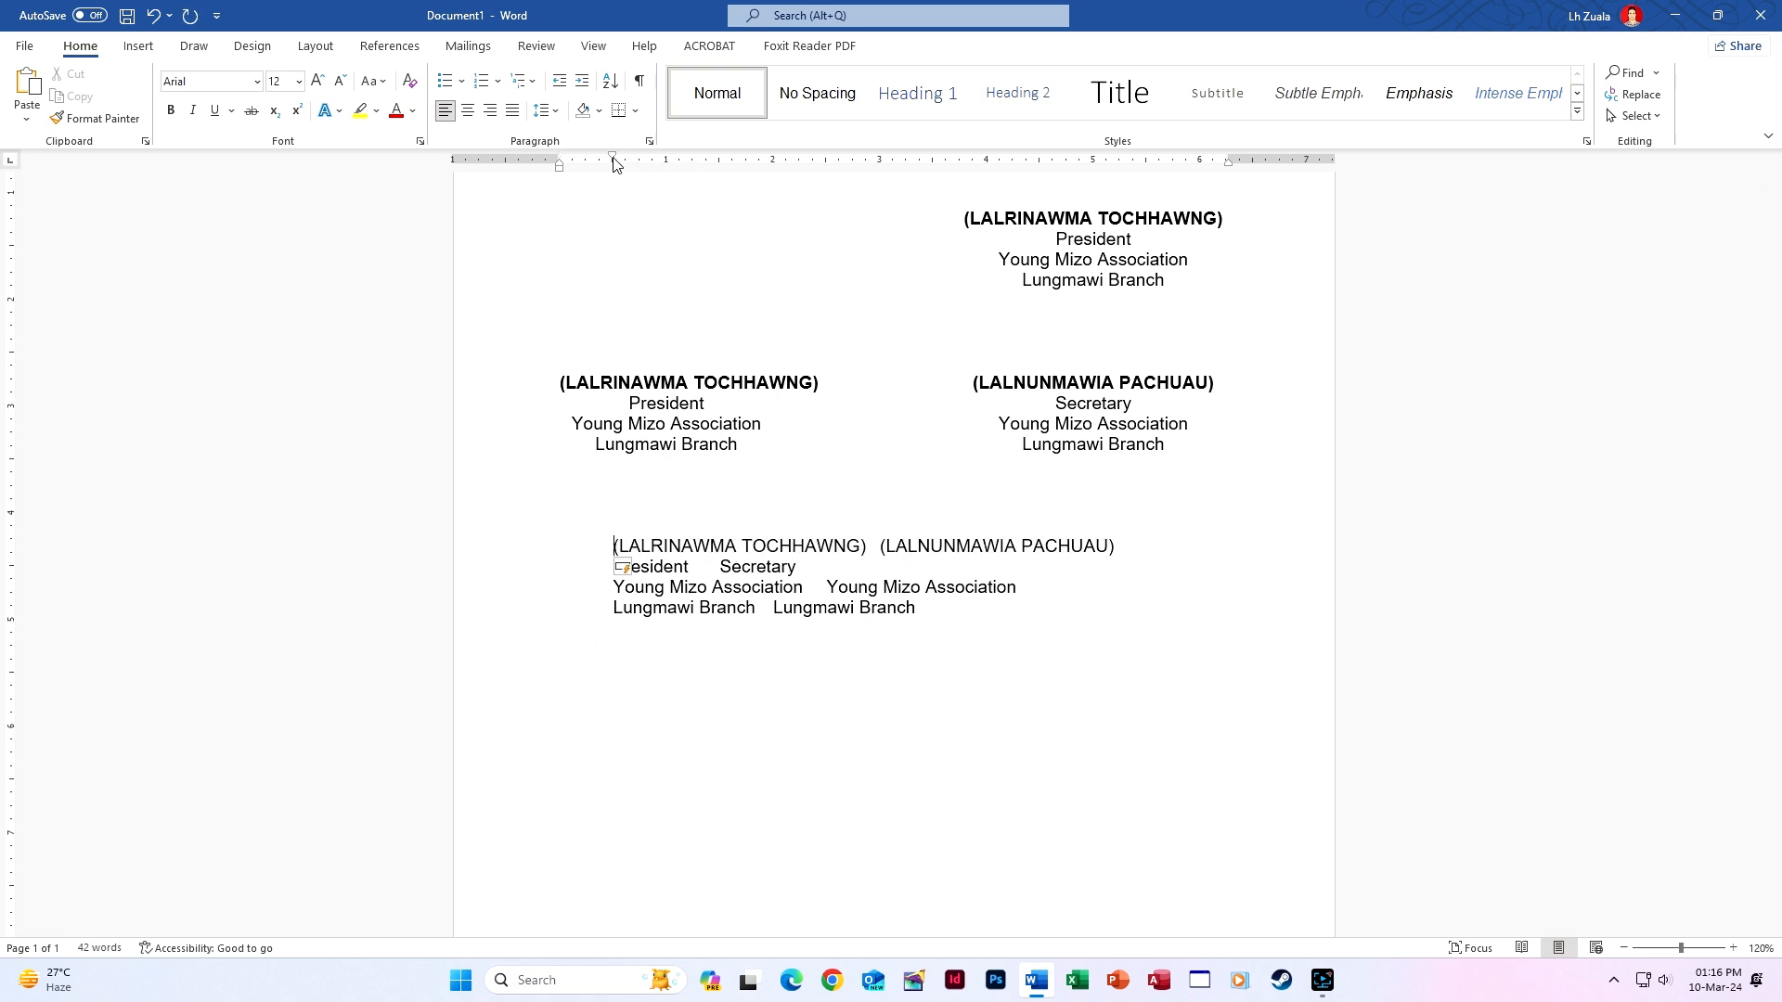
{"action": "key", "text": "ctrl+z"}
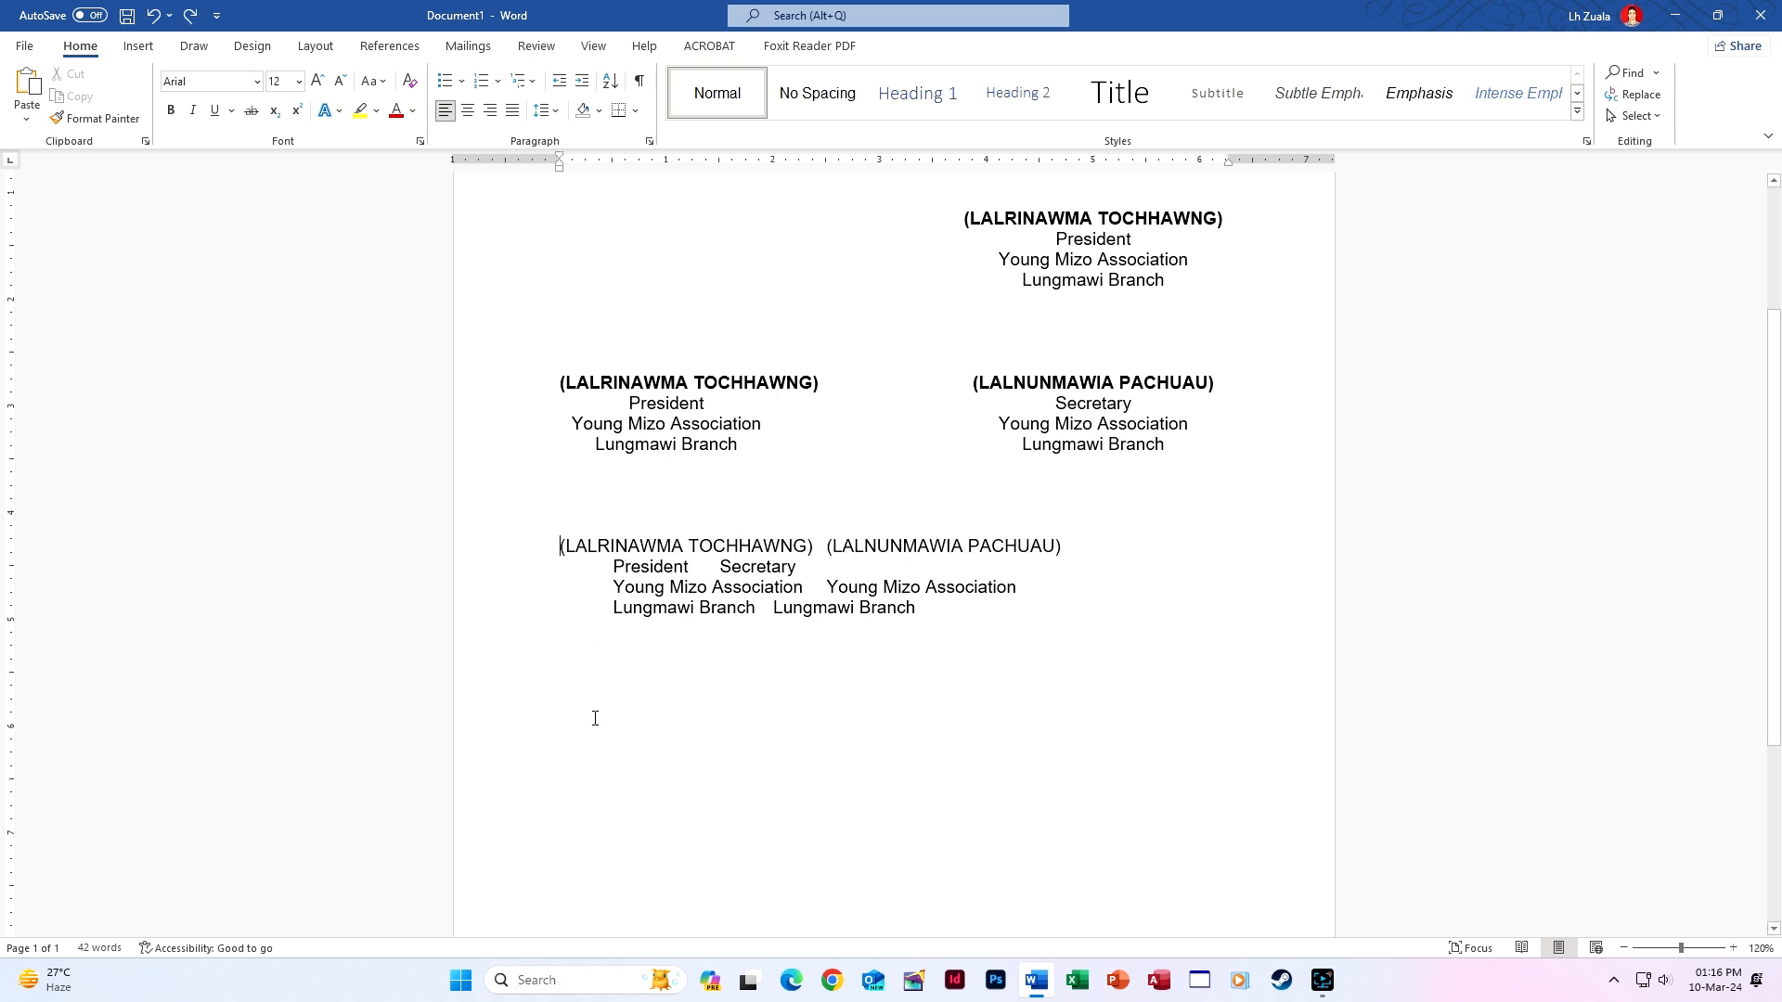
{"action": "key", "text": "ctrl+y"}
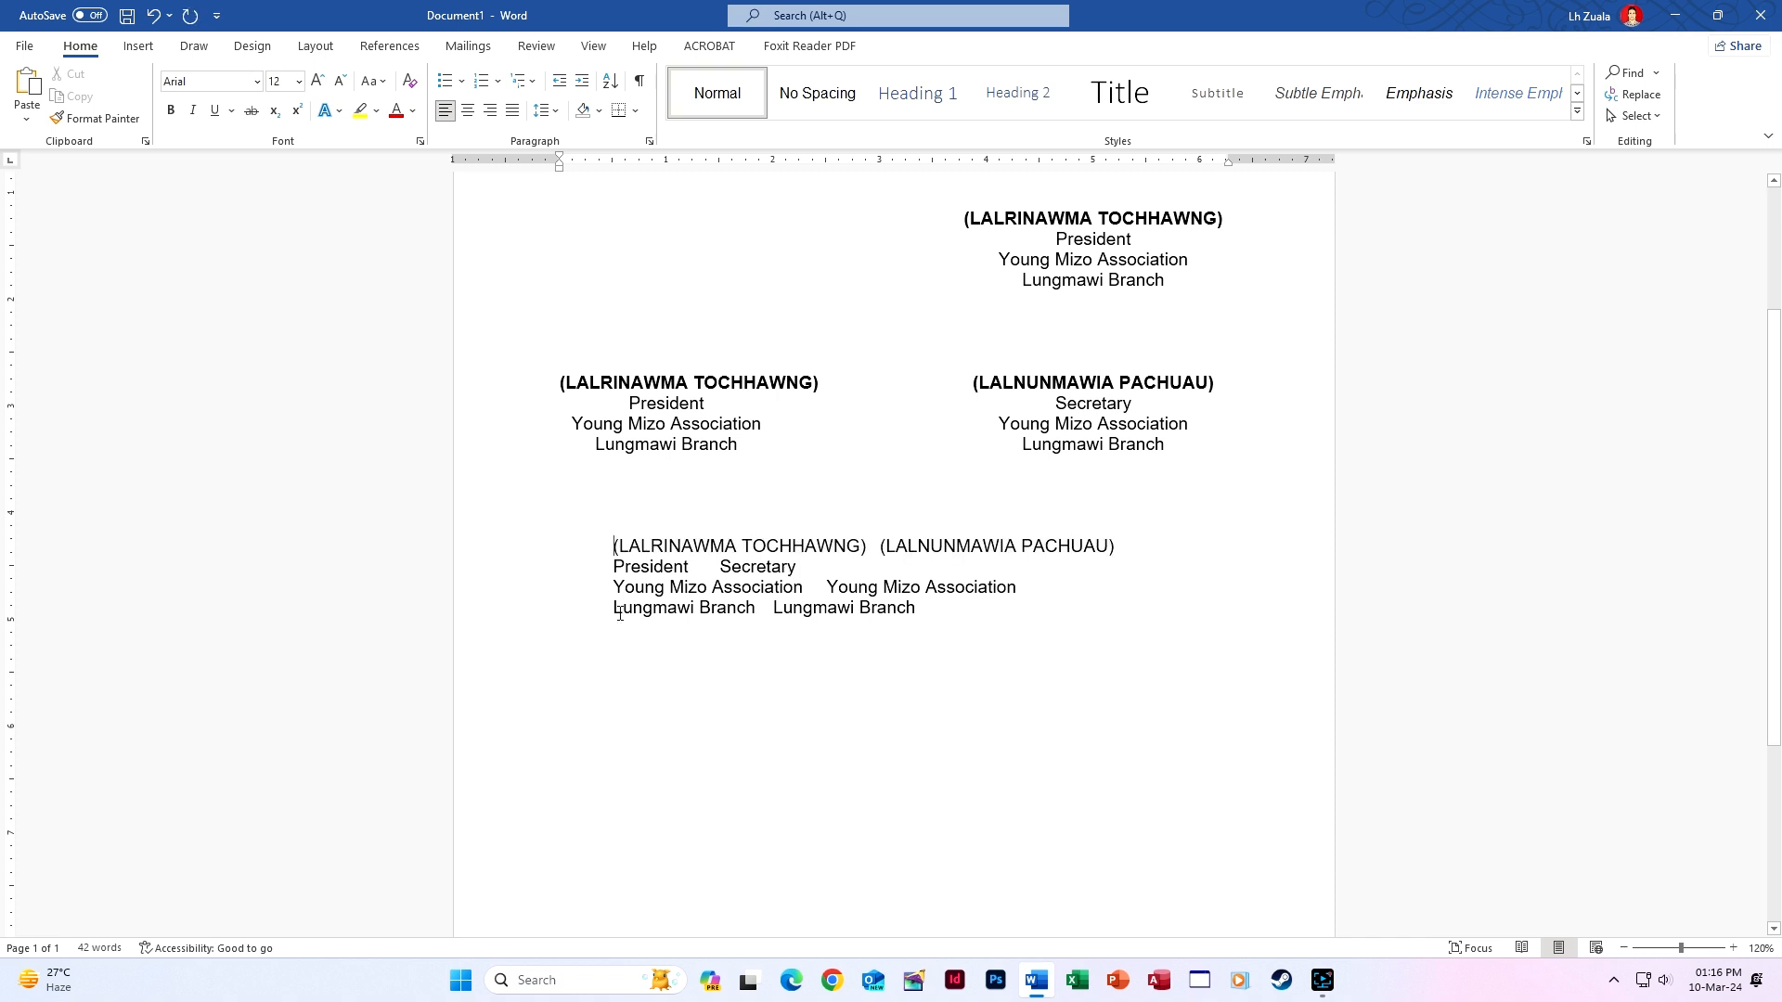
Bold the line of names, then add ruler tab stops at 1" and 5" for the whole block.
{"action": "left_click_drag", "start_coordinate": [609, 546], "coordinate": [1122, 551]}
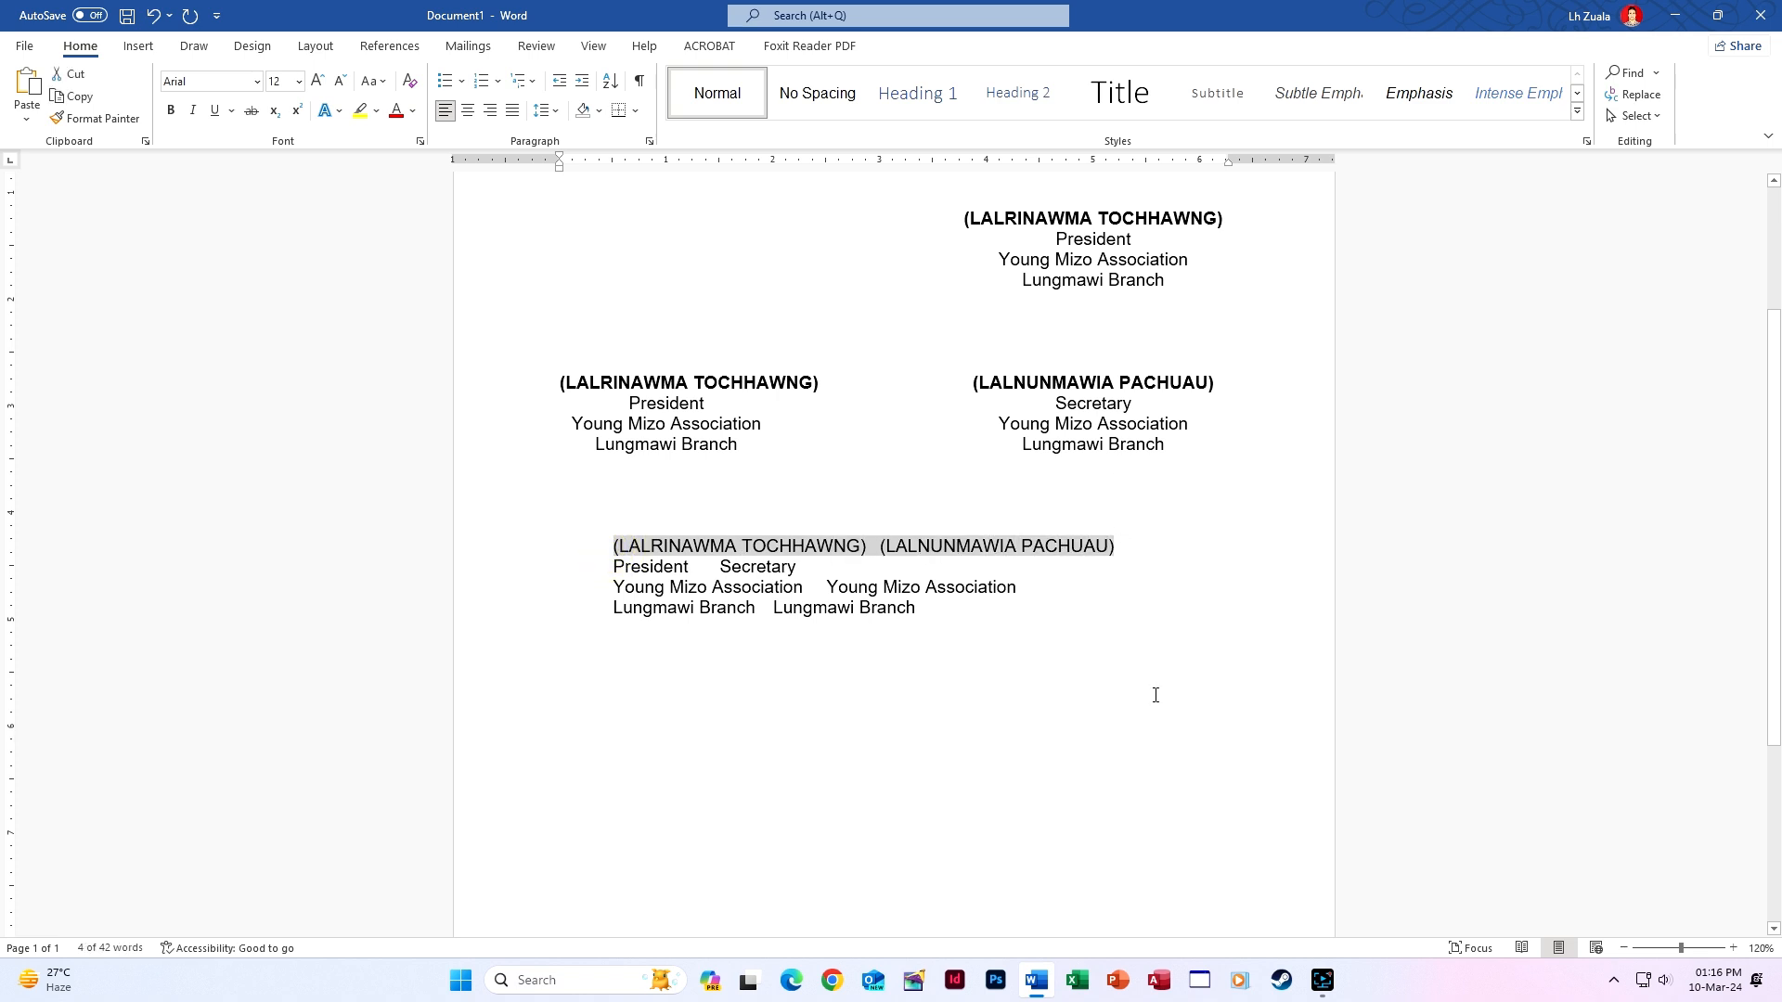
{"action": "key", "text": "ctrl+b"}
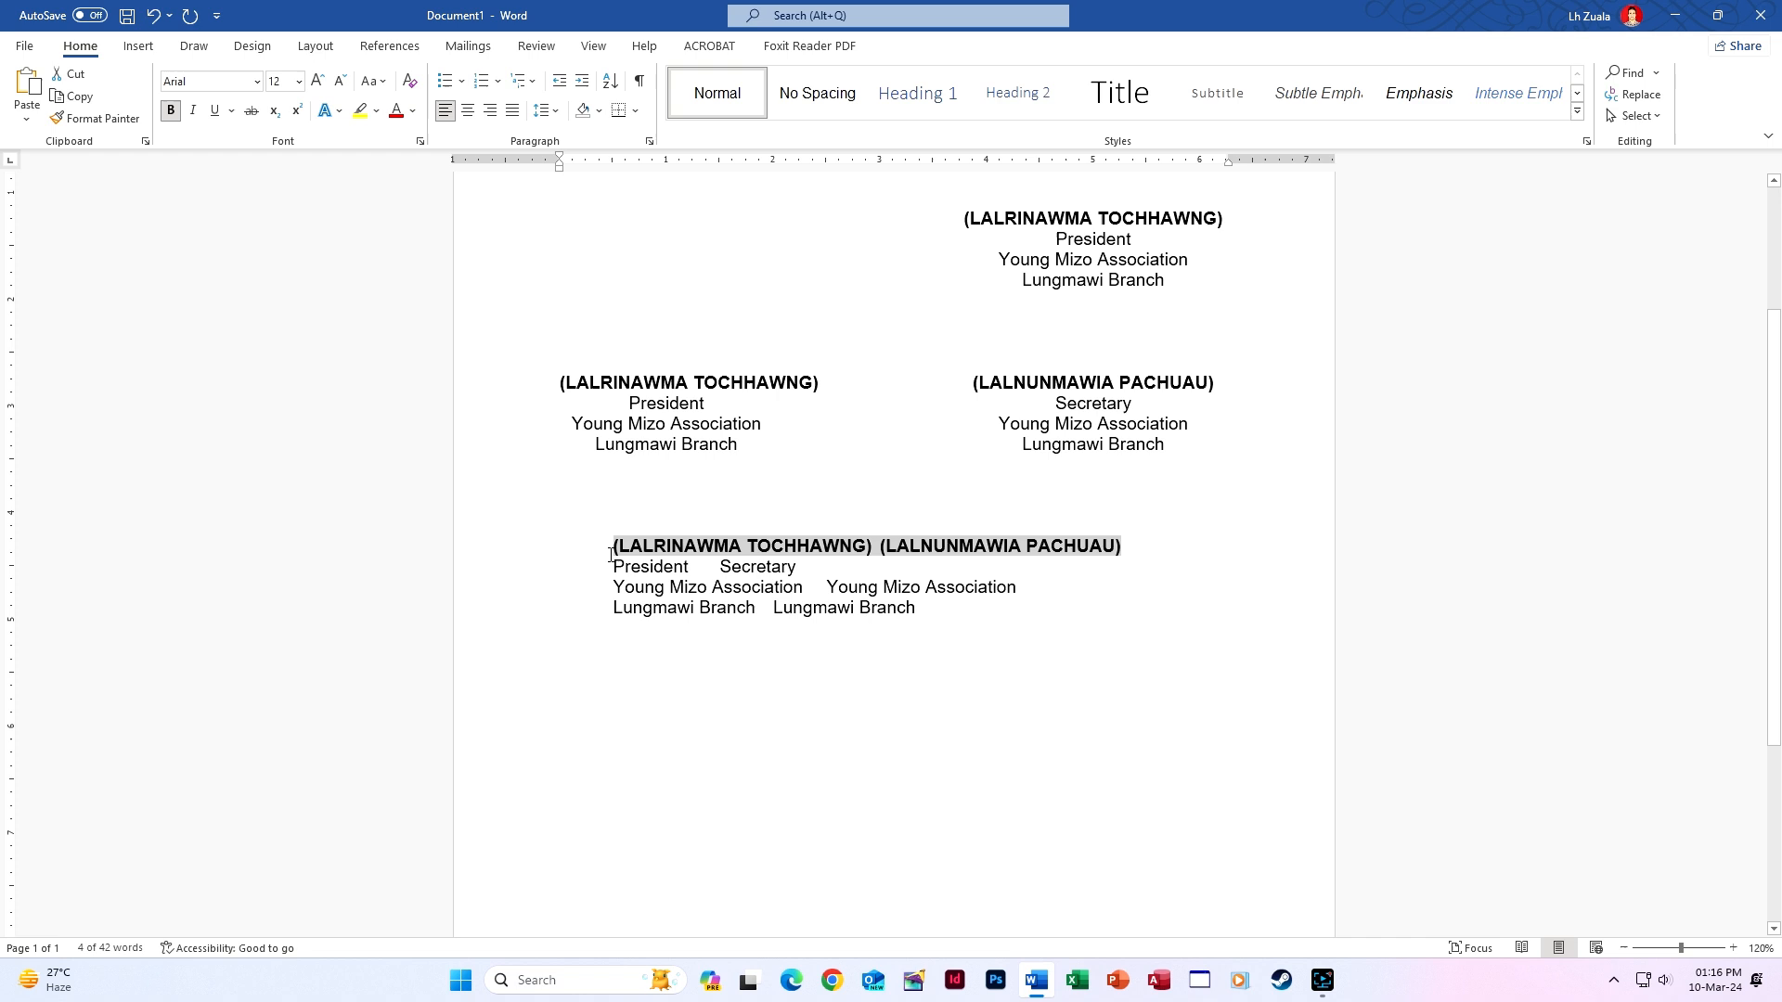
{"action": "left_click_drag", "start_coordinate": [610, 554], "coordinate": [918, 610]}
{"action": "left_click", "coordinate": [667, 162]}
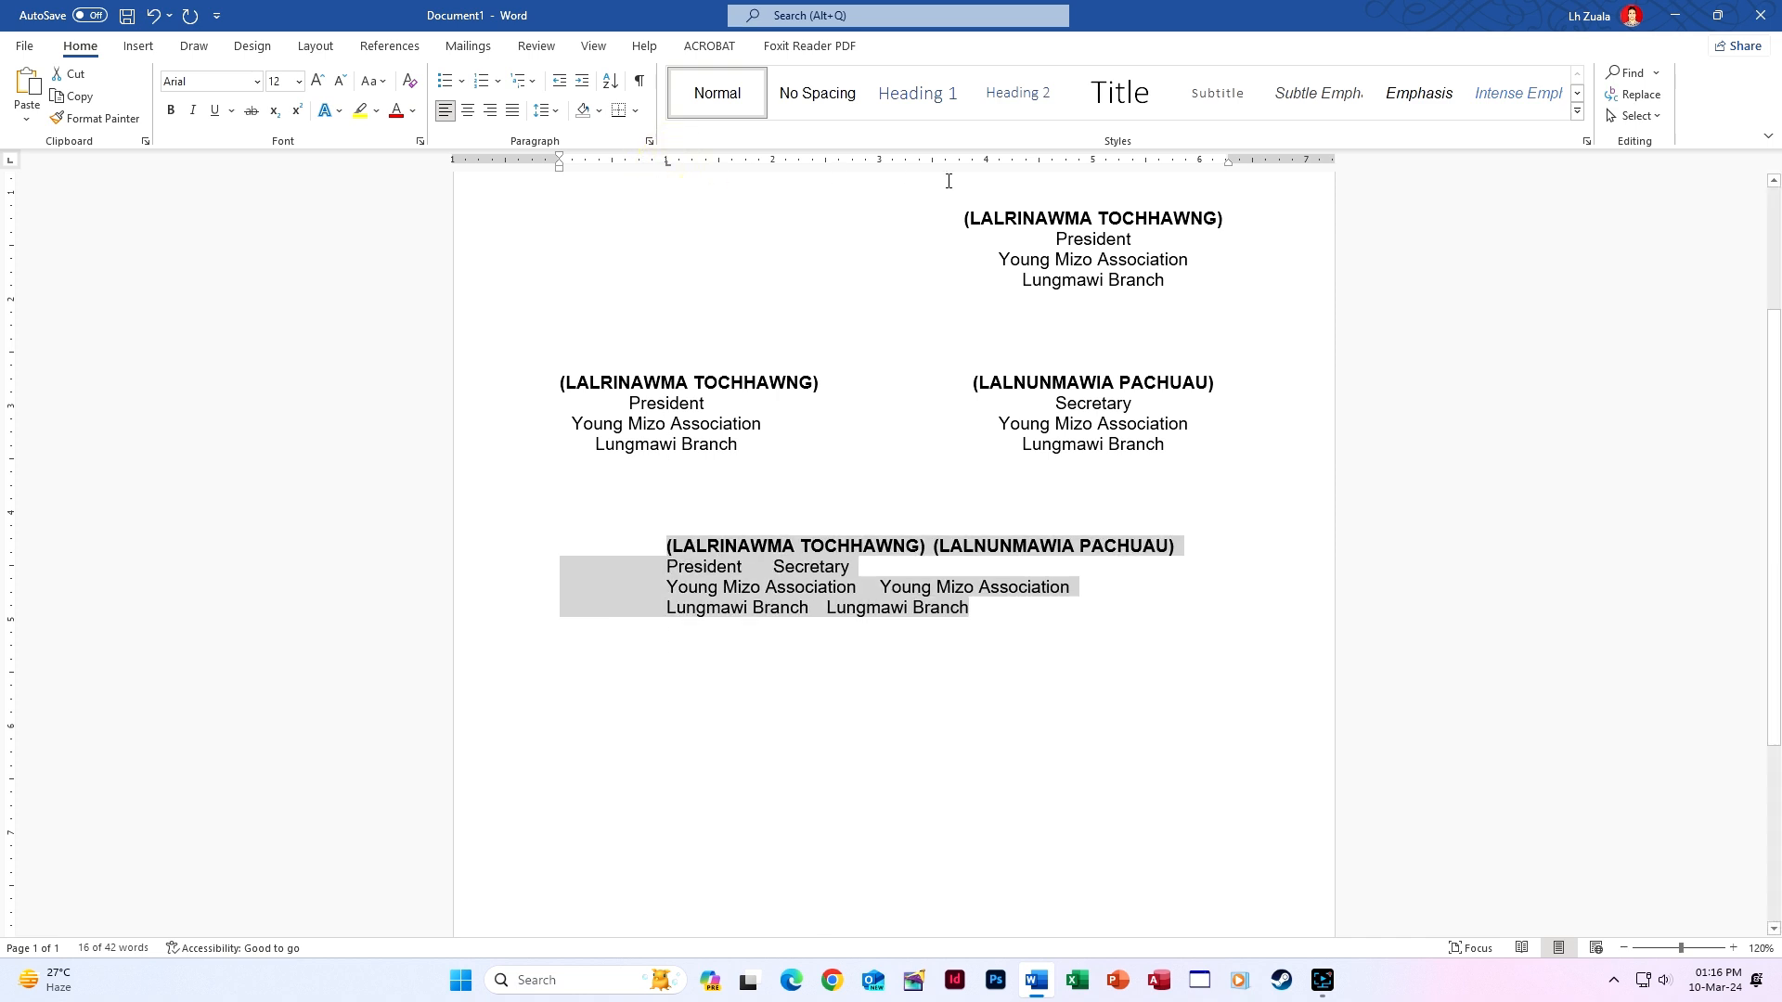
{"action": "left_click", "coordinate": [1094, 163]}
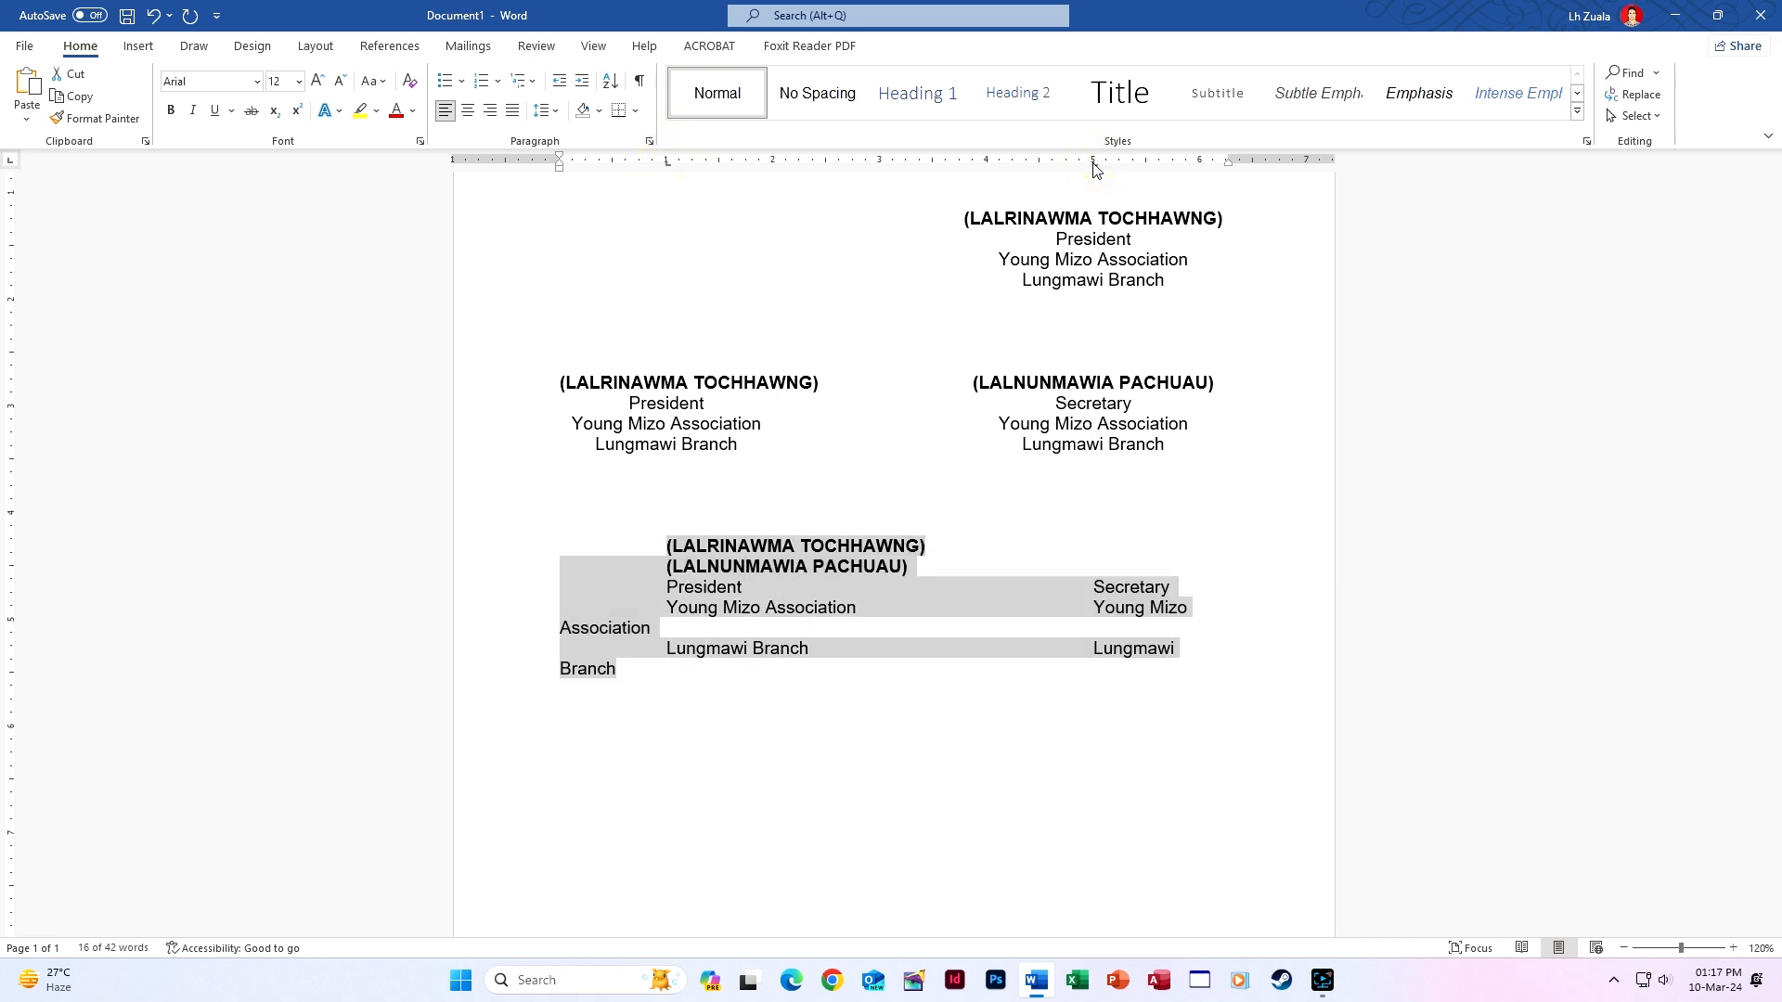
{"action": "double_click", "coordinate": [667, 163]}
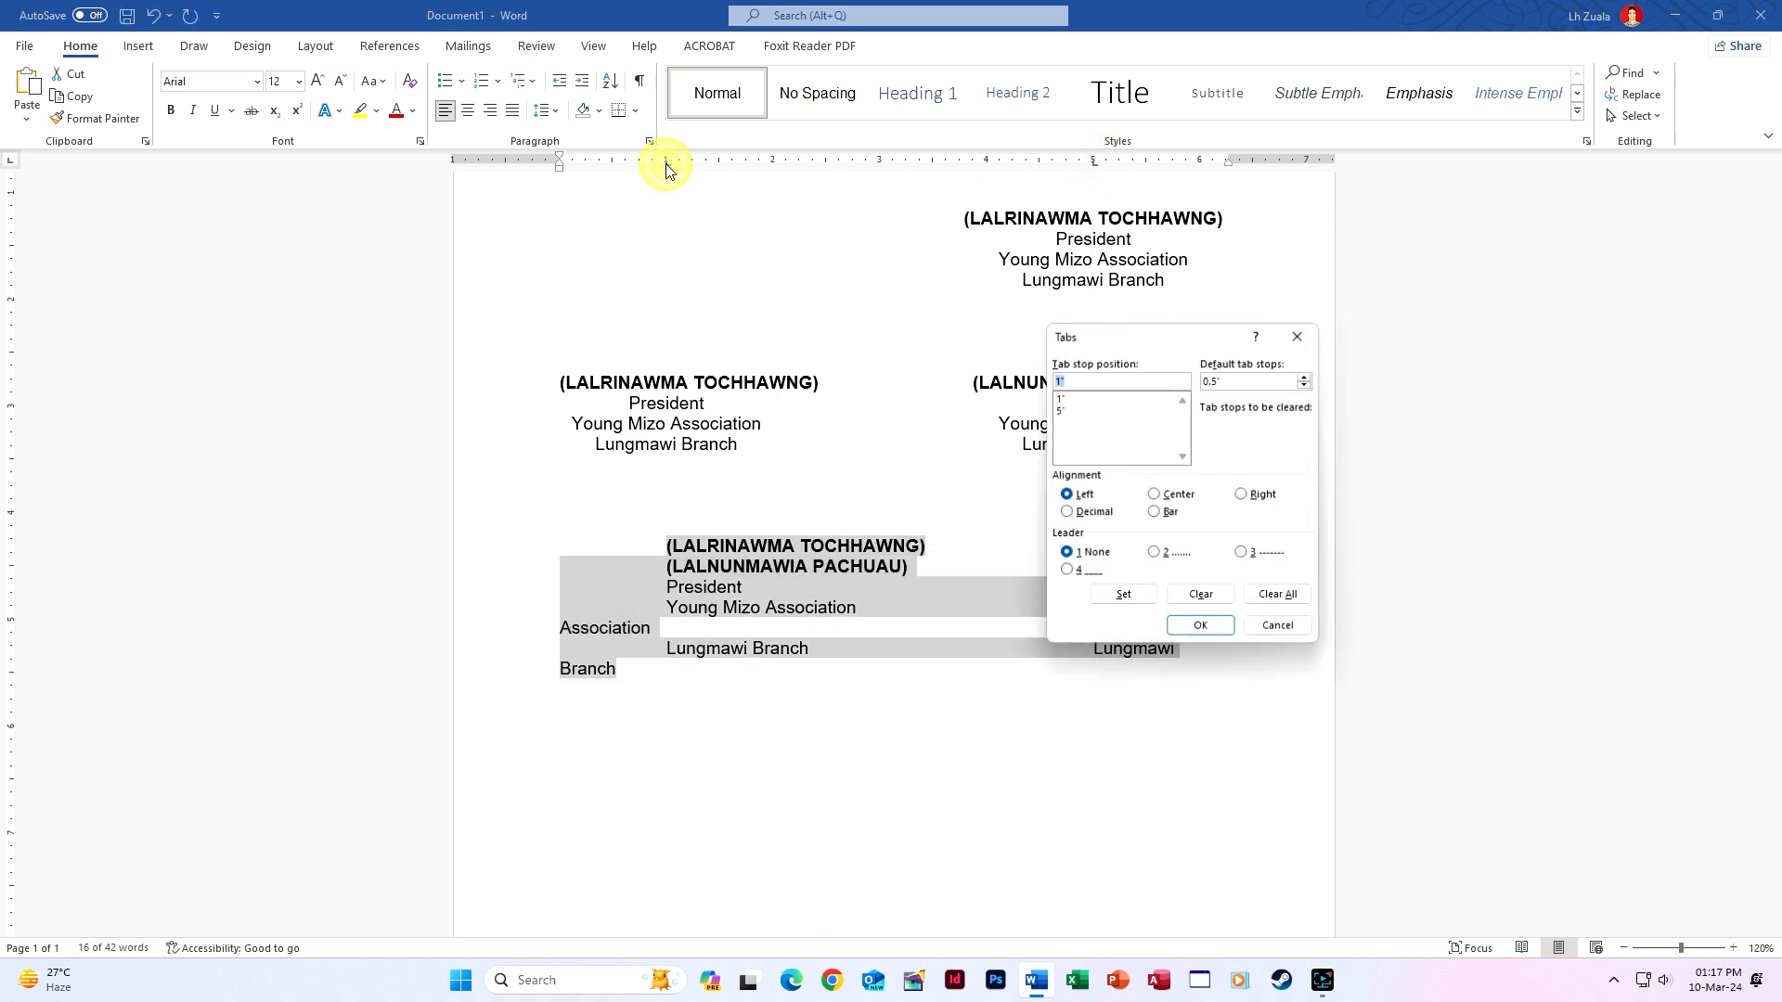
{"action": "left_click", "coordinate": [1300, 336]}
{"action": "left_click", "coordinate": [1093, 165]}
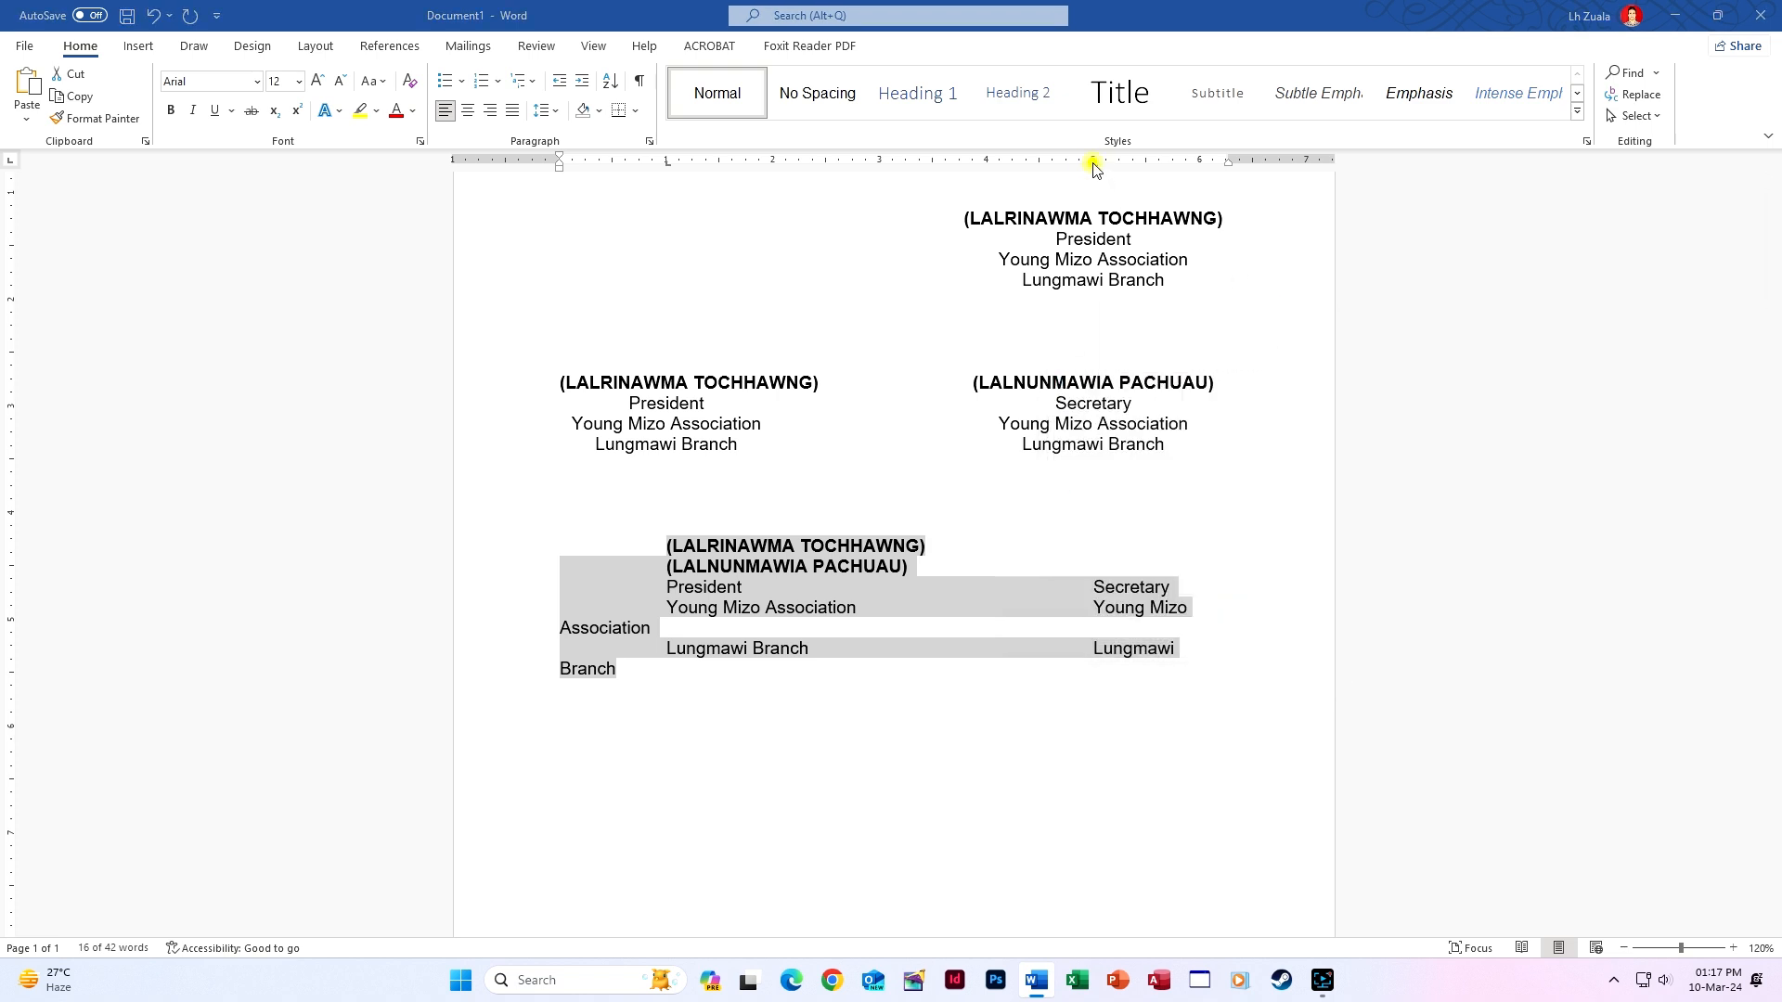
{"action": "double_click", "coordinate": [1093, 164]}
{"action": "left_click", "coordinate": [1297, 334]}
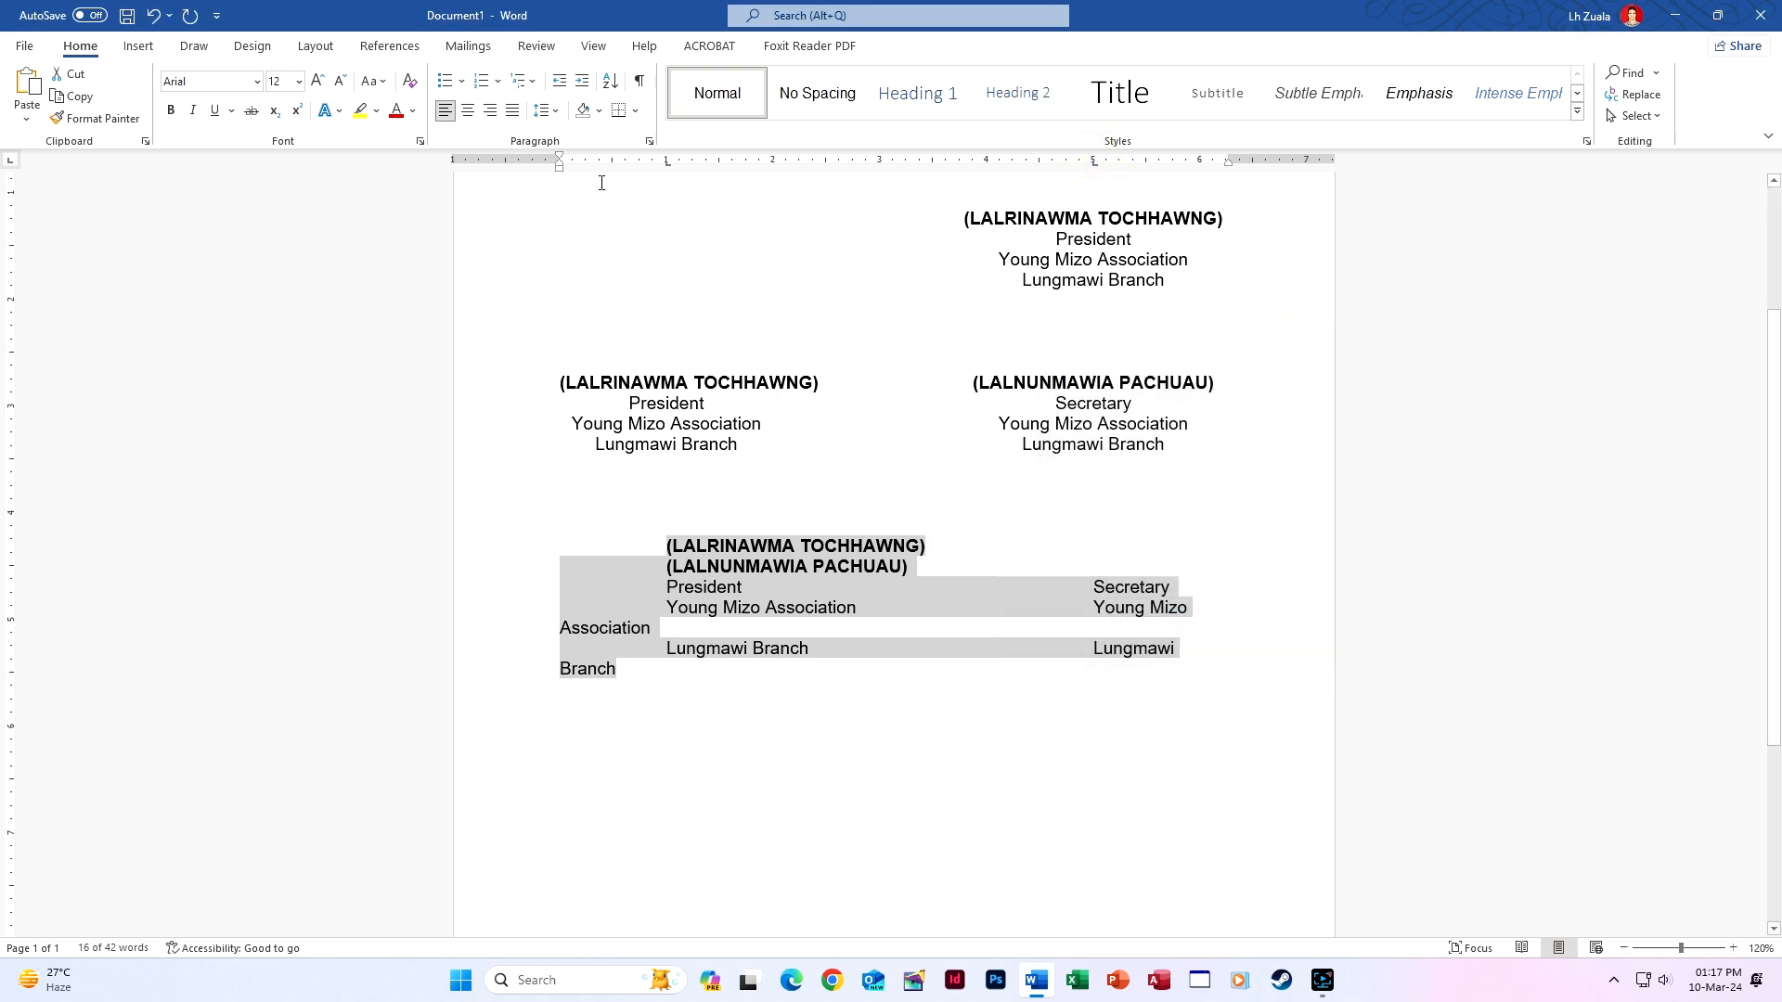
Set the 1" and 5" tab stops to Center alignment in the Tabs dialog.
{"action": "left_click", "coordinate": [648, 142]}
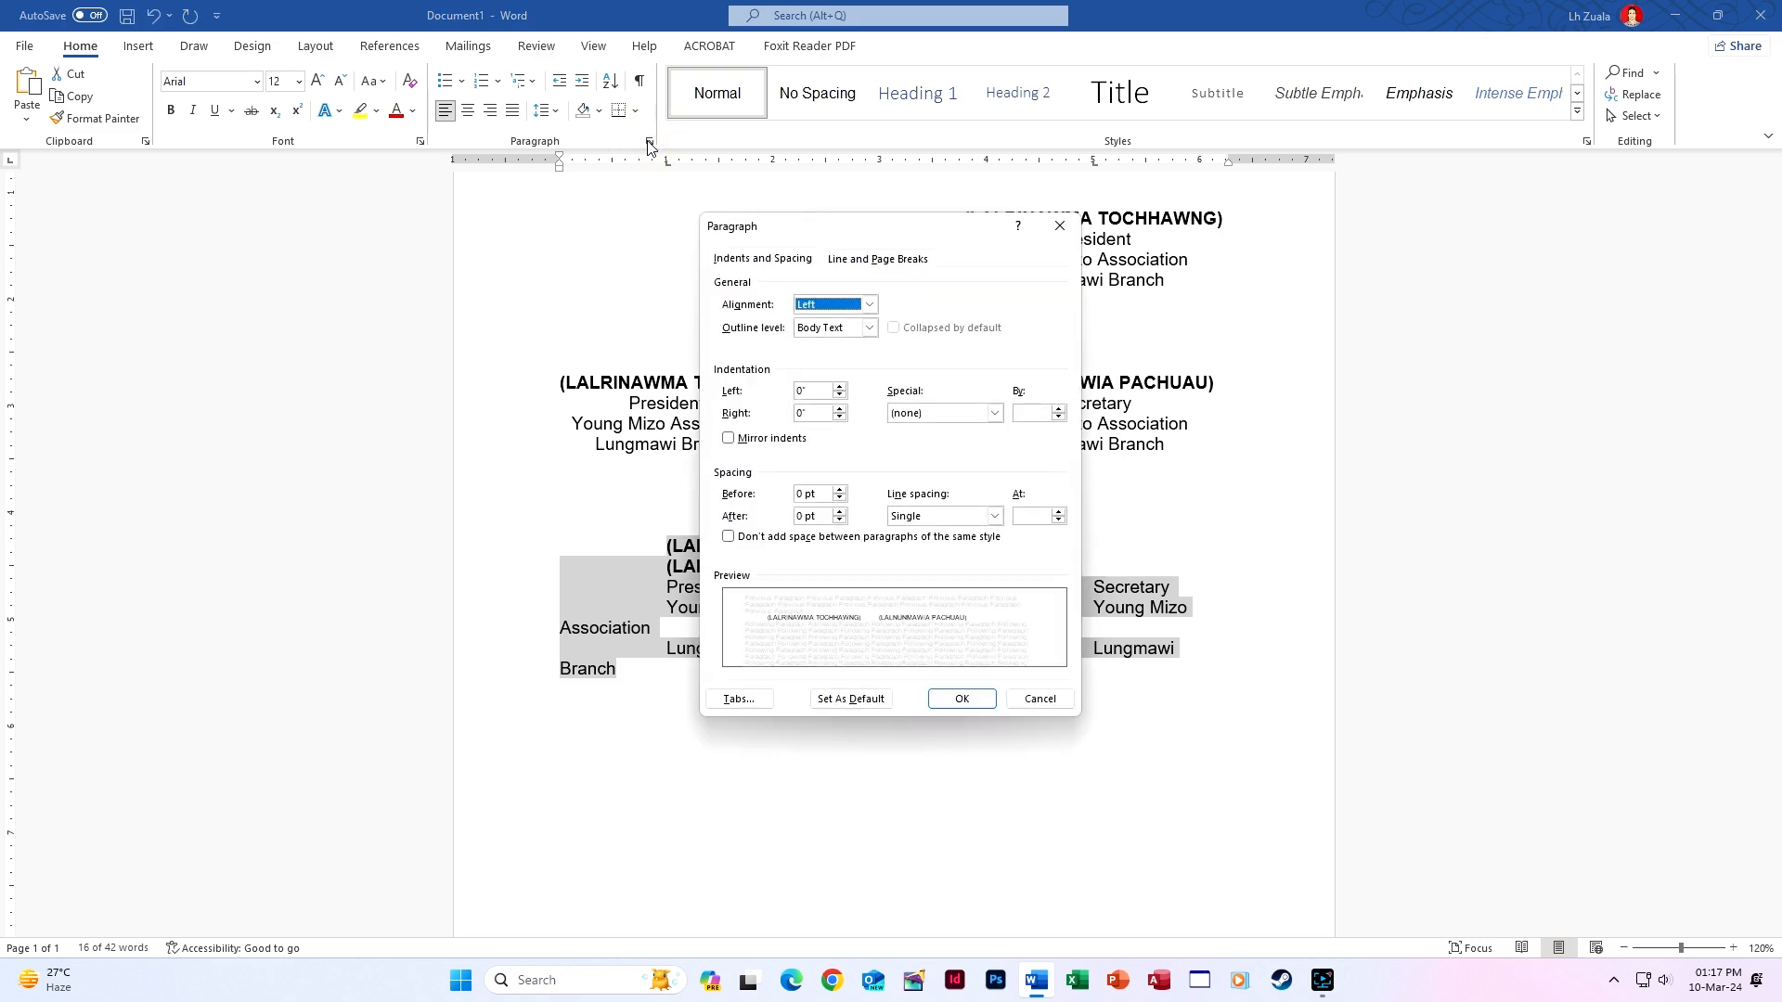
{"action": "left_click", "coordinate": [753, 702]}
{"action": "left_click", "coordinate": [1073, 398]}
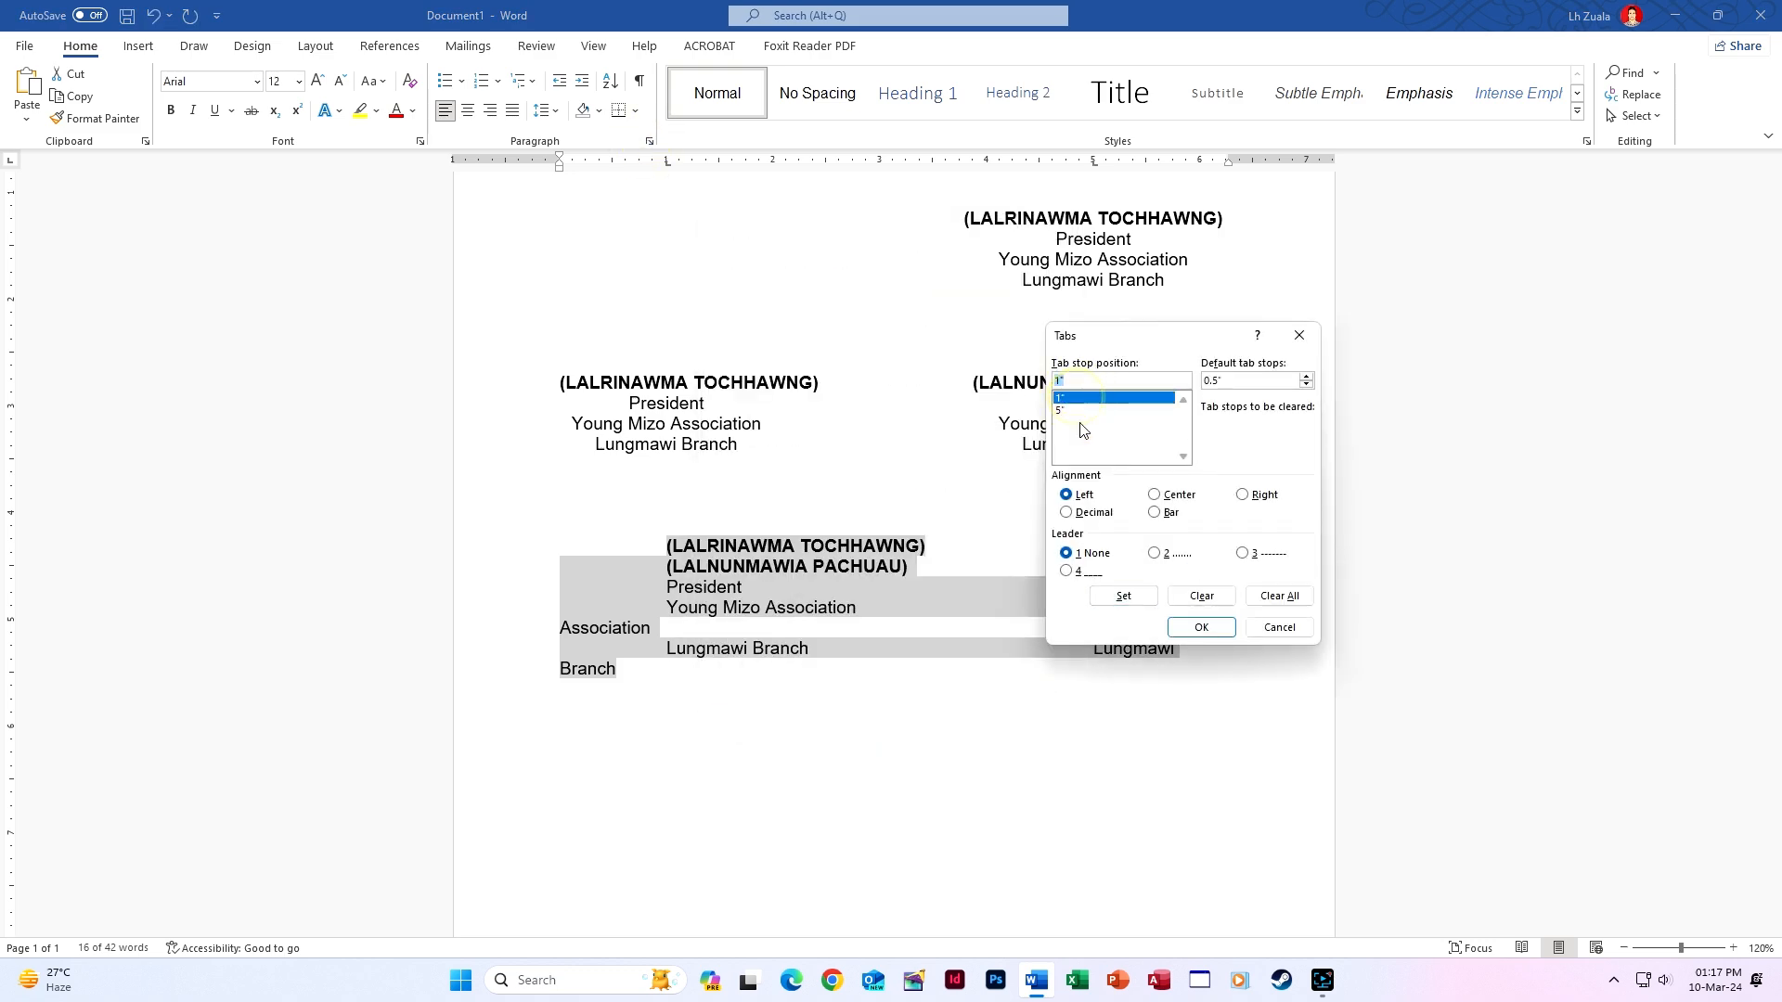
{"action": "left_click", "coordinate": [1157, 497]}
{"action": "left_click", "coordinate": [1123, 594]}
{"action": "left_click", "coordinate": [1074, 411]}
{"action": "left_click", "coordinate": [1156, 495]}
{"action": "left_click", "coordinate": [1125, 594]}
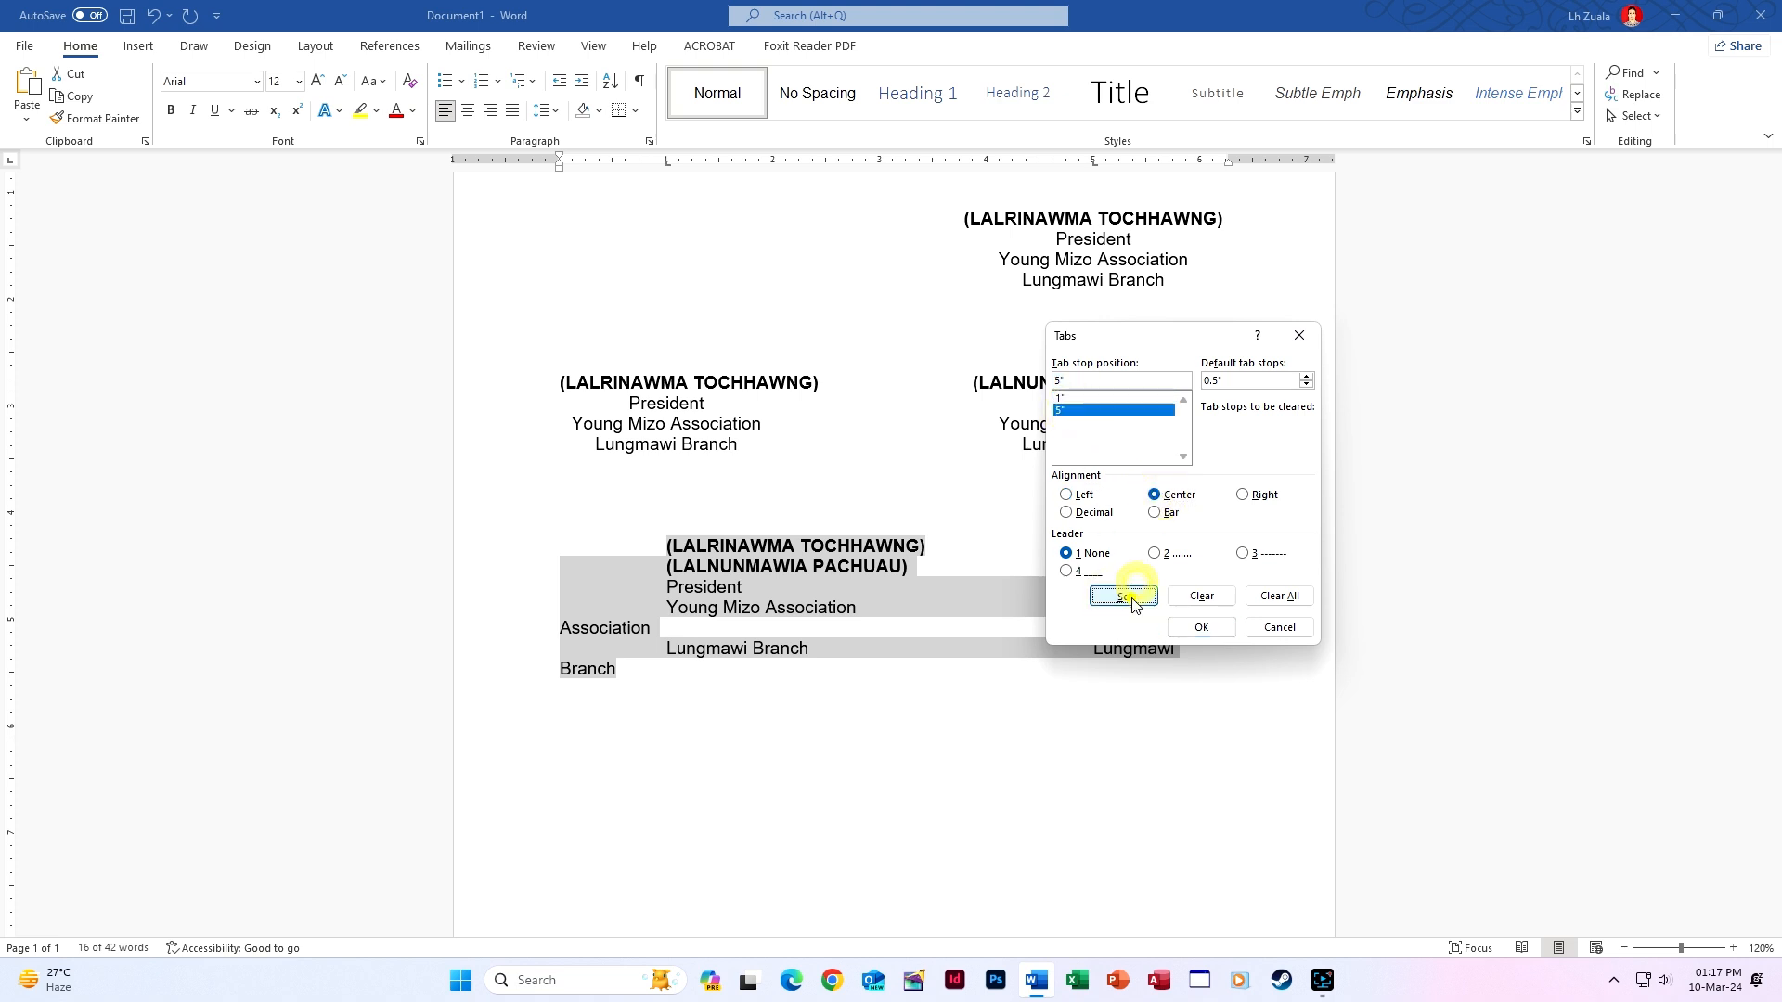
{"action": "left_click", "coordinate": [1070, 399]}
{"action": "left_click", "coordinate": [1063, 410]}
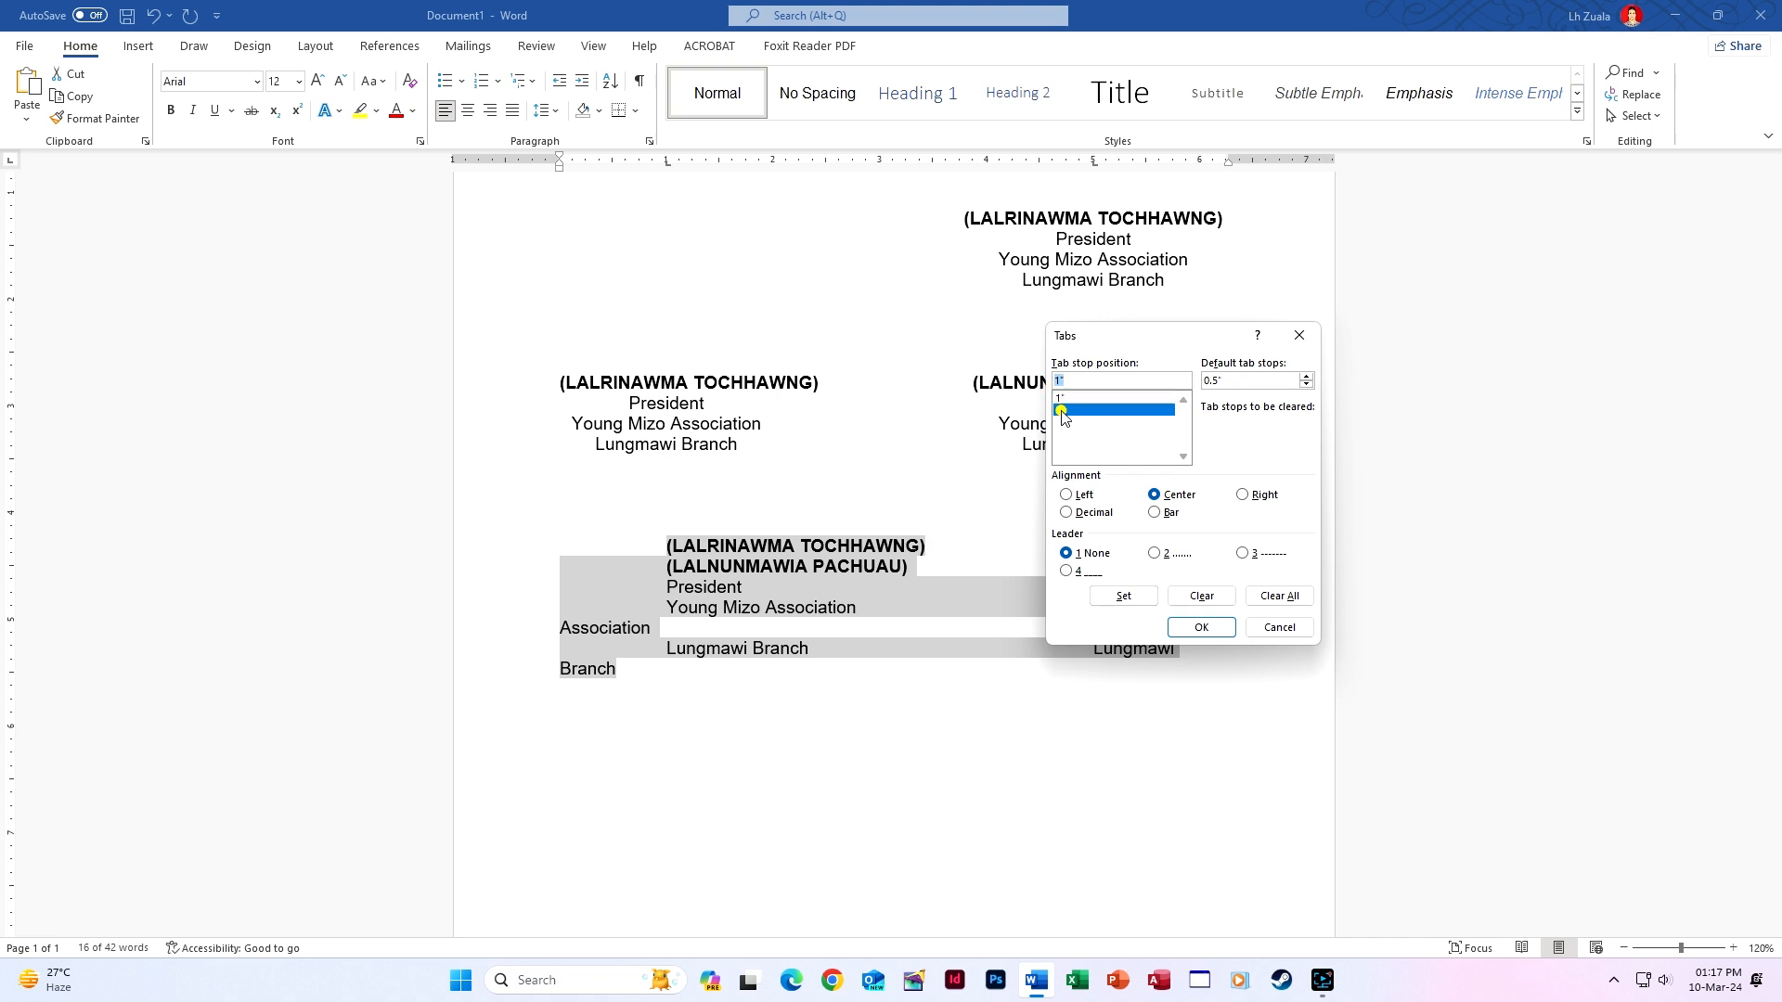
{"action": "left_click", "coordinate": [1198, 627]}
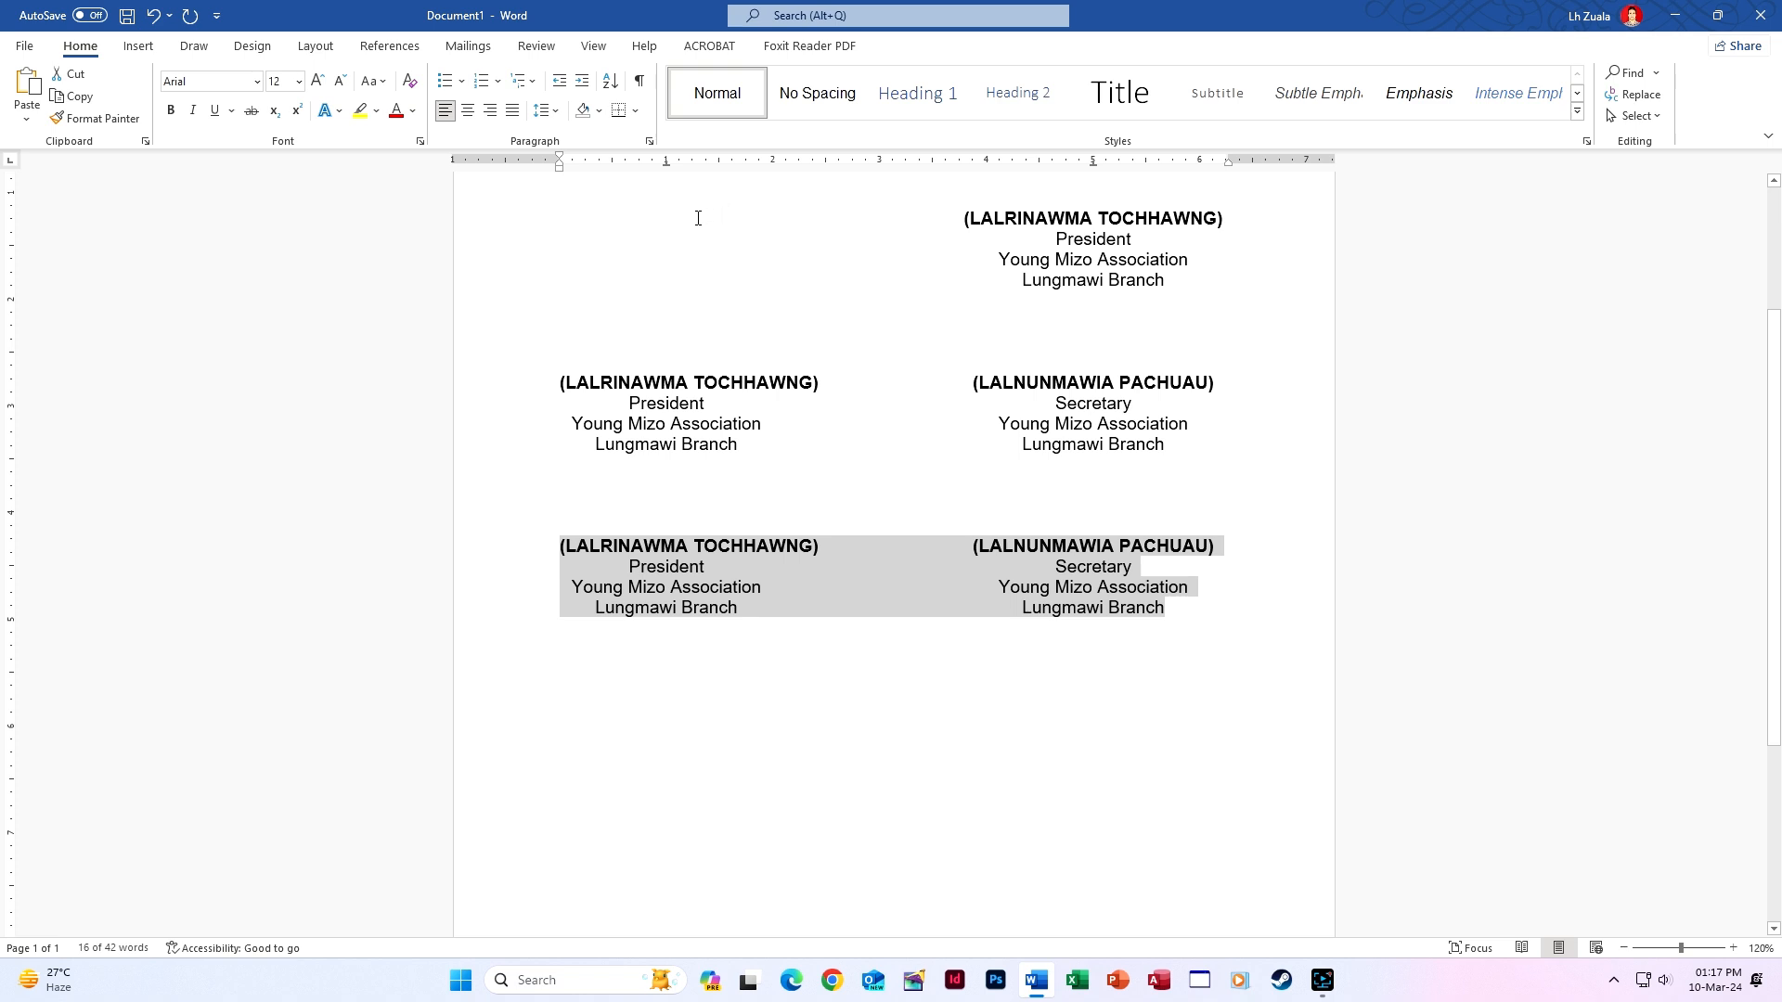
Drag the two center tab markers on the ruler to fine-tune the column positions.
{"action": "left_click_drag", "start_coordinate": [666, 164], "coordinate": [721, 168]}
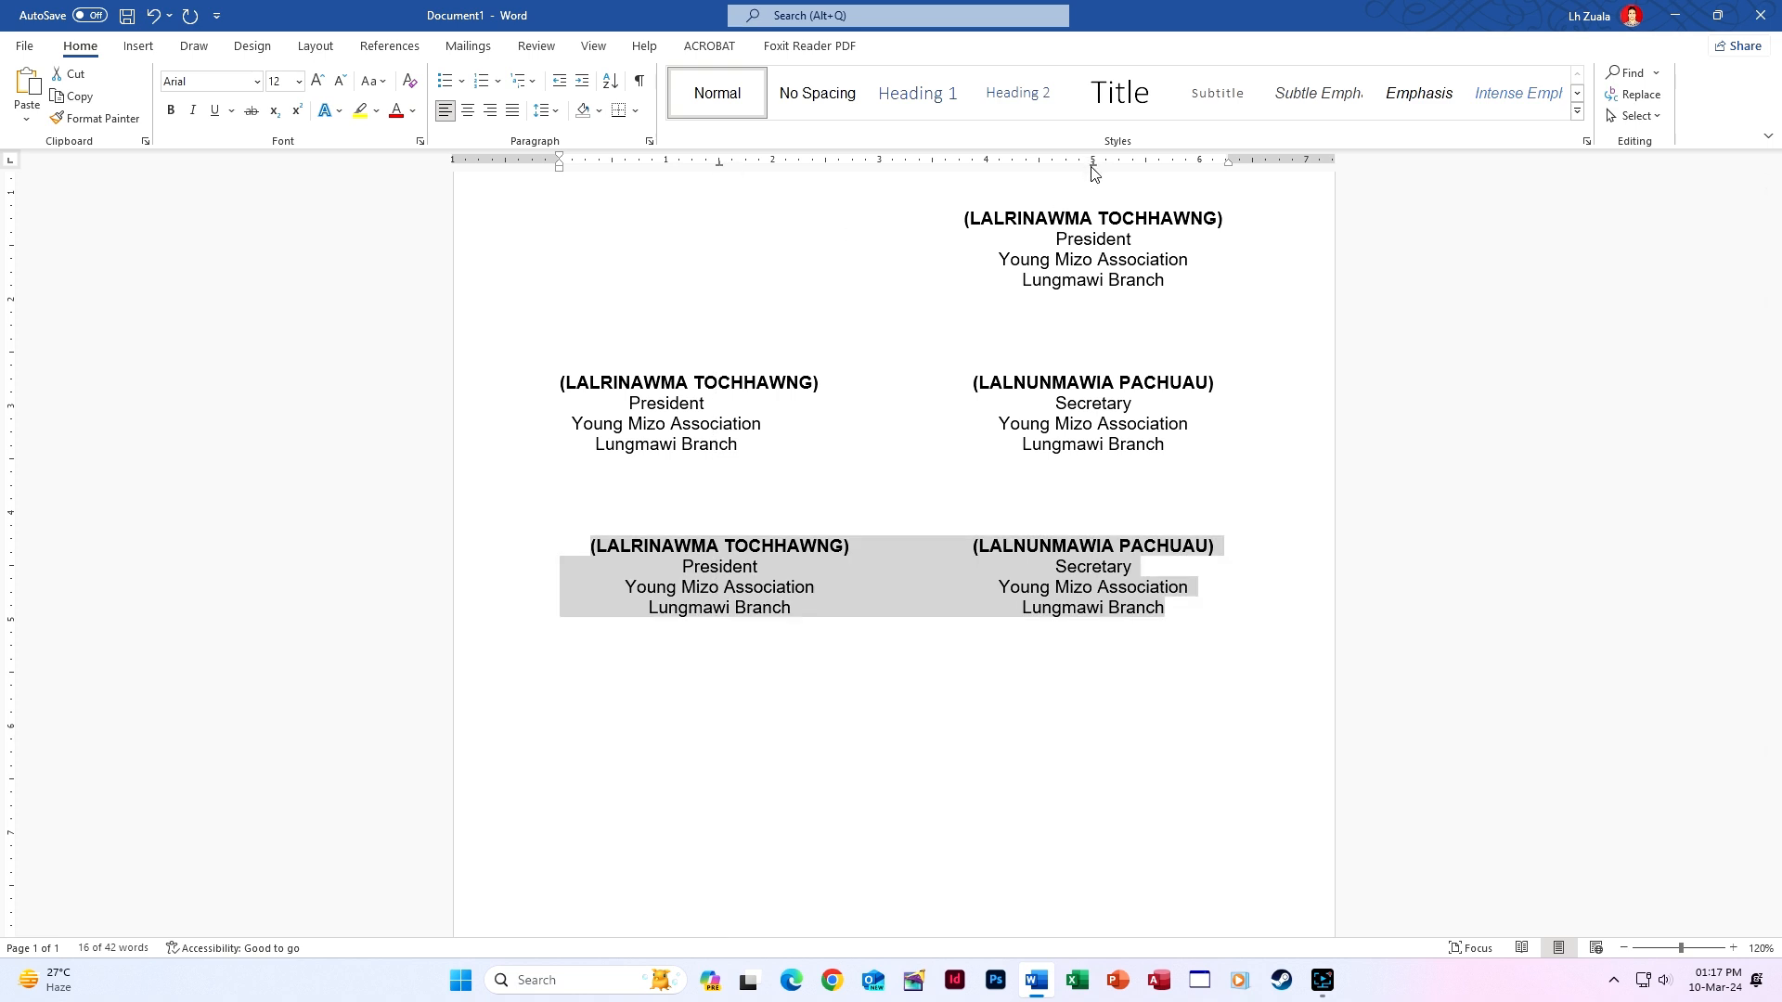
{"action": "mouse_move", "coordinate": [1094, 164]}
{"action": "left_mouse_down"}
{"action": "mouse_move", "coordinate": [1125, 171]}
{"action": "mouse_move", "coordinate": [1074, 174]}
{"action": "left_mouse_up"}
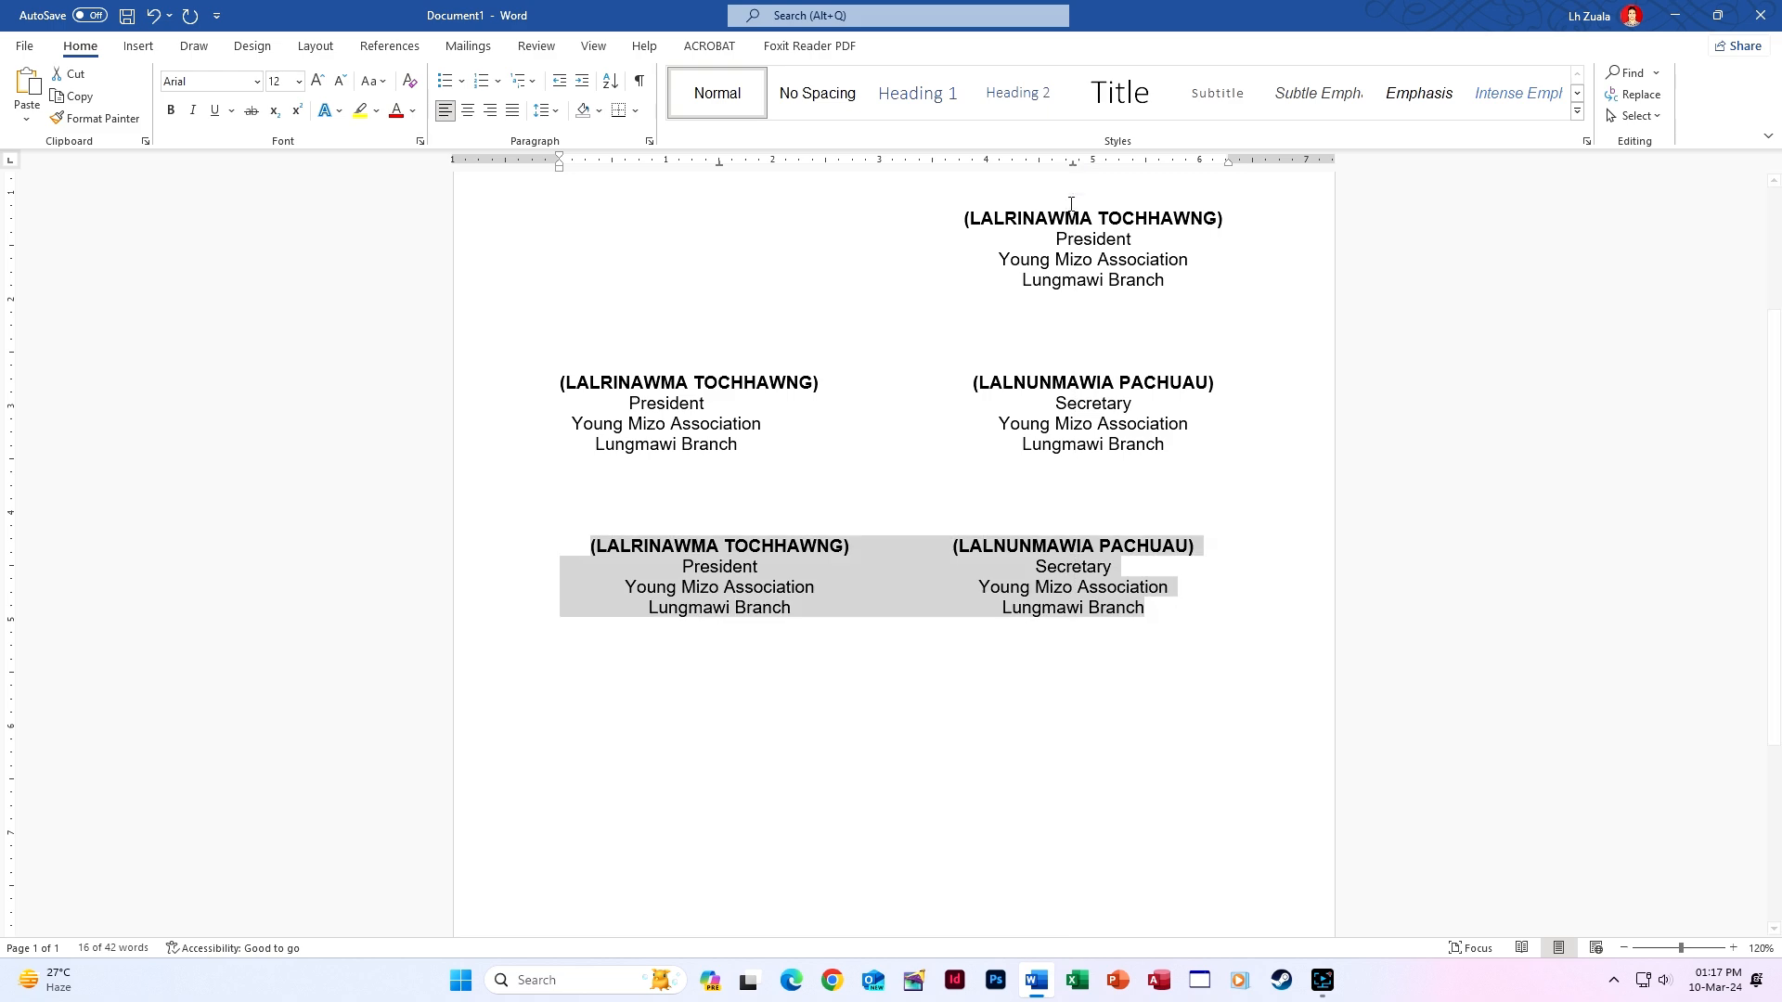
{"action": "left_click", "coordinate": [1171, 609]}
{"action": "scroll", "coordinate": [1188, 611], "scroll_direction": "up", "scroll_amount": 3}
Select the top four-line President signature block.
{"action": "scroll", "coordinate": [1188, 611], "scroll_direction": "up", "scroll_amount": 1}
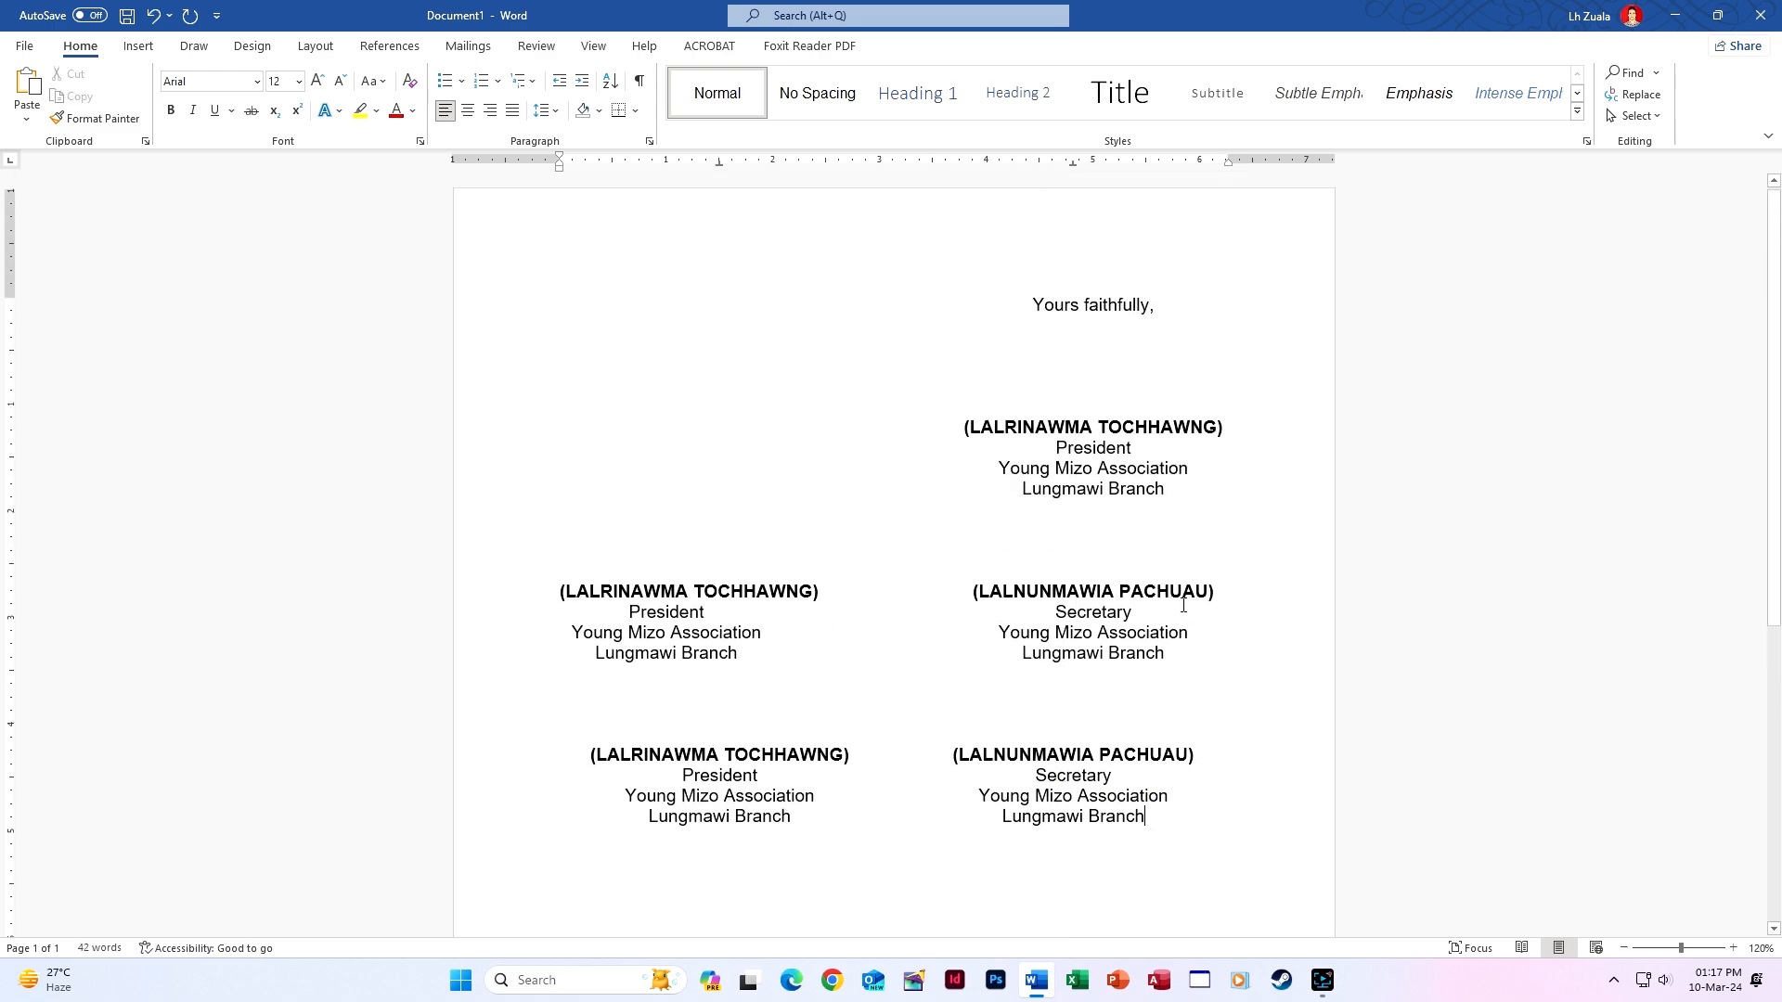
{"action": "scroll", "coordinate": [1178, 609], "scroll_direction": "down", "scroll_amount": 4}
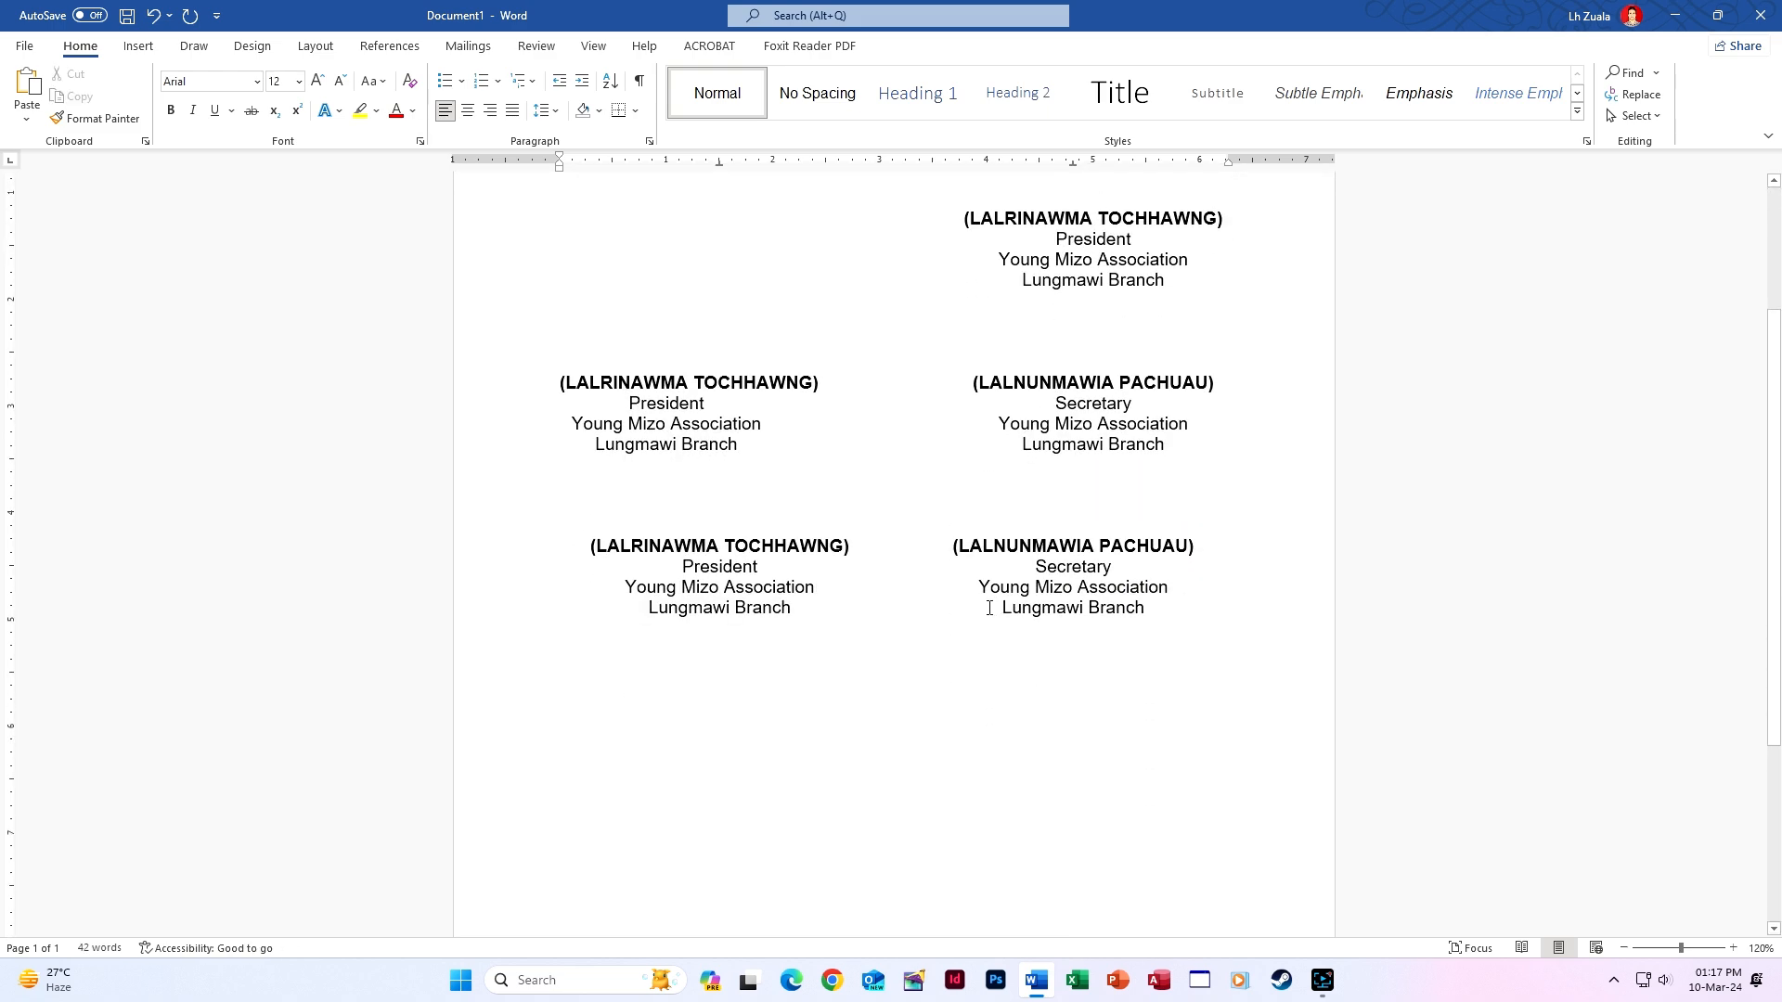
{"action": "scroll", "coordinate": [991, 608], "scroll_direction": "up", "scroll_amount": 3}
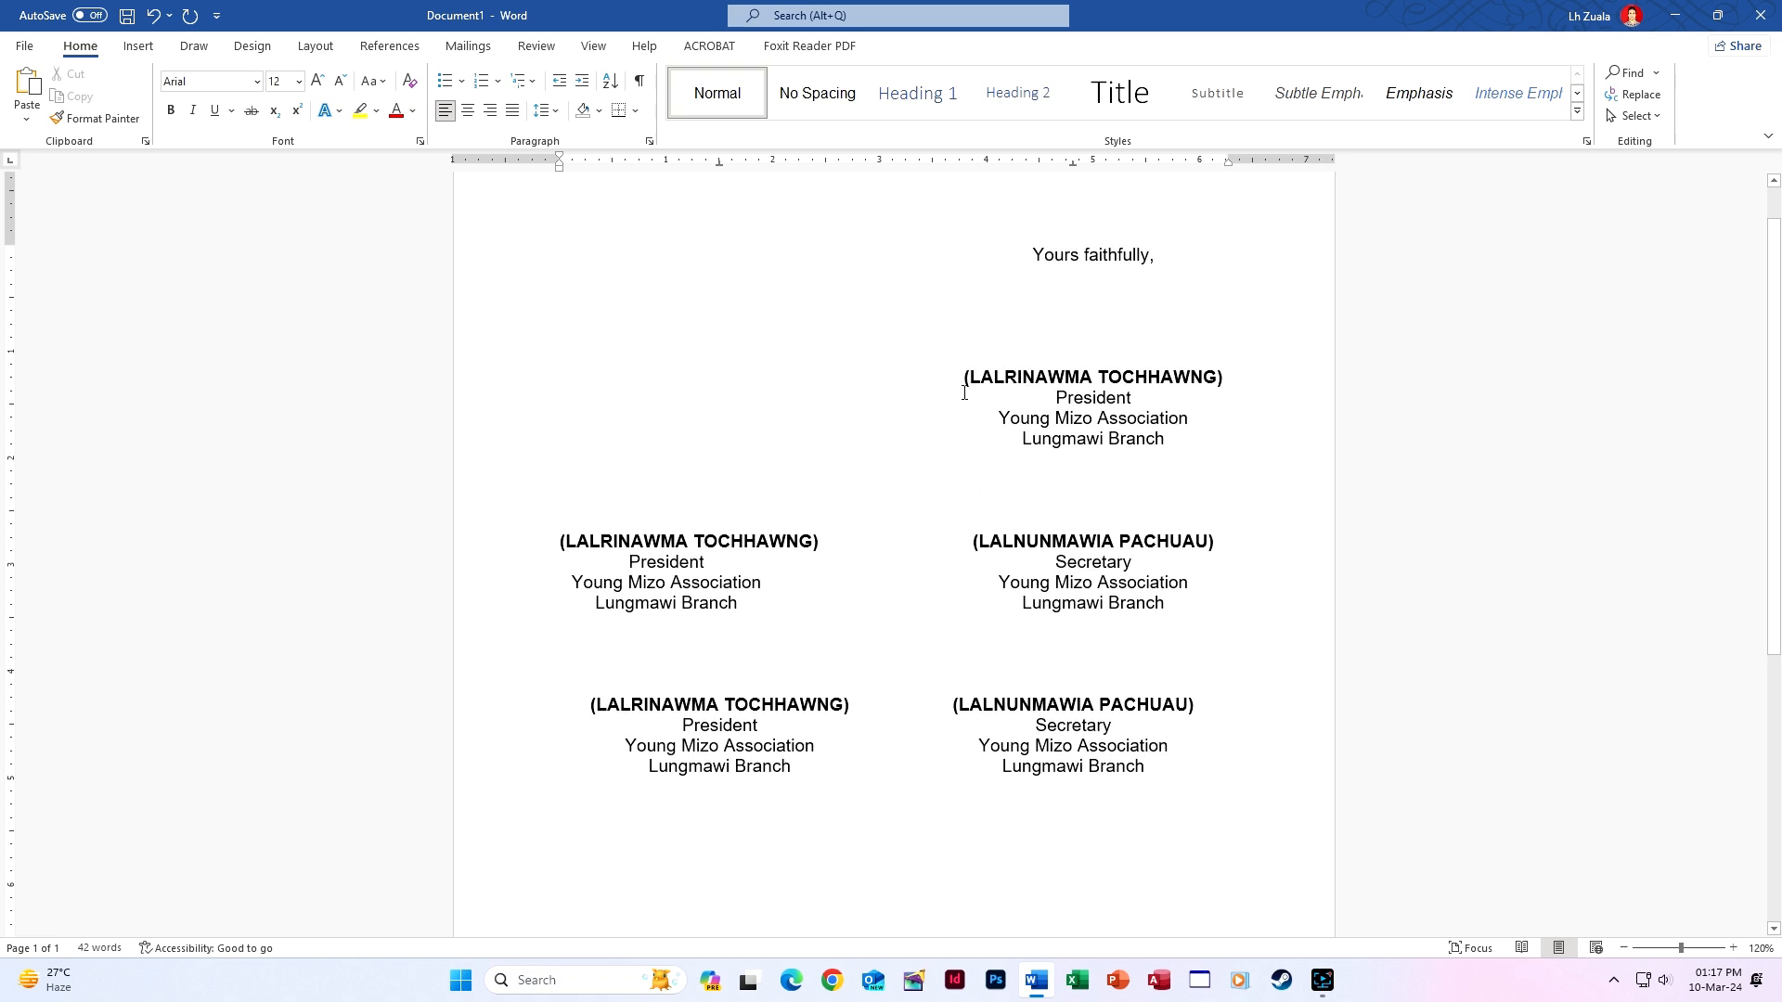
{"action": "mouse_move", "coordinate": [964, 377]}
{"action": "left_mouse_down"}
{"action": "mouse_move", "coordinate": [1181, 462]}
{"action": "mouse_move", "coordinate": [1169, 442]}
{"action": "left_mouse_up"}
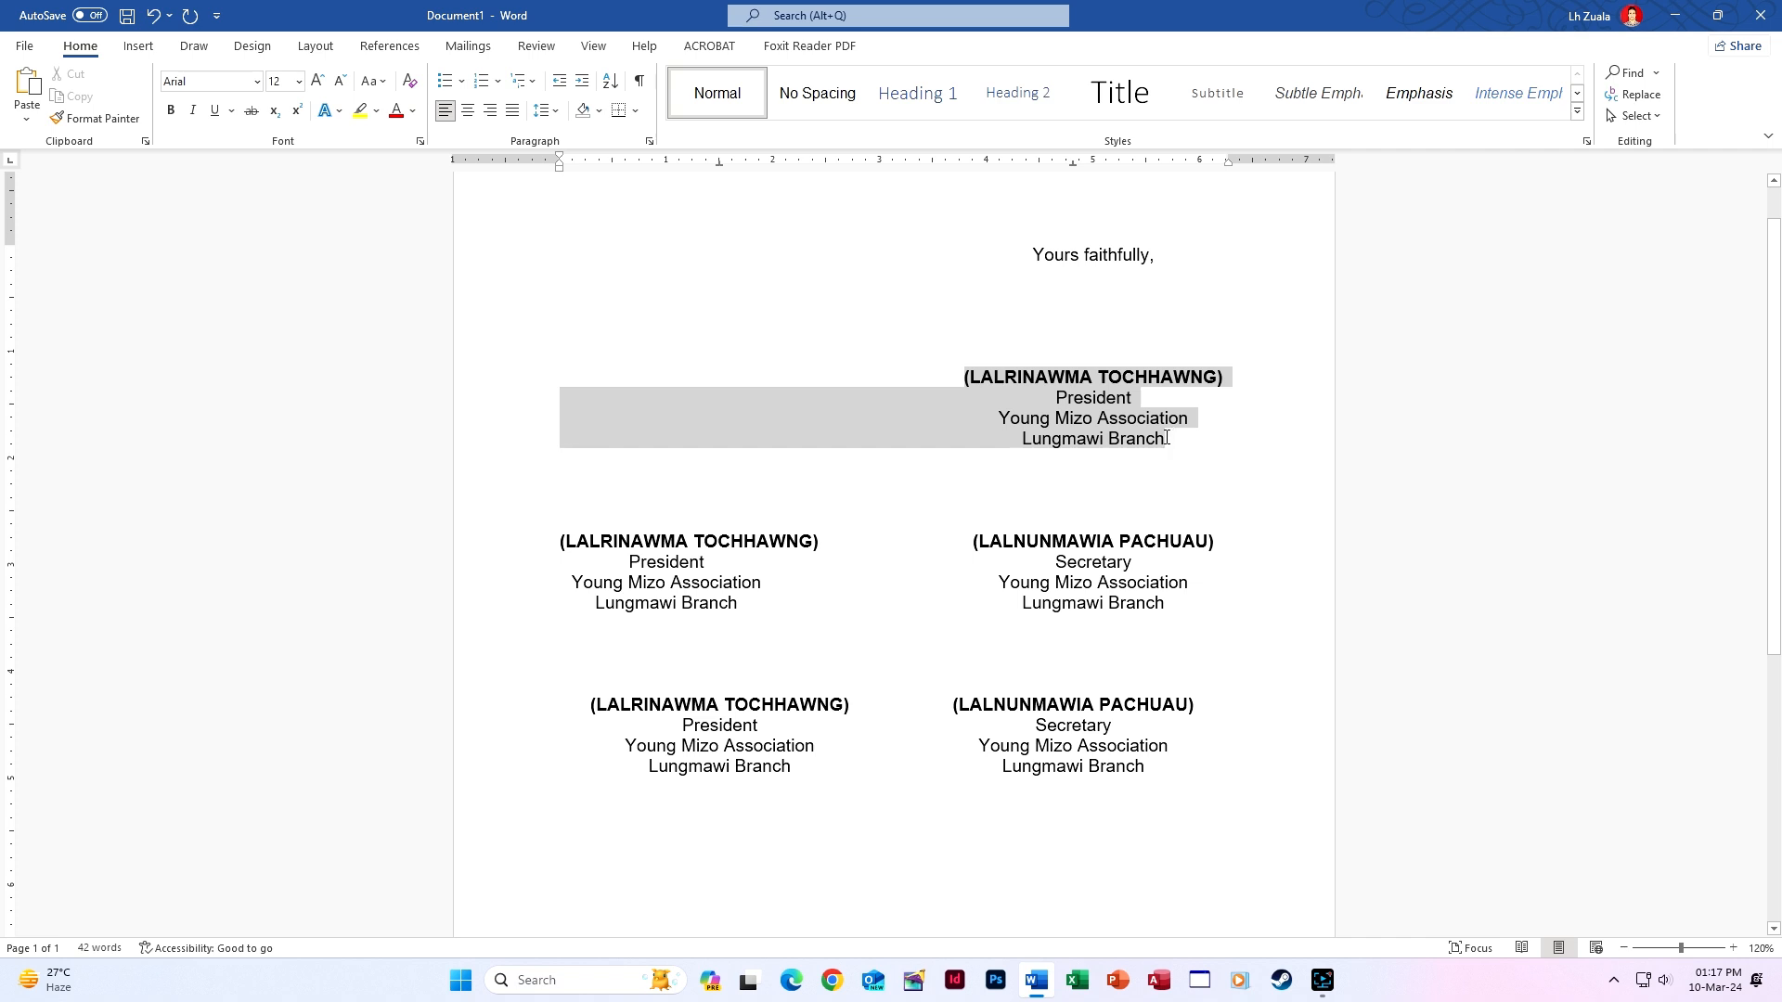
{"action": "left_click_drag", "start_coordinate": [1166, 438], "coordinate": [1167, 439]}
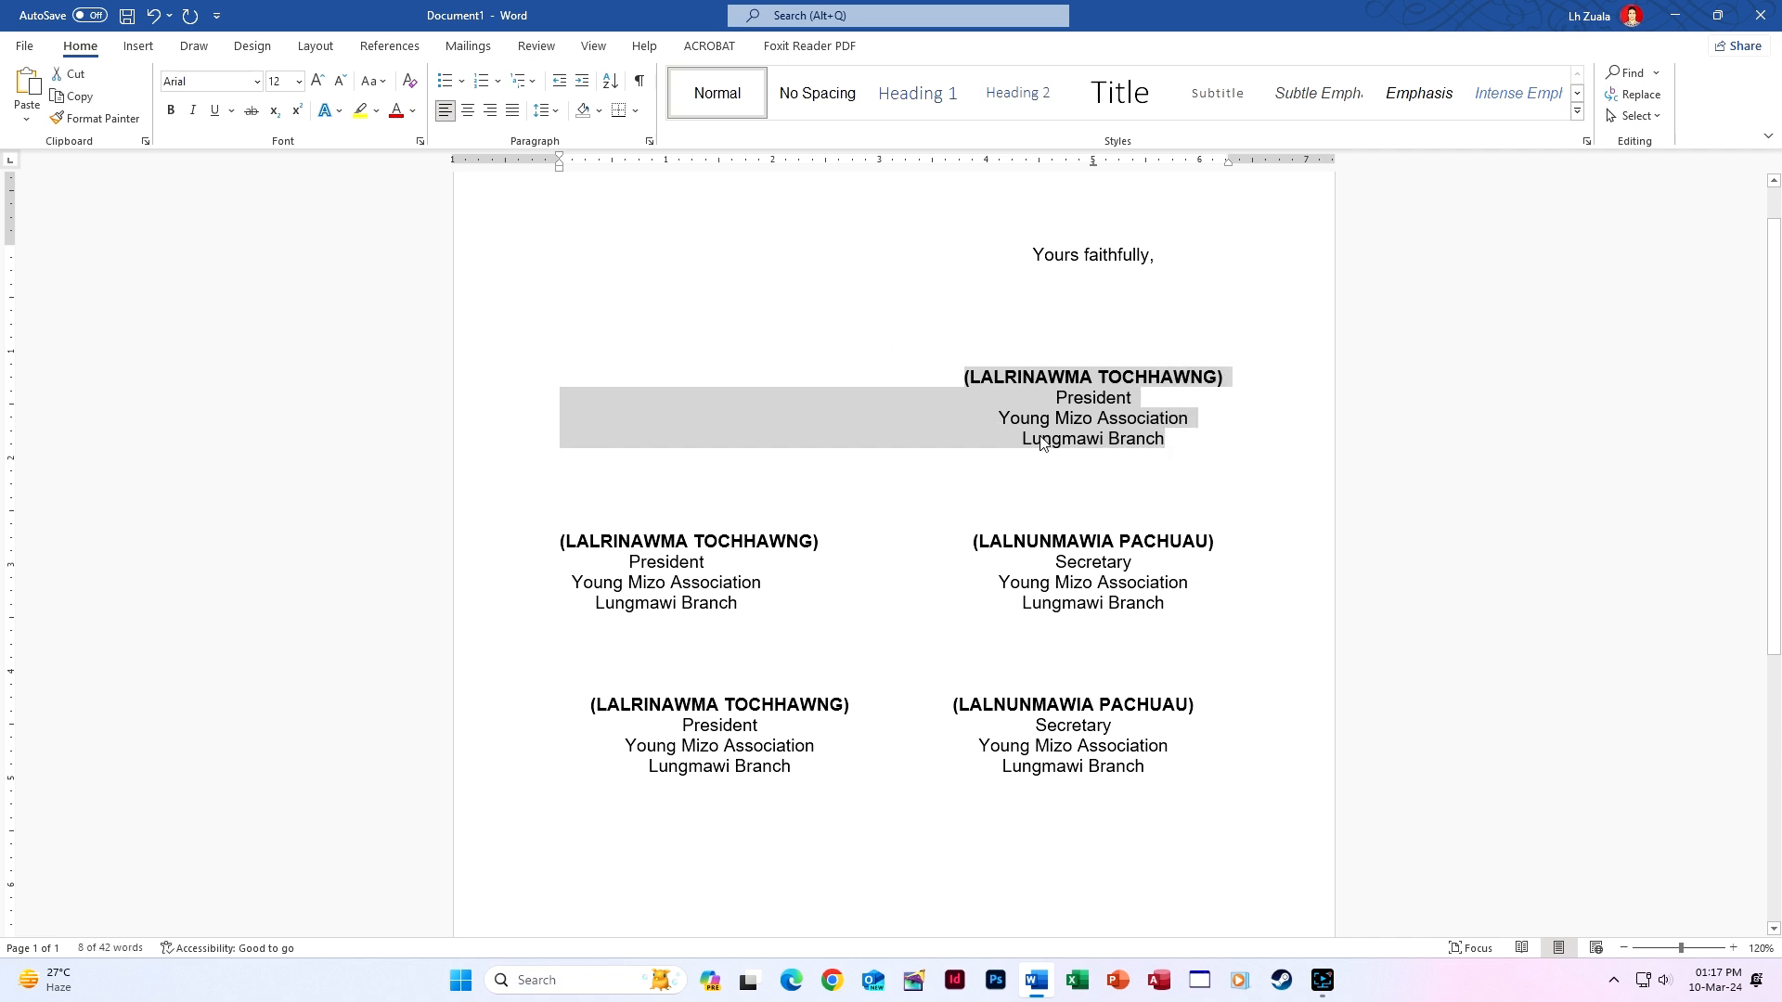
Add the selection as formatted AutoCorrect entry 'Rina1' in Proofing options.
{"action": "left_click", "coordinate": [26, 46]}
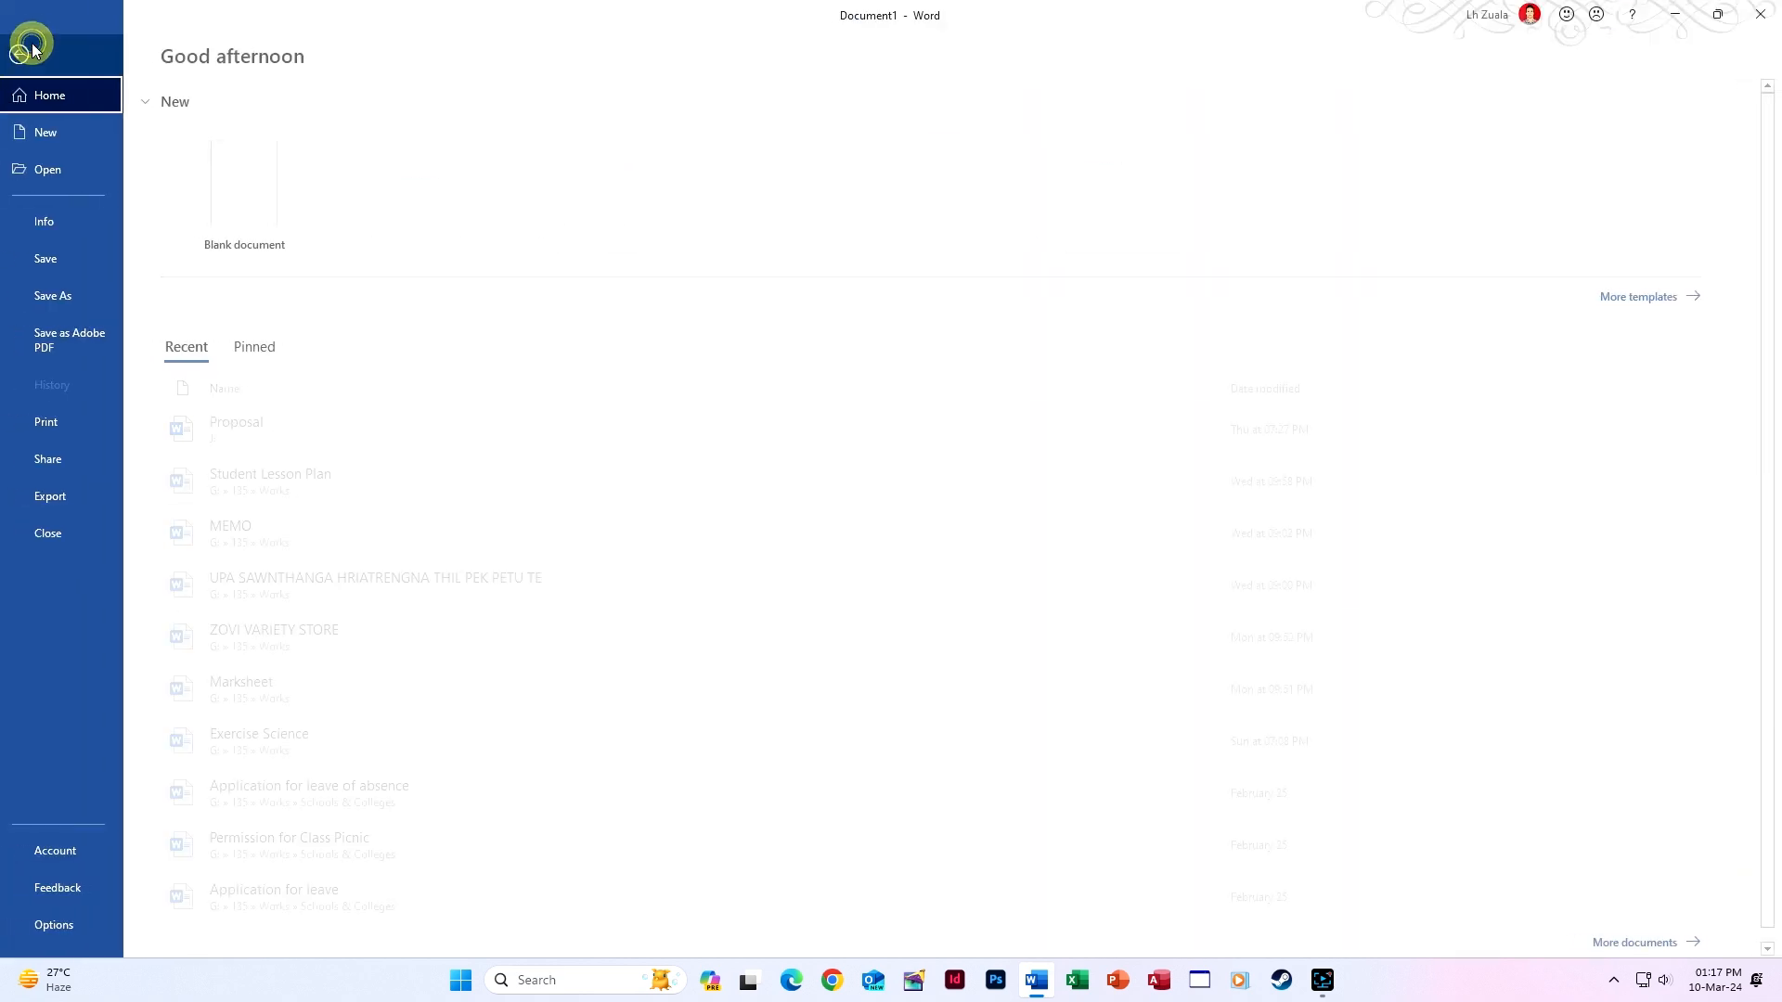
{"action": "left_click", "coordinate": [61, 925]}
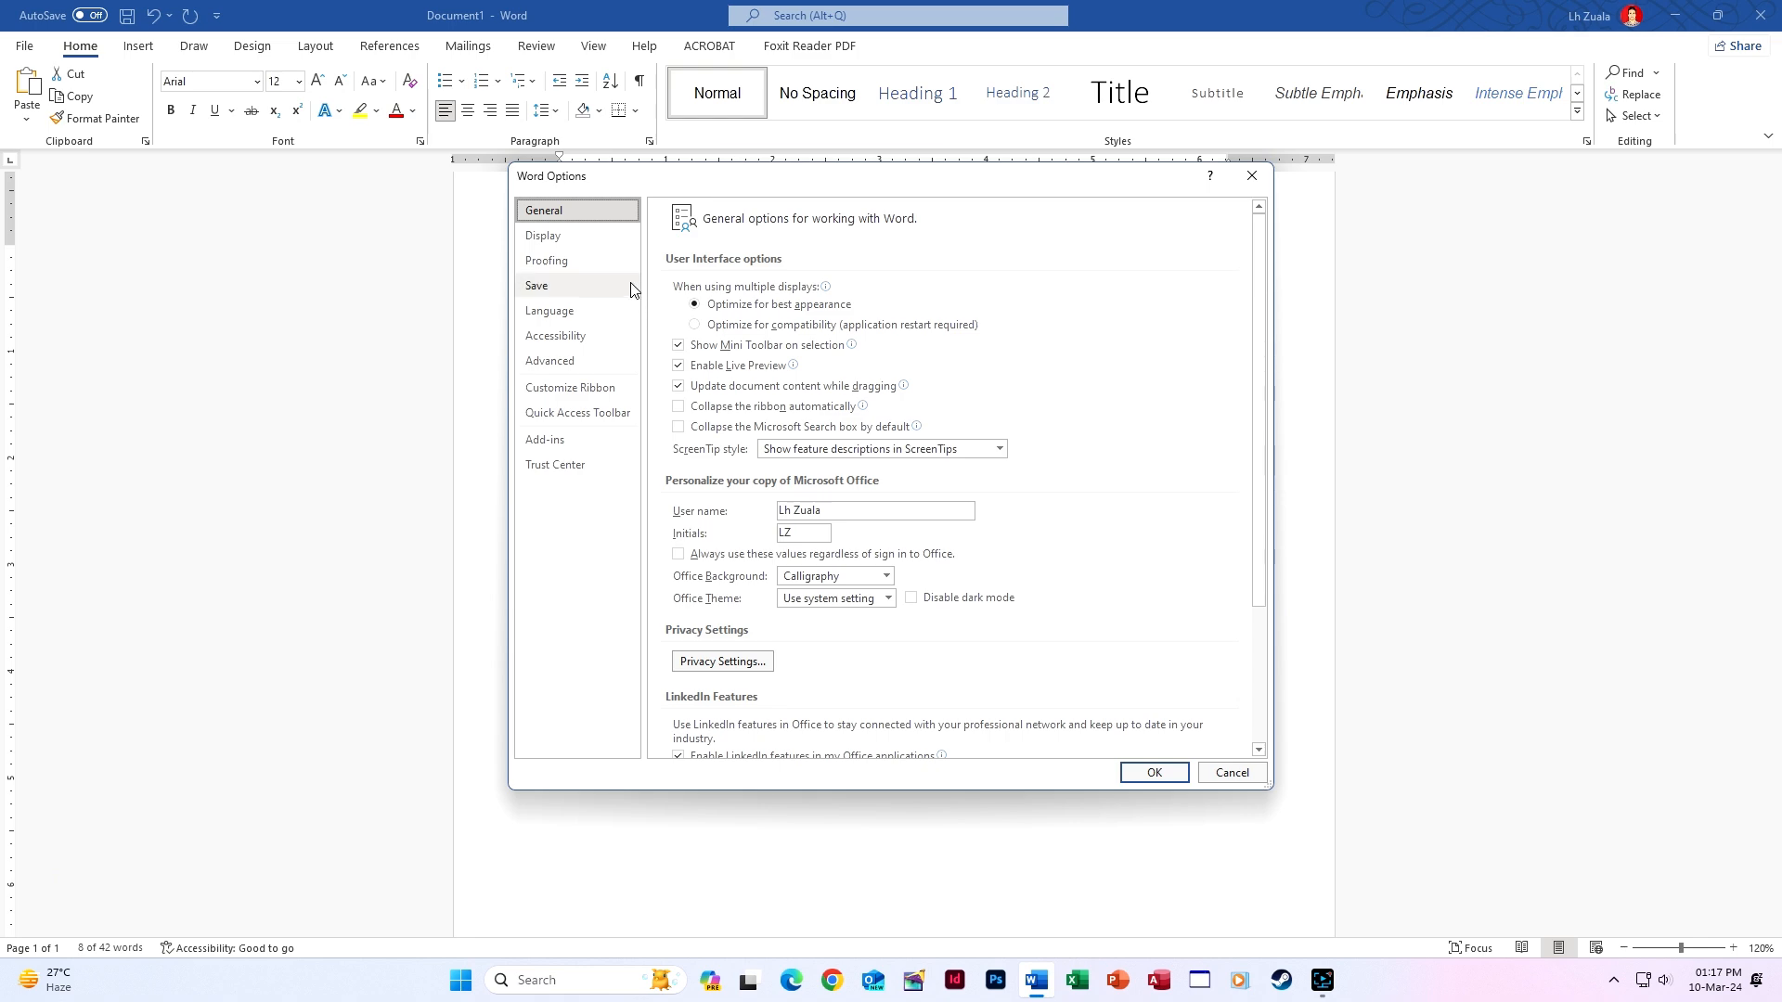
{"action": "left_click", "coordinate": [587, 265]}
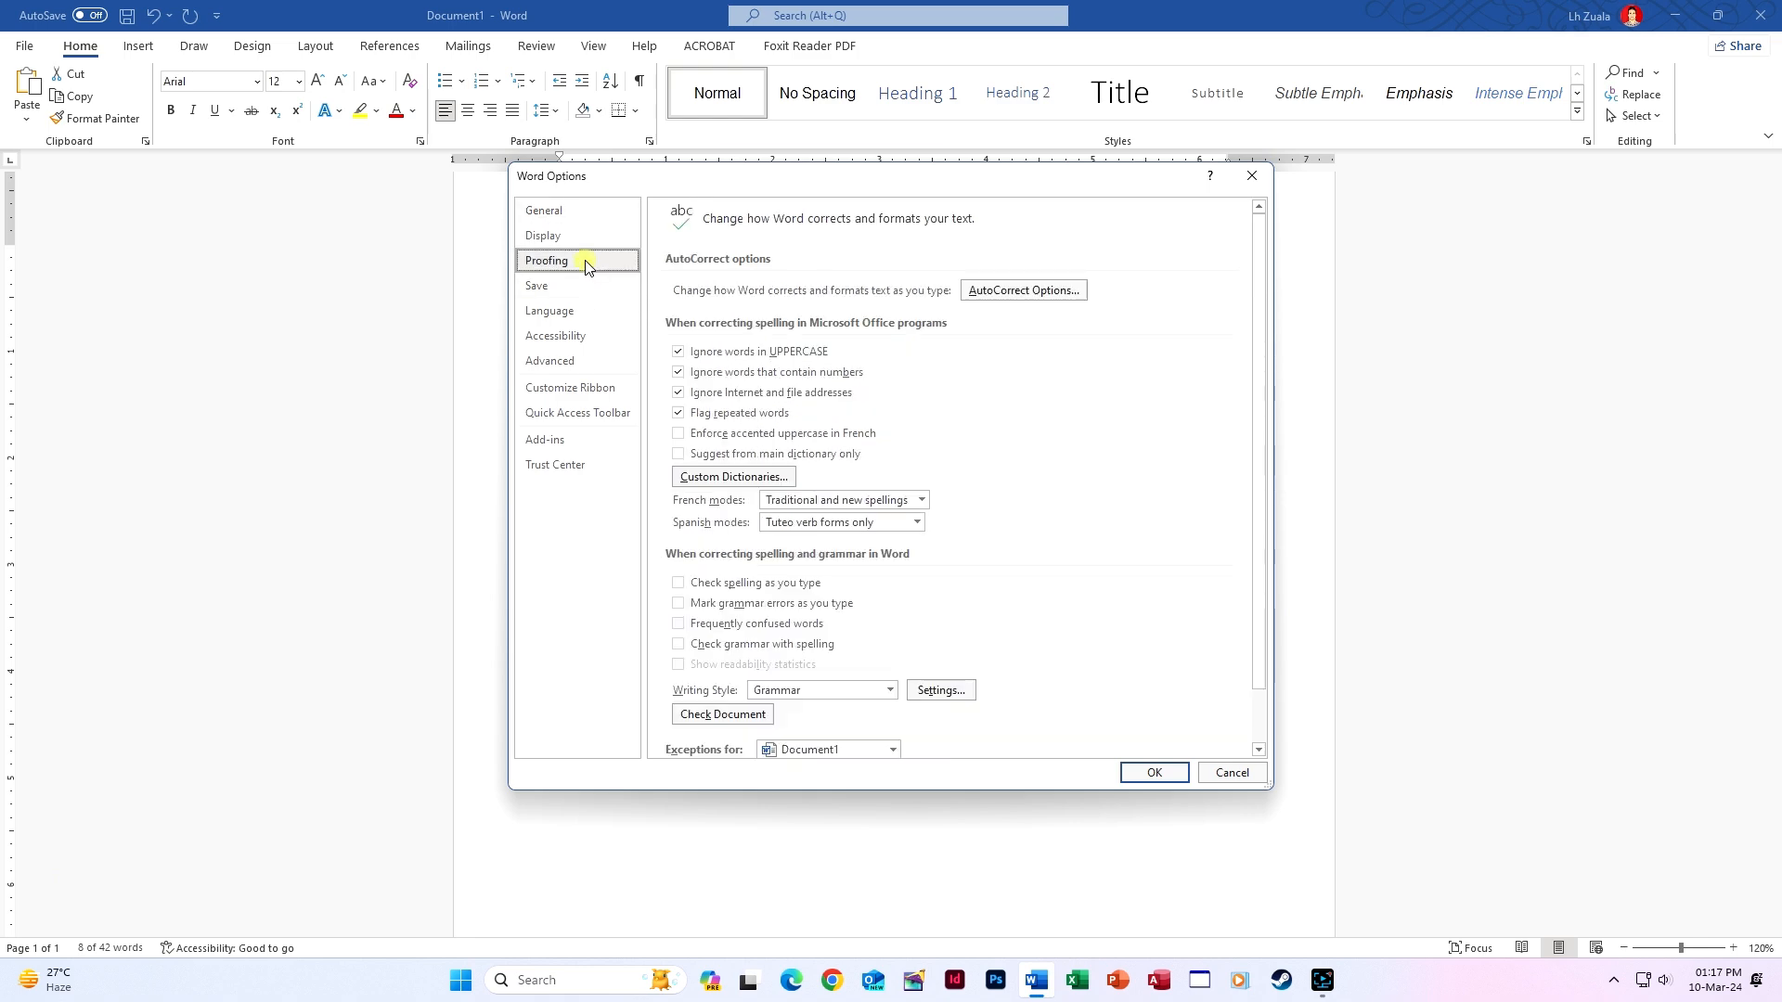
{"action": "left_click", "coordinate": [988, 289]}
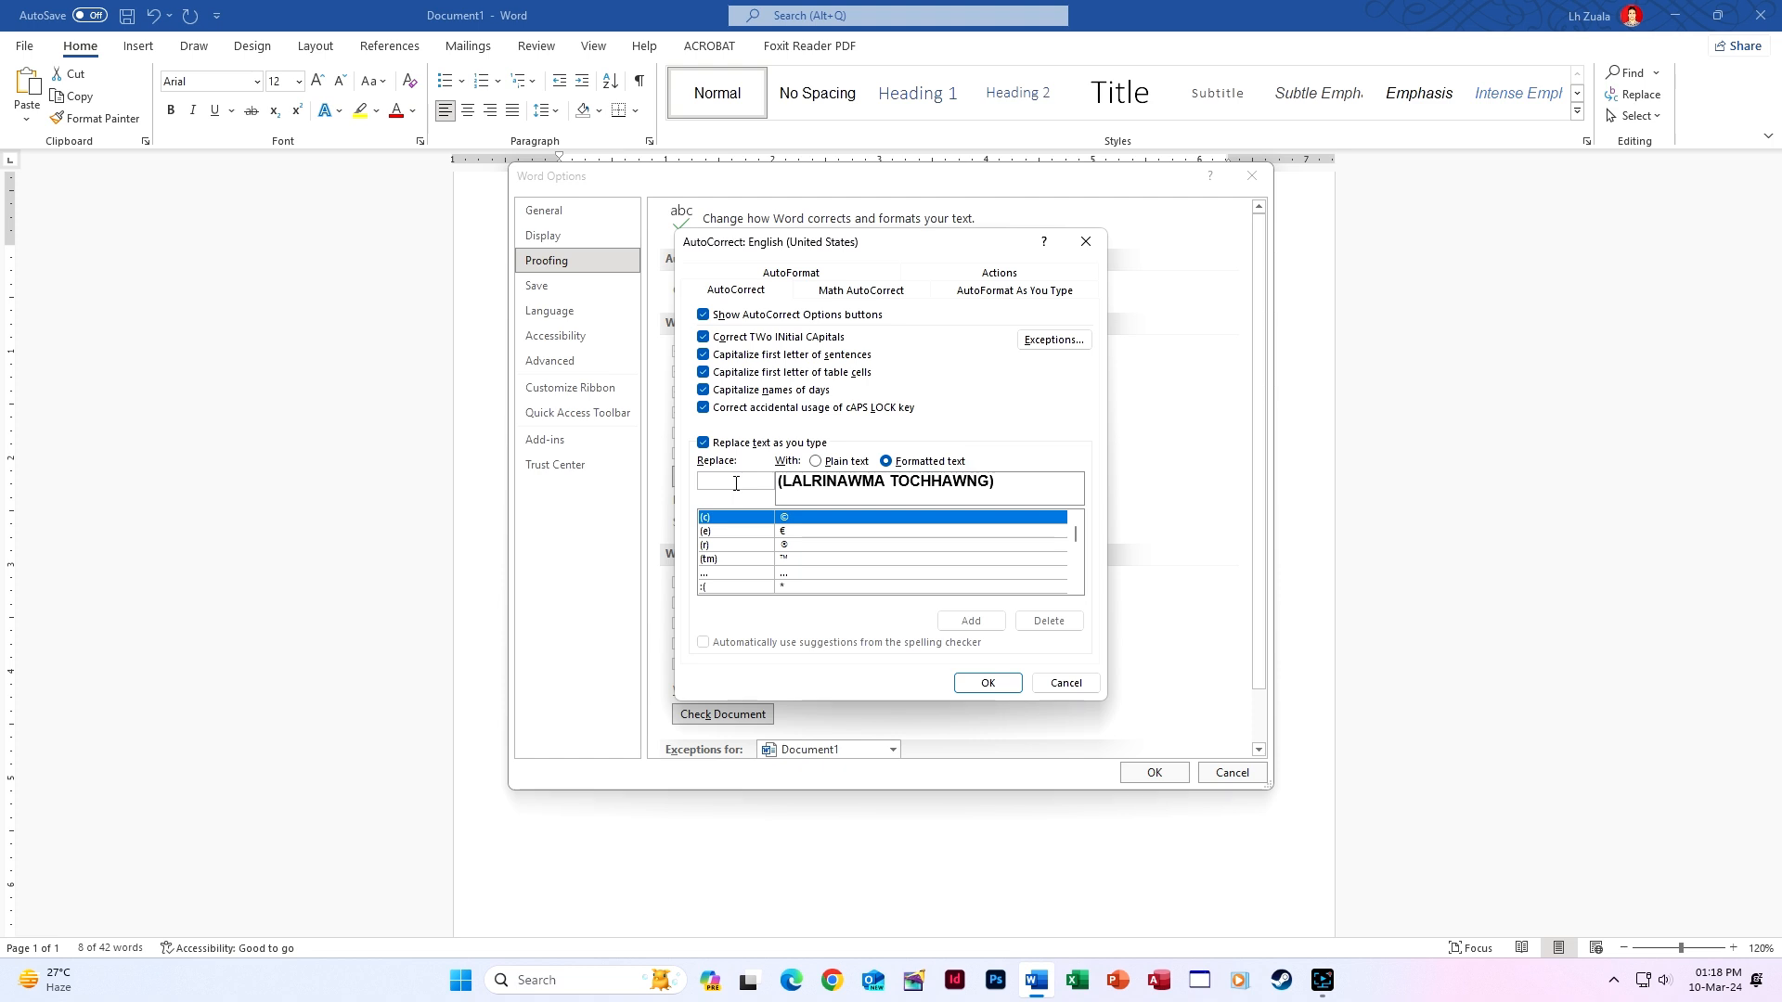
{"action": "type", "text": "Rina1"}
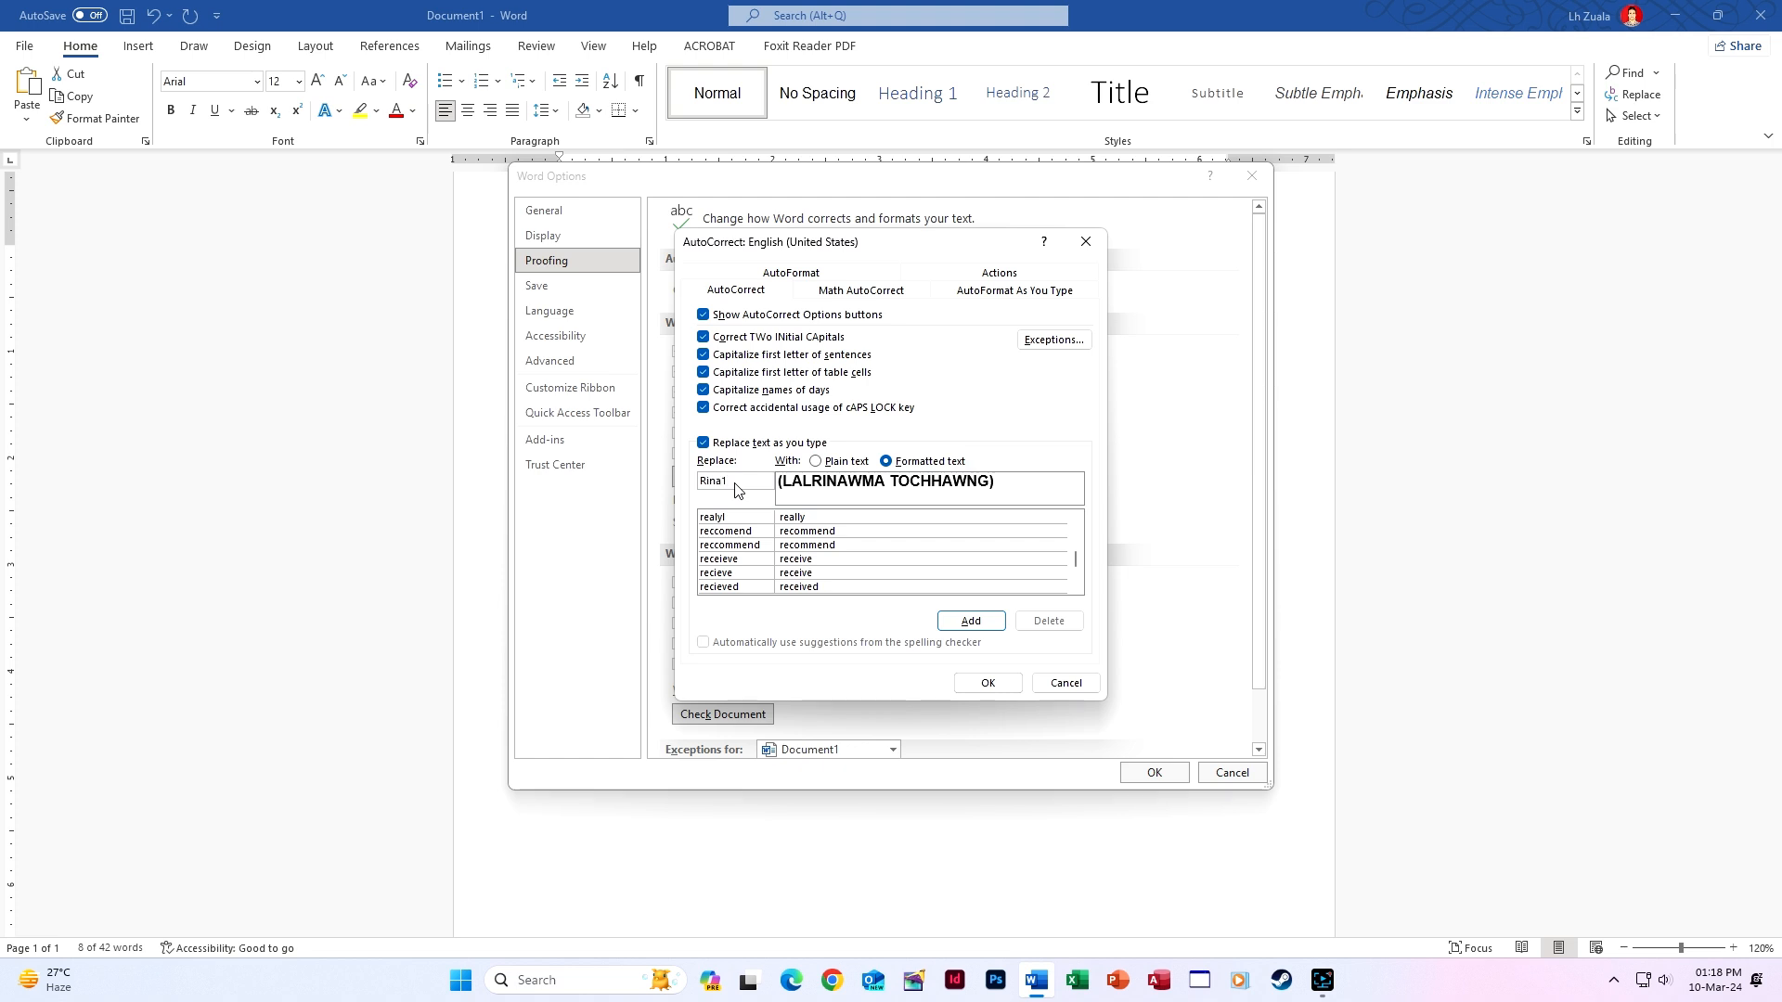
{"action": "left_click", "coordinate": [971, 621]}
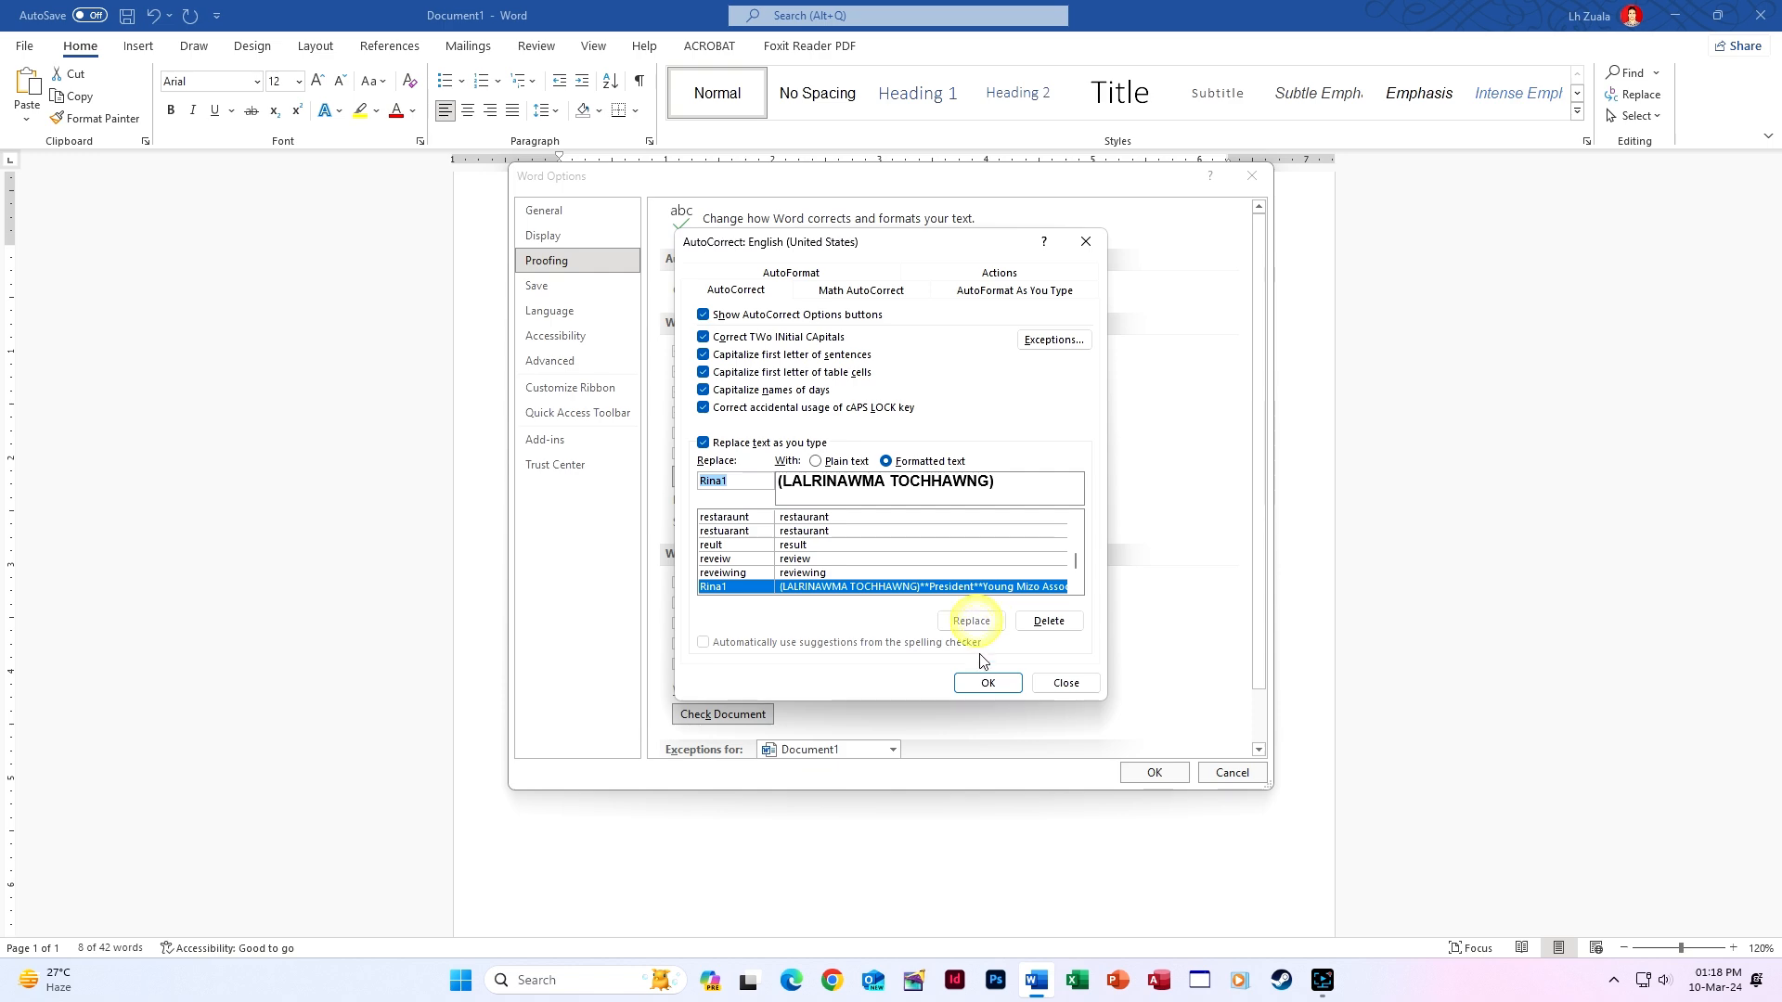
{"action": "left_click", "coordinate": [986, 683]}
{"action": "left_click", "coordinate": [1153, 772]}
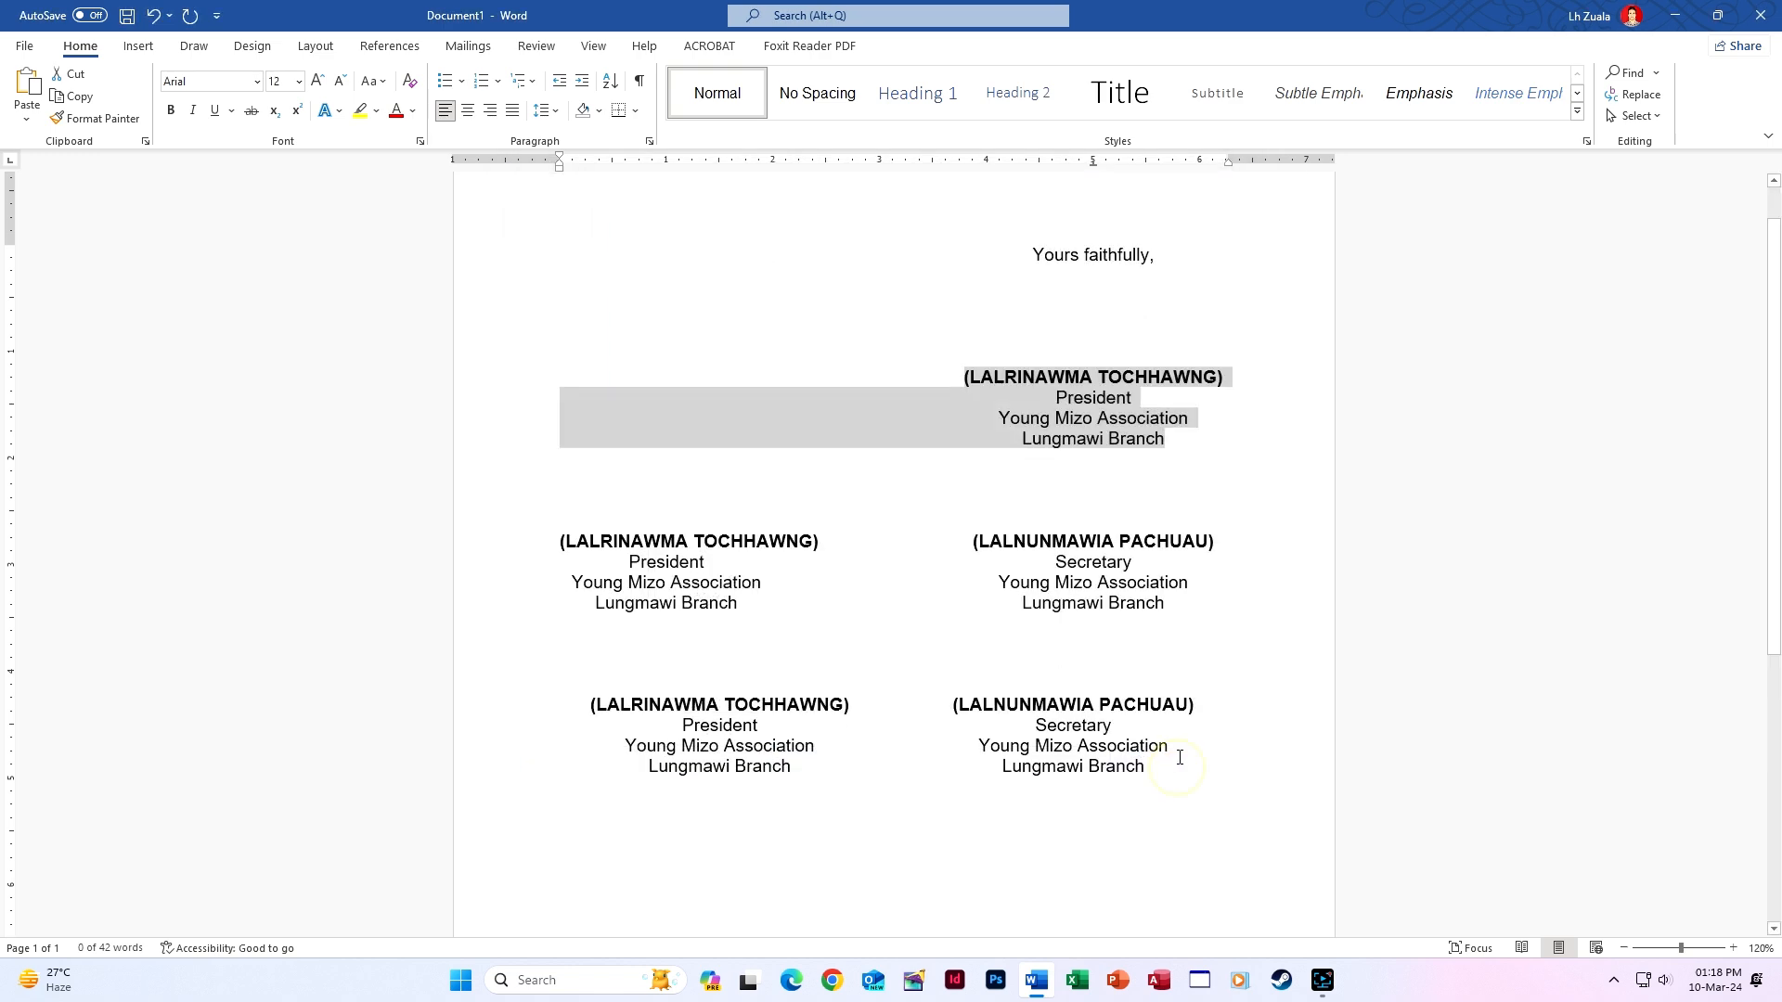
{"action": "left_click", "coordinate": [1168, 765]}
{"action": "scroll", "coordinate": [1167, 765], "scroll_direction": "down", "scroll_amount": 3}
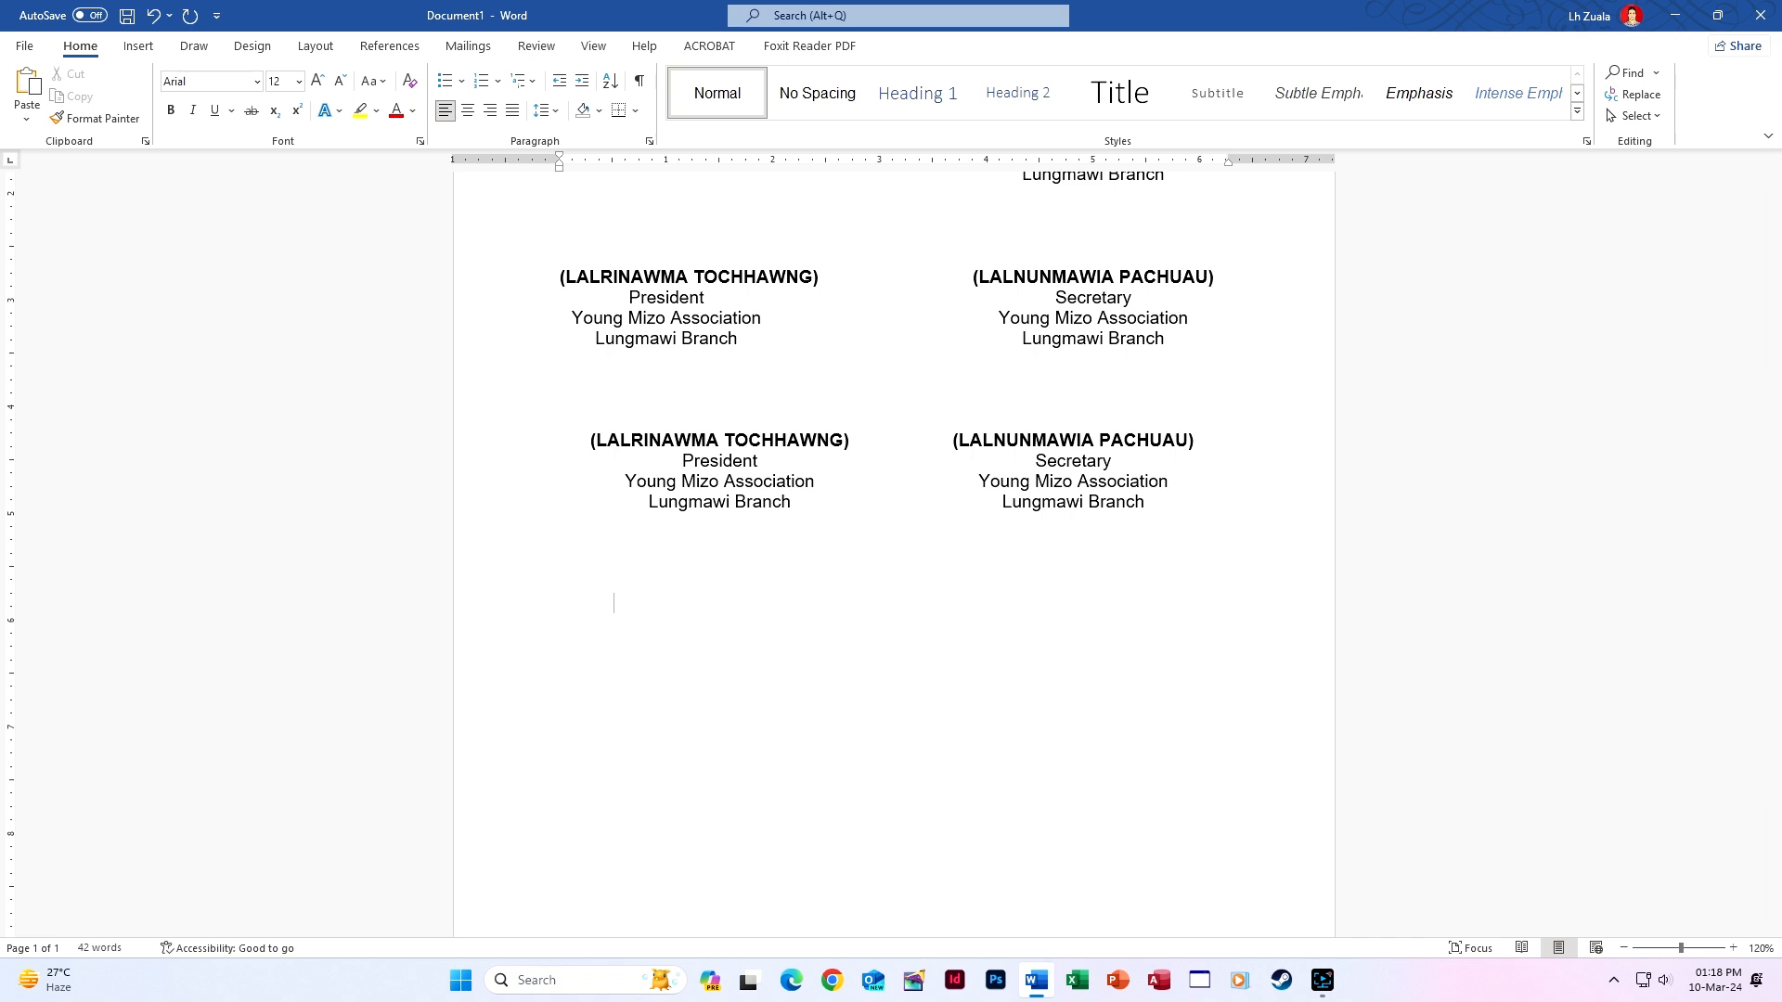
Type 'Yours faithfully' and expand Rina1 with F3 into the President signature block below it.
{"action": "type", "text": "ours faithfully"}
{"action": "key", "text": "Return"}
{"action": "type", "text": "Rina1"}
{"action": "key", "text": "F3"}
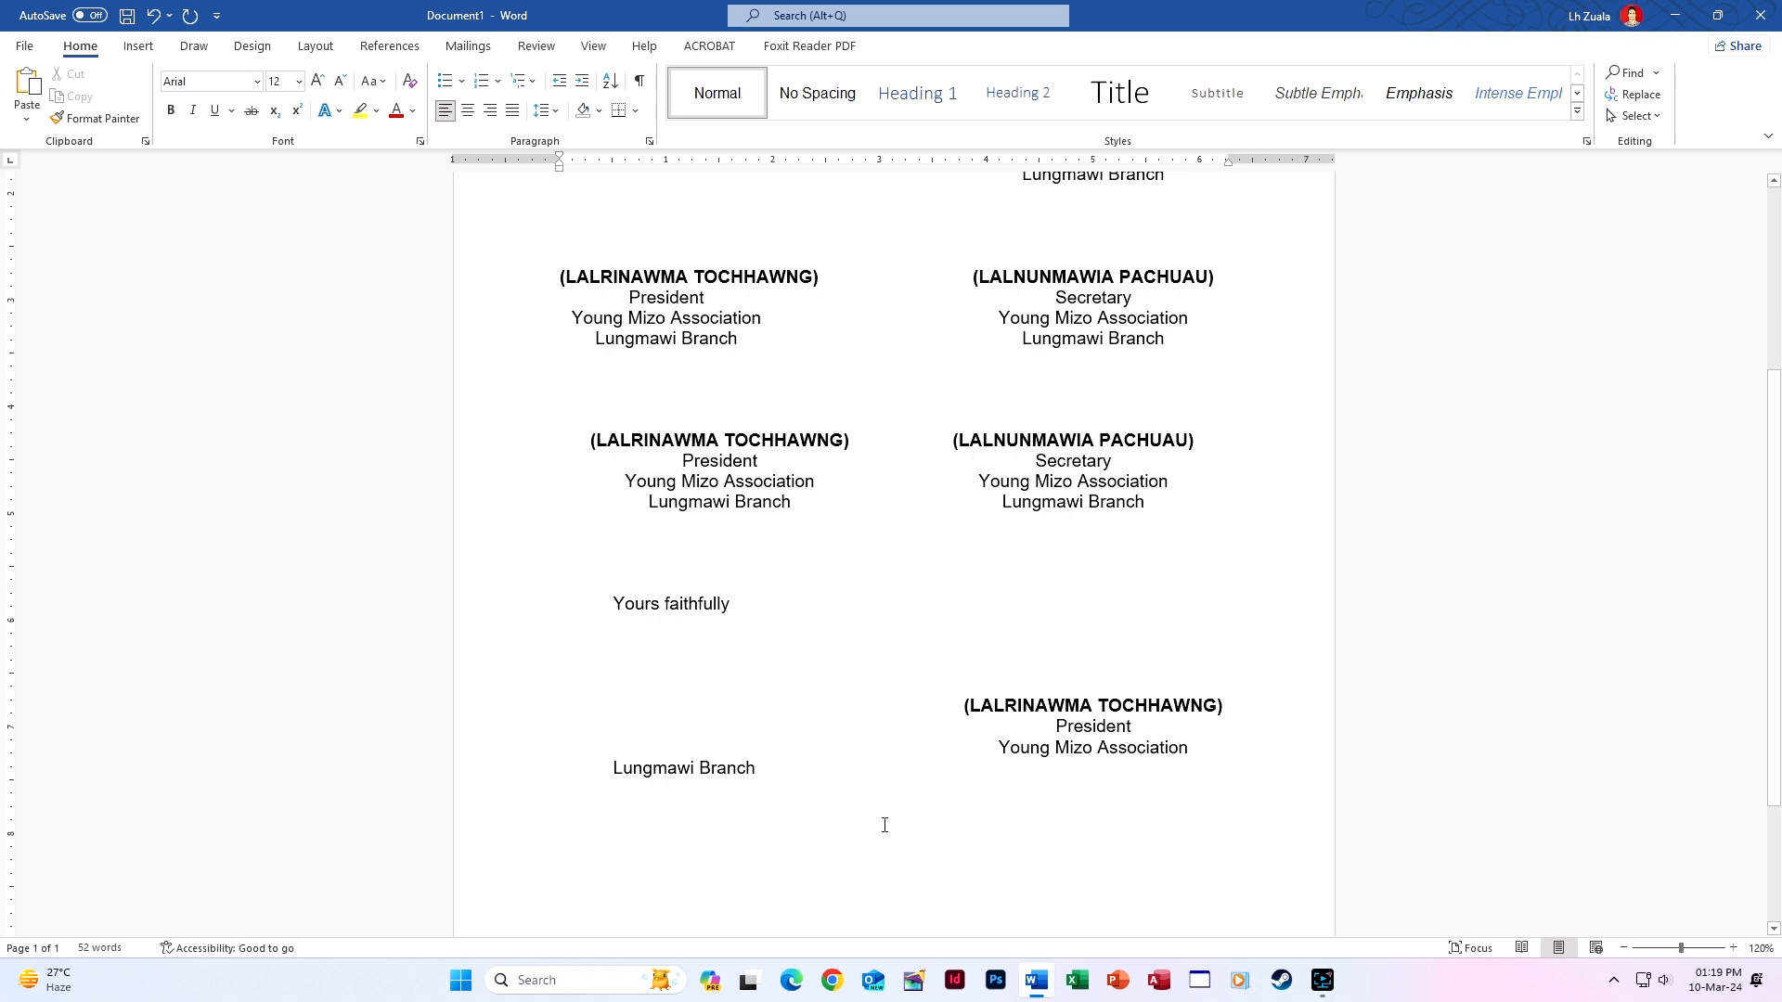
Remove the extra blank line and put the inserted block on the 5" tab stop.
{"action": "left_click", "coordinate": [792, 788]}
{"action": "key", "text": "BackSpace"}
{"action": "left_click", "coordinate": [961, 704]}
{"action": "left_click_drag", "start_coordinate": [996, 746], "coordinate": [758, 770]}
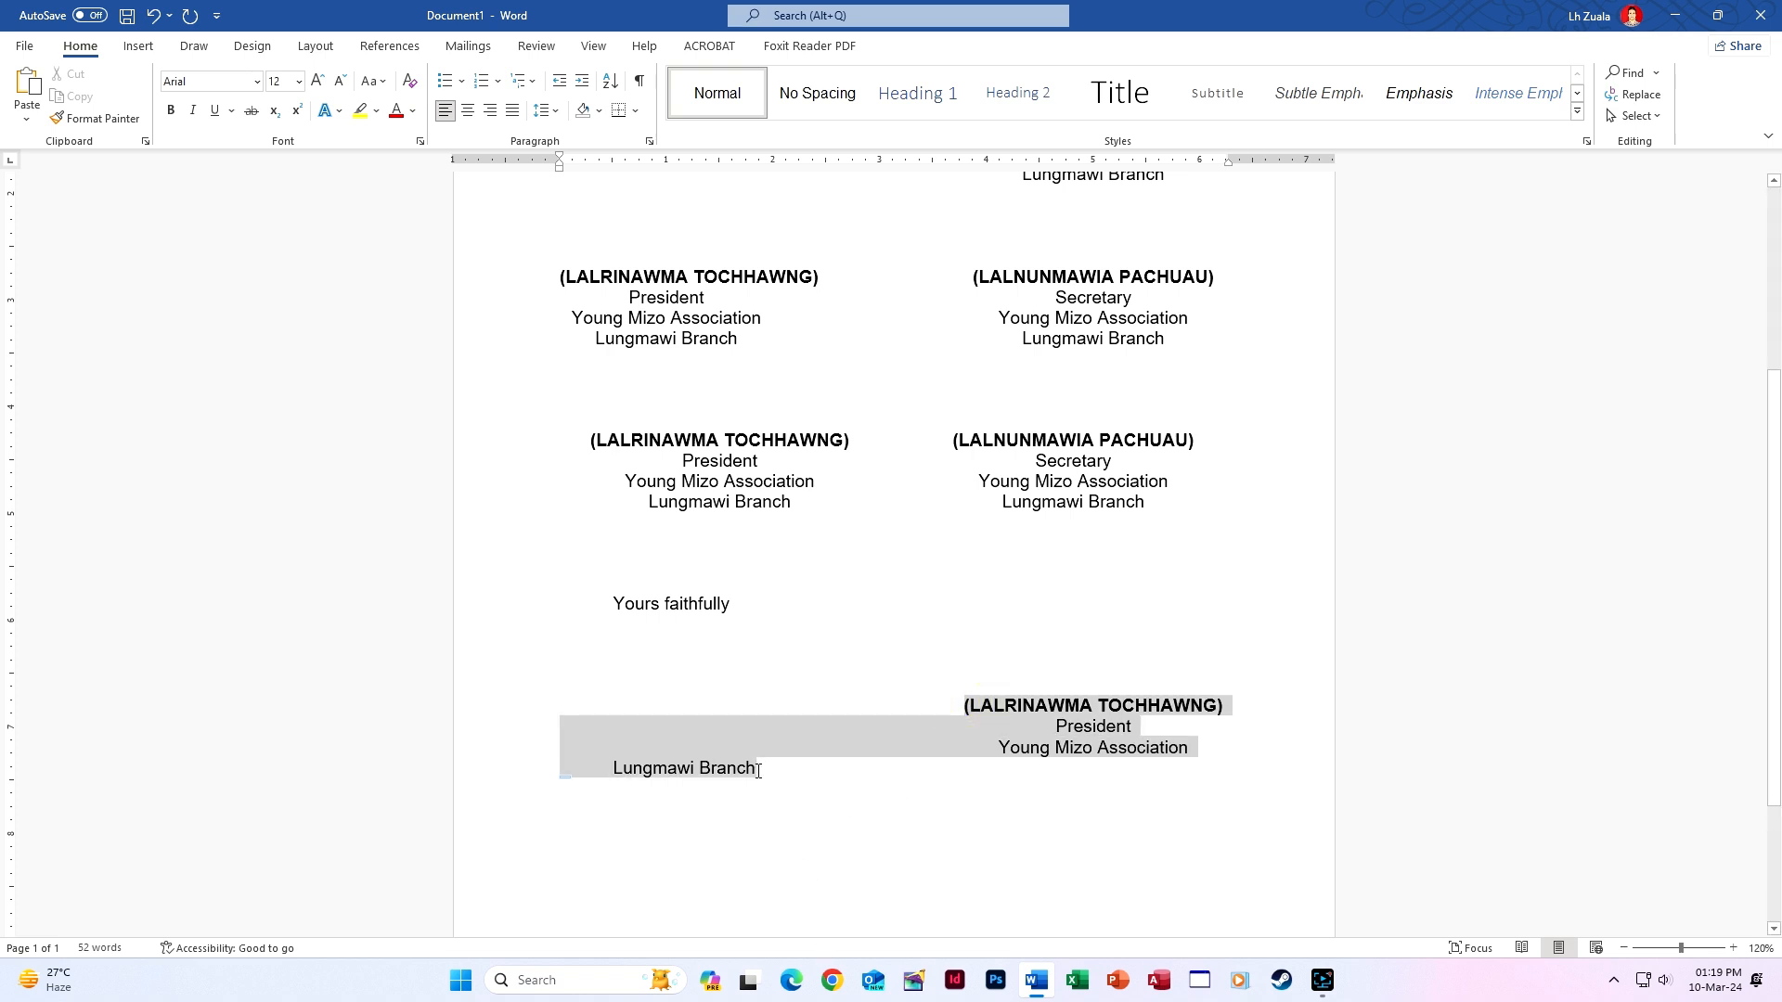
{"action": "left_click", "coordinate": [1094, 165]}
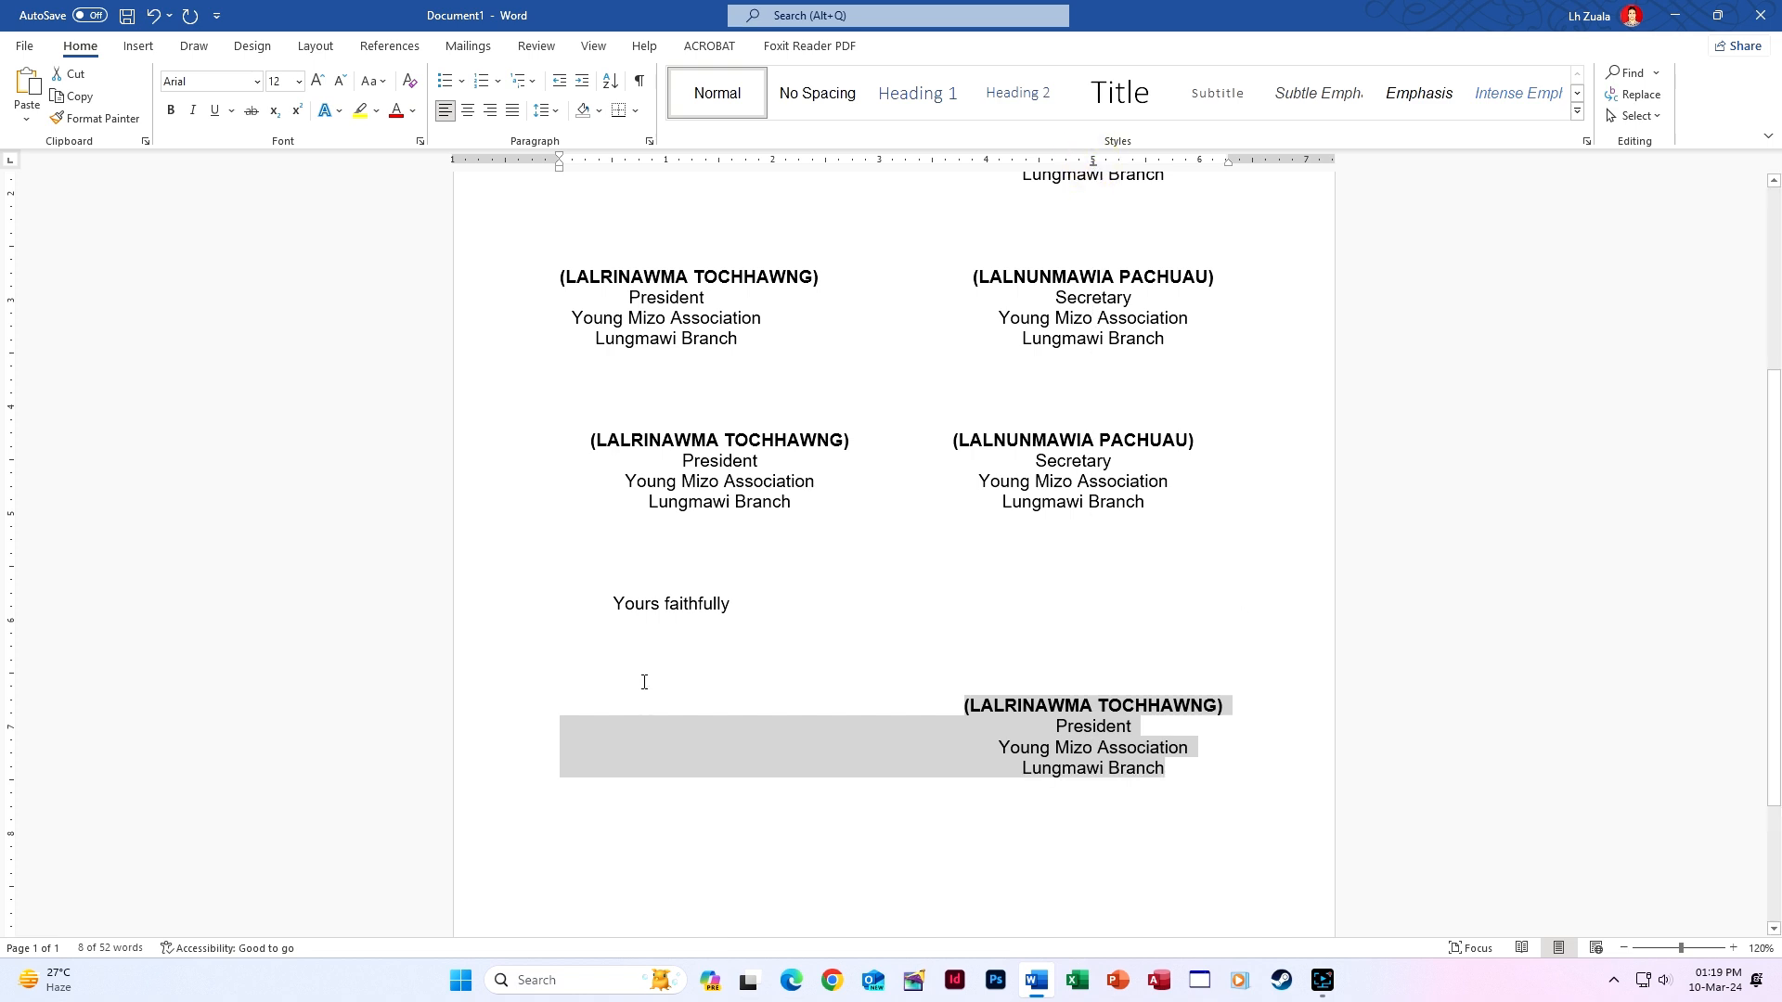
{"action": "left_click", "coordinate": [616, 608]}
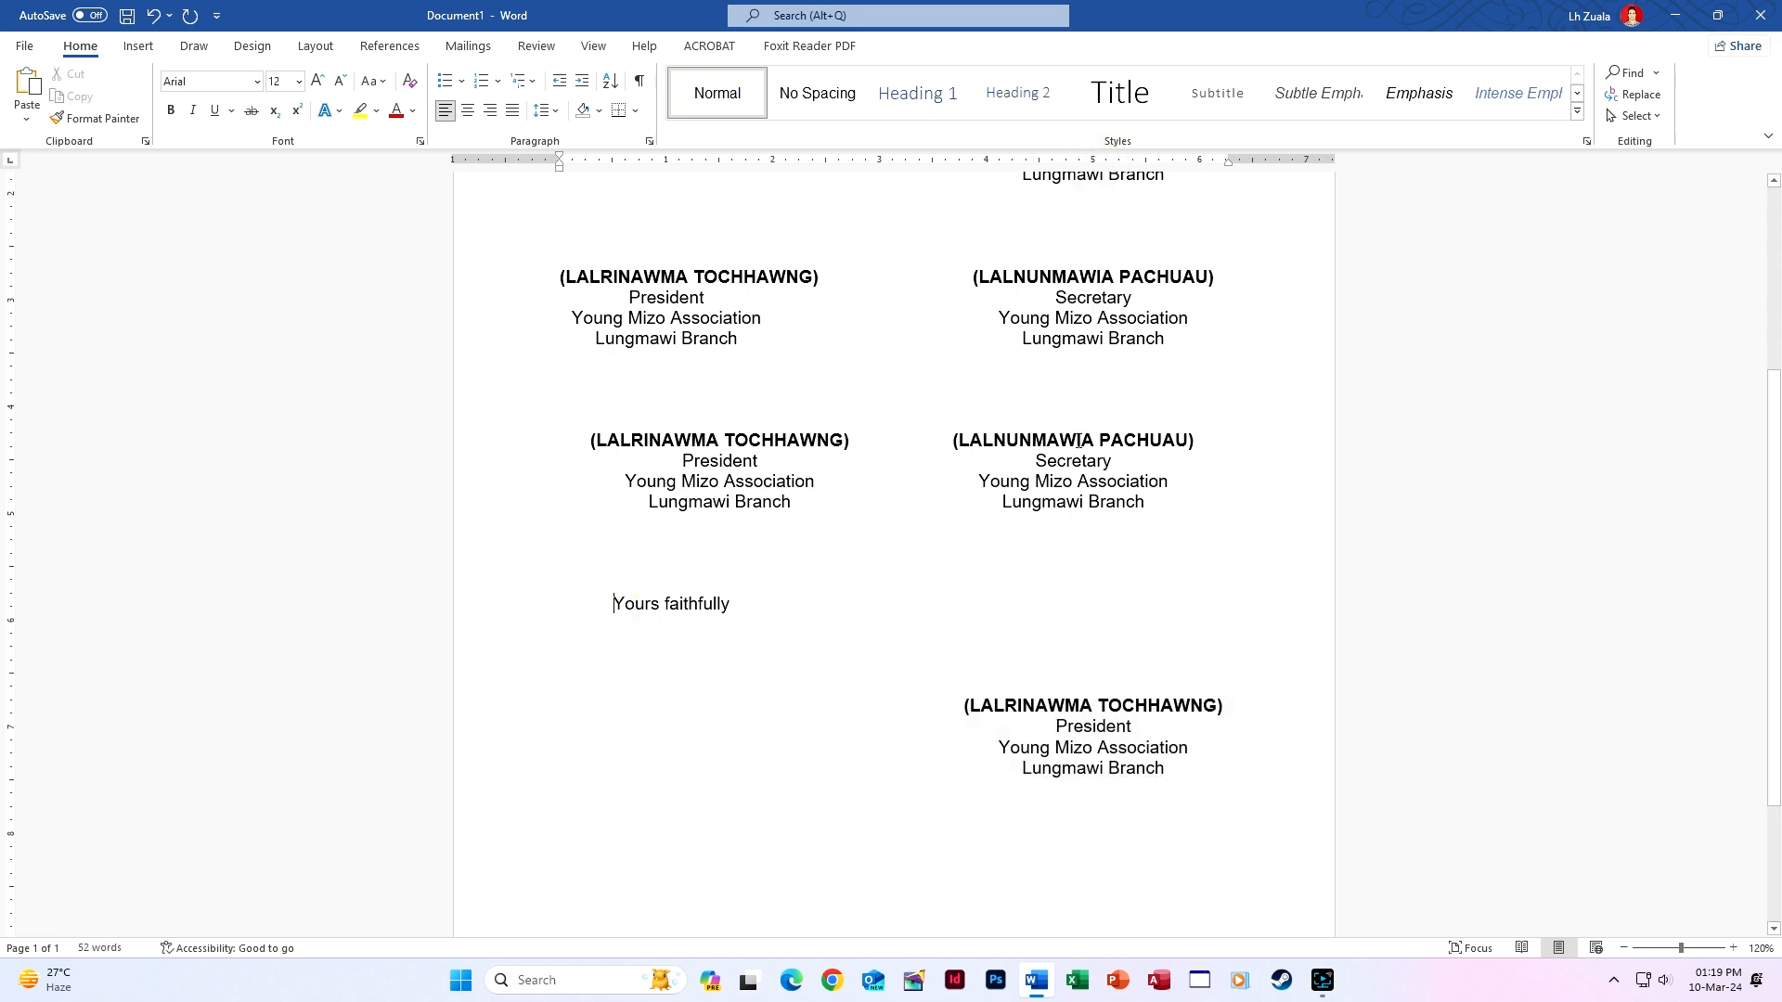
{"action": "left_click", "coordinate": [1167, 779], "text": "shift"}
{"action": "left_click_drag", "start_coordinate": [1095, 164], "coordinate": [1095, 164]}
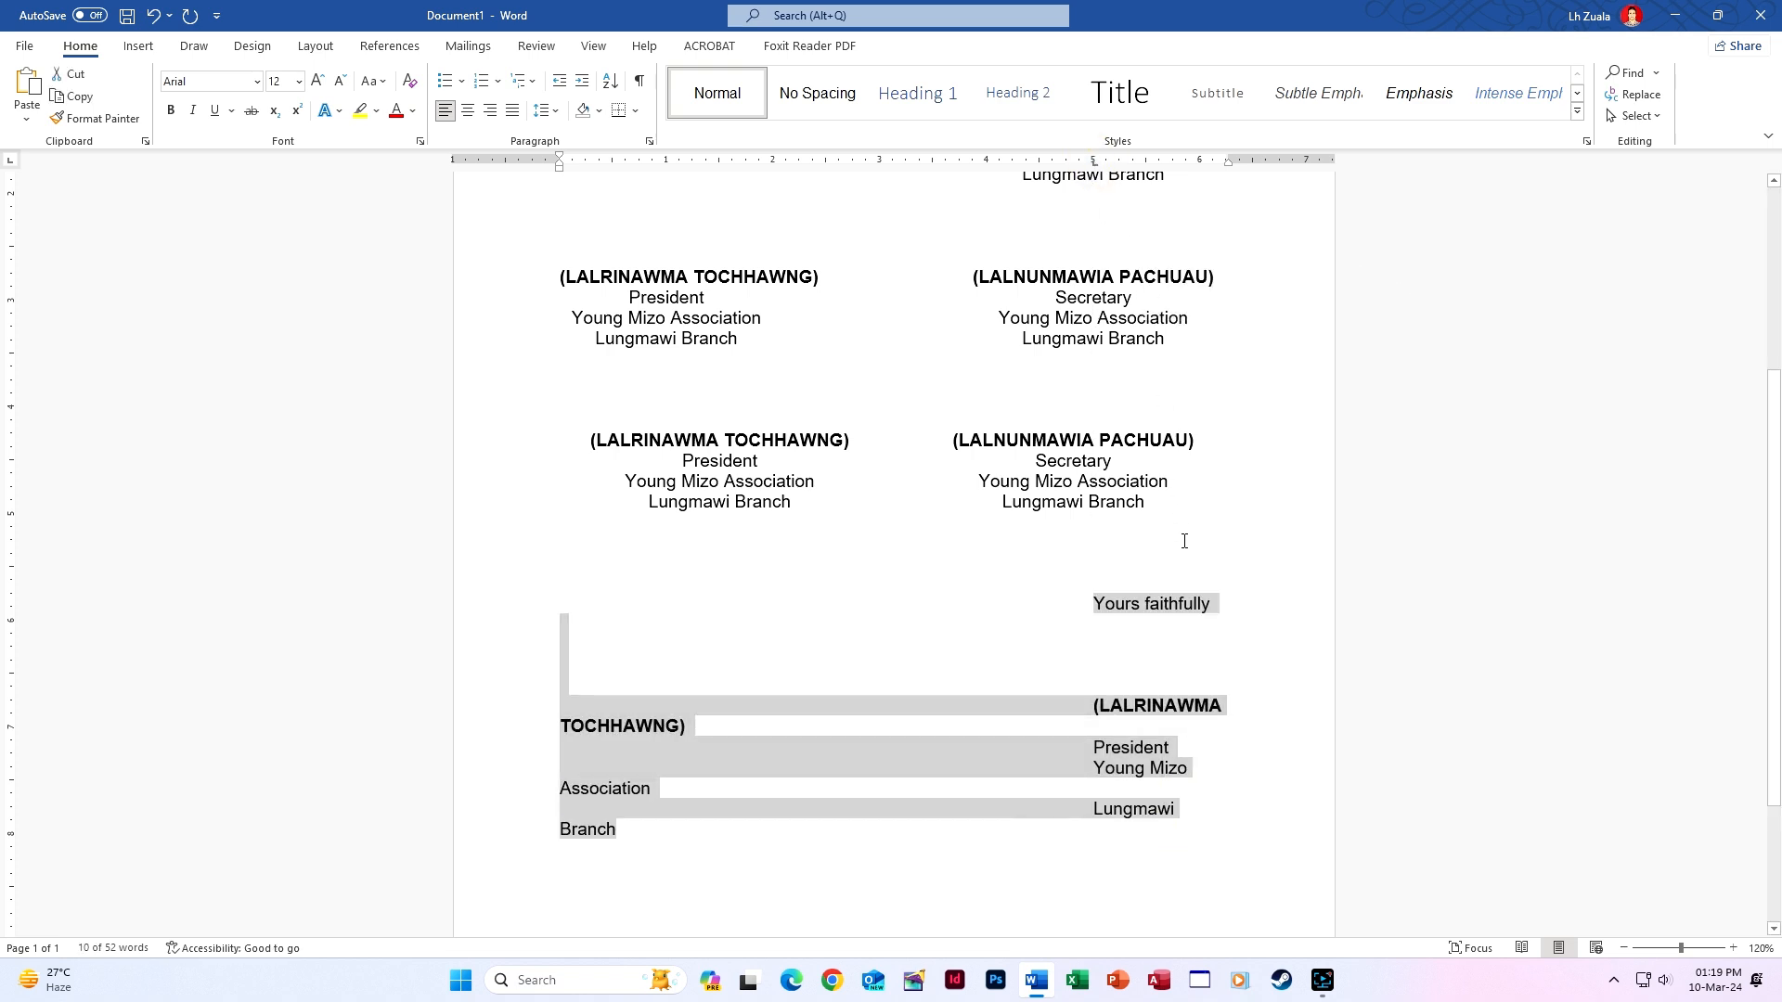
Centre 'Yours faithfully' on a 5-inch Center tab stop.
{"action": "key", "text": "ctrl+z"}
{"action": "left_click", "coordinate": [666, 601]}
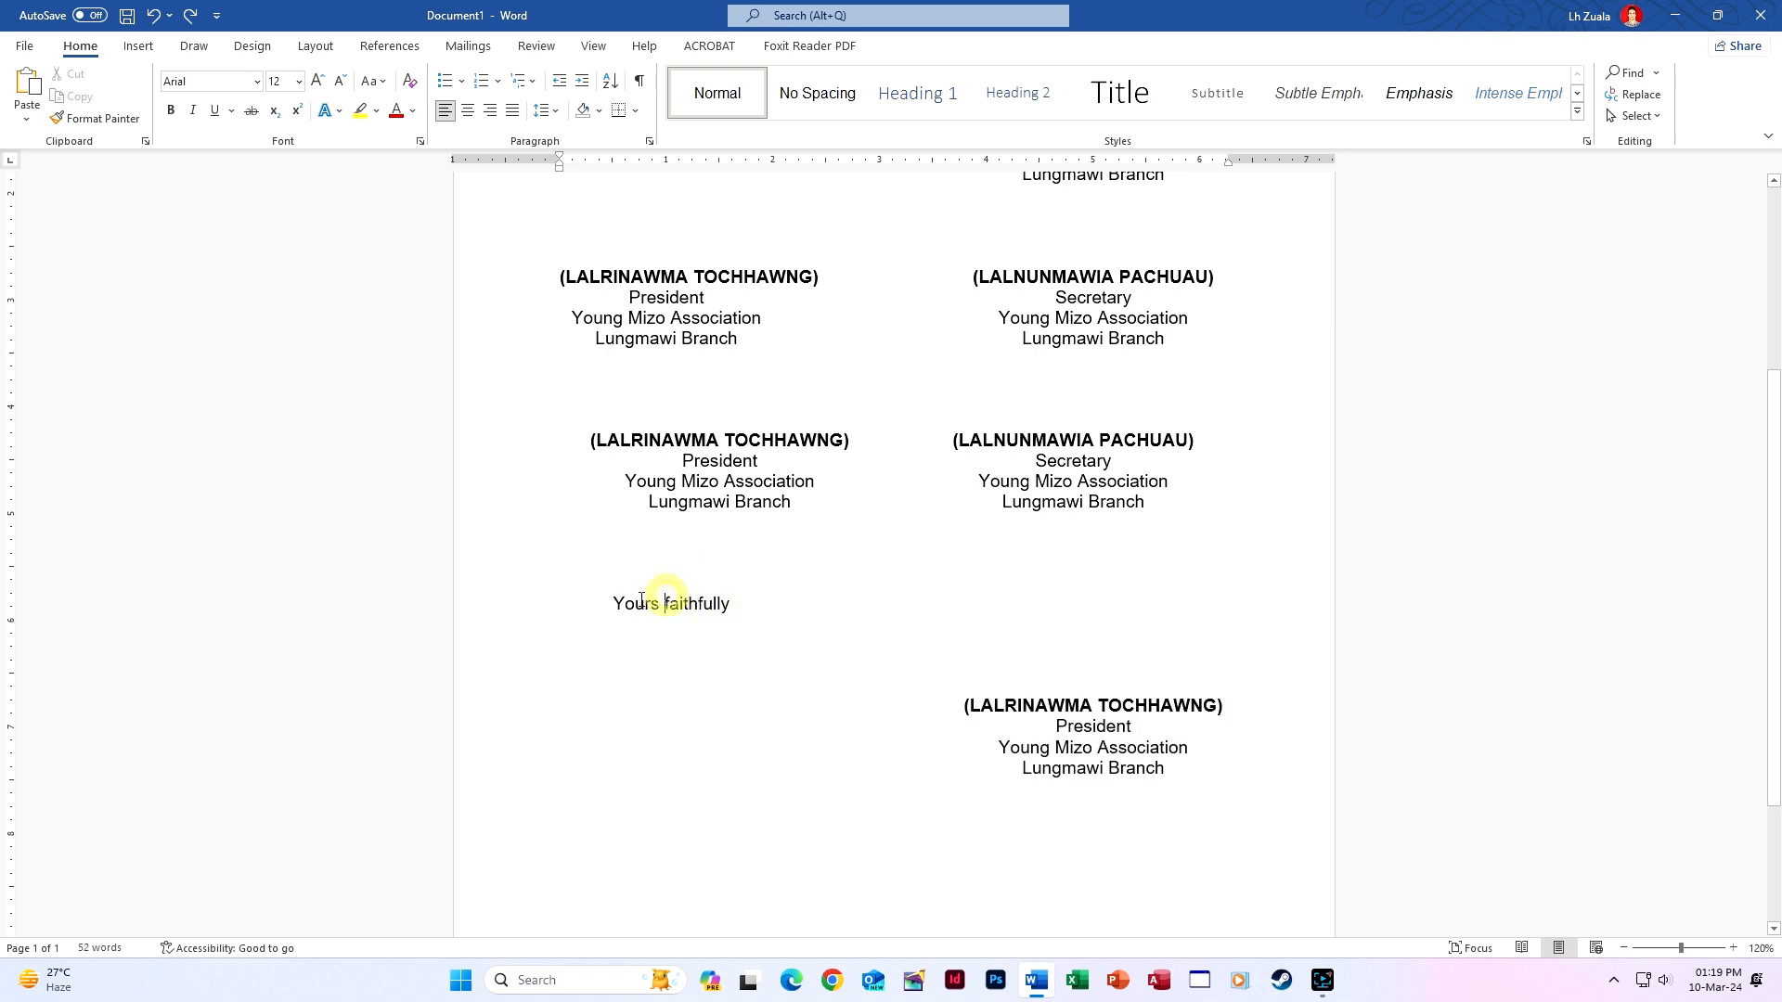
{"action": "left_click", "coordinate": [614, 603]}
{"action": "left_click_drag", "start_coordinate": [1094, 164], "coordinate": [1094, 165]}
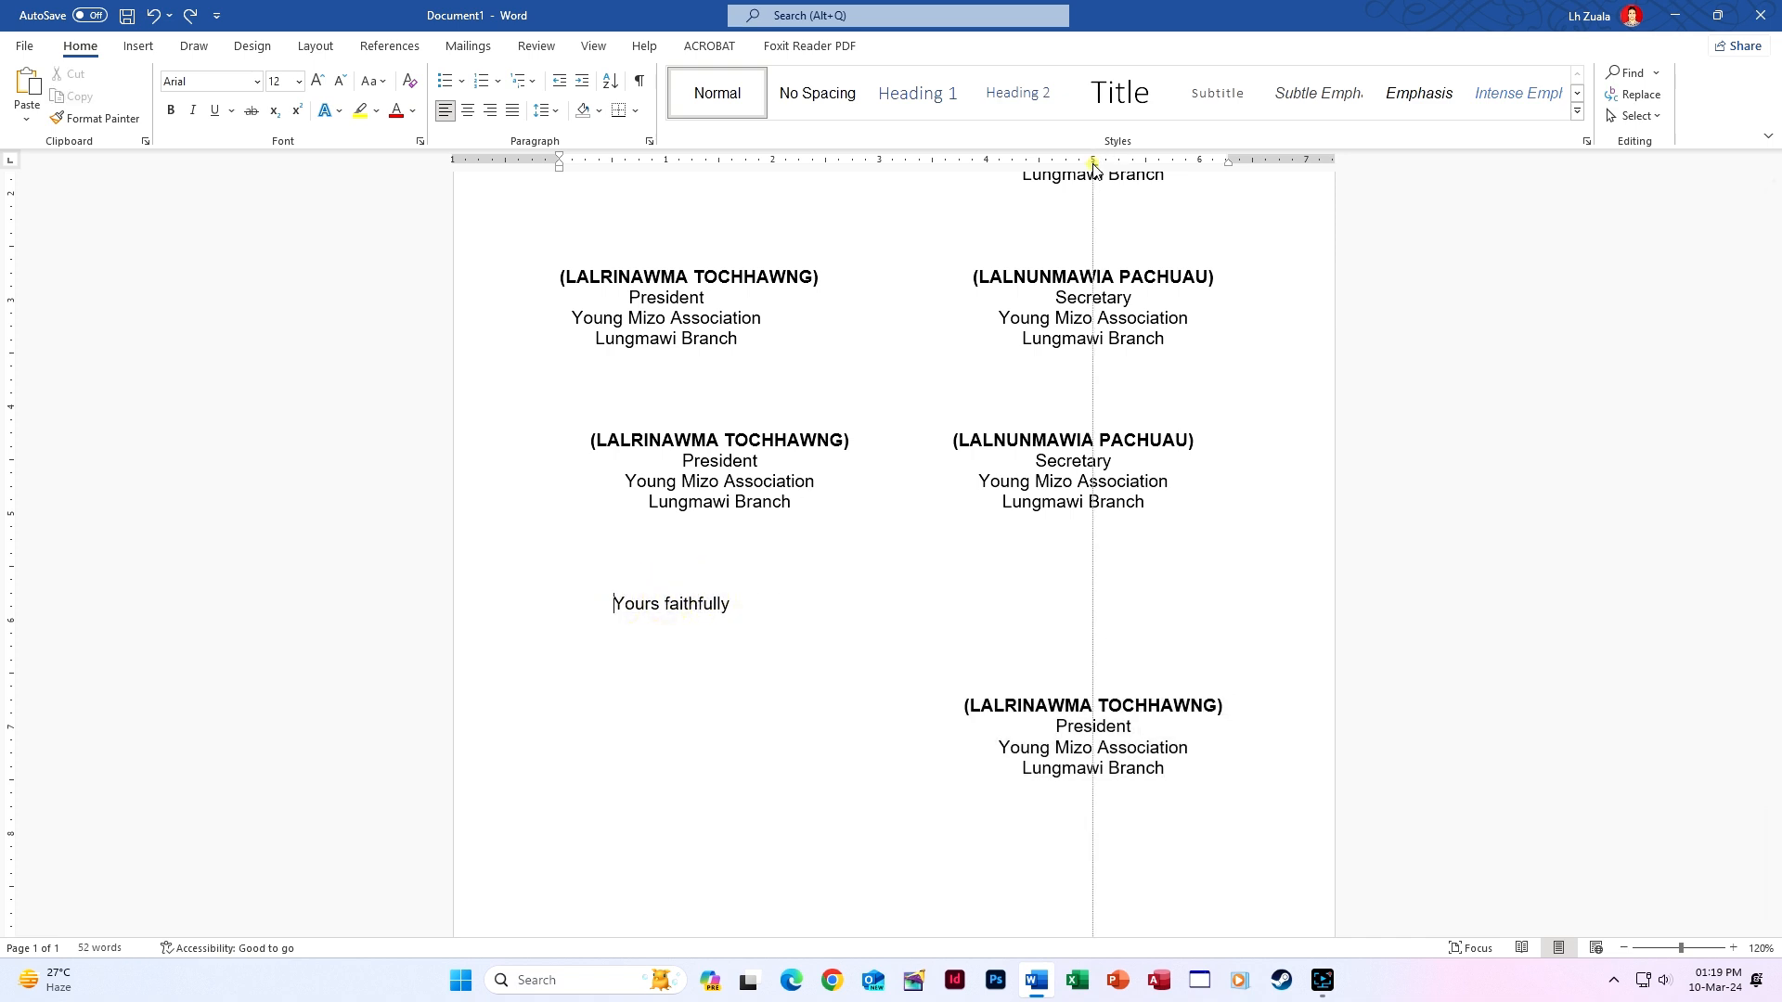
{"action": "double_click", "coordinate": [1094, 164]}
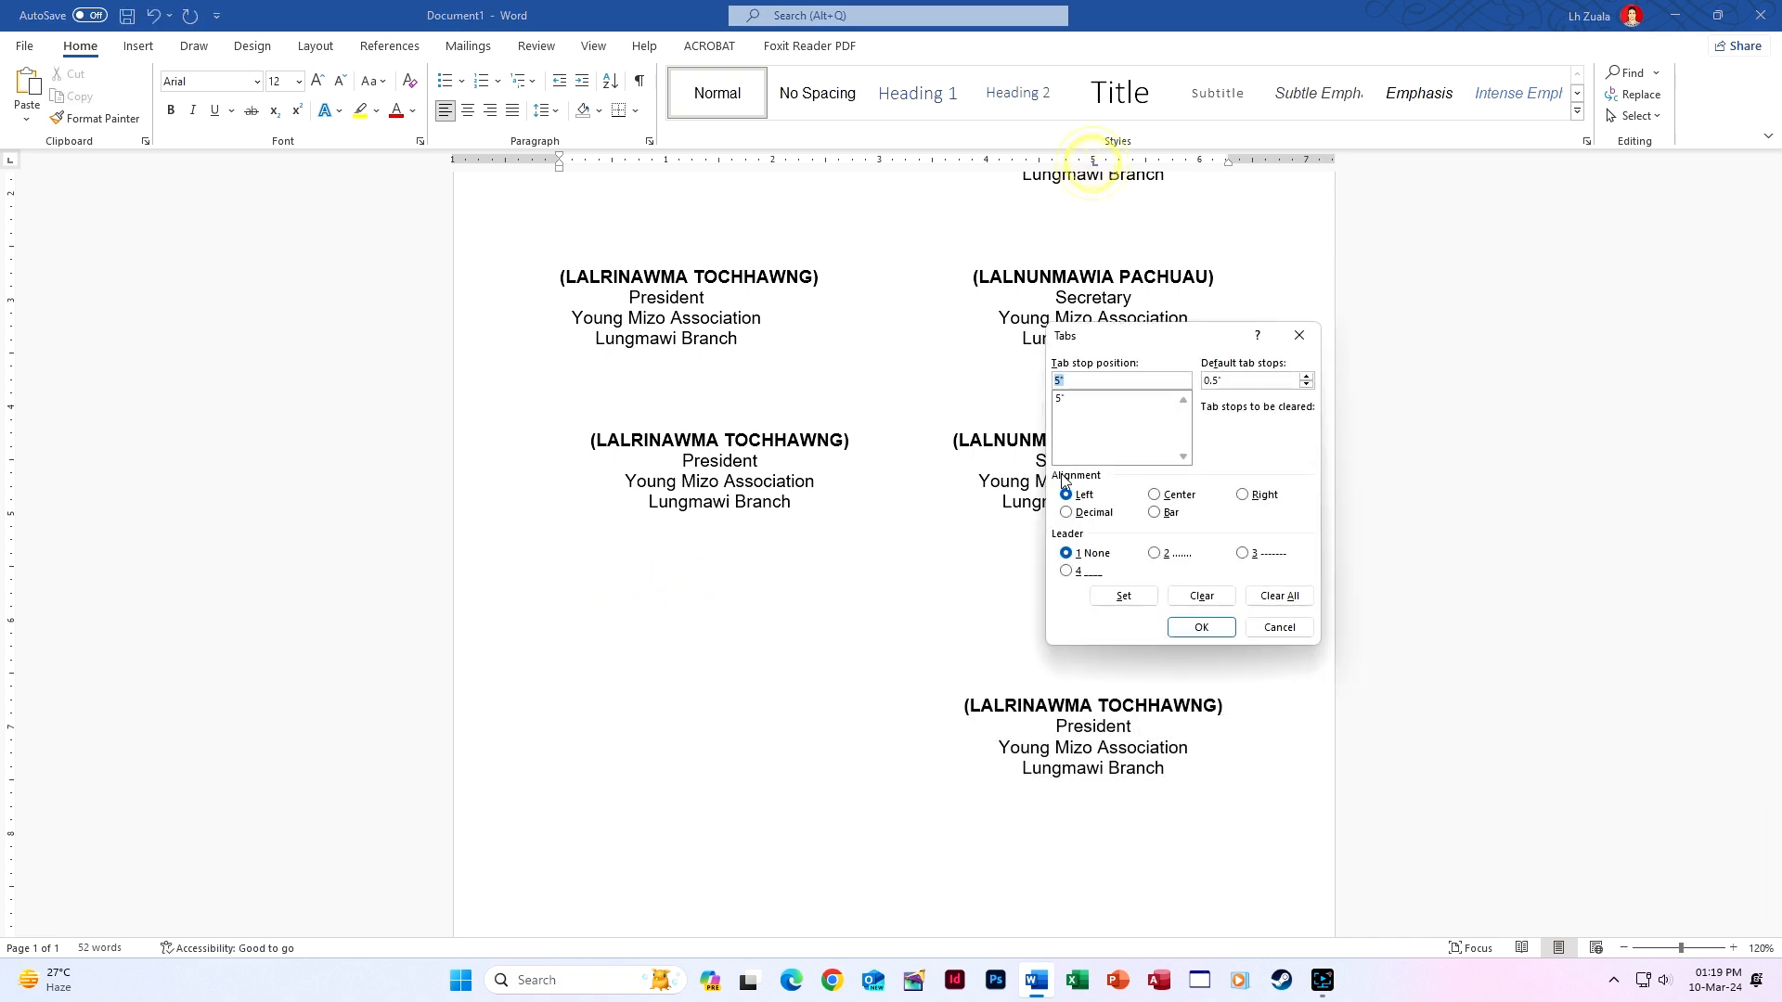
{"action": "left_click", "coordinate": [1172, 494]}
{"action": "left_click", "coordinate": [1198, 628]}
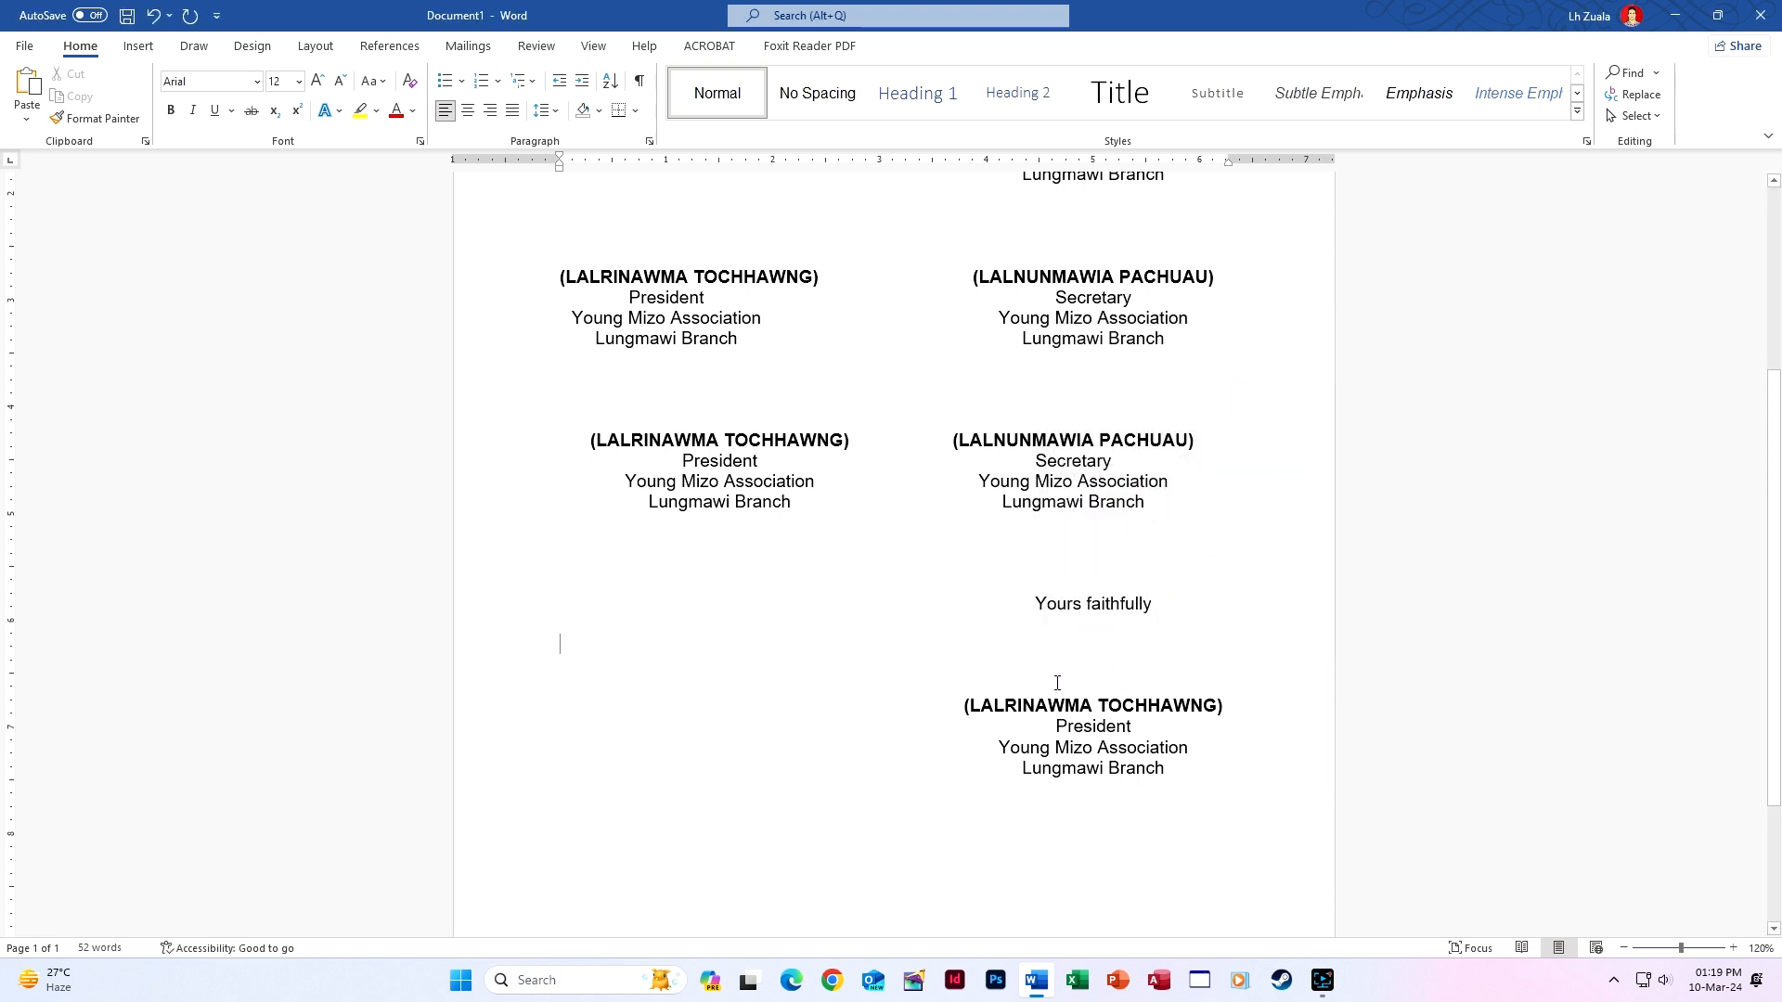
{"action": "left_click", "coordinate": [930, 656]}
{"action": "scroll", "coordinate": [826, 622], "scroll_direction": "up", "scroll_amount": 3}
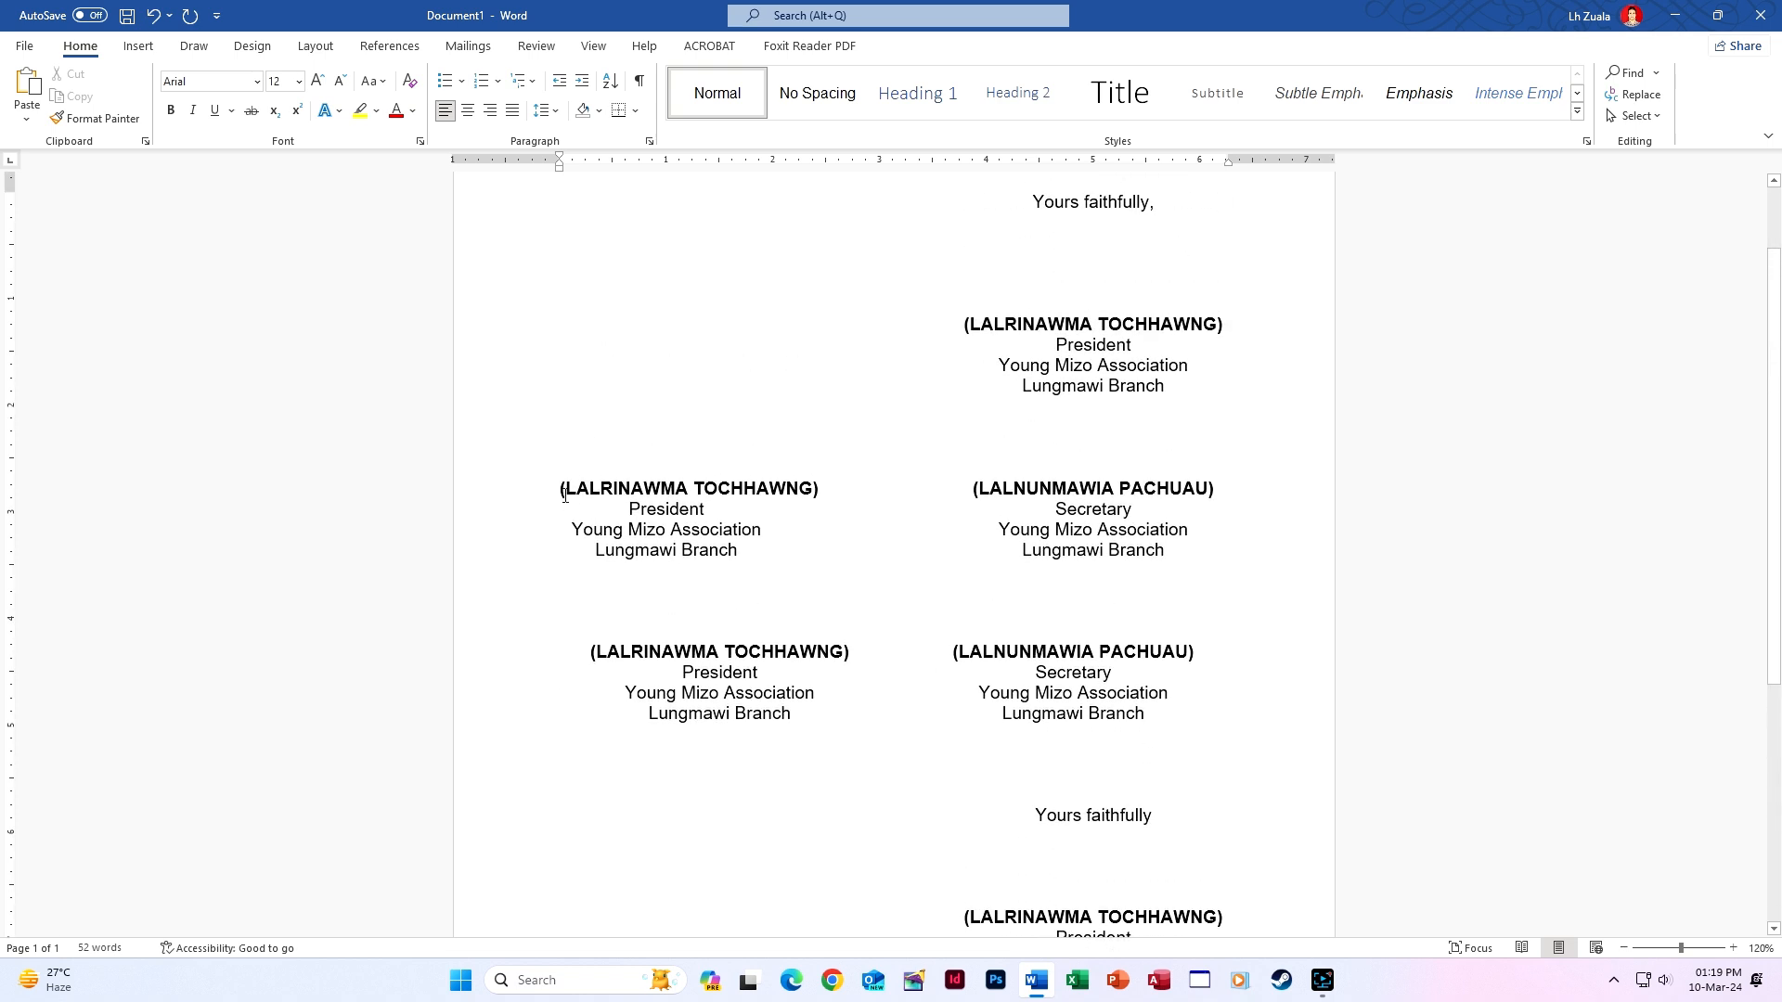
Add a blank line below the signatures and select the two-column President/Secretary block.
{"action": "mouse_move", "coordinate": [557, 492]}
{"action": "left_mouse_down"}
{"action": "mouse_move", "coordinate": [1268, 574]}
{"action": "mouse_move", "coordinate": [1258, 560]}
{"action": "left_mouse_up"}
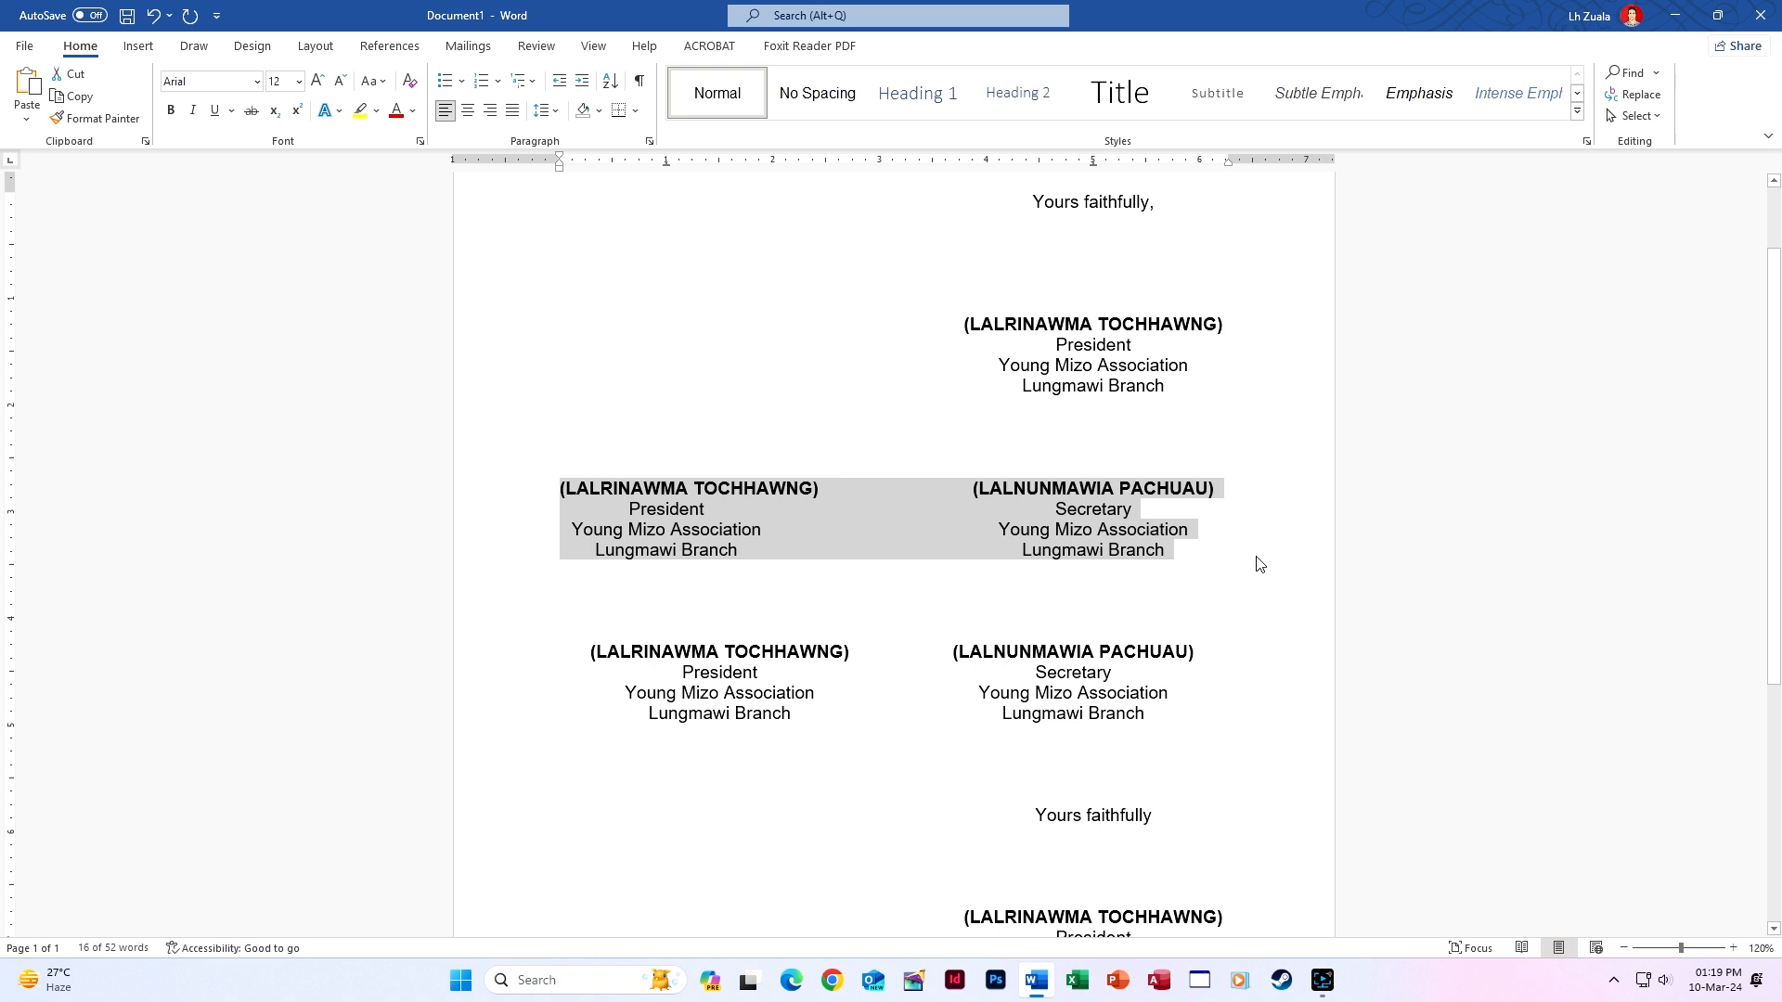
{"action": "scroll", "coordinate": [1076, 624], "scroll_direction": "down", "scroll_amount": 3}
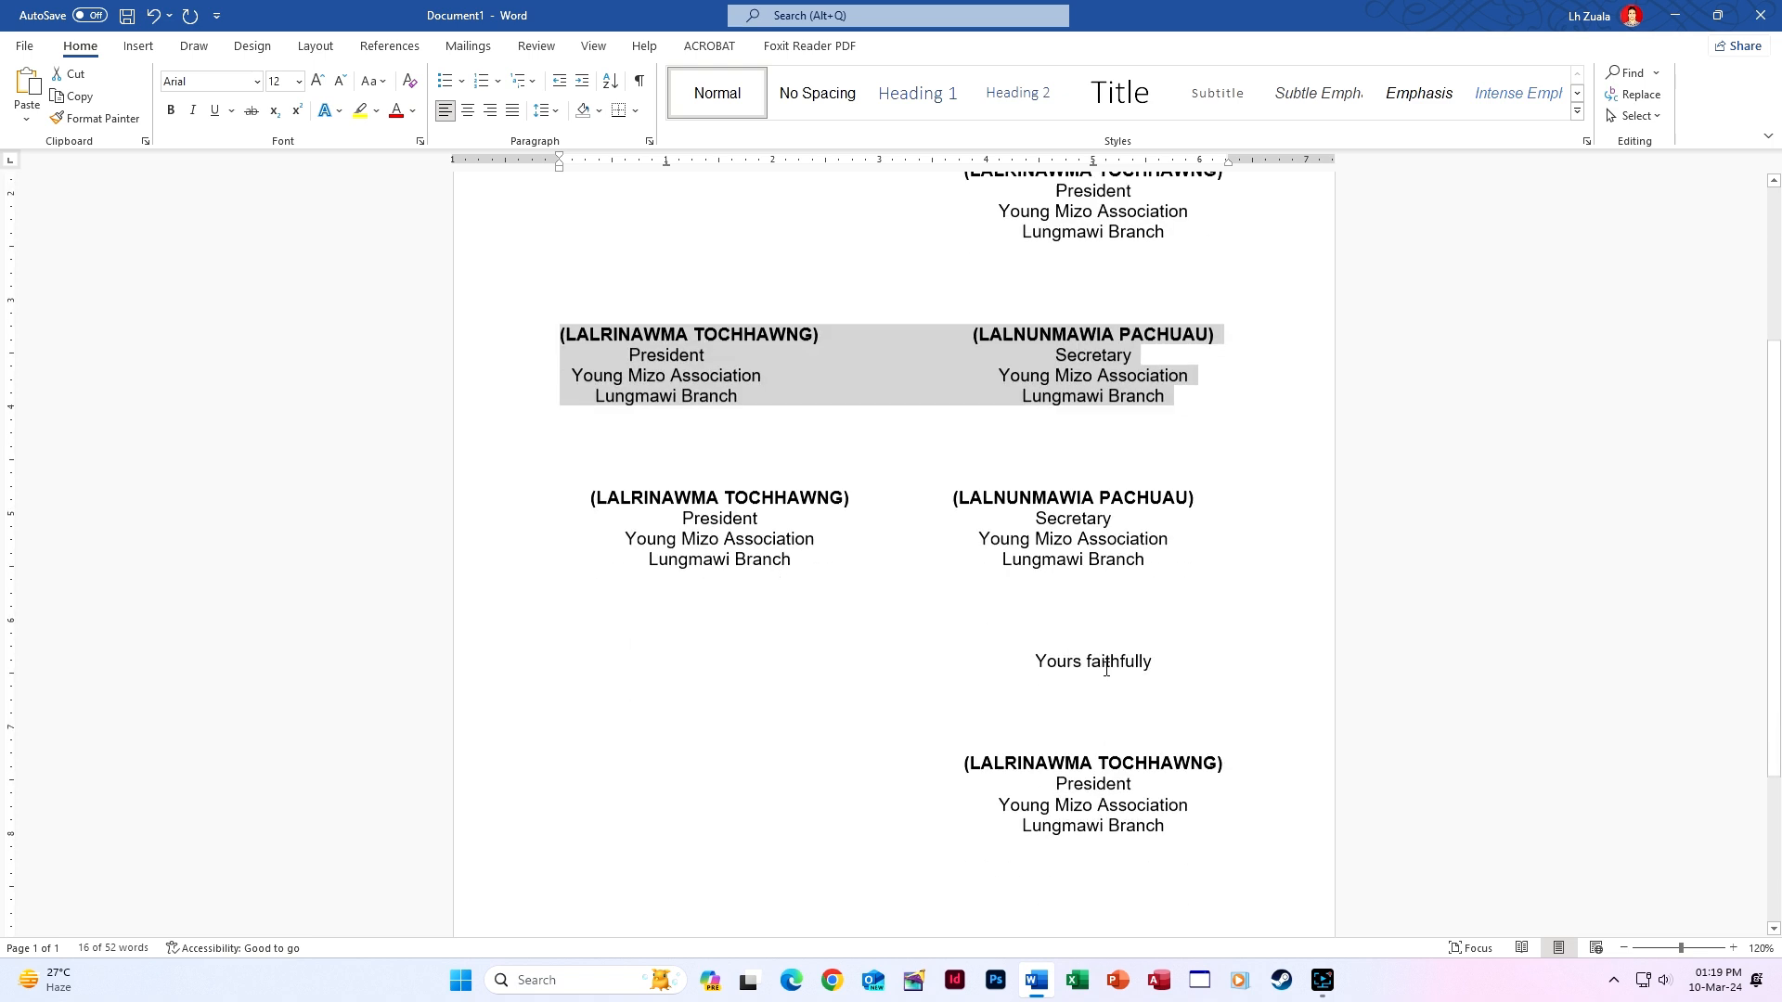
{"action": "left_click", "coordinate": [1213, 800]}
{"action": "scroll", "coordinate": [1224, 792], "scroll_direction": "down", "scroll_amount": 3}
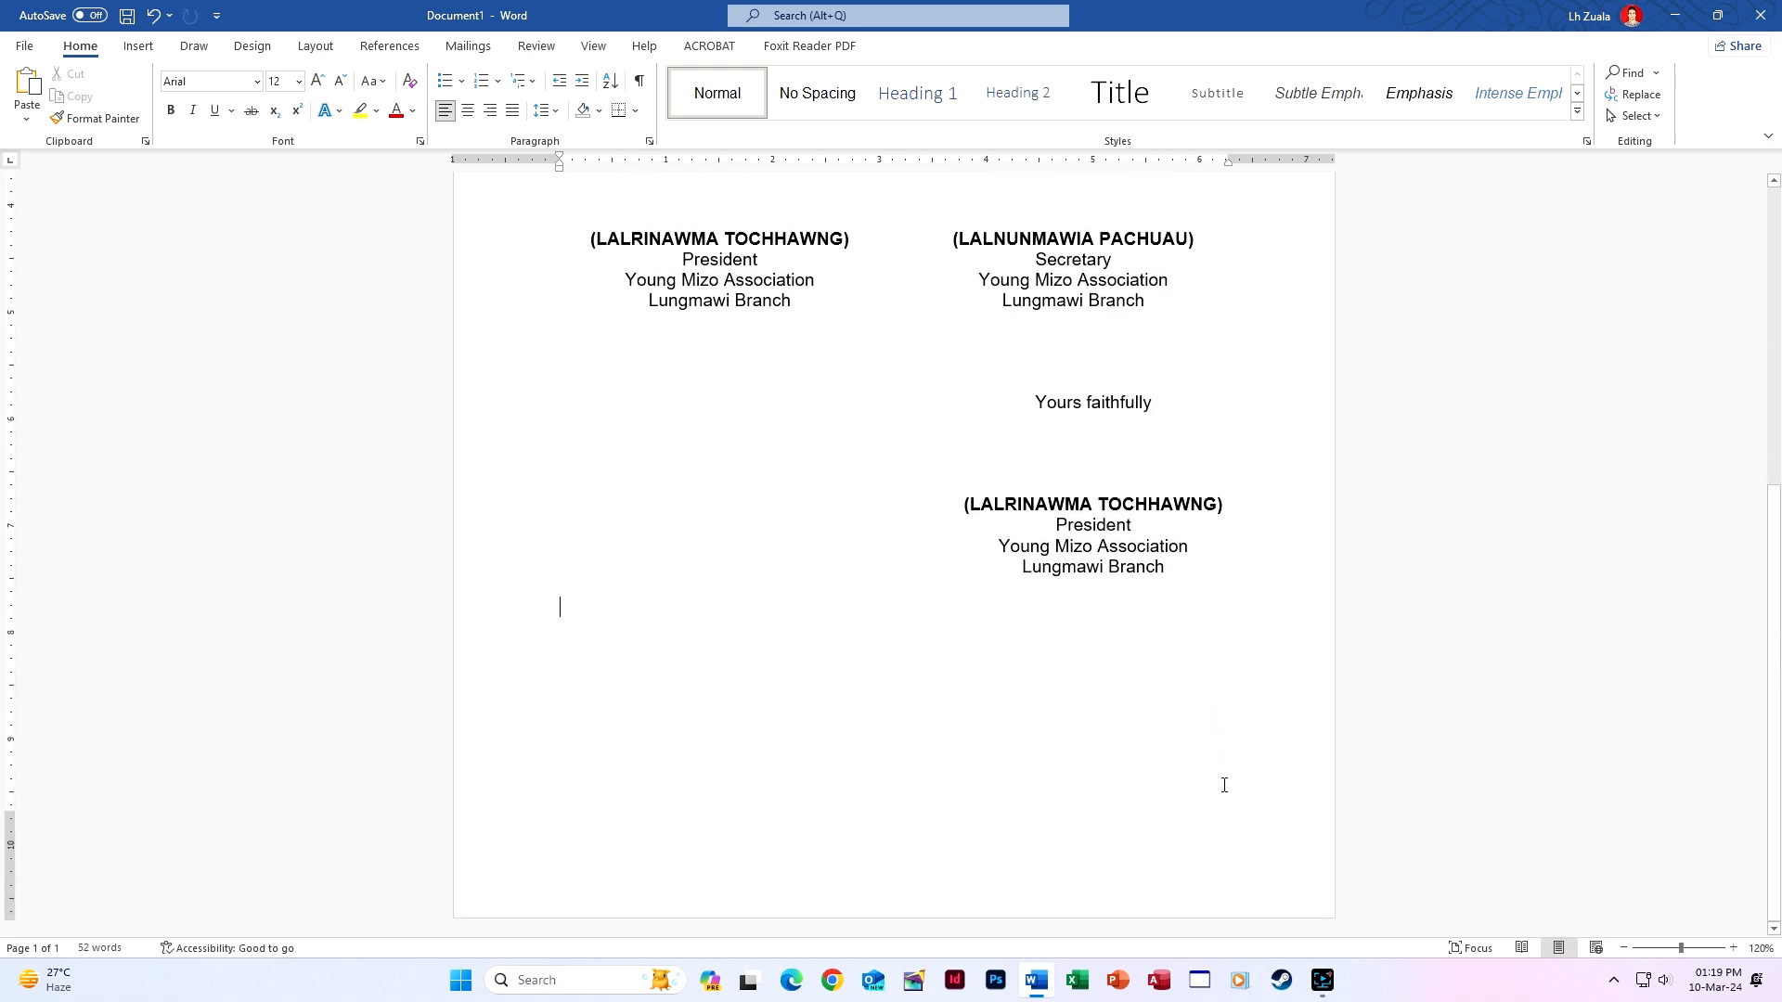
{"action": "key", "text": "Return"}
{"action": "key", "text": "Return"}
{"action": "key", "text": "Return"}
{"action": "key", "text": "Return"}
{"action": "key", "text": "Return"}
{"action": "key", "text": "Return"}
{"action": "key", "text": "Return"}
{"action": "key", "text": "Return"}
{"action": "key", "text": "Return"}
{"action": "scroll", "coordinate": [597, 395], "scroll_direction": "up", "scroll_amount": 7}
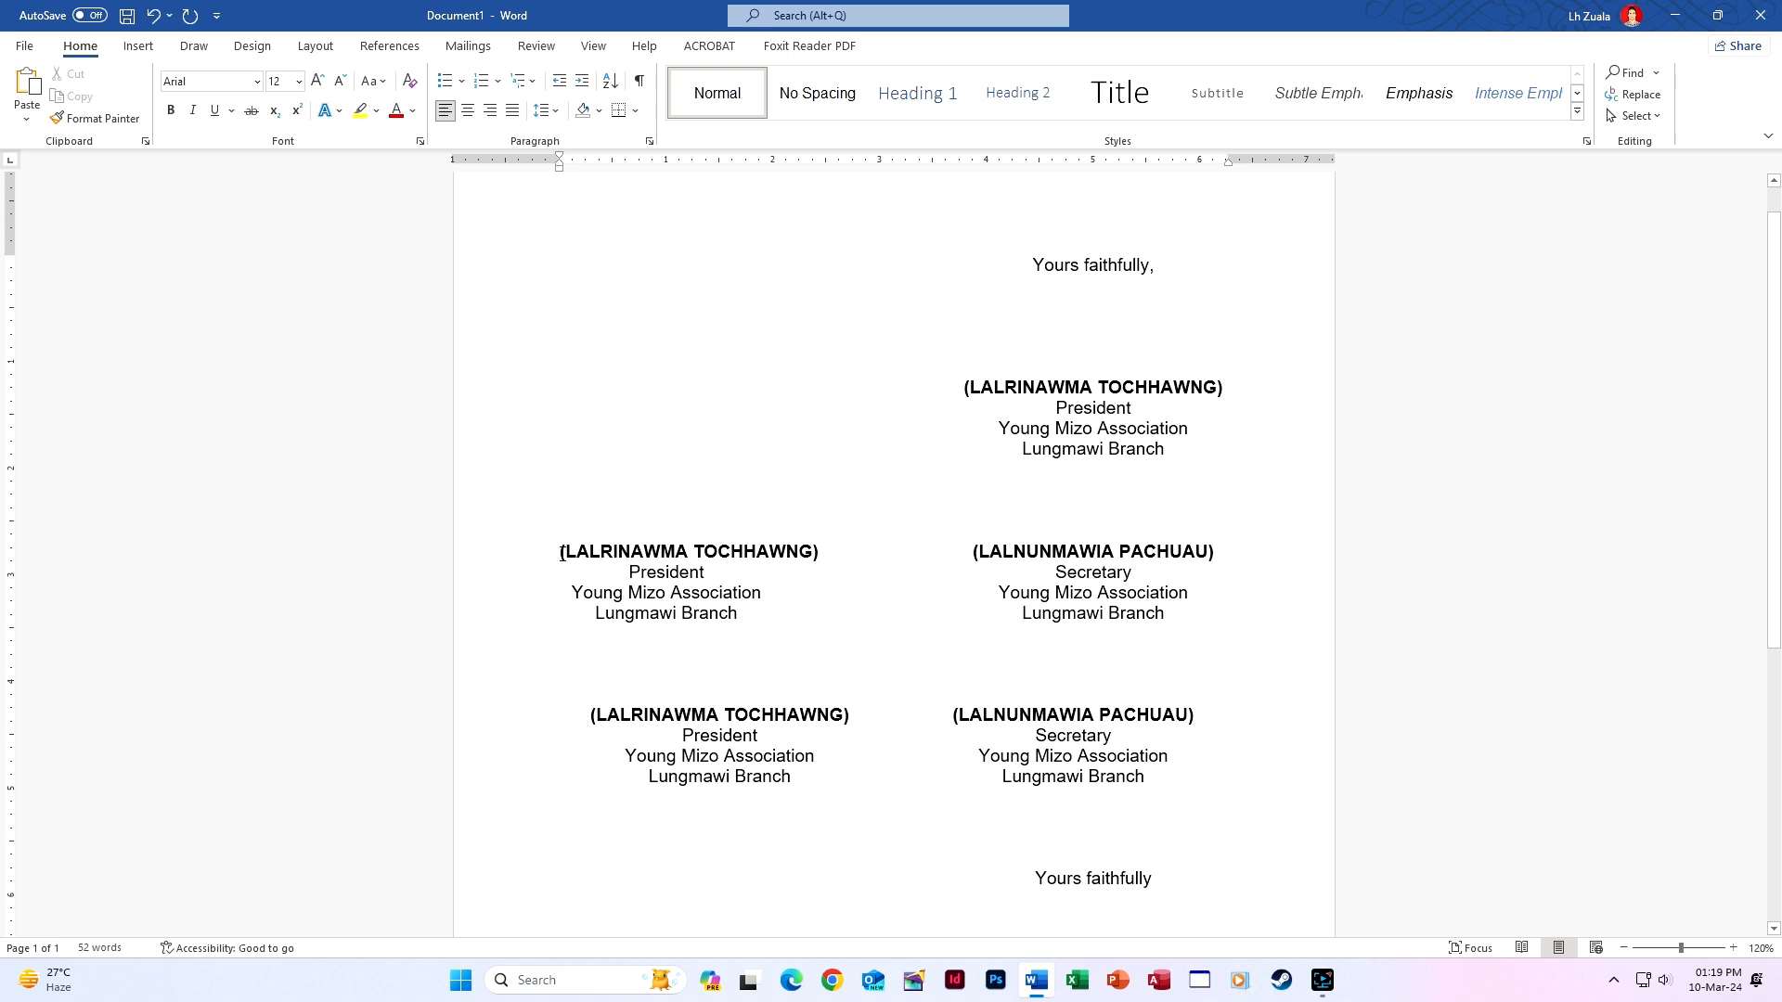
{"action": "left_click_drag", "start_coordinate": [664, 572], "coordinate": [1184, 637]}
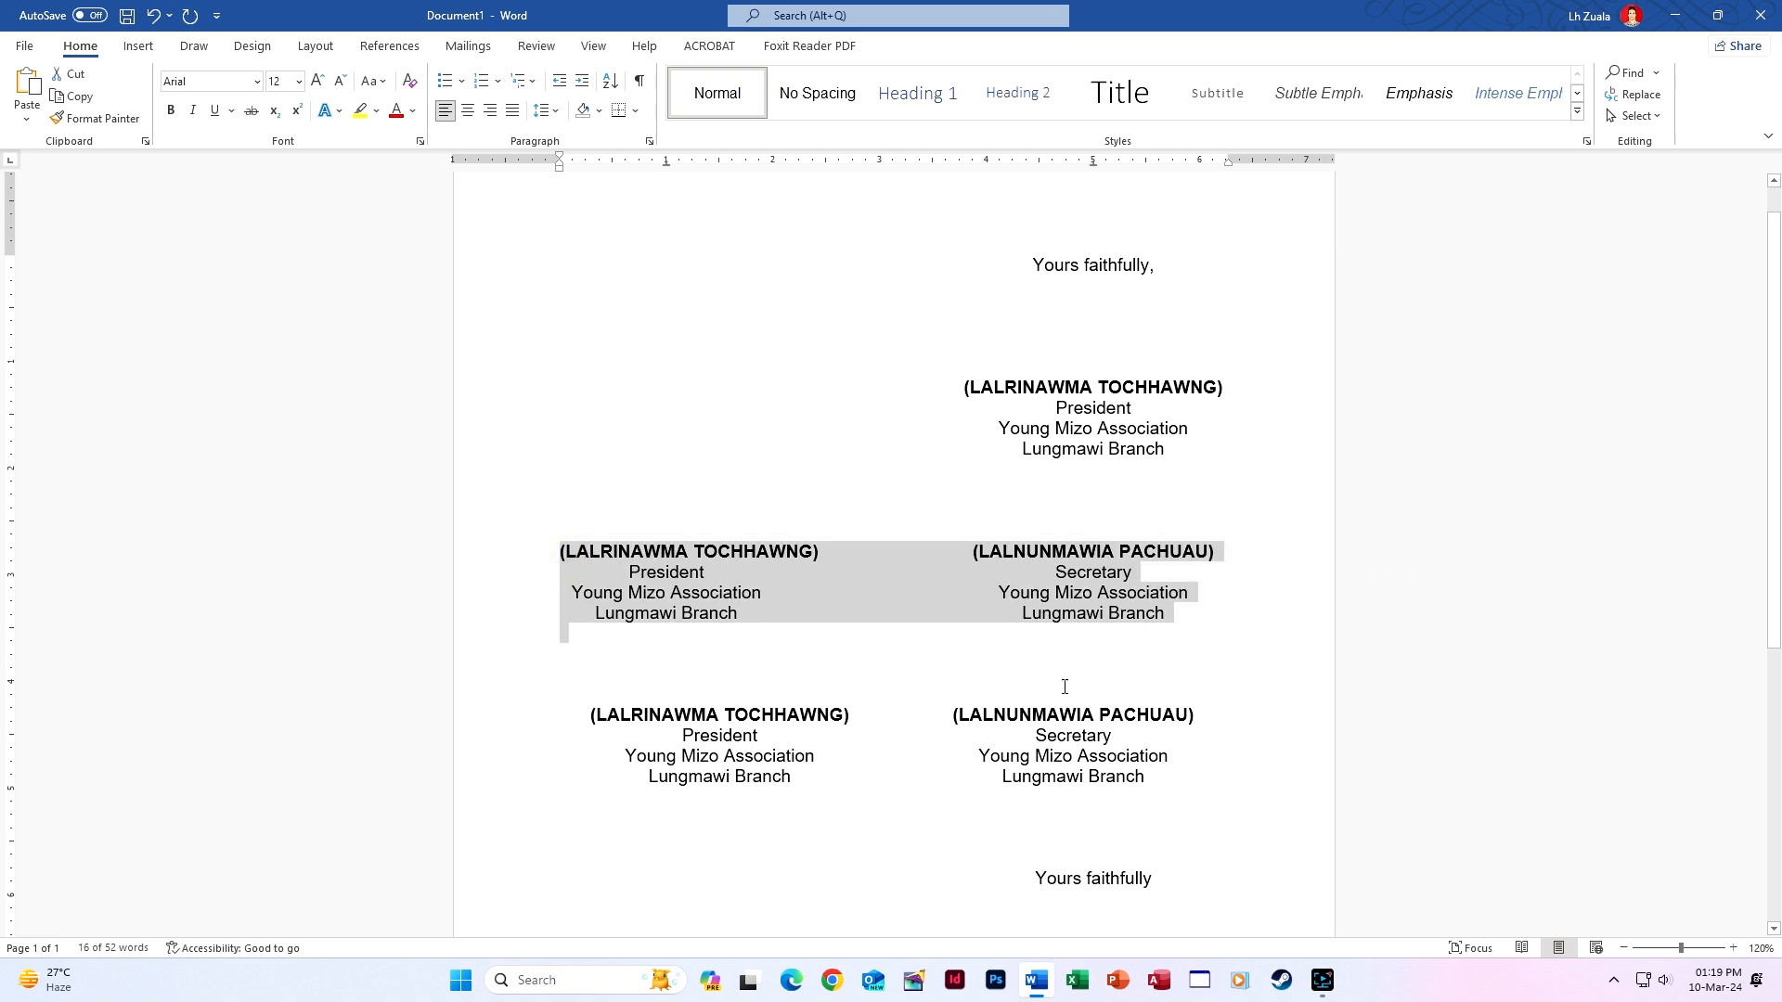
{"action": "left_click", "coordinate": [1171, 613], "text": "shift"}
Add the selection as formatted AutoCorrect entry 'Rina2' in Proofing options.
{"action": "left_click", "coordinate": [41, 44]}
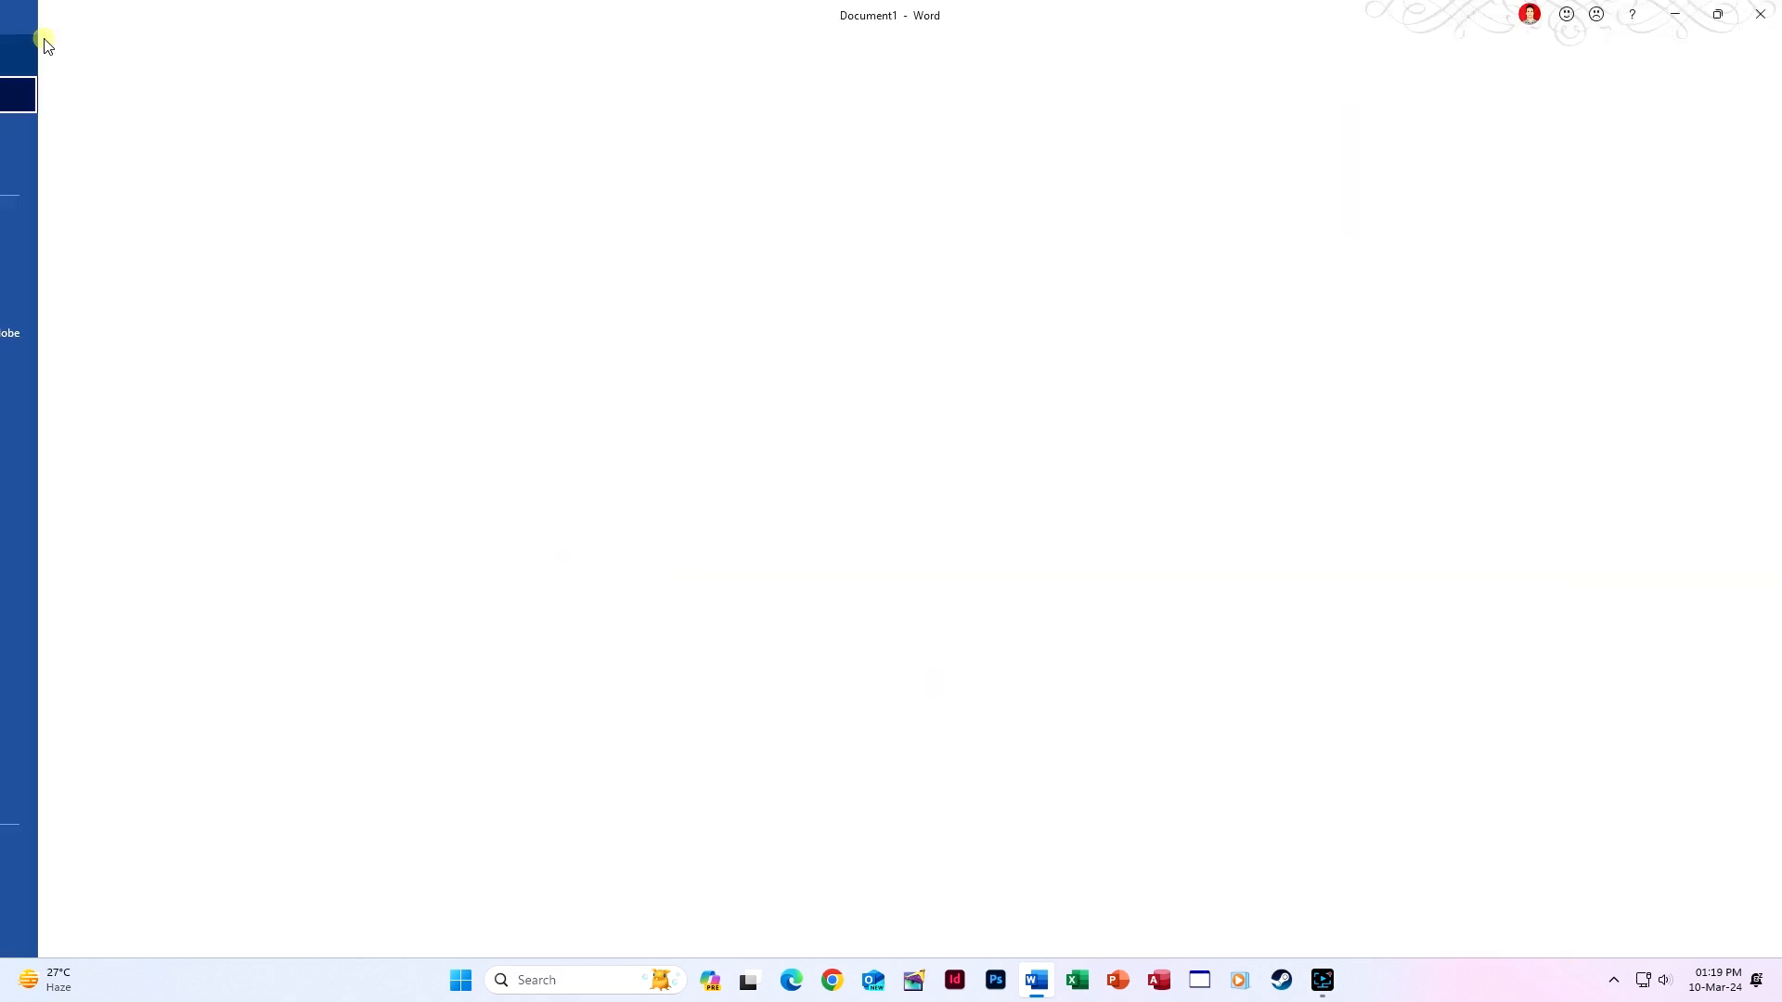
{"action": "left_click", "coordinate": [102, 926]}
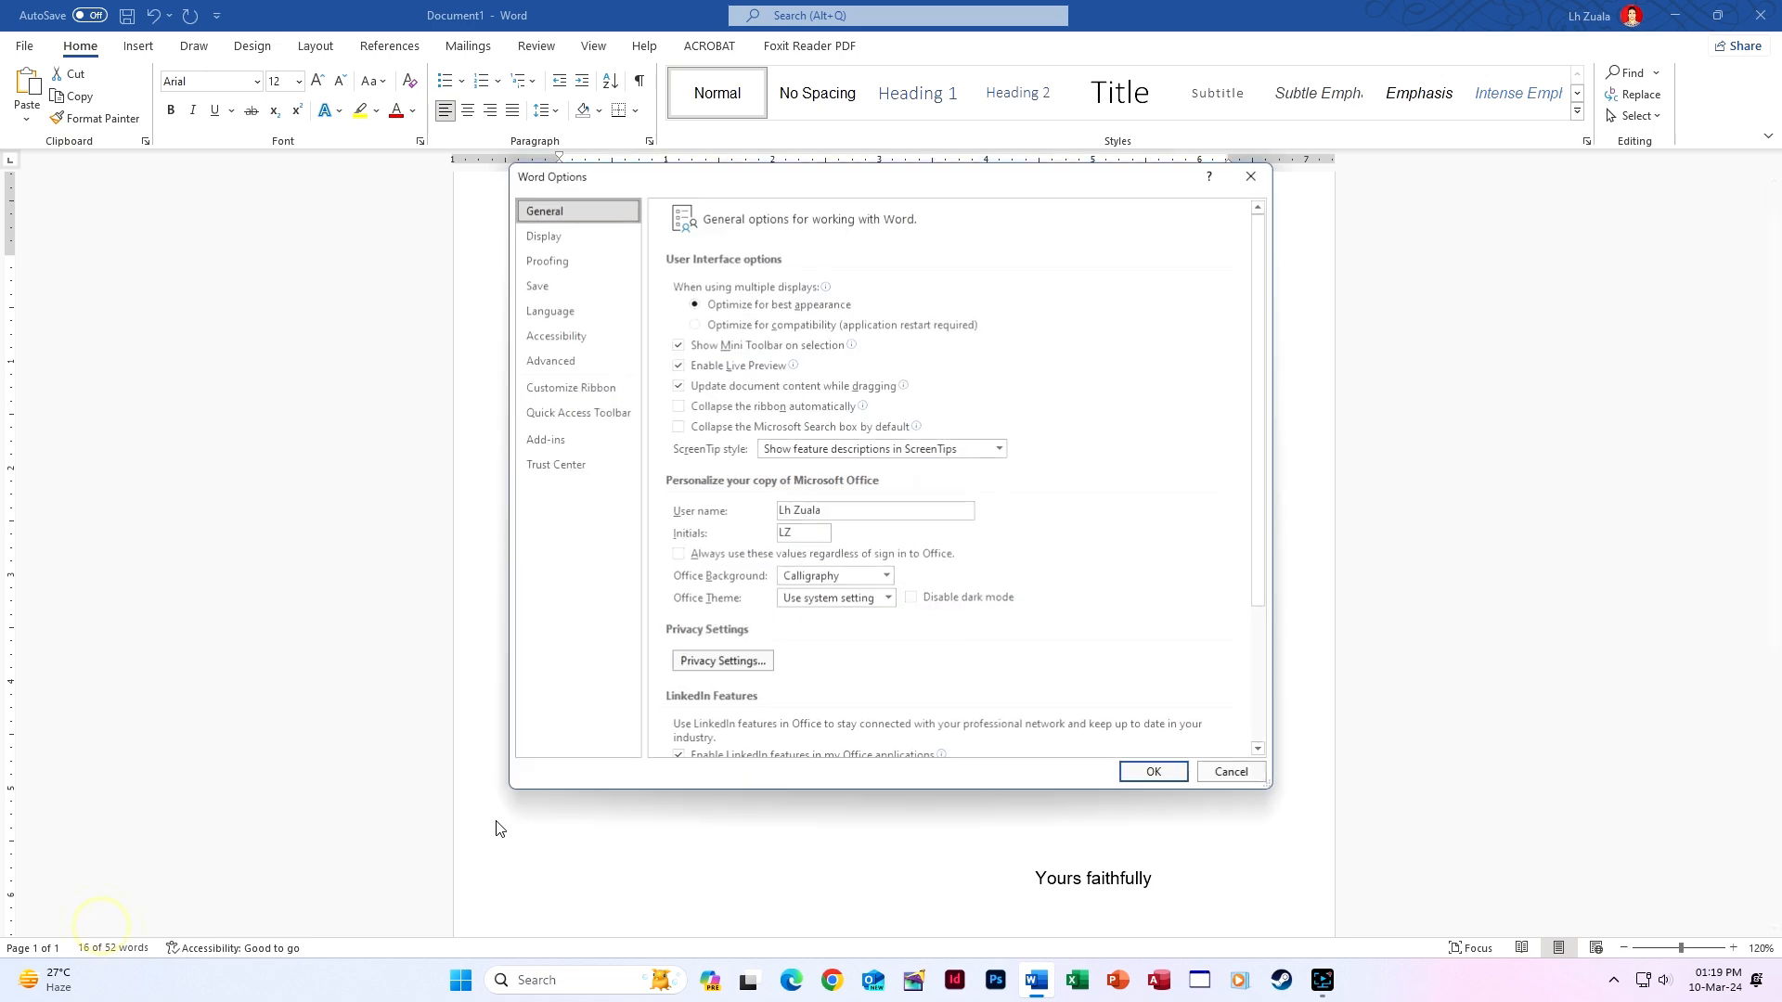
{"action": "left_click", "coordinate": [538, 285]}
{"action": "left_click", "coordinate": [548, 260]}
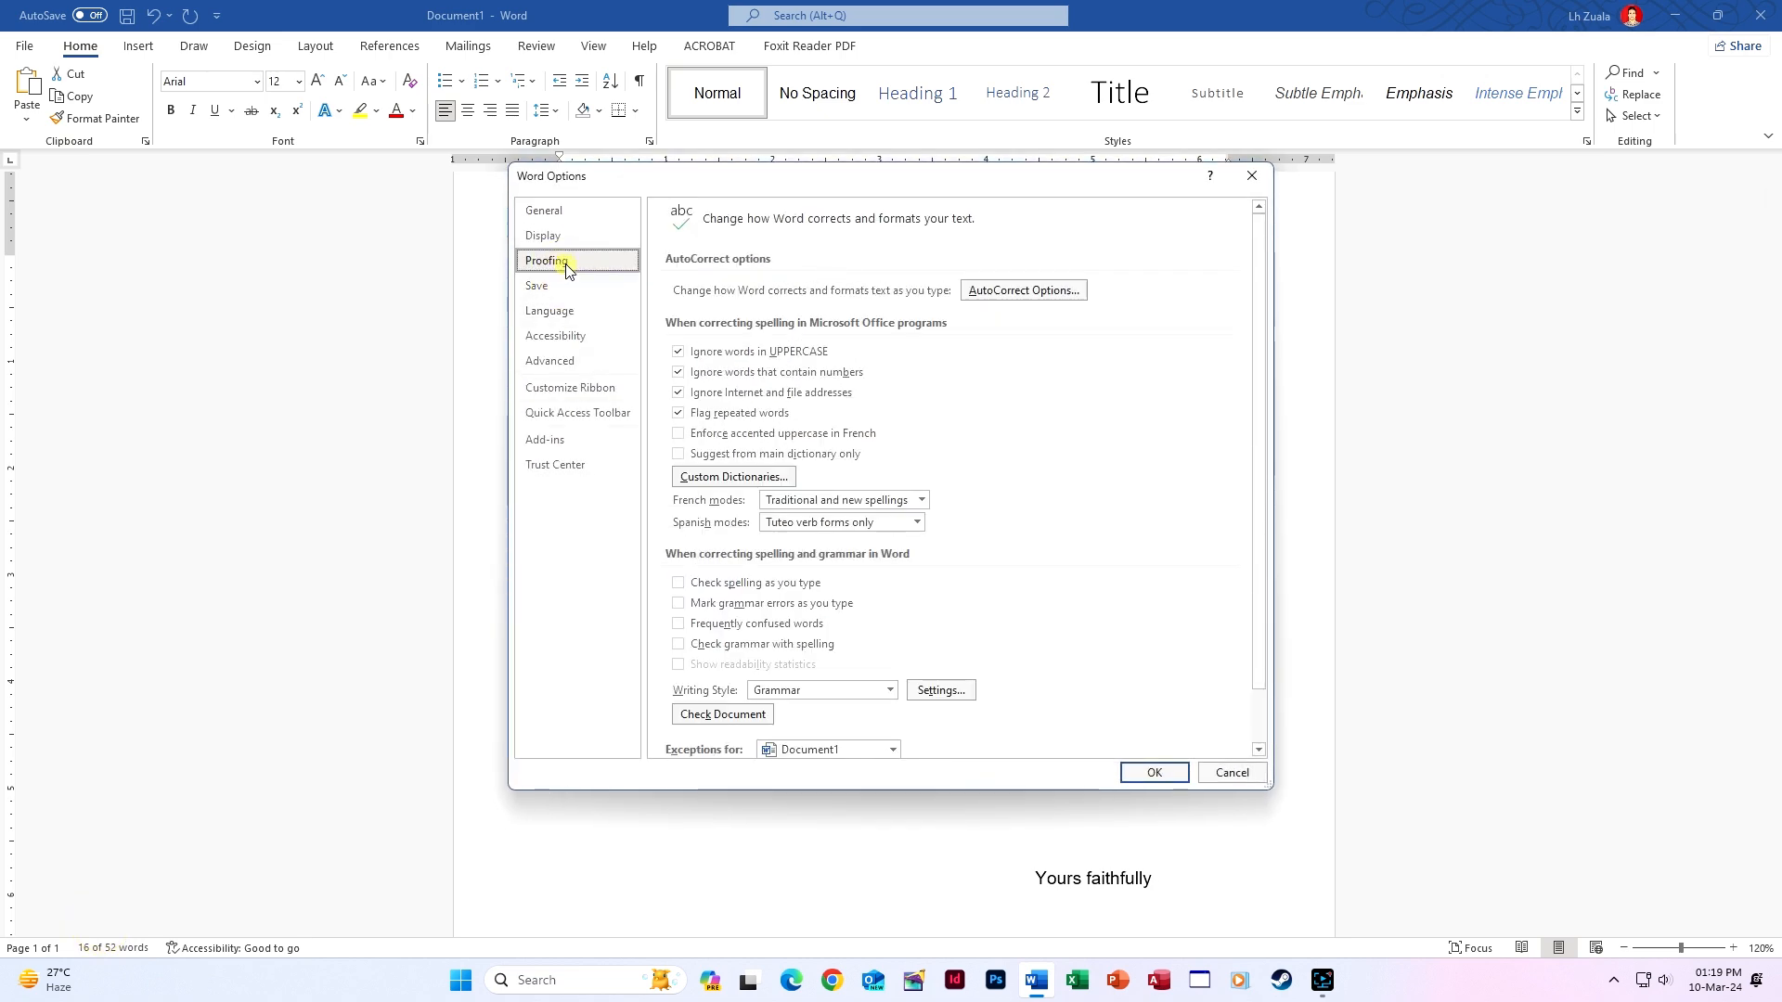
{"action": "left_click", "coordinate": [1020, 292]}
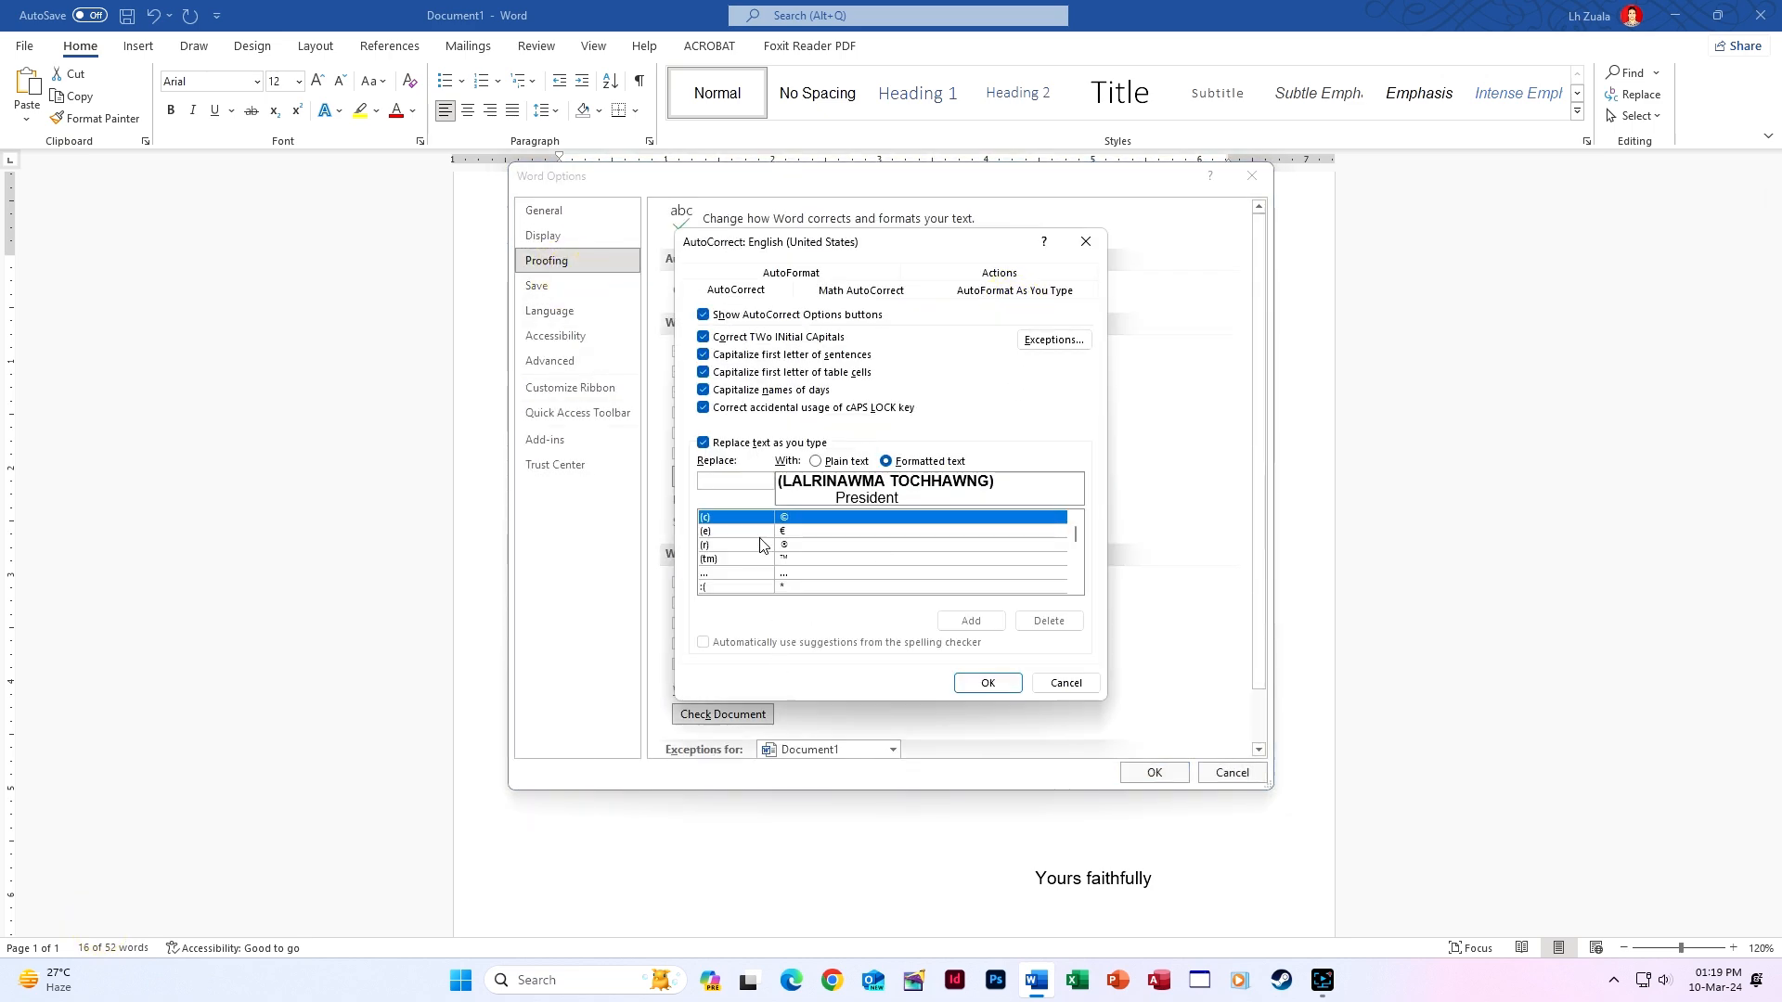
{"action": "type", "text": "Rina"}
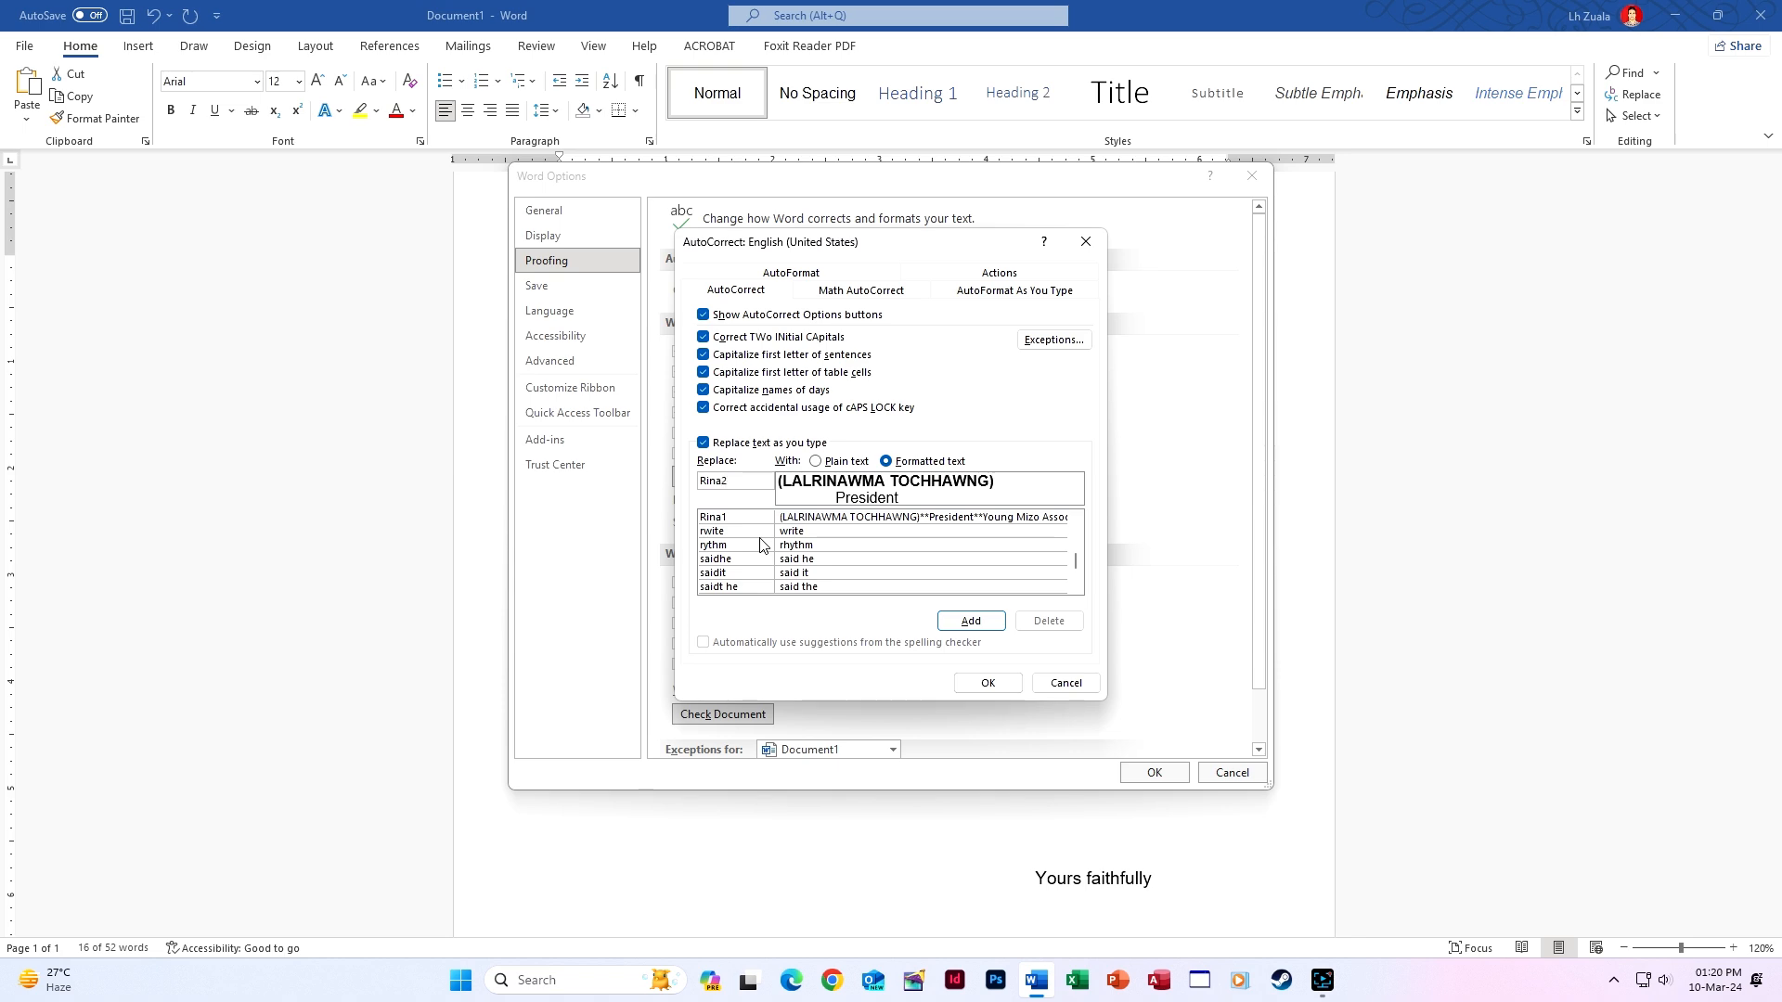
{"action": "type", "text": "2"}
{"action": "left_click", "coordinate": [969, 620]}
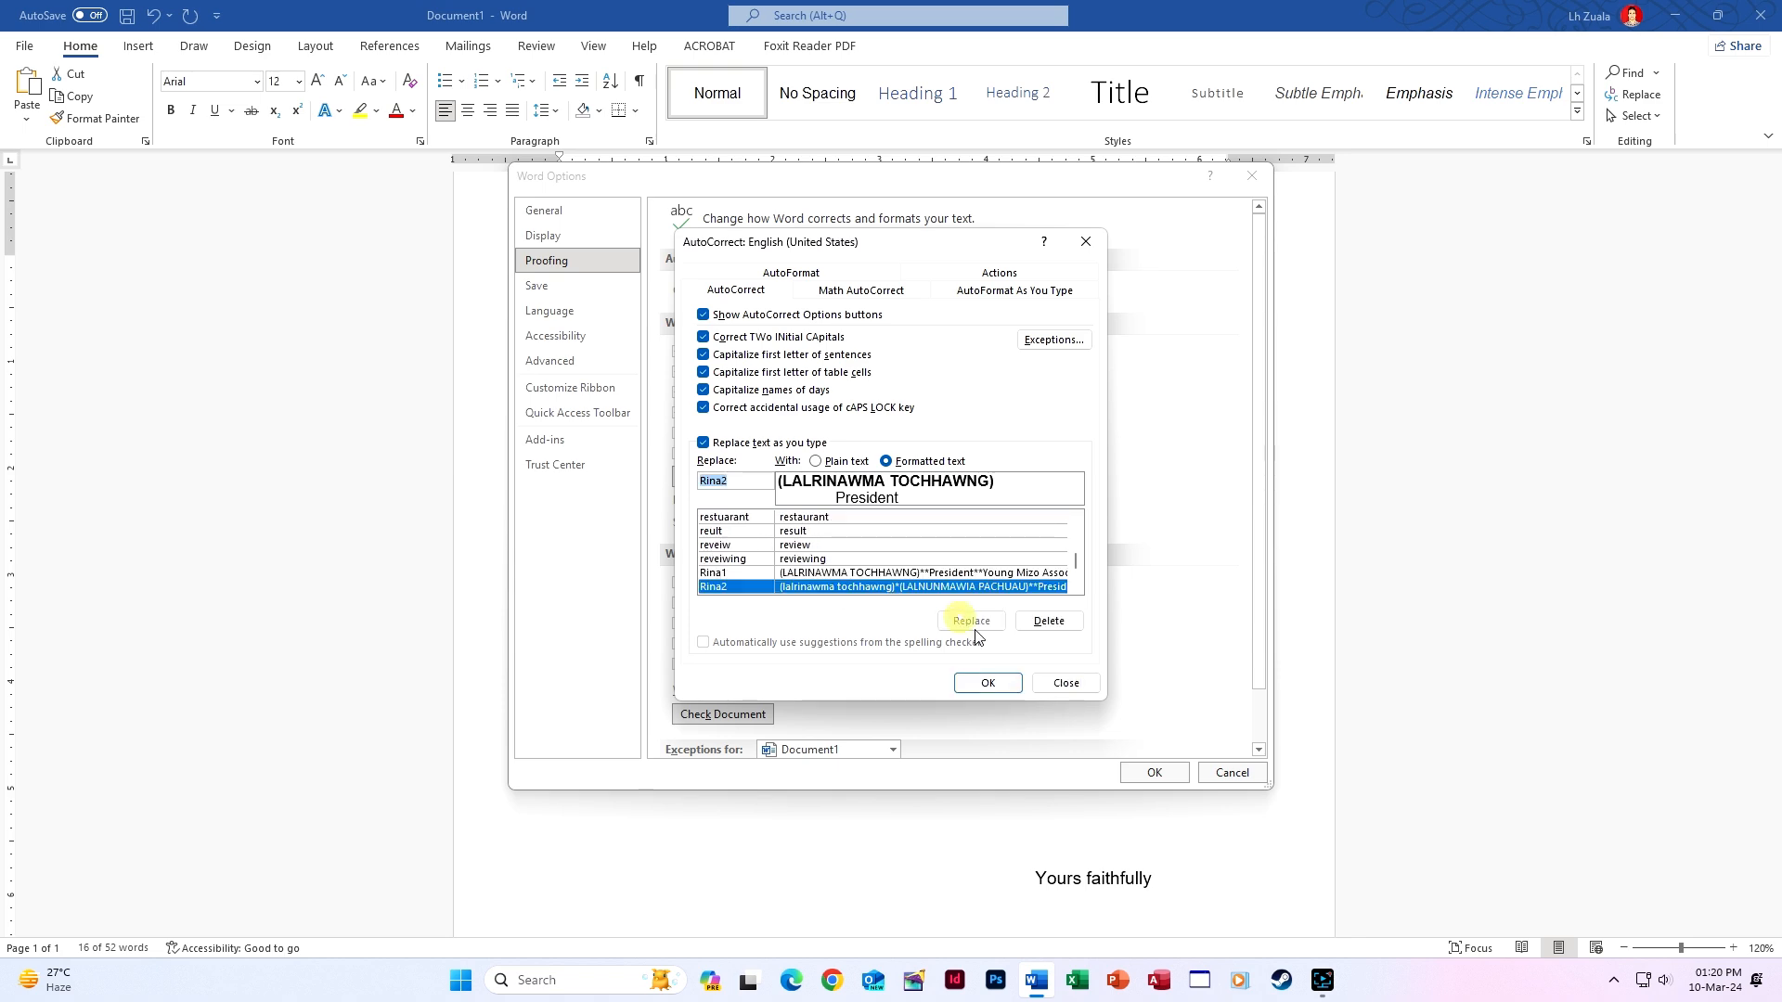
{"action": "left_click", "coordinate": [987, 682]}
{"action": "left_click", "coordinate": [1168, 776]}
{"action": "scroll", "coordinate": [1129, 763], "scroll_direction": "down", "scroll_amount": 5}
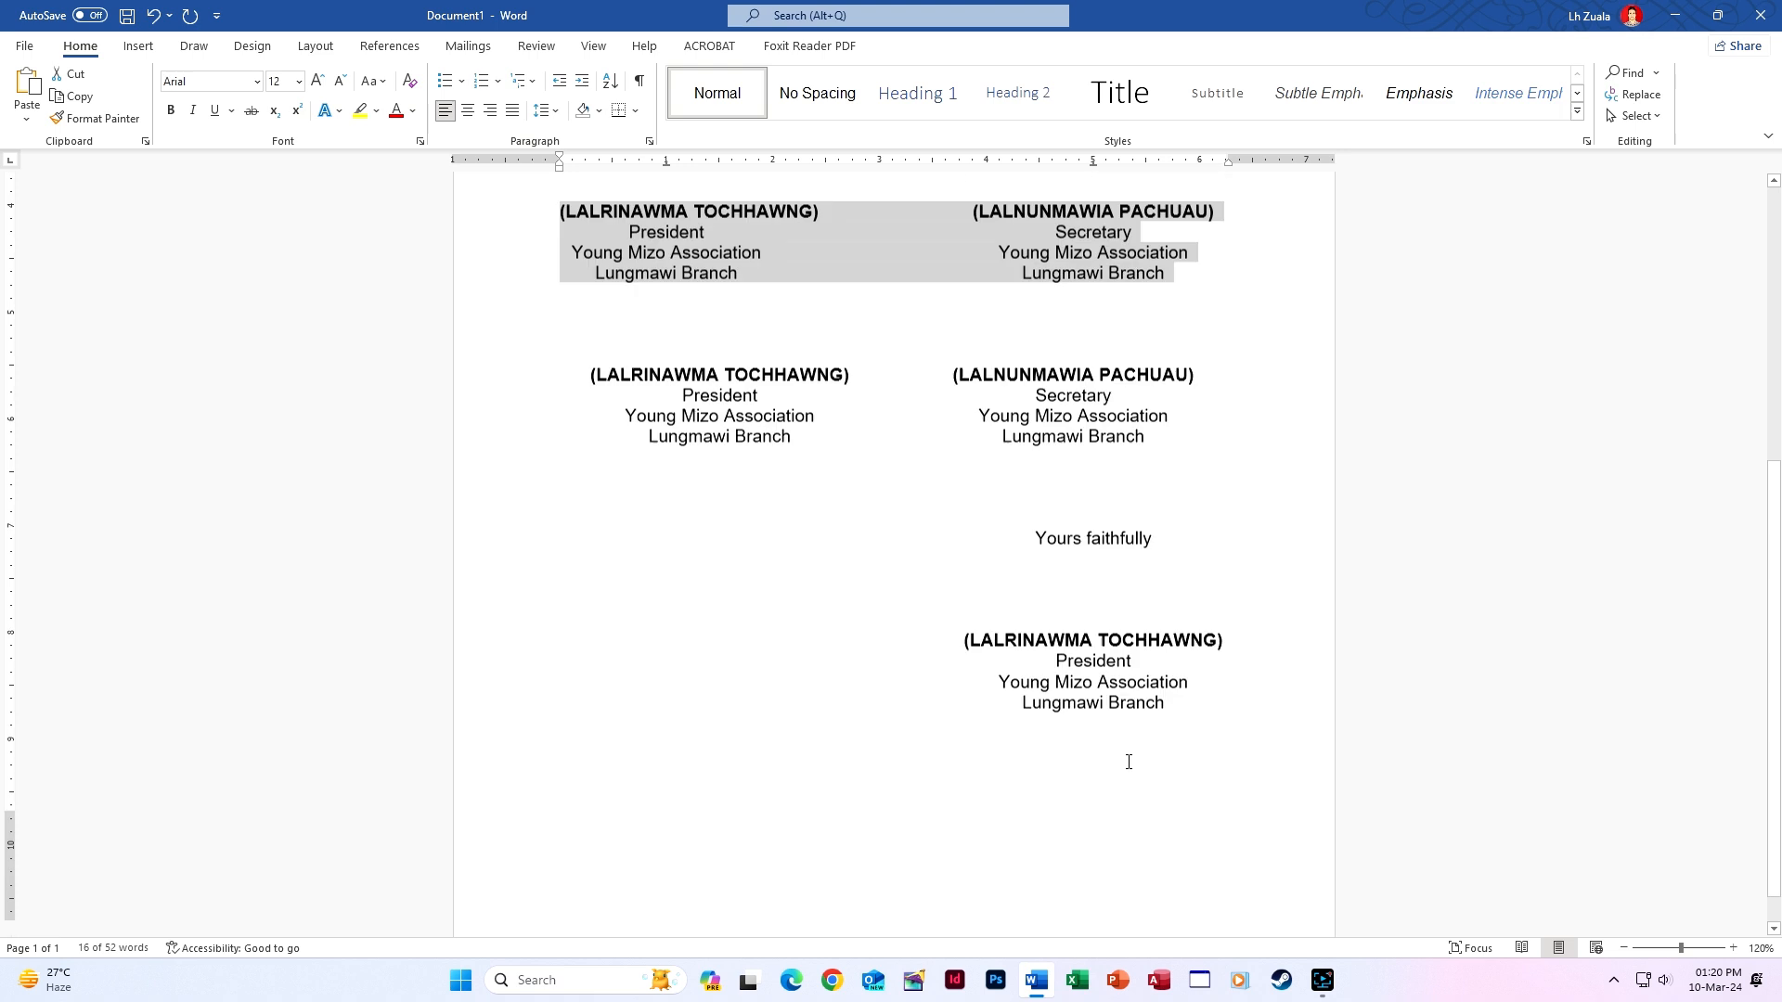
{"action": "scroll", "coordinate": [1129, 762], "scroll_direction": "down", "scroll_amount": 2}
Type Rina2 on the blank line below the last signature and expand it with F3.
{"action": "left_click", "coordinate": [1114, 665]}
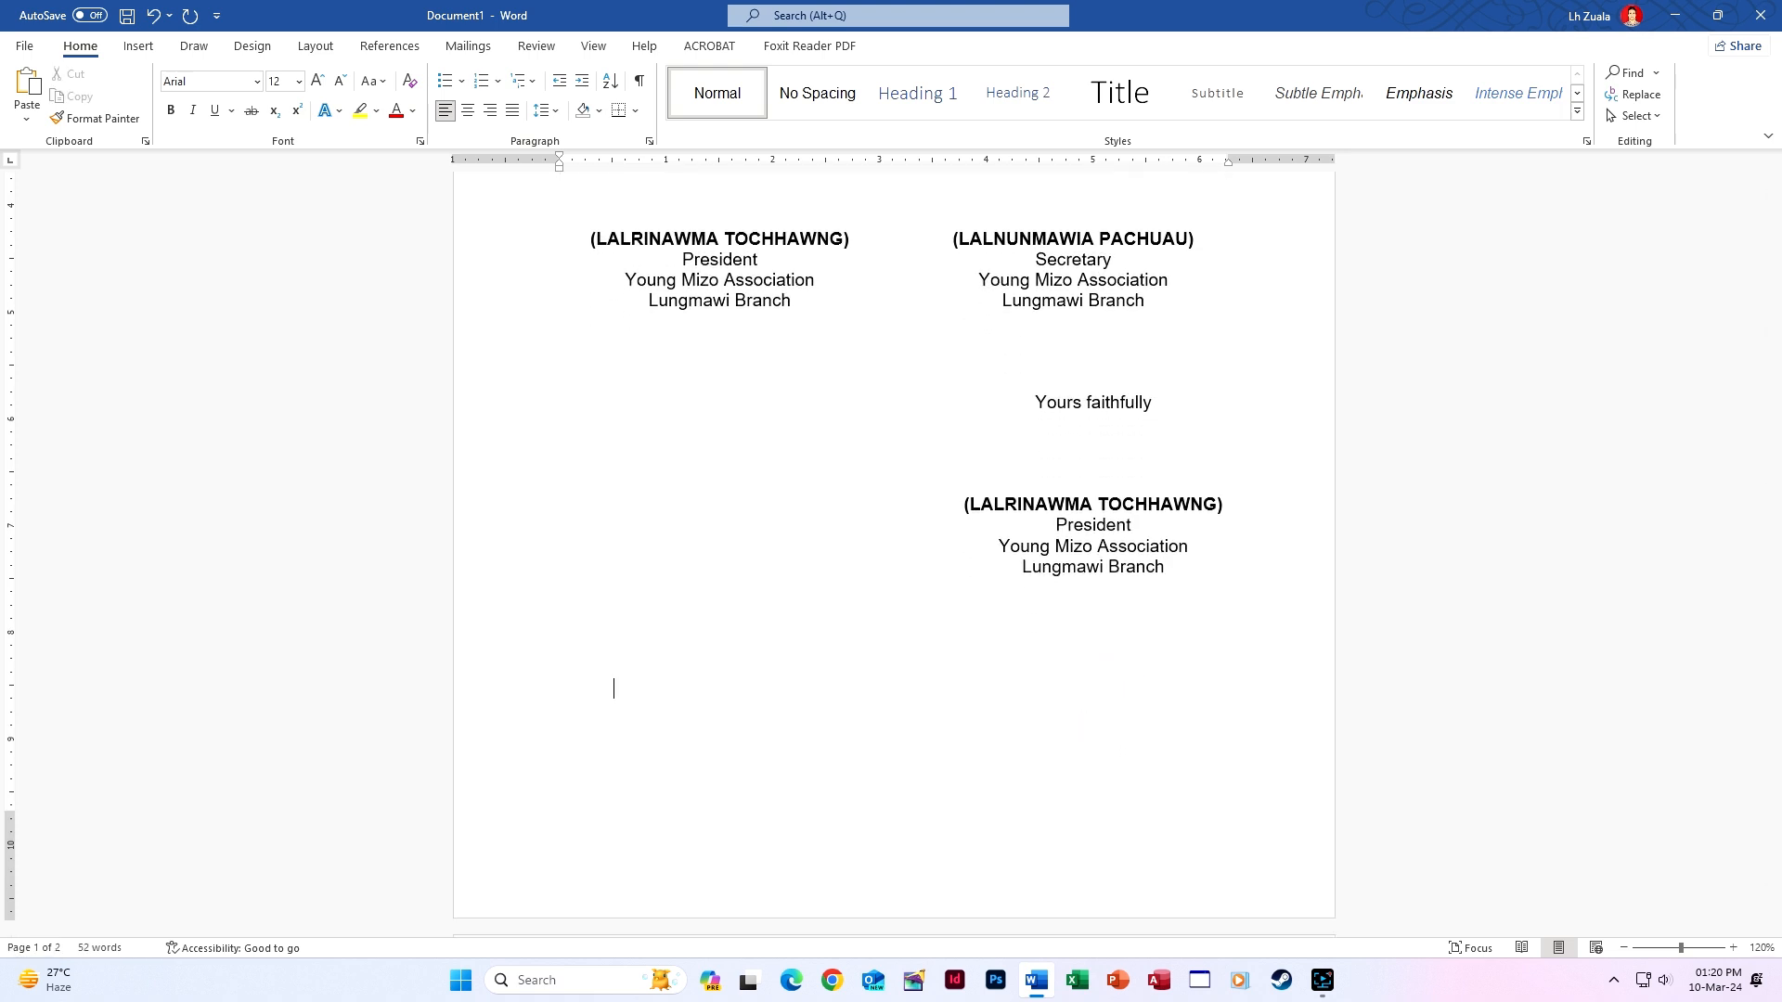
{"action": "type", "text": "Rina2"}
{"action": "key", "text": "F3"}
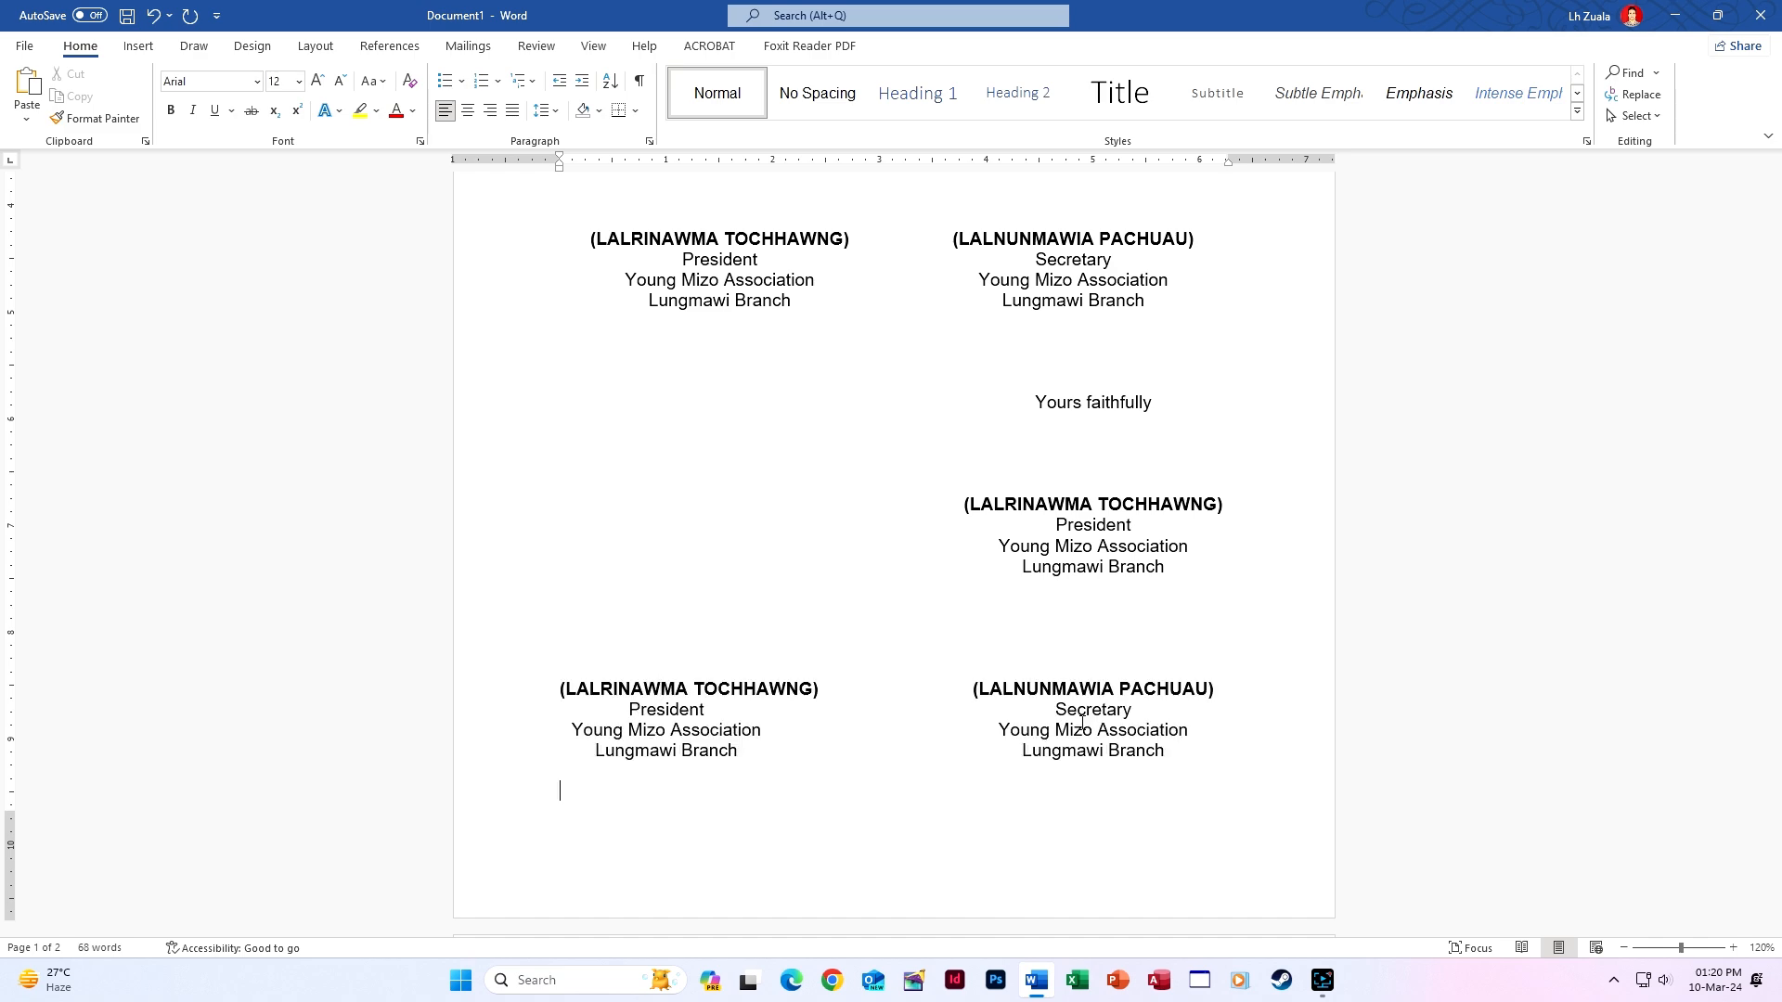
{"action": "scroll", "coordinate": [1205, 578], "scroll_direction": "up", "scroll_amount": 3}
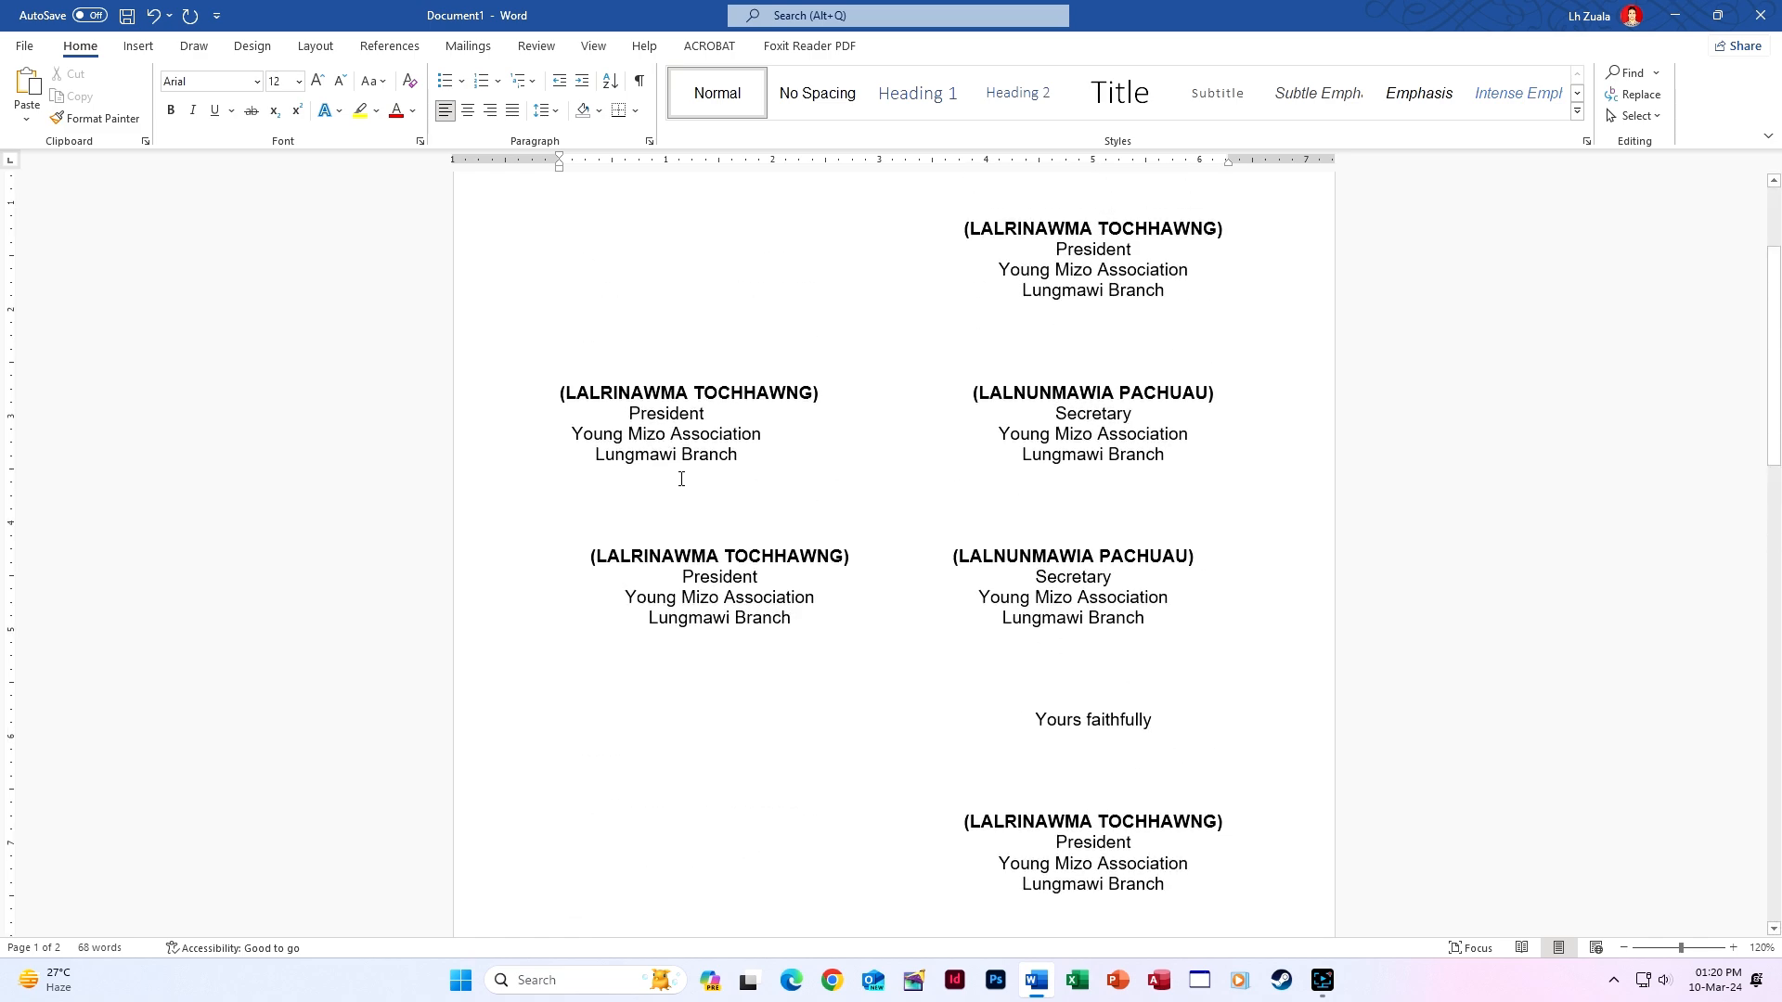
{"action": "scroll", "coordinate": [681, 479], "scroll_direction": "down", "scroll_amount": 10}
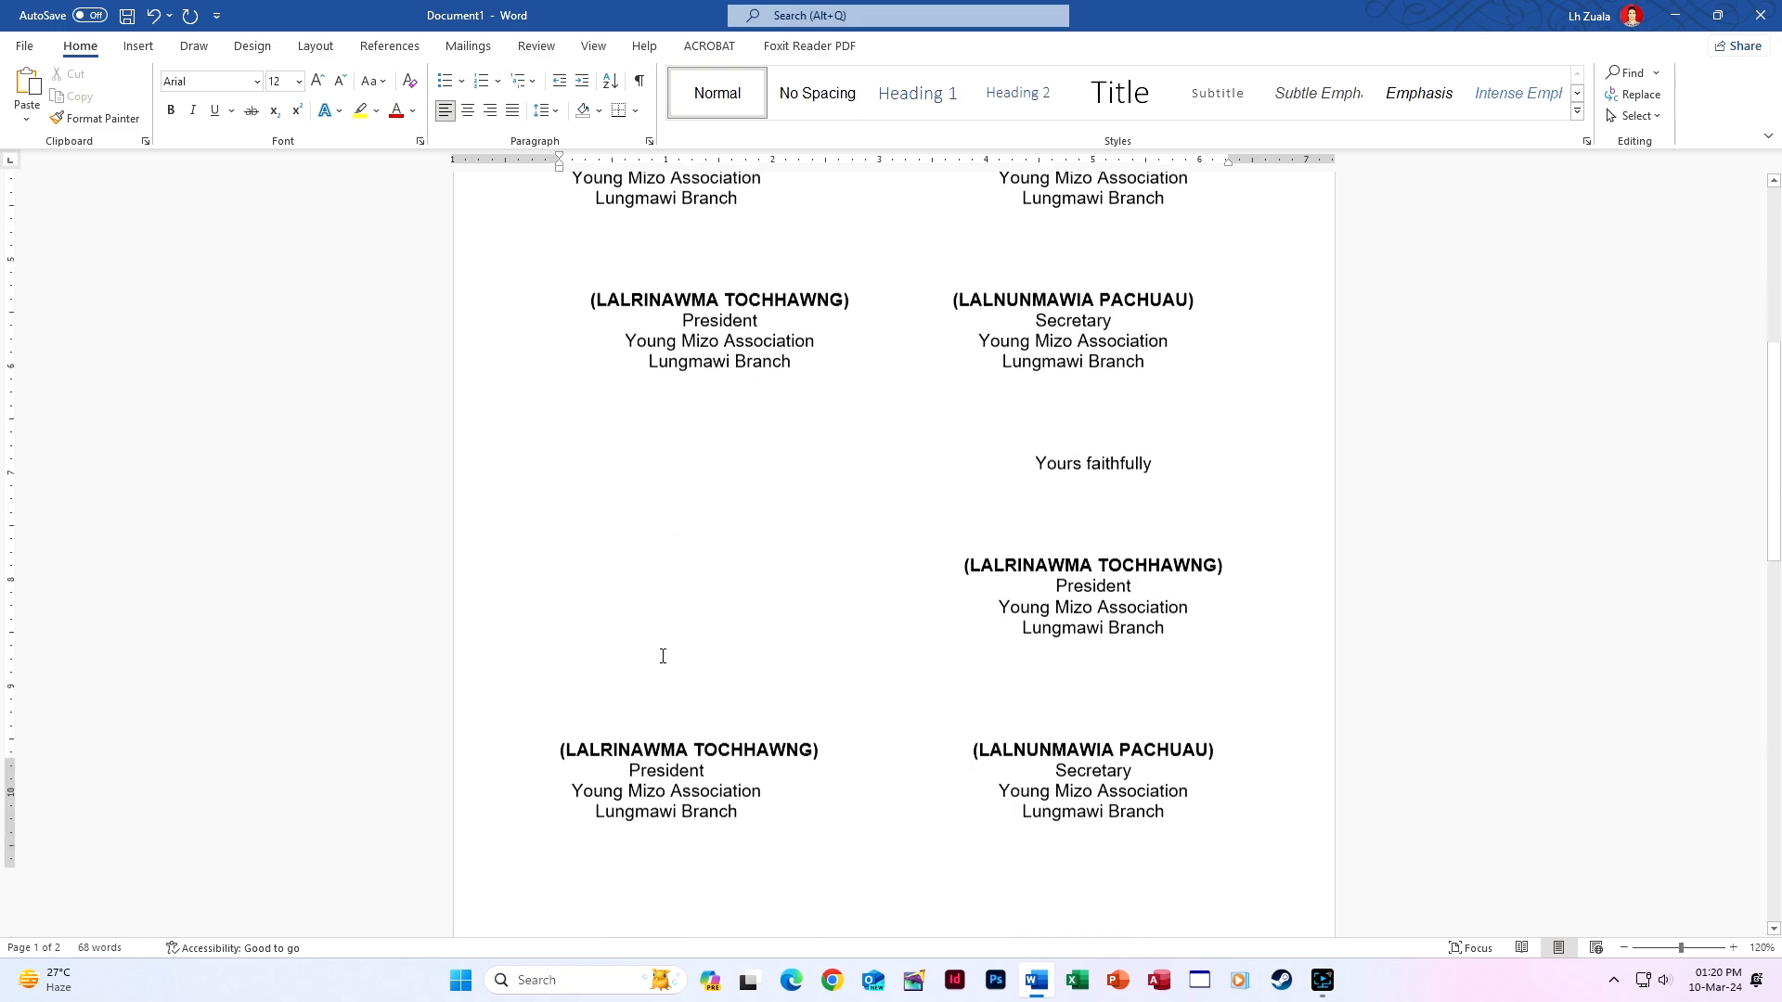
Tidy the blank lines at the top of page 2 around the inserted block.
{"action": "left_click", "coordinate": [777, 644]}
{"action": "key", "text": "BackSpace"}
{"action": "key", "text": "BackSpace"}
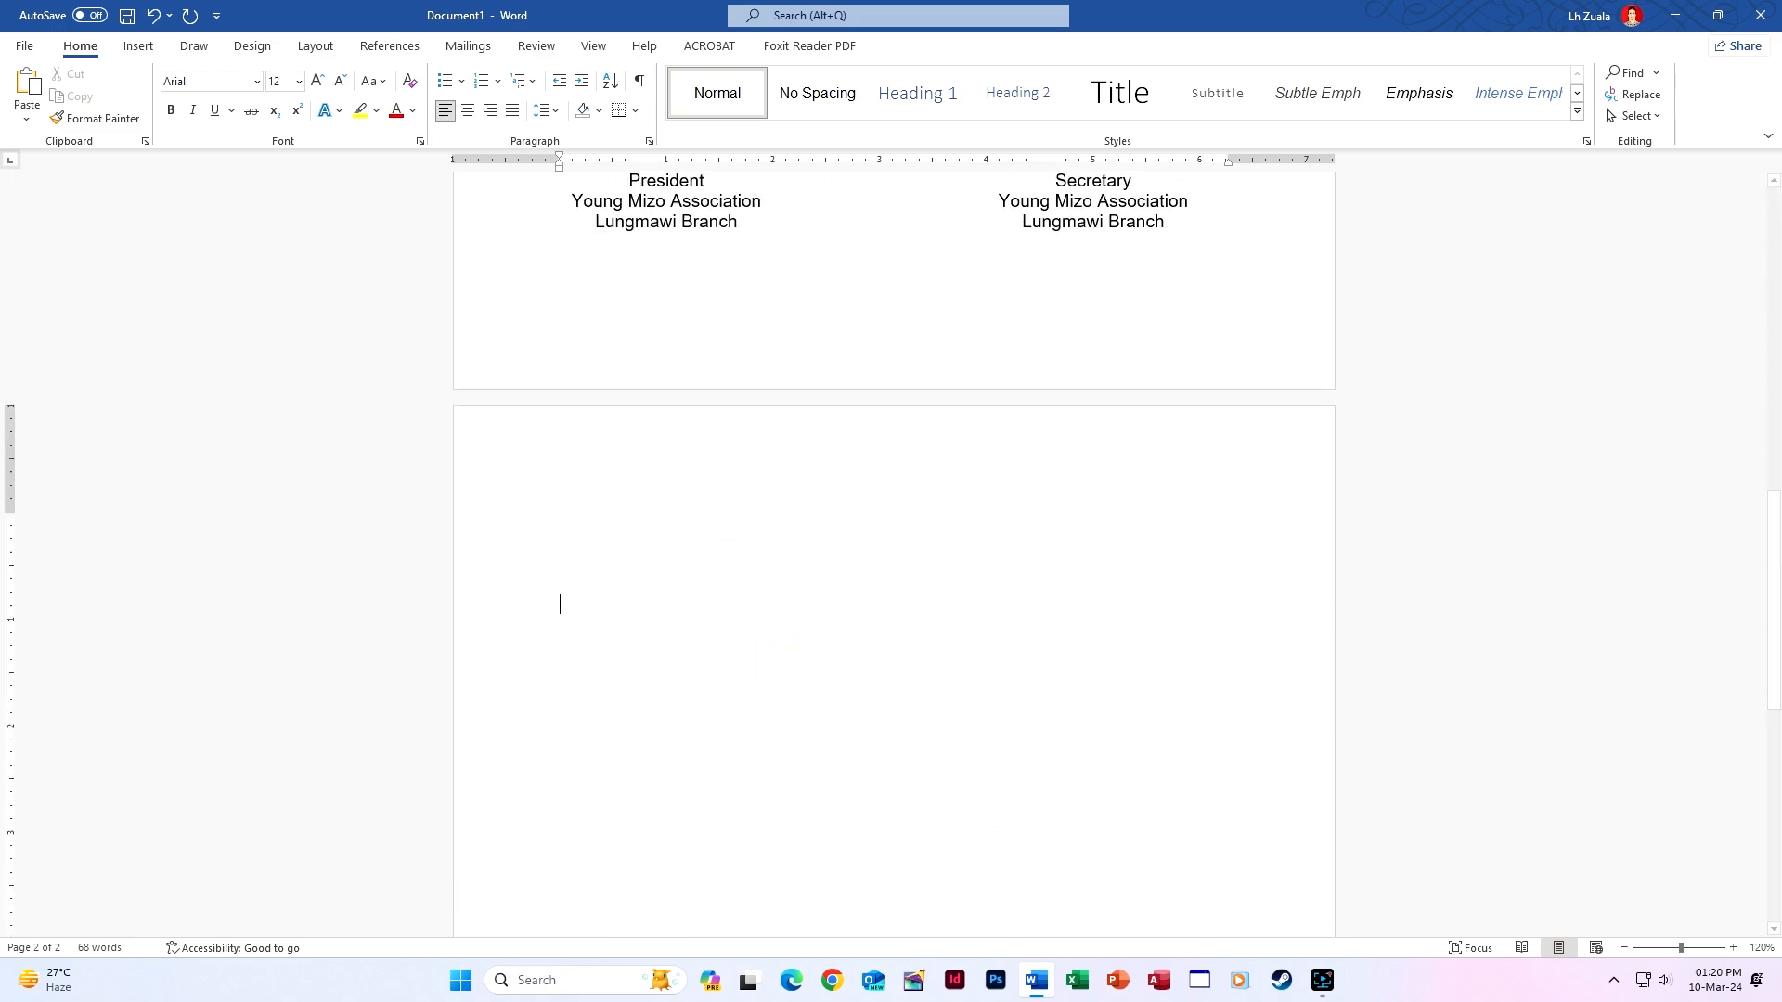
{"action": "key", "text": "BackSpace"}
{"action": "key", "text": "BackSpace"}
{"action": "key", "text": "Return"}
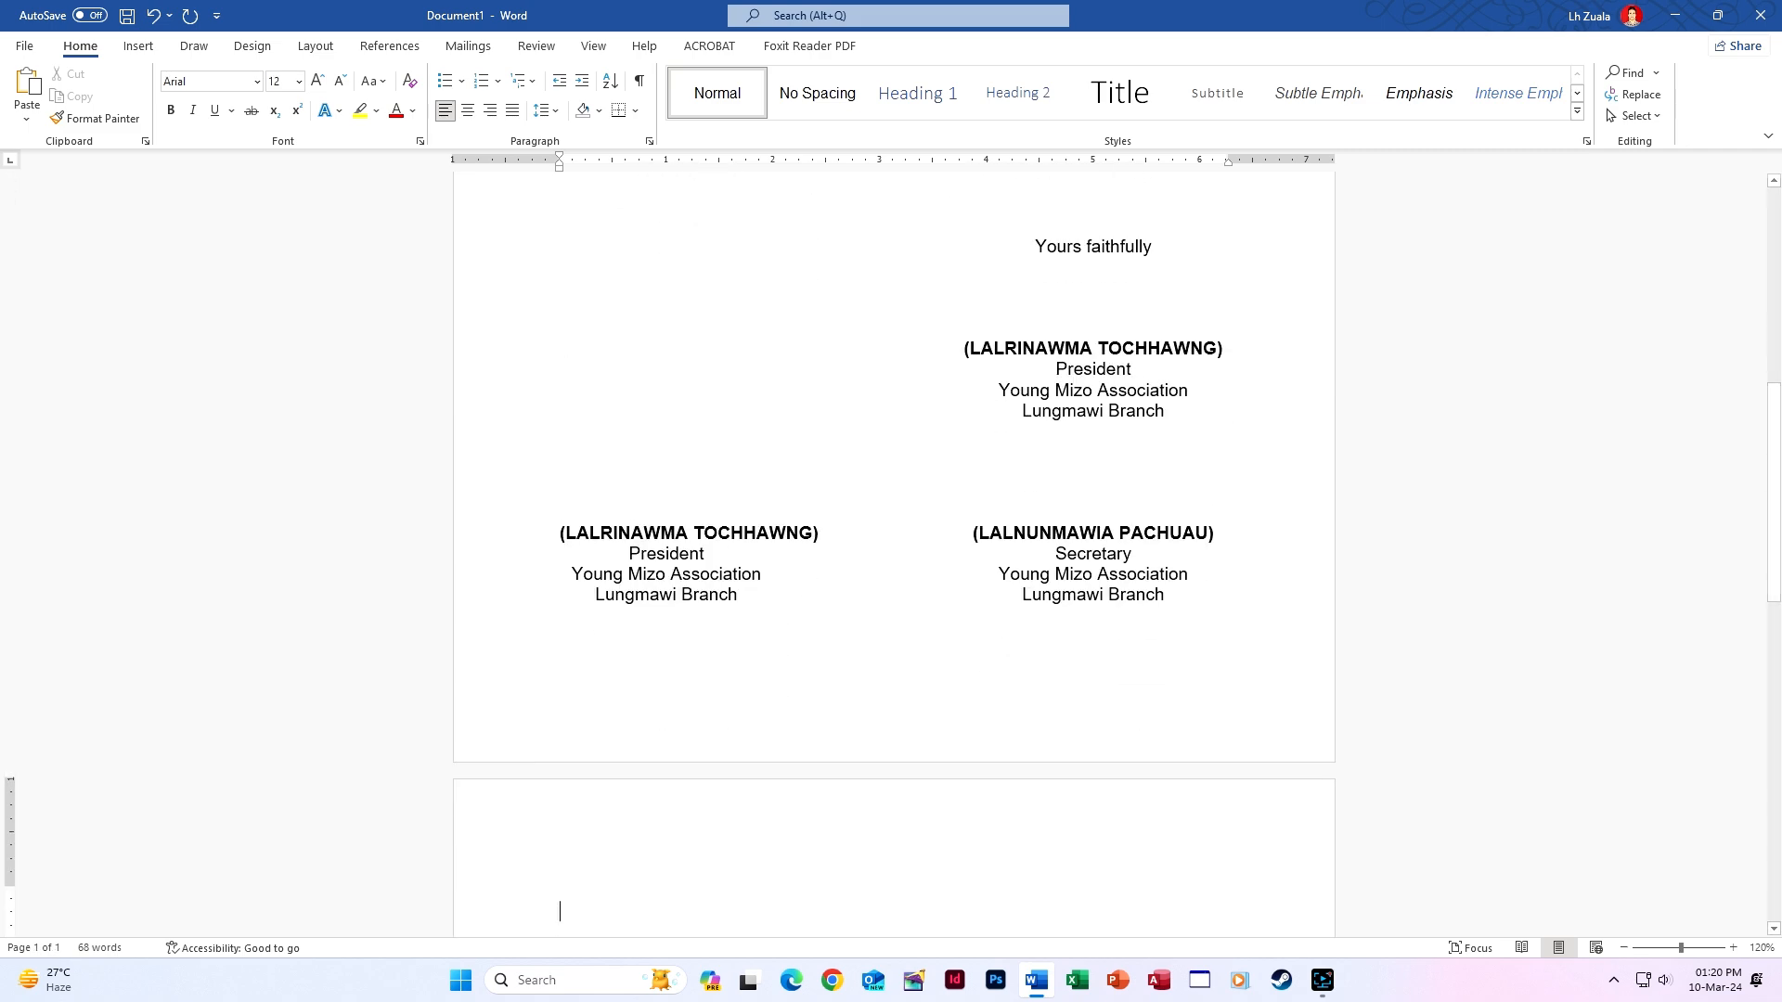
{"action": "scroll", "coordinate": [755, 684], "scroll_direction": "down", "scroll_amount": 5}
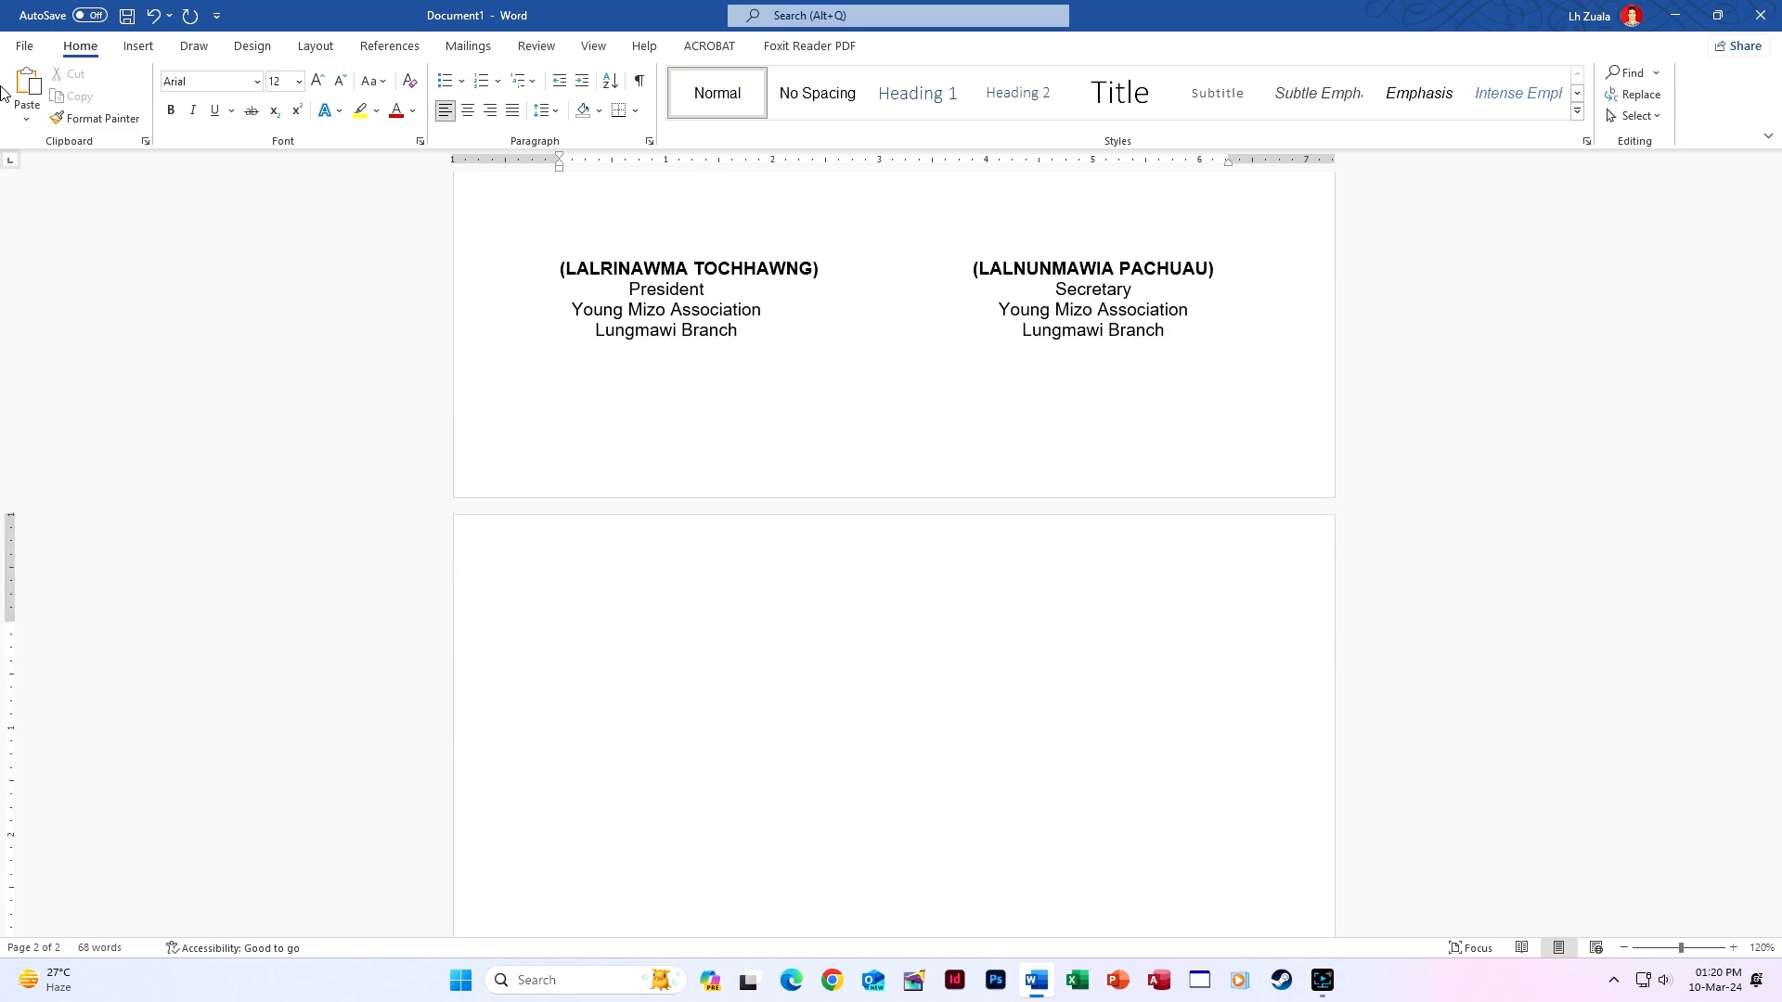
{"action": "left_click", "coordinate": [25, 46]}
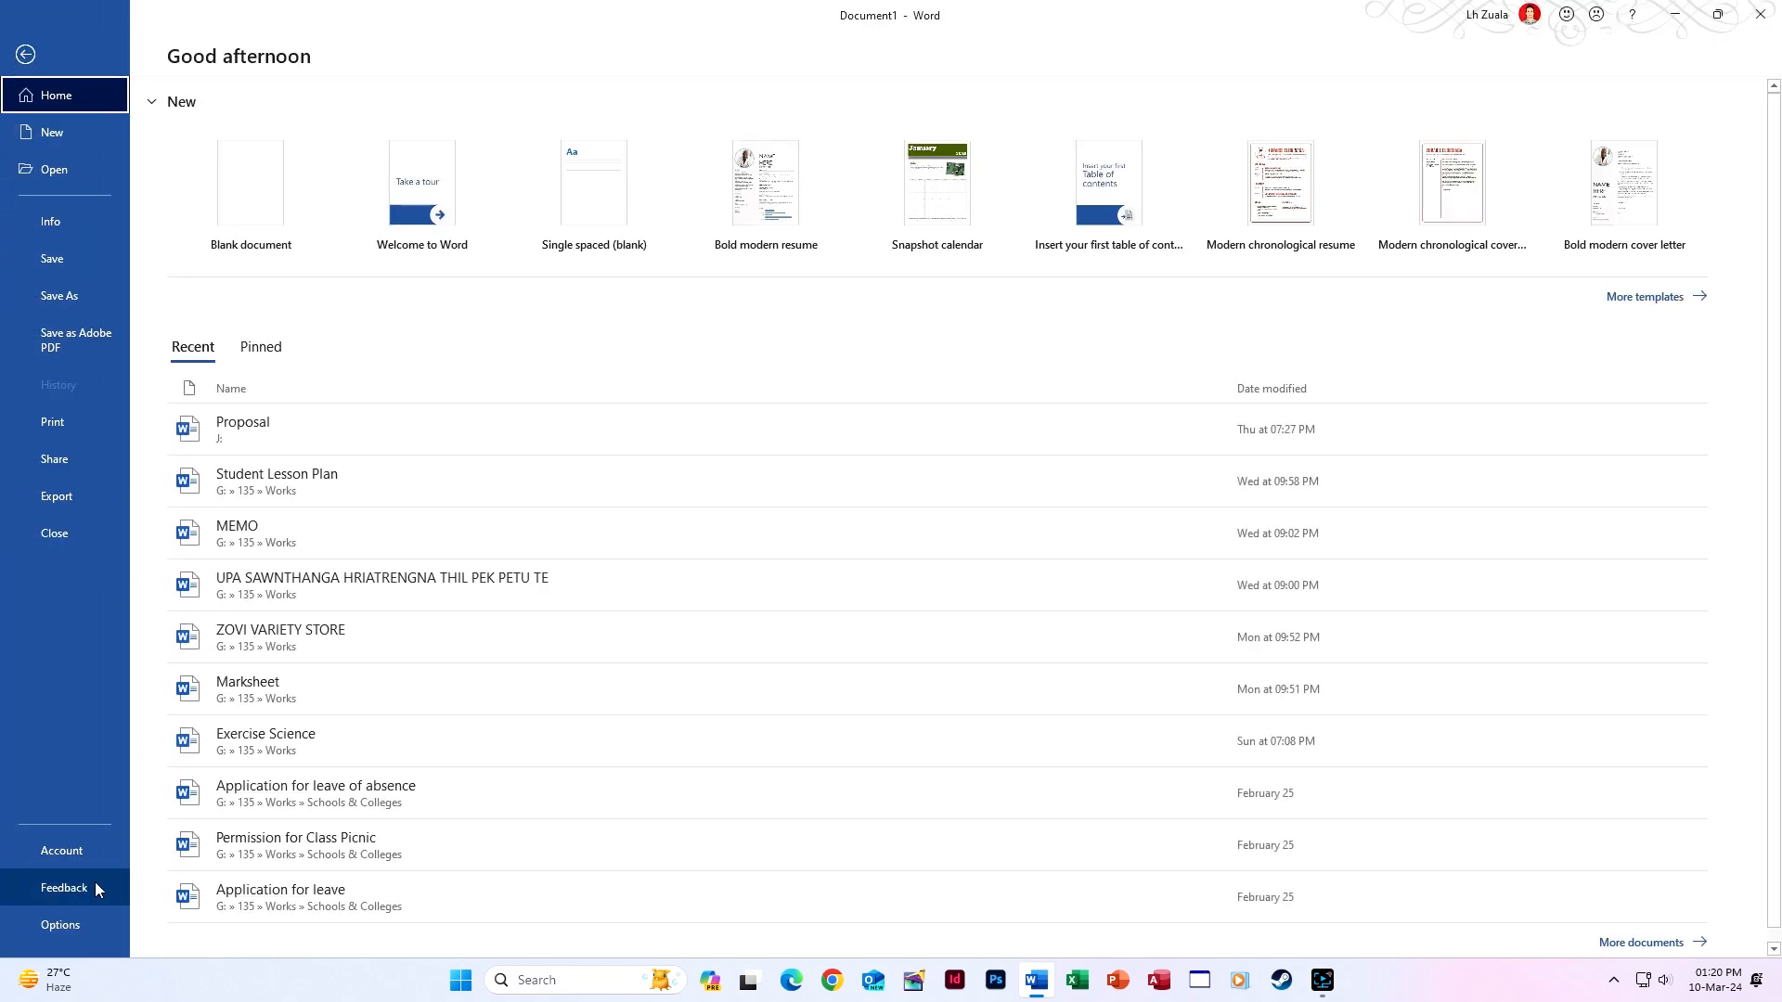
Delete the Rina1 and Rina2 entries from the AutoCorrect replacement list.
{"action": "left_click", "coordinate": [87, 918]}
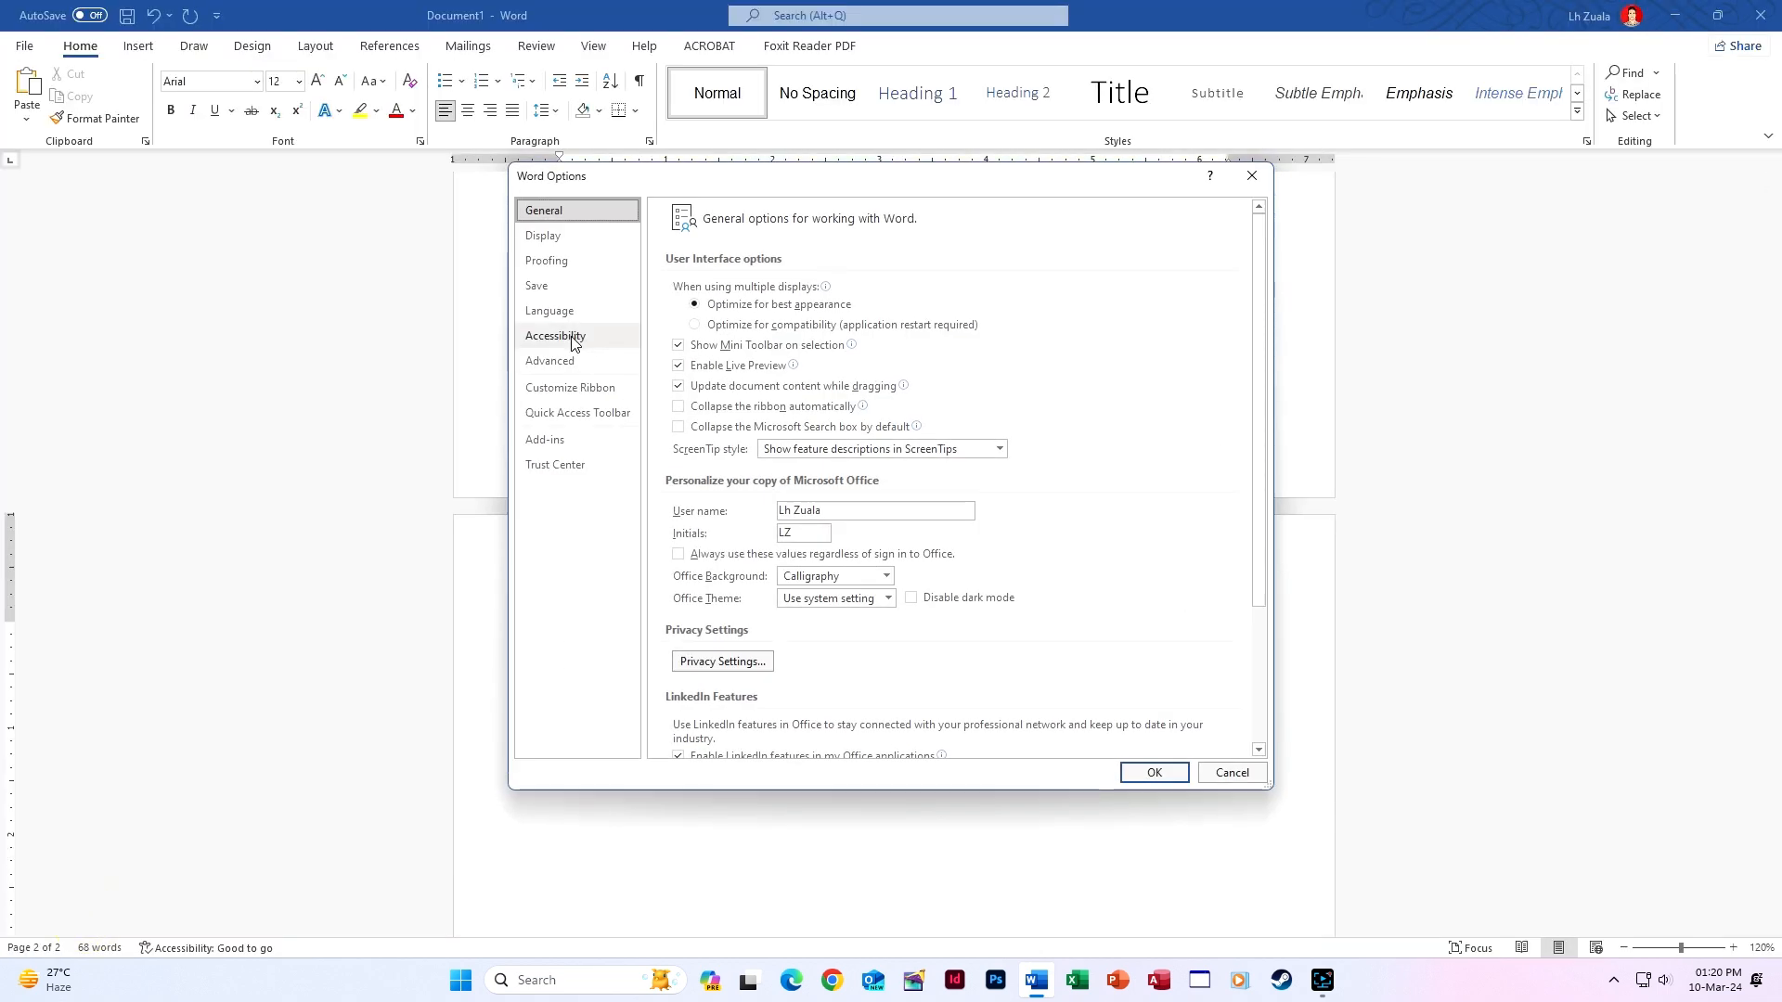
{"action": "left_click", "coordinate": [555, 262]}
{"action": "left_click", "coordinate": [1023, 290]}
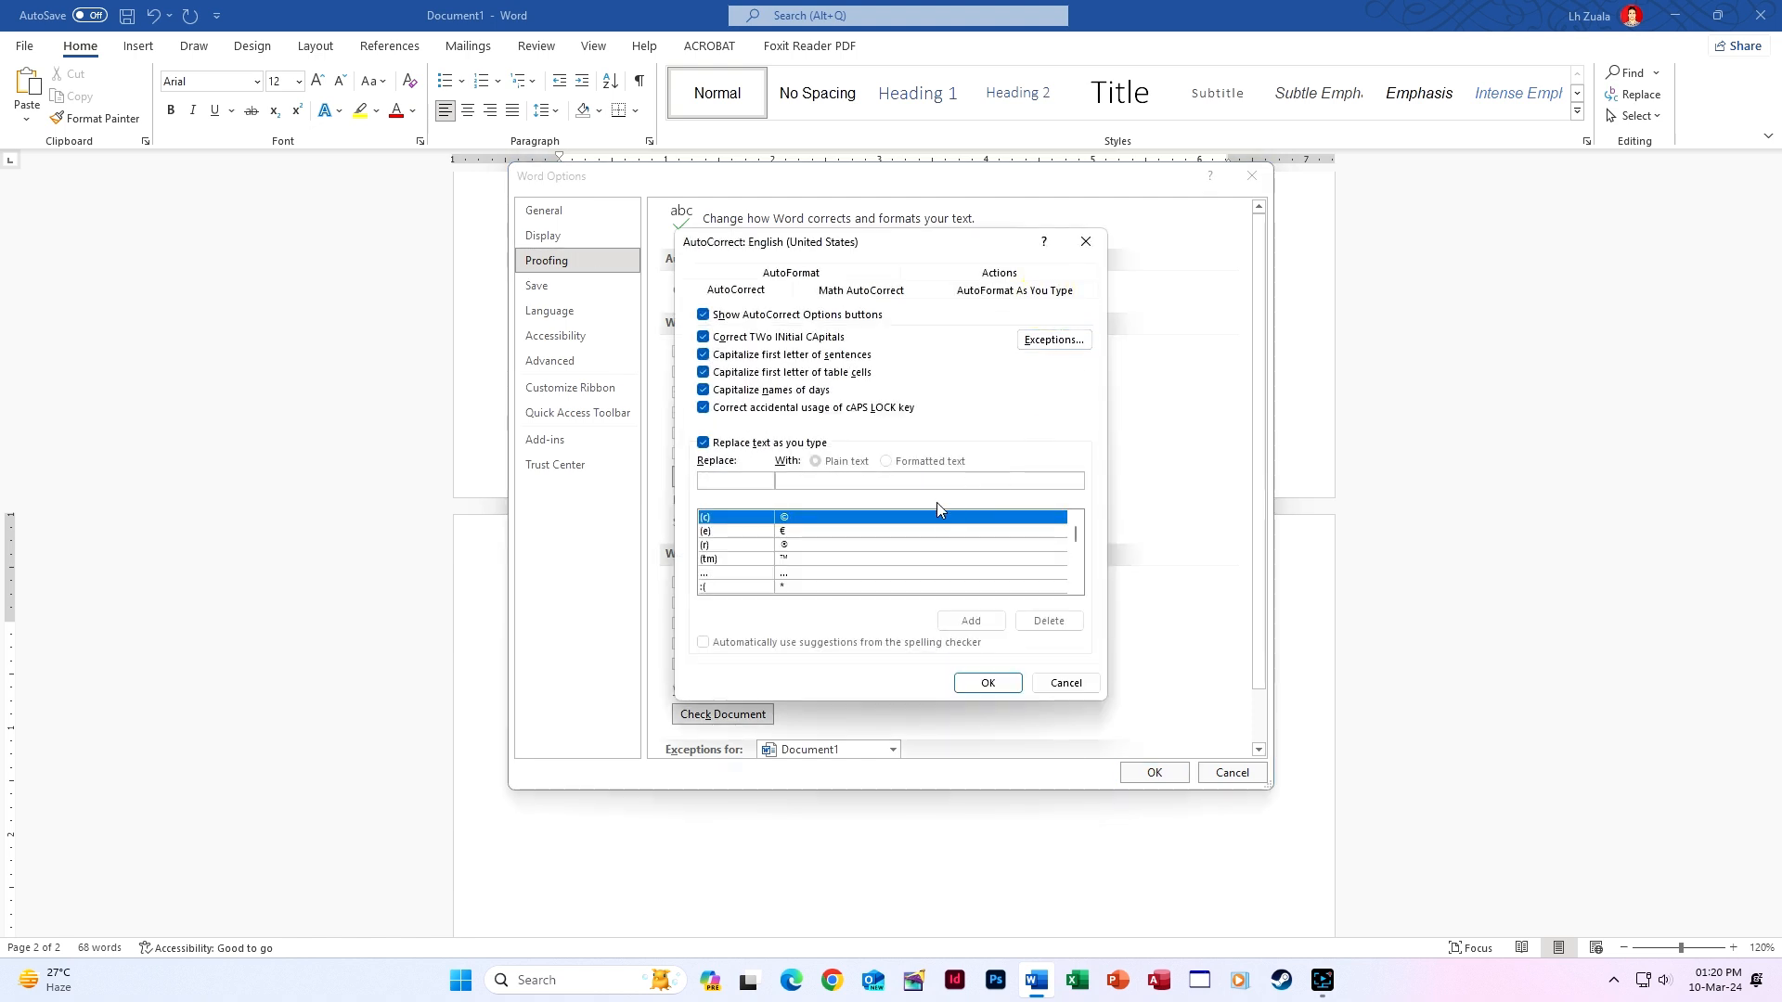
{"action": "type", "text": "rin"}
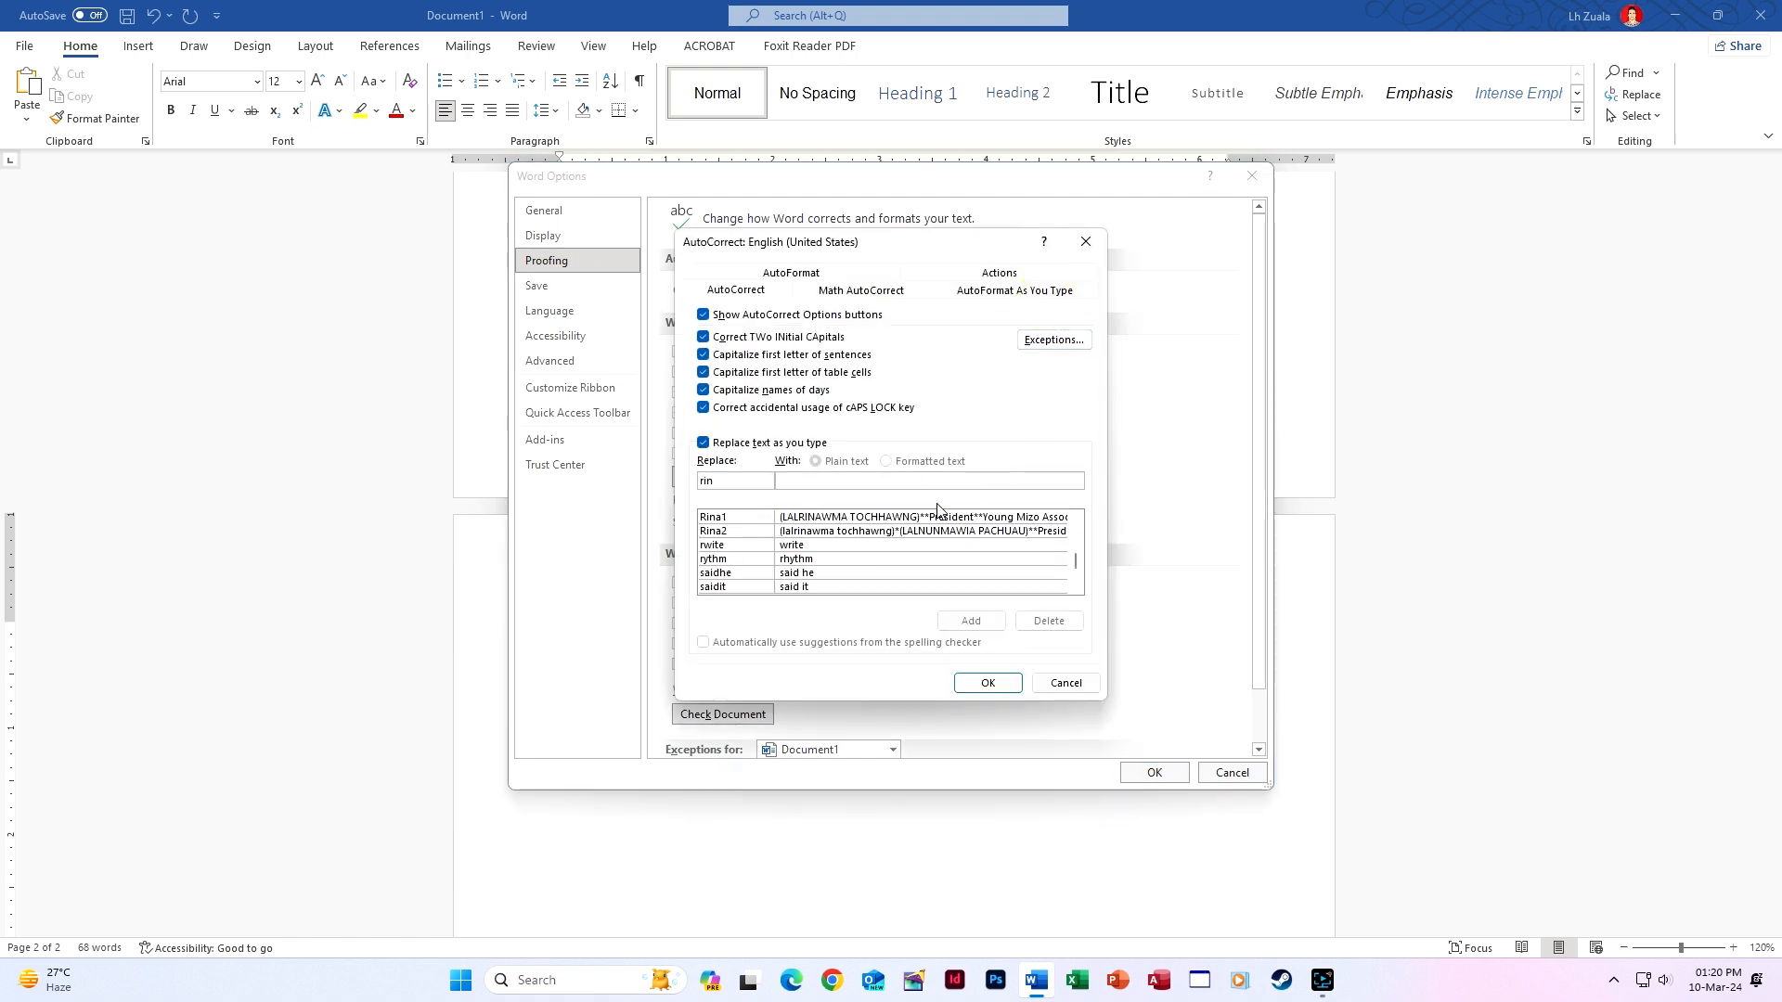
{"action": "left_click", "coordinate": [898, 518]}
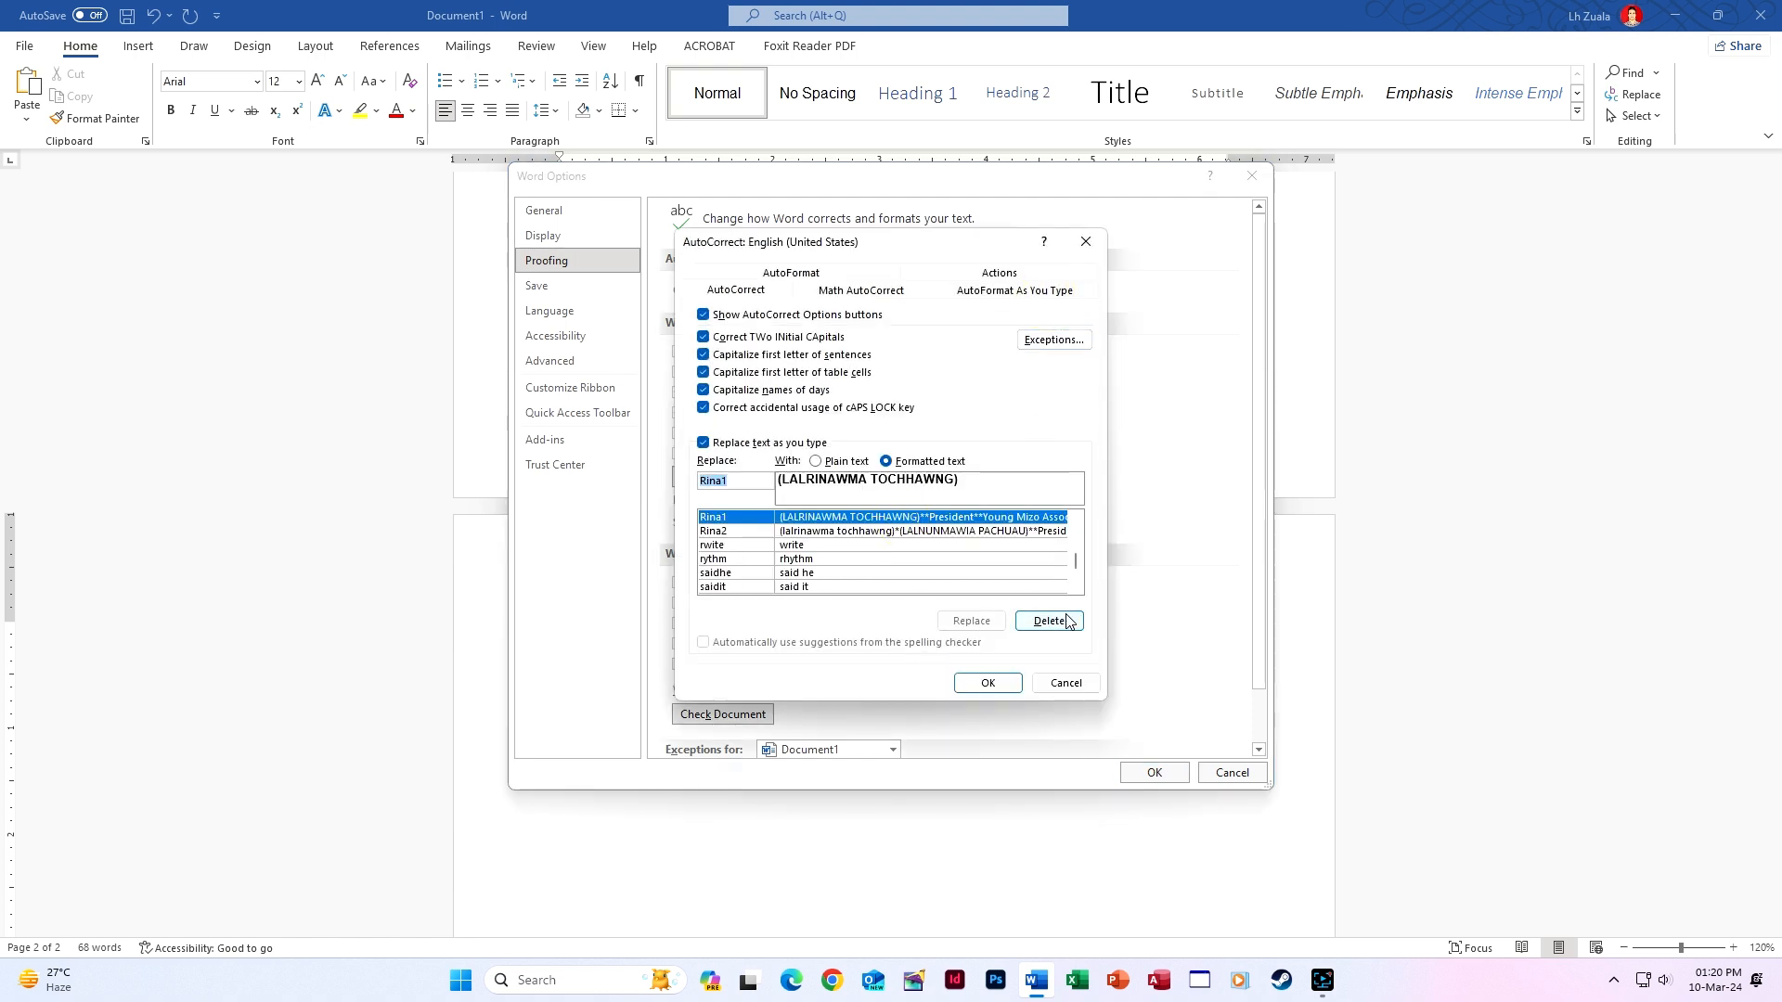
{"action": "left_click", "coordinate": [1067, 621]}
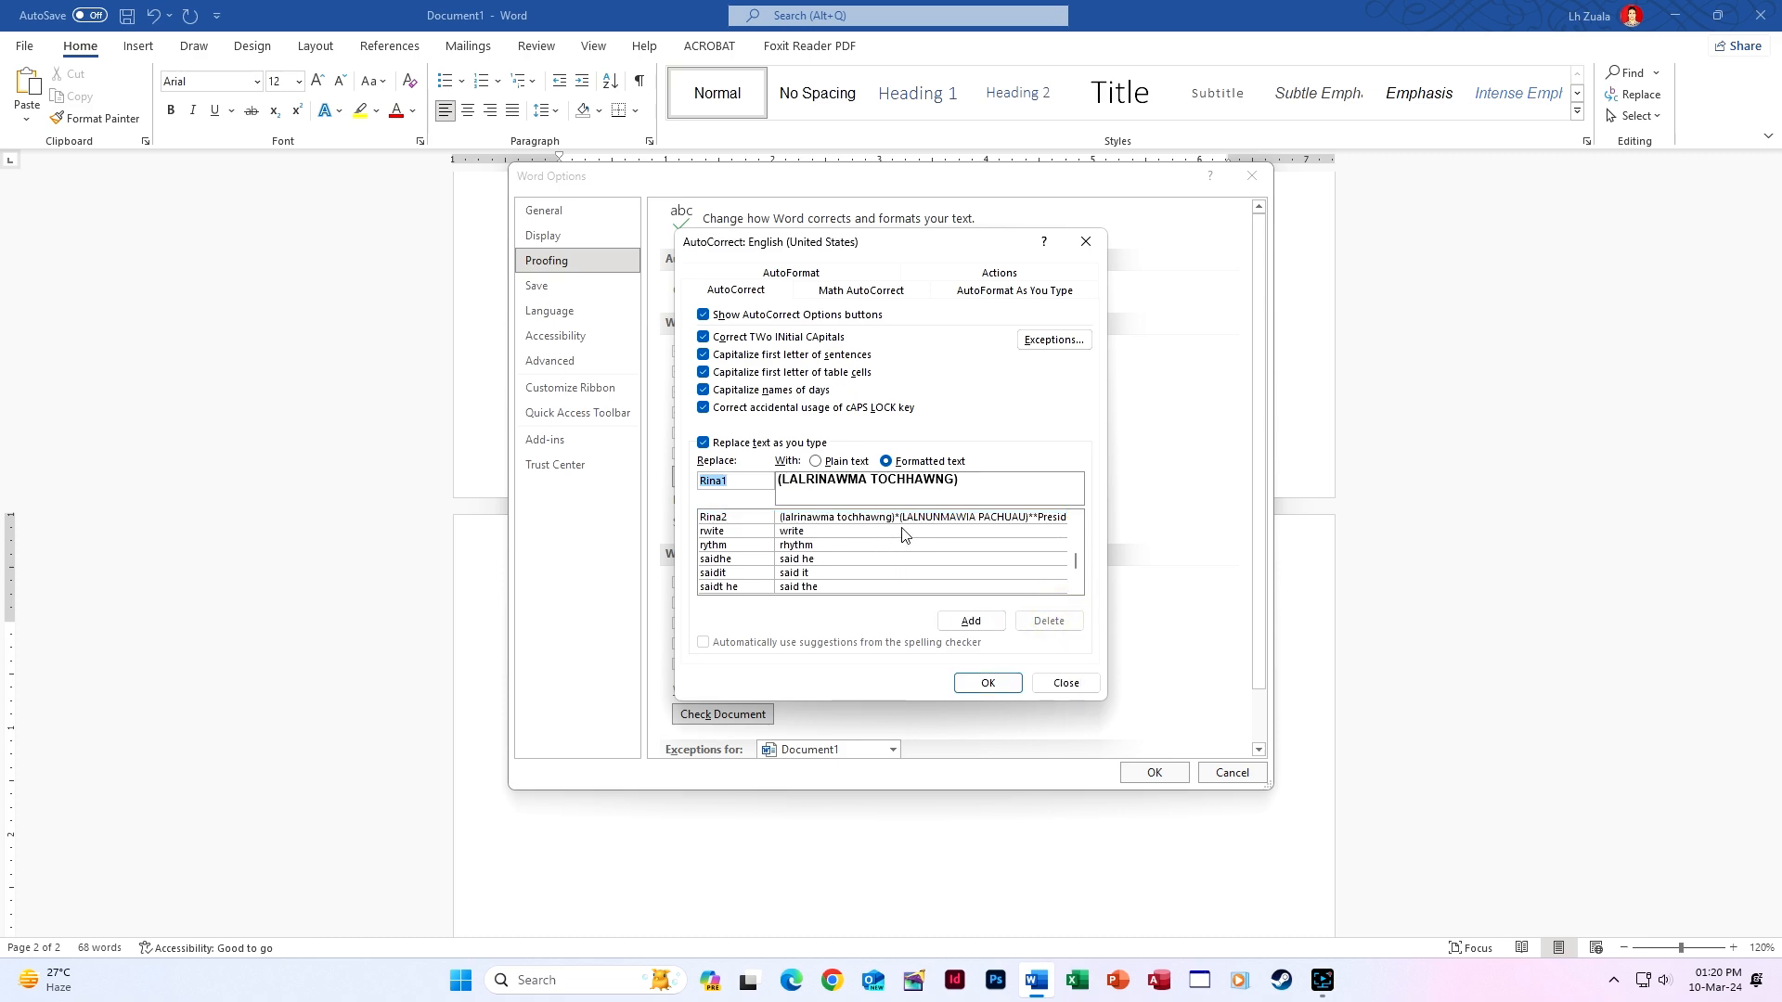
{"action": "left_click", "coordinate": [899, 517]}
{"action": "left_click", "coordinate": [1049, 621]}
{"action": "left_click", "coordinate": [987, 682]}
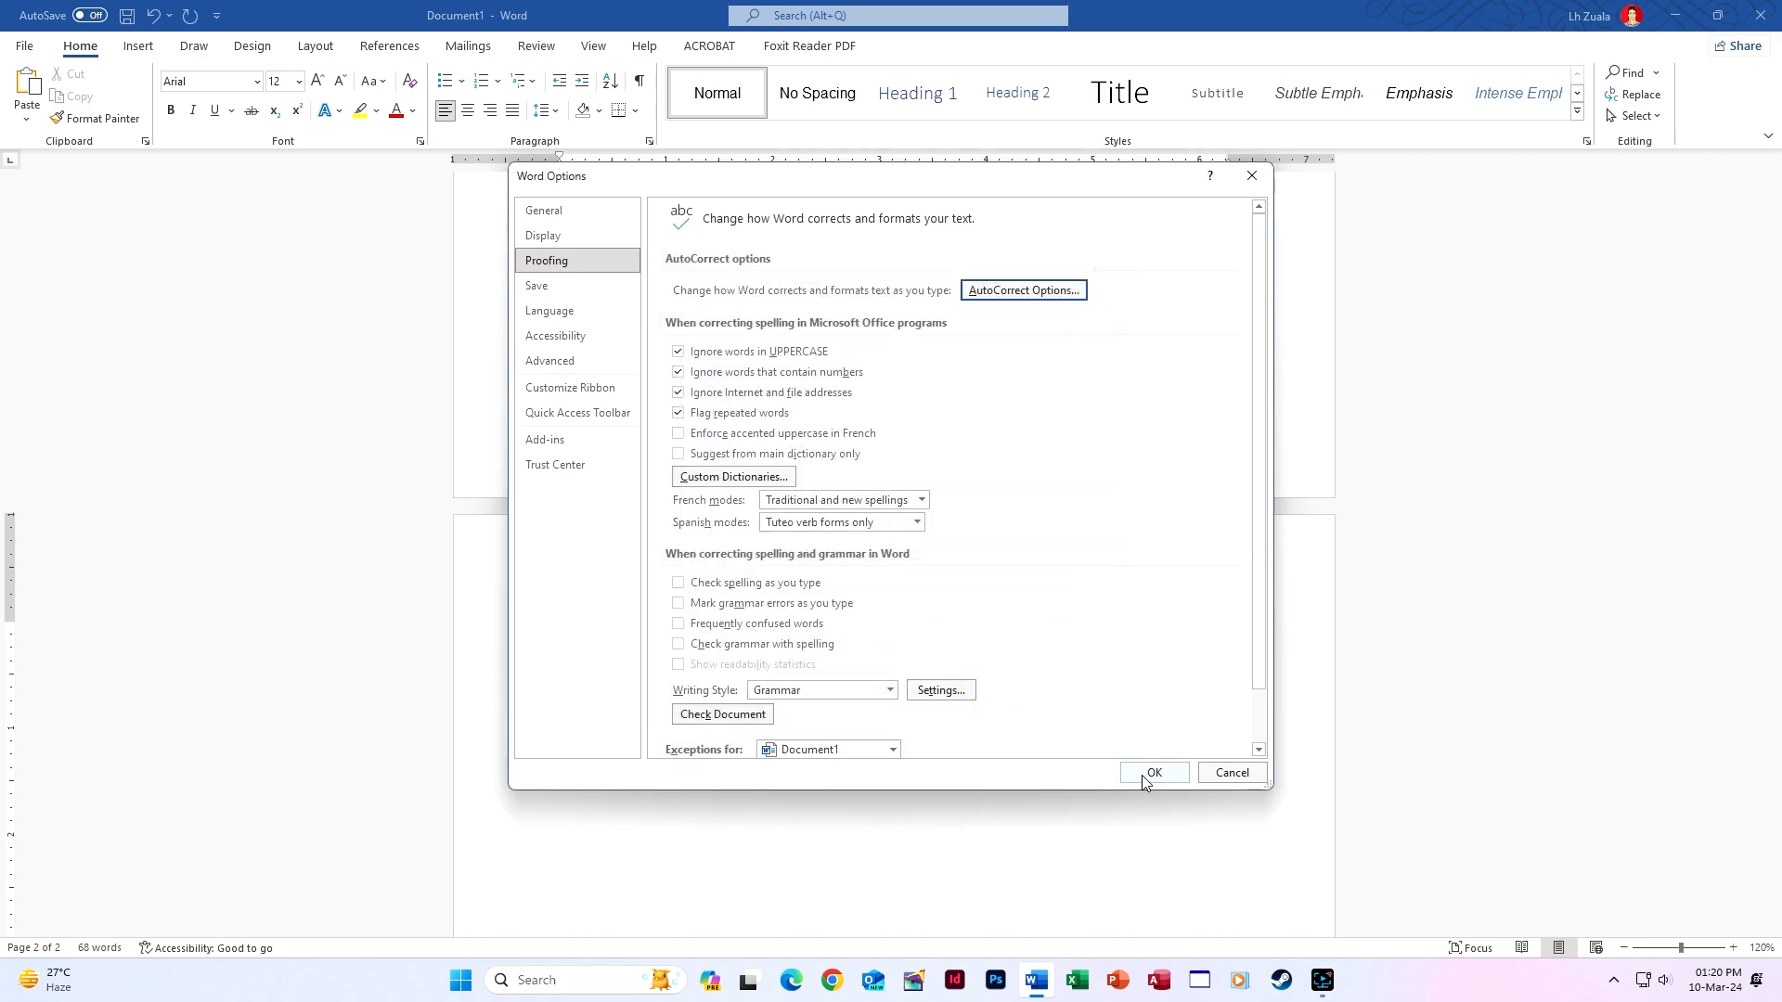
{"action": "left_click", "coordinate": [1152, 773]}
{"action": "scroll", "coordinate": [926, 684], "scroll_direction": "up", "scroll_amount": 7}
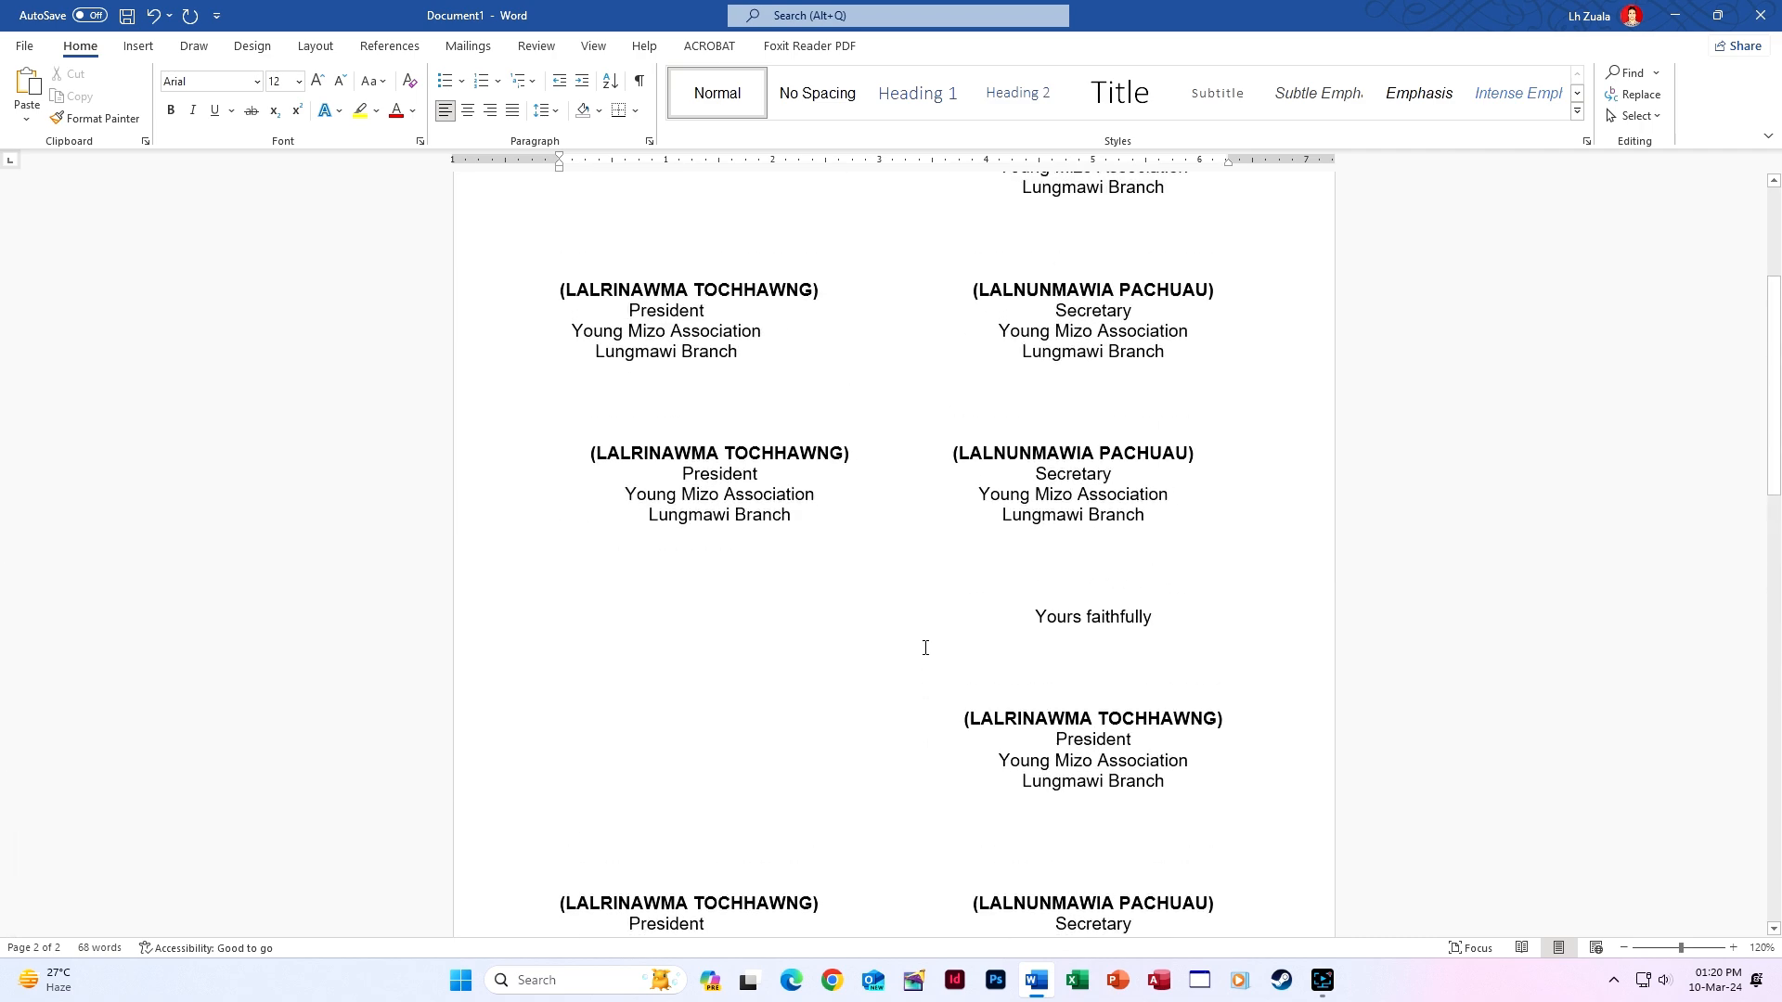
{"action": "scroll", "coordinate": [925, 647], "scroll_direction": "up", "scroll_amount": 6}
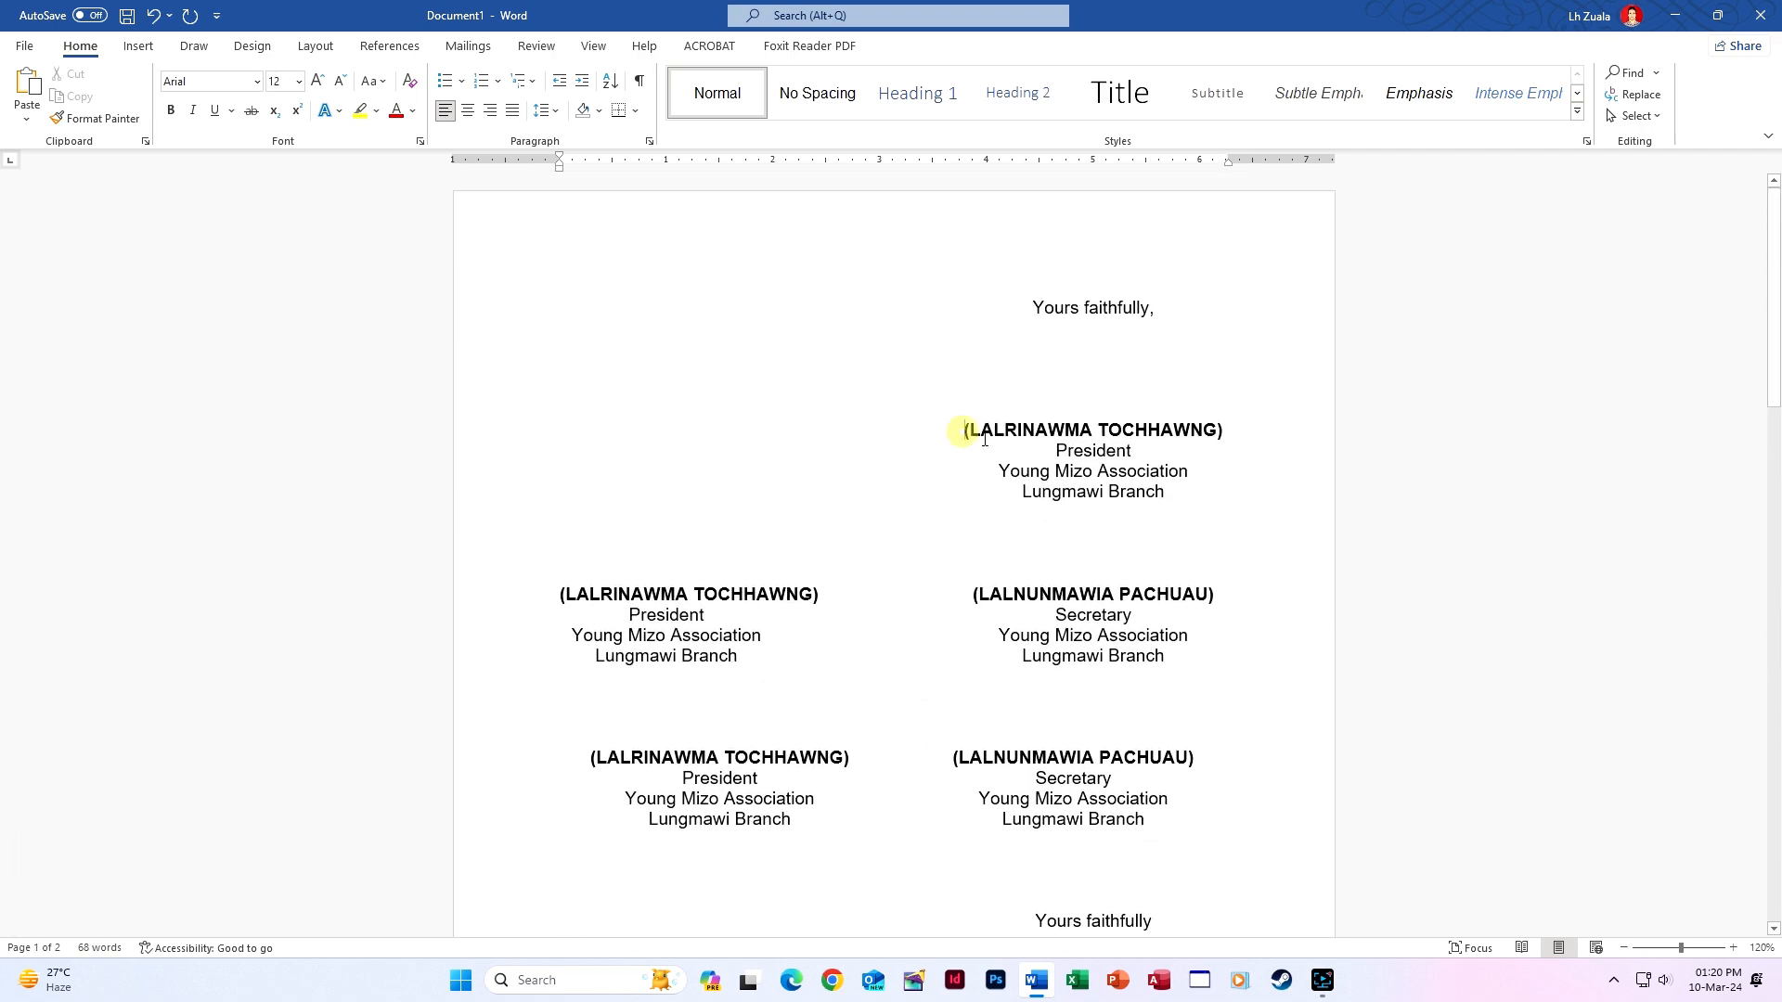
Save the President signature block again as formatted AutoCorrect entry 'Rina1'.
{"action": "mouse_move", "coordinate": [967, 429]}
{"action": "left_mouse_down"}
{"action": "mouse_move", "coordinate": [1205, 502]}
{"action": "mouse_move", "coordinate": [1174, 495]}
{"action": "left_mouse_up"}
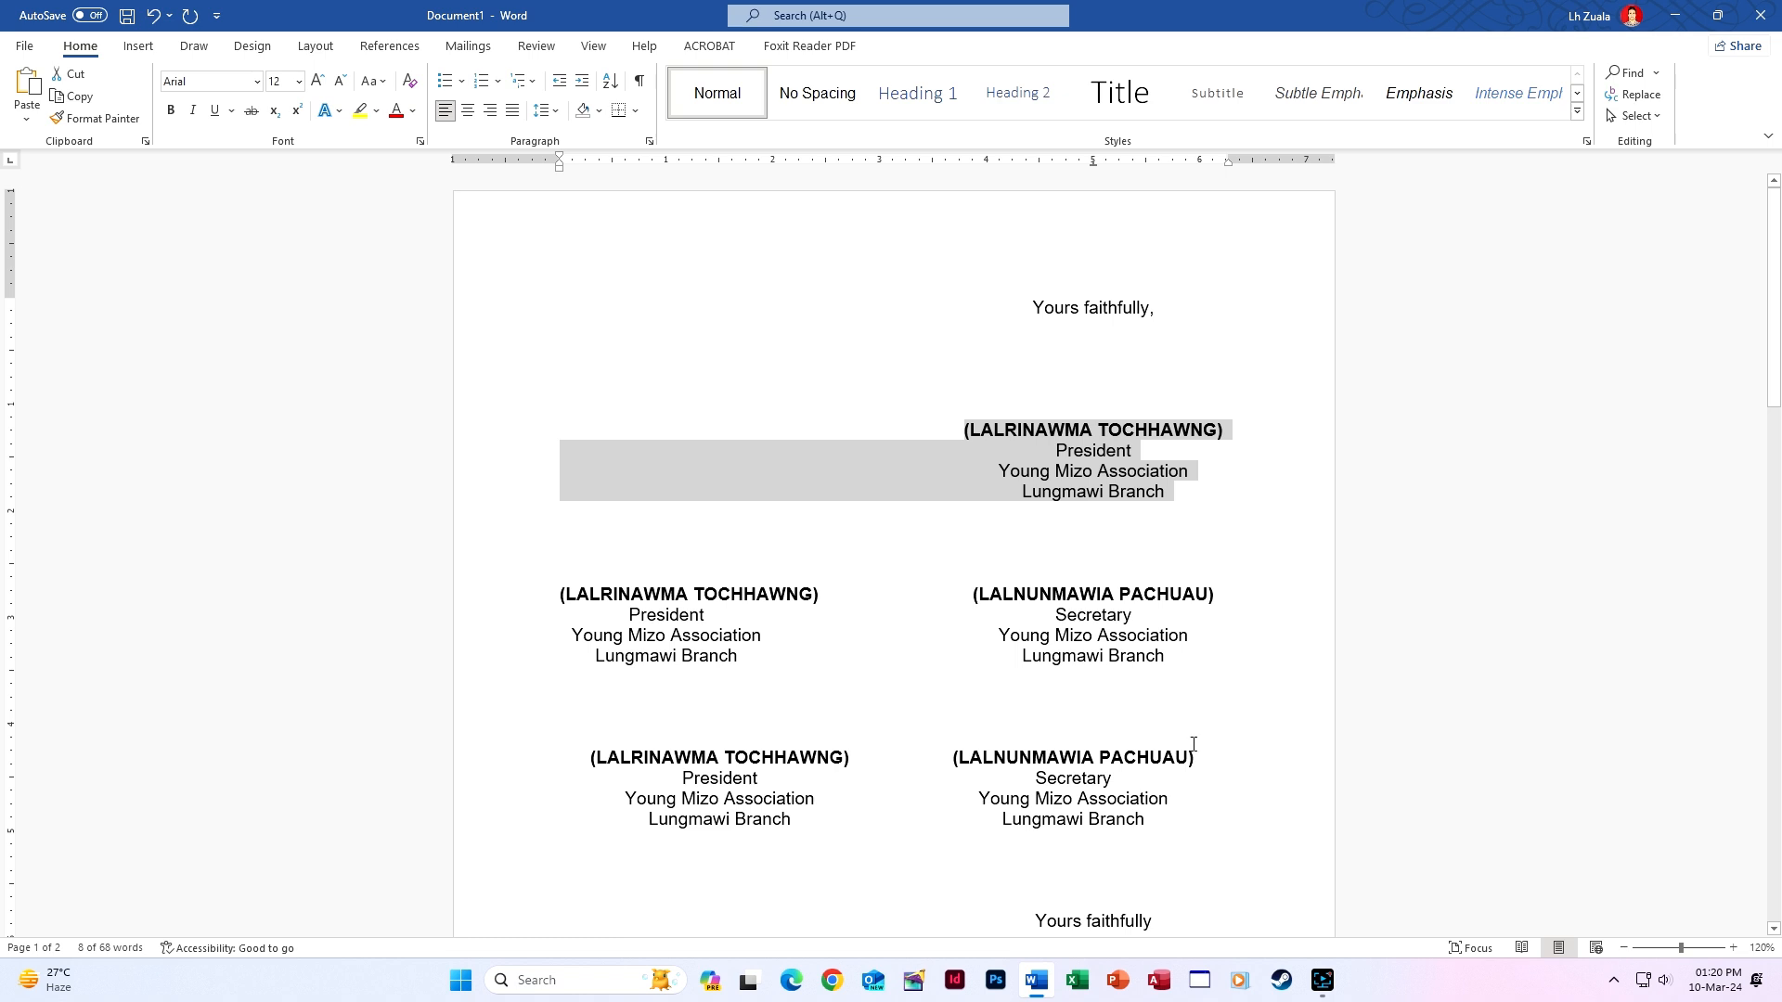
{"action": "left_click", "coordinate": [24, 45]}
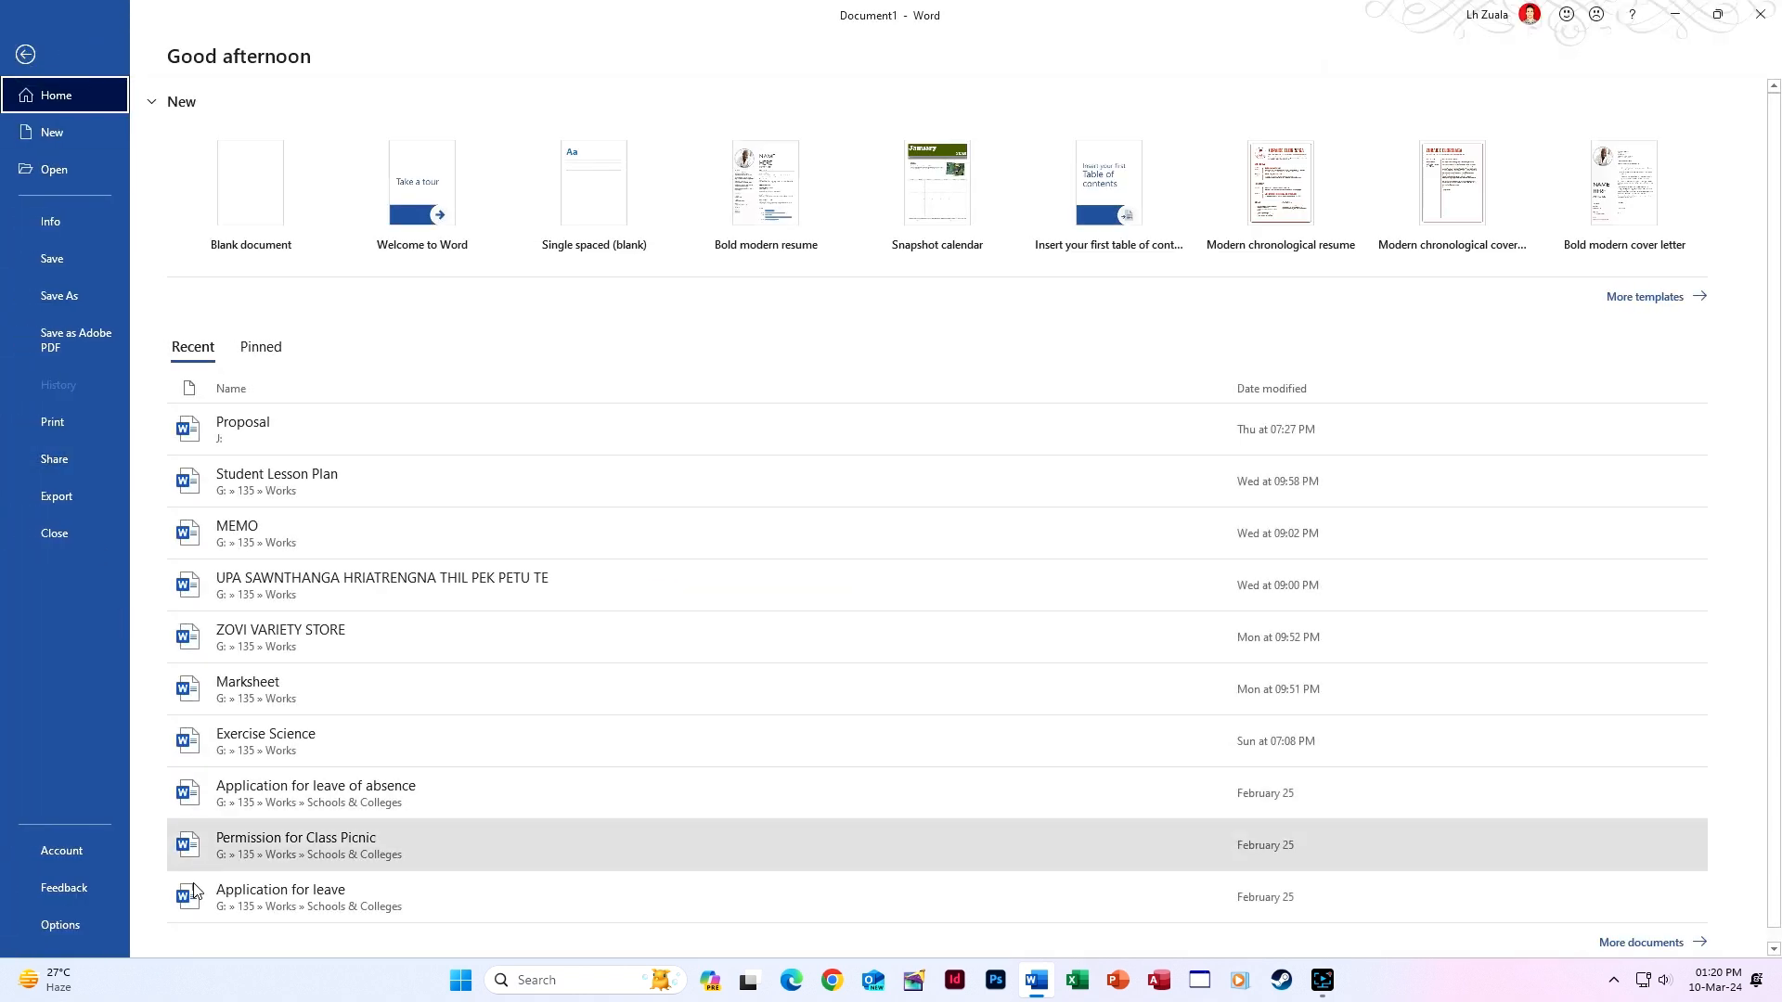
{"action": "left_click", "coordinate": [72, 925]}
{"action": "left_click", "coordinate": [546, 261]}
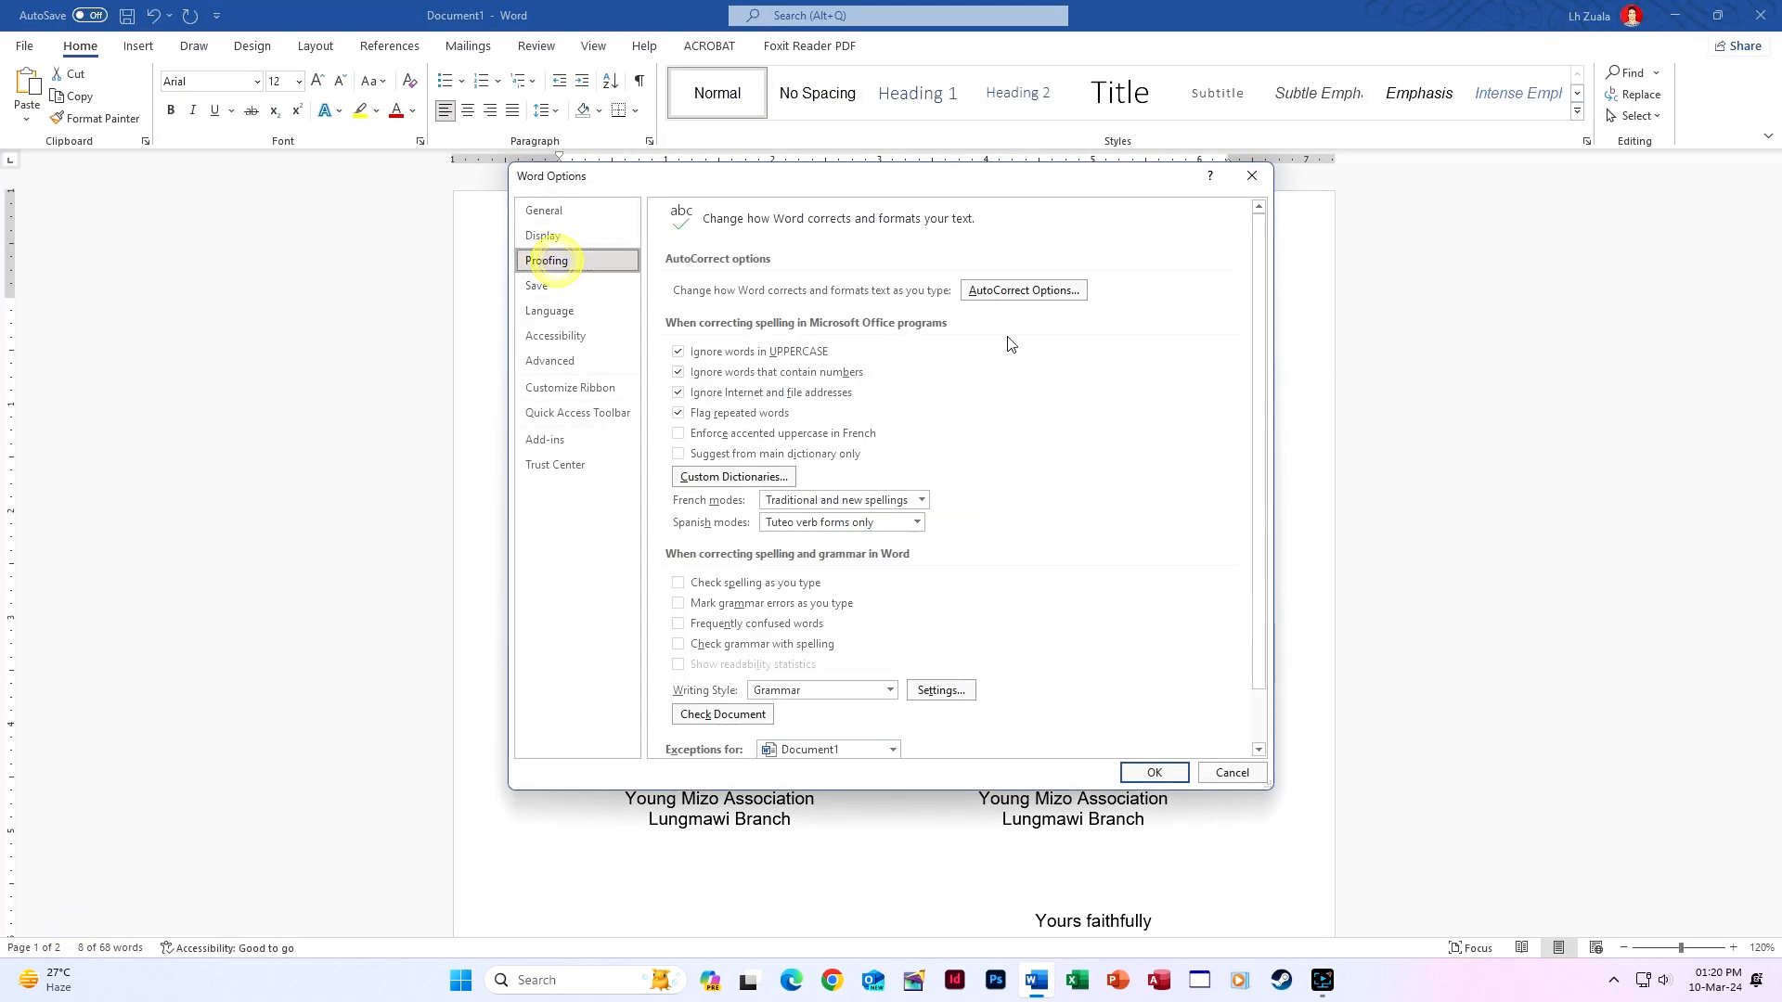
{"action": "left_click", "coordinate": [1034, 298]}
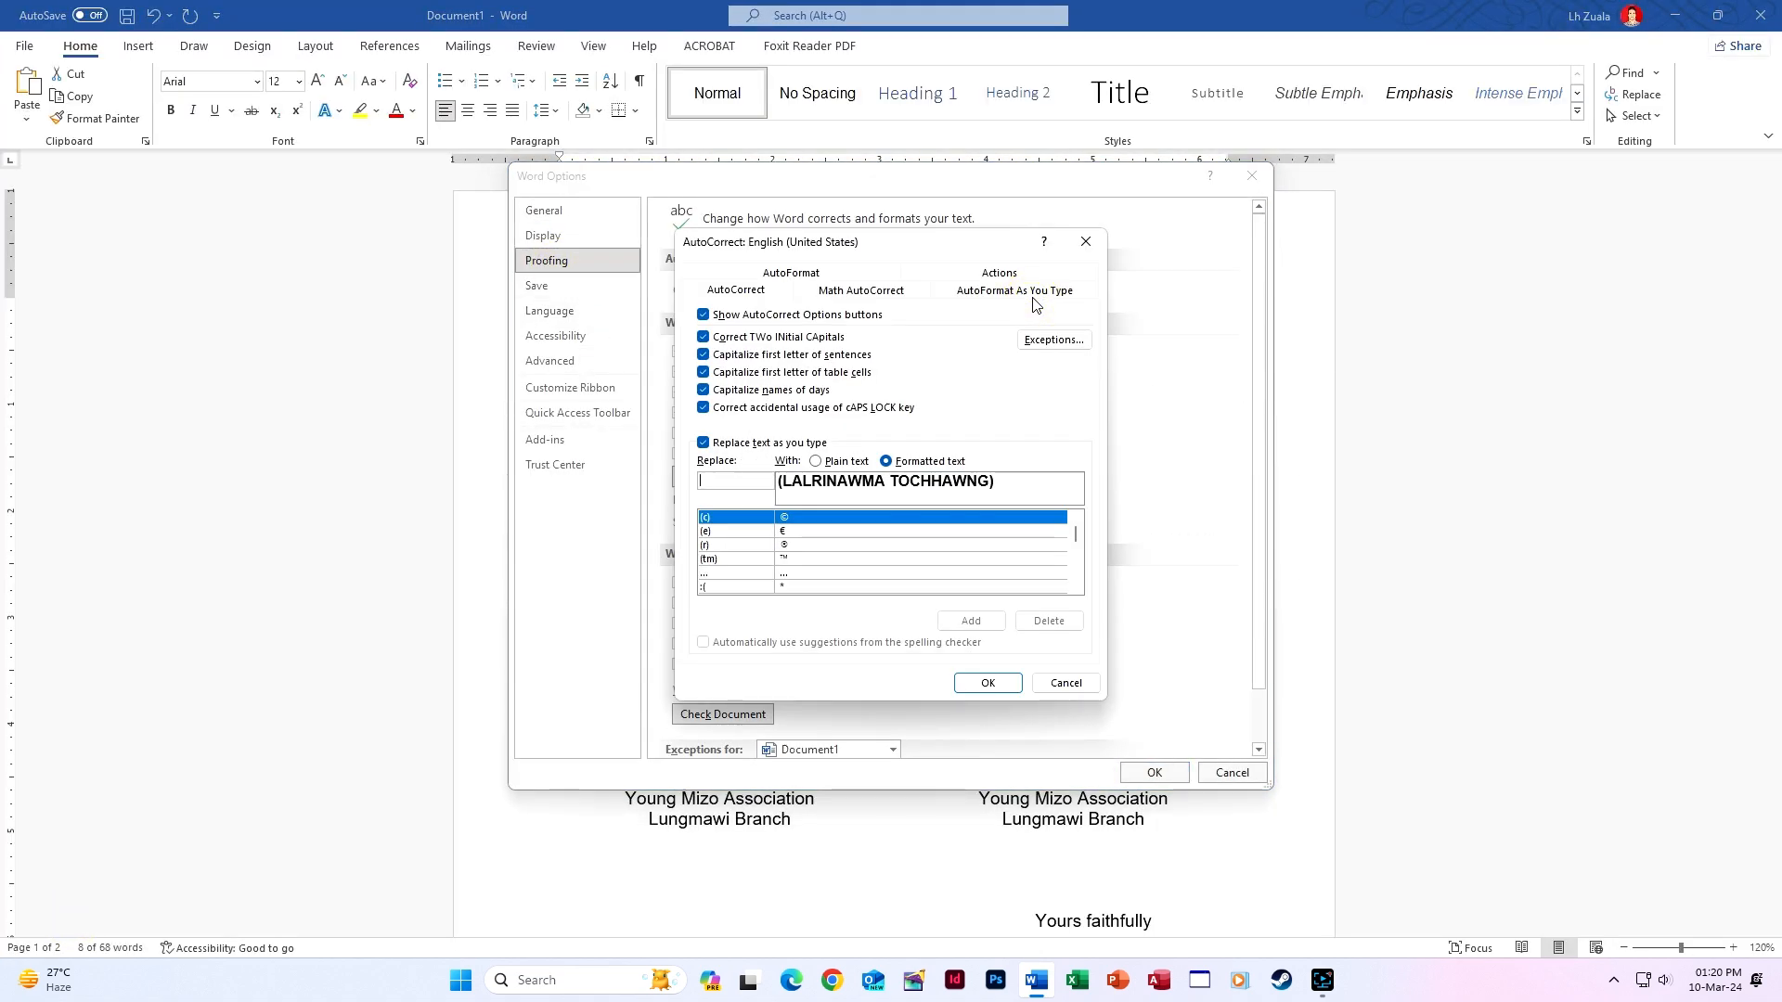
{"action": "type", "text": "Rina1"}
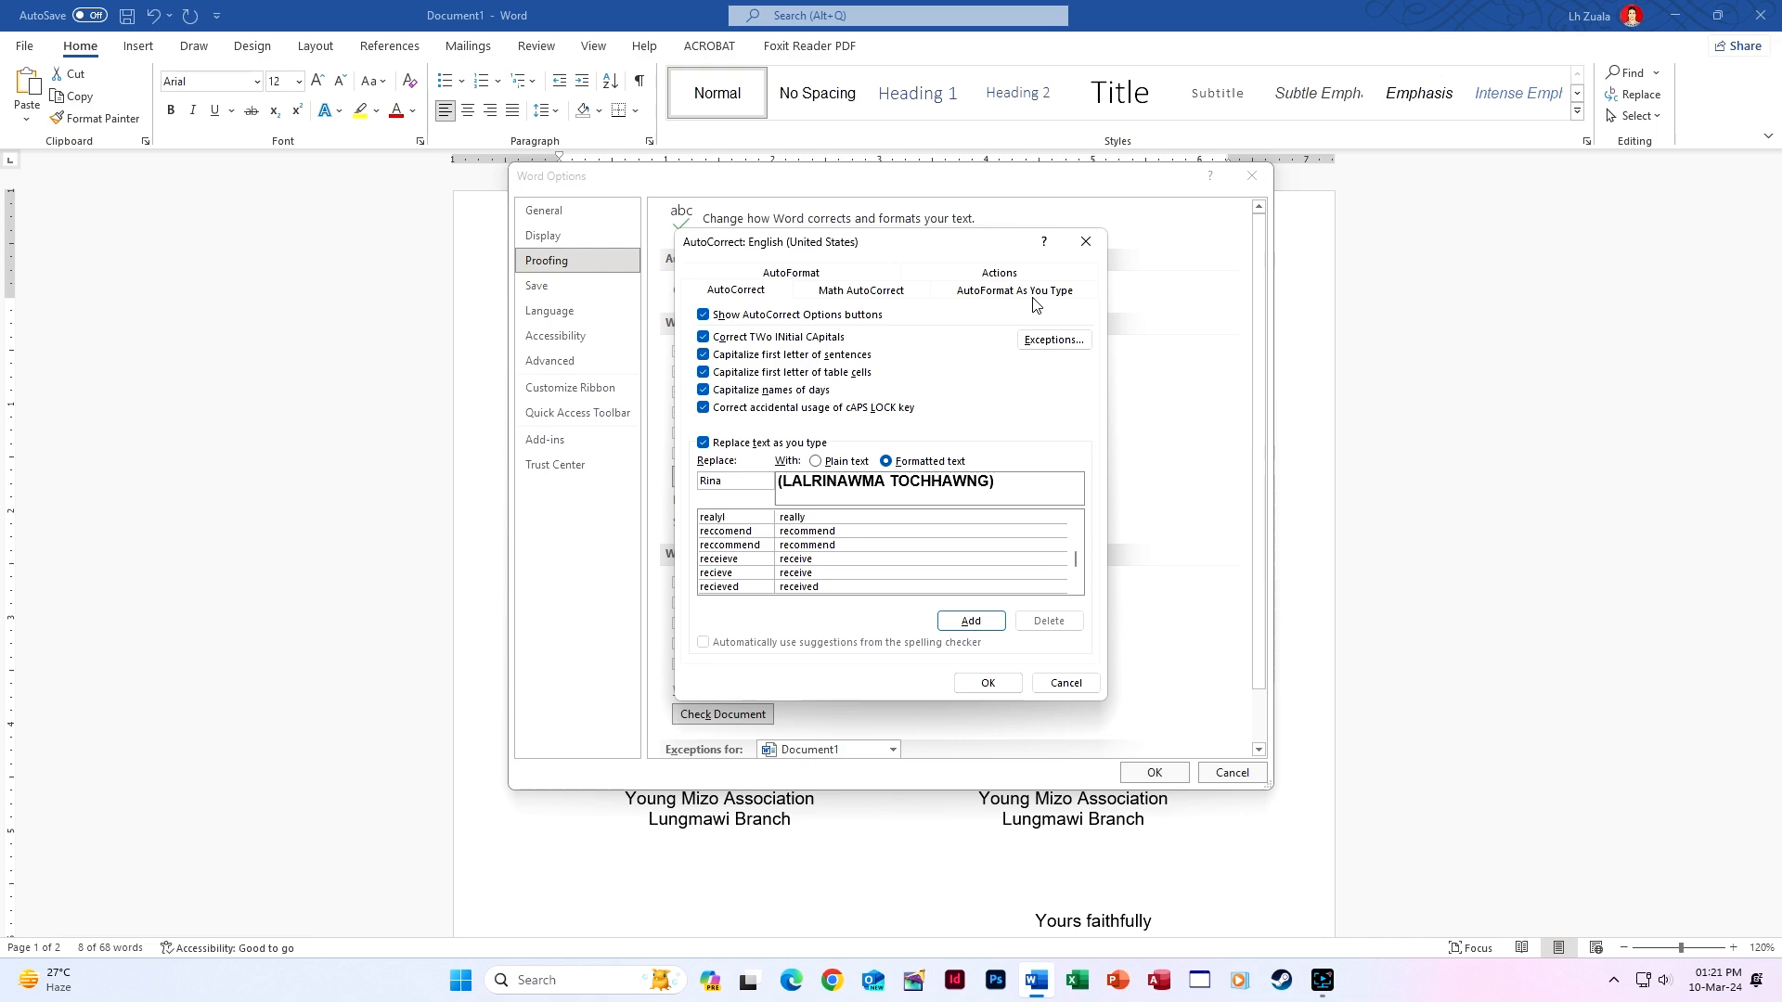
{"action": "left_click", "coordinate": [965, 624]}
{"action": "left_click", "coordinate": [986, 682]}
{"action": "left_click", "coordinate": [1183, 776]}
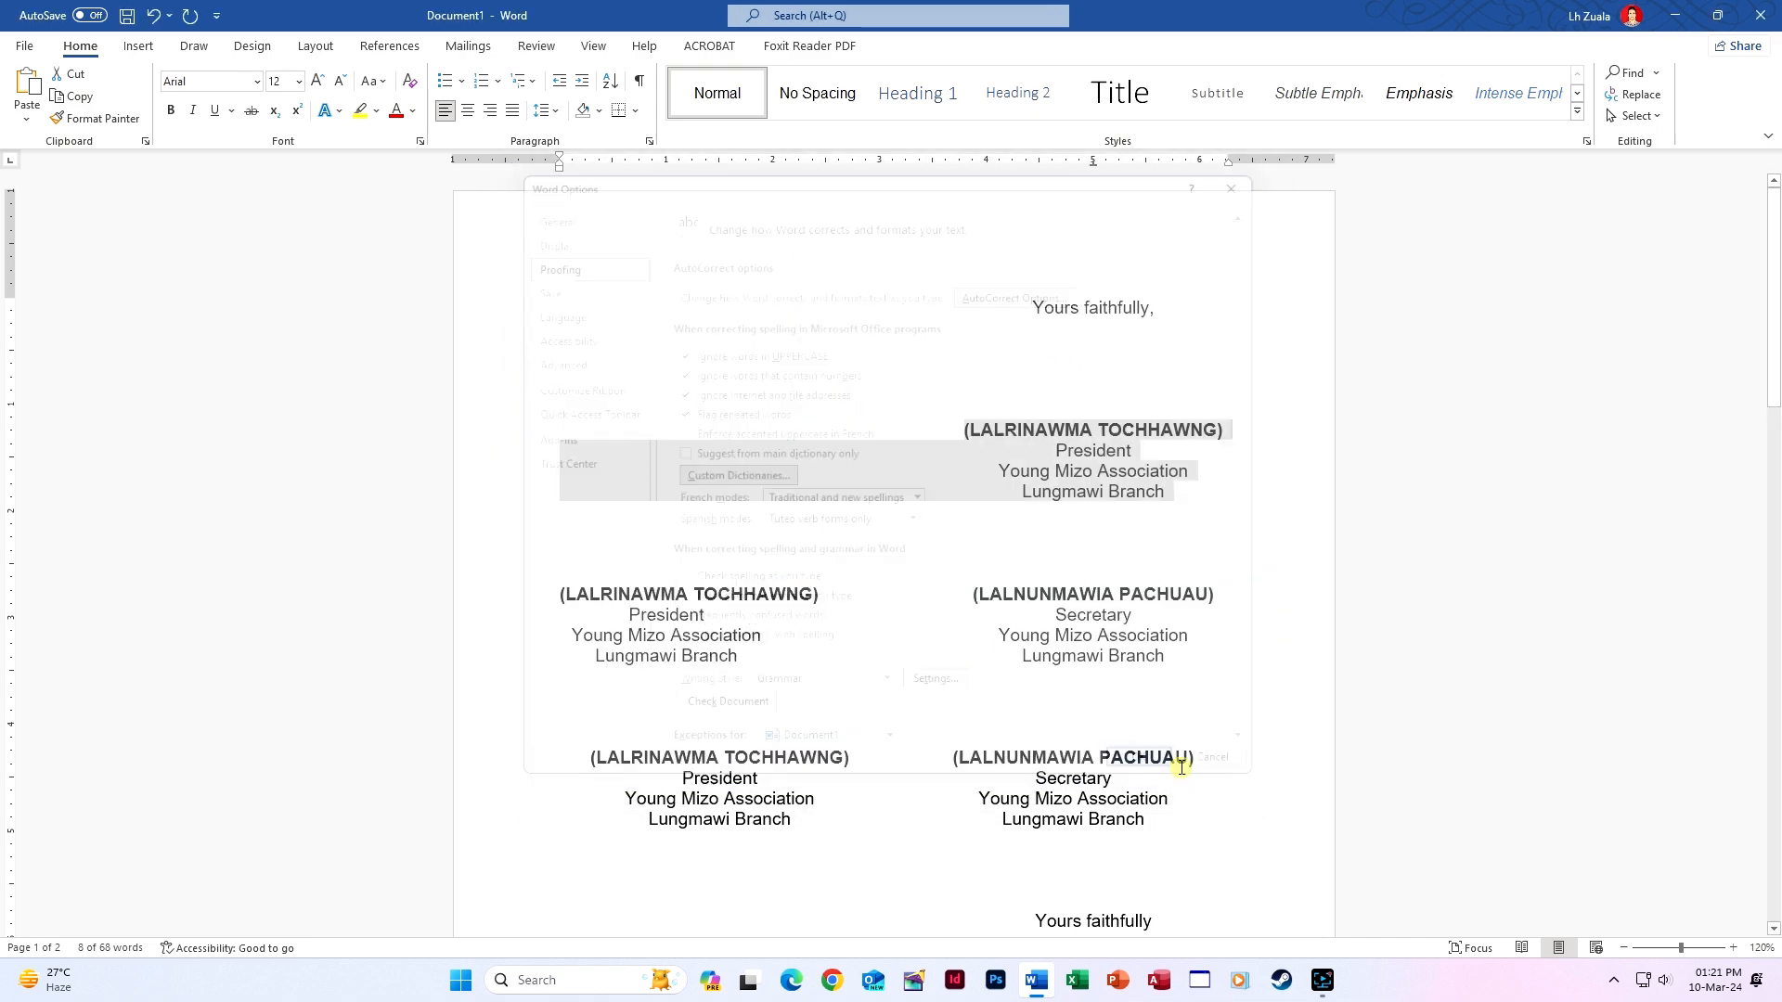
{"action": "scroll", "coordinate": [1185, 760], "scroll_direction": "down", "scroll_amount": 3}
{"action": "scroll", "coordinate": [1184, 760], "scroll_direction": "down", "scroll_amount": 12}
{"action": "left_click", "coordinate": [1034, 457]}
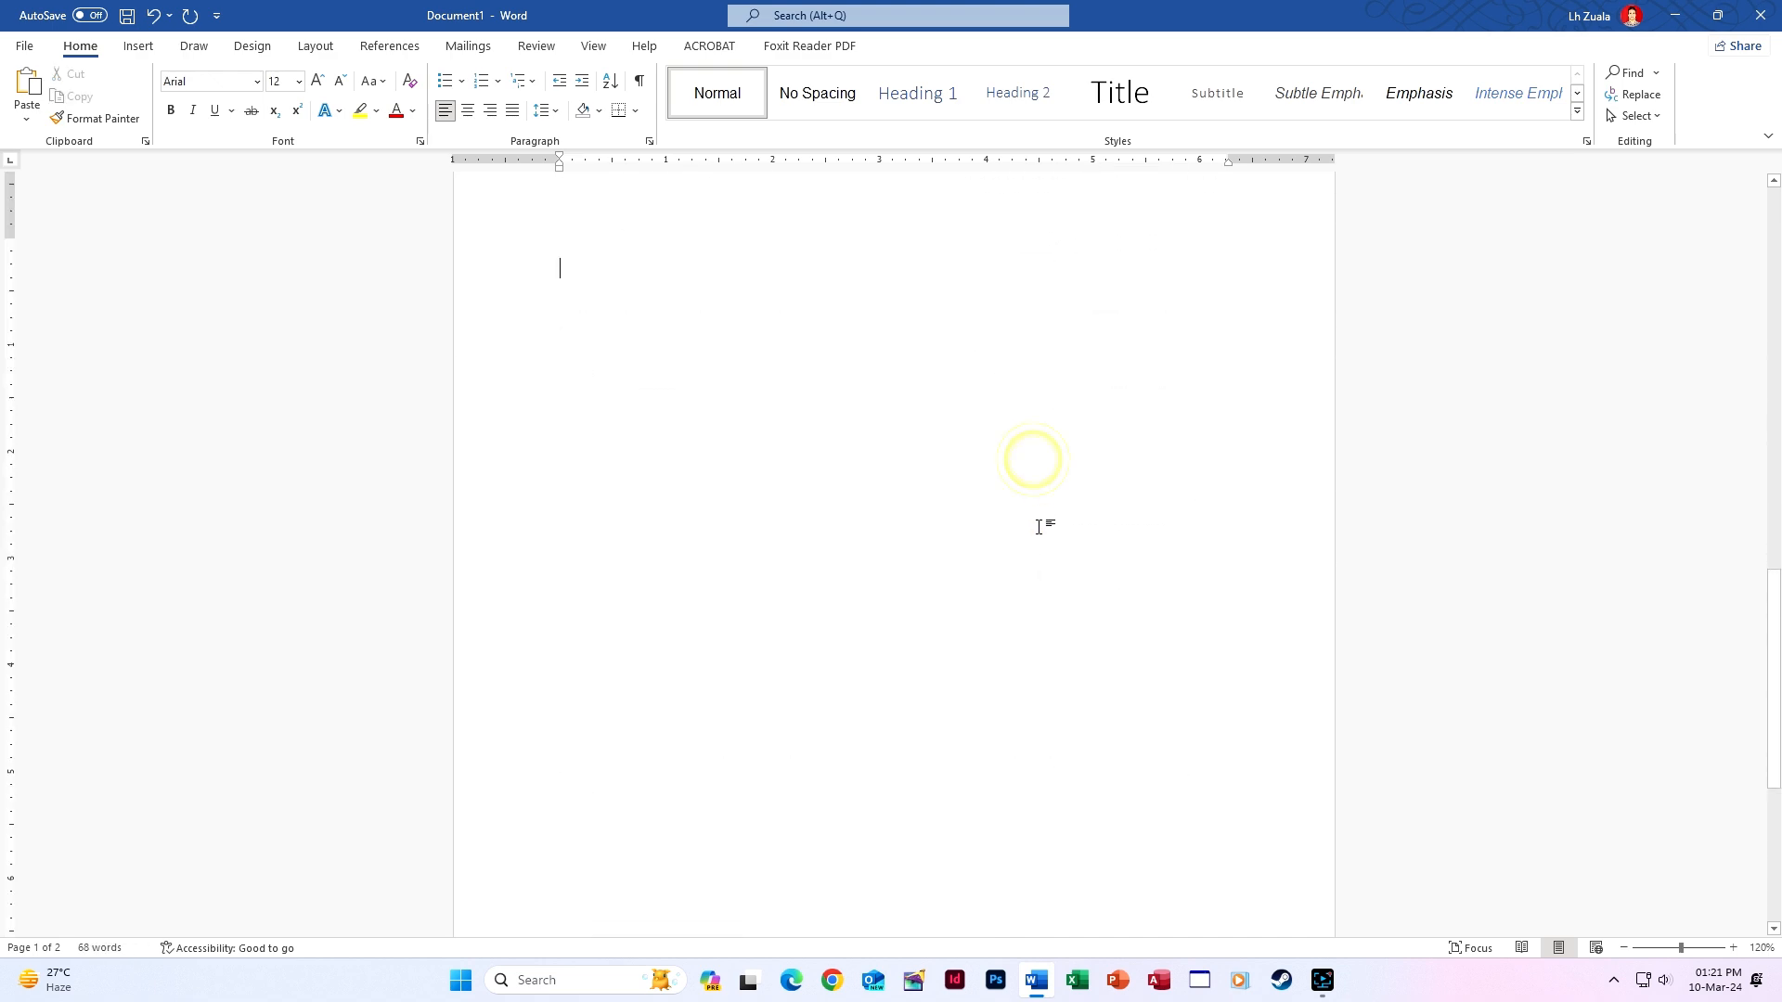
Add a new line at the top of page 2 and type 'Yours faithfully'.
{"action": "key", "text": "Return"}
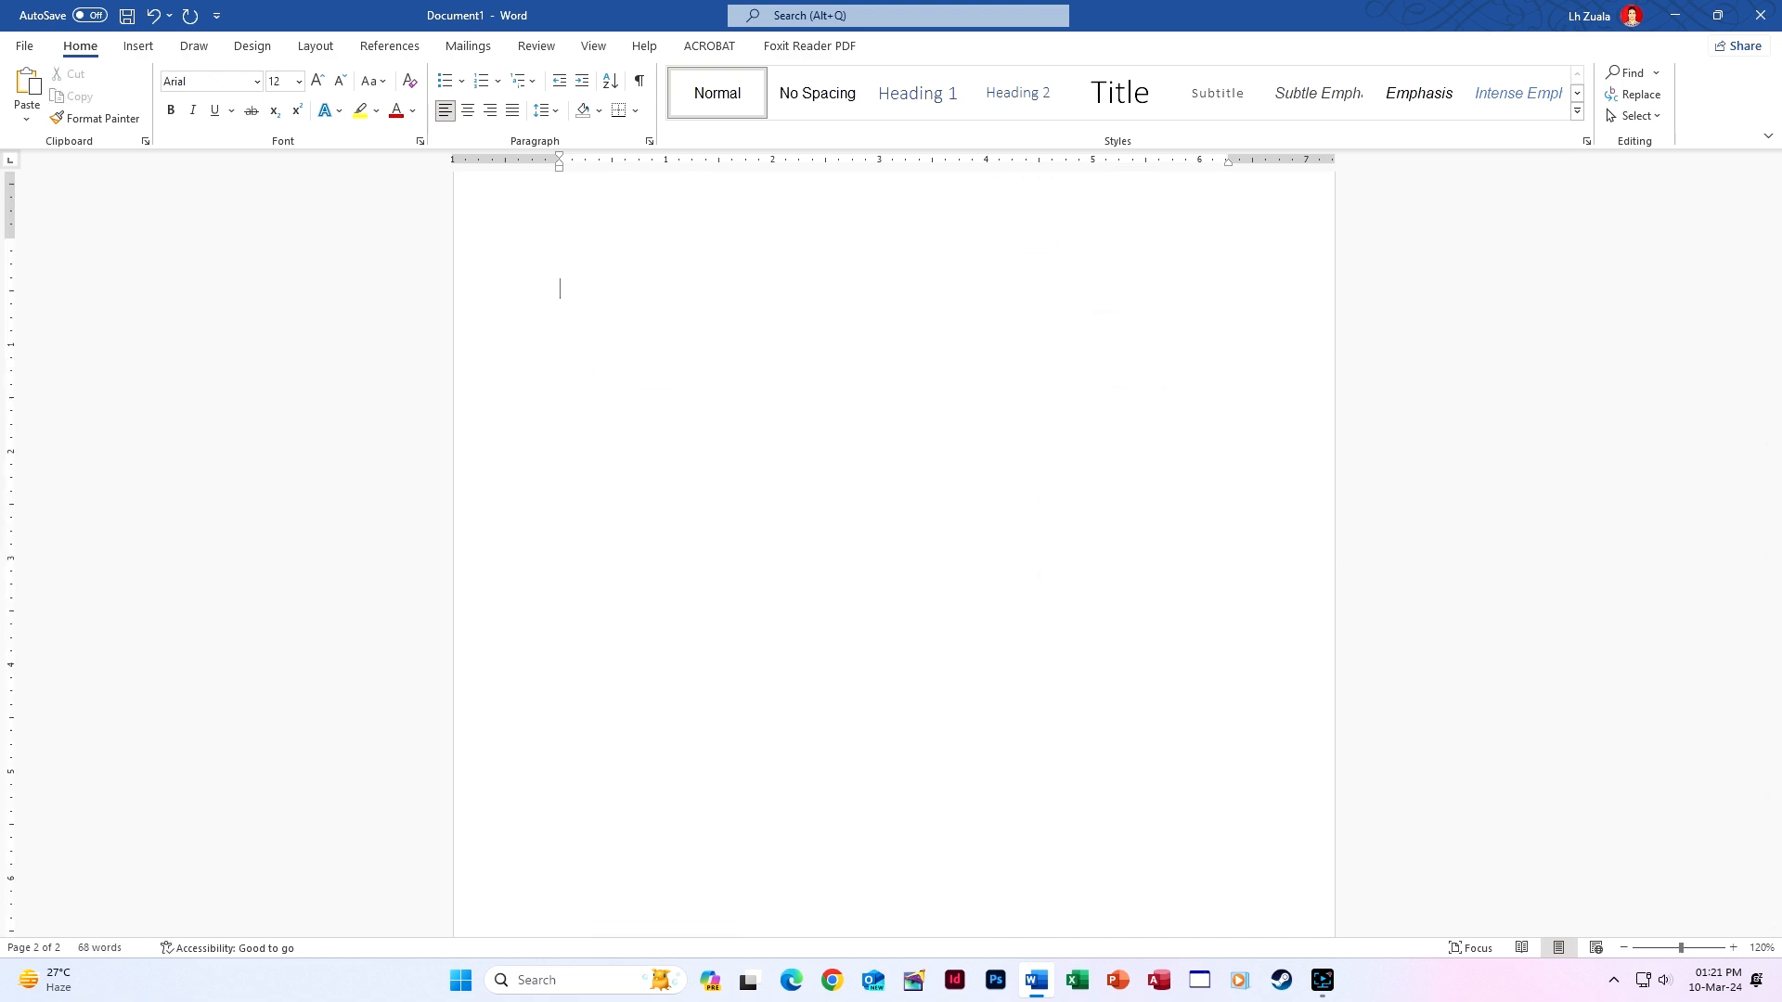
{"action": "type", "text": "Yours"}
{"action": "type", "text": " fi"}
{"action": "type", "text": "ithu"}
{"action": "key", "text": "BackSpace"}
{"action": "type", "text": "fy"}
{"action": "key", "text": "BackSpace"}
{"action": "type", "text": "ully,"}
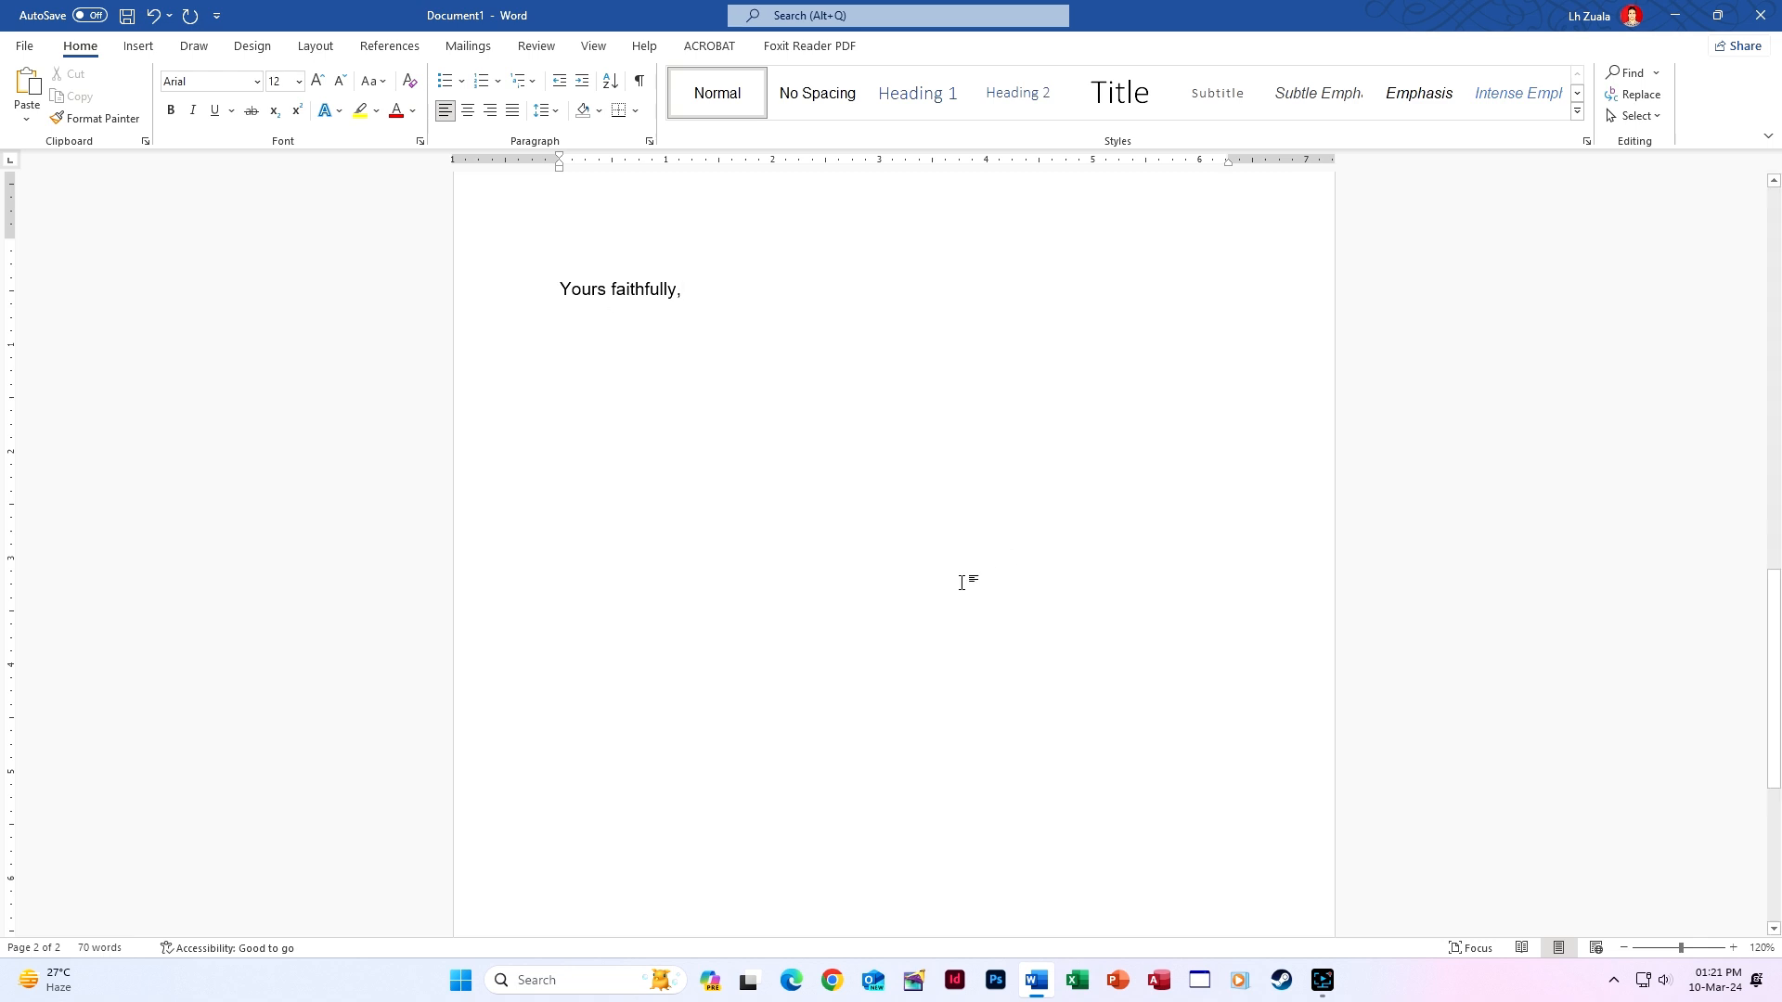
Give the closing line a centre-aligned tab stop at 5 inches.
{"action": "left_click", "coordinate": [561, 288]}
{"action": "double_click", "coordinate": [1095, 160]}
{"action": "left_click", "coordinate": [1171, 495]}
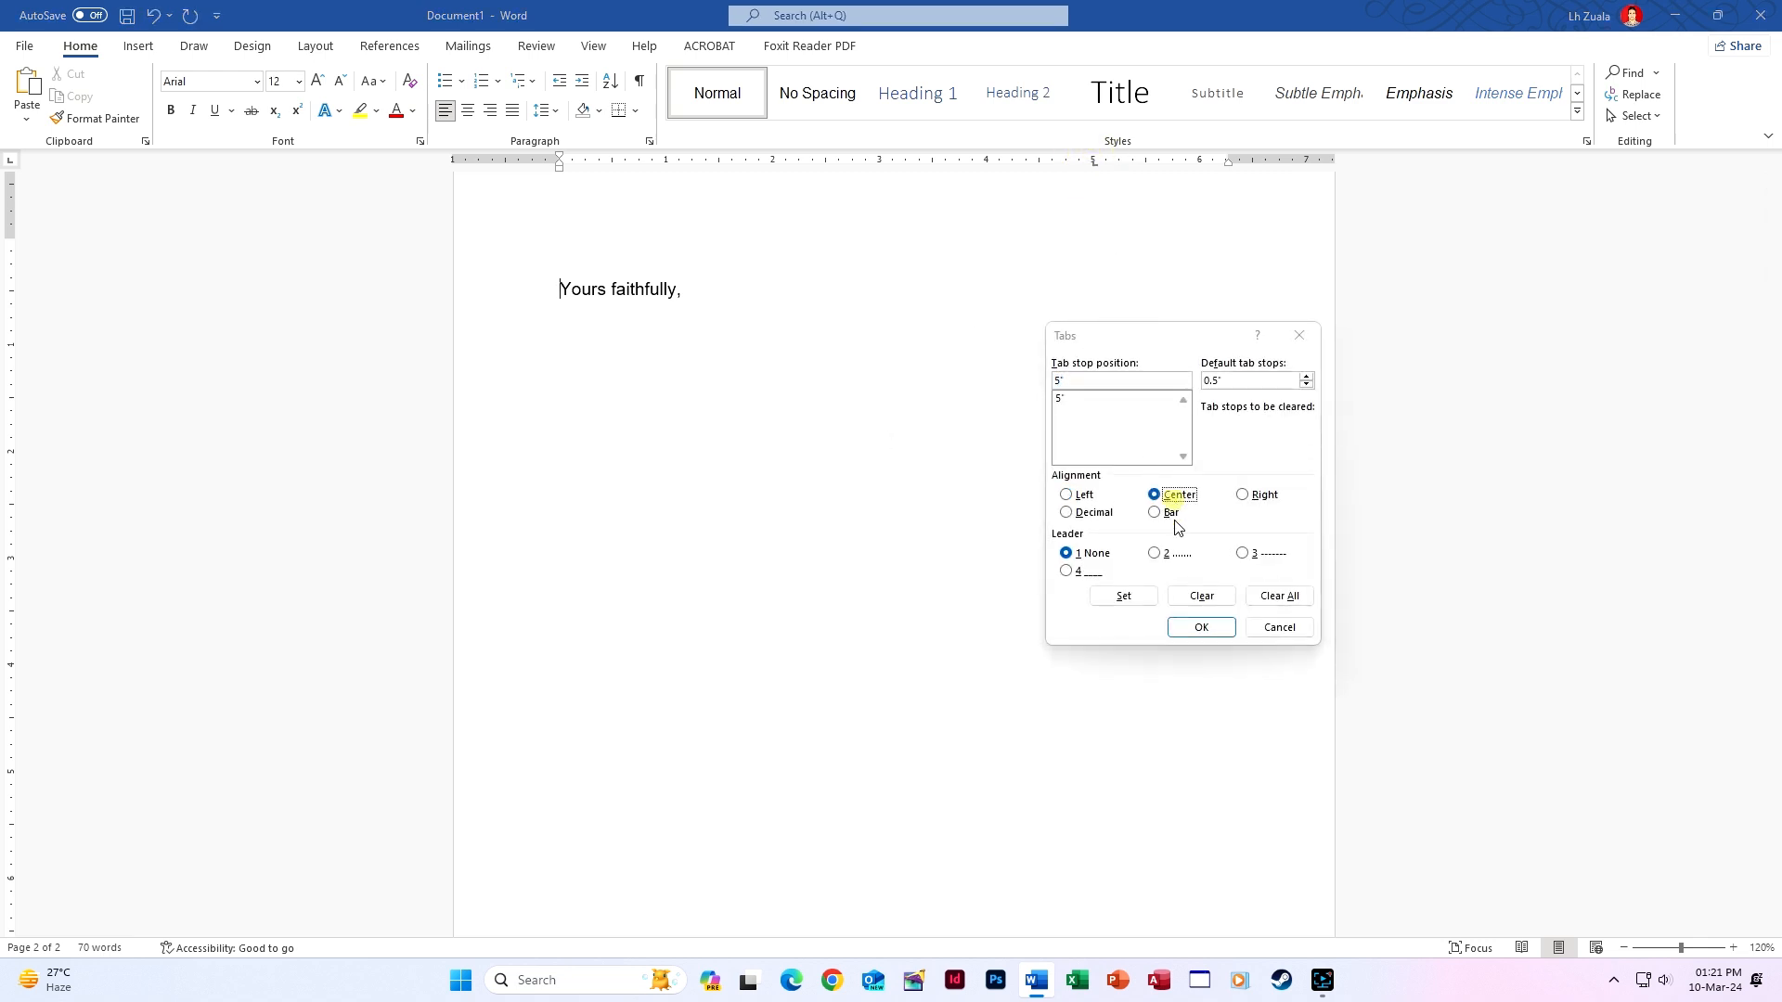
{"action": "left_click", "coordinate": [1196, 625]}
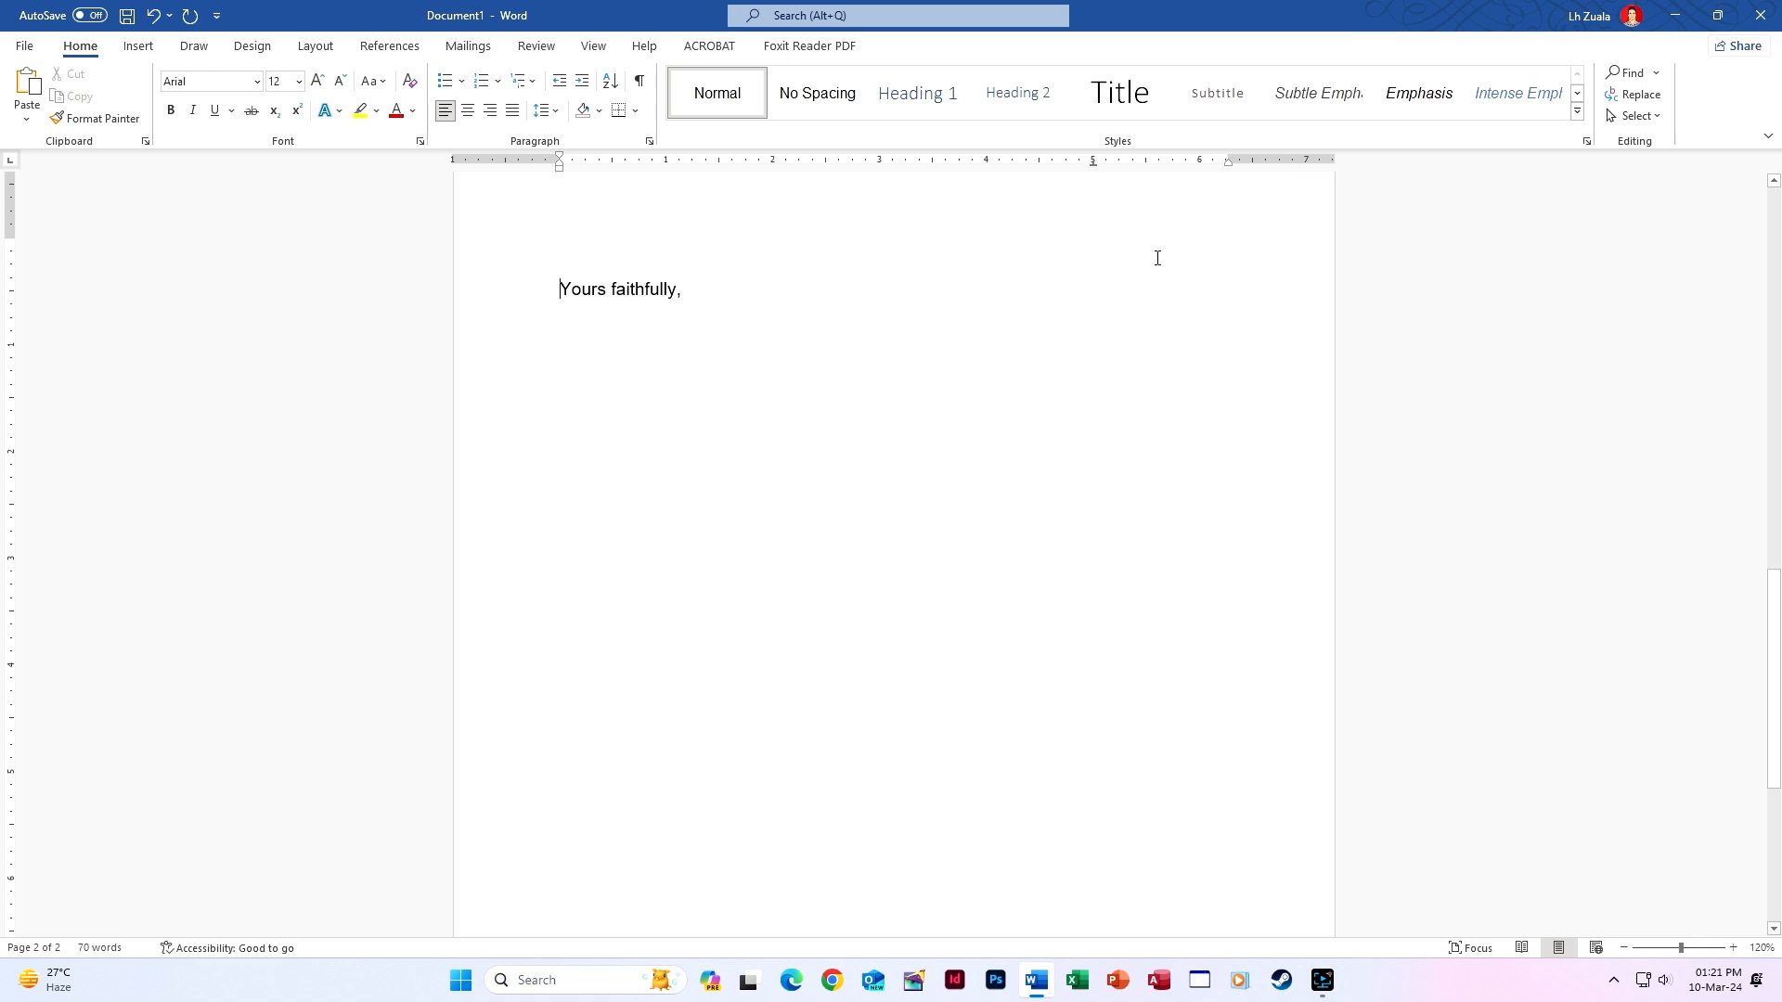
Move 'Yours faithfully,' to the 5-inch centre tab, then paste and undo a two-column signature block.
{"action": "key", "text": "Tab"}
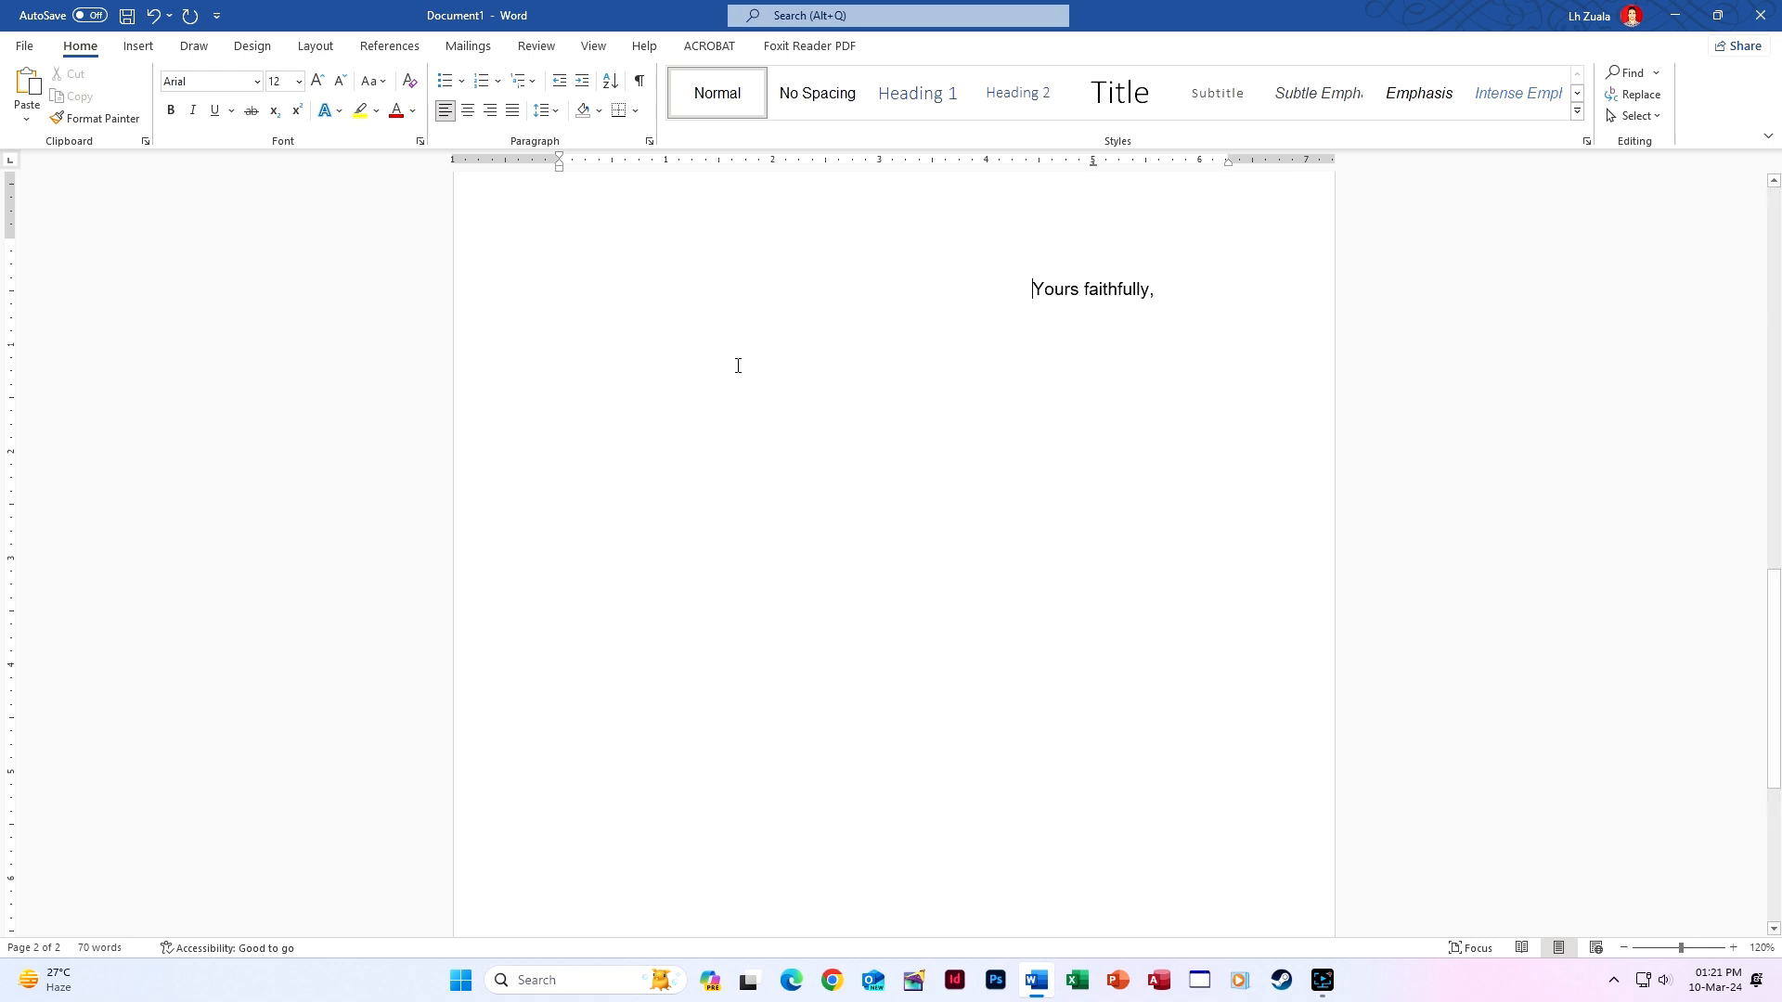
{"action": "left_click", "coordinate": [1188, 399]}
{"action": "key", "text": "Tab"}
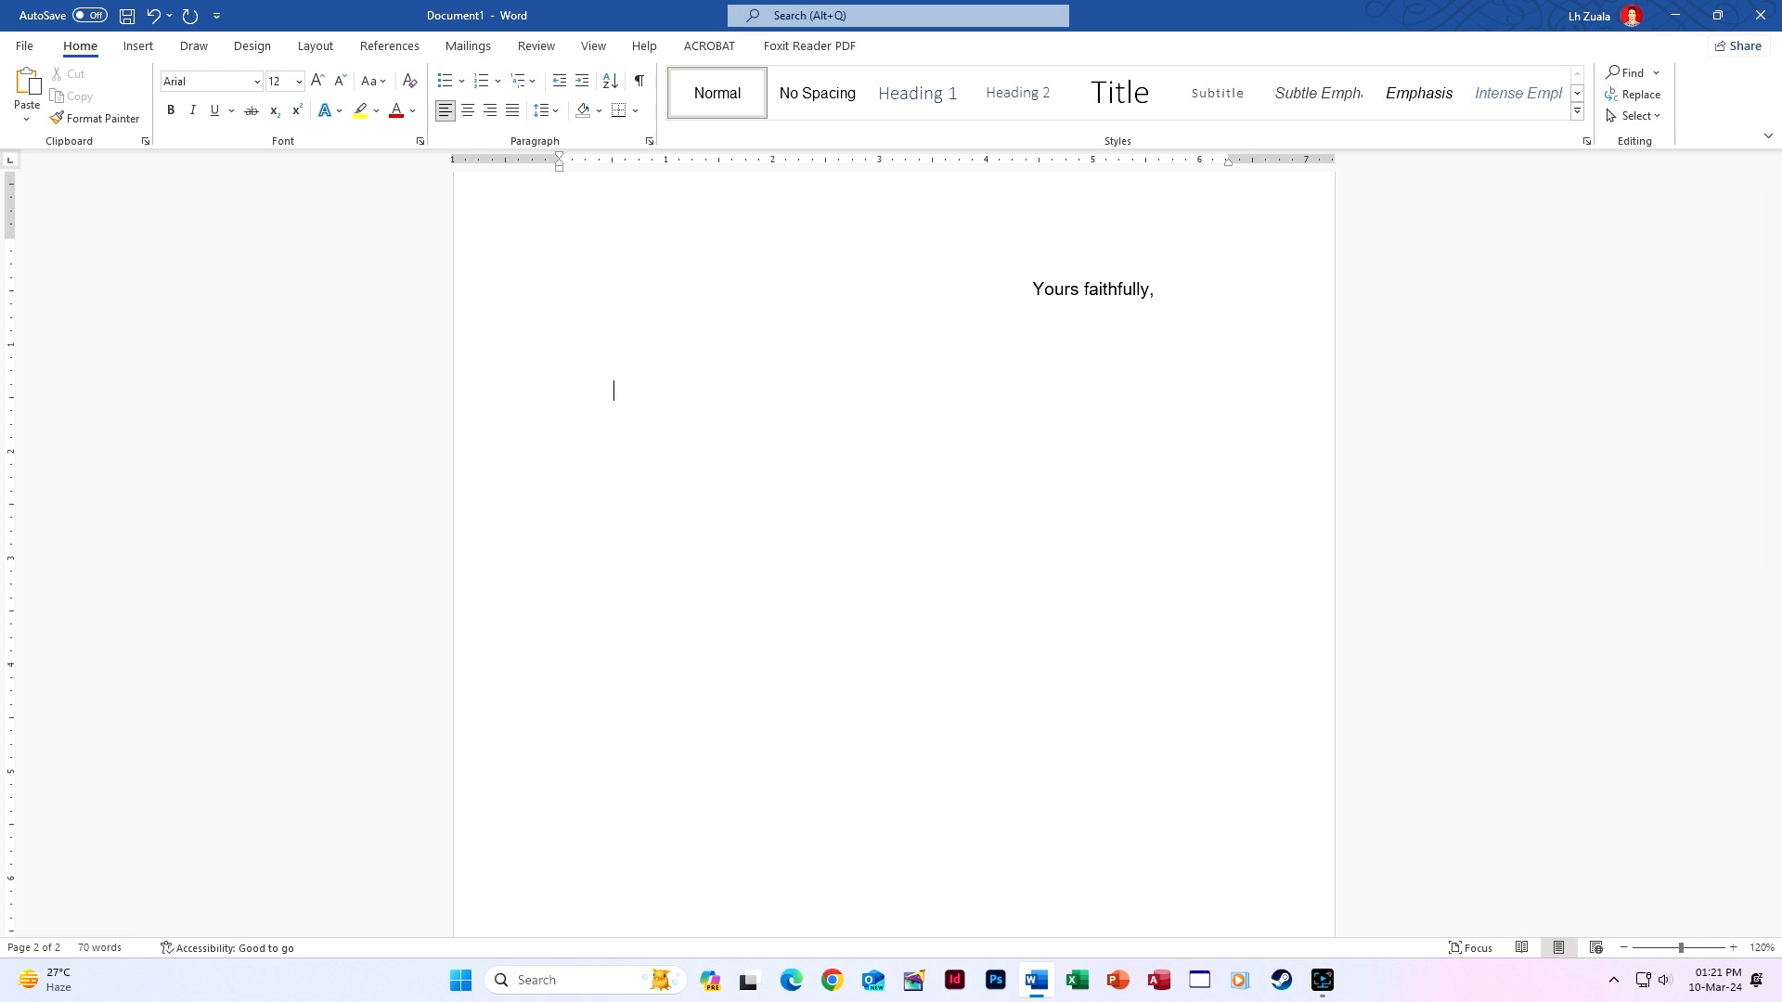
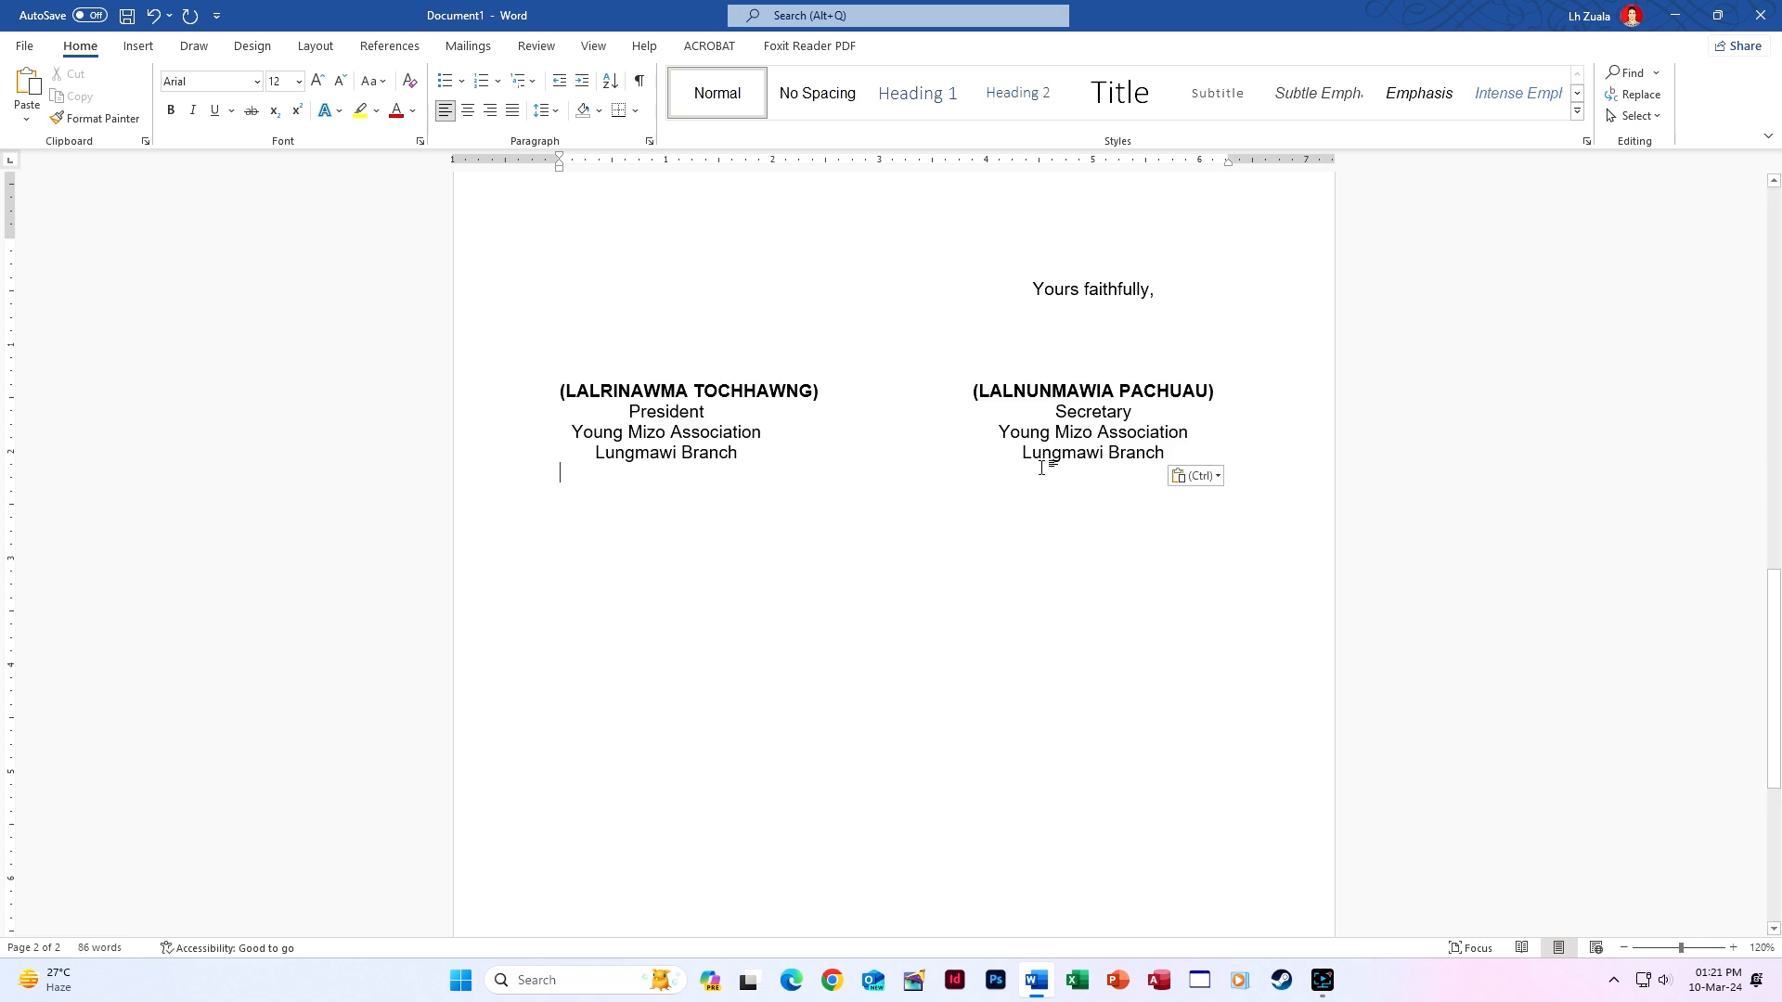
{"action": "scroll", "coordinate": [1052, 515], "scroll_direction": "up", "scroll_amount": 2}
{"action": "scroll", "coordinate": [1047, 624], "scroll_direction": "down", "scroll_amount": 4}
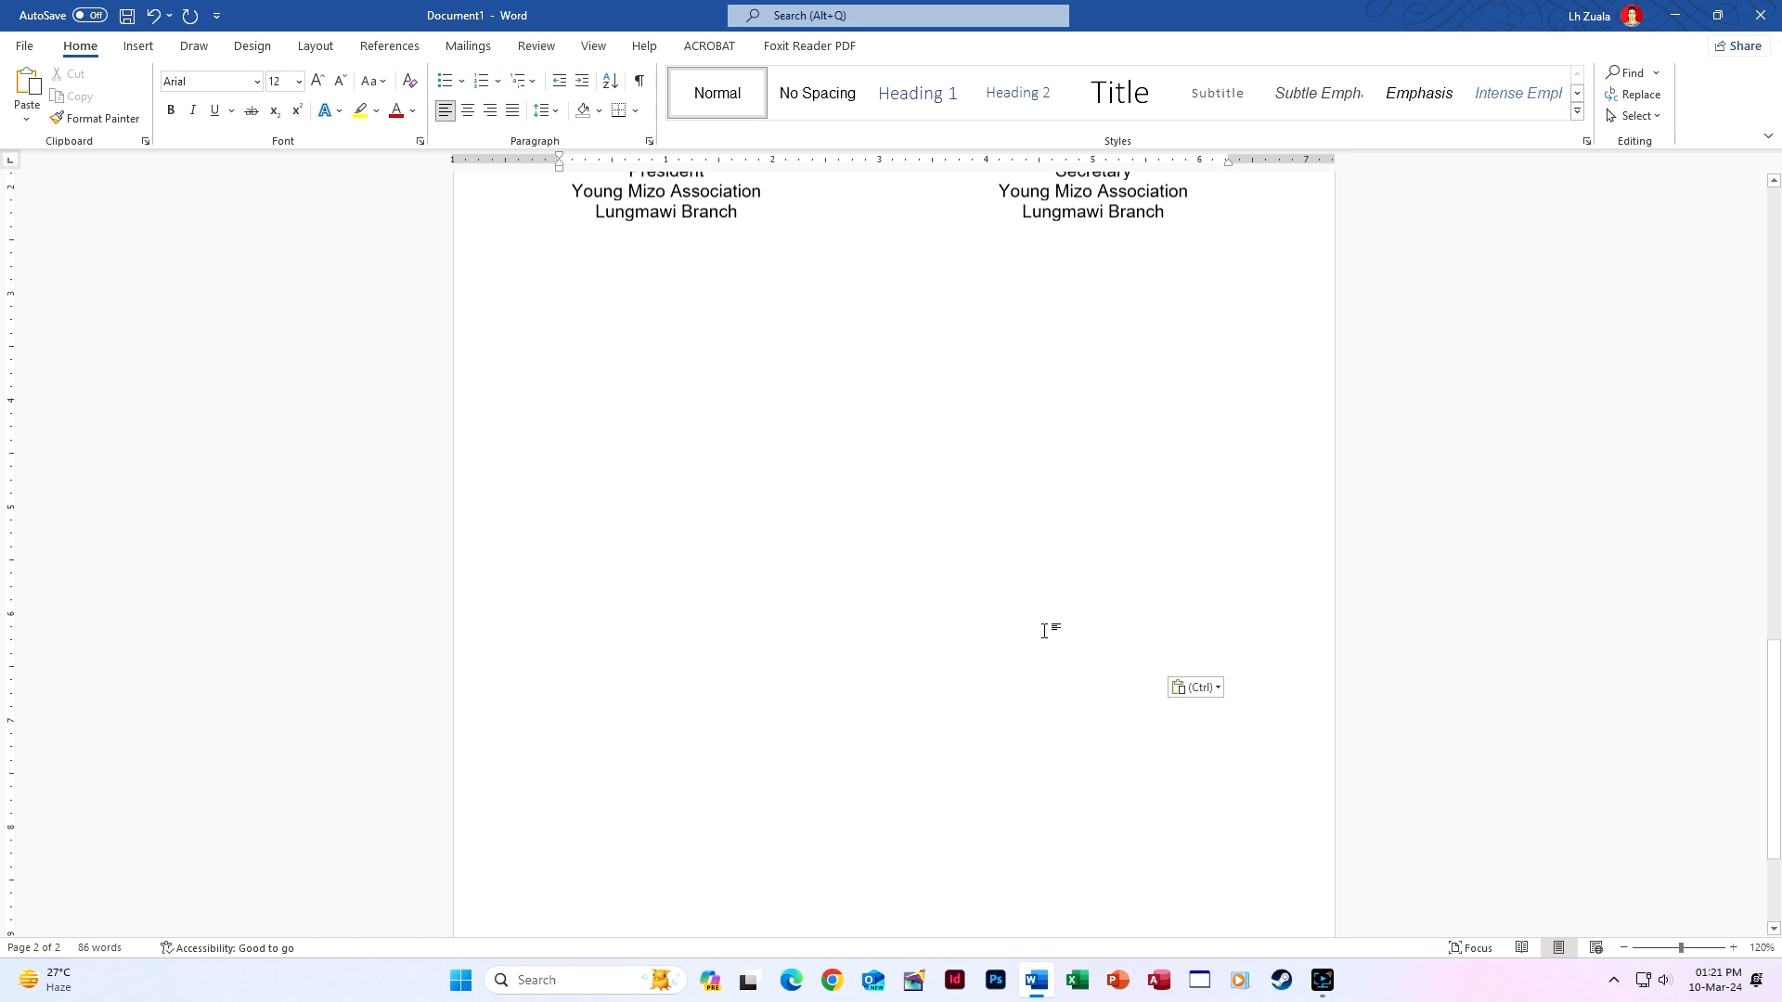
{"action": "scroll", "coordinate": [1044, 631], "scroll_direction": "up", "scroll_amount": 1}
{"action": "key", "text": "ctrl+z"}
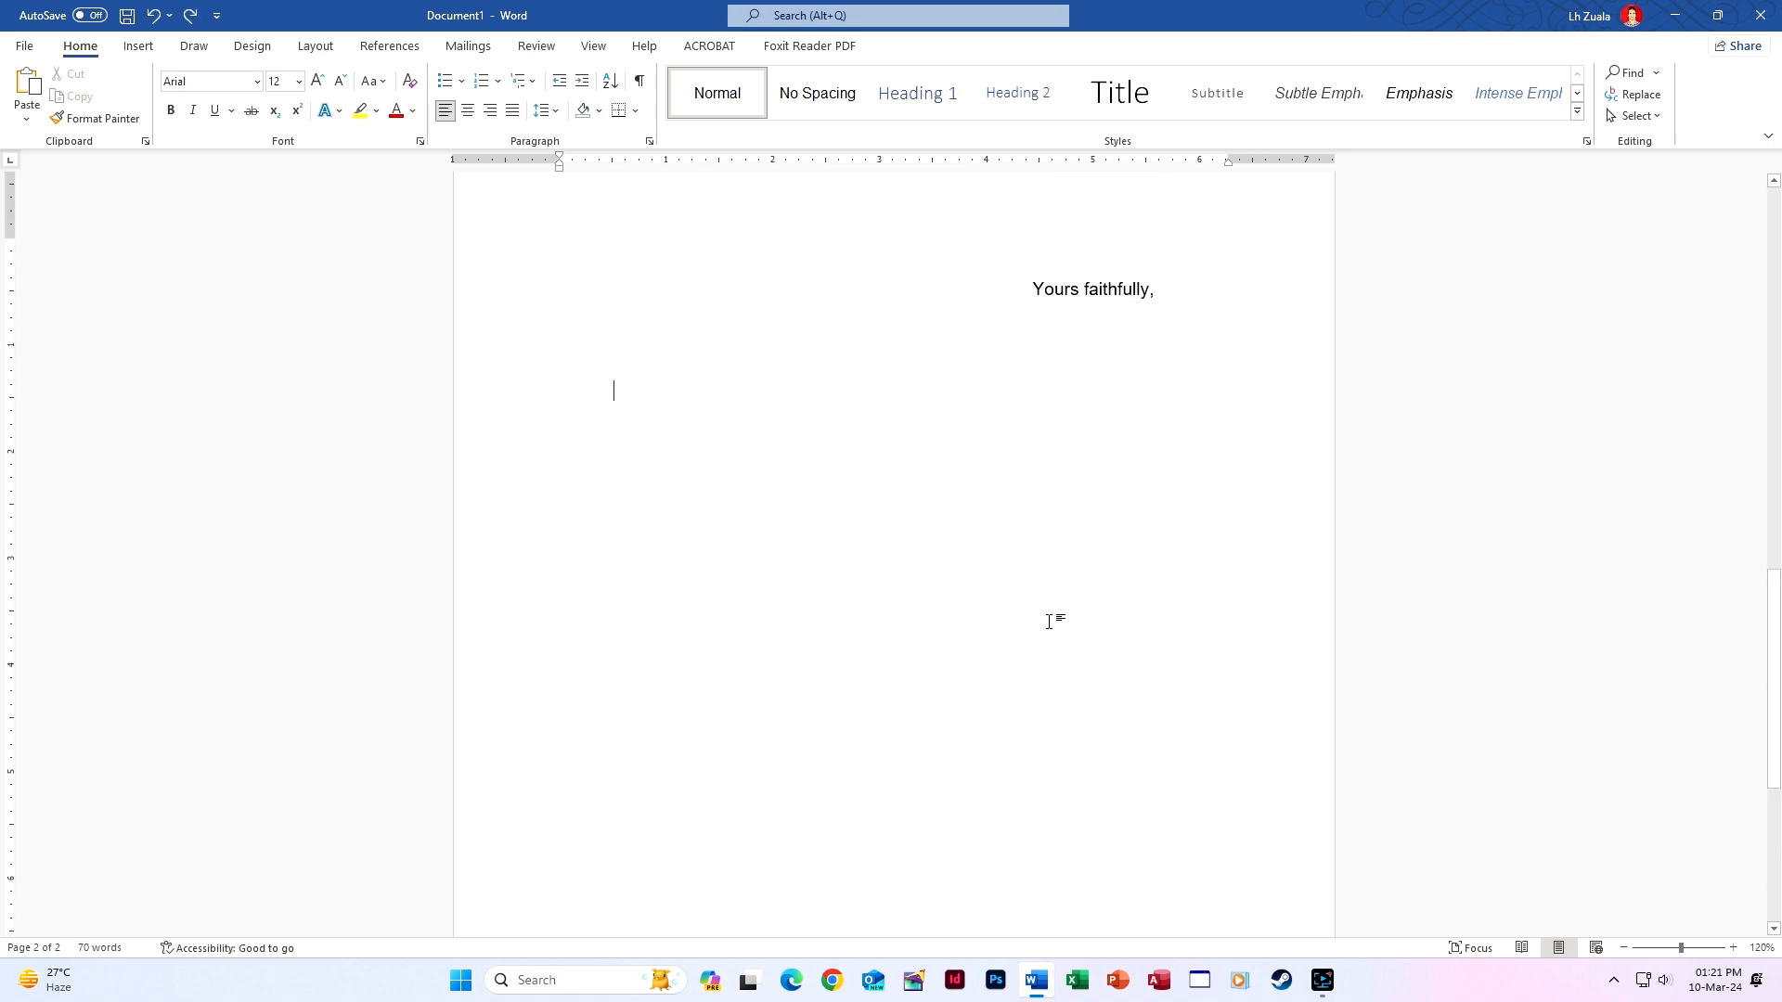
Expand the 'Rina' AutoCorrect entry with F3 into the President signature block under the closing.
{"action": "type", "text": "Rina"}
{"action": "key", "text": "F3"}
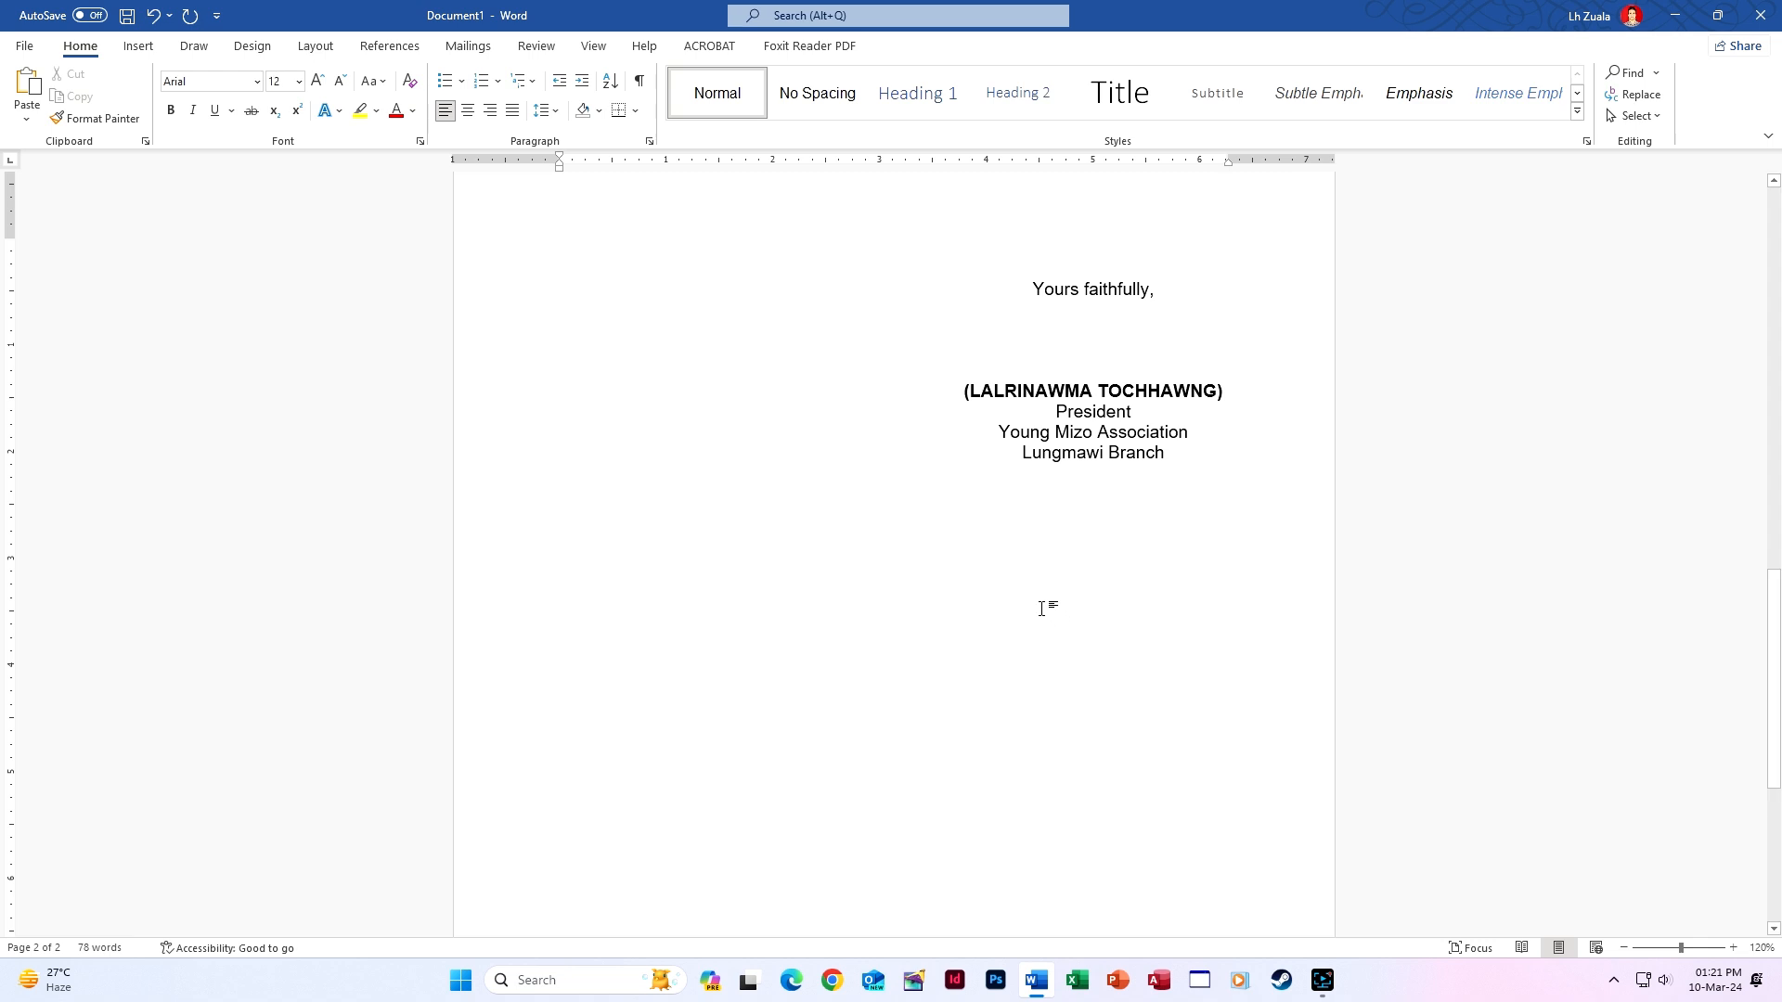
{"action": "scroll", "coordinate": [1045, 603], "scroll_direction": "up", "scroll_amount": 1}
{"action": "scroll", "coordinate": [1044, 603], "scroll_direction": "up", "scroll_amount": 10}
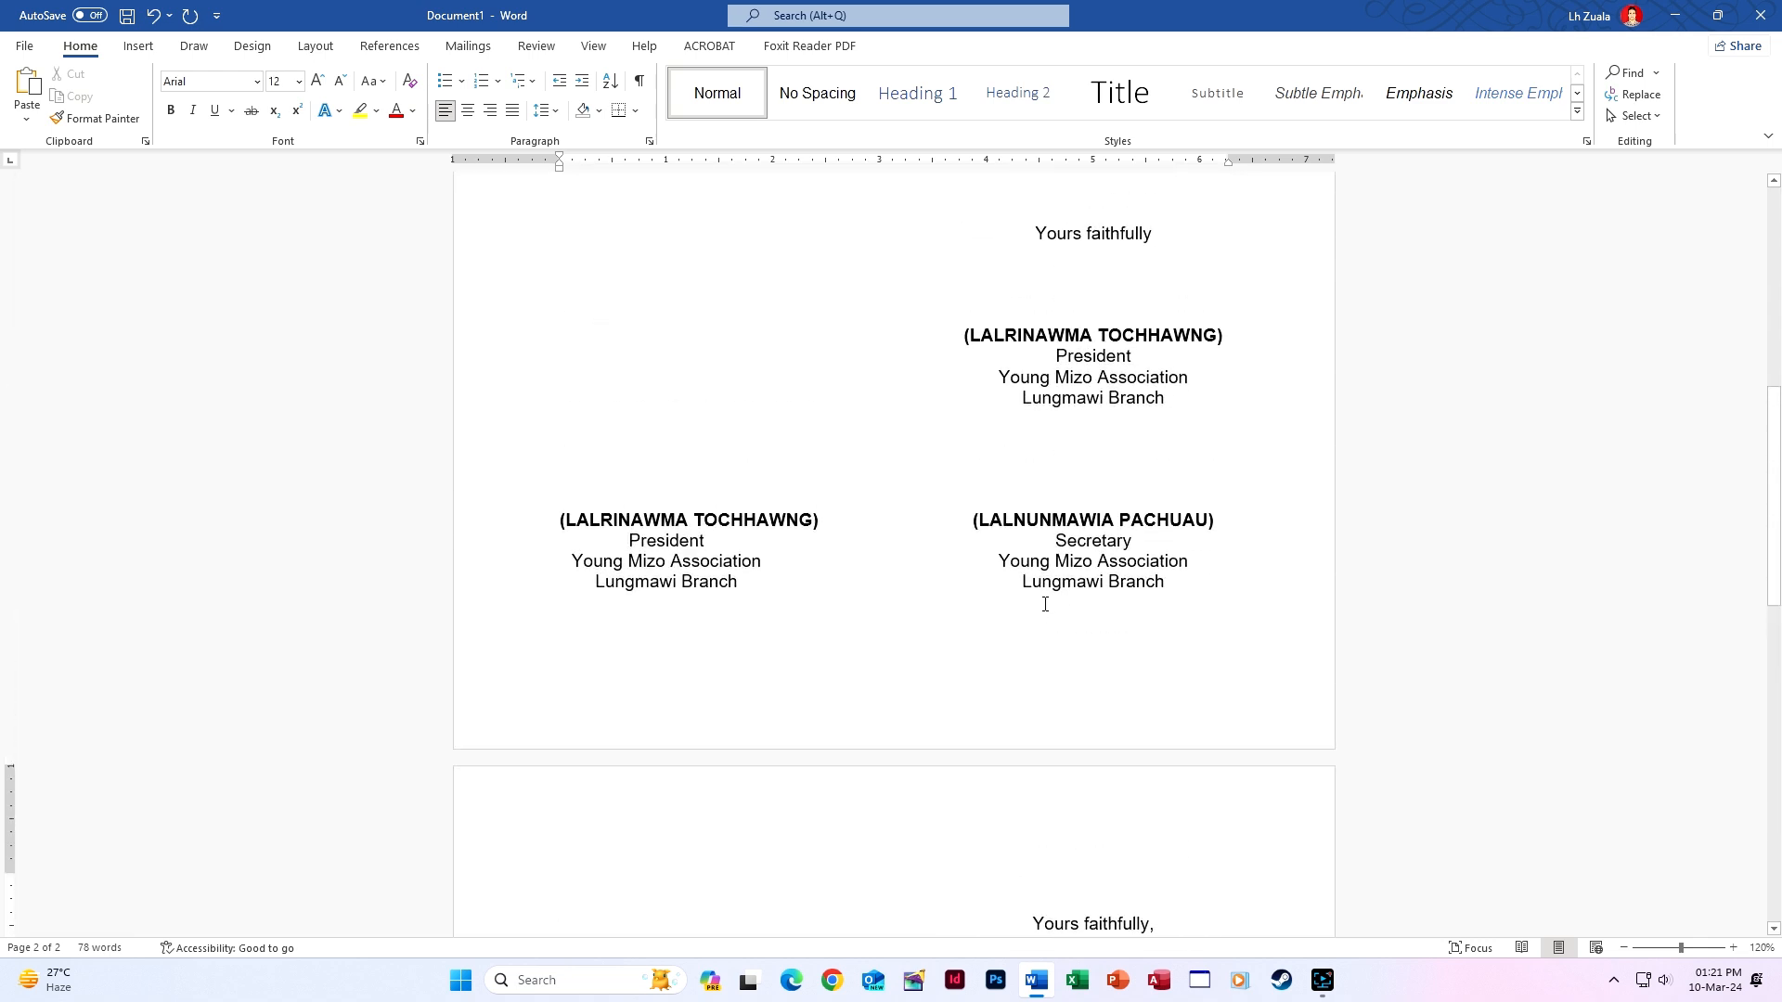
{"action": "scroll", "coordinate": [843, 645], "scroll_direction": "down", "scroll_amount": 5}
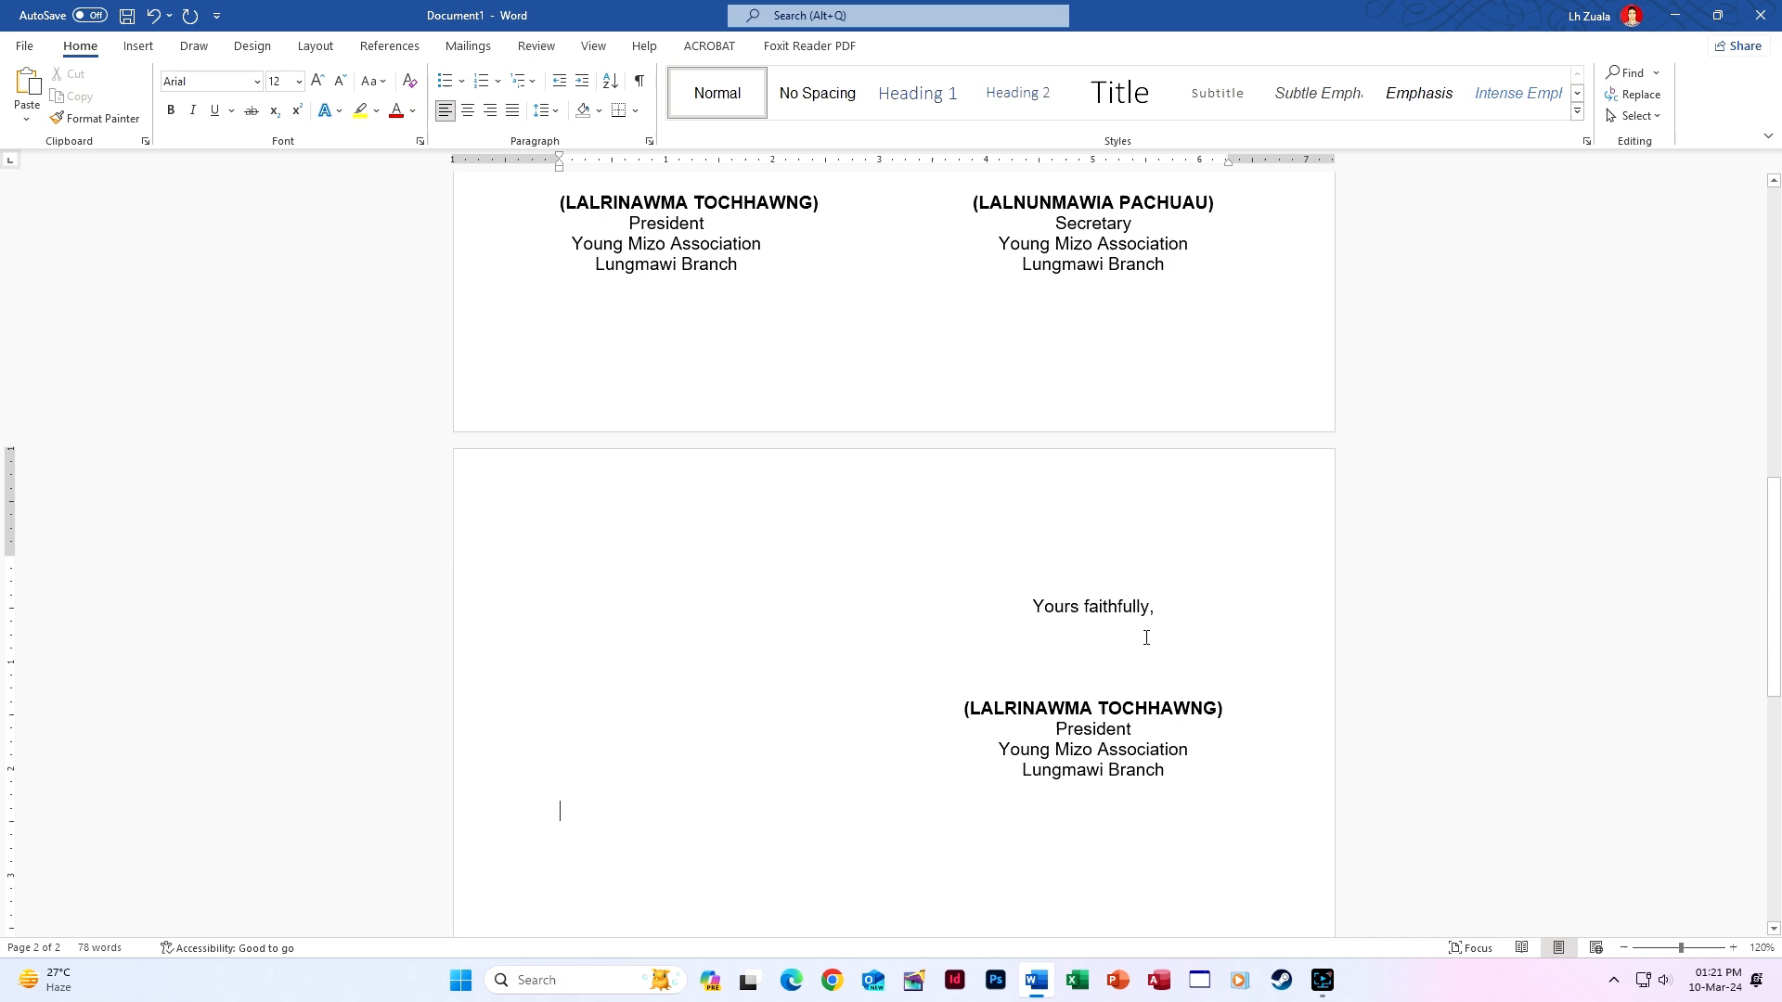
{"action": "left_click", "coordinate": [1130, 646]}
{"action": "scroll", "coordinate": [1126, 643], "scroll_direction": "down", "scroll_amount": 4}
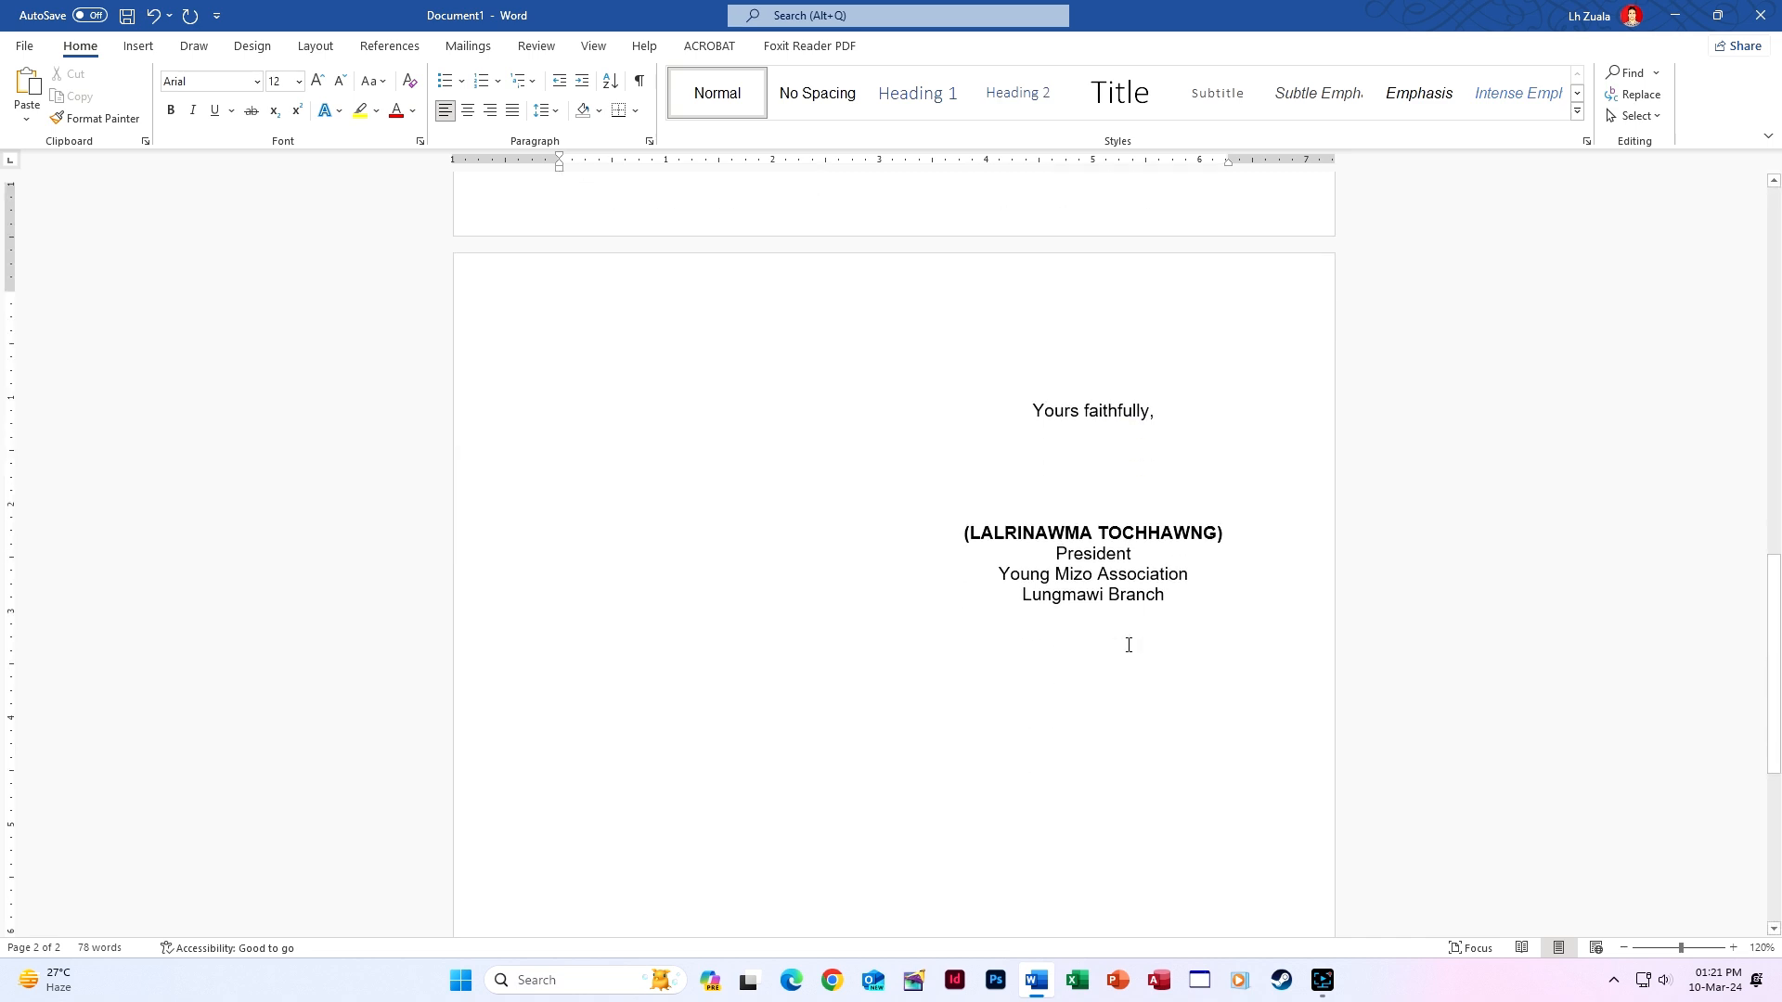
{"action": "left_click", "coordinate": [1112, 670]}
{"action": "left_click", "coordinate": [1086, 722]}
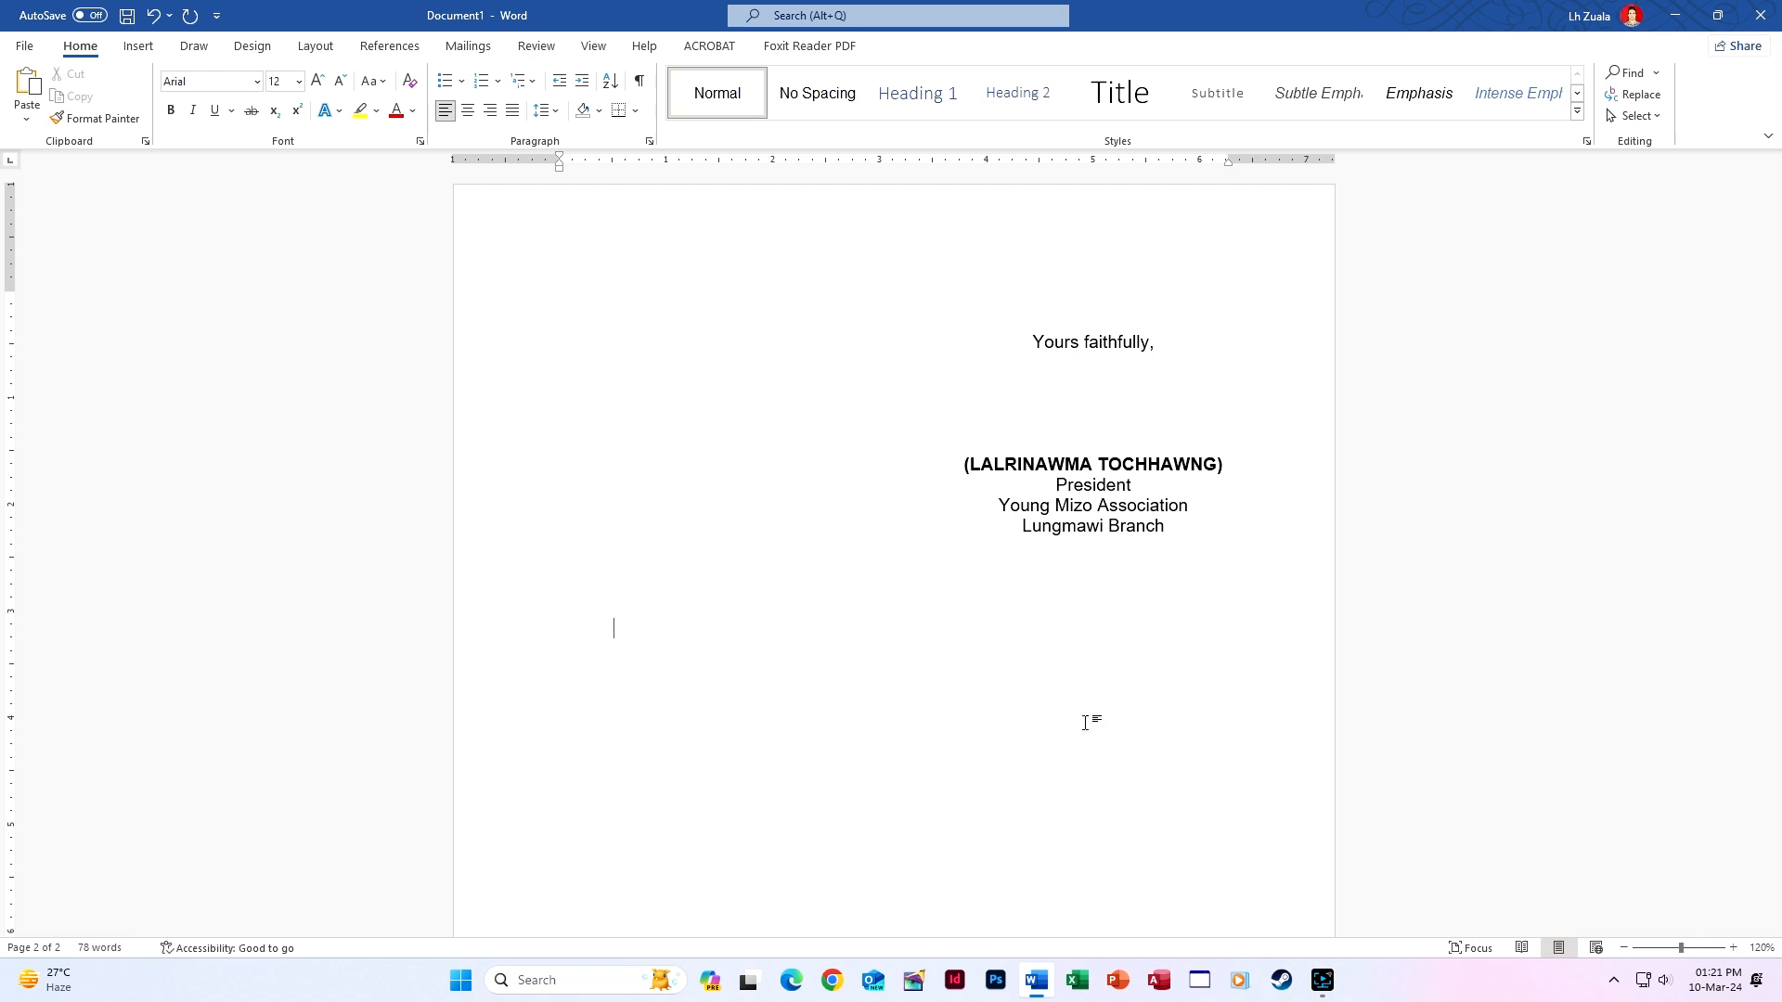
Type a second 'Rina' shortcut below the block and select the entire document.
{"action": "type", "text": "Rina"}
{"action": "key", "text": "BackSpace"}
{"action": "key", "text": "BackSpace"}
{"action": "type", "text": "awi Branch"}
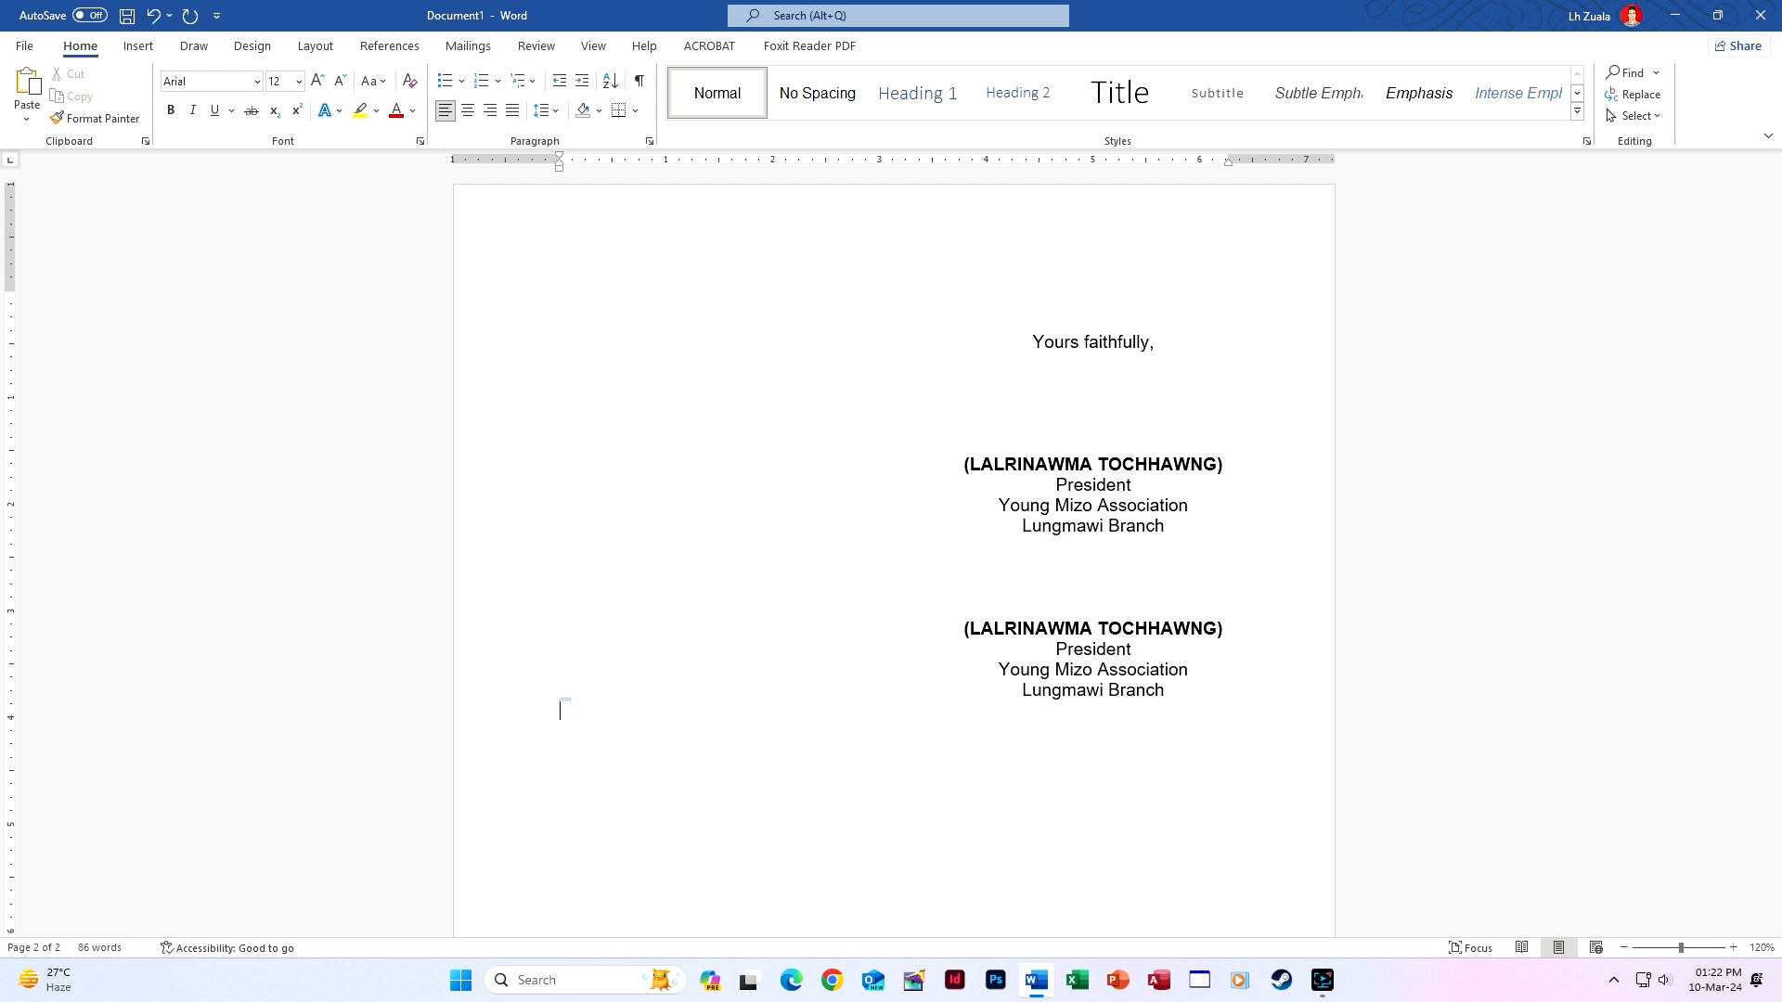
{"action": "key", "text": "ctrl+a"}
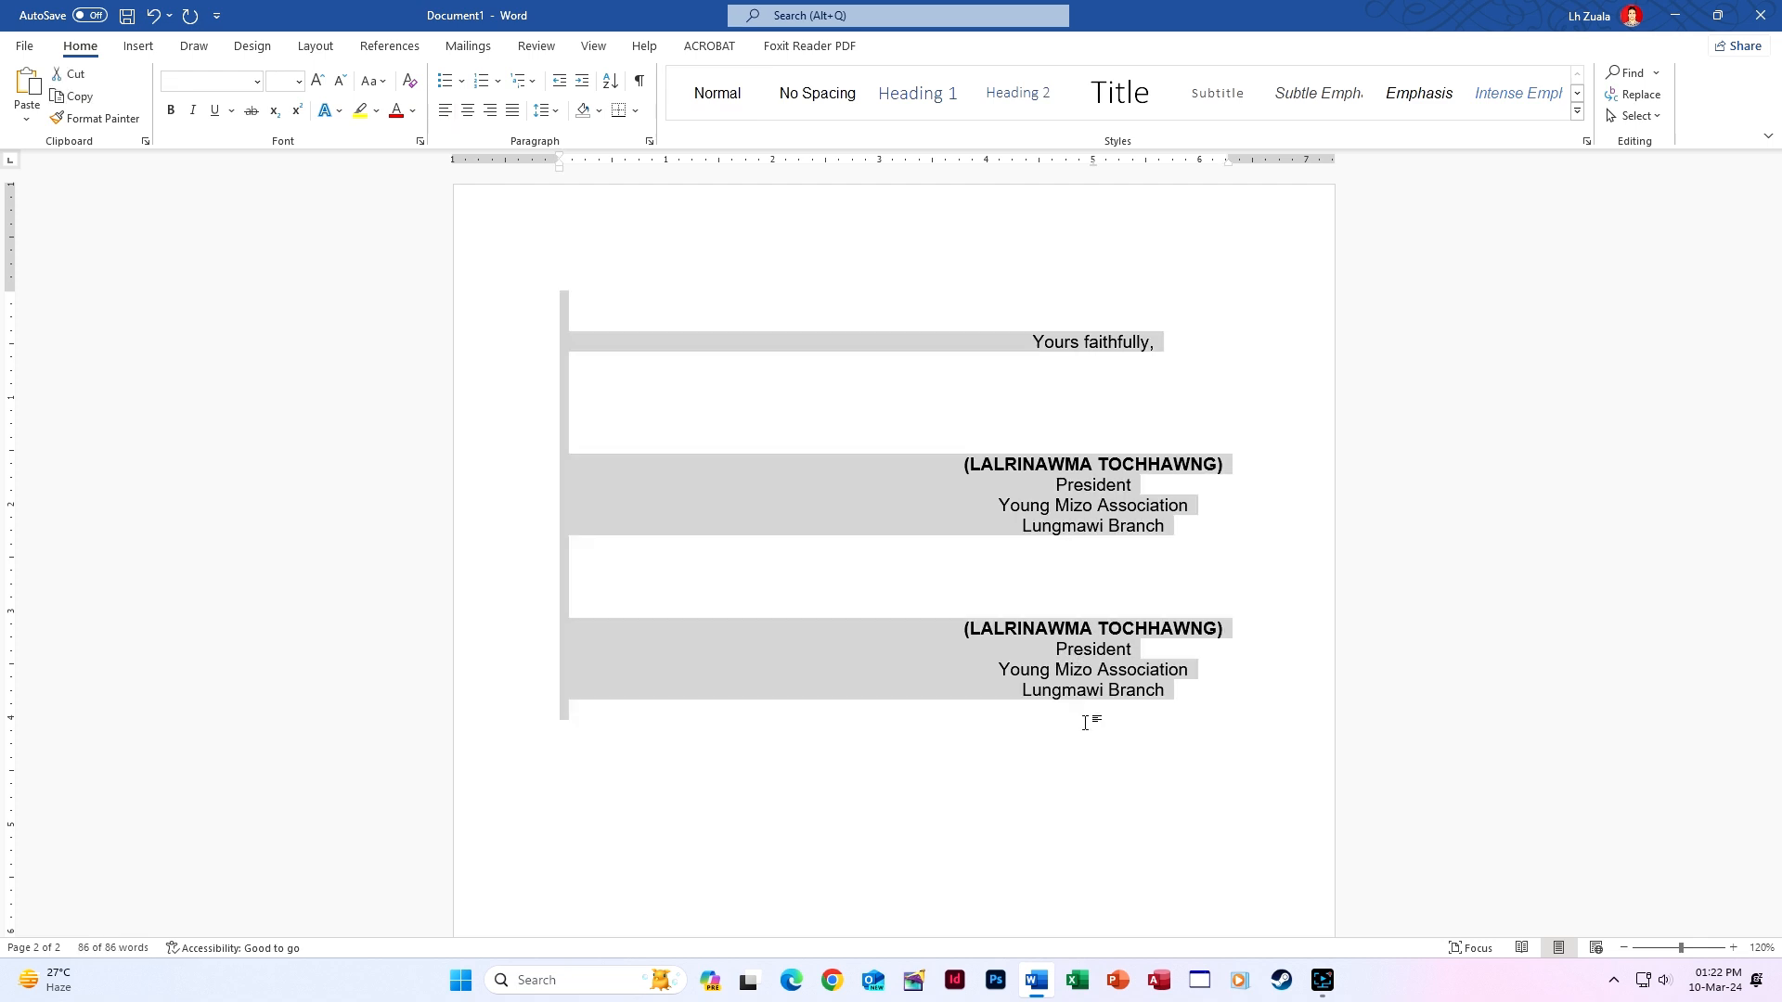
Clear the document, expand 'Rina1' into the President block, and type 'Yours faithfully,' beneath it.
{"action": "key", "text": "Delete"}
{"action": "scroll", "coordinate": [1088, 715], "scroll_direction": "up", "scroll_amount": 3}
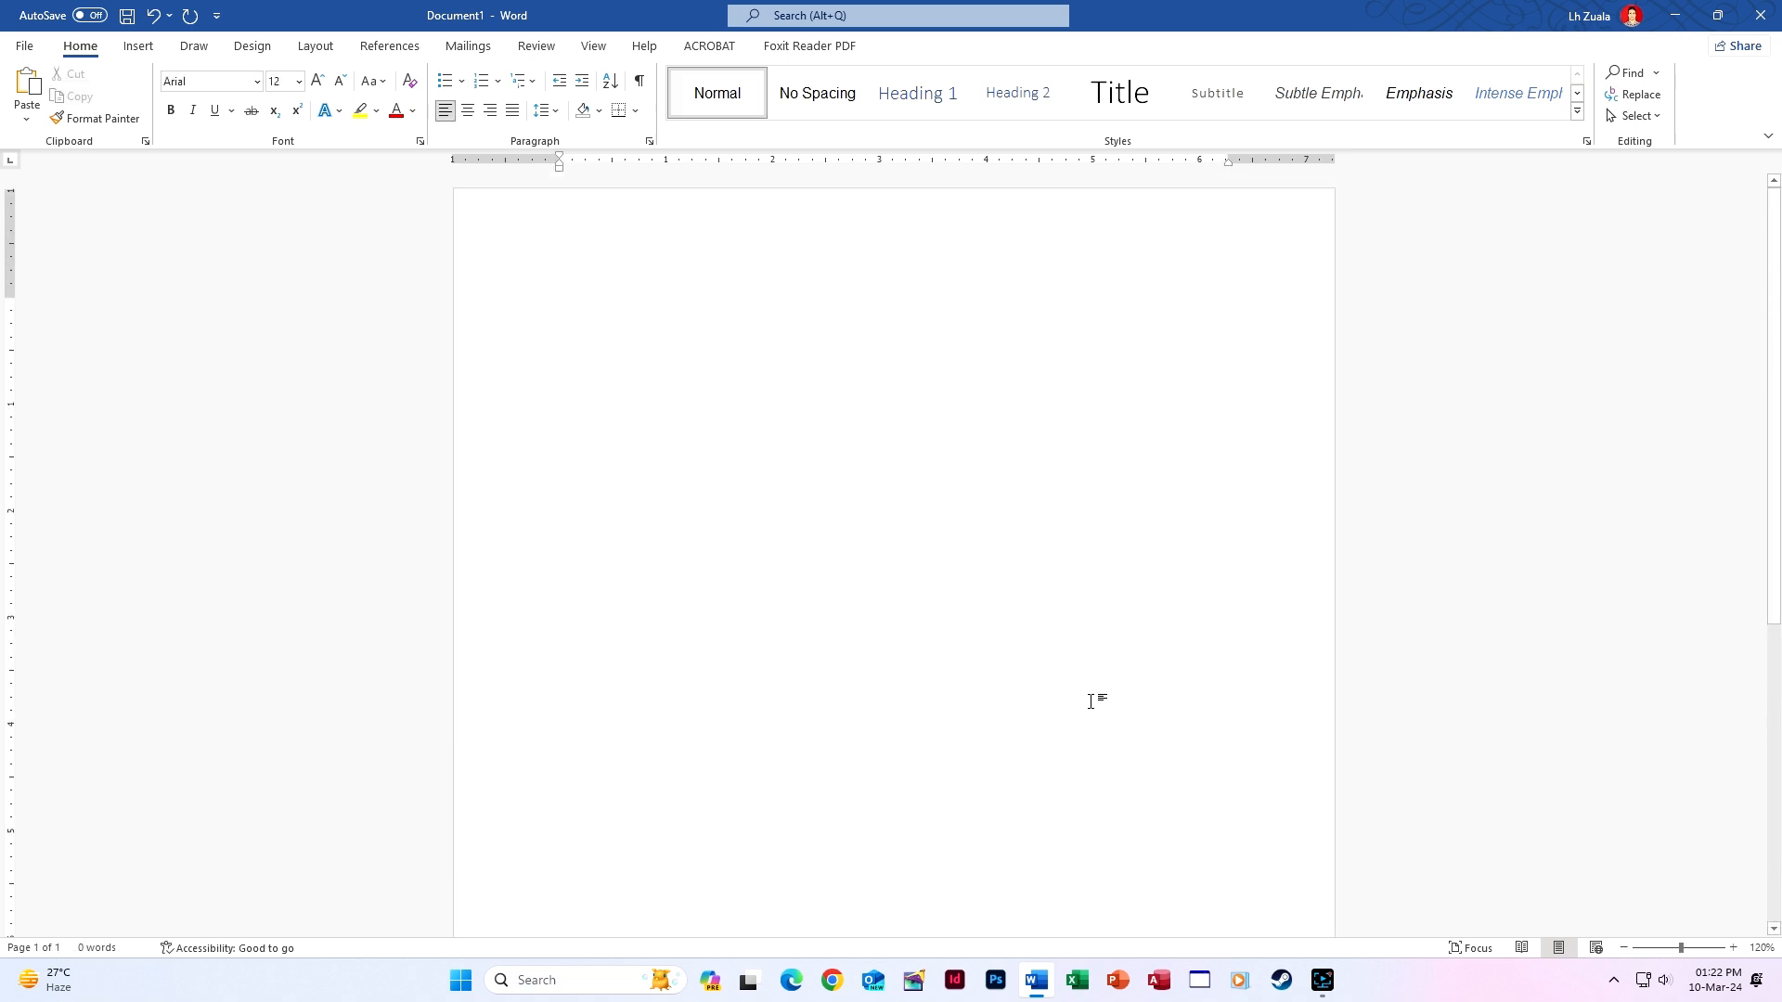
{"action": "key", "text": "Tab"}
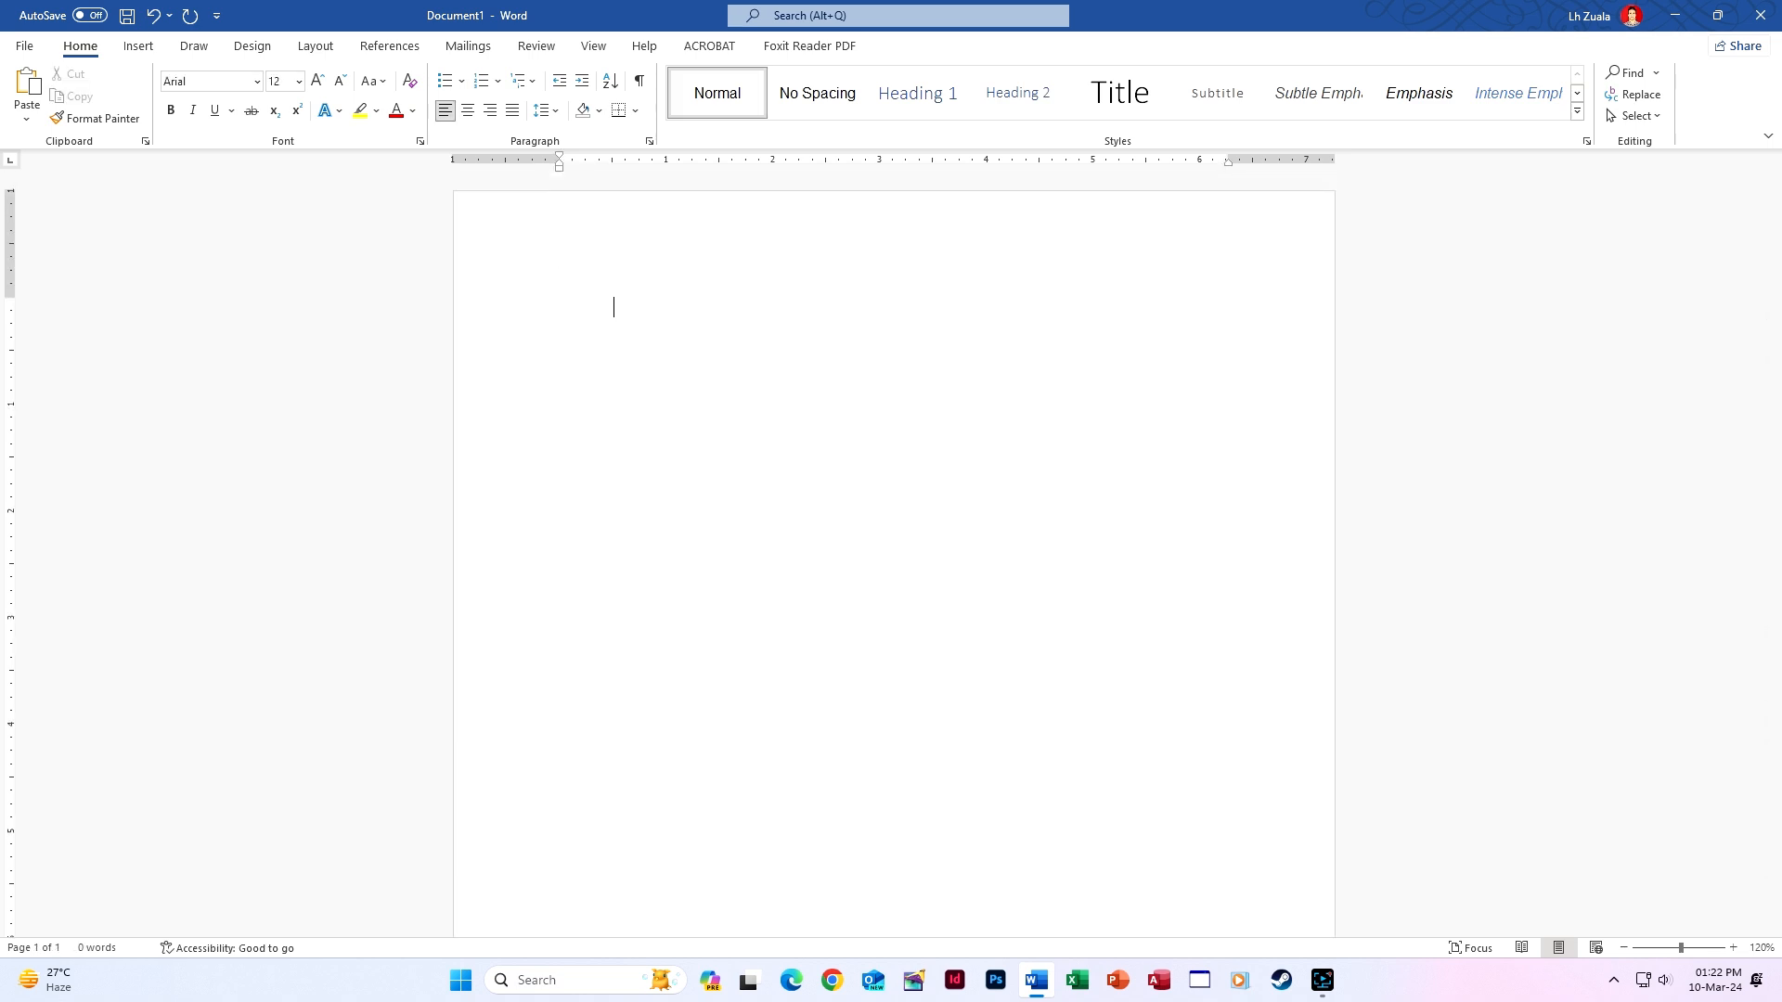
{"action": "type", "text": "Rina1"}
{"action": "key", "text": "Return"}
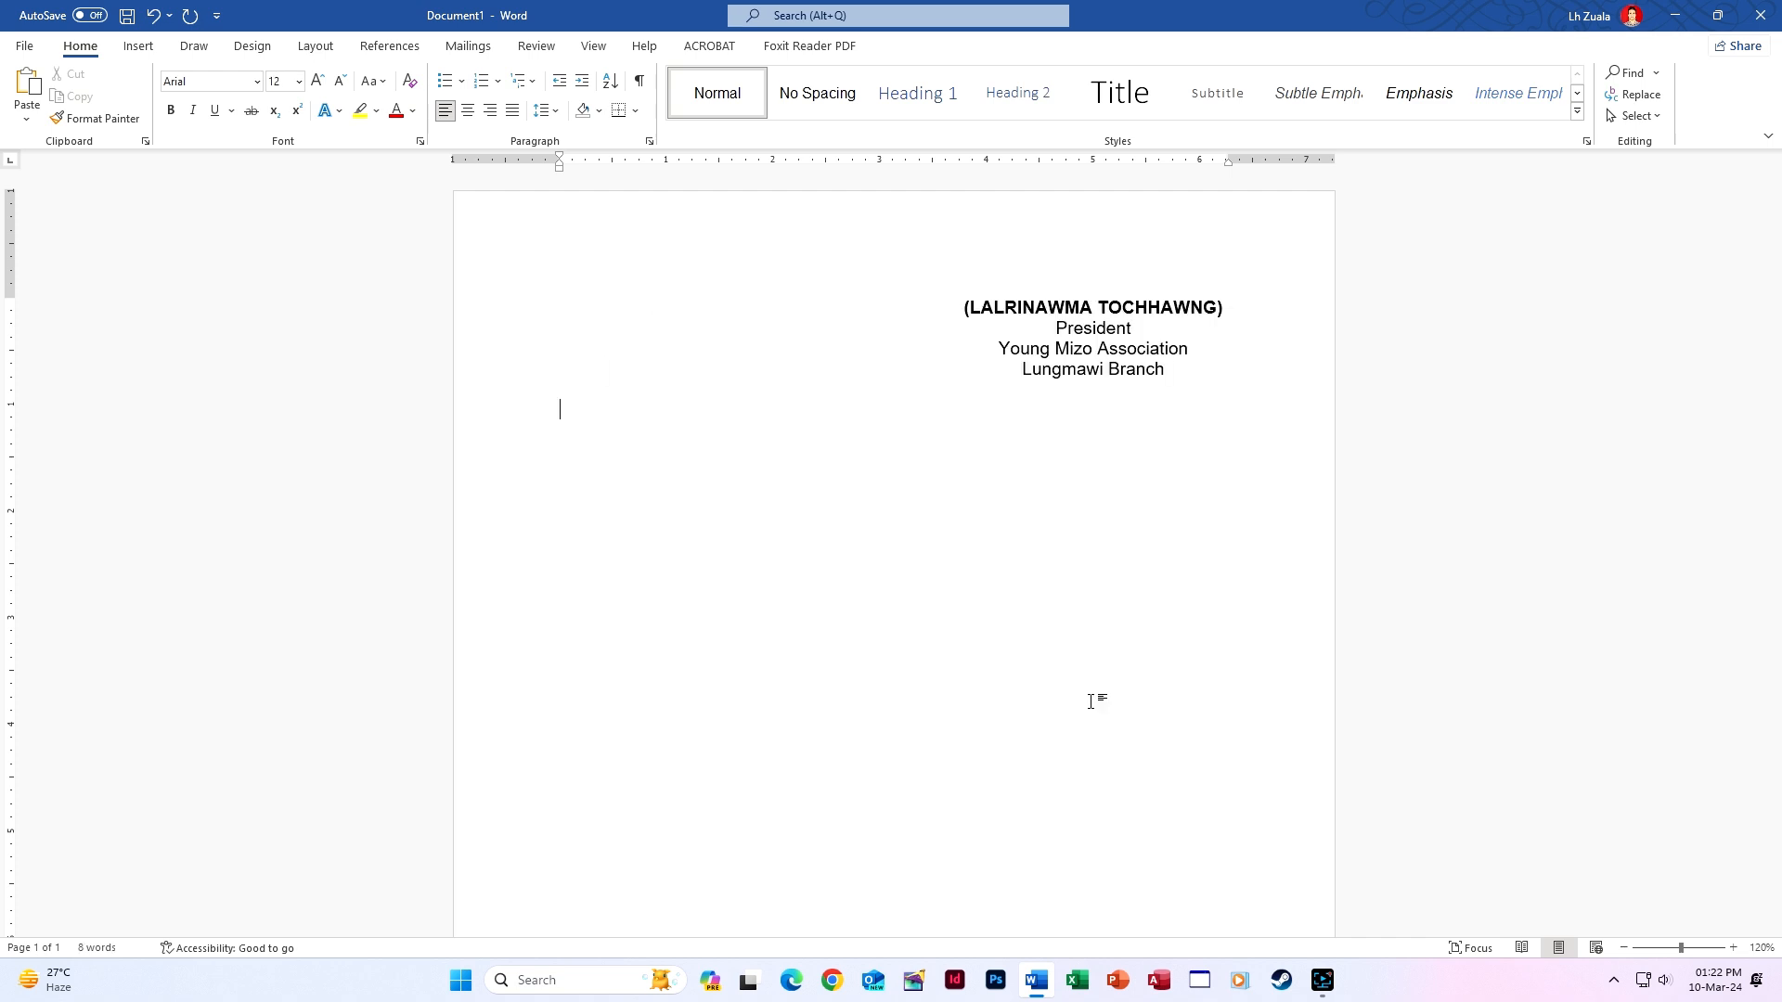
{"action": "key", "text": "Return"}
{"action": "type", "text": "Yours faithfully,"}
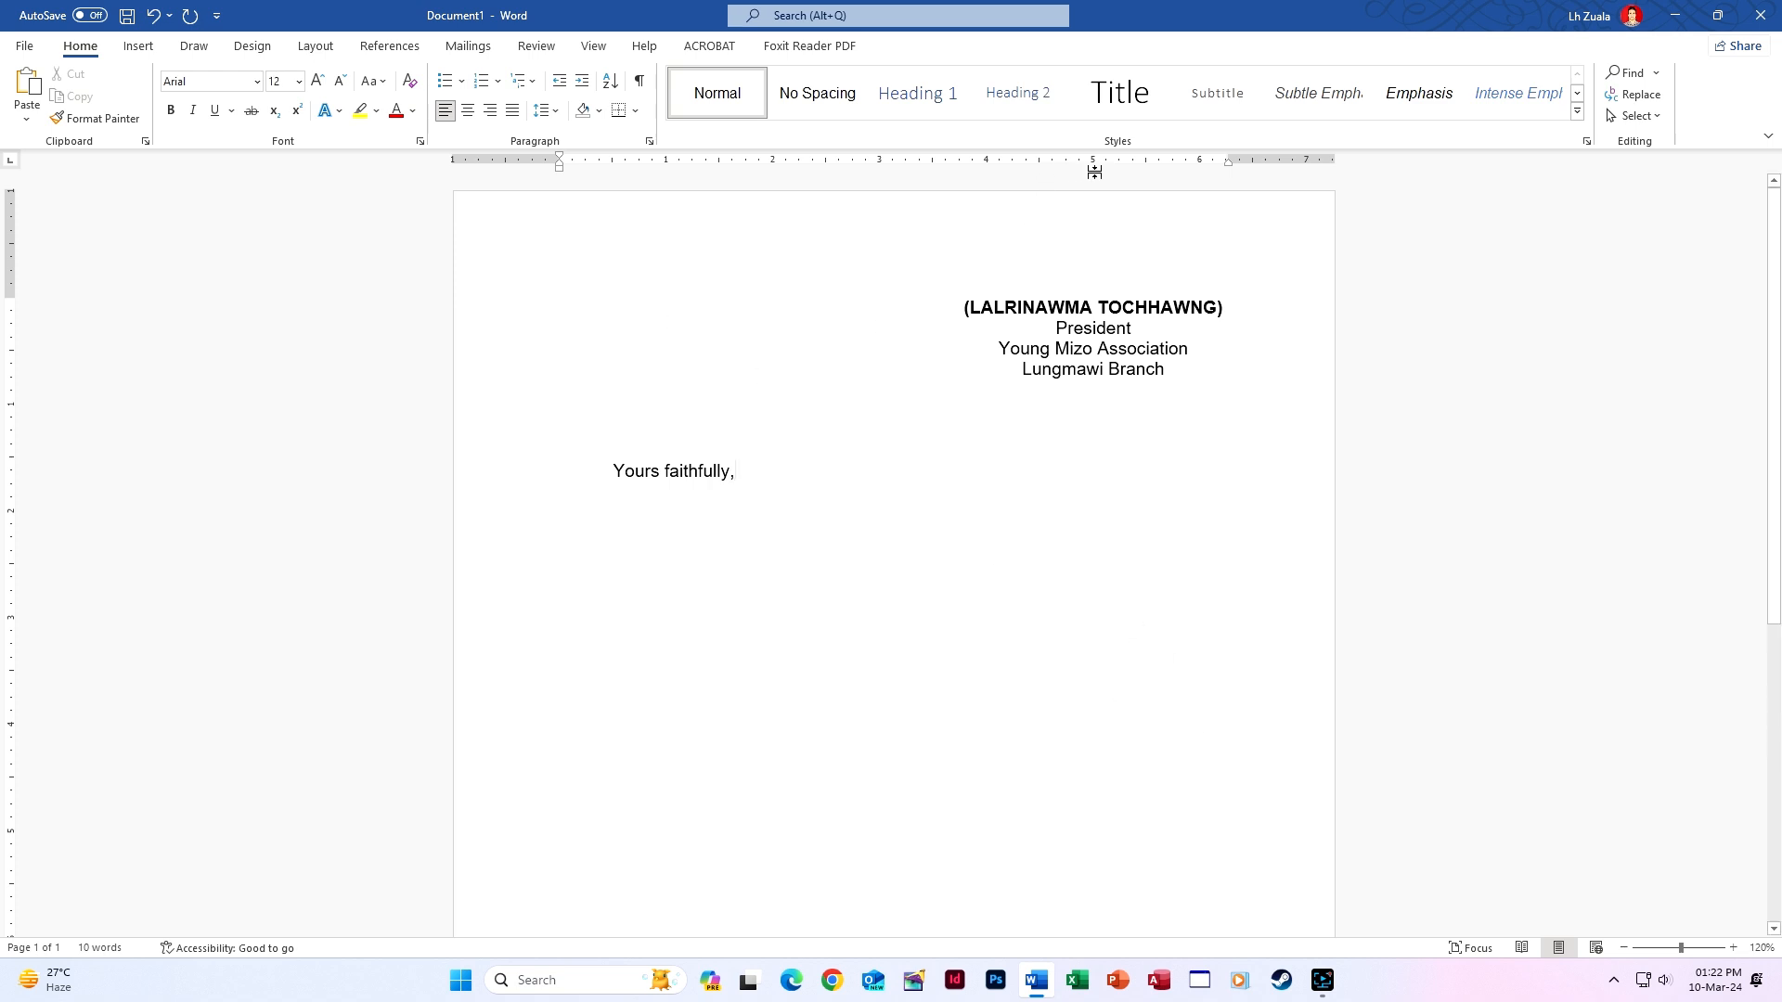
Give the 'Yours faithfully,' line a centre-aligned tab stop at 5 inches.
{"action": "double_click", "coordinate": [1093, 163]}
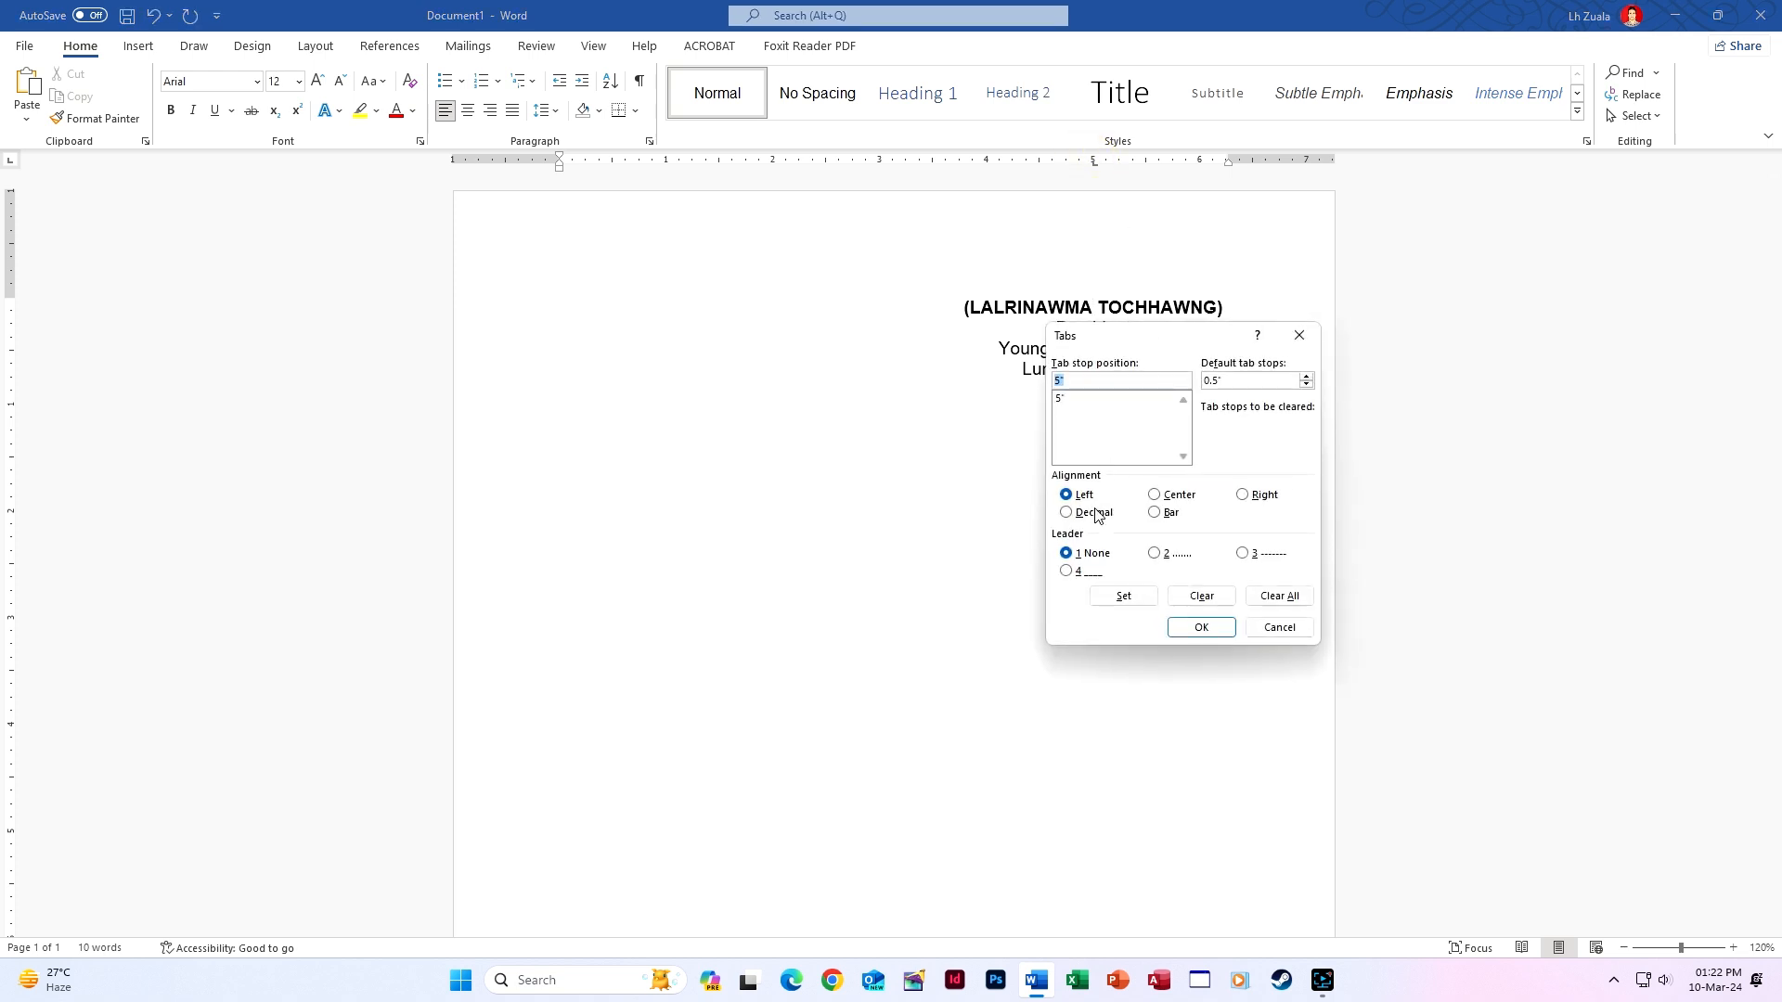
{"action": "left_click", "coordinate": [1153, 495]}
{"action": "left_click", "coordinate": [1201, 626]}
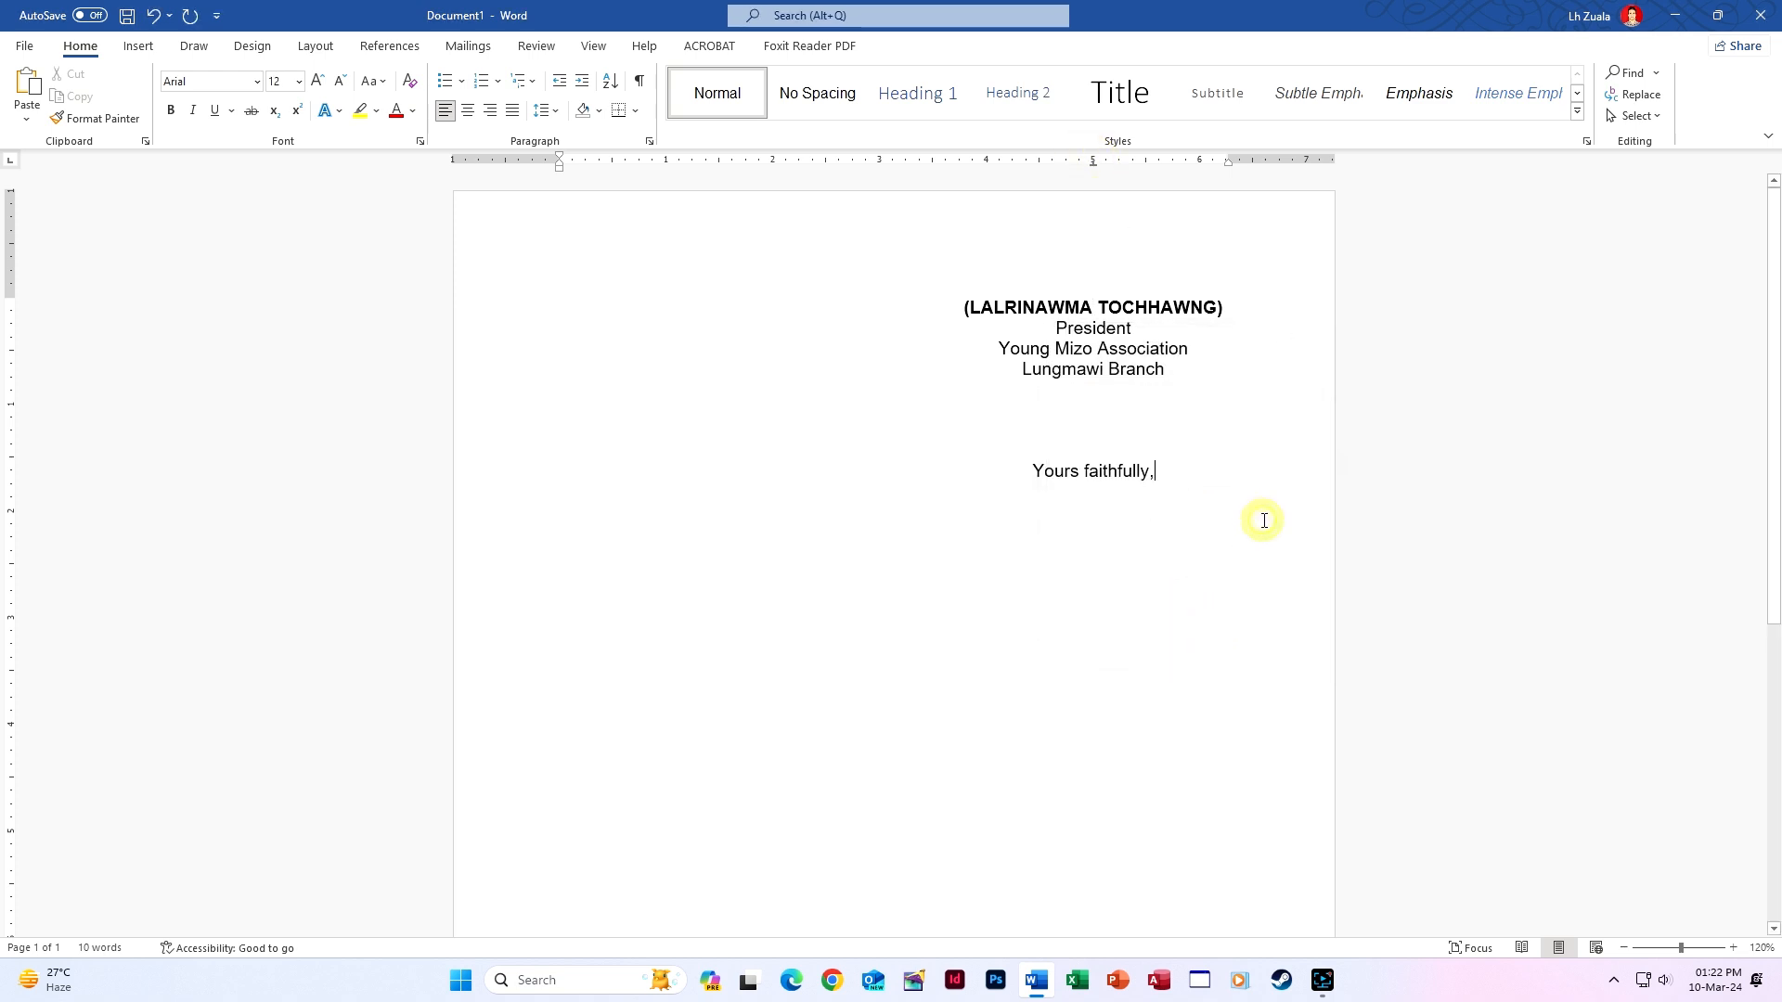
{"action": "key", "text": "Return"}
{"action": "key", "text": "Return"}
{"action": "key", "text": "Return"}
{"action": "key", "text": "Return"}
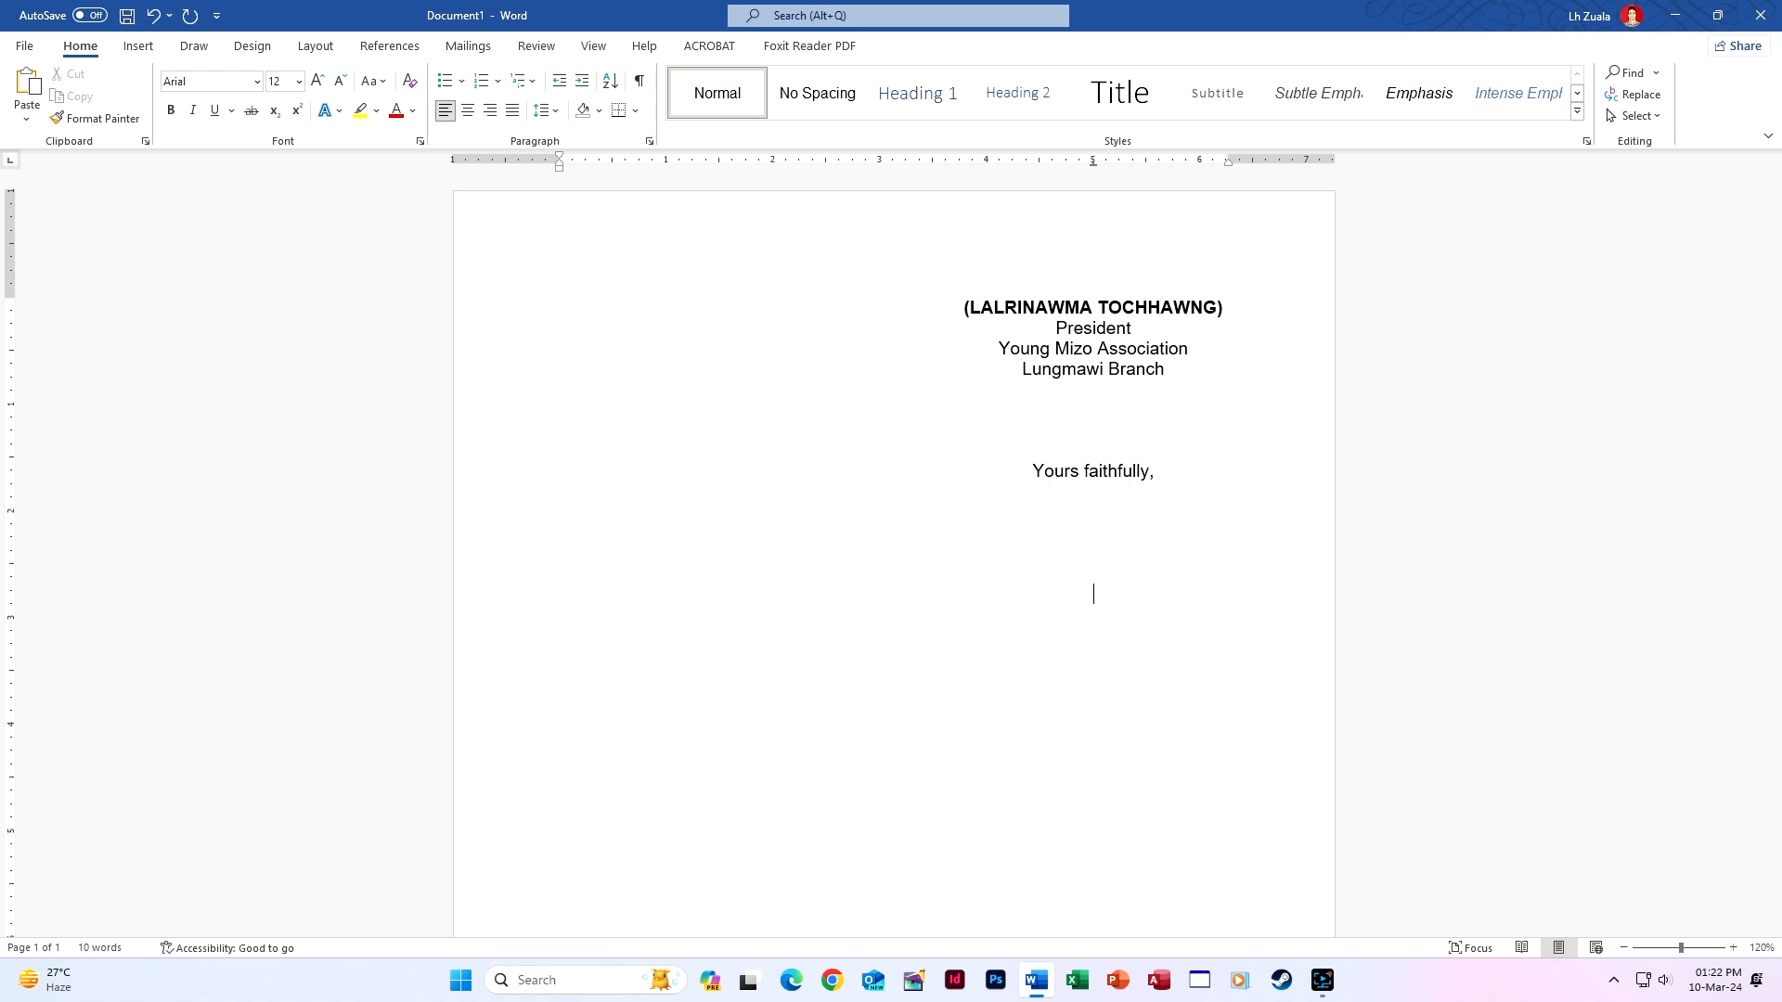
Insert the President signature block below the closing using the Rina AutoCorrect shortcut.
{"action": "type", "text": "Rina1"}
{"action": "key", "text": "Return"}
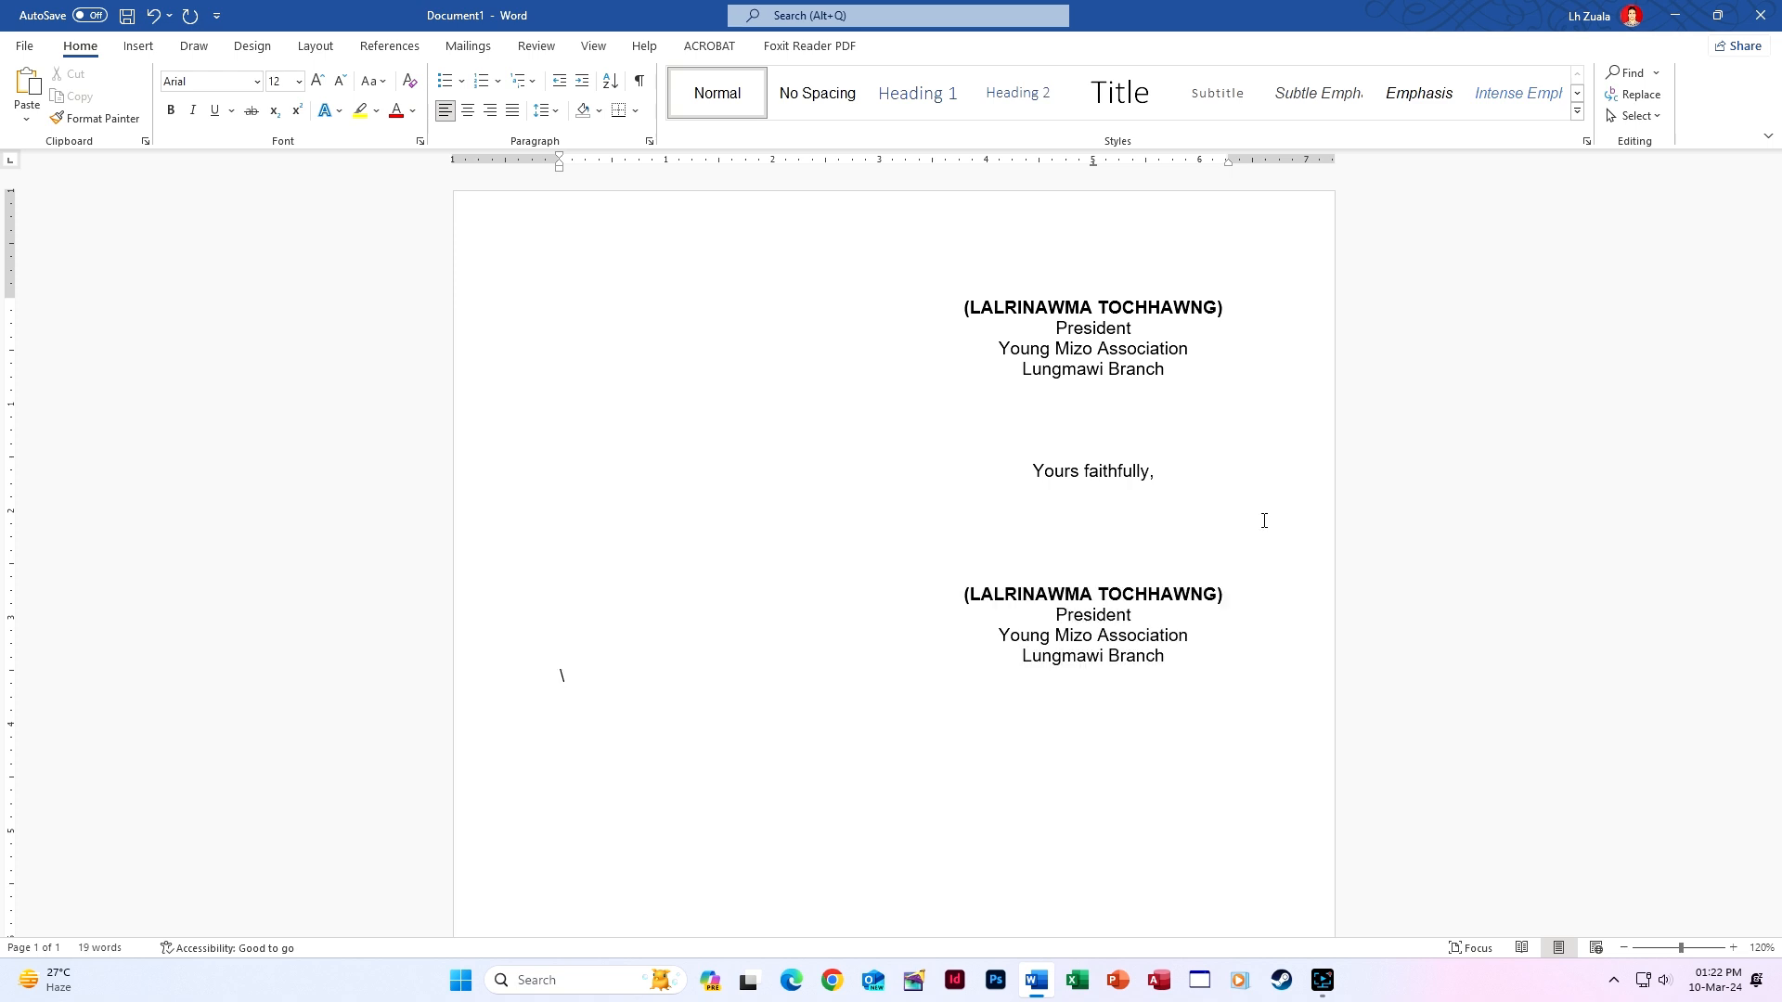
{"action": "key", "text": "ctrl+z"}
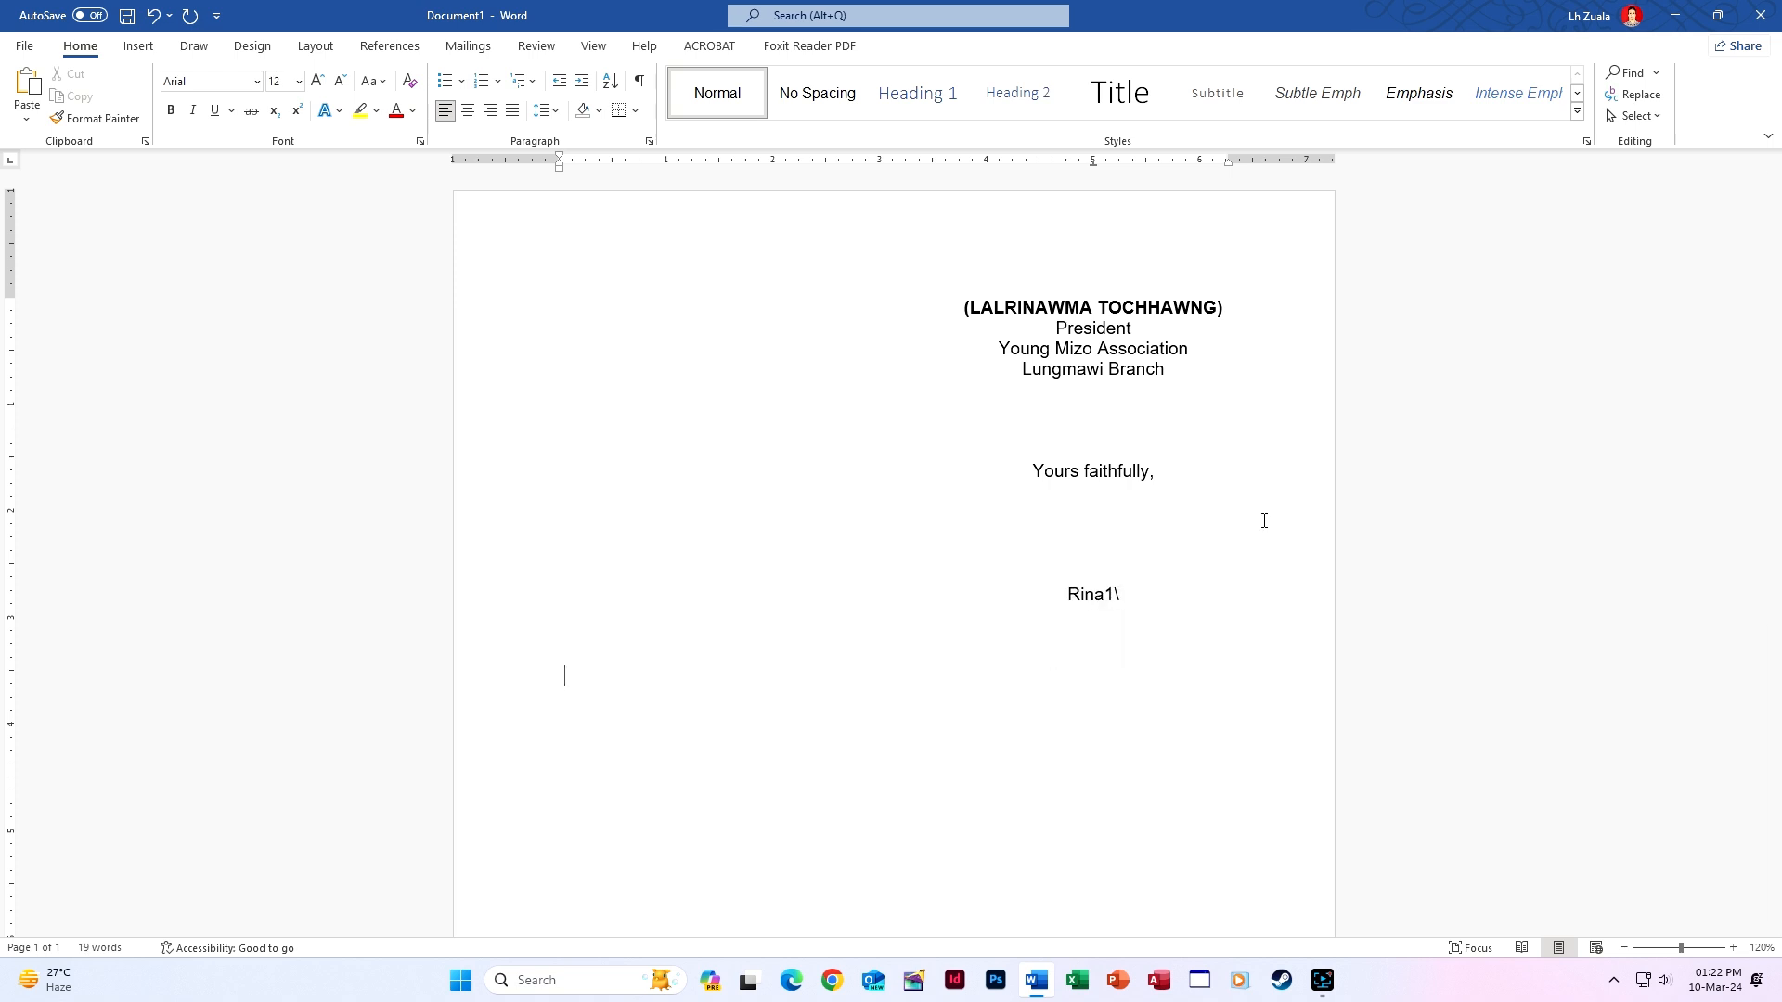
{"action": "key", "text": "ctrl+z"}
{"action": "left_click", "coordinate": [1094, 160]}
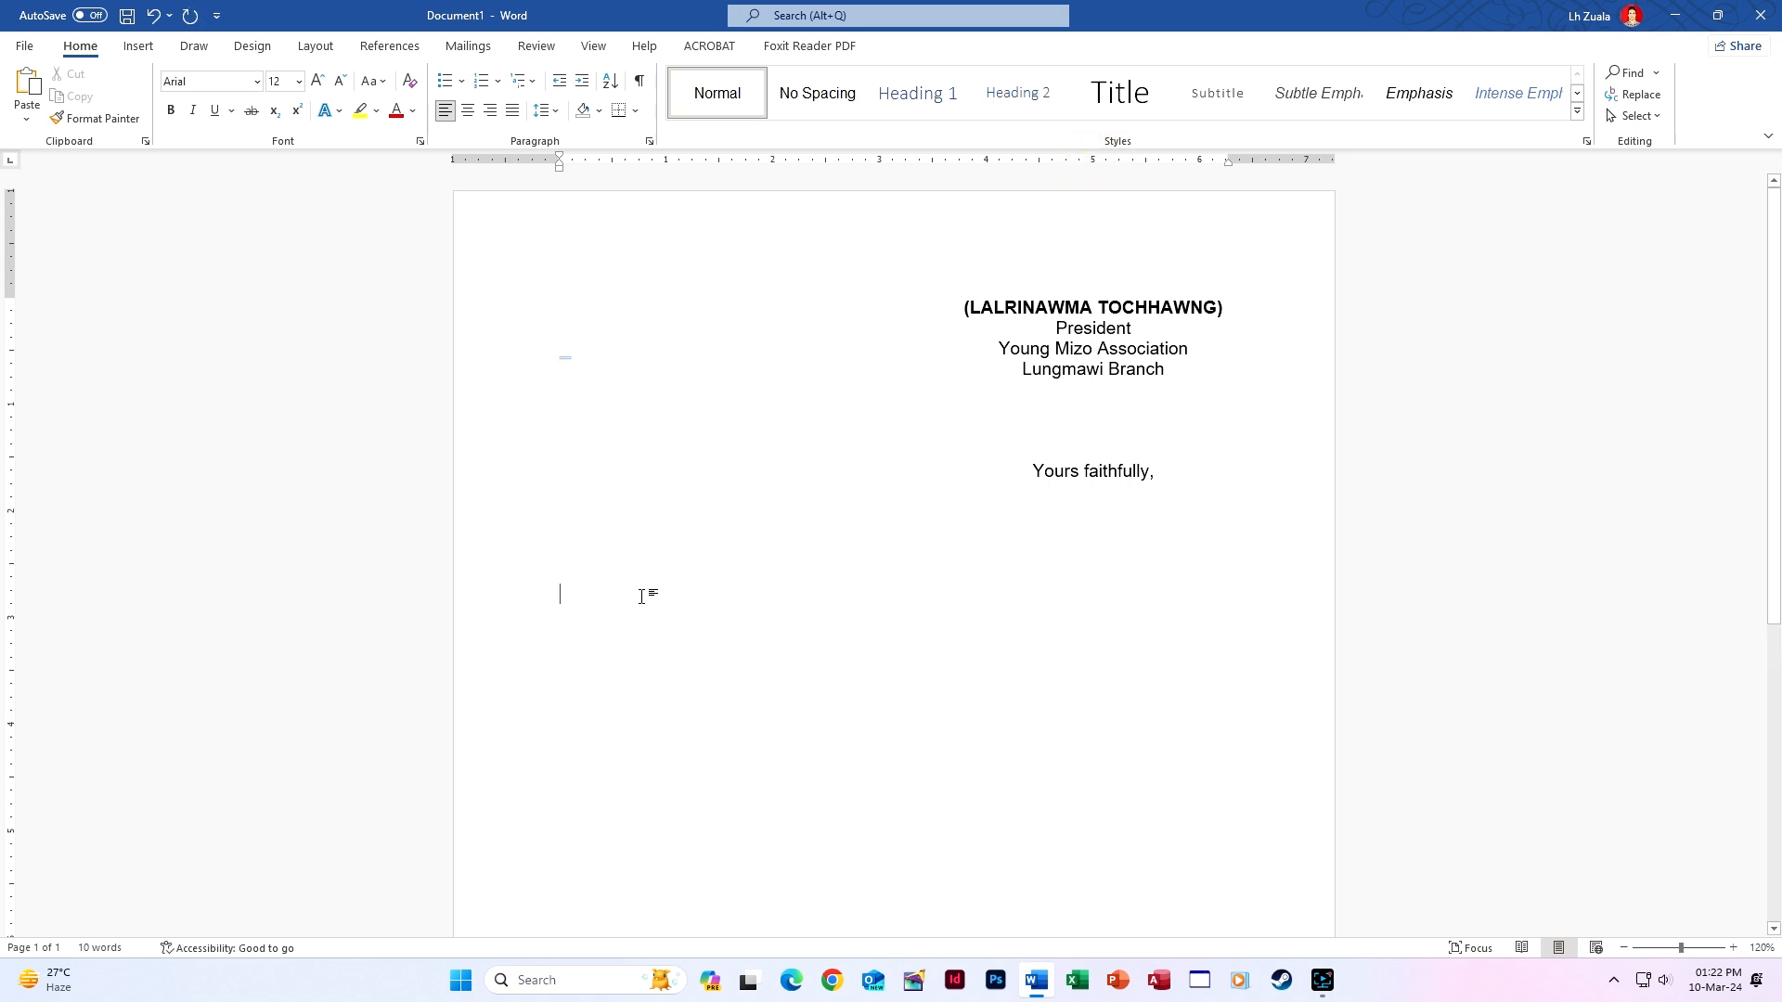
{"action": "left_click", "coordinate": [628, 626]}
{"action": "type", "text": "Ri"}
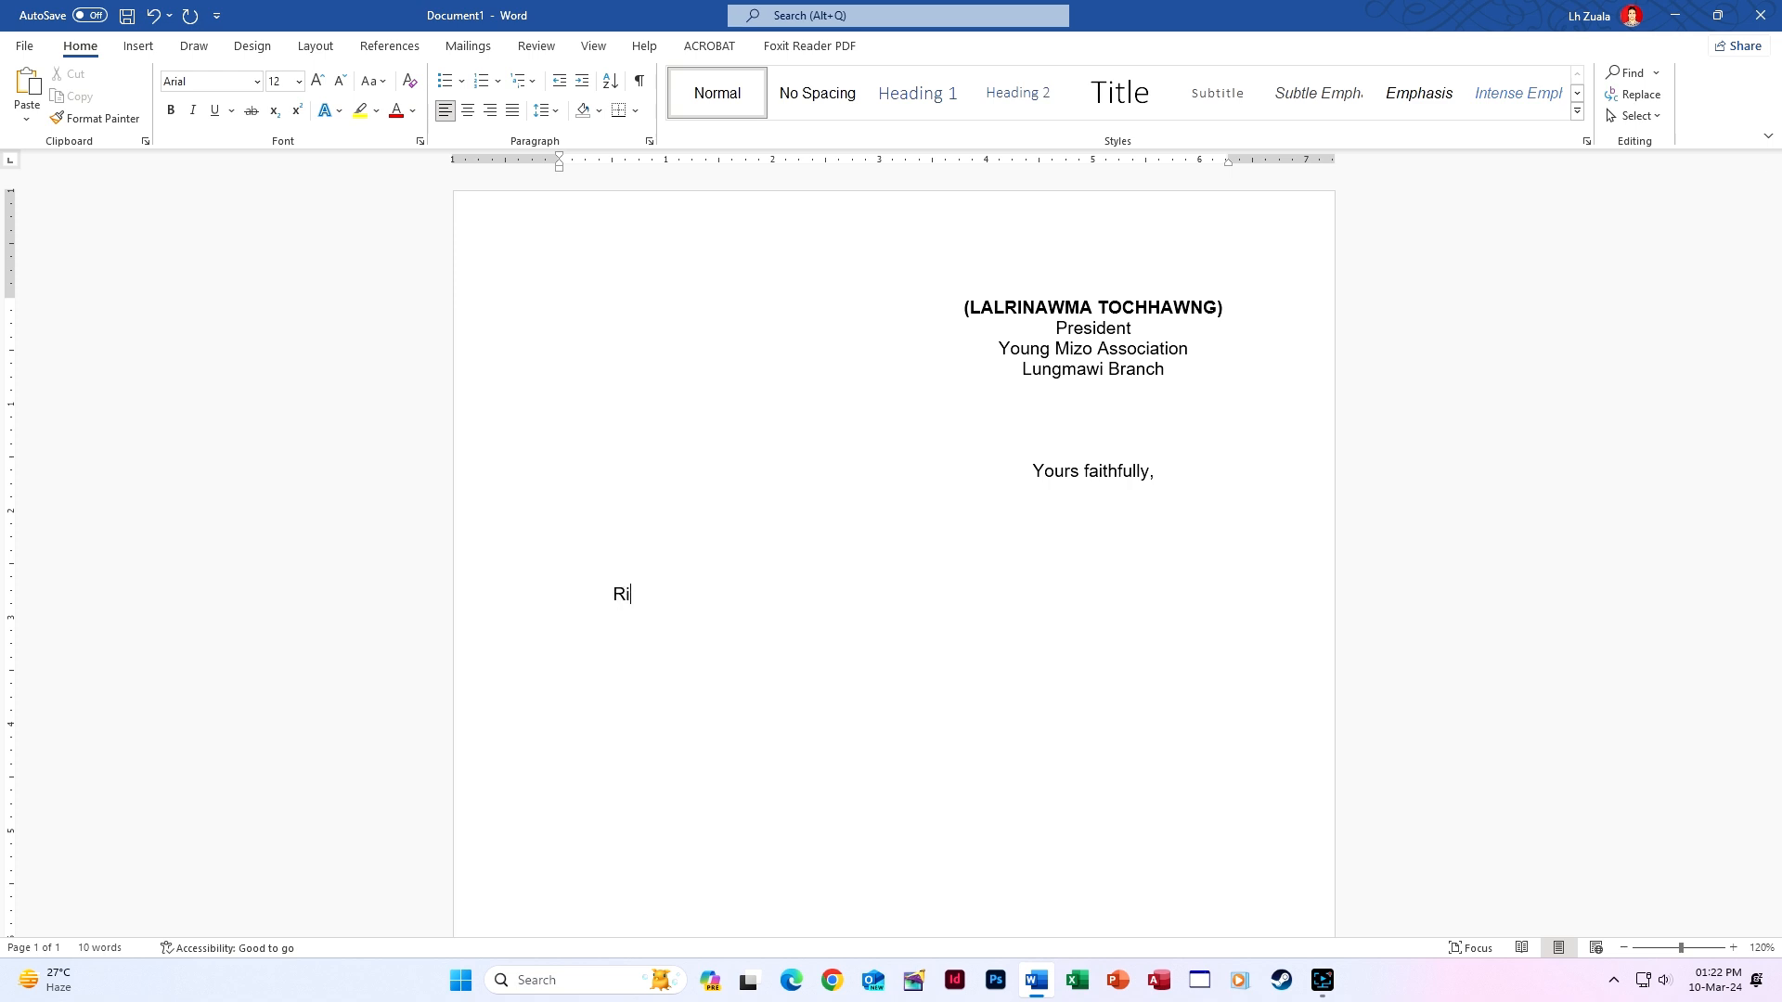
{"action": "type", "text": "naq"}
{"action": "key", "text": "BackSpace"}
{"action": "type", "text": "w"}
{"action": "key", "text": "Return"}
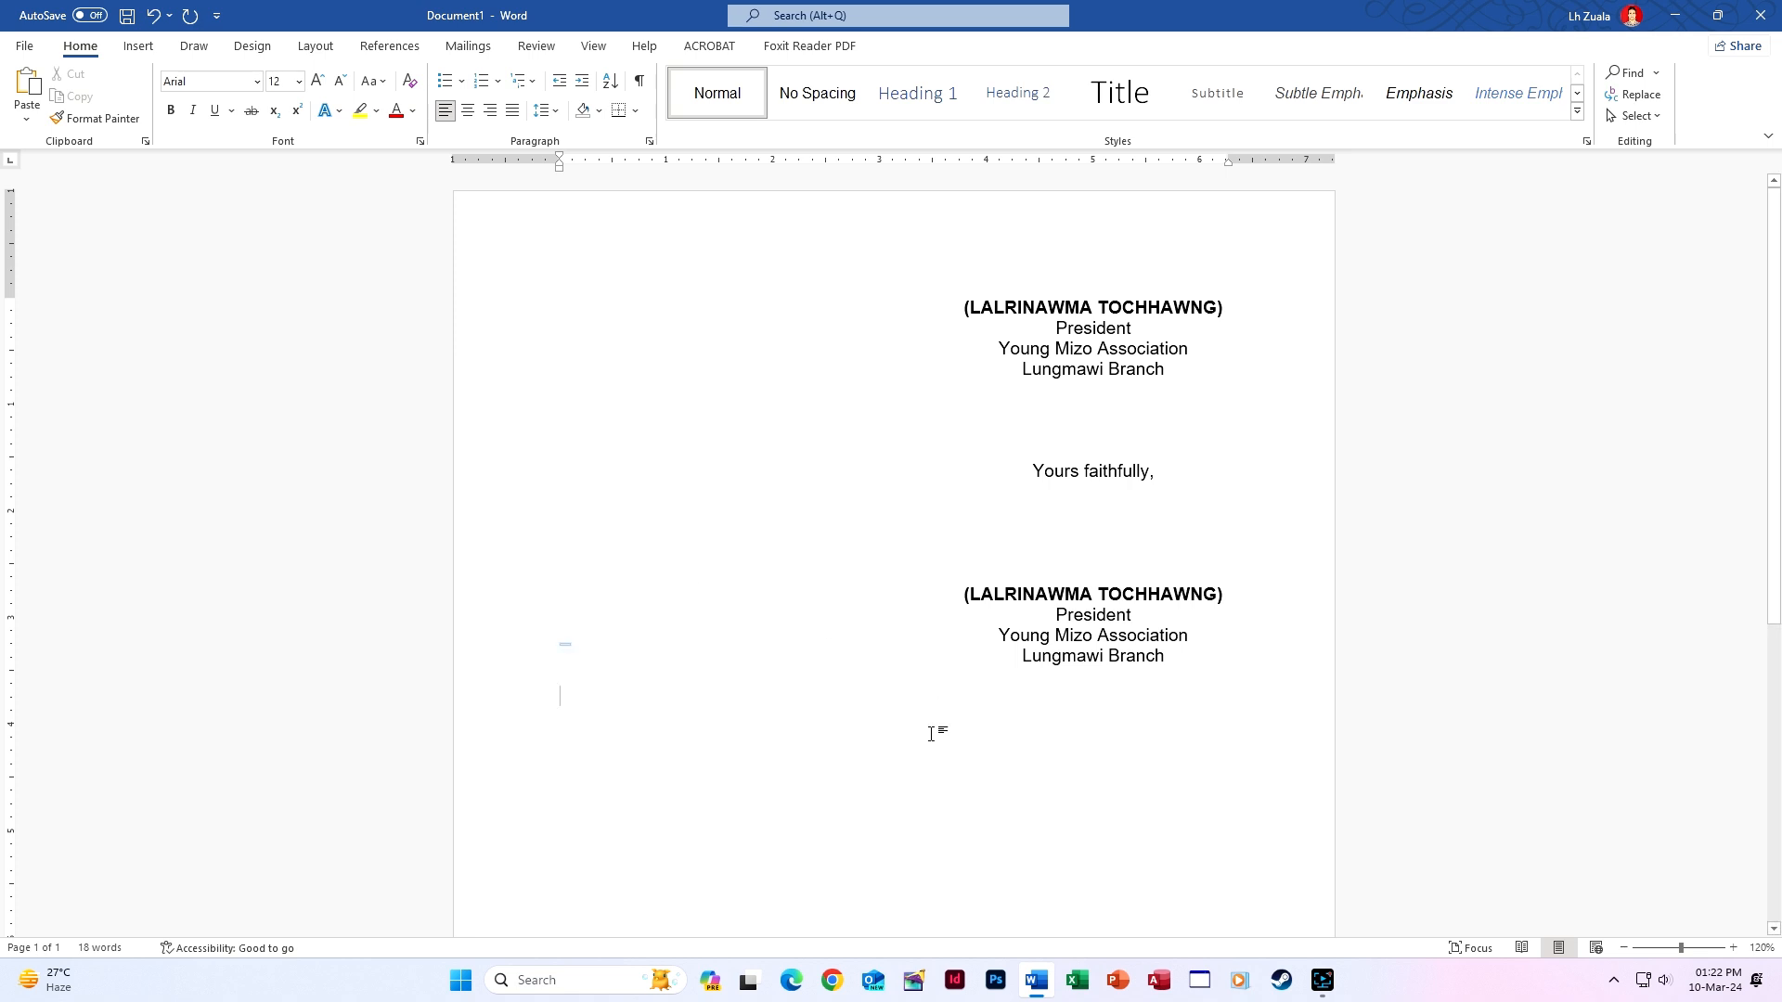
Add blank lines below the signature block and paste the clipboard contents there.
{"action": "scroll", "coordinate": [1093, 771], "scroll_direction": "down", "scroll_amount": 3}
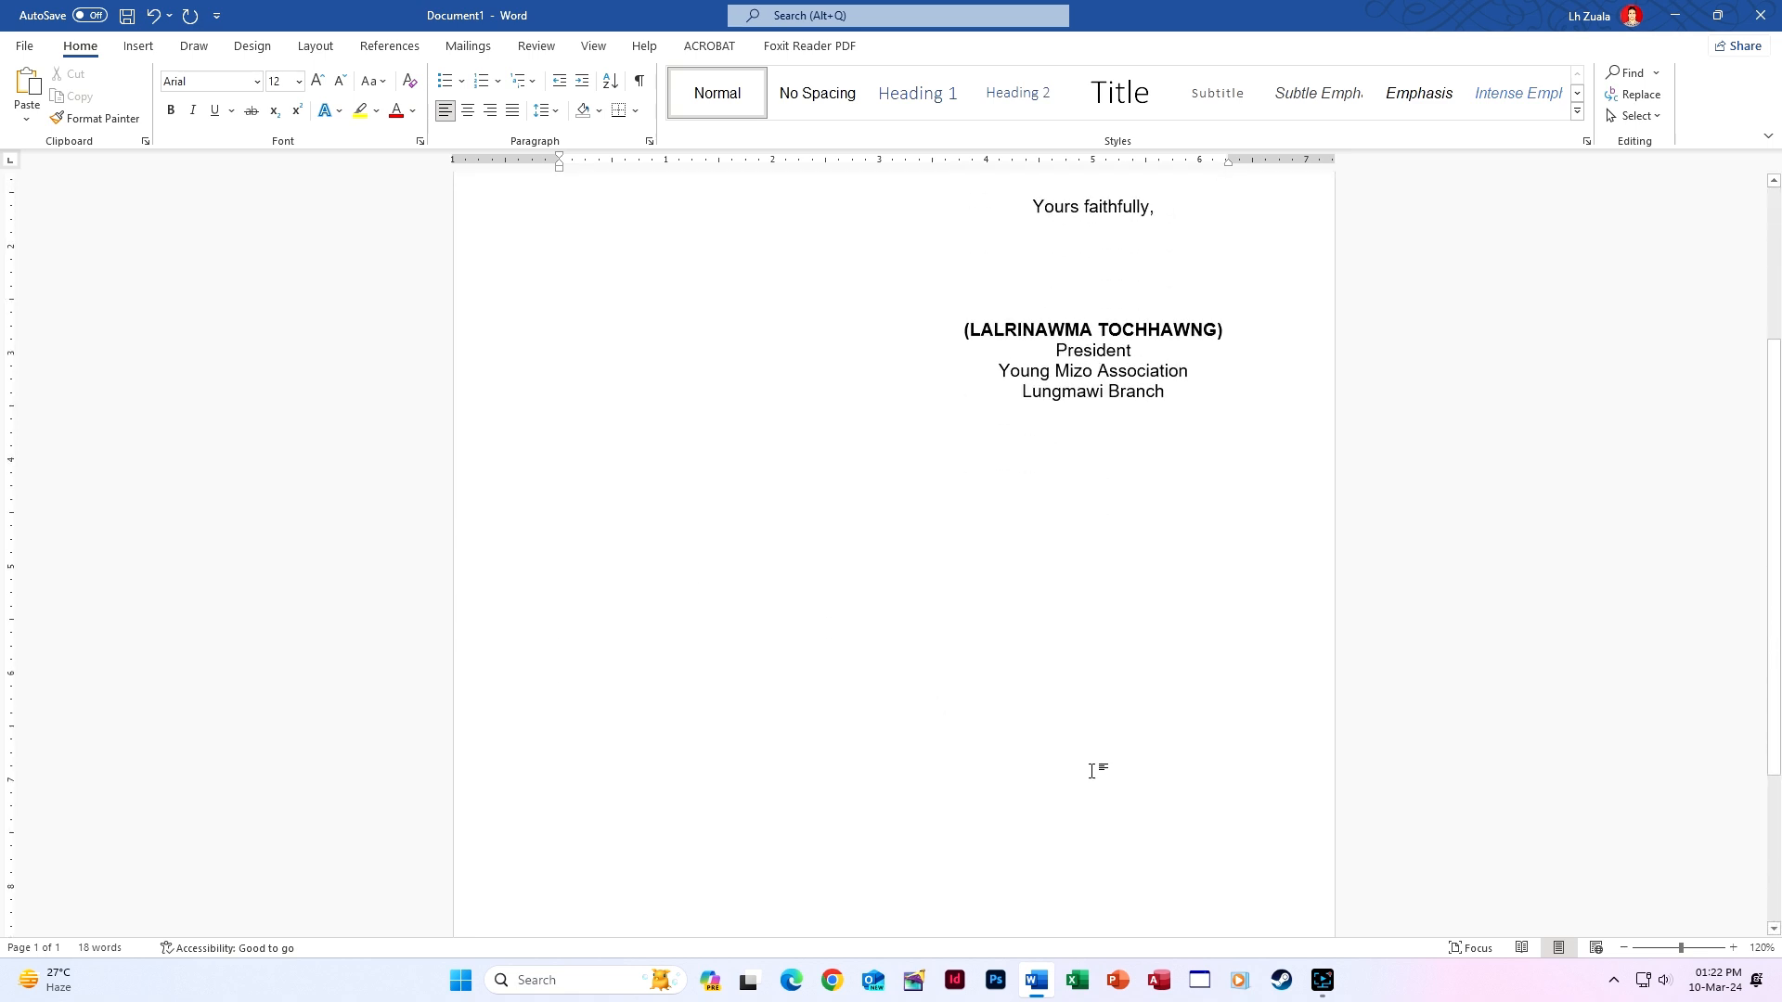
{"action": "scroll", "coordinate": [1092, 772], "scroll_direction": "up", "scroll_amount": 2}
{"action": "scroll", "coordinate": [1092, 771], "scroll_direction": "up", "scroll_amount": 2}
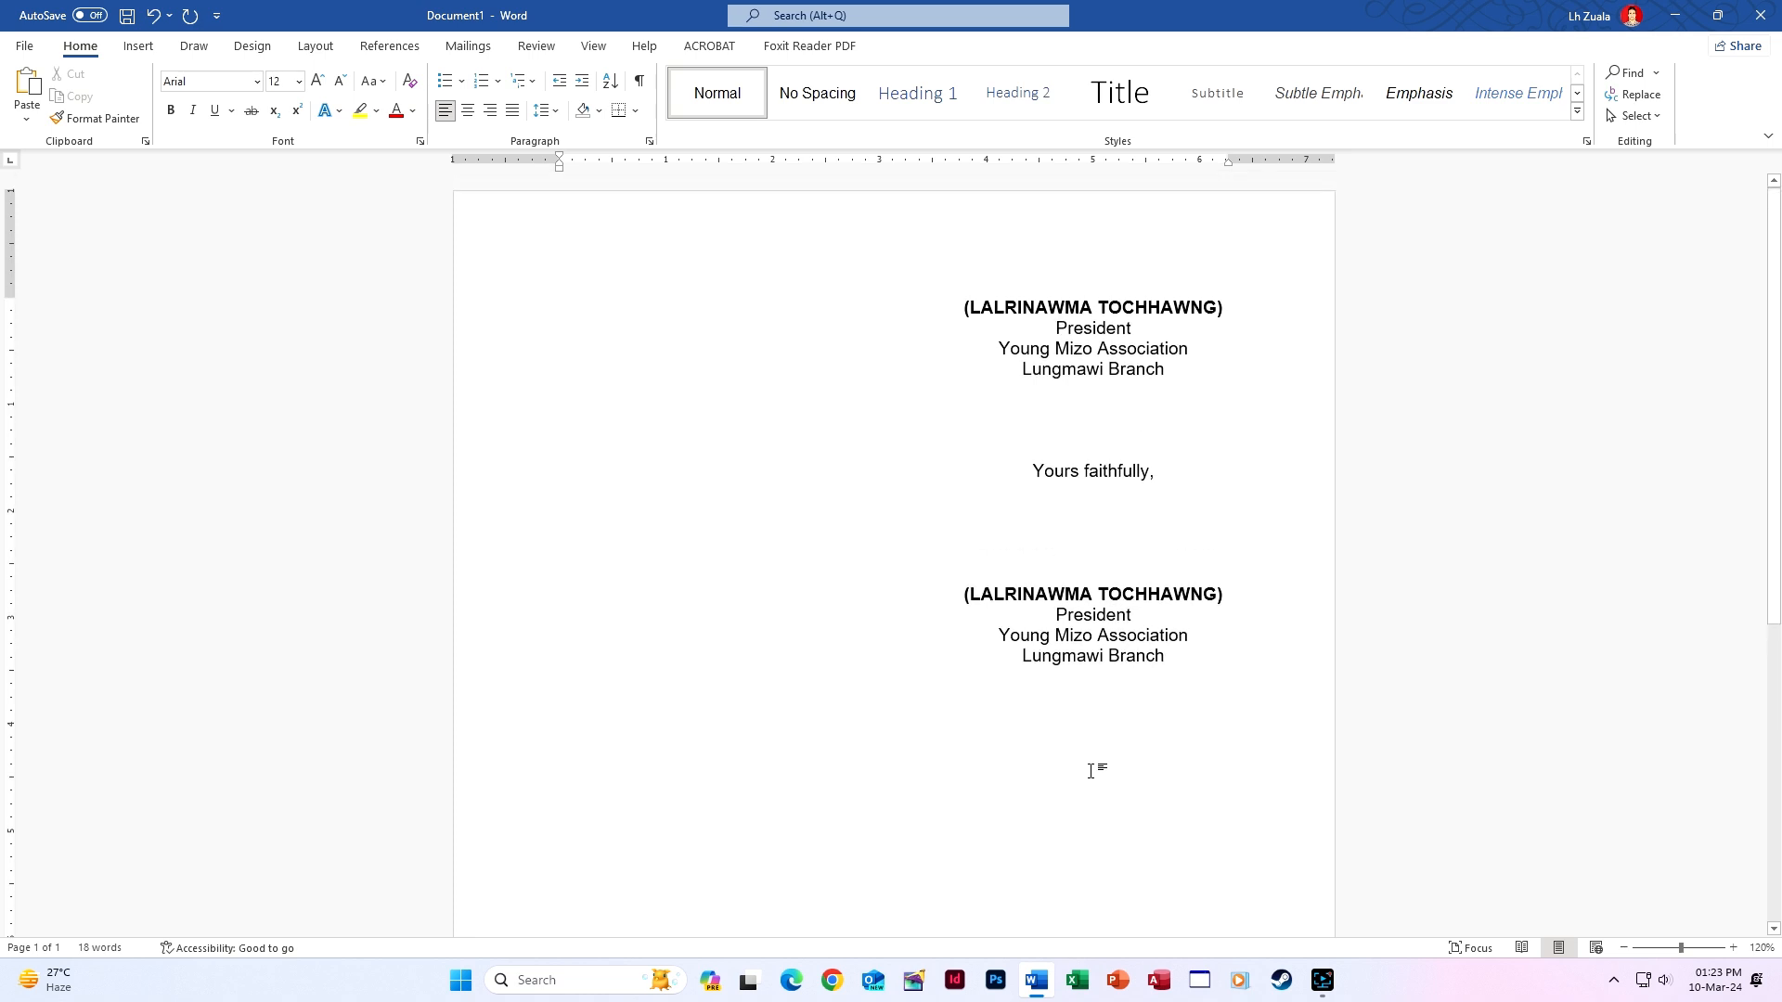
{"action": "scroll", "coordinate": [980, 713], "scroll_direction": "down", "scroll_amount": 4}
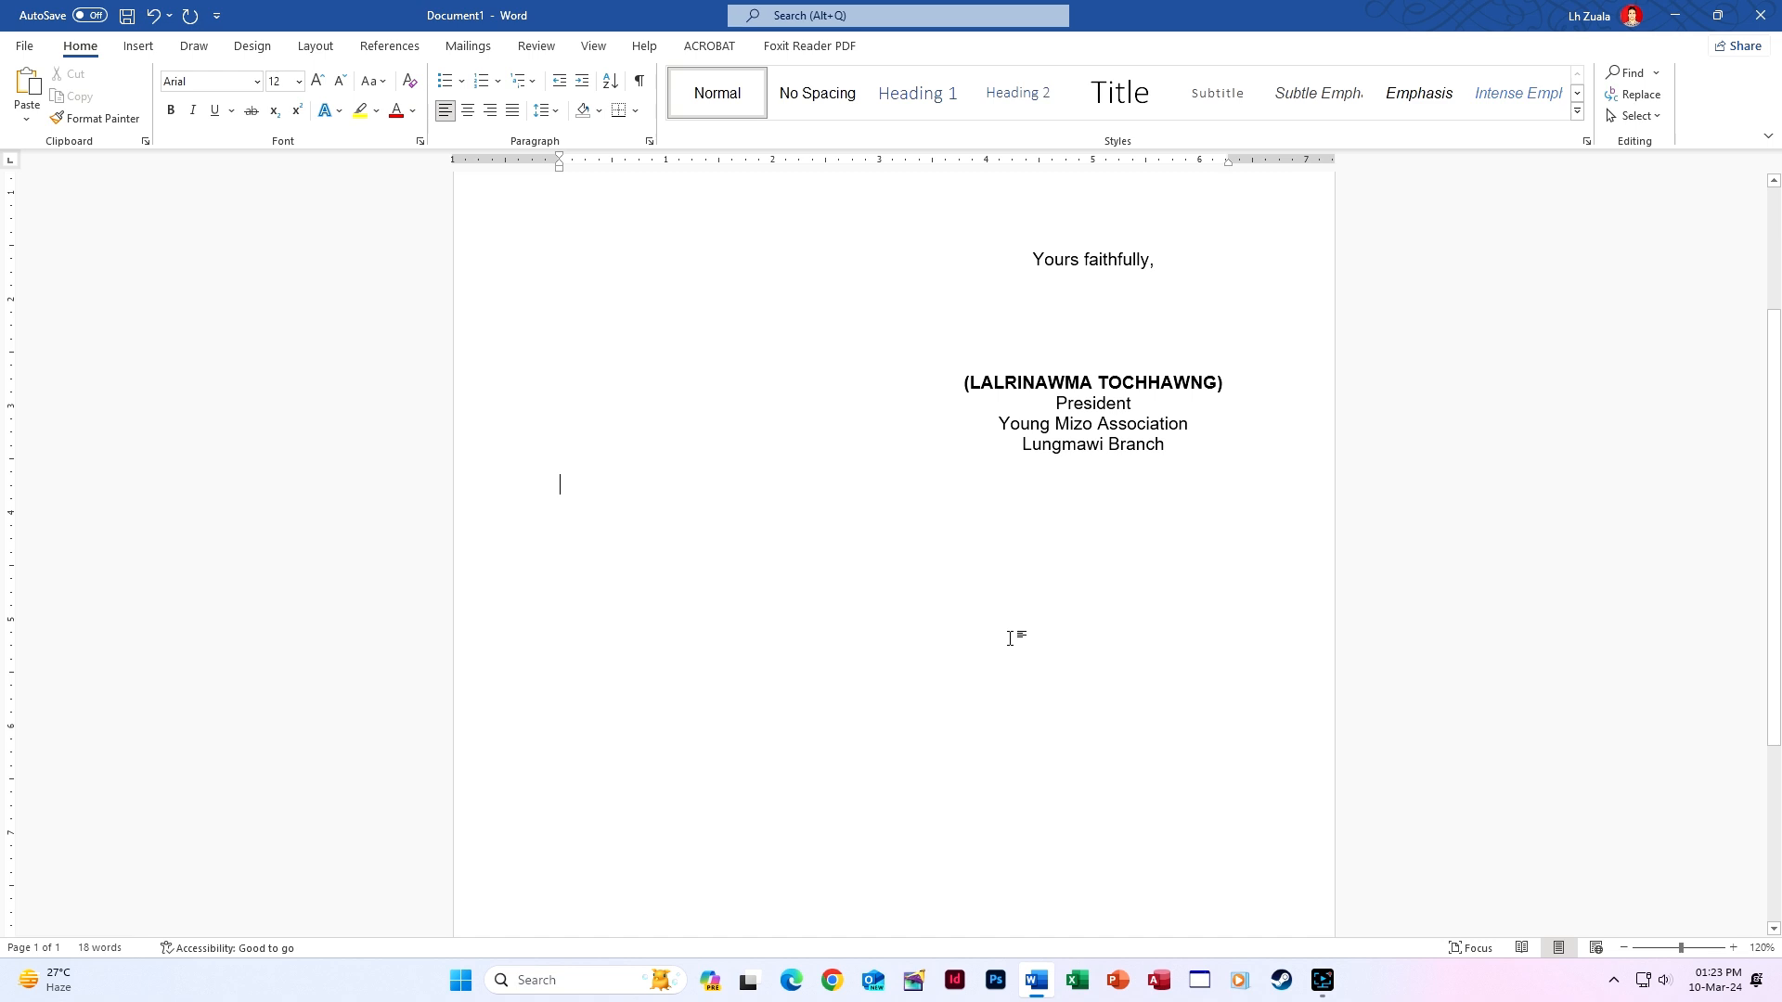
{"action": "key", "text": "Return"}
{"action": "key", "text": "Return"}
{"action": "key", "text": "Return"}
{"action": "key", "text": "Return"}
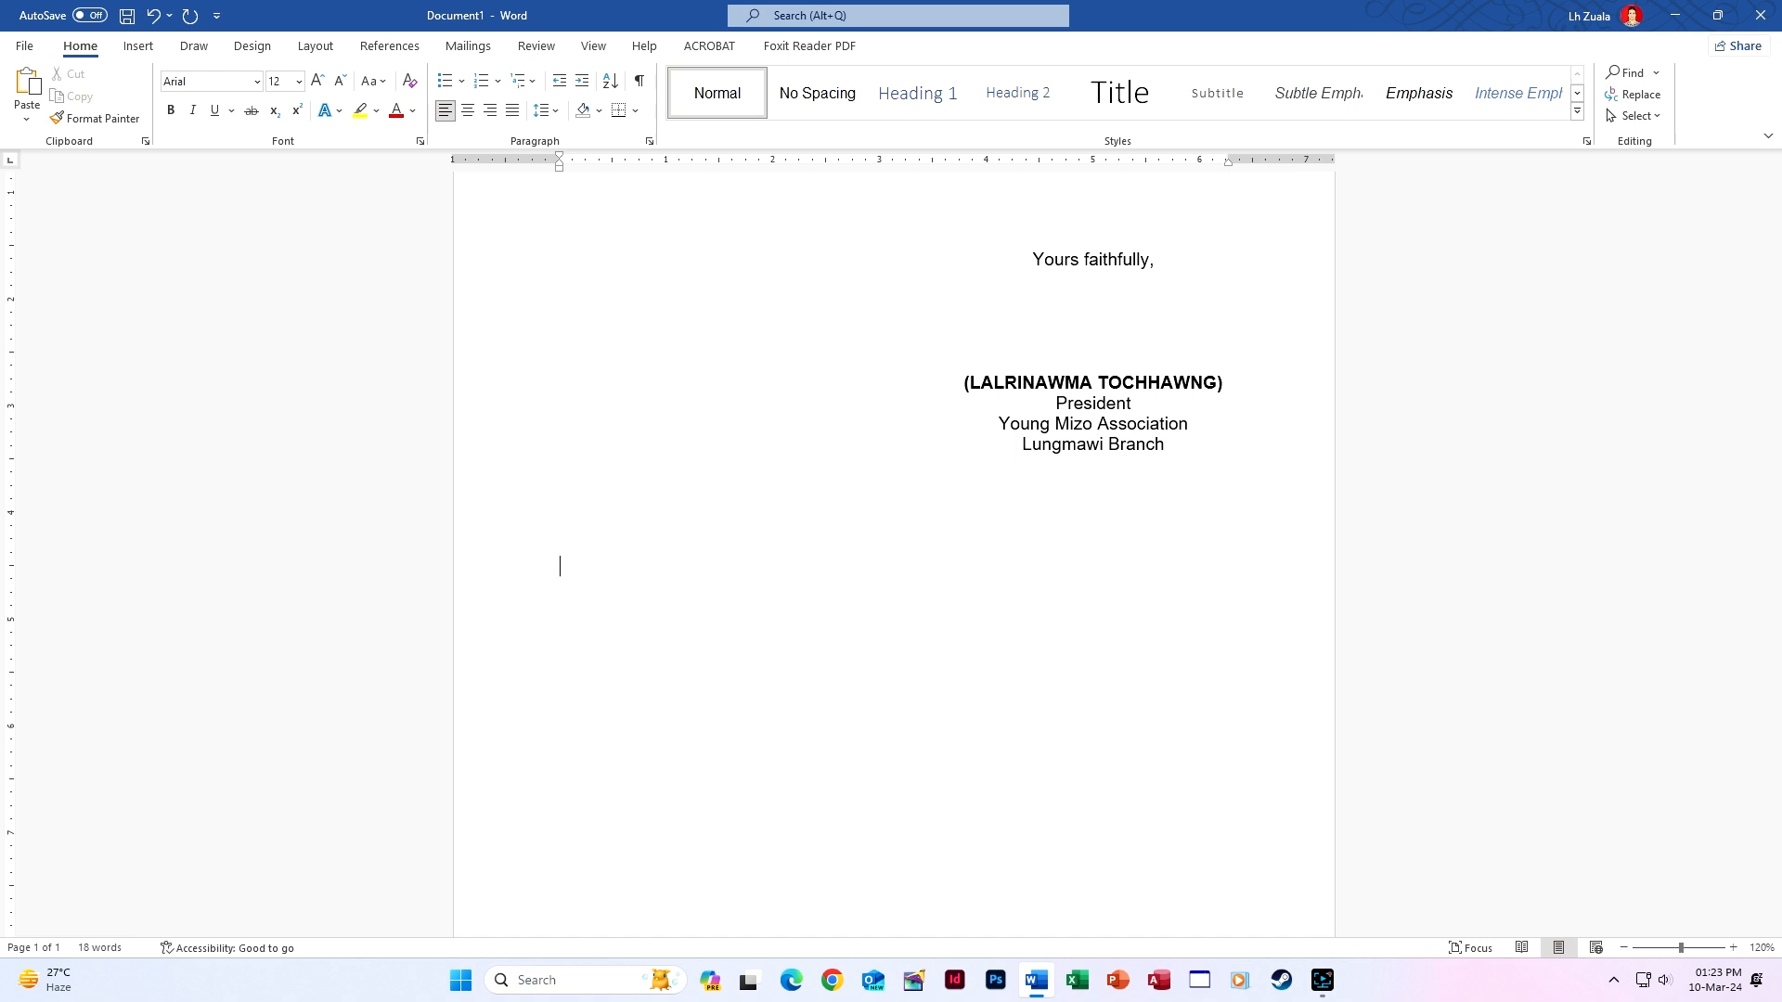
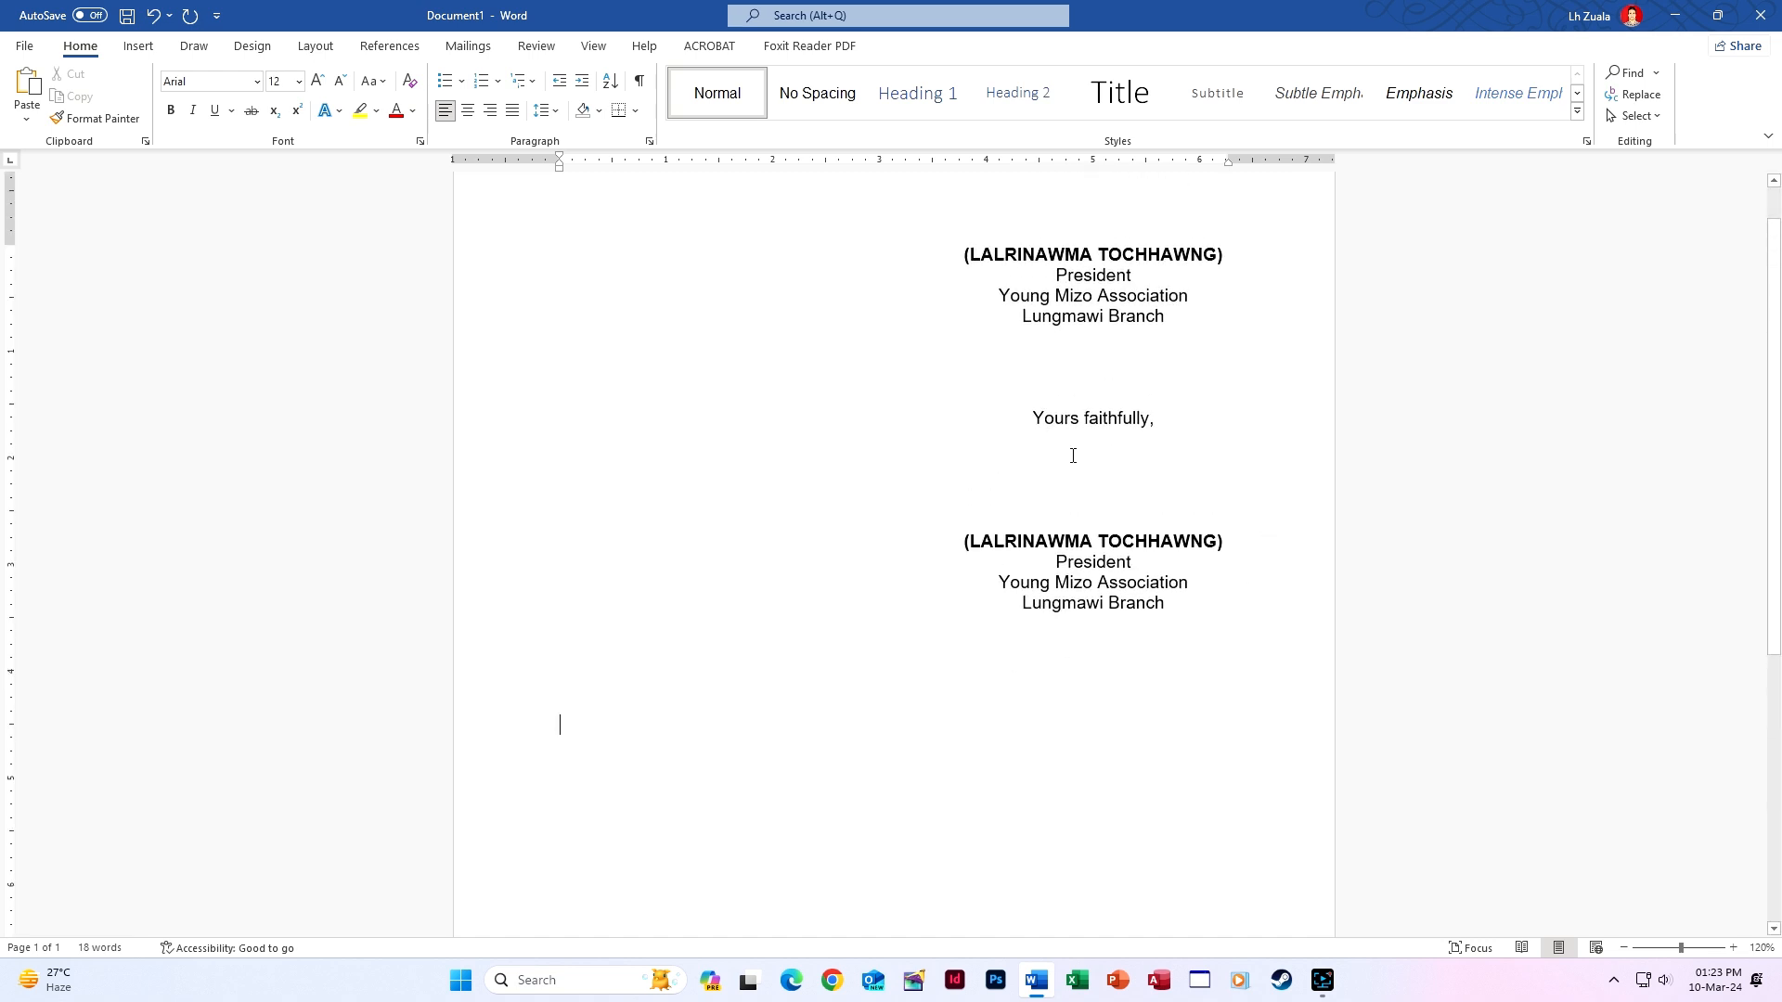
{"action": "left_click", "coordinate": [1037, 421], "text": "shift"}
{"action": "left_click", "coordinate": [625, 826]}
{"action": "scroll", "coordinate": [625, 821], "scroll_direction": "down", "scroll_amount": 1}
{"action": "scroll", "coordinate": [627, 814], "scroll_direction": "down", "scroll_amount": 2}
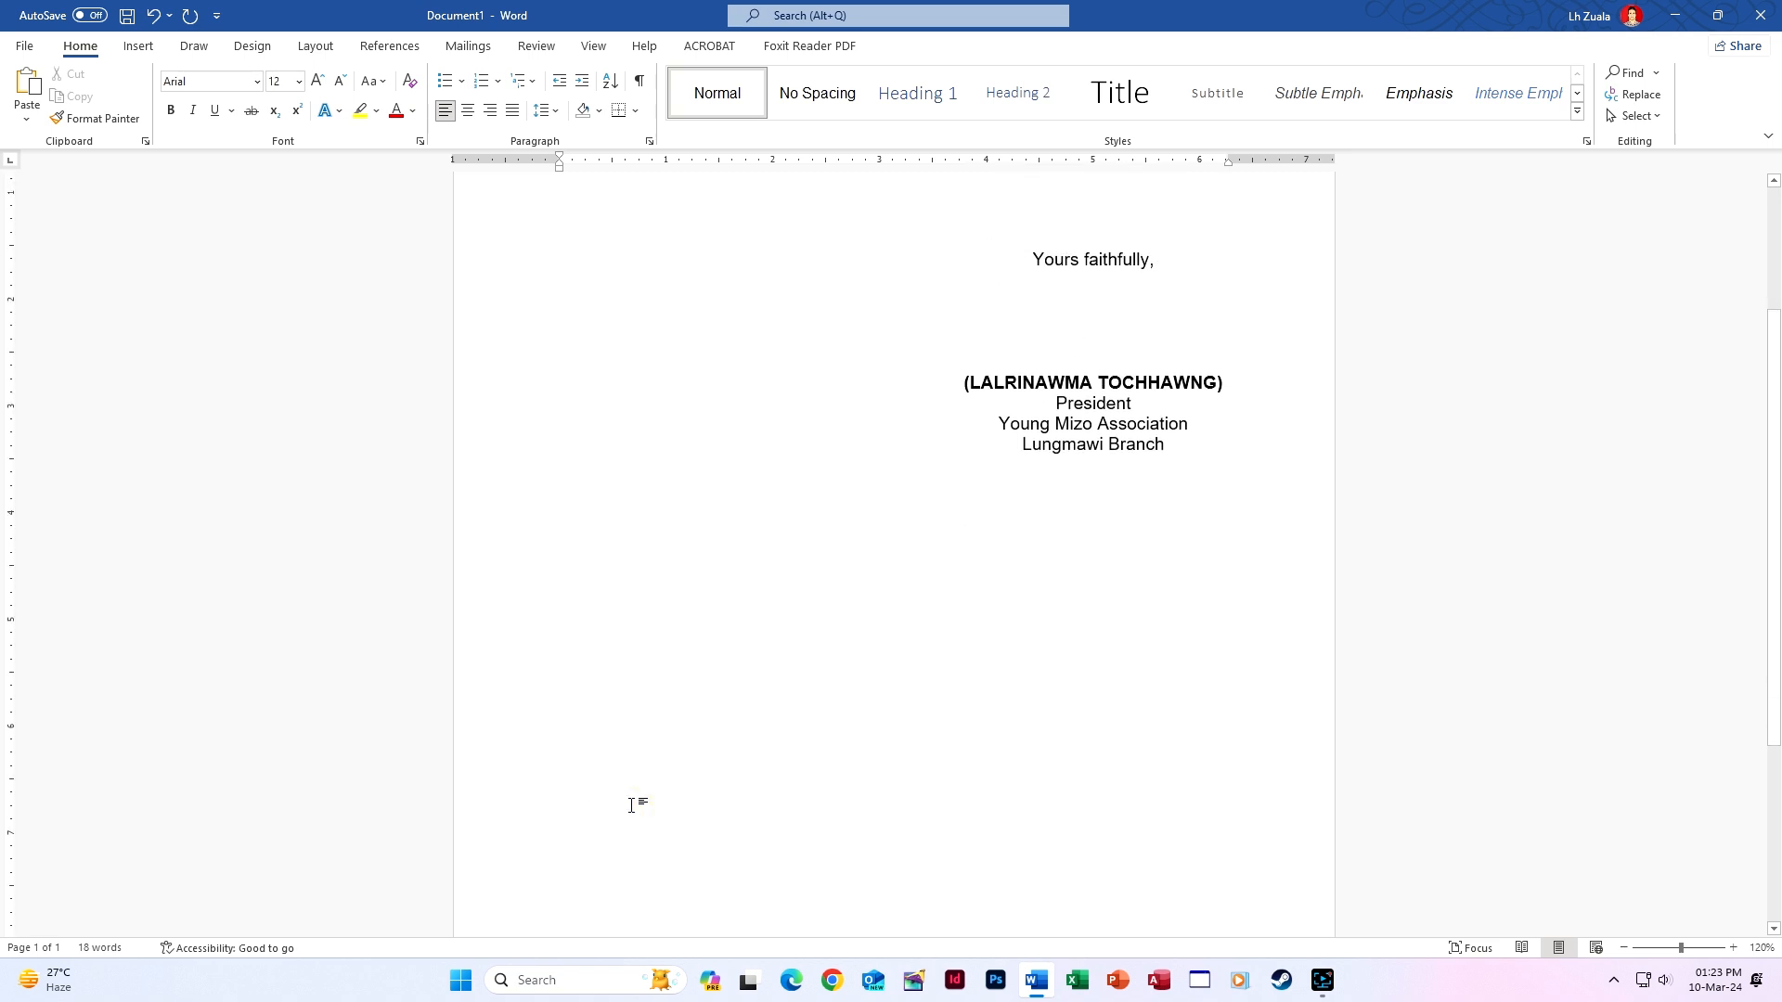
Type the president's name in capitals, 'President Young Mizo Association' and 'Lungmawi Branch' on separate lines.
{"action": "type", "text": "(lal"}
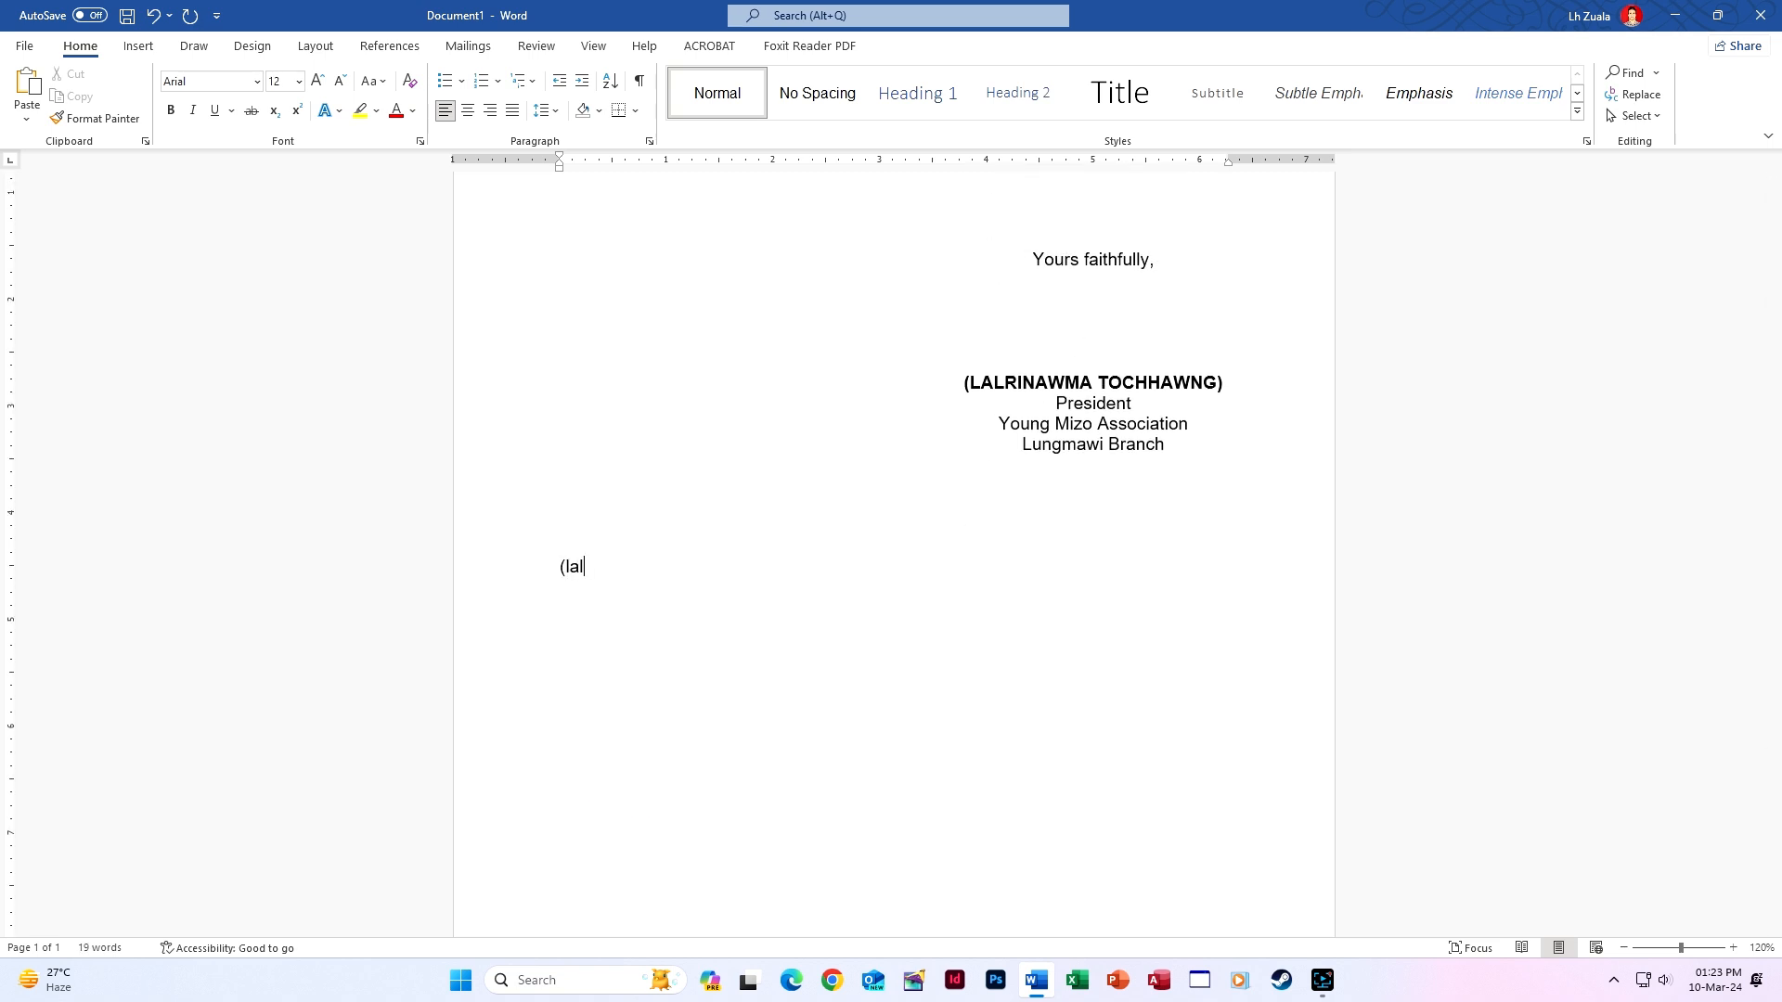
{"action": "key", "text": "BackSpace"}
{"action": "key", "text": "BackSpace"}
{"action": "key", "text": "BackSpace"}
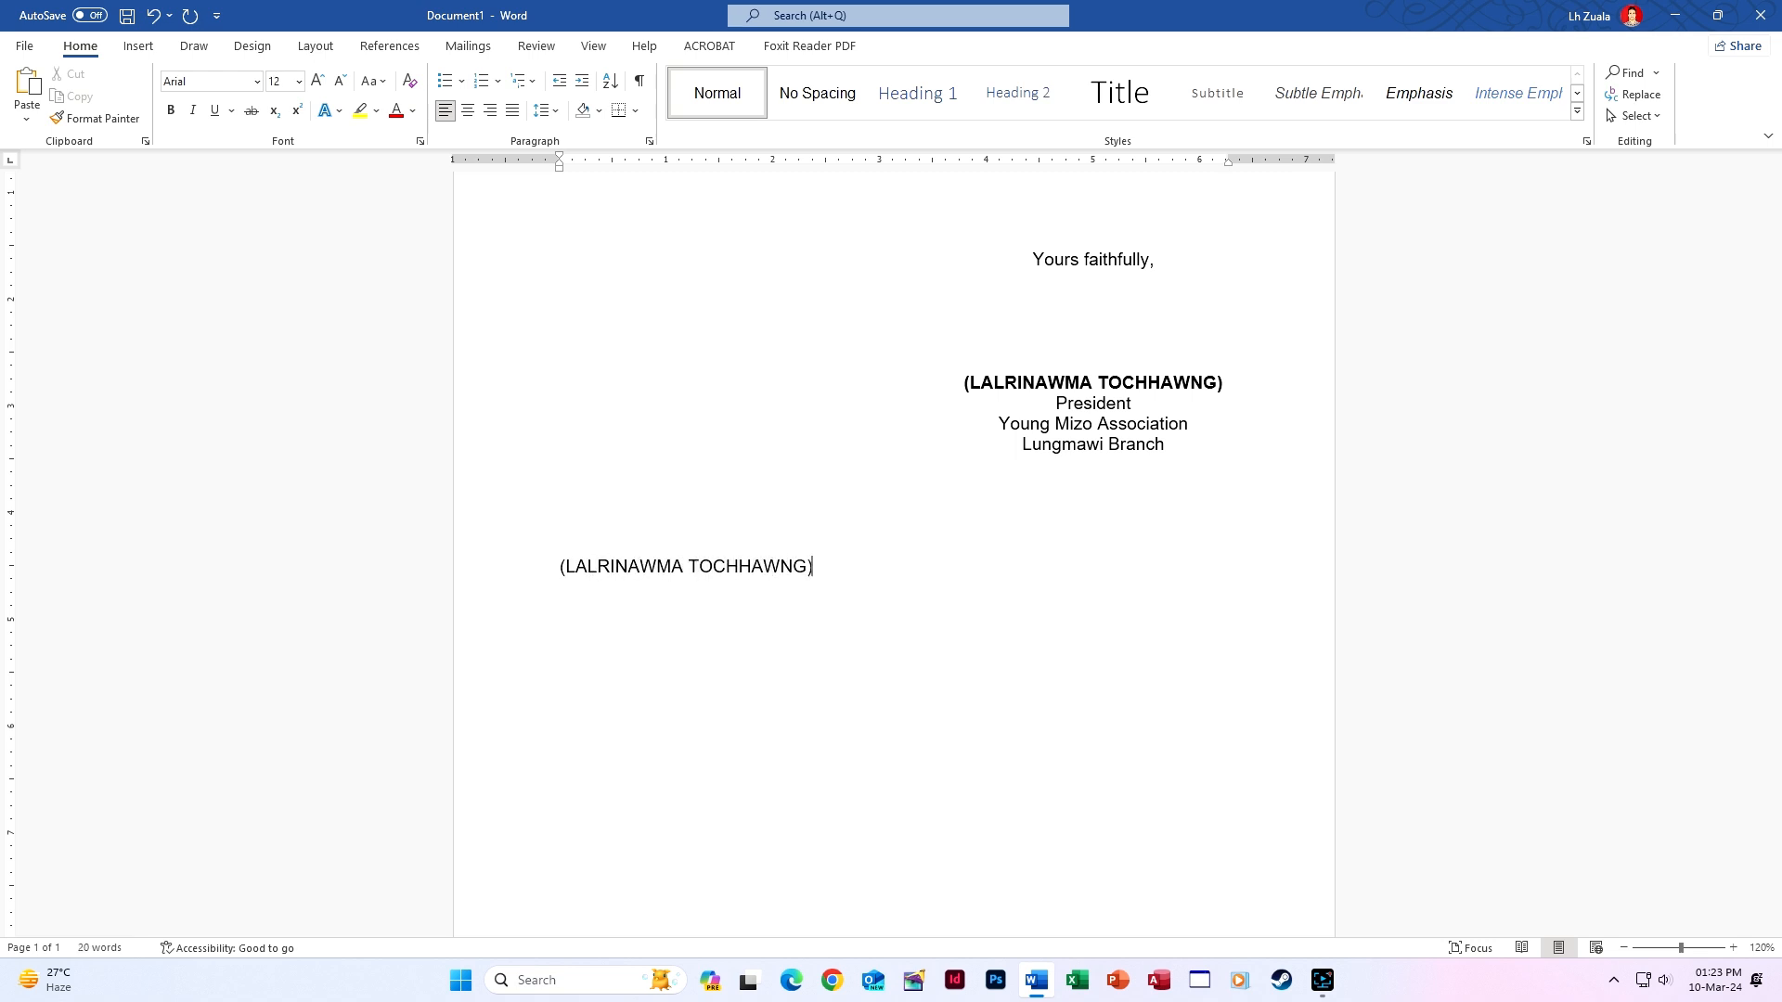
{"action": "key", "text": "Return"}
{"action": "type", "text": "P"}
{"action": "key", "text": "BackSpace"}
{"action": "type", "text": "Pre"}
{"action": "type", "text": "sident "}
{"action": "type", "text": "Young Mizo "}
{"action": "type", "text": "Assoc"}
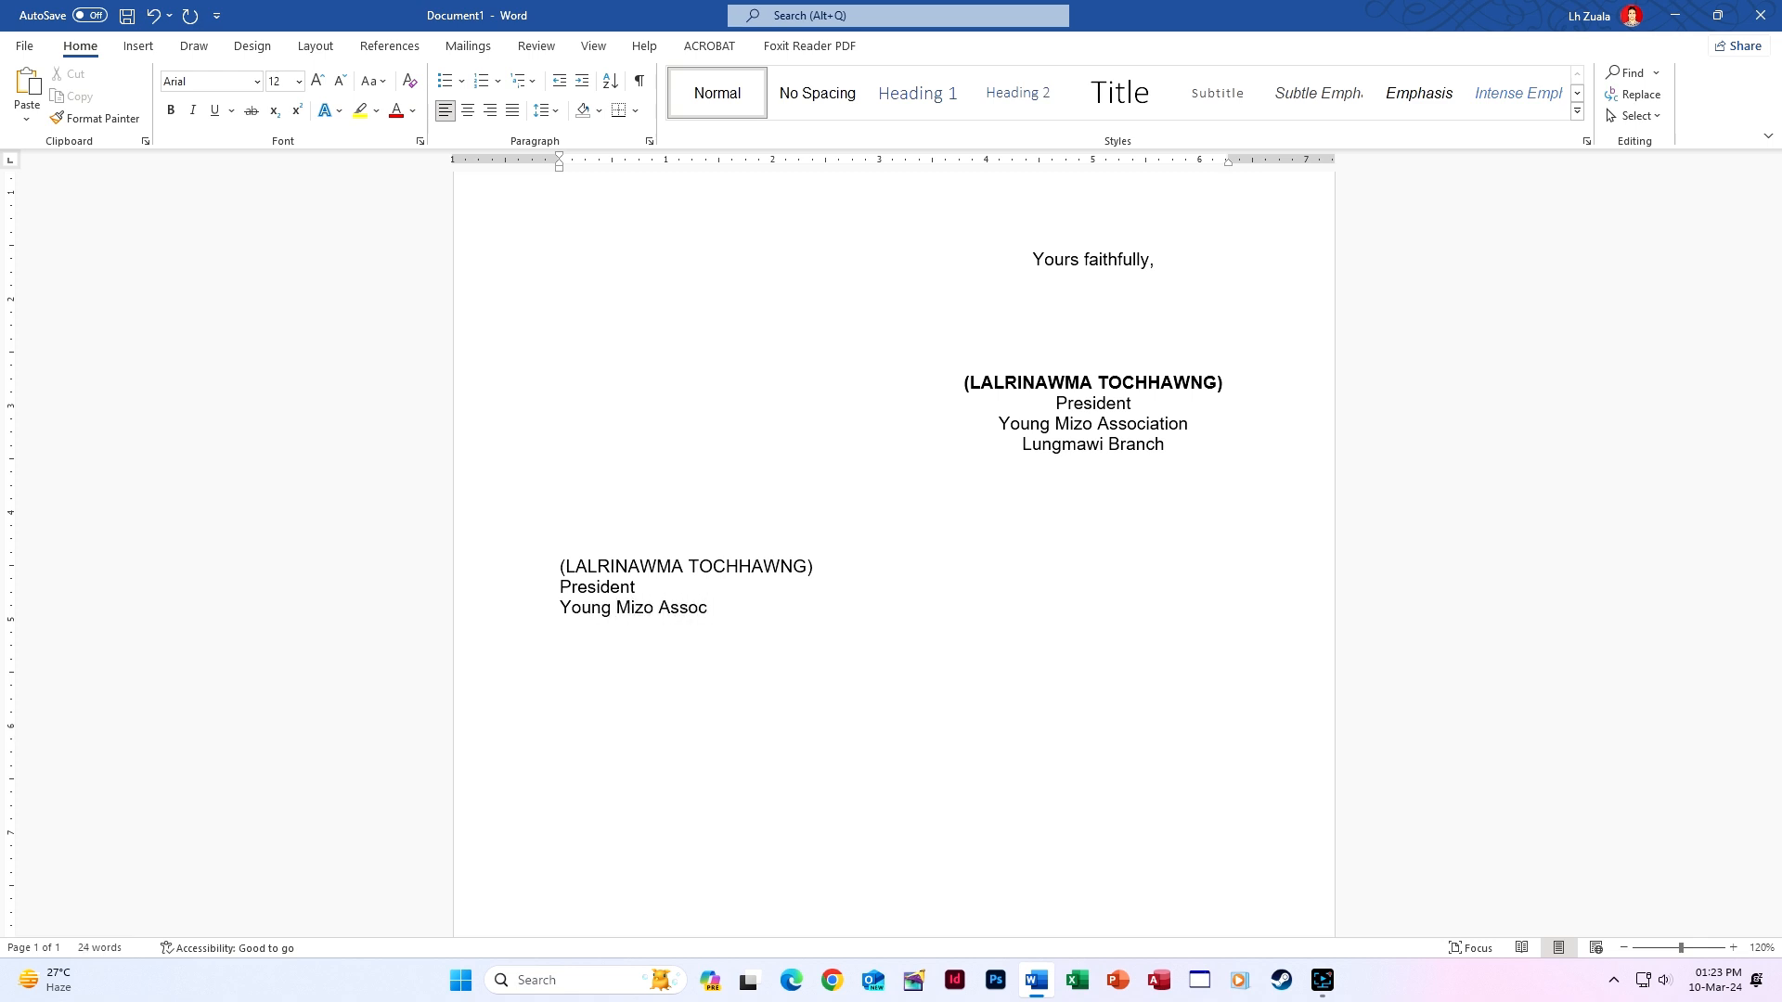
{"action": "type", "text": "iation"}
{"action": "key", "text": "Return"}
{"action": "type", "text": "Lungmawi Branch"}
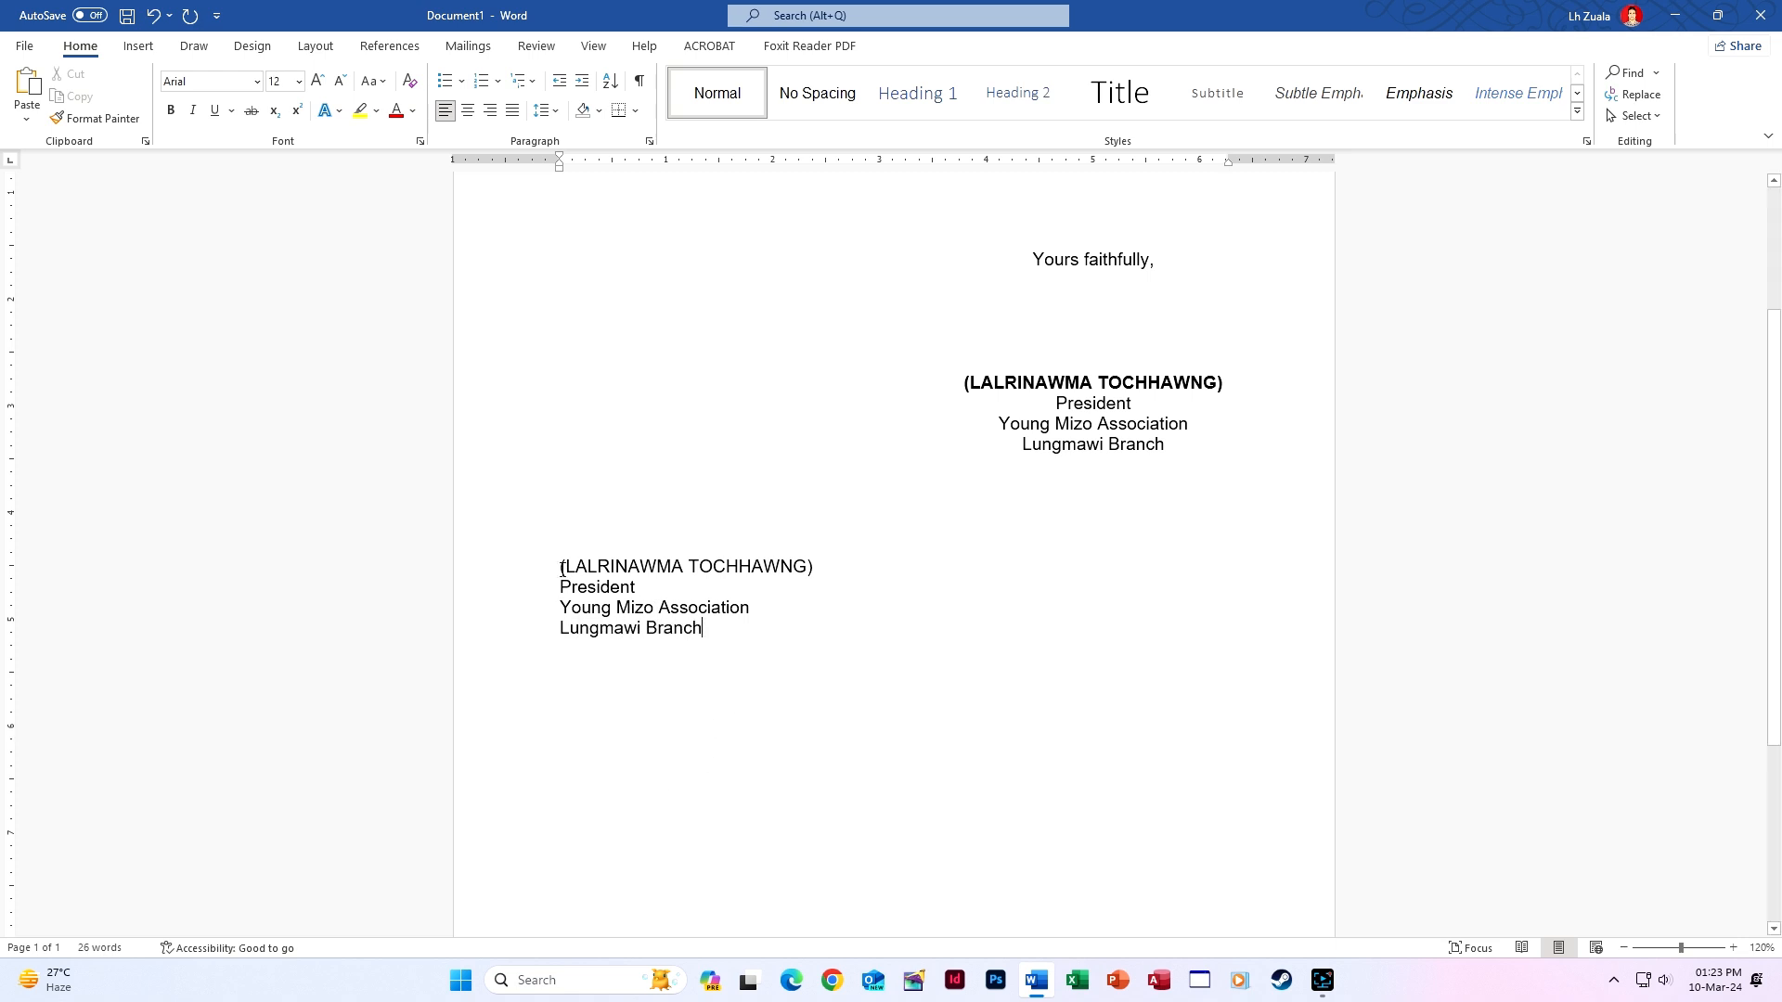
Centre the typed signature lines and indent them one step to the right.
{"action": "left_click_drag", "start_coordinate": [561, 568], "coordinate": [734, 659]}
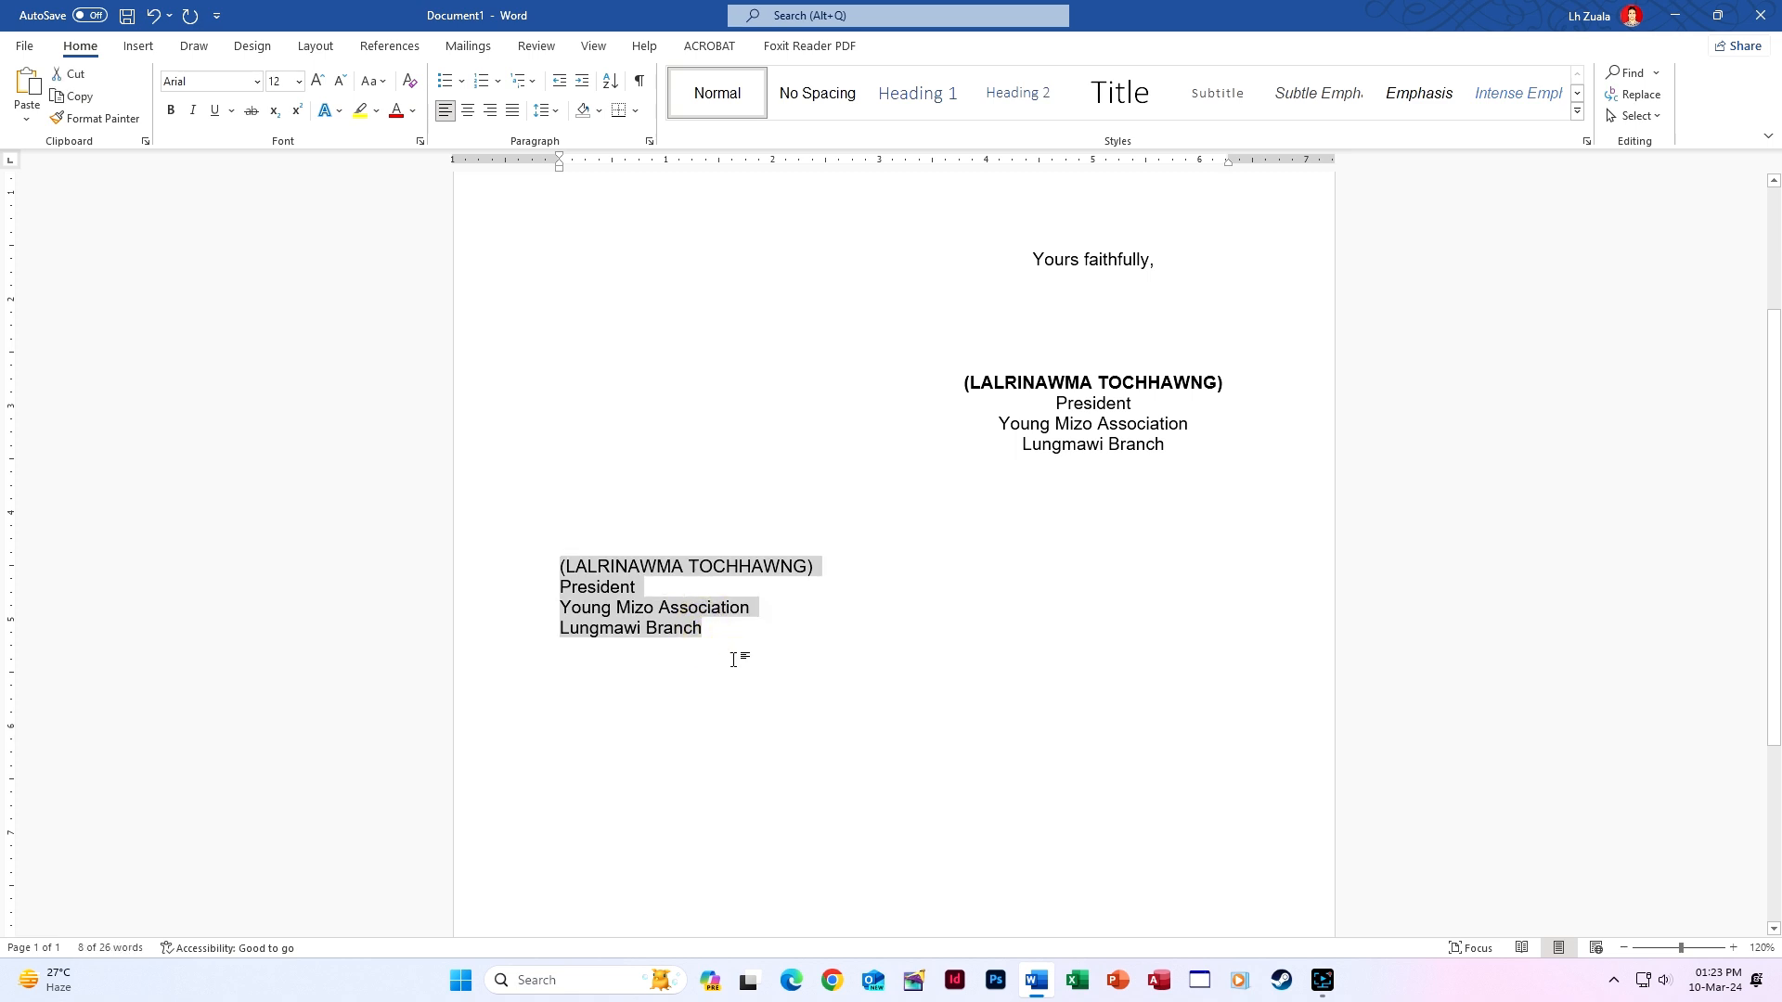
{"action": "left_click", "coordinate": [468, 111]}
{"action": "key", "text": "ctrl+m"}
{"action": "key", "text": "ctrl+m"}
{"action": "key", "text": "ctrl+m"}
{"action": "key", "text": "ctrl+m"}
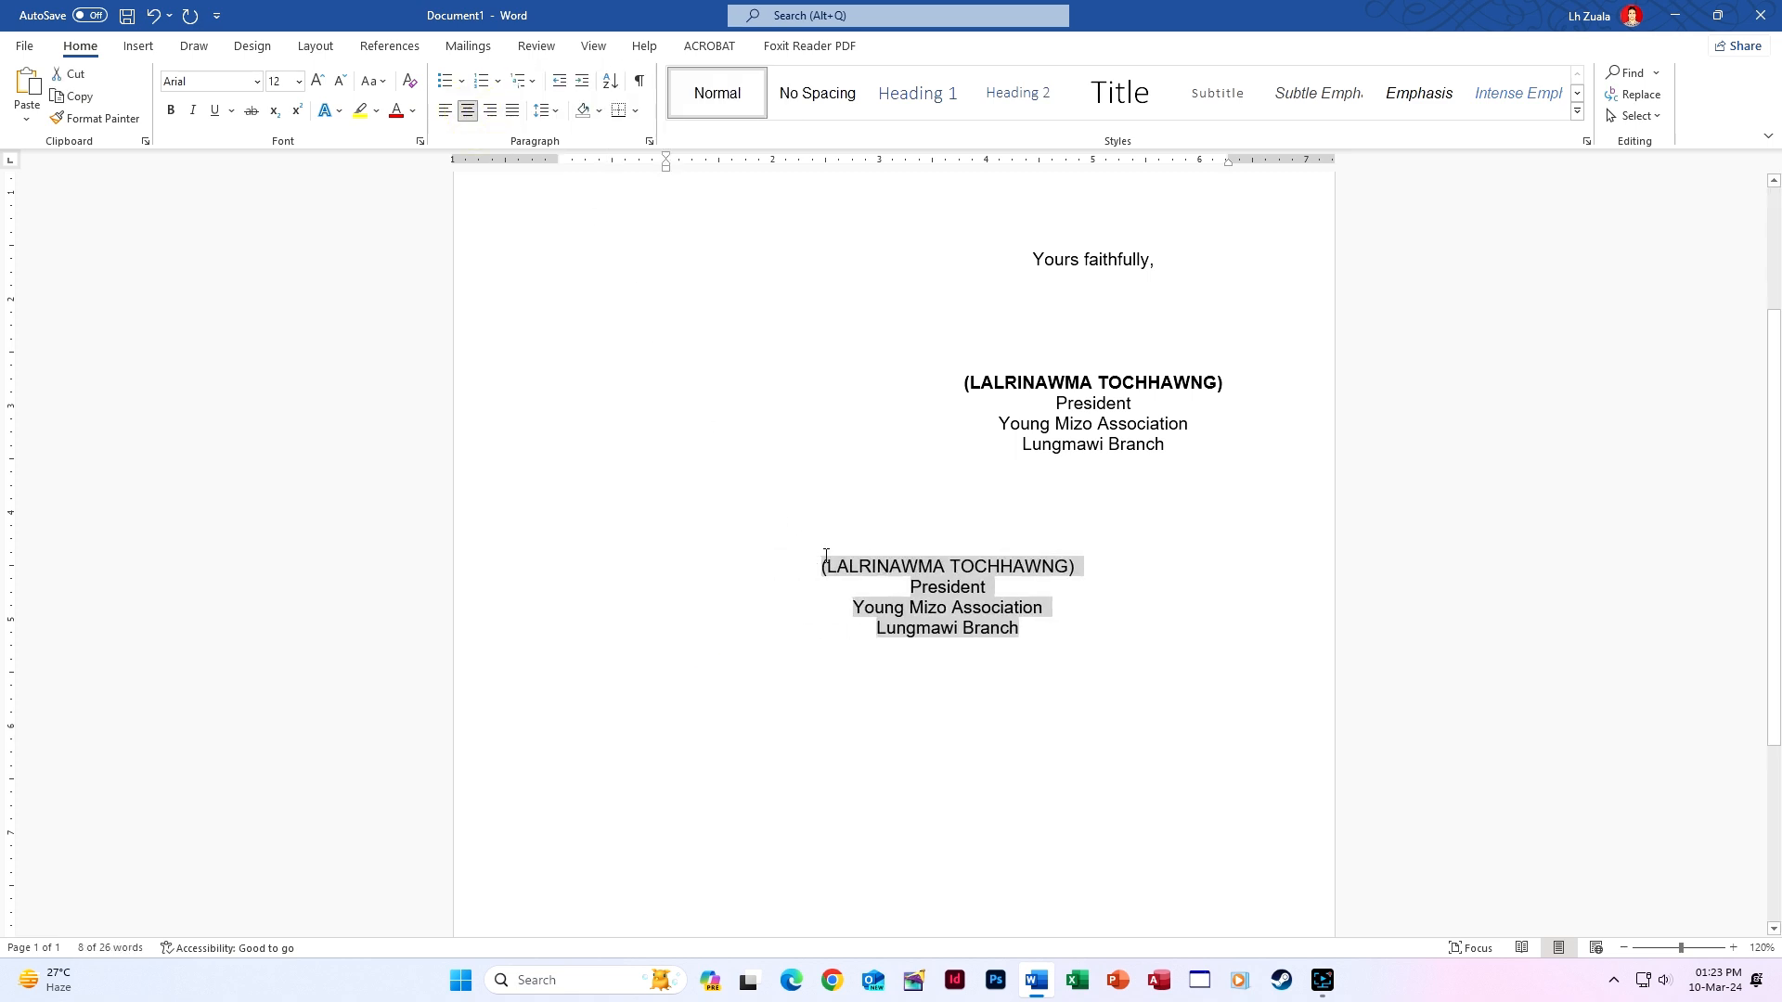
{"action": "key", "text": "ctrl+m"}
{"action": "key", "text": "ctrl+m"}
{"action": "key", "text": "ctrl+m"}
{"action": "key", "text": "ctrl+m"}
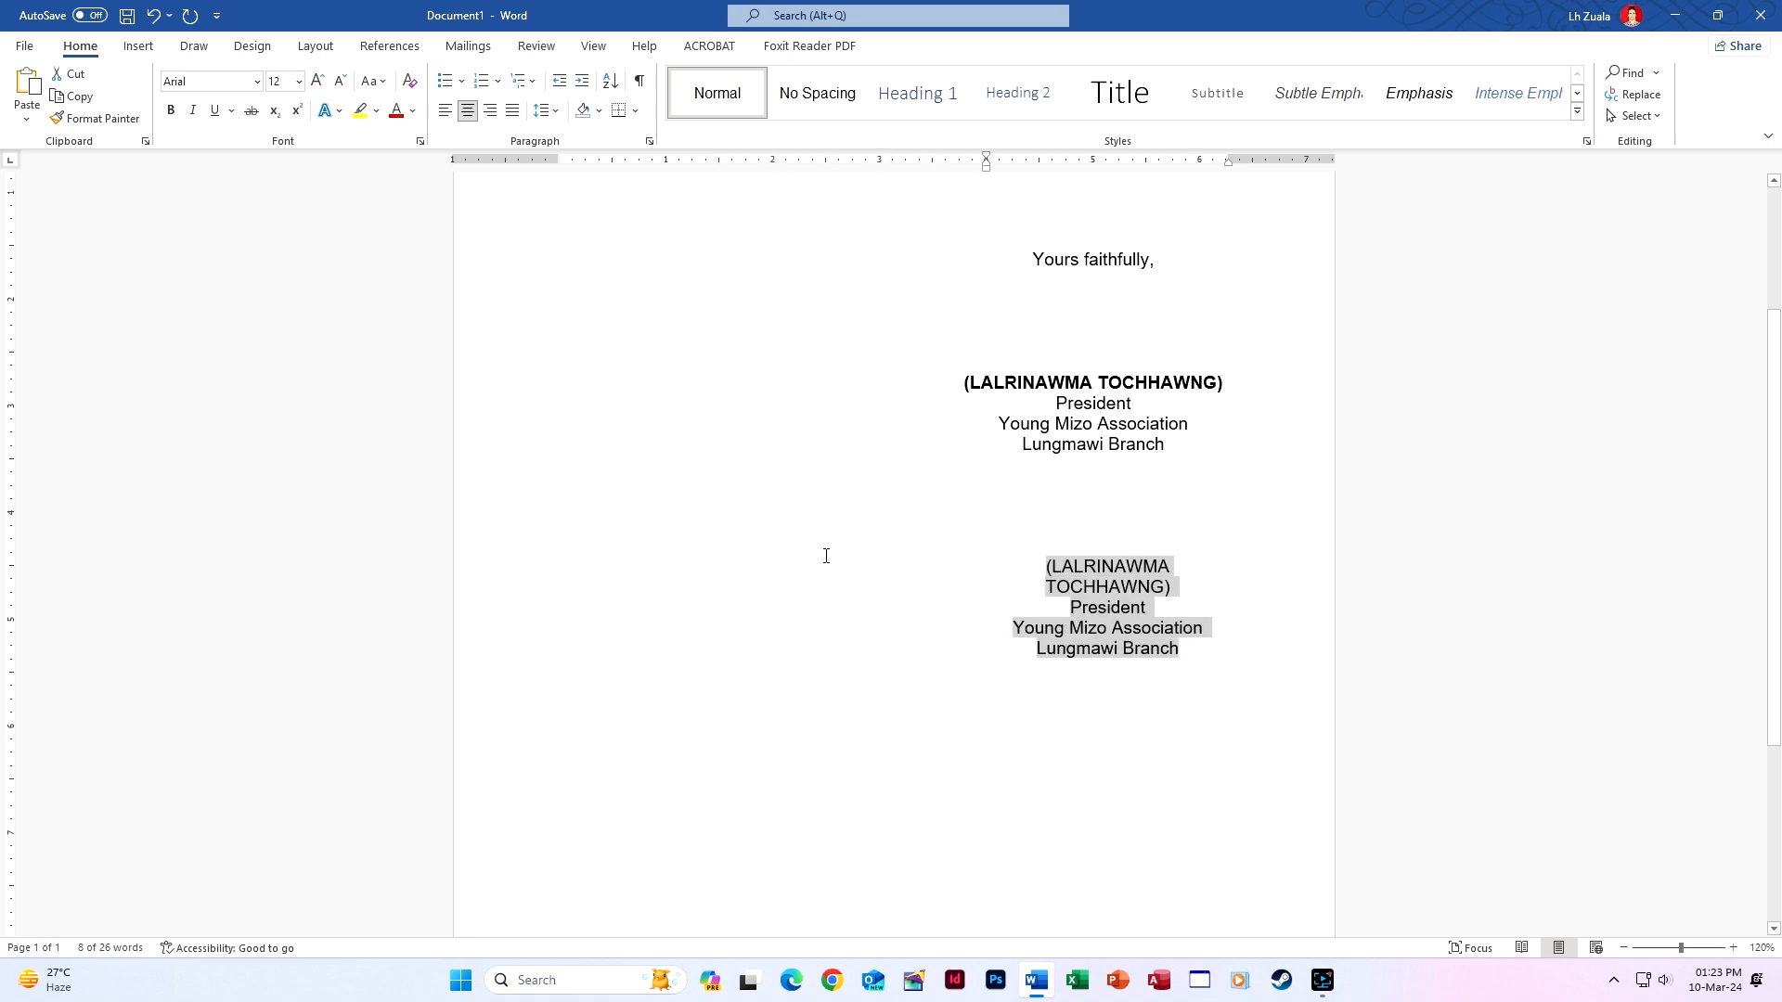
{"action": "key", "text": "ctrl+shift+m"}
Make the name line of the new signature block bold.
{"action": "left_click", "coordinate": [956, 565]}
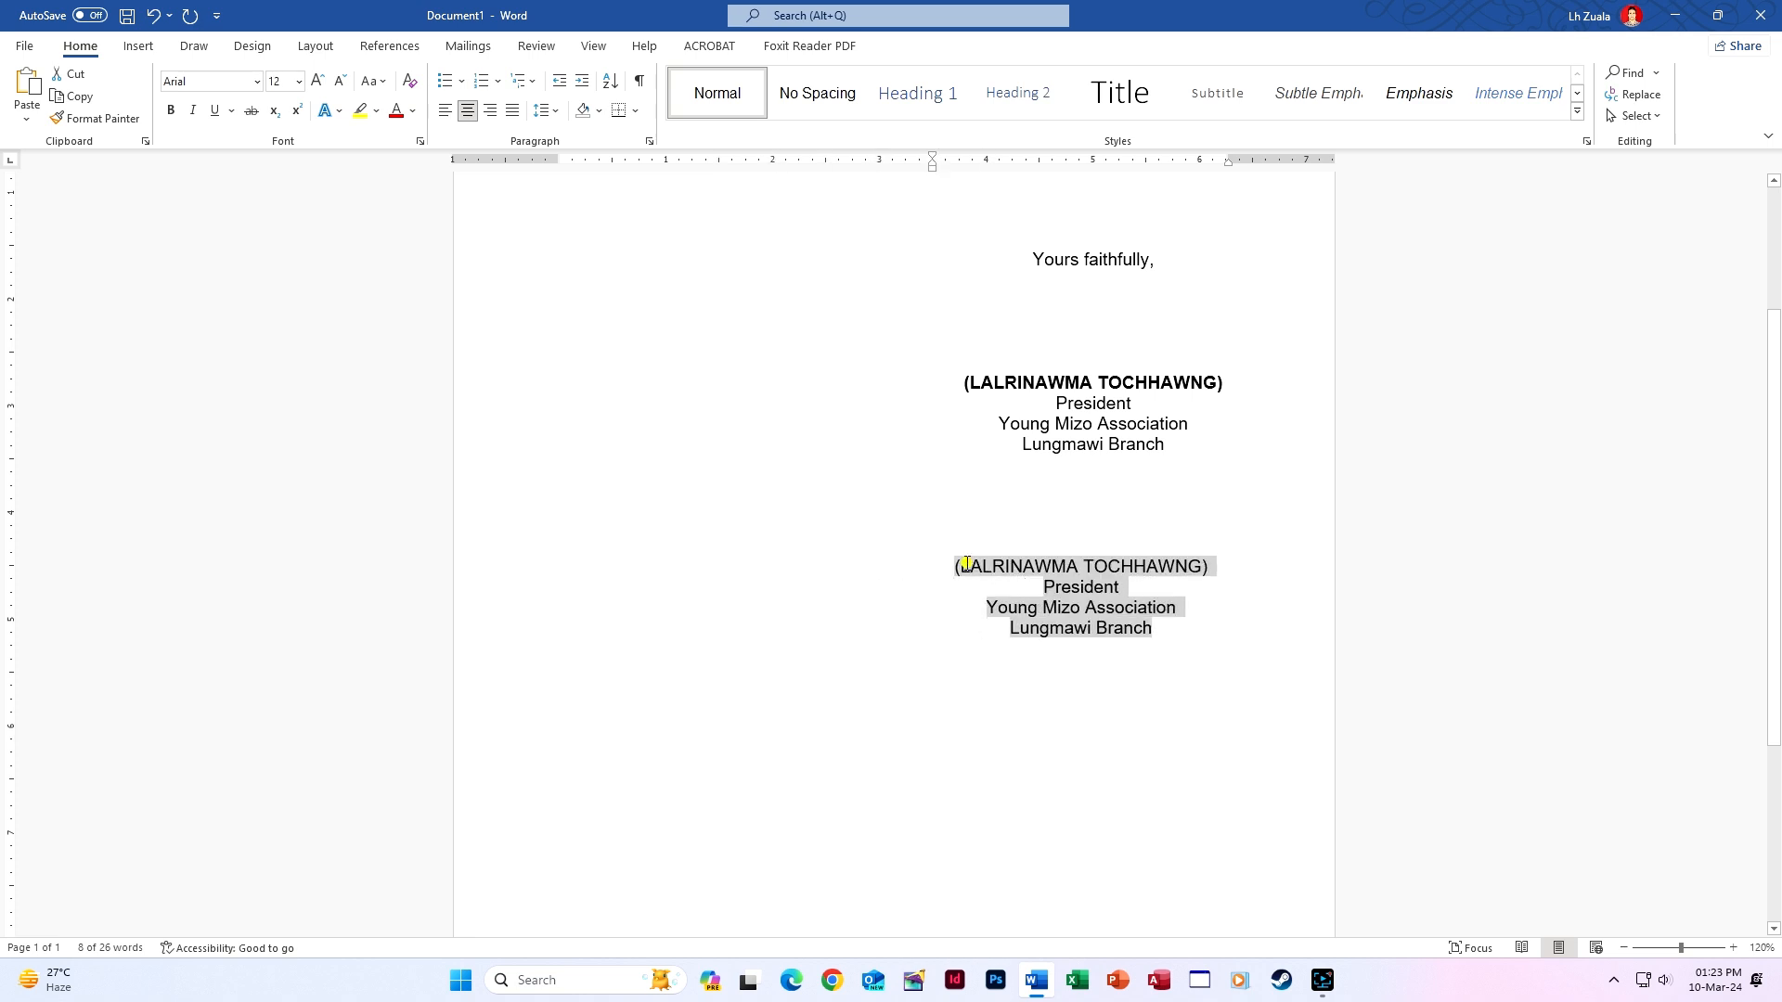
{"action": "left_click_drag", "start_coordinate": [956, 565], "coordinate": [1215, 565]}
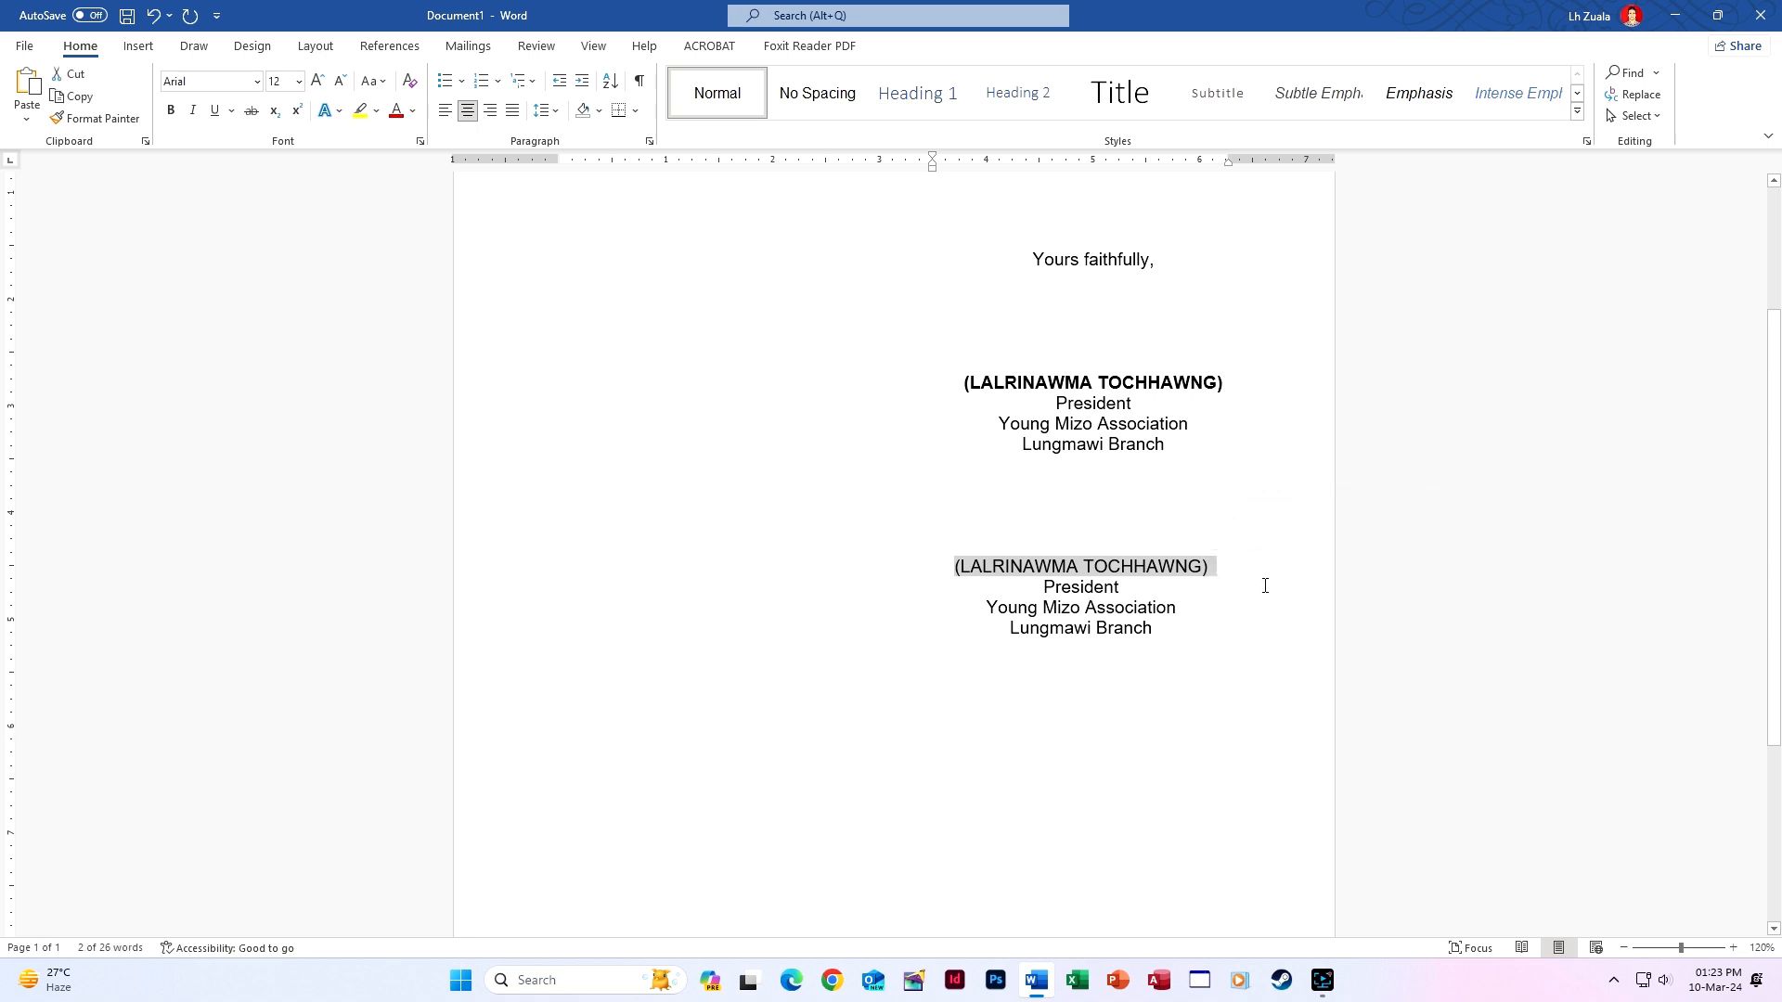
{"action": "key", "text": "shift+Left"}
{"action": "key", "text": "ctrl+b"}
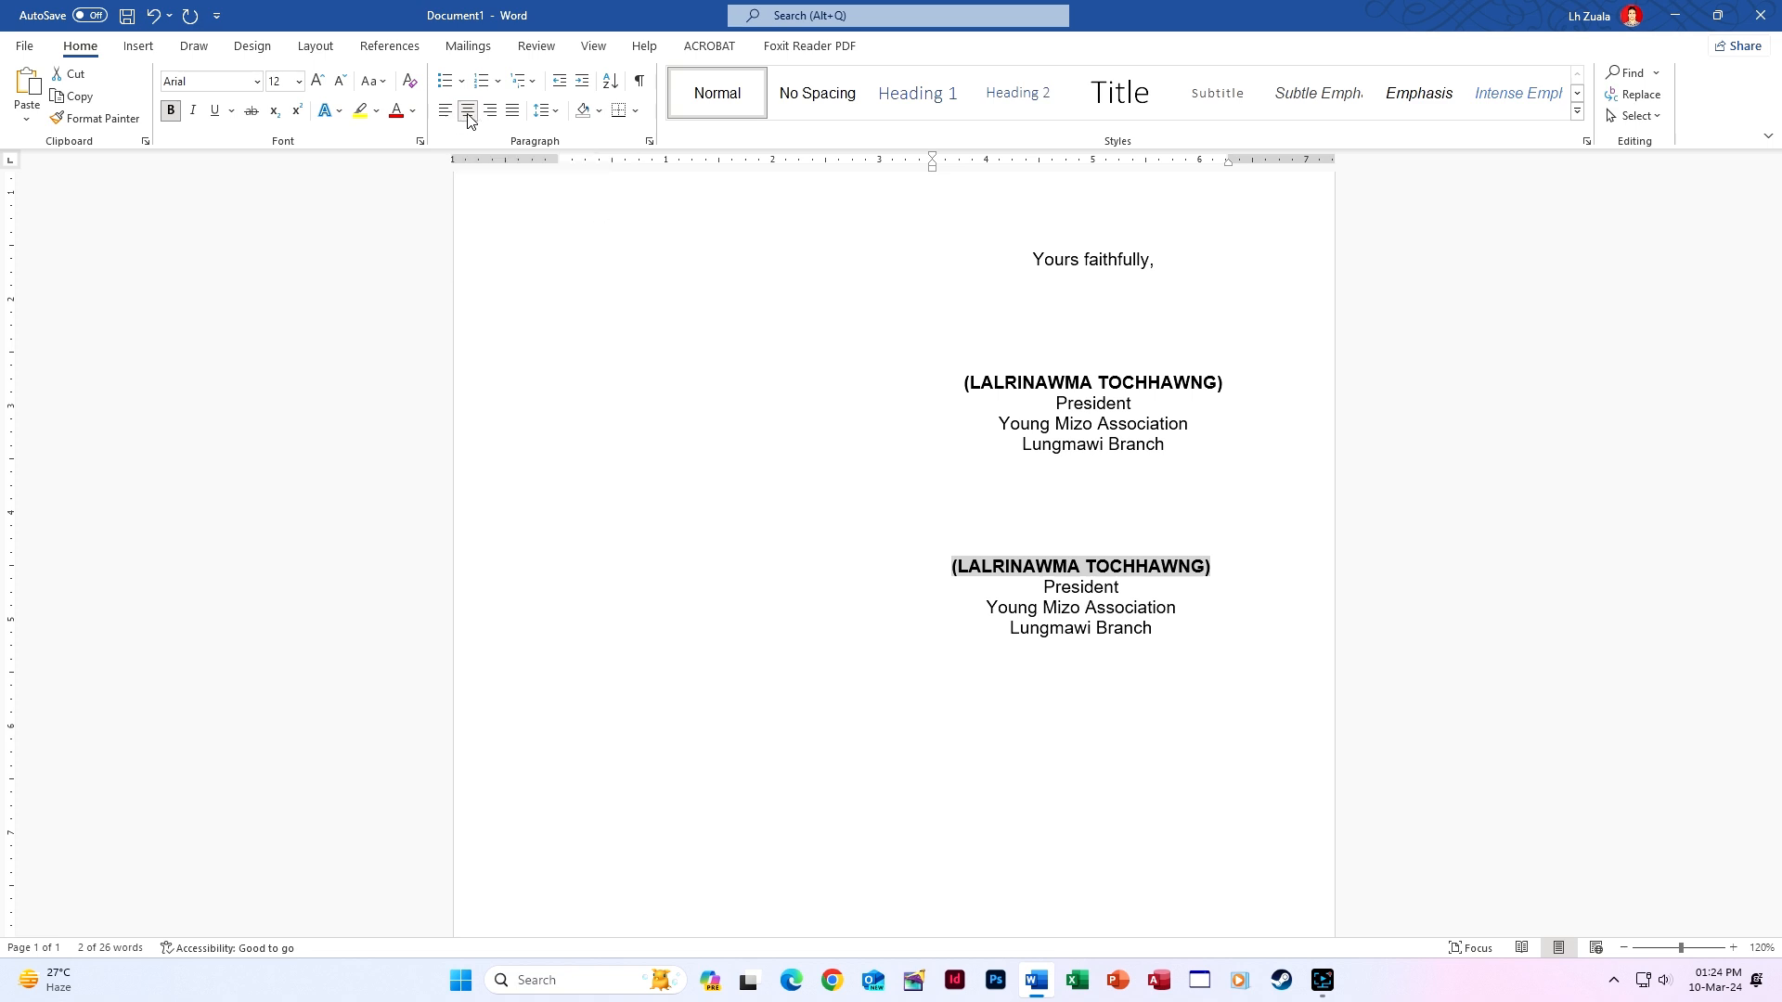
Add a blank line under the second President signature, reset its indent to 0 and left-align it.
{"action": "left_click", "coordinate": [1126, 623]}
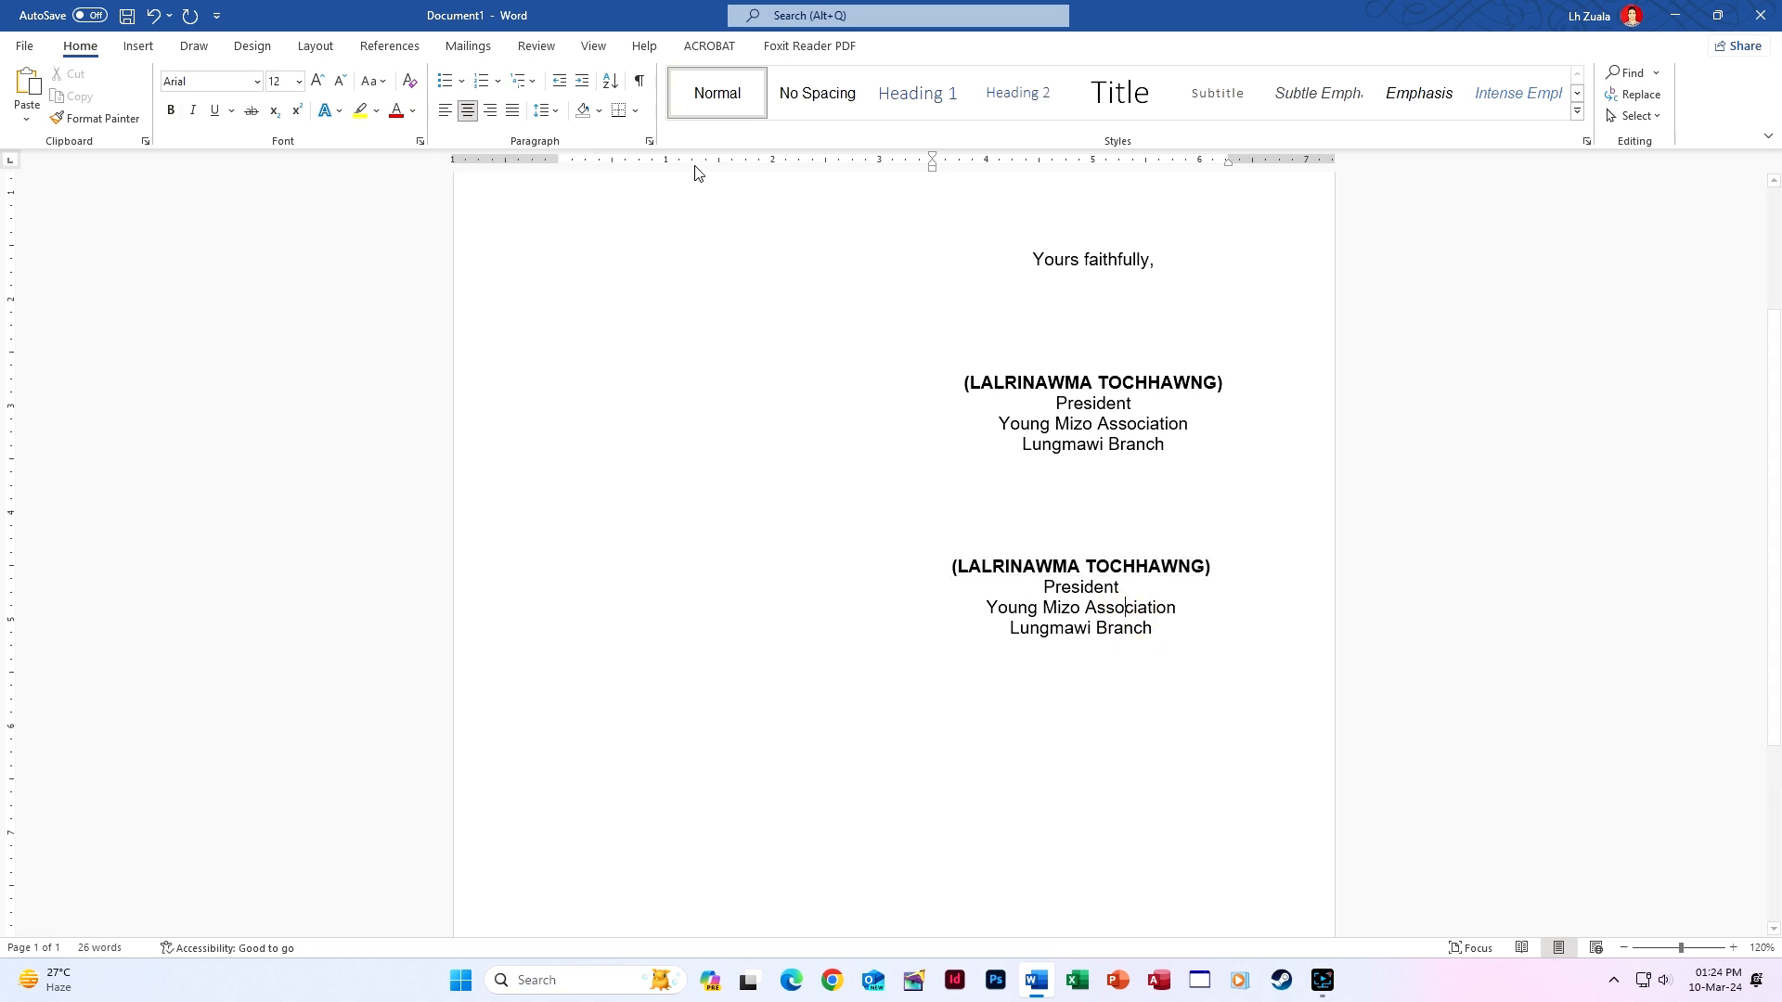
{"action": "left_click", "coordinate": [649, 141]}
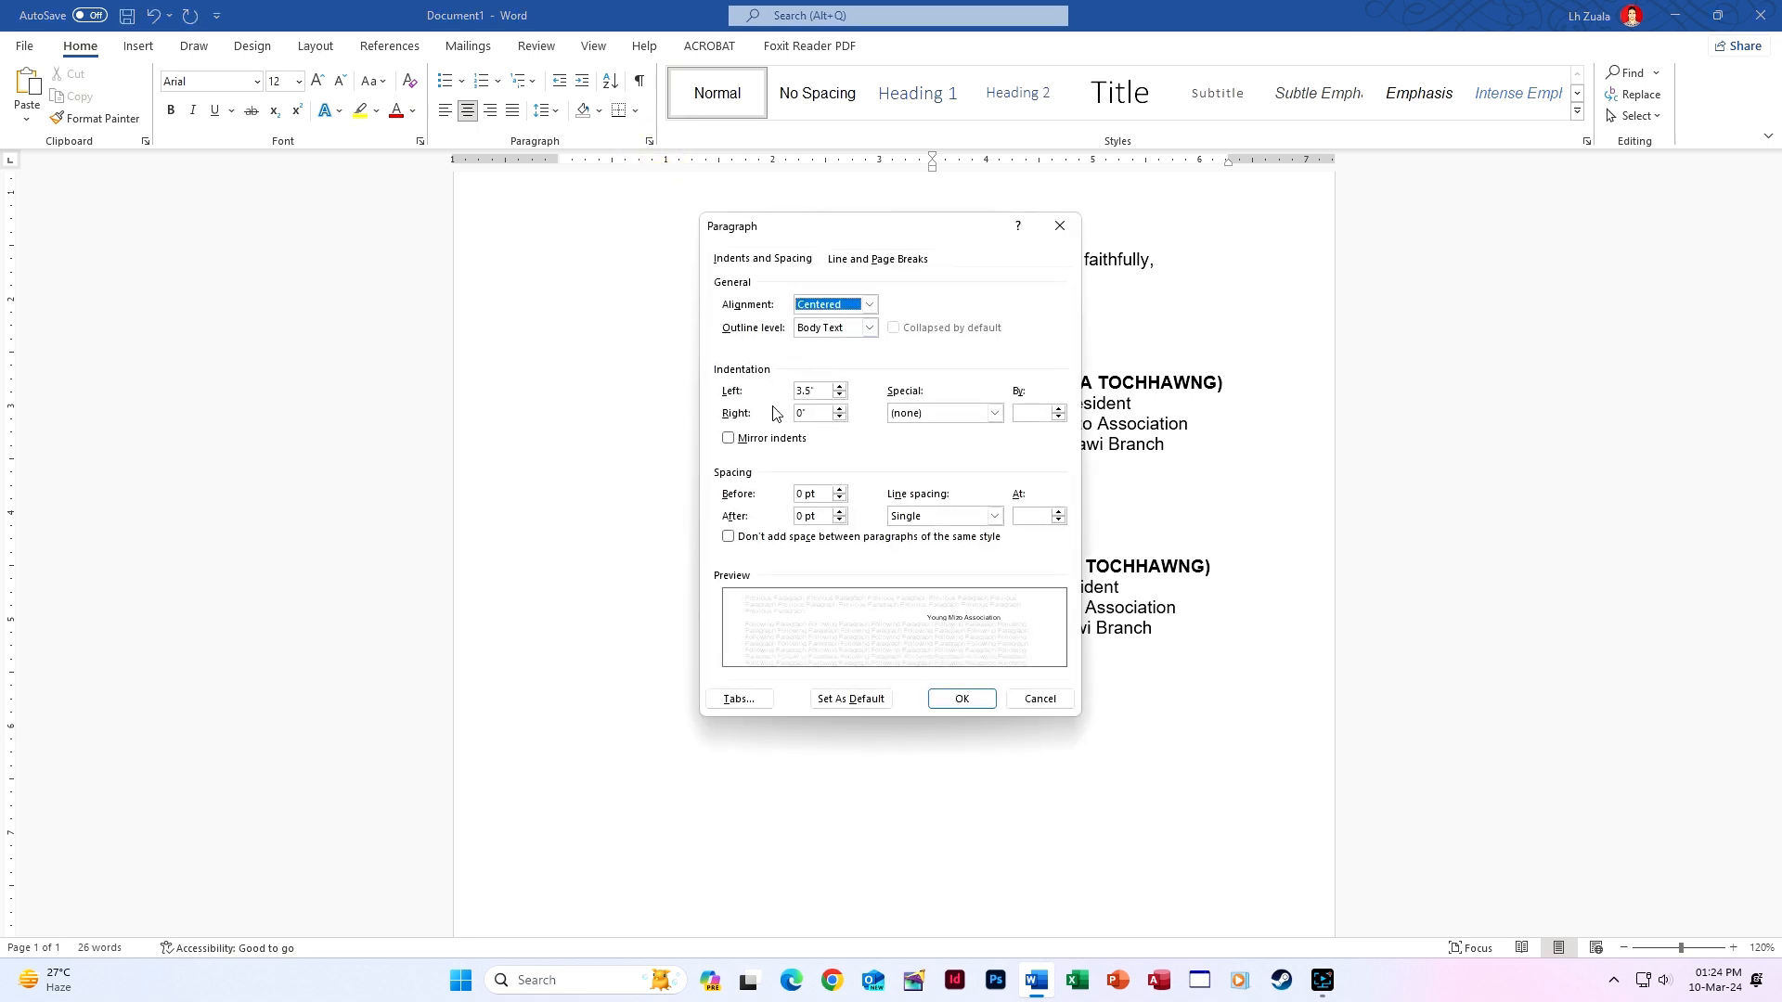
{"action": "left_click", "coordinate": [1058, 230]}
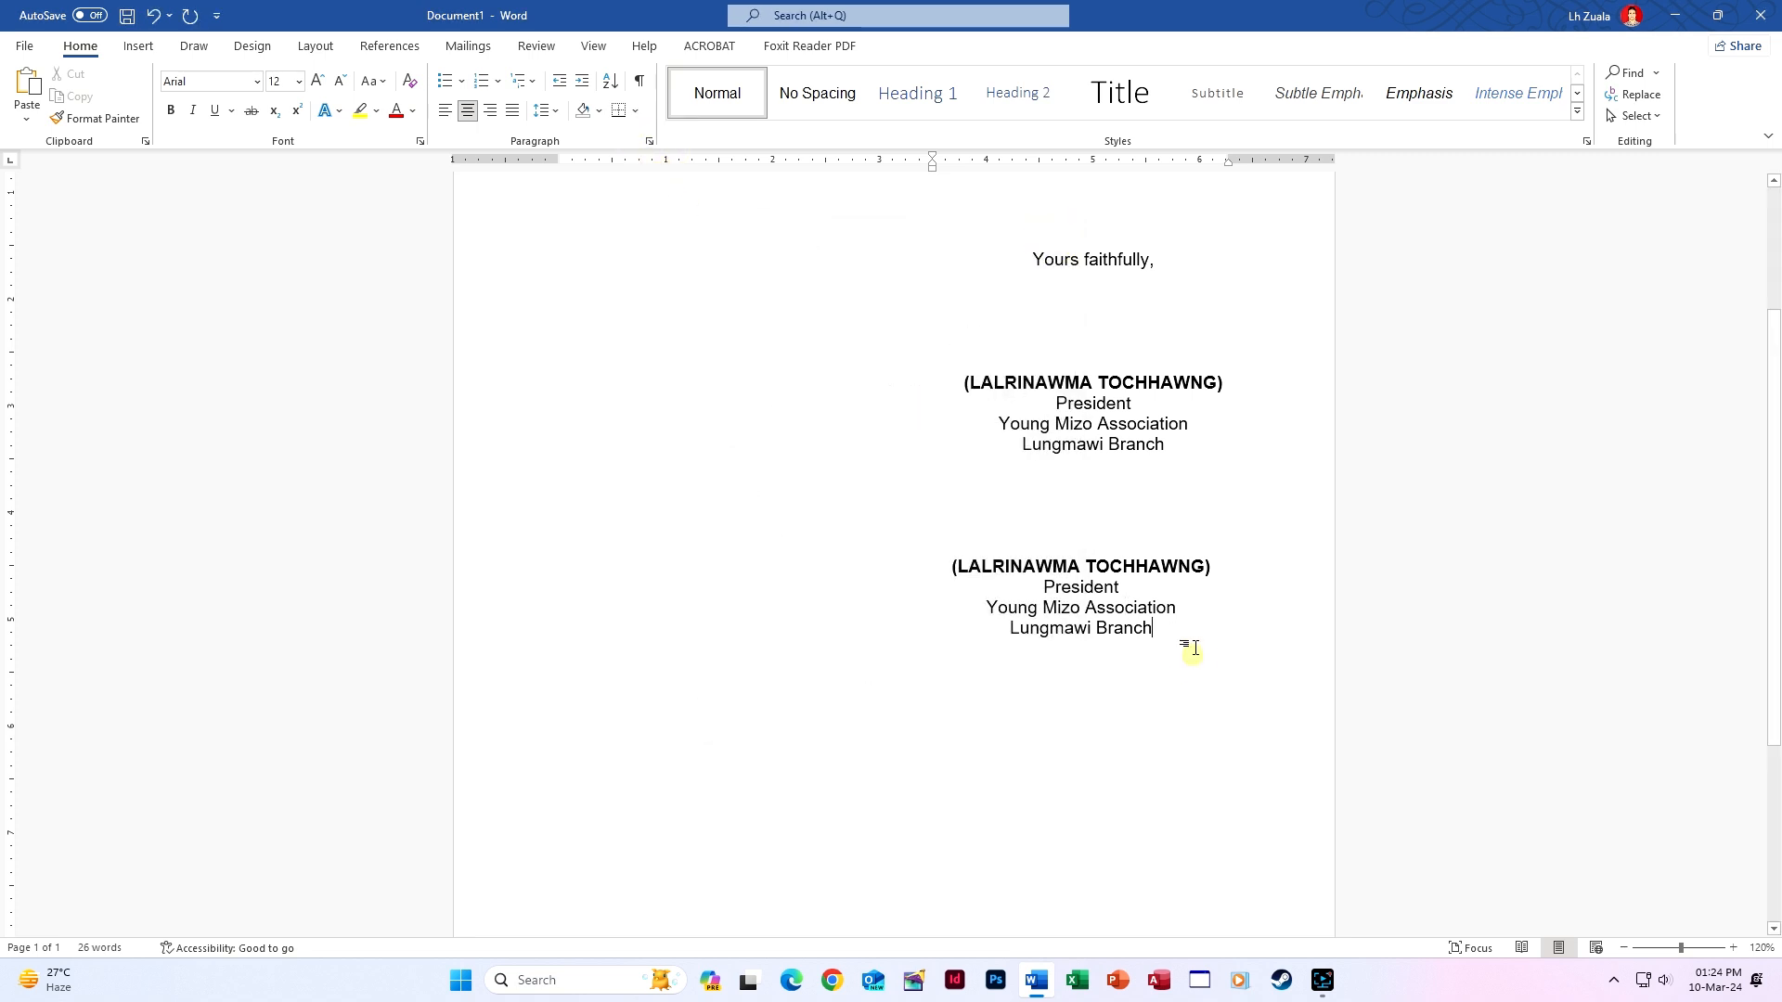
{"action": "key", "text": "Return"}
{"action": "key", "text": "Return"}
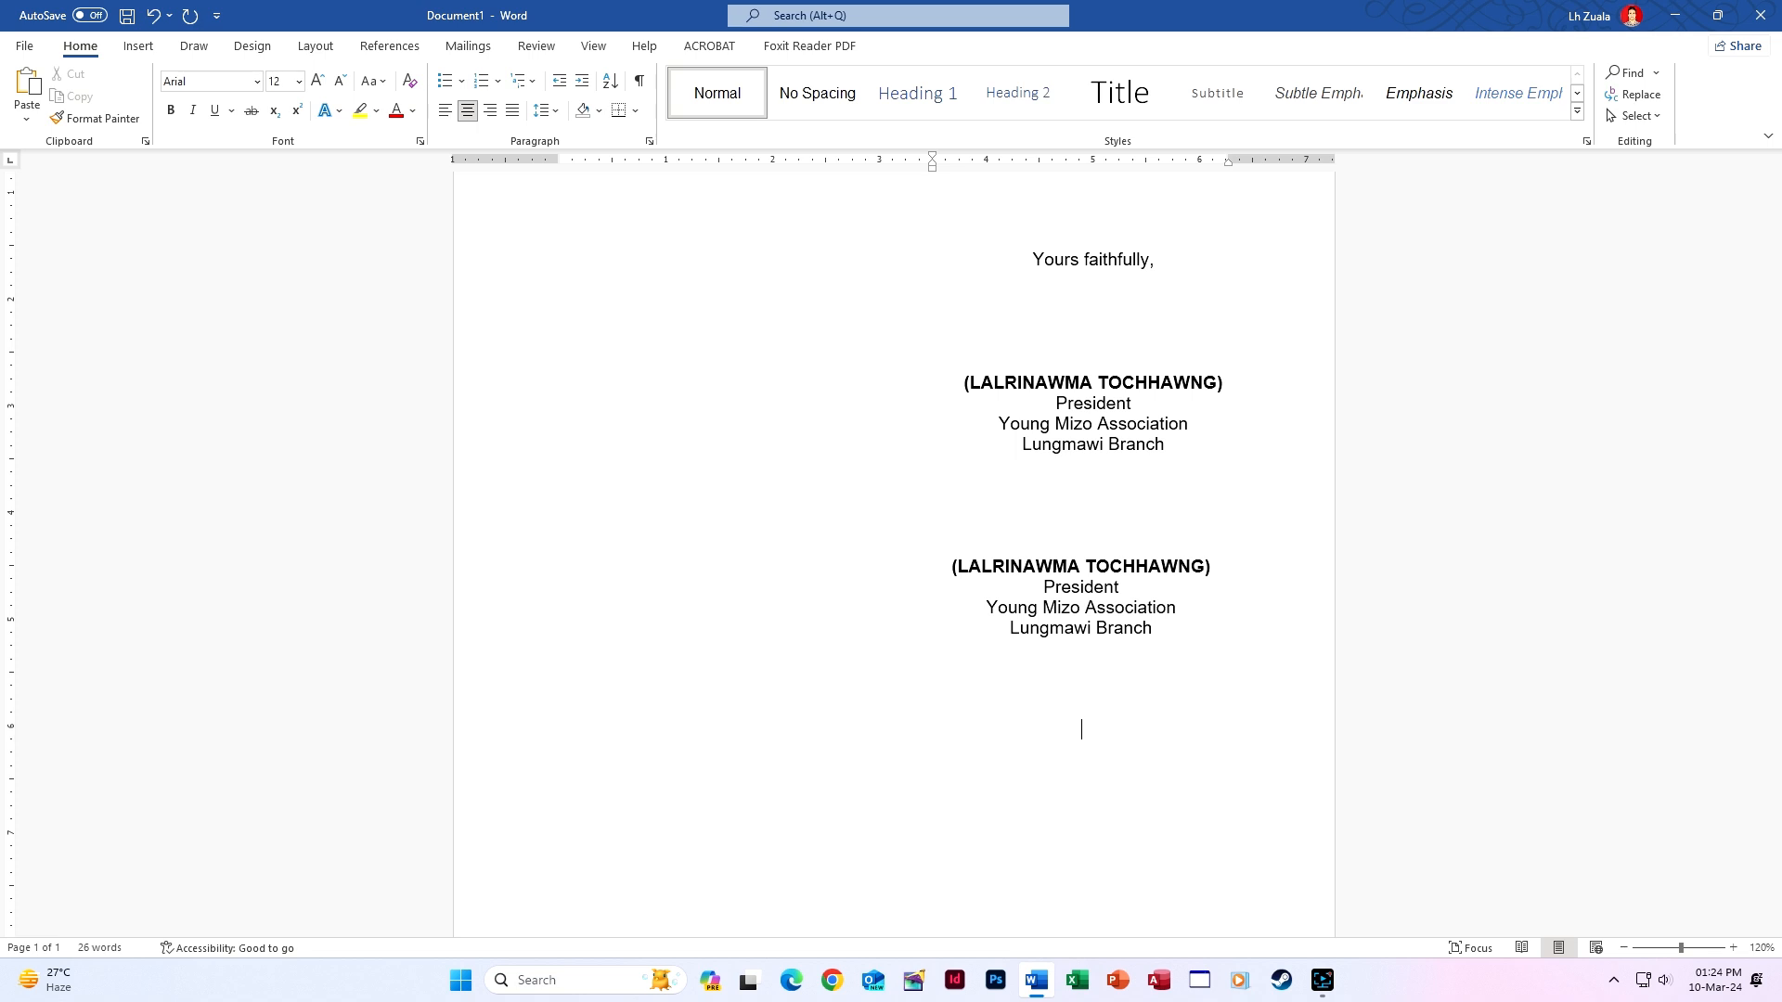
{"action": "left_click_drag", "start_coordinate": [933, 168], "coordinate": [560, 175]}
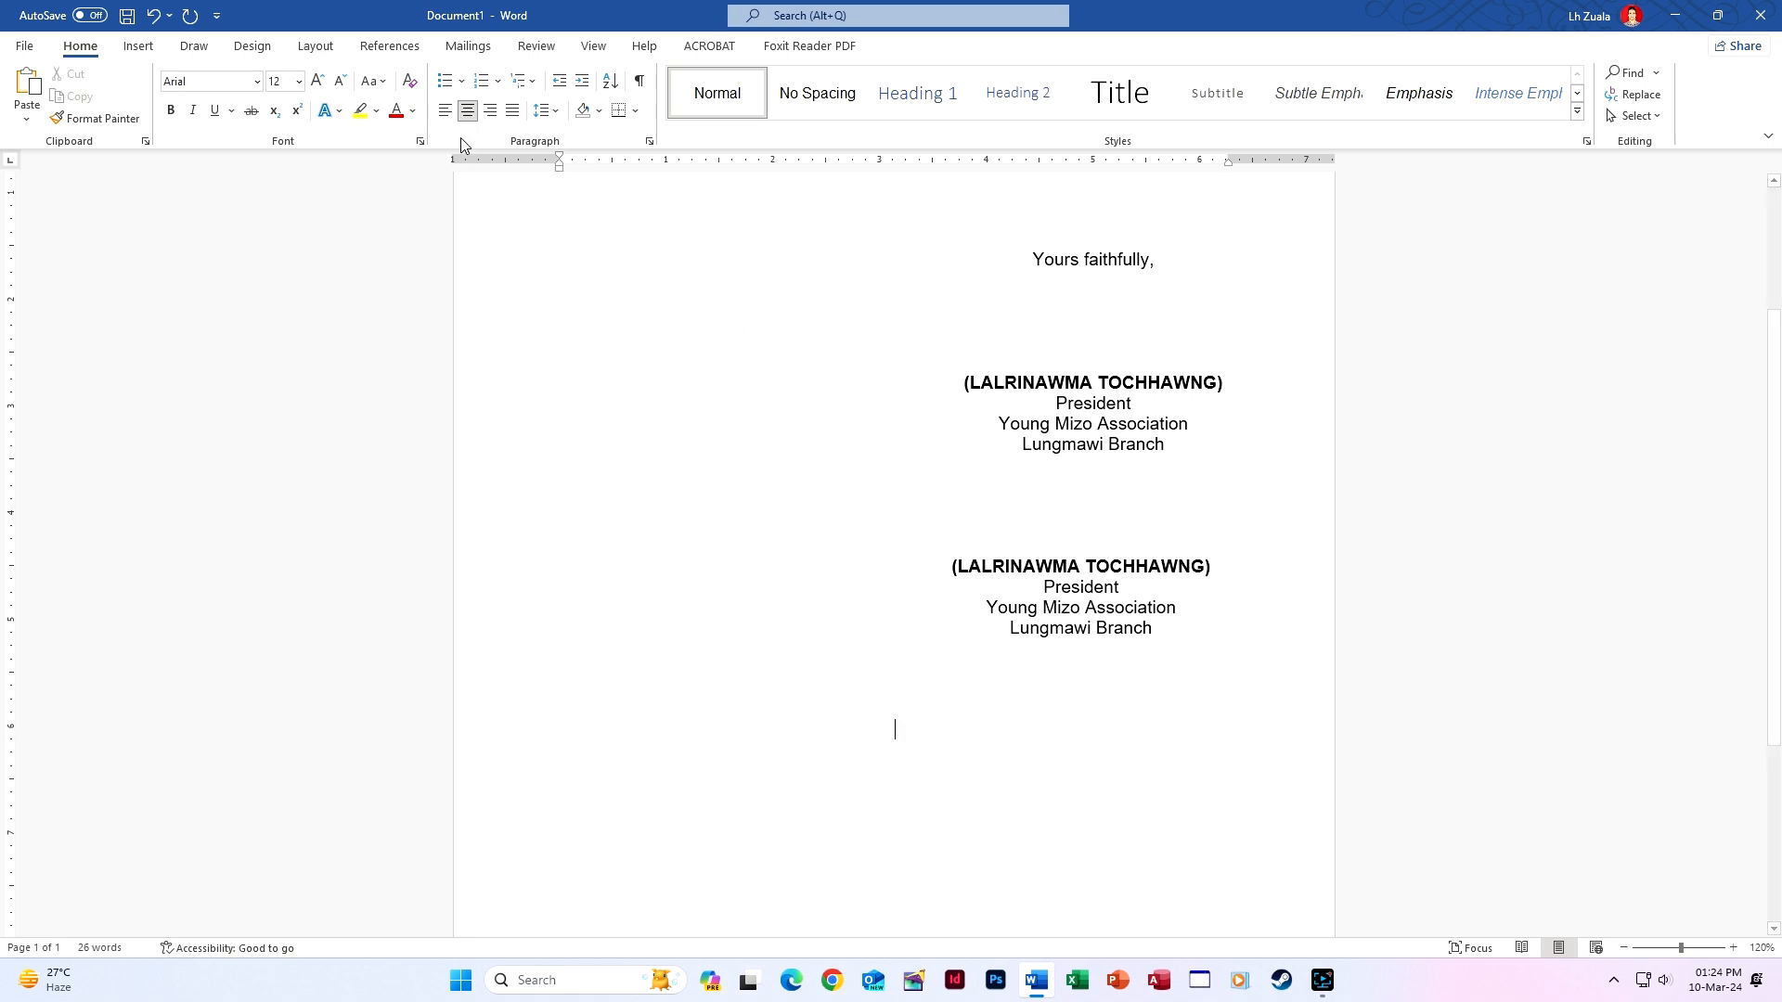
{"action": "left_click", "coordinate": [456, 114]}
{"action": "left_click", "coordinate": [445, 110]}
Type 'Yours faithfully,', then the signatory's name, 'Inspector', 'Excise & Narcotics' and 'Mizoram : Aizawl' on separate lines.
{"action": "scroll", "coordinate": [789, 594], "scroll_direction": "down", "scroll_amount": 2}
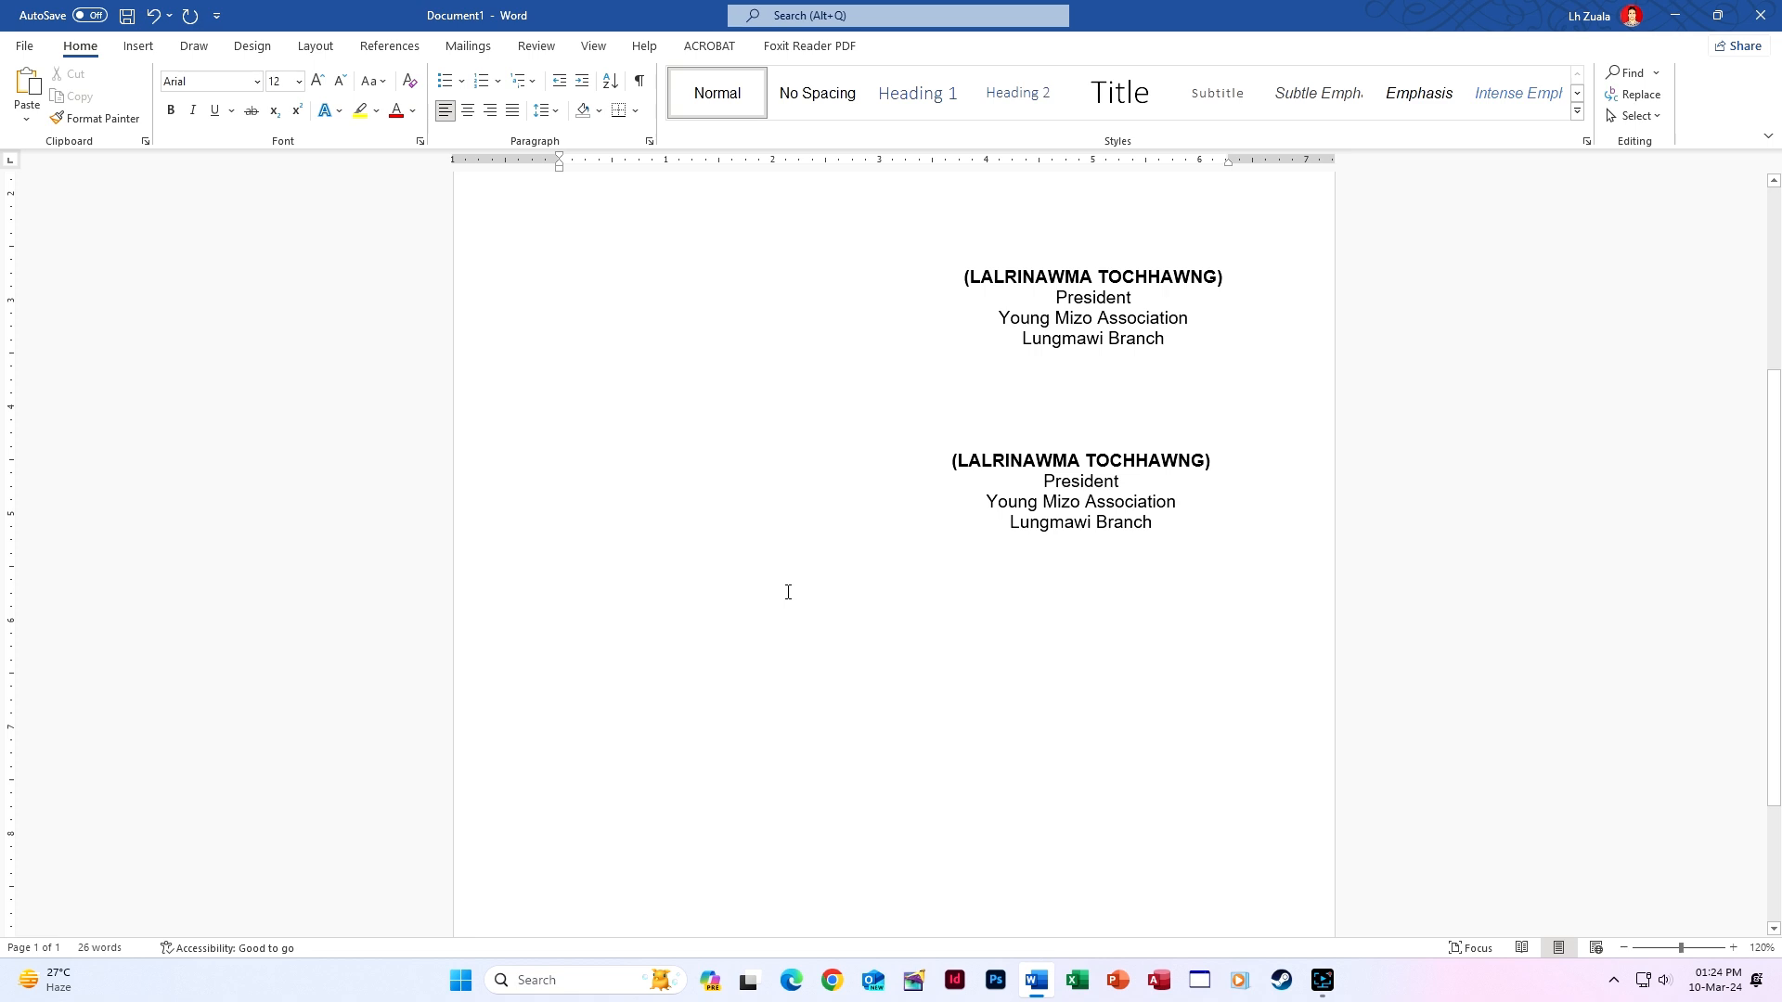
{"action": "type", "text": "Yours fai"}
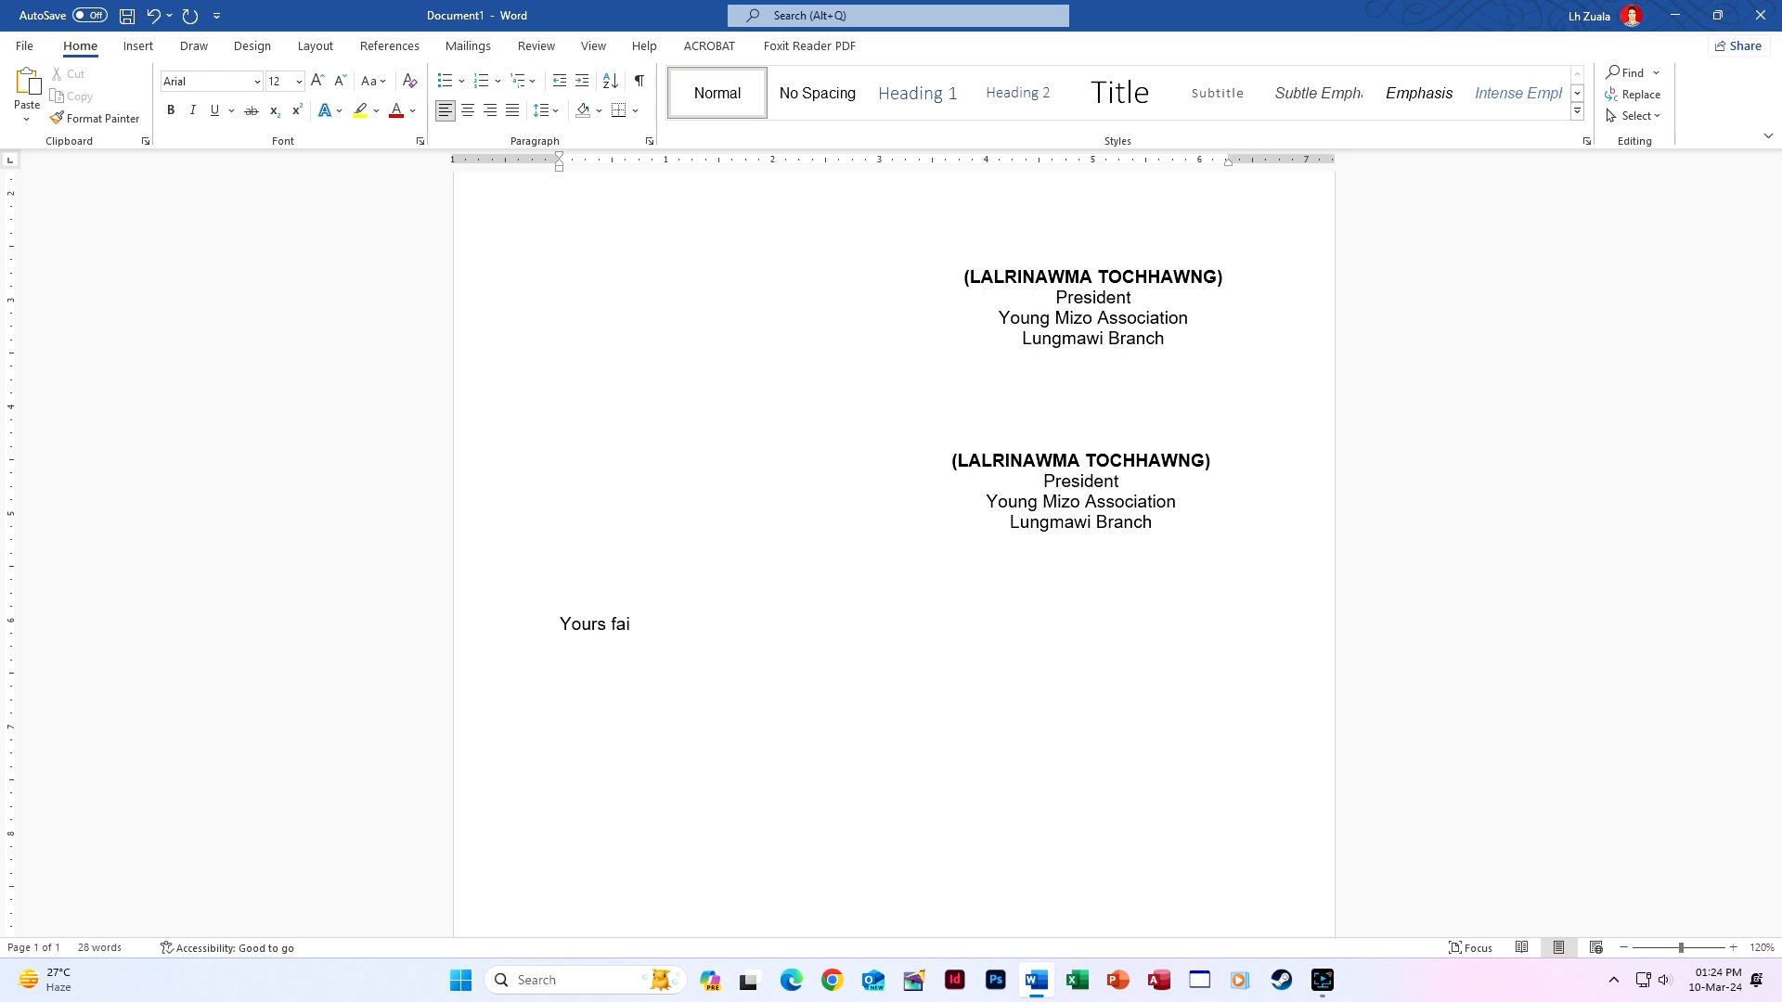
{"action": "type", "text": "thfully,"}
{"action": "key", "text": "Return"}
{"action": "key", "text": "Return"}
{"action": "key", "text": "Return"}
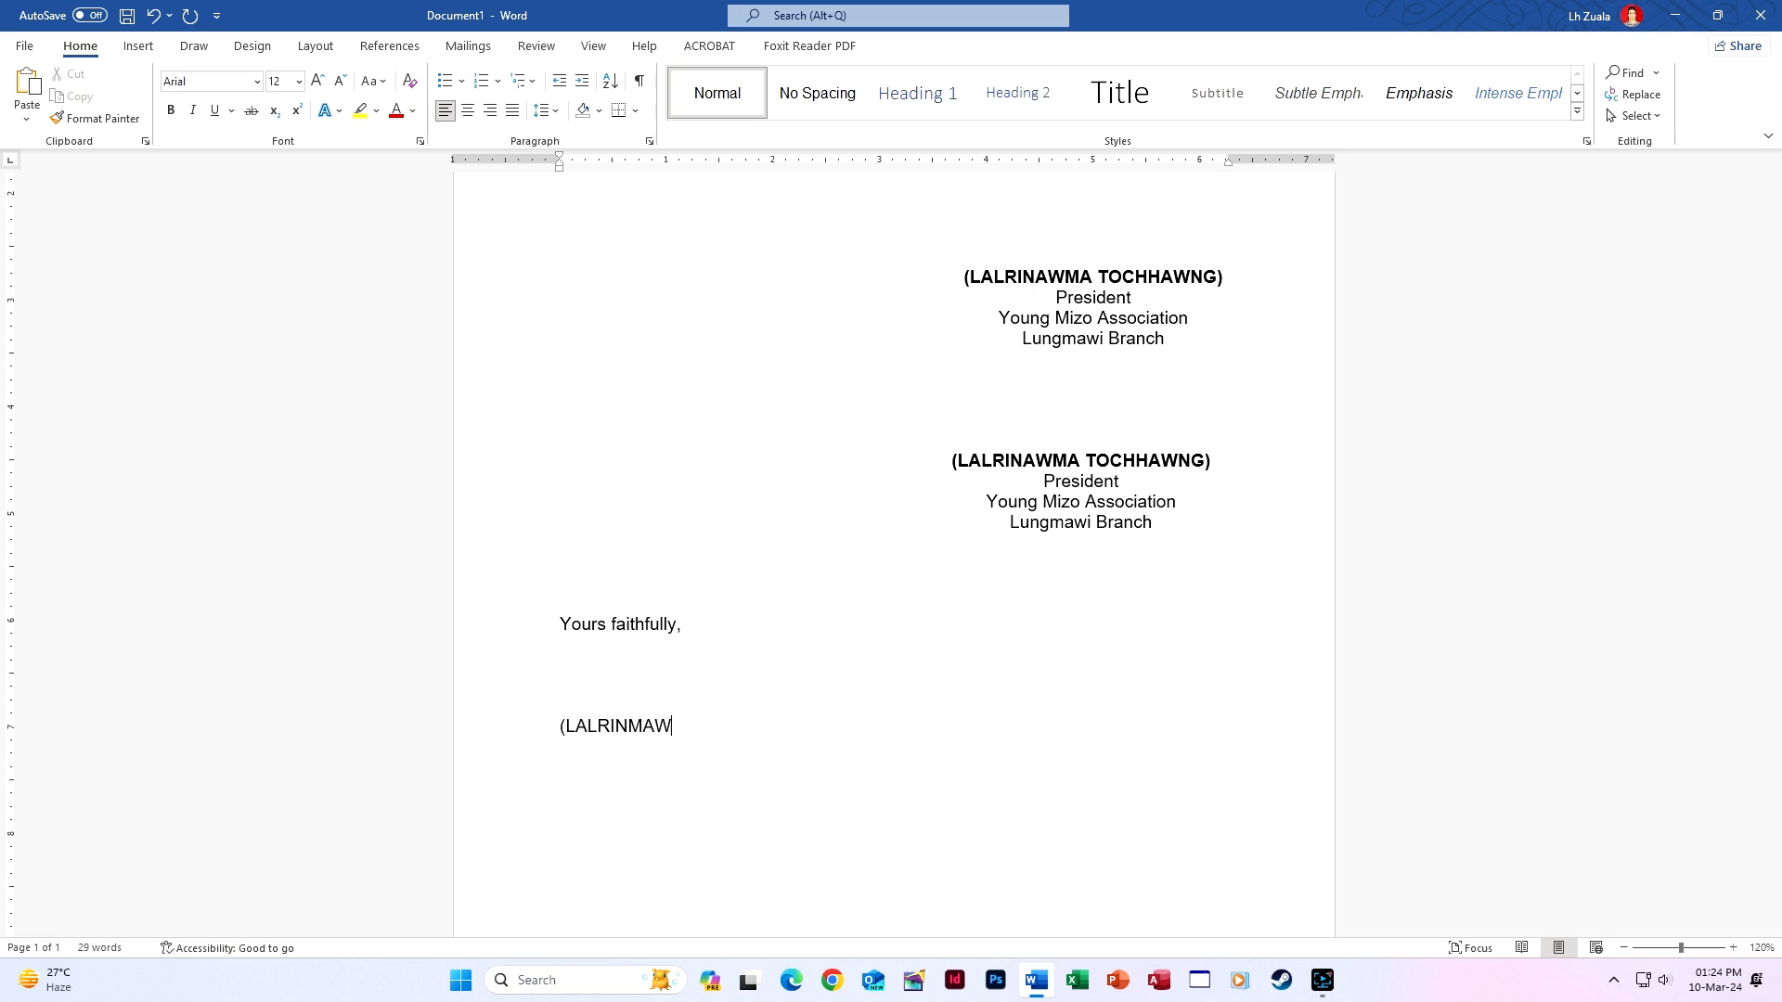
{"action": "type", "text": "tRE"}
{"action": "key", "text": "BackSpace"}
{"action": "key", "text": "BackSpace"}
{"action": "key", "text": "BackSpace"}
{"action": "type", "text": "Inspector"}
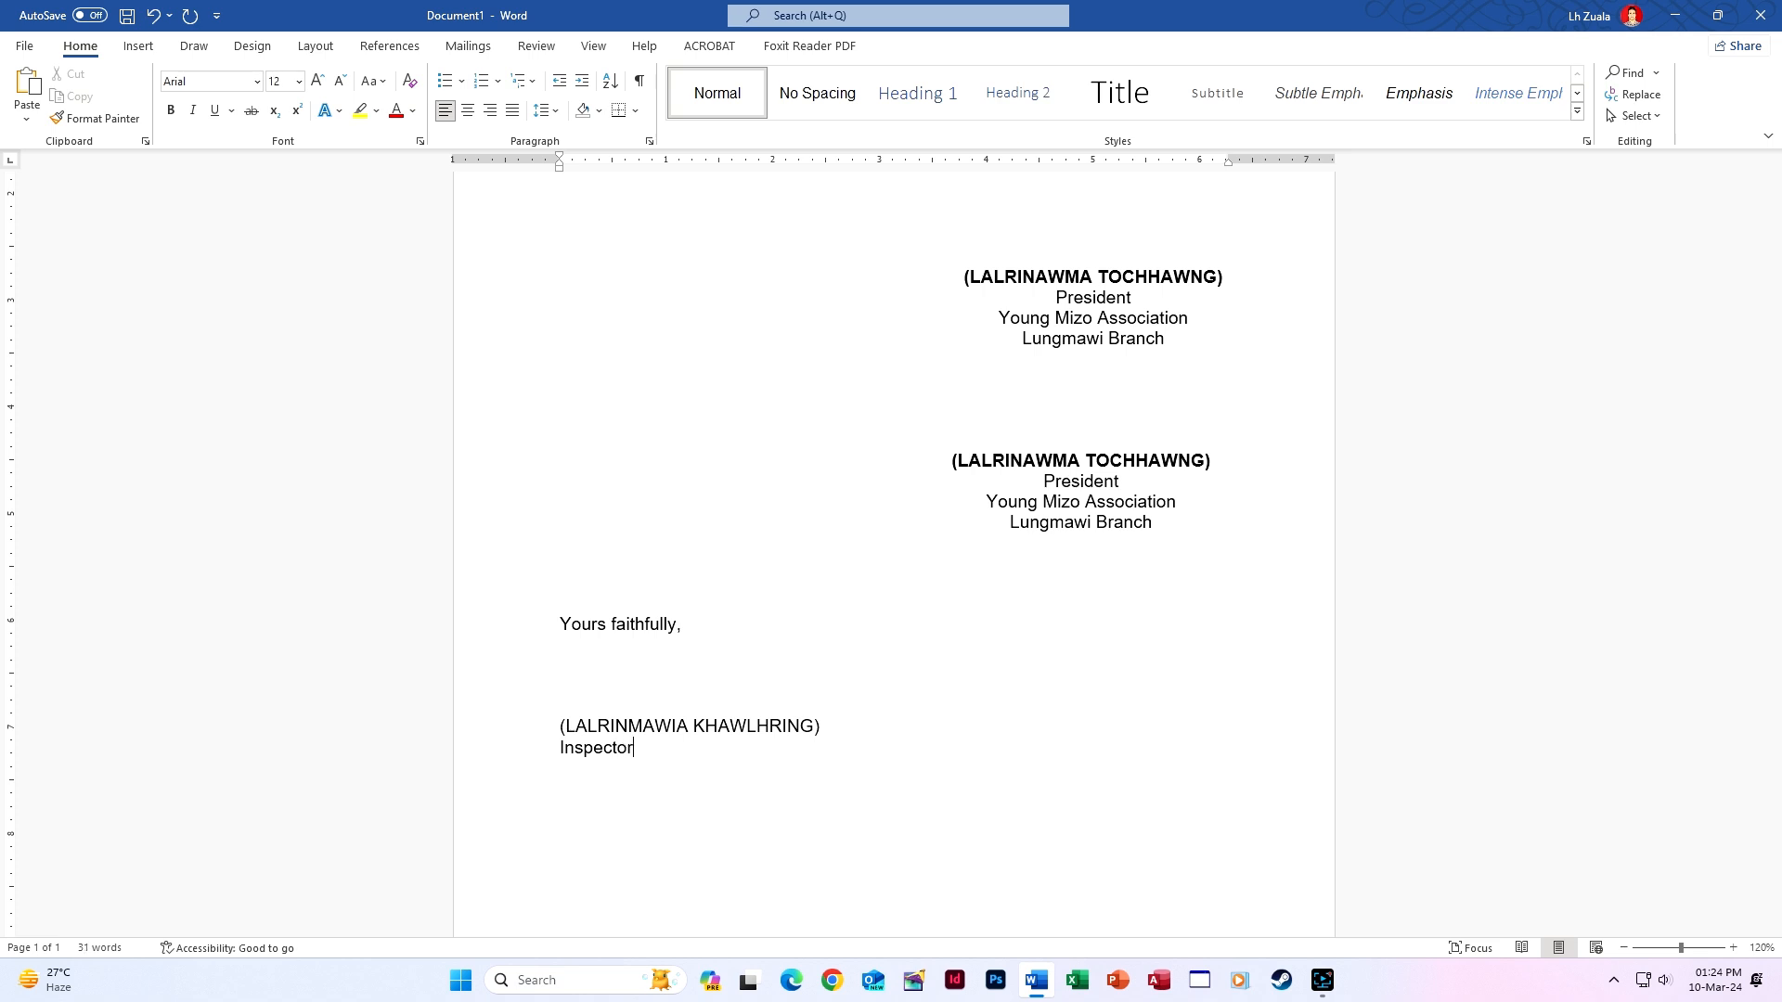
{"action": "type", "text": "Exciese & NarcotiMizor"}
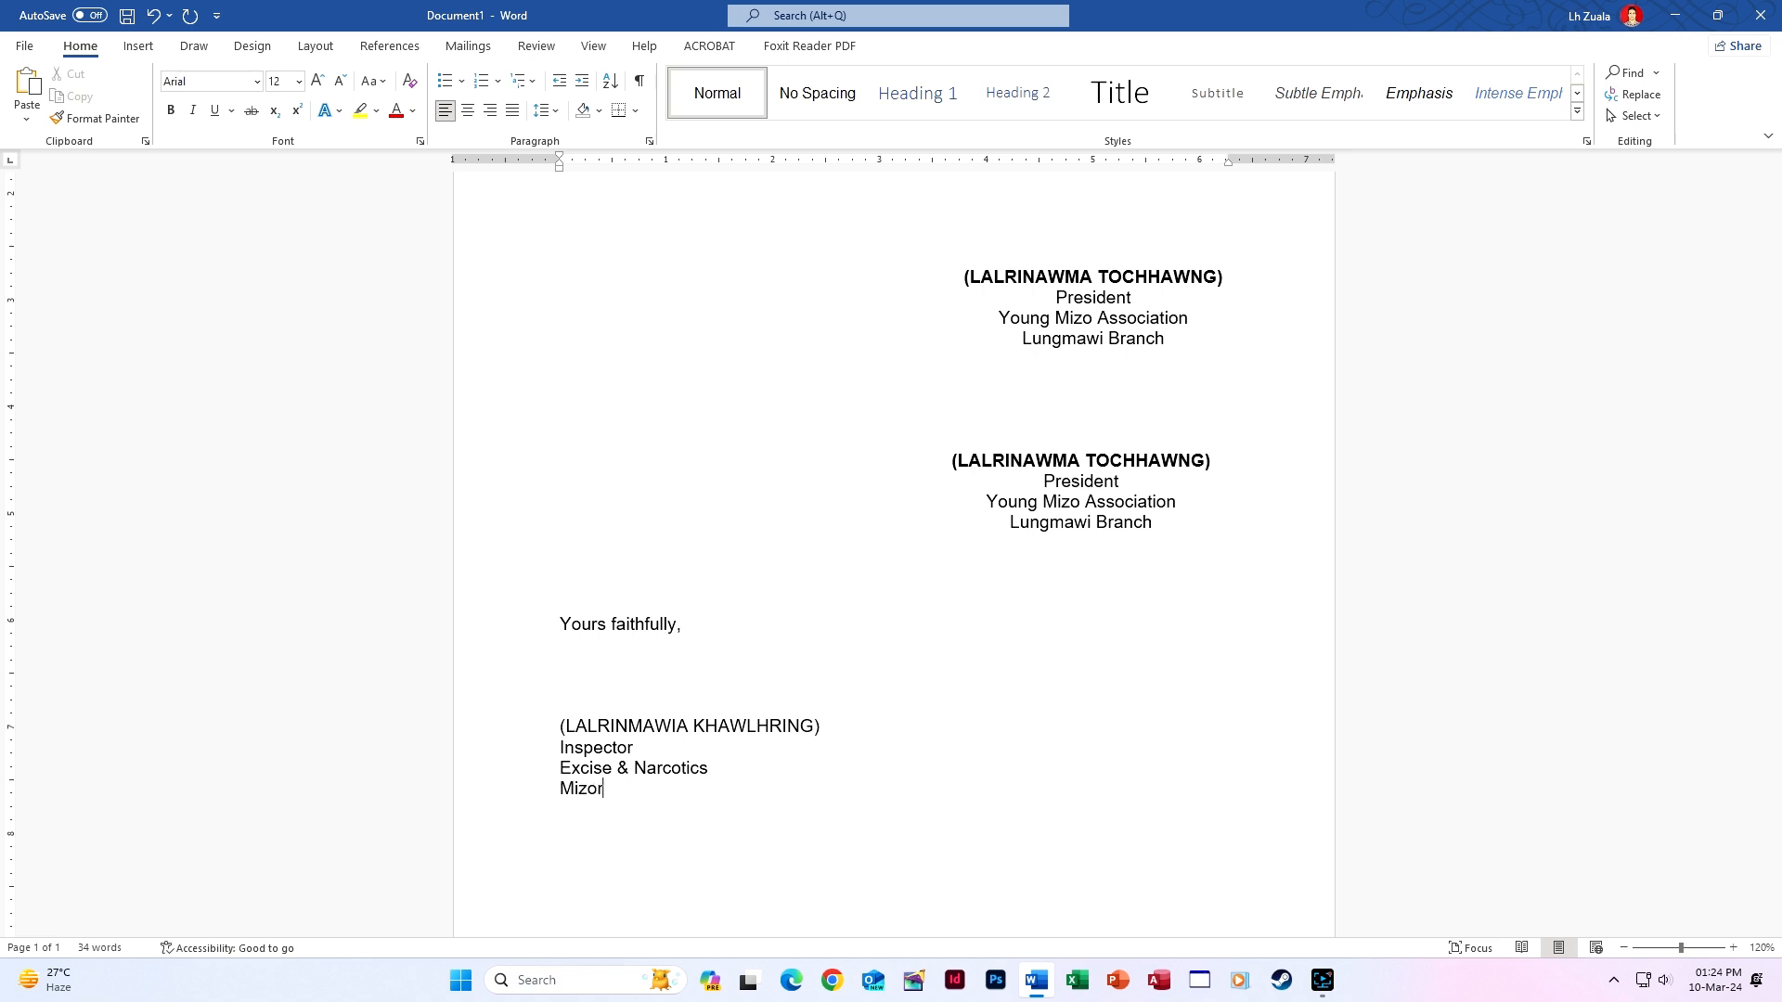
{"action": "type", "text": "am : Aizawl"}
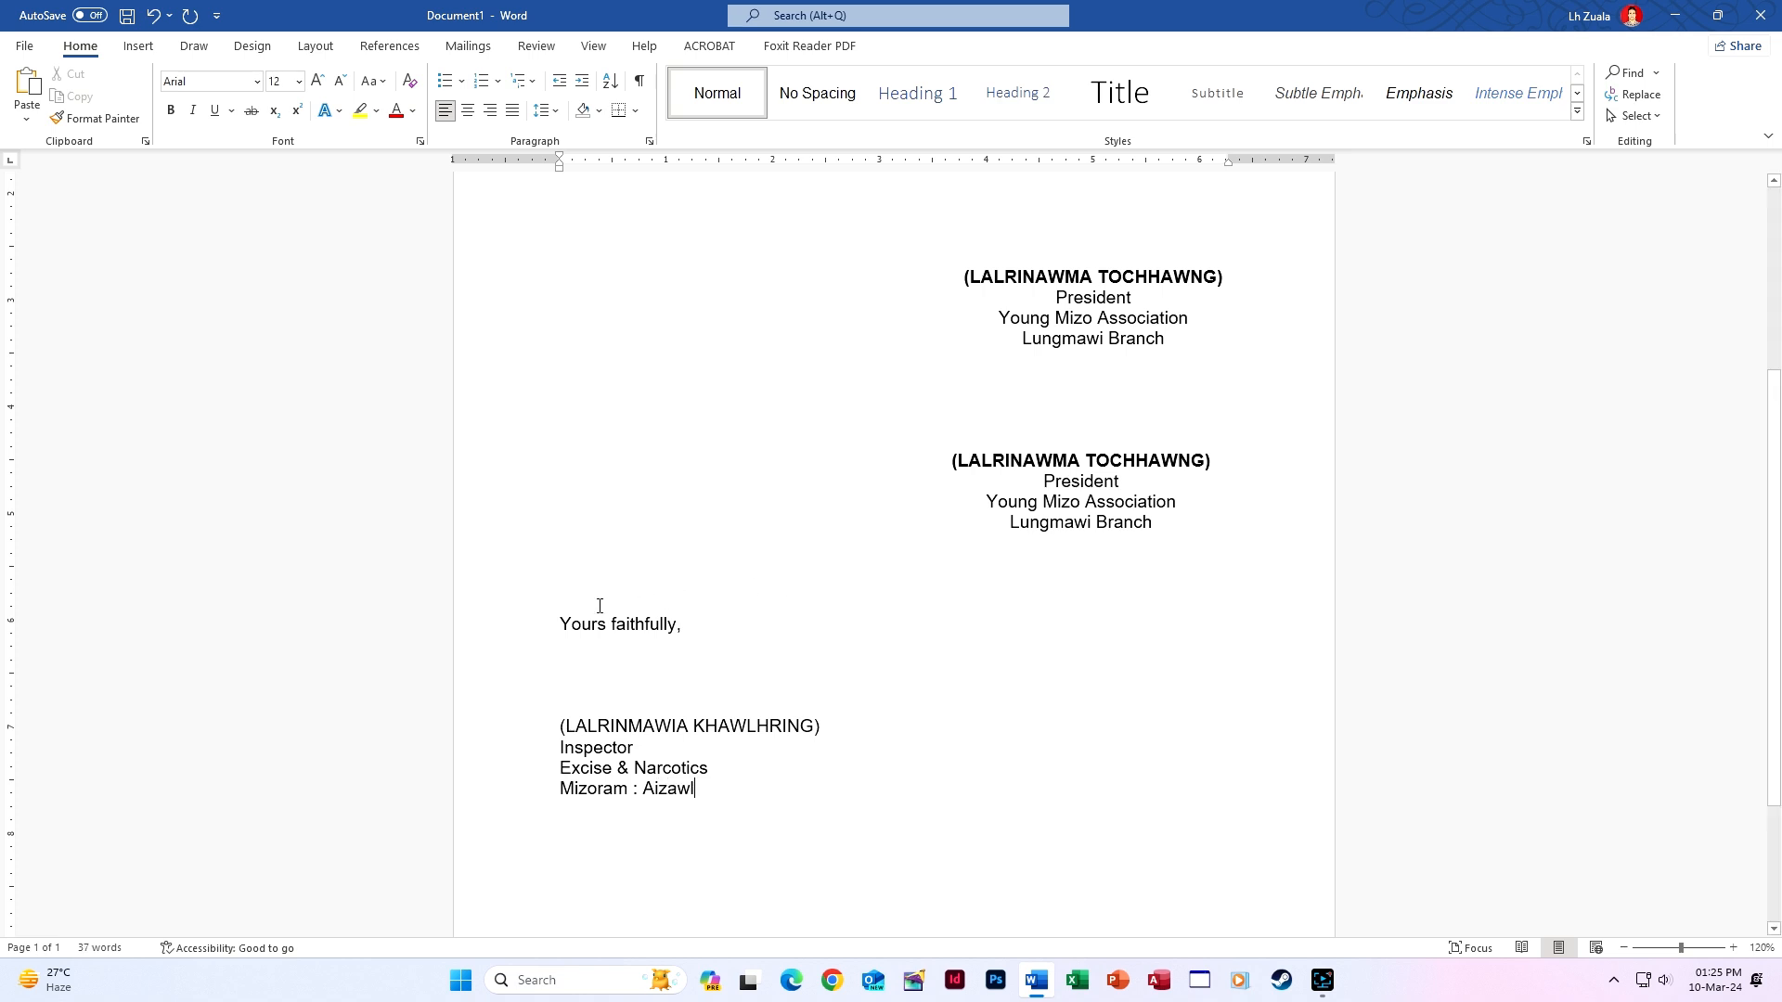
Select the new signature block and try centring and indenting it with the alignment shortcuts.
{"action": "mouse_move", "coordinate": [566, 619]}
{"action": "left_mouse_down"}
{"action": "mouse_move", "coordinate": [566, 696]}
{"action": "mouse_move", "coordinate": [708, 803]}
{"action": "mouse_move", "coordinate": [698, 791]}
{"action": "left_mouse_up"}
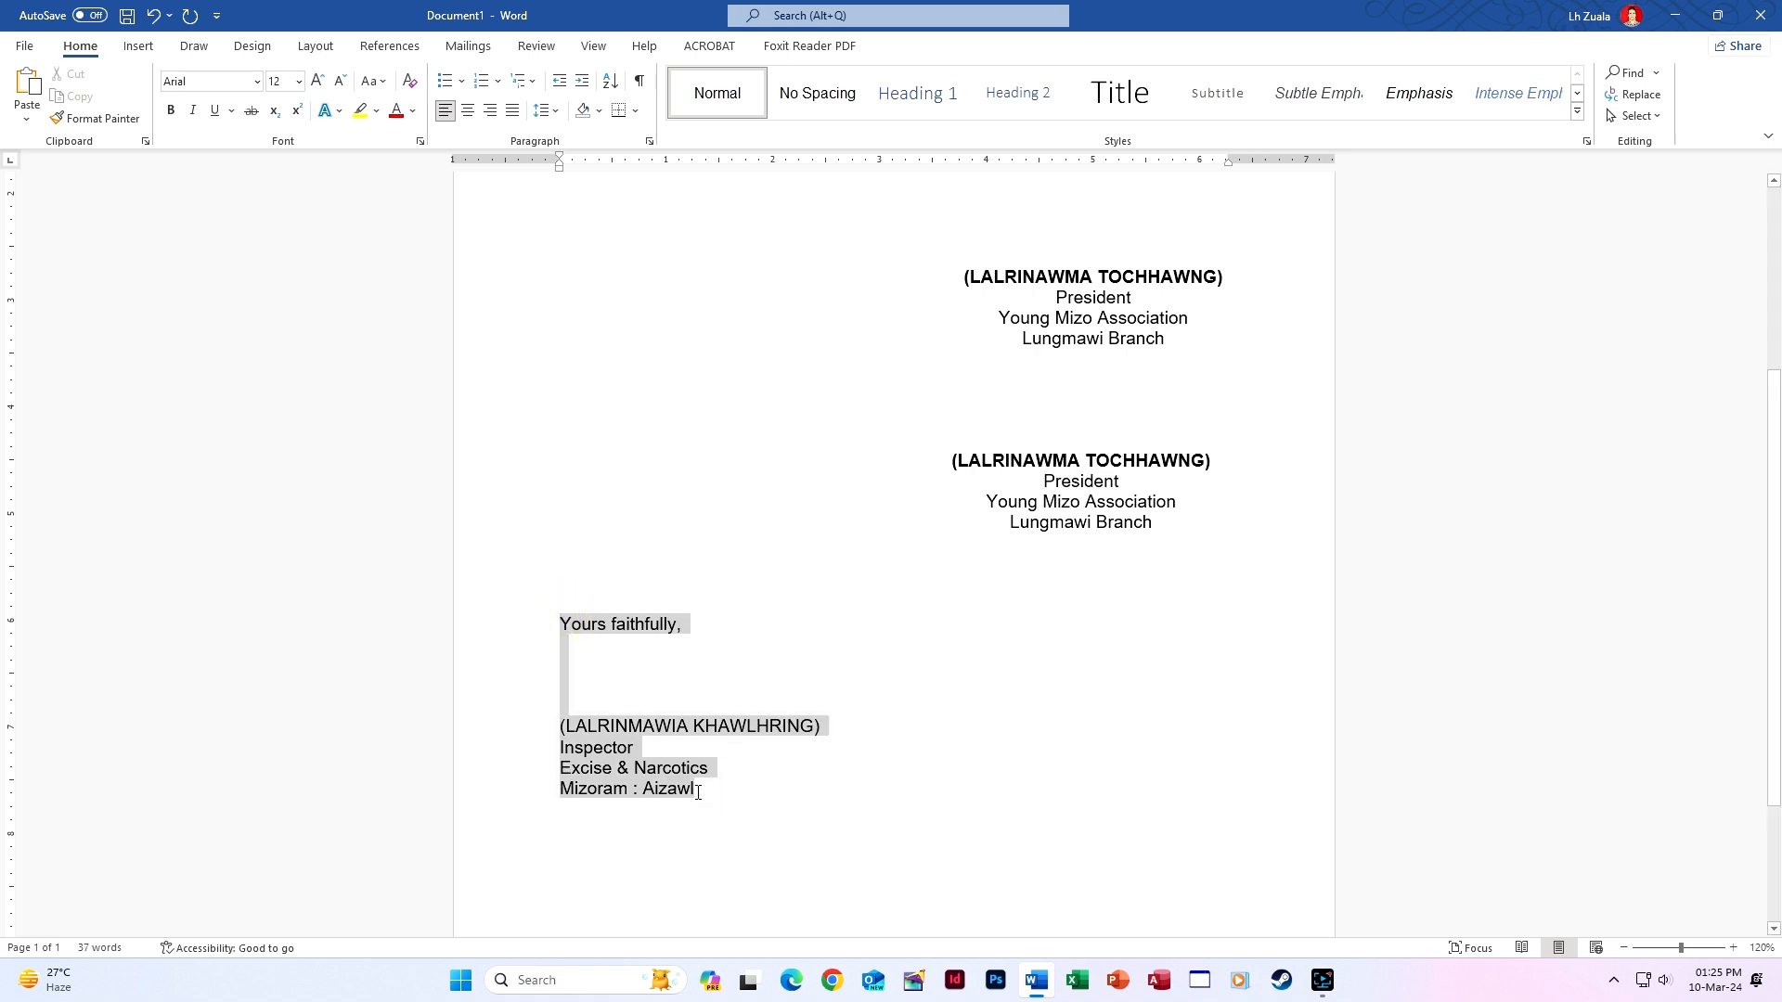
{"action": "key", "text": "ctrl+m"}
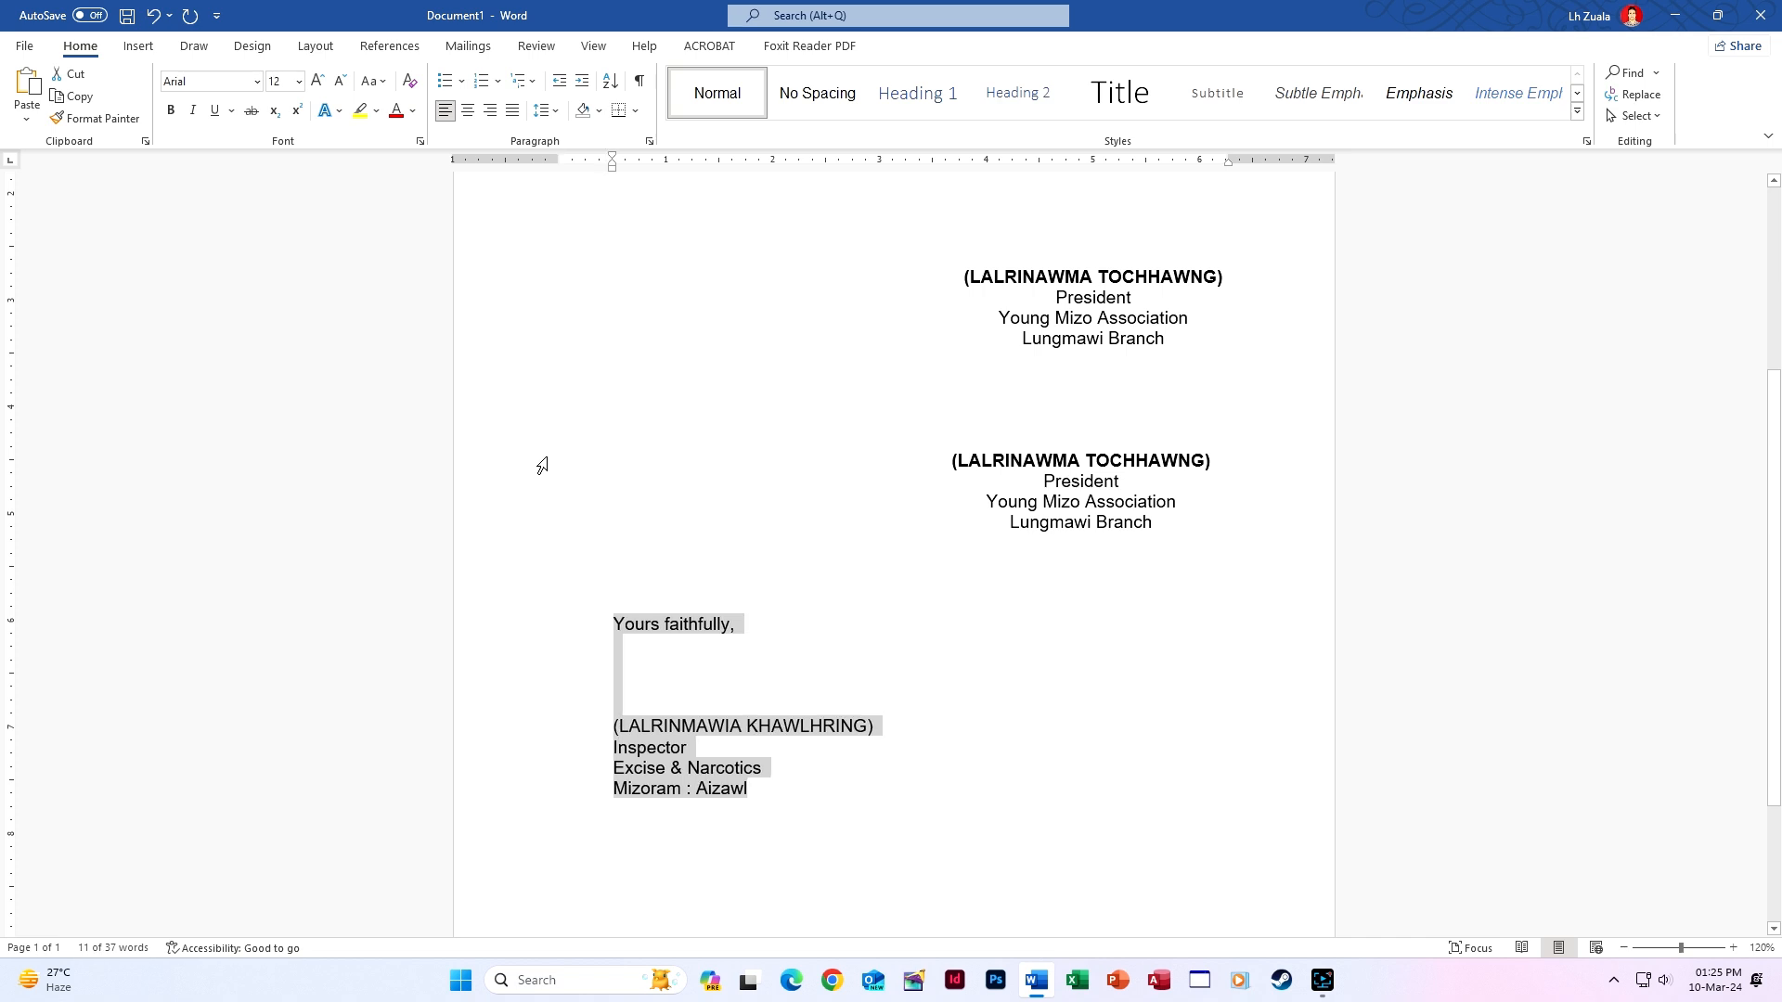
{"action": "left_click", "coordinate": [467, 111]}
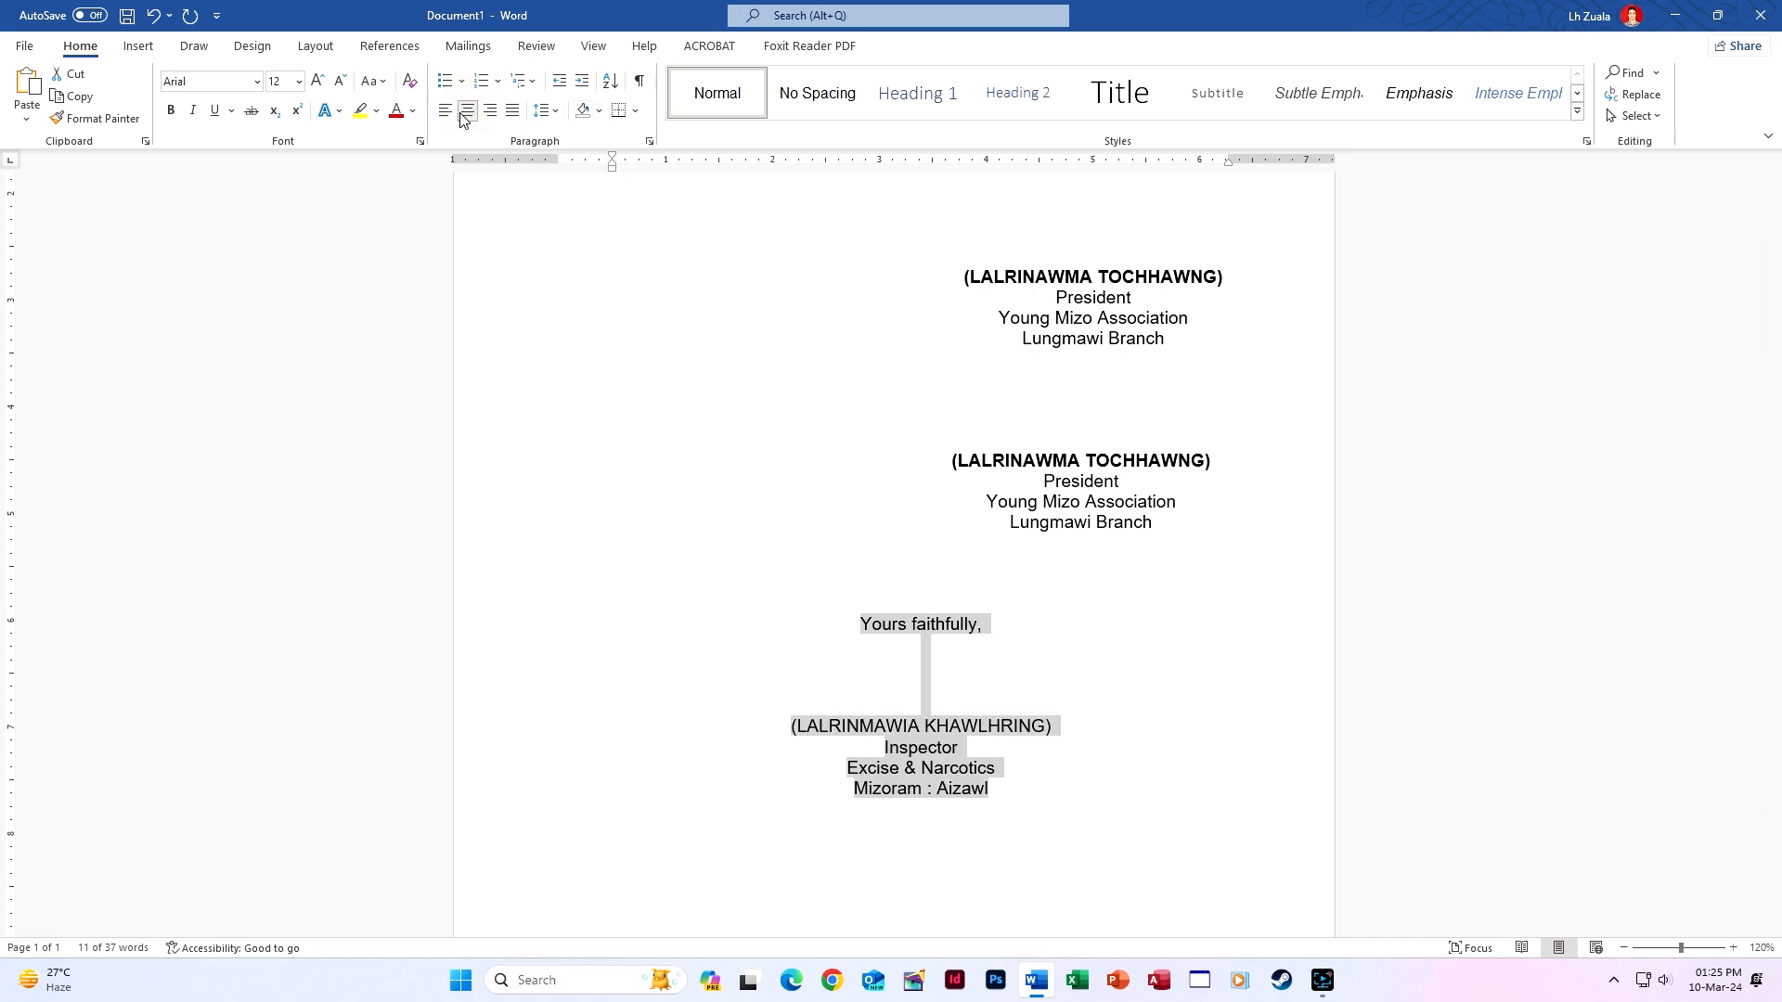
{"action": "key", "text": "ctrl+m"}
{"action": "key", "text": "ctrl+shift+m"}
{"action": "key", "text": "ctrl+shift+m"}
{"action": "key", "text": "ctrl+l"}
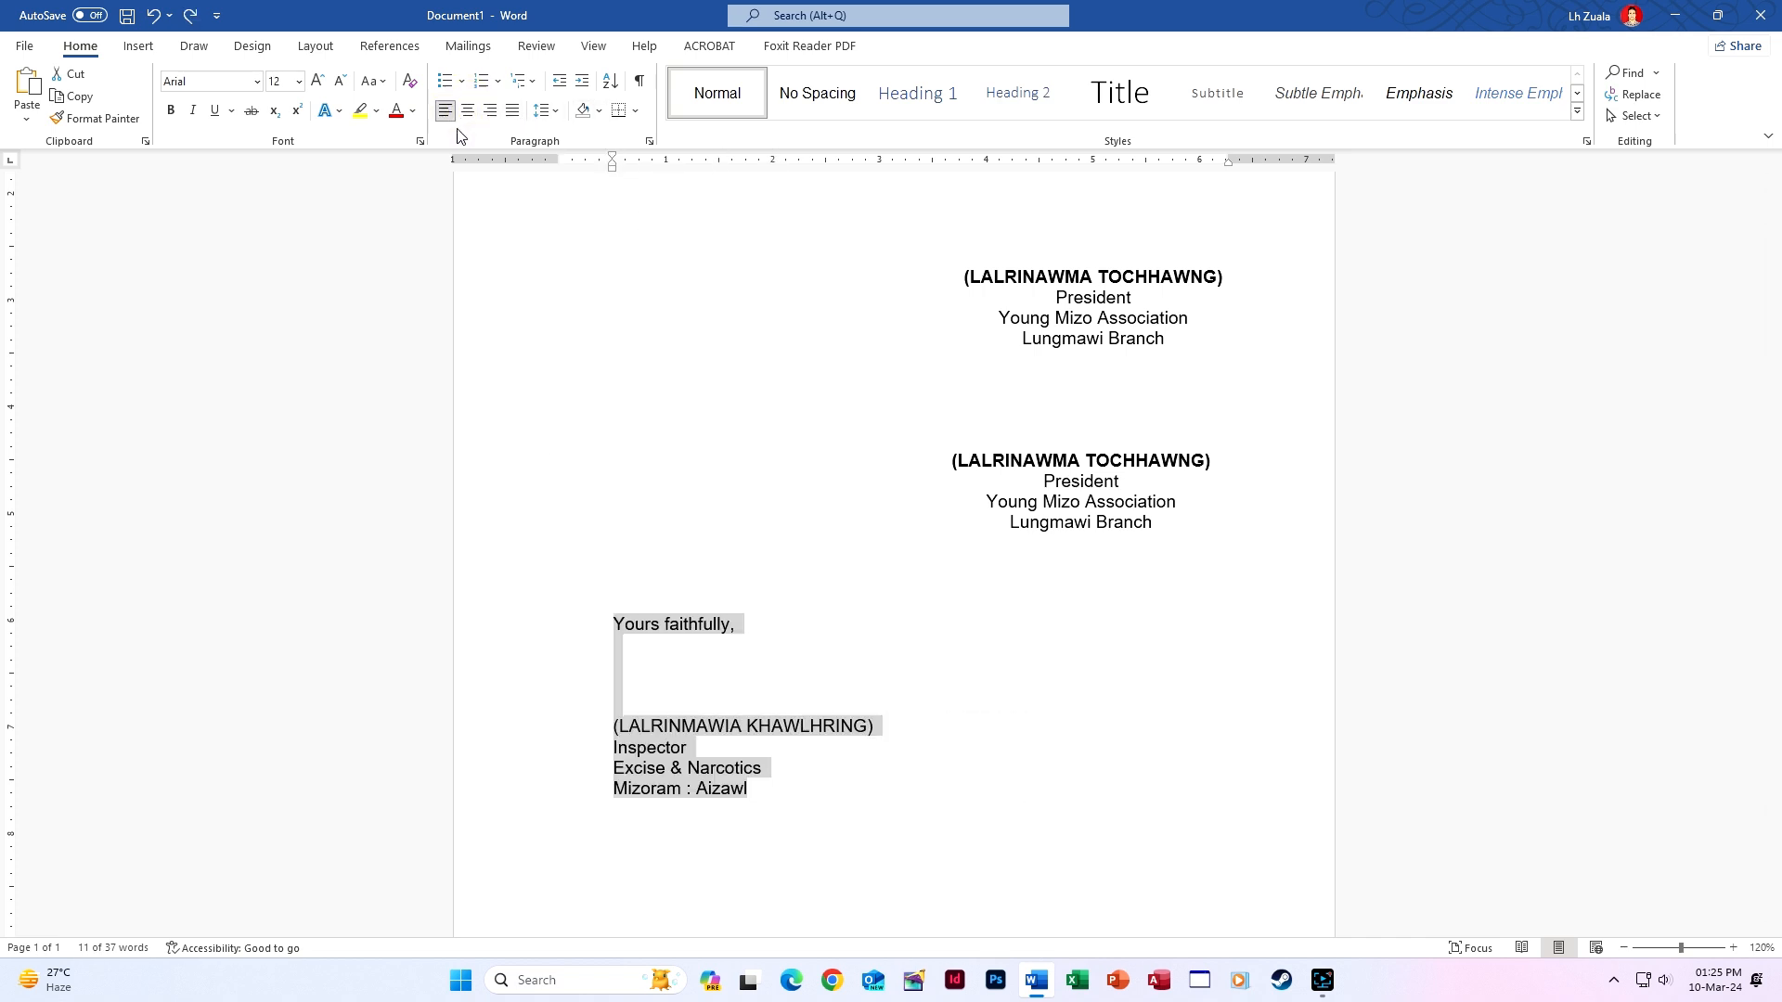
{"action": "key", "text": "ctrl+shift+m"}
{"action": "left_click", "coordinate": [467, 112]}
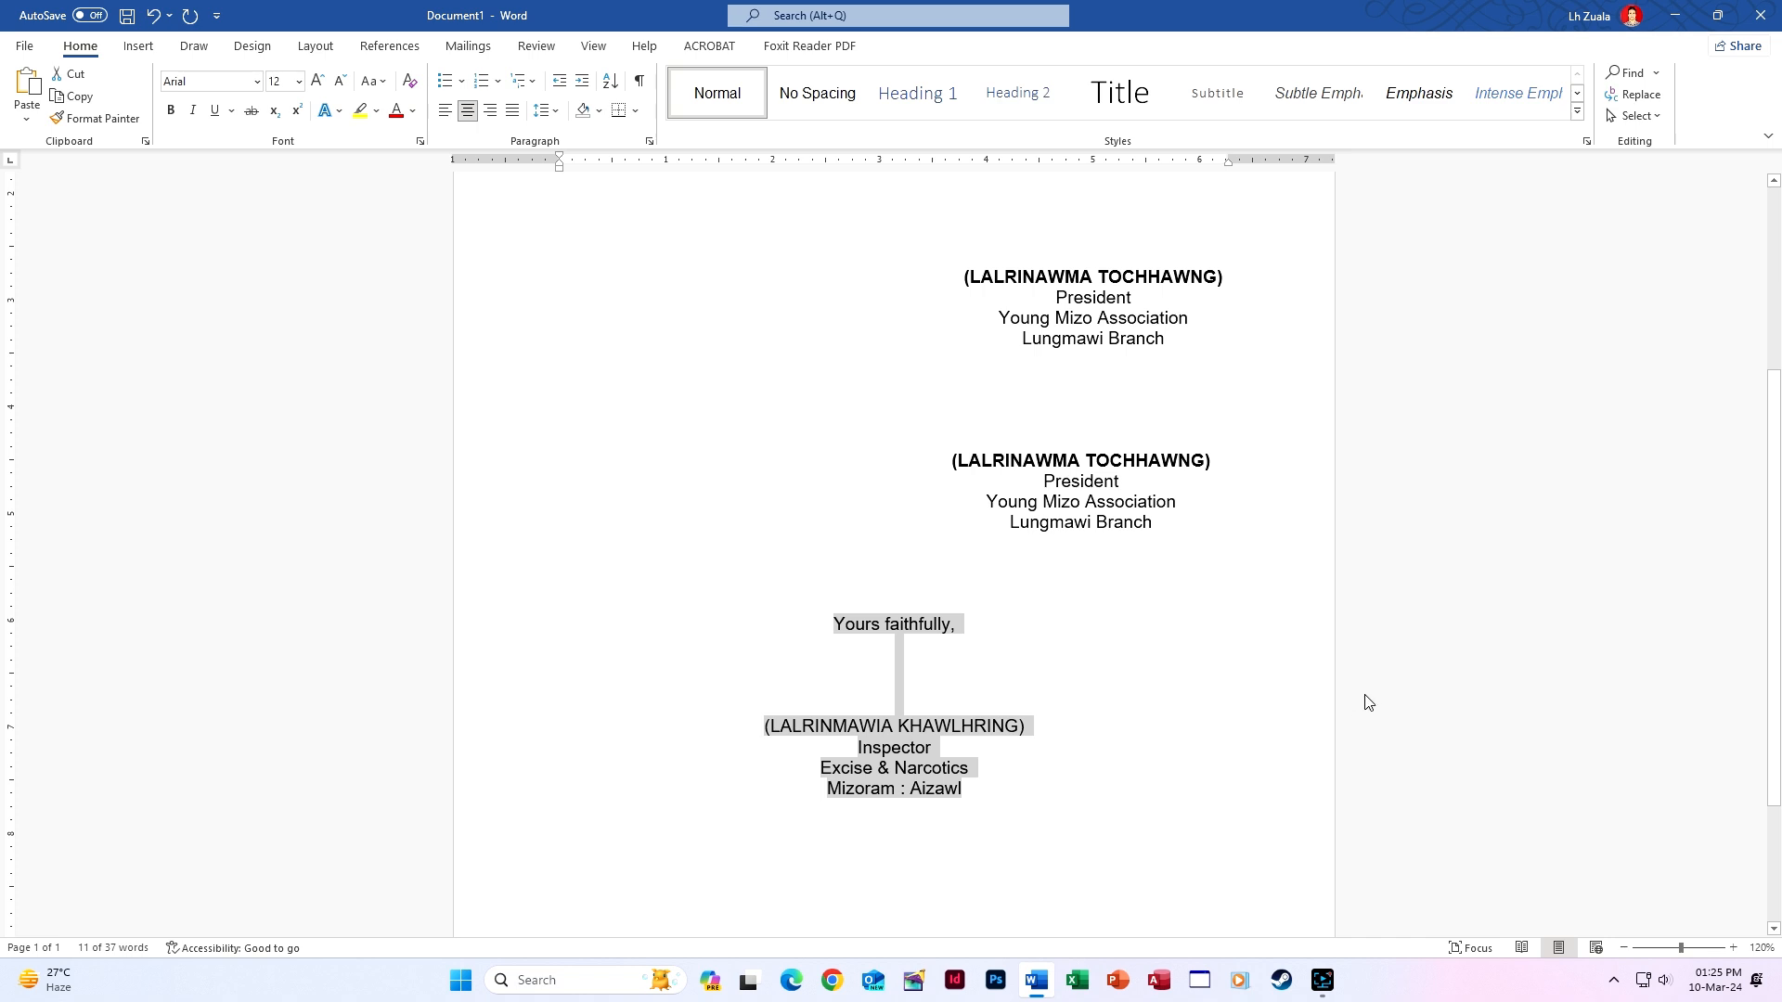
{"action": "key", "text": "ctrl+m"}
{"action": "key", "text": "ctrl+m"}
{"action": "key", "text": "ctrl+m"}
{"action": "key", "text": "ctrl+shift+m"}
{"action": "key", "text": "ctrl+shift+m"}
{"action": "key", "text": "ctrl+shift+m"}
Drag the block's left indent under the other signatures, centre it, and bold the name line.
{"action": "left_click_drag", "start_coordinate": [568, 172], "coordinate": [613, 170]}
{"action": "key", "text": "ctrl+q"}
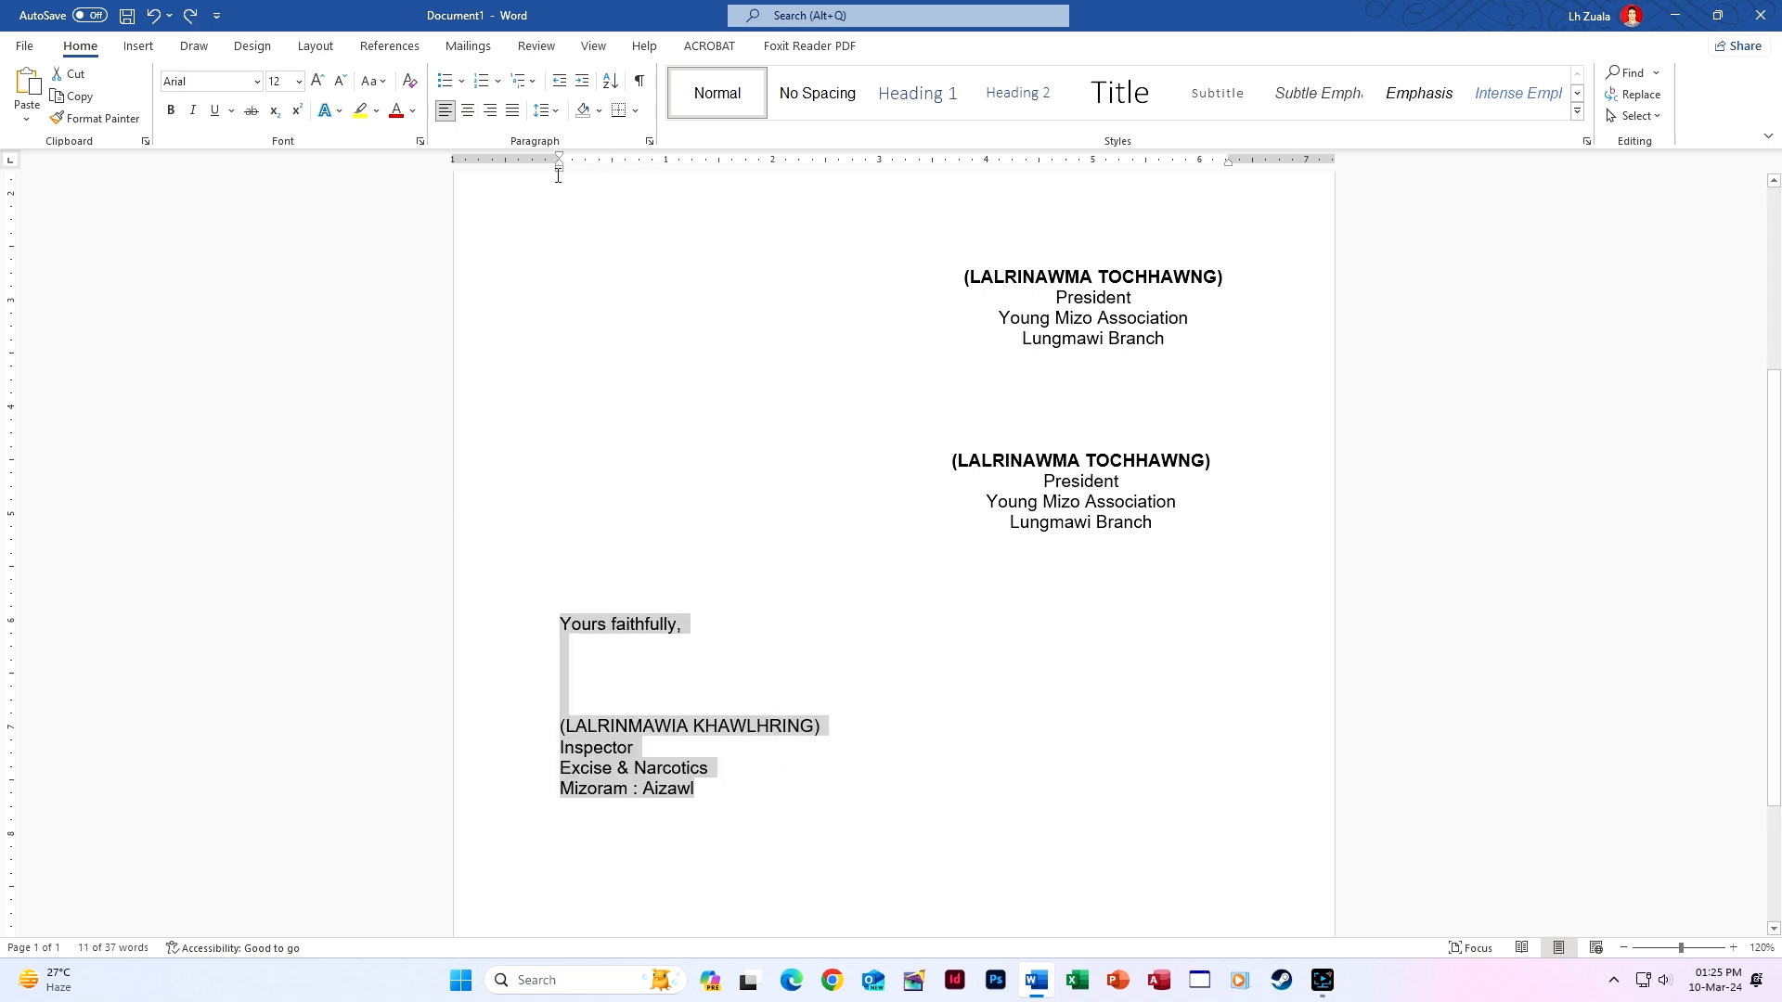
{"action": "mouse_move", "coordinate": [559, 170]}
{"action": "left_mouse_down"}
{"action": "mouse_move", "coordinate": [994, 190]}
{"action": "mouse_move", "coordinate": [549, 189]}
{"action": "mouse_move", "coordinate": [560, 163]}
{"action": "mouse_move", "coordinate": [692, 164]}
{"action": "left_mouse_up"}
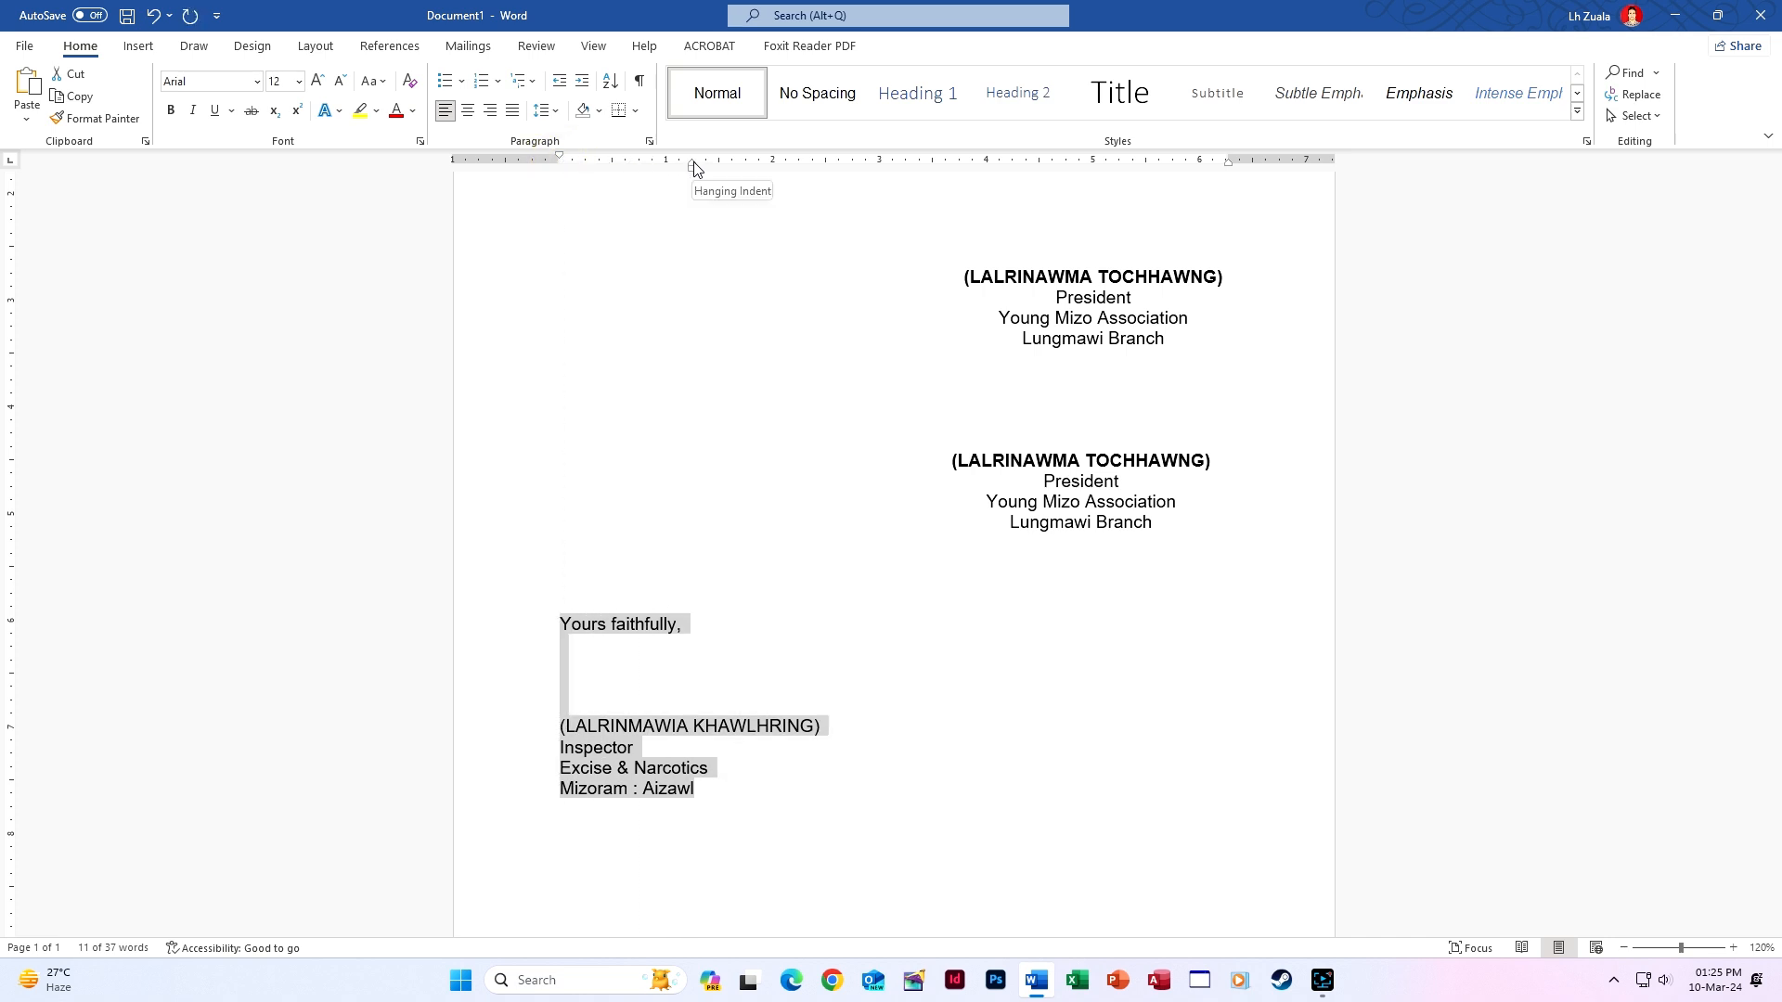
{"action": "key", "text": "ctrl+z"}
{"action": "left_click_drag", "start_coordinate": [561, 171], "coordinate": [991, 195]}
{"action": "key", "text": "ctrl+e"}
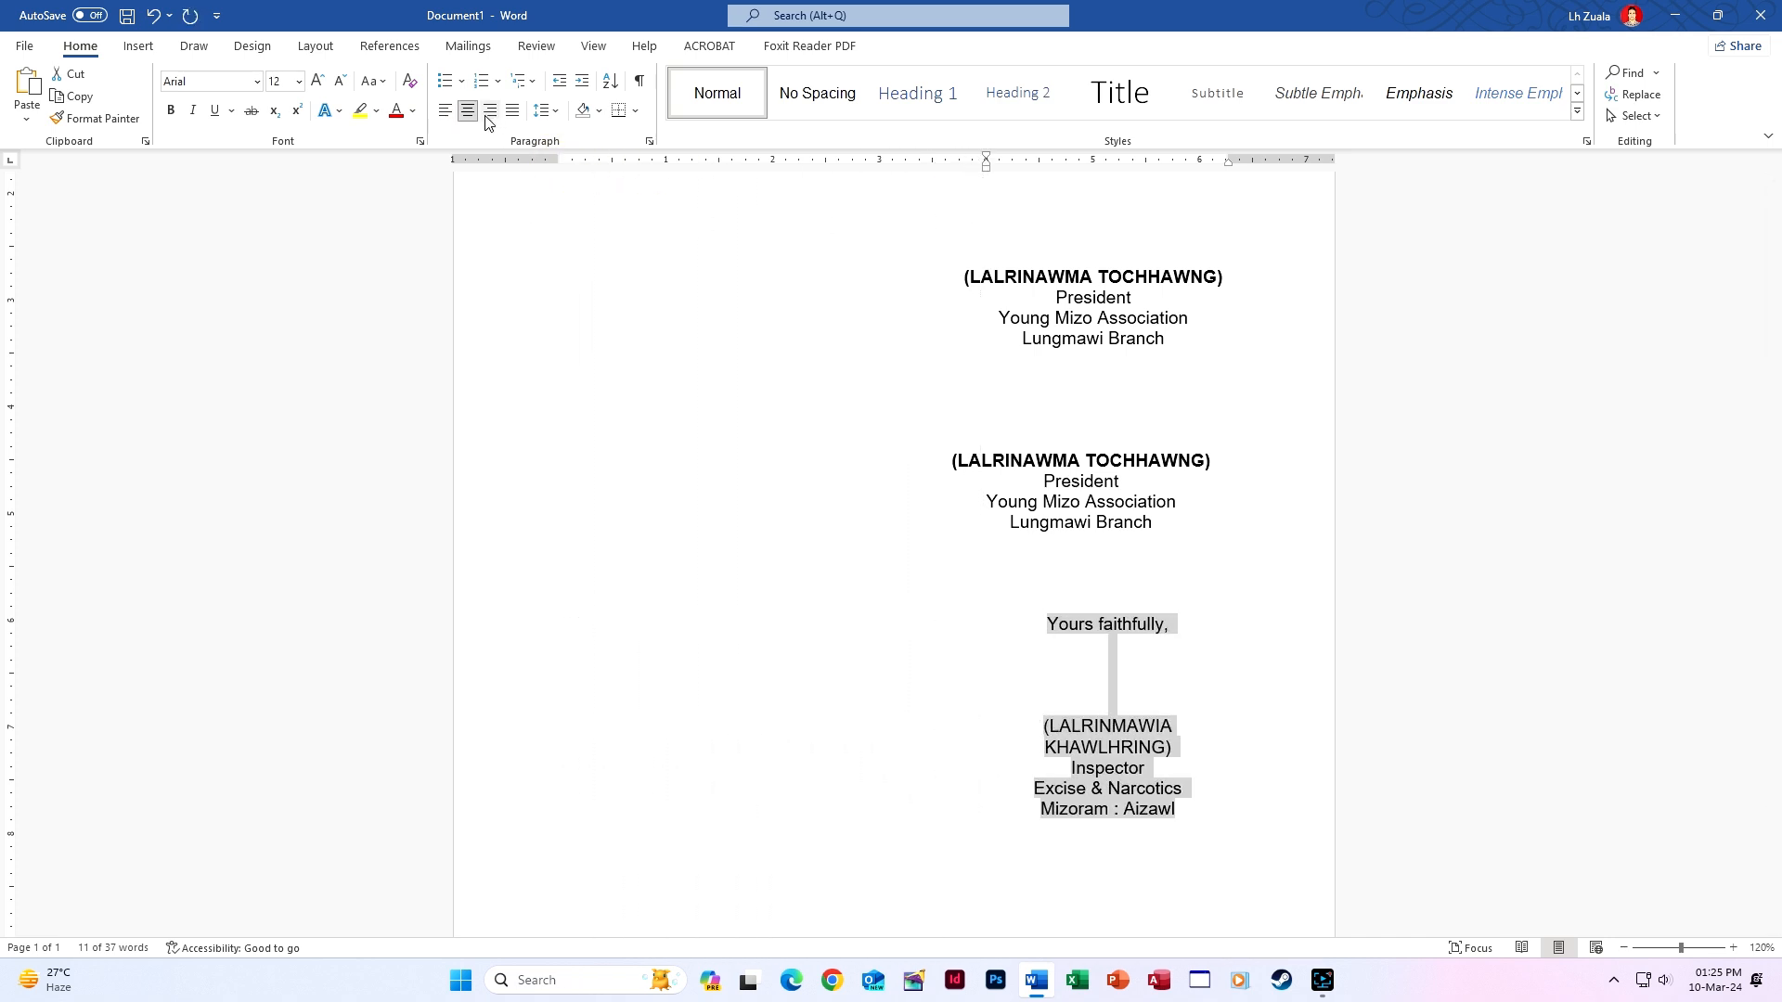
{"action": "left_click_drag", "start_coordinate": [988, 173], "coordinate": [906, 177]}
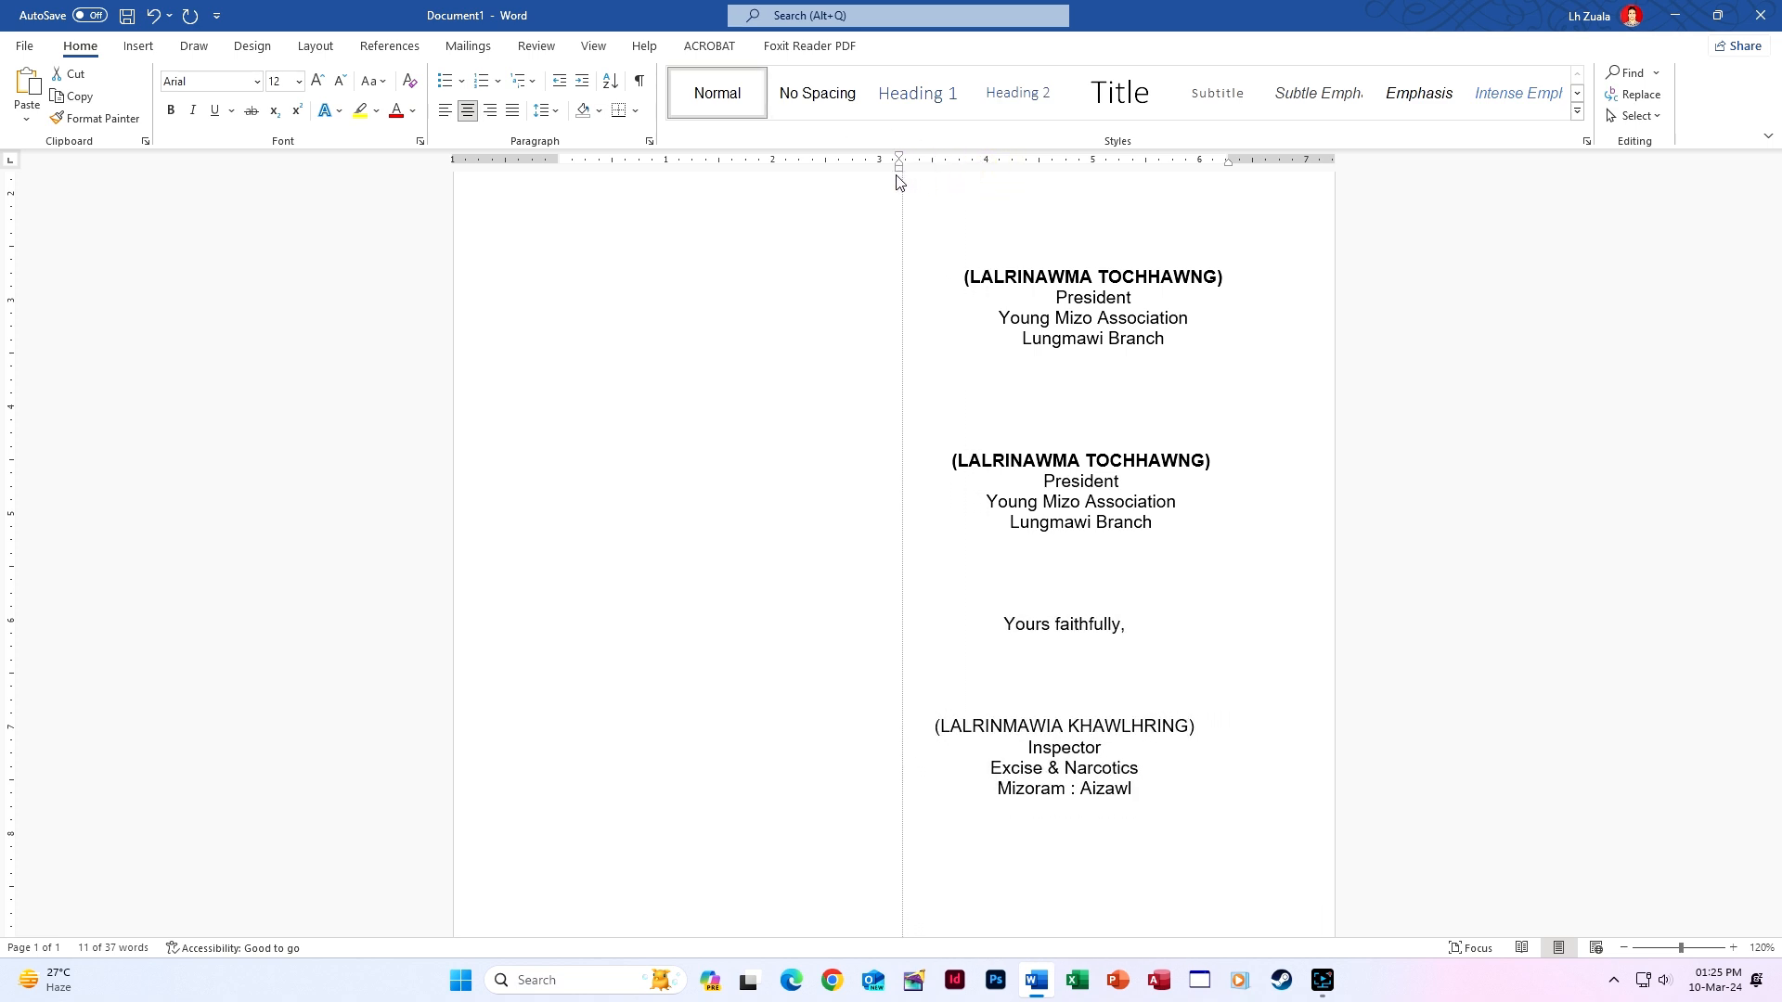
{"action": "left_click_drag", "start_coordinate": [932, 731], "coordinate": [1219, 725]}
{"action": "key", "text": "ctrl+b"}
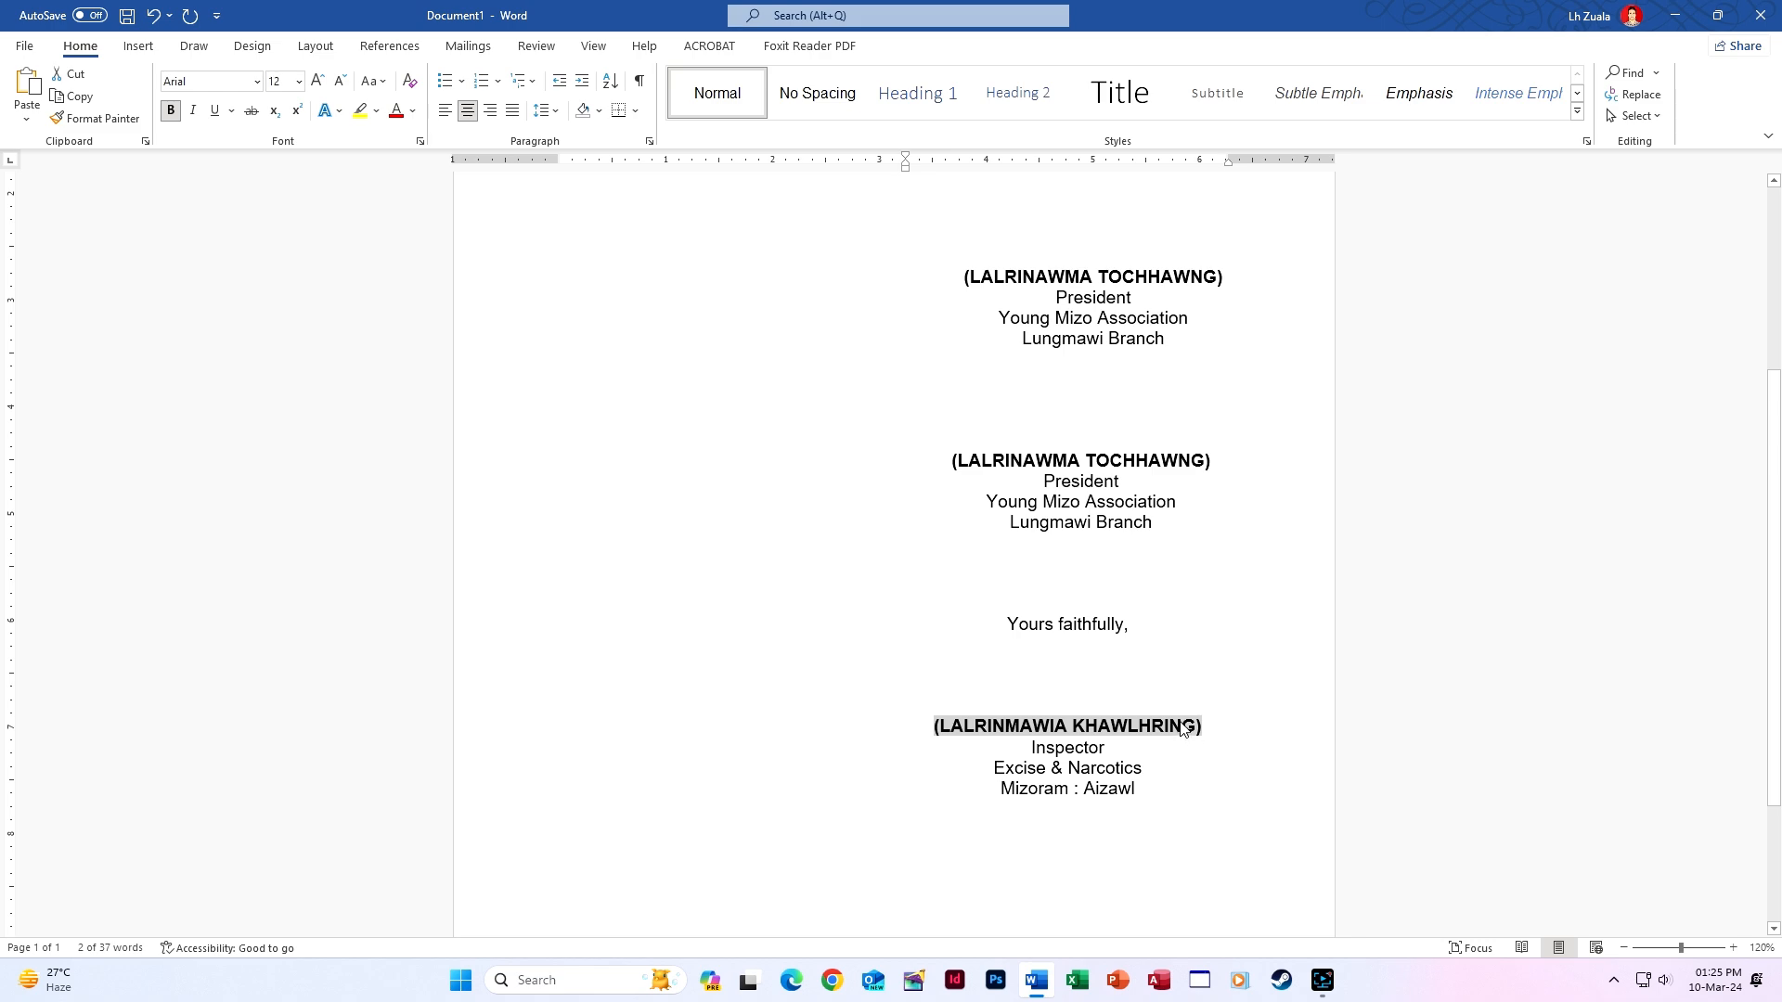
Select the whole letter with Ctrl+A and delete it, leaving a blank page with 0 words.
{"action": "left_click", "coordinate": [1105, 664]}
{"action": "scroll", "coordinate": [1129, 721], "scroll_direction": "up", "scroll_amount": 5}
{"action": "scroll", "coordinate": [1129, 722], "scroll_direction": "down", "scroll_amount": 5}
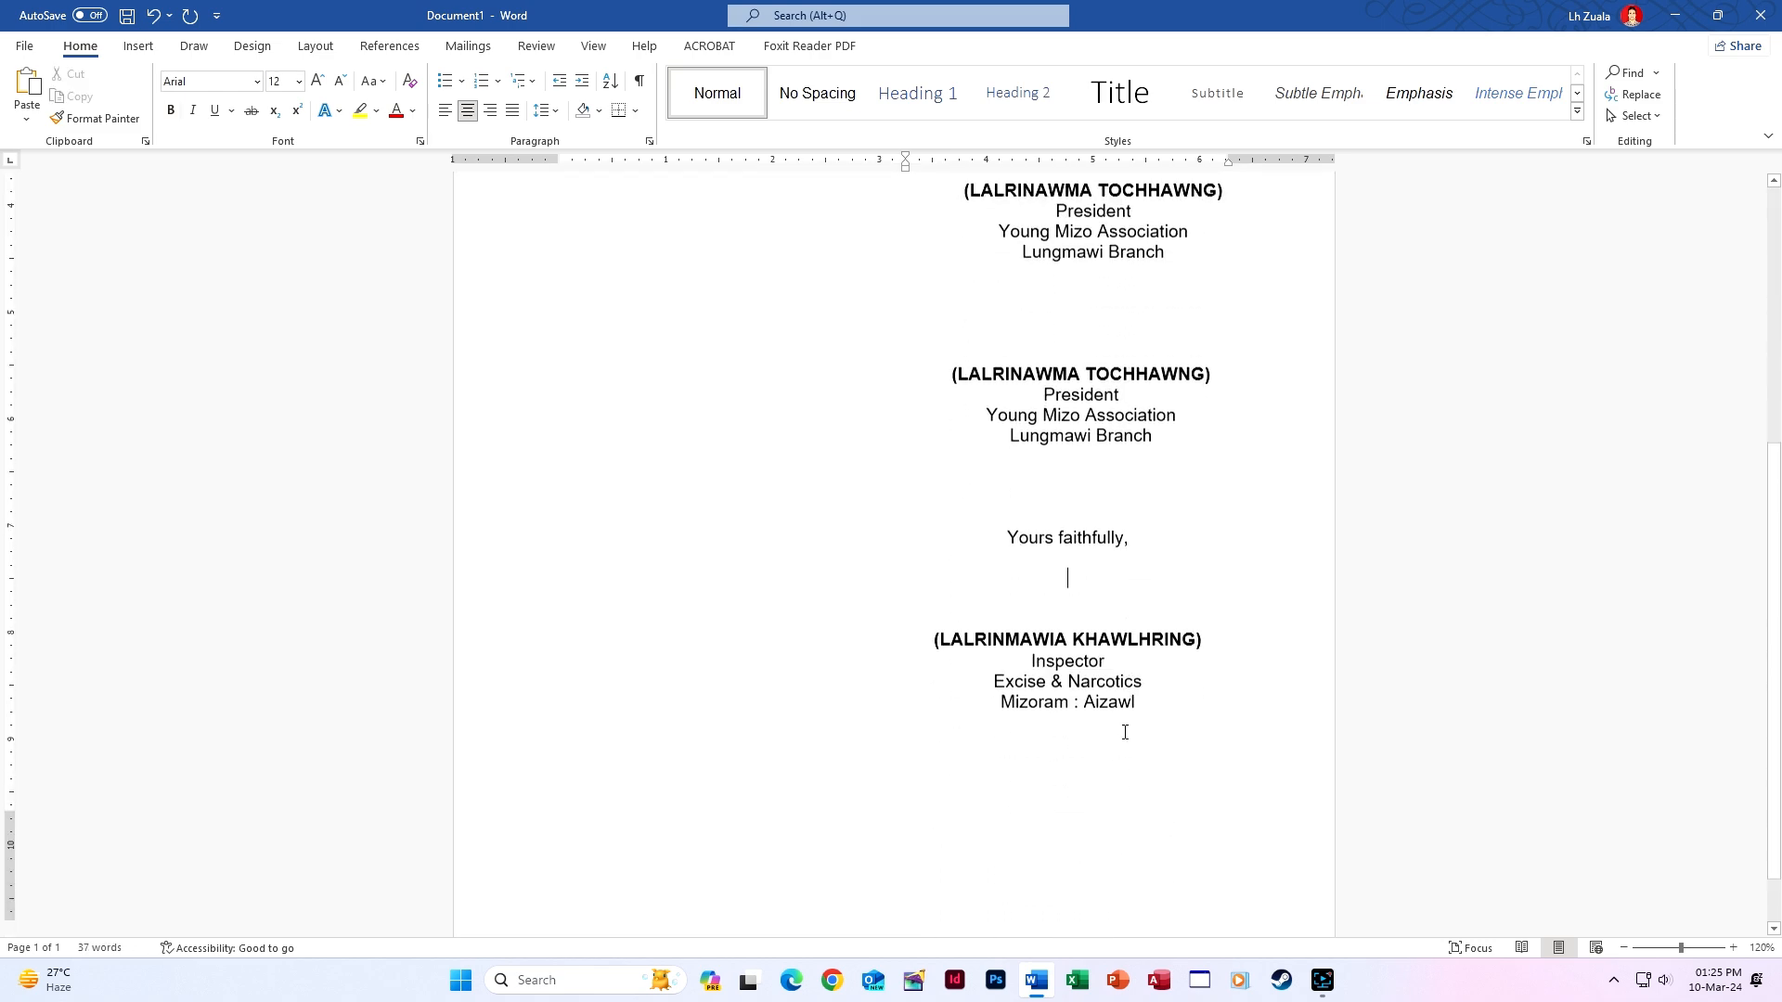
{"action": "left_click", "coordinate": [1183, 577]}
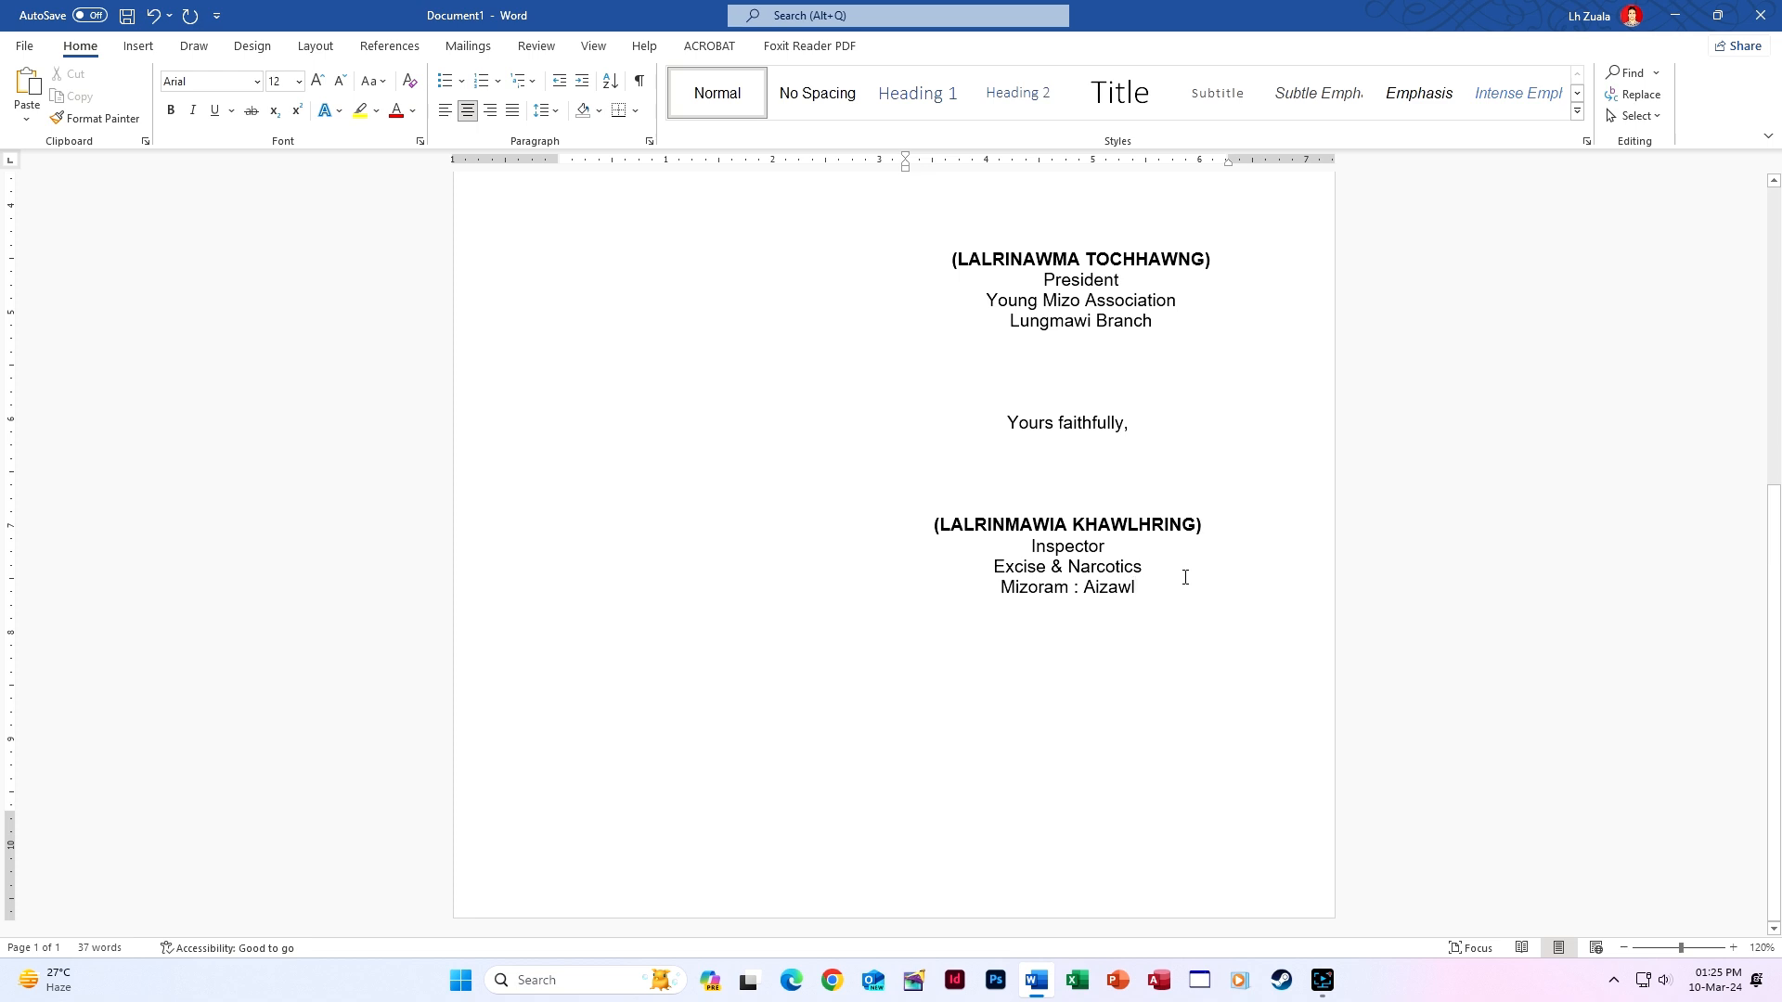
{"action": "scroll", "coordinate": [1185, 578], "scroll_direction": "up", "scroll_amount": 5}
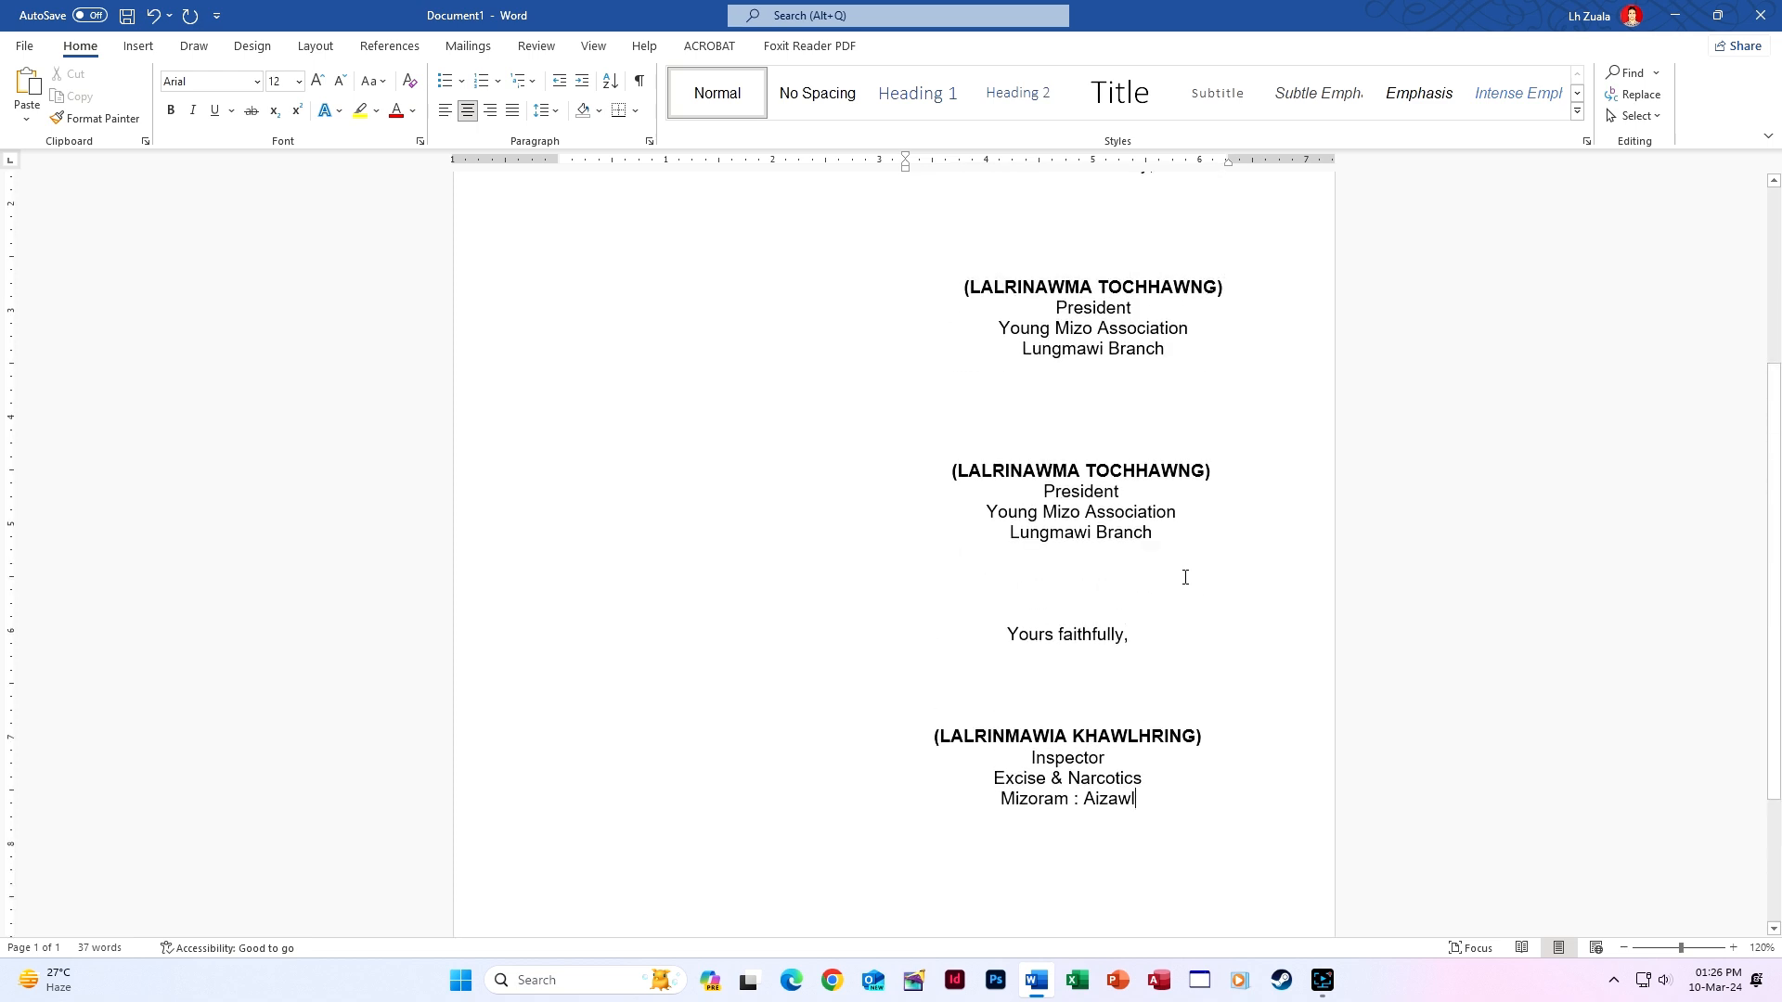
{"action": "scroll", "coordinate": [1186, 577], "scroll_direction": "down", "scroll_amount": 5}
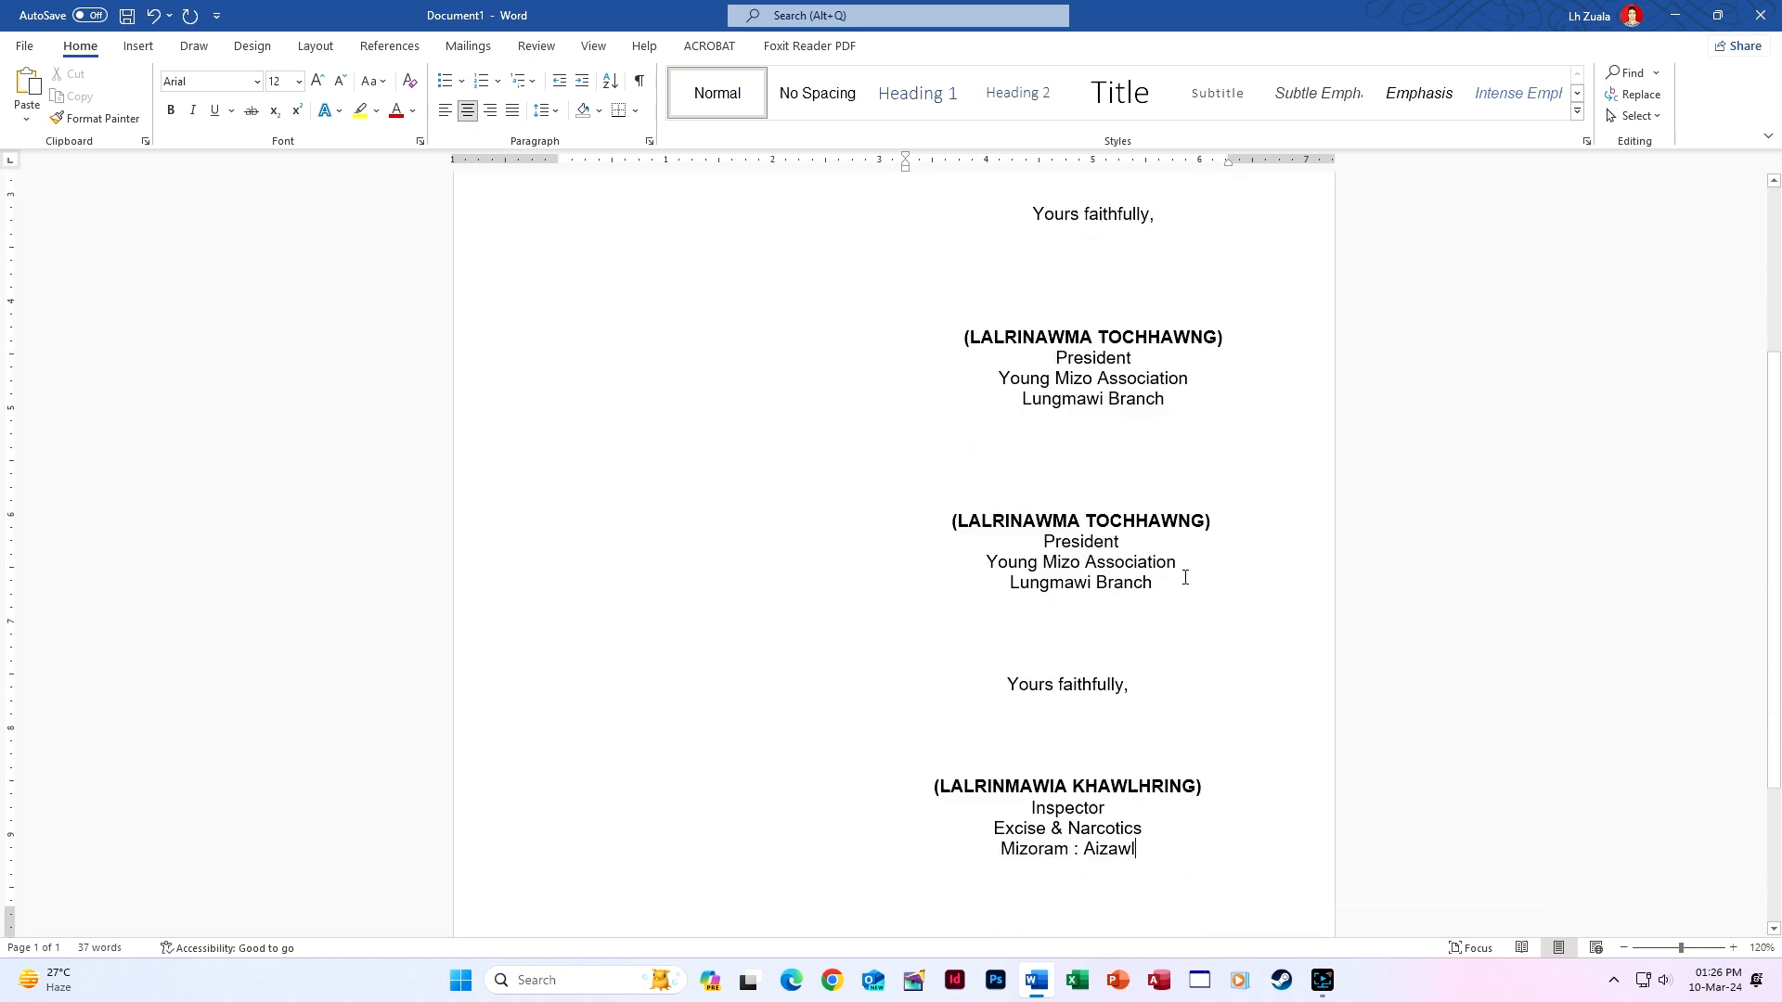
{"action": "triple_click", "coordinate": [1036, 613]}
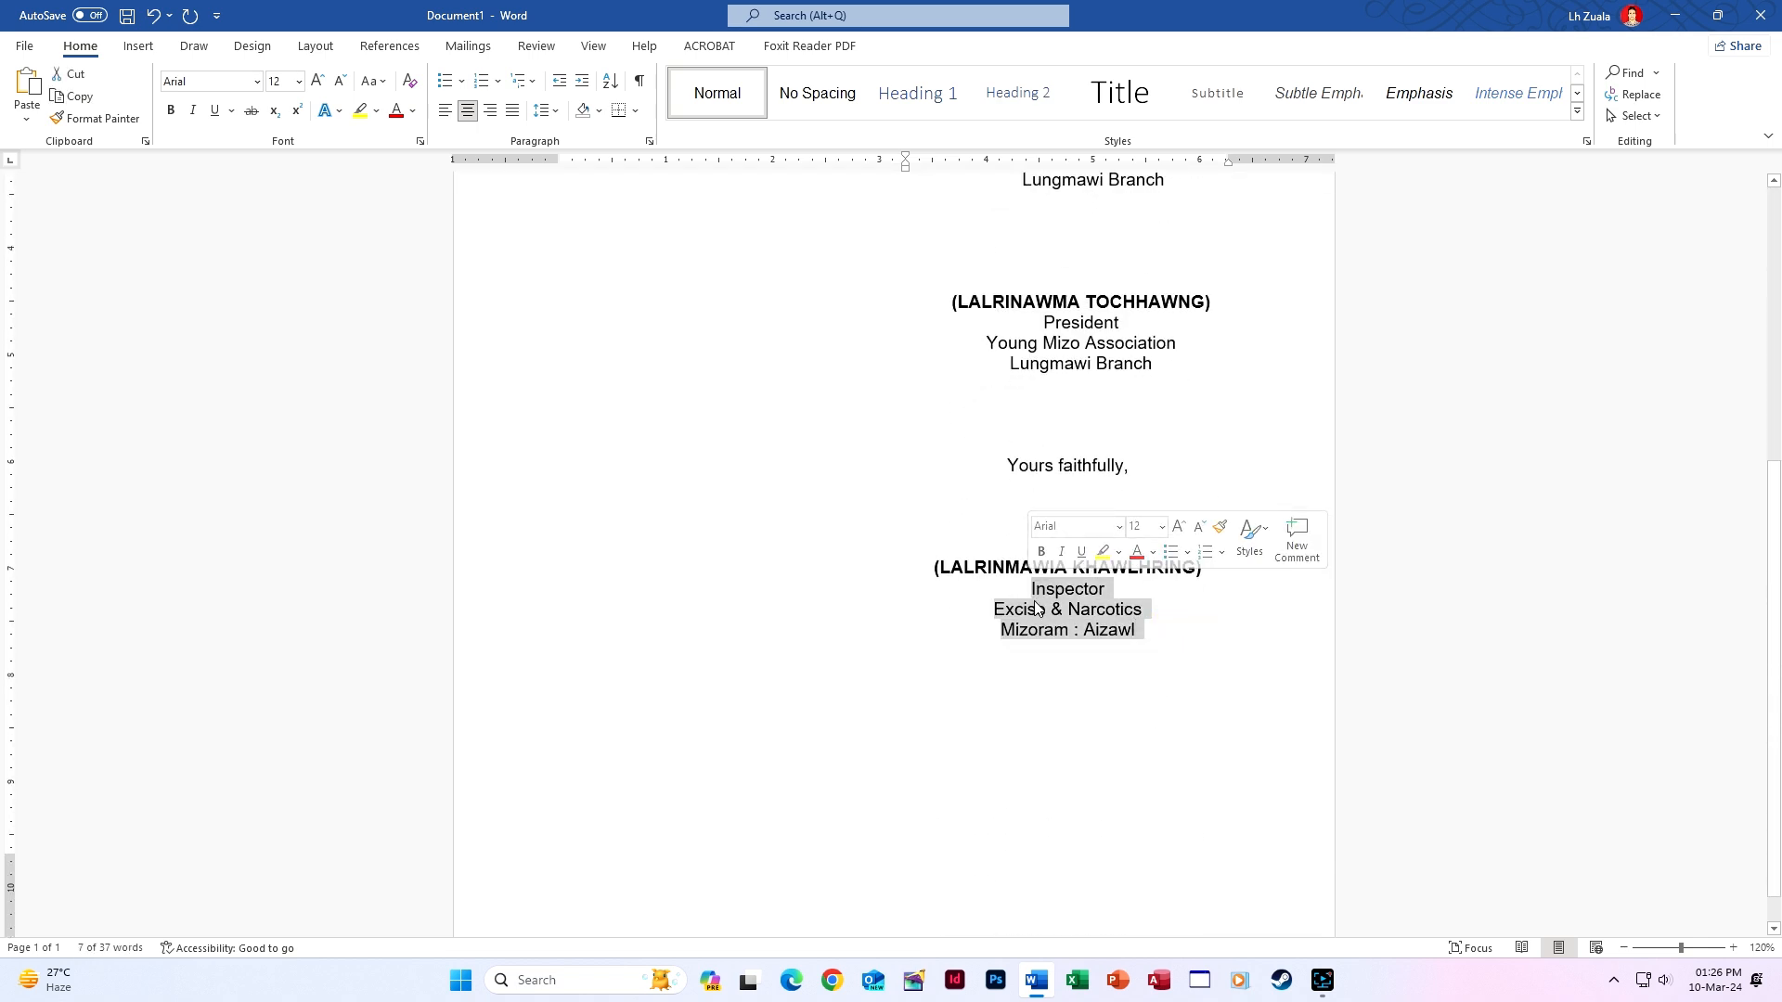
{"action": "key", "text": "ctrl+a"}
{"action": "key", "text": "Delete"}
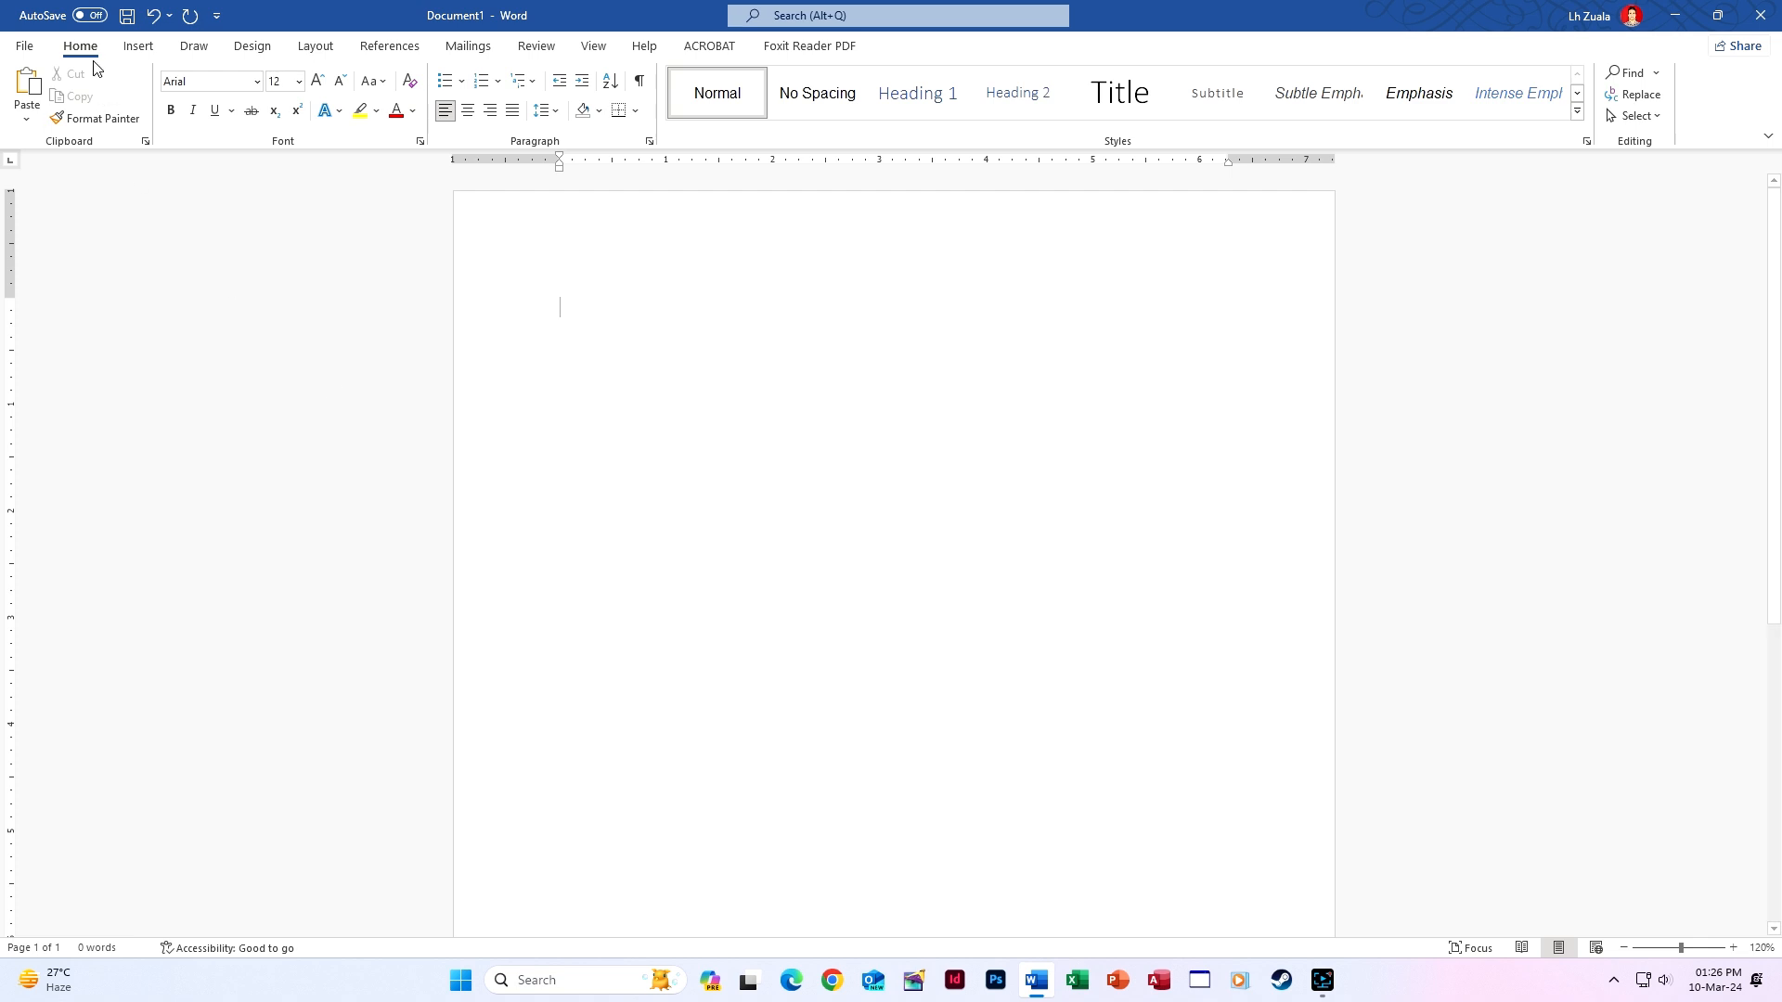
Insert Blank Pages repeatedly to reach 10 empty pages, then return to the top of page 1.
{"action": "left_click", "coordinate": [139, 47]}
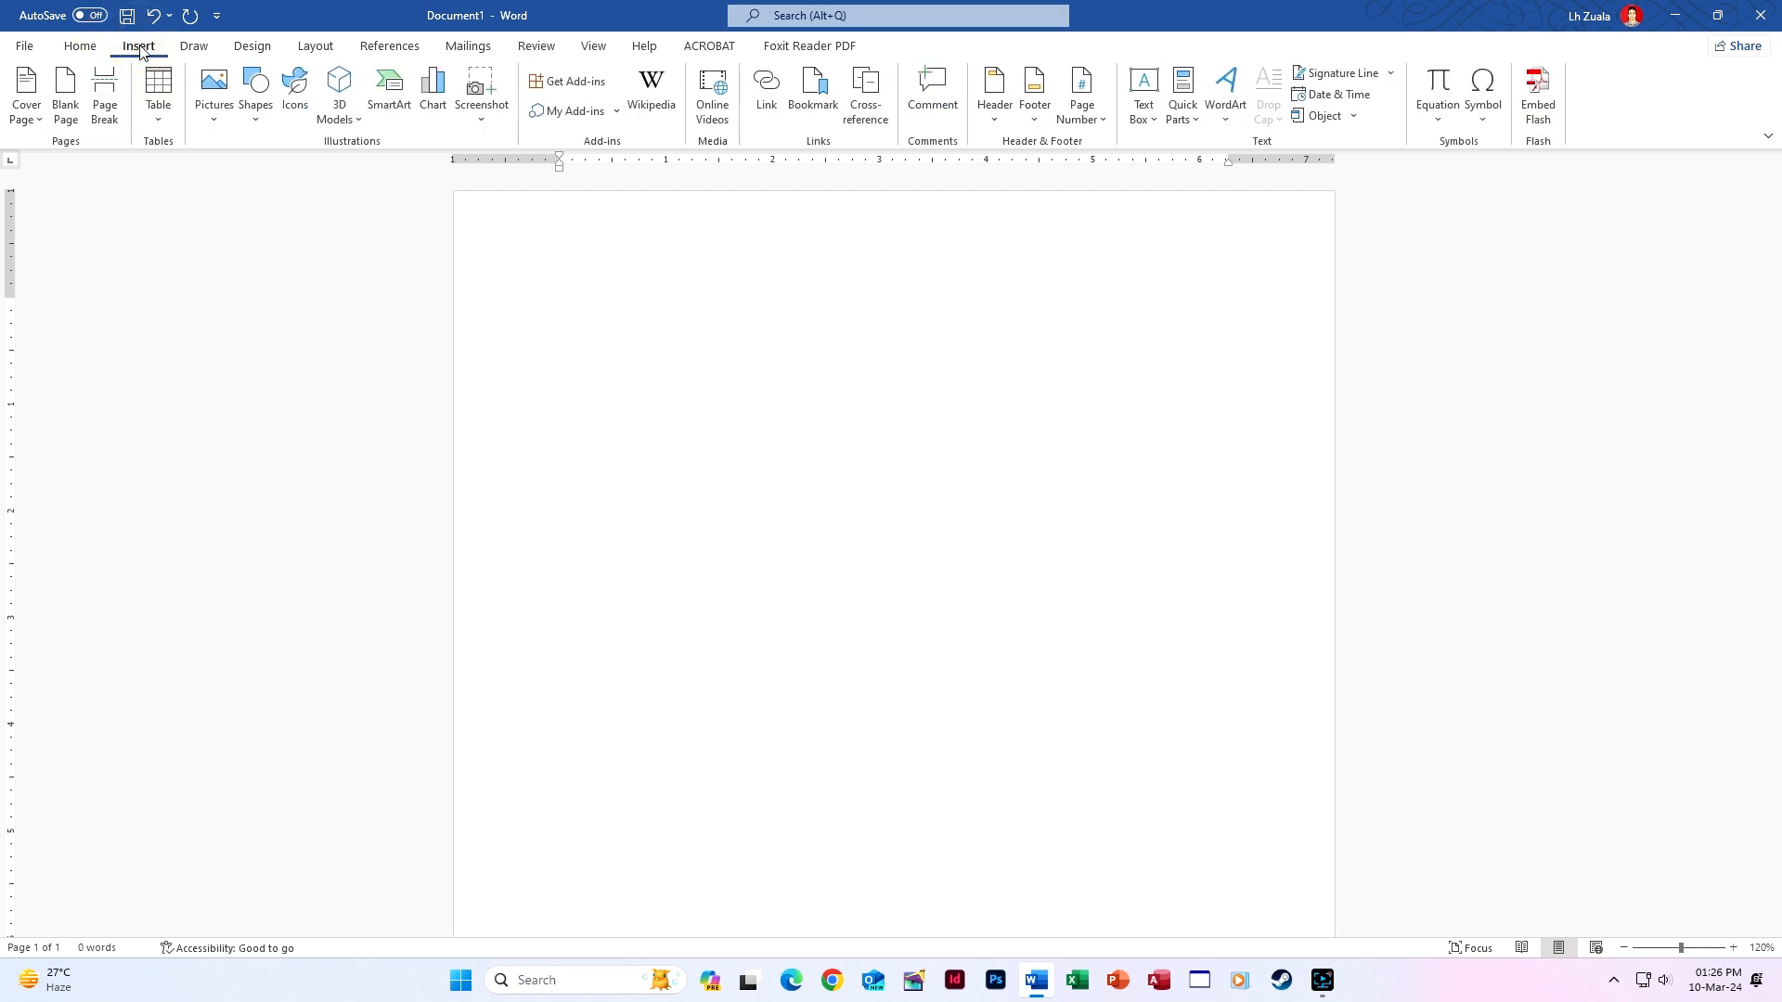
{"action": "left_click", "coordinate": [68, 117]}
{"action": "left_click", "coordinate": [71, 120]}
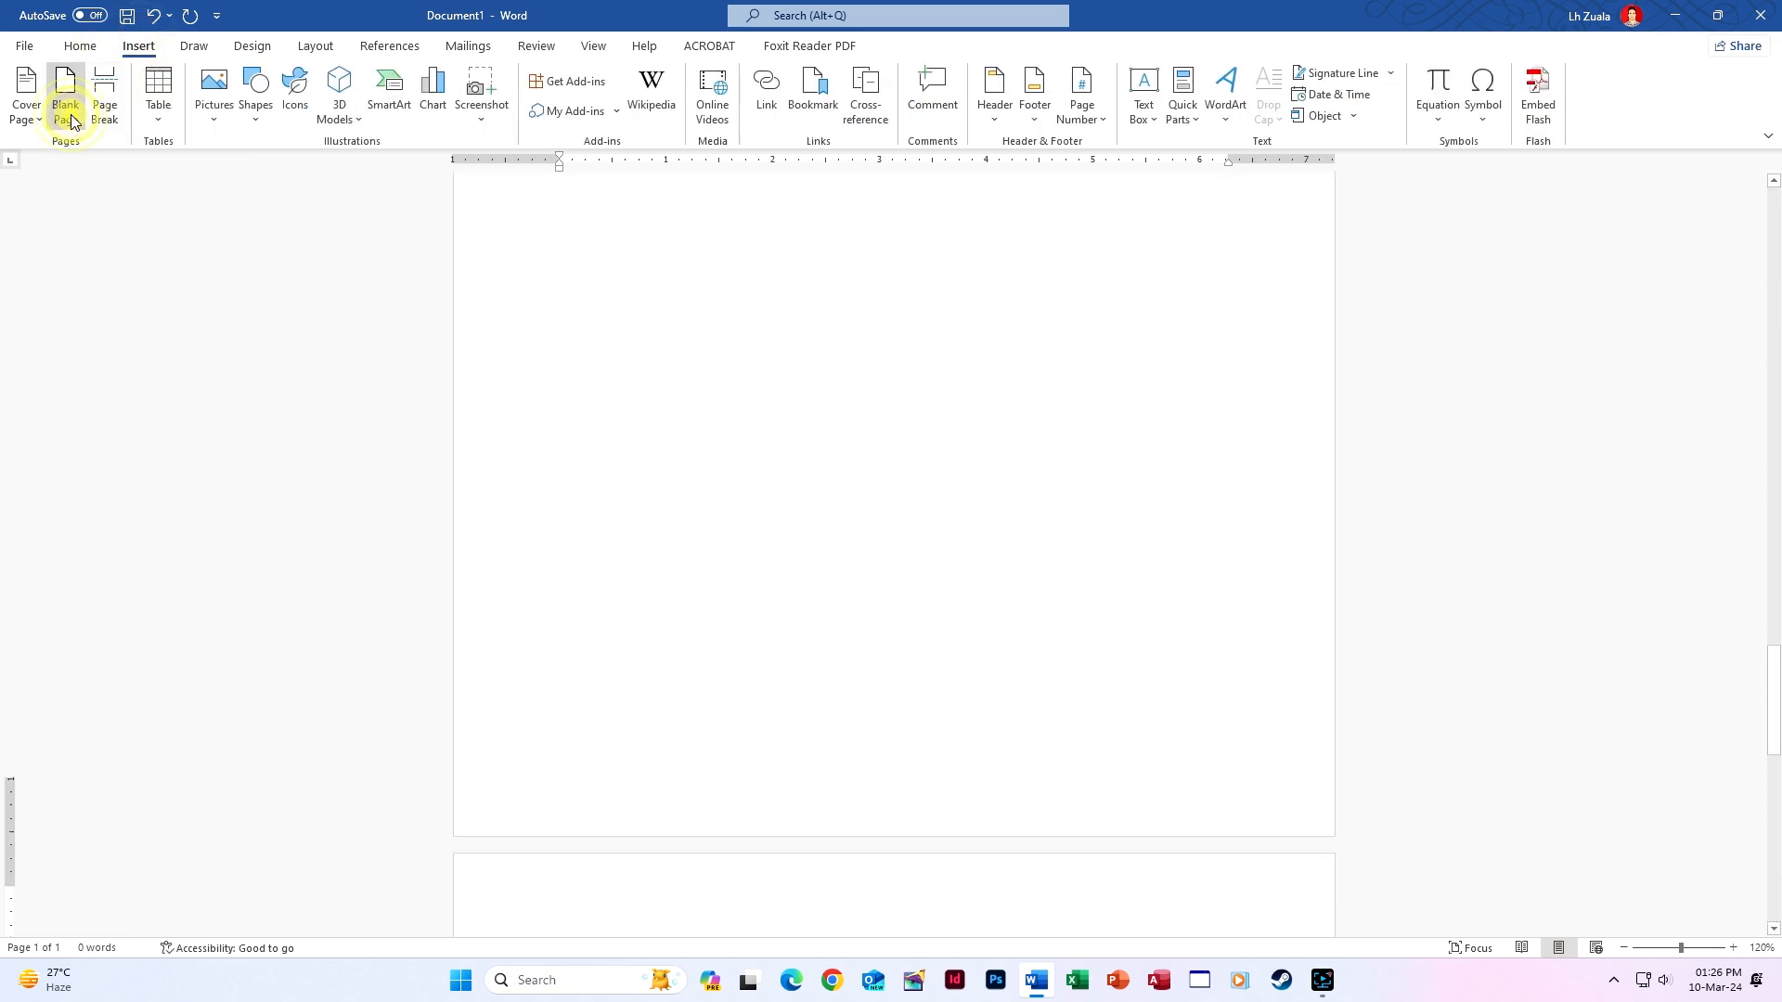
{"action": "left_click", "coordinate": [71, 120]}
{"action": "left_click", "coordinate": [71, 120]}
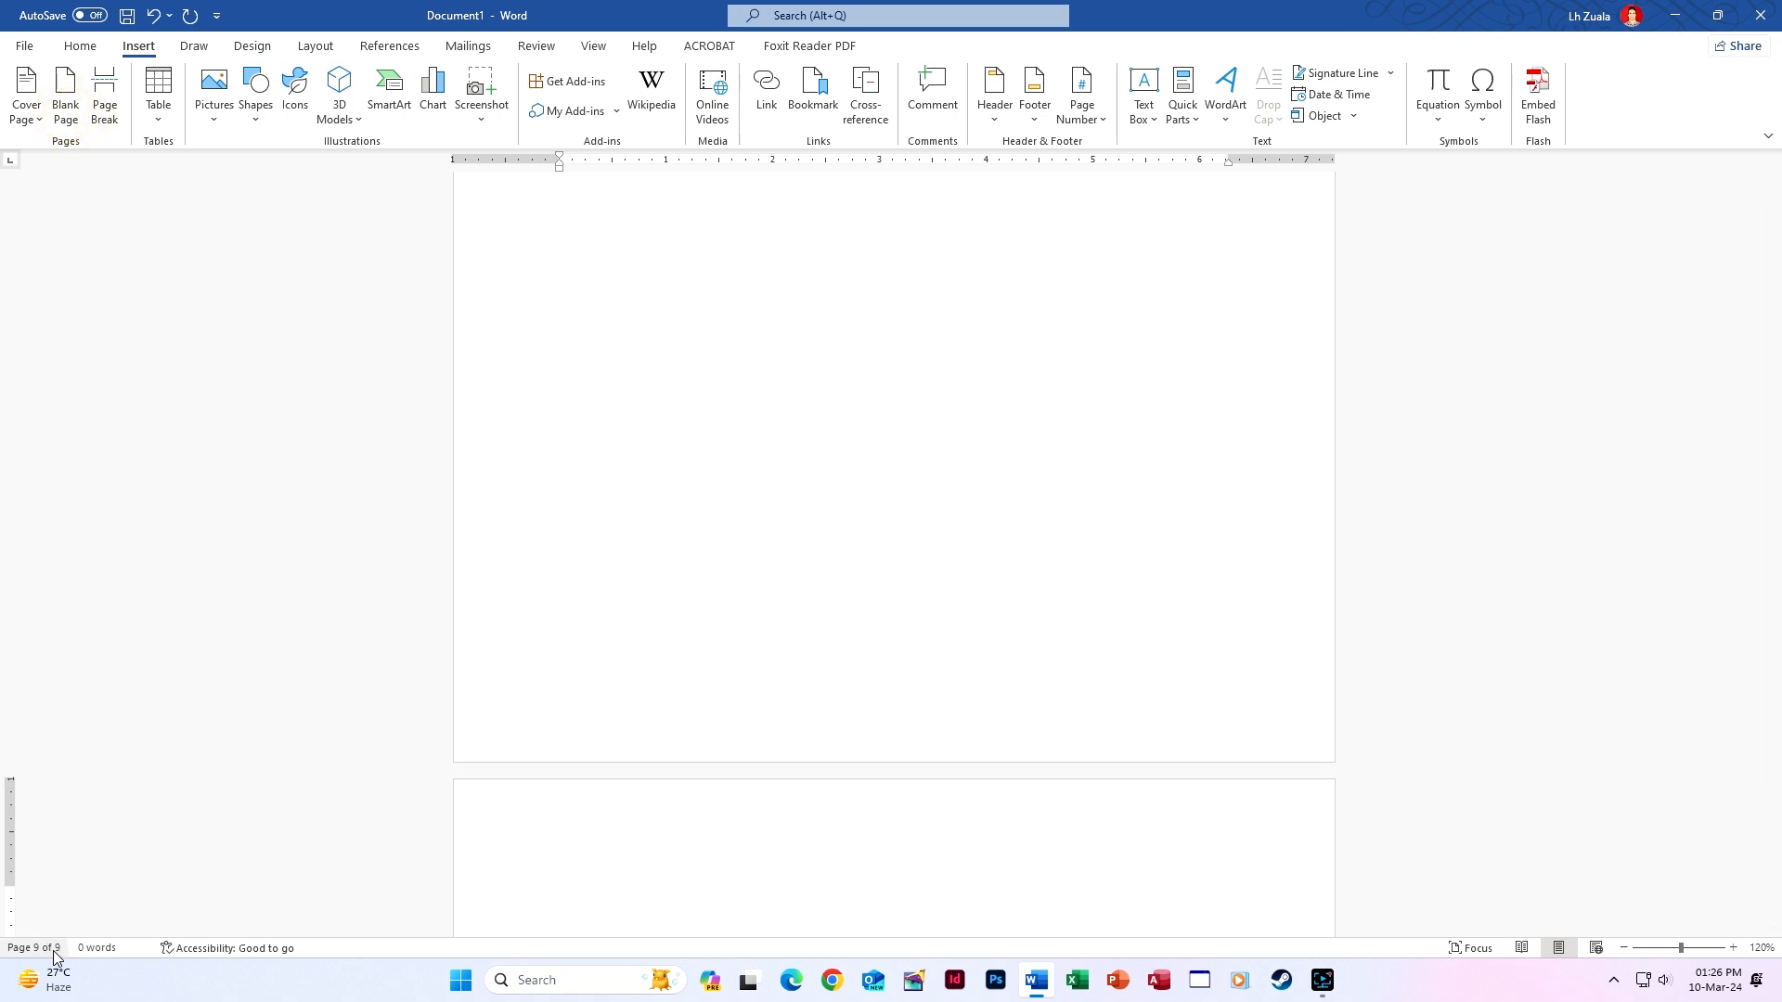
{"action": "left_click", "coordinate": [68, 86]}
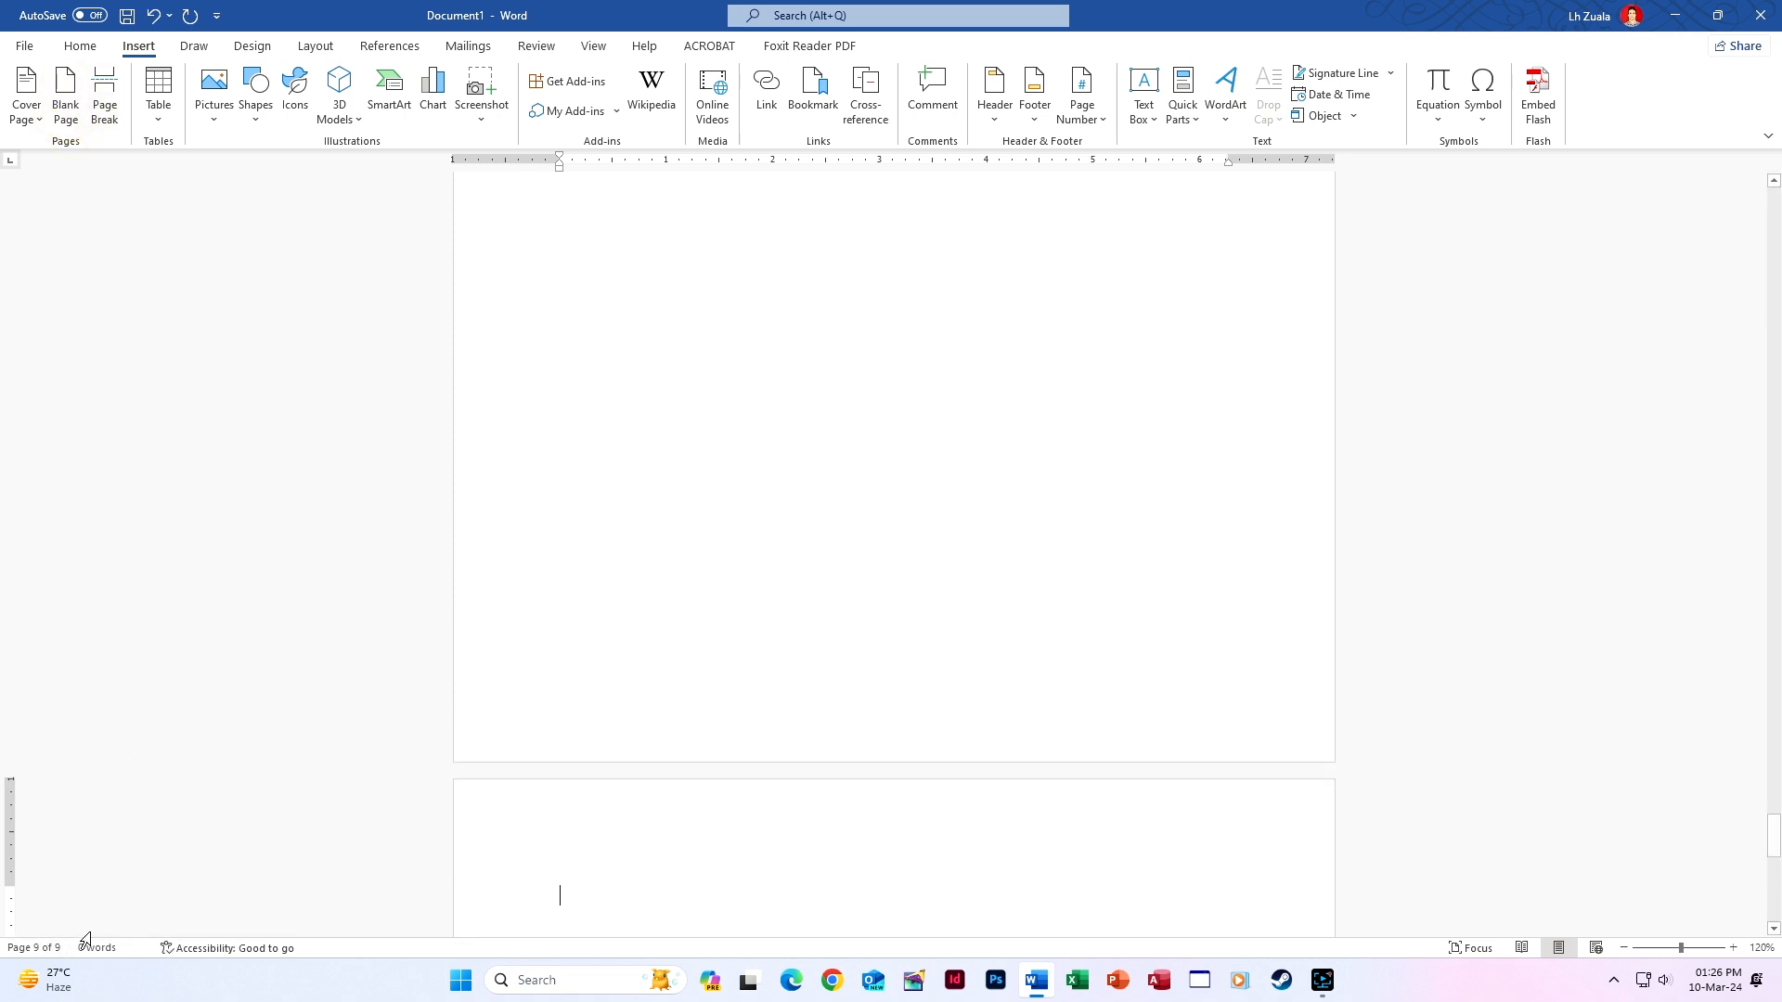
{"action": "scroll", "coordinate": [575, 598], "scroll_direction": "up", "scroll_amount": 8}
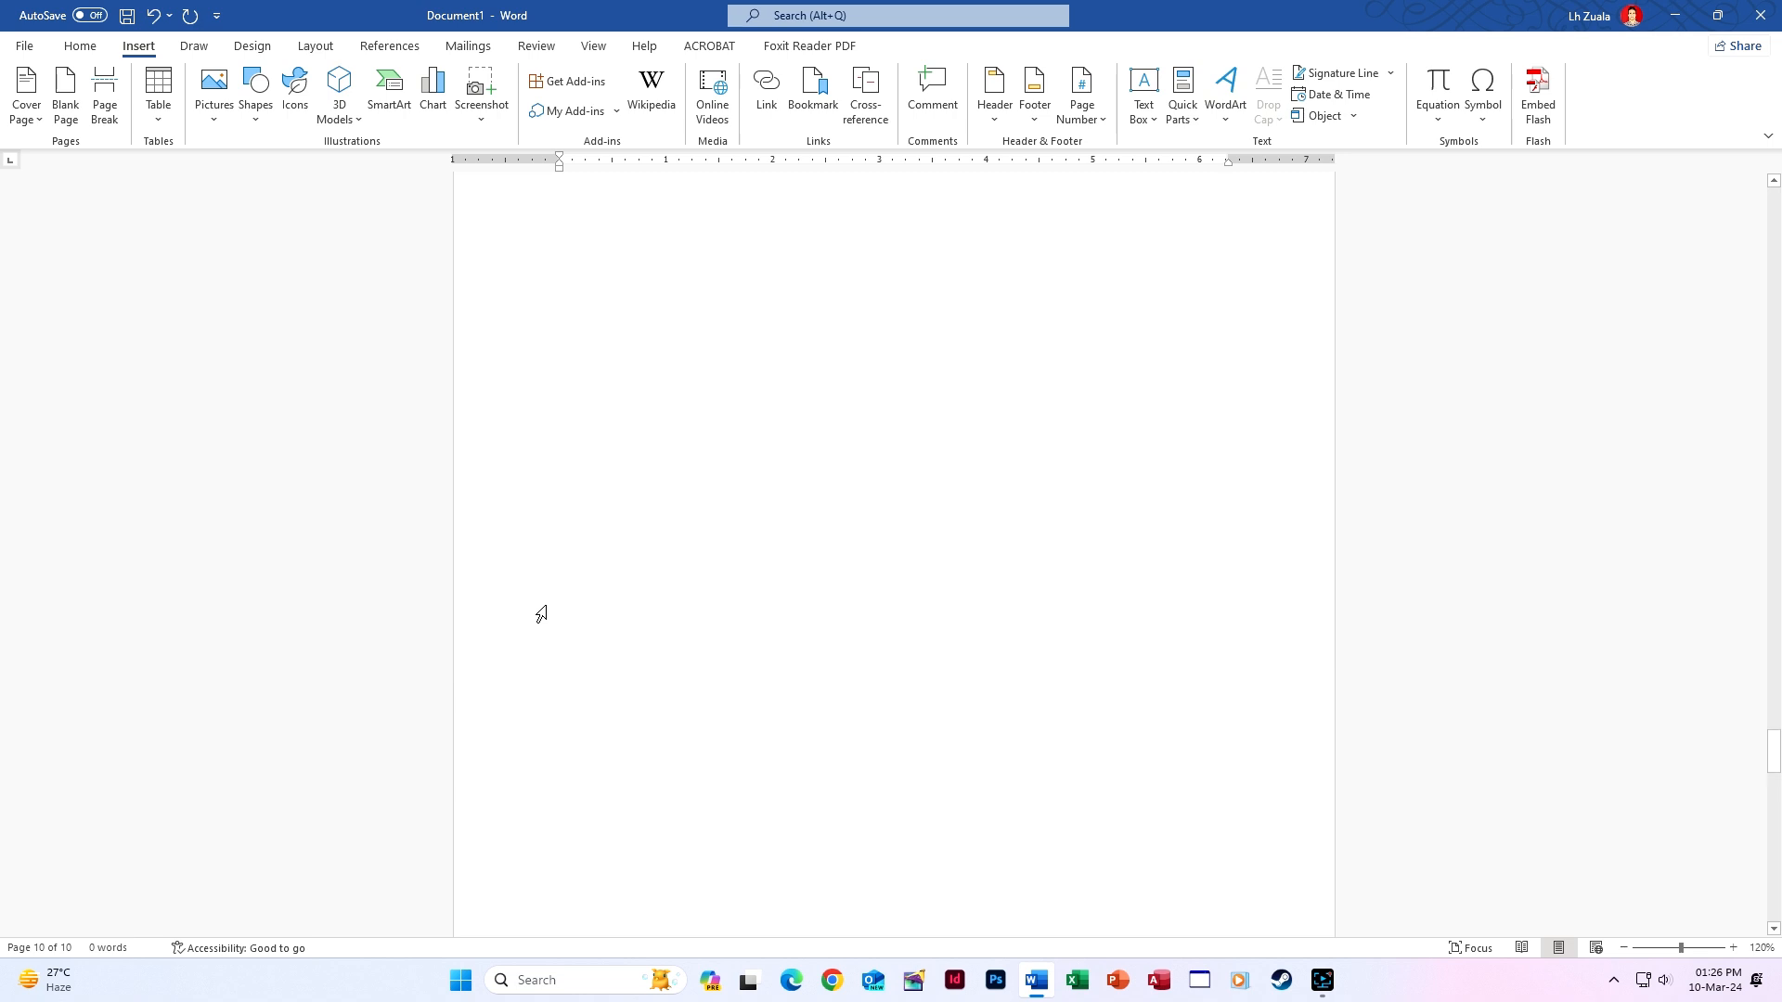
{"action": "left_click_drag", "start_coordinate": [1773, 724], "coordinate": [1774, 206]}
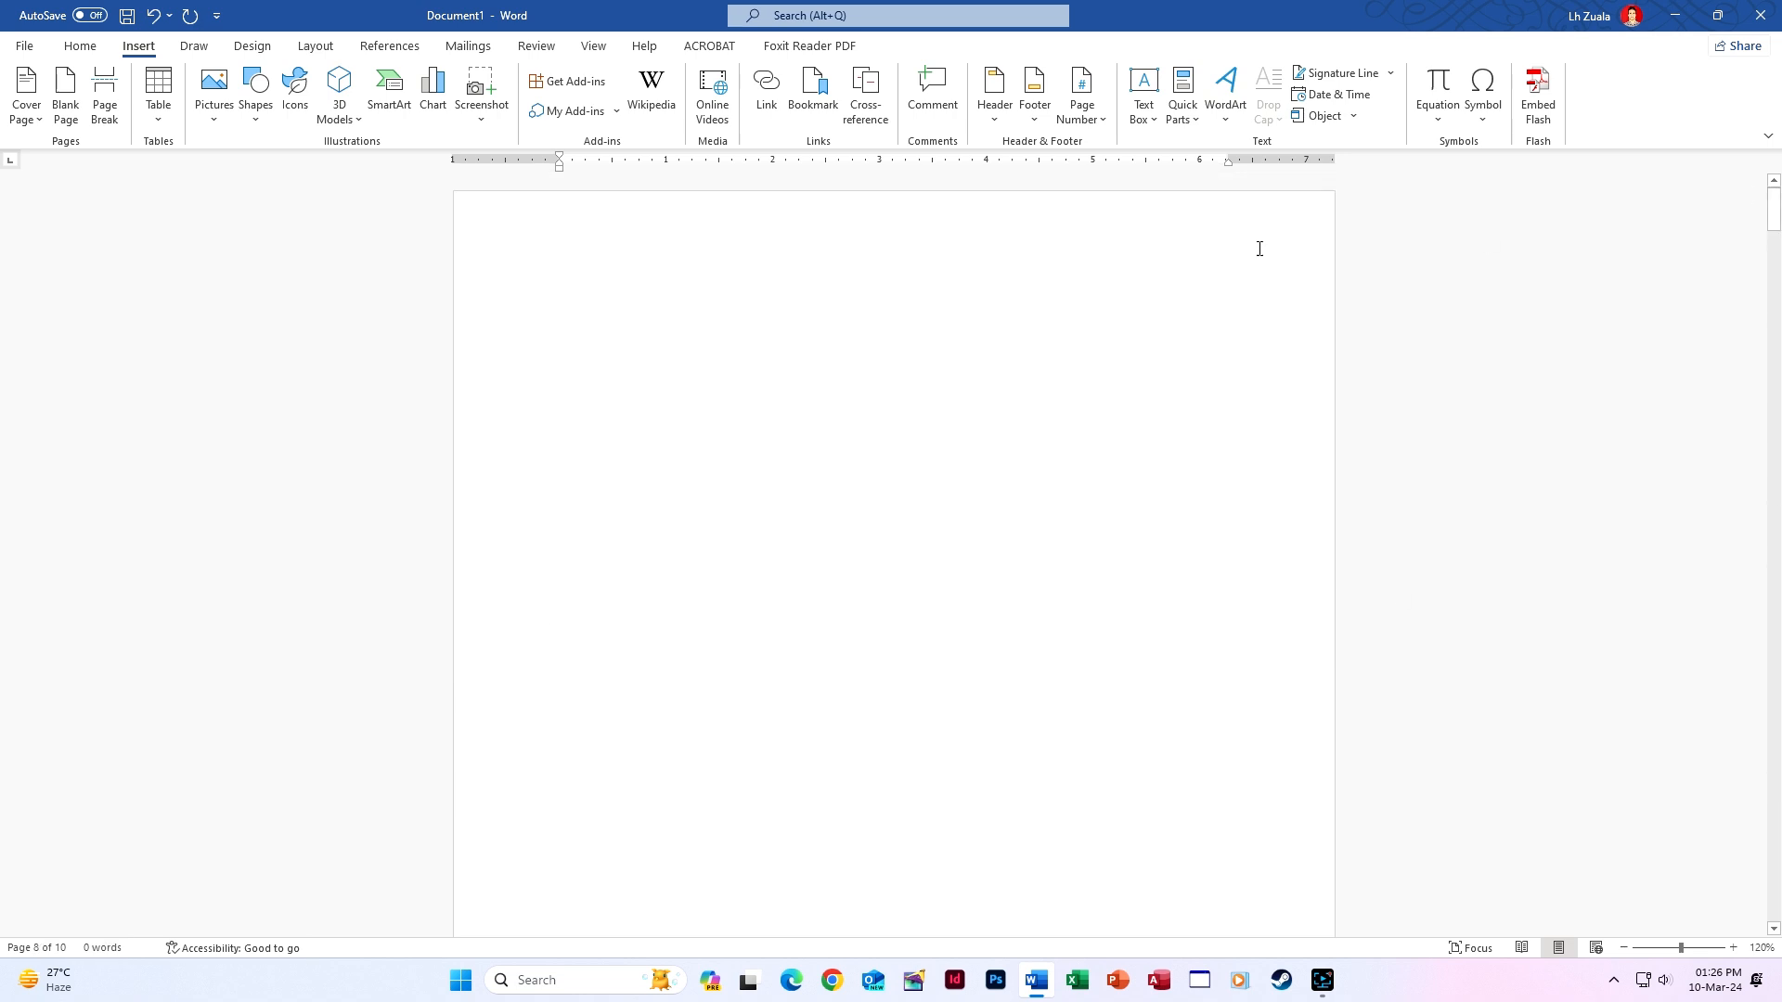
{"action": "left_click", "coordinate": [956, 267]}
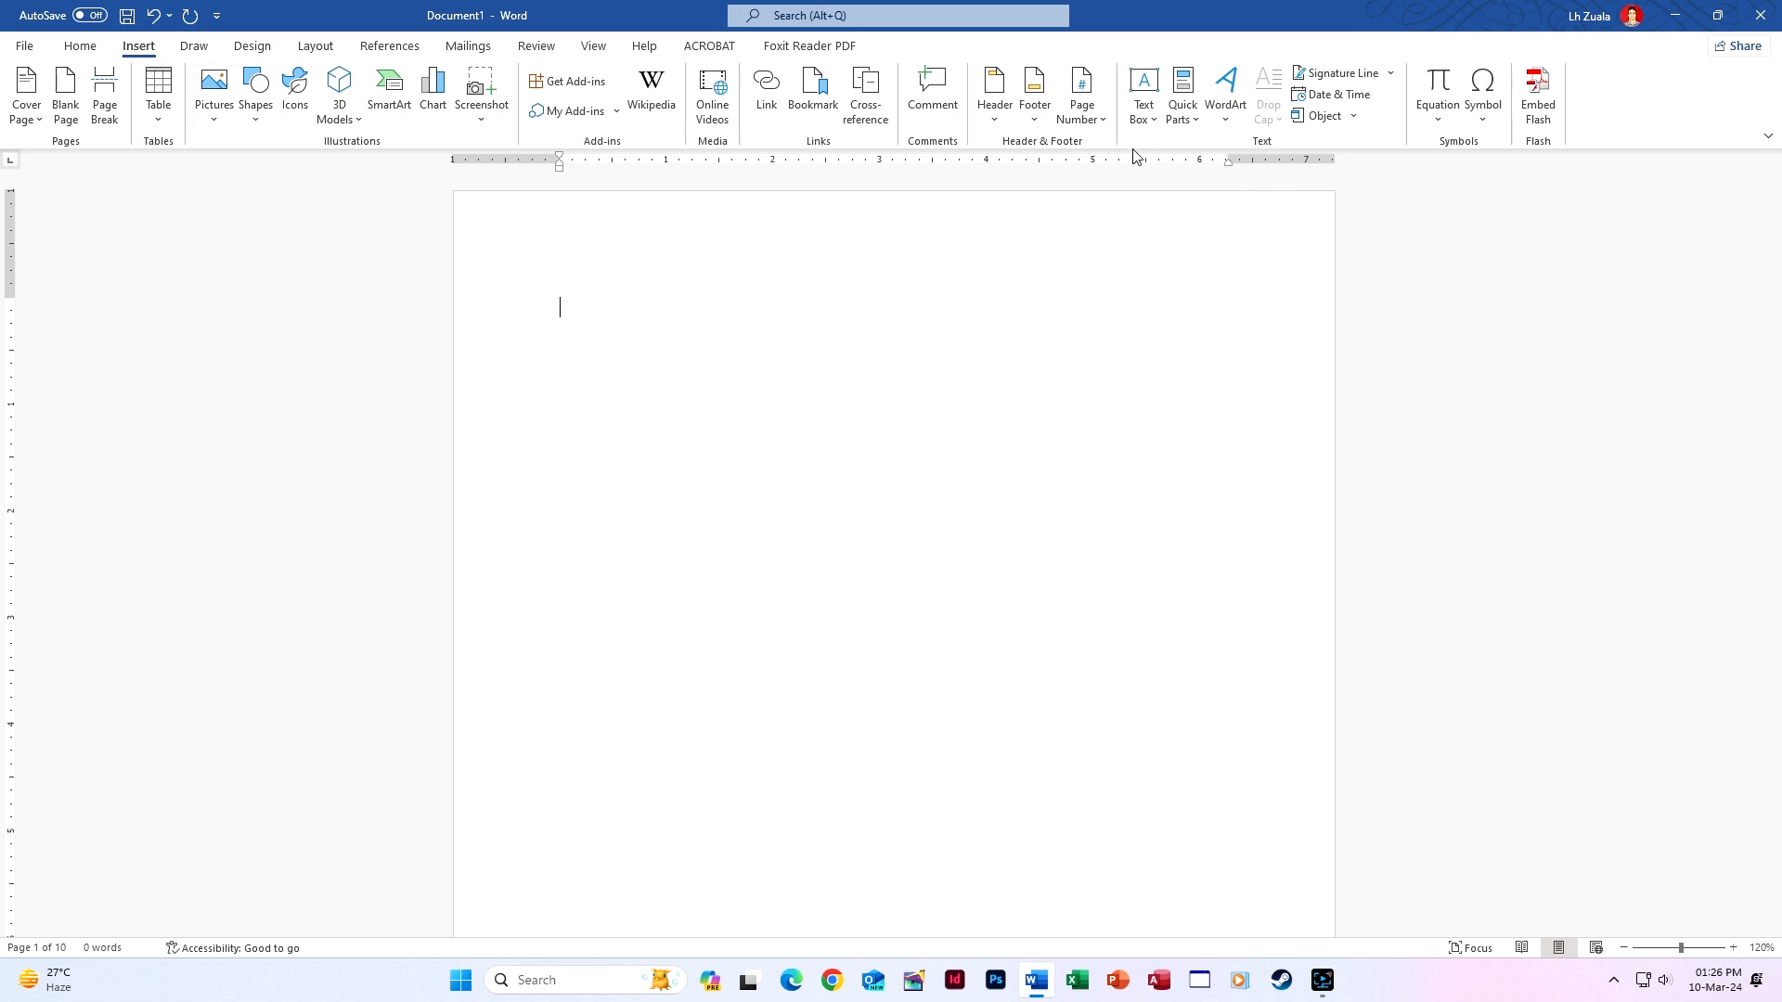
Add Accent Bar 1 page numbers at the bottom of every page, showing '1 | Page'.
{"action": "left_click", "coordinate": [1082, 119]}
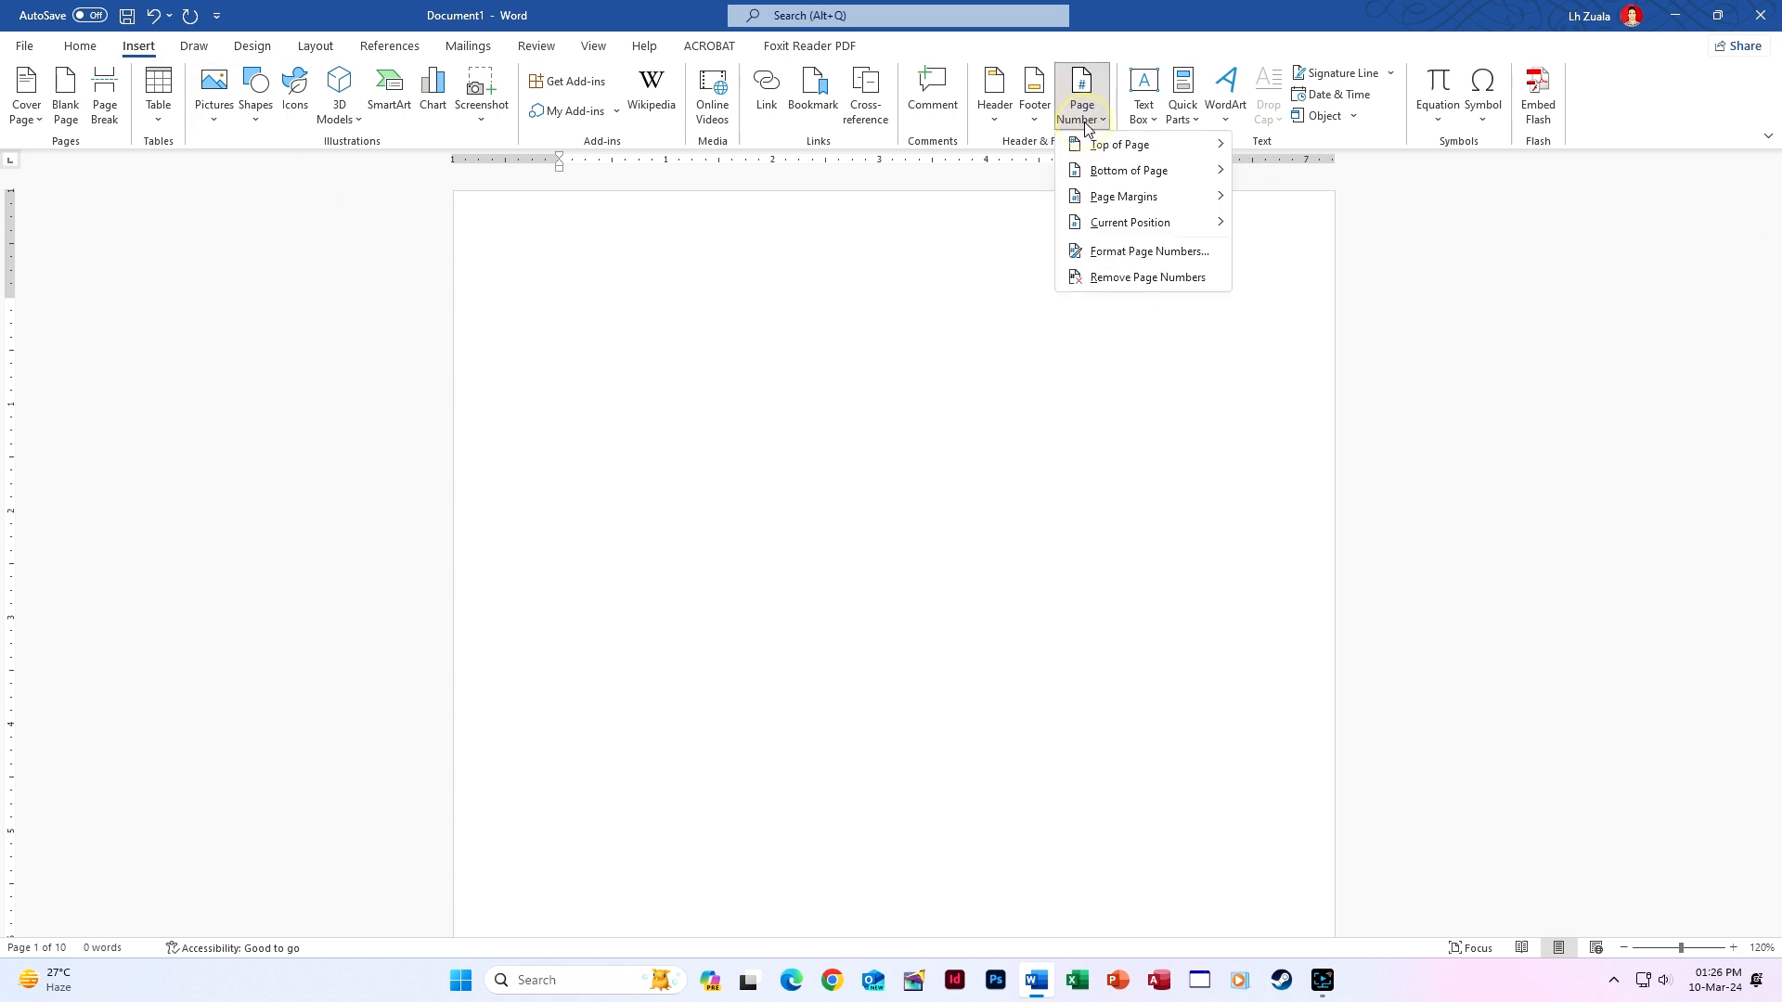
{"action": "mouse_move", "coordinate": [1122, 180]}
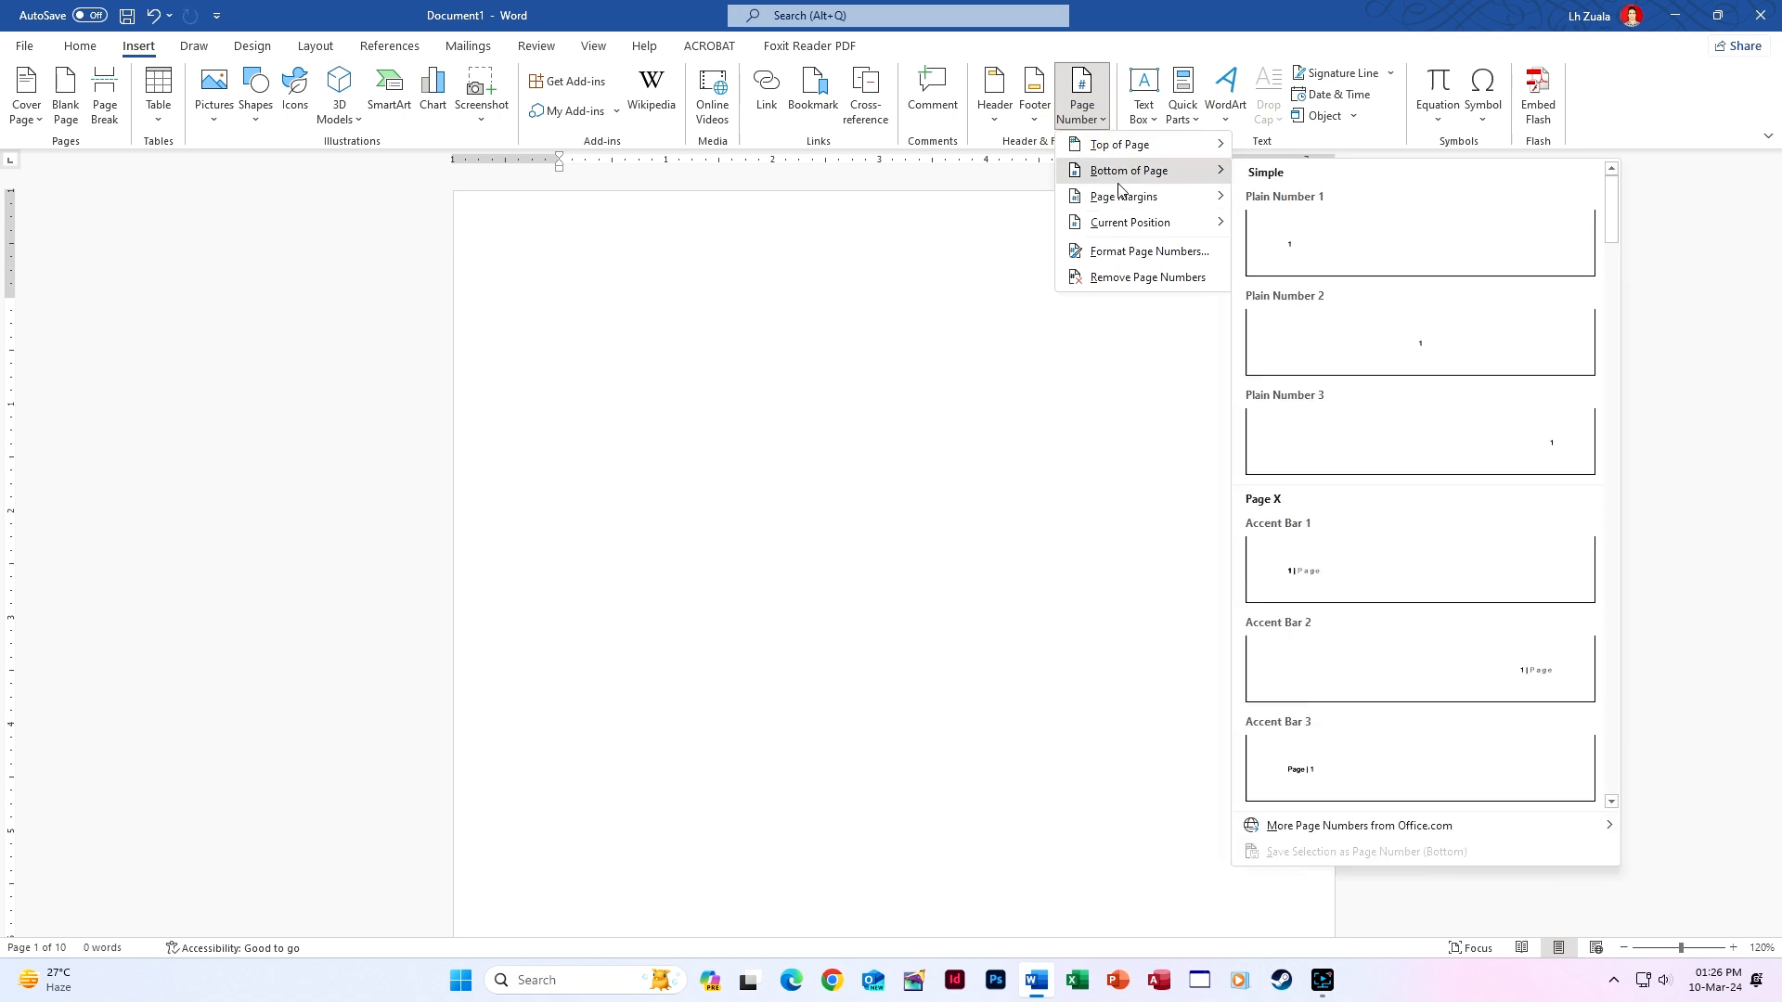
{"action": "left_click", "coordinate": [1366, 590]}
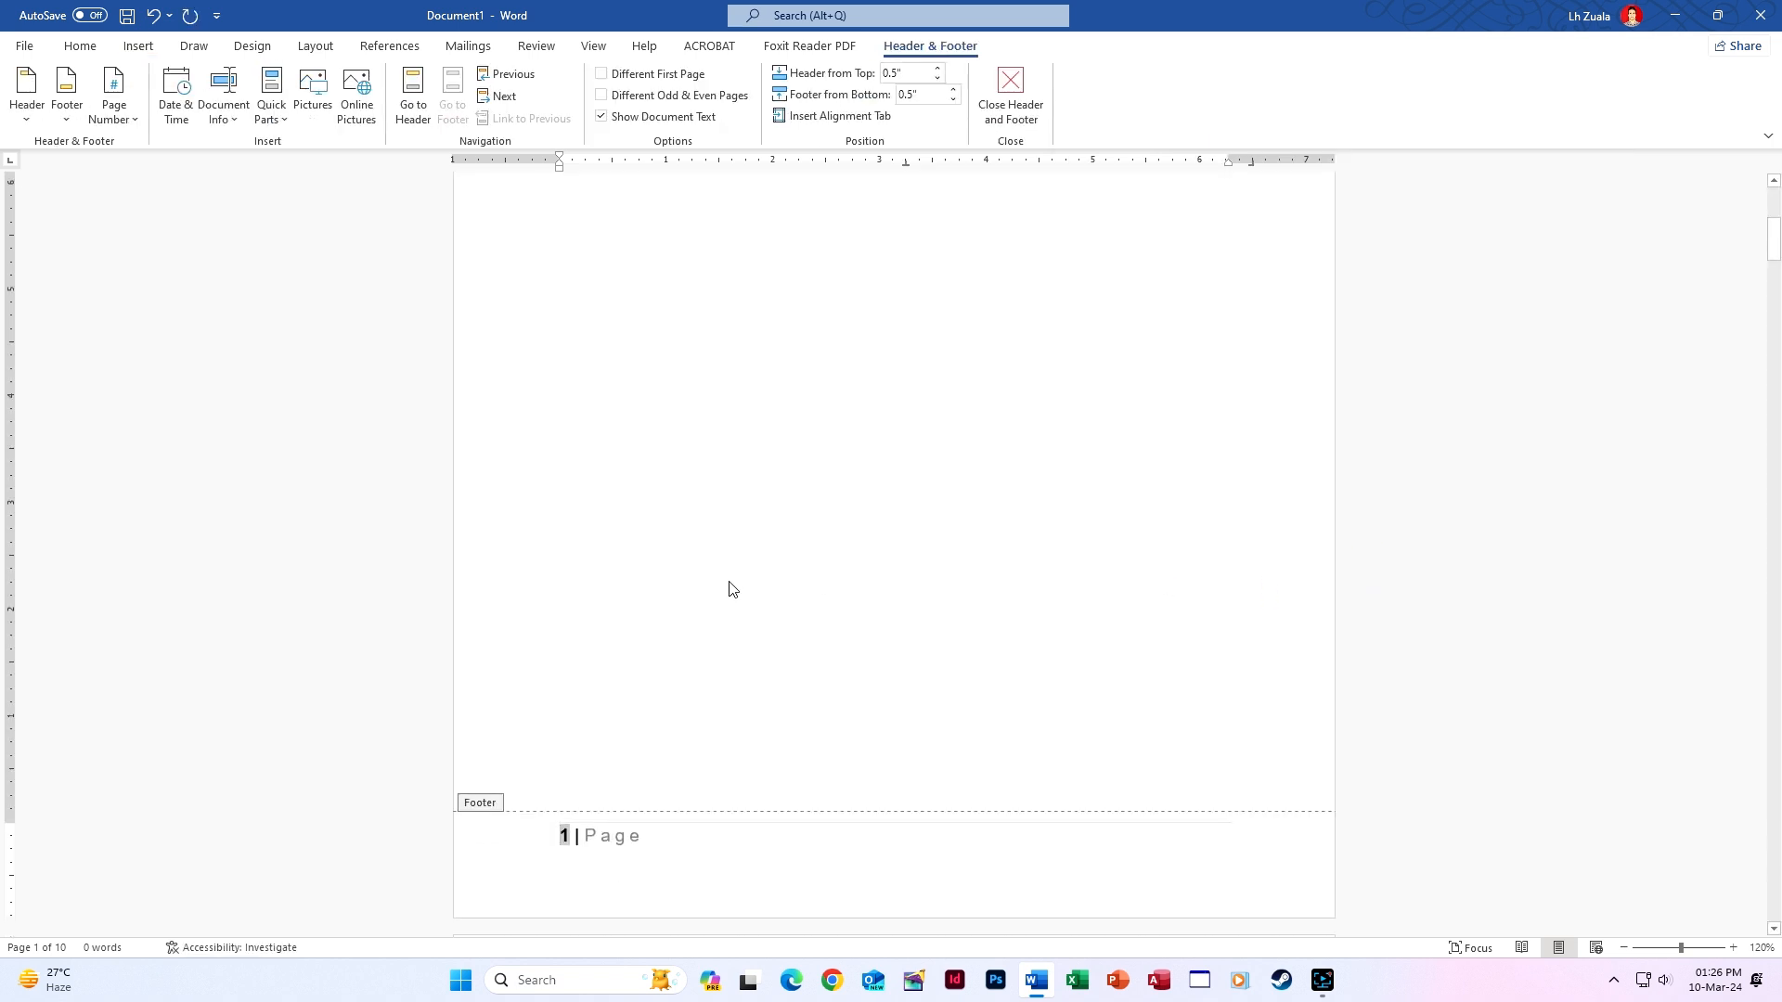
{"action": "scroll", "coordinate": [732, 589], "scroll_direction": "down", "scroll_amount": 4}
{"action": "scroll", "coordinate": [733, 589], "scroll_direction": "up", "scroll_amount": 4}
{"action": "scroll", "coordinate": [729, 590], "scroll_direction": "down", "scroll_amount": 8}
{"action": "scroll", "coordinate": [729, 590], "scroll_direction": "up", "scroll_amount": 1}
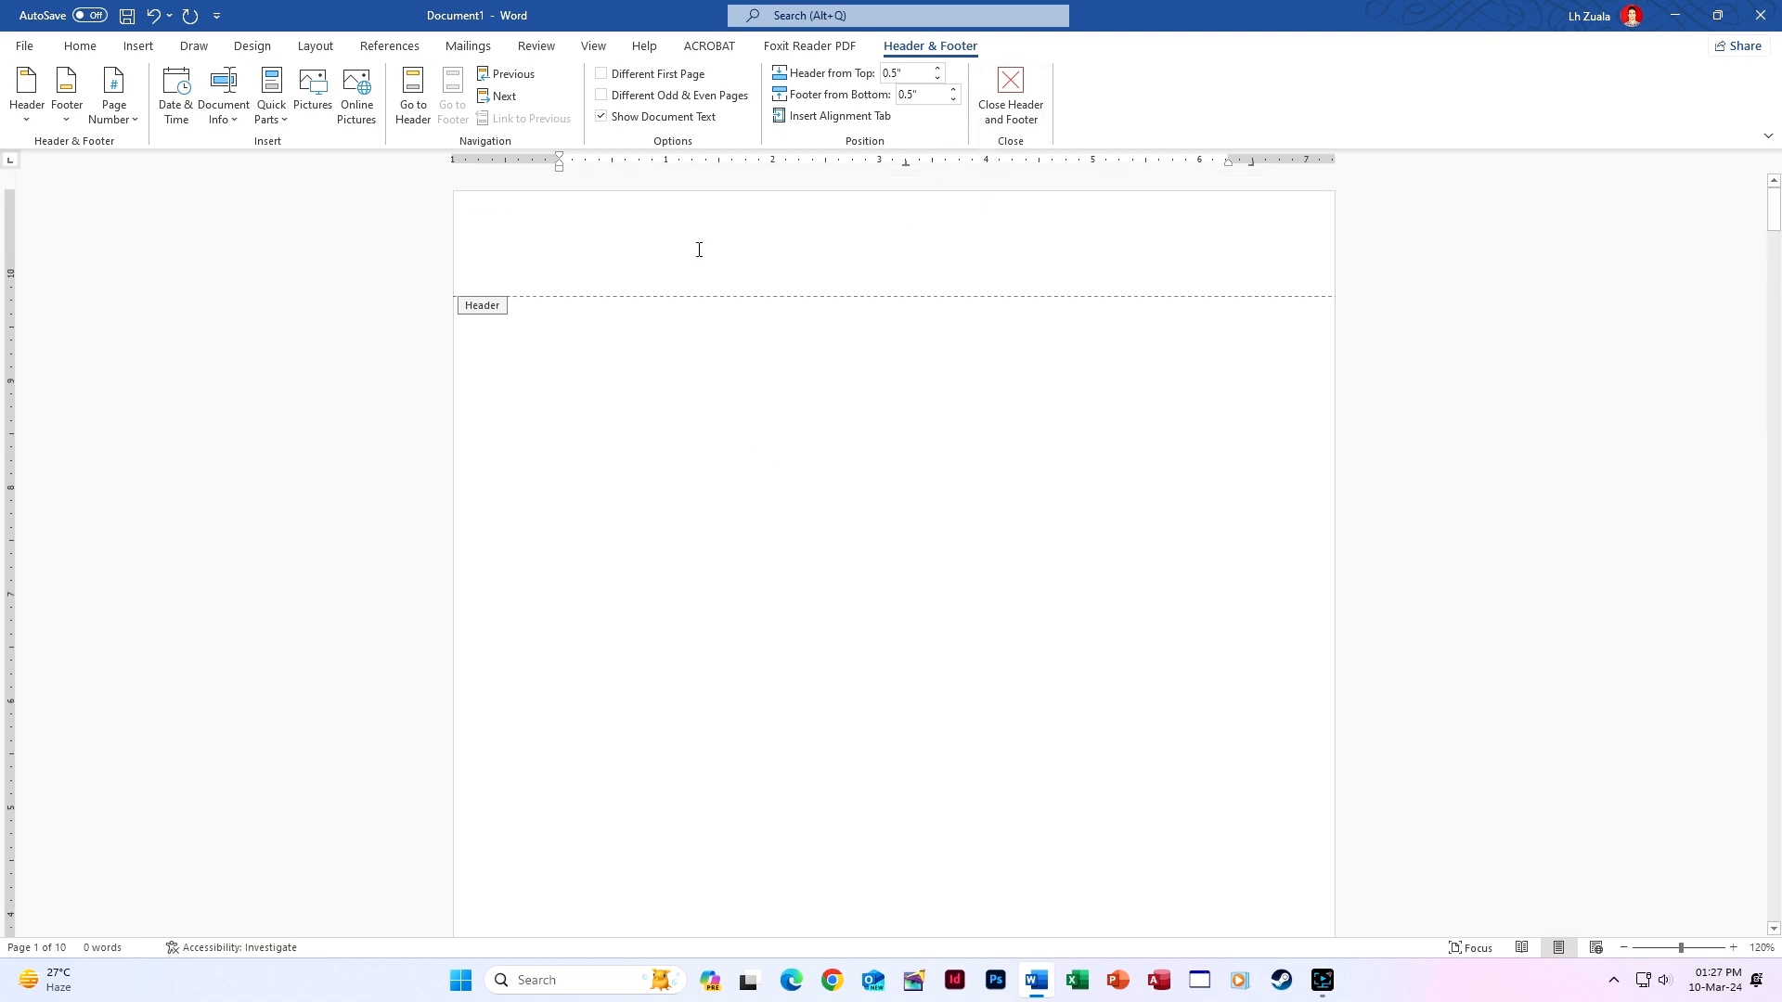
Type 'DIGITAL KOPIE COMPUTER INSTITUTE : ELECTRIC VENG, LUNGLEI' in the header, centre and bold it, then close.
{"action": "left_click", "coordinate": [413, 97]}
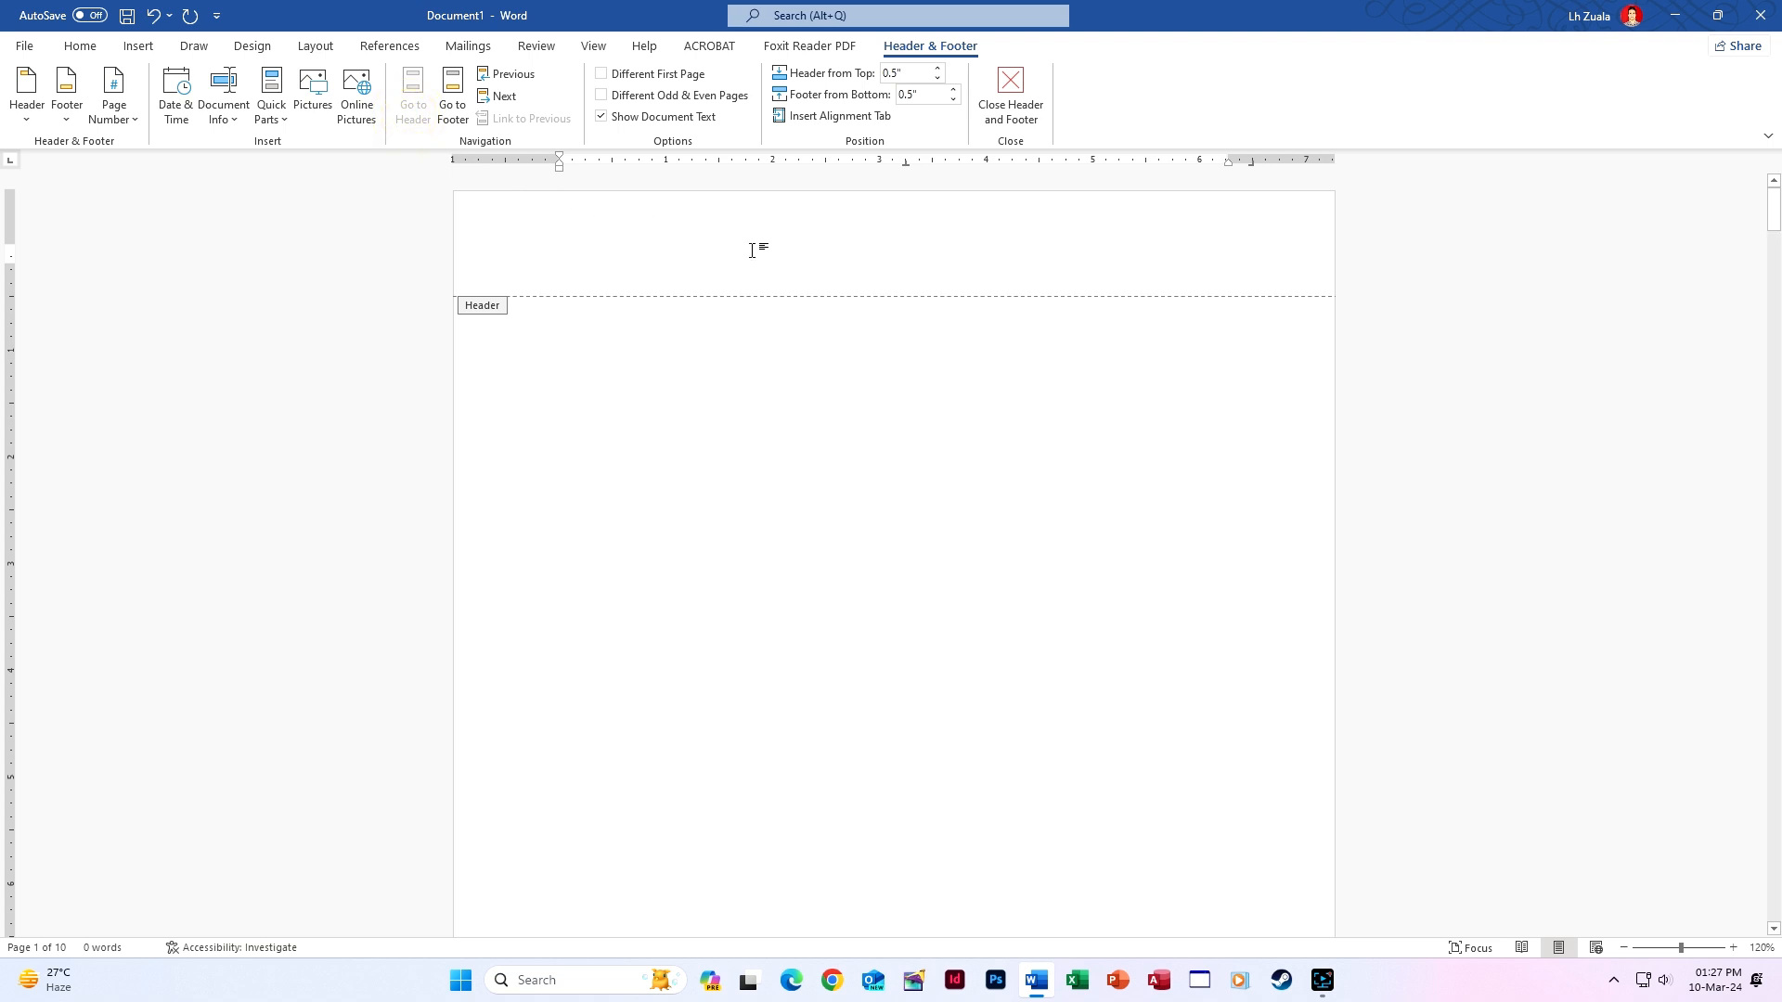
{"action": "type", "text": "D"}
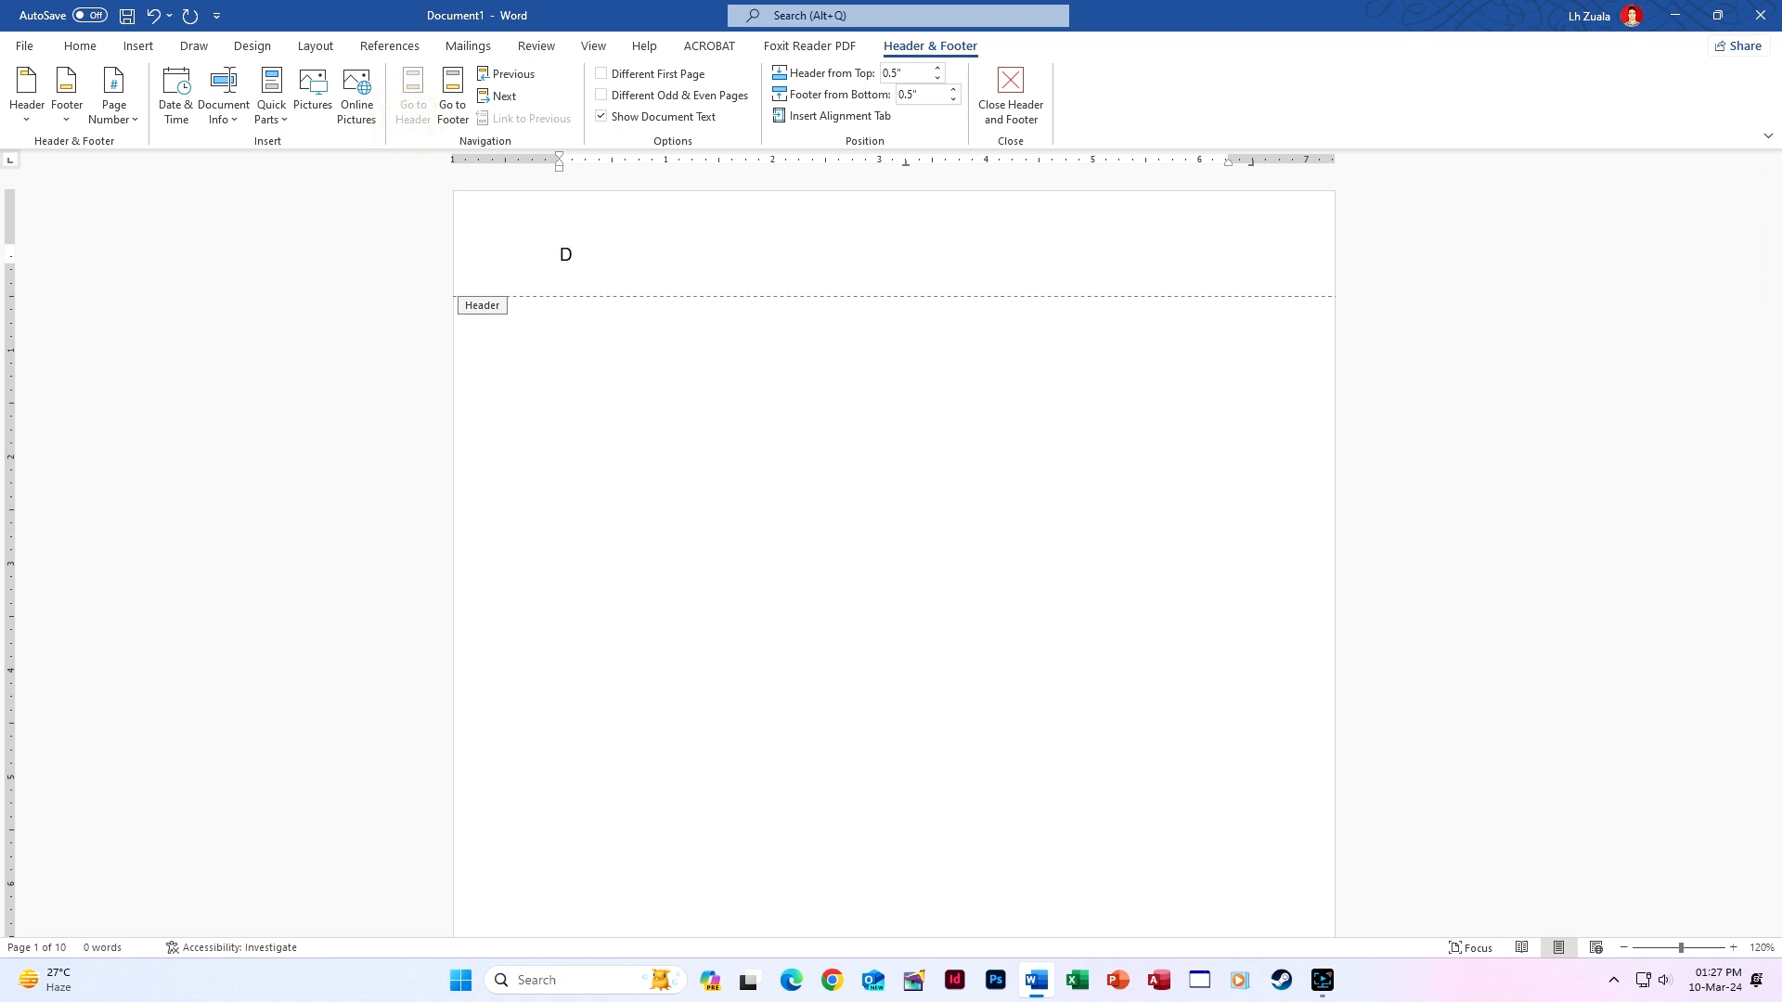
{"action": "type", "text": "IGITAL C"}
{"action": "key", "text": "BackSpace"}
{"action": "type", "text": "KOPIE COMPUTER"}
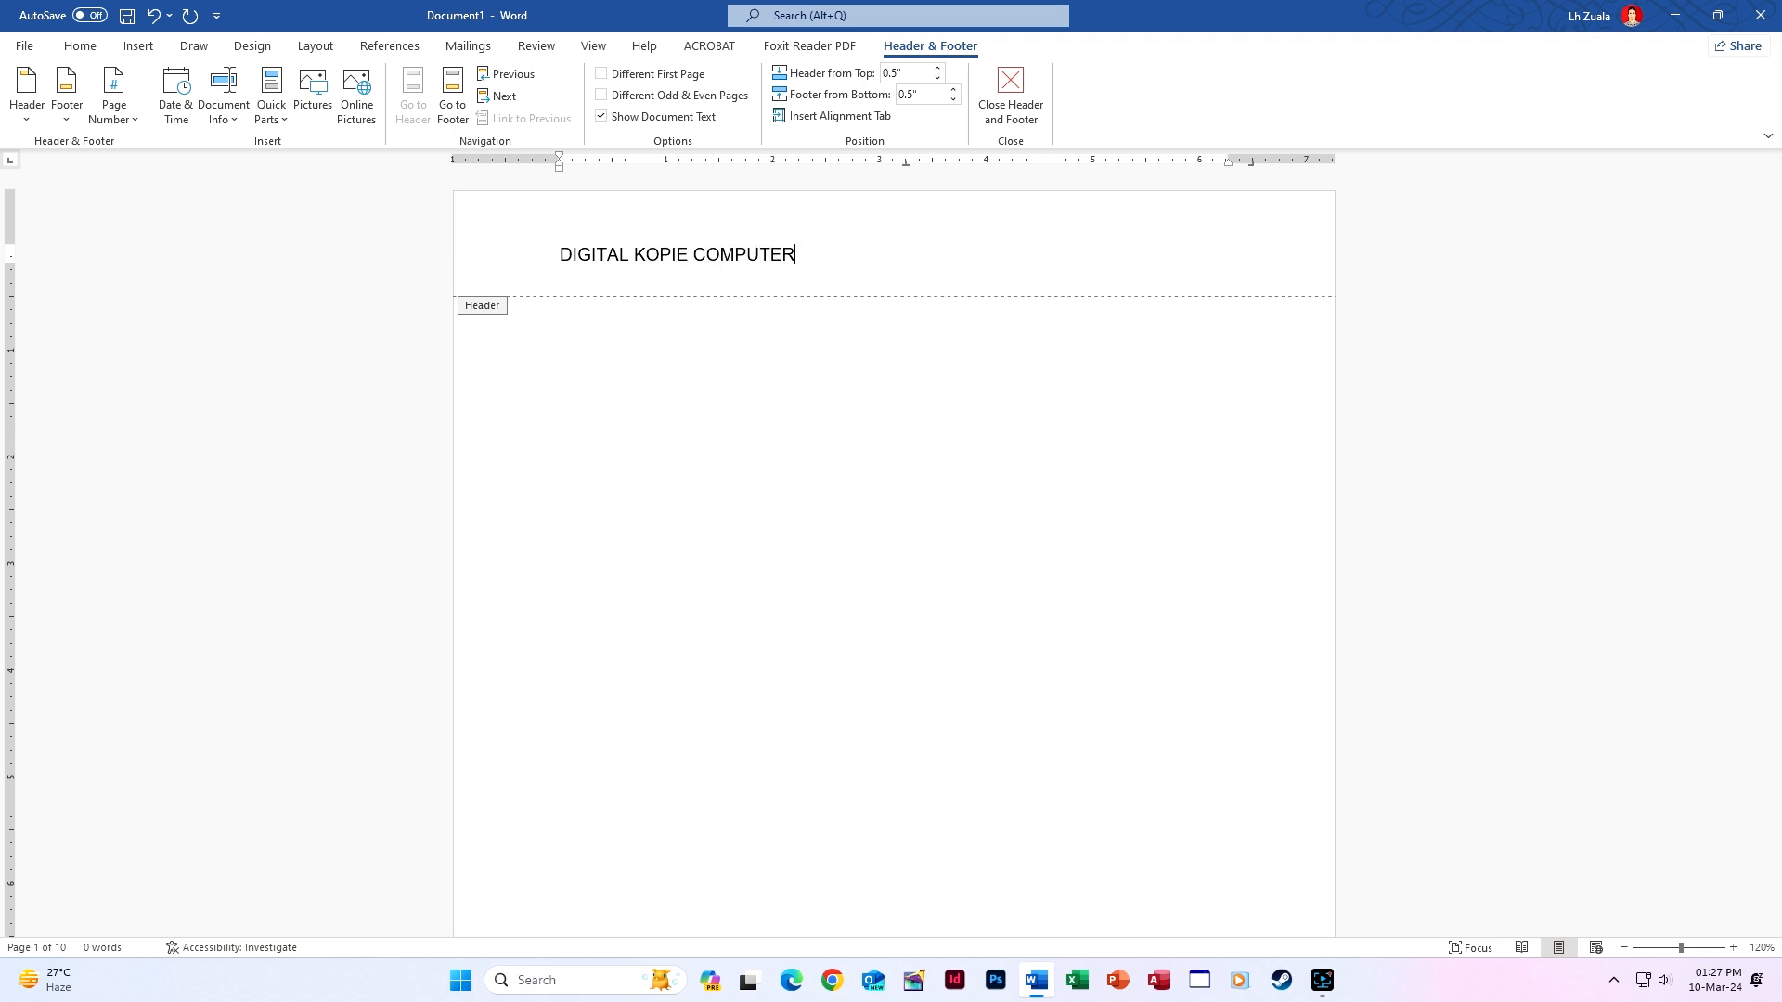
{"action": "type", "text": " INSTITUTE : ELECTRIC"}
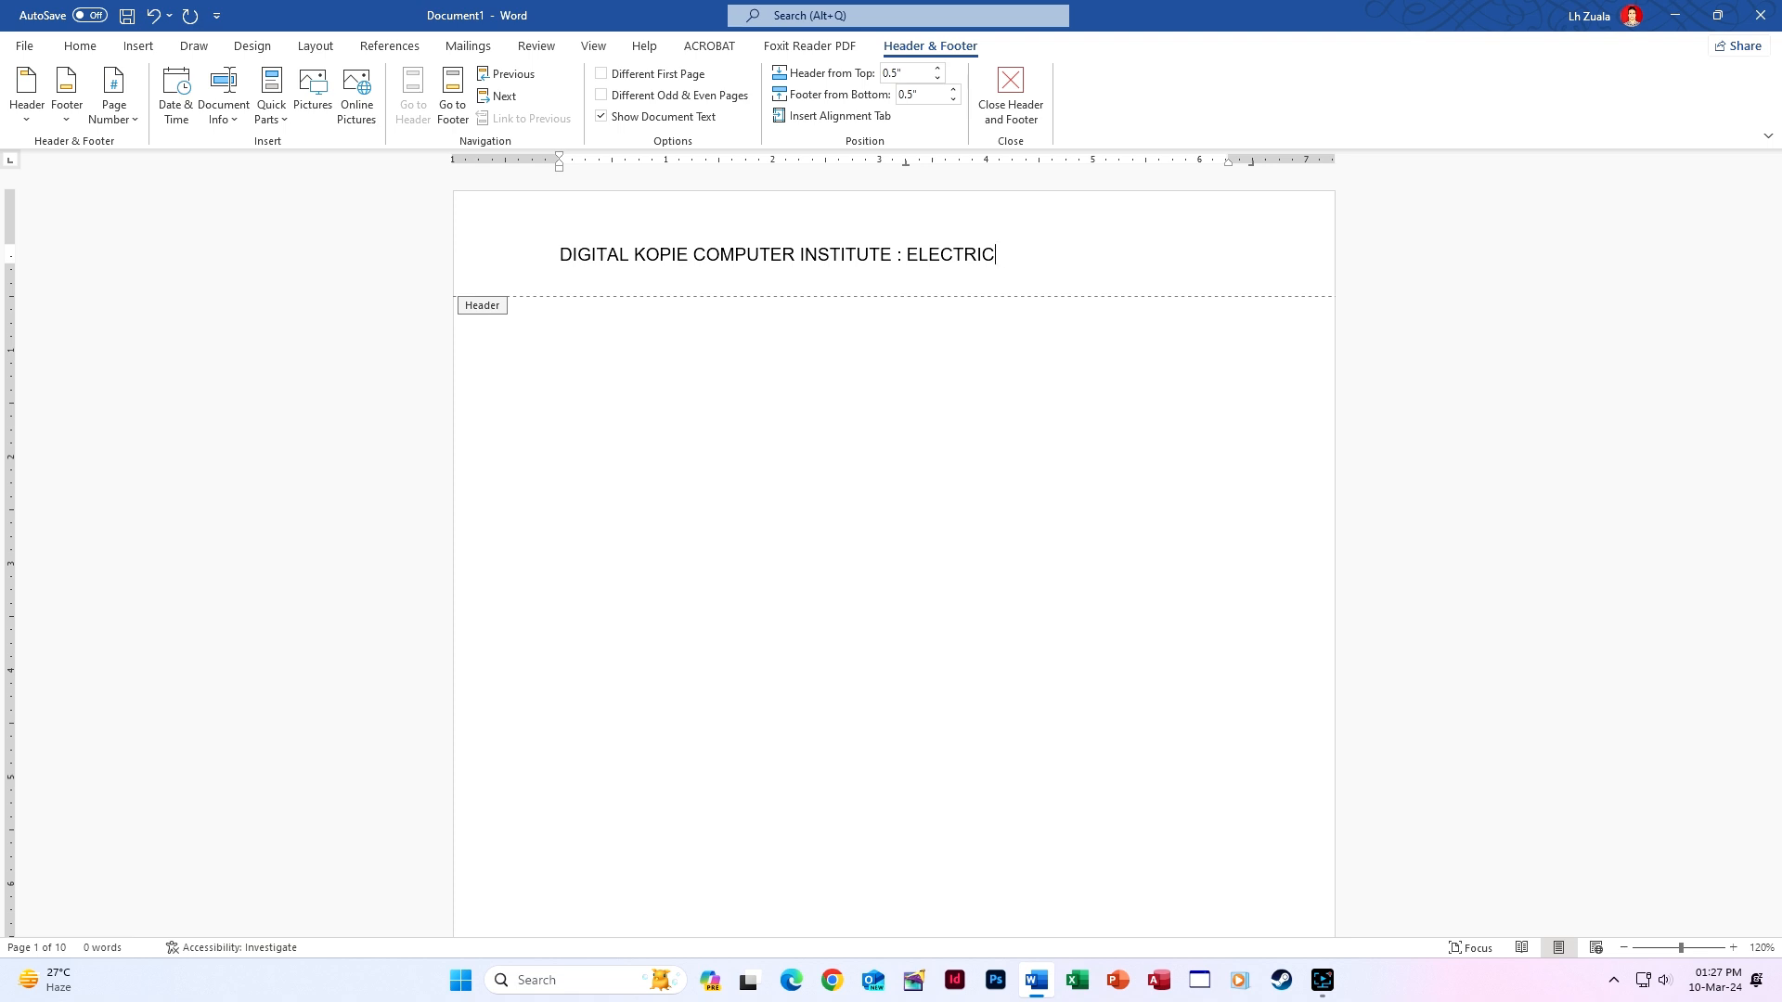
{"action": "type", "text": "V VENG, LUNGLEI"}
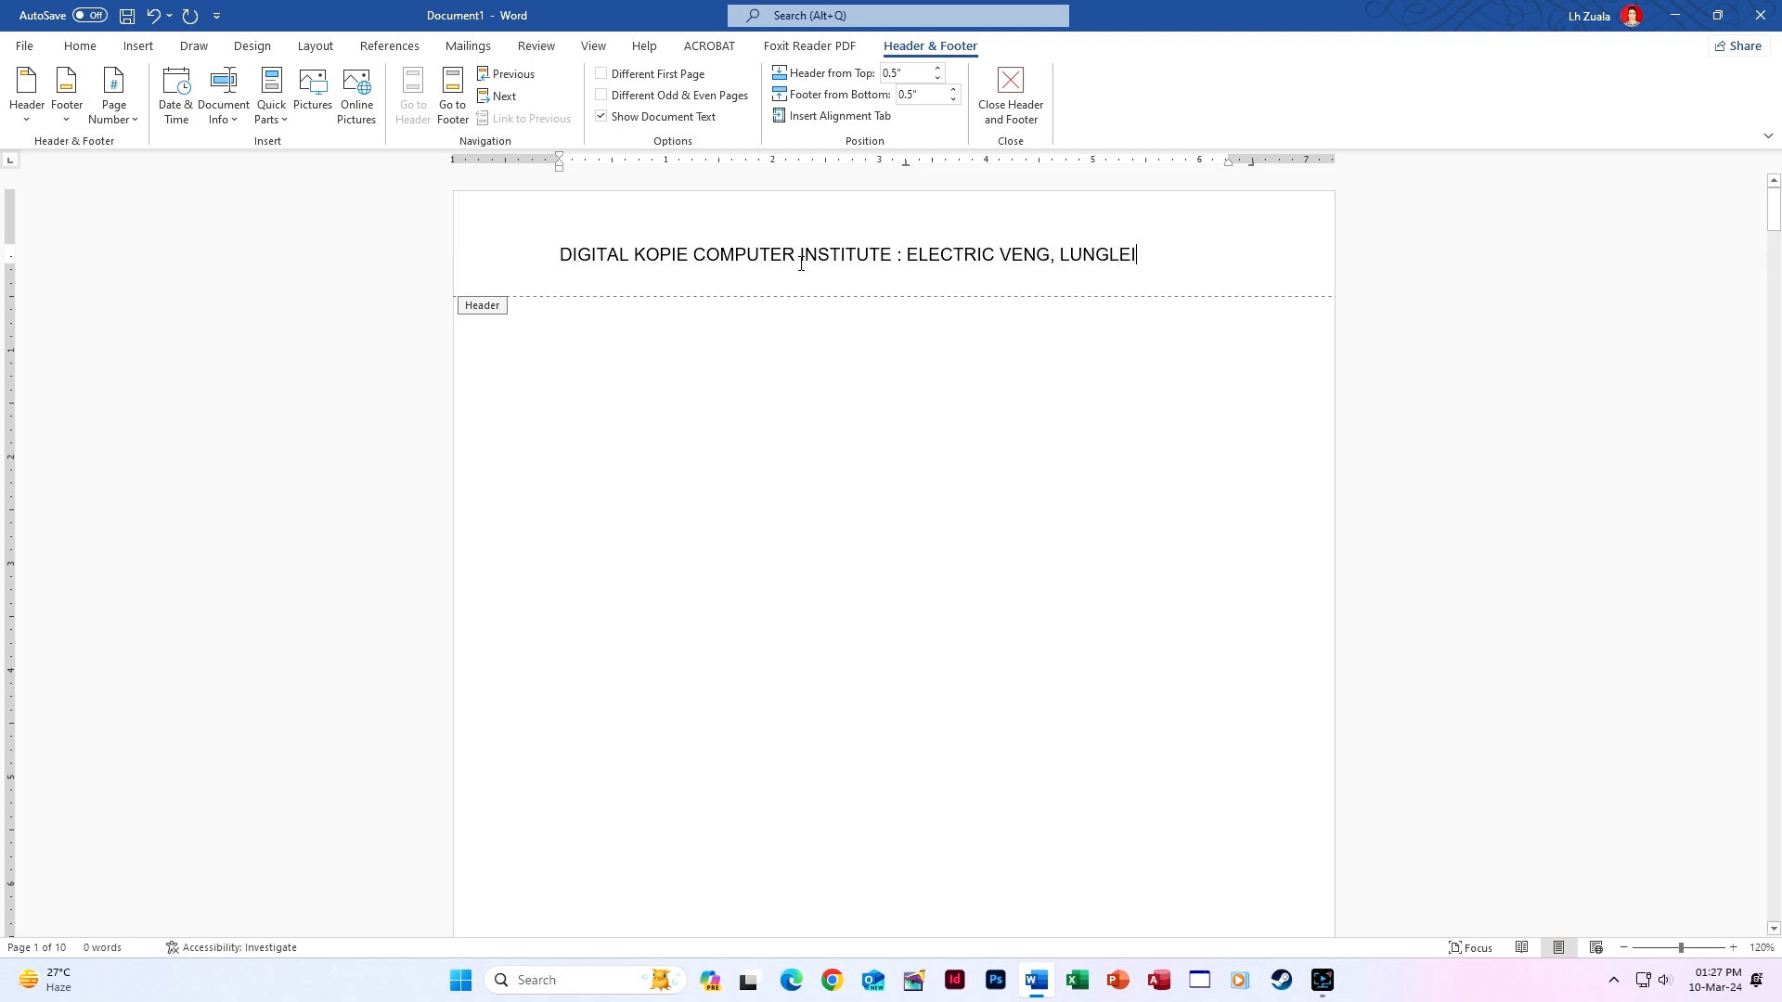
{"action": "key", "text": "ctrl+e"}
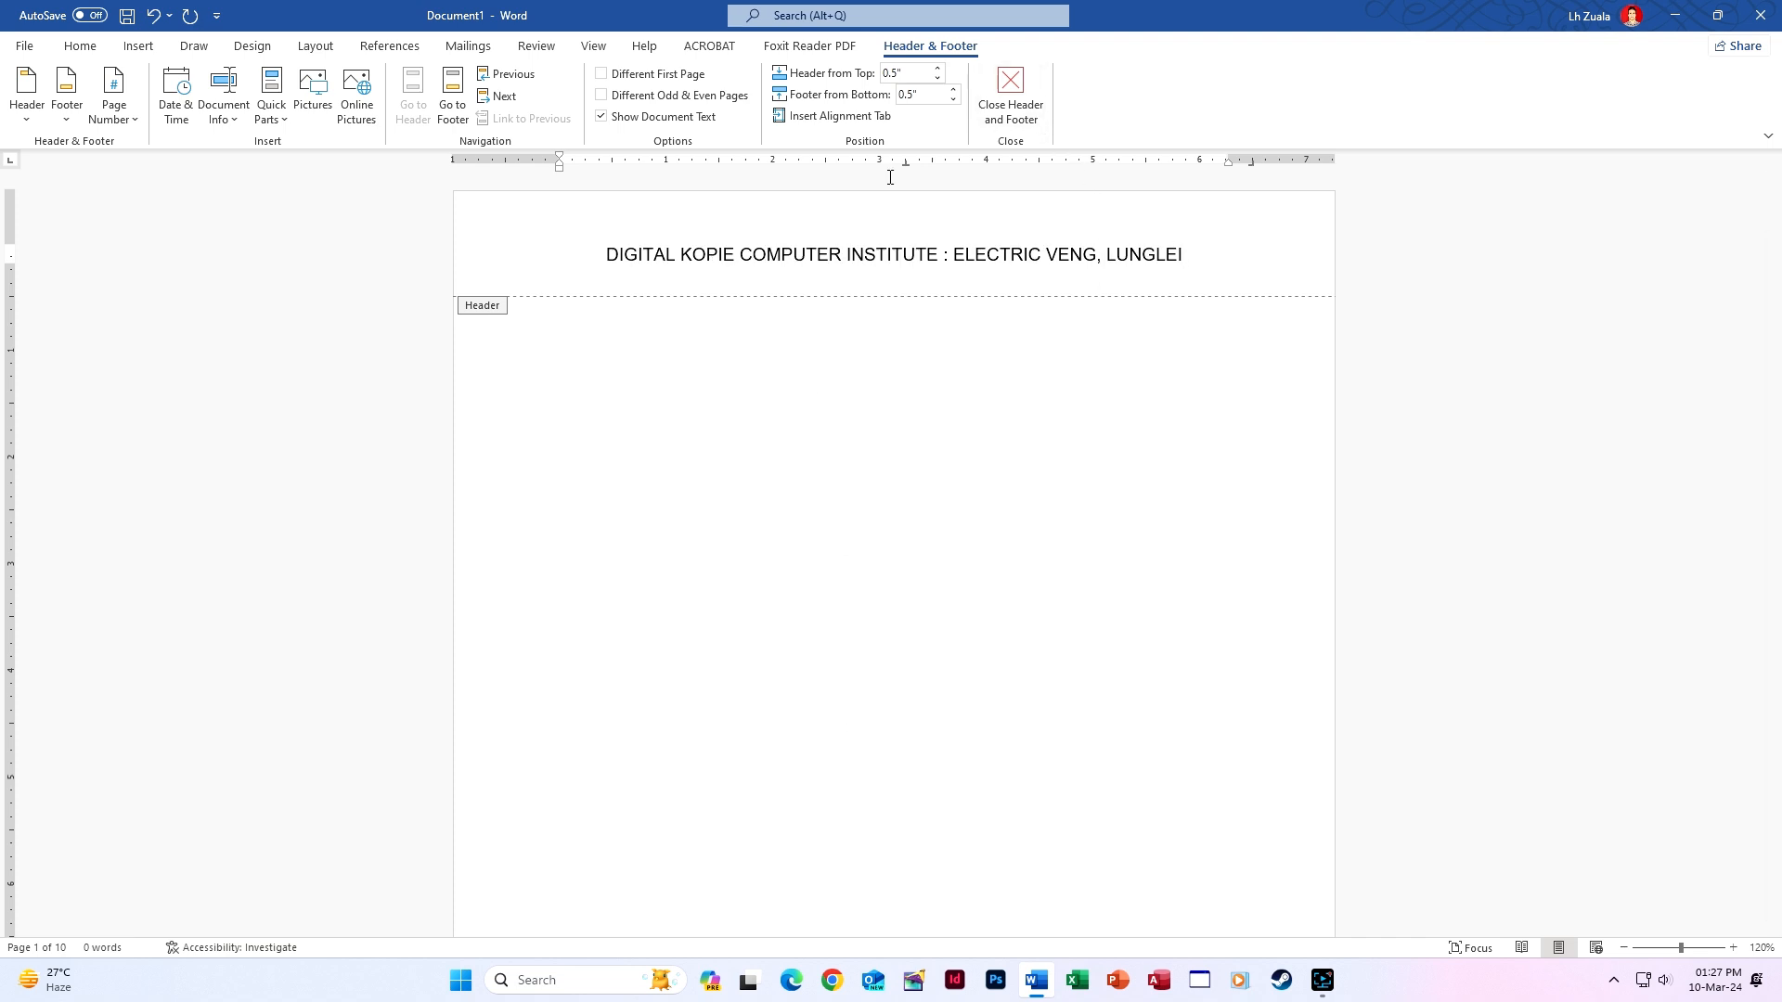
{"action": "triple_click", "coordinate": [601, 260]}
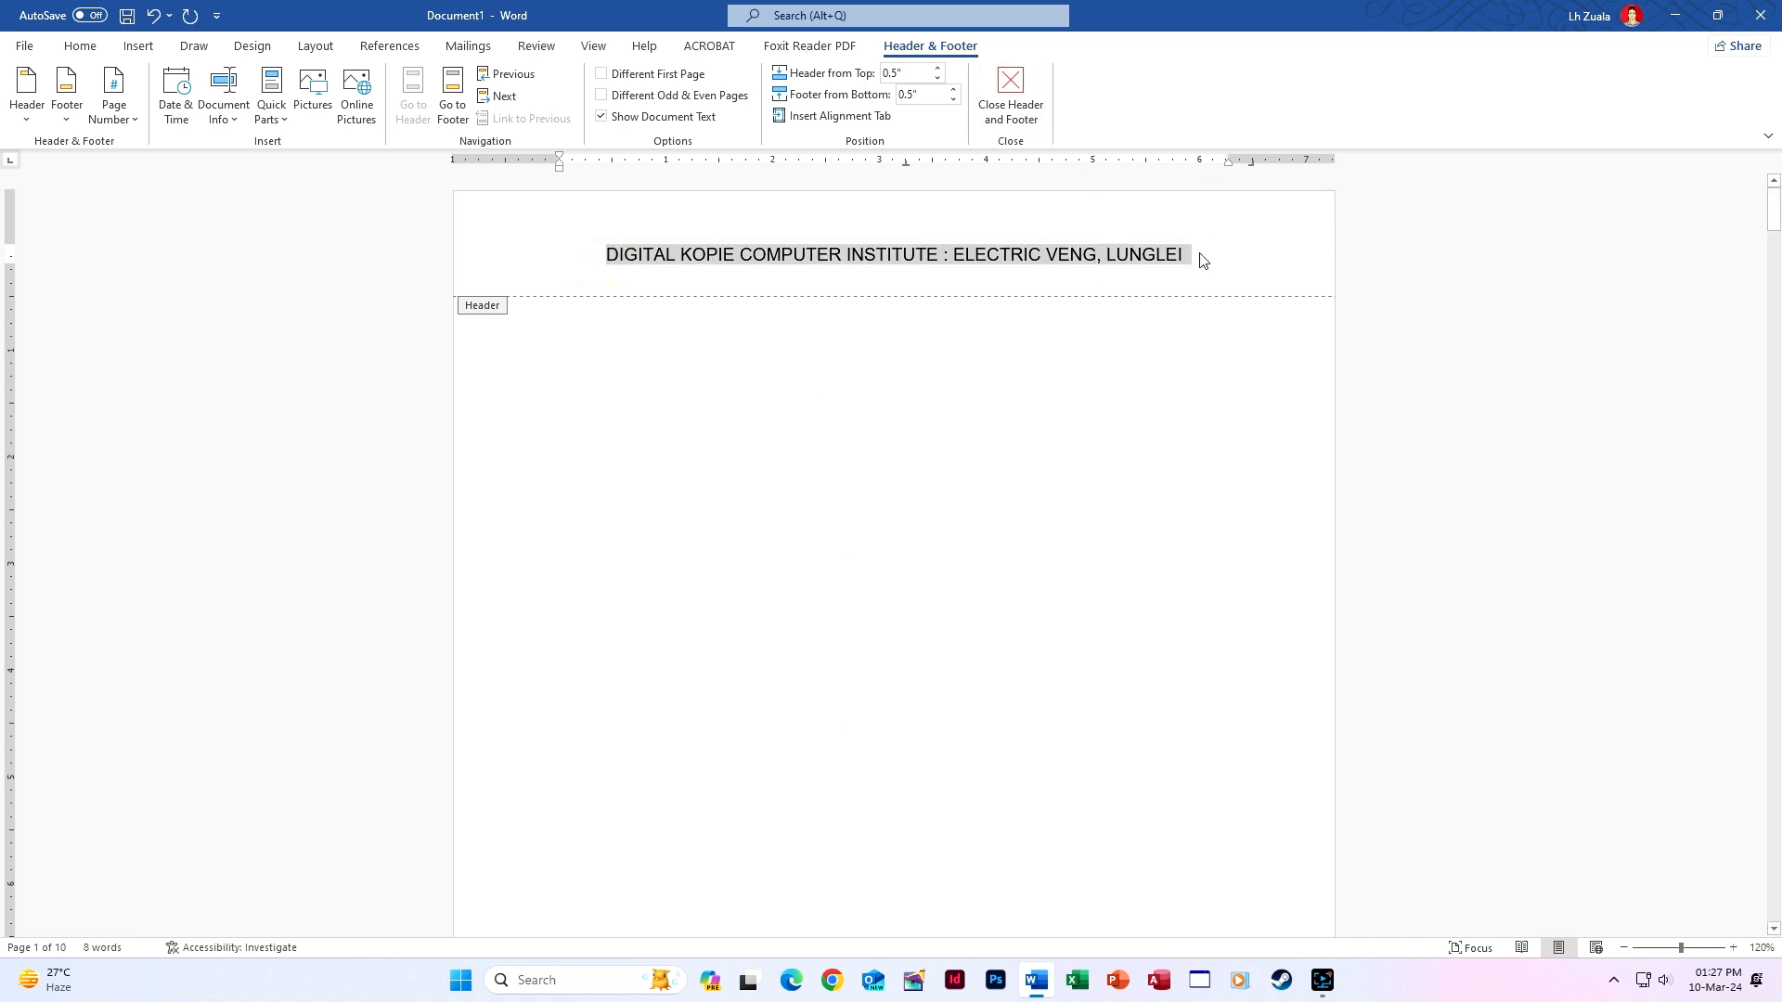
{"action": "key", "text": "ctrl+b"}
{"action": "left_click", "coordinate": [1005, 82]}
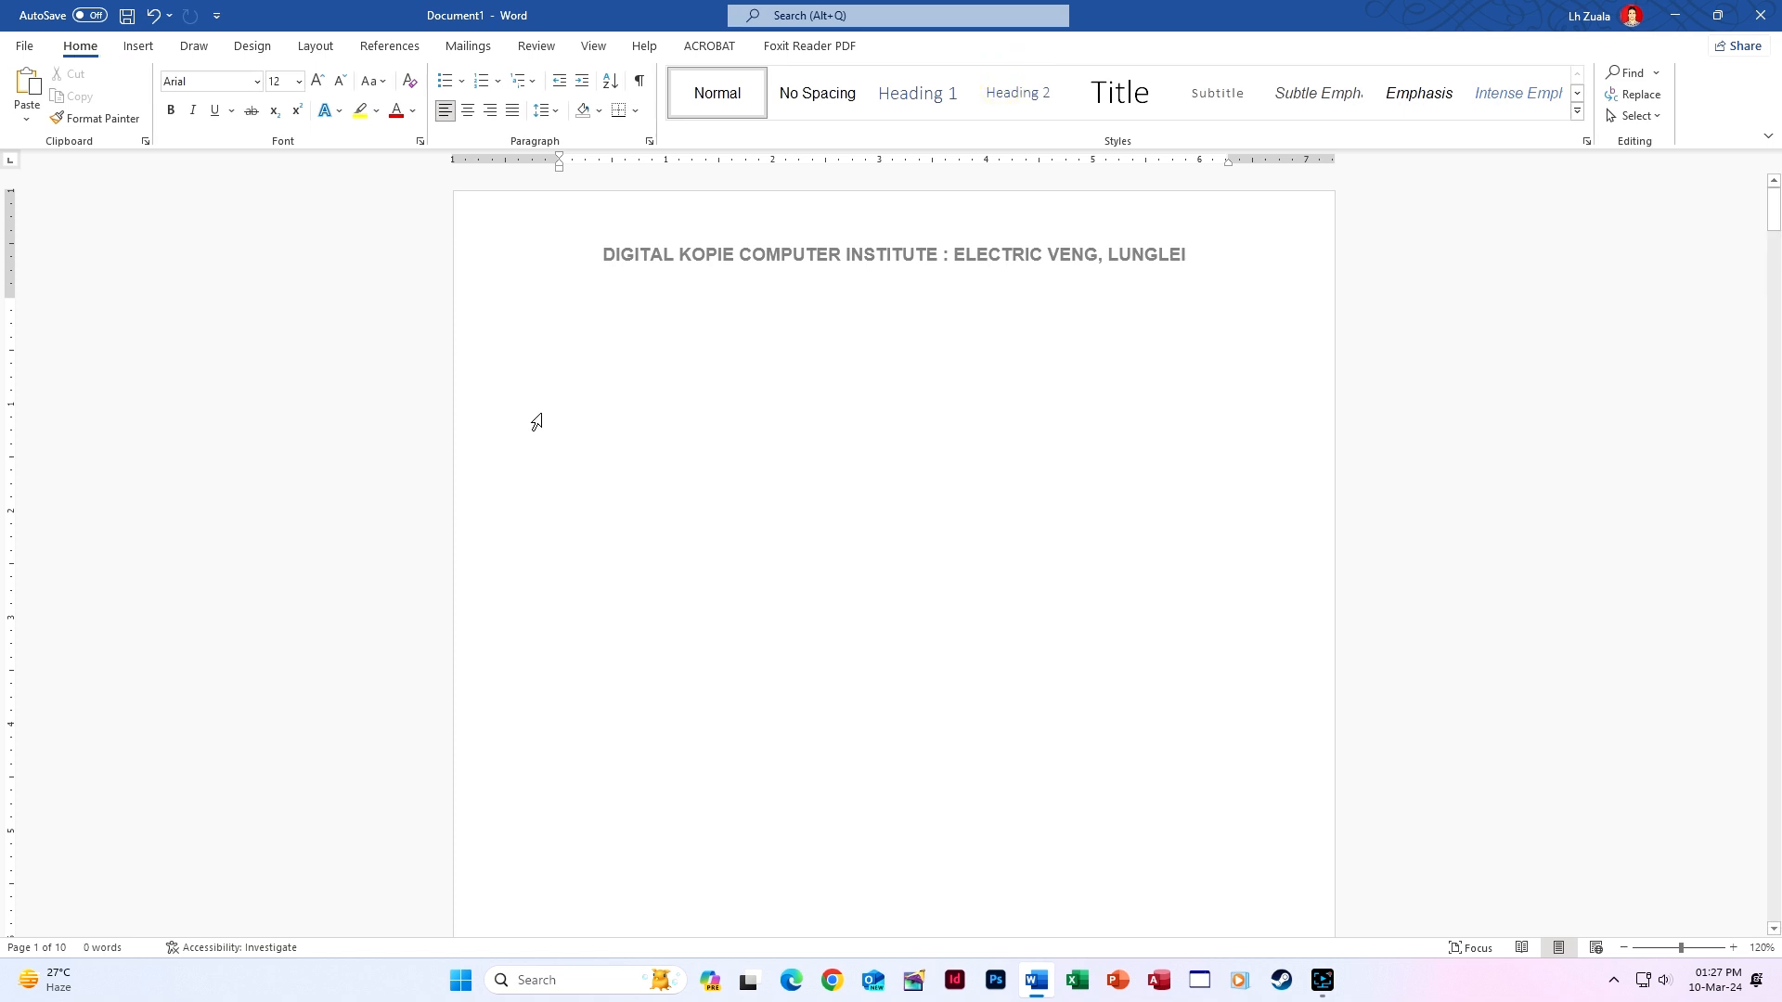
Scroll through all 10 pages to check the header and page numbers, ending on page 10.
{"action": "scroll", "coordinate": [781, 675], "scroll_direction": "down", "scroll_amount": 18}
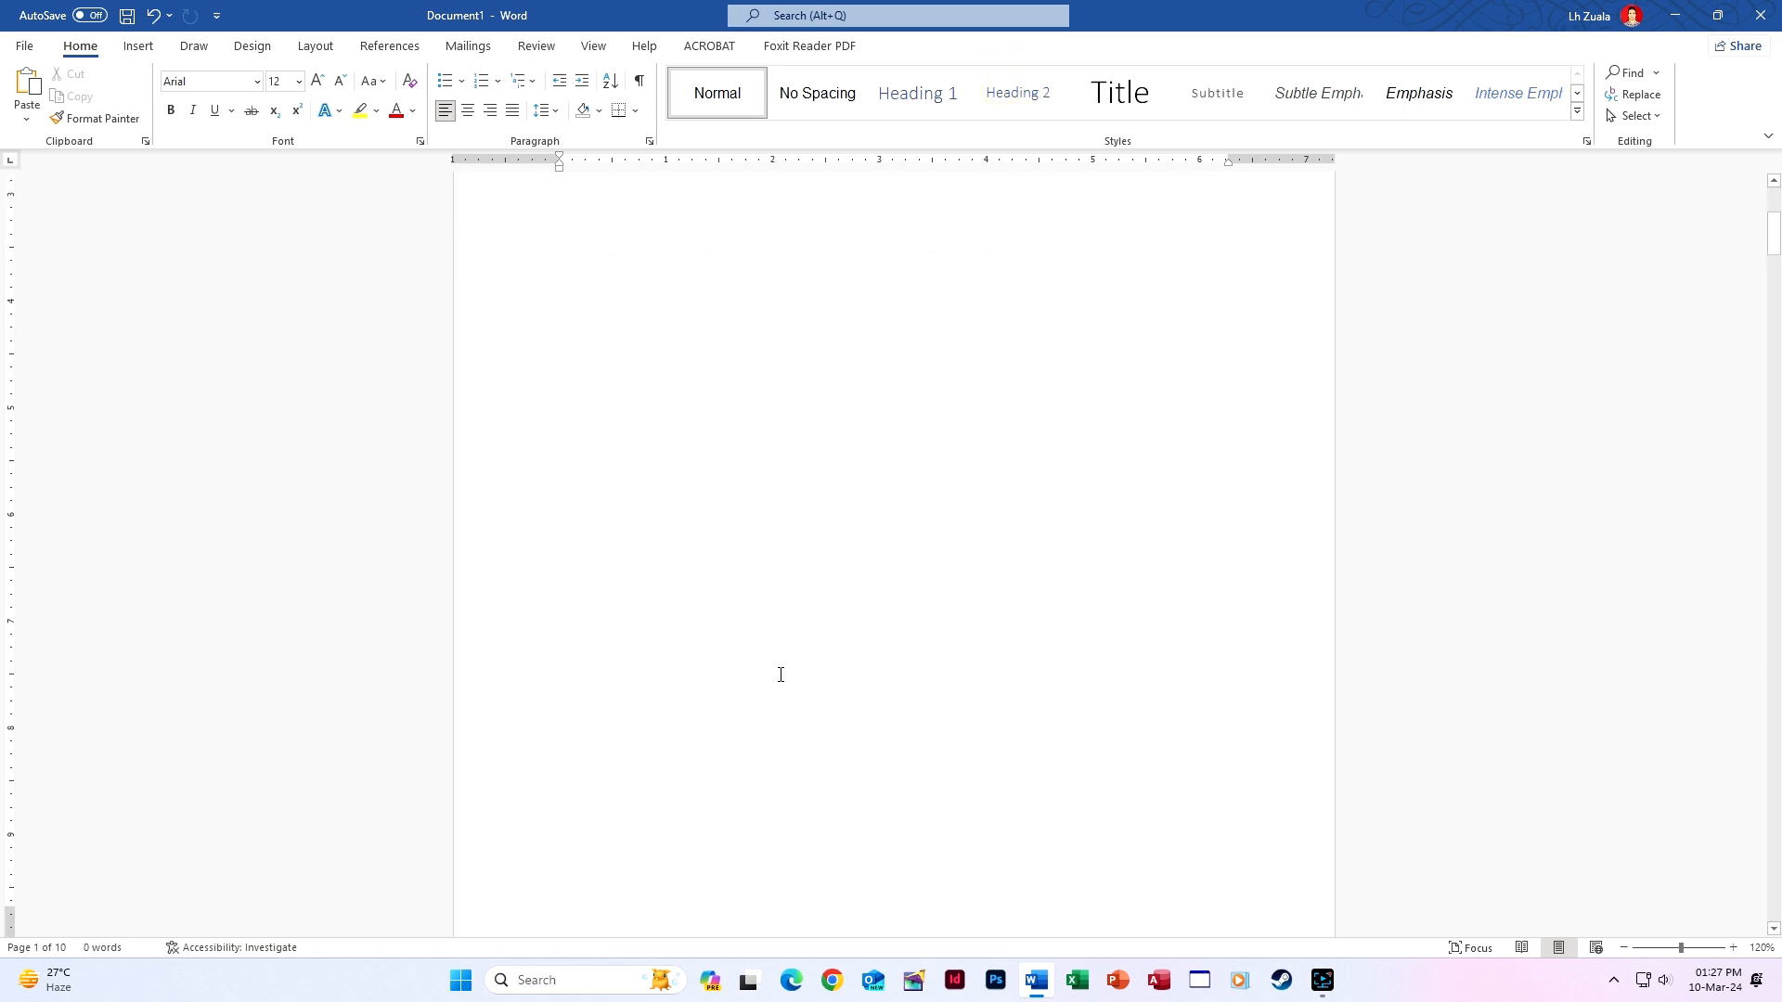
{"action": "scroll", "coordinate": [781, 675], "scroll_direction": "down", "scroll_amount": 7}
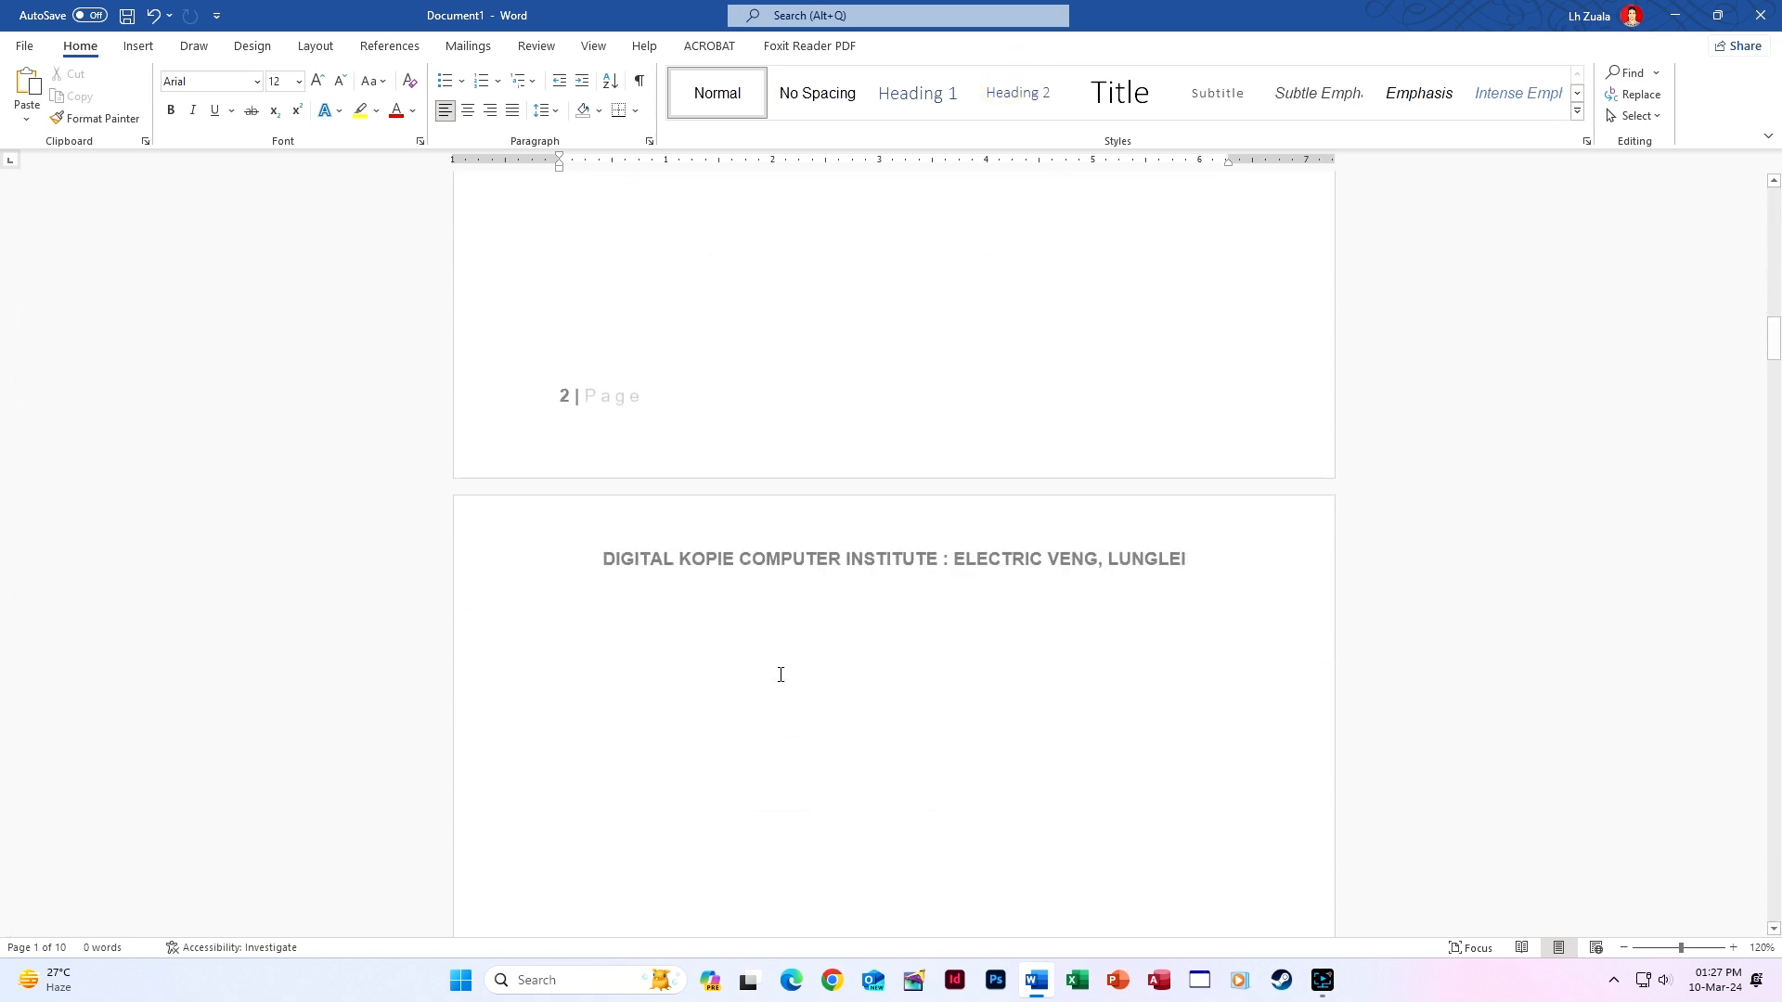
{"action": "scroll", "coordinate": [781, 673], "scroll_direction": "up", "scroll_amount": 5}
{"action": "scroll", "coordinate": [771, 678], "scroll_direction": "down", "scroll_amount": 6}
{"action": "scroll", "coordinate": [776, 760], "scroll_direction": "down", "scroll_amount": 6}
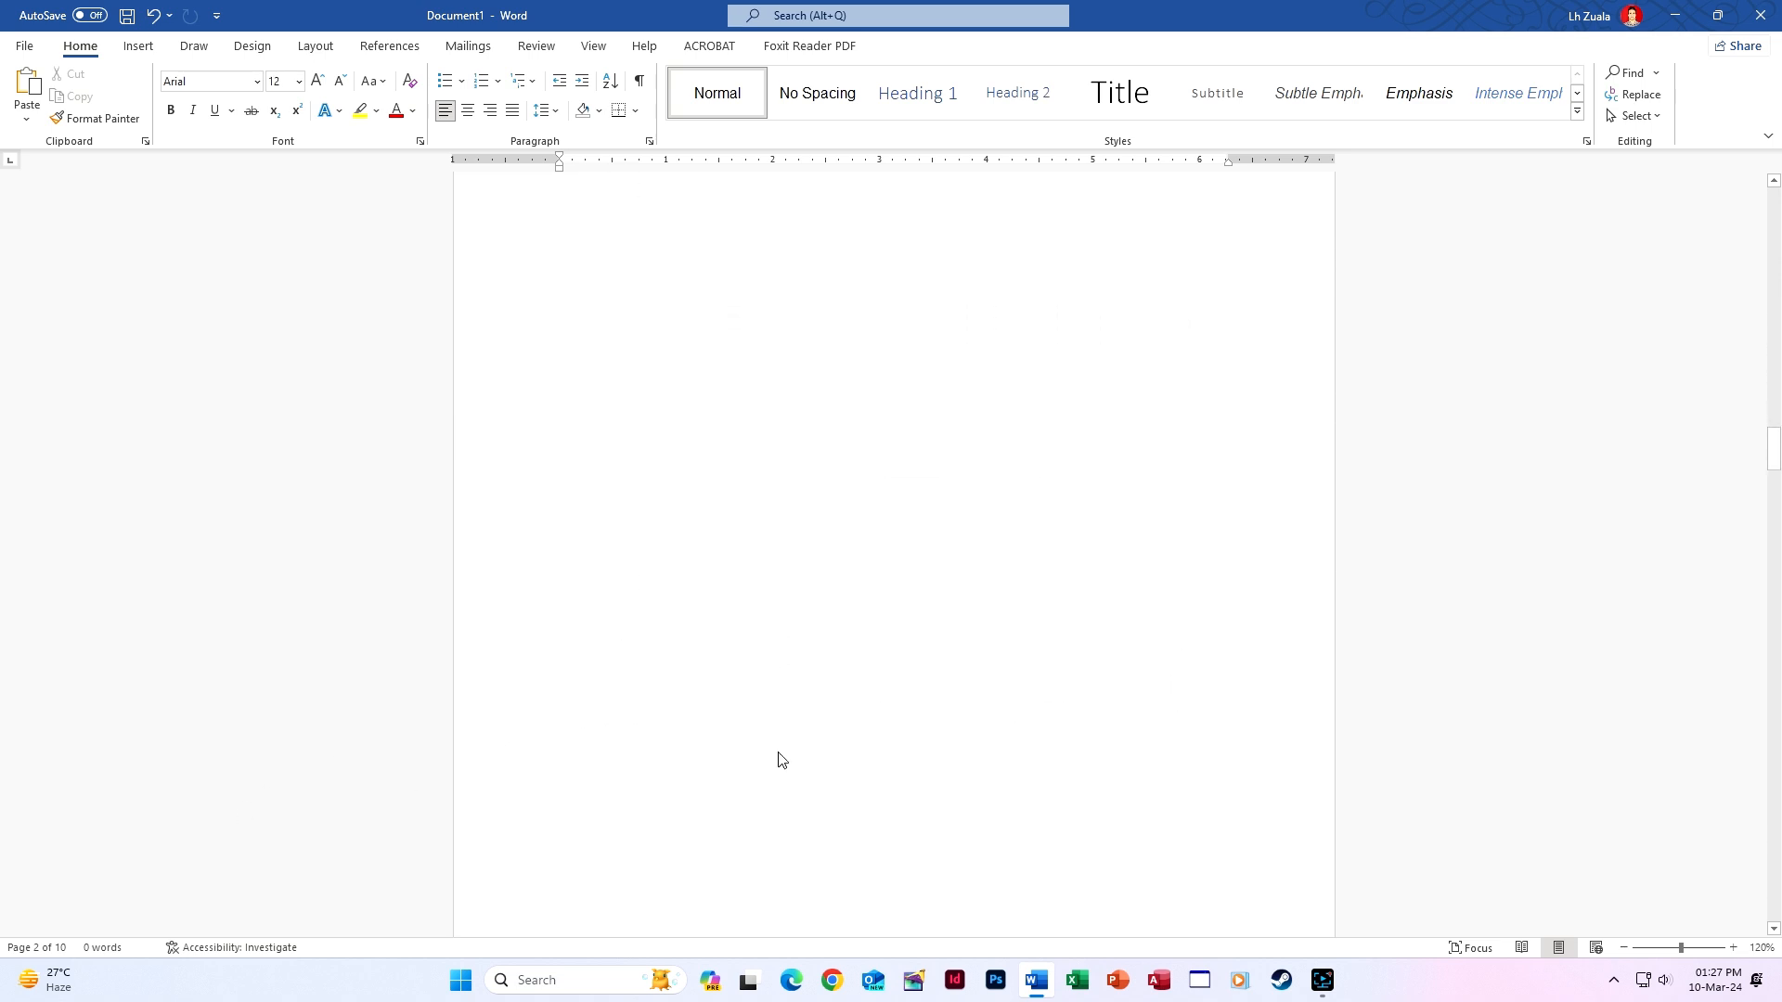
{"action": "scroll", "coordinate": [782, 750], "scroll_direction": "down", "scroll_amount": 16}
{"action": "scroll", "coordinate": [782, 750], "scroll_direction": "down", "scroll_amount": 16}
{"action": "scroll", "coordinate": [783, 745], "scroll_direction": "down", "scroll_amount": 9}
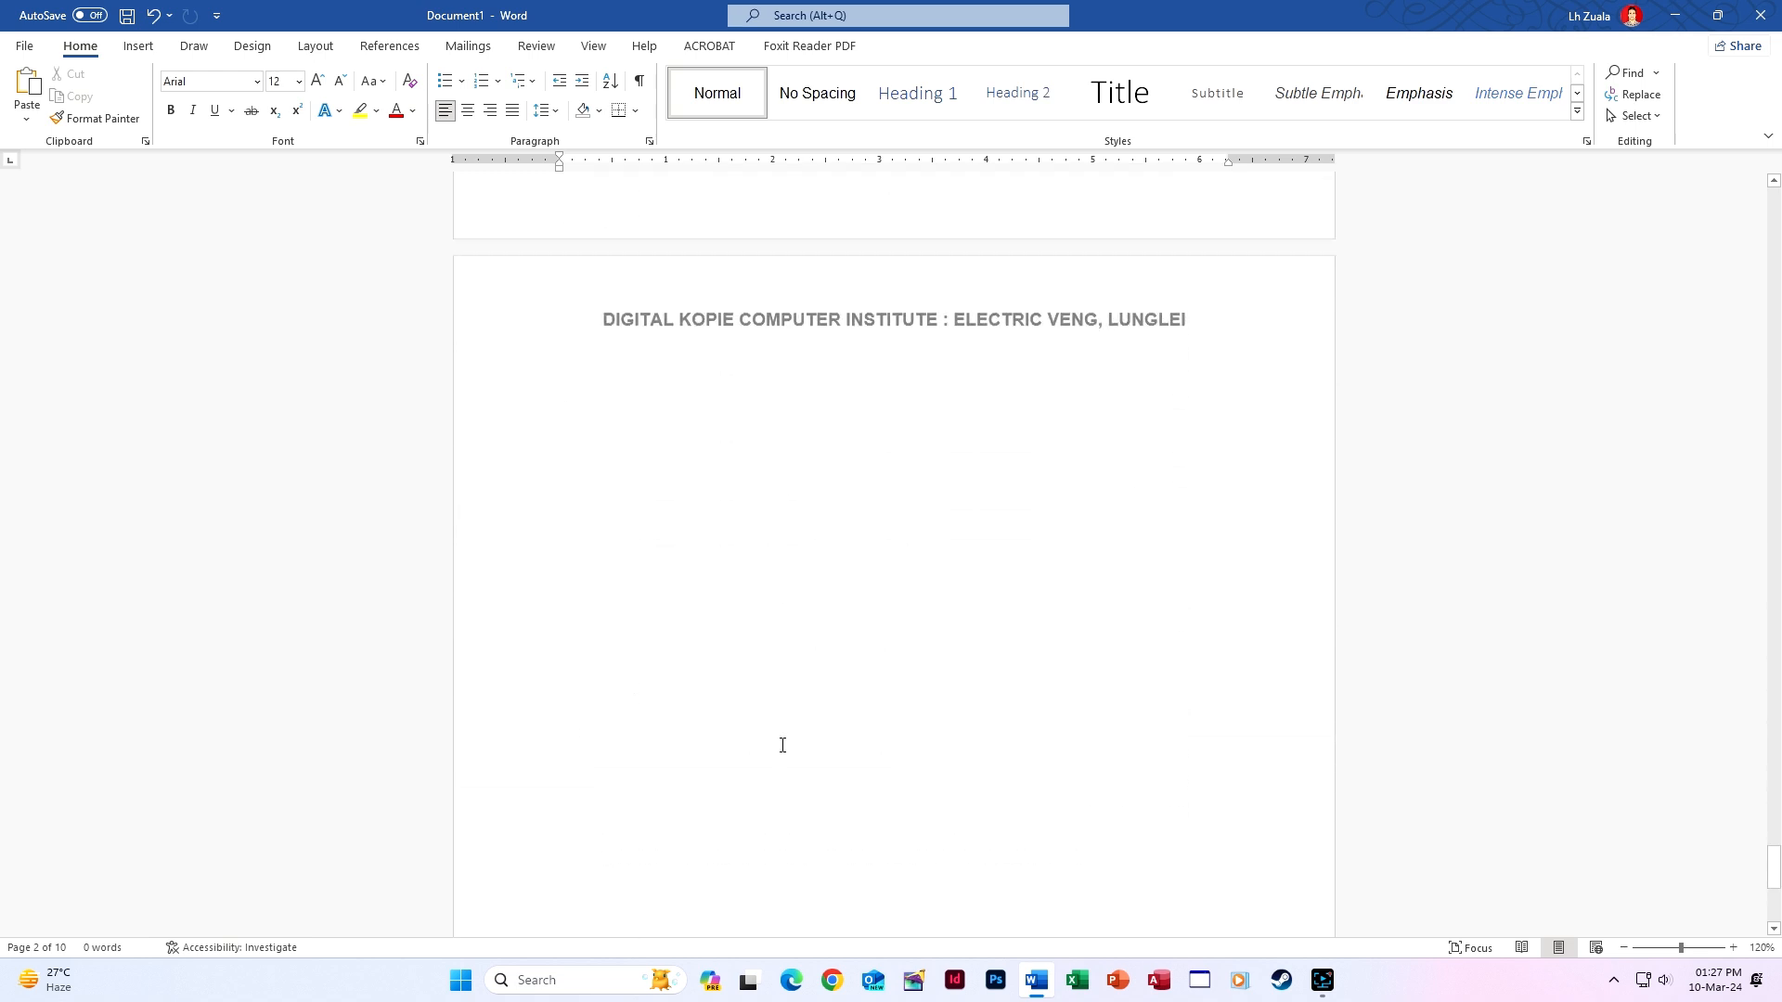
{"action": "scroll", "coordinate": [782, 743], "scroll_direction": "up", "scroll_amount": 4}
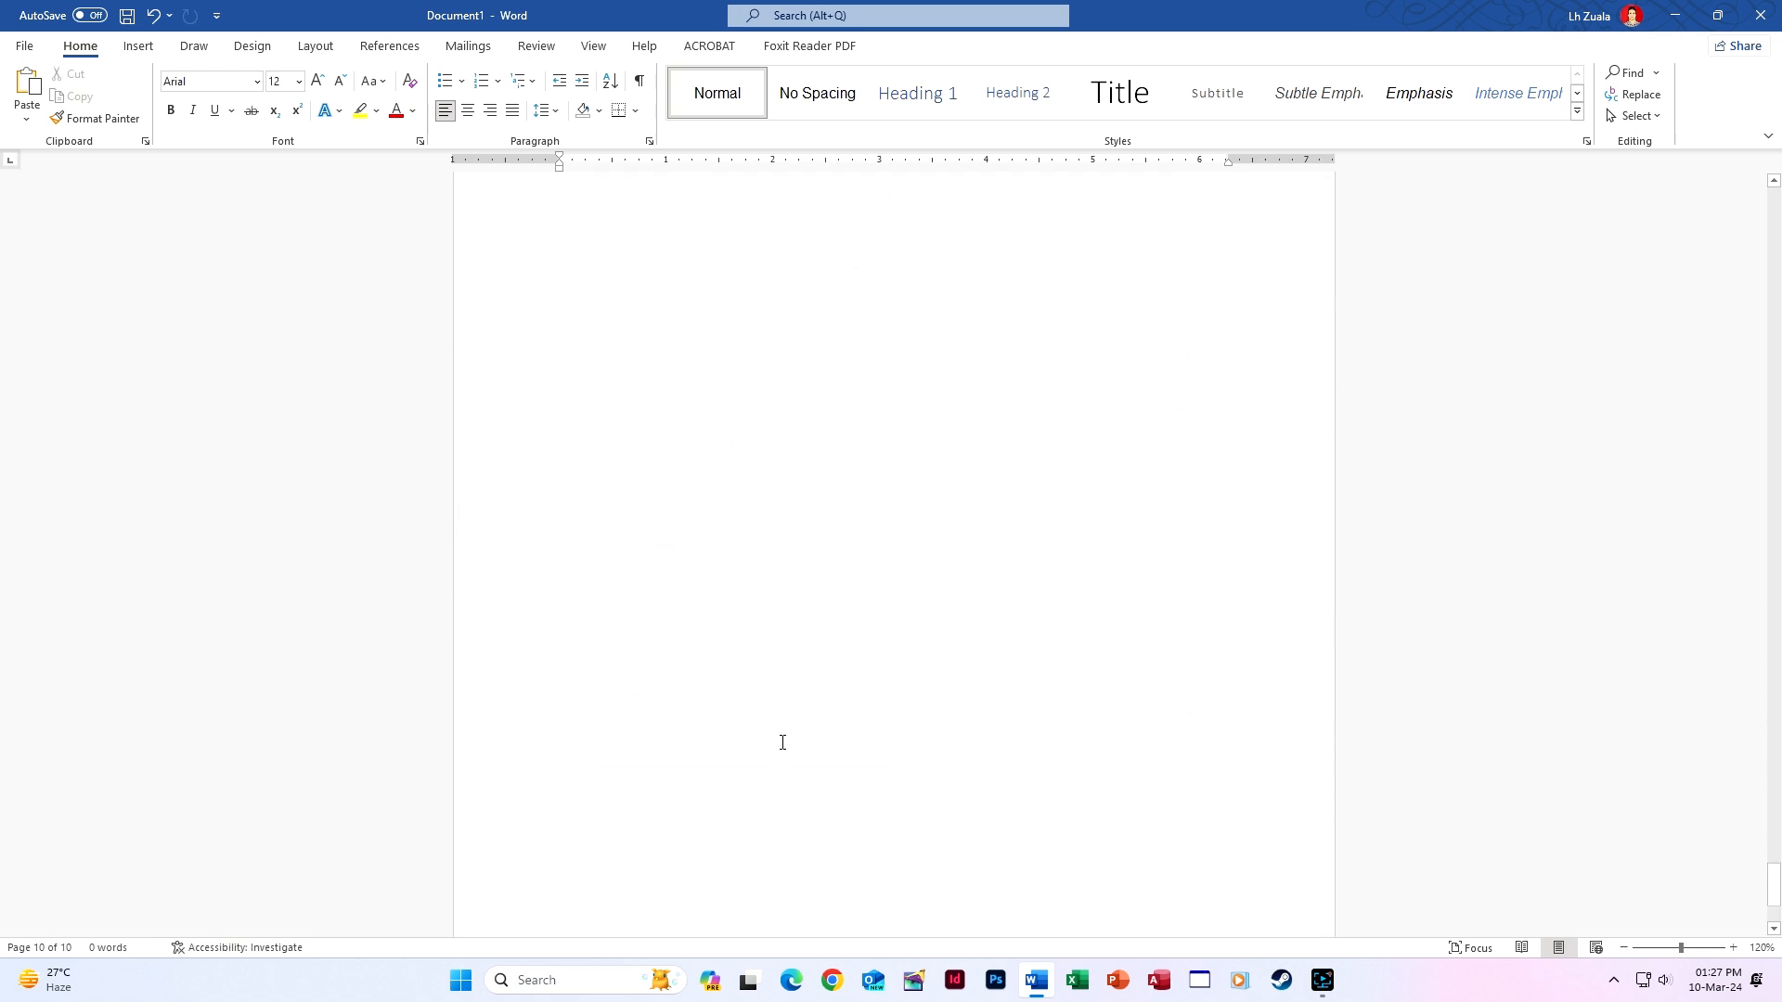
{"action": "scroll", "coordinate": [847, 555], "scroll_direction": "down", "scroll_amount": 4}
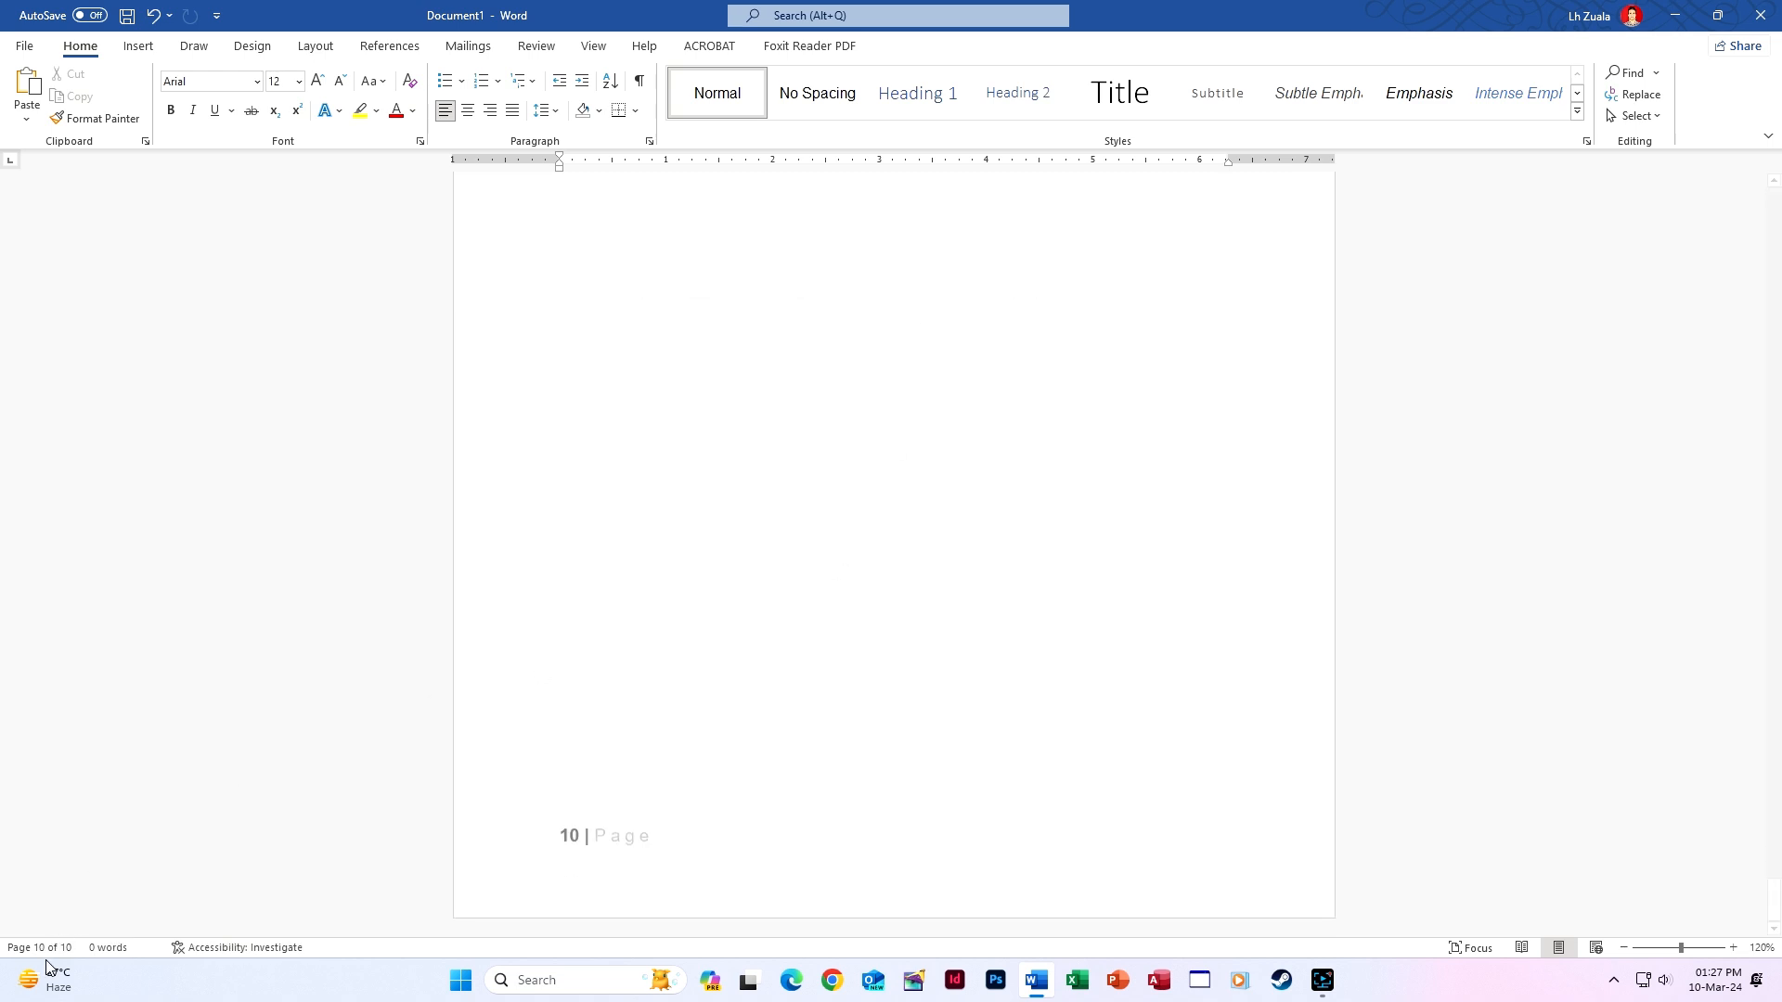
{"action": "left_click", "coordinate": [836, 860]}
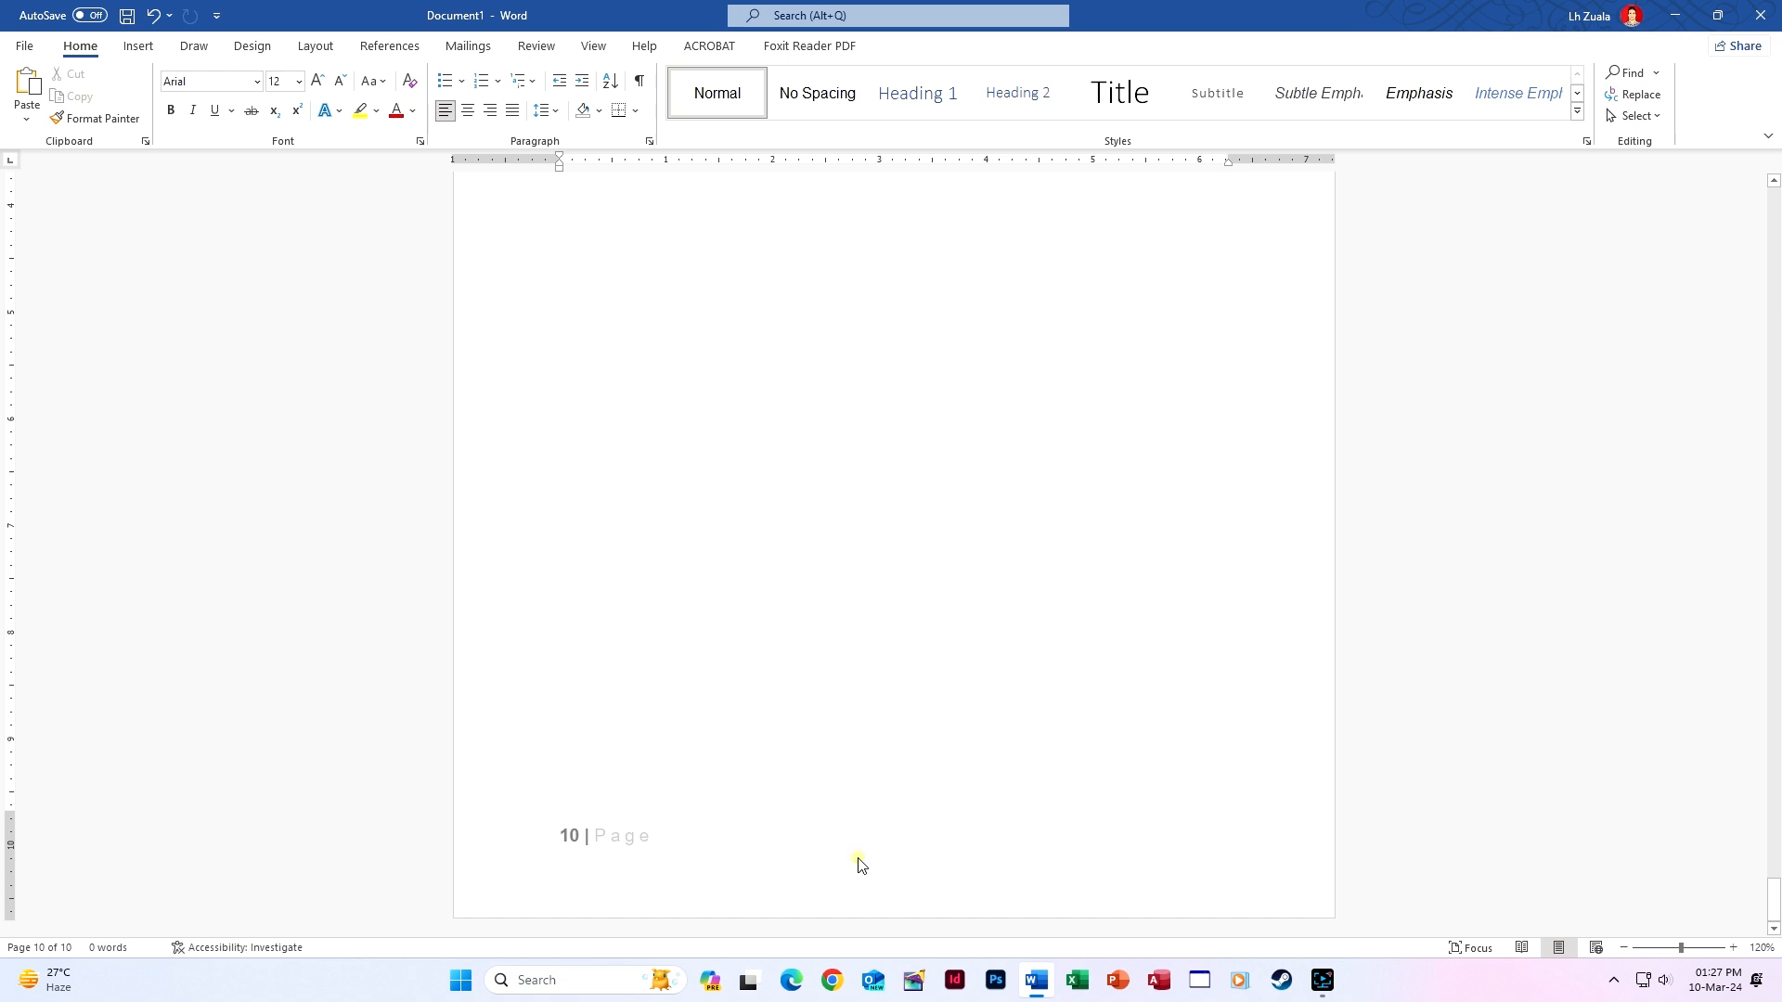
Check page 10's footer and the institute header, close header editing, and open print preview.
{"action": "double_click", "coordinate": [857, 859]}
{"action": "left_click", "coordinate": [1030, 106]}
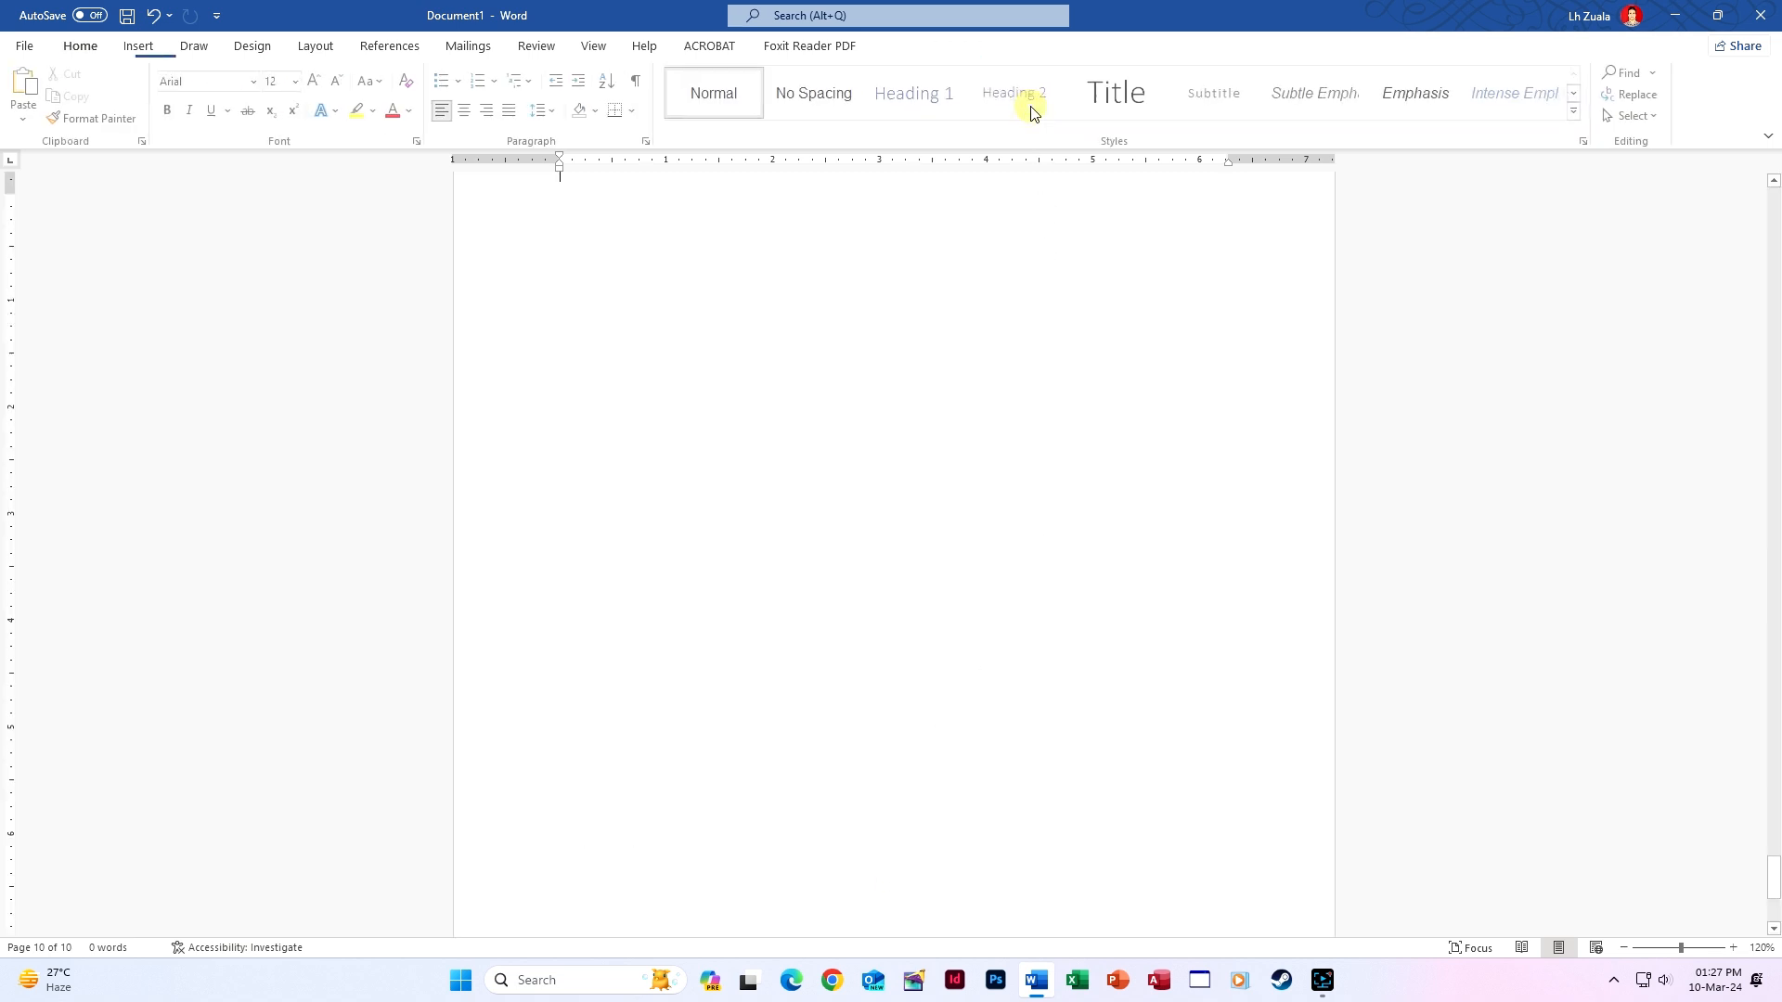
{"action": "left_click", "coordinate": [138, 46]}
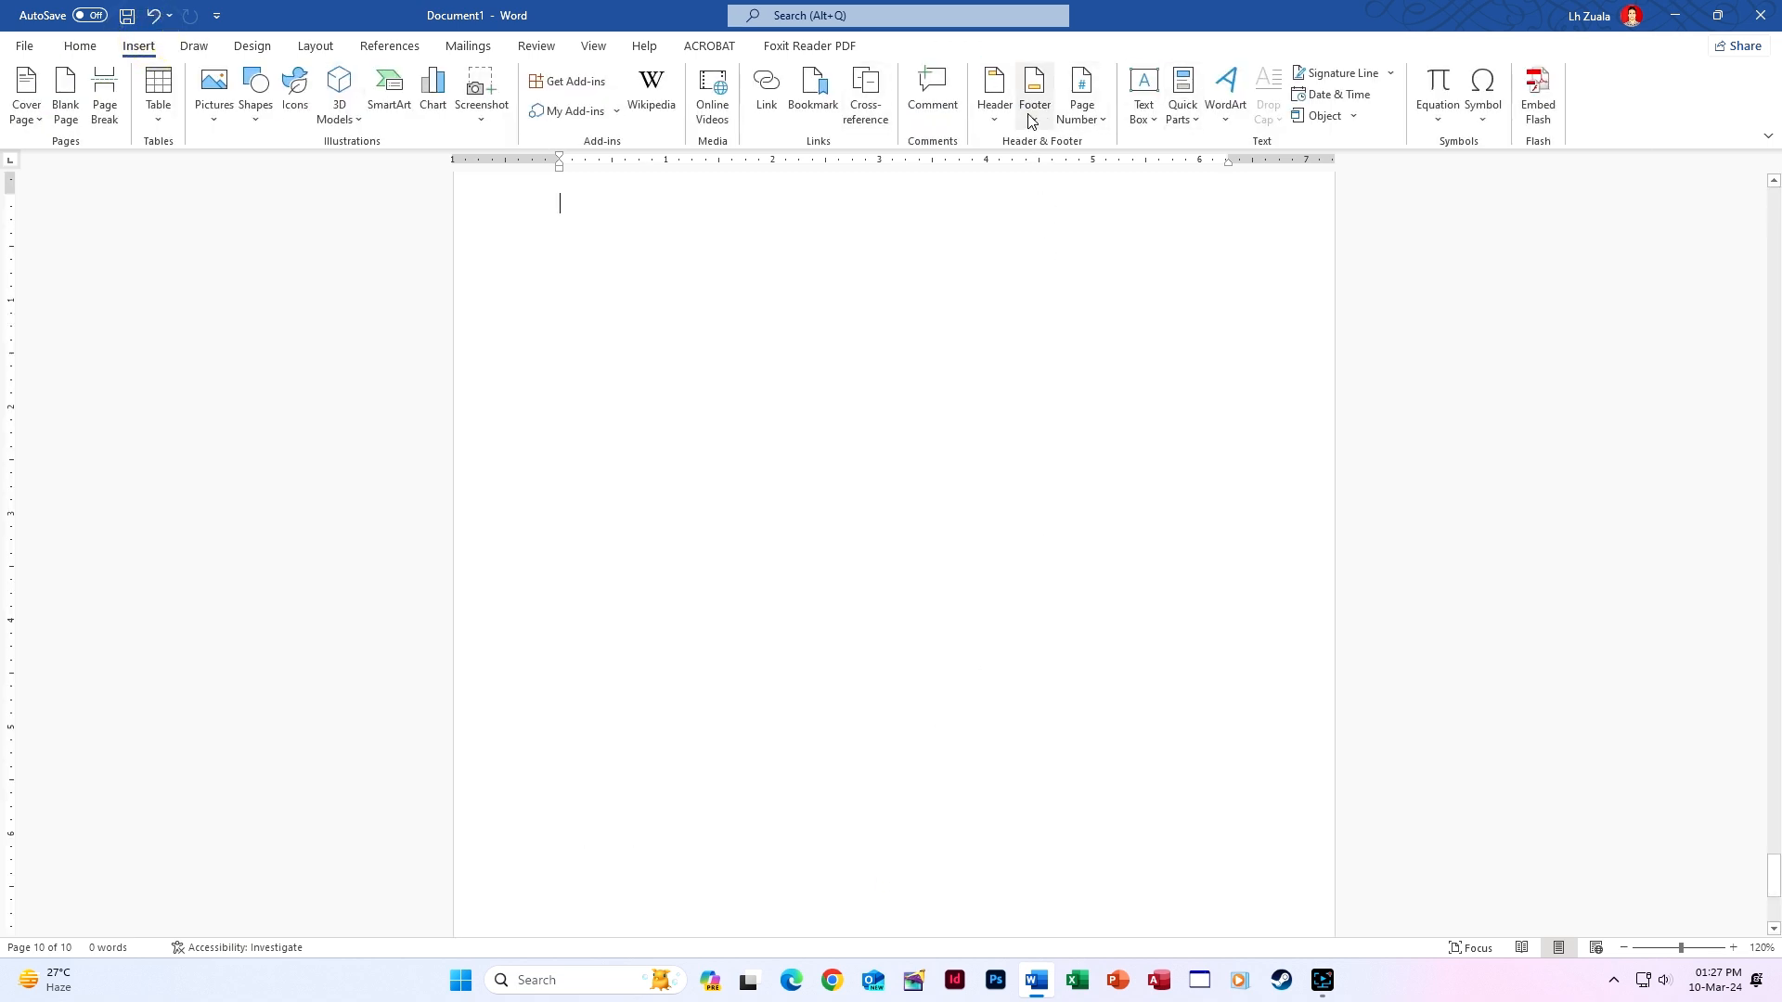
{"action": "left_click", "coordinate": [1103, 119]}
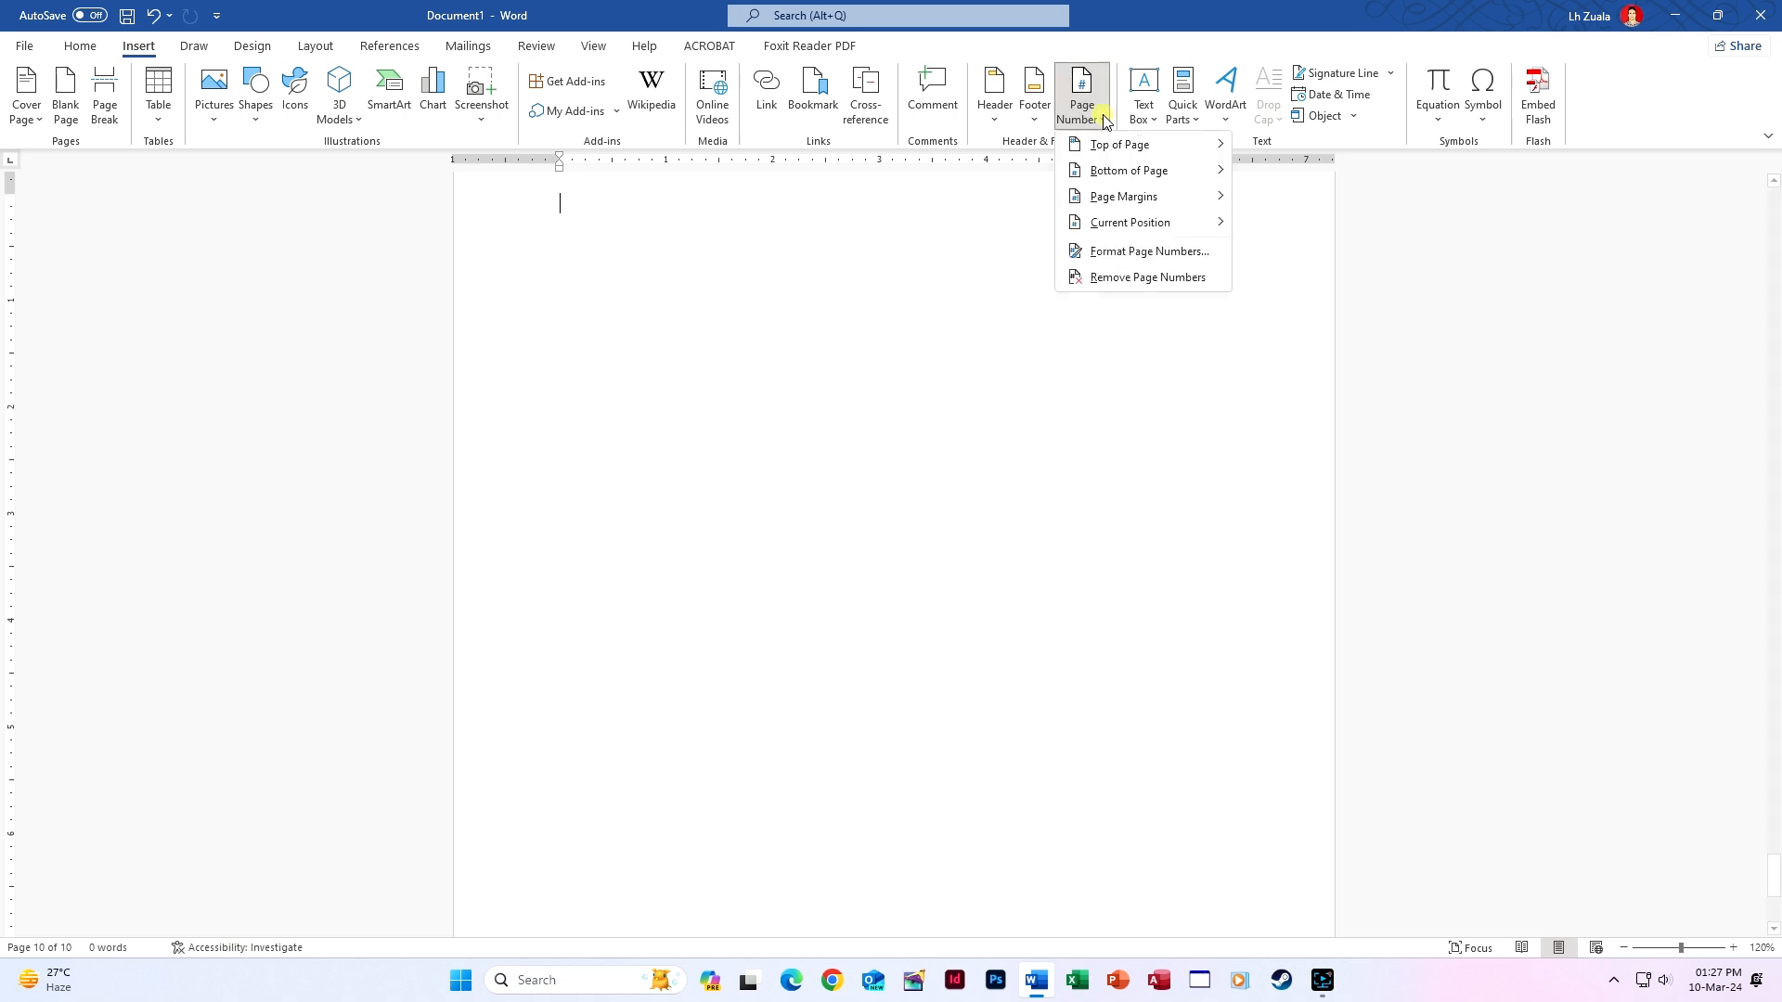
{"action": "left_click", "coordinate": [1021, 119]}
{"action": "left_click", "coordinate": [1122, 796]}
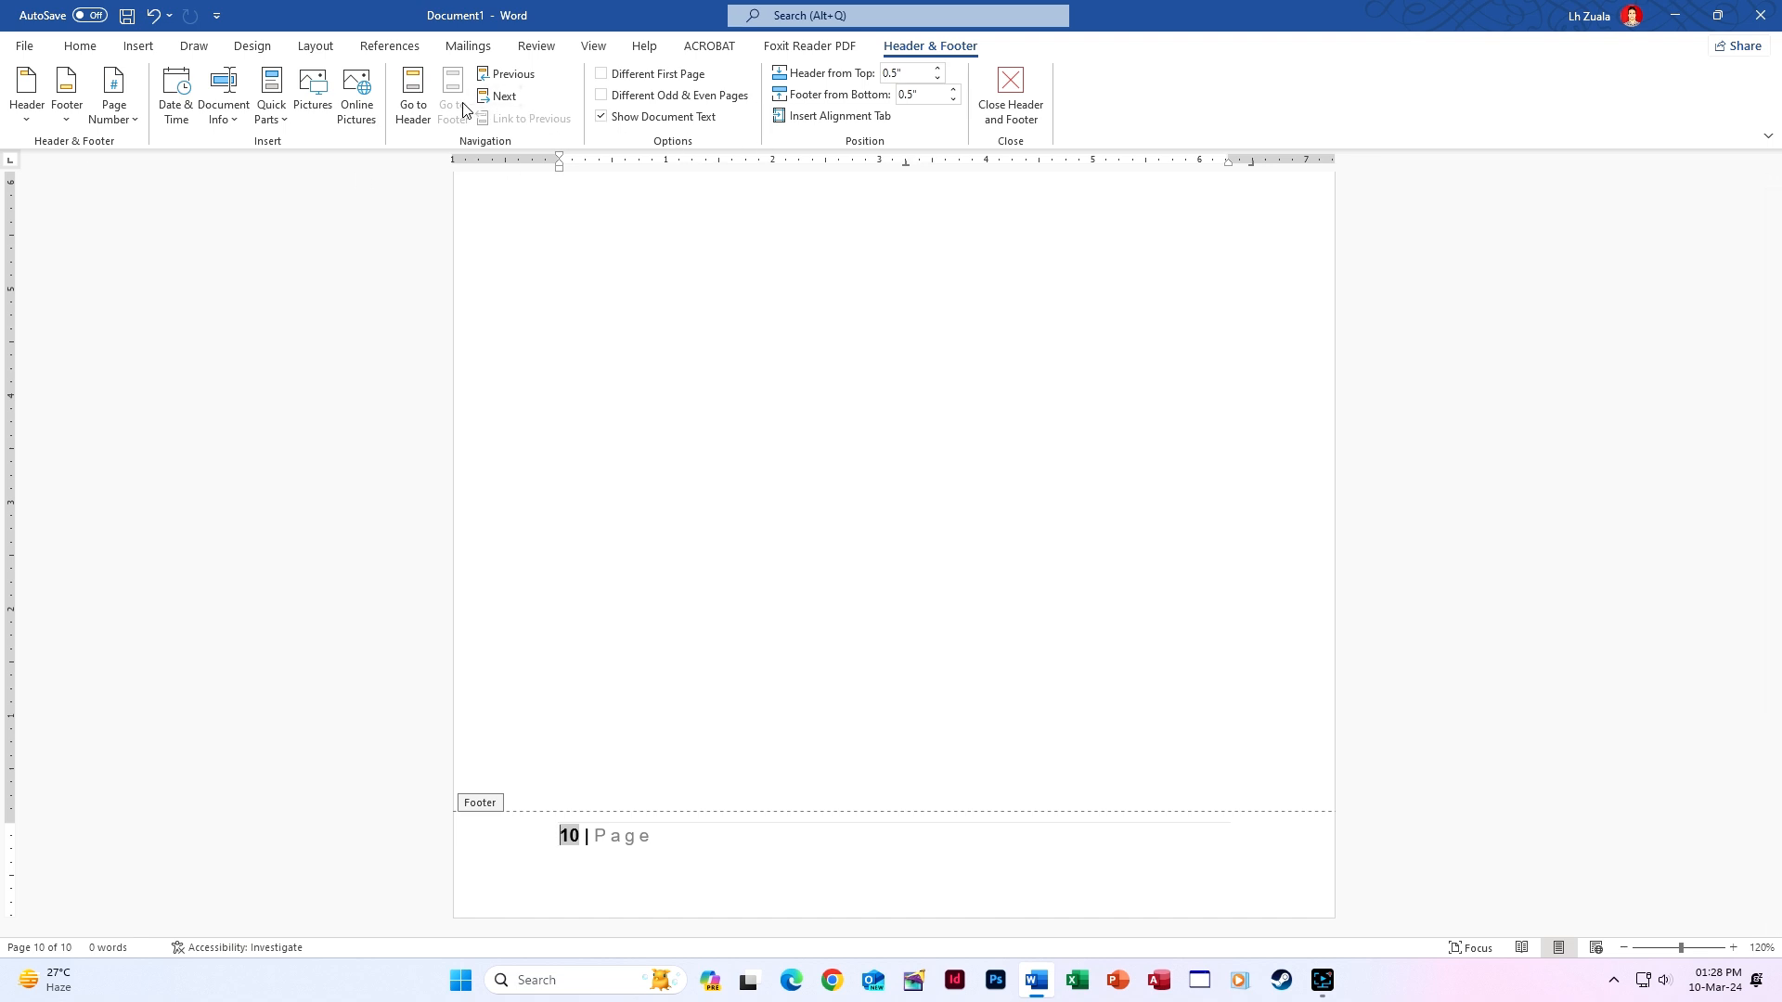
{"action": "left_click", "coordinate": [422, 98]}
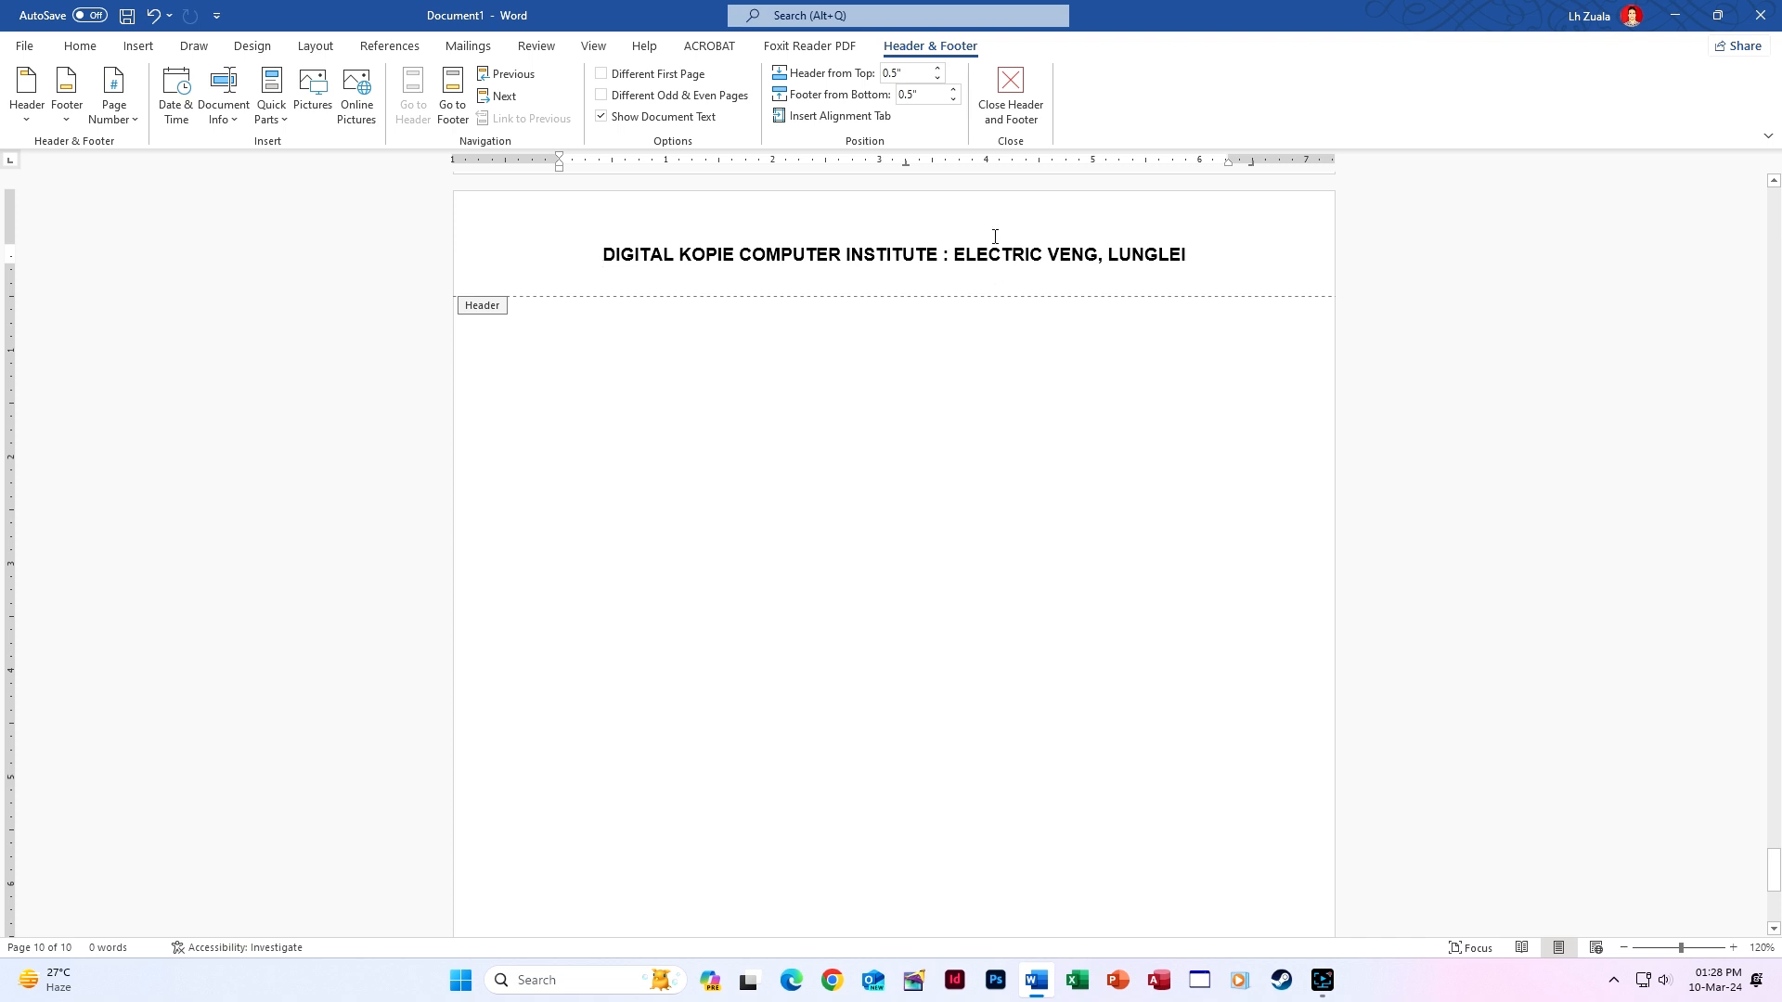
{"action": "left_click", "coordinate": [1011, 99]}
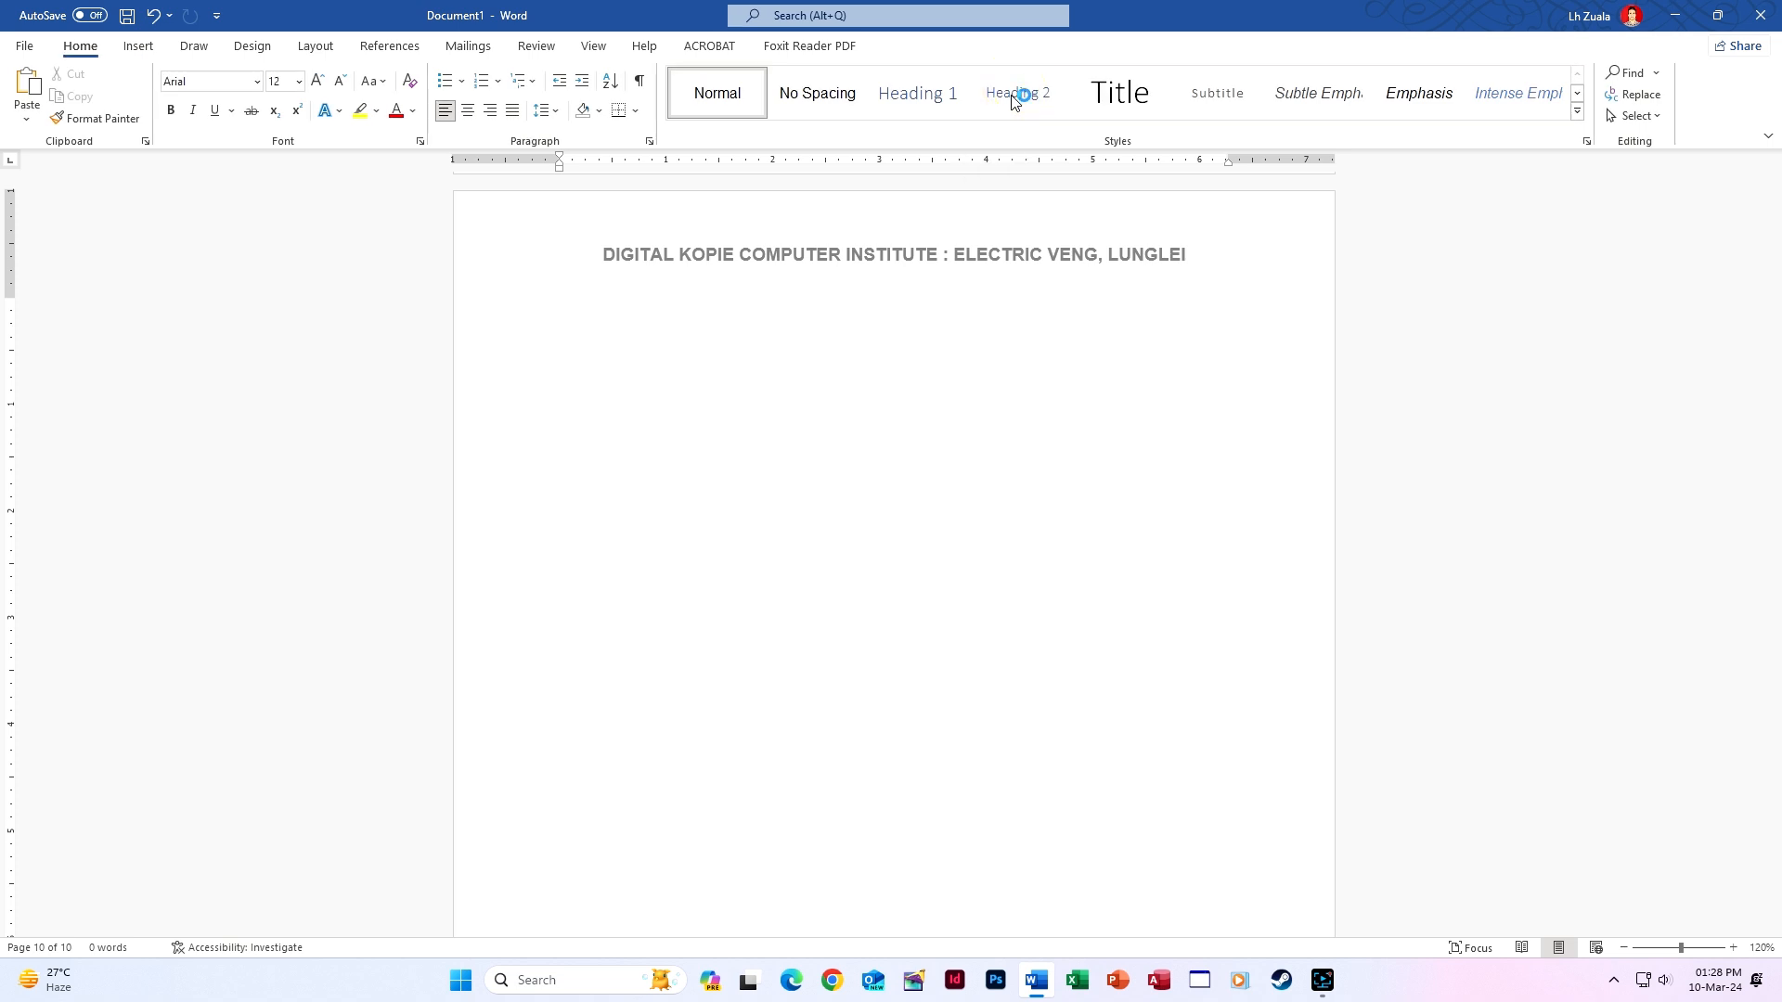
{"action": "key", "text": "ctrl+p"}
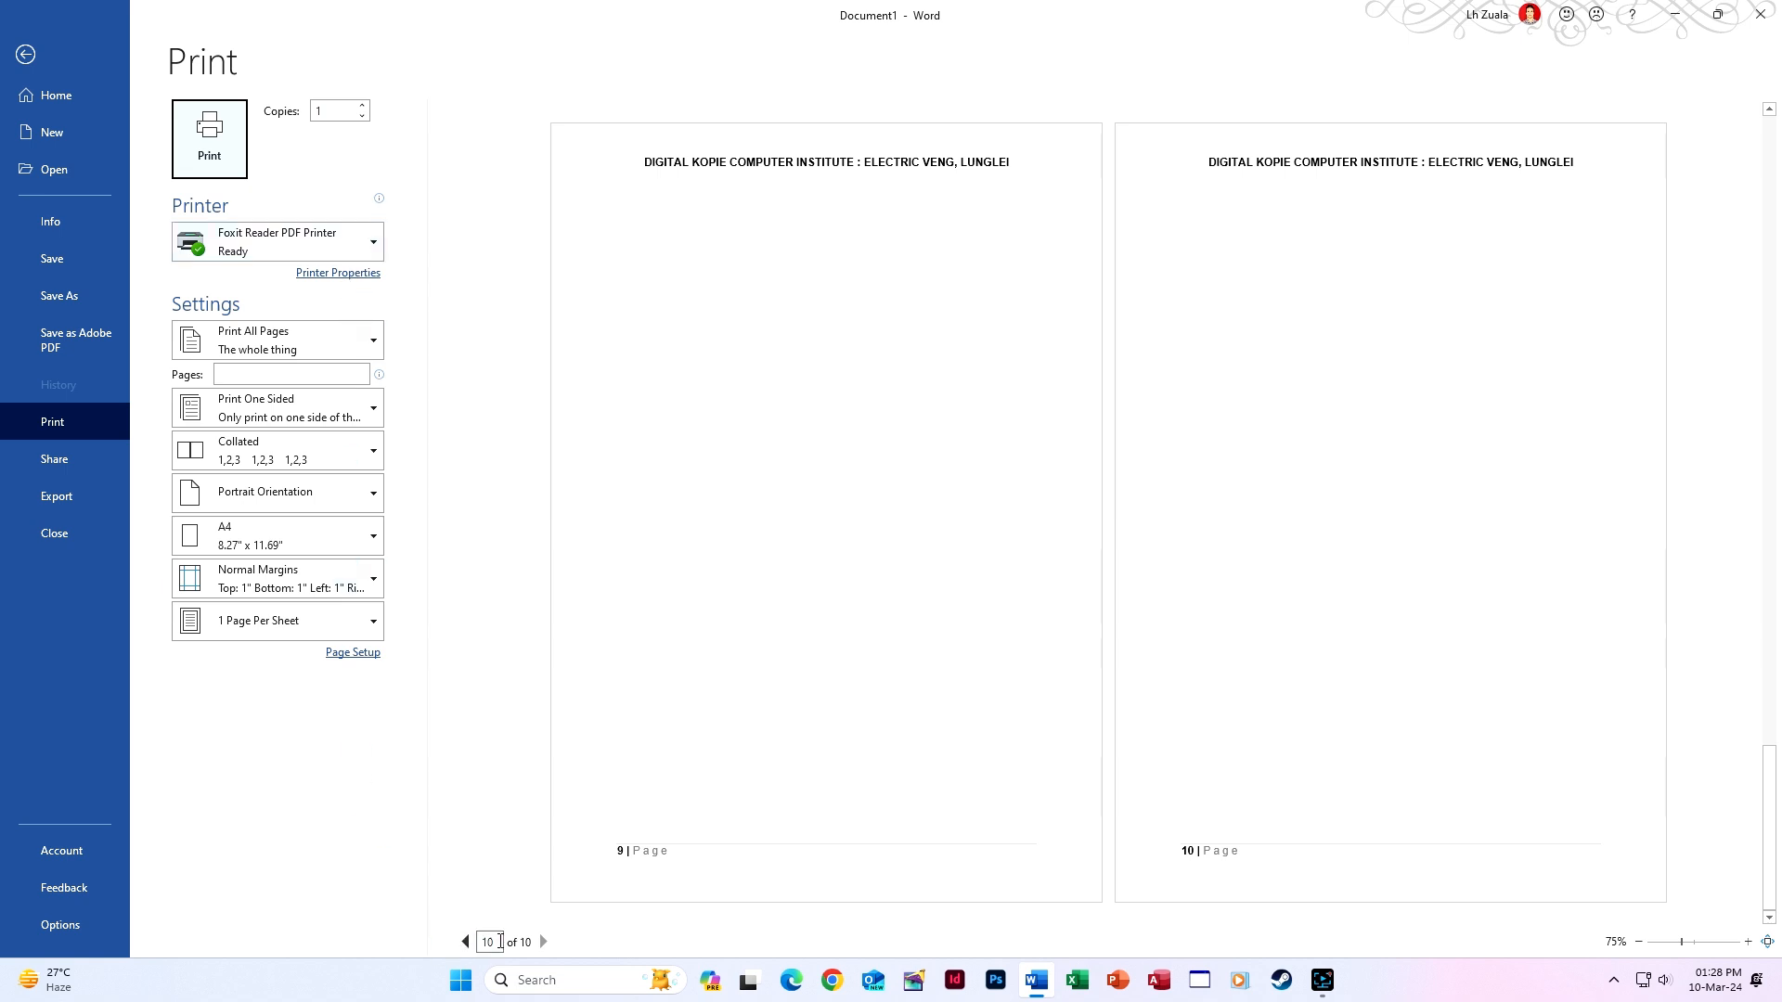
{"action": "left_click", "coordinate": [460, 942]}
{"action": "left_click", "coordinate": [461, 942]}
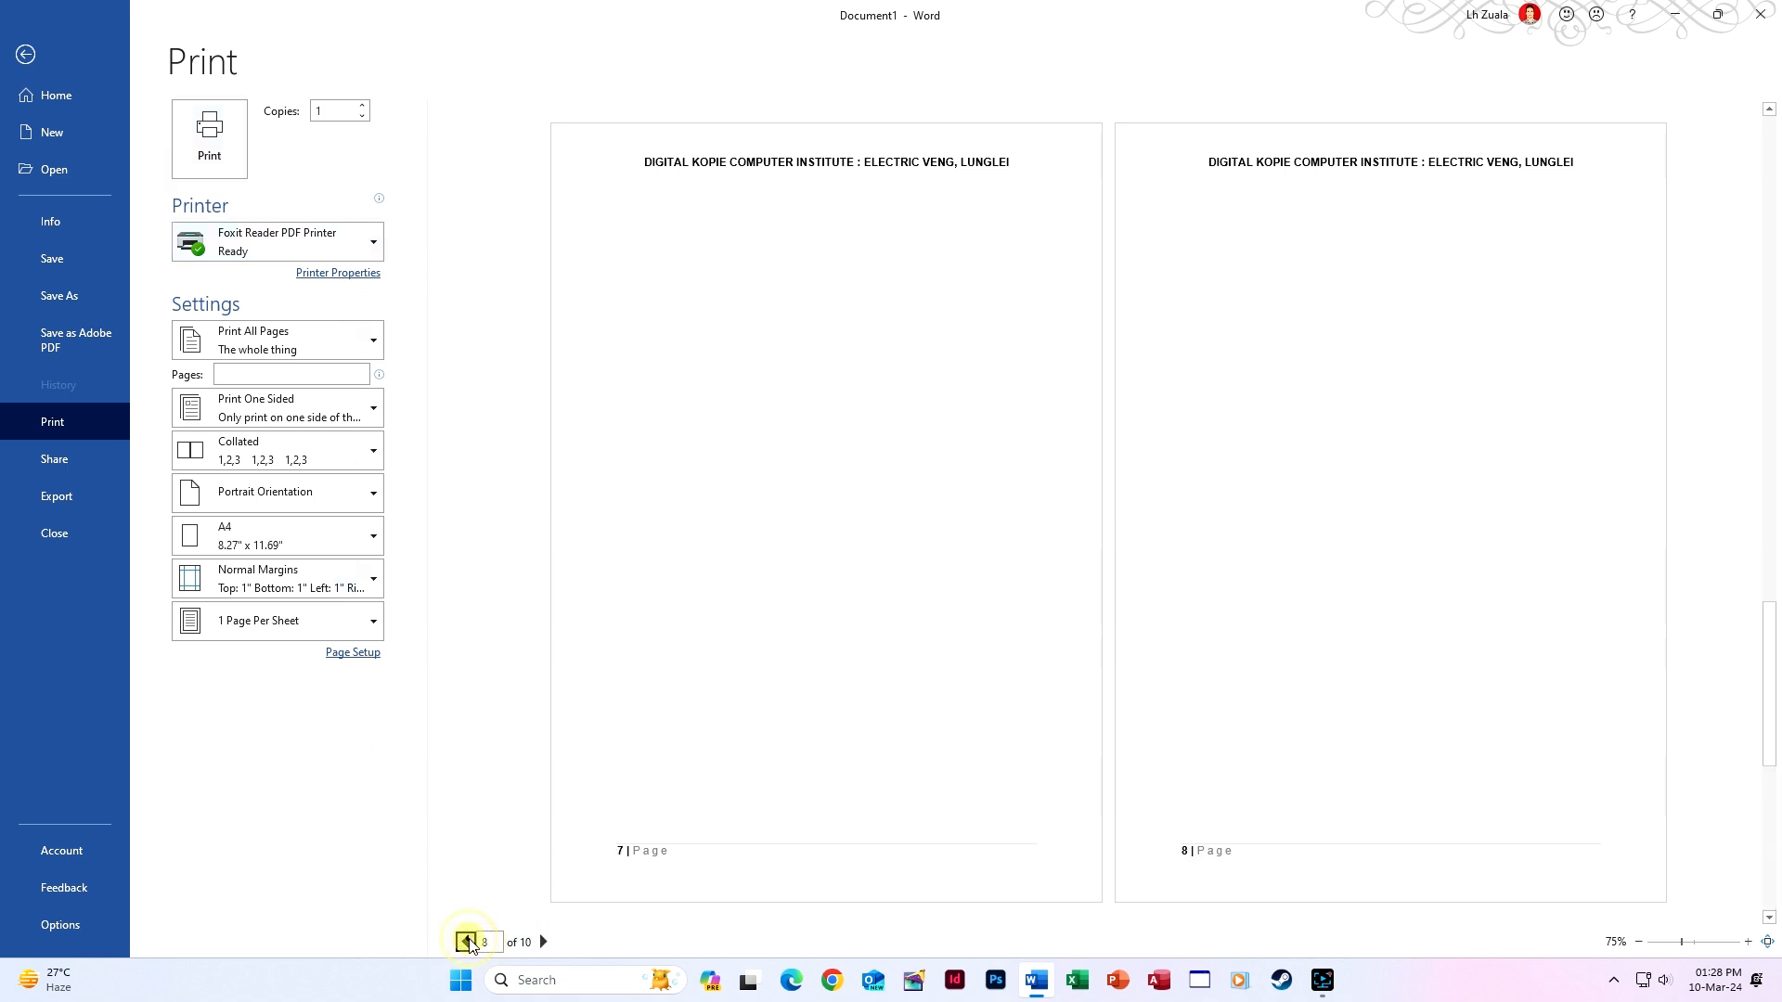
{"action": "left_click", "coordinate": [461, 943]}
{"action": "left_click", "coordinate": [460, 942]}
{"action": "left_click", "coordinate": [460, 942]}
{"action": "left_click", "coordinate": [460, 942]}
{"action": "left_click", "coordinate": [461, 942]}
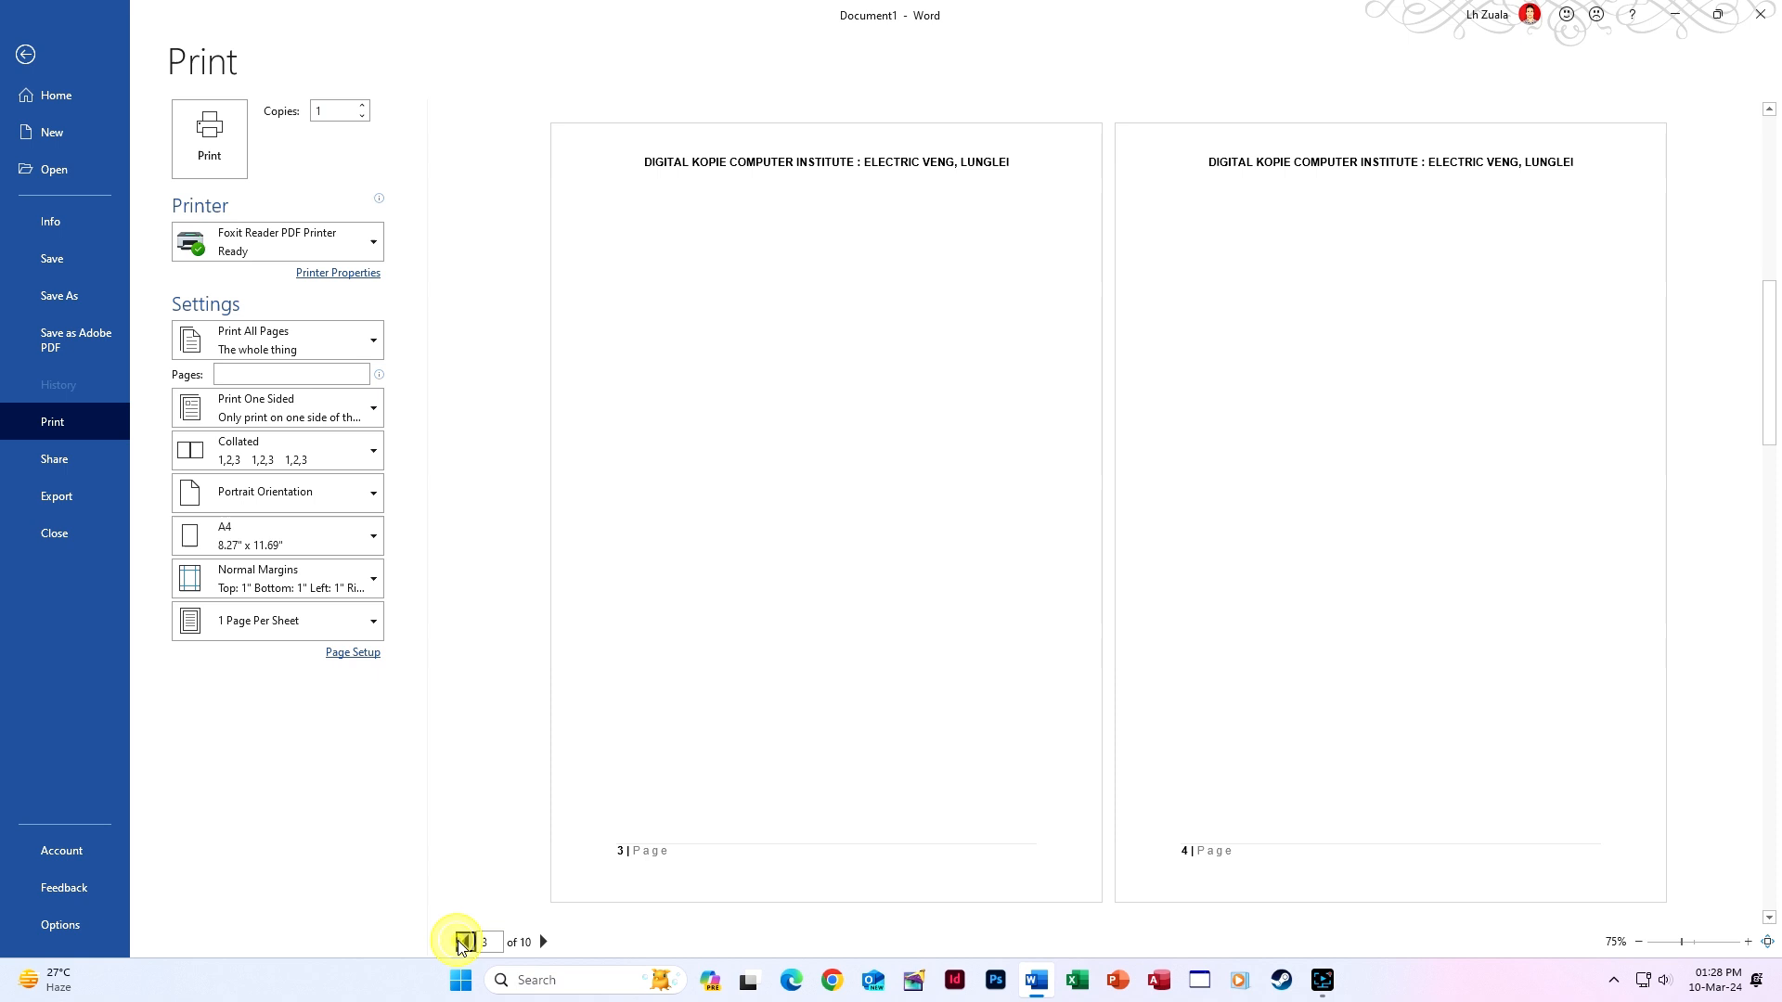
{"action": "left_click", "coordinate": [460, 942]}
{"action": "left_click", "coordinate": [461, 943]}
{"action": "key", "text": "Escape"}
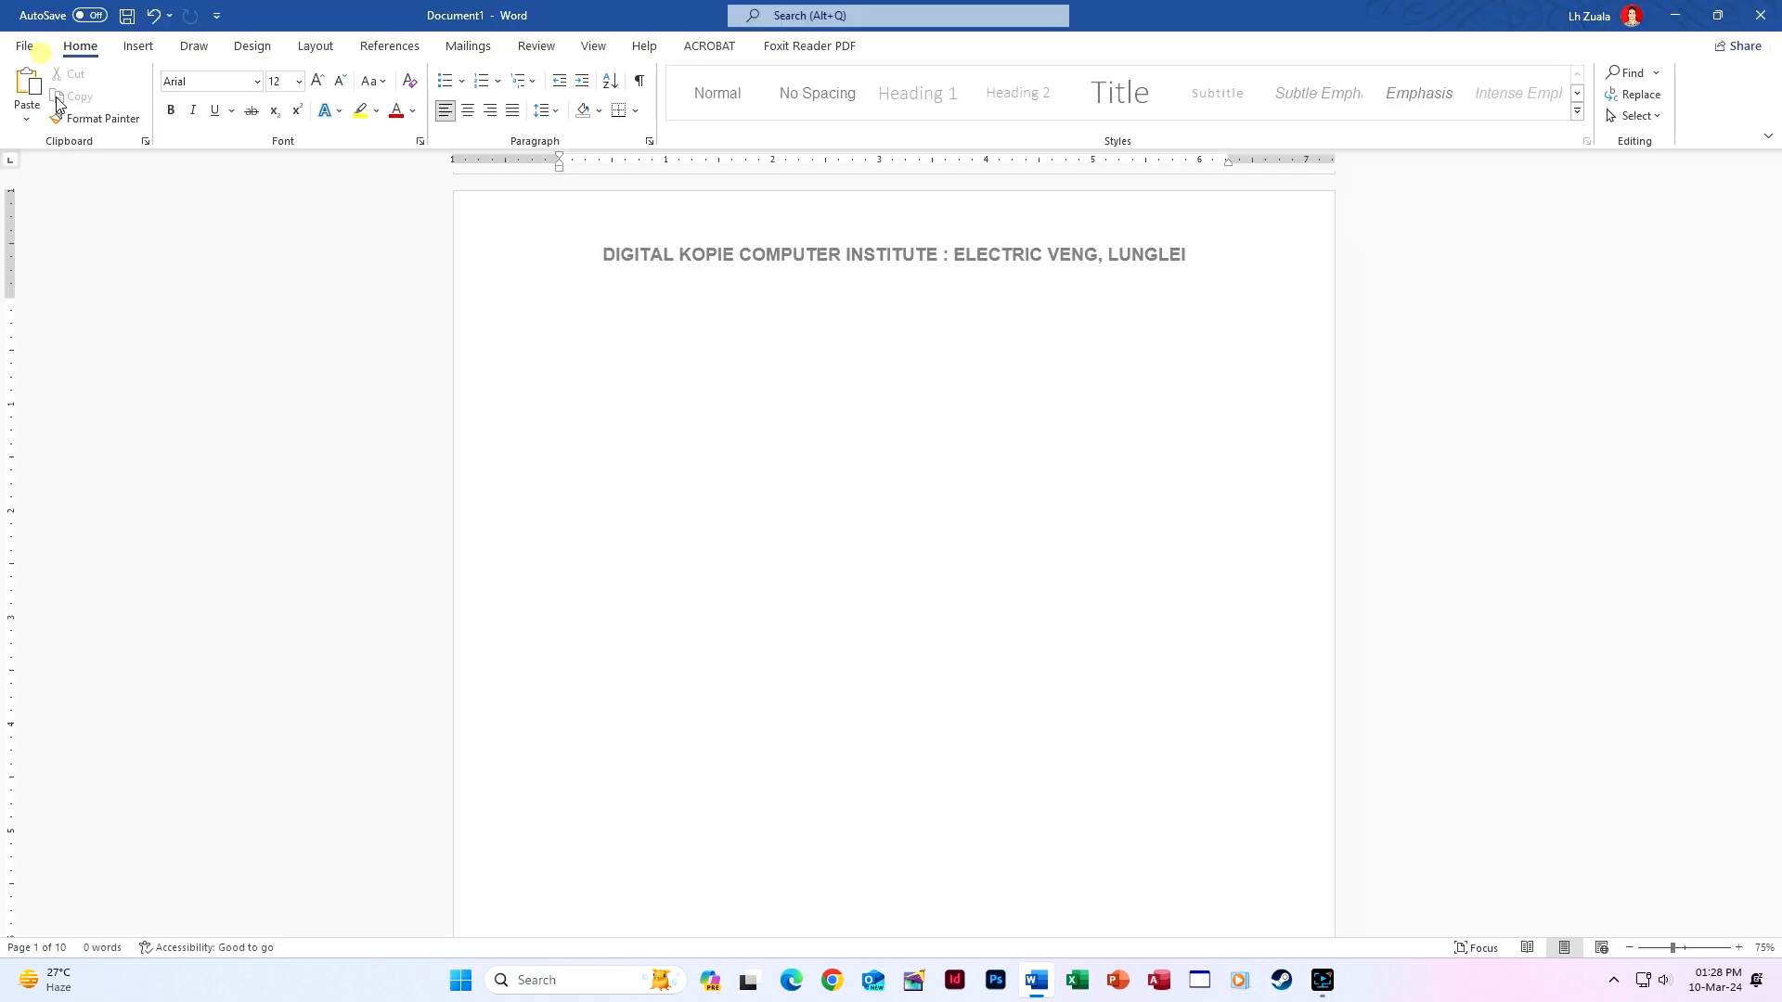
{"action": "left_click", "coordinate": [51, 948]}
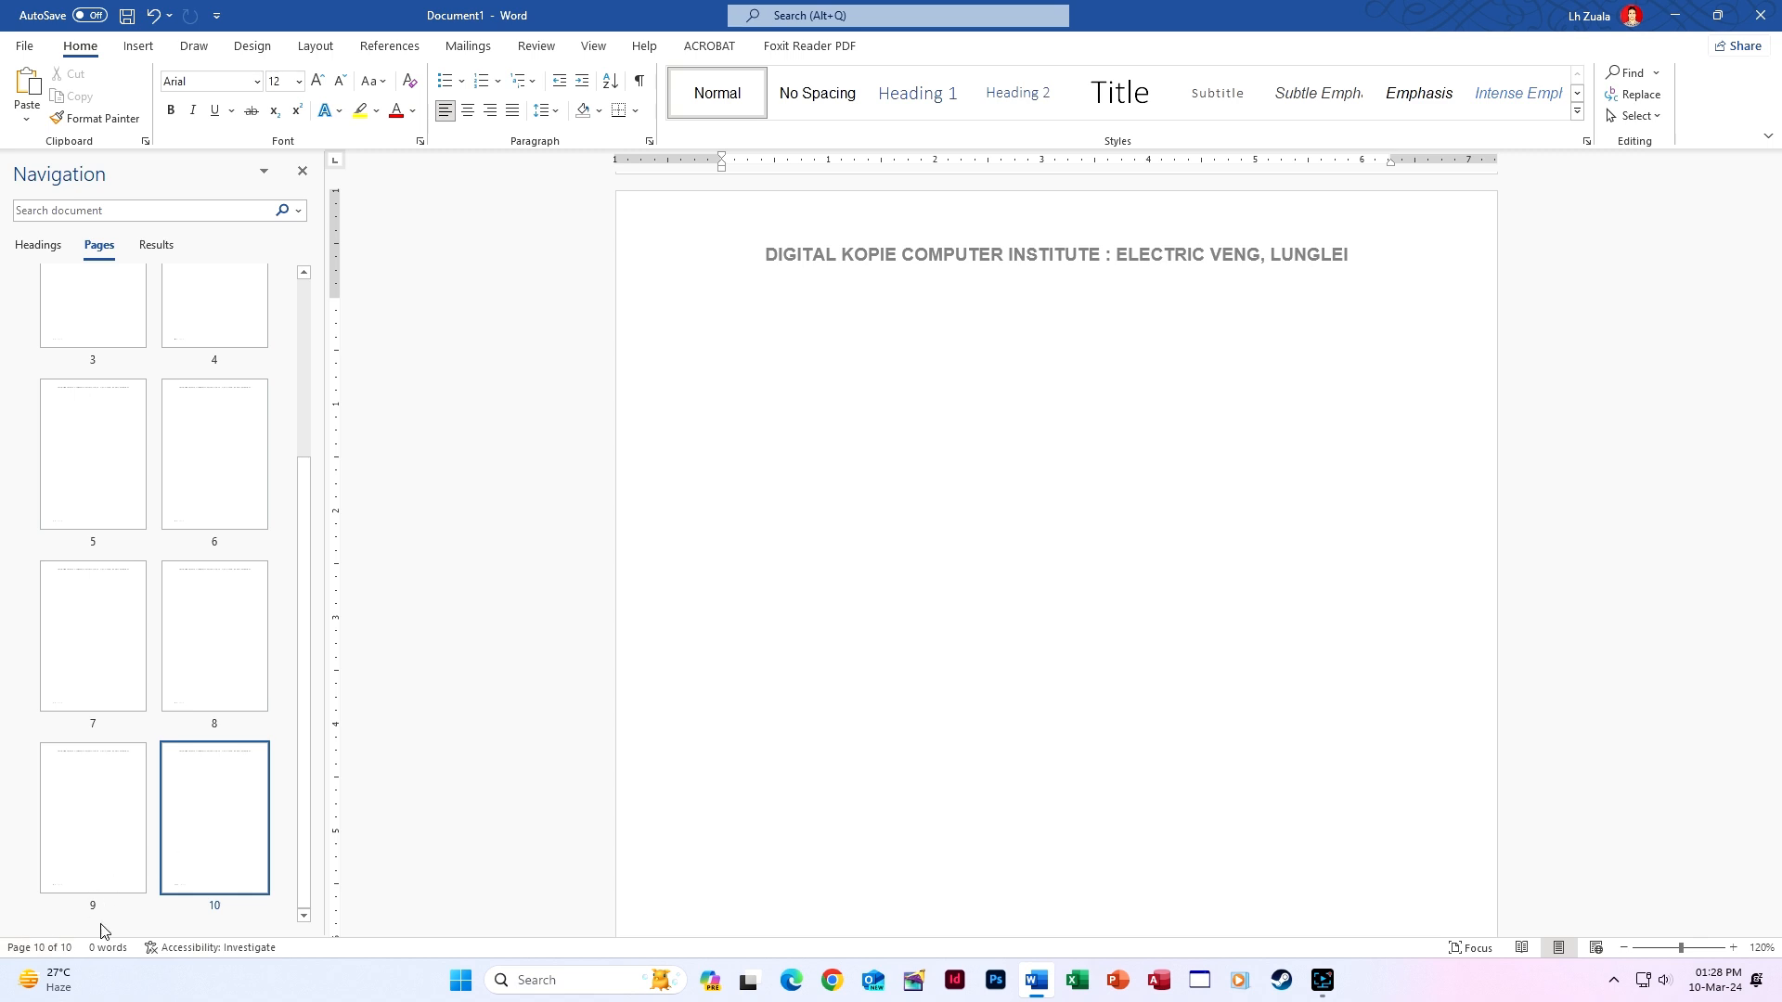
{"action": "right_click", "coordinate": [53, 947]}
{"action": "left_click", "coordinate": [548, 534]}
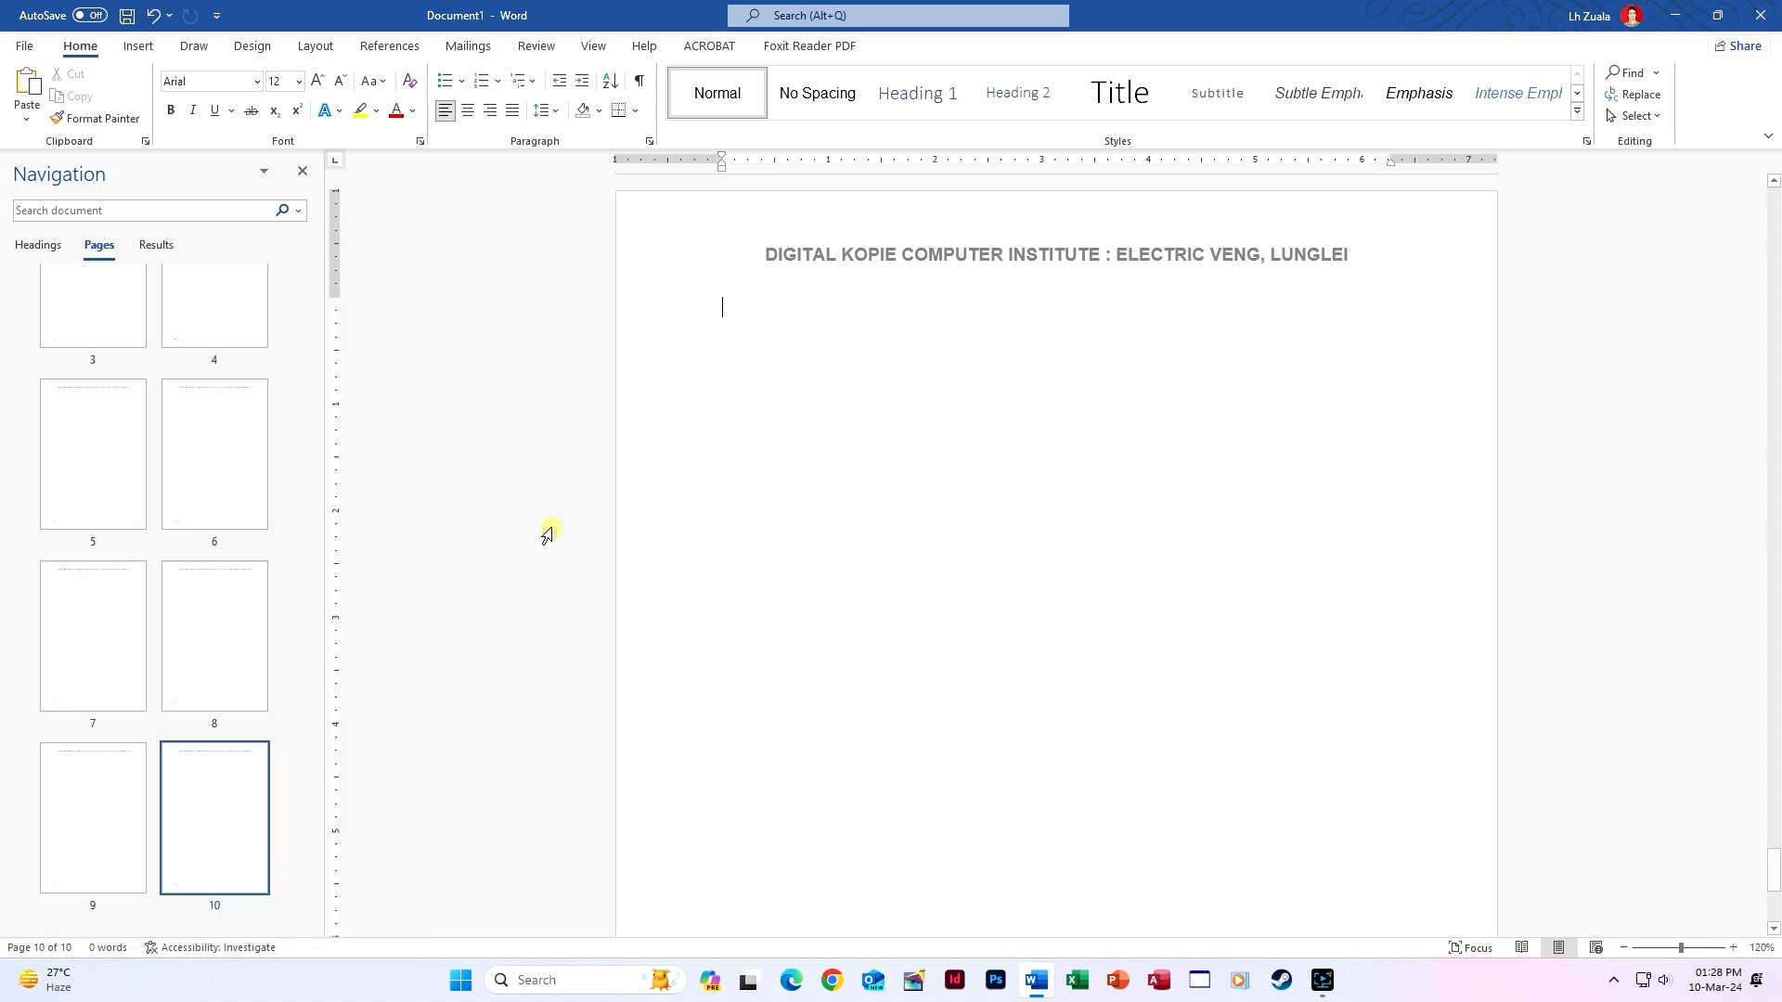
{"action": "left_click", "coordinate": [302, 173]}
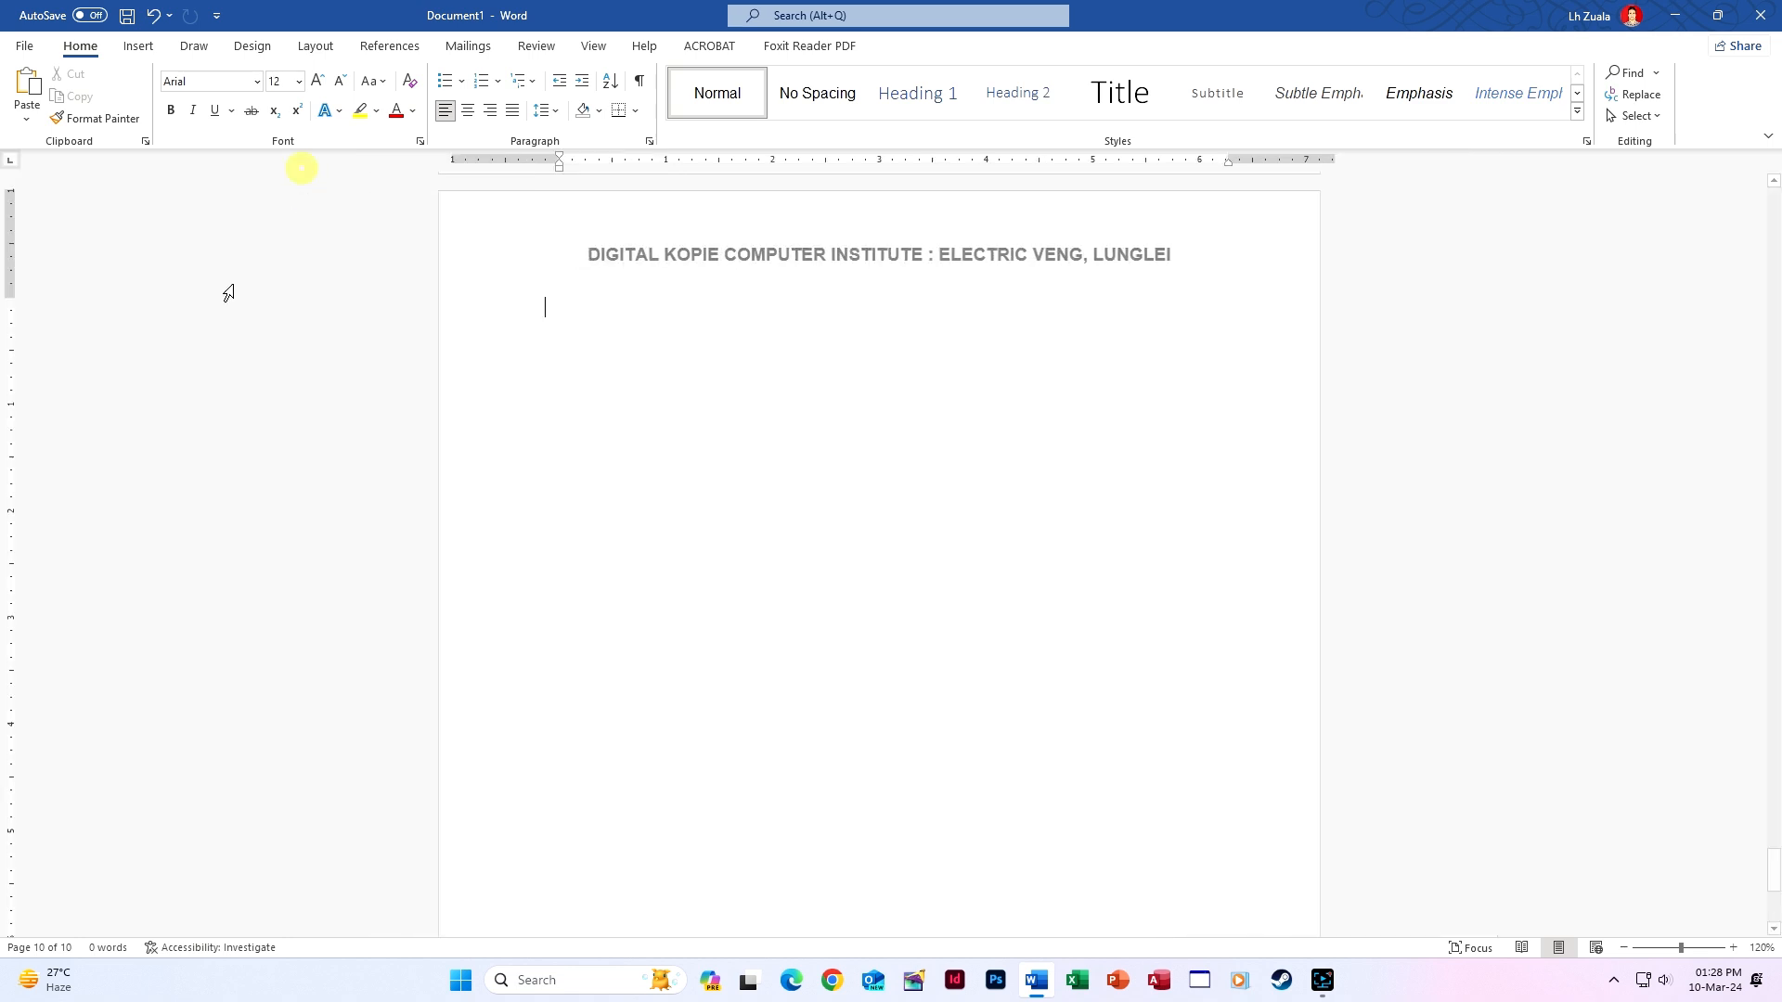
{"action": "left_click", "coordinate": [35, 947]}
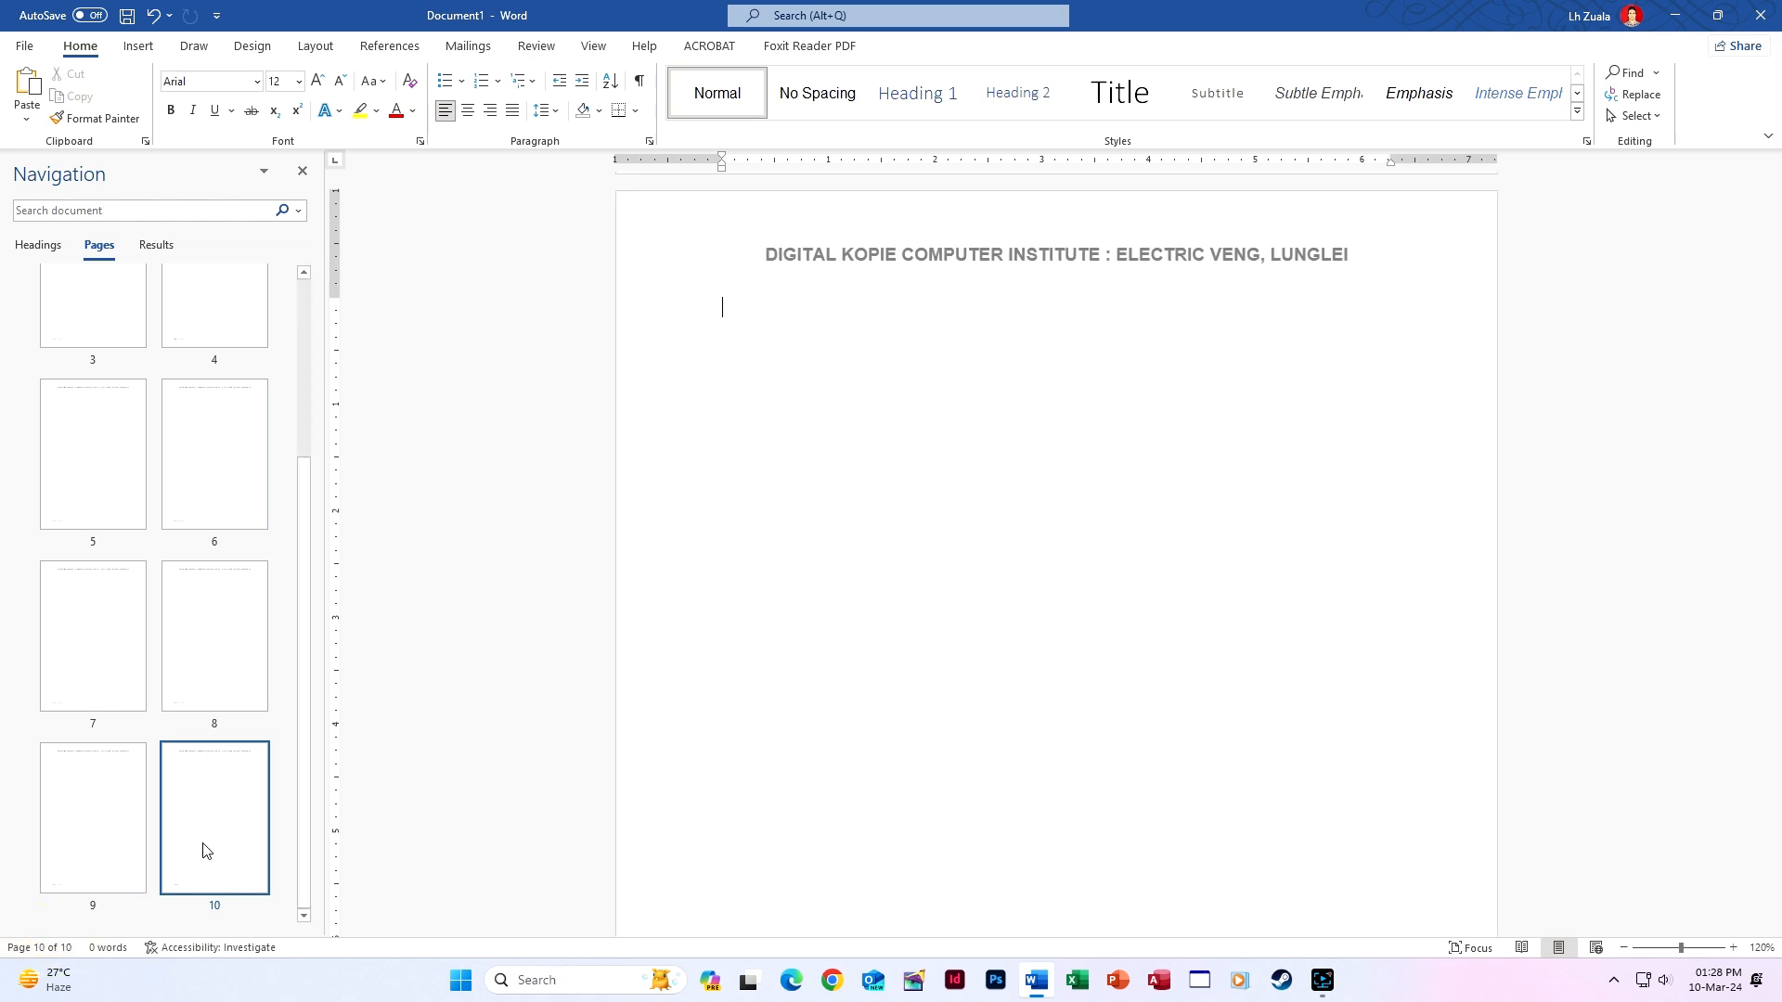
{"action": "scroll", "coordinate": [211, 819], "scroll_direction": "up", "scroll_amount": 3}
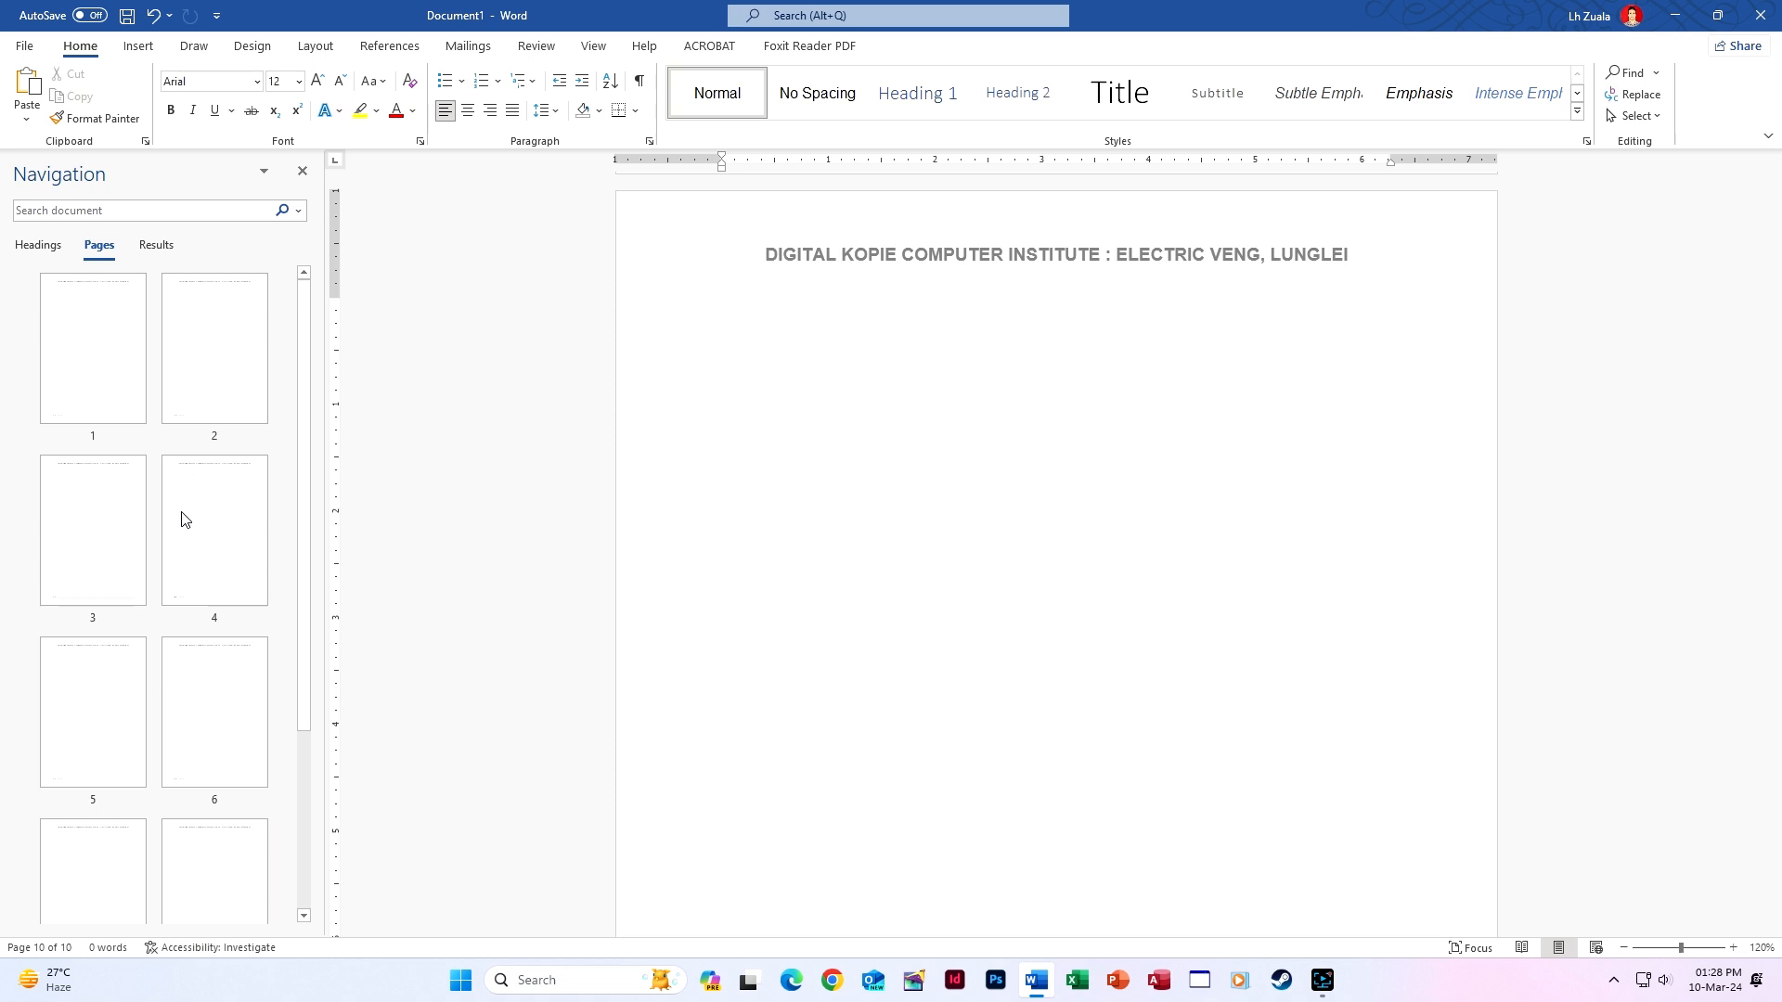
{"action": "left_click", "coordinate": [104, 381]}
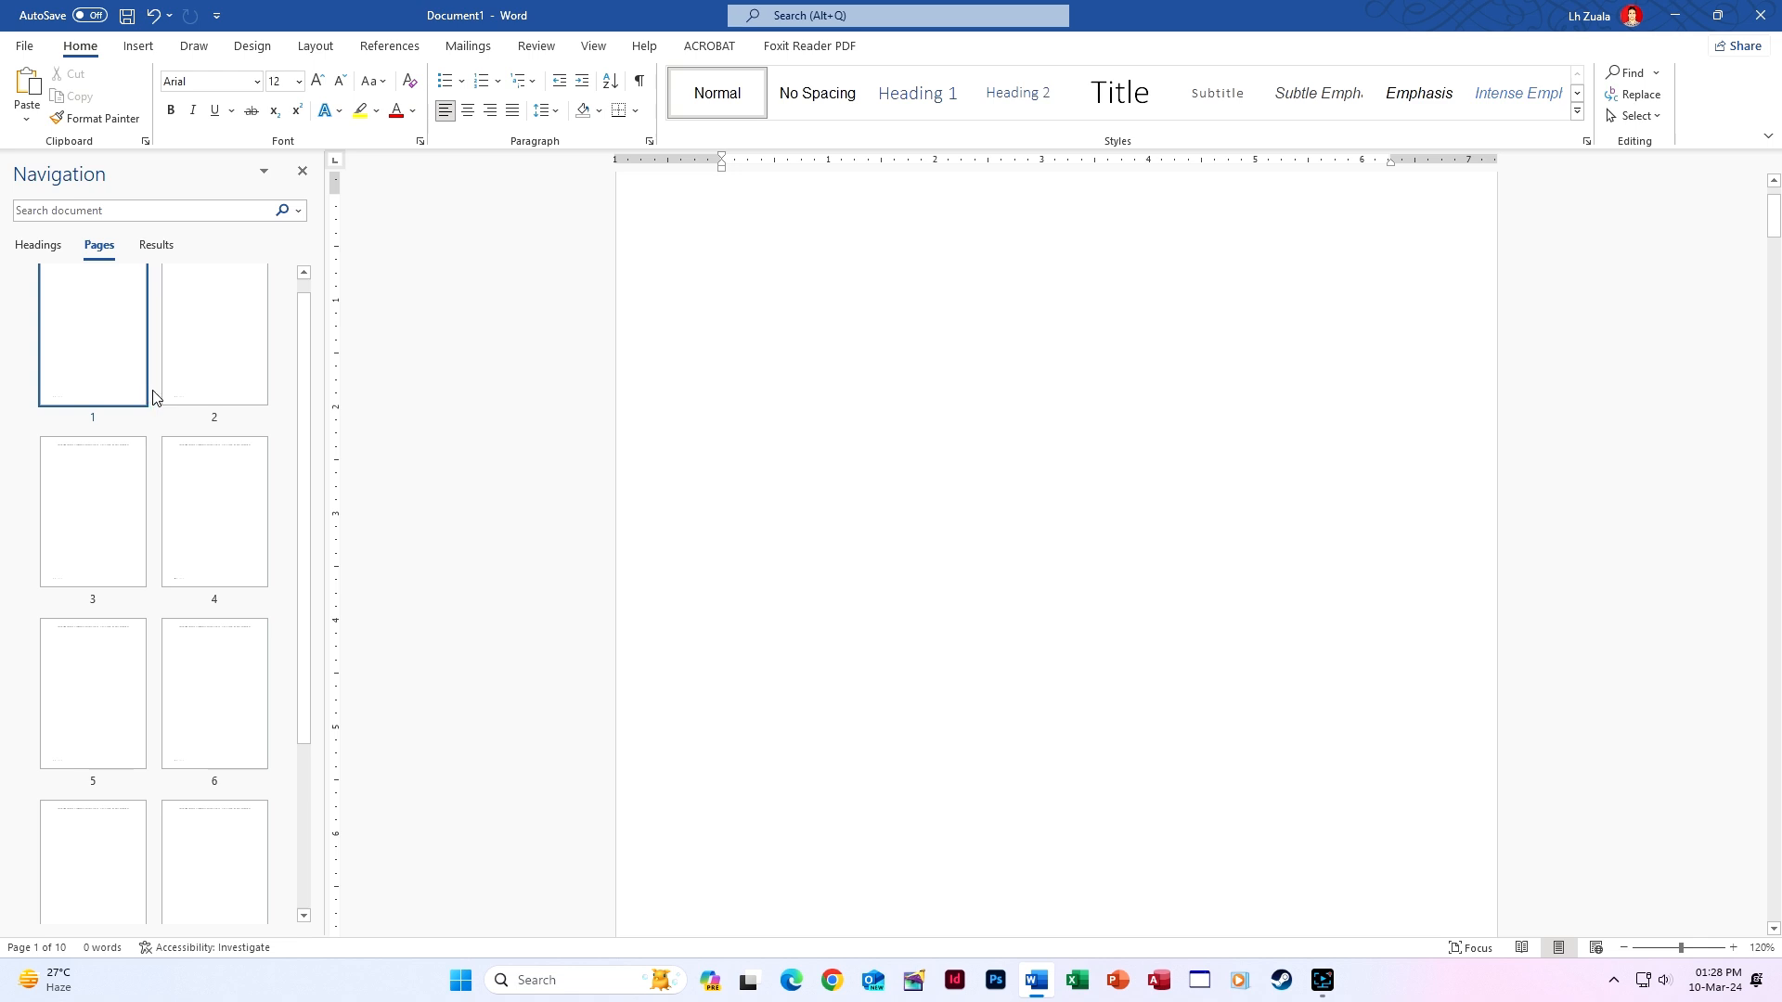
{"action": "left_click", "coordinate": [182, 381]}
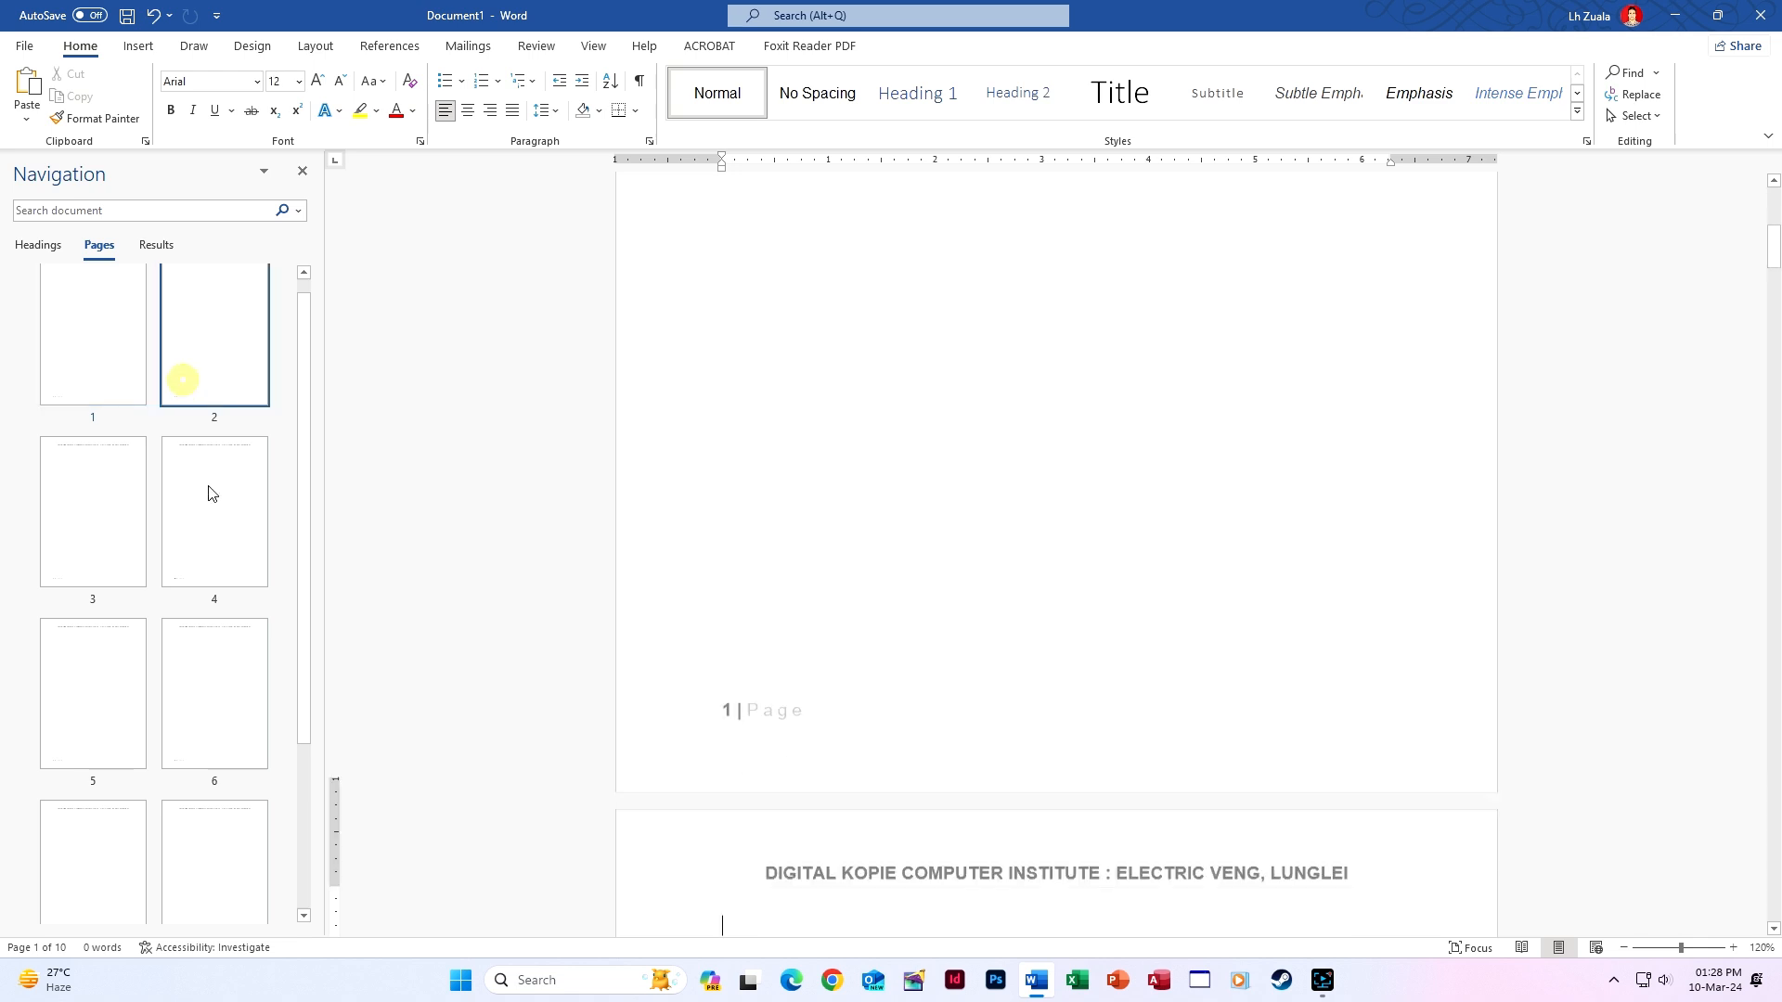
{"action": "left_click", "coordinate": [214, 508]}
{"action": "scroll", "coordinate": [215, 531], "scroll_direction": "down", "scroll_amount": 3}
{"action": "left_click", "coordinate": [216, 835]}
{"action": "left_click", "coordinate": [121, 816]}
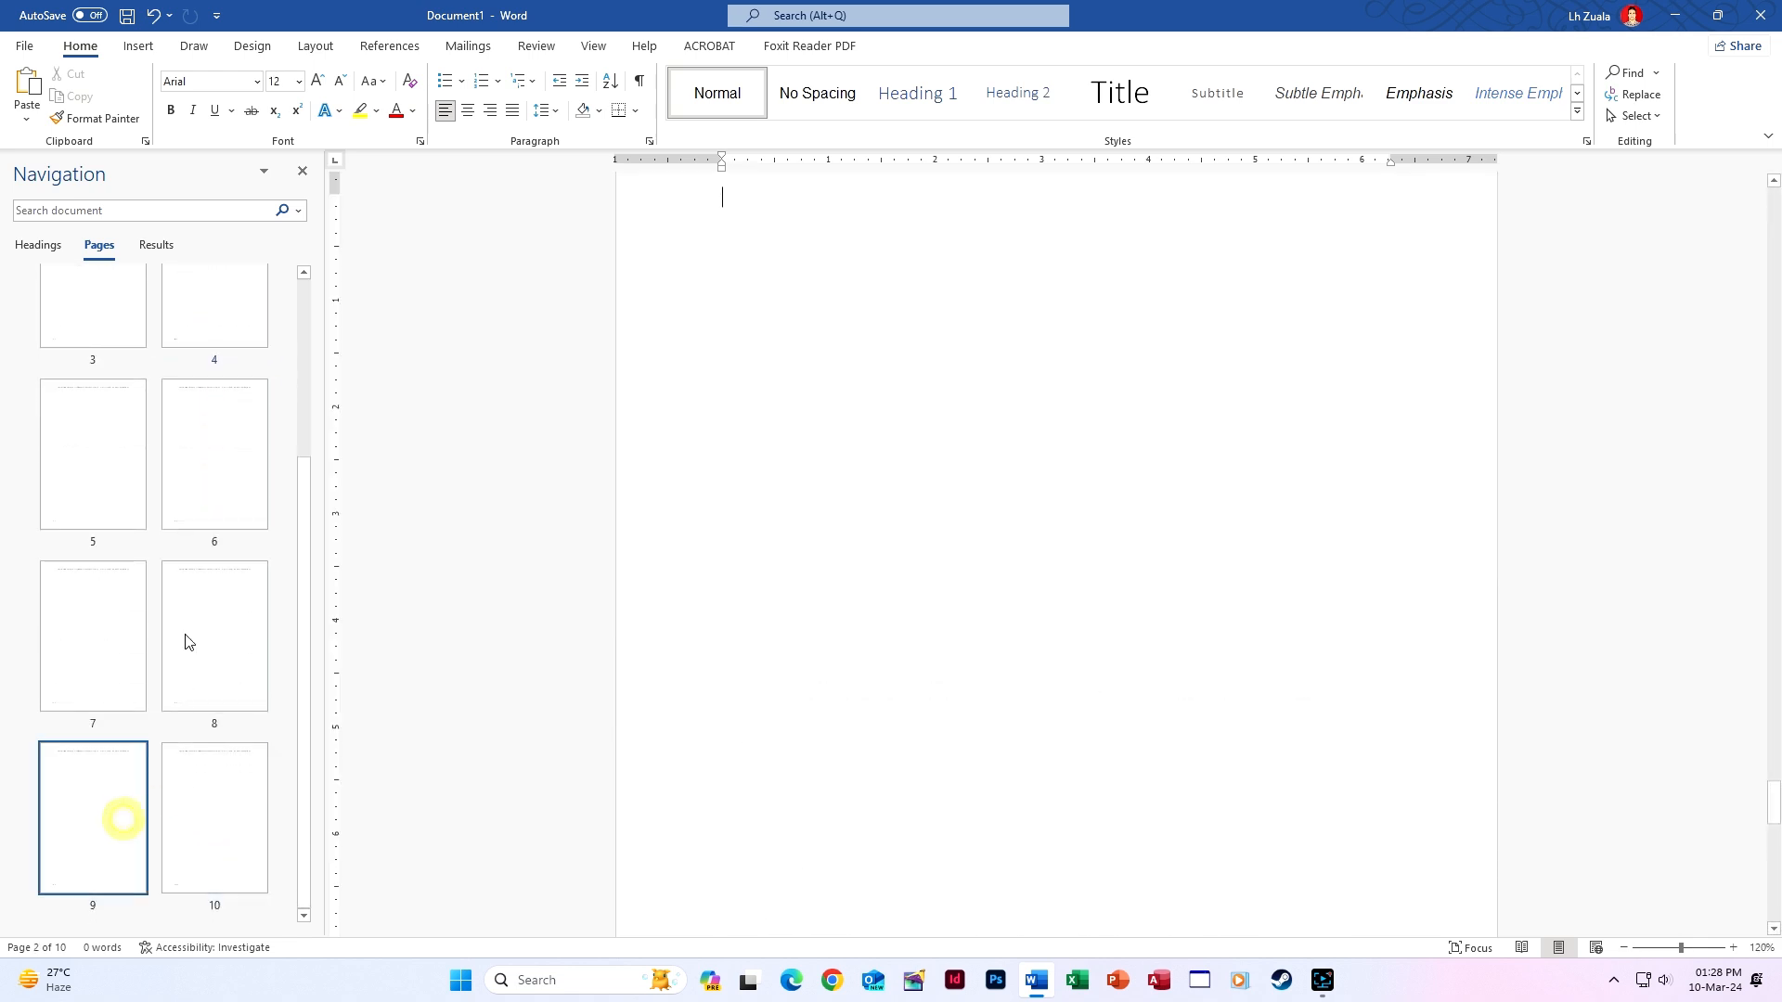
{"action": "left_click", "coordinate": [184, 634]}
{"action": "left_click", "coordinate": [302, 171]}
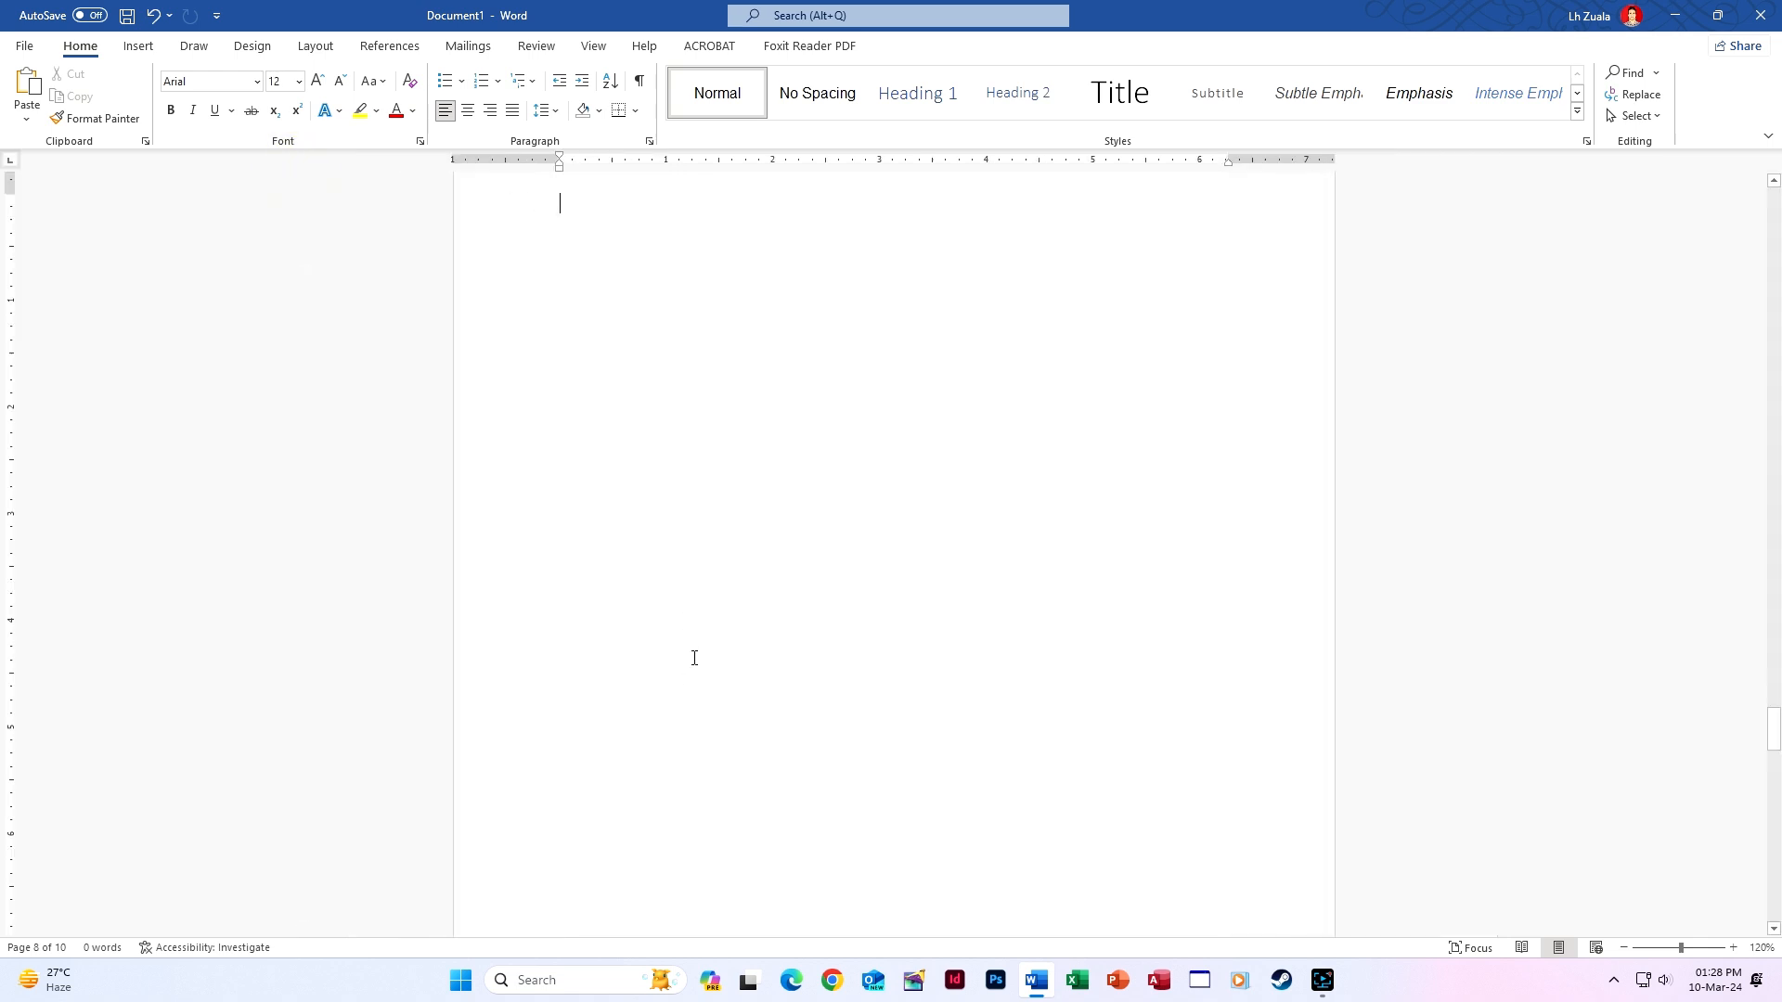
{"action": "scroll", "coordinate": [688, 661], "scroll_direction": "up", "scroll_amount": 15}
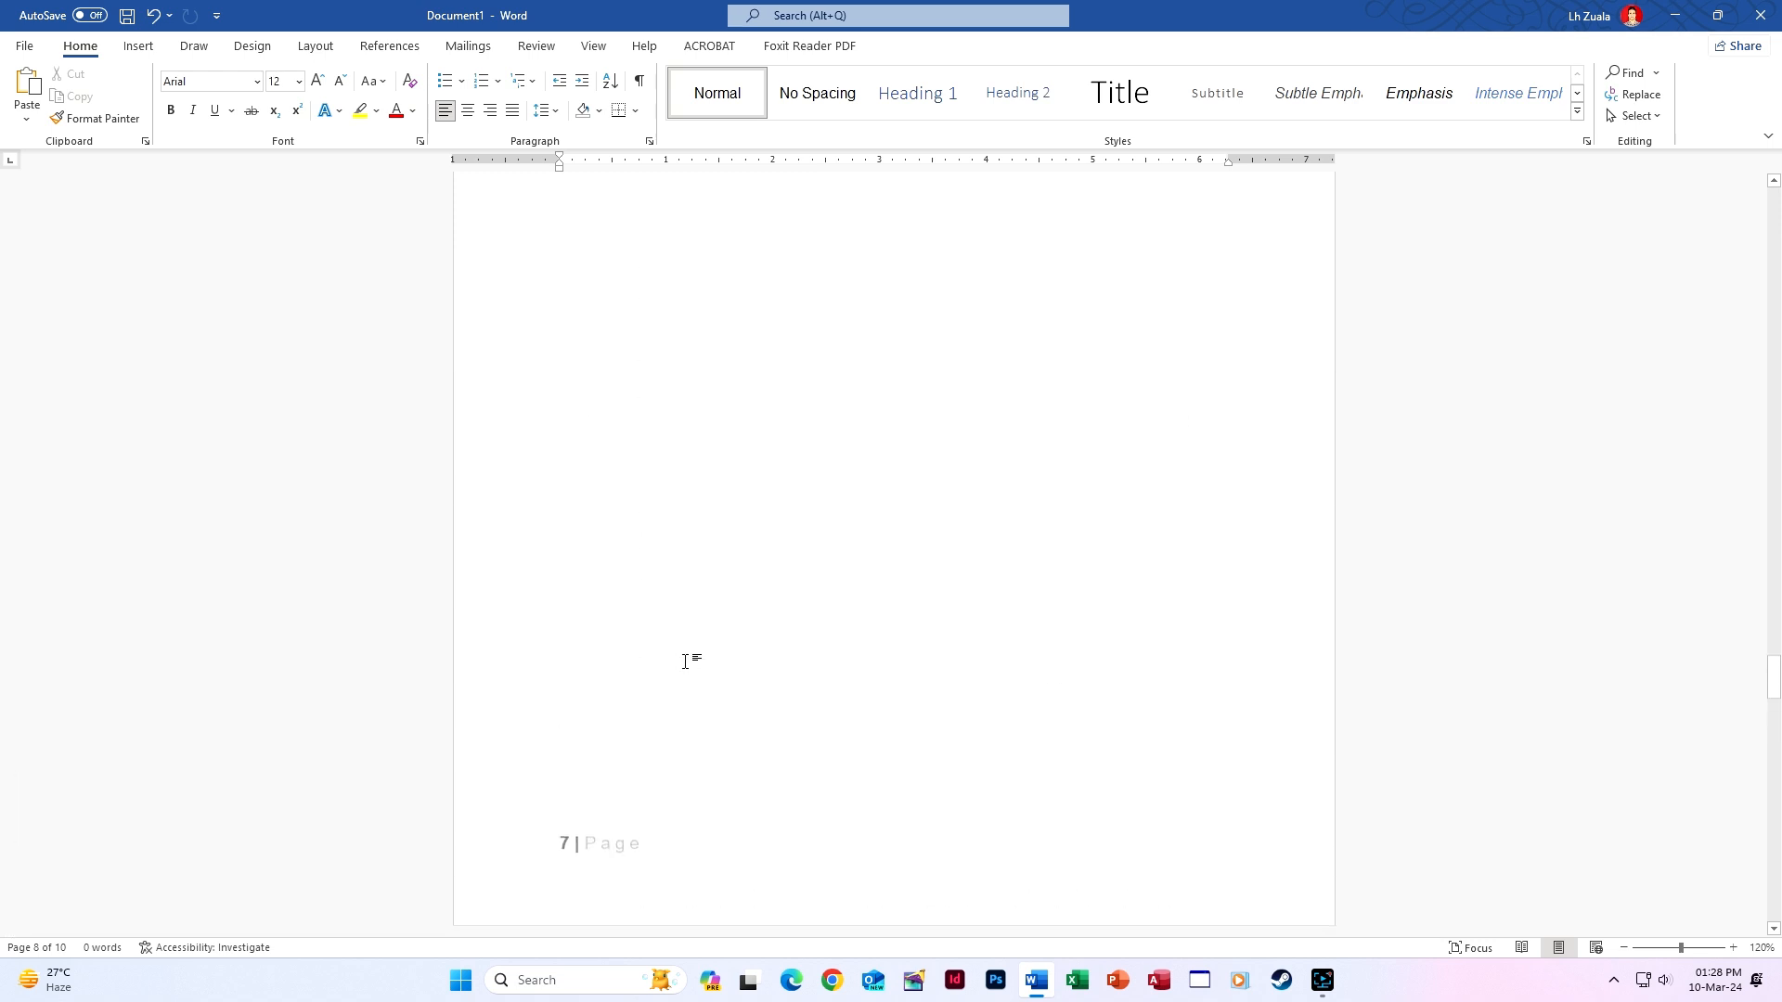
{"action": "left_click_drag", "start_coordinate": [1776, 654], "coordinate": [1777, 195]}
{"action": "scroll", "coordinate": [809, 371], "scroll_direction": "down", "scroll_amount": 7}
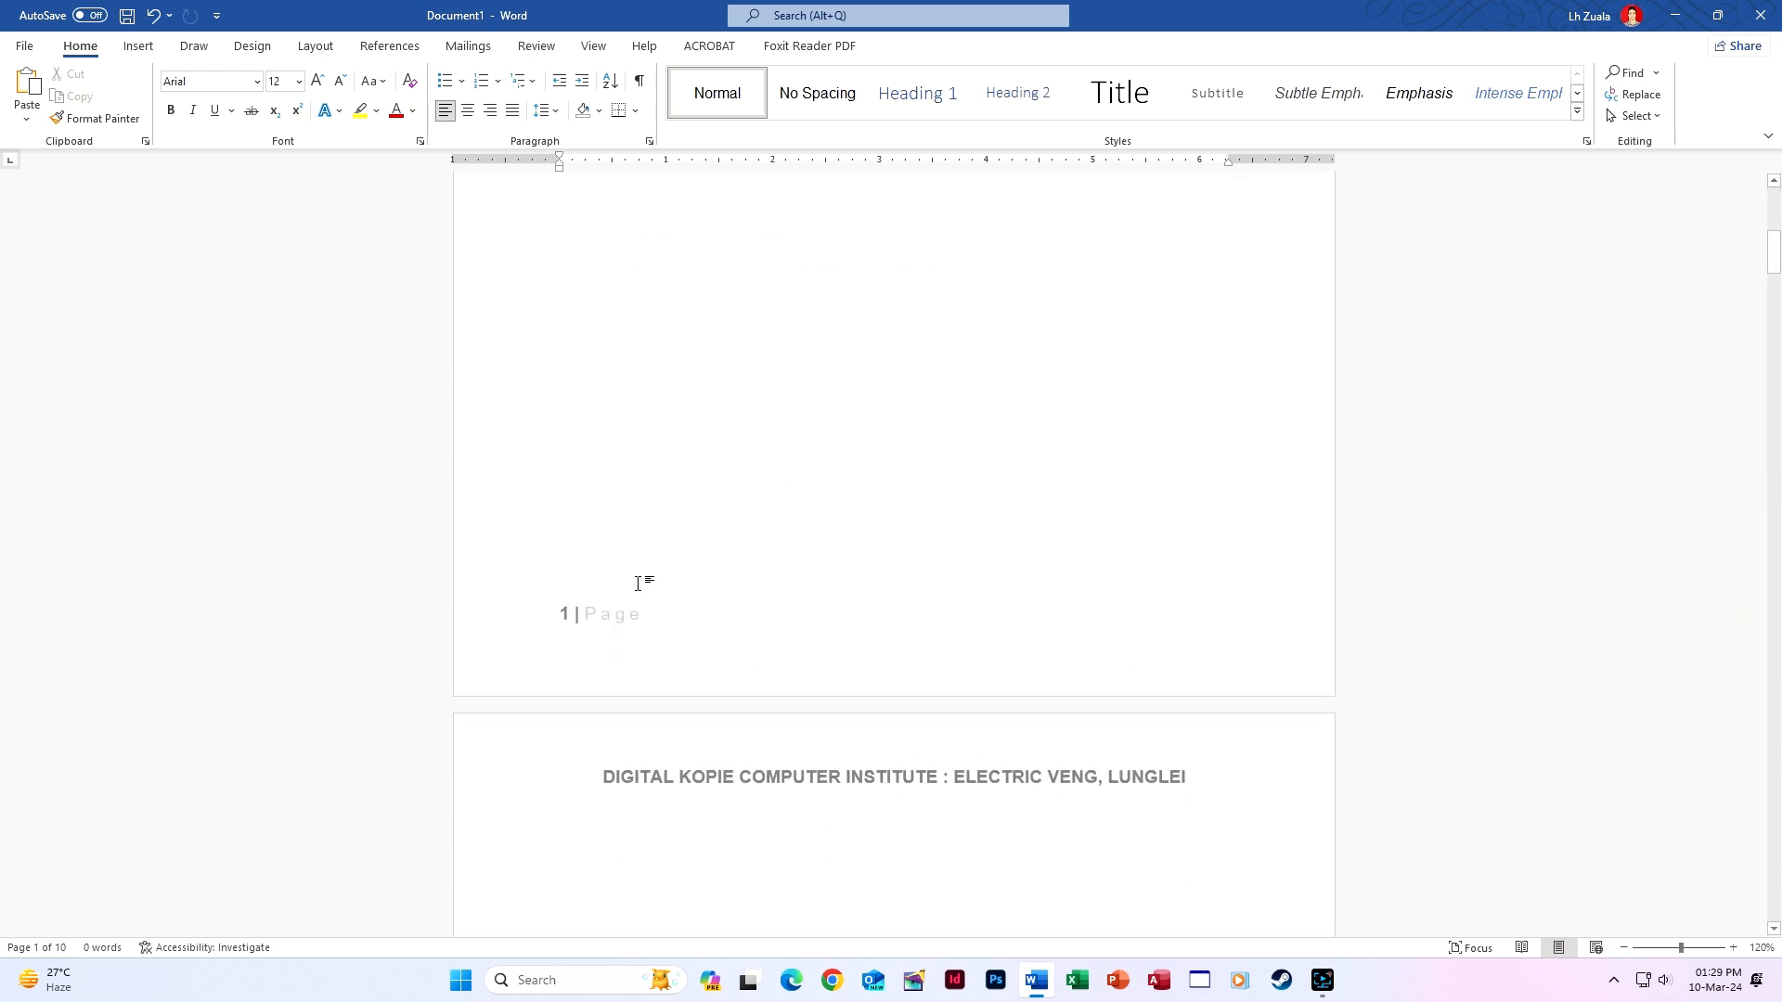
{"action": "scroll", "coordinate": [658, 641], "scroll_direction": "down", "scroll_amount": 5}
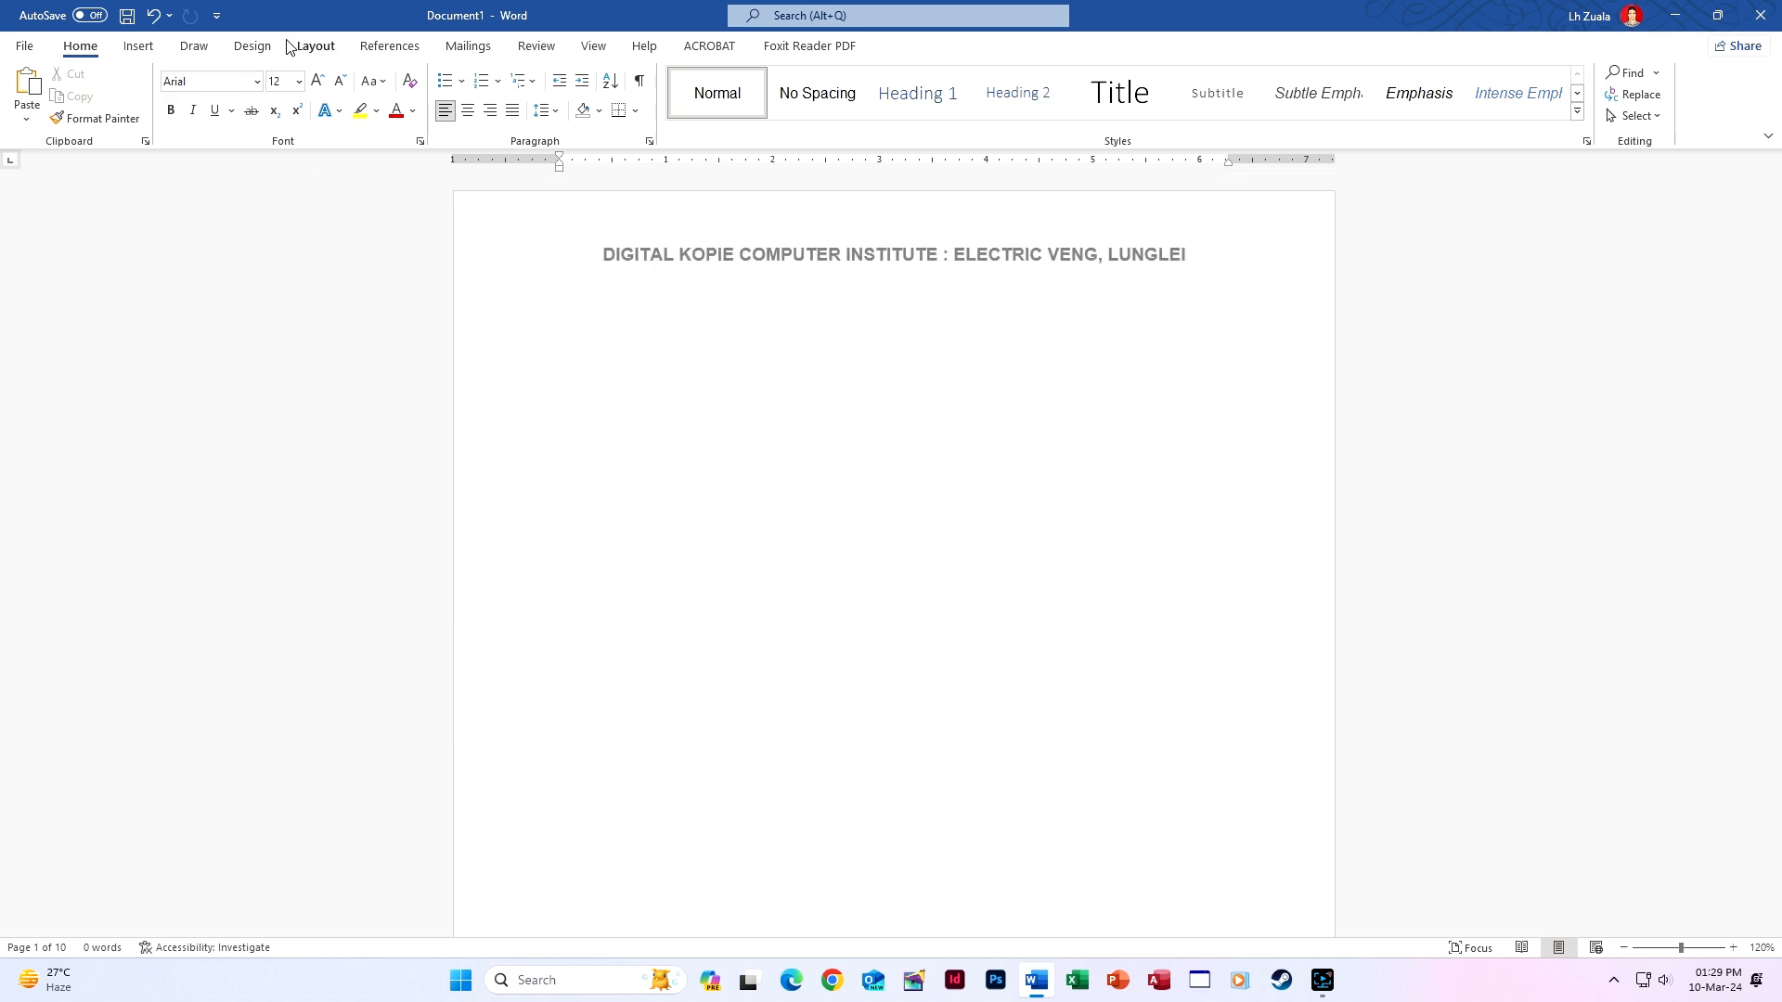
Insert a page break and show page thumbnails in the Navigation pane, jumping to page 1.
{"action": "left_click", "coordinate": [137, 46]}
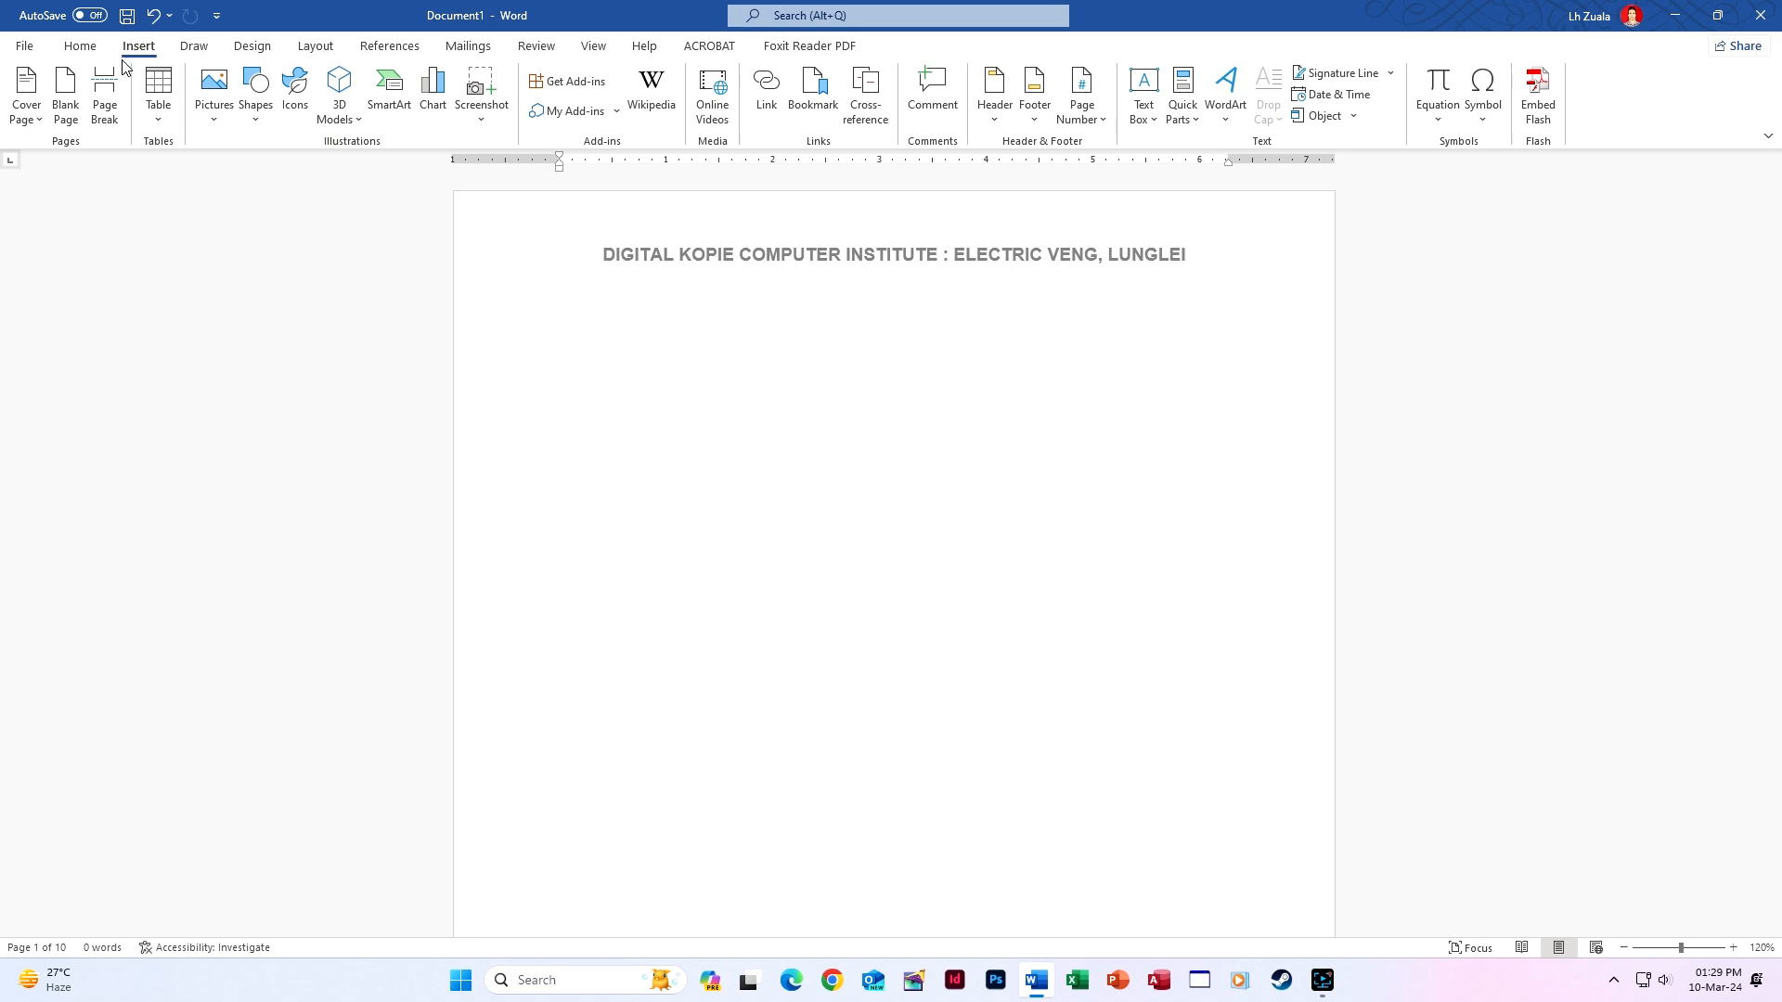
{"action": "left_click", "coordinate": [104, 92]}
{"action": "left_click", "coordinate": [26, 92]}
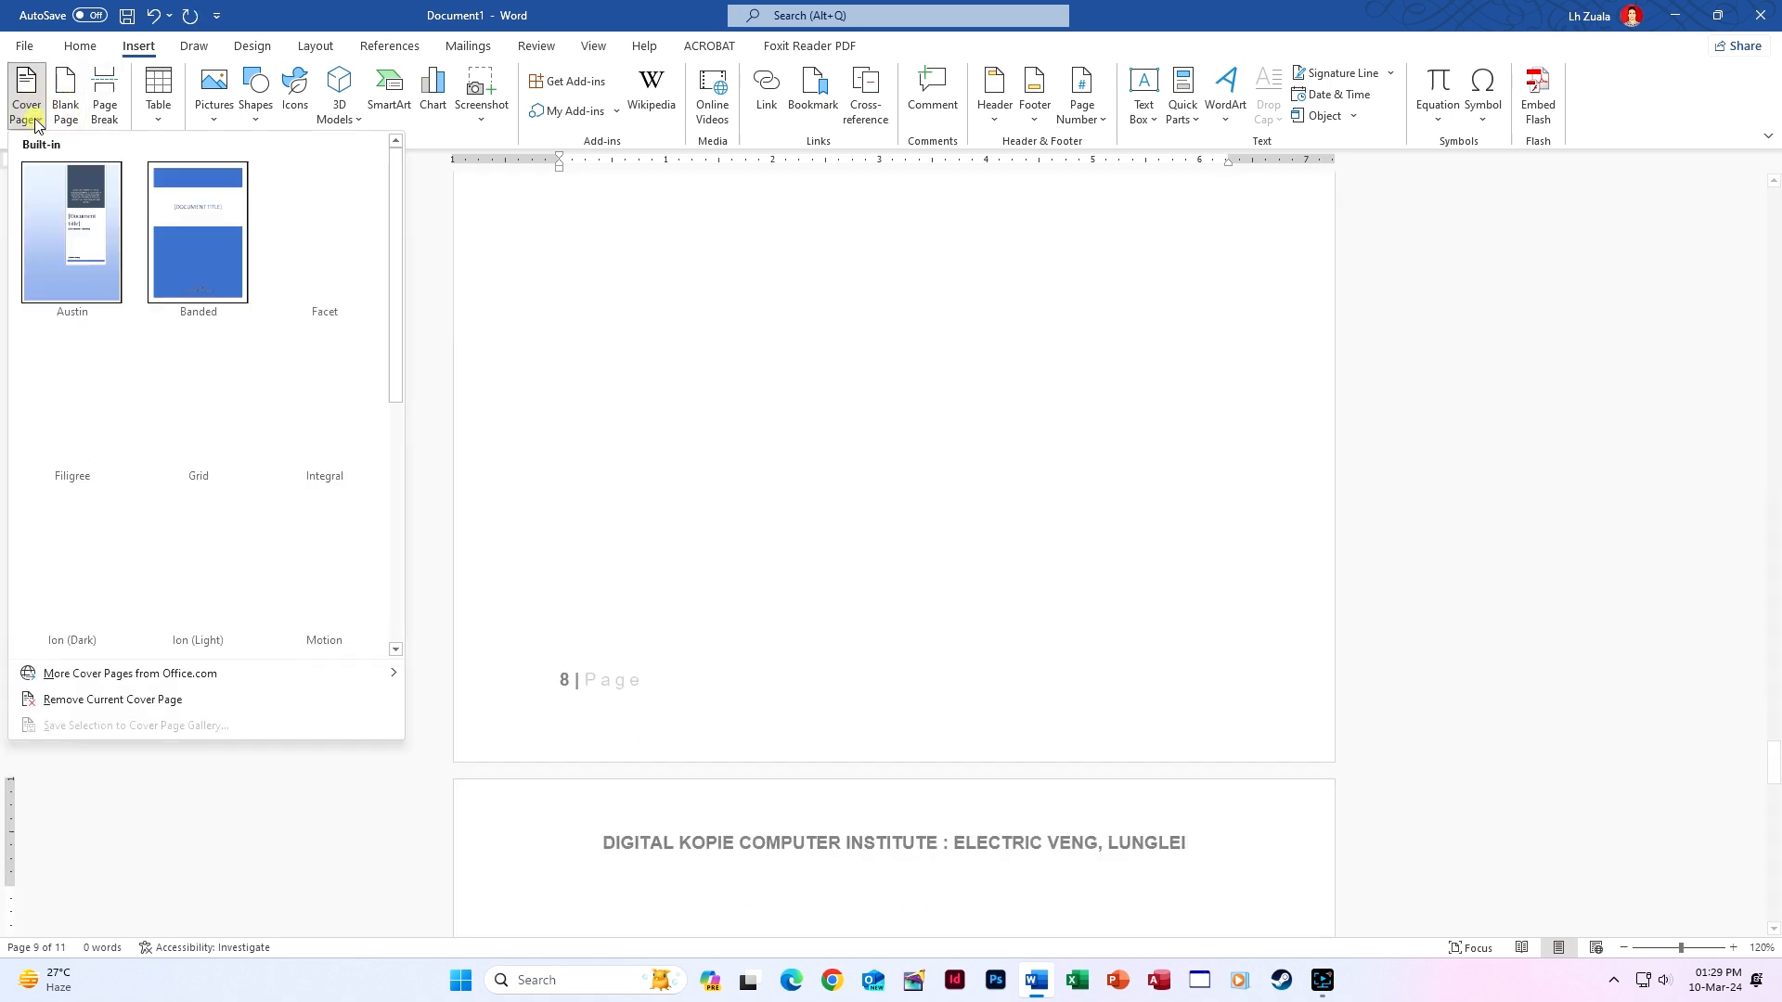
{"action": "left_click", "coordinate": [120, 226]}
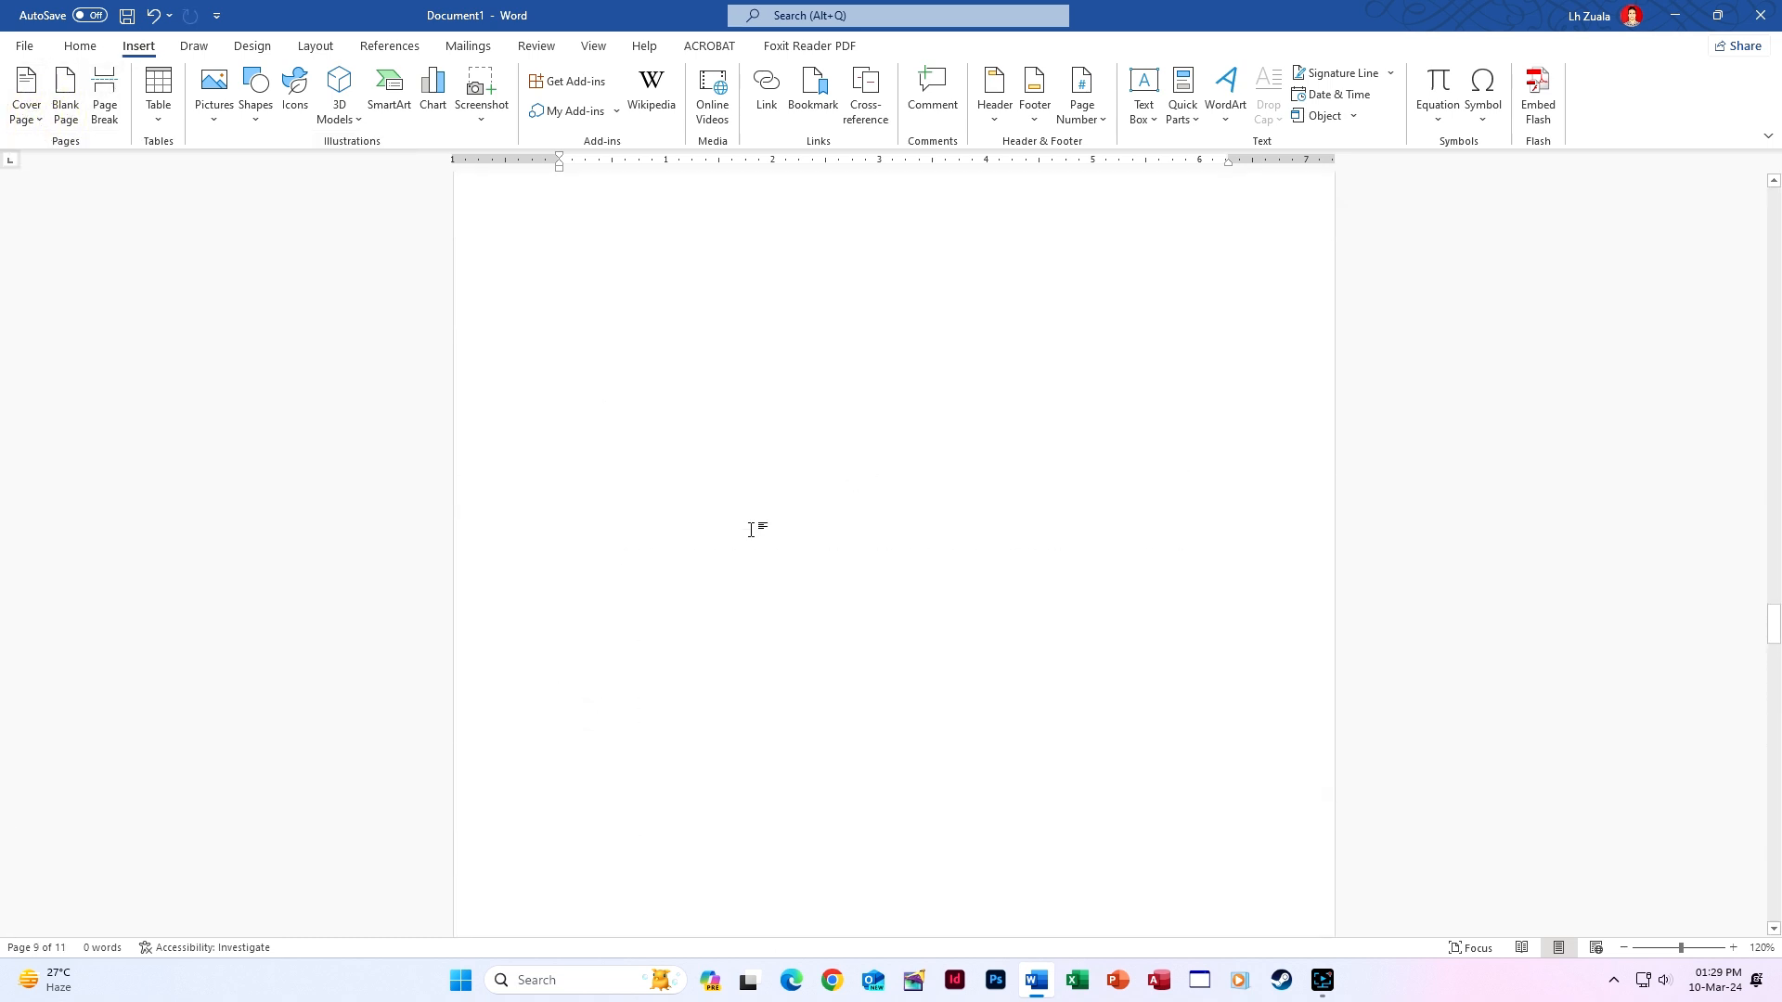
{"action": "left_click", "coordinate": [51, 945]}
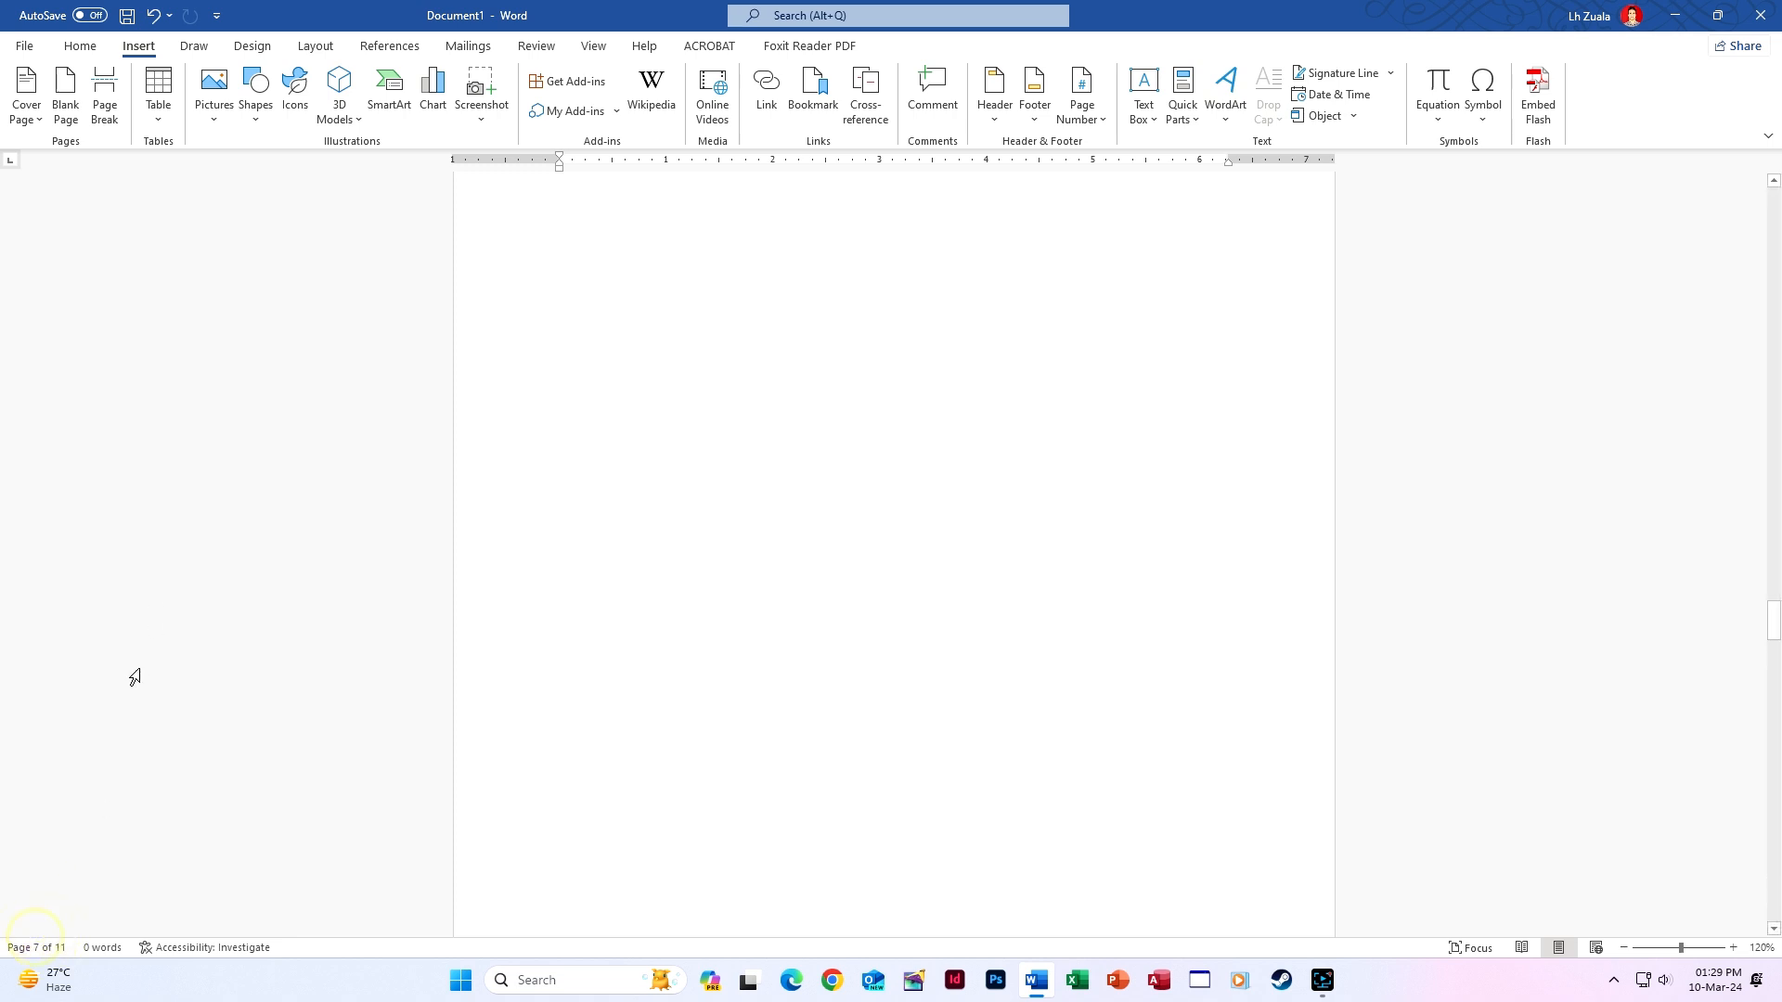
{"action": "left_click", "coordinate": [42, 946]}
{"action": "scroll", "coordinate": [79, 408], "scroll_direction": "up", "scroll_amount": 5}
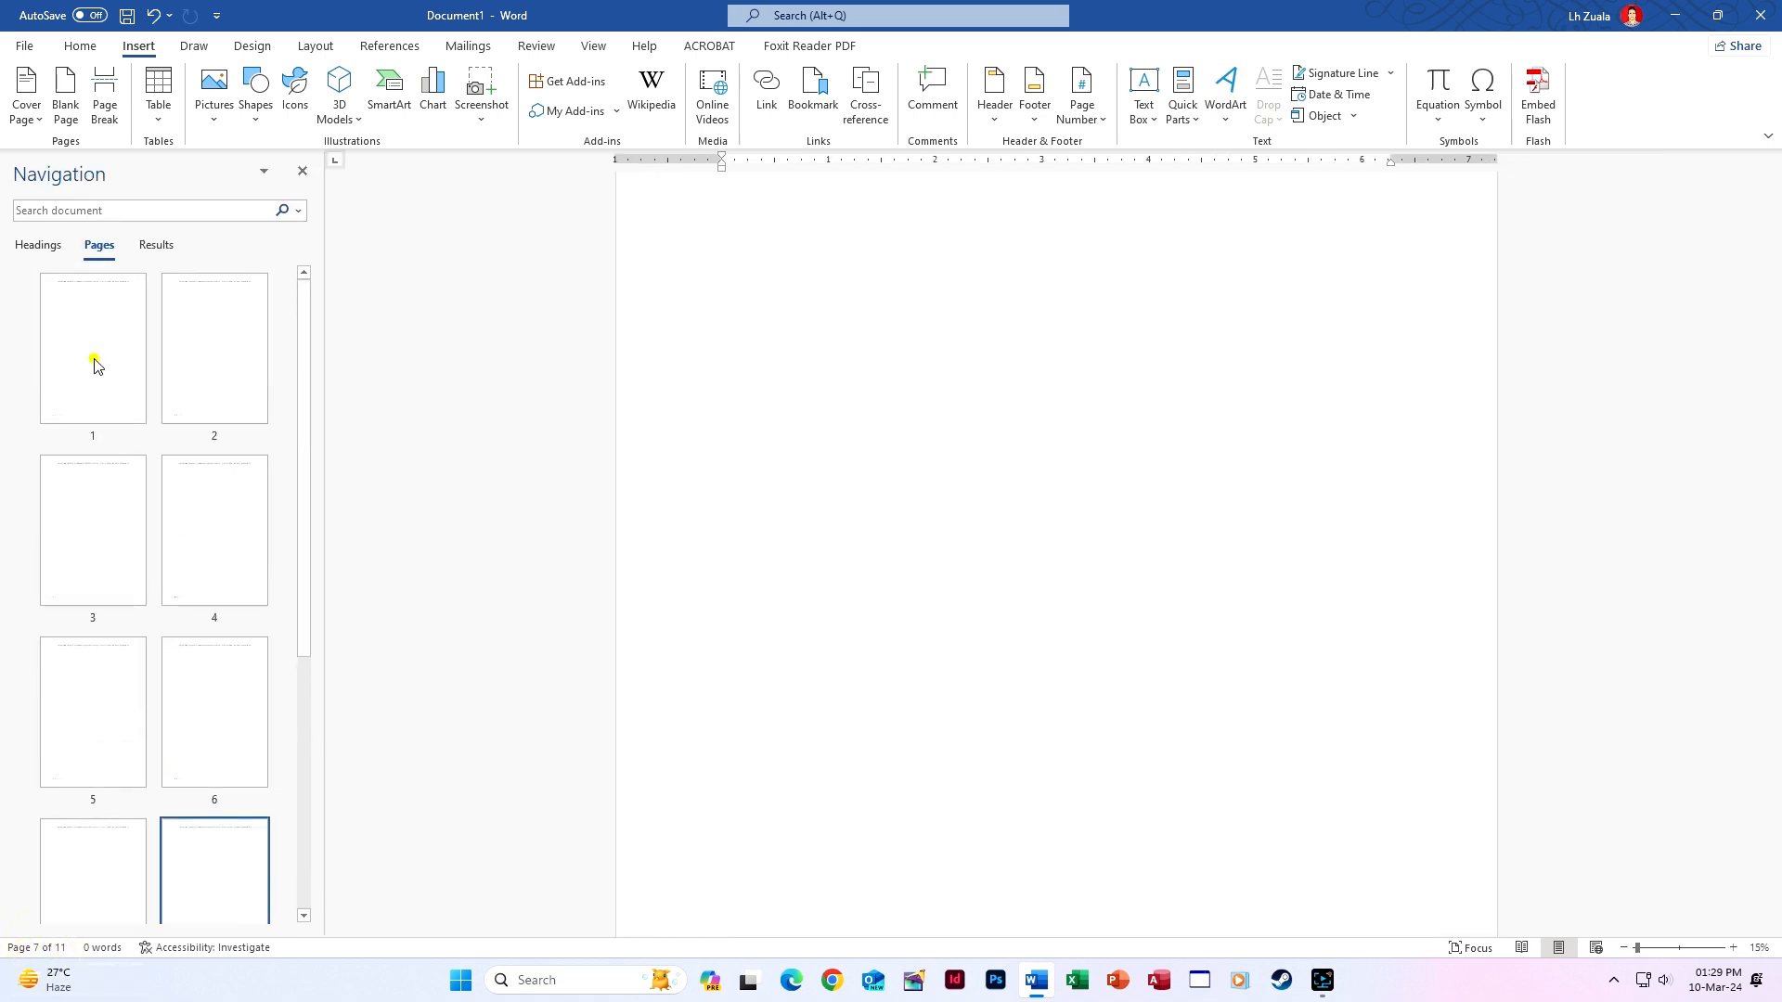
{"action": "left_click", "coordinate": [90, 360]}
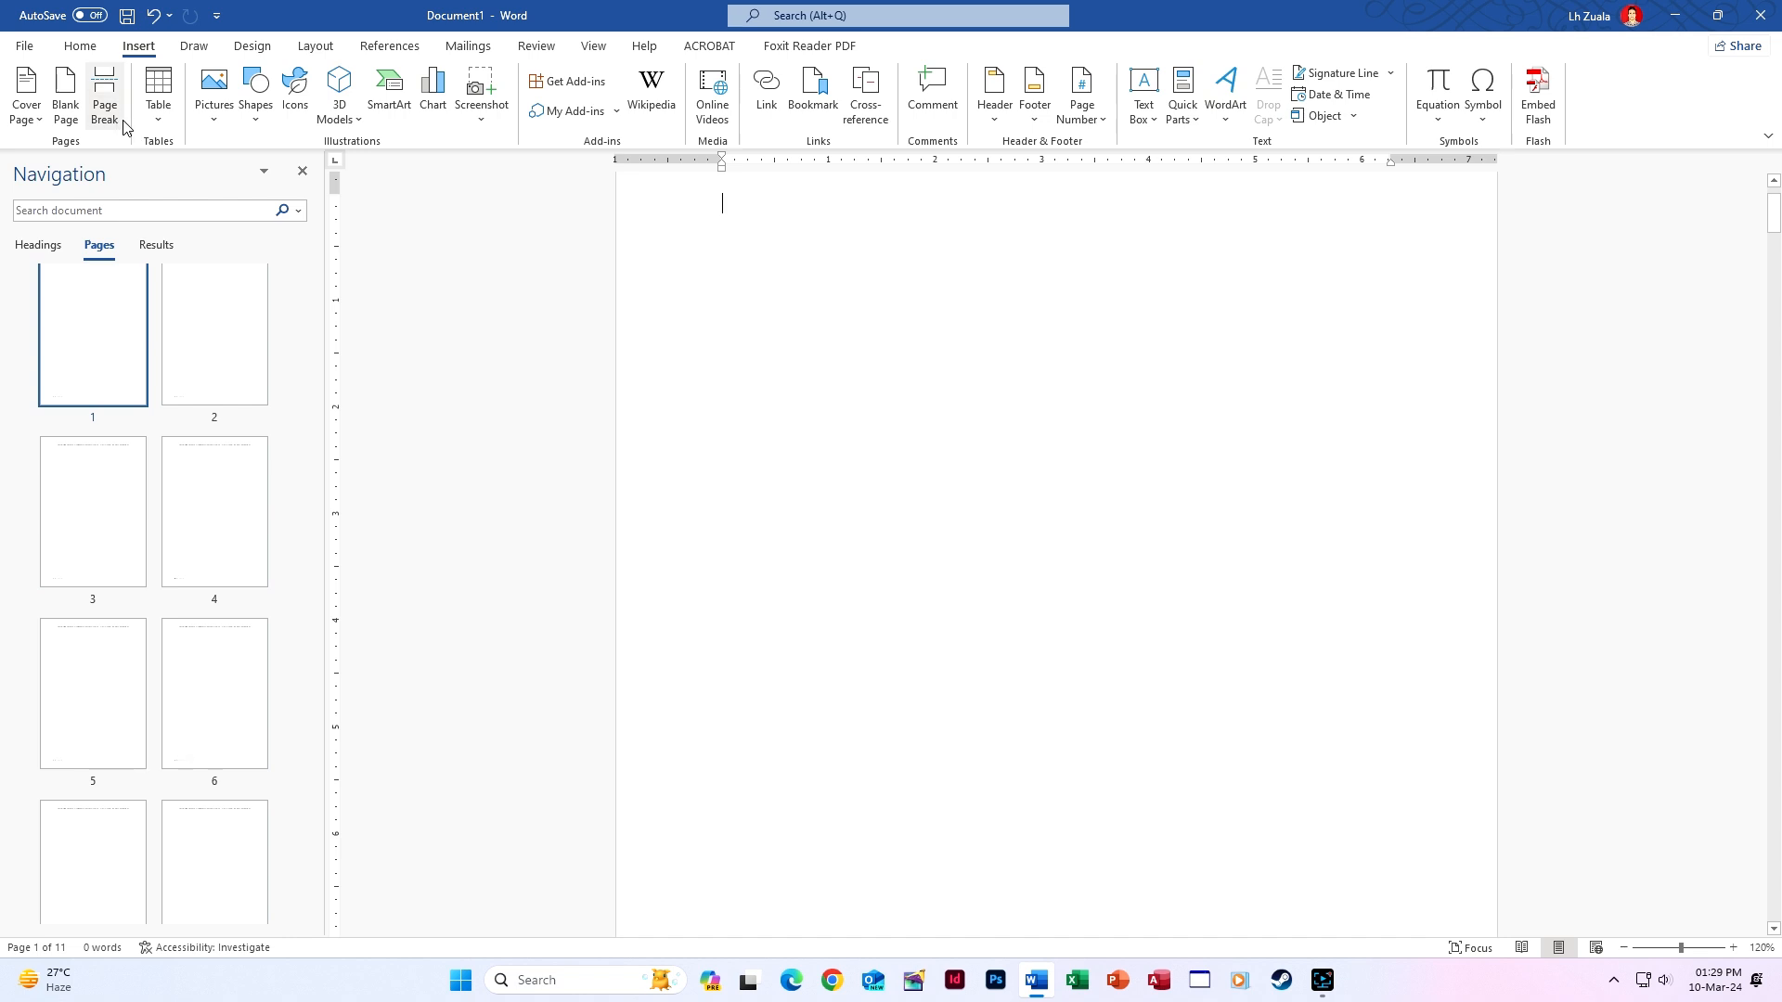
Add the Slice (Light) cover page in front of the institute document.
{"action": "left_click", "coordinate": [30, 112]}
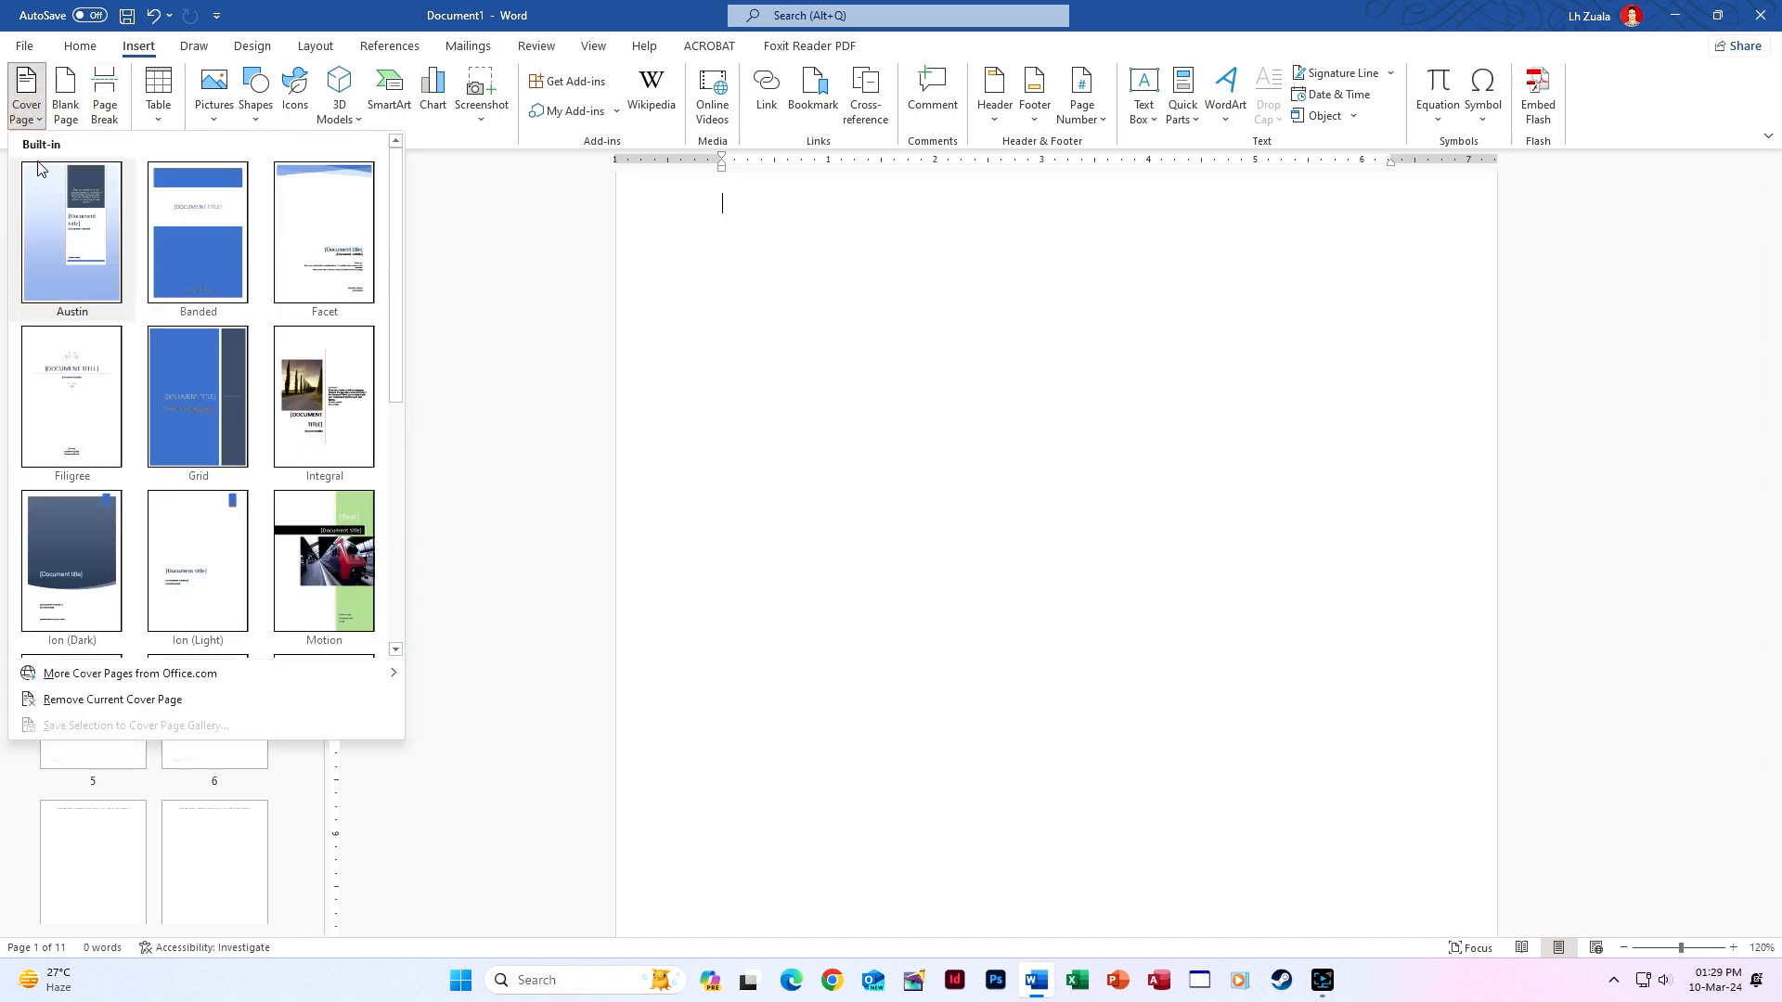
{"action": "scroll", "coordinate": [184, 604], "scroll_direction": "down", "scroll_amount": 3}
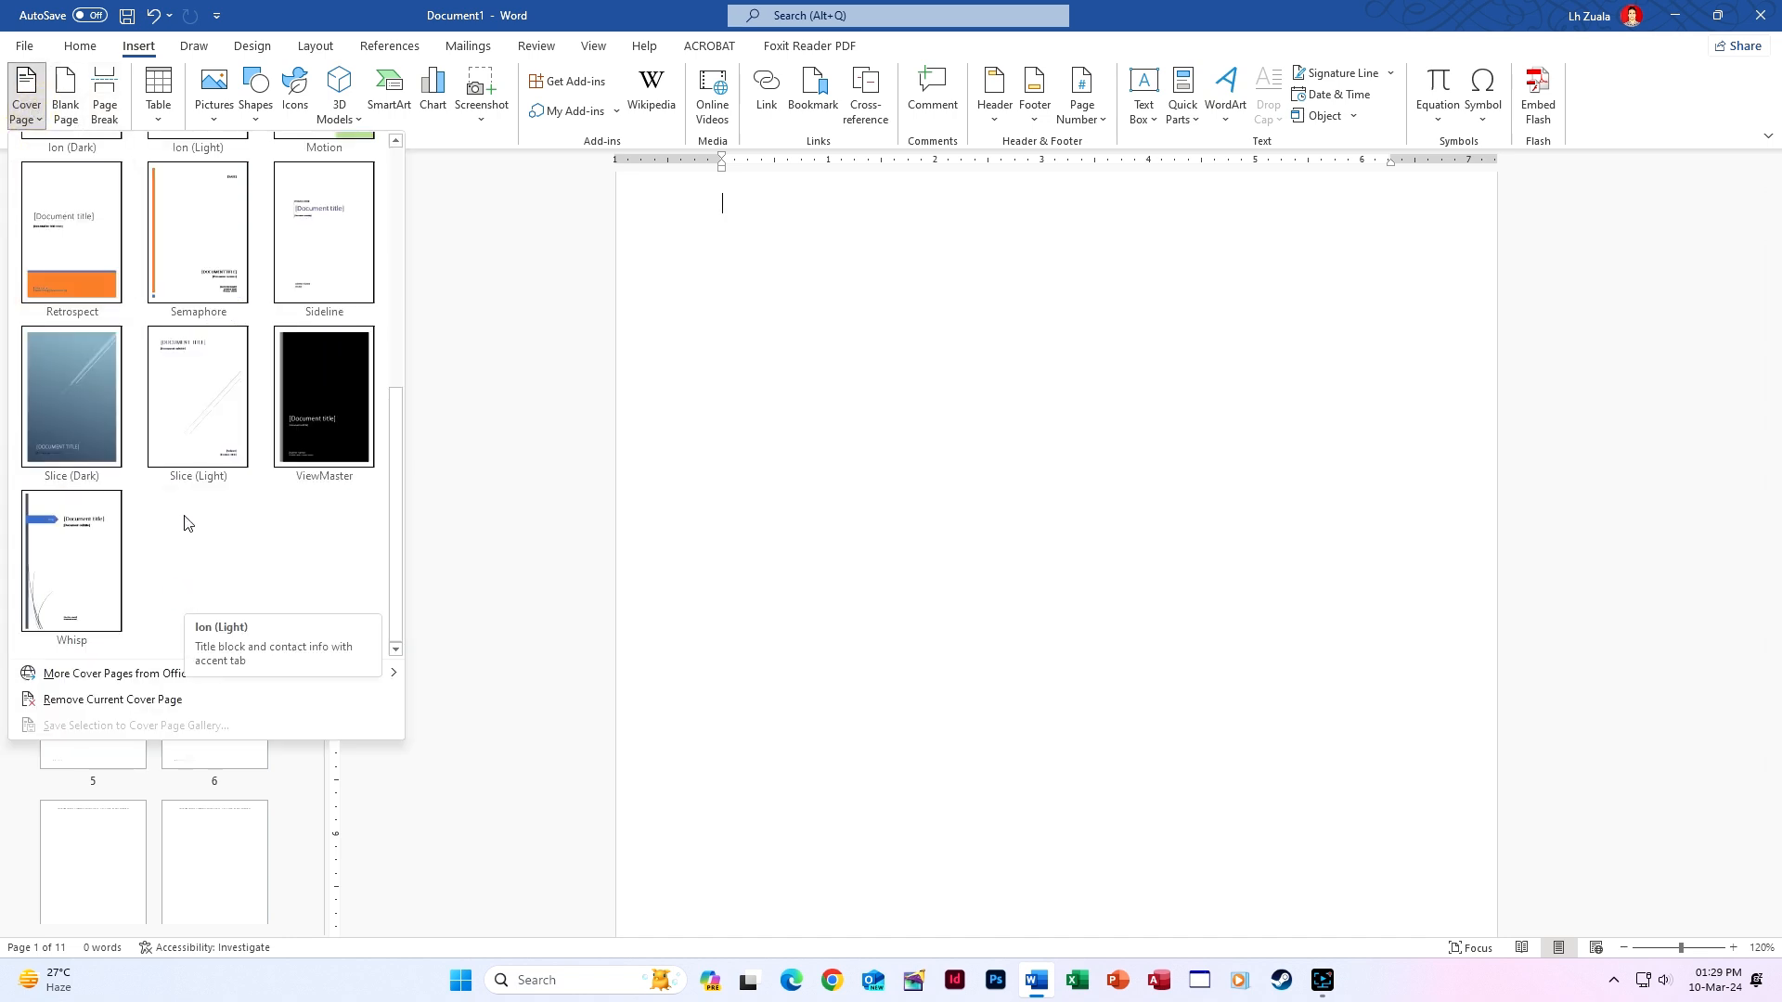
{"action": "left_click", "coordinate": [155, 452]}
{"action": "scroll", "coordinate": [875, 617], "scroll_direction": "down", "scroll_amount": 10}
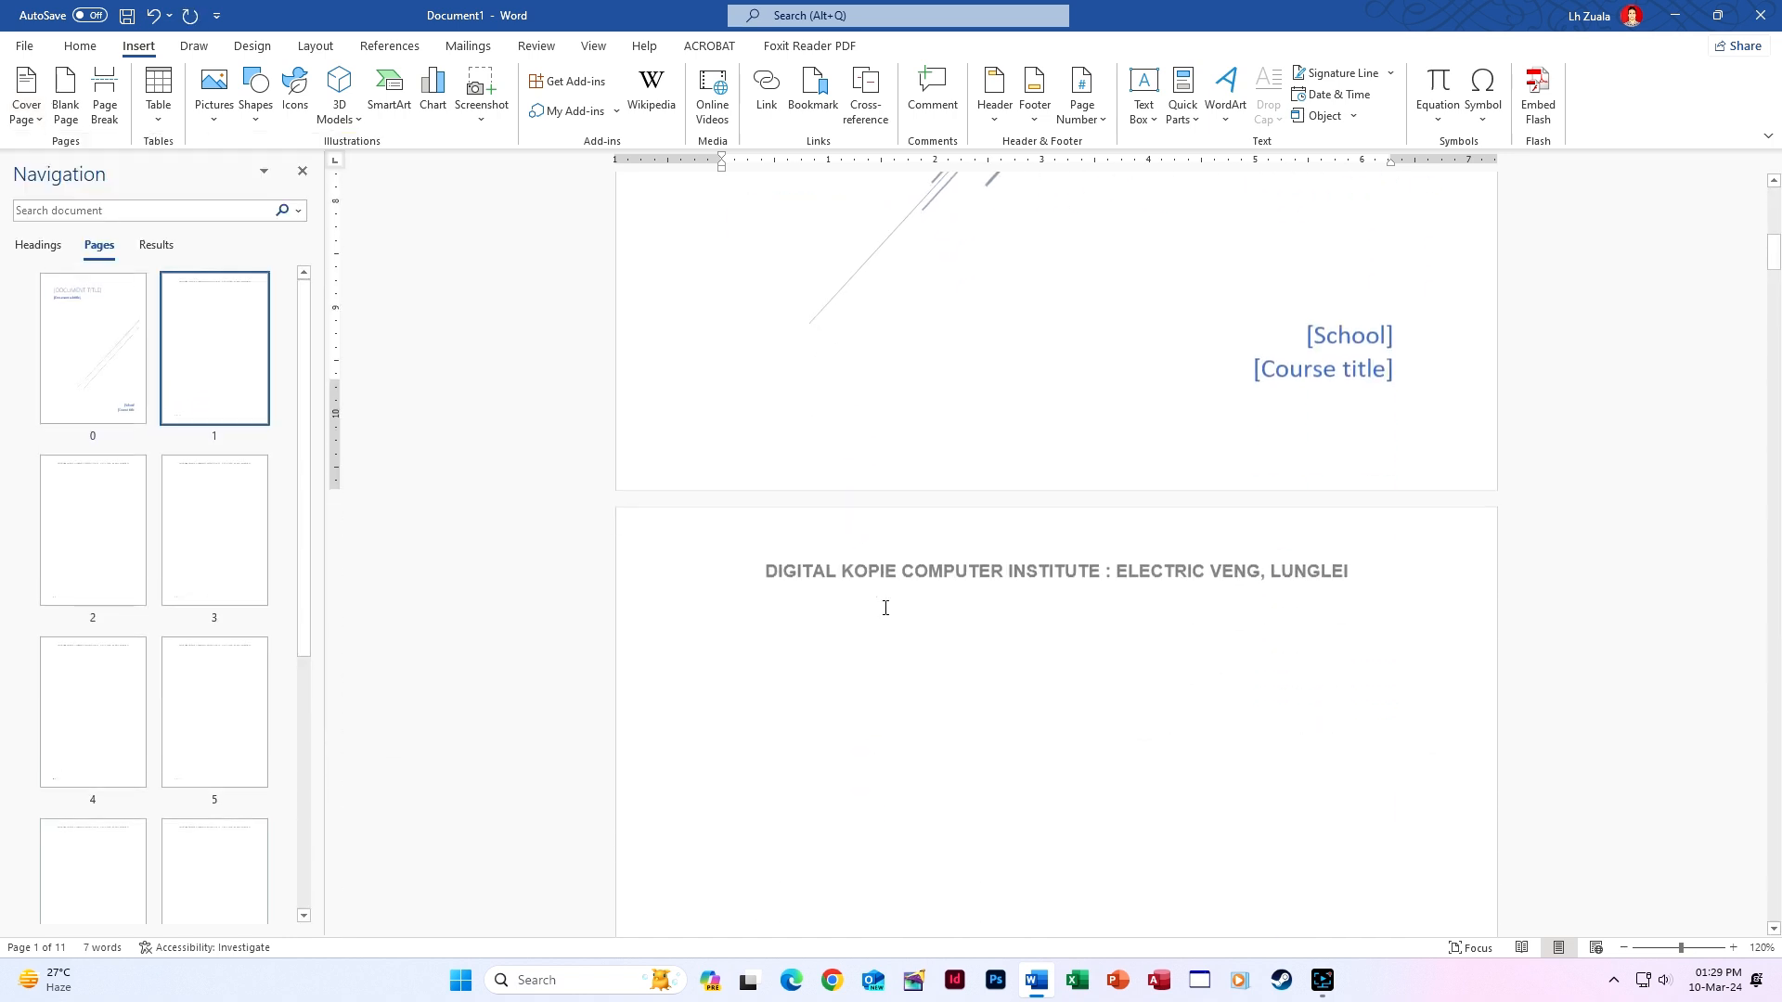
Open the cover page footer for editing.
{"action": "scroll", "coordinate": [889, 606], "scroll_direction": "up", "scroll_amount": 9}
{"action": "scroll", "coordinate": [895, 609], "scroll_direction": "down", "scroll_amount": 6}
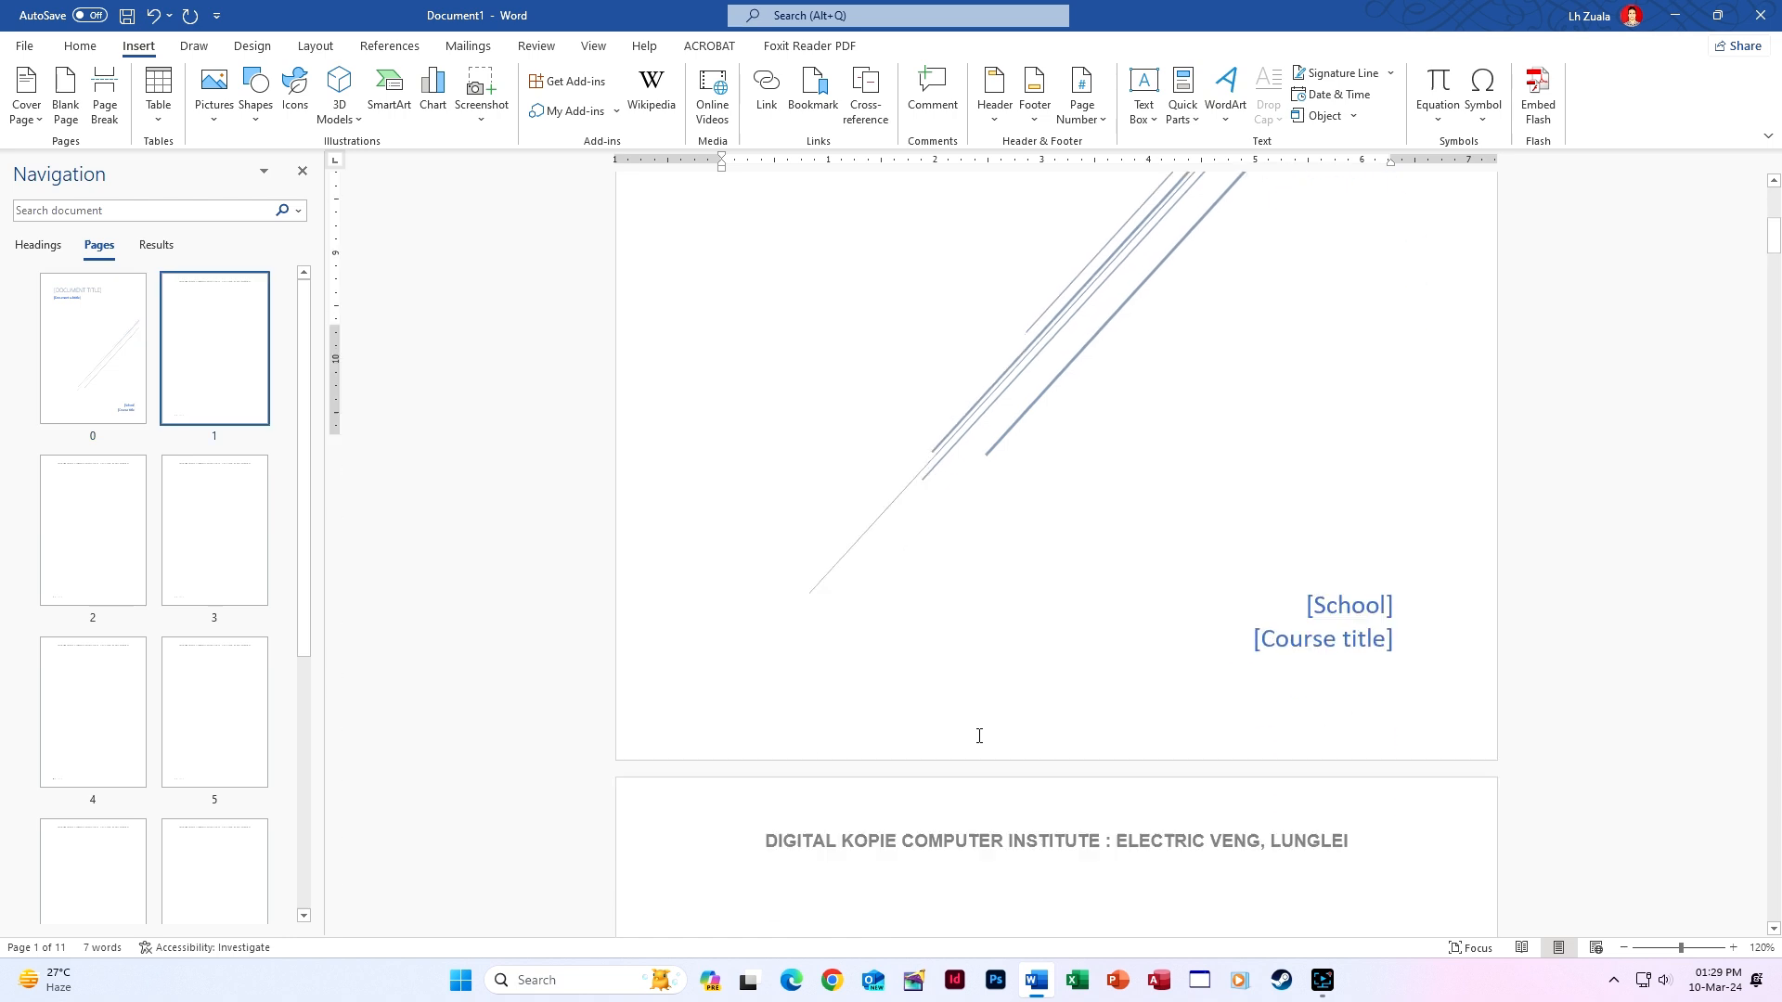
{"action": "scroll", "coordinate": [980, 736], "scroll_direction": "down", "scroll_amount": 11}
{"action": "scroll", "coordinate": [978, 732], "scroll_direction": "up", "scroll_amount": 6}
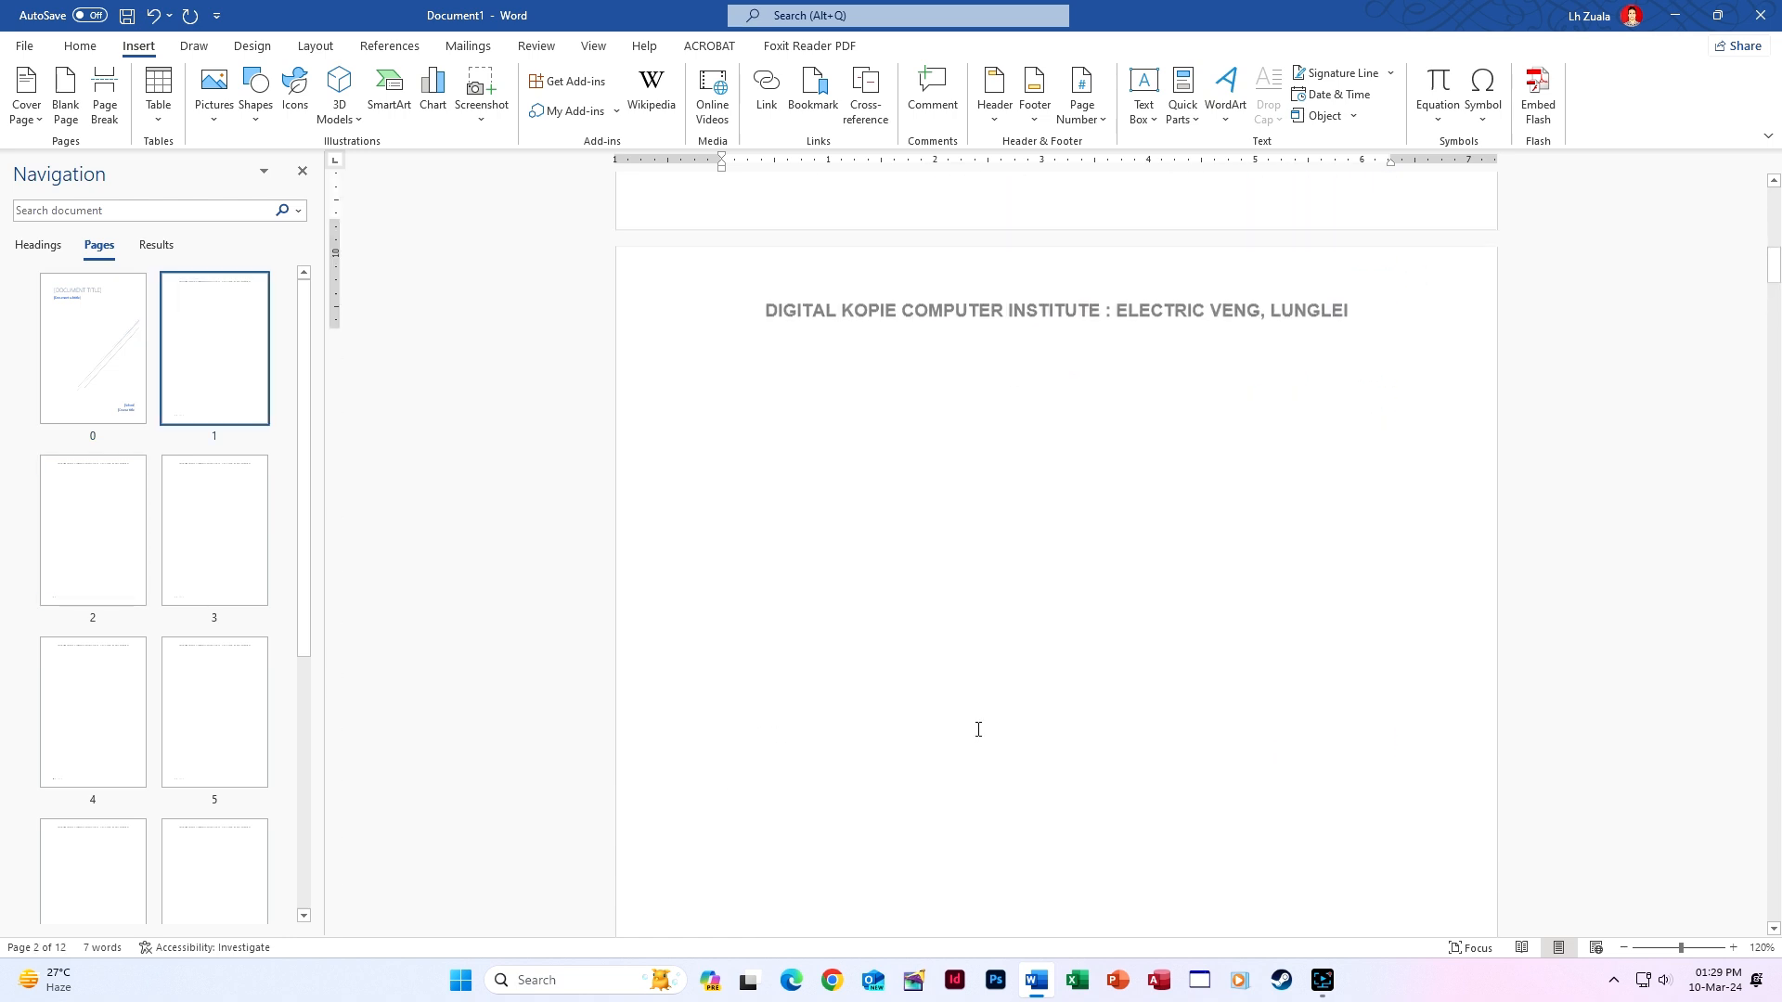
{"action": "scroll", "coordinate": [978, 730], "scroll_direction": "up", "scroll_amount": 6}
{"action": "double_click", "coordinate": [1028, 734]}
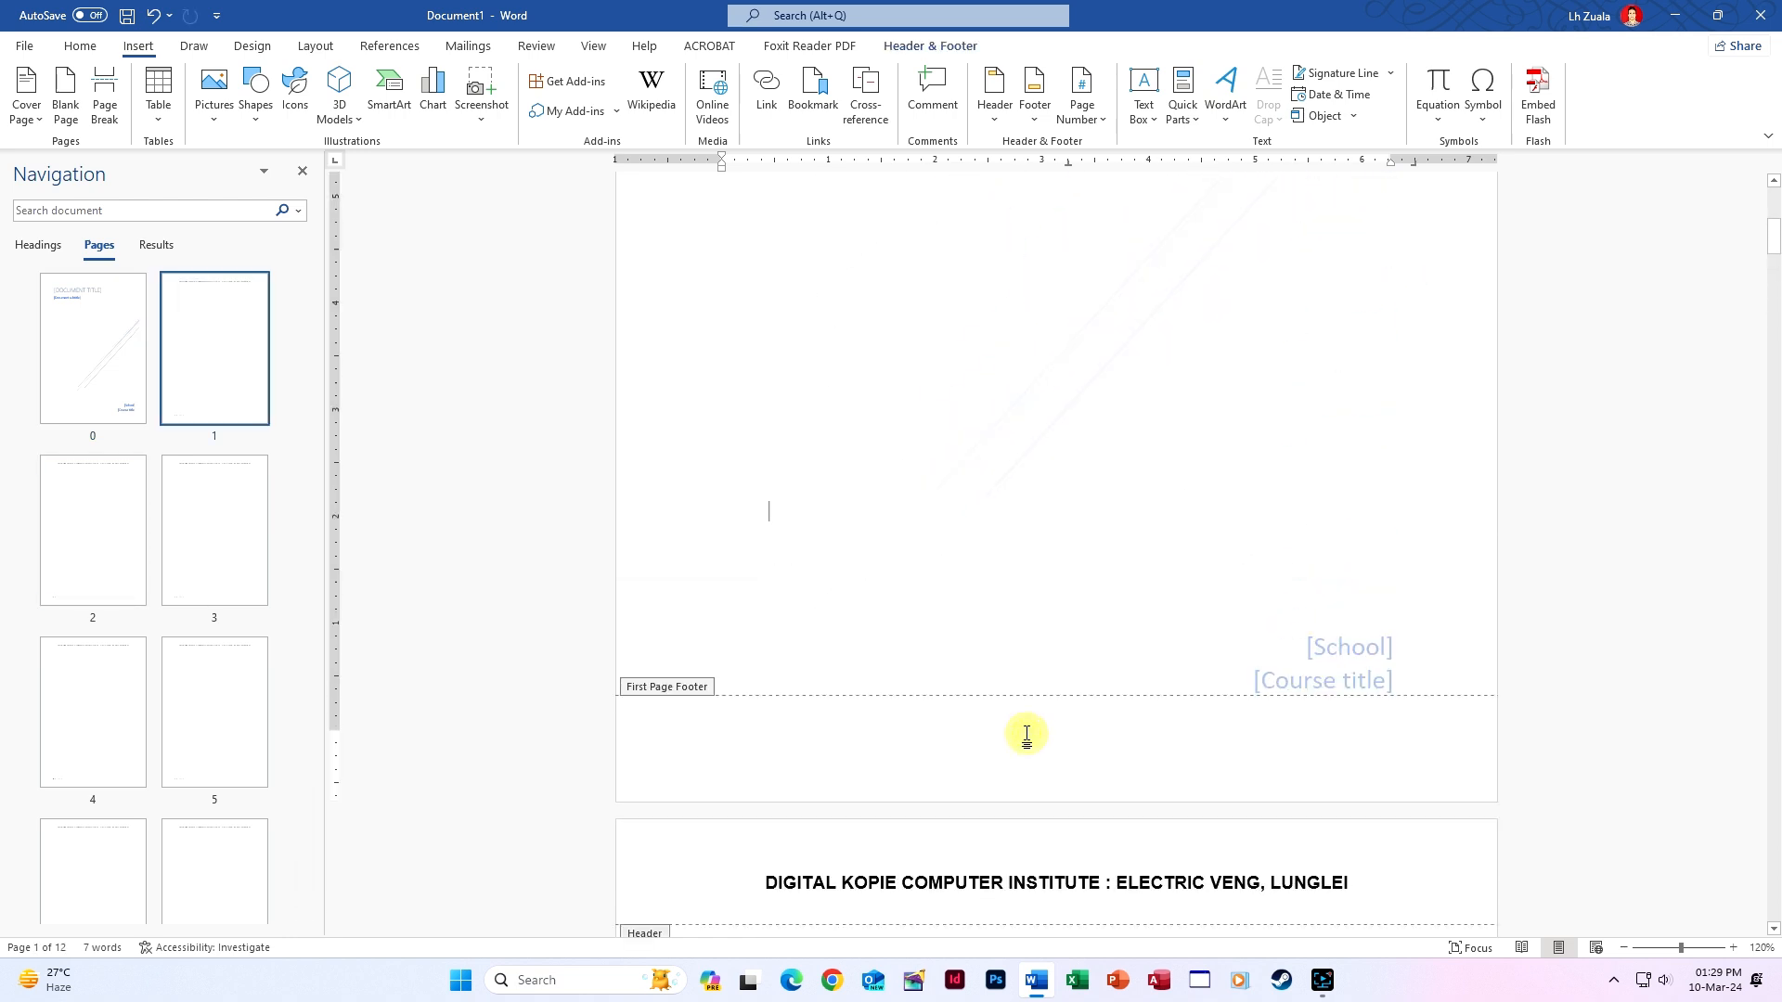
Close header and footer editing and jump back to the cover page via the Navigation pane.
{"action": "scroll", "coordinate": [1029, 736], "scroll_direction": "up", "scroll_amount": 6}
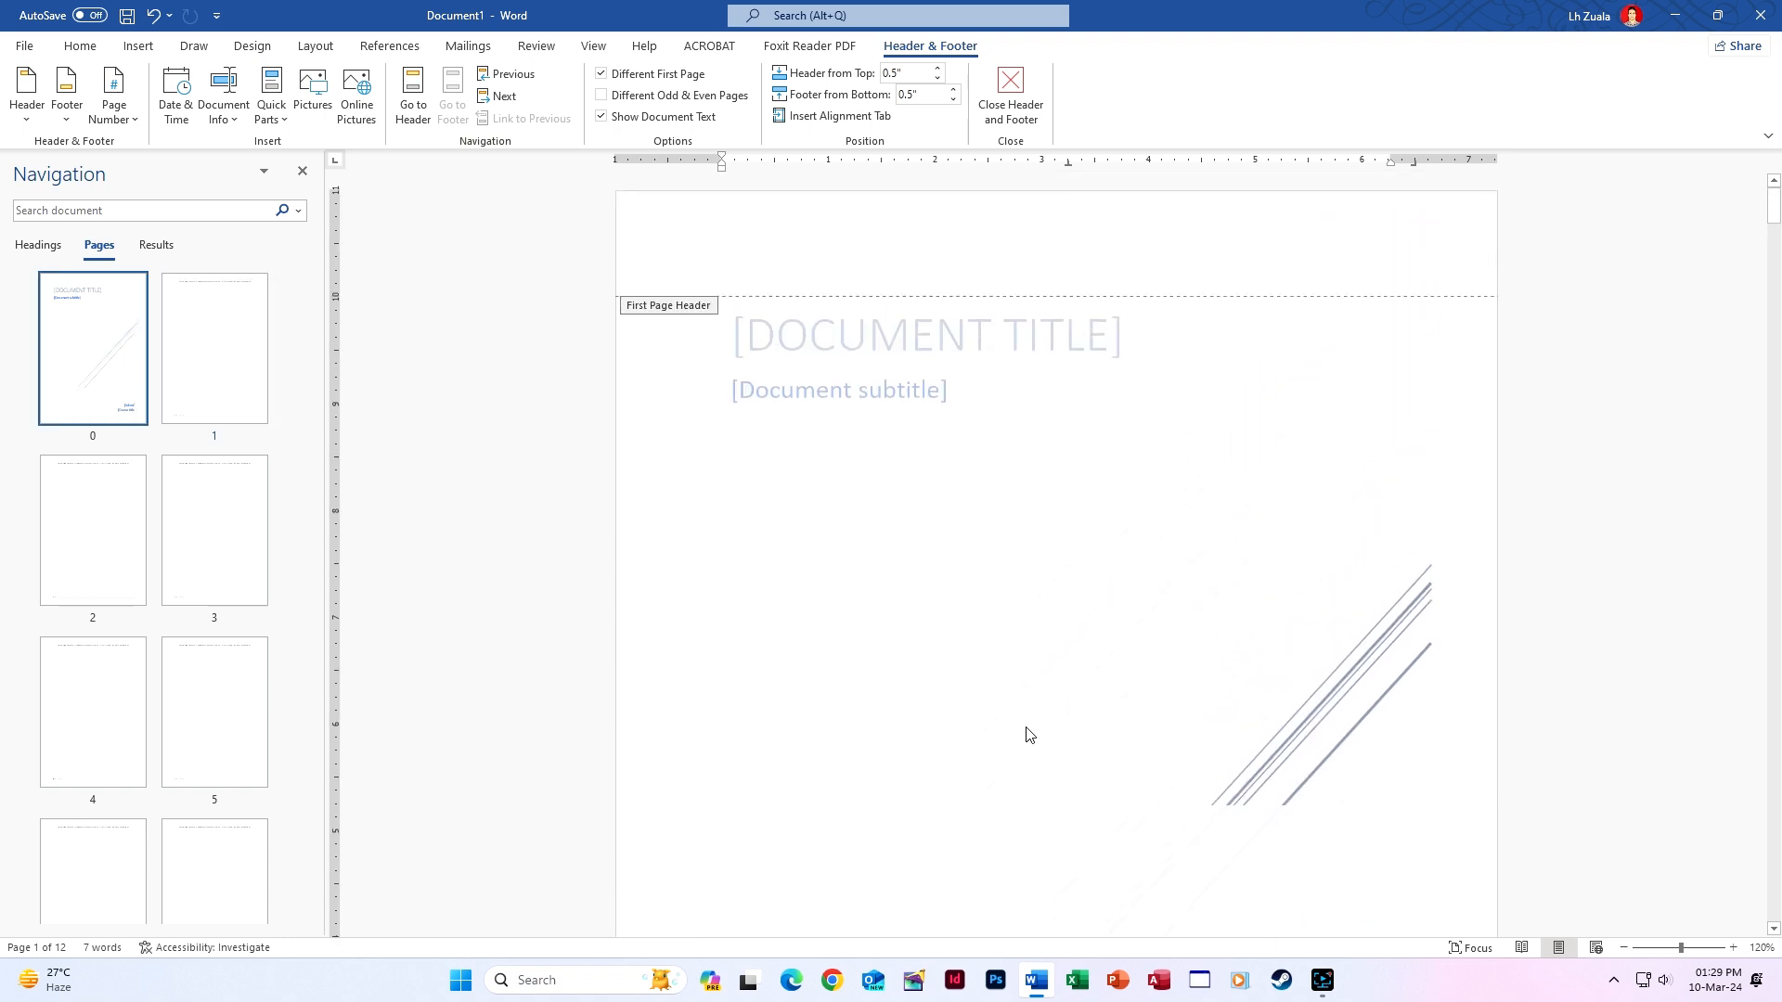
{"action": "scroll", "coordinate": [1028, 736], "scroll_direction": "down", "scroll_amount": 10}
{"action": "scroll", "coordinate": [1026, 734], "scroll_direction": "down", "scroll_amount": 10}
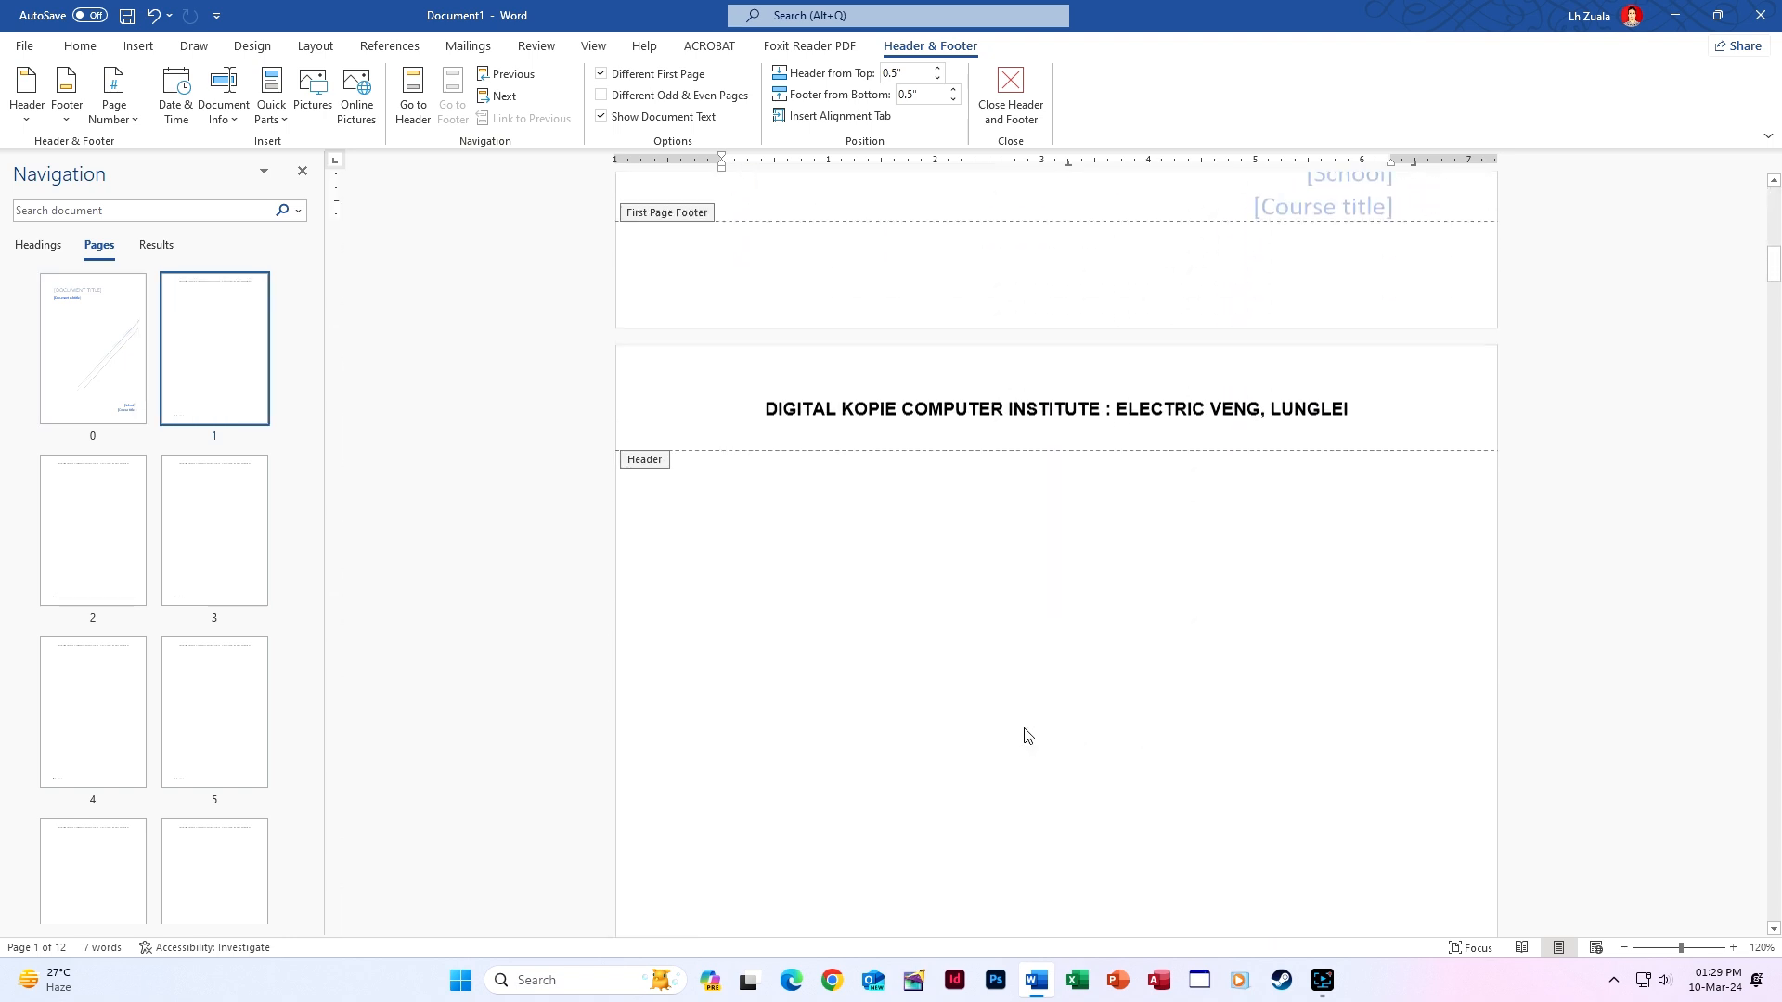
{"action": "left_click", "coordinate": [1011, 93]}
{"action": "scroll", "coordinate": [1084, 412], "scroll_direction": "down", "scroll_amount": 8}
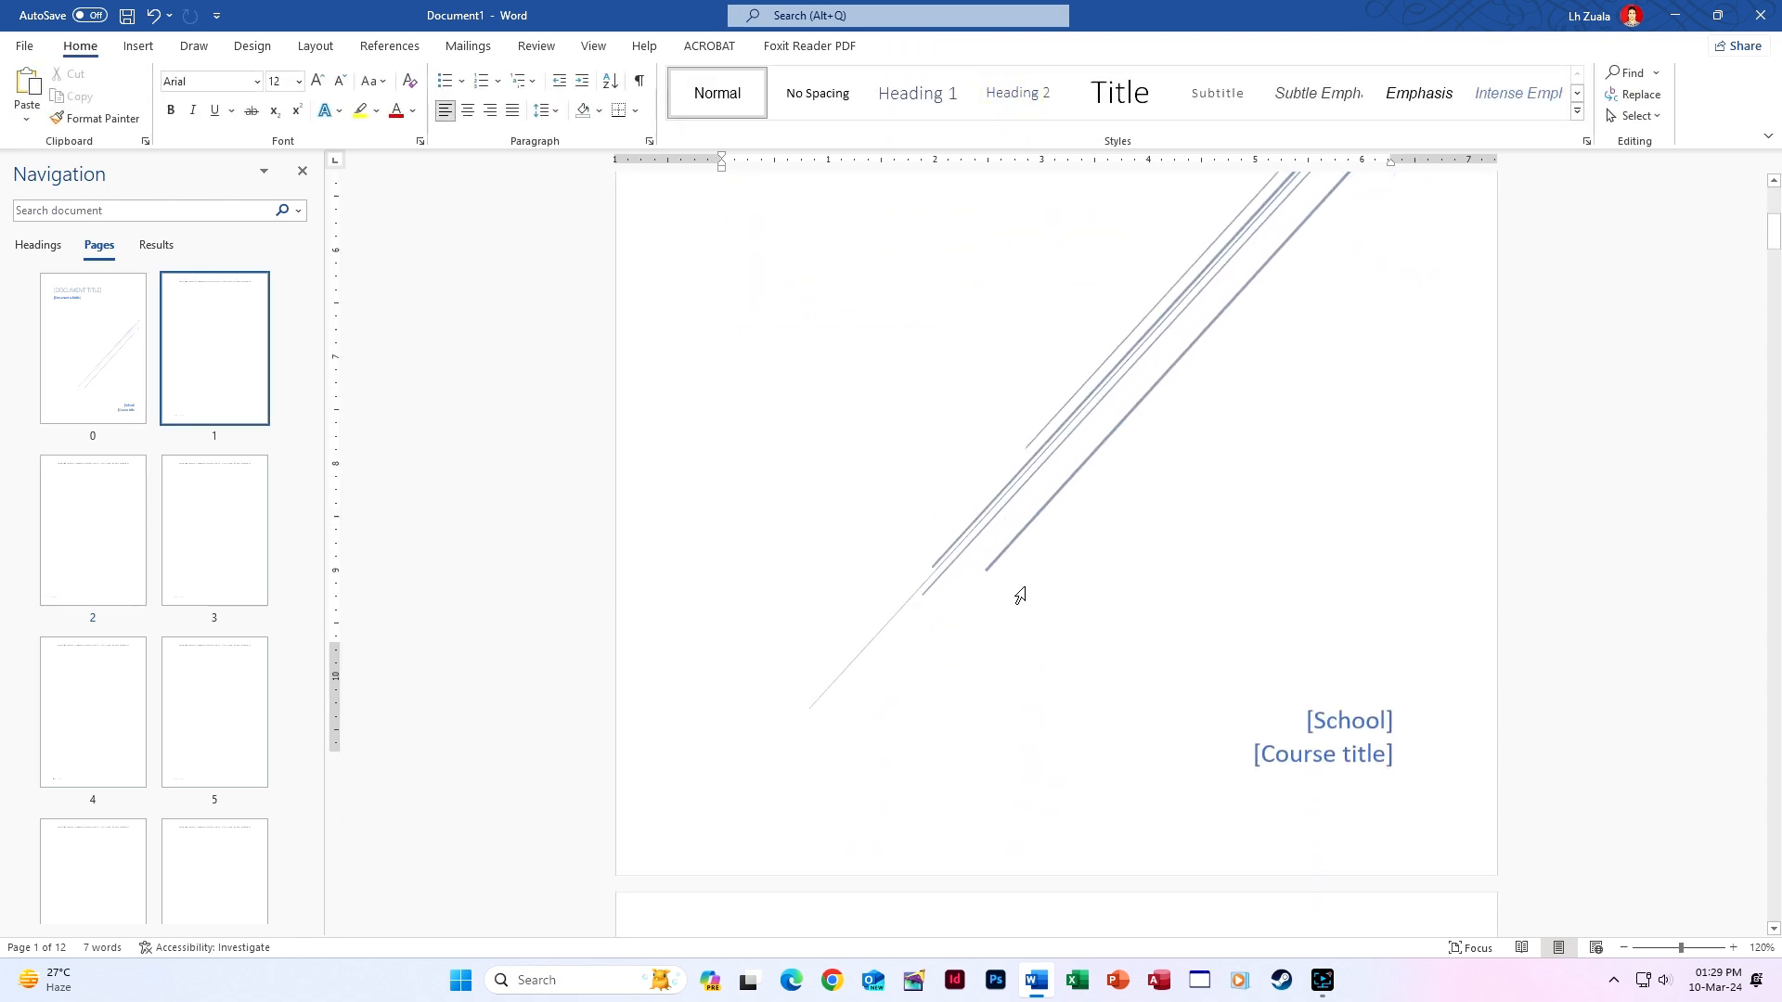
{"action": "scroll", "coordinate": [1024, 587], "scroll_direction": "down", "scroll_amount": 10}
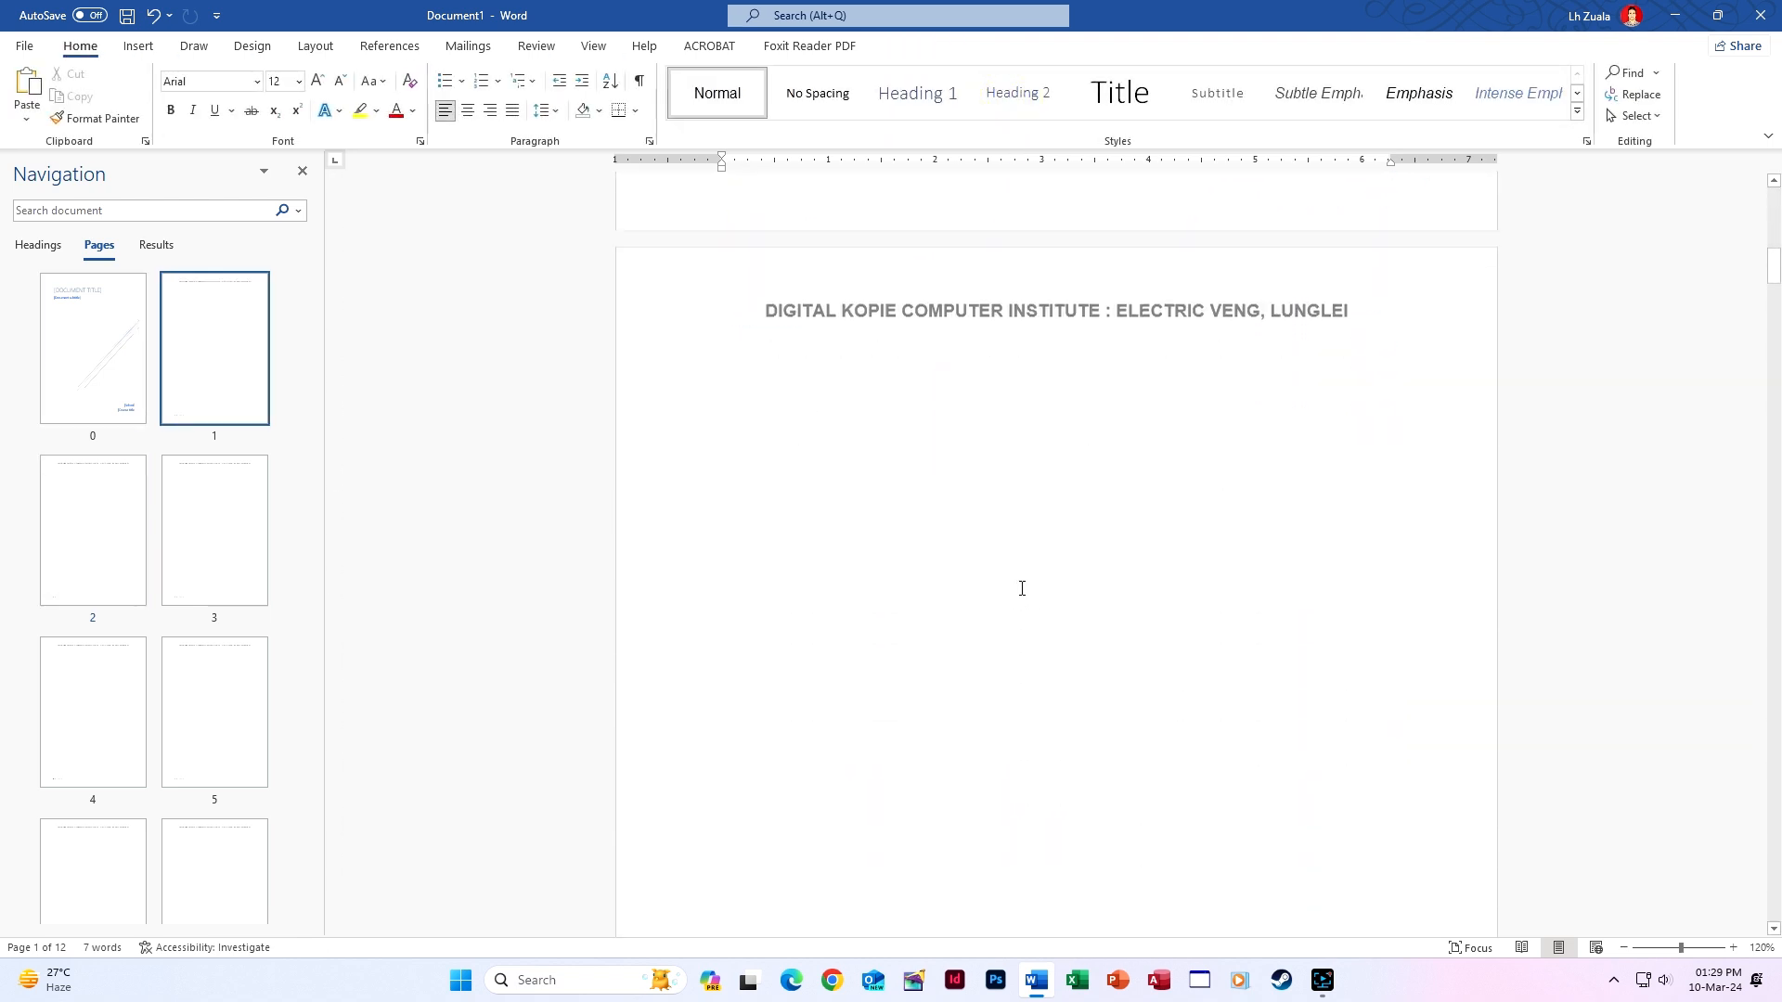
{"action": "scroll", "coordinate": [1022, 589], "scroll_direction": "down", "scroll_amount": 1}
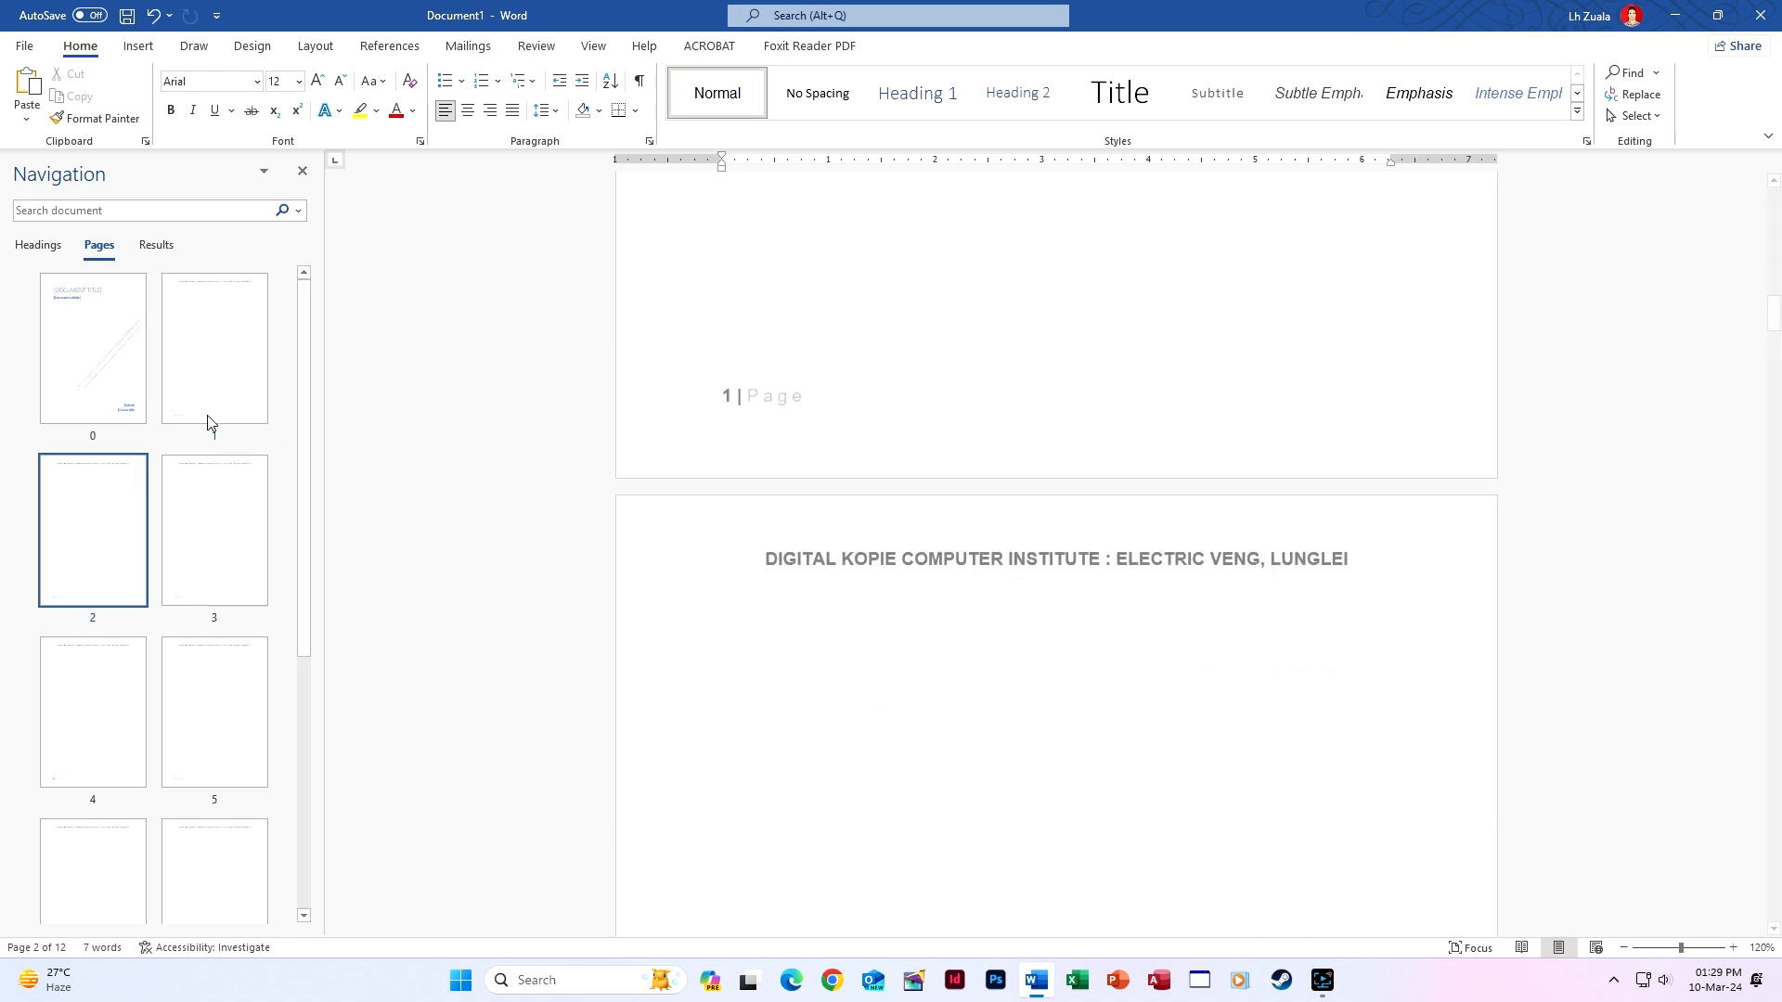
{"action": "left_click", "coordinate": [127, 379]}
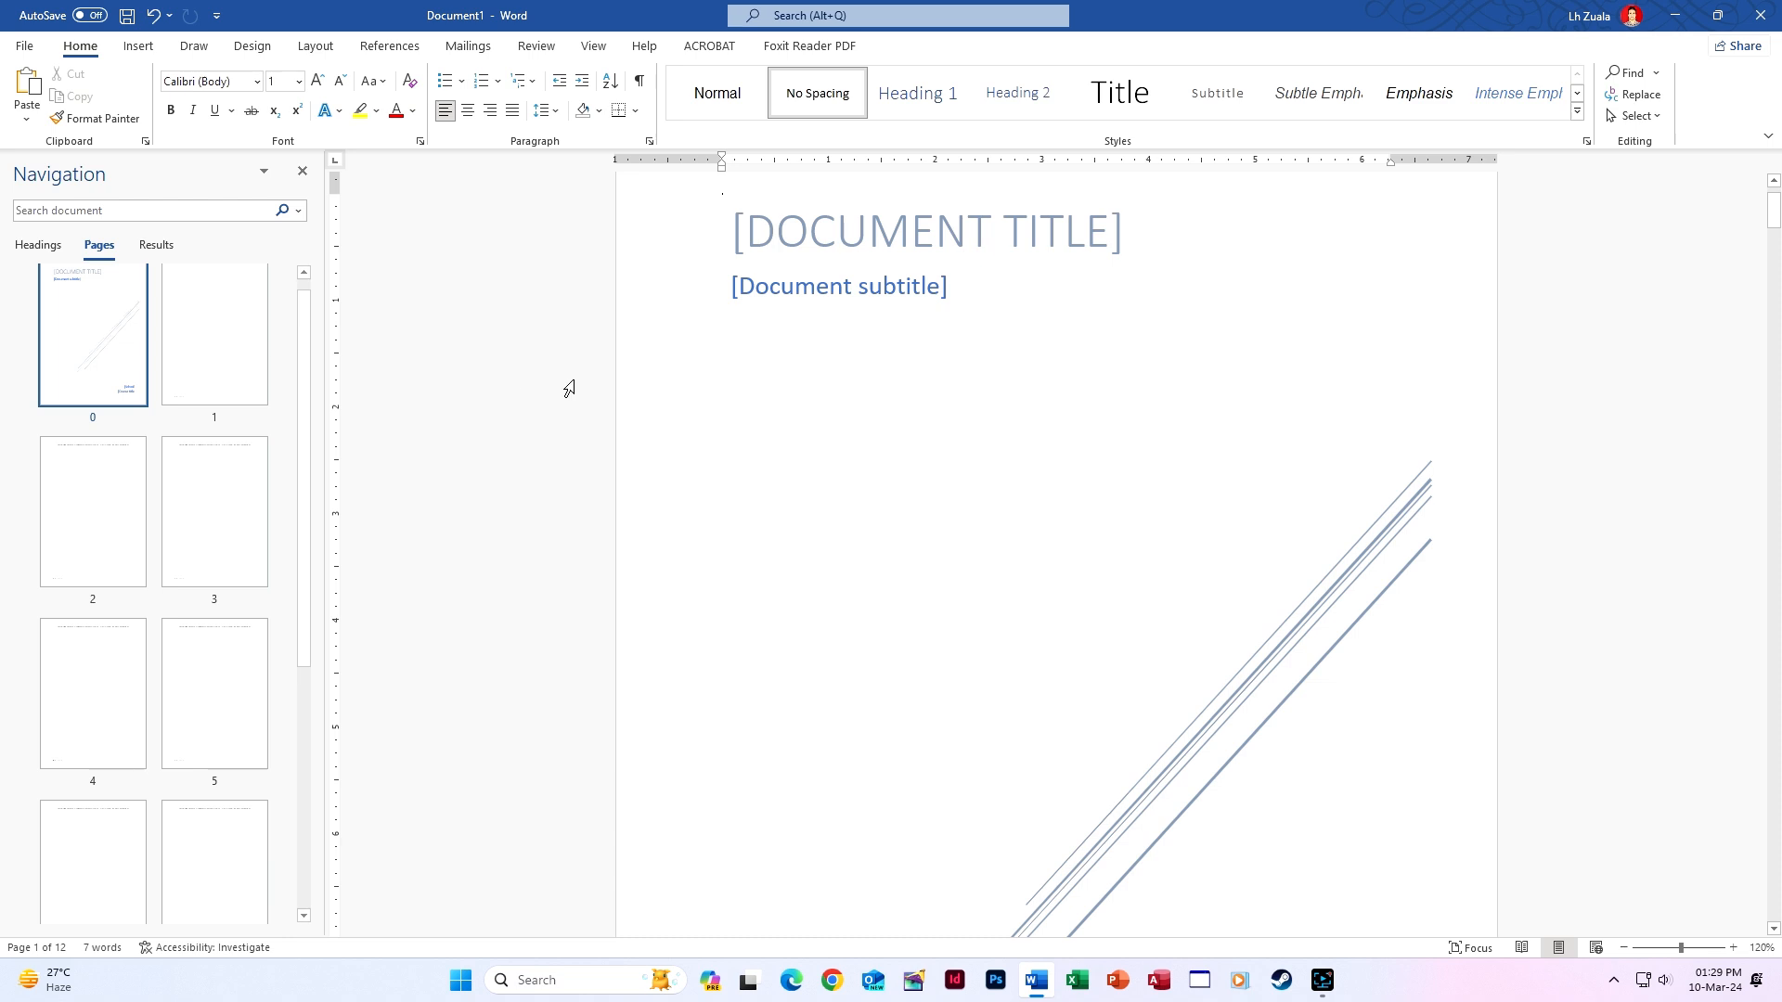
Remove the cover page so page 1 starts with the institute header, clearing a stray character.
{"action": "scroll", "coordinate": [791, 650], "scroll_direction": "down", "scroll_amount": 5}
{"action": "key", "text": "ctrl+z"}
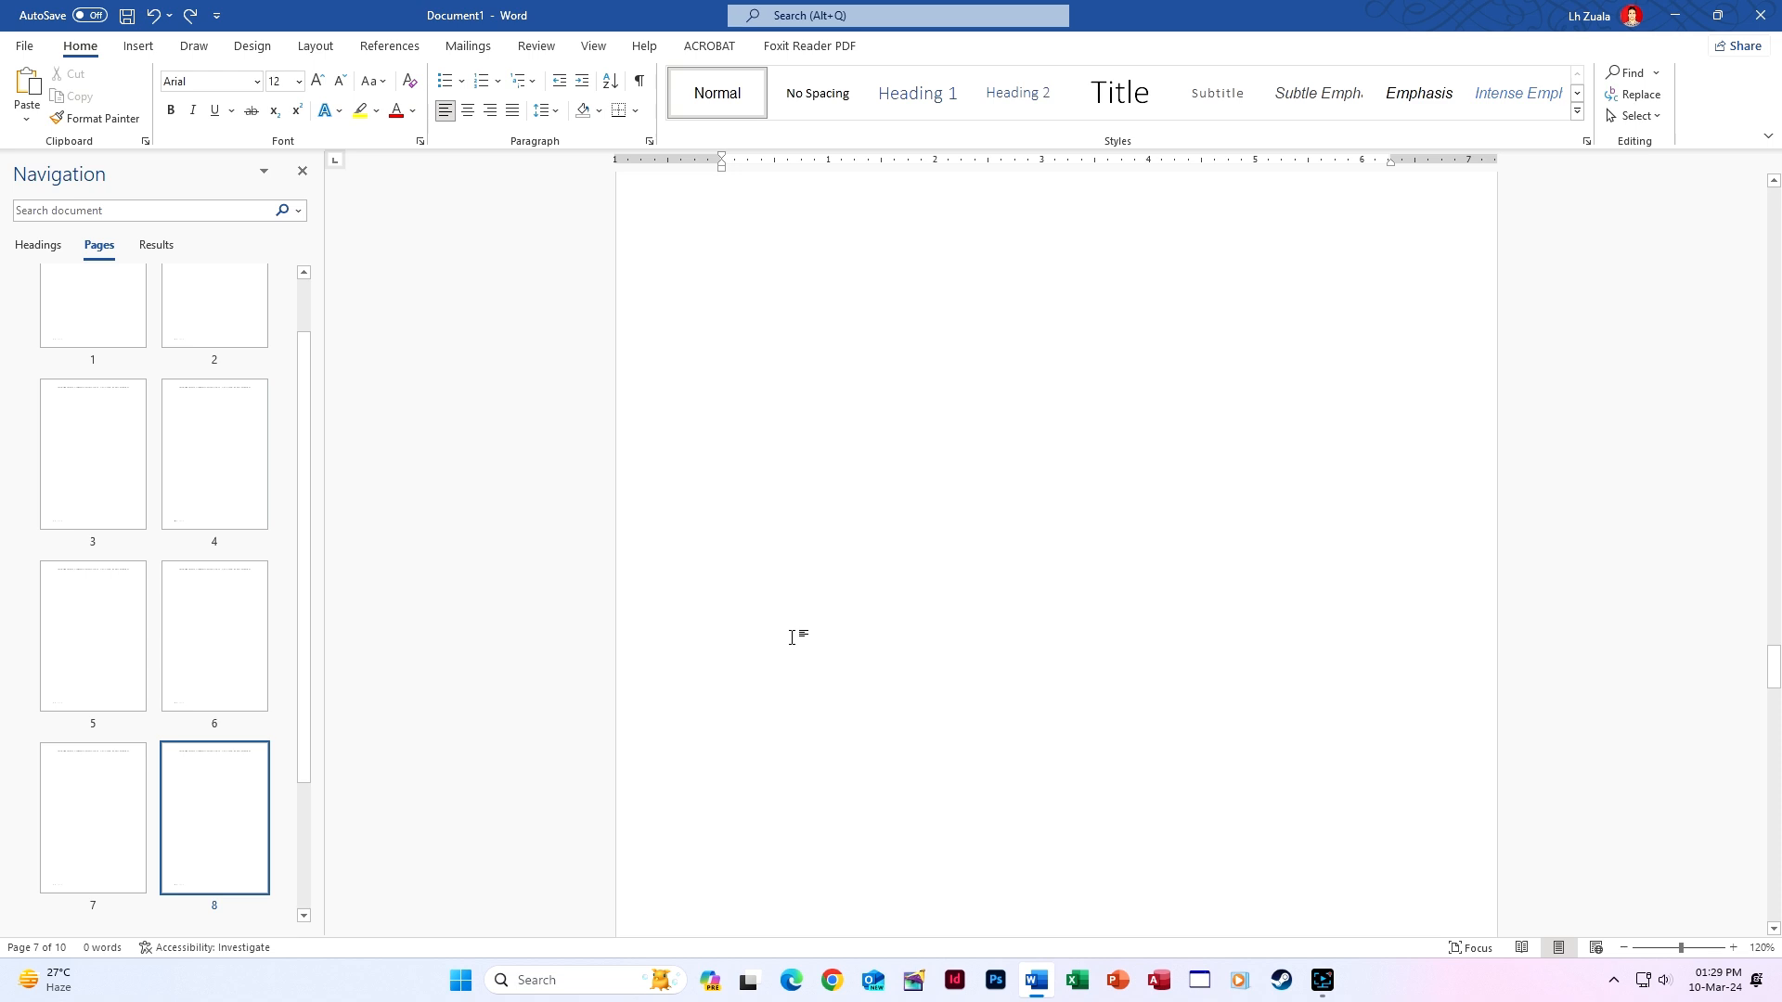
{"action": "scroll", "coordinate": [791, 638], "scroll_direction": "up", "scroll_amount": 8}
{"action": "scroll", "coordinate": [266, 824], "scroll_direction": "down", "scroll_amount": 2}
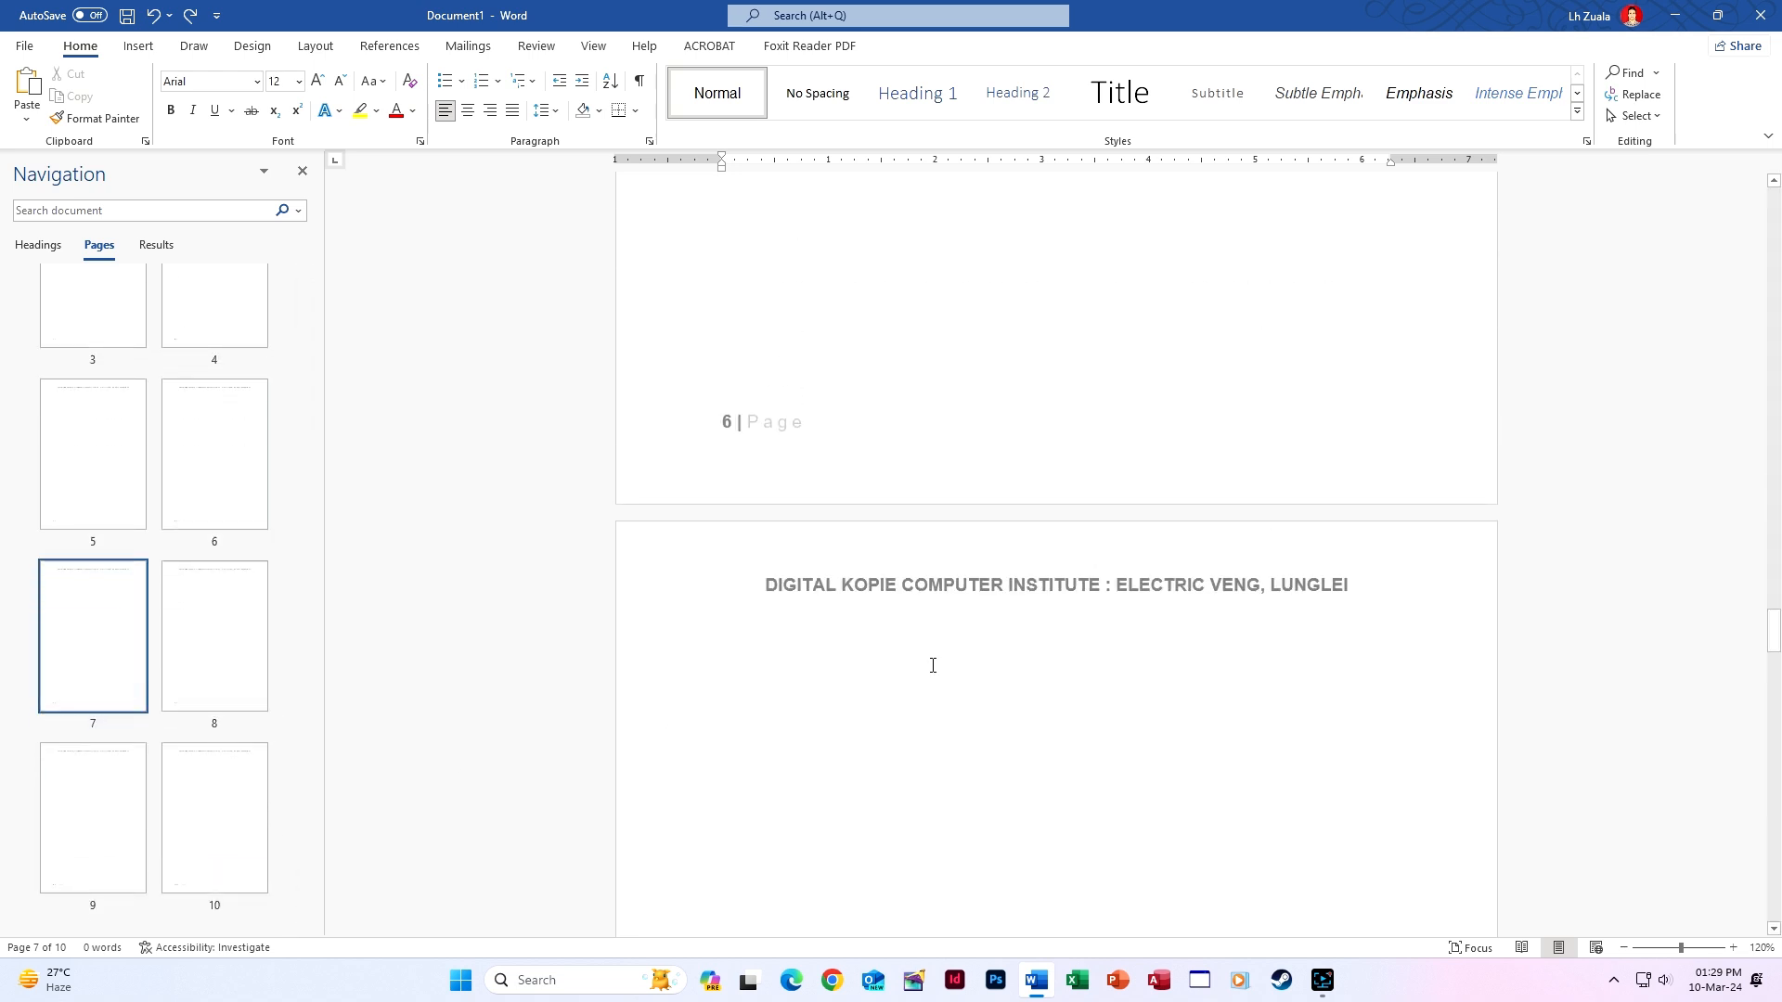
{"action": "left_click_drag", "start_coordinate": [1779, 698], "coordinate": [1724, 244]}
{"action": "scroll", "coordinate": [855, 509], "scroll_direction": "down", "scroll_amount": 7}
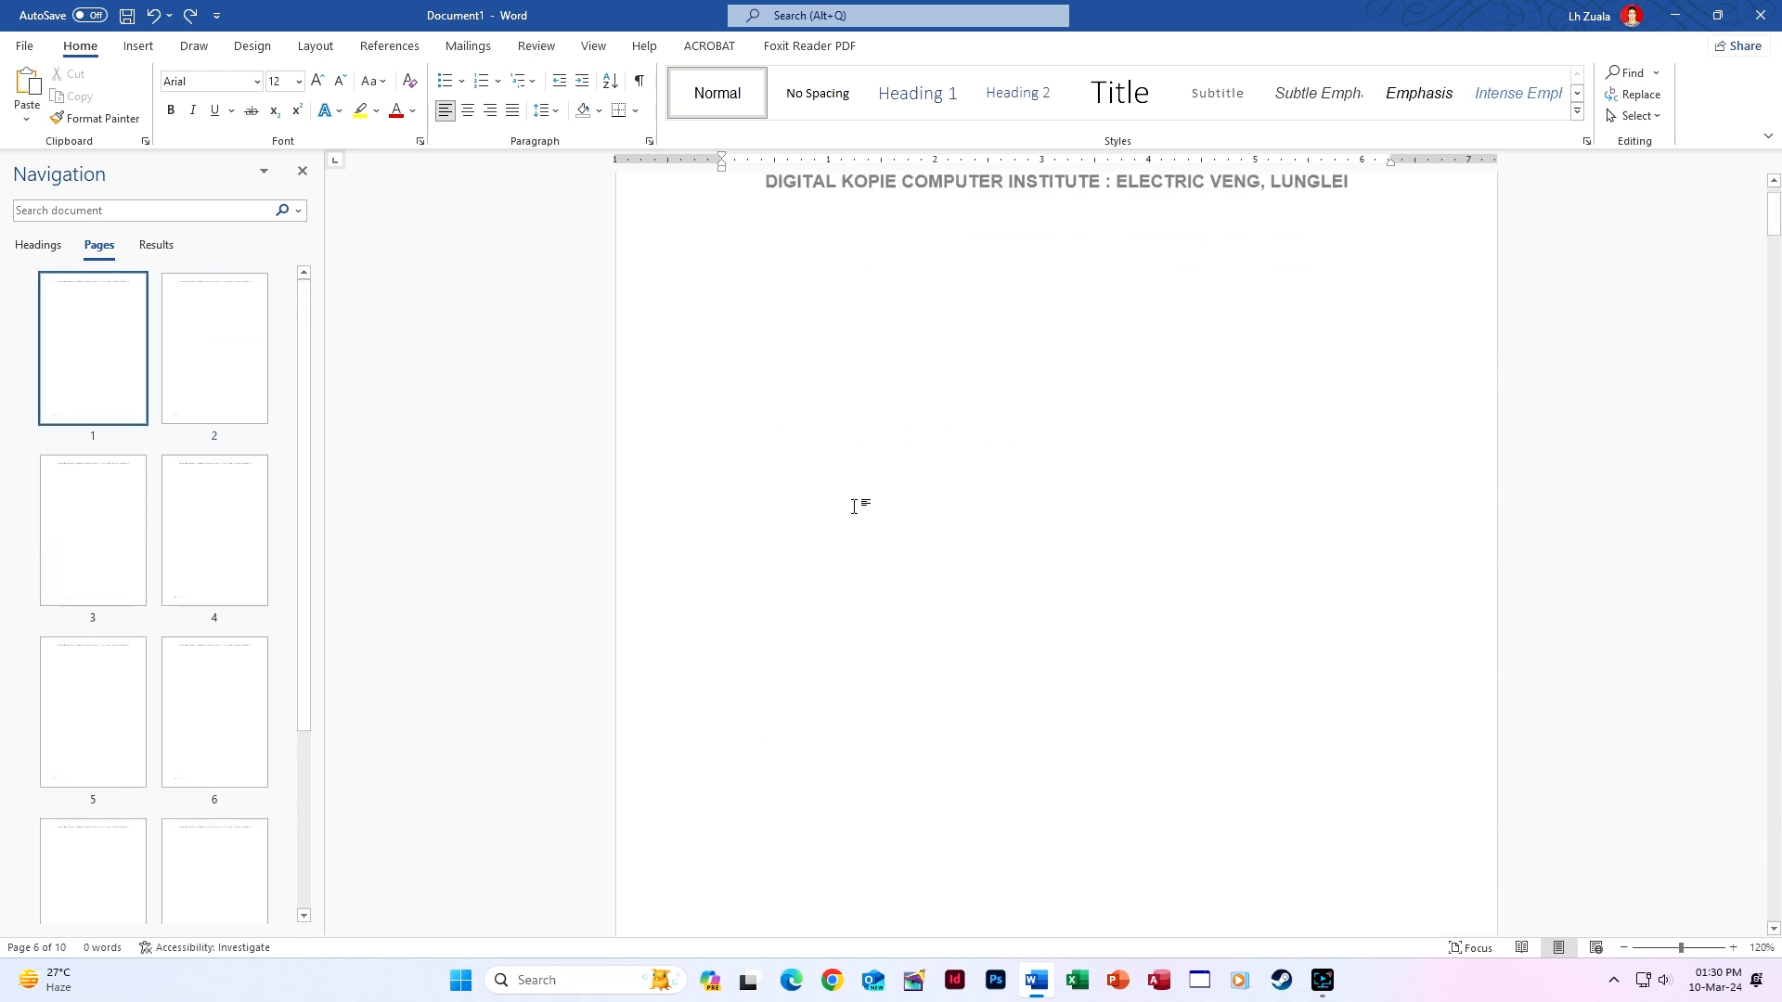
{"action": "scroll", "coordinate": [861, 604], "scroll_direction": "up", "scroll_amount": 9}
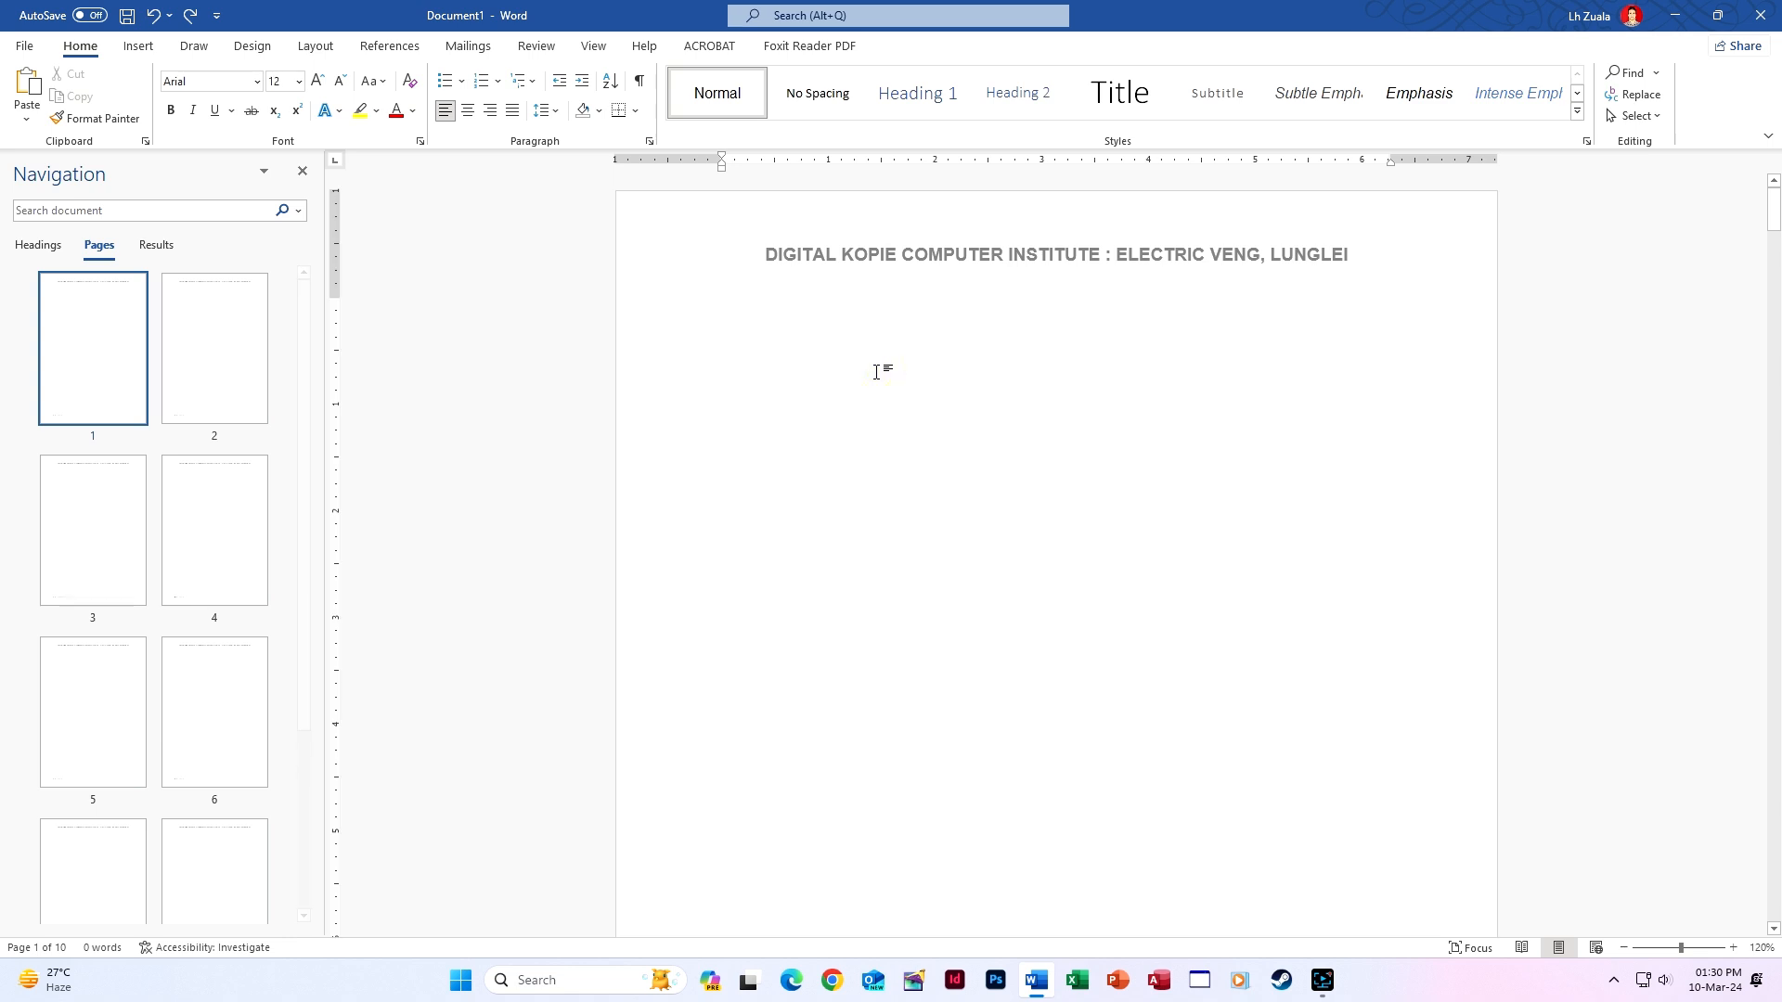
{"action": "key", "text": "BackSpace"}
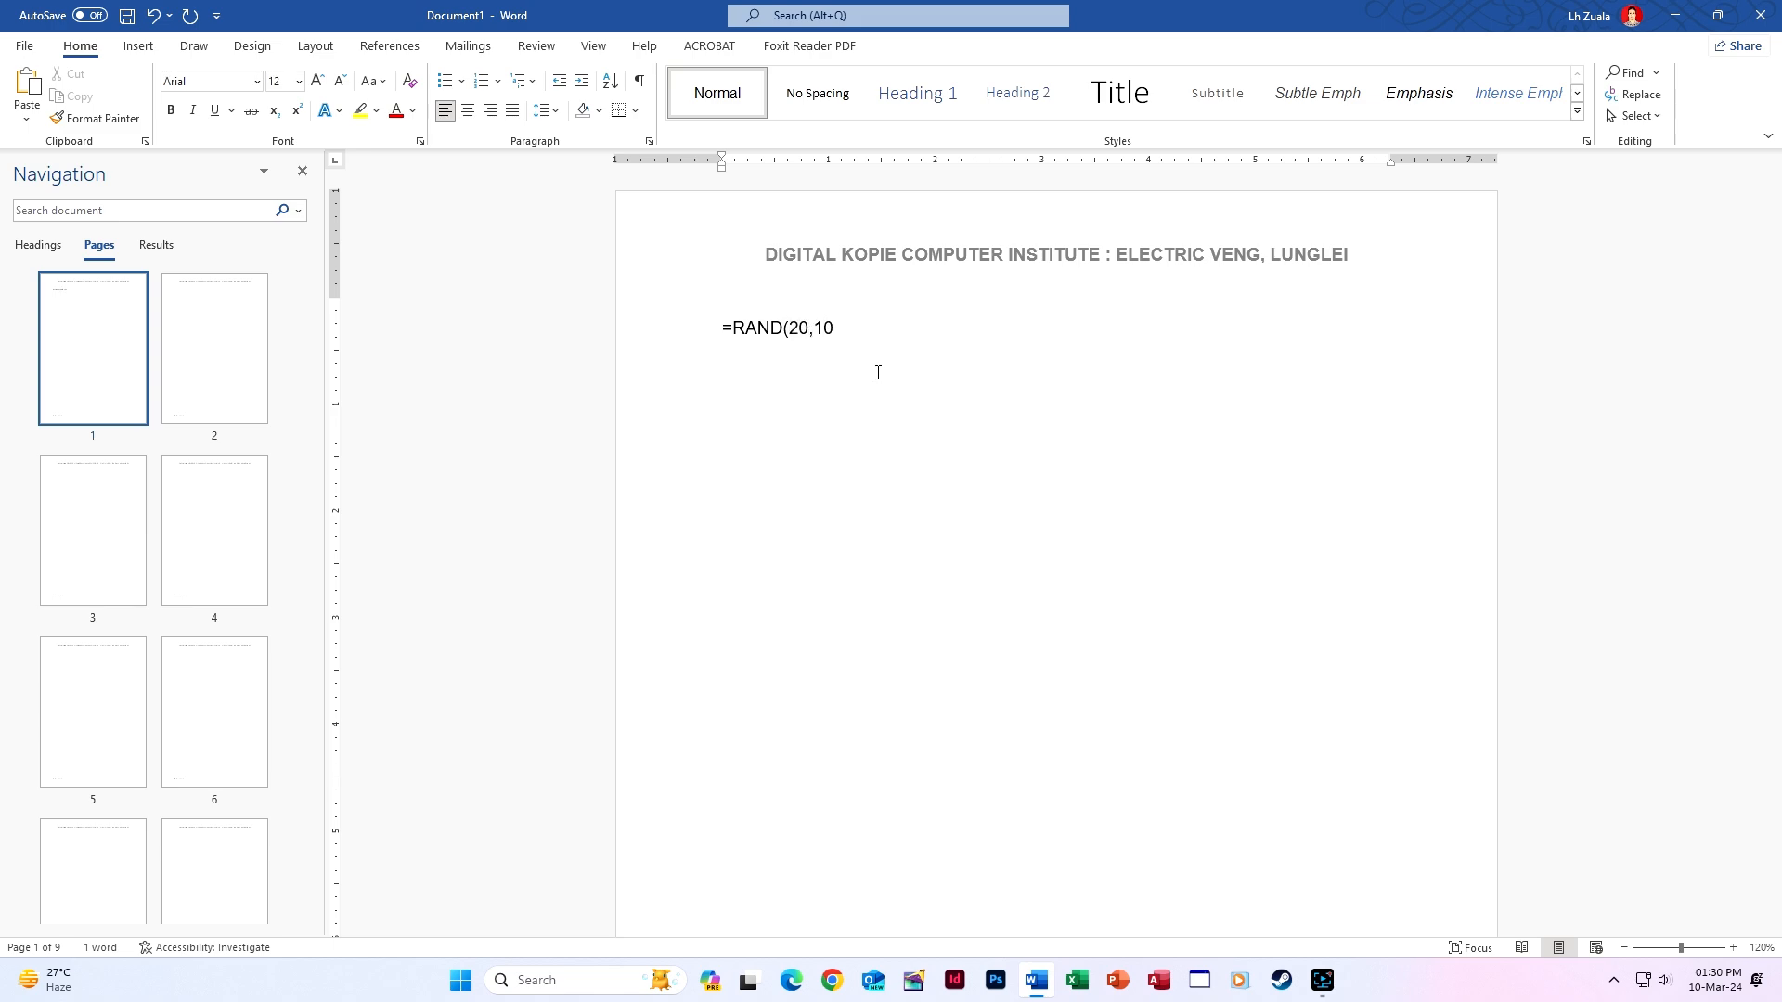
Complete =RAND(20,10) to generate sample paragraphs and justify the whole document.
{"action": "type", "text": ")"}
{"action": "key", "text": "Return"}
{"action": "key", "text": "ctrl+a"}
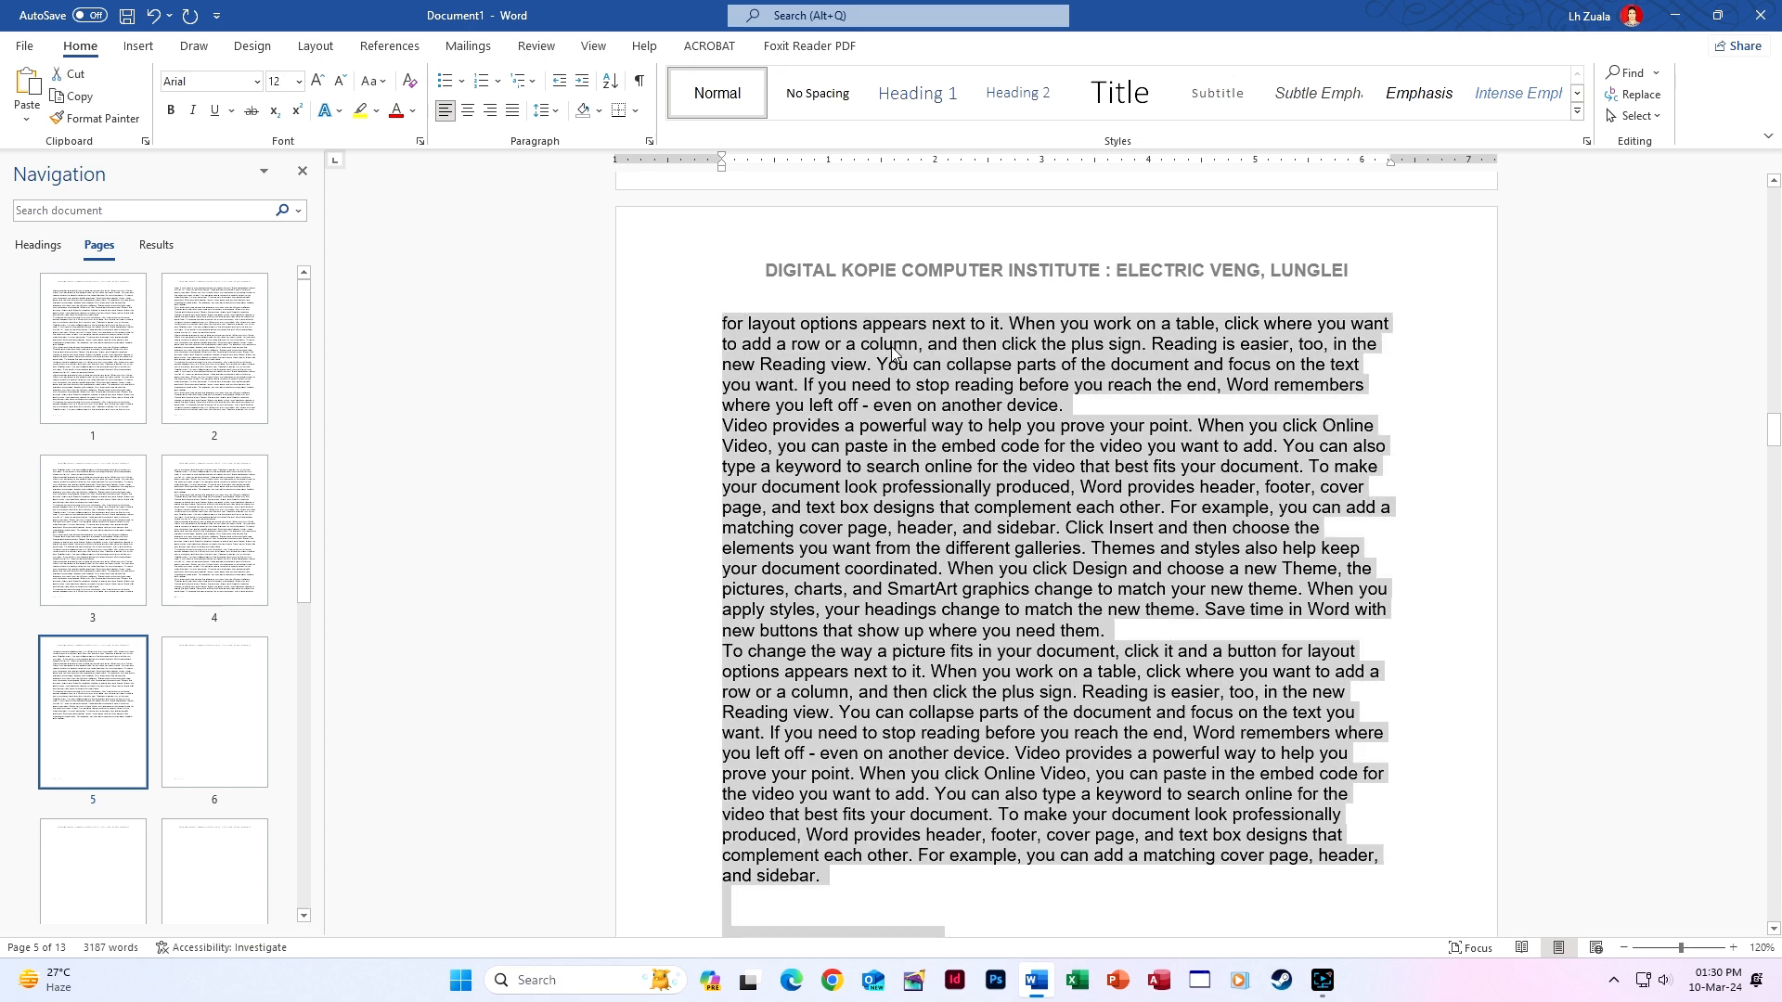
{"action": "key", "text": "ctrl+j"}
Remove the trailing empty paragraph at the end of the document.
{"action": "left_click", "coordinate": [965, 388]}
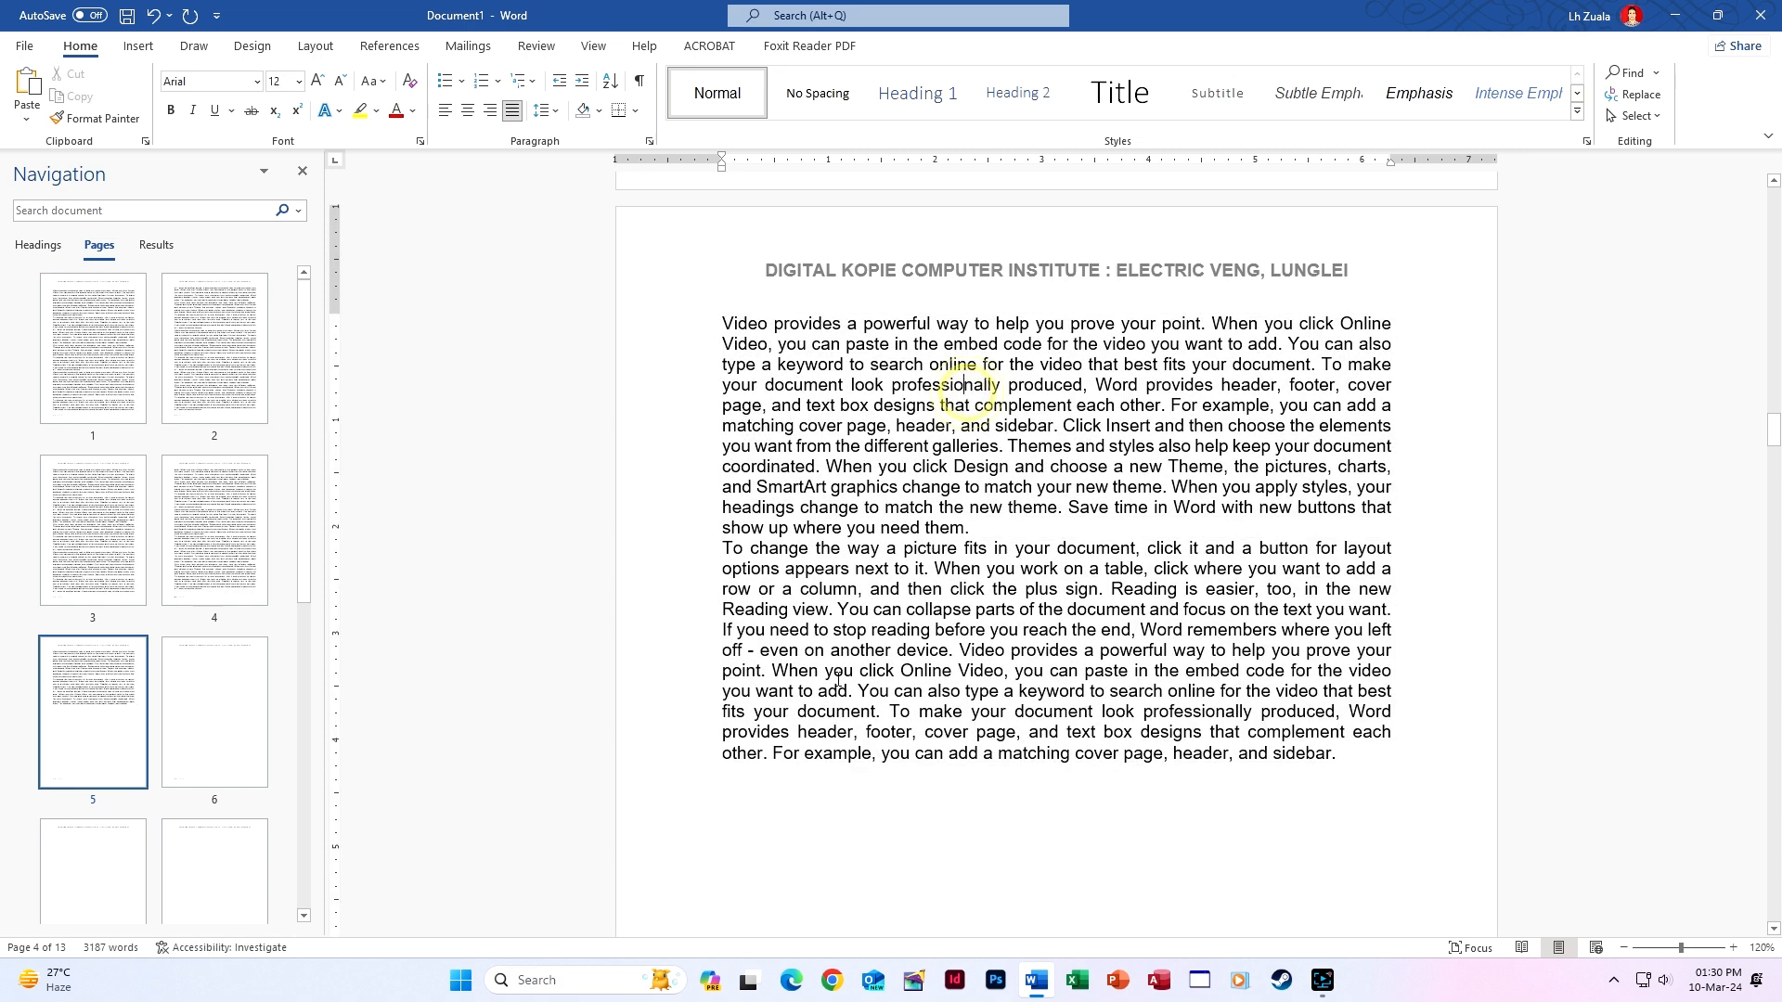
{"action": "key", "text": "BackSpace"}
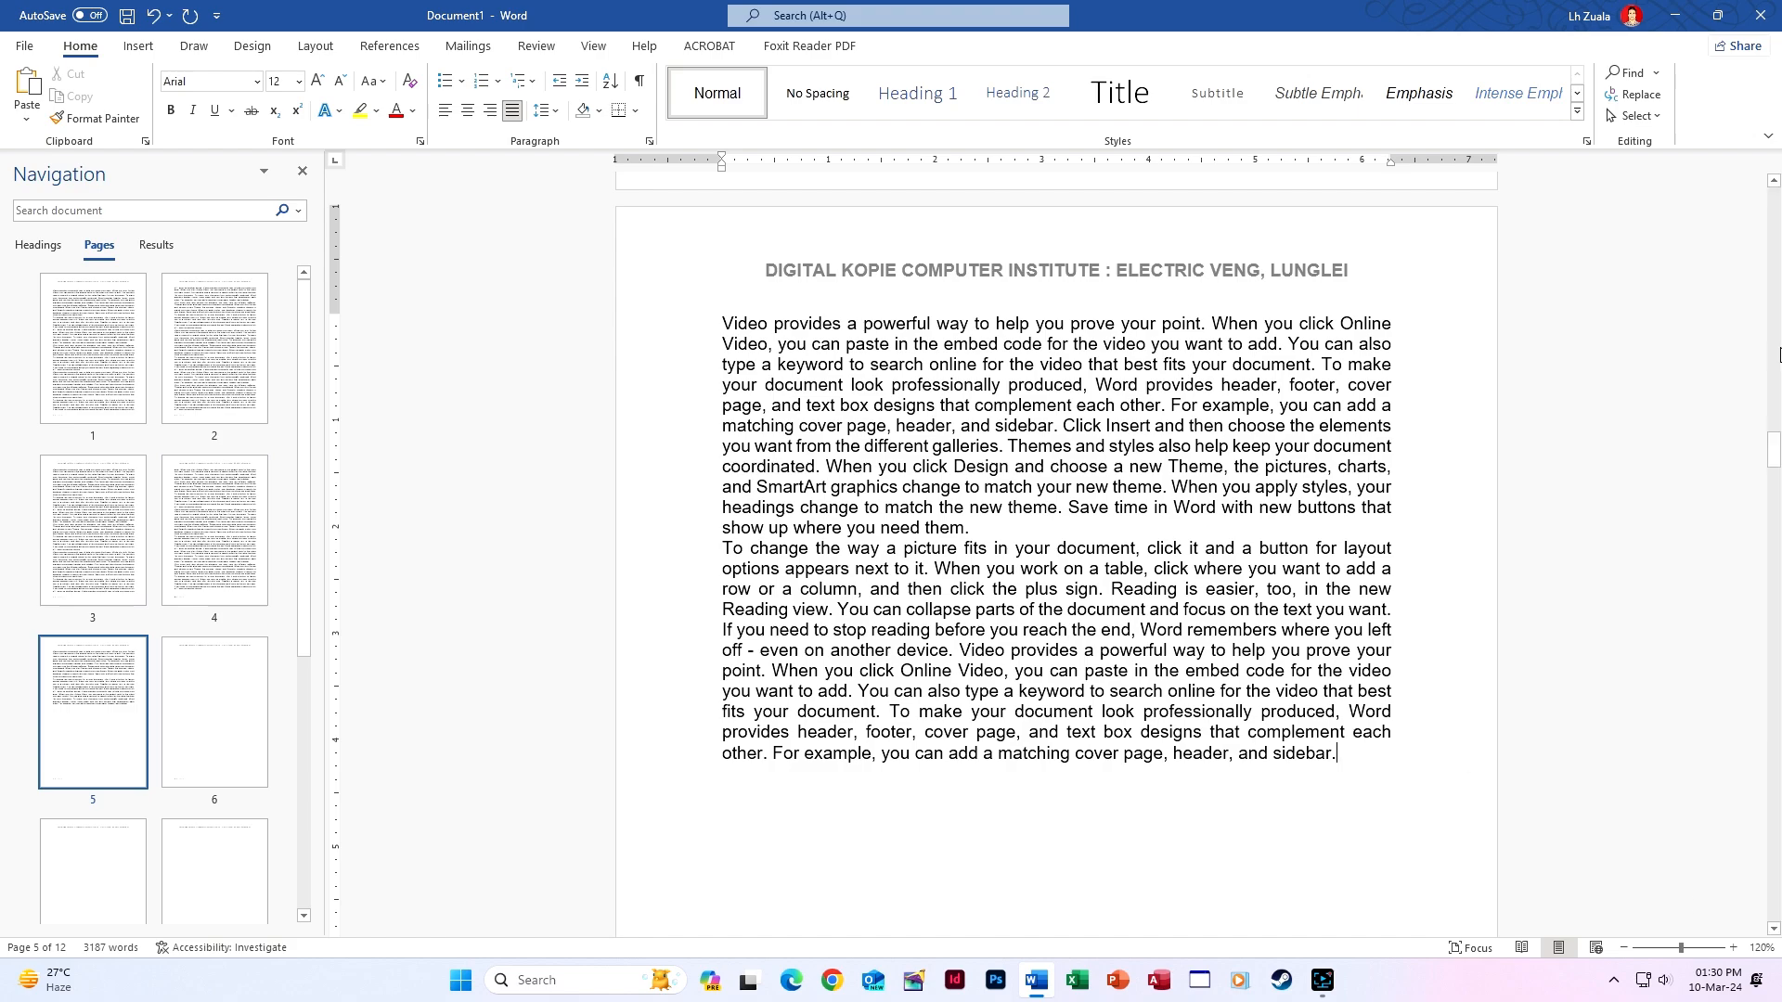
{"action": "left_click_drag", "start_coordinate": [1774, 442], "coordinate": [1774, 191]}
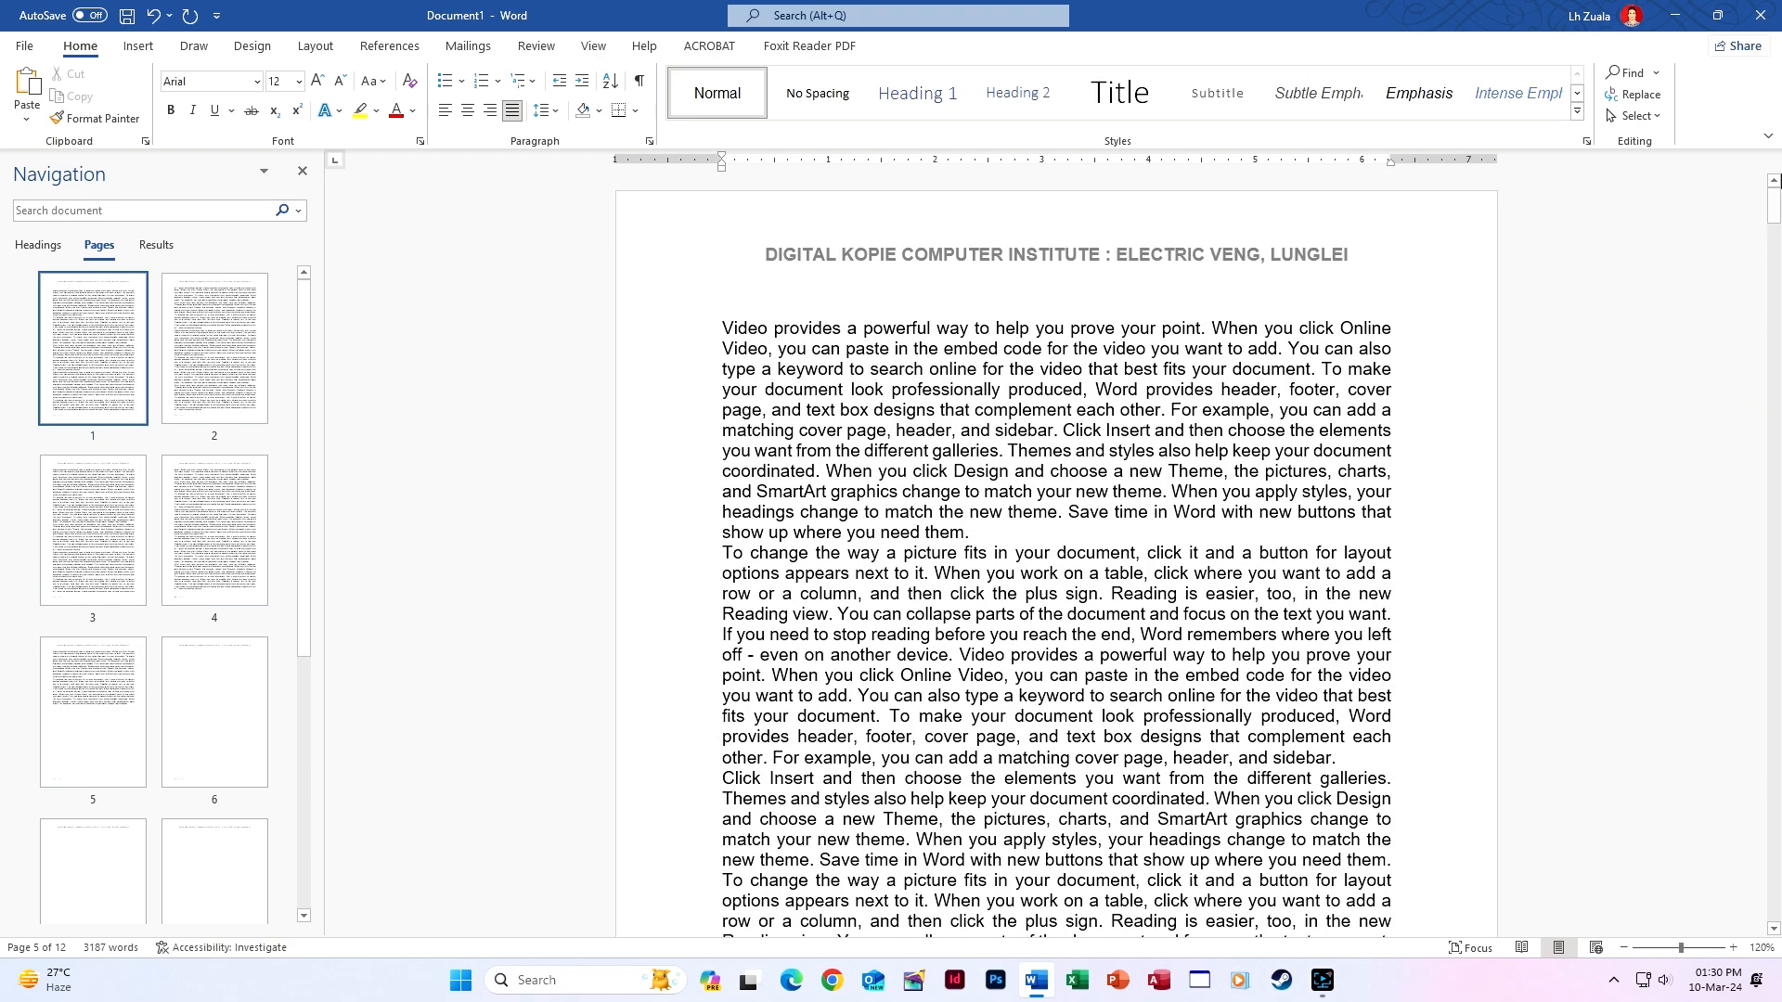
{"action": "scroll", "coordinate": [915, 582], "scroll_direction": "down", "scroll_amount": 2}
{"action": "scroll", "coordinate": [836, 557], "scroll_direction": "down", "scroll_amount": 1}
Select and delete page 1's text, then undo the deletion.
{"action": "left_click", "coordinate": [828, 501]}
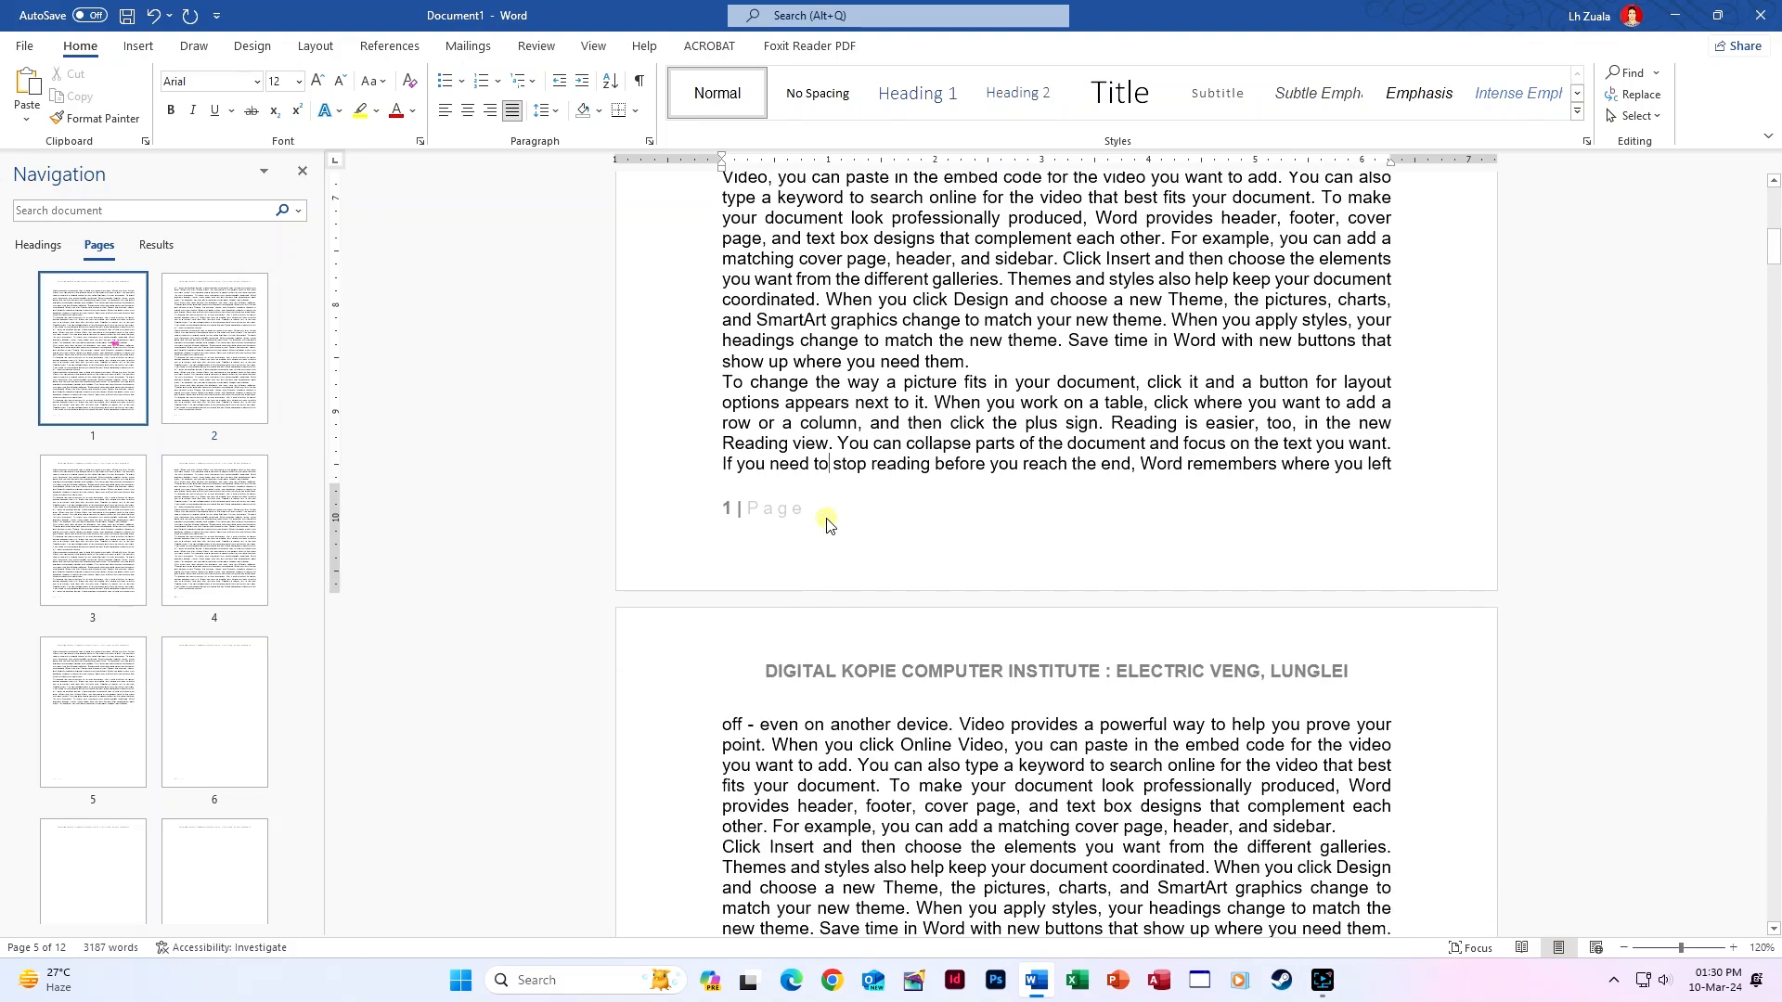
{"action": "scroll", "coordinate": [897, 549], "scroll_direction": "up", "scroll_amount": 3}
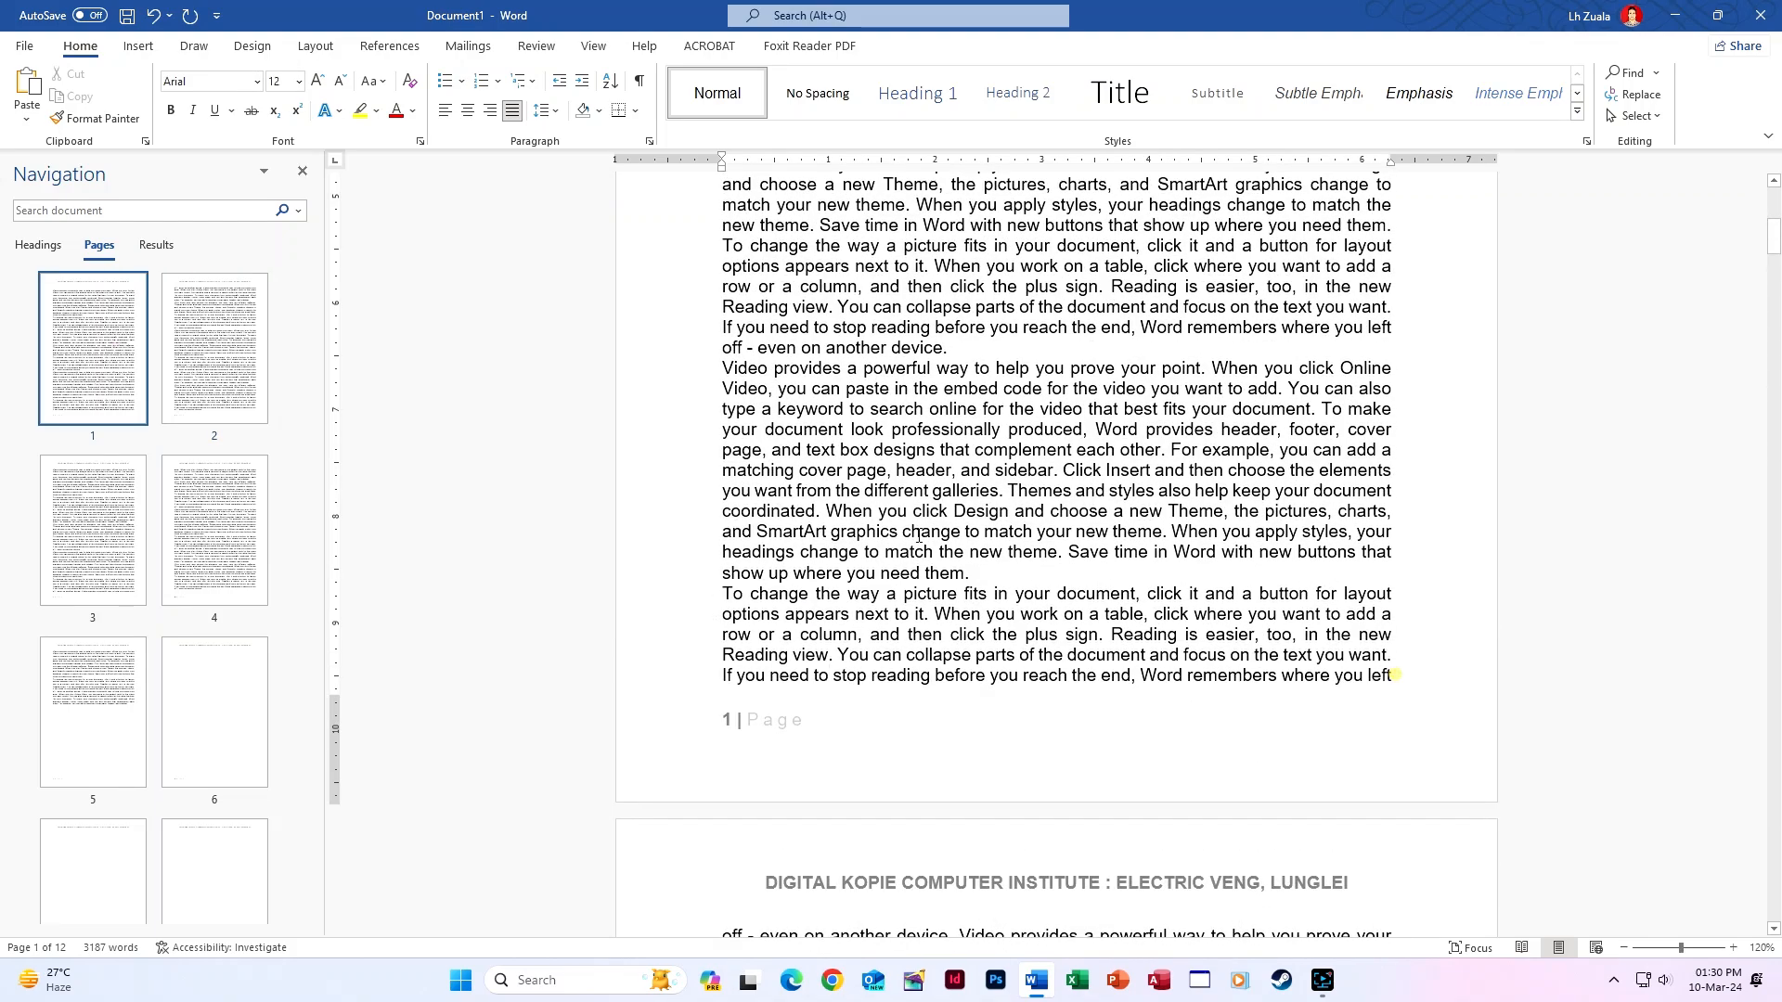
{"action": "left_click", "coordinate": [1394, 674], "text": "shift"}
{"action": "scroll", "coordinate": [733, 471], "scroll_direction": "up", "scroll_amount": 10}
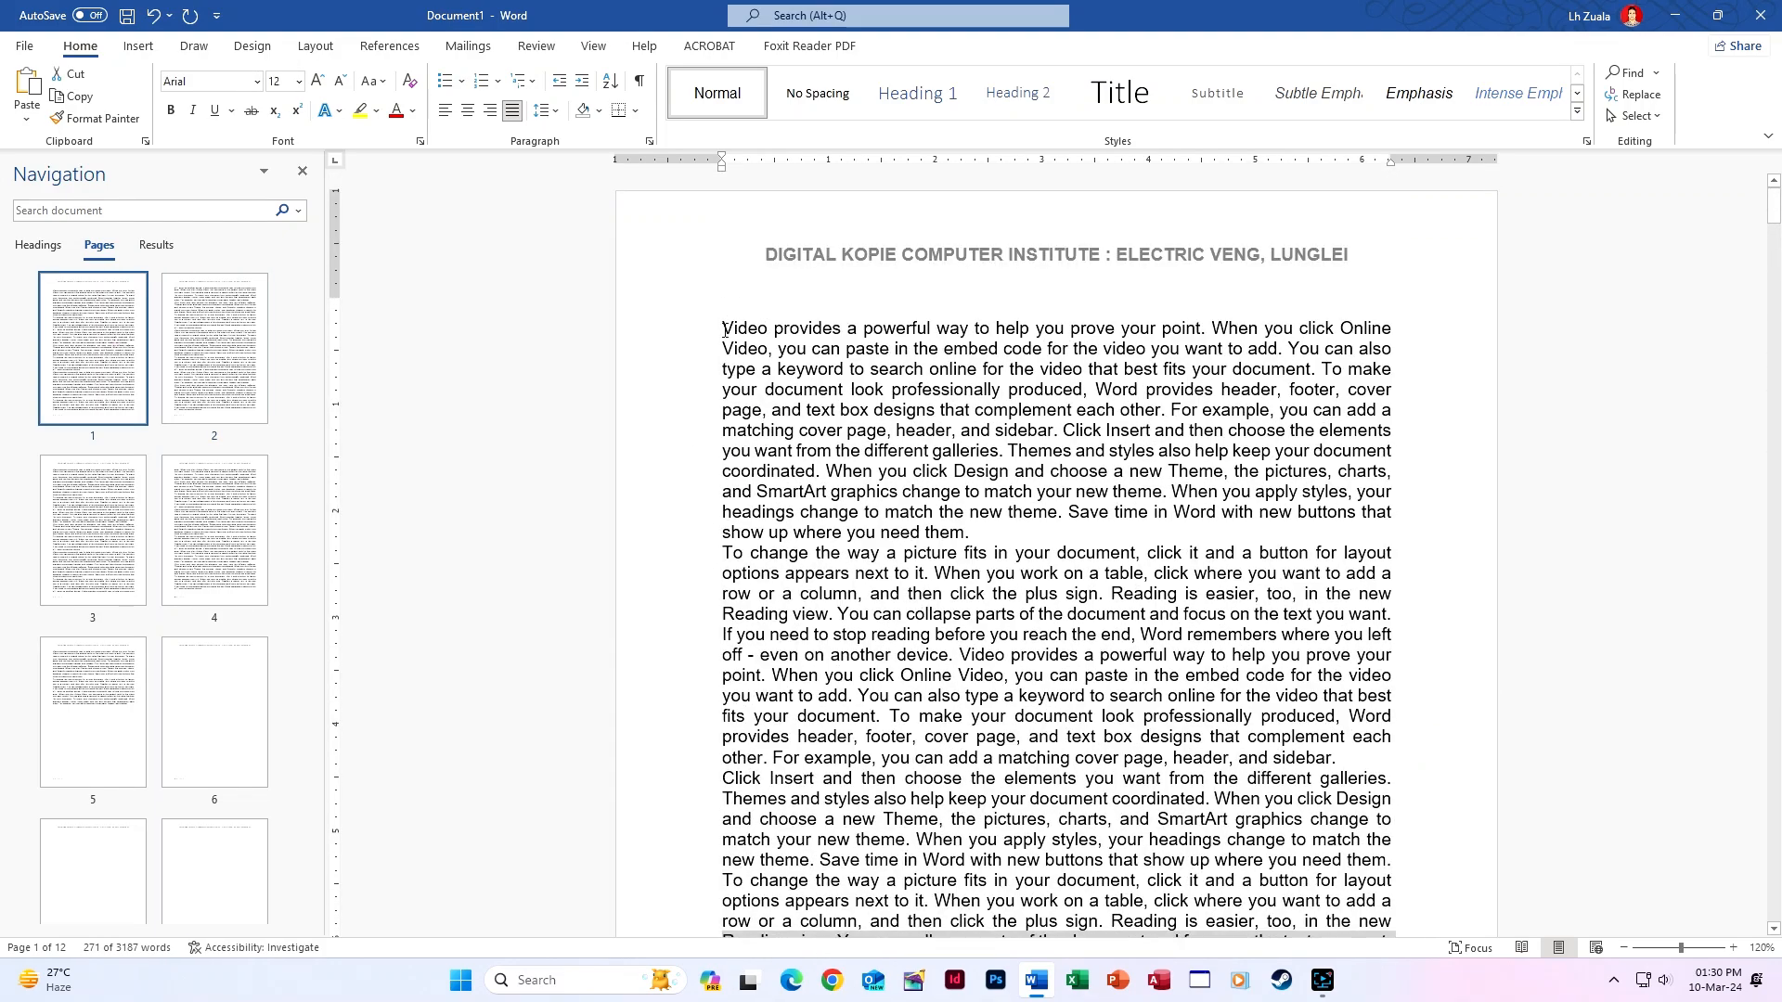
{"action": "left_click", "coordinate": [725, 328], "text": "shift"}
{"action": "key", "text": "Delete"}
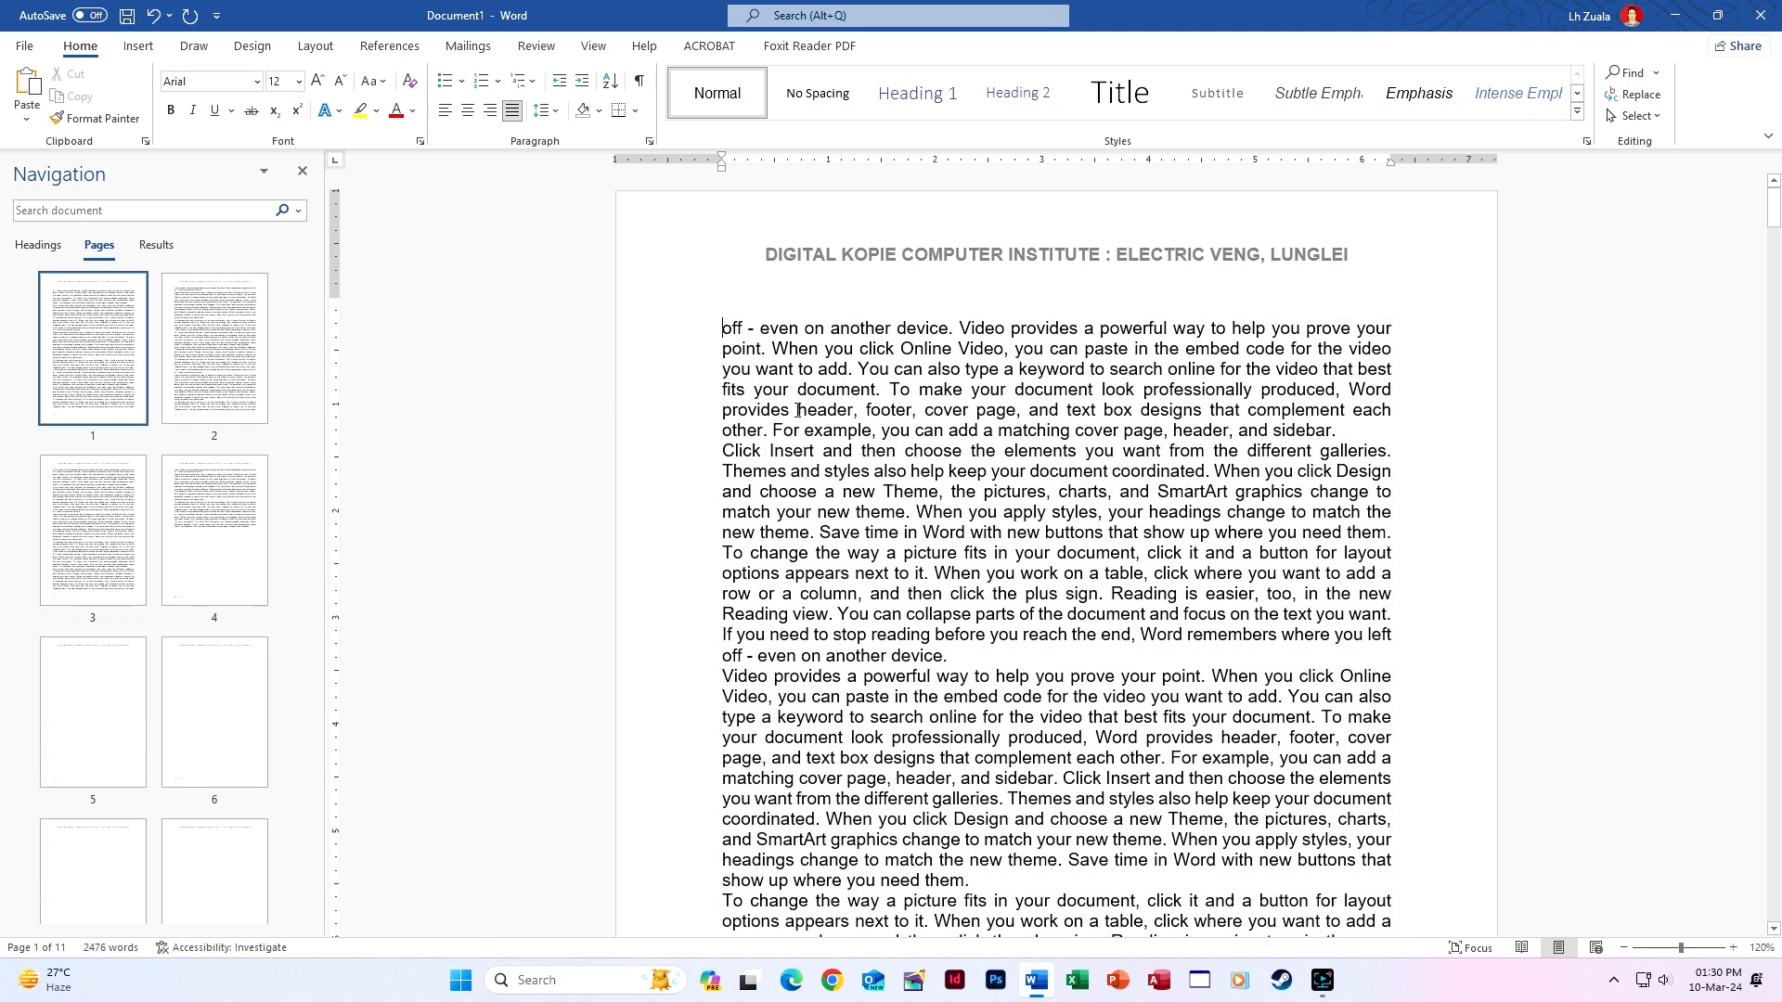
{"action": "key", "text": "ctrl+z"}
{"action": "left_click", "coordinate": [724, 329]}
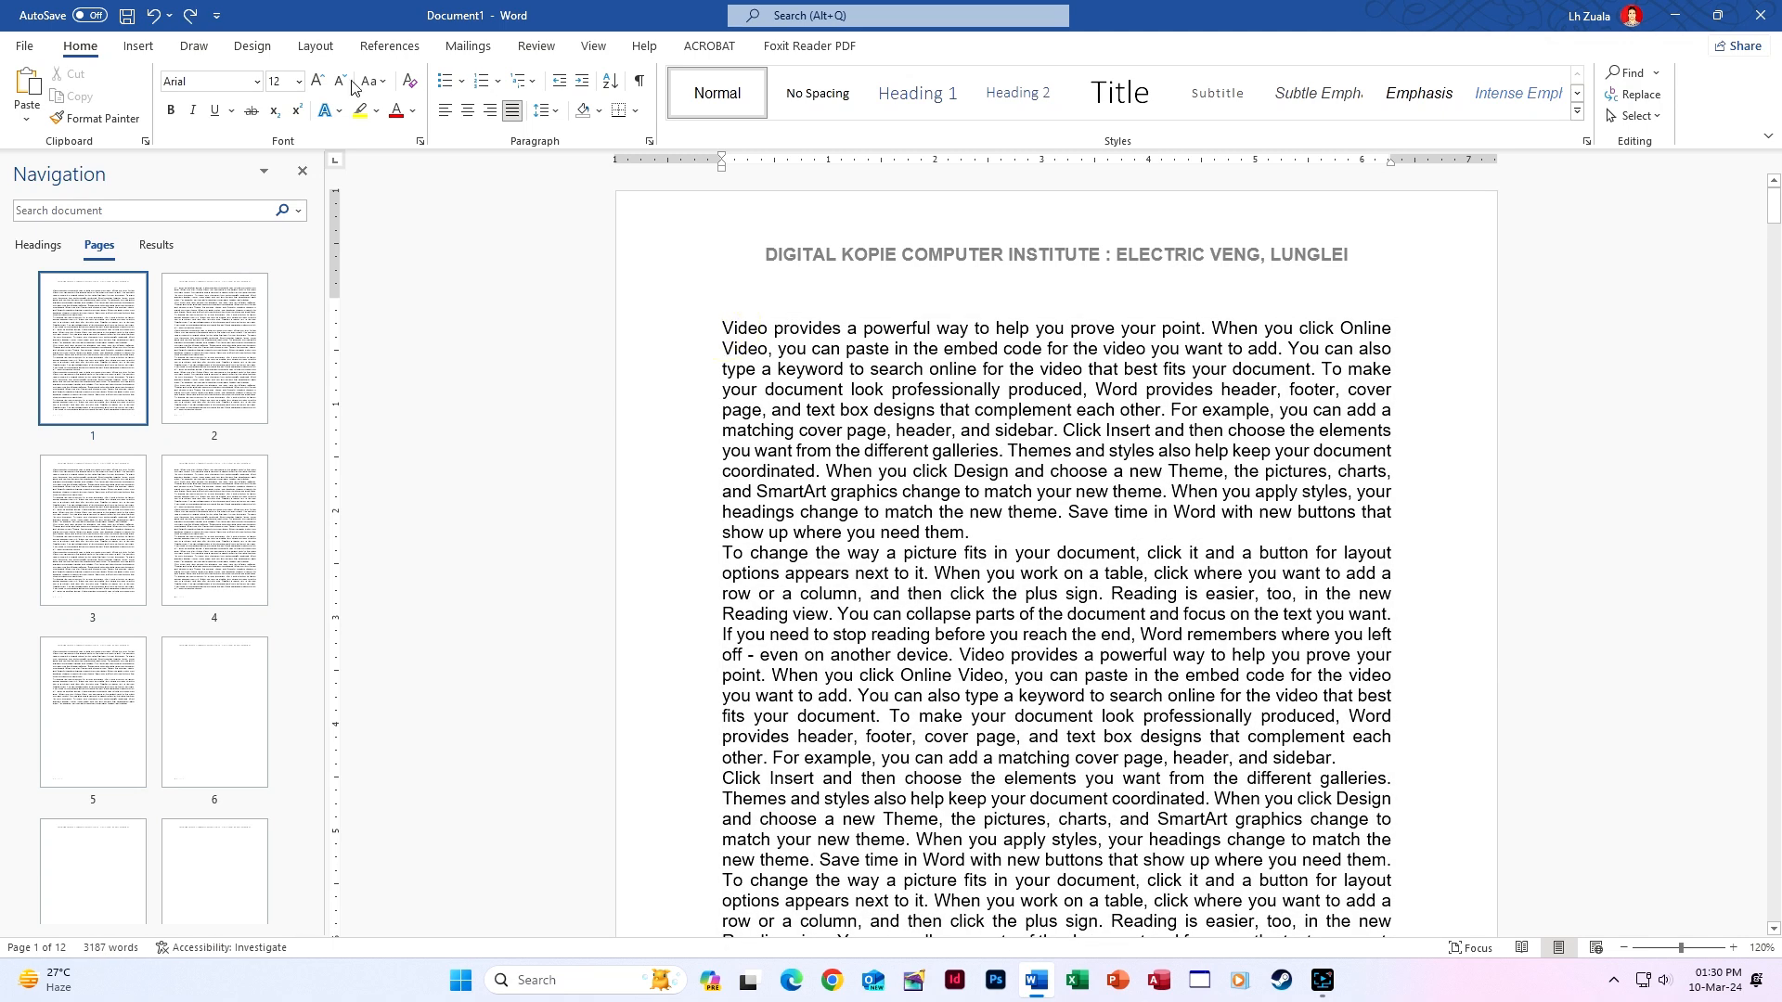
Insert a blank page before the text and remove the extra blank page created.
{"action": "left_click", "coordinate": [139, 45]}
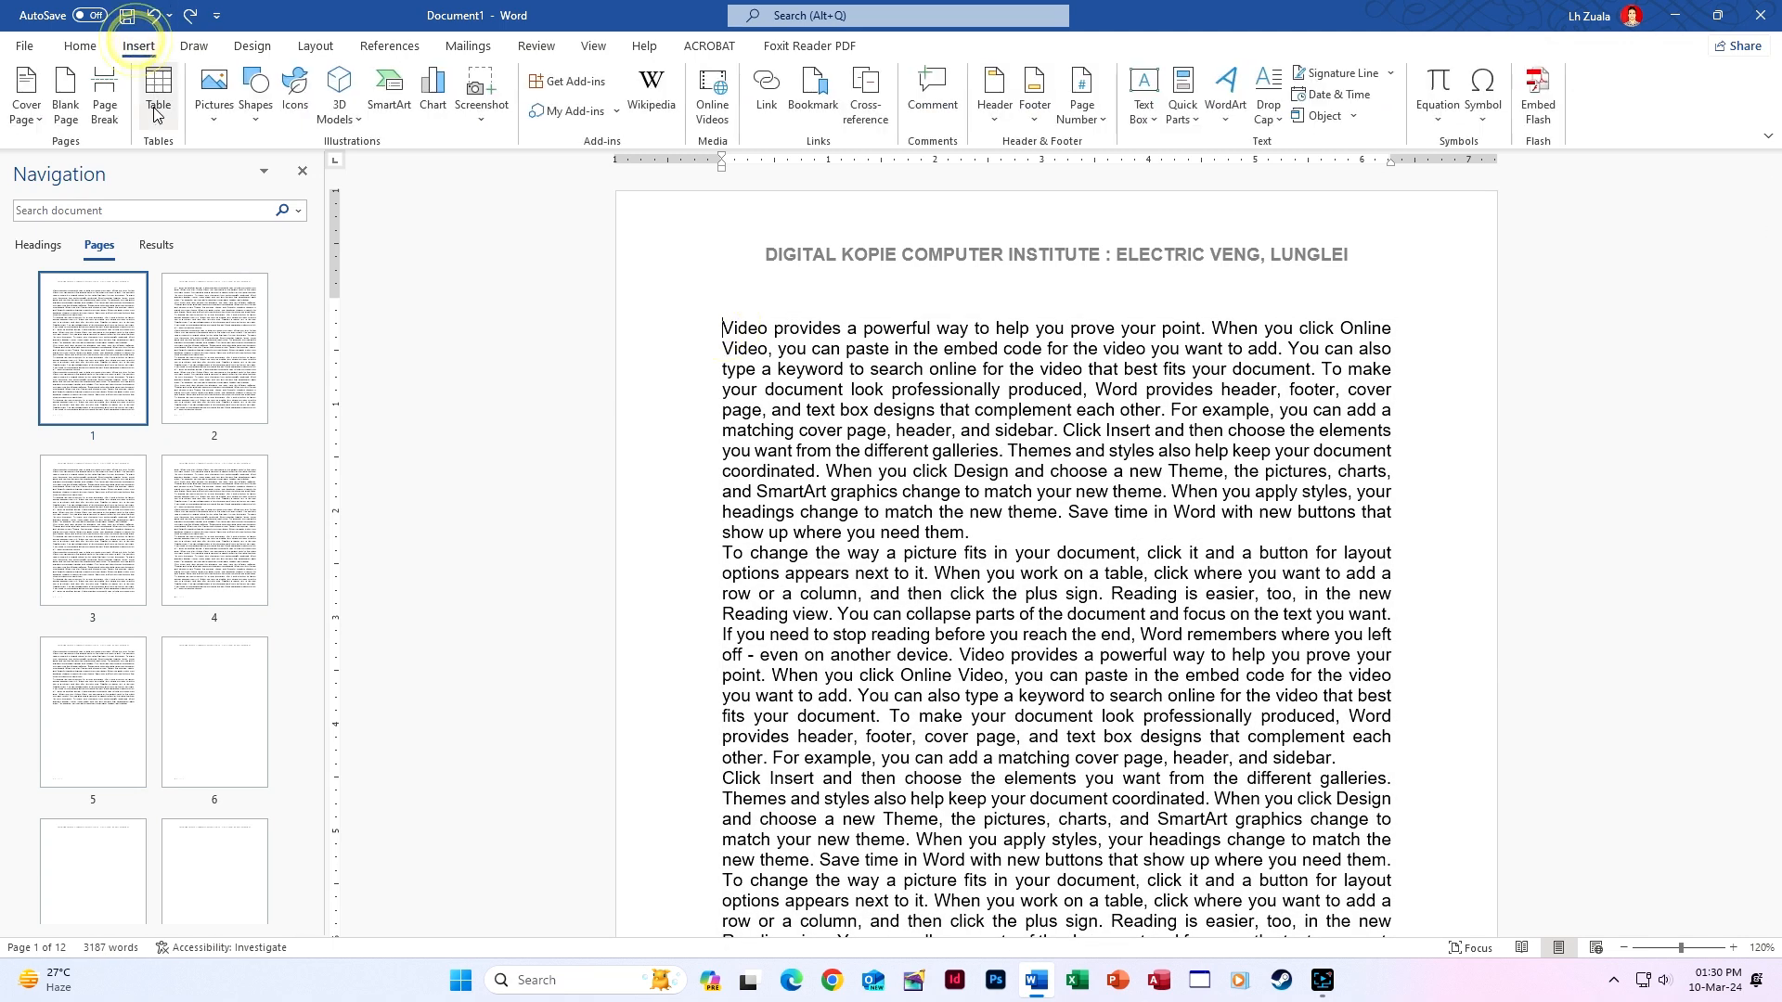
{"action": "left_click", "coordinate": [76, 103]}
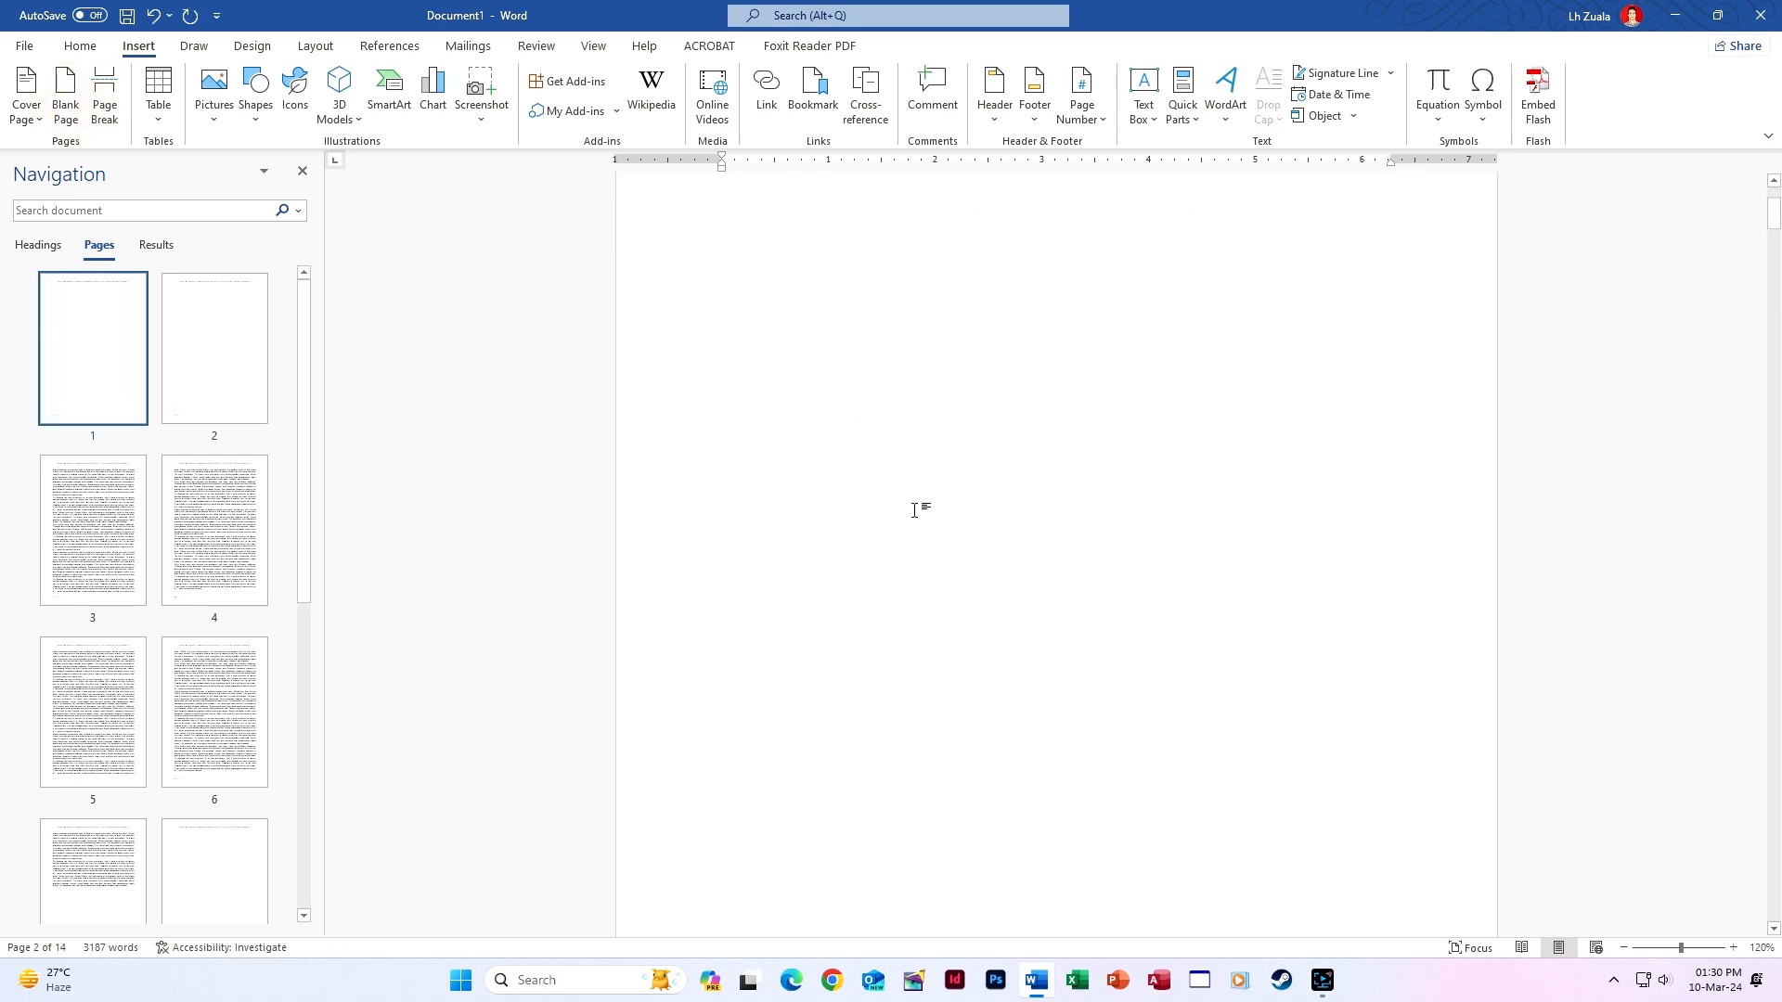
{"action": "scroll", "coordinate": [961, 529], "scroll_direction": "up", "scroll_amount": 15}
{"action": "left_click", "coordinate": [875, 368]}
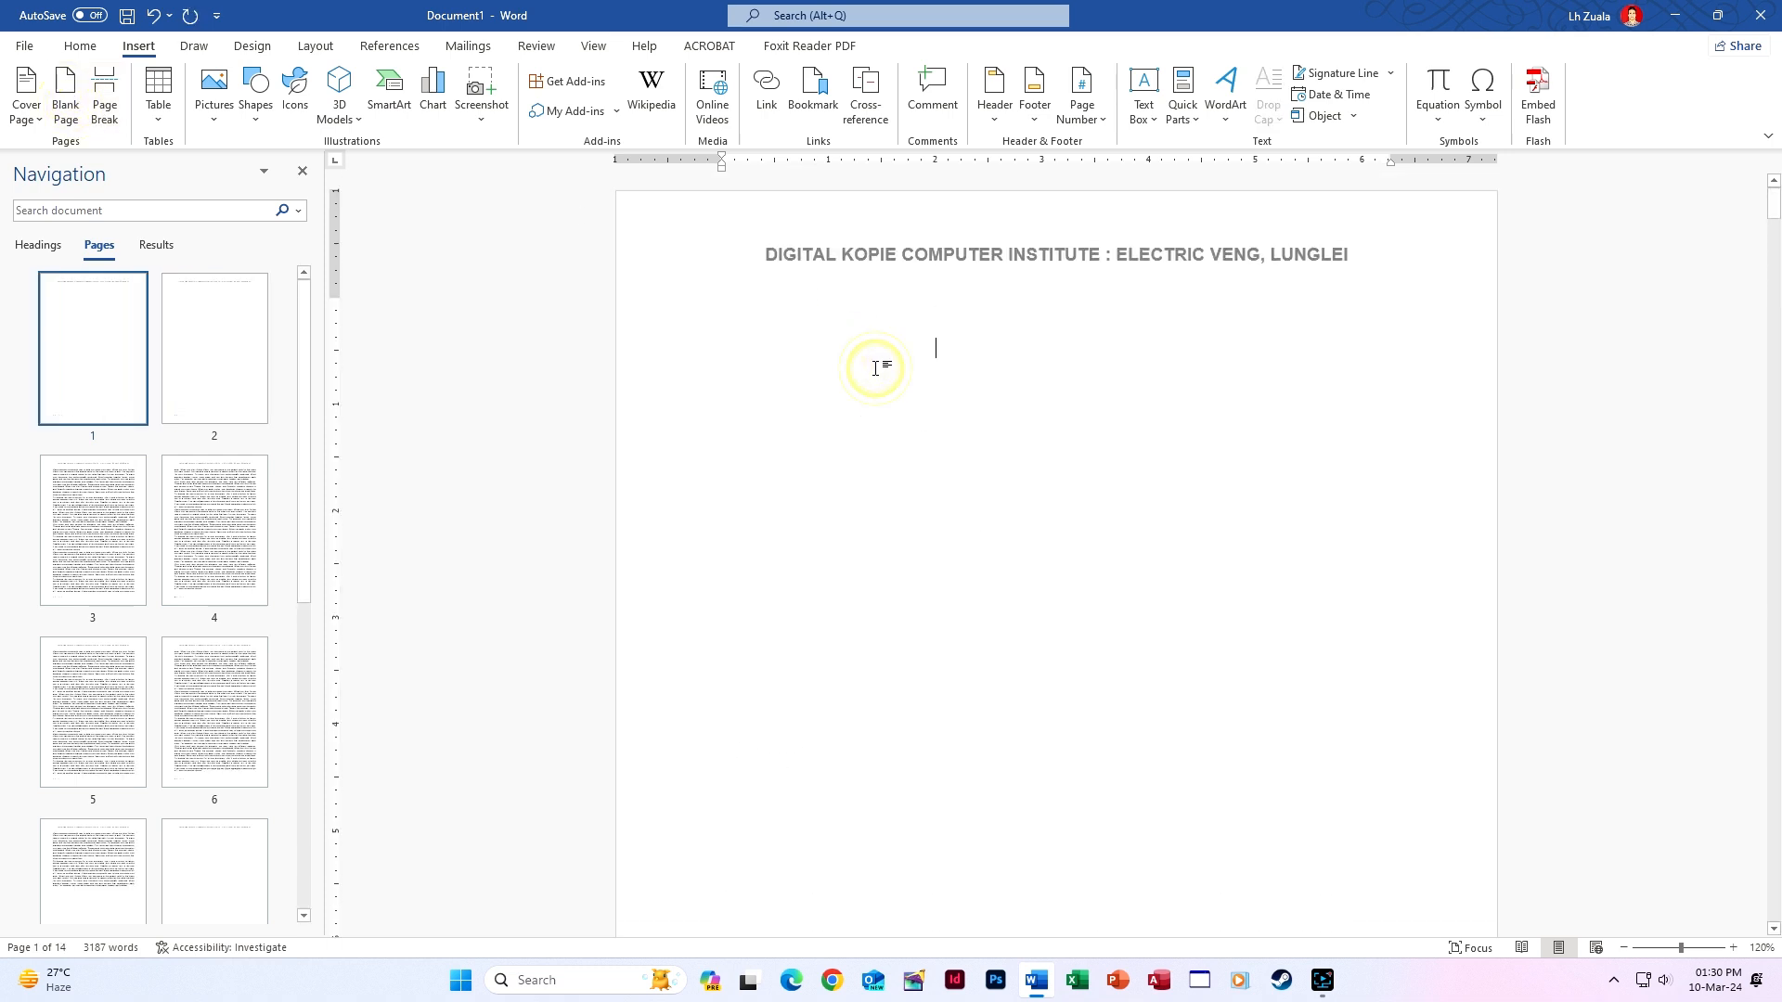
{"action": "key", "text": "Delete"}
Insert a Continuous section break where the institute text begins on page 2.
{"action": "scroll", "coordinate": [826, 557], "scroll_direction": "down", "scroll_amount": 6}
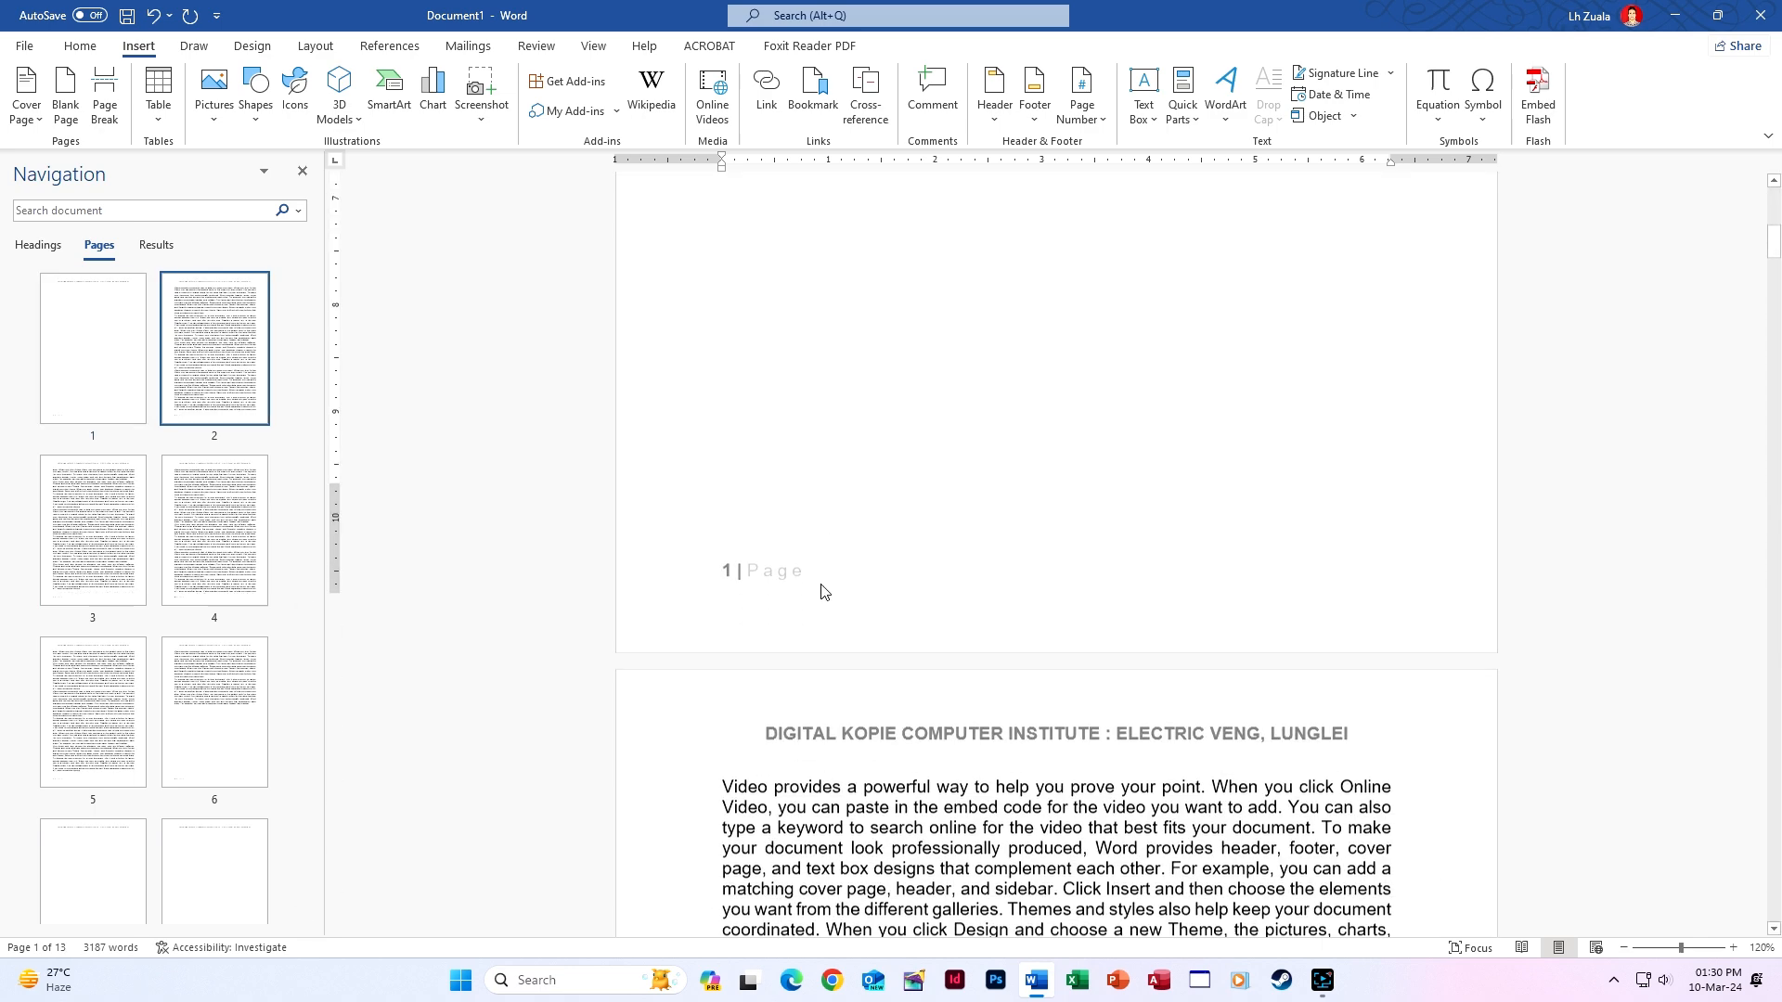
{"action": "scroll", "coordinate": [822, 591], "scroll_direction": "down", "scroll_amount": 3}
{"action": "scroll", "coordinate": [808, 557], "scroll_direction": "up", "scroll_amount": 10}
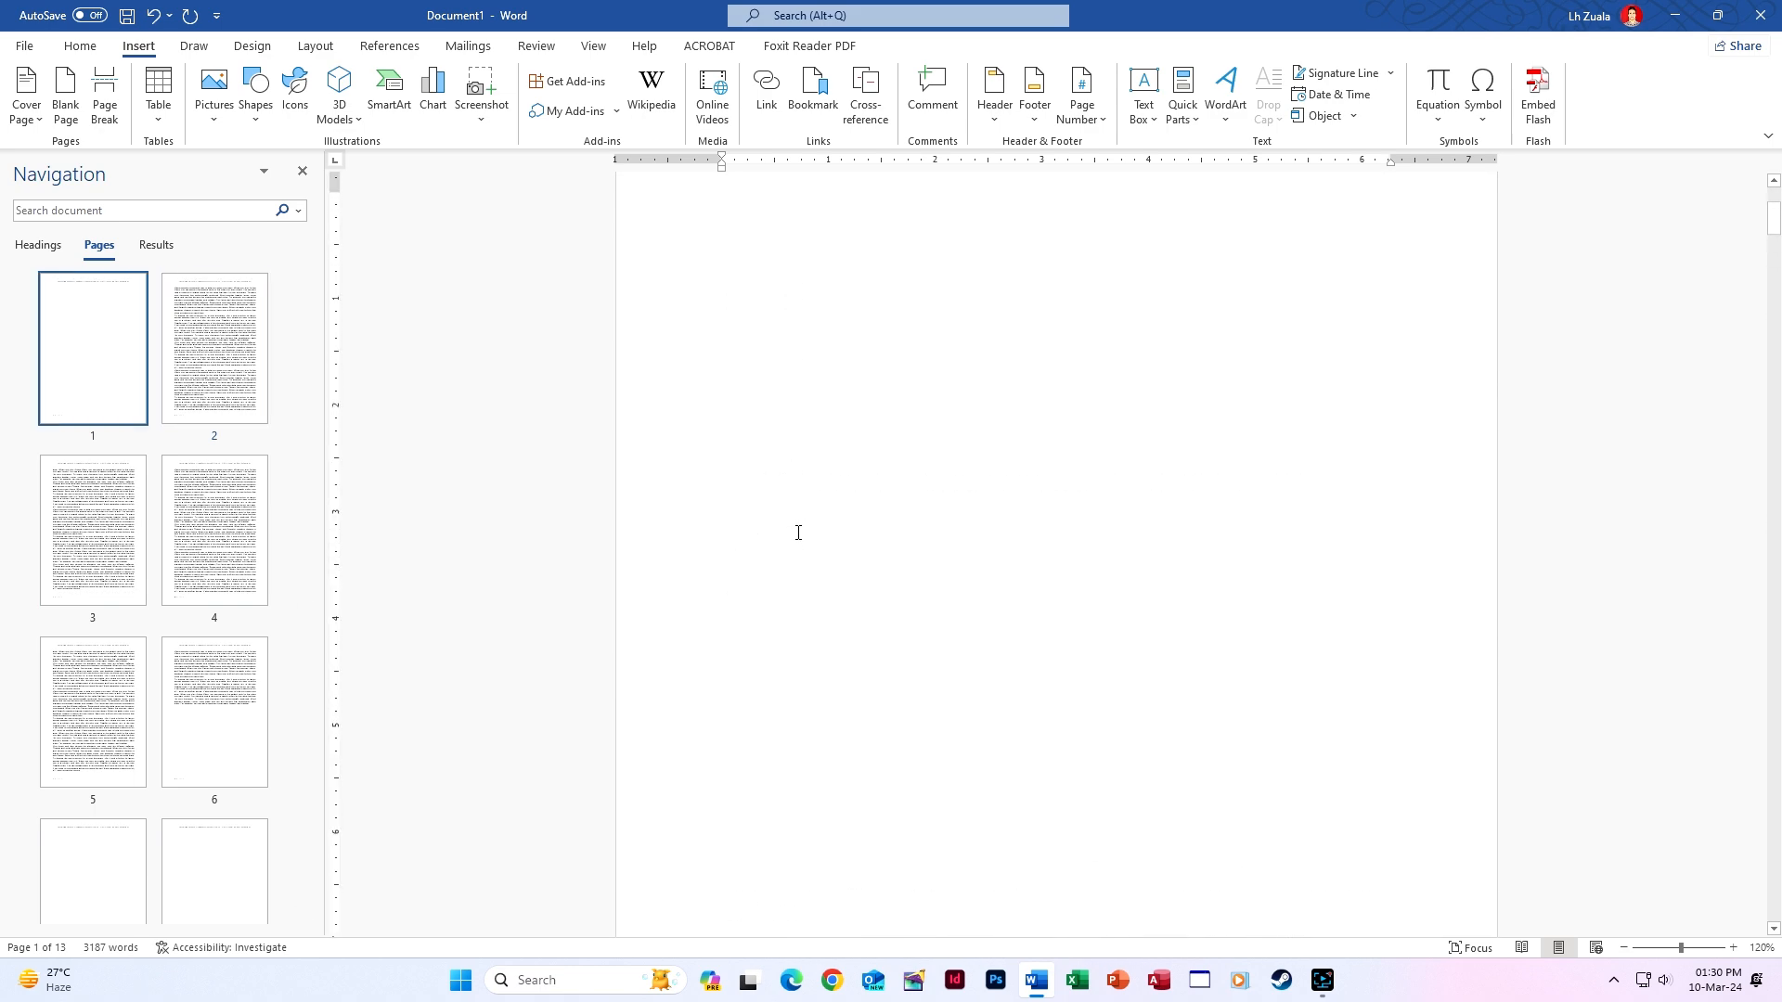
{"action": "scroll", "coordinate": [853, 748], "scroll_direction": "down", "scroll_amount": 7}
{"action": "scroll", "coordinate": [913, 618], "scroll_direction": "up", "scroll_amount": 5}
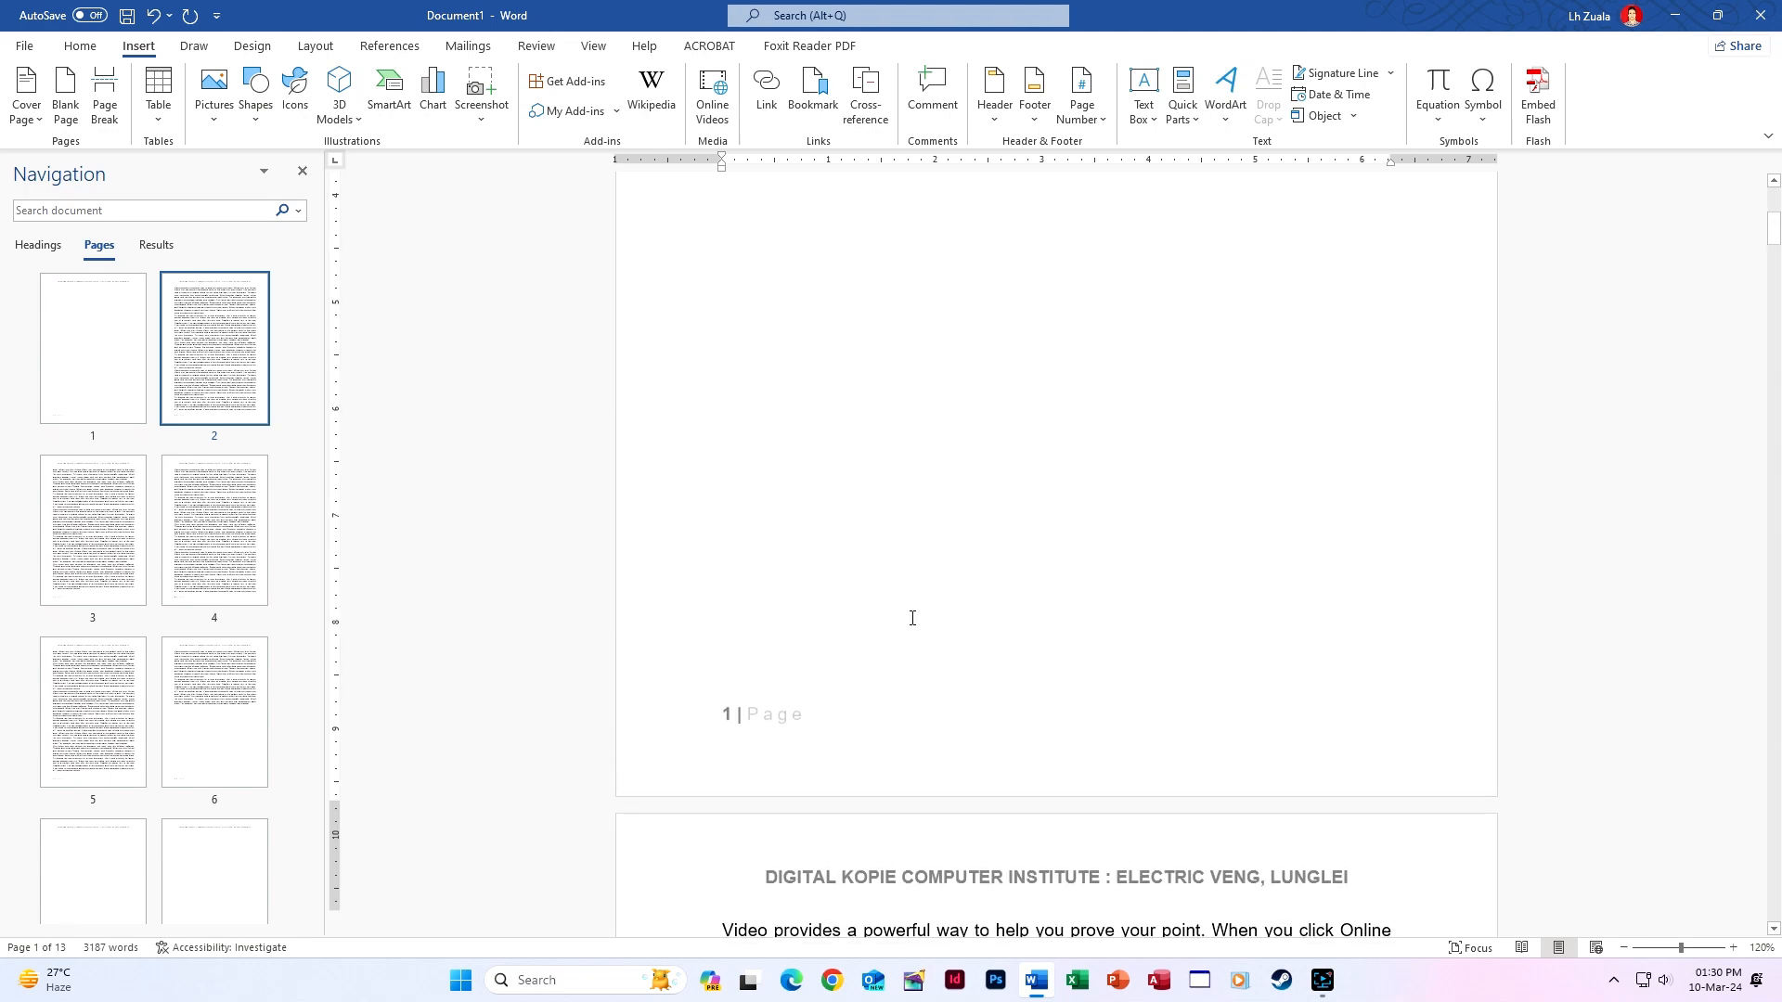
{"action": "scroll", "coordinate": [912, 618], "scroll_direction": "up", "scroll_amount": 5}
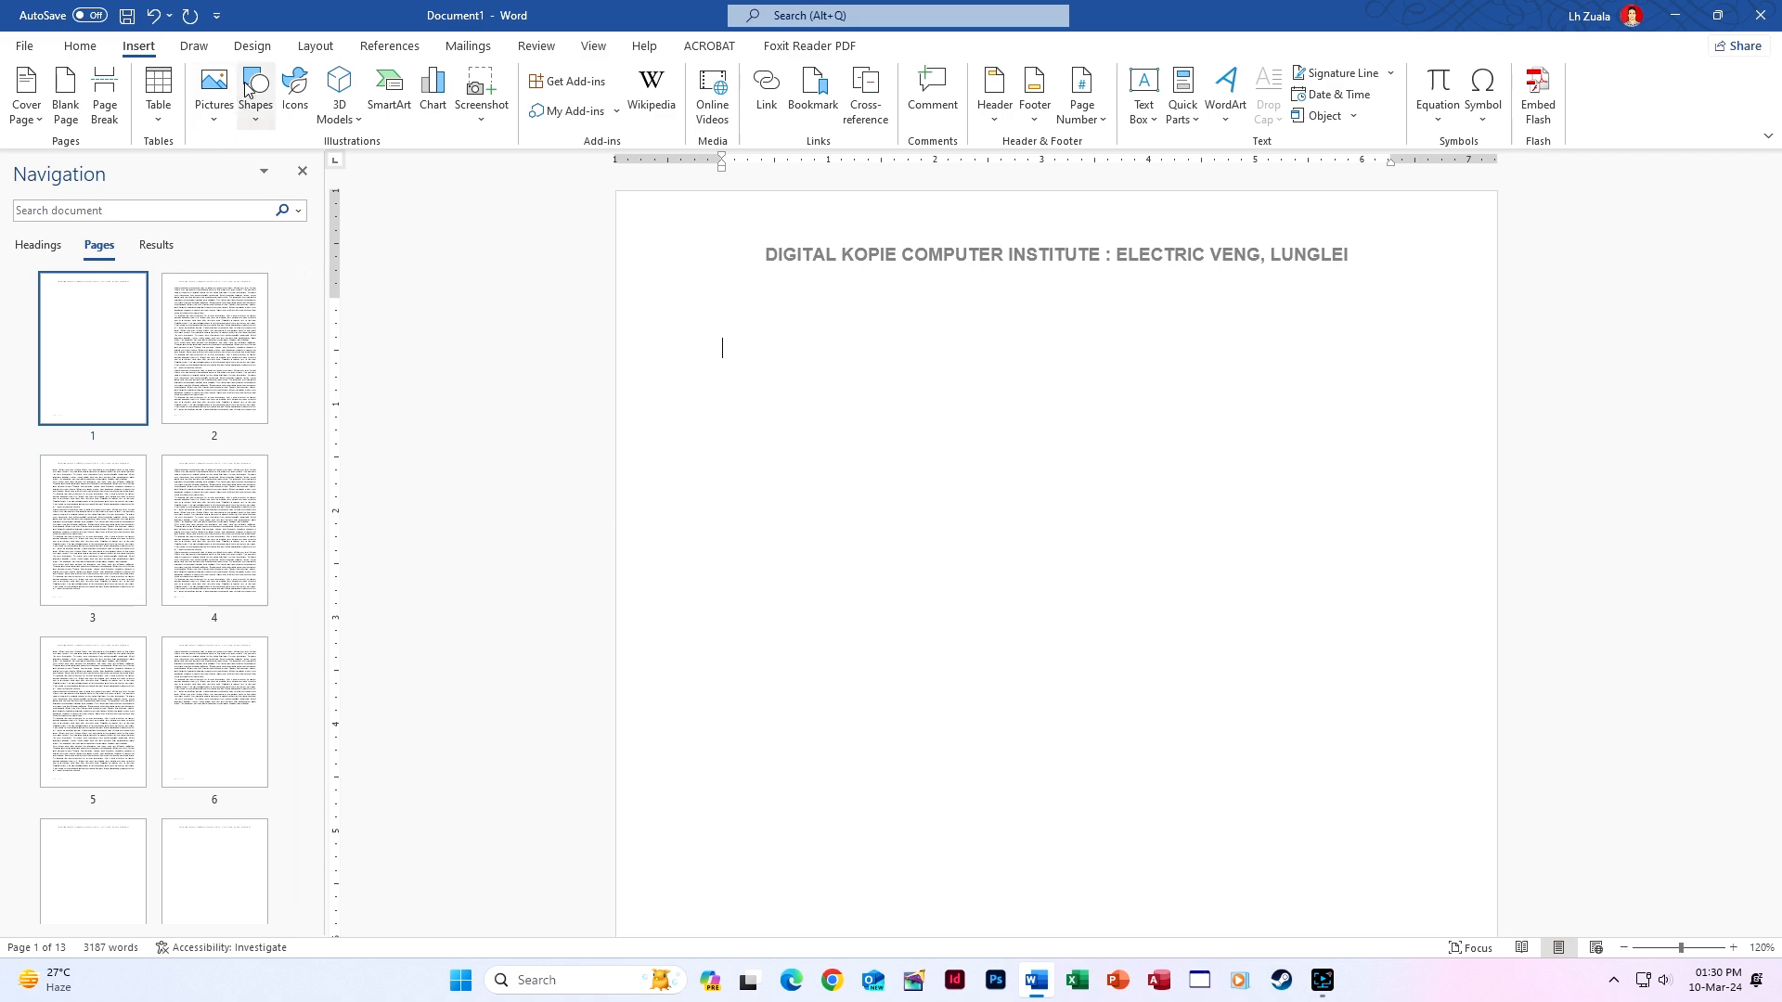
{"action": "scroll", "coordinate": [842, 660], "scroll_direction": "down", "scroll_amount": 10}
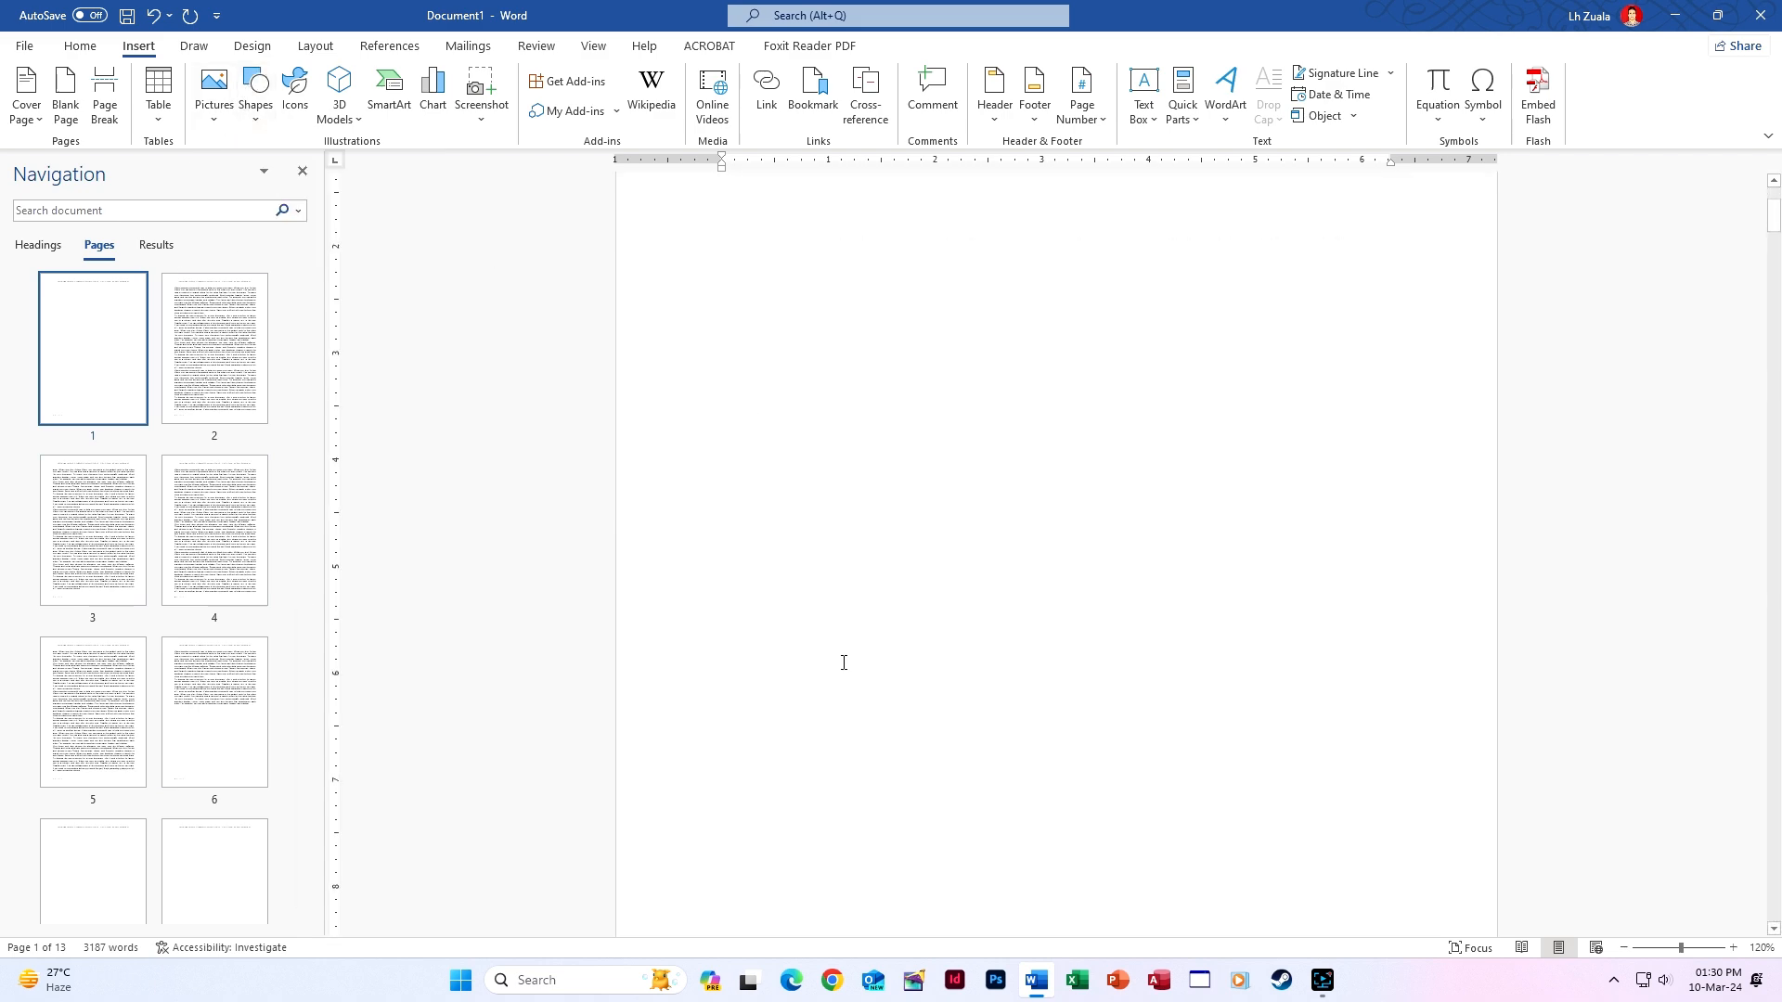
{"action": "left_click", "coordinate": [728, 685]}
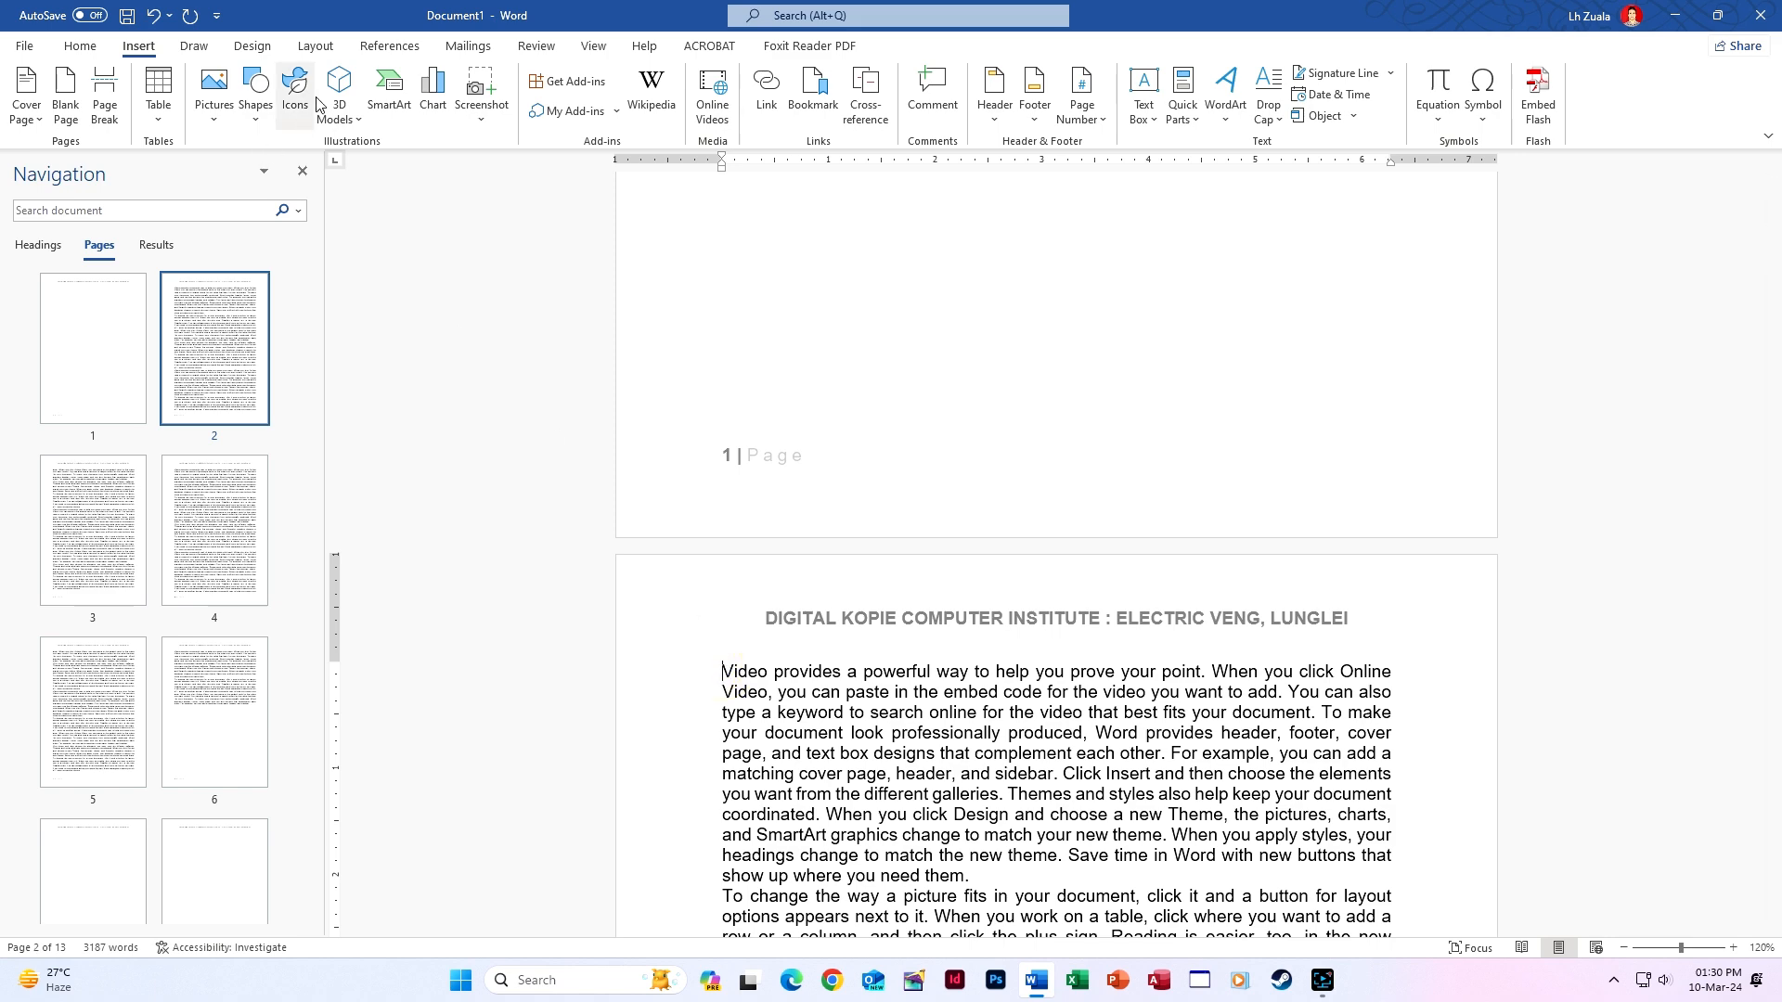
{"action": "left_click", "coordinate": [314, 46]}
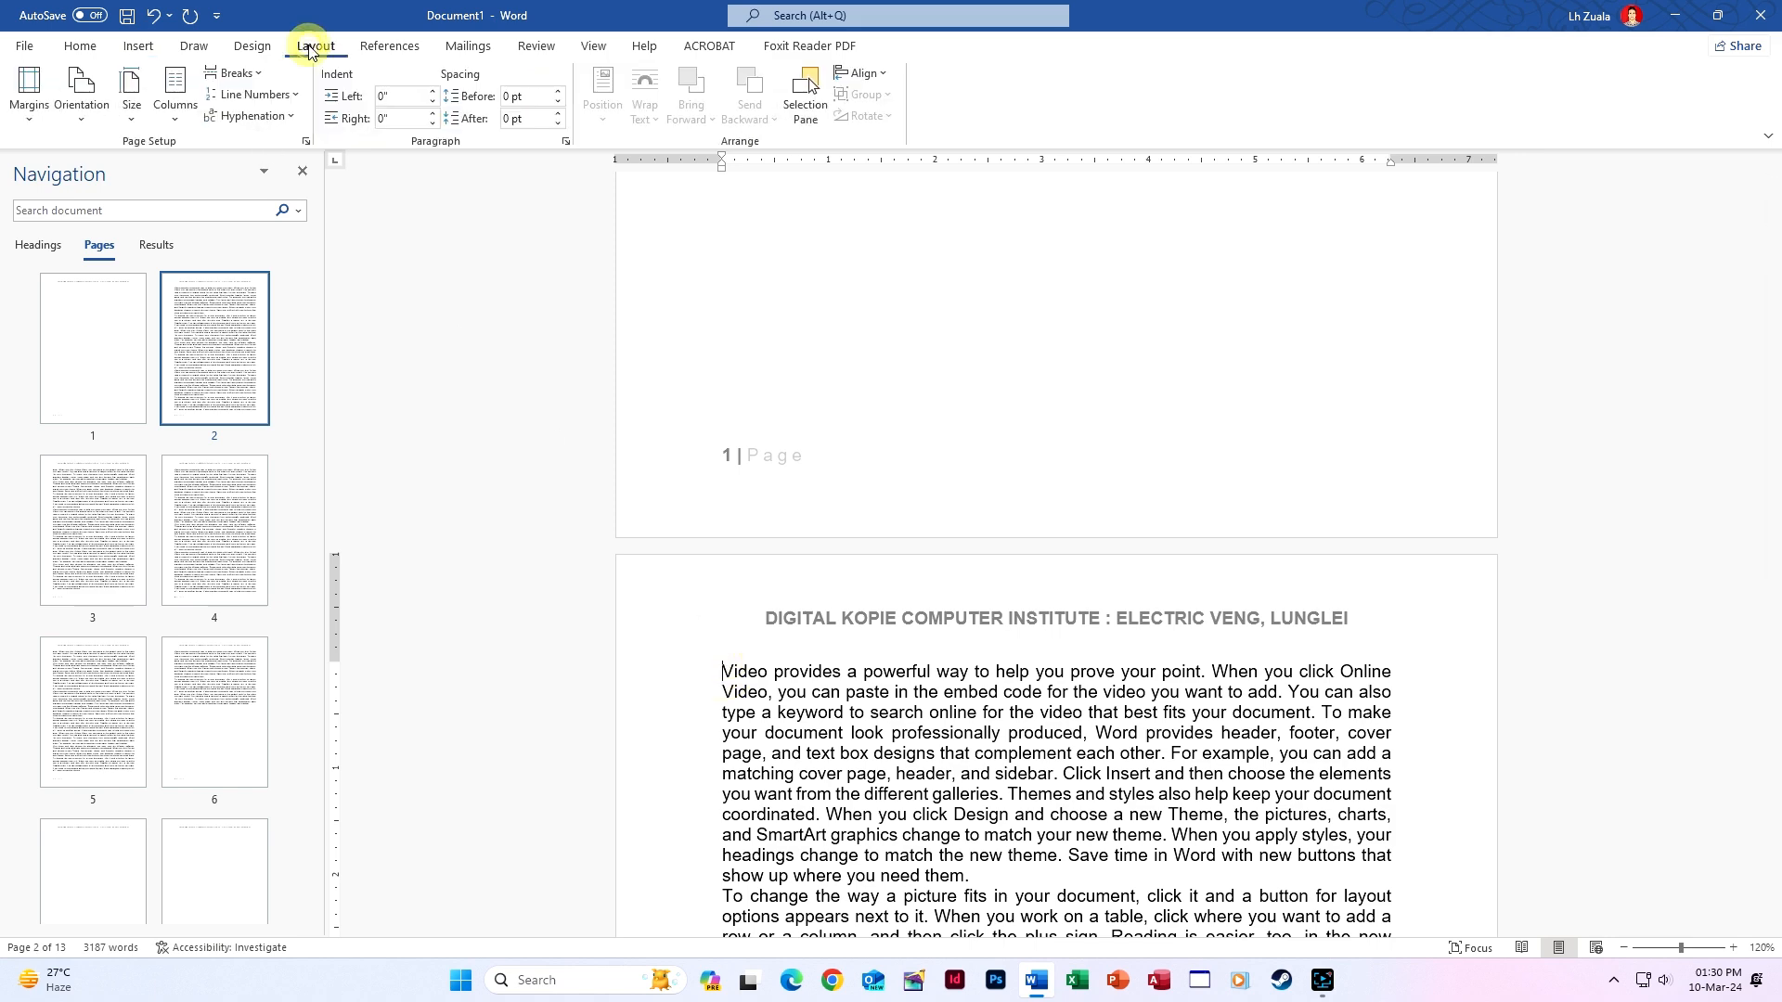
{"action": "left_click", "coordinate": [251, 73]}
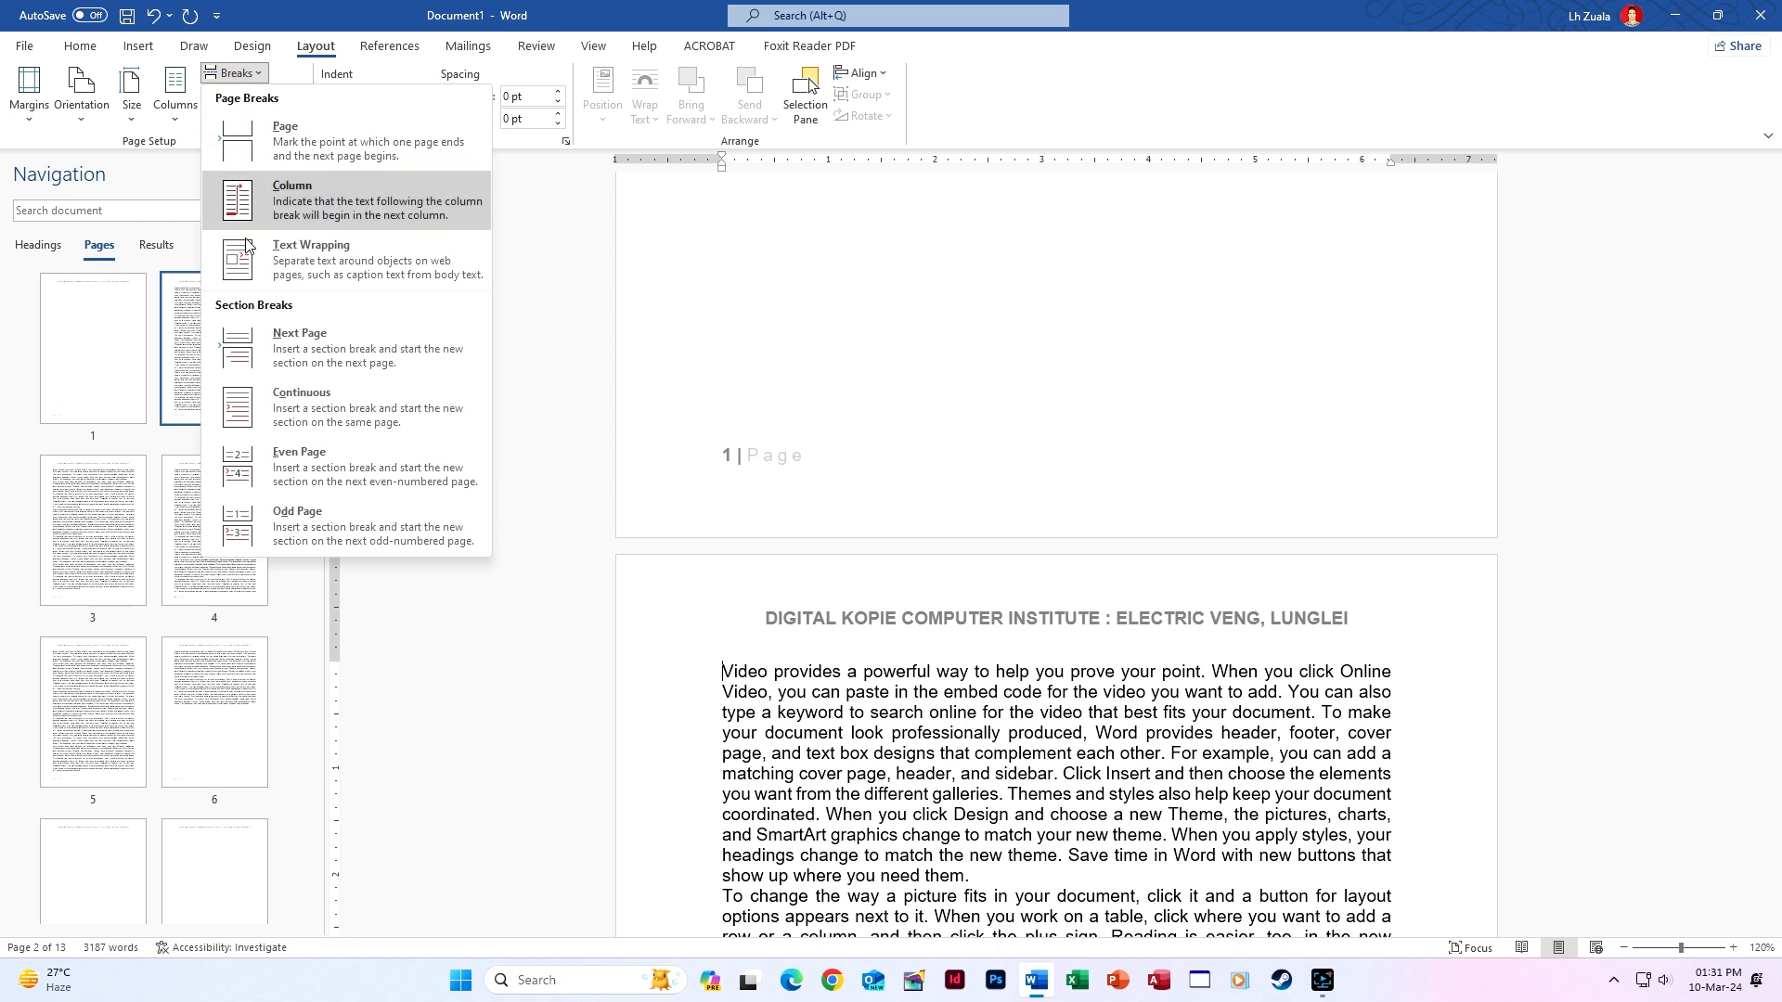
{"action": "left_click", "coordinate": [268, 418]}
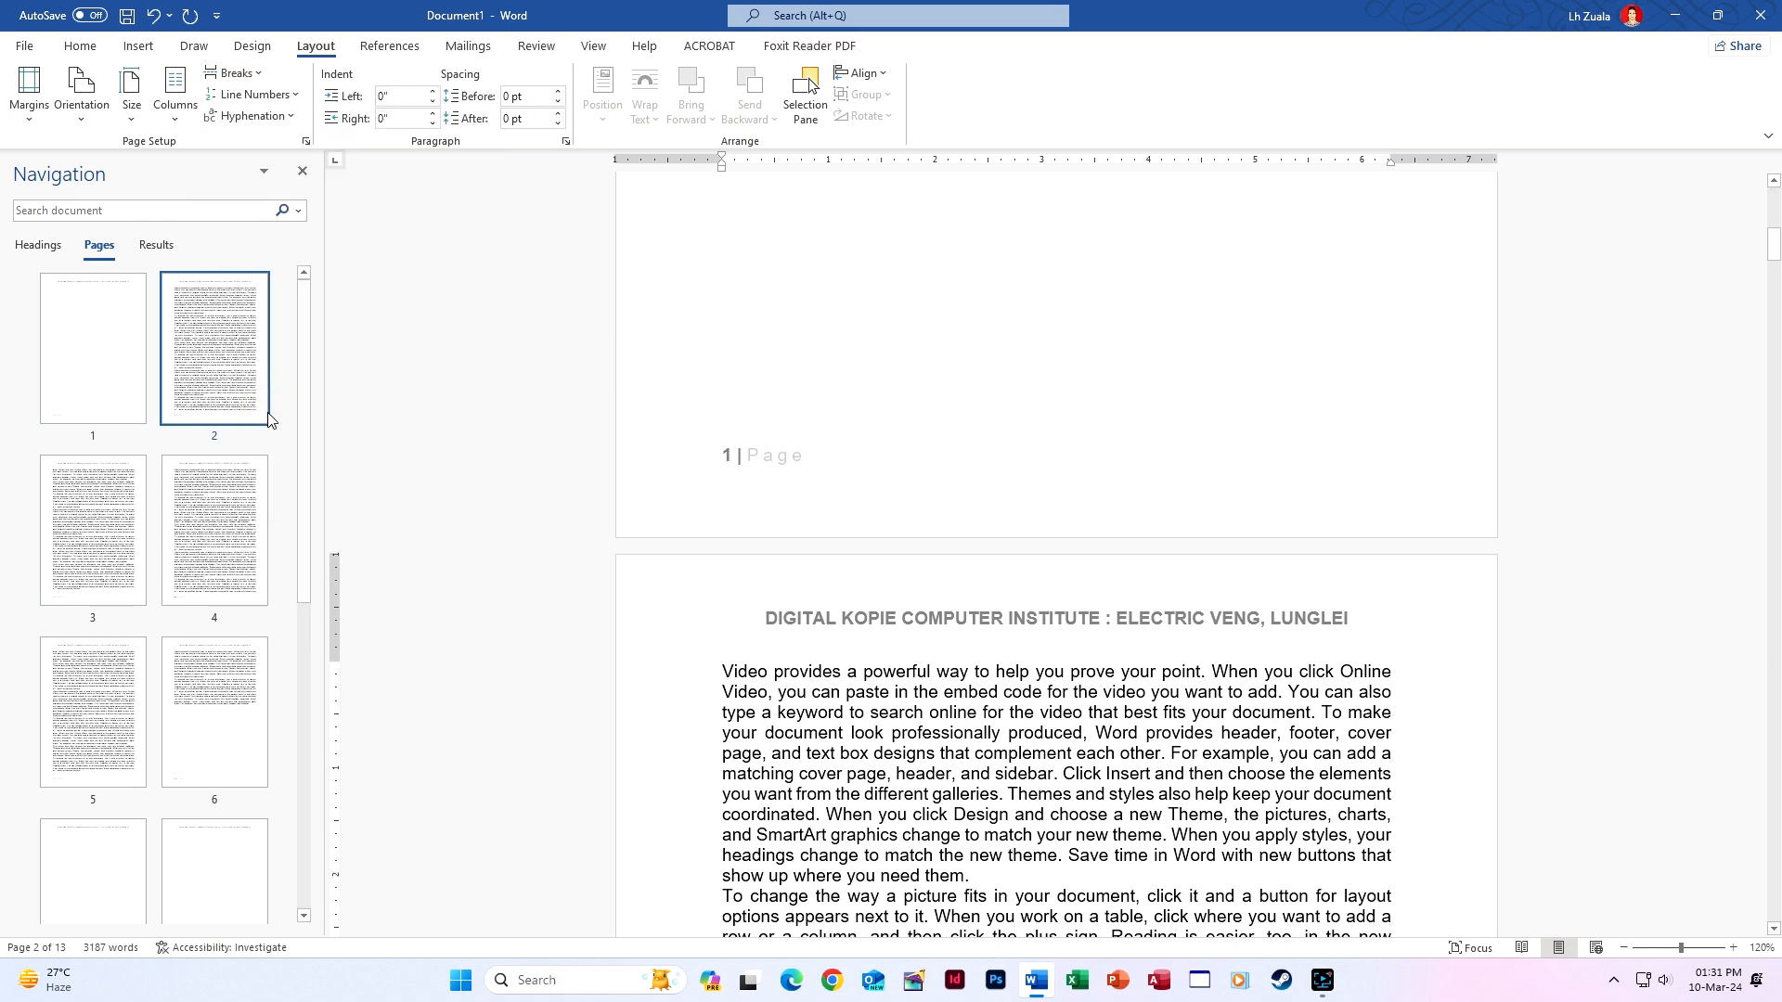
{"action": "left_click", "coordinate": [824, 464]}
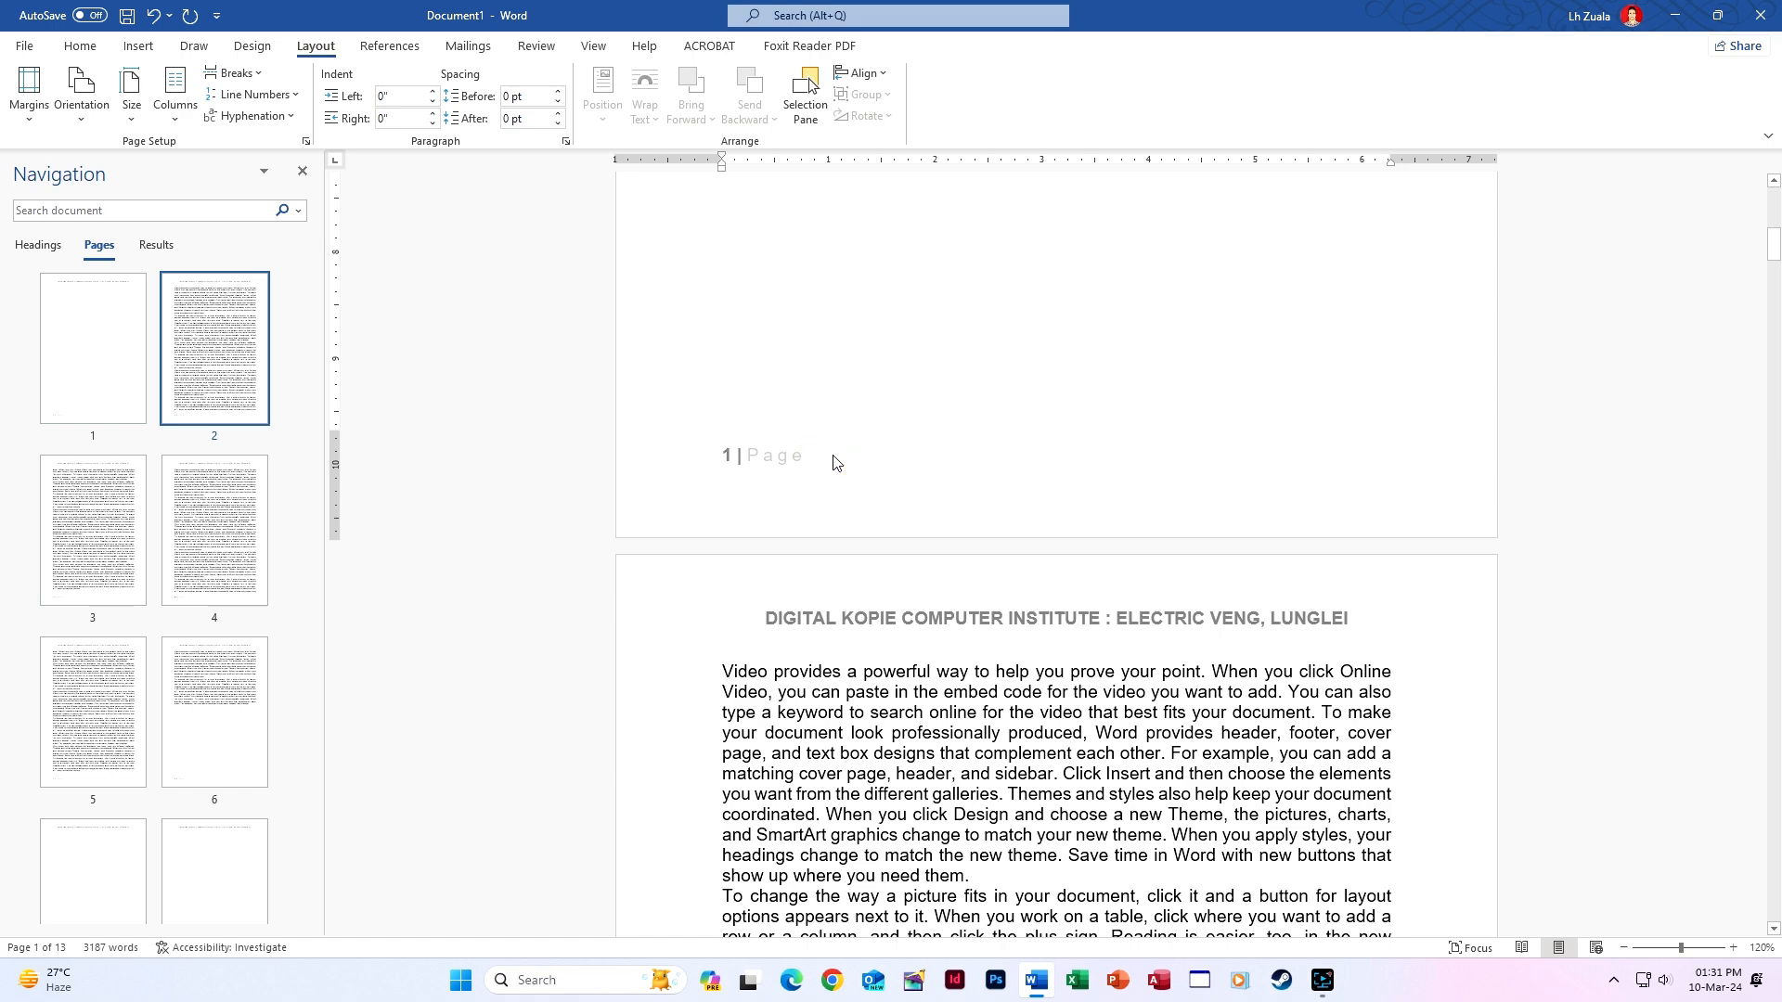
{"action": "left_click", "coordinate": [138, 45]}
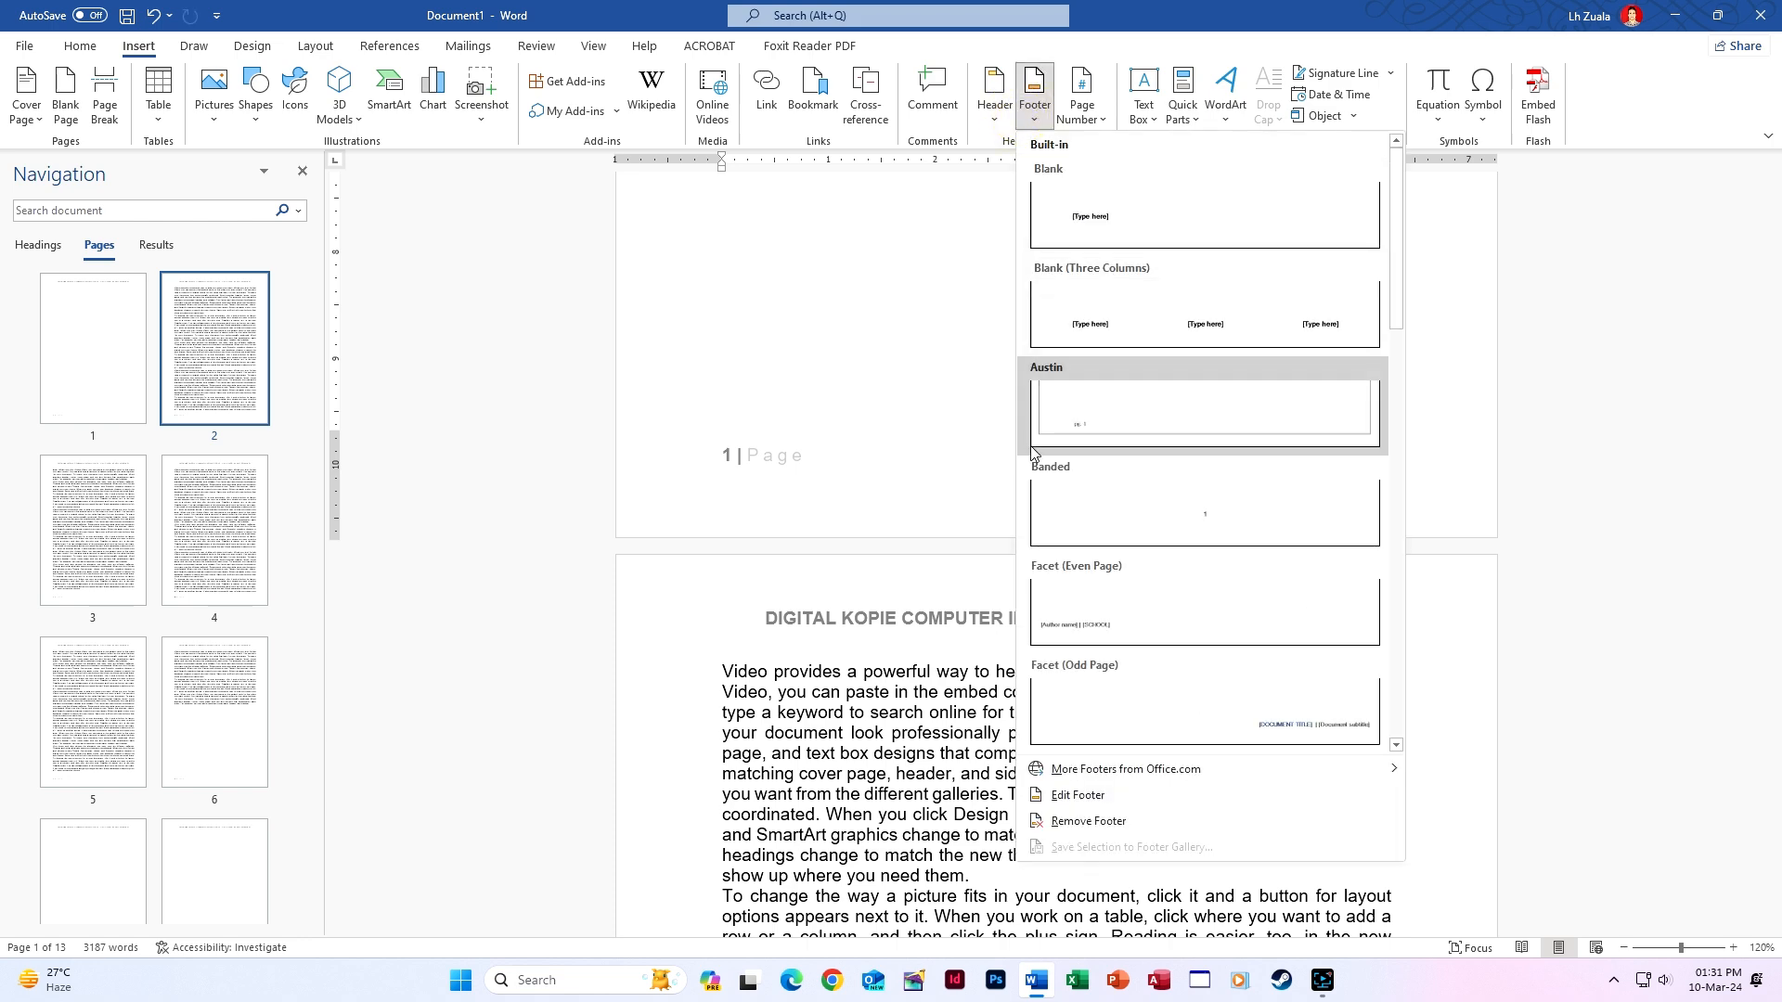
Open page 1's footer and tick Different First Page.
{"action": "left_click", "coordinate": [1118, 802]}
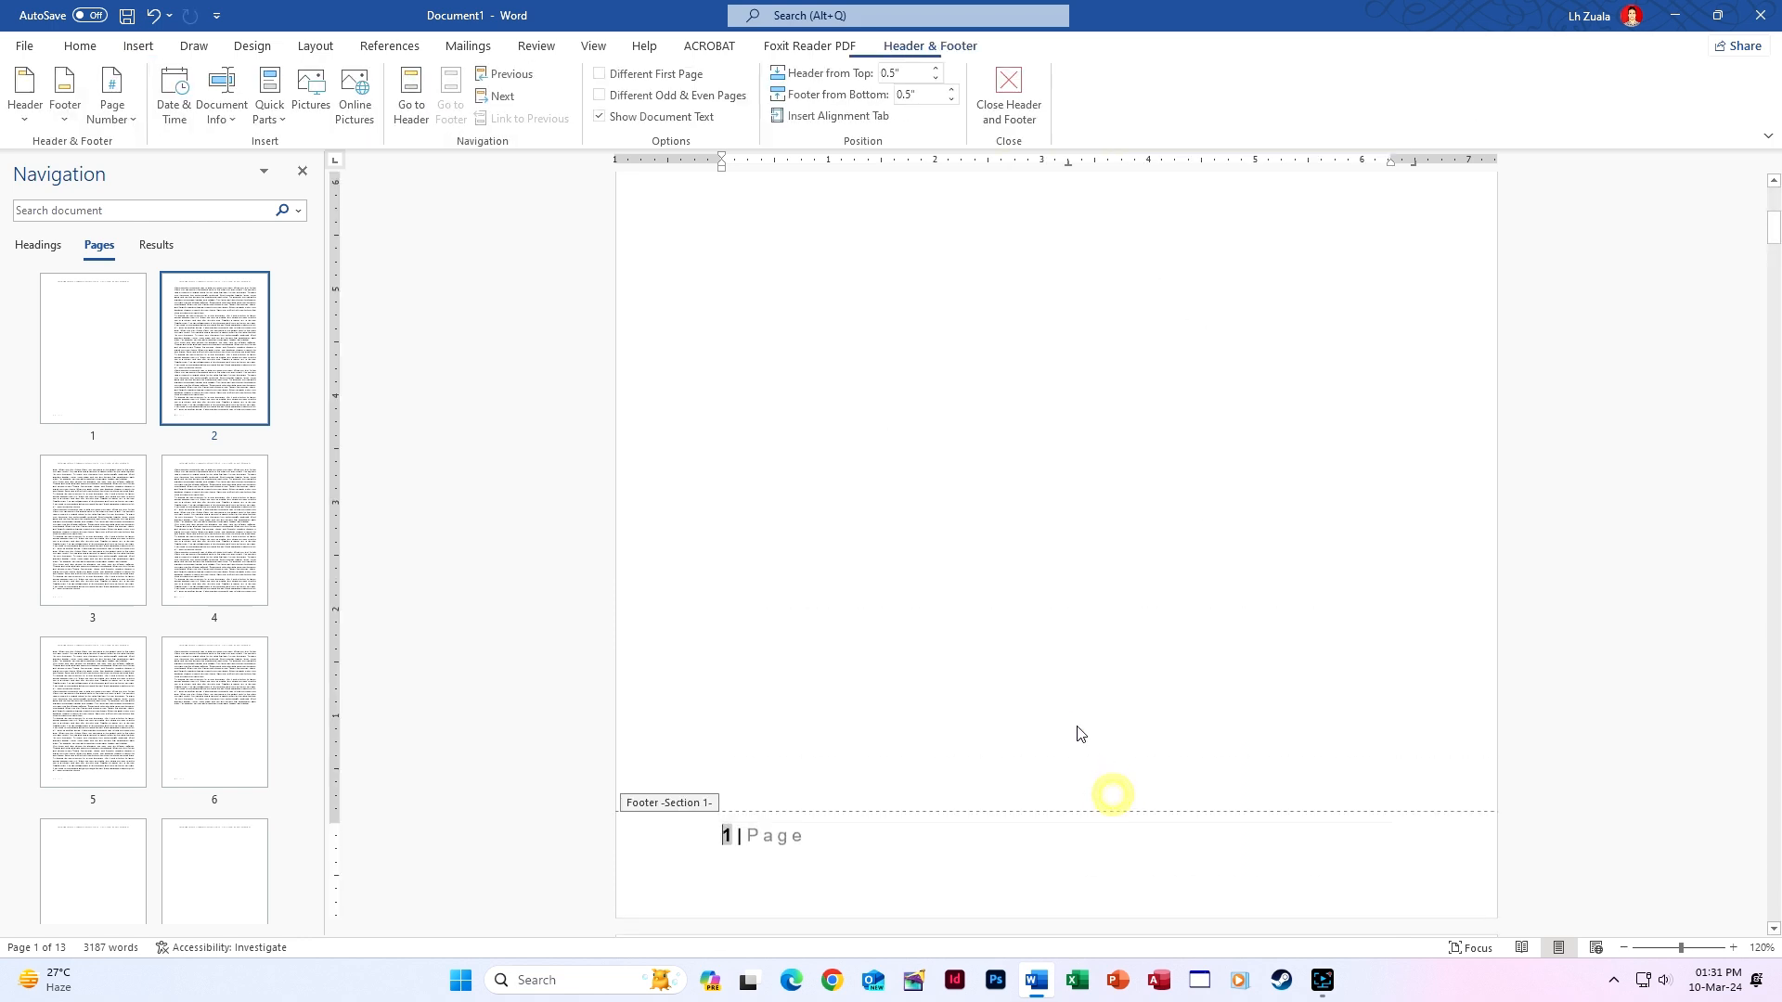
{"action": "left_click", "coordinate": [1010, 100]}
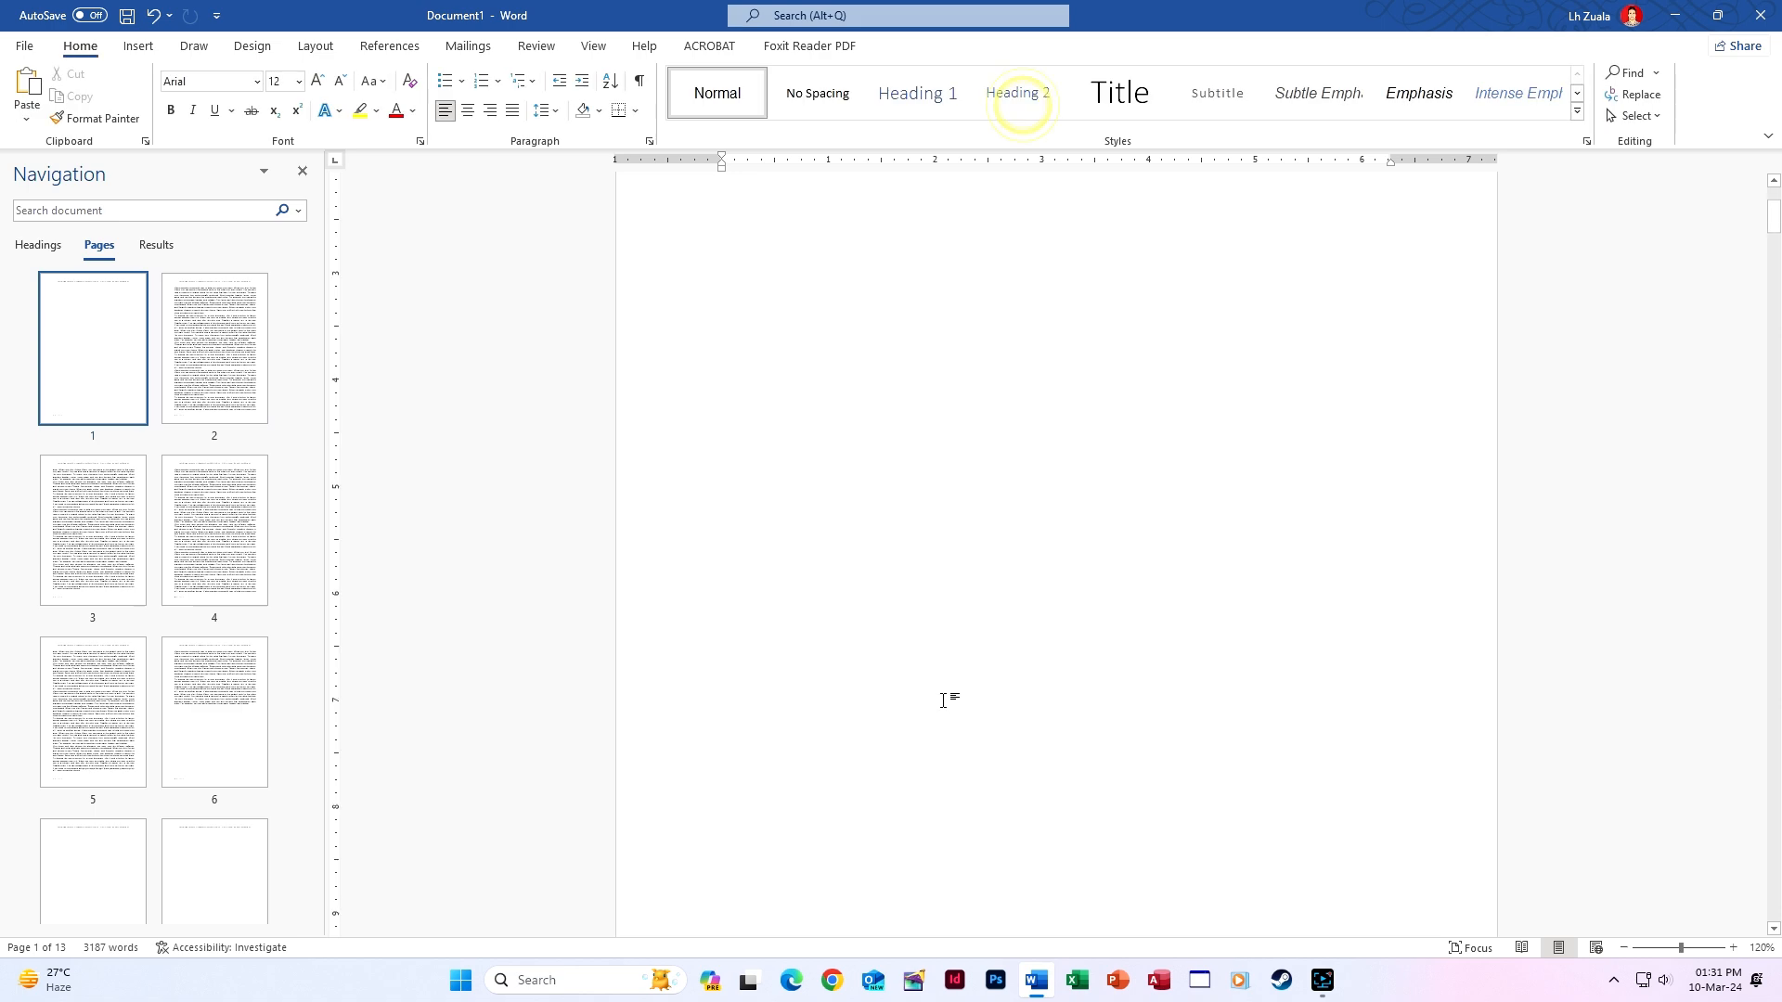
{"action": "scroll", "coordinate": [947, 696], "scroll_direction": "down", "scroll_amount": 5}
{"action": "left_click", "coordinate": [836, 567]}
{"action": "scroll", "coordinate": [873, 682], "scroll_direction": "down", "scroll_amount": 5}
{"action": "left_click", "coordinate": [804, 583]}
{"action": "double_click", "coordinate": [803, 583]}
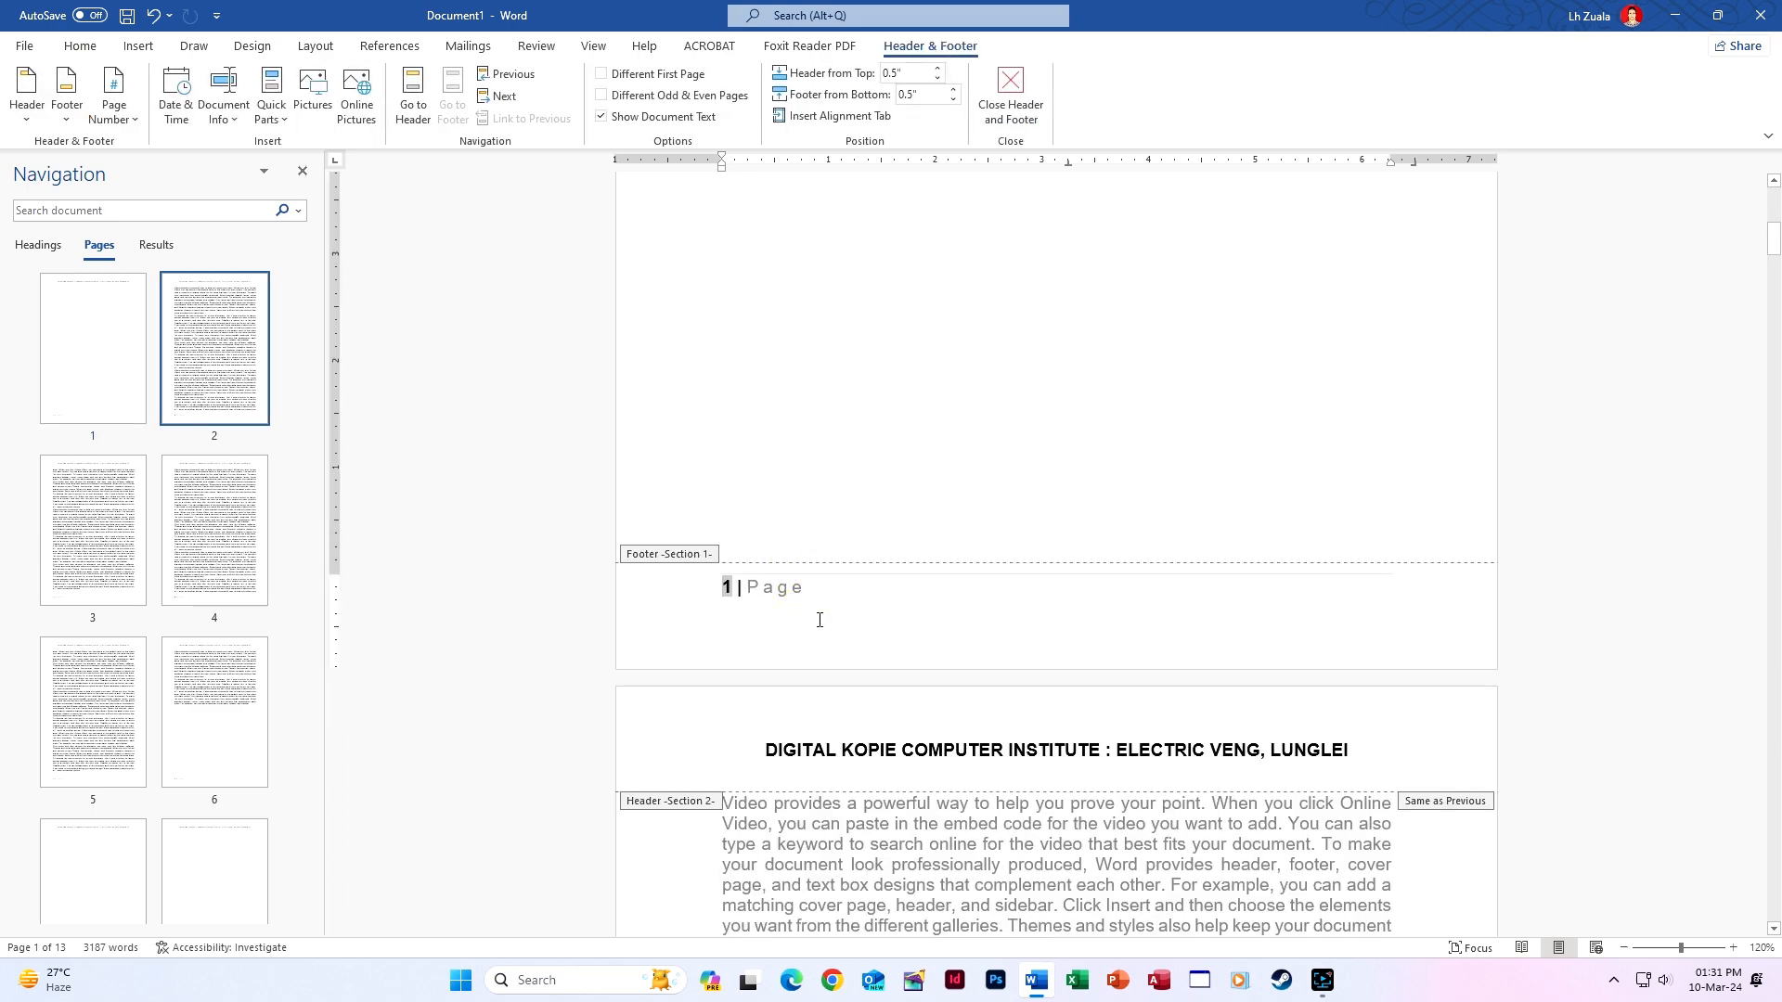
{"action": "left_click", "coordinate": [602, 75]}
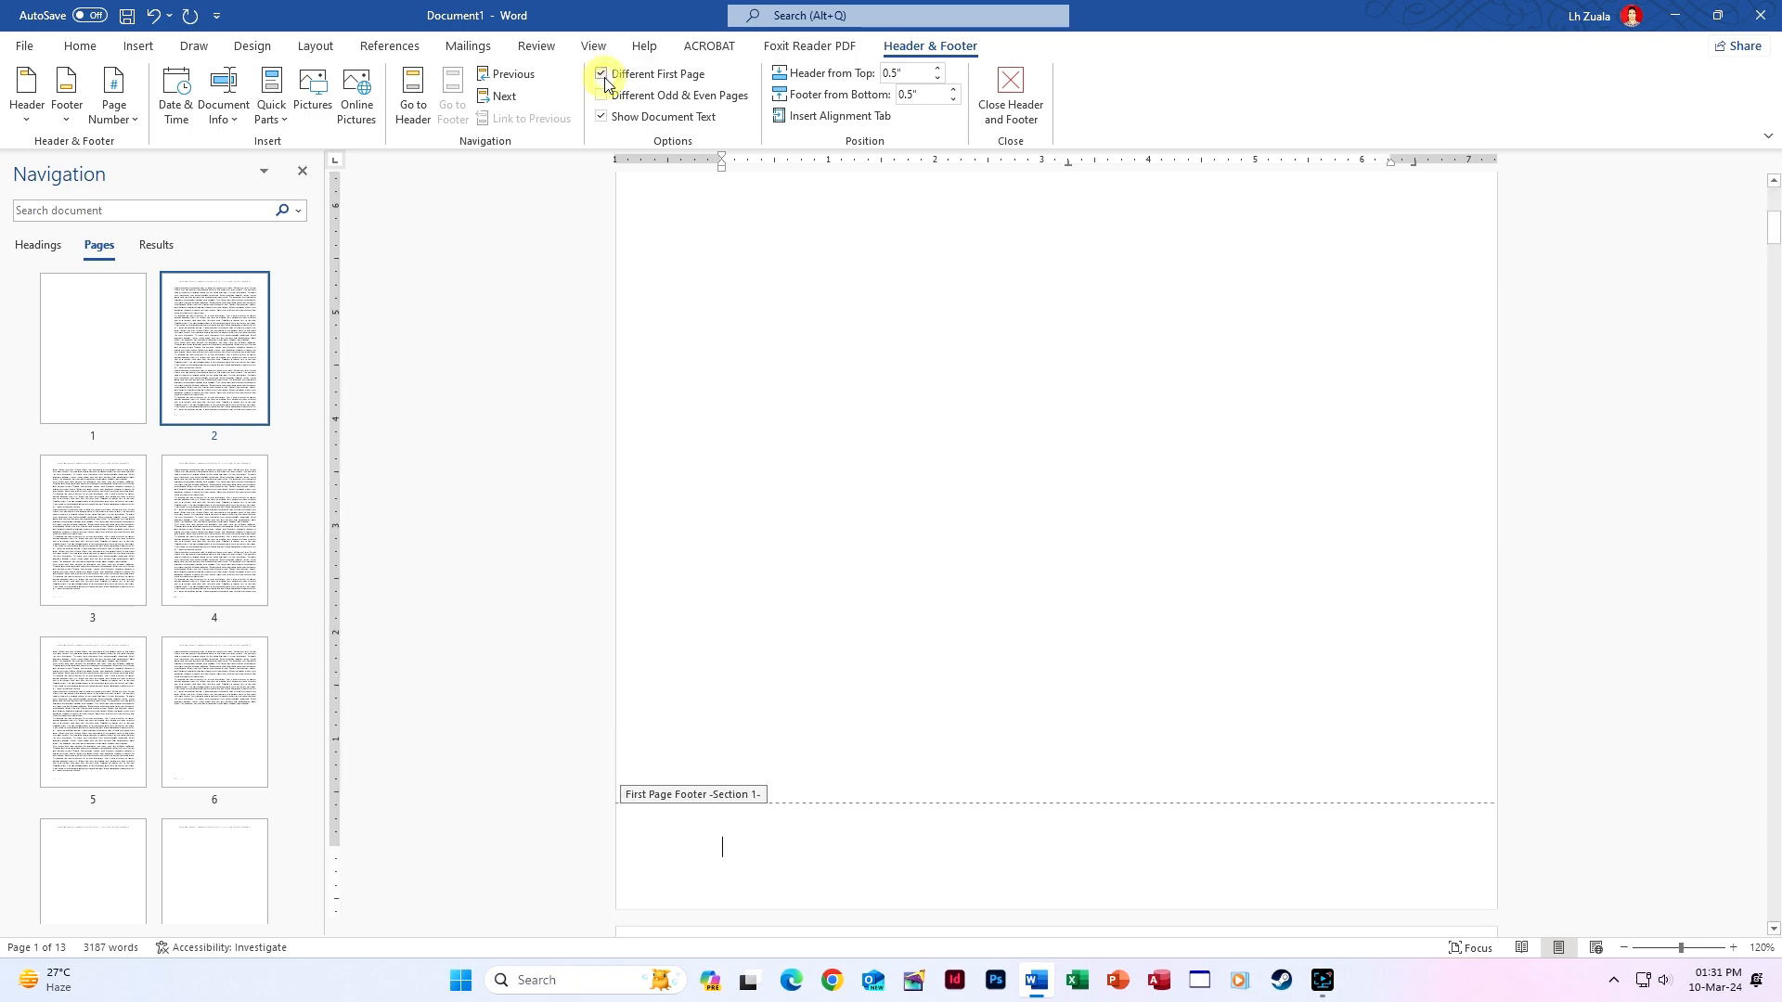
Check the now-empty first-page footer, then move into page 2's footer.
{"action": "scroll", "coordinate": [969, 537], "scroll_direction": "up", "scroll_amount": 10}
{"action": "scroll", "coordinate": [971, 537], "scroll_direction": "down", "scroll_amount": 20}
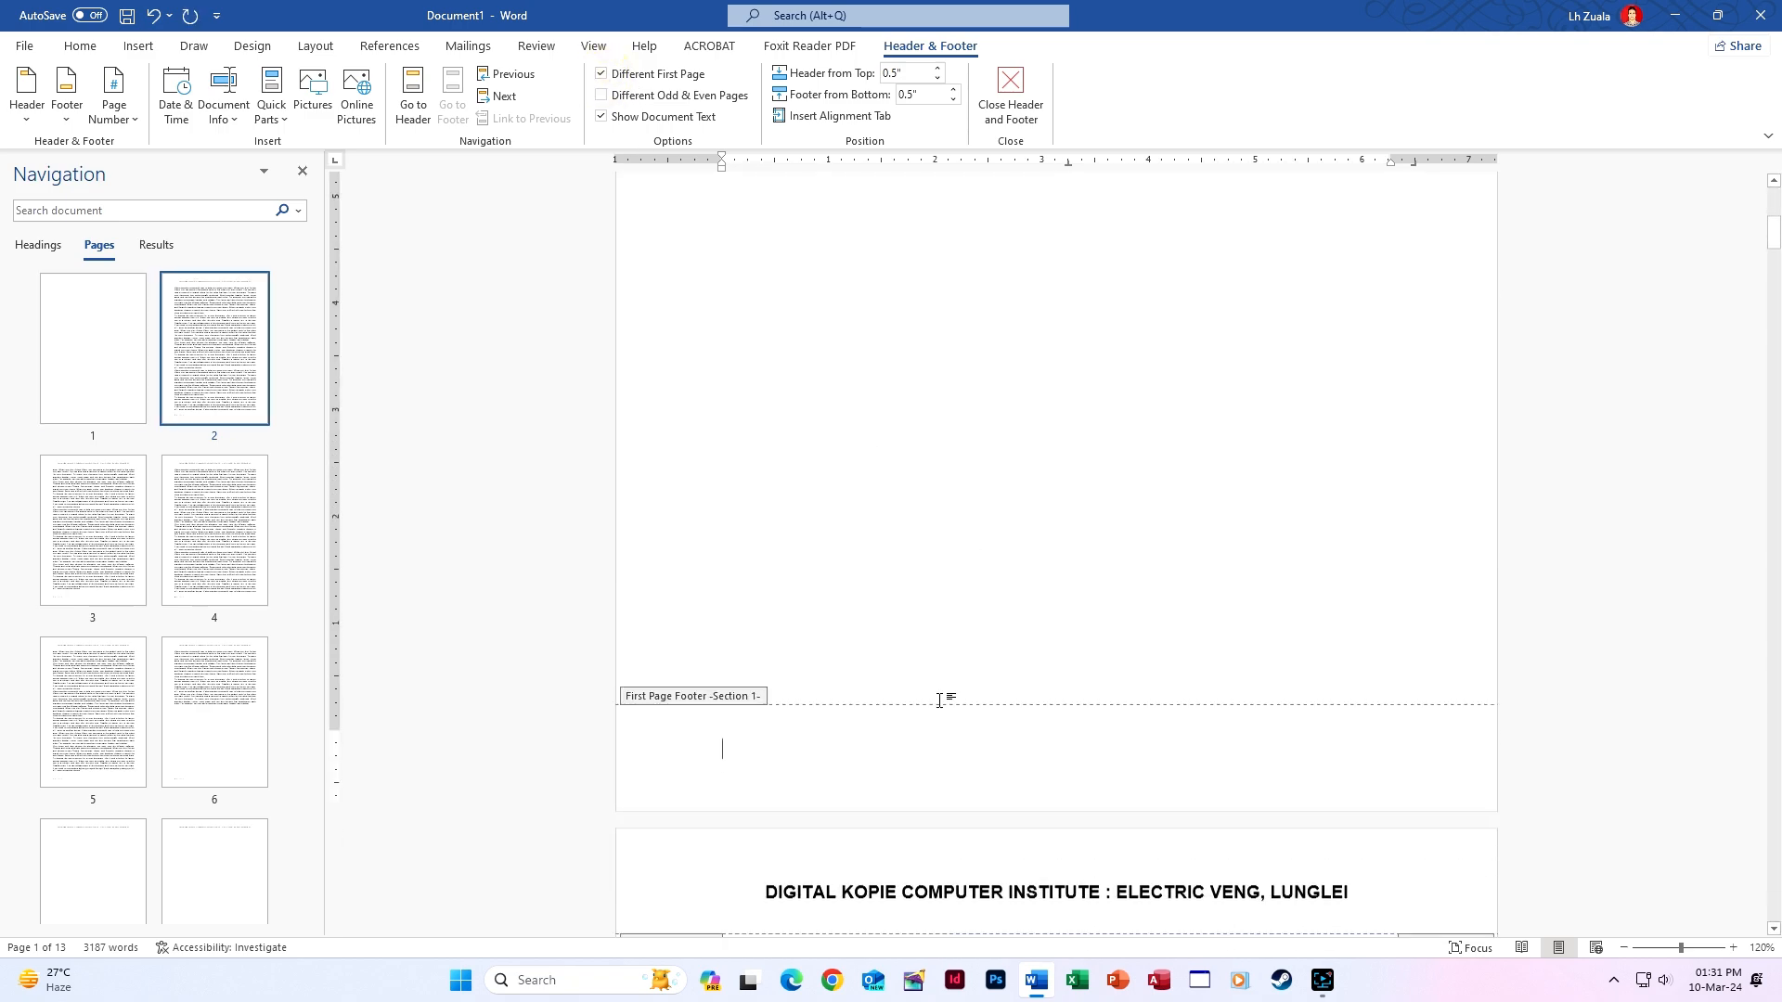
{"action": "scroll", "coordinate": [902, 682], "scroll_direction": "up", "scroll_amount": 12}
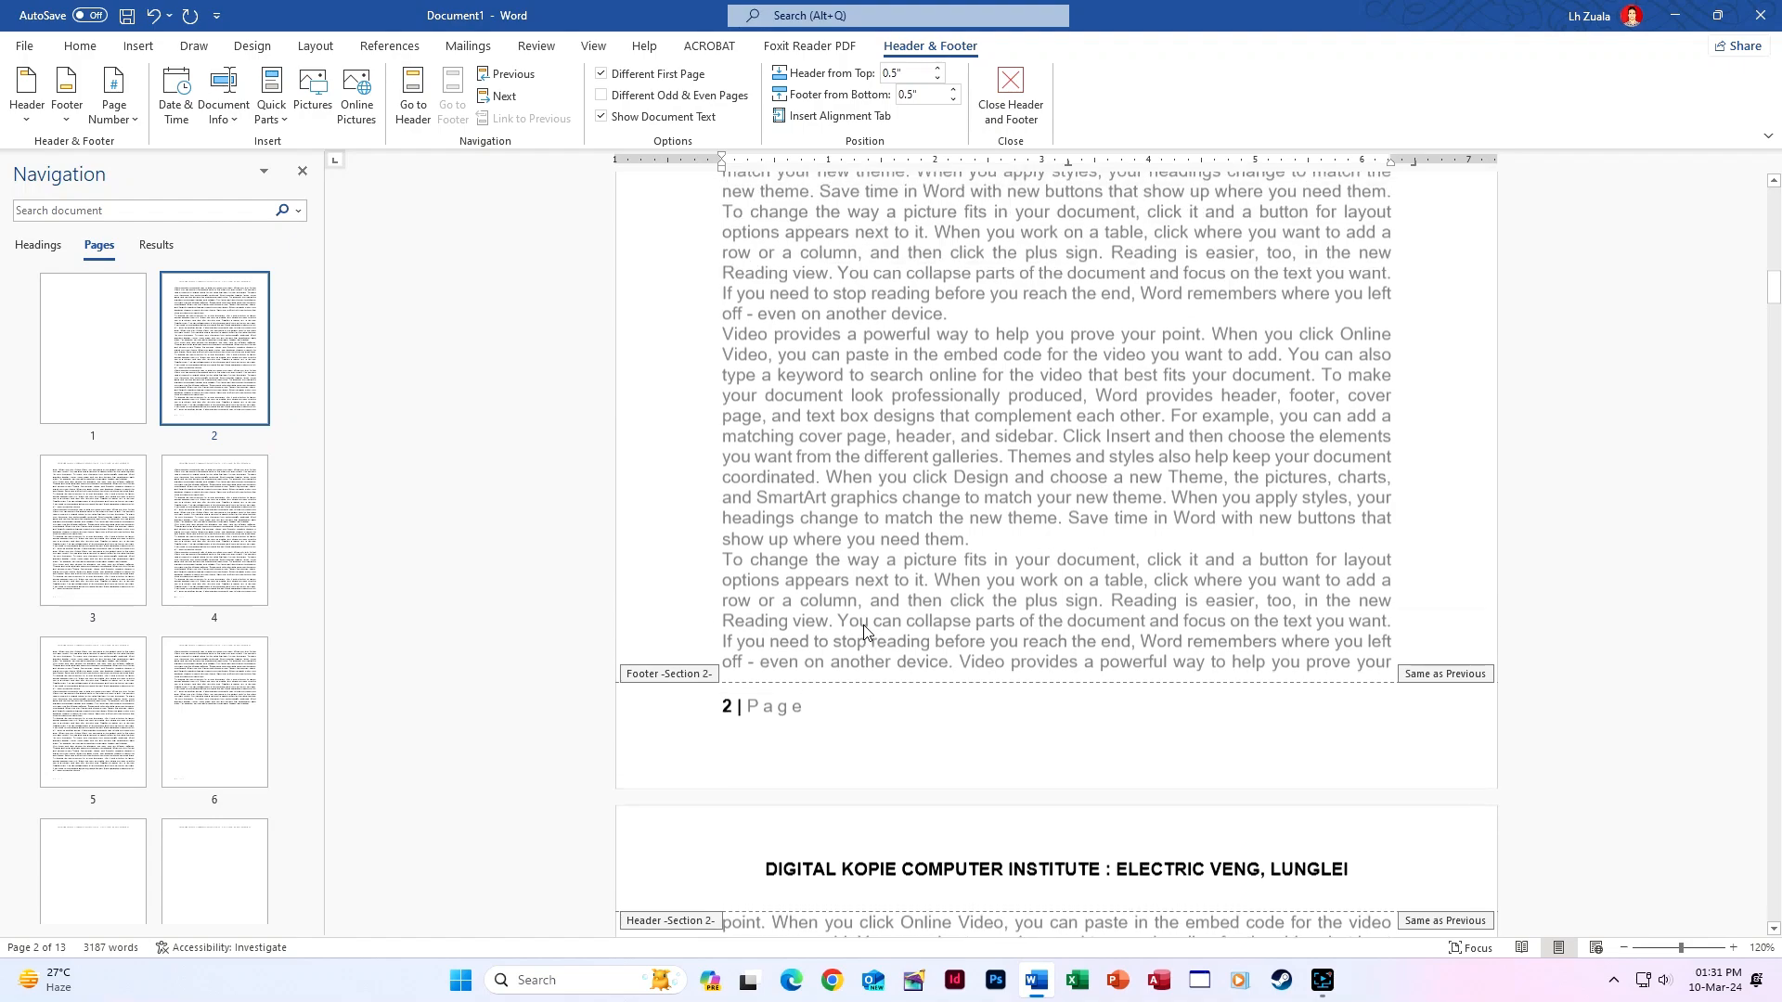
{"action": "scroll", "coordinate": [873, 630], "scroll_direction": "down", "scroll_amount": 3}
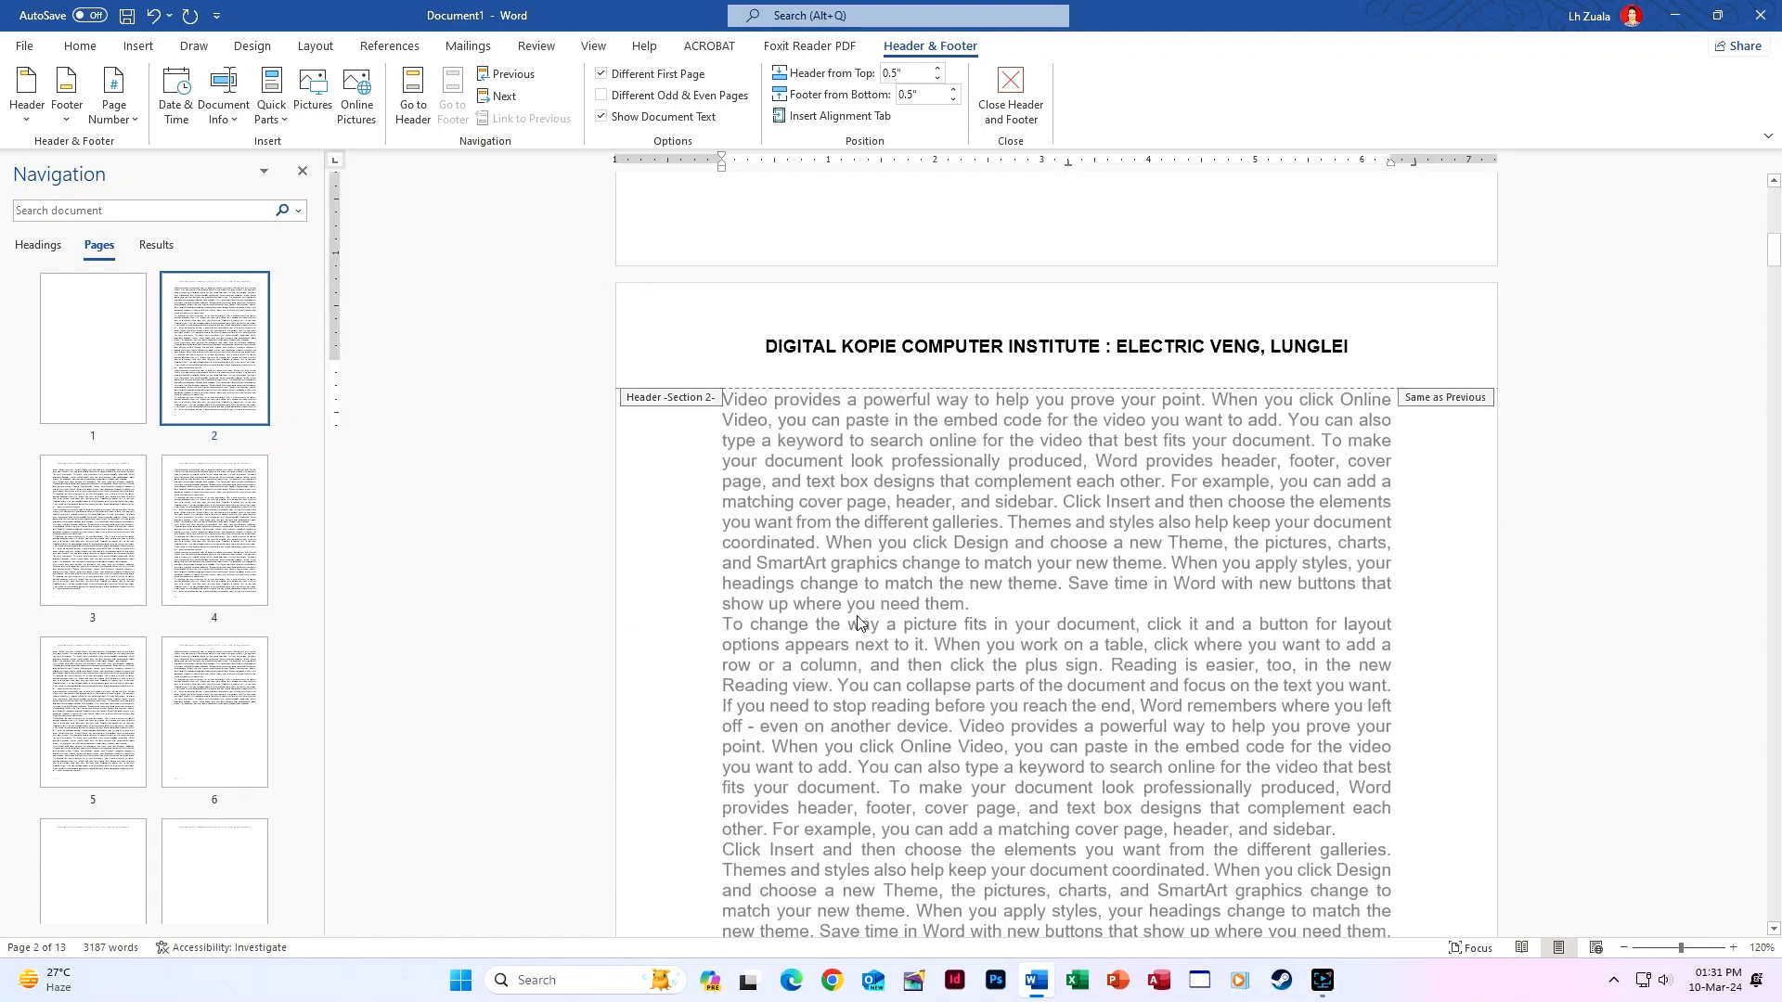
{"action": "scroll", "coordinate": [836, 557], "scroll_direction": "up", "scroll_amount": 2}
{"action": "left_click", "coordinate": [735, 415]}
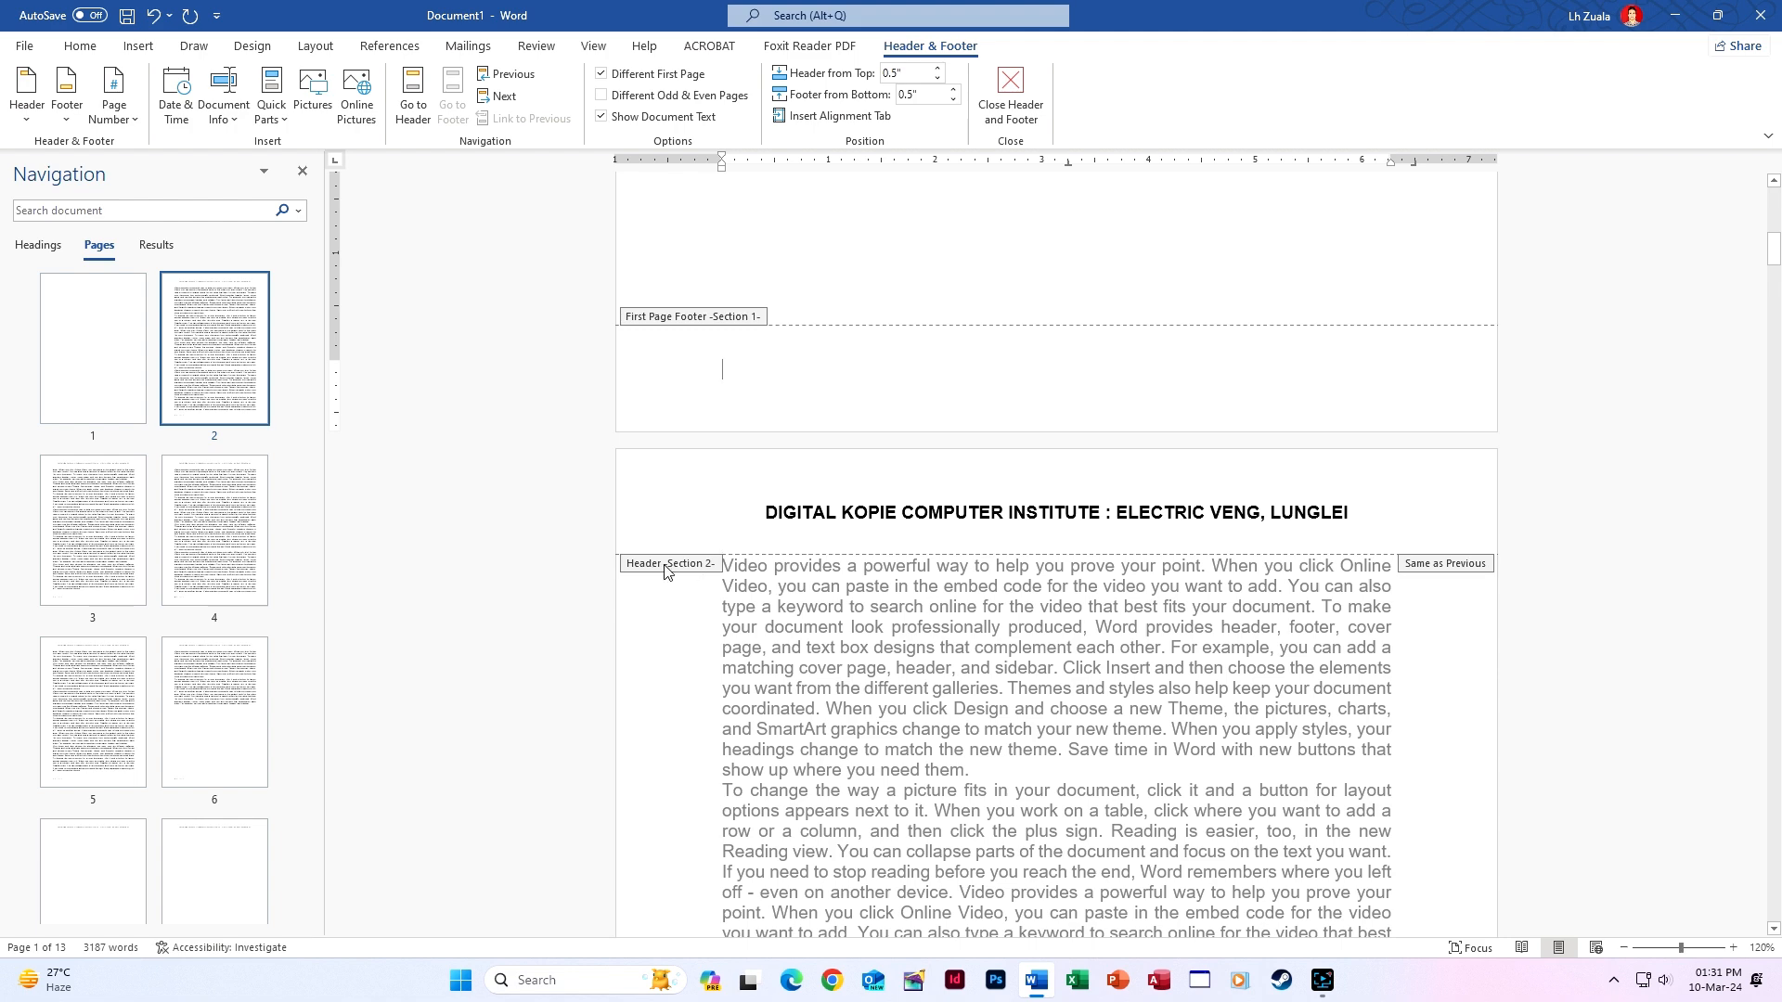
{"action": "scroll", "coordinate": [665, 573], "scroll_direction": "down", "scroll_amount": 2}
{"action": "scroll", "coordinate": [665, 573], "scroll_direction": "down", "scroll_amount": 4}
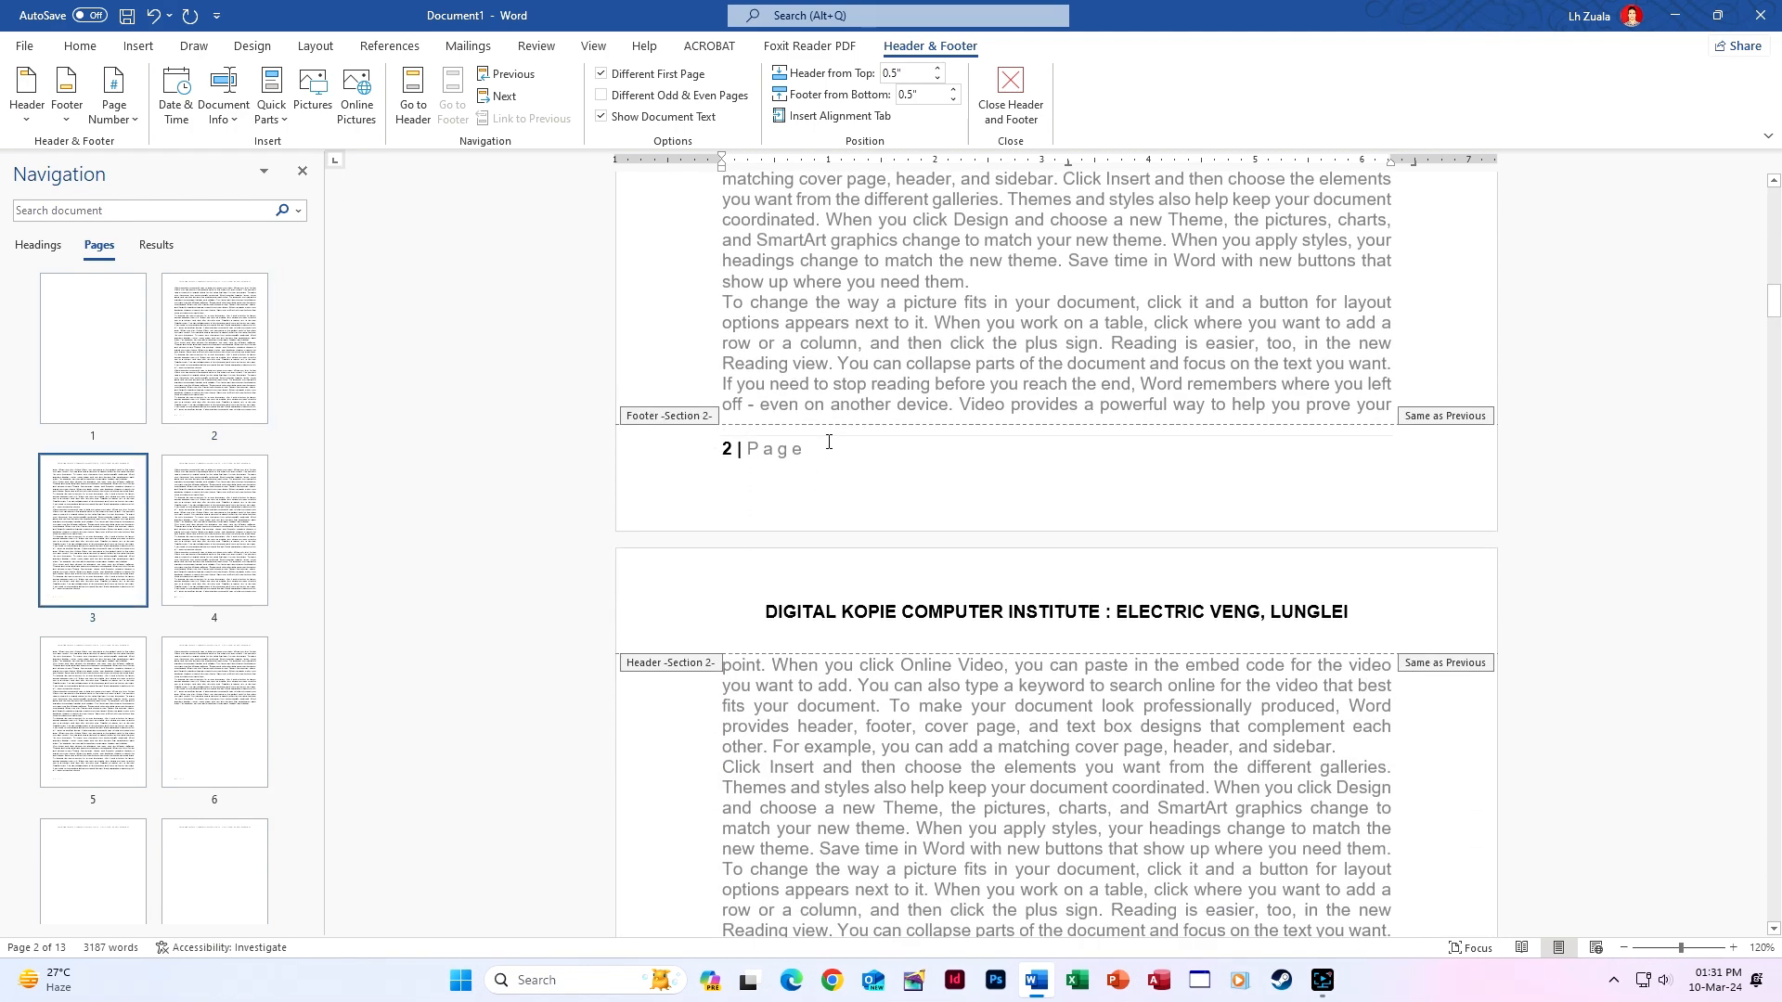
{"action": "left_click", "coordinate": [827, 442]}
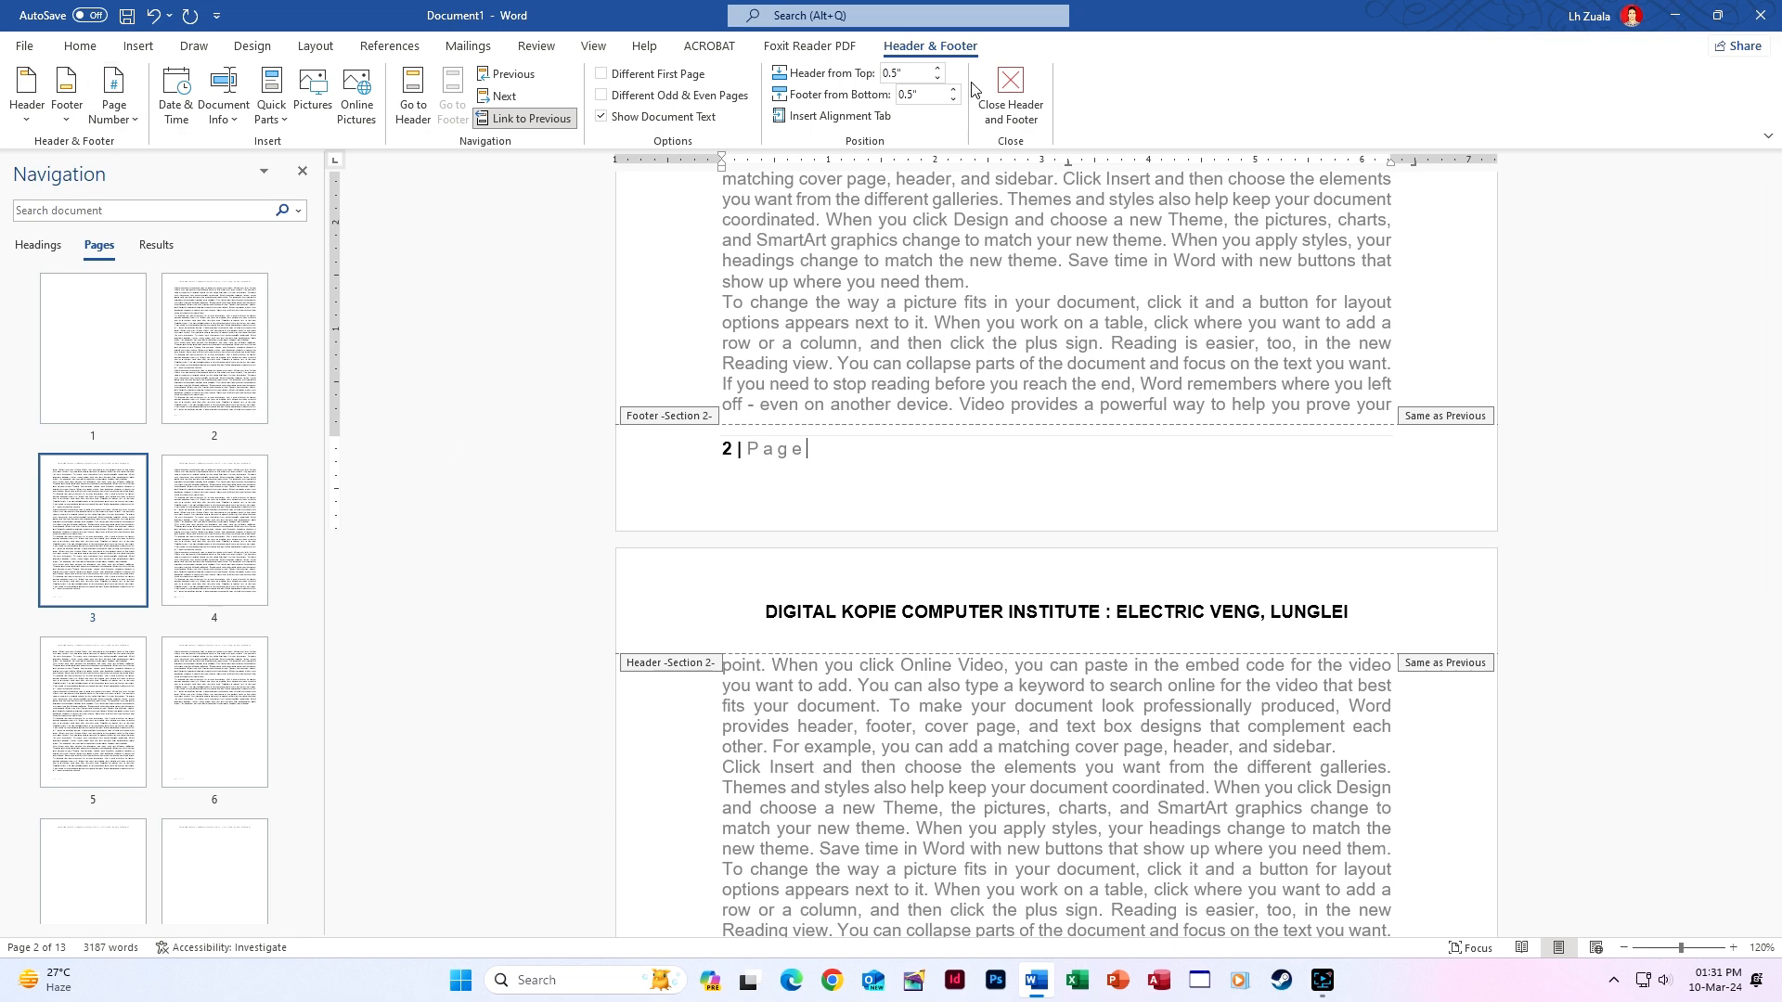
Set page numbers to start at 1 and close header and footer editing.
{"action": "left_click", "coordinate": [127, 127]}
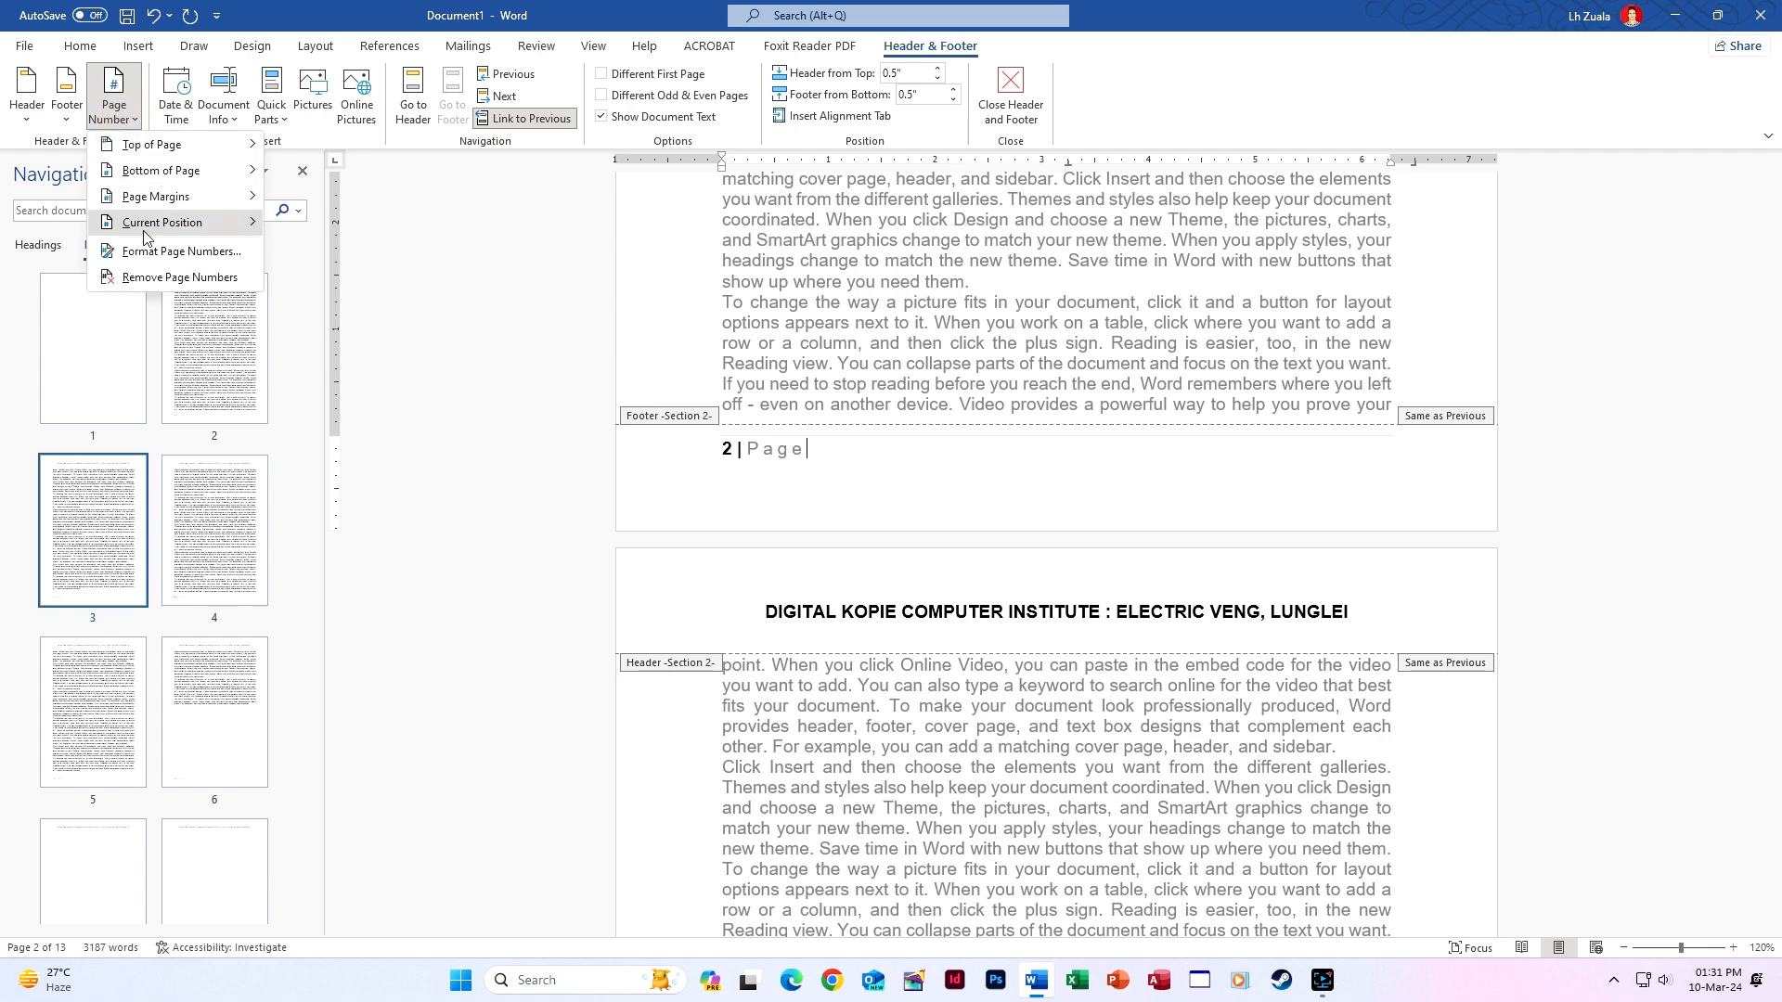
{"action": "left_click", "coordinate": [153, 252]}
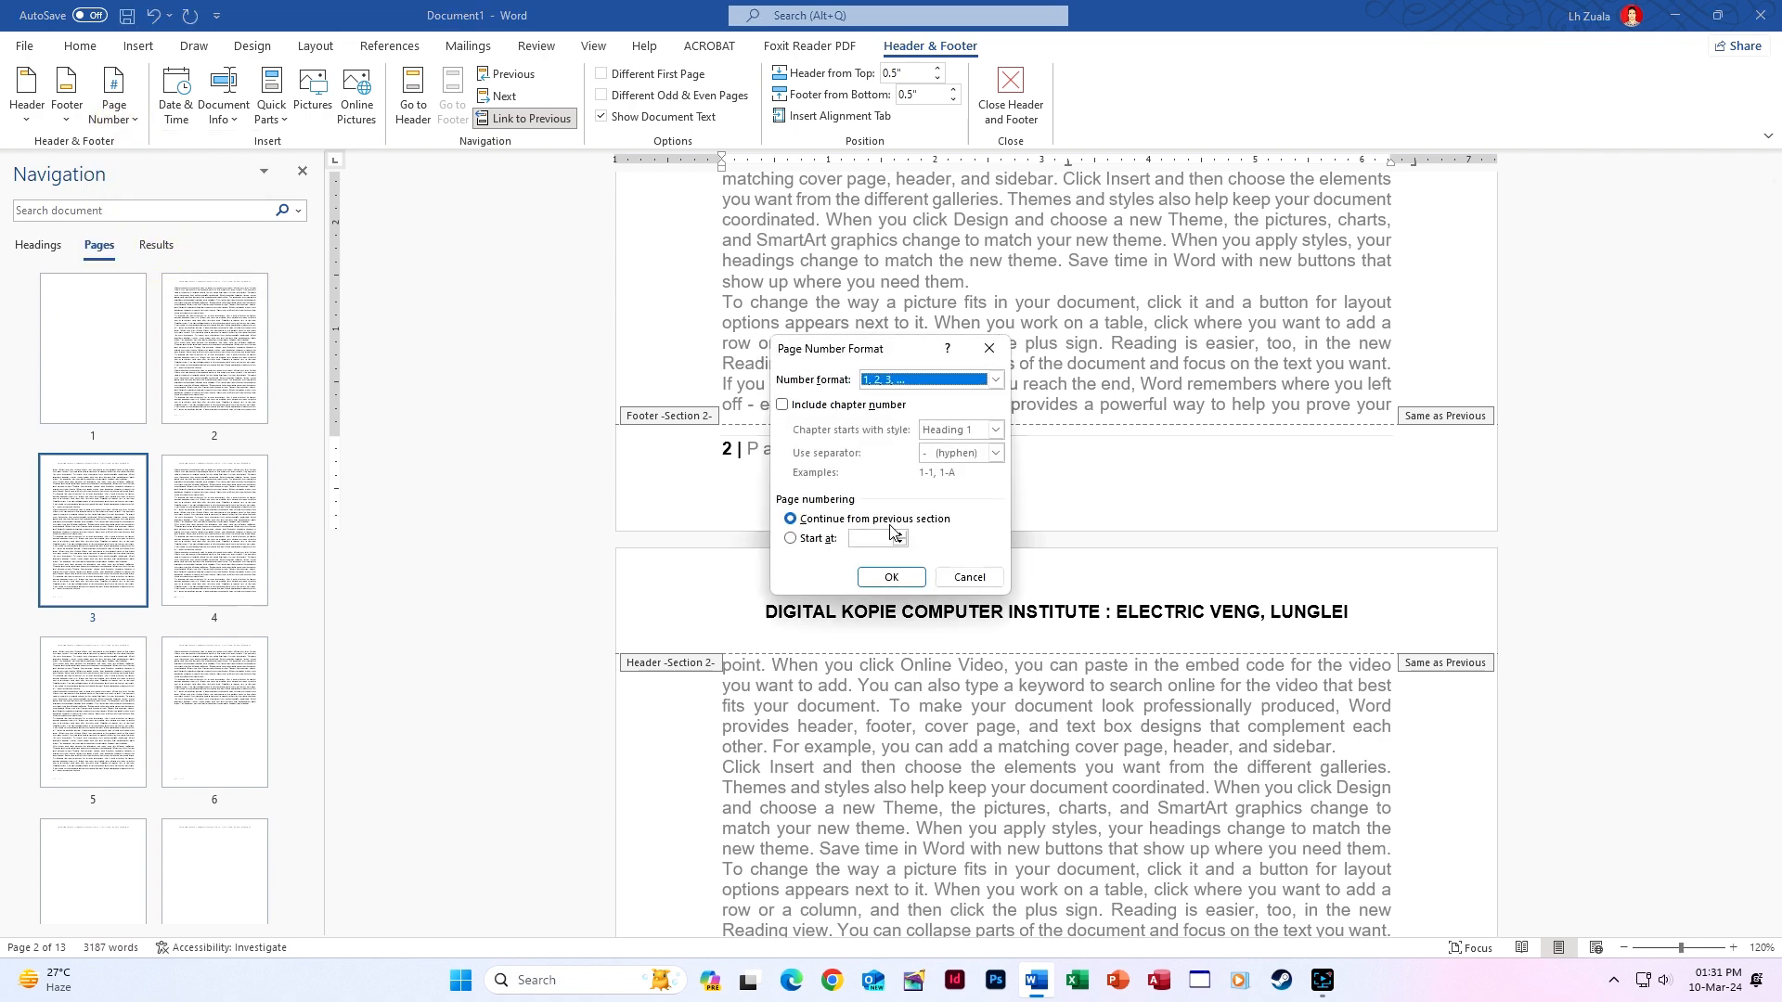
{"action": "left_click", "coordinate": [802, 542]}
{"action": "left_click", "coordinate": [877, 579]}
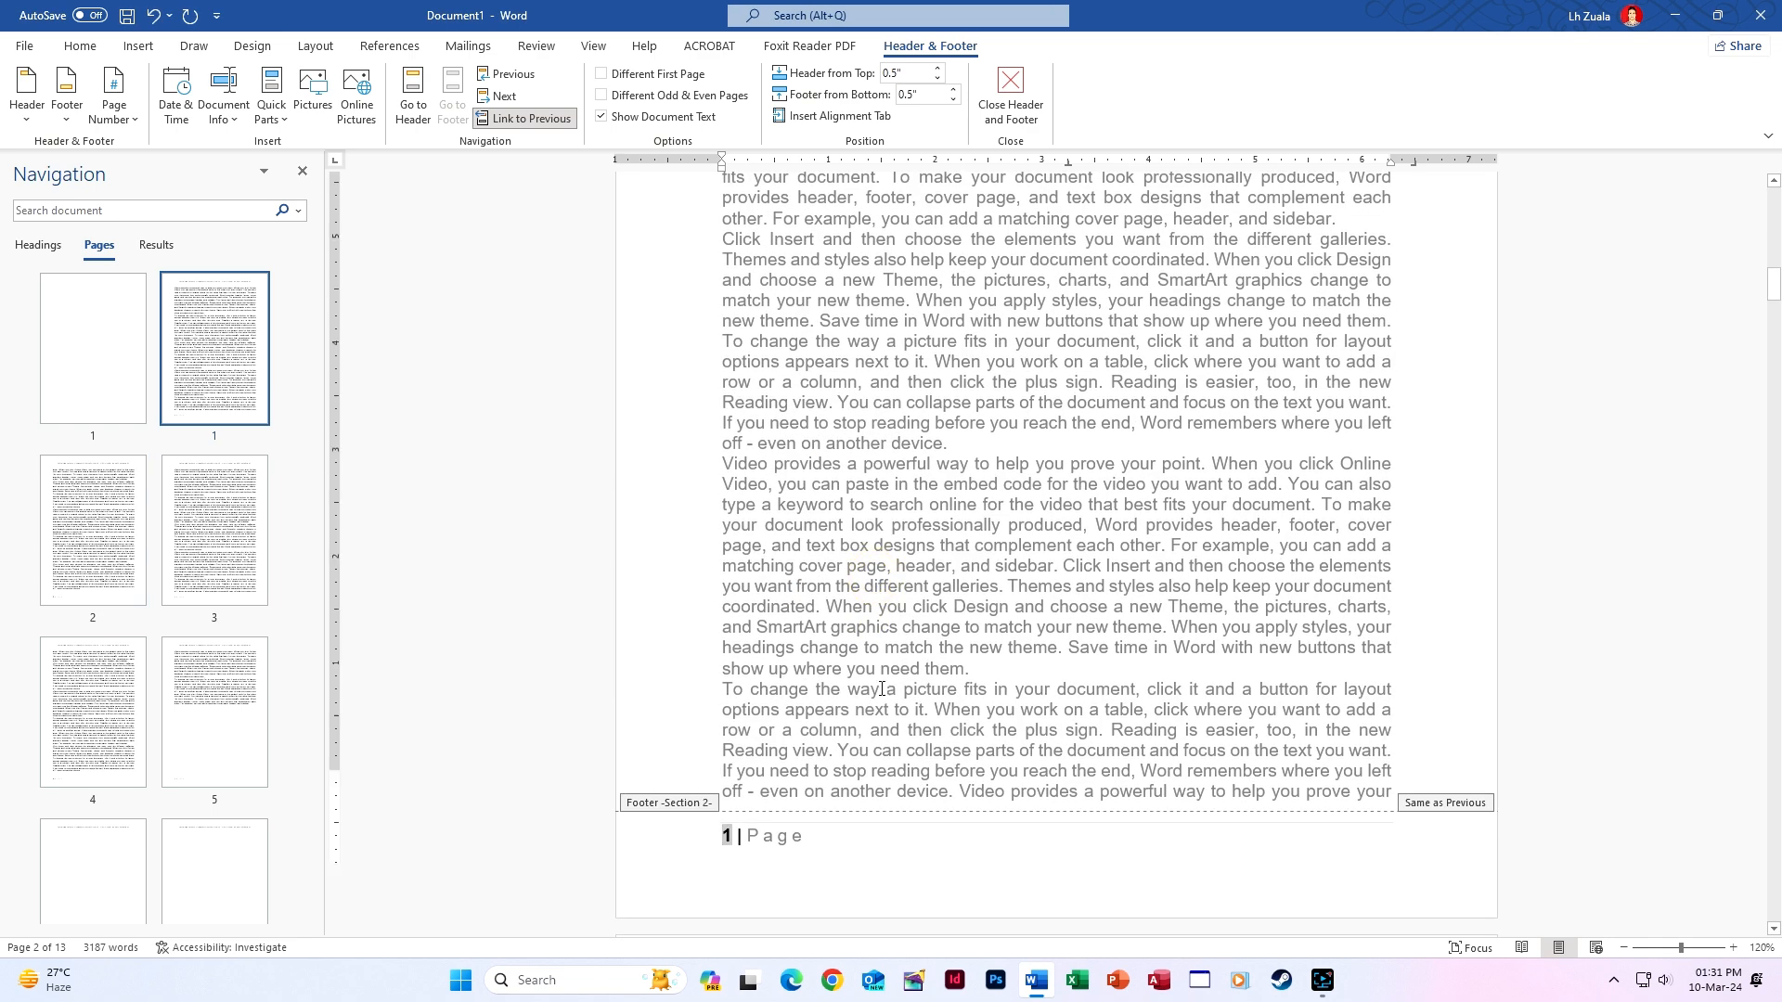
{"action": "scroll", "coordinate": [882, 689], "scroll_direction": "down", "scroll_amount": 3}
{"action": "left_click", "coordinate": [1010, 93]}
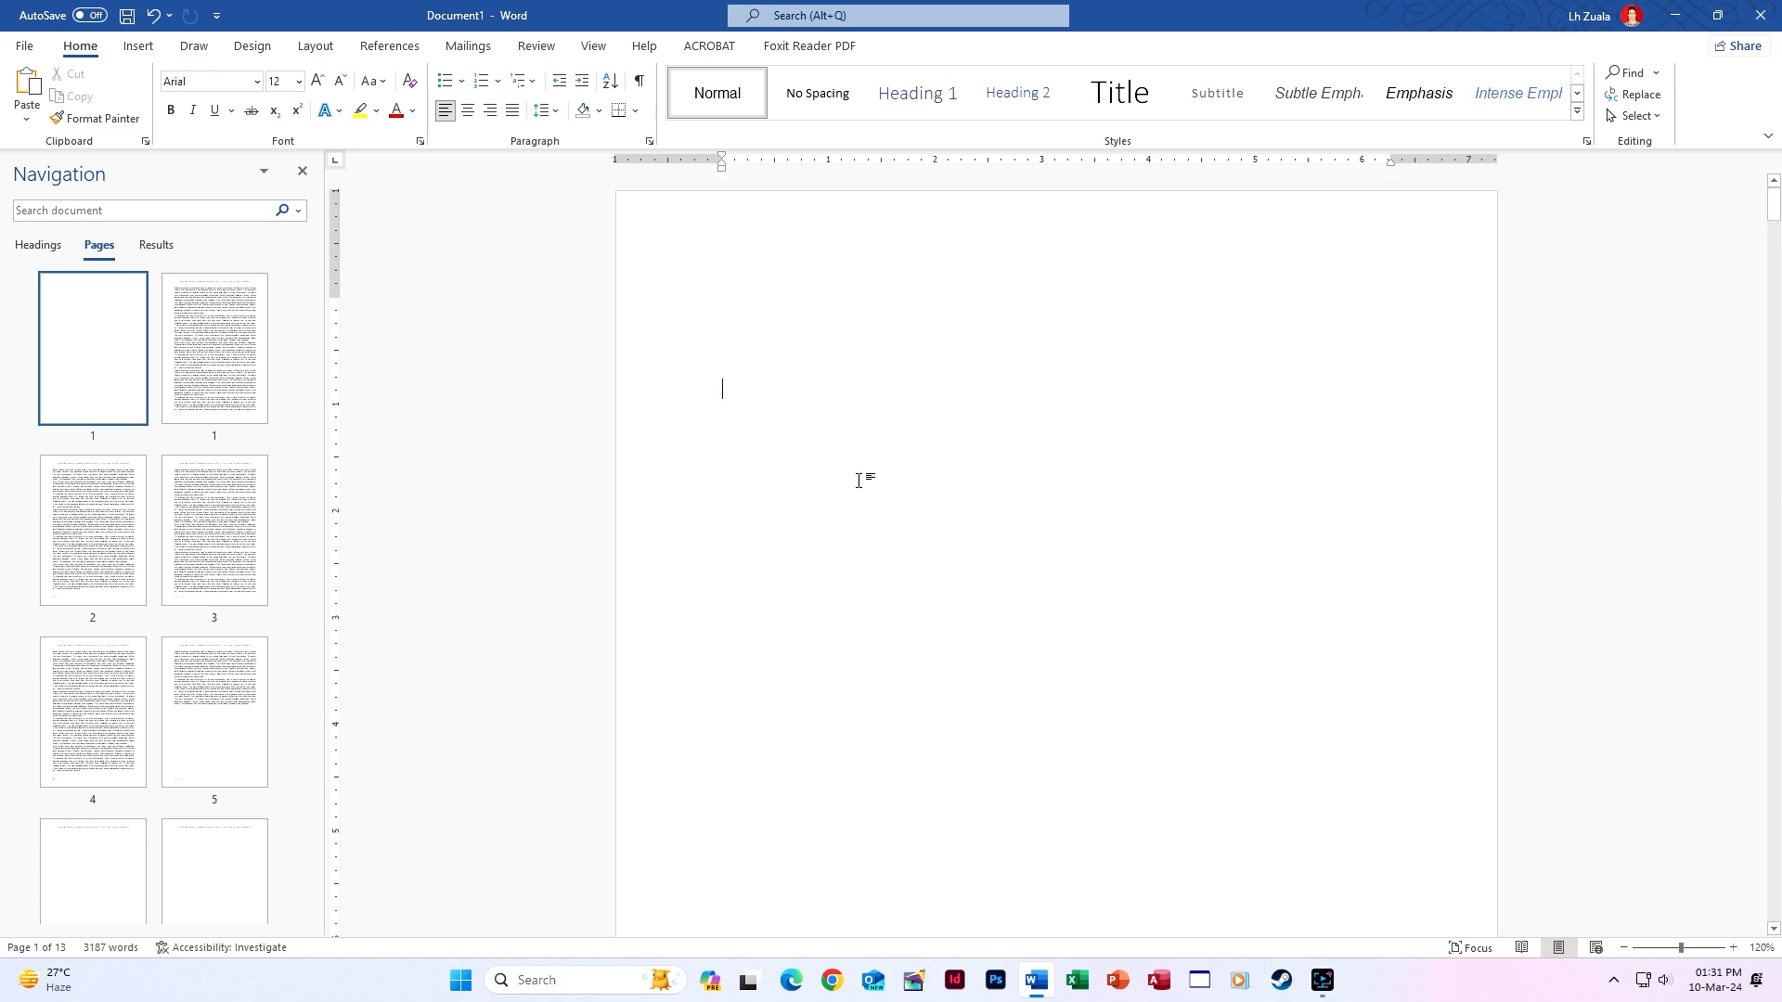
Scroll through the pages to confirm numbering runs from 1 to 12.
{"action": "left_click", "coordinate": [739, 313]}
{"action": "scroll", "coordinate": [800, 465], "scroll_direction": "down", "scroll_amount": 12}
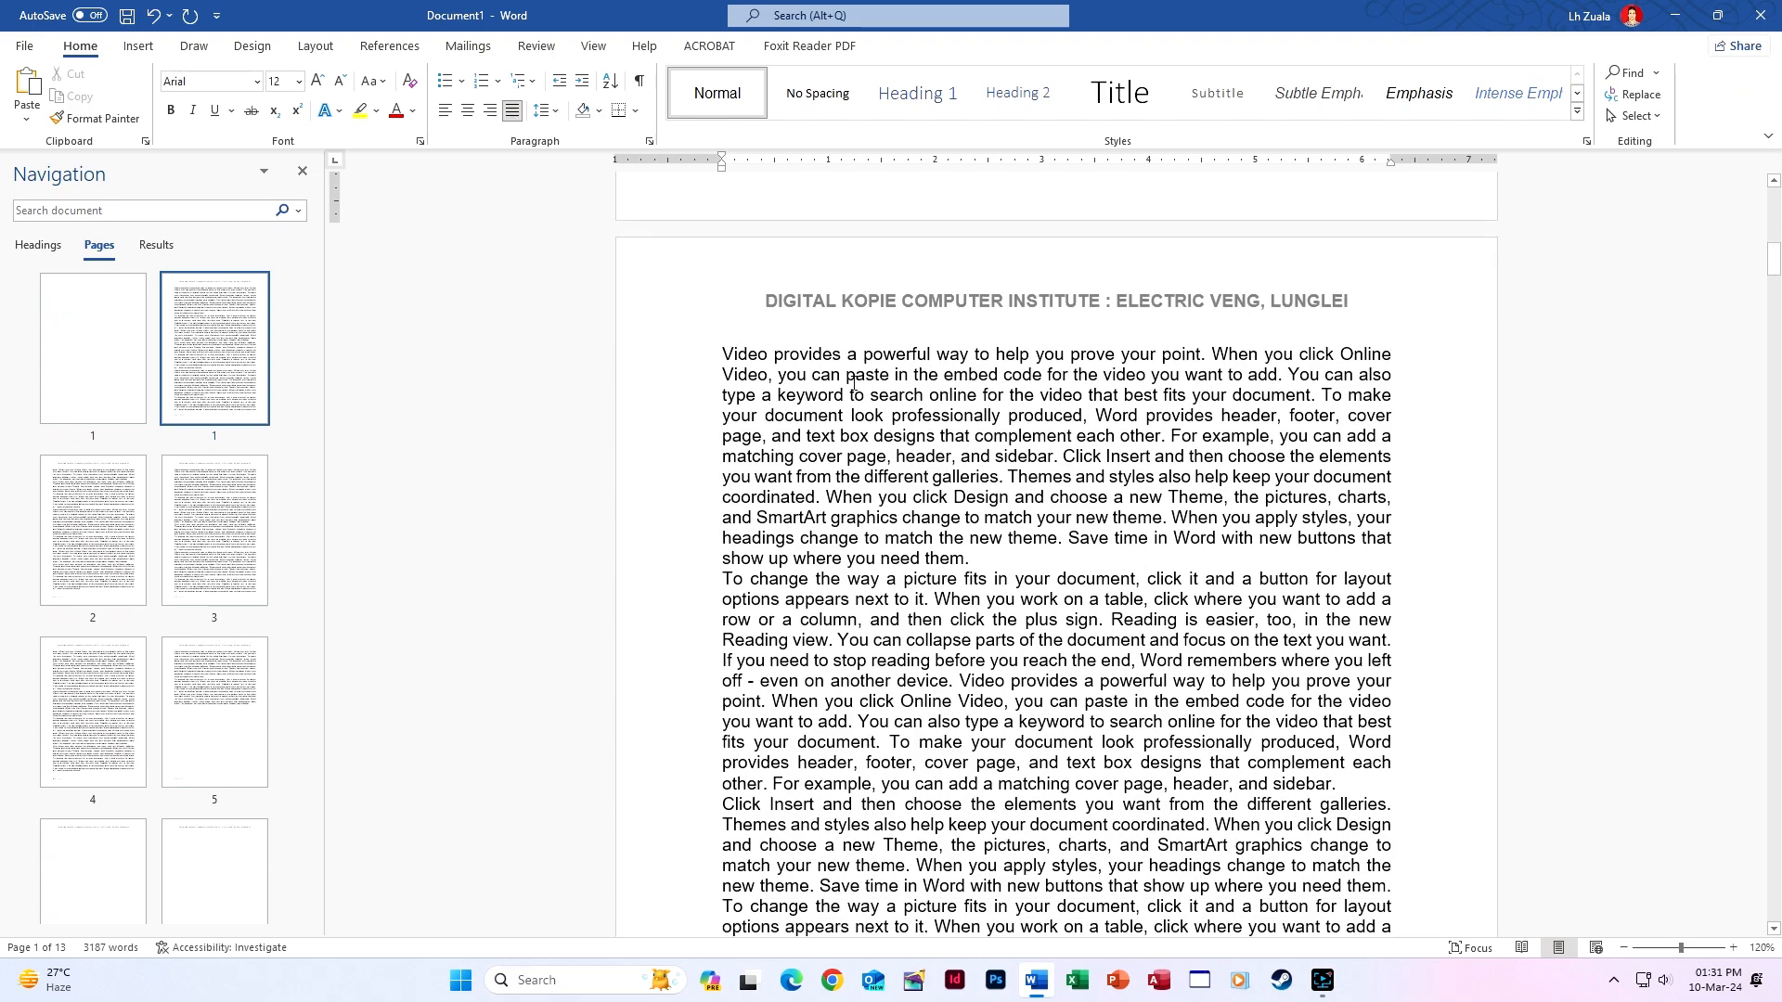
{"action": "scroll", "coordinate": [853, 382], "scroll_direction": "down", "scroll_amount": 20}
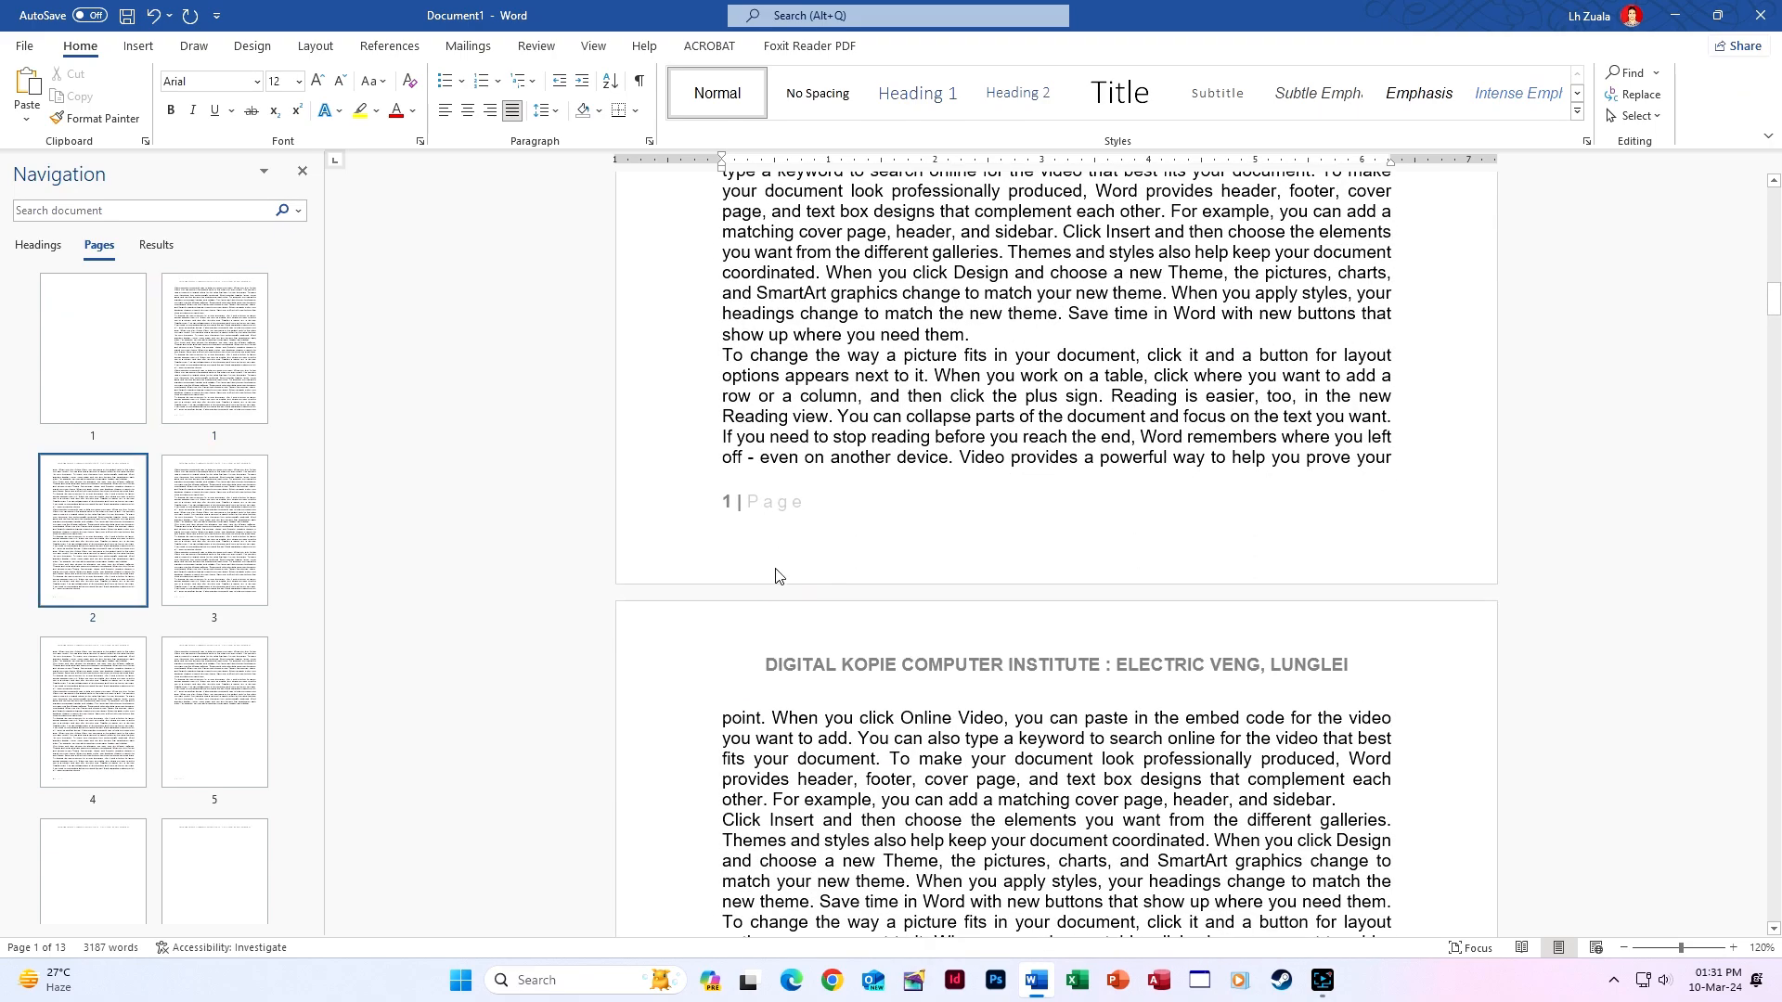
{"action": "scroll", "coordinate": [782, 603], "scroll_direction": "down", "scroll_amount": 20}
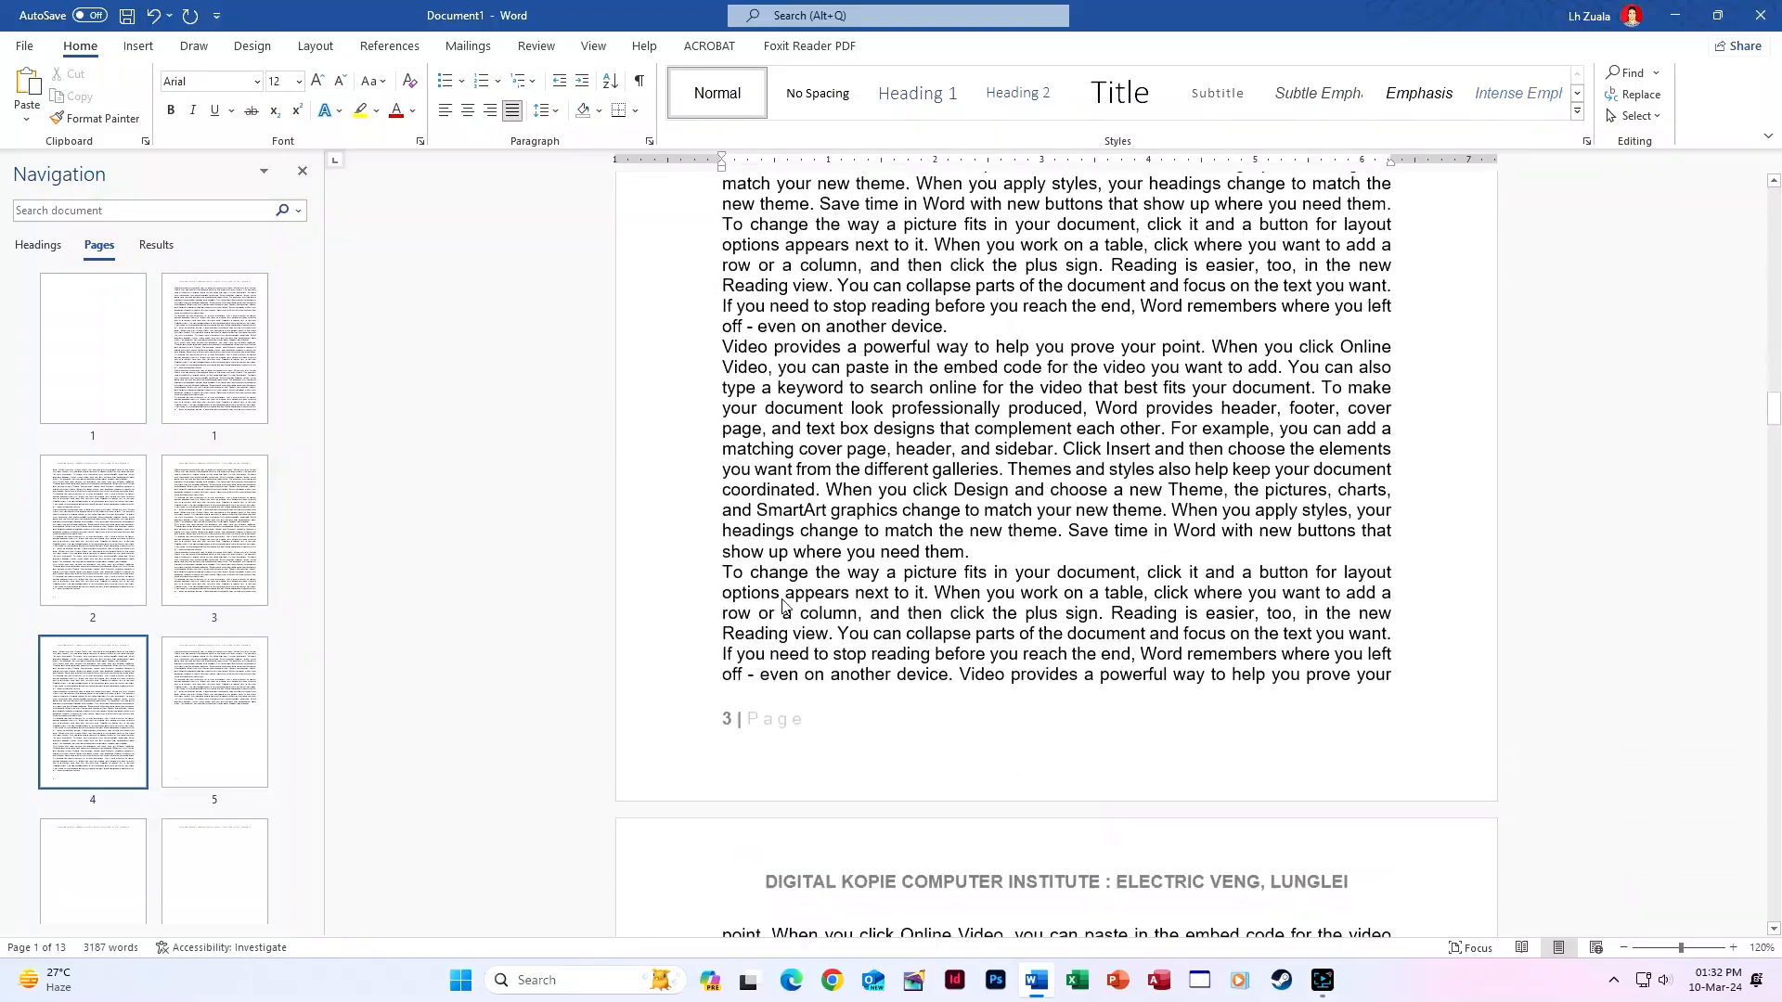
{"action": "scroll", "coordinate": [783, 603], "scroll_direction": "down", "scroll_amount": 20}
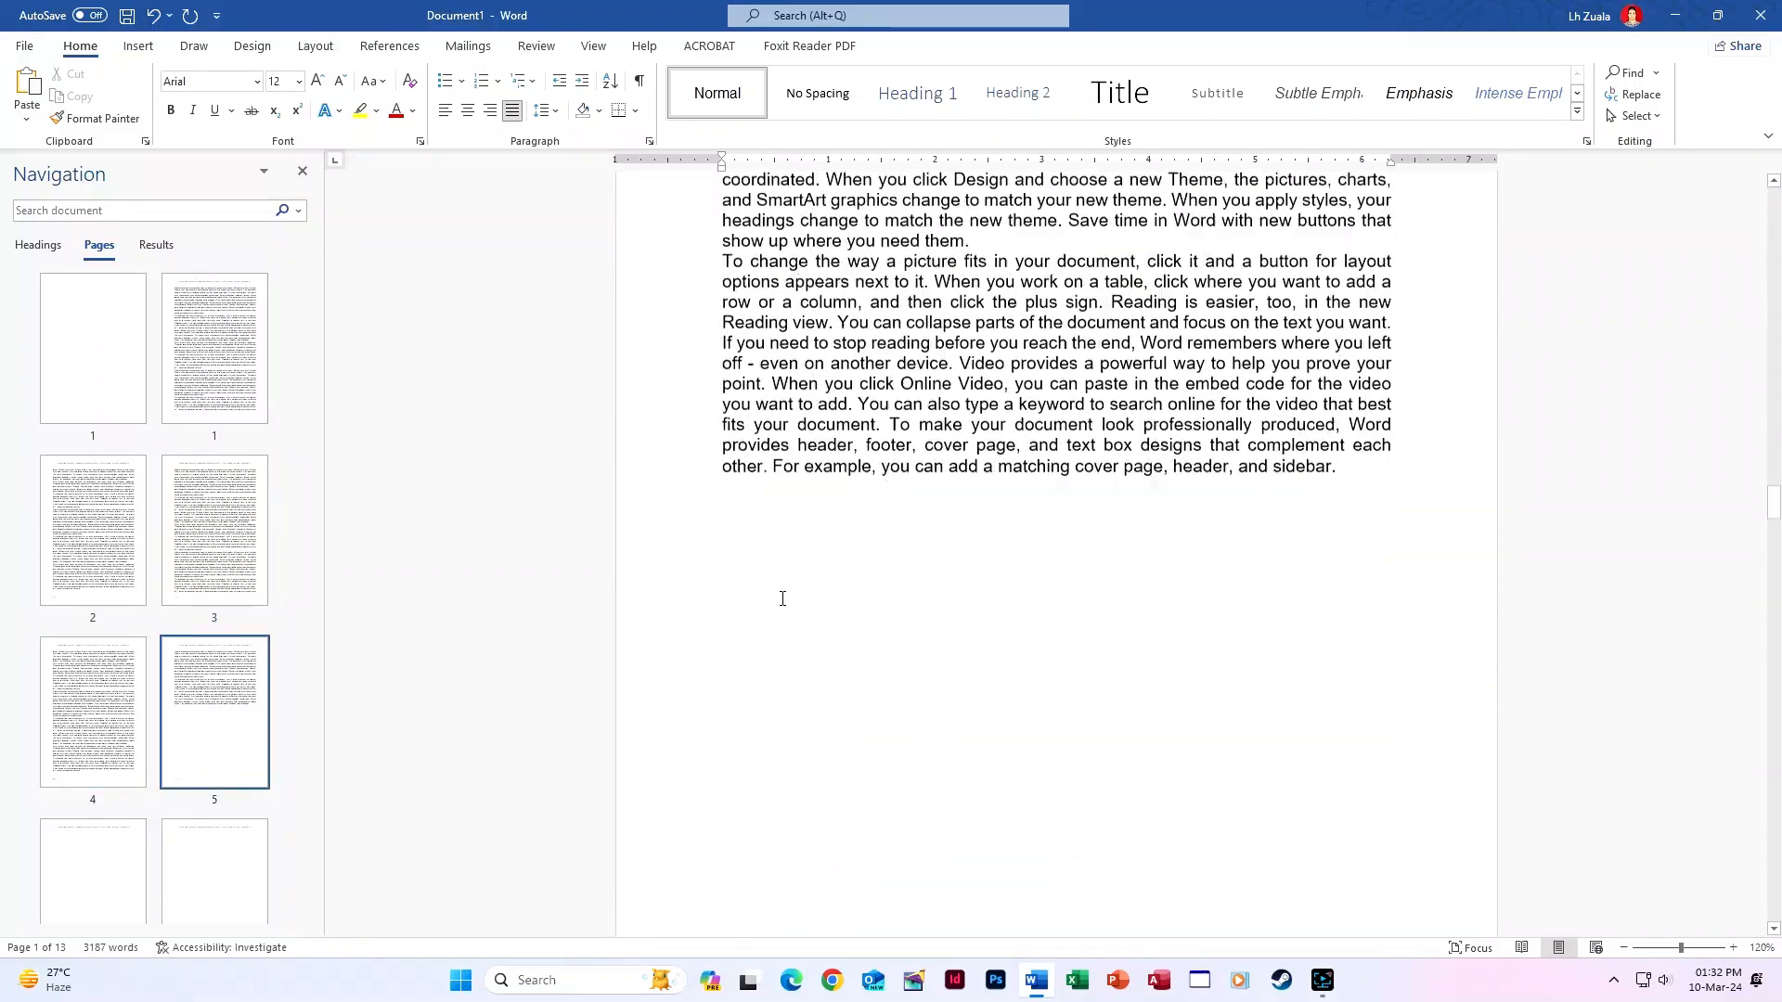
{"action": "scroll", "coordinate": [782, 603], "scroll_direction": "down", "scroll_amount": 20}
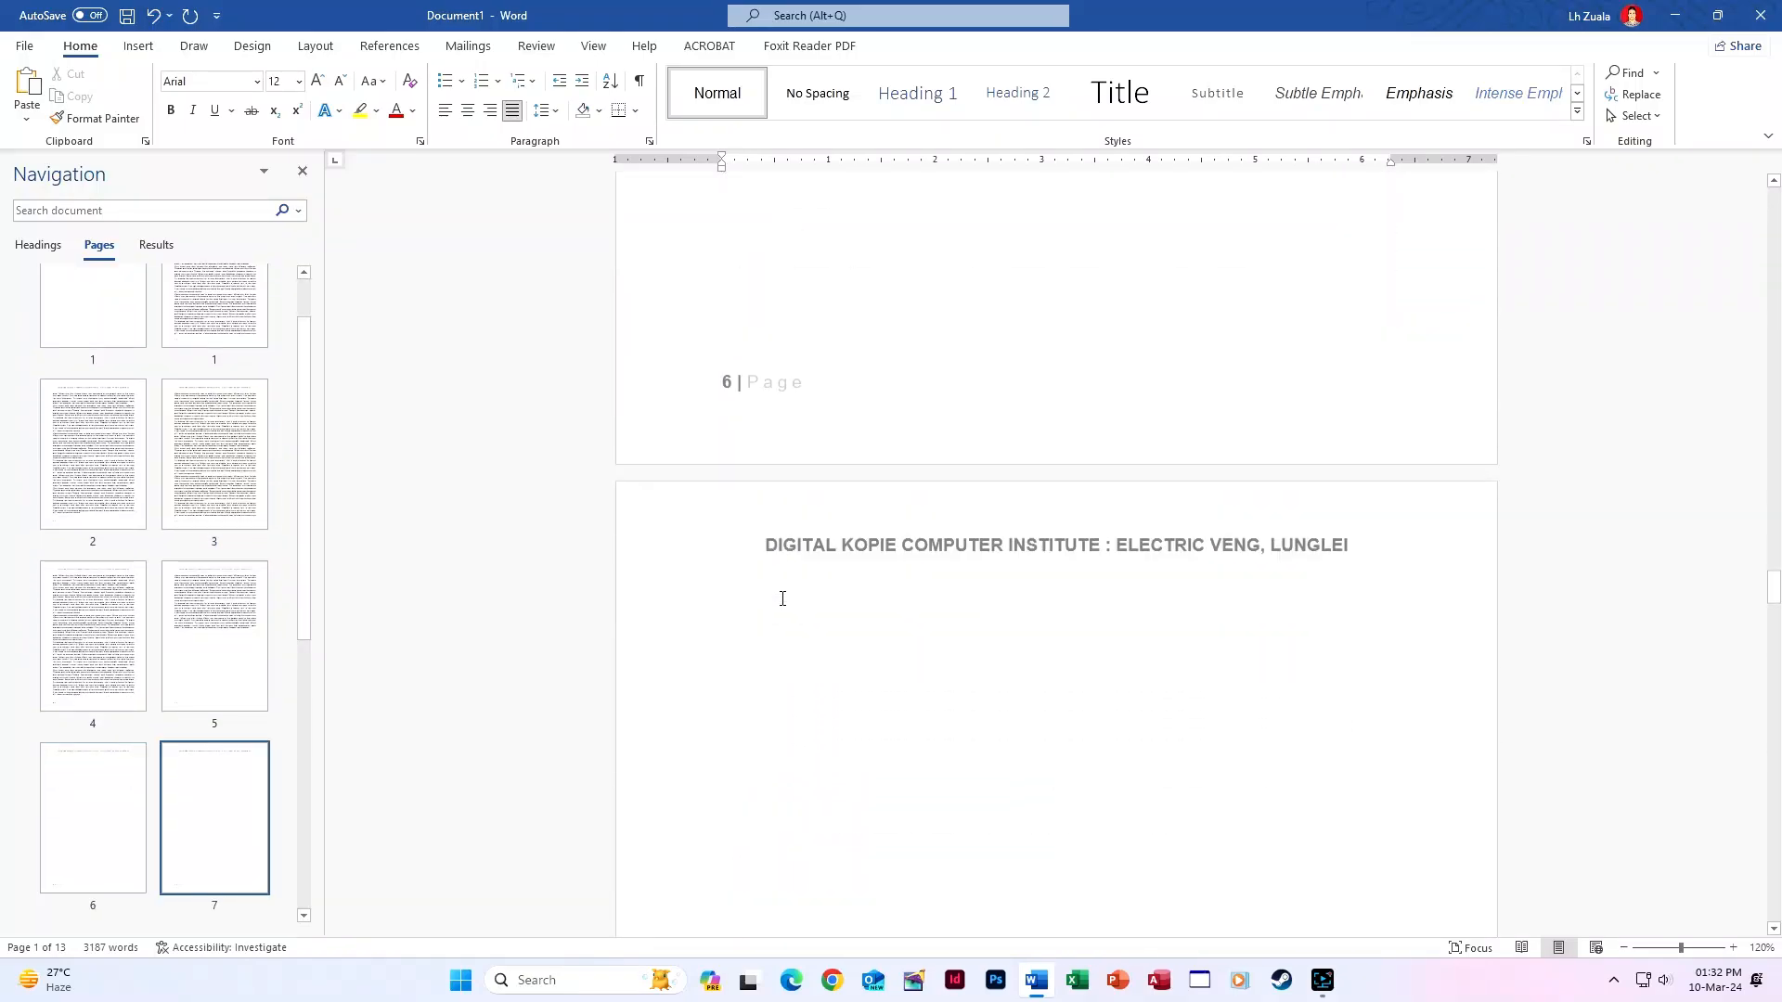
{"action": "scroll", "coordinate": [782, 598], "scroll_direction": "down", "scroll_amount": 3}
{"action": "left_click", "coordinate": [198, 836]}
{"action": "scroll", "coordinate": [200, 837], "scroll_direction": "down", "scroll_amount": 4}
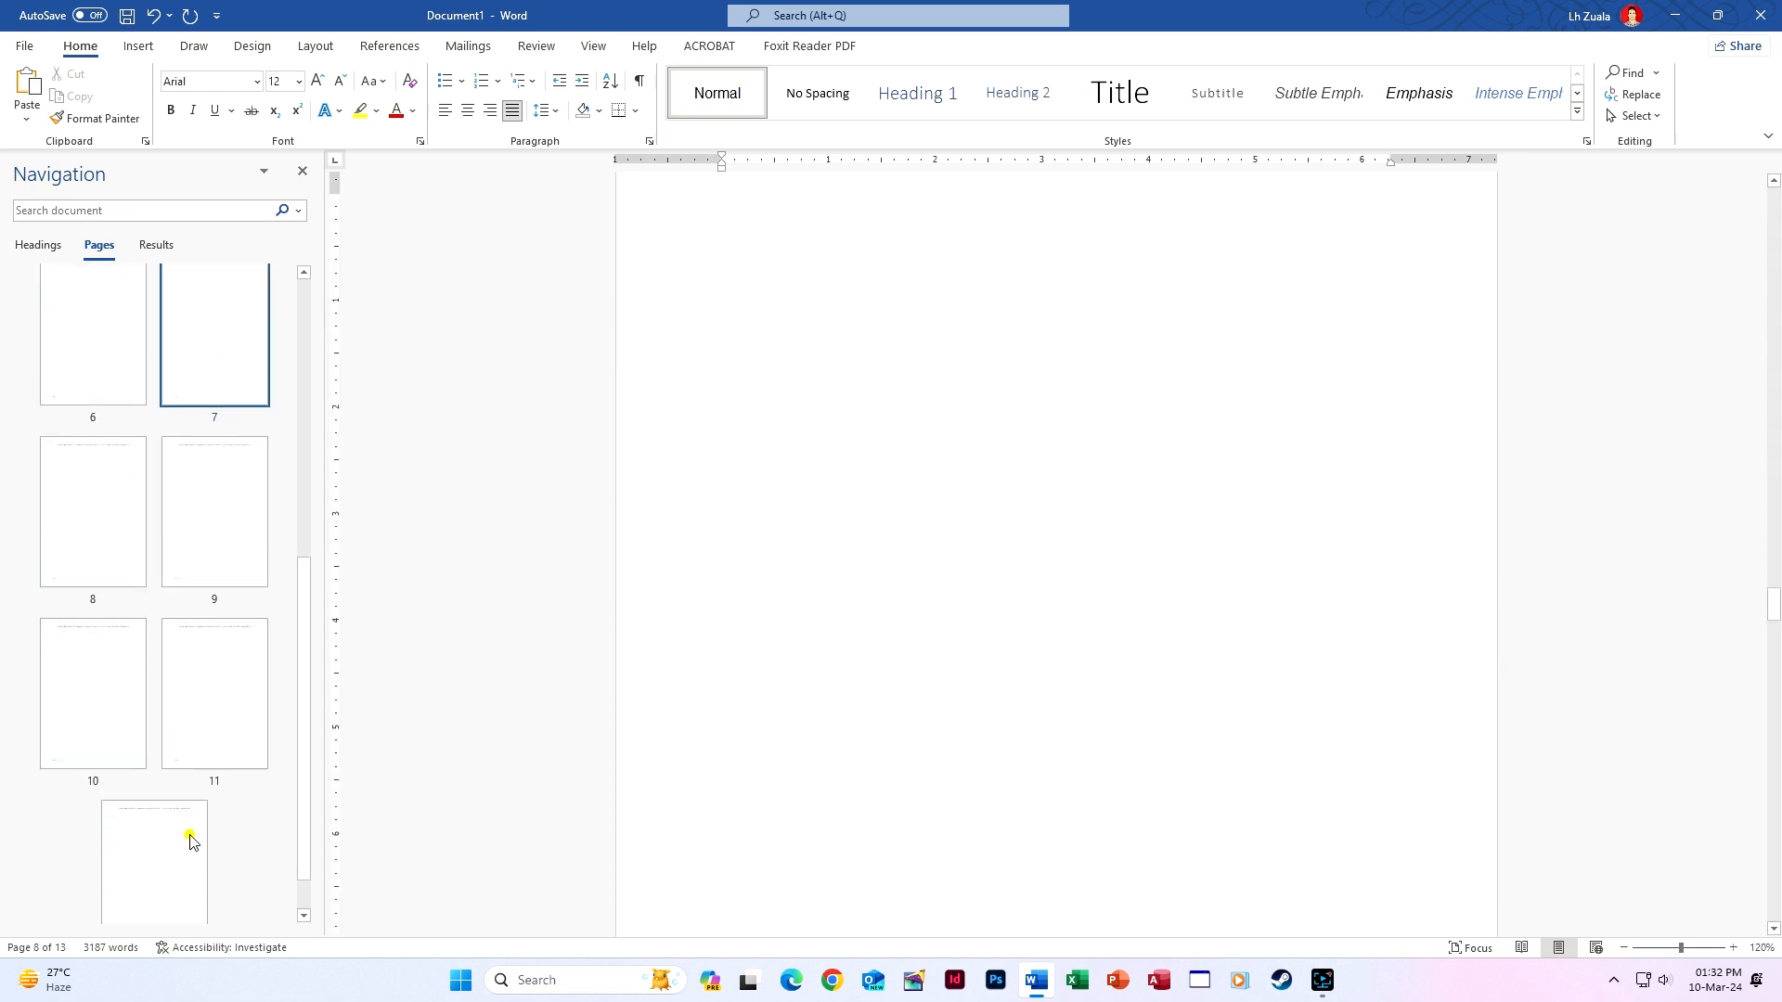
{"action": "left_click", "coordinate": [188, 834]}
{"action": "scroll", "coordinate": [706, 743], "scroll_direction": "down", "scroll_amount": 15}
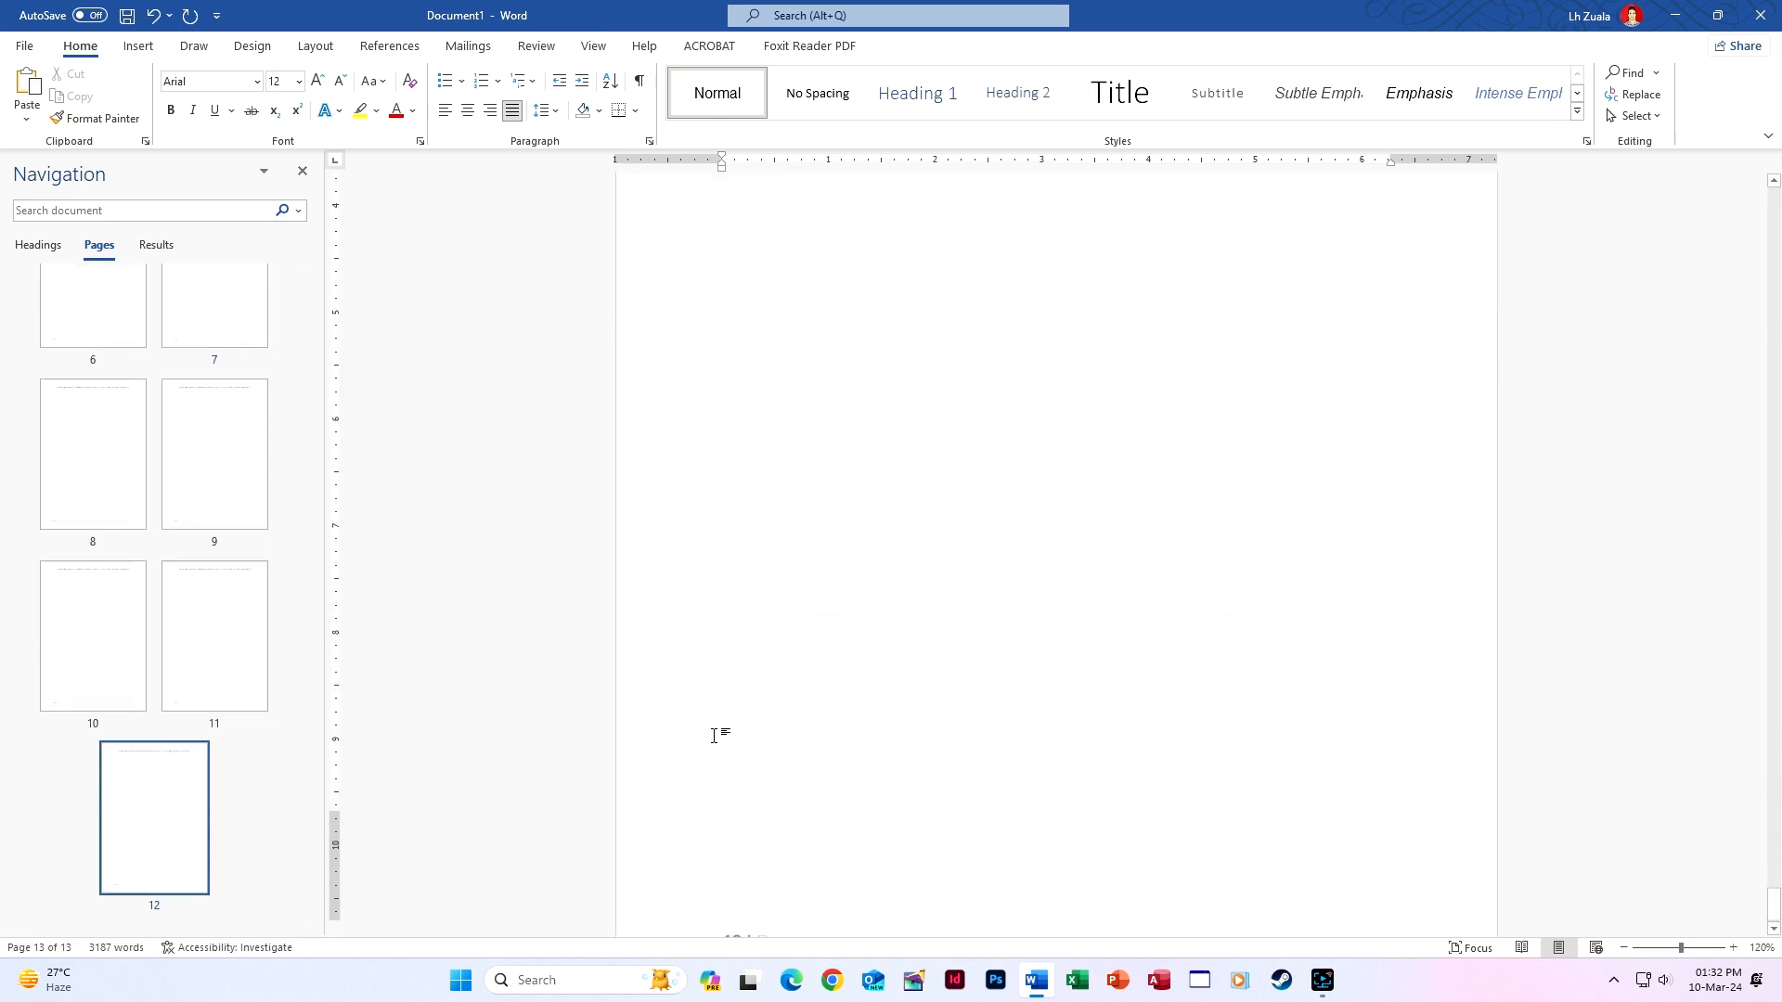
{"action": "scroll", "coordinate": [714, 736], "scroll_direction": "down", "scroll_amount": 1}
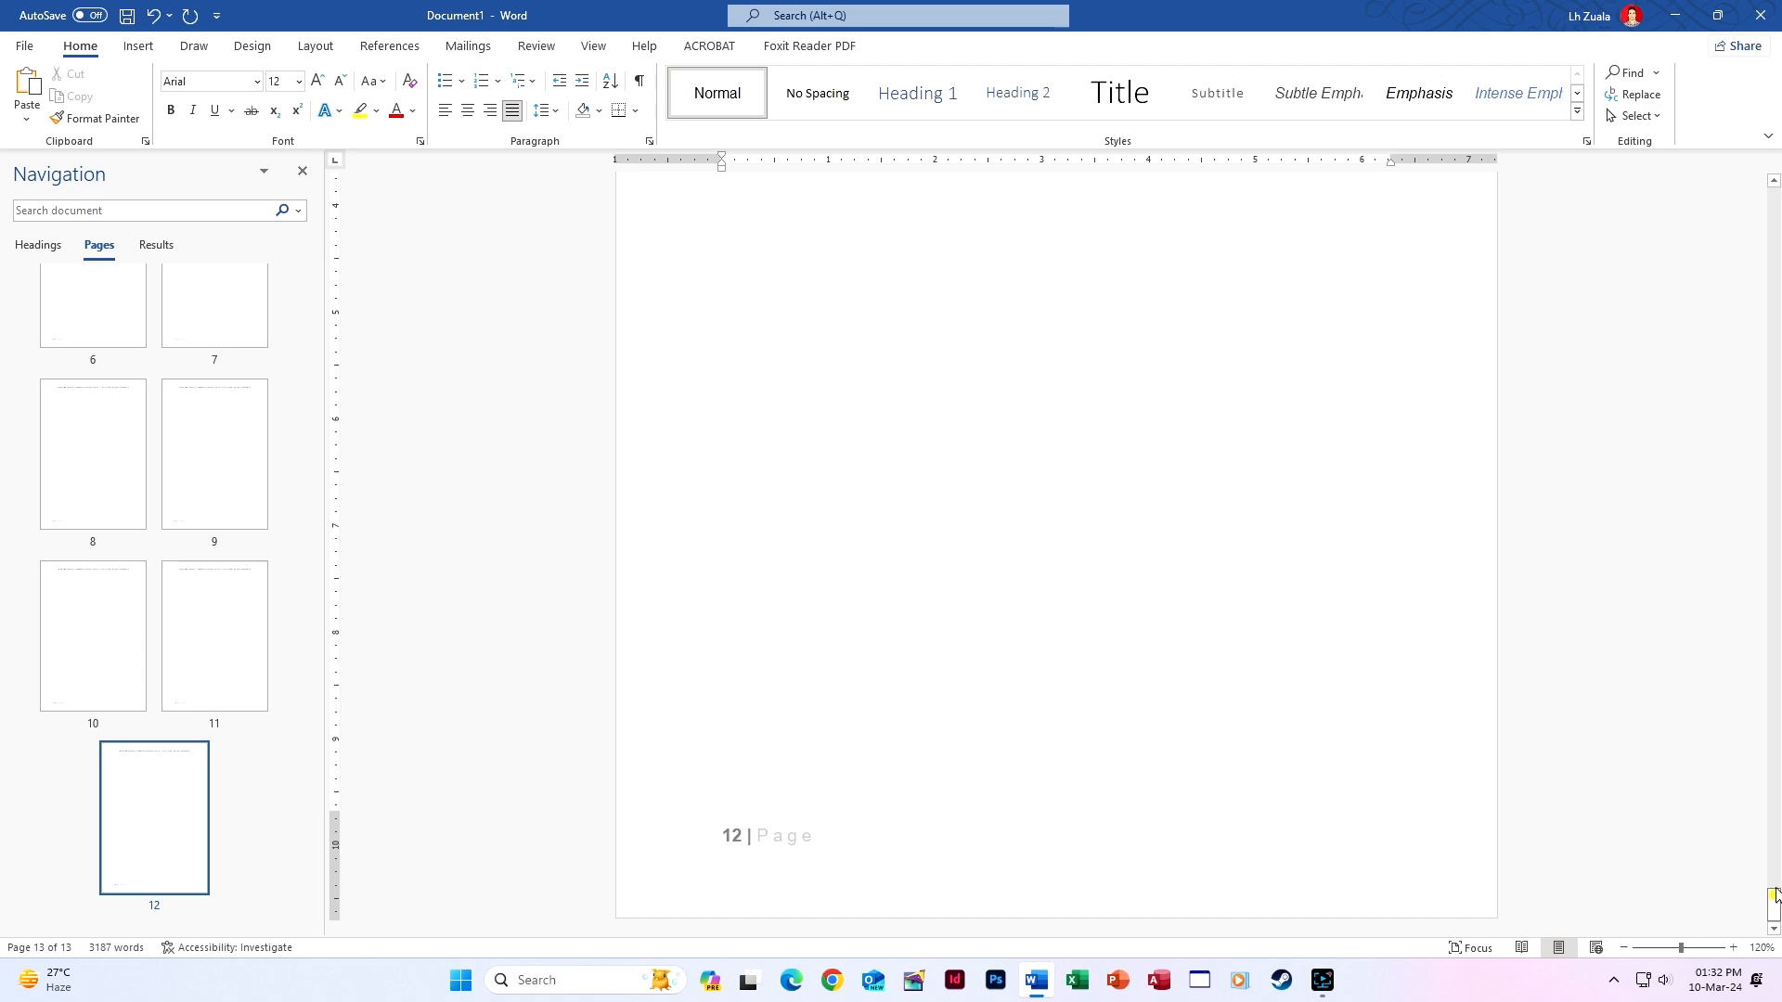
{"action": "left_click_drag", "start_coordinate": [1773, 898], "coordinate": [1772, 200]}
{"action": "scroll", "coordinate": [1067, 547], "scroll_direction": "down", "scroll_amount": 3}
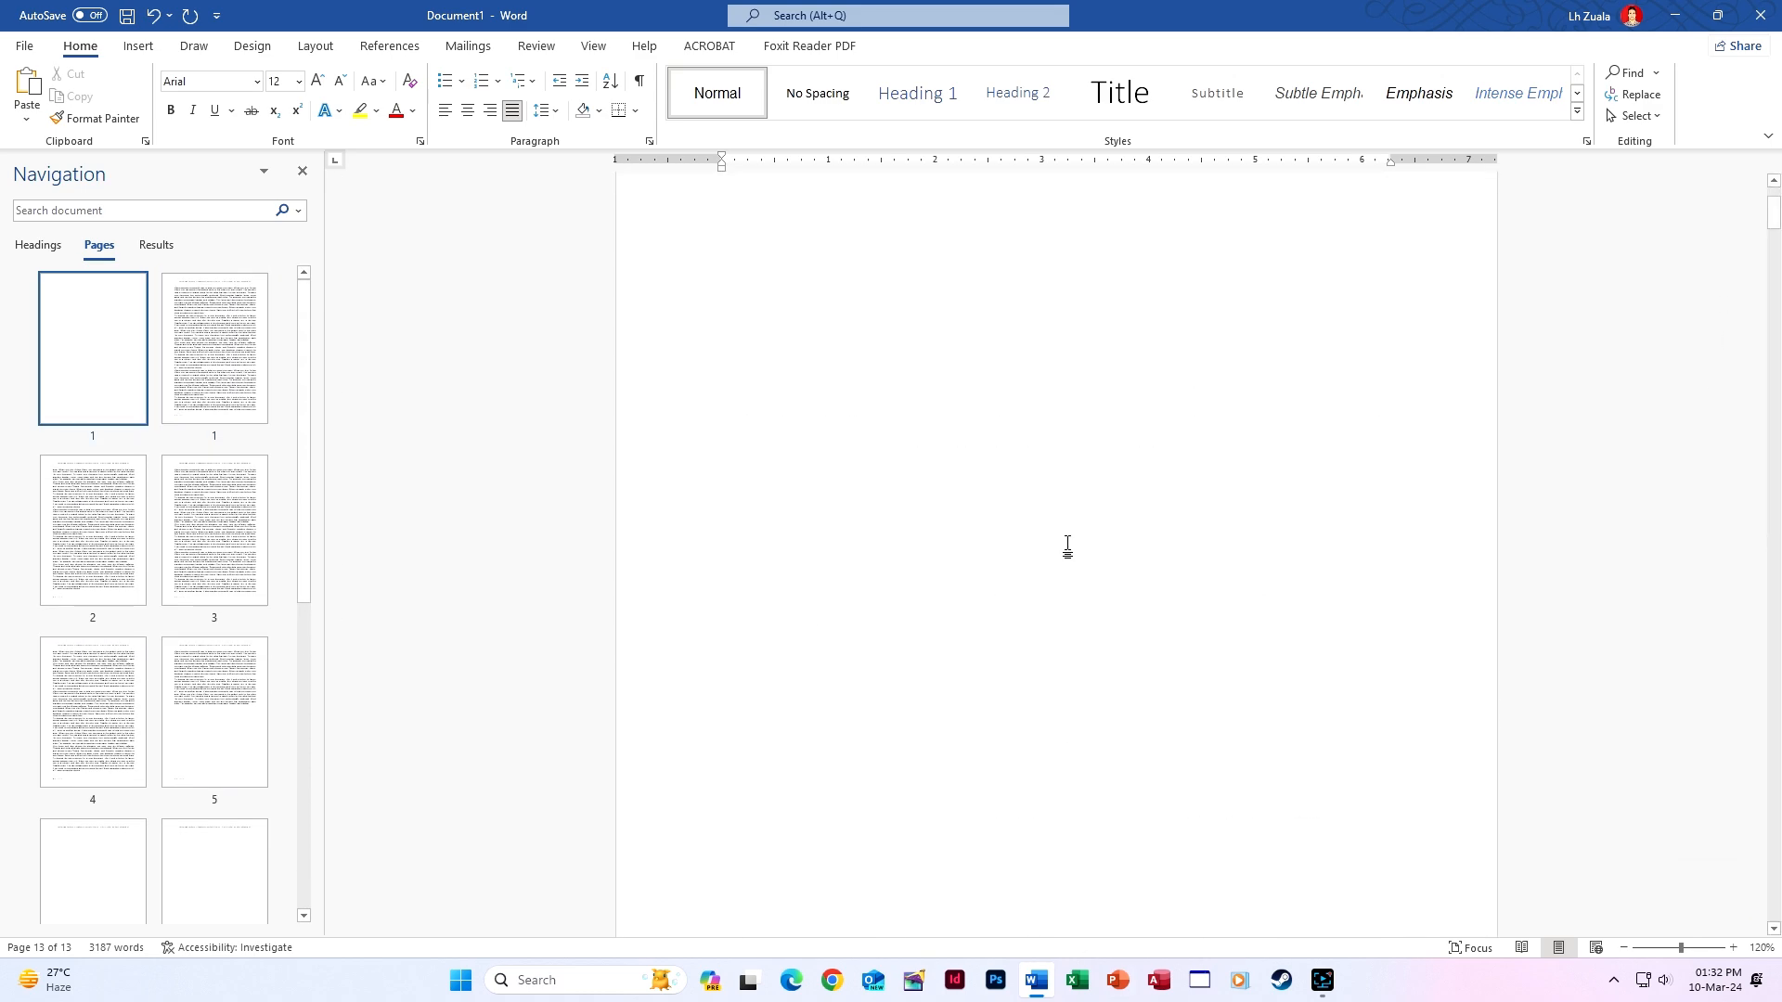
{"action": "scroll", "coordinate": [1067, 548], "scroll_direction": "down", "scroll_amount": 5}
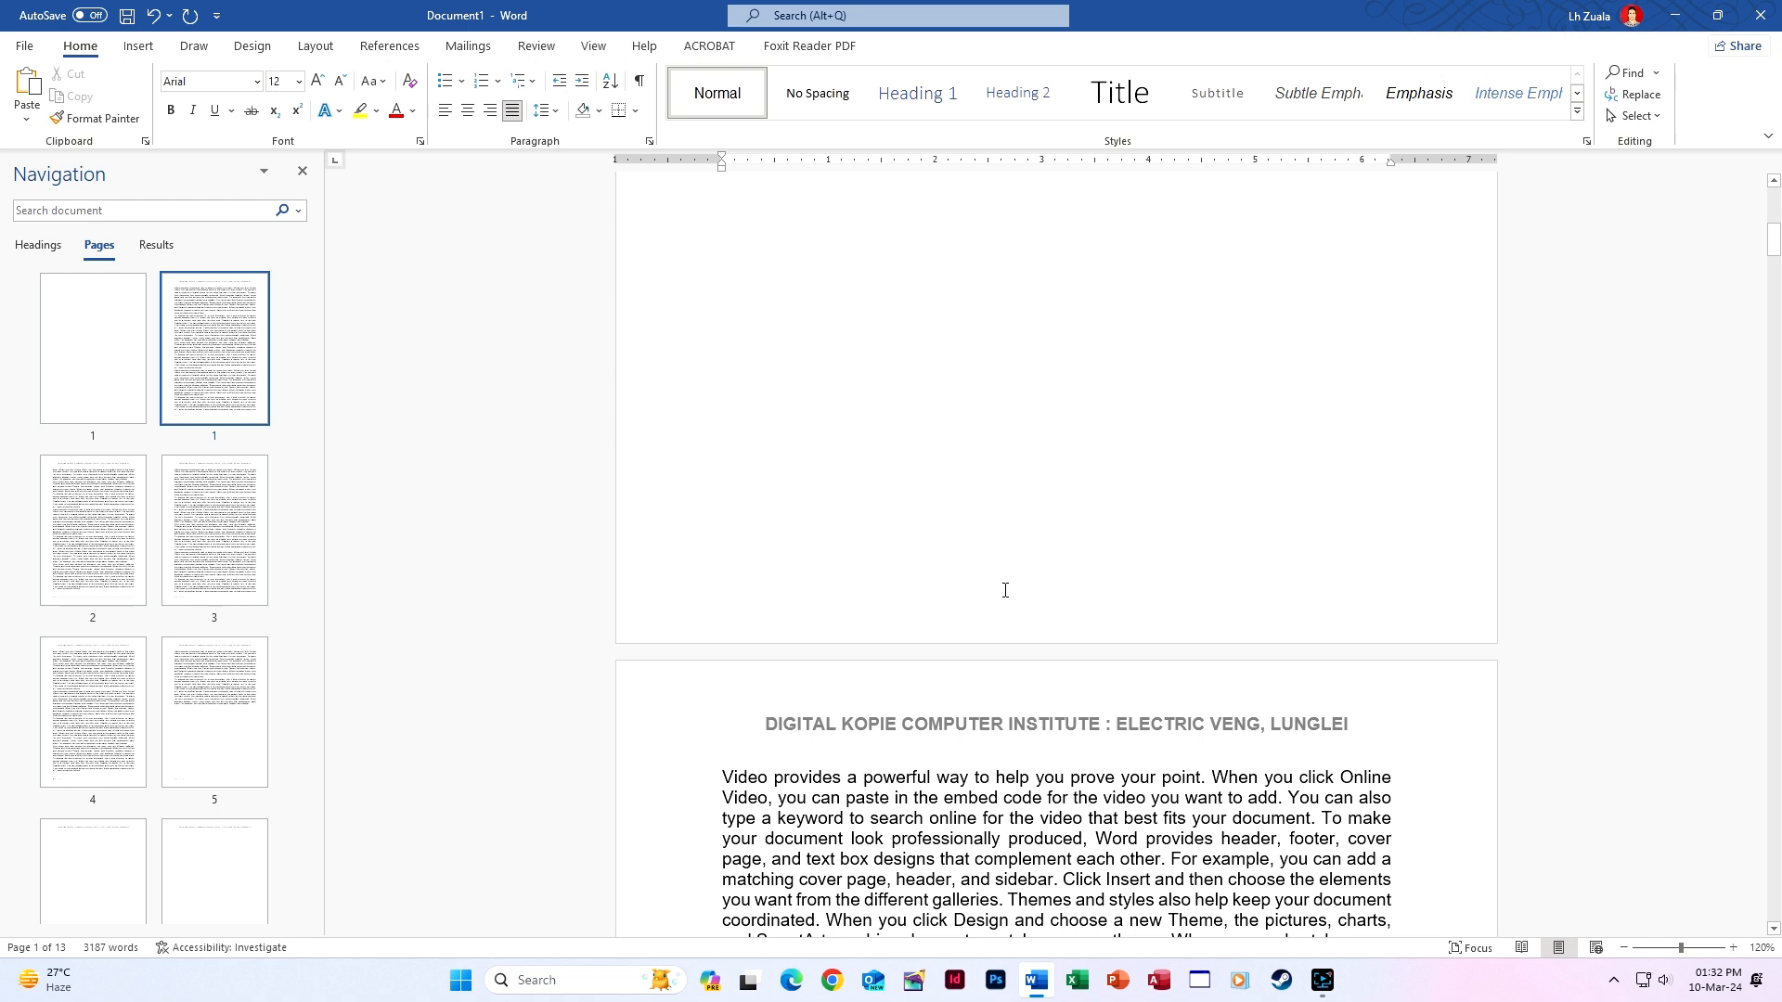
{"action": "left_click", "coordinate": [137, 47]}
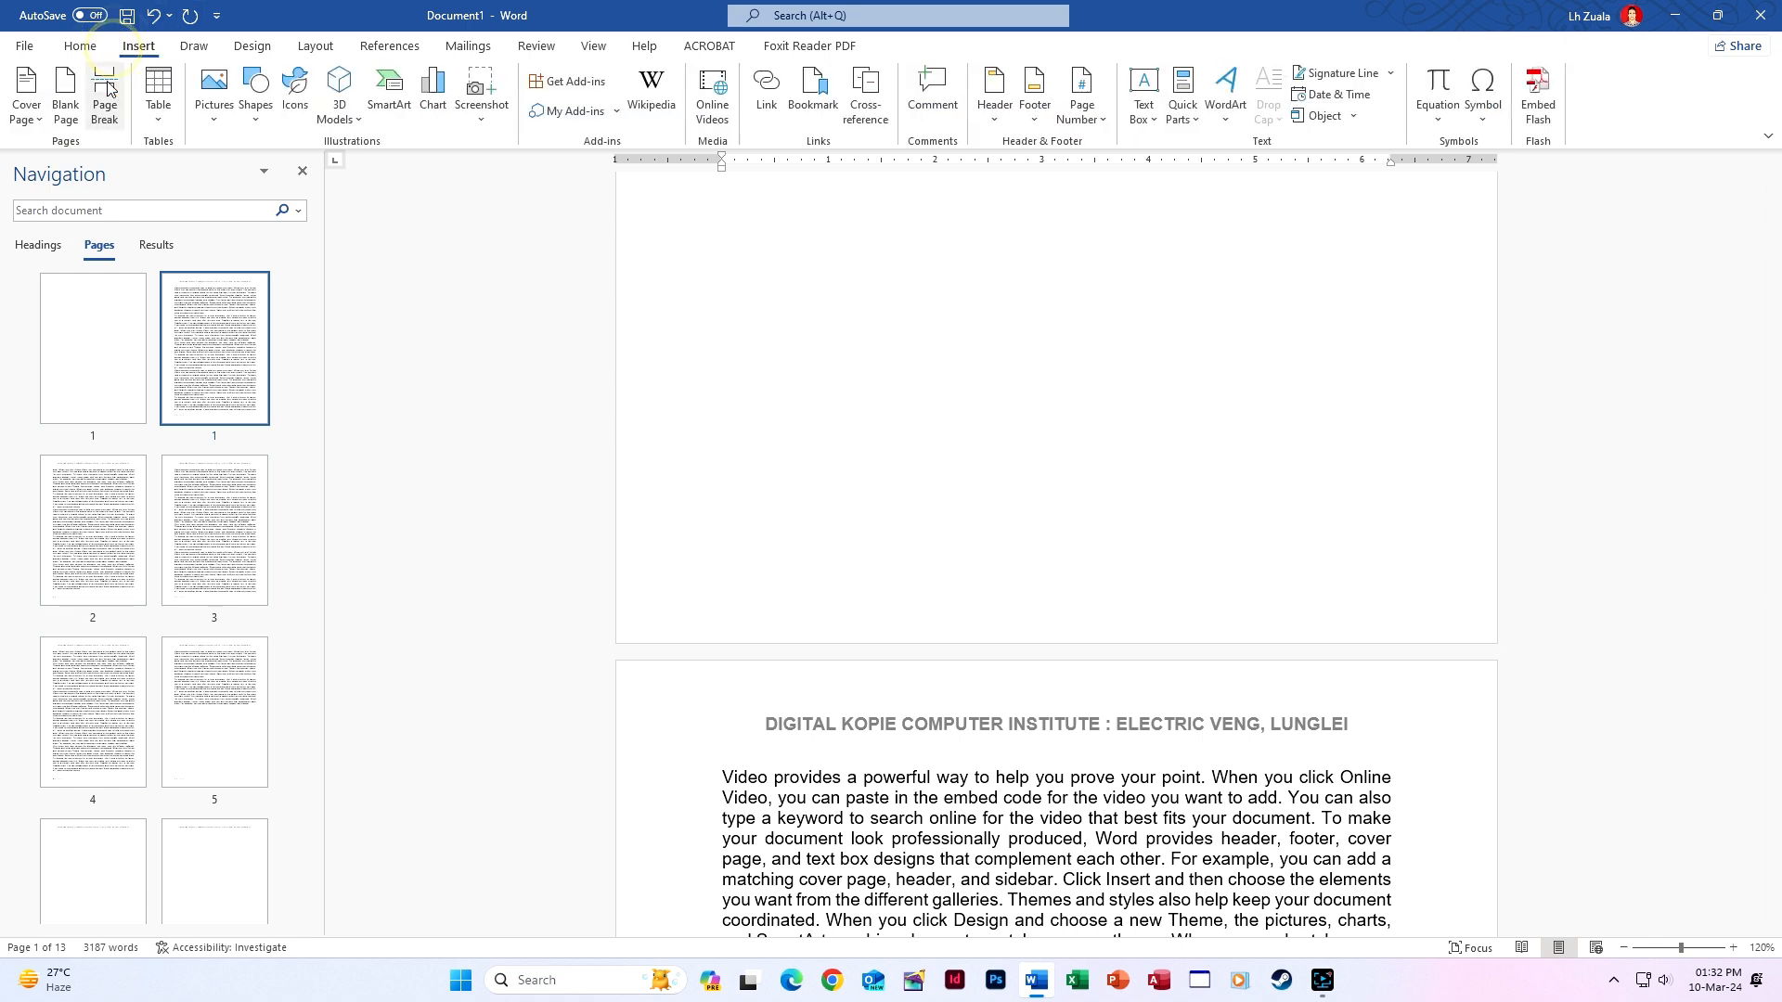
{"action": "left_click", "coordinate": [28, 109]}
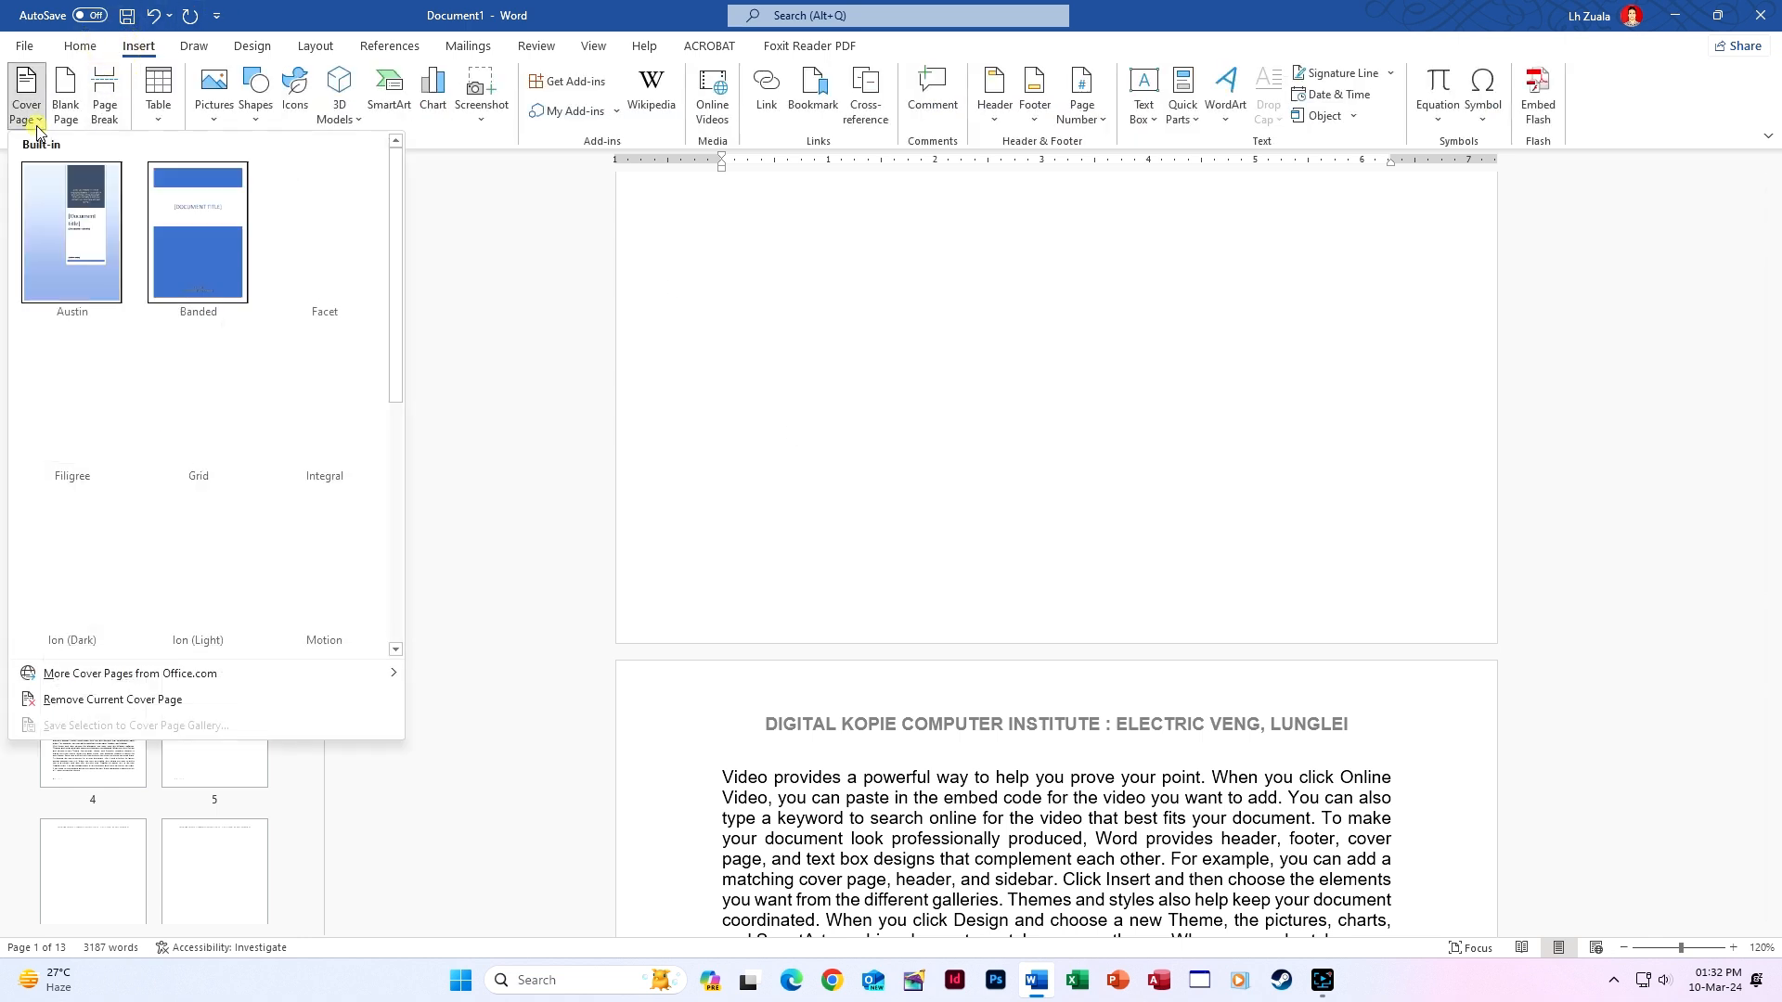
{"action": "scroll", "coordinate": [297, 553], "scroll_direction": "down", "scroll_amount": 5}
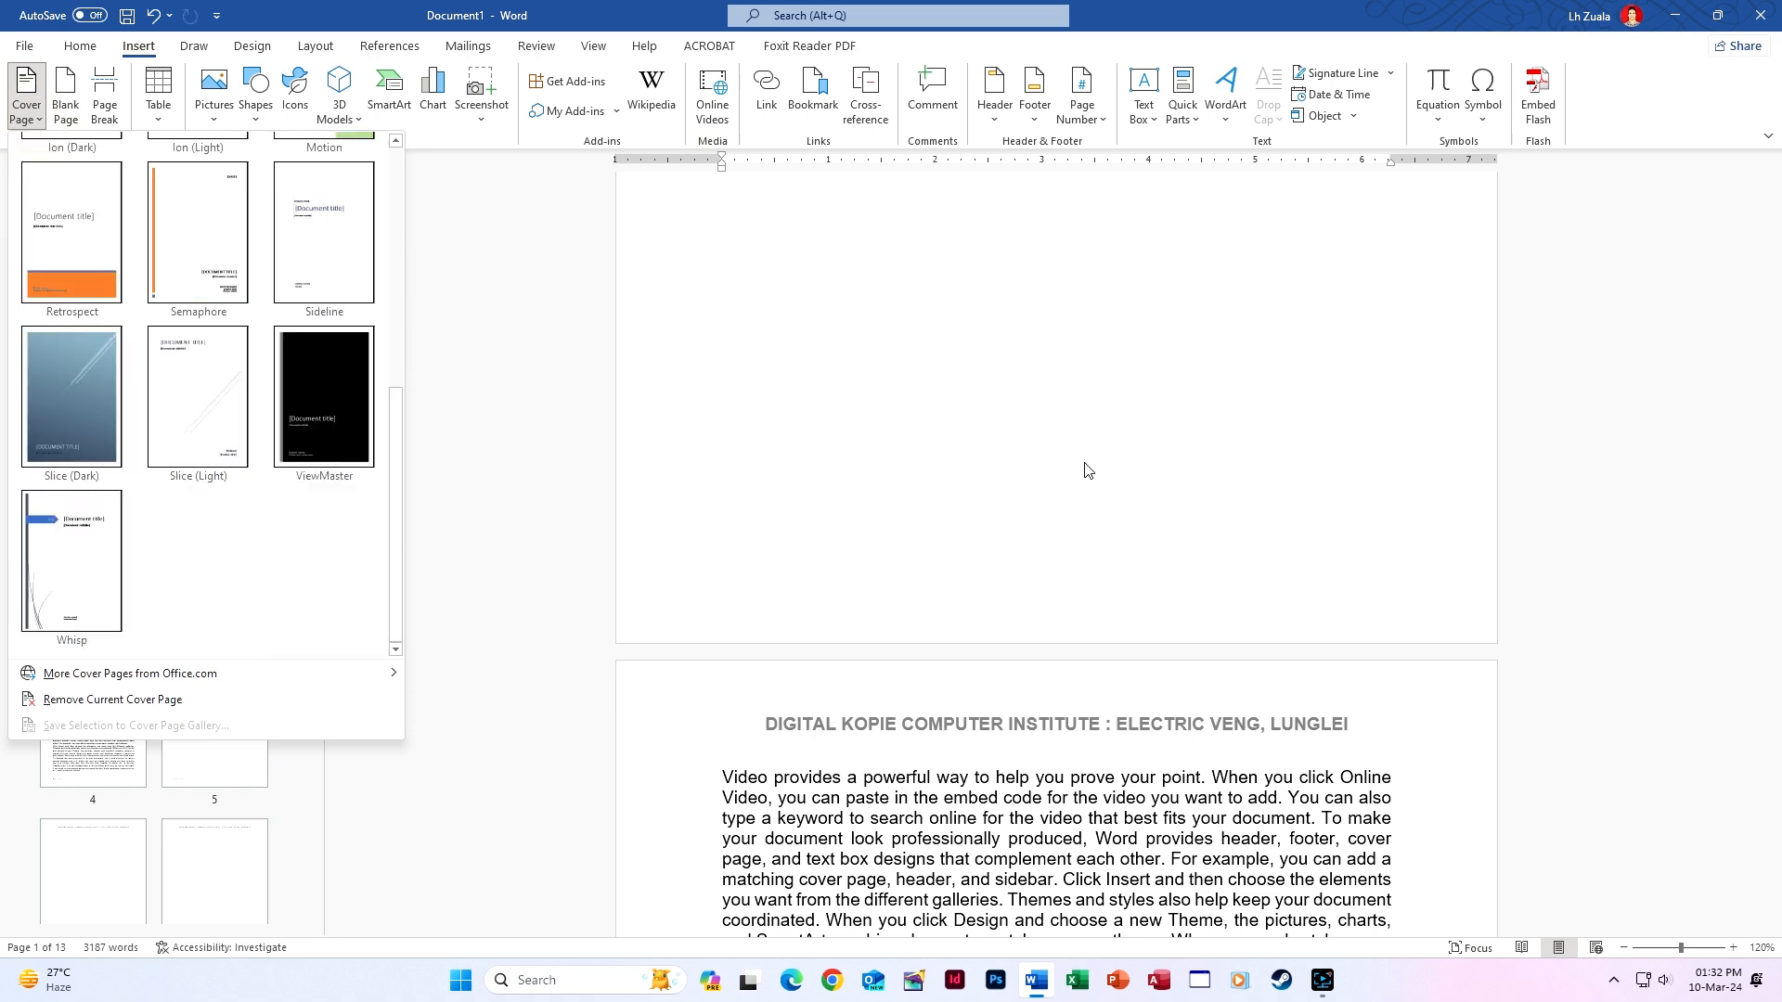
{"action": "left_click", "coordinate": [1681, 362]}
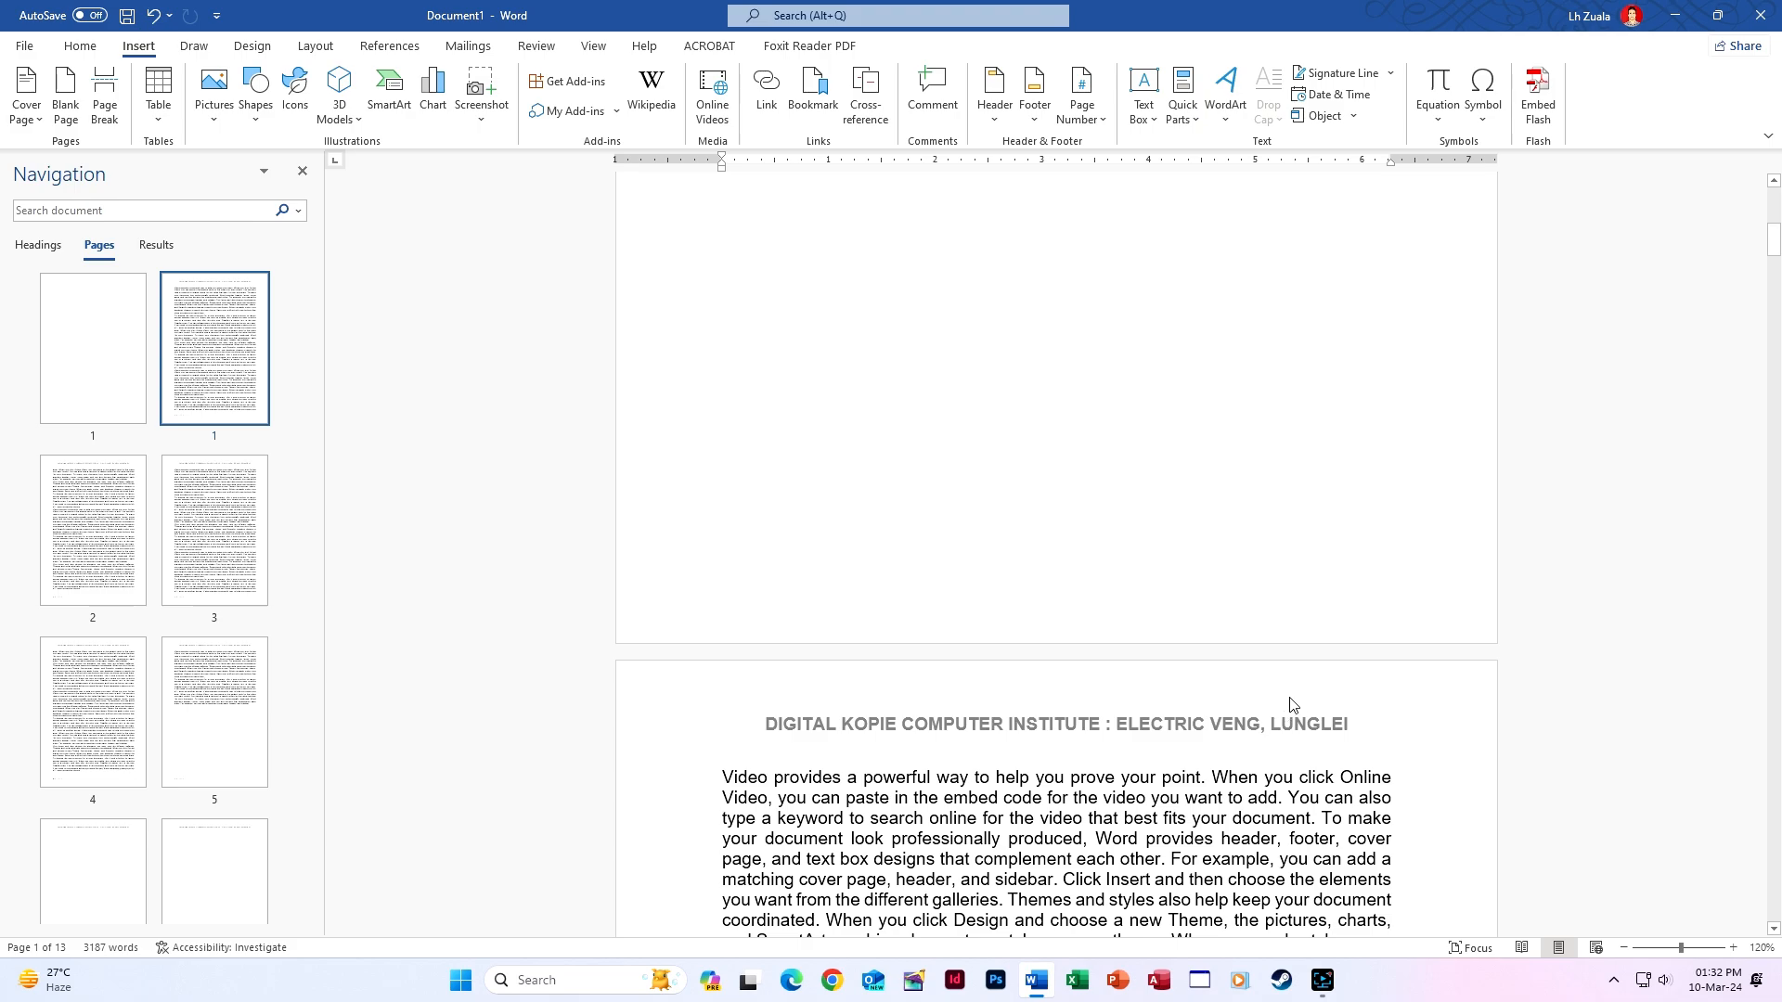
{"action": "scroll", "coordinate": [1293, 705], "scroll_direction": "down", "scroll_amount": 15}
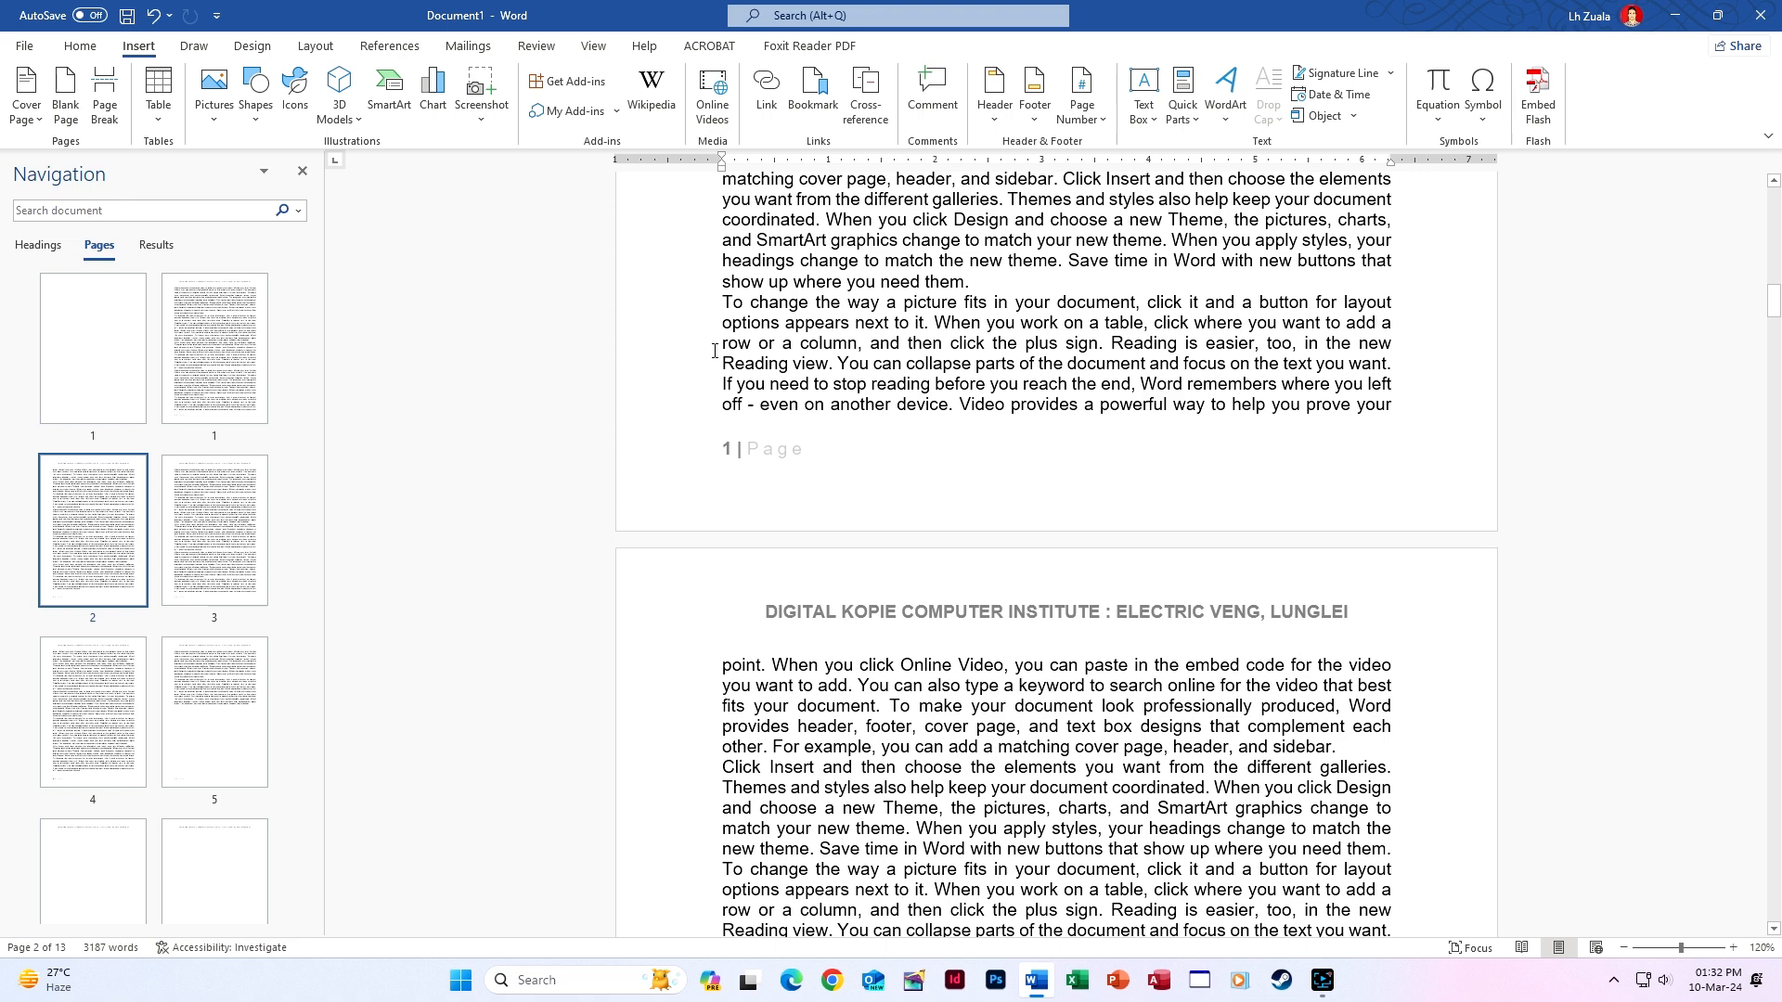
In Page Setup, set 0.5" margins, Book fold multiple pages and a 0.8" gutter.
{"action": "left_click", "coordinate": [325, 46]}
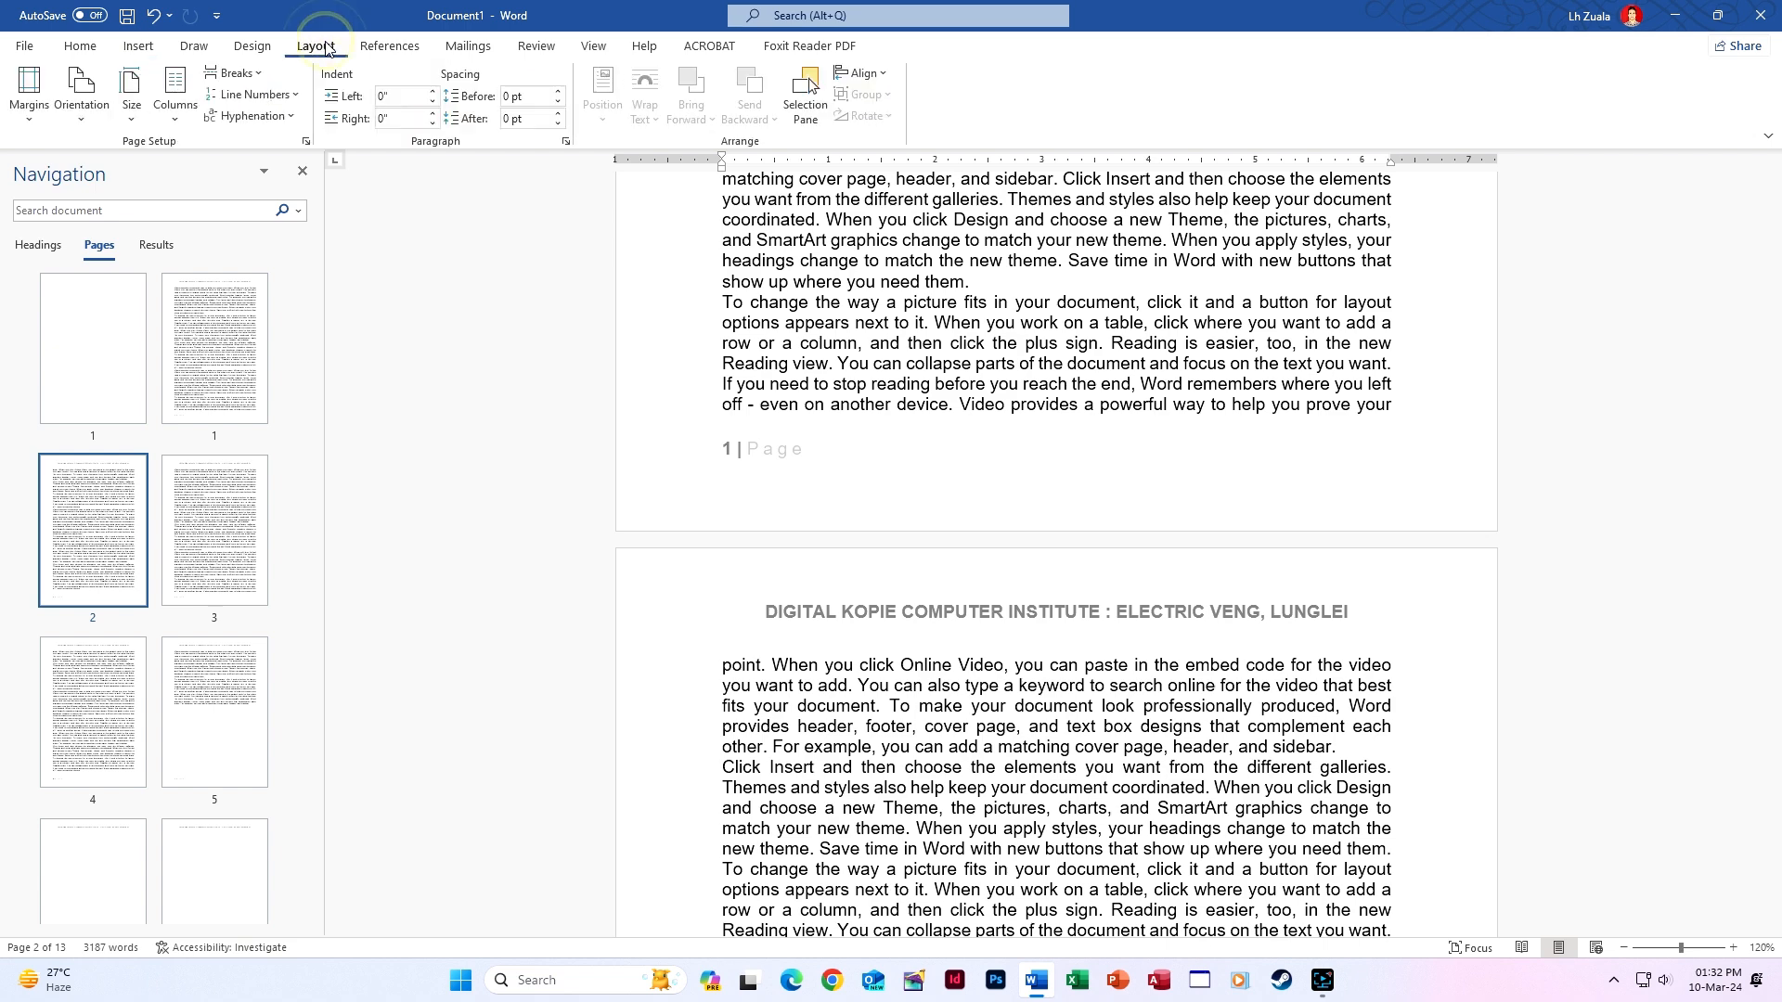
{"action": "left_click", "coordinate": [306, 141]}
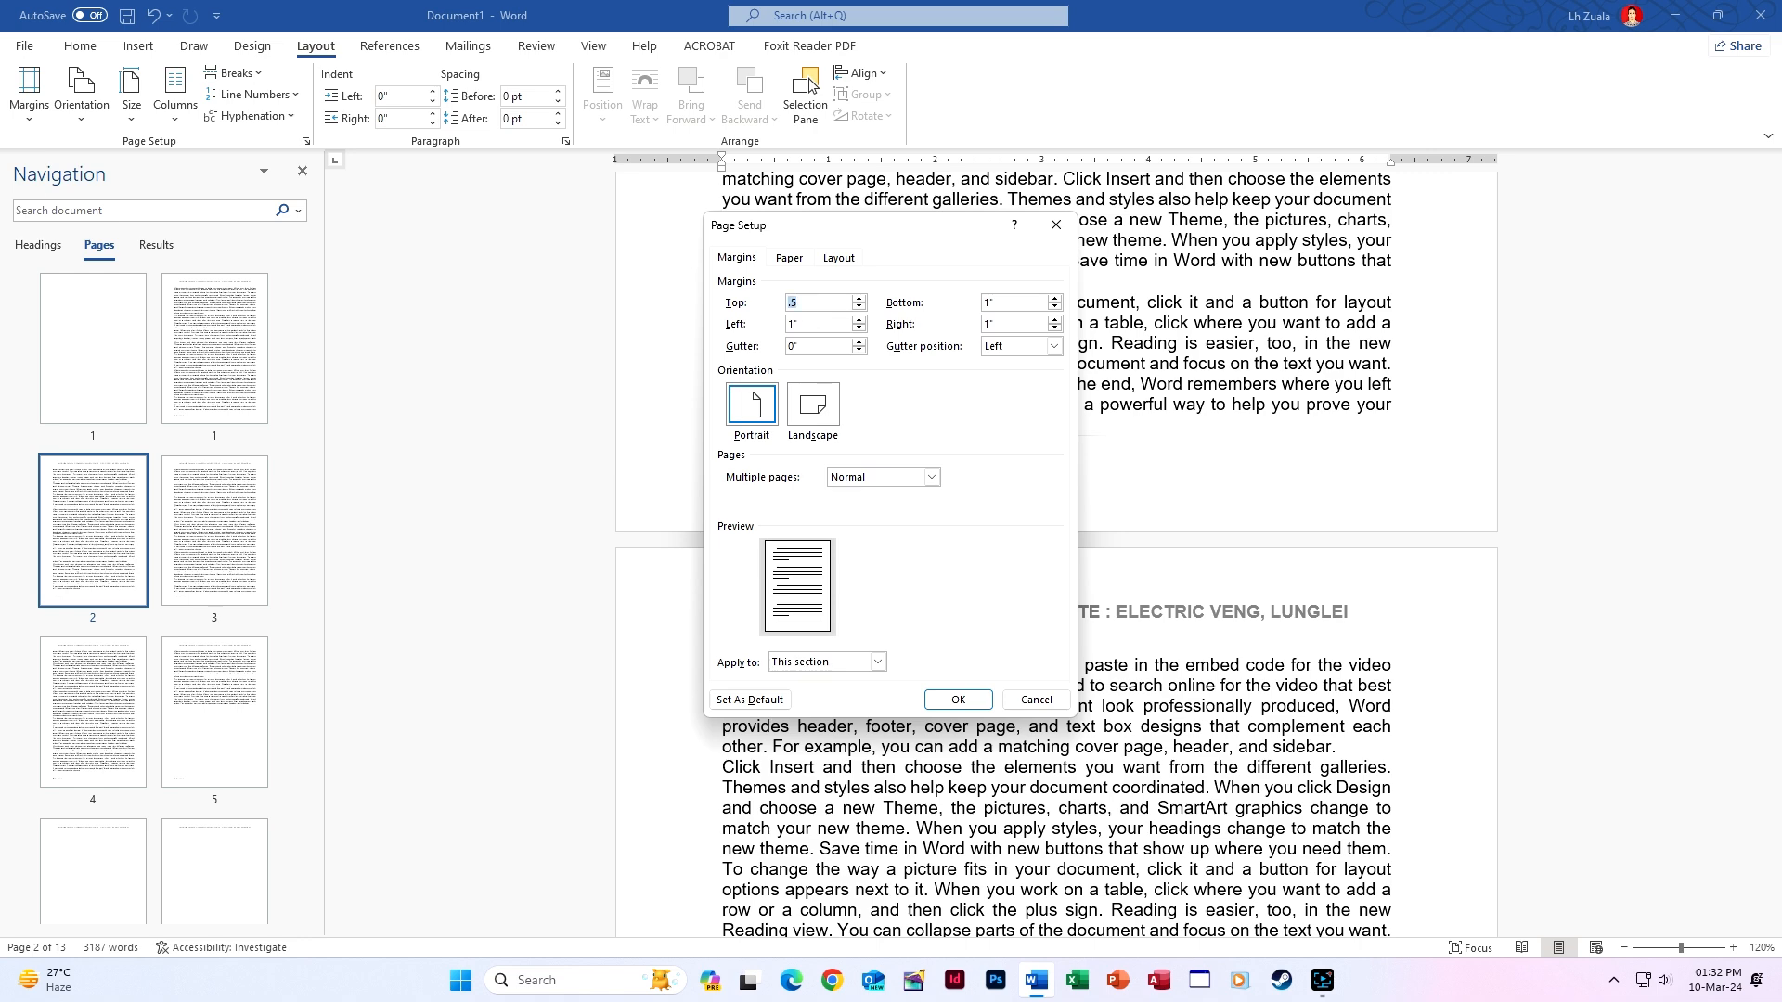
{"action": "key", "text": "Tab"}
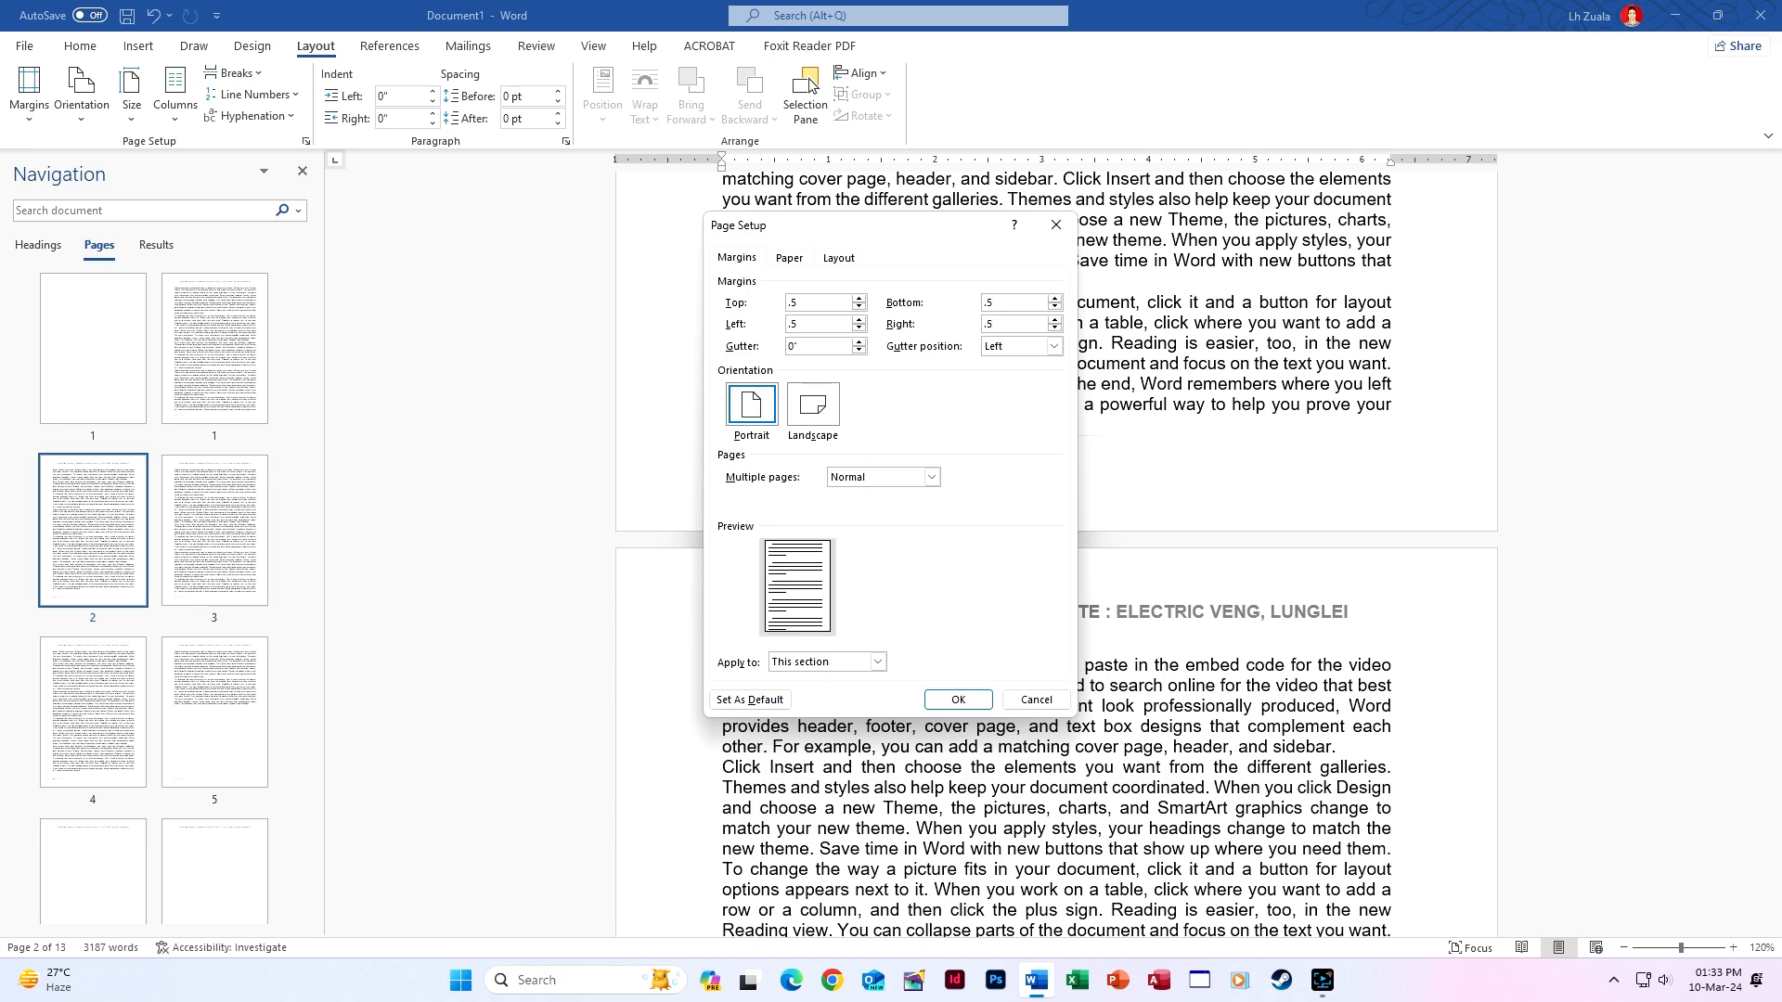
{"action": "left_click", "coordinate": [882, 477]}
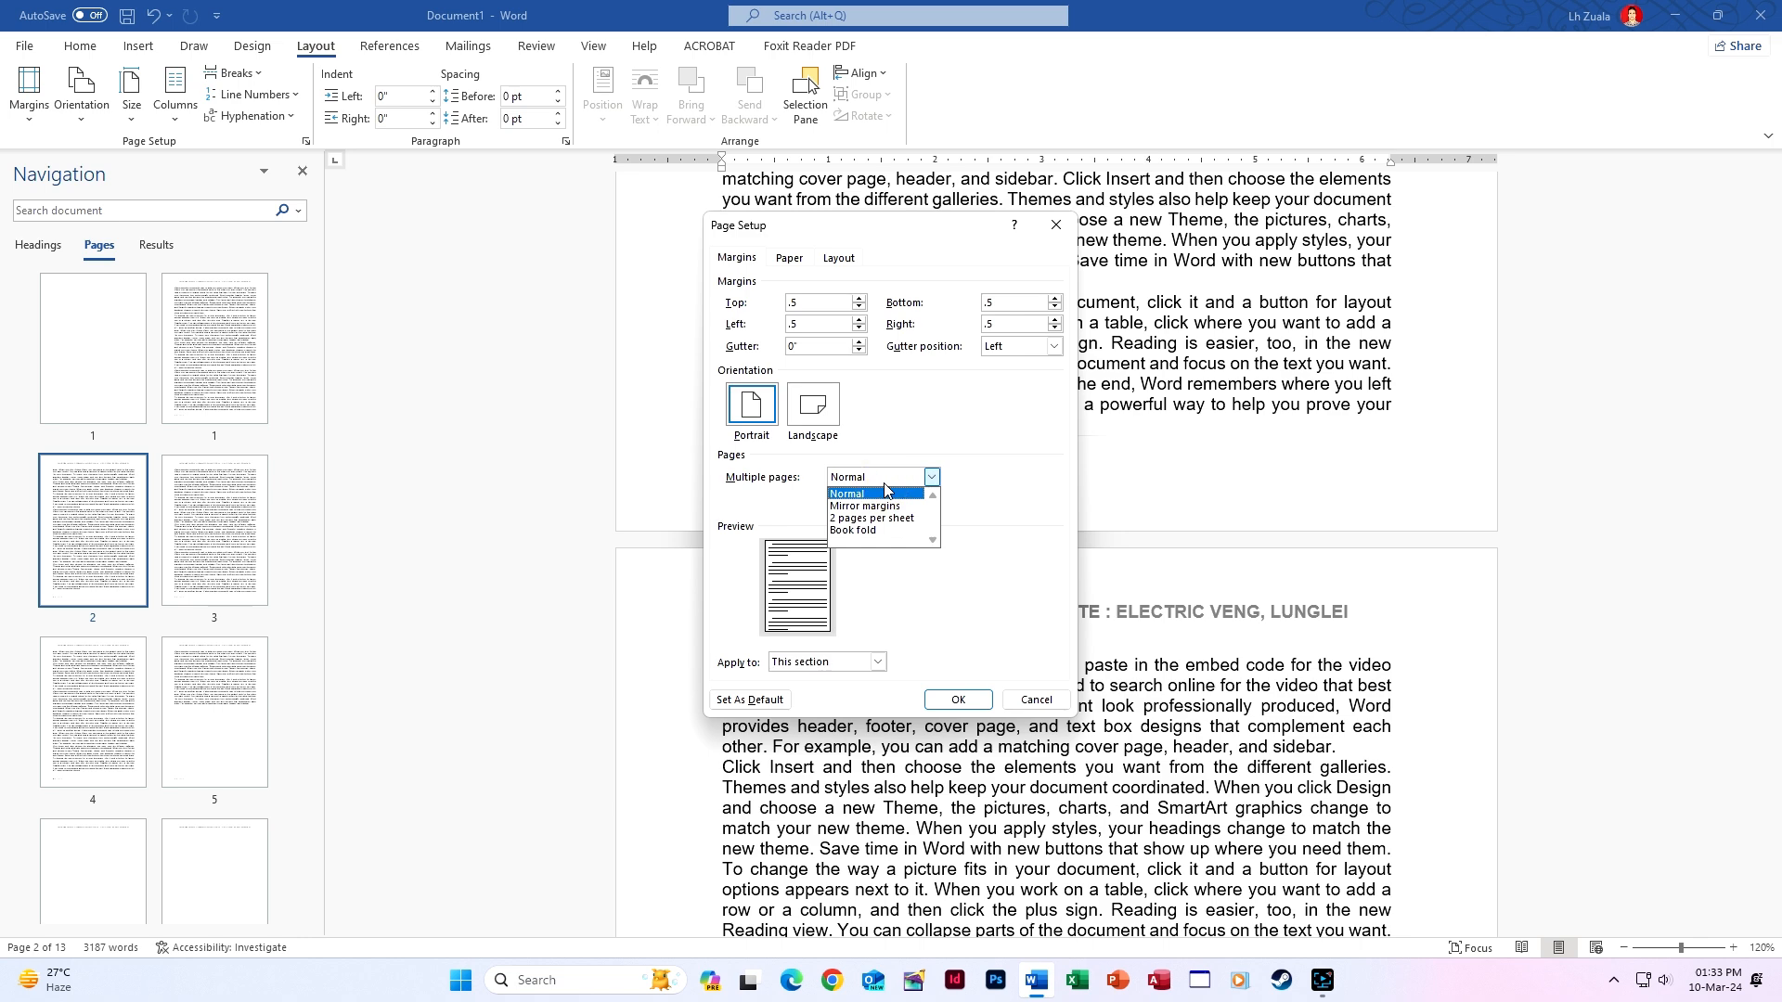
{"action": "left_click", "coordinate": [876, 530]}
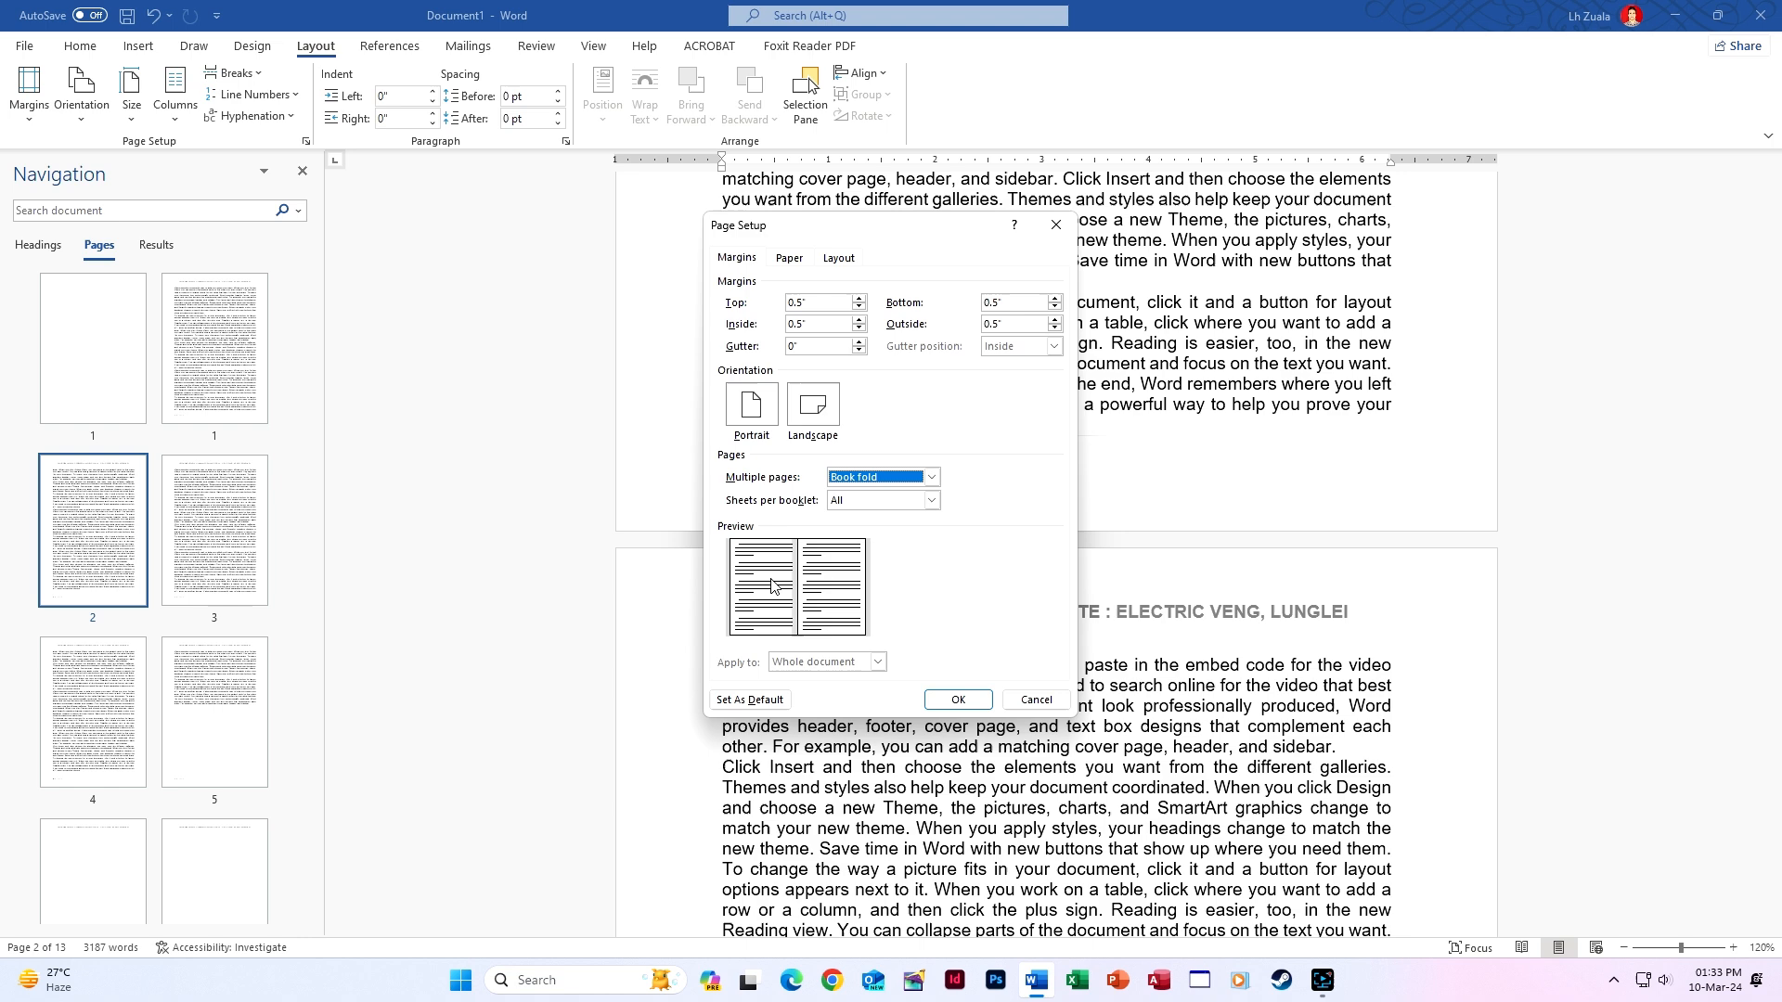
{"action": "key", "text": "alt+t"}
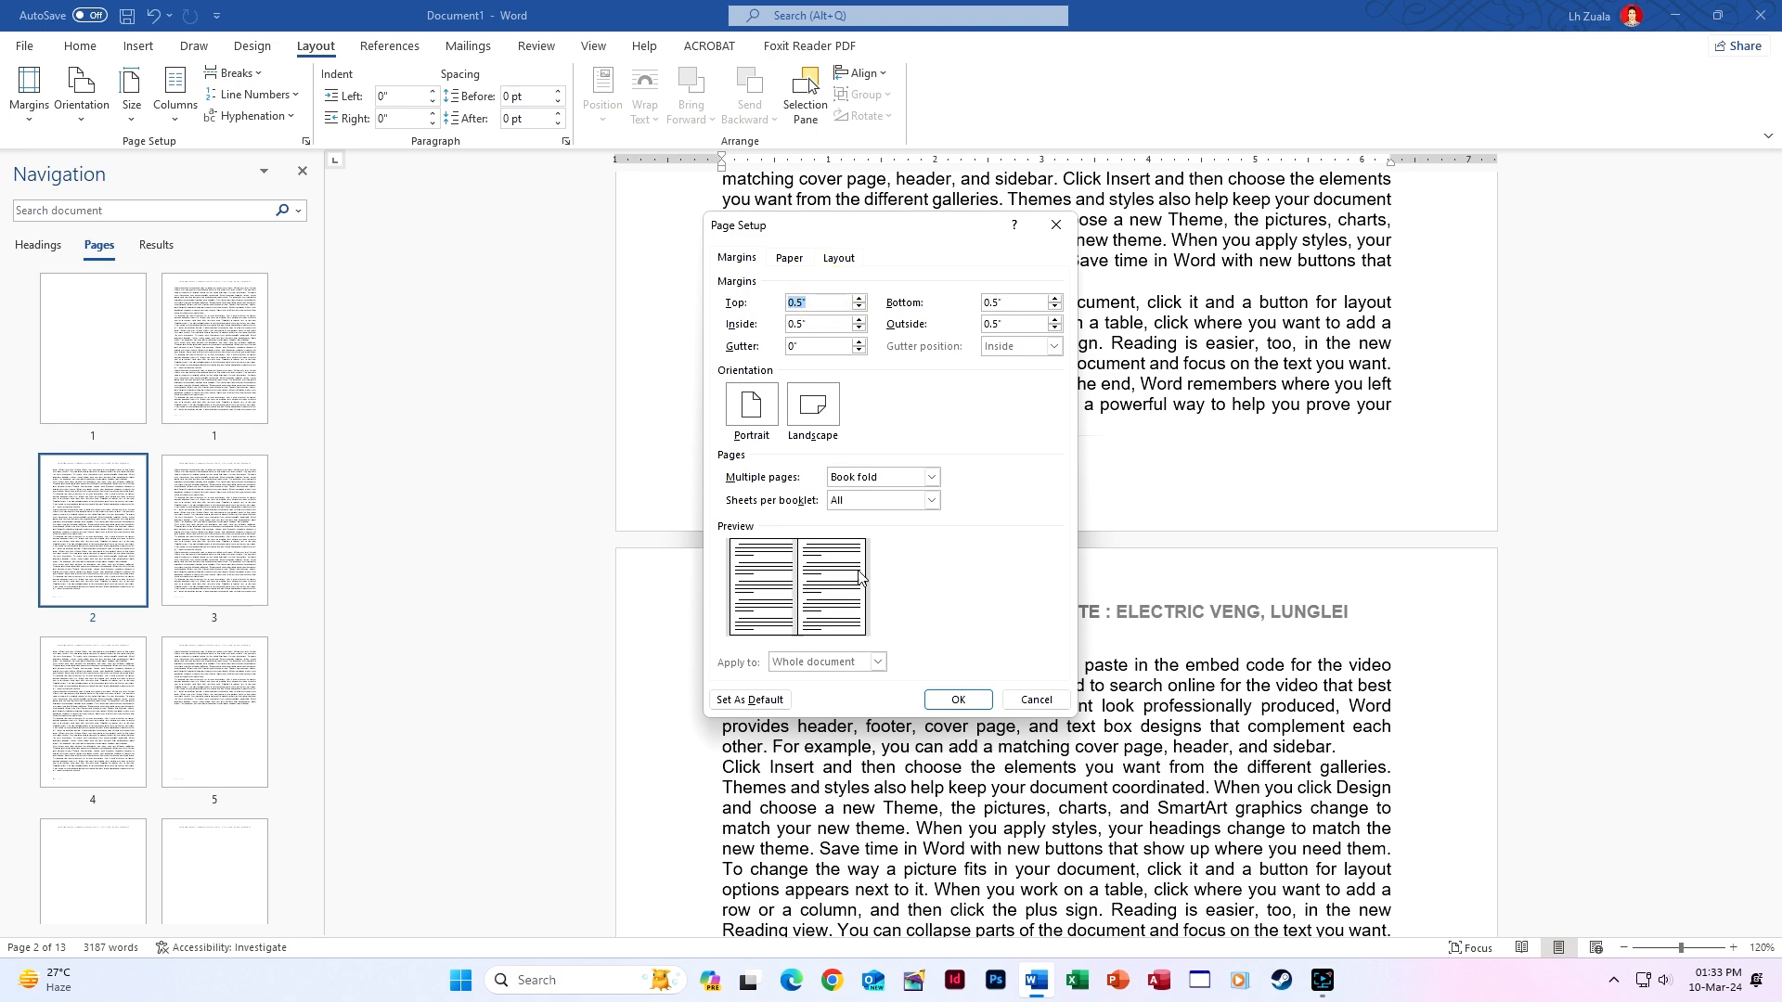
{"action": "left_click", "coordinate": [859, 342]}
{"action": "left_click", "coordinate": [859, 343]}
{"action": "left_click", "coordinate": [859, 343]}
{"action": "left_click", "coordinate": [859, 342]}
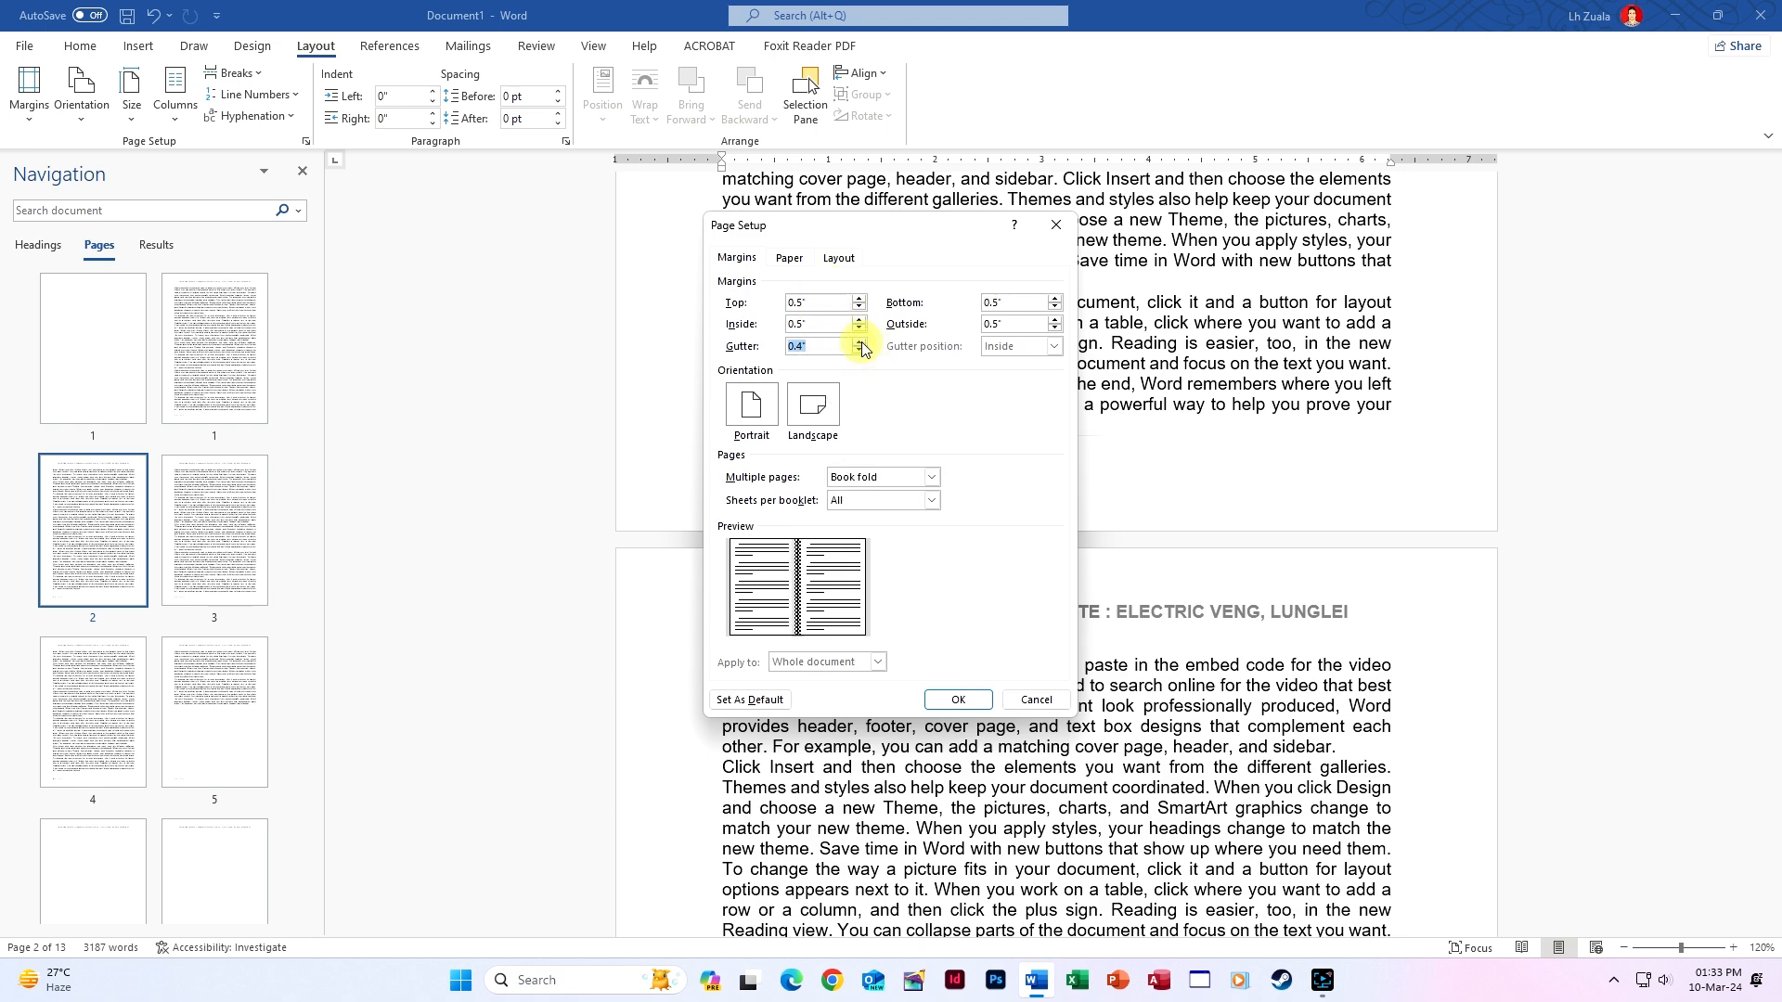
{"action": "left_click", "coordinate": [859, 343]}
{"action": "left_click", "coordinate": [859, 343]}
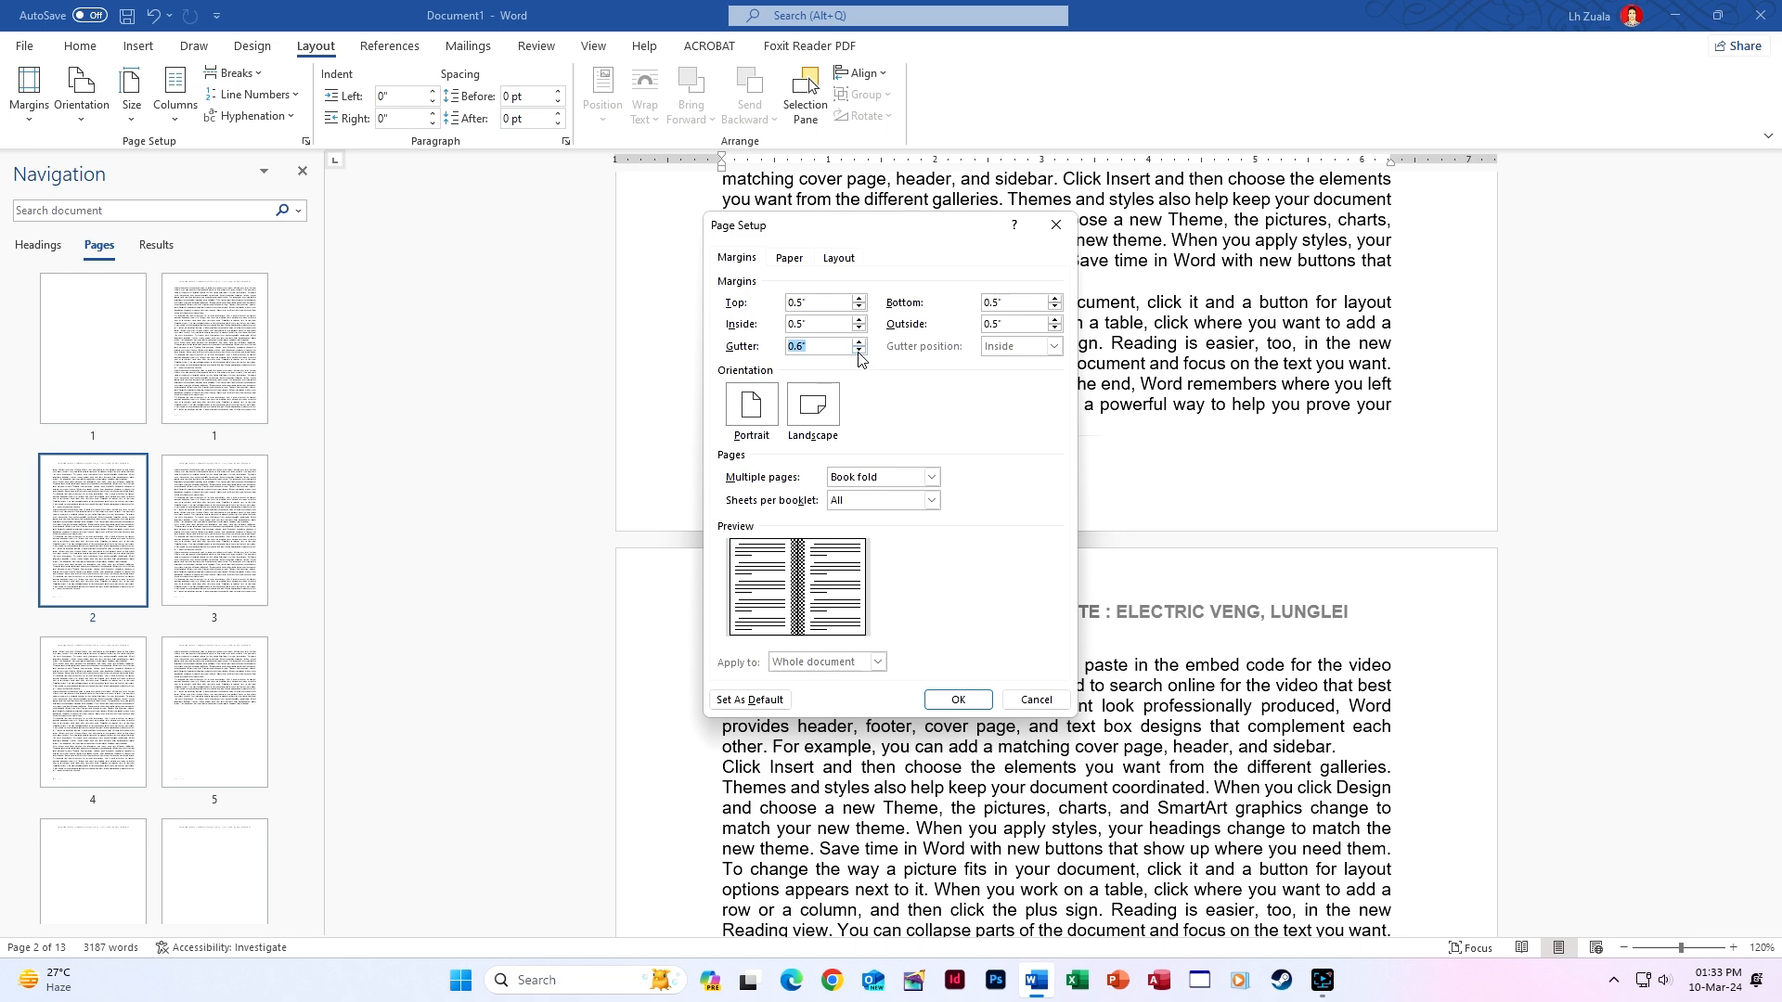
{"action": "left_click", "coordinate": [860, 343]}
{"action": "left_click", "coordinate": [860, 342]}
{"action": "left_click", "coordinate": [957, 700]}
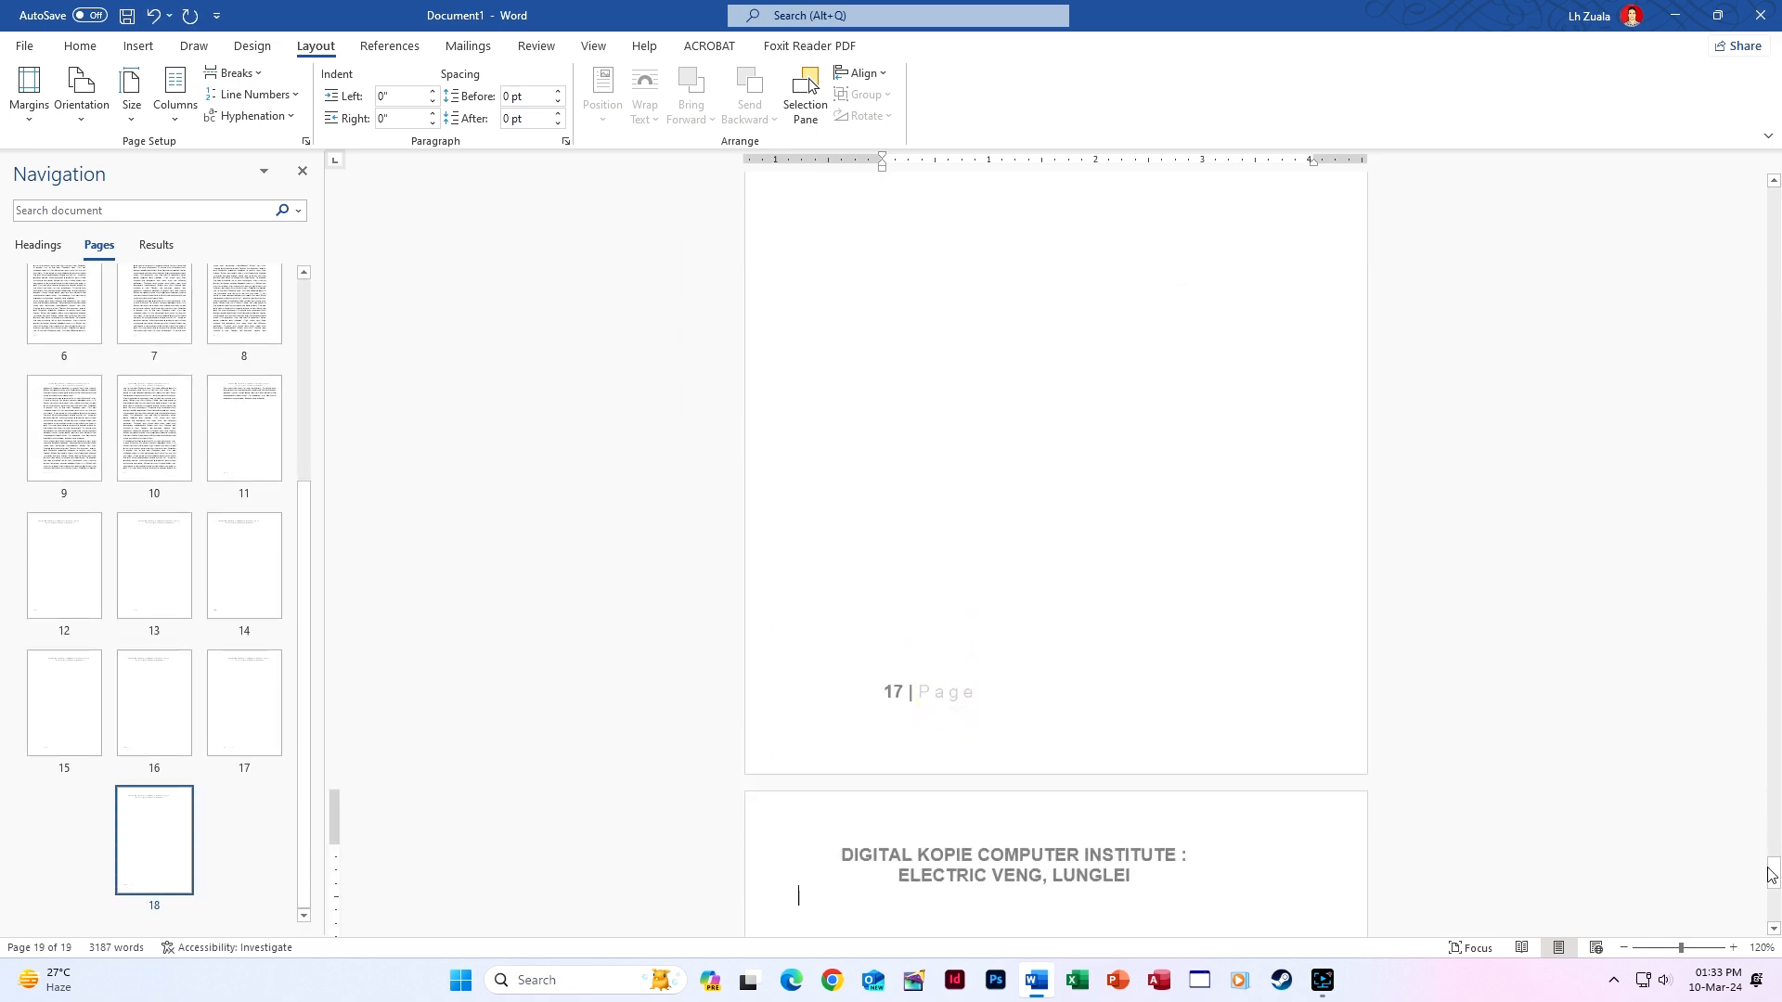
Adjust the zoom, jump through pages 1, 2 and 5, then switch to Read Mode.
{"action": "left_click", "coordinate": [1625, 949]}
{"action": "left_click", "coordinate": [1624, 948]}
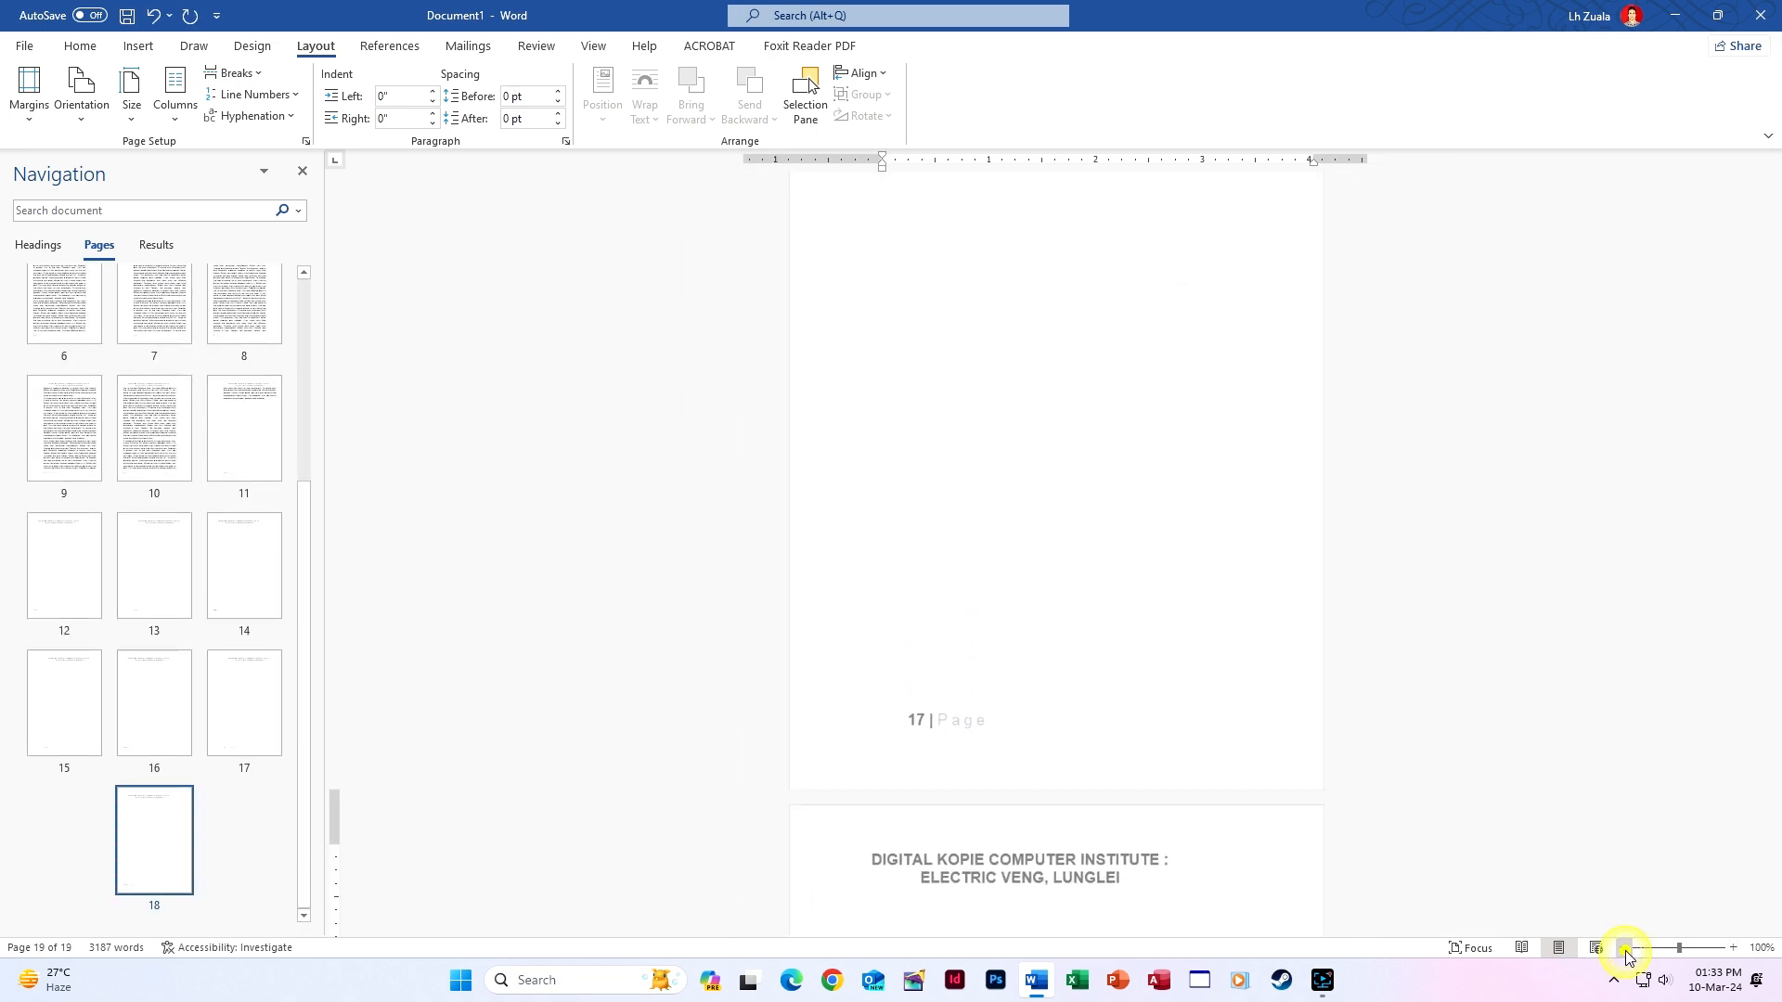
{"action": "left_click", "coordinate": [1721, 949]}
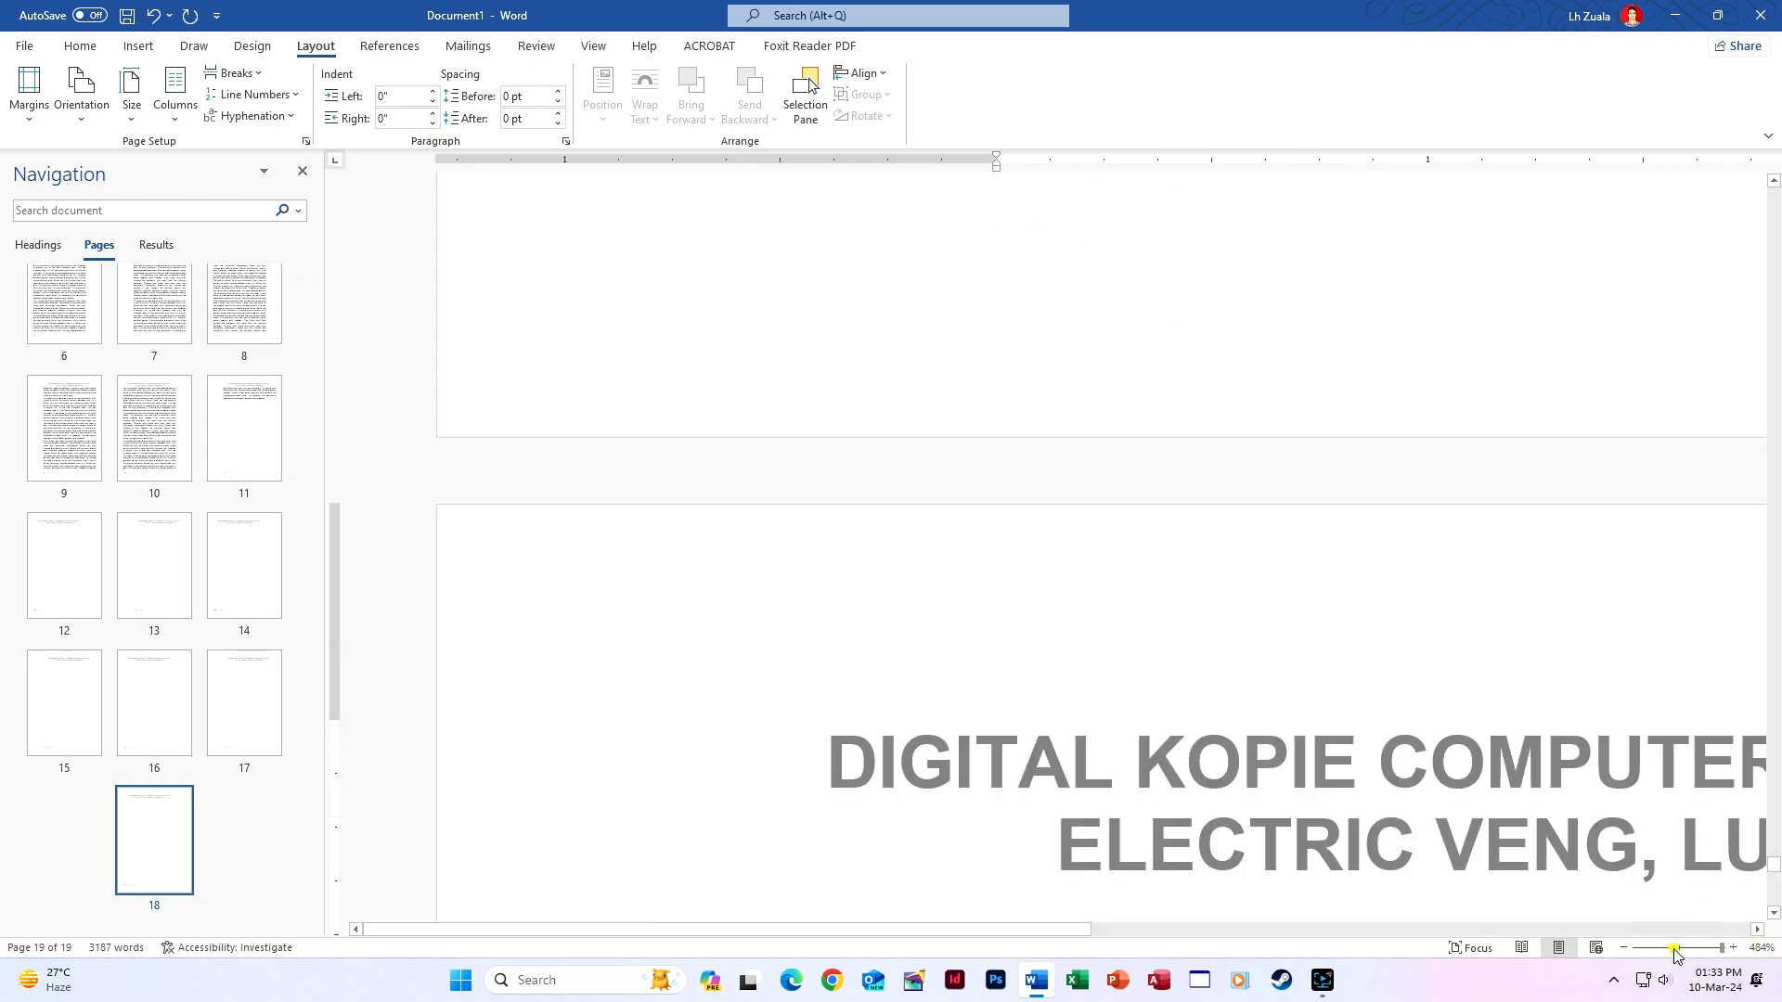
{"action": "left_click_drag", "start_coordinate": [1676, 956], "coordinate": [1680, 956]}
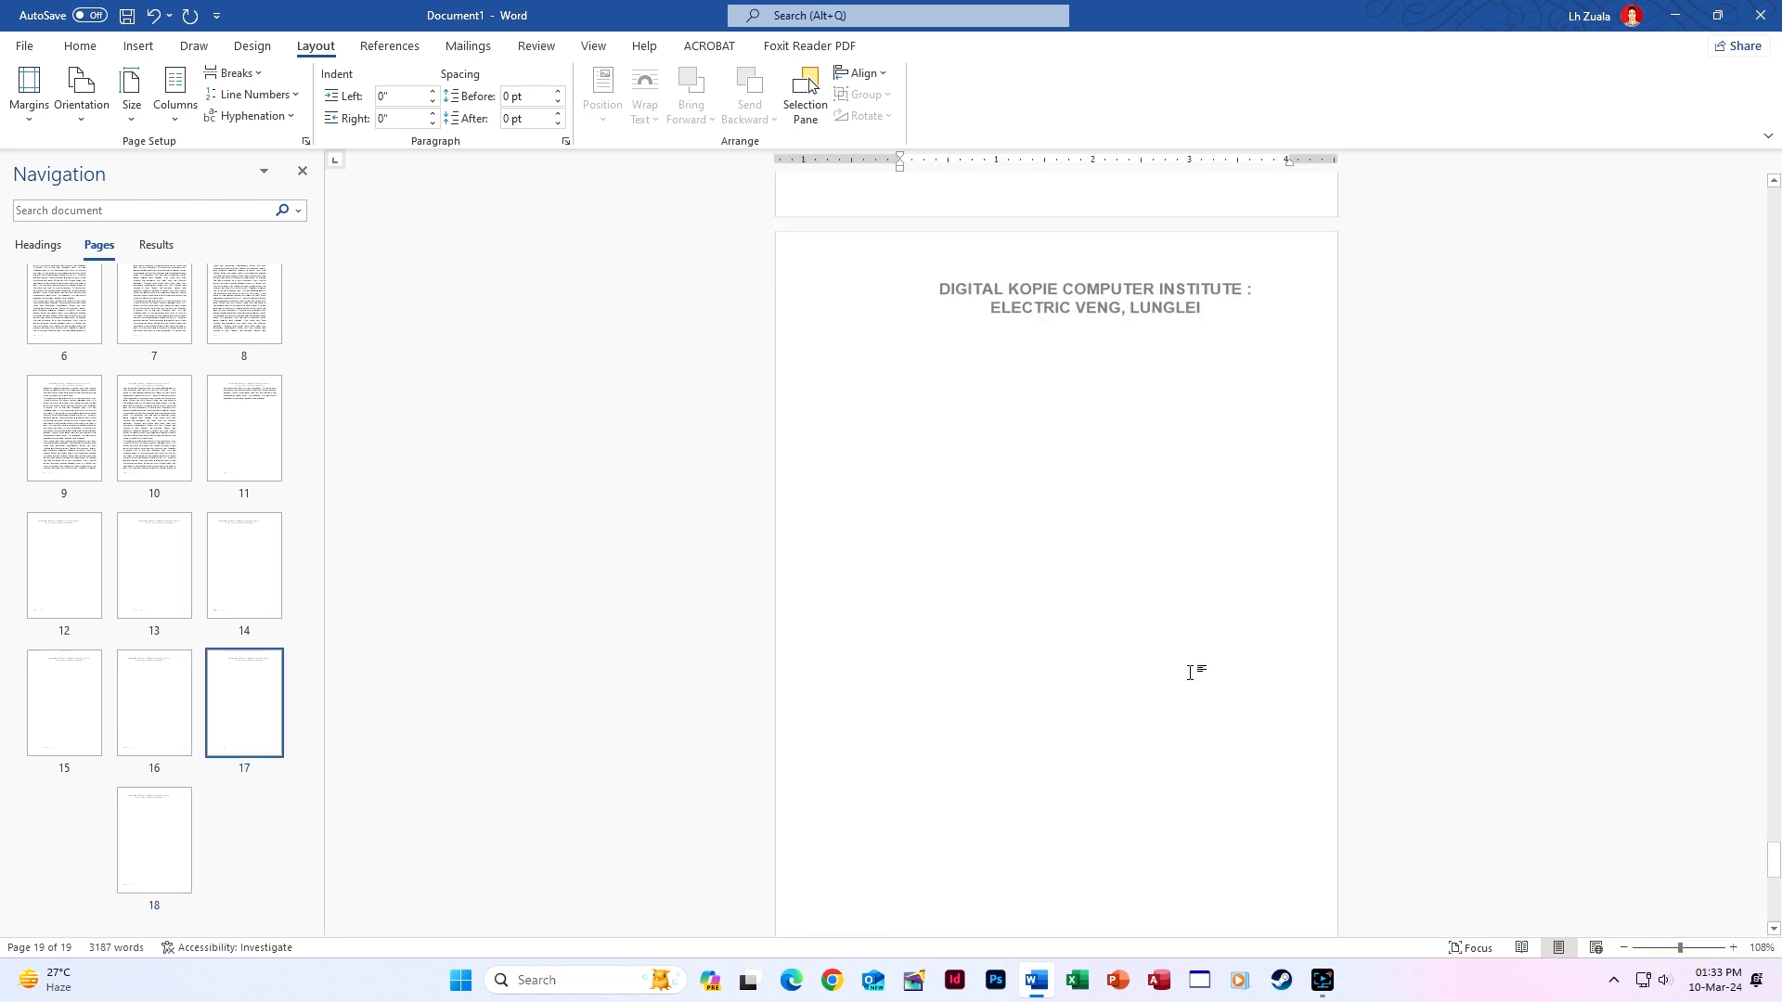
{"action": "scroll", "coordinate": [1191, 672], "scroll_direction": "up", "scroll_amount": 20}
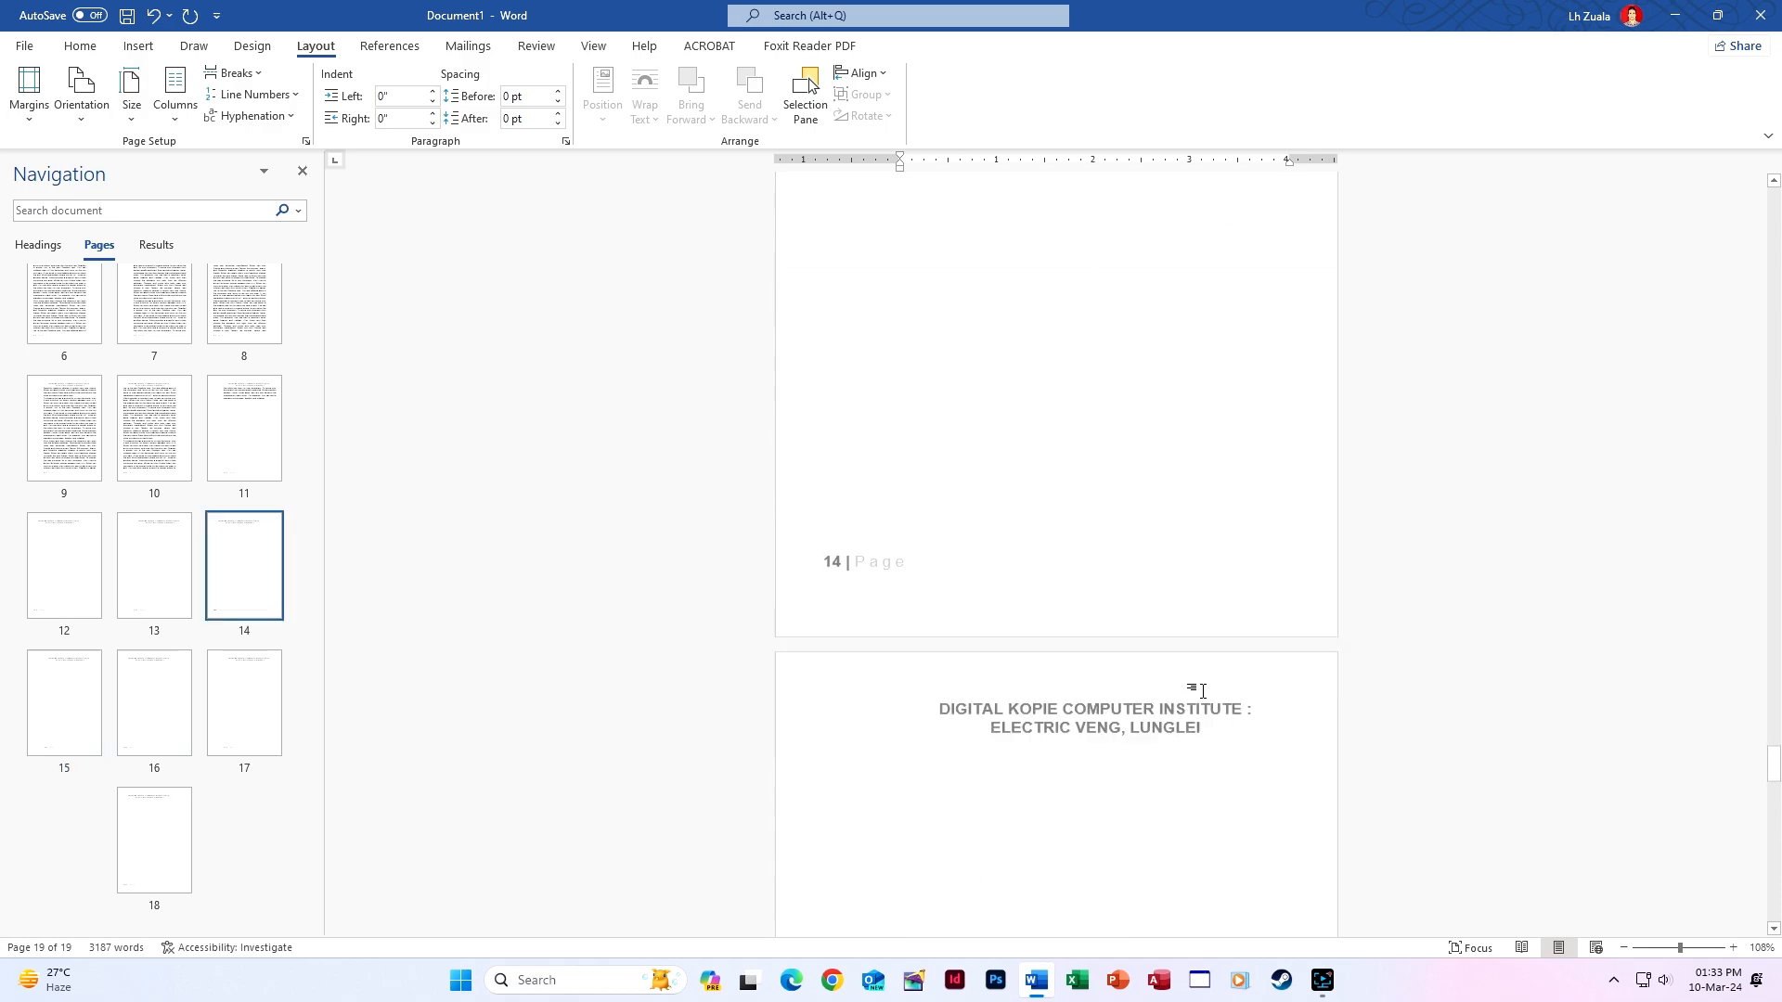
{"action": "scroll", "coordinate": [1202, 691], "scroll_direction": "up", "scroll_amount": 20}
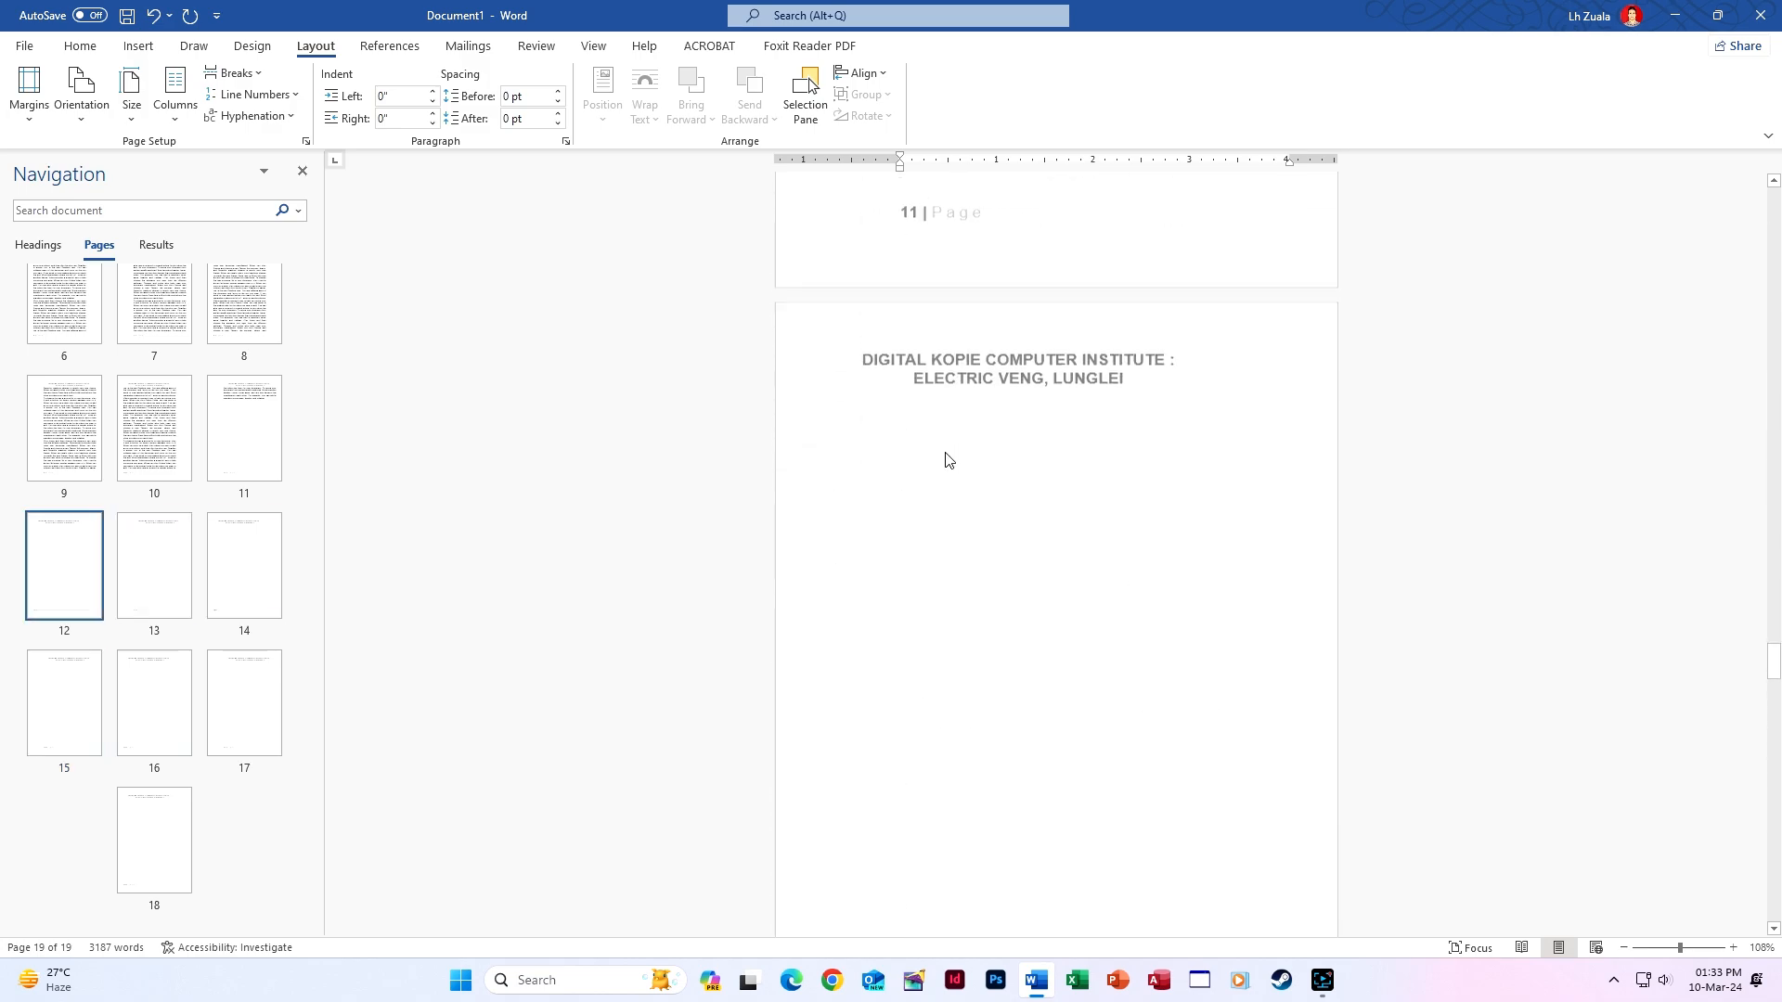
{"action": "scroll", "coordinate": [945, 452], "scroll_direction": "up", "scroll_amount": 2}
{"action": "left_click_drag", "start_coordinate": [1771, 644], "coordinate": [1777, 190]}
{"action": "left_click", "coordinate": [141, 332]}
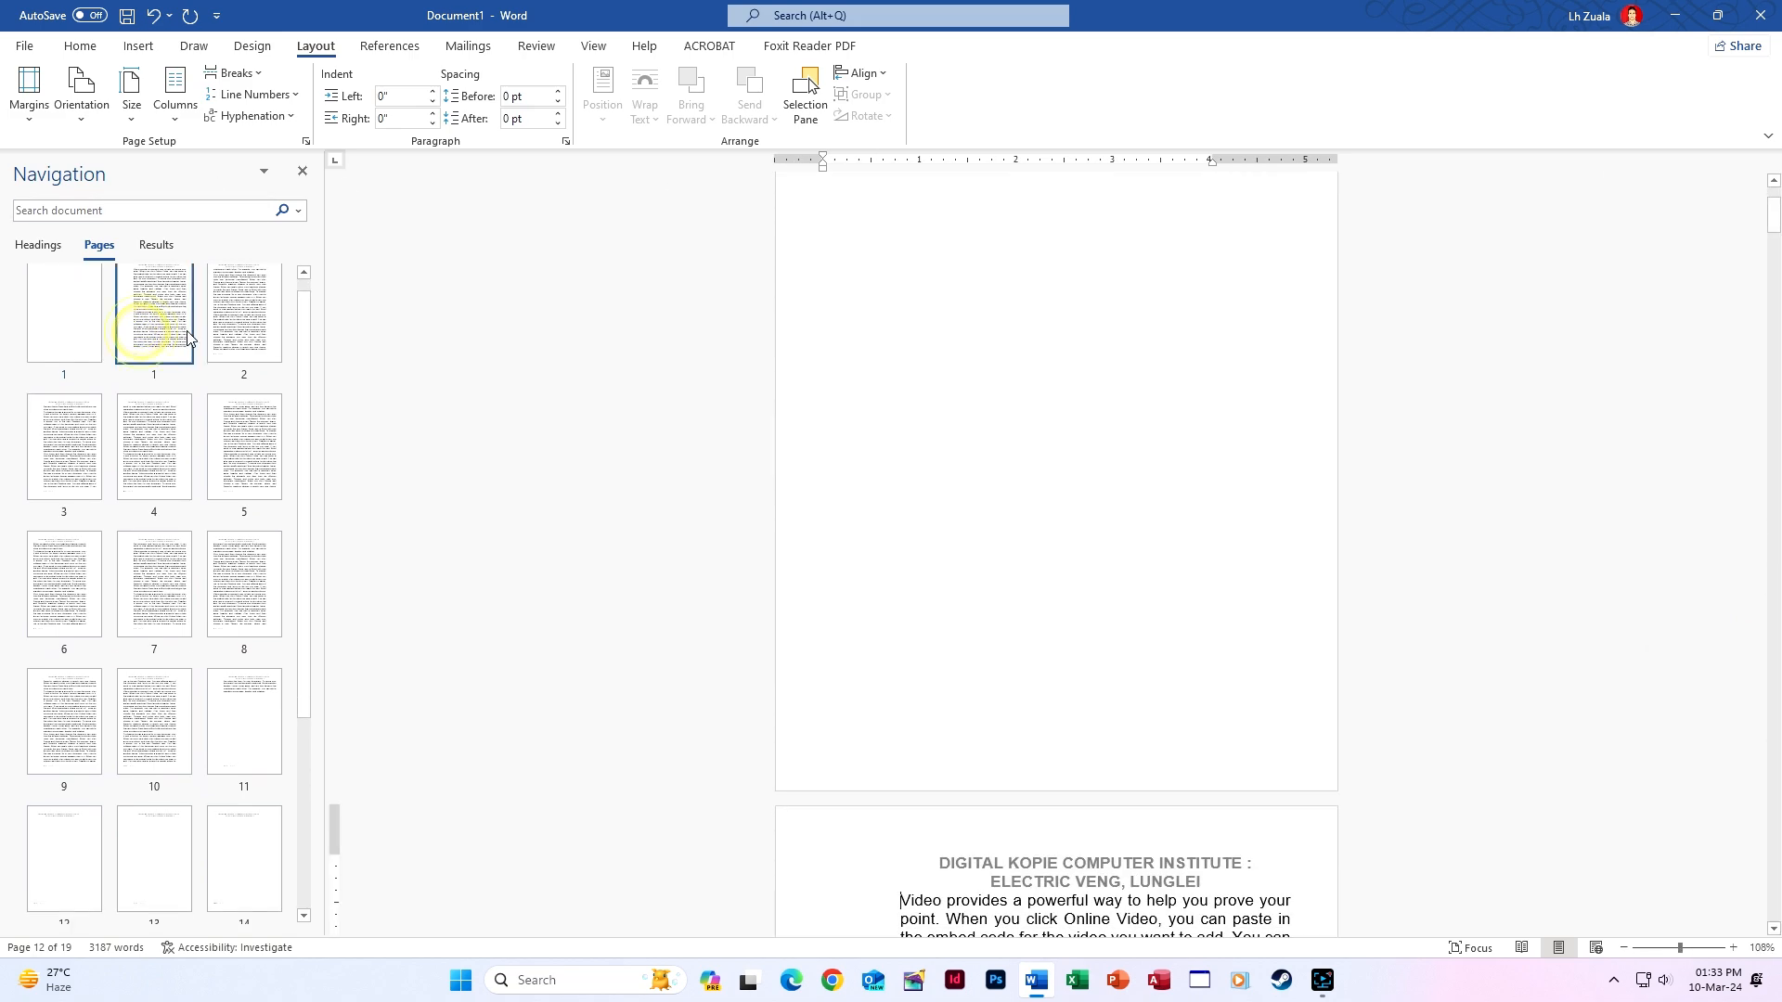
{"action": "left_click", "coordinate": [215, 332]}
{"action": "left_click", "coordinate": [236, 426]}
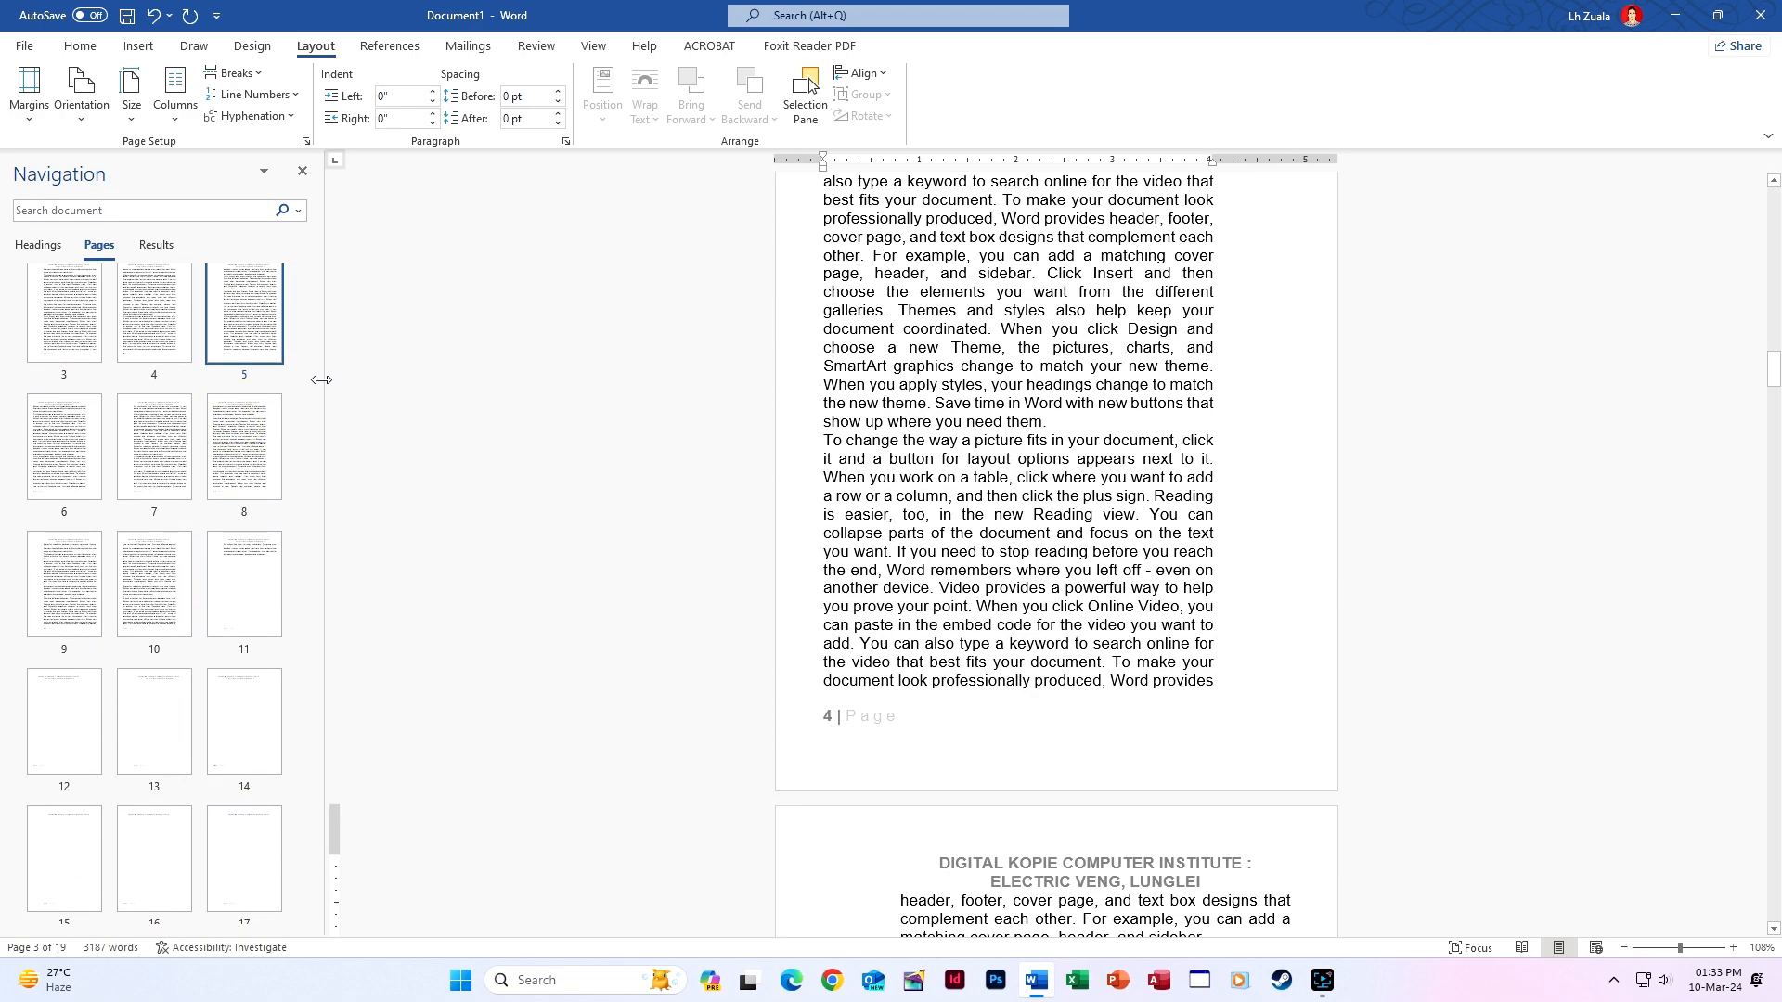
{"action": "scroll", "coordinate": [1096, 546], "scroll_direction": "down", "scroll_amount": 8}
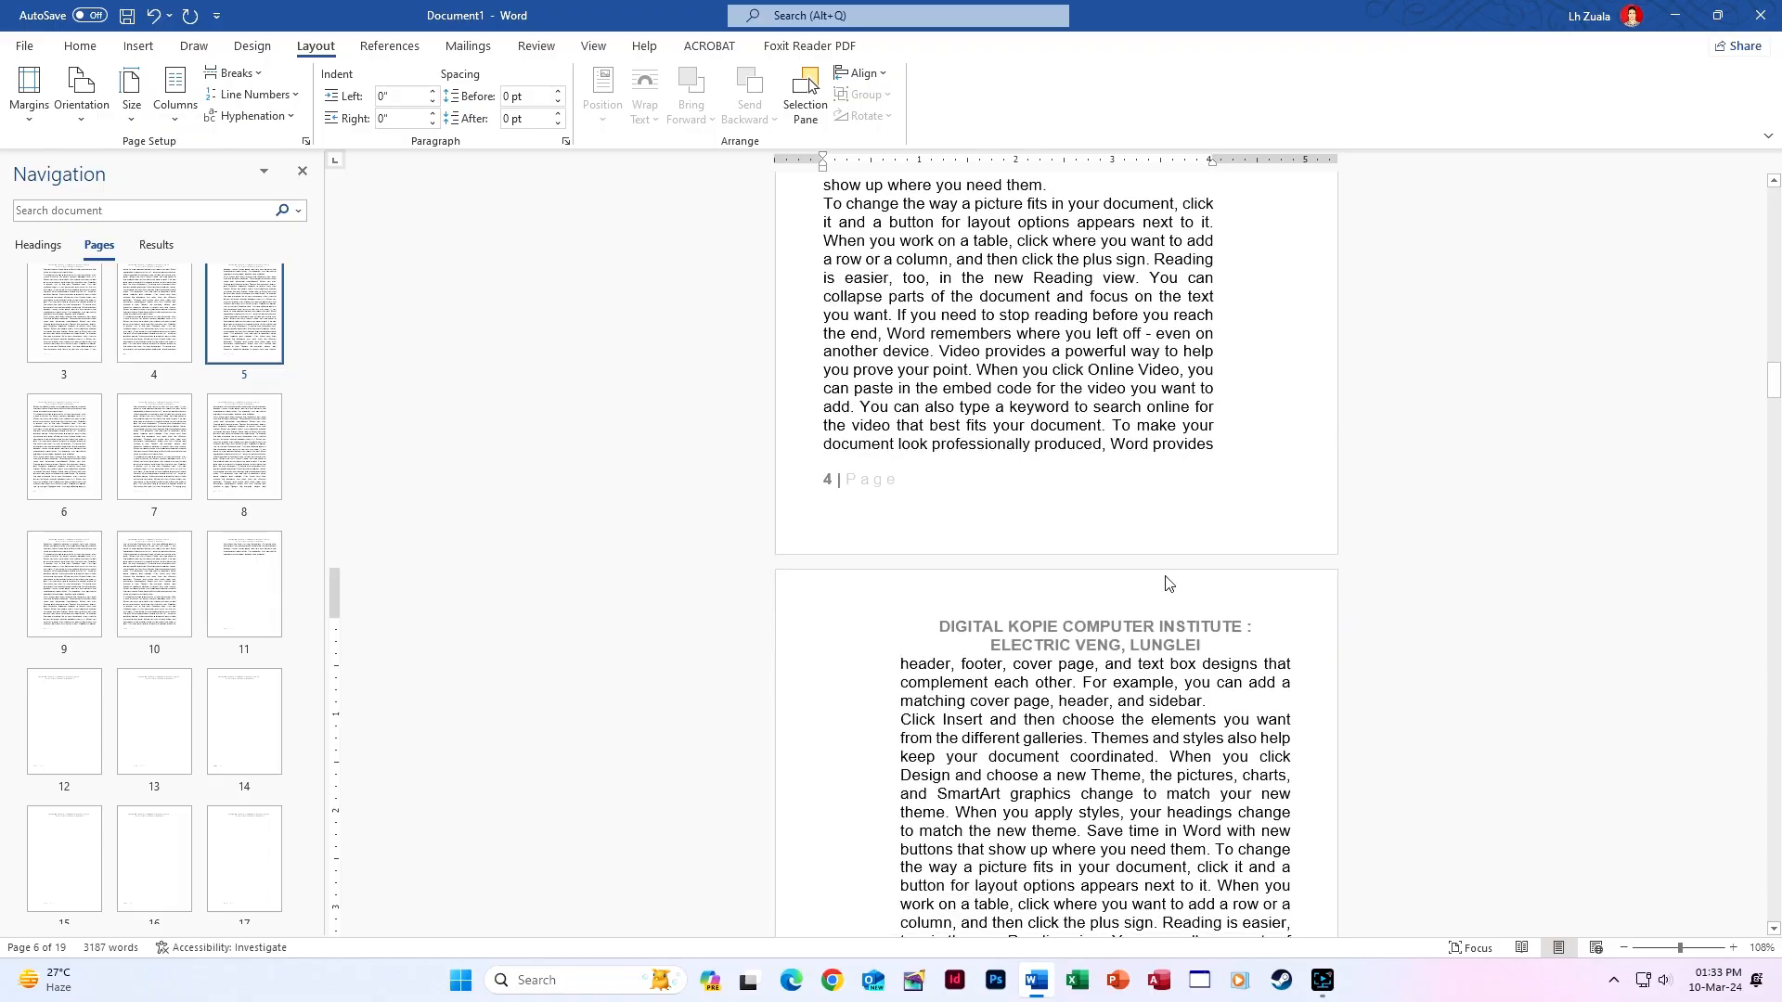
{"action": "left_click", "coordinate": [1525, 947]}
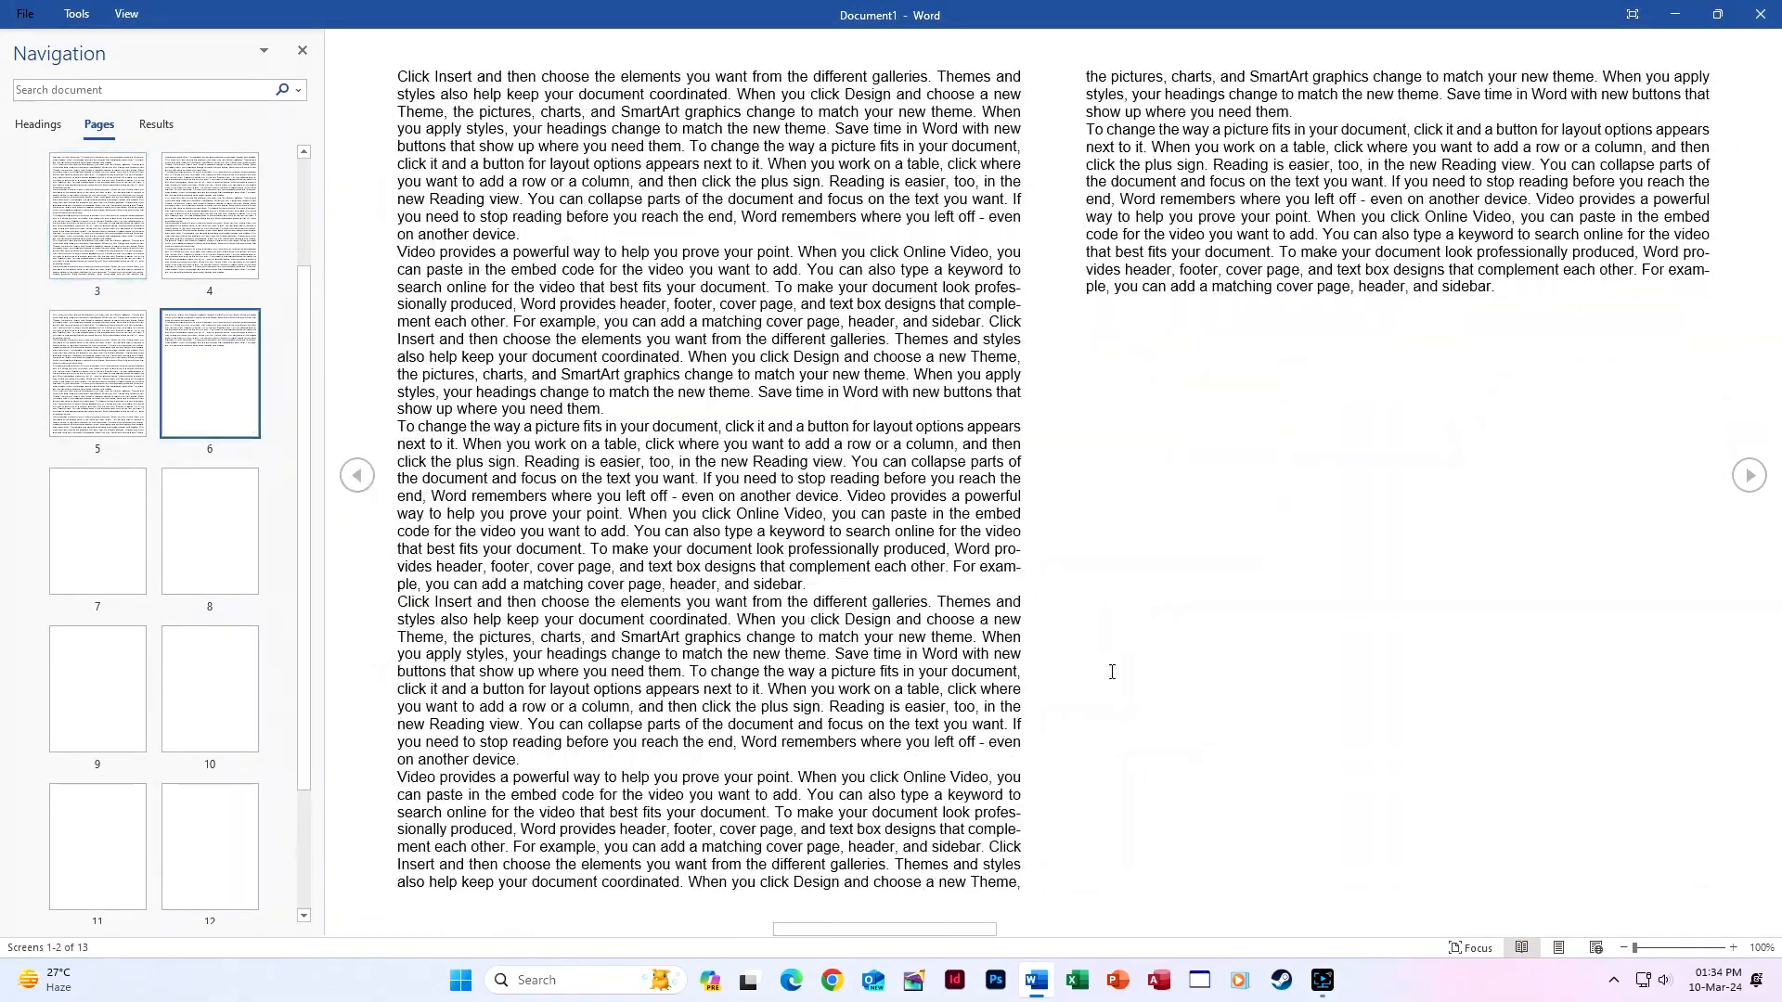
Page forward to the end and back to the start in Read Mode, then return to Print Layout.
{"action": "left_click", "coordinate": [1761, 489]}
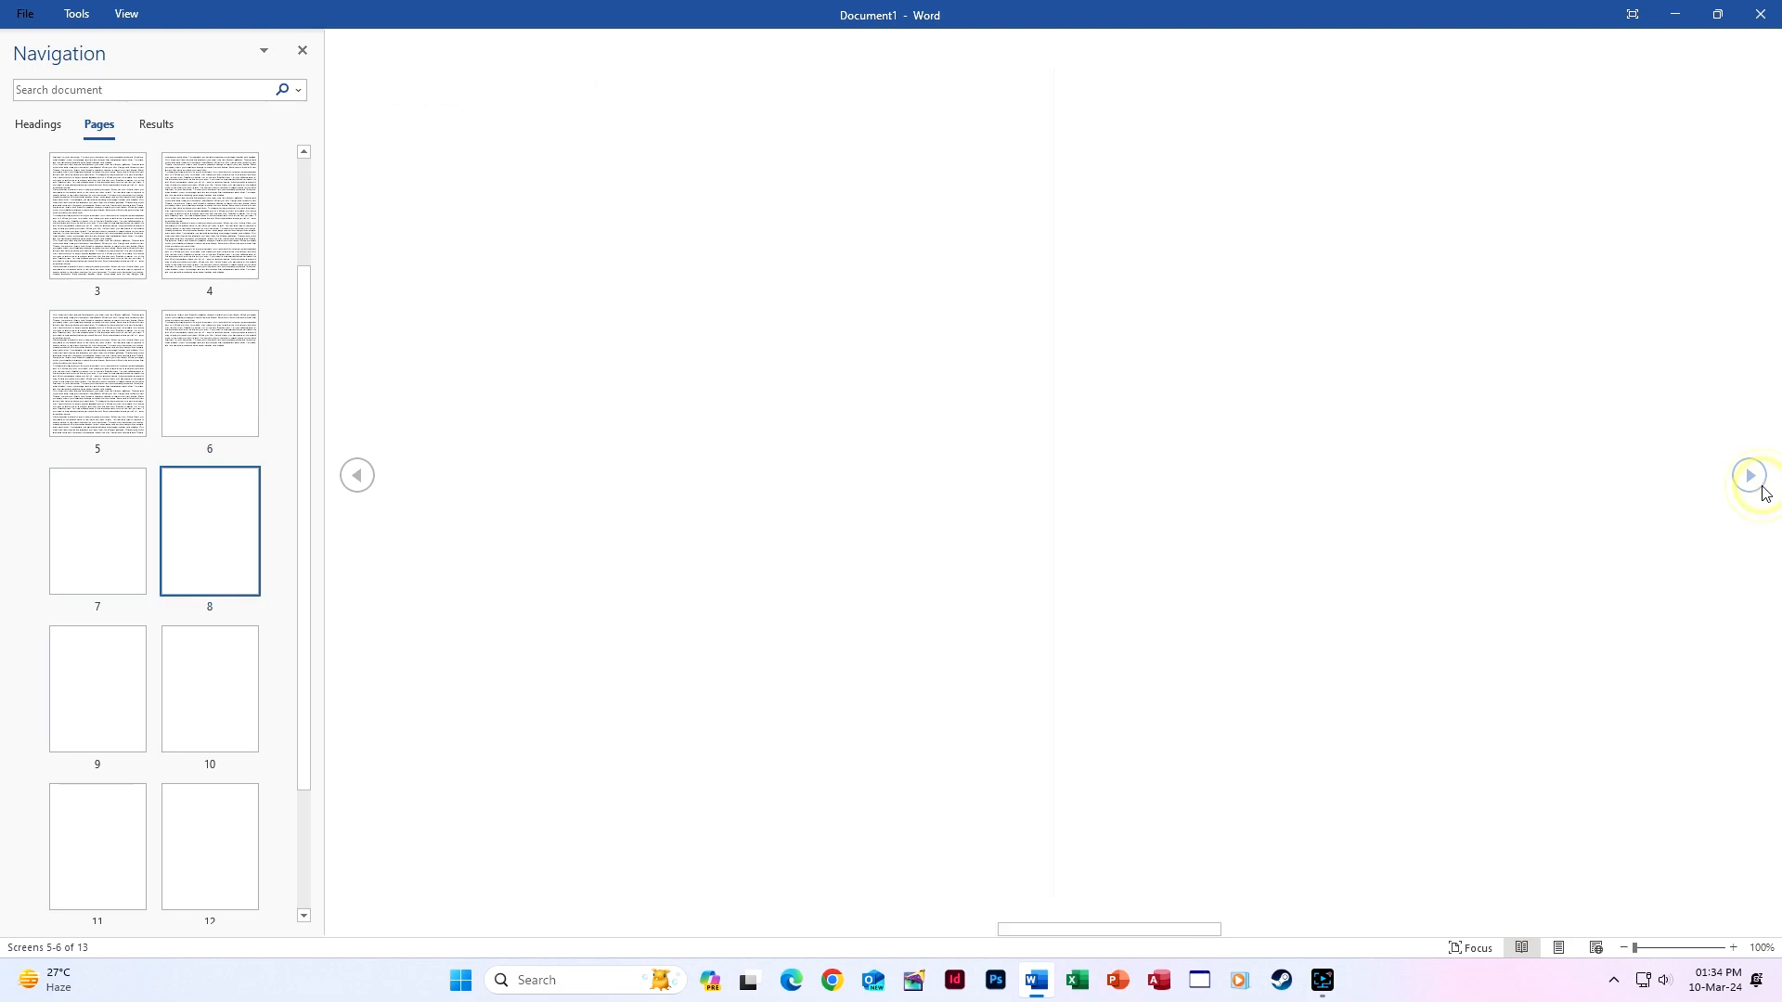
{"action": "left_click", "coordinate": [1761, 488]}
{"action": "left_click", "coordinate": [1762, 488]}
{"action": "left_click", "coordinate": [1762, 488]}
{"action": "left_click", "coordinate": [356, 475]}
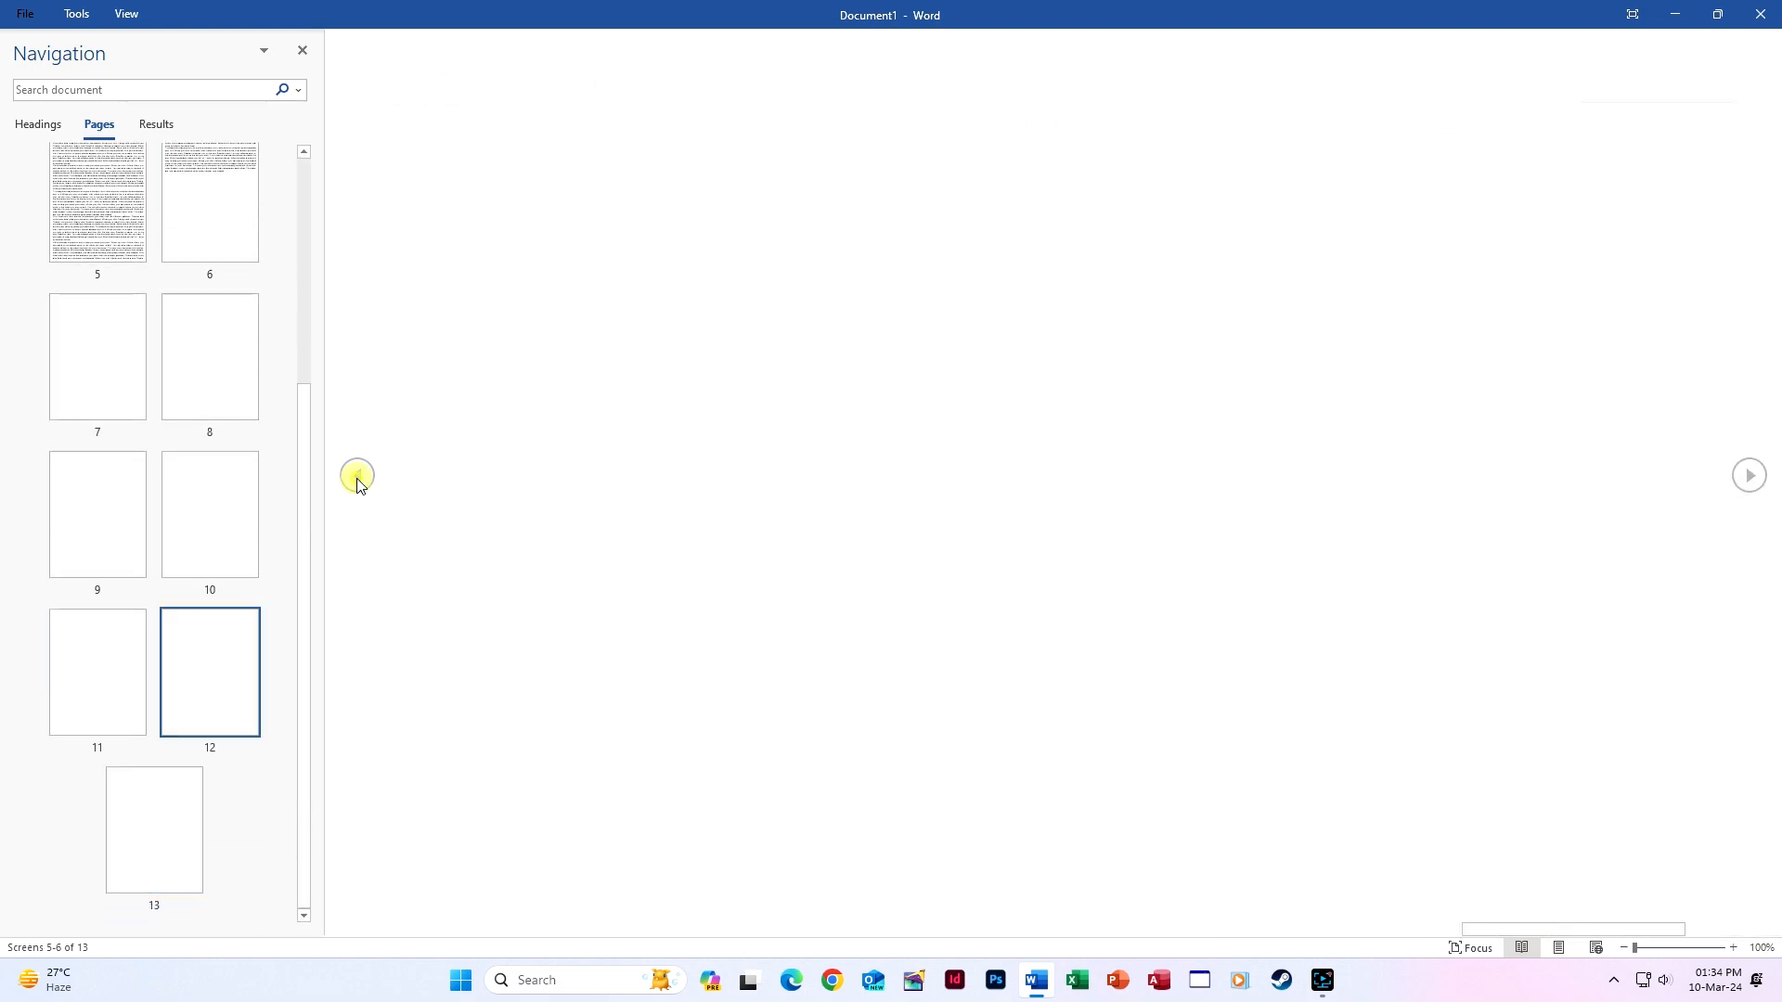
{"action": "left_click", "coordinate": [356, 475]}
{"action": "left_click", "coordinate": [357, 476]}
{"action": "left_click", "coordinate": [357, 477]}
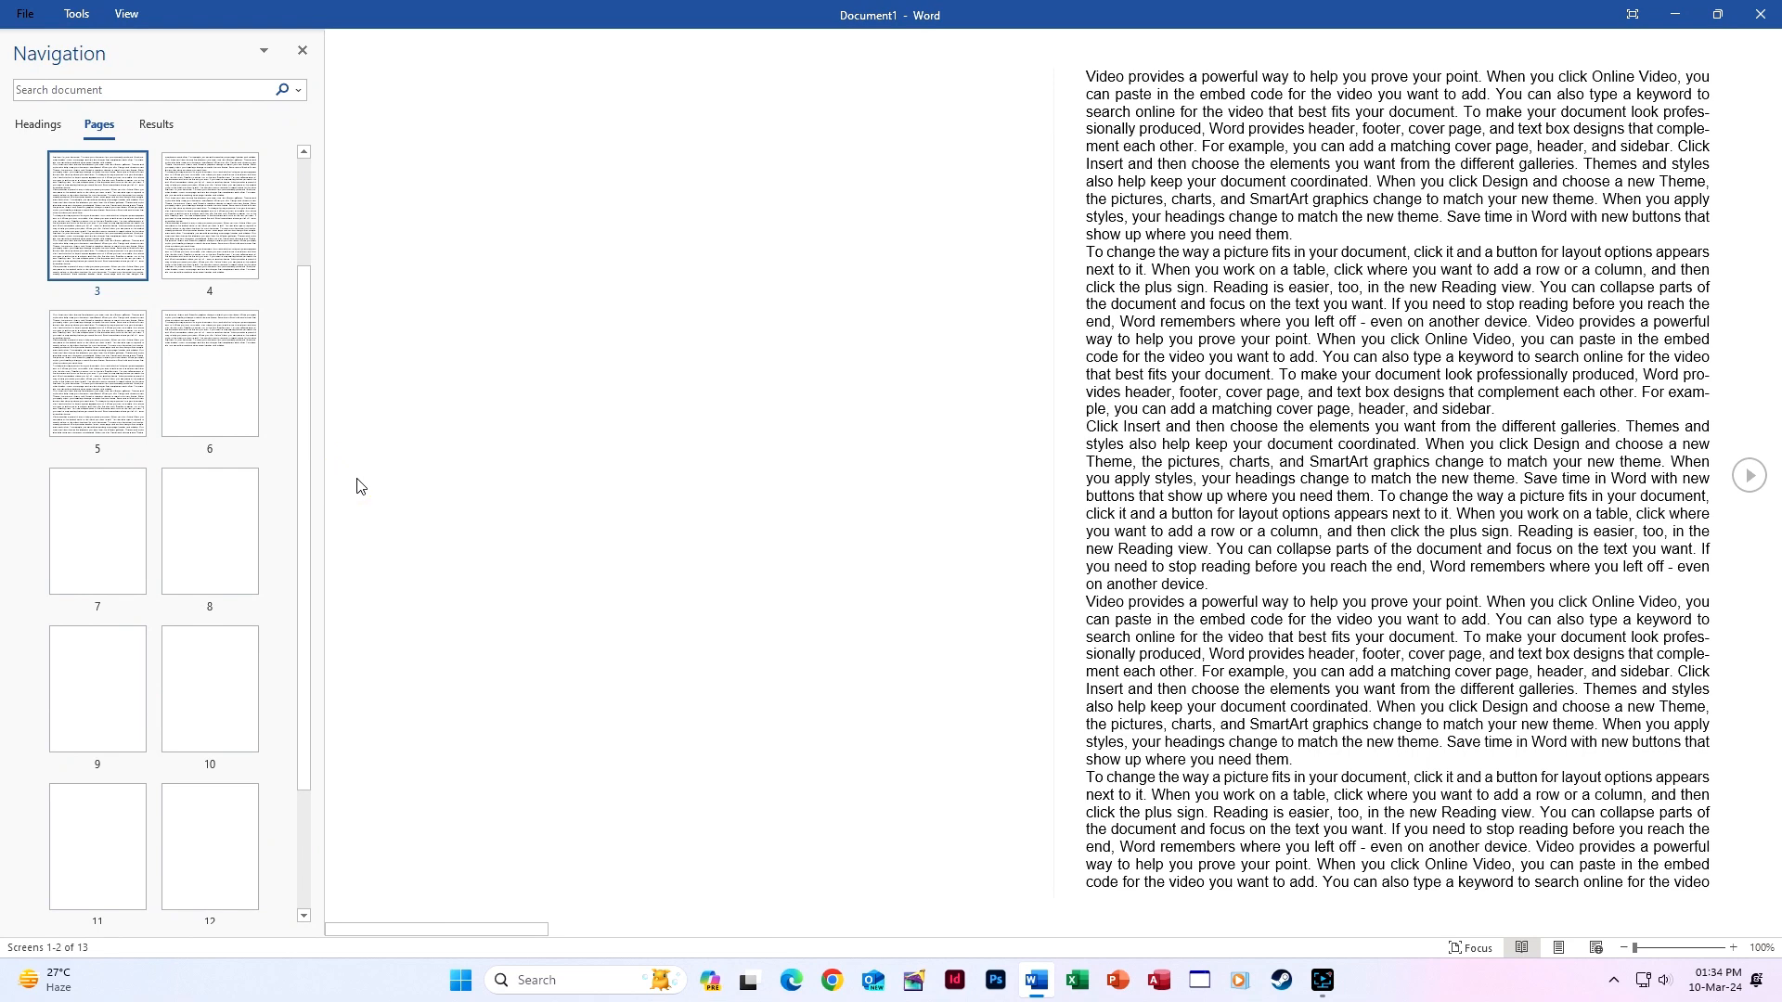
{"action": "left_click", "coordinate": [1559, 948]}
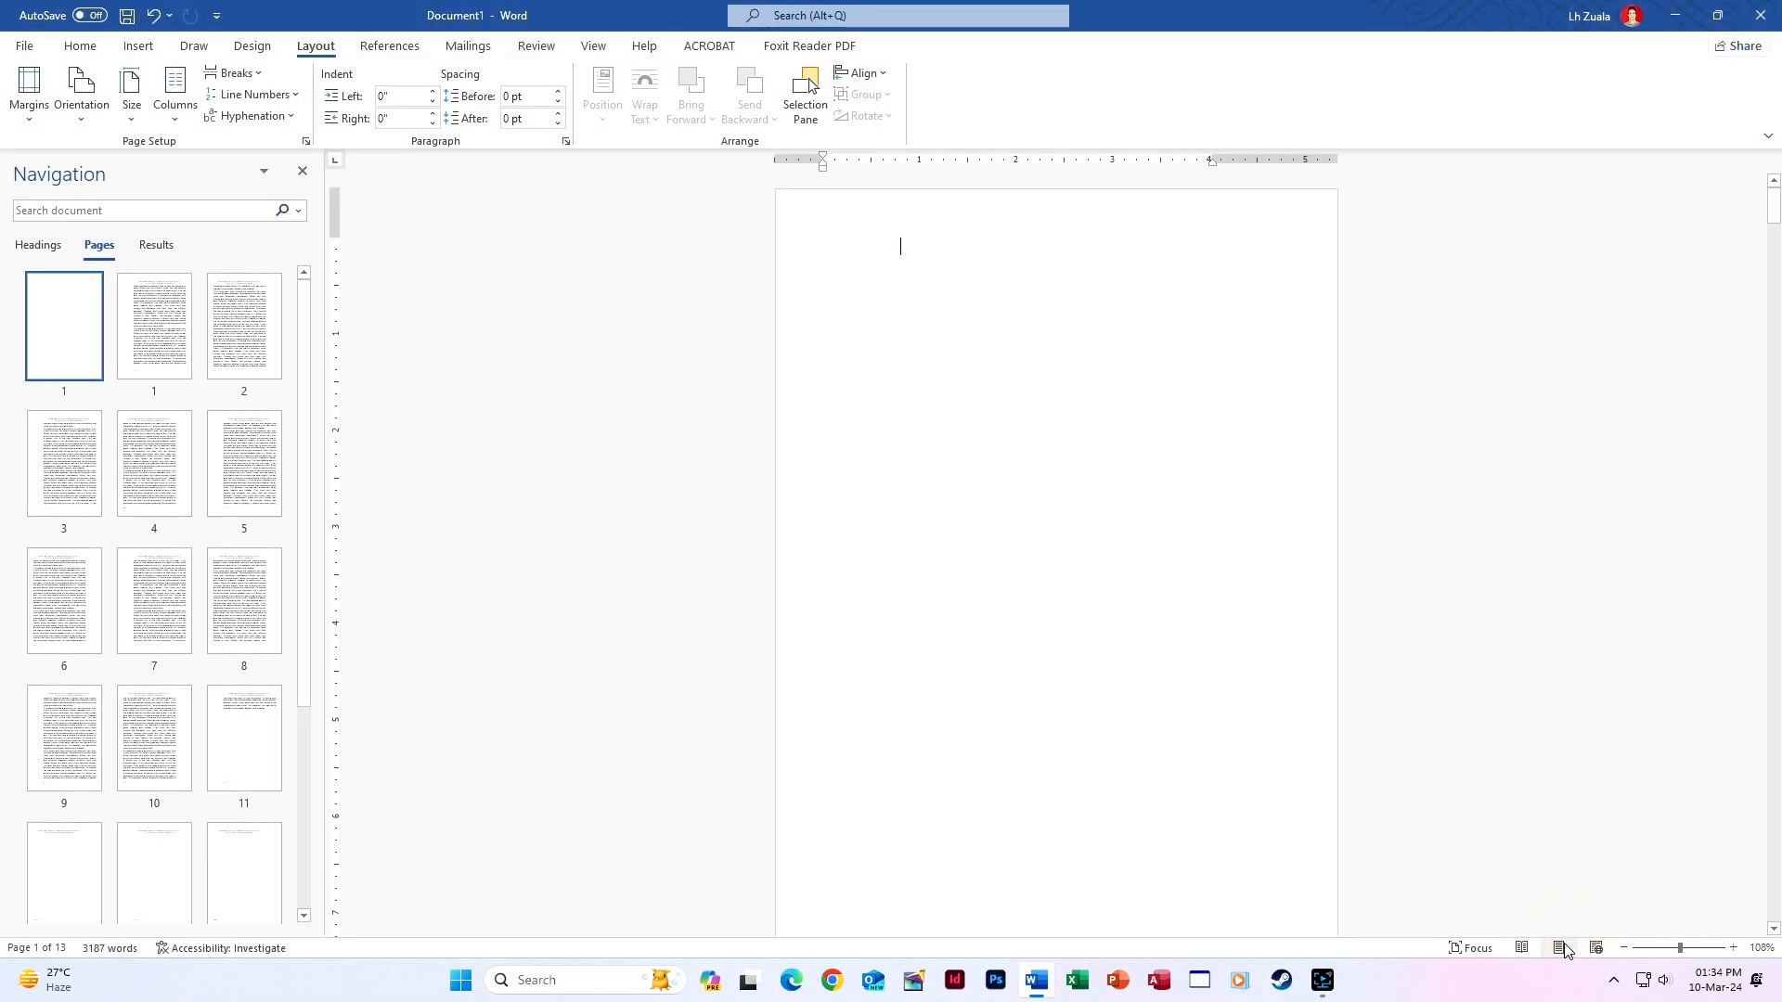
Scroll through the book-fold pages and open the Print preview with Ctrl+P.
{"action": "scroll", "coordinate": [1249, 854], "scroll_direction": "down", "scroll_amount": 10}
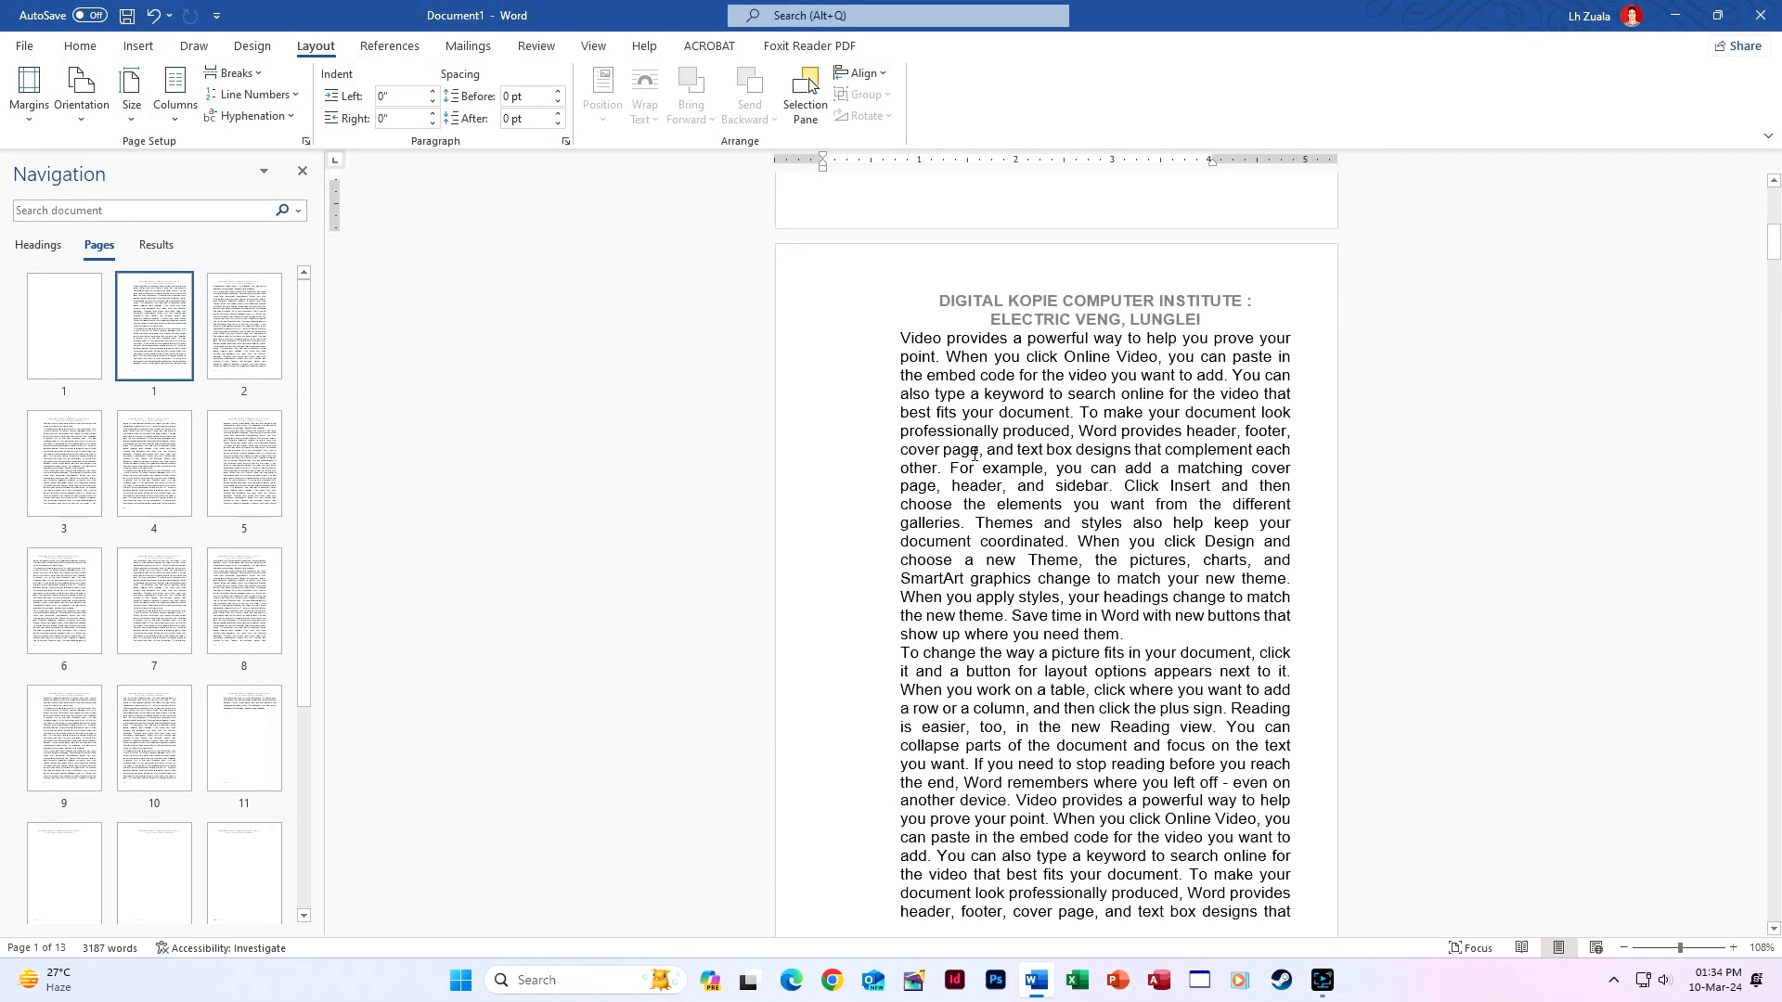
{"action": "scroll", "coordinate": [849, 678], "scroll_direction": "down", "scroll_amount": 20}
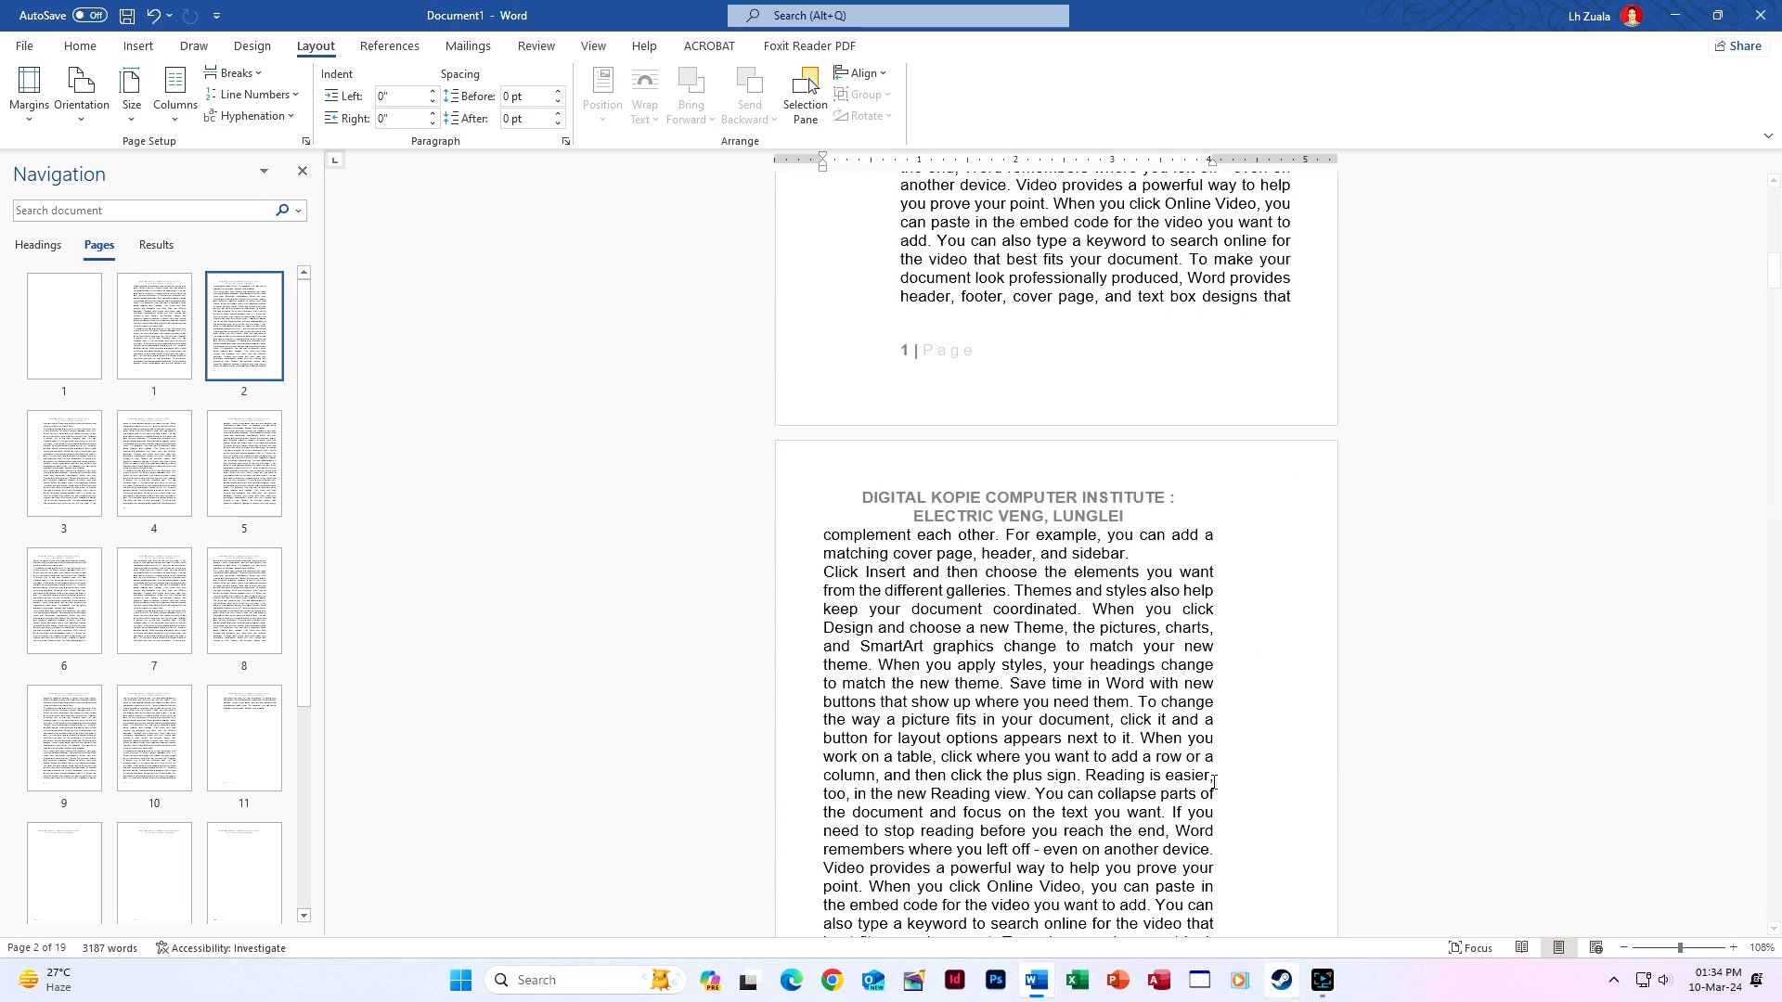
{"action": "scroll", "coordinate": [787, 684], "scroll_direction": "up", "scroll_amount": 10}
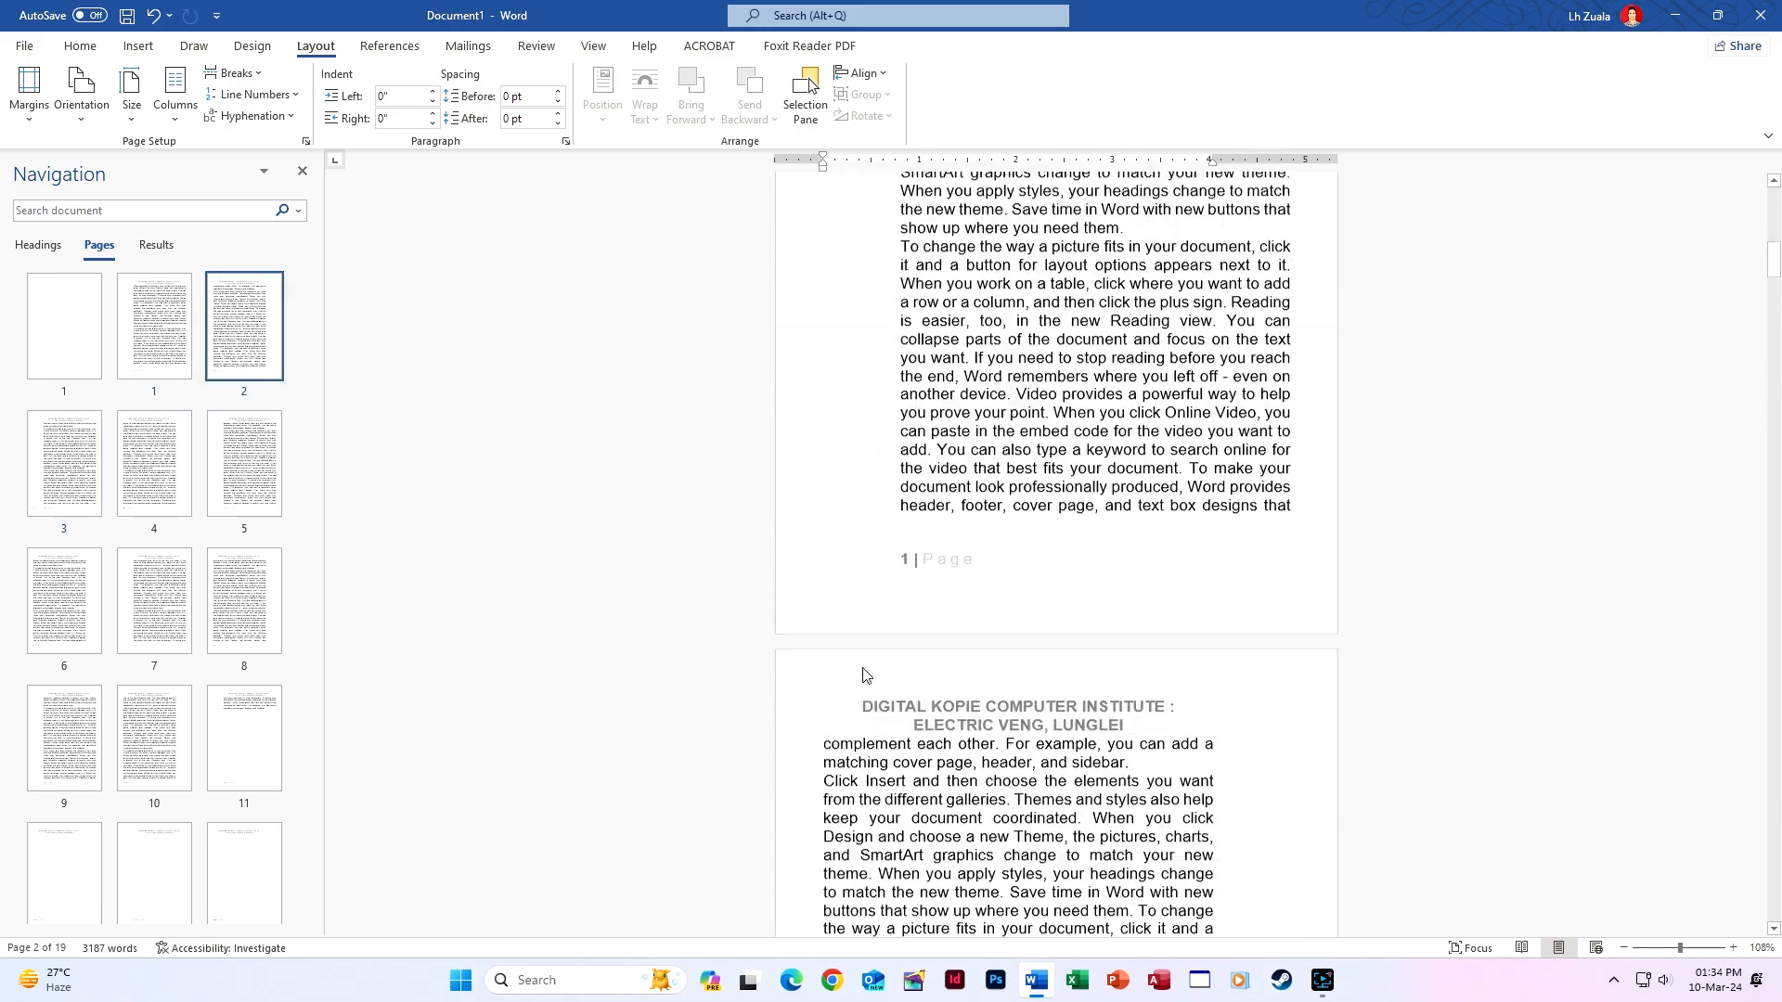
{"action": "scroll", "coordinate": [862, 675], "scroll_direction": "down", "scroll_amount": 20}
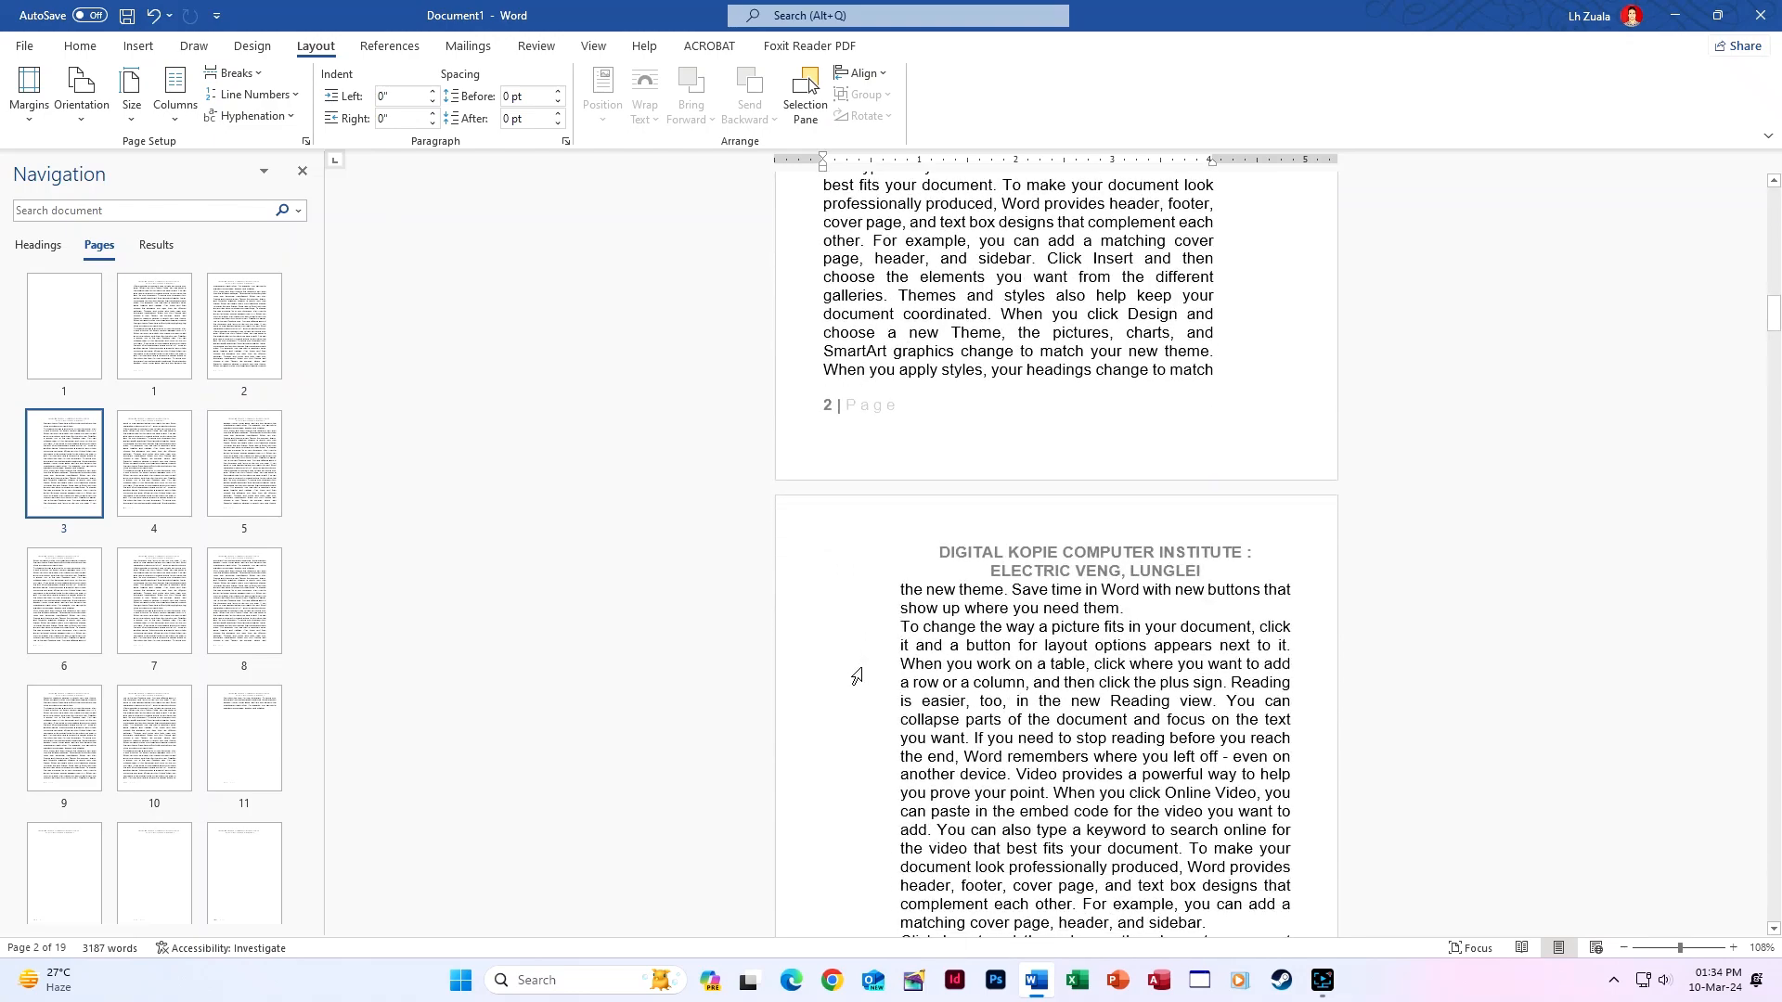
{"action": "scroll", "coordinate": [862, 668], "scroll_direction": "down", "scroll_amount": 15}
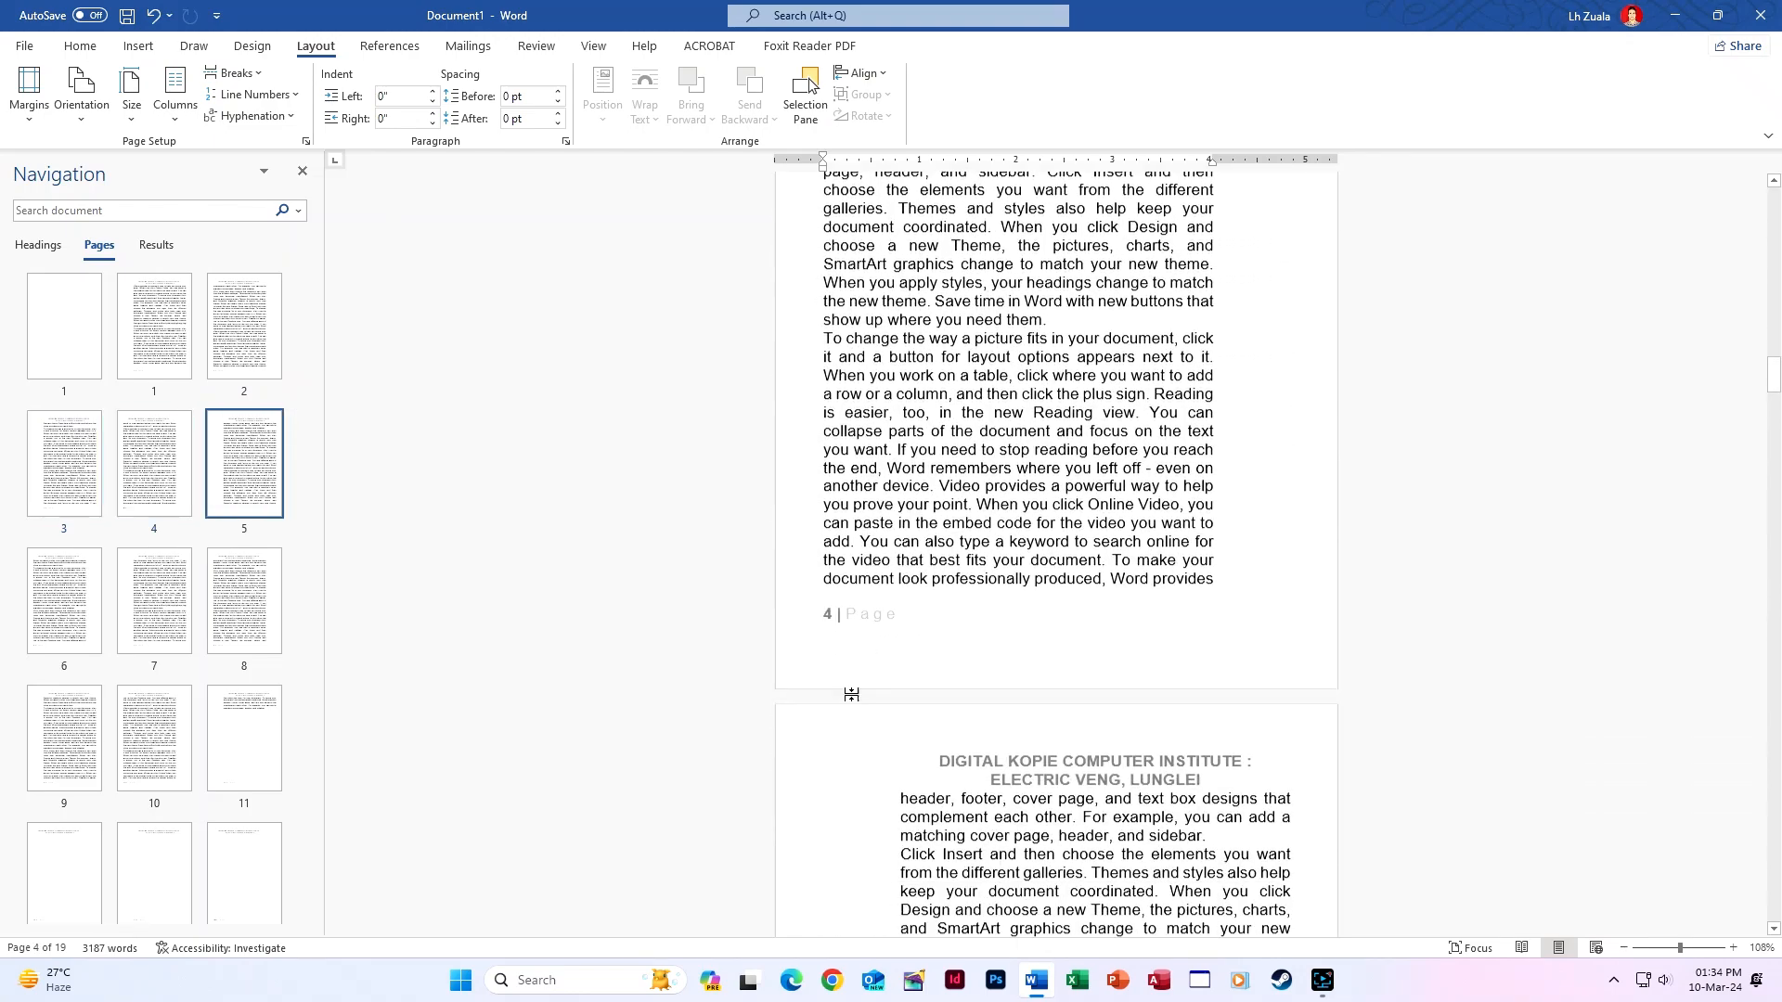
{"action": "scroll", "coordinate": [830, 647], "scroll_direction": "up", "scroll_amount": 10}
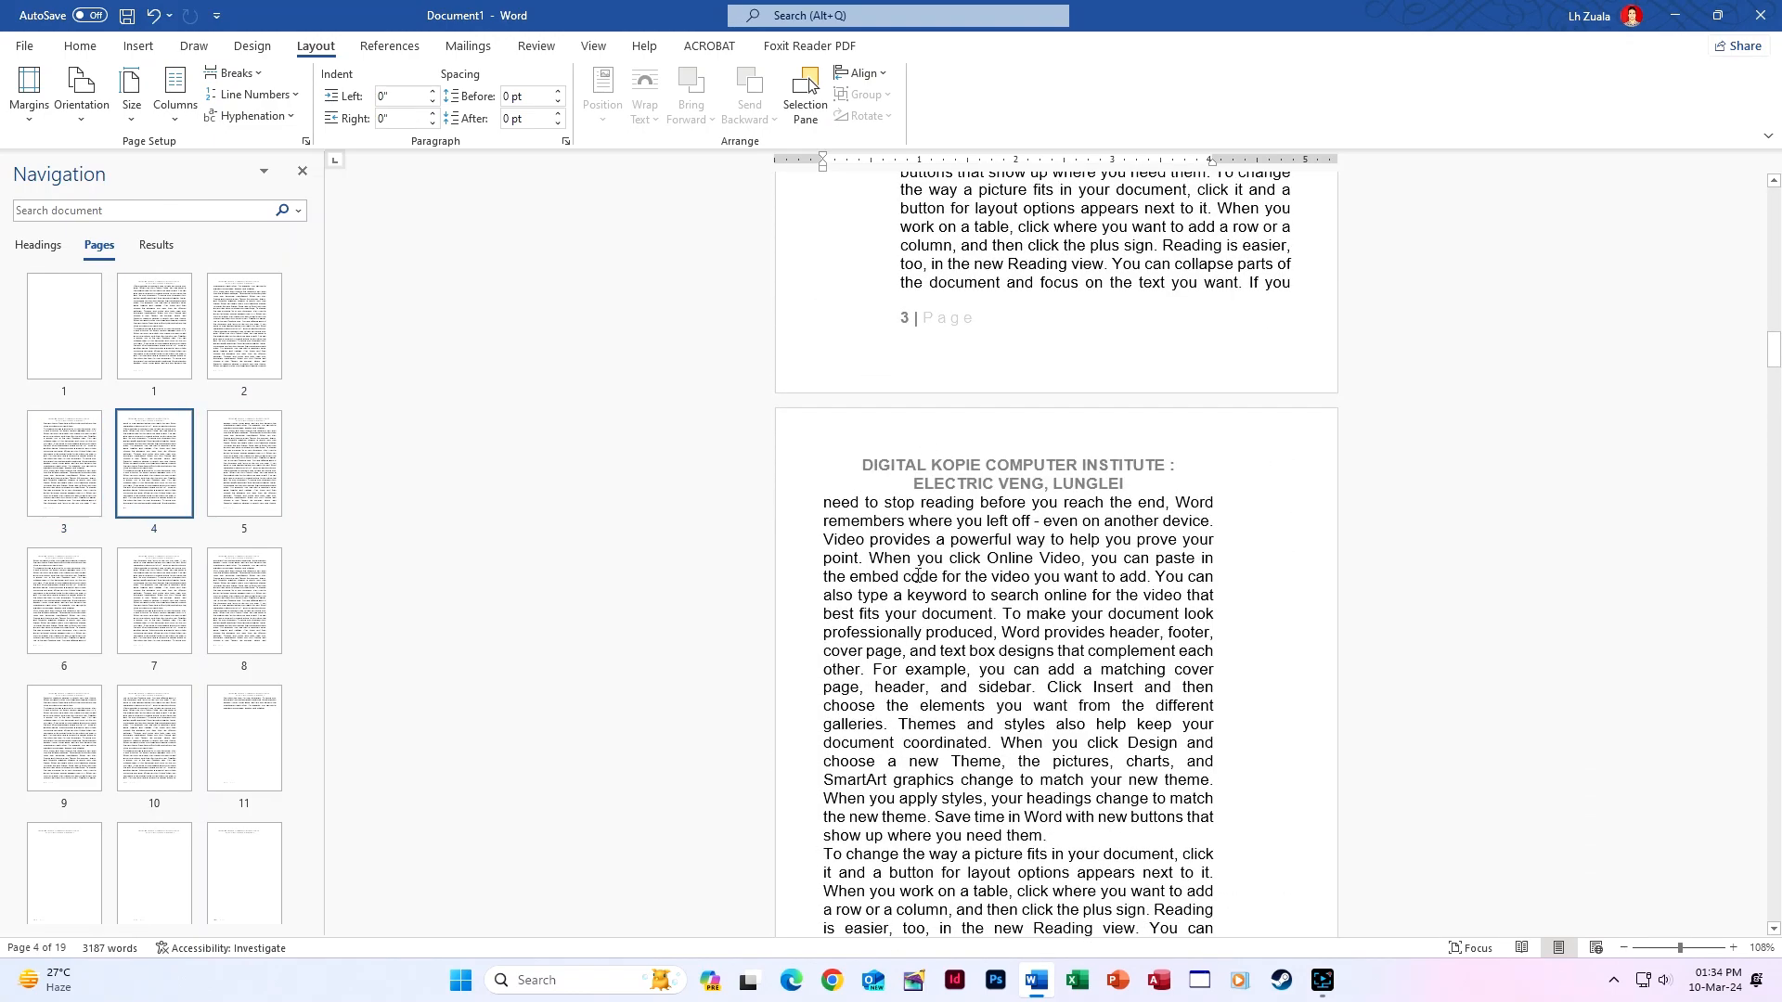
{"action": "scroll", "coordinate": [851, 630], "scroll_direction": "down", "scroll_amount": 15}
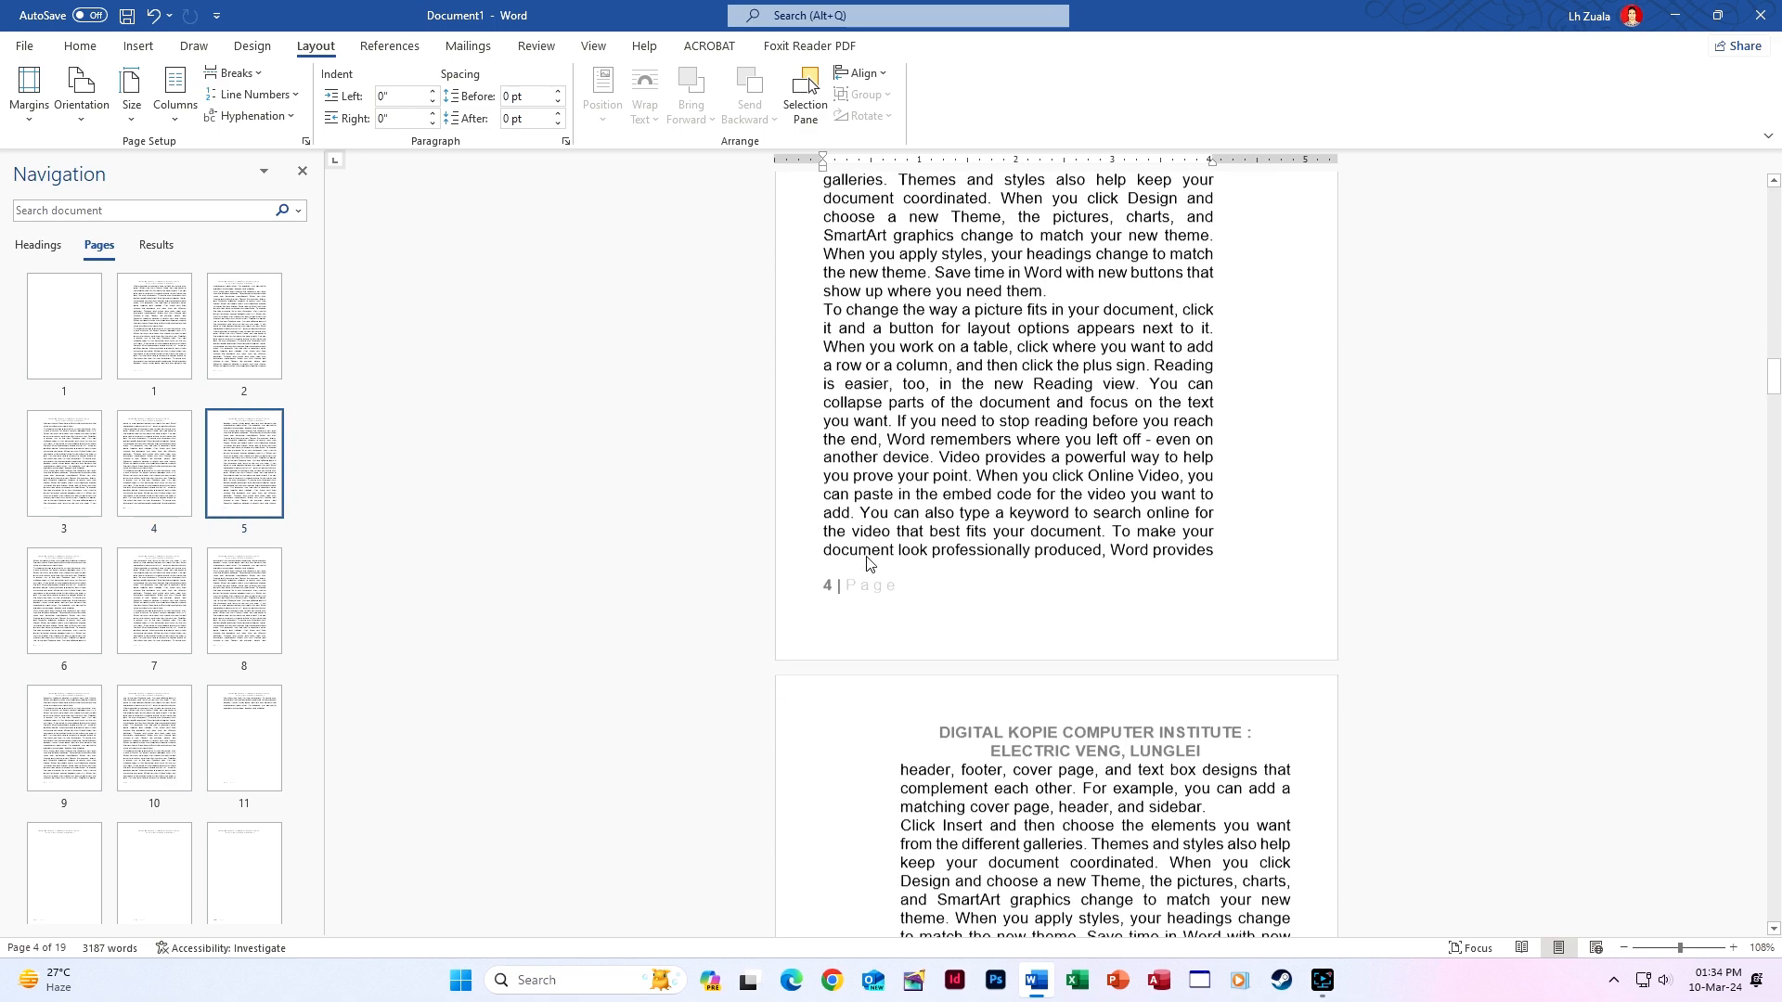
{"action": "scroll", "coordinate": [851, 630], "scroll_direction": "down", "scroll_amount": 20}
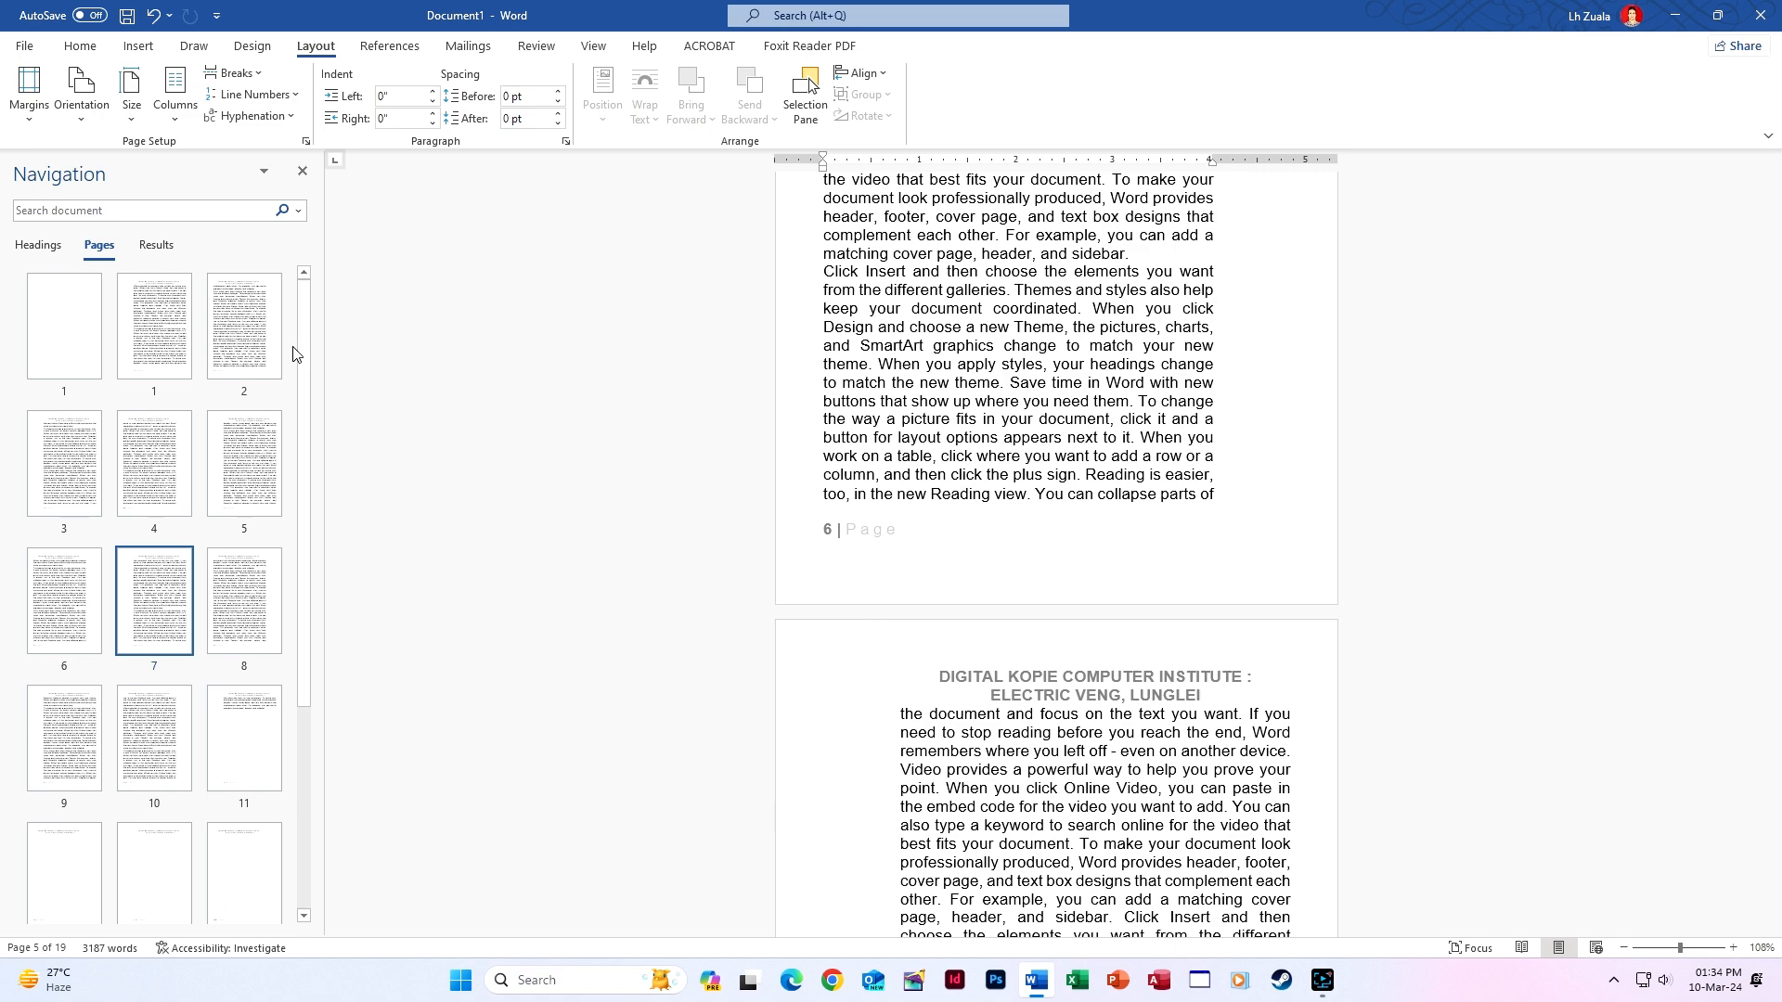
{"action": "key", "text": "ctrl+p"}
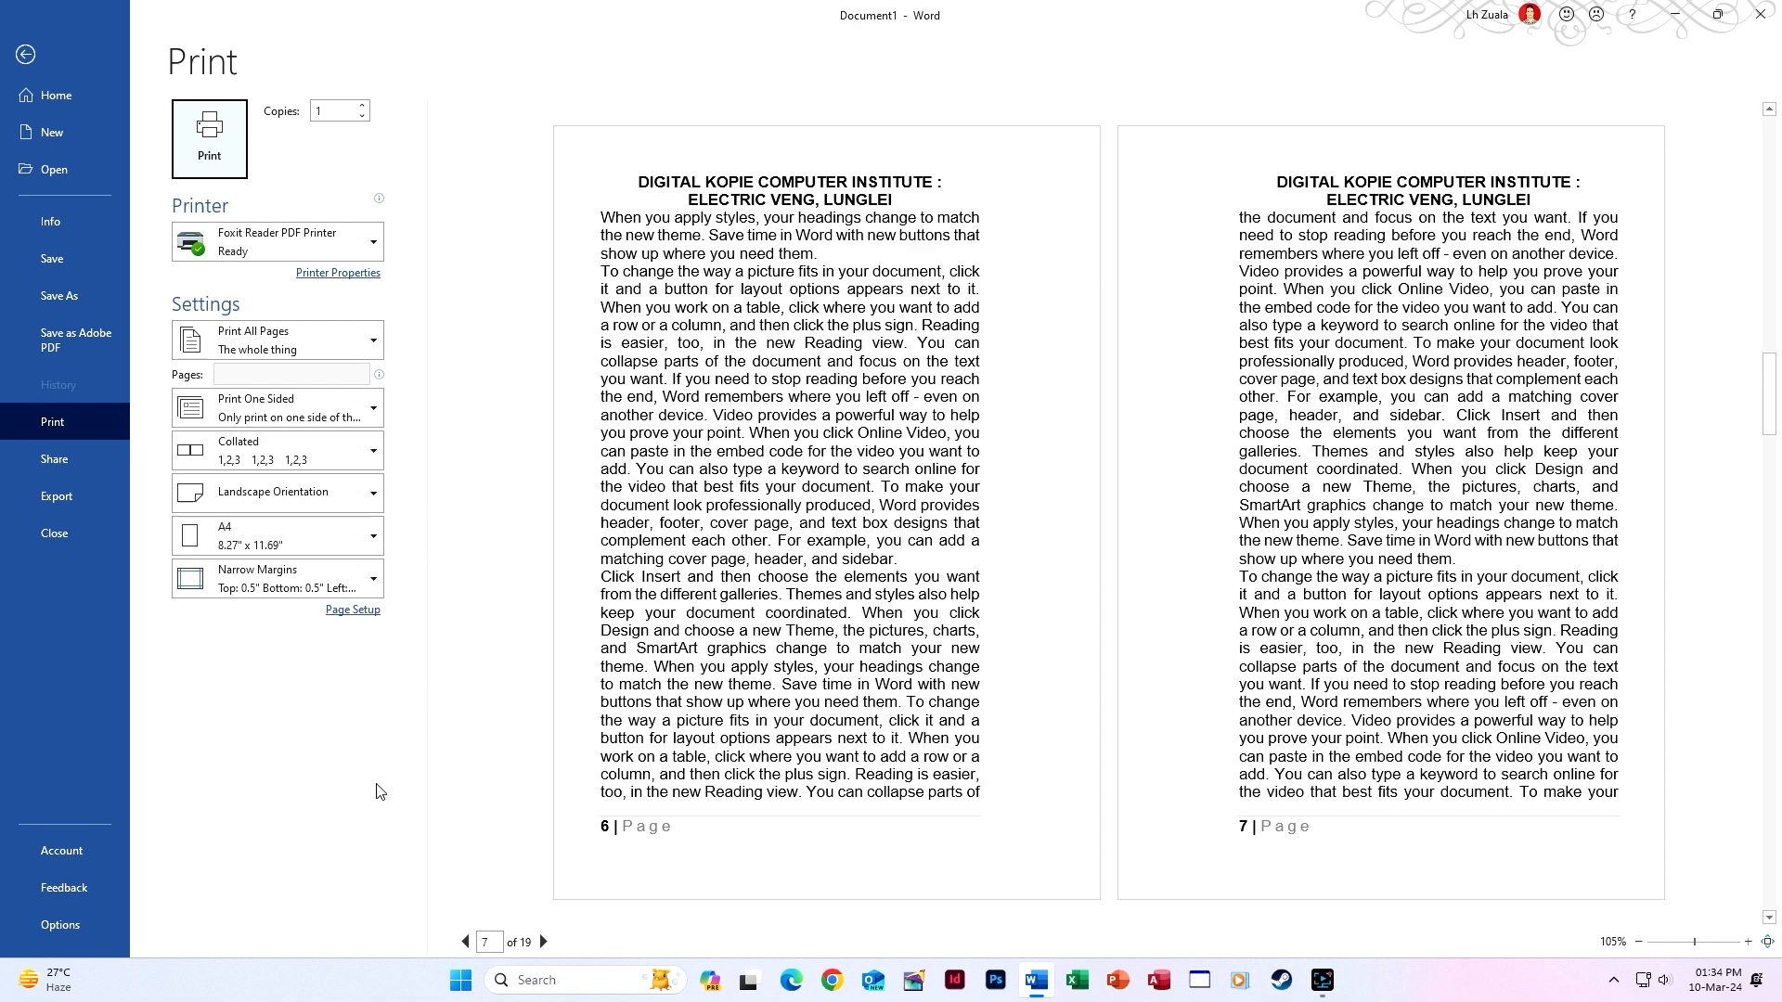
Page forward and back through the book-fold preview pages, then go back to editing.
{"action": "left_click", "coordinate": [544, 942]}
{"action": "left_click", "coordinate": [543, 942]}
{"action": "left_click", "coordinate": [465, 942]}
{"action": "left_click", "coordinate": [465, 943]}
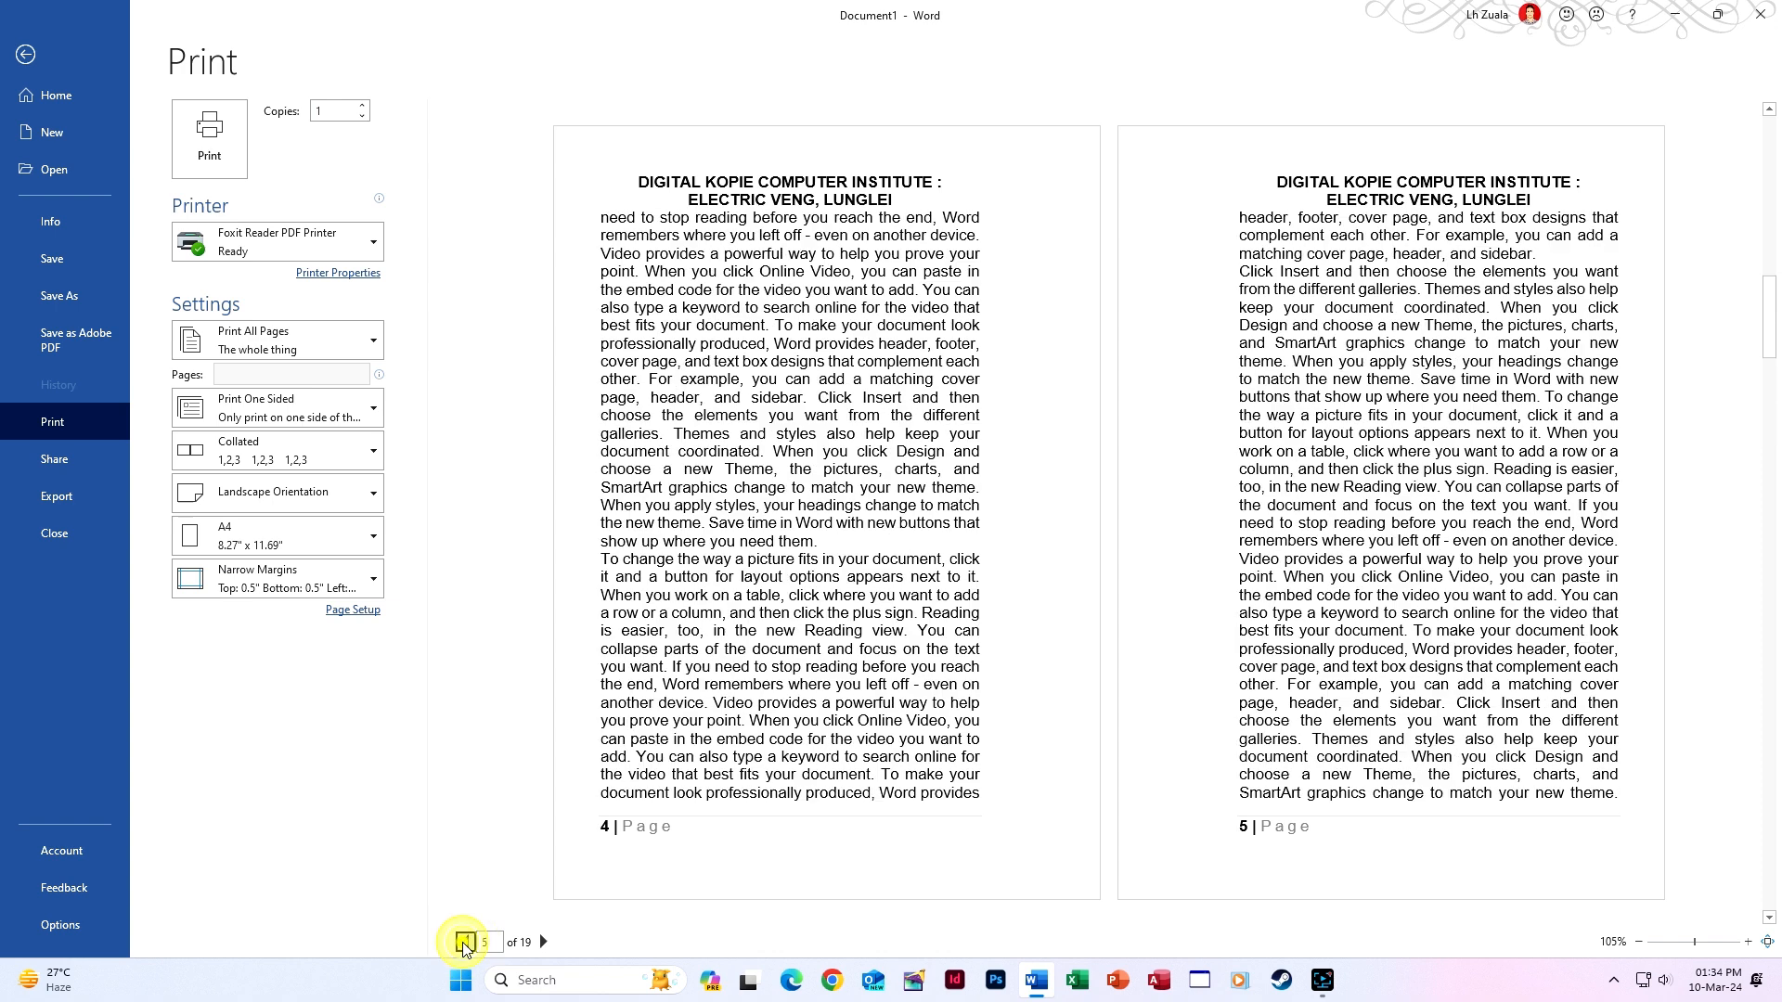
{"action": "left_click", "coordinate": [465, 943]}
{"action": "left_click", "coordinate": [465, 943]}
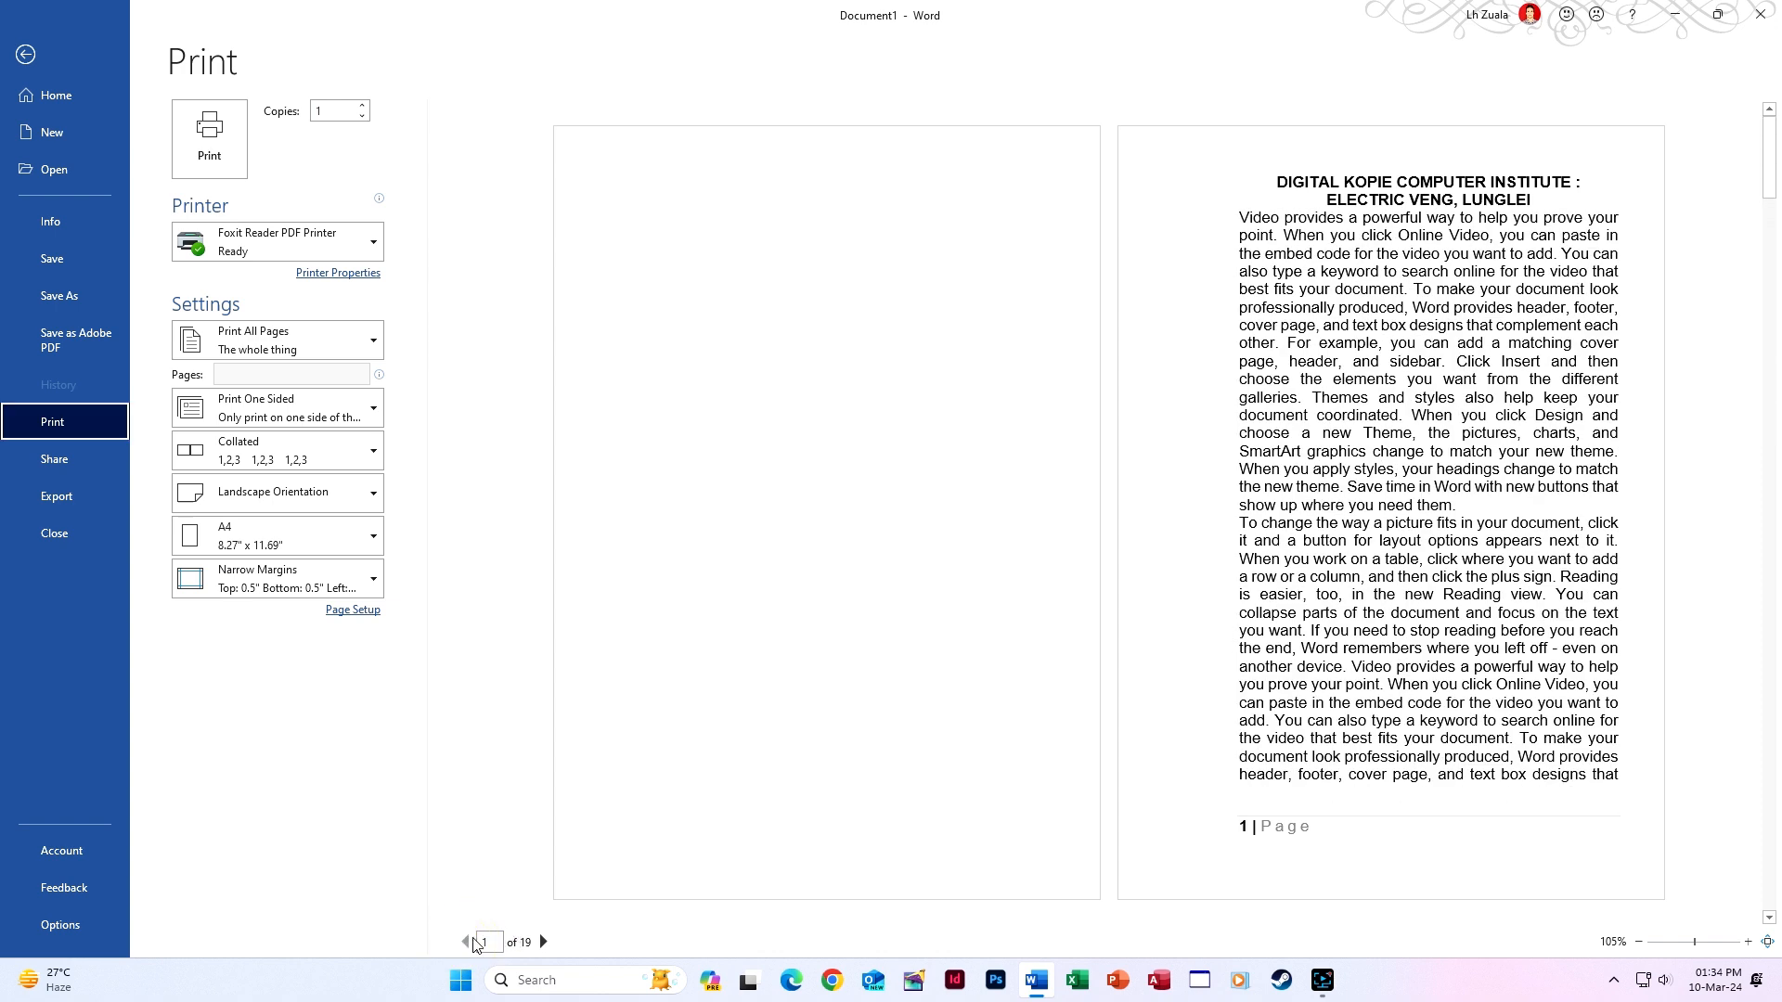
{"action": "left_click", "coordinate": [544, 942]}
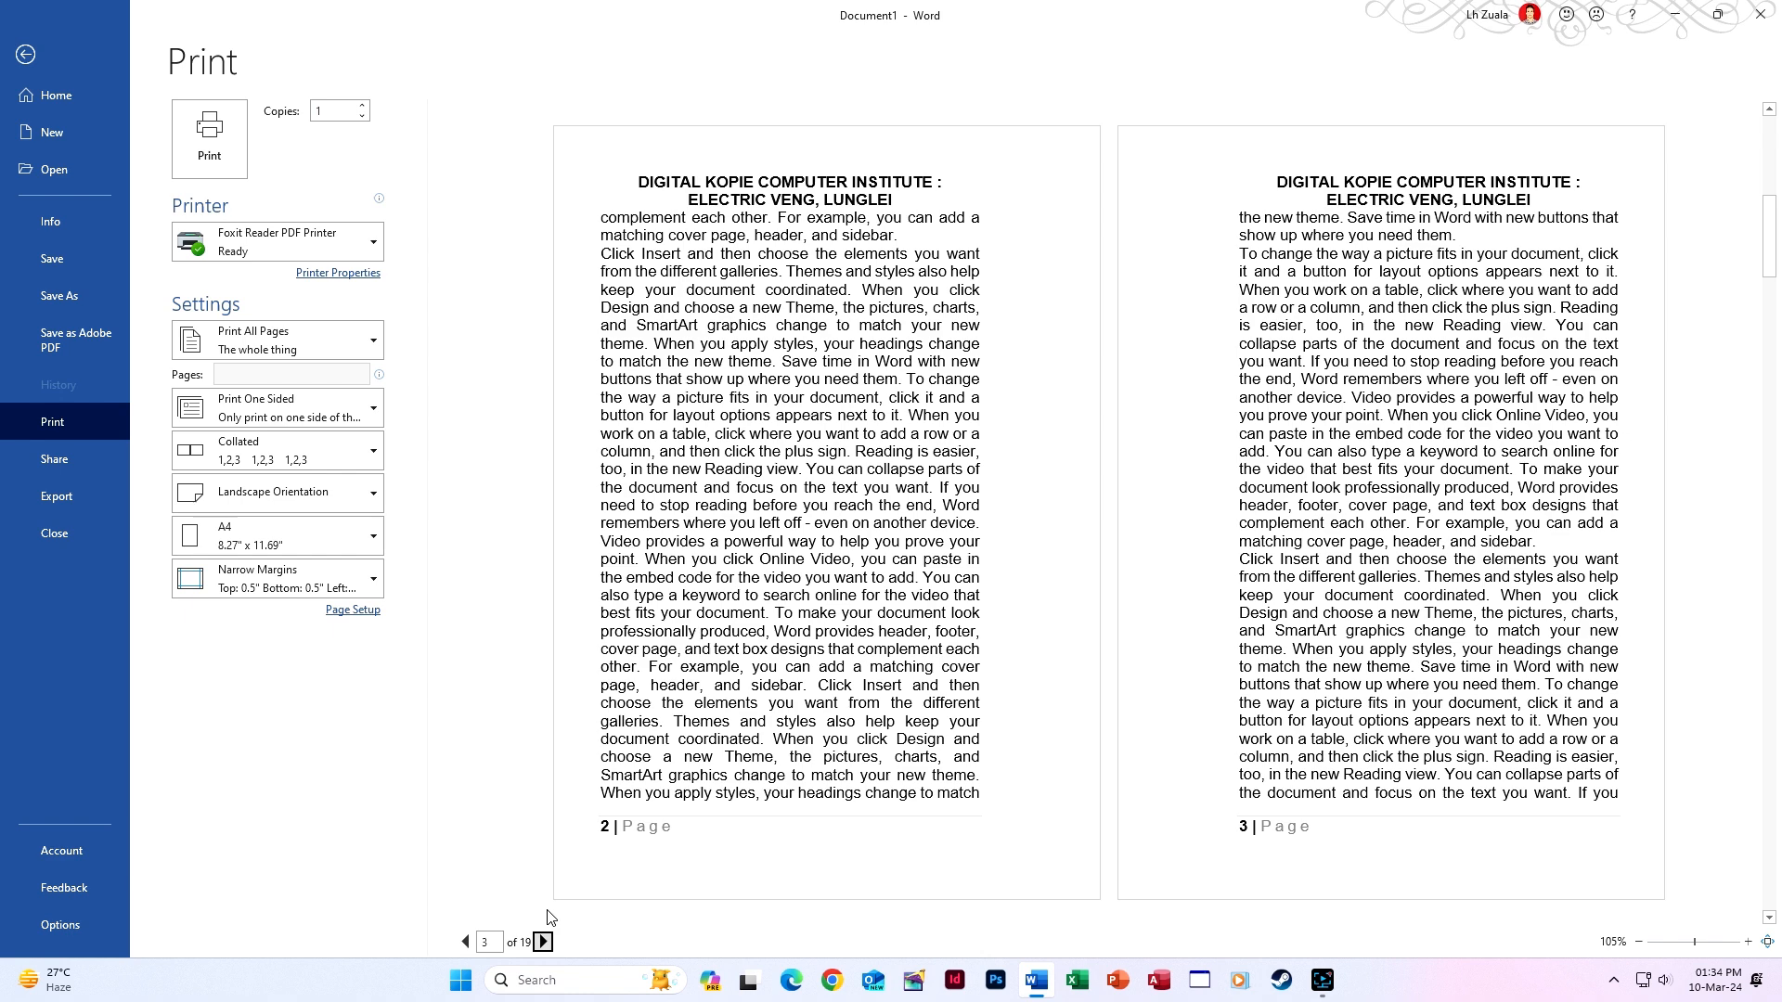
{"action": "left_click", "coordinate": [25, 55]}
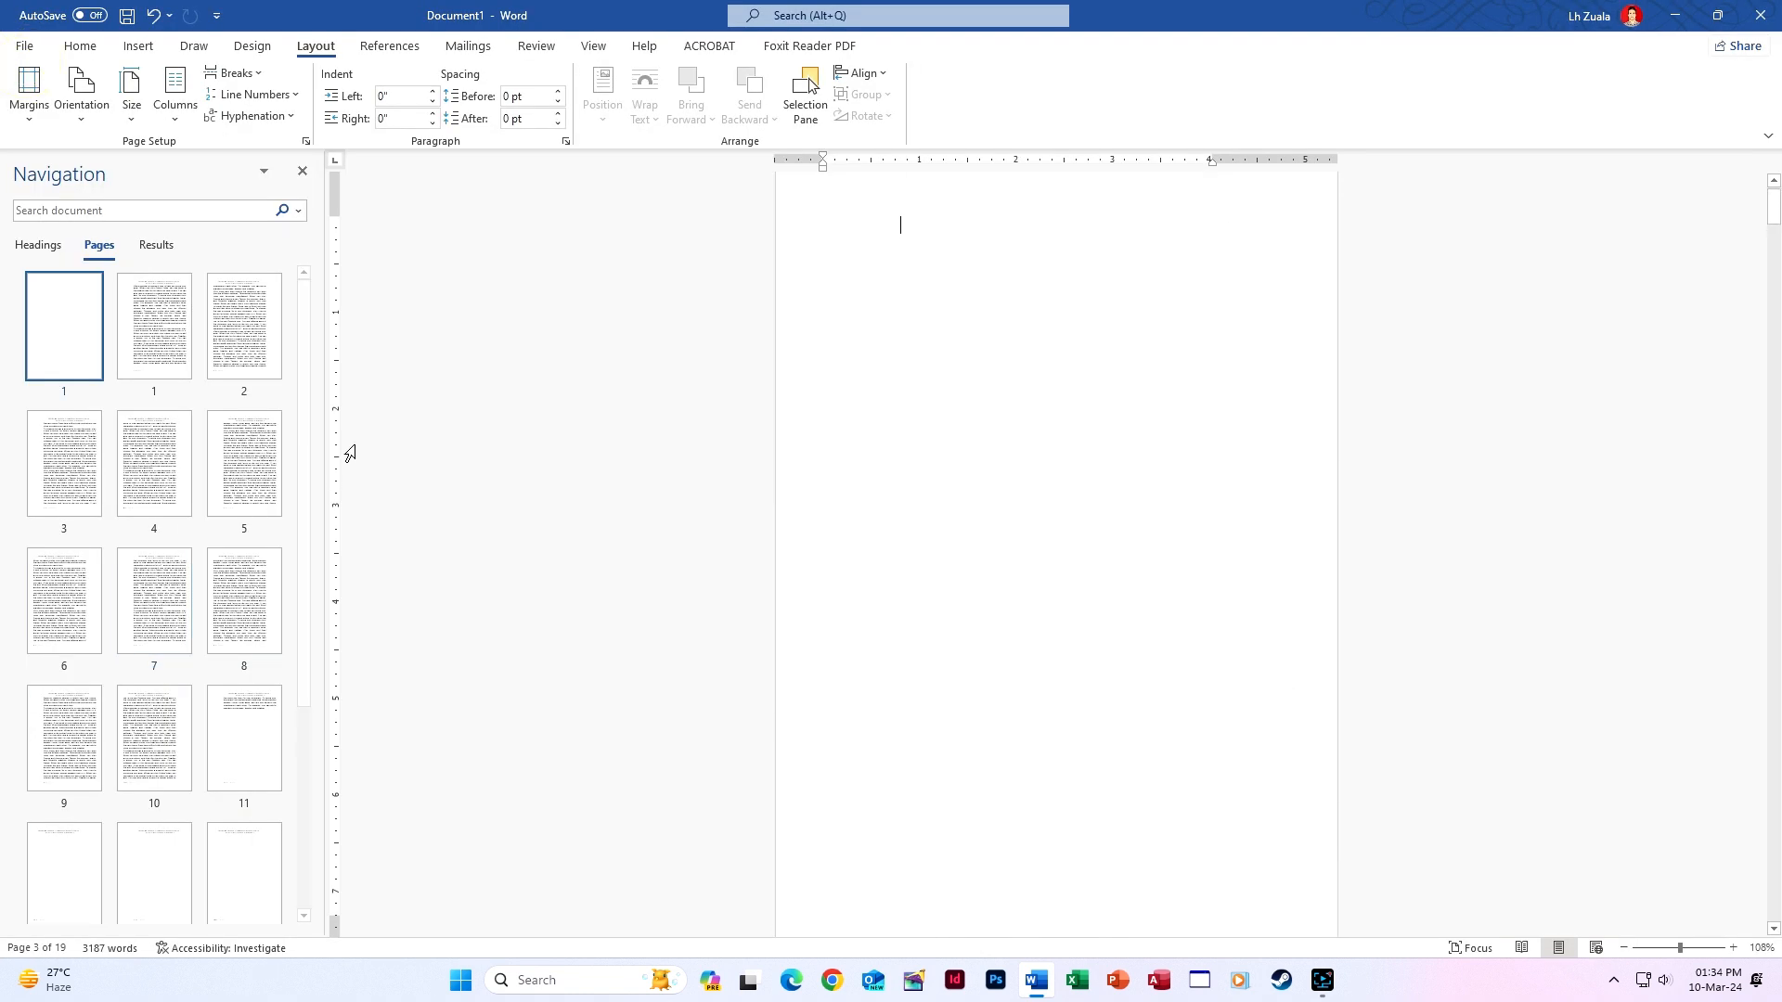
Dismiss the Orientation menu unchanged and close the Navigation pane.
{"action": "left_click", "coordinate": [86, 121]}
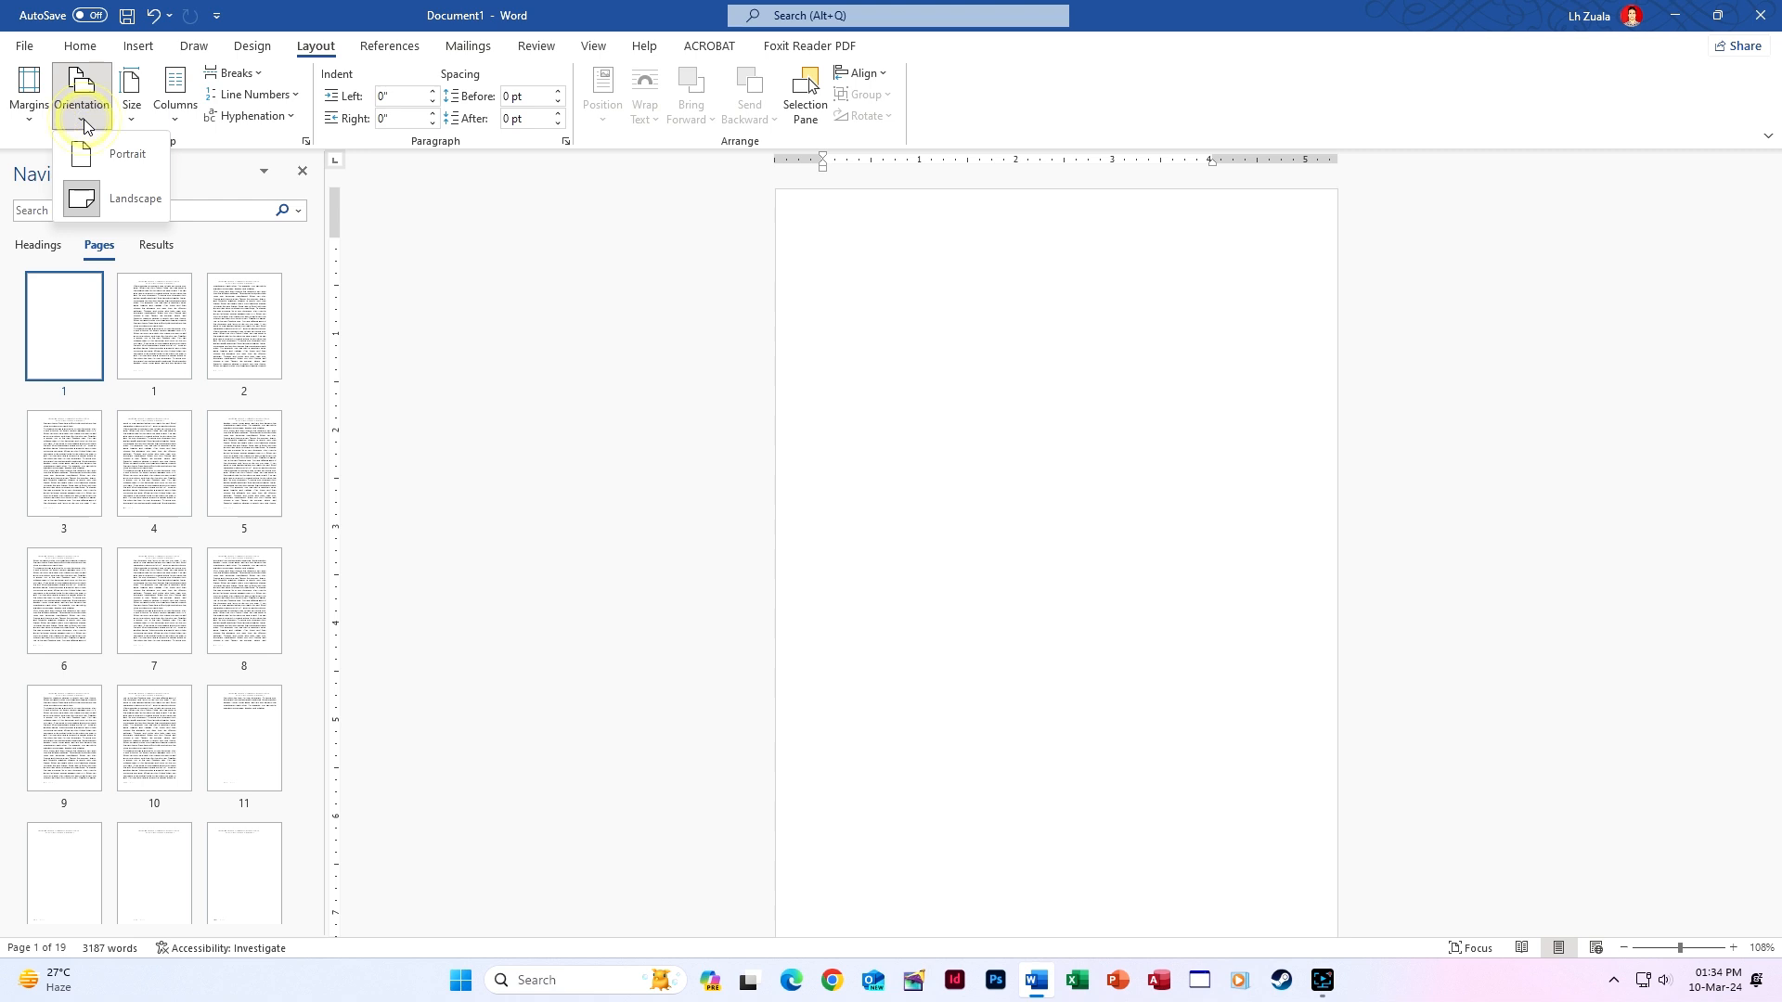
{"action": "left_click", "coordinate": [444, 243]}
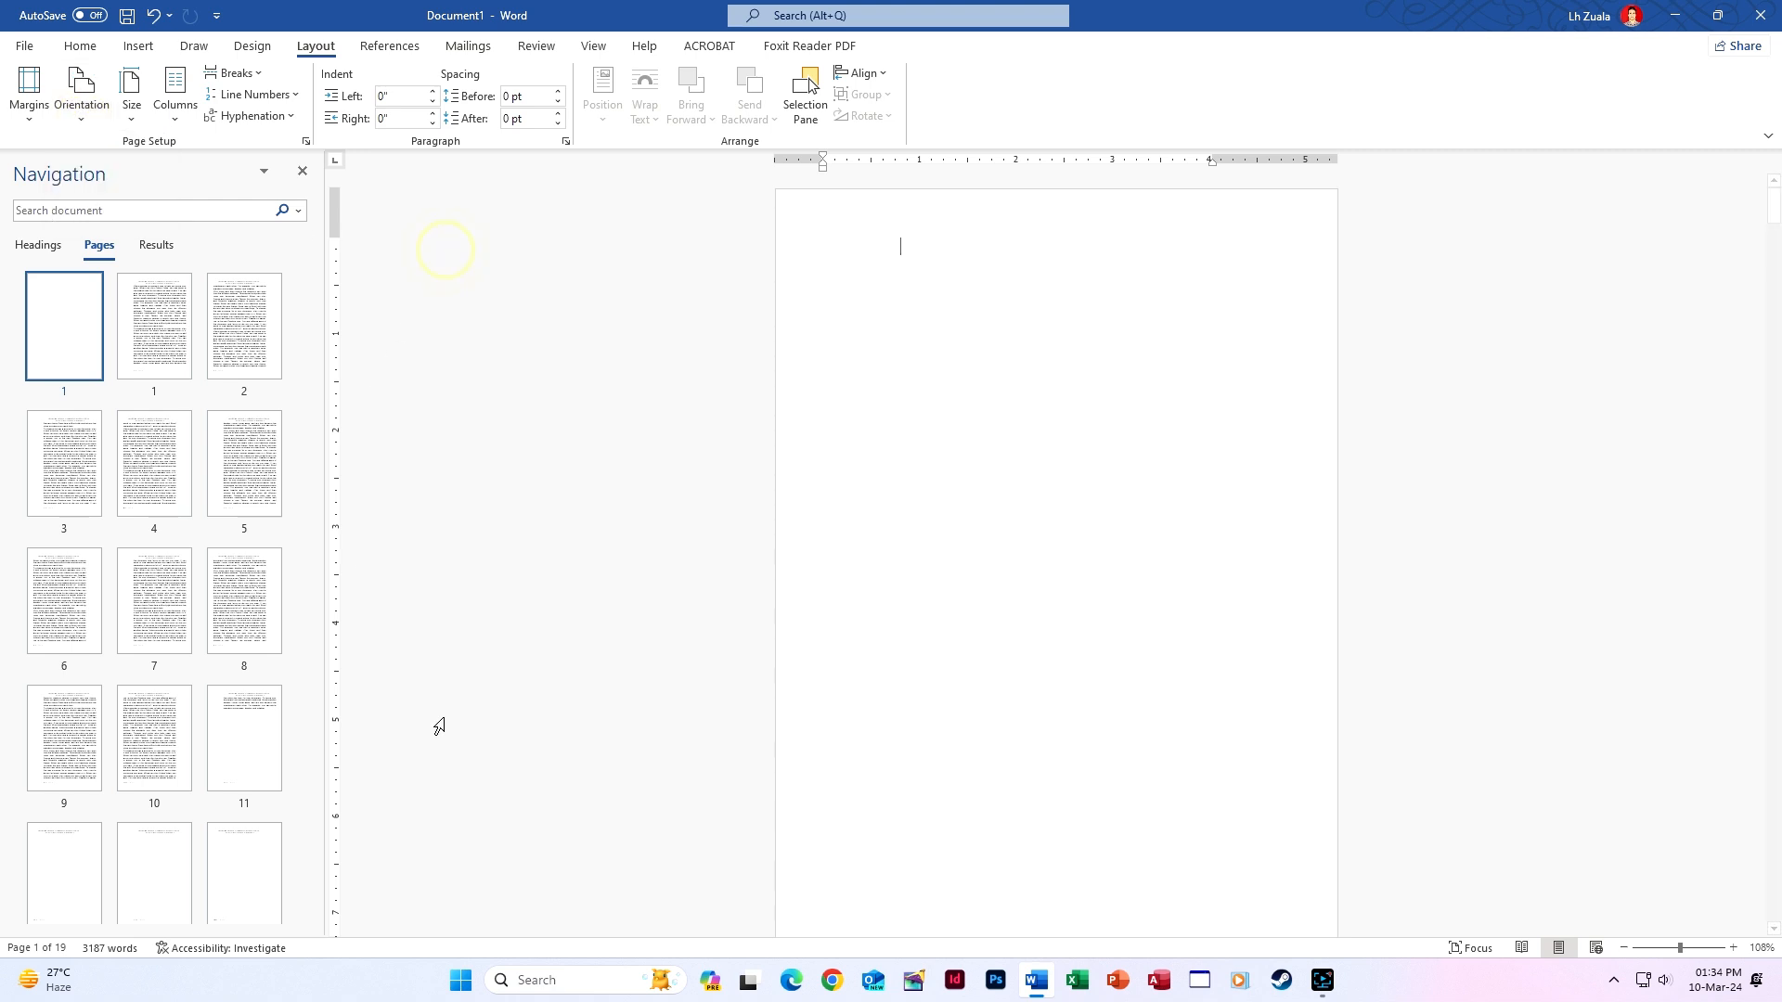
{"action": "scroll", "coordinate": [624, 694], "scroll_direction": "down", "scroll_amount": 3}
{"action": "scroll", "coordinate": [619, 700], "scroll_direction": "down", "scroll_amount": 3}
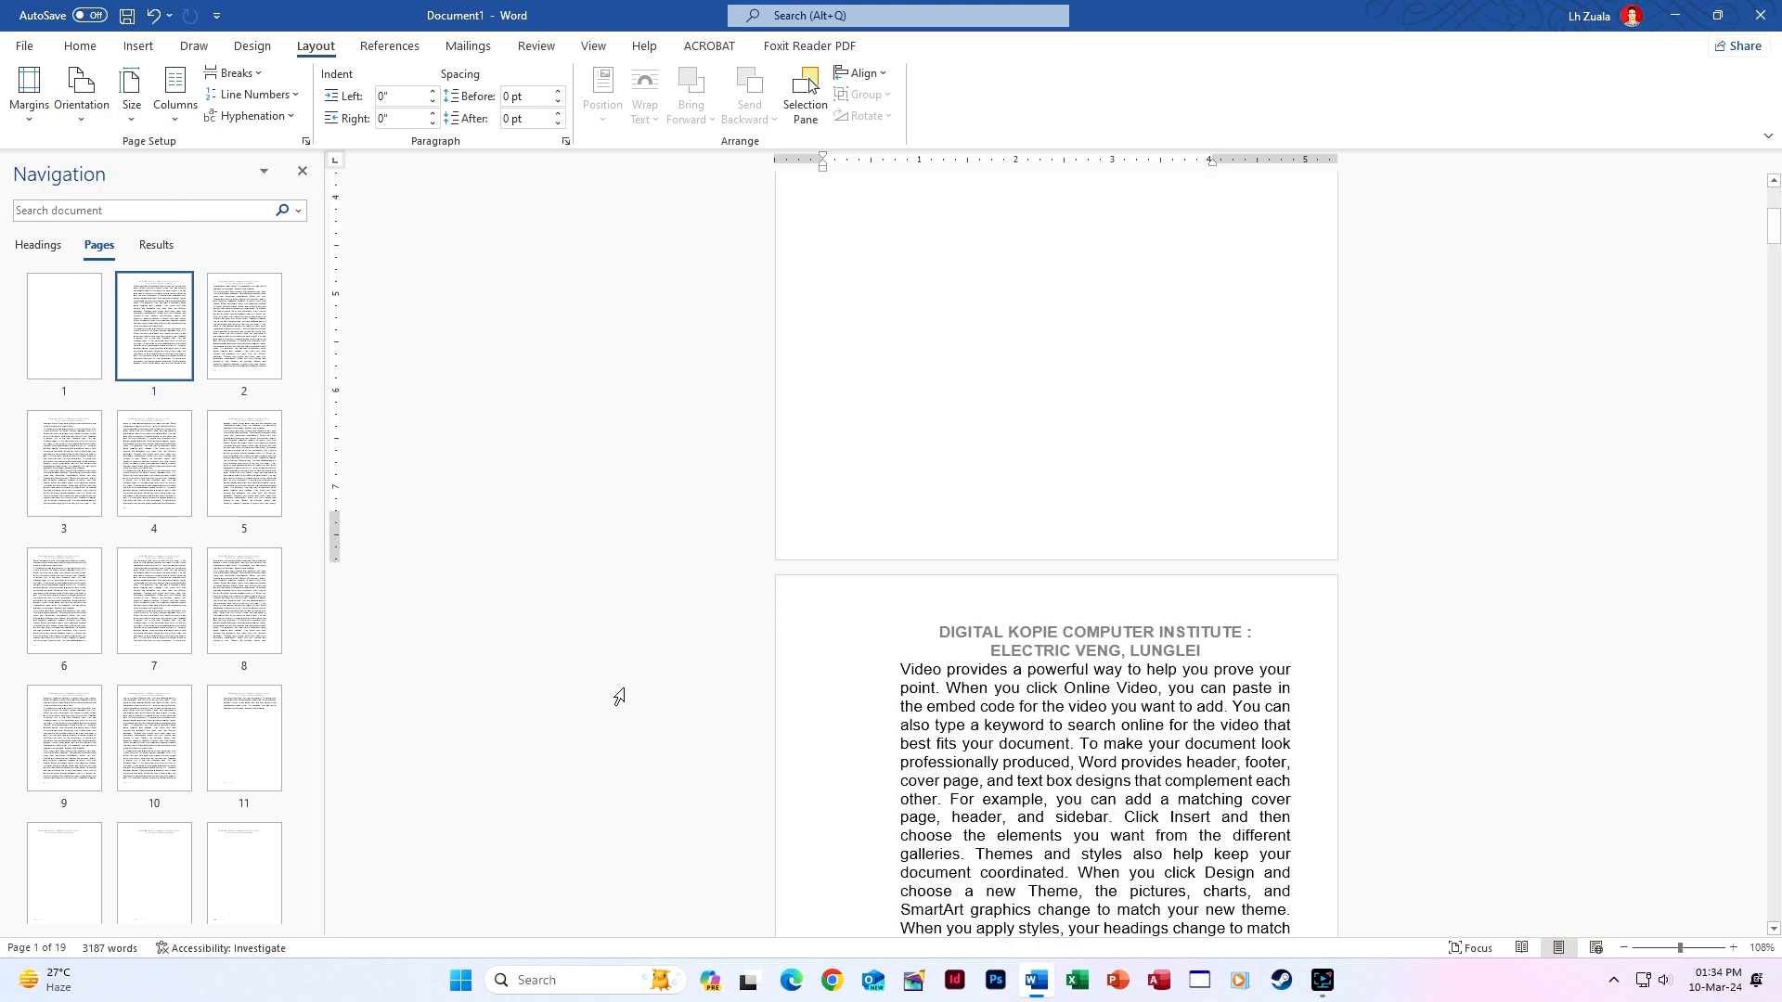
{"action": "left_click", "coordinate": [301, 170]}
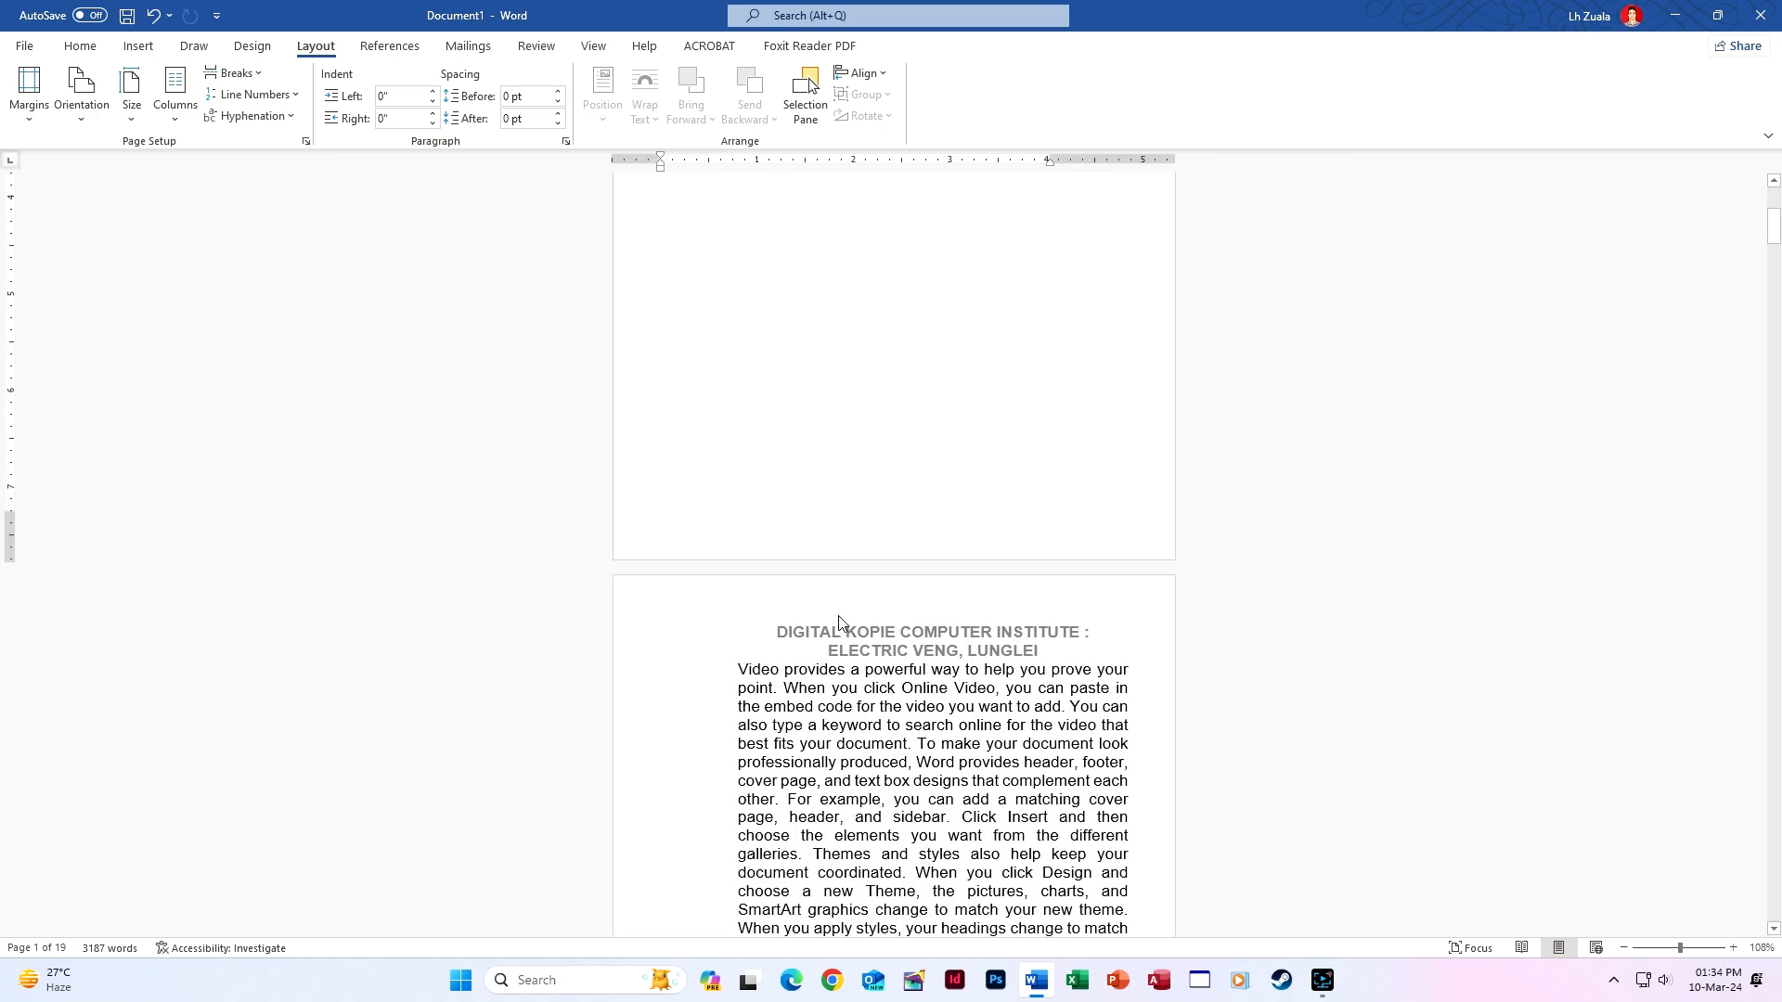
Undo the book-fold layout with Ctrl+Z, restoring 13 ordinary pages.
{"action": "scroll", "coordinate": [829, 611], "scroll_direction": "up", "scroll_amount": 9}
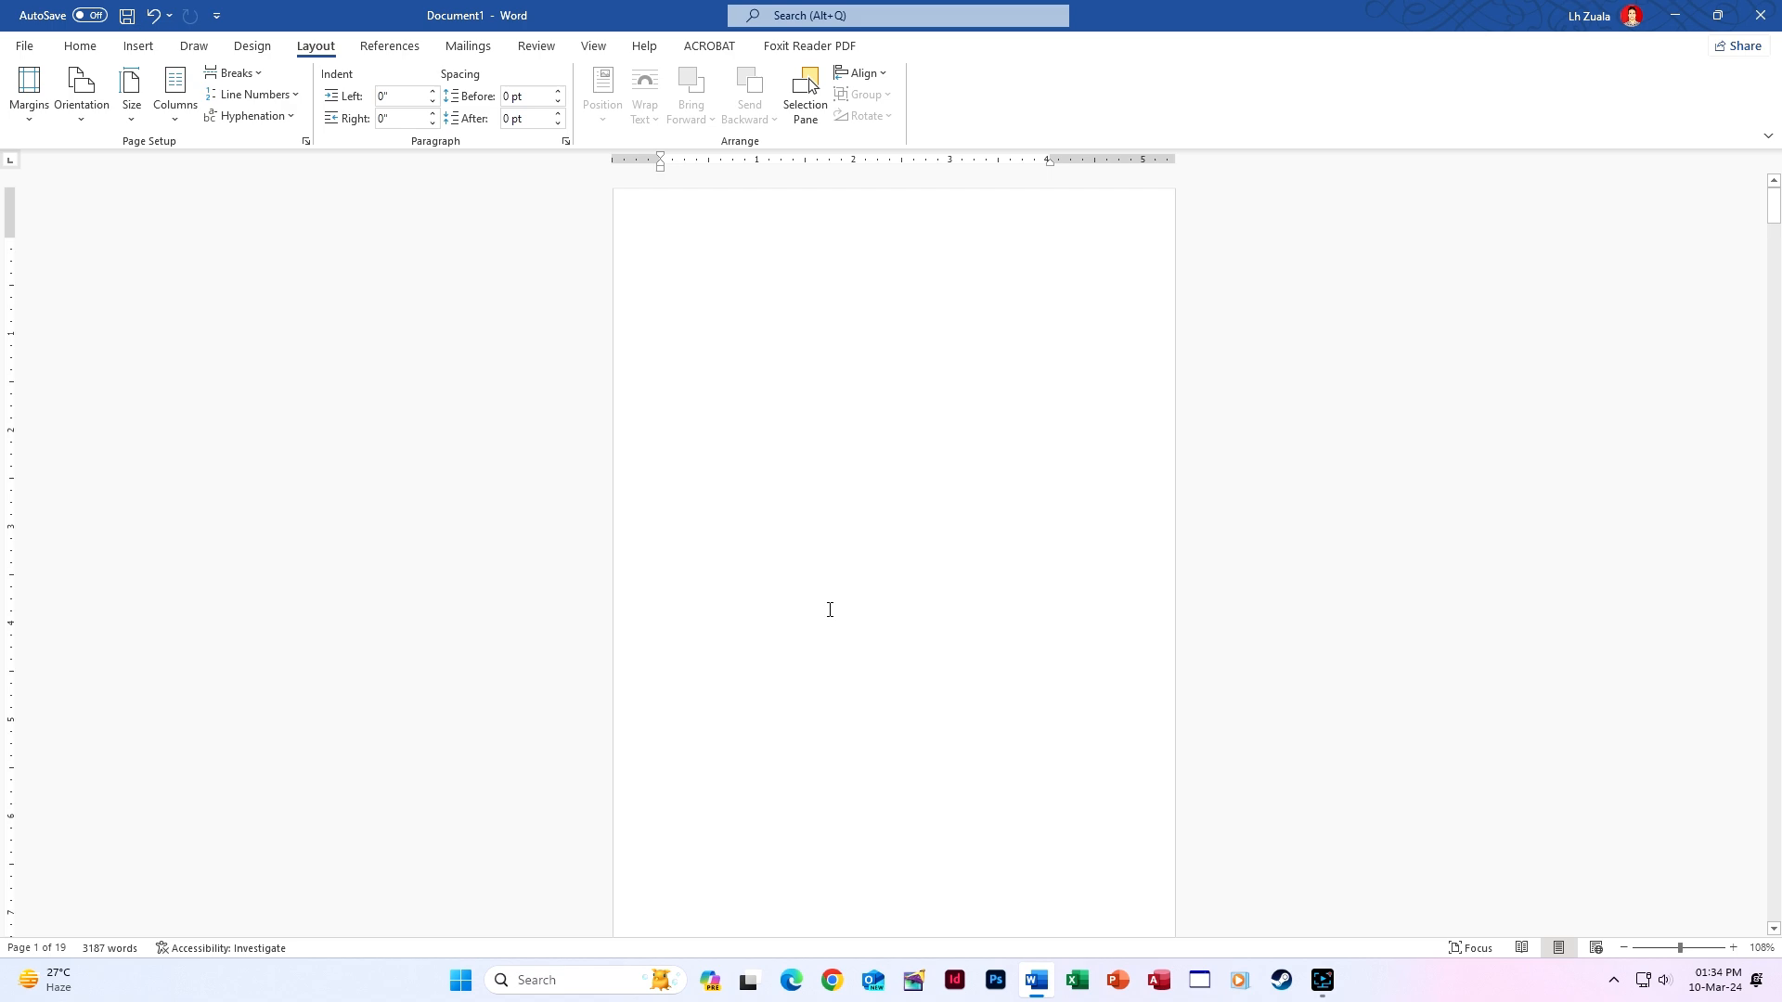
{"action": "scroll", "coordinate": [829, 610], "scroll_direction": "down", "scroll_amount": 10}
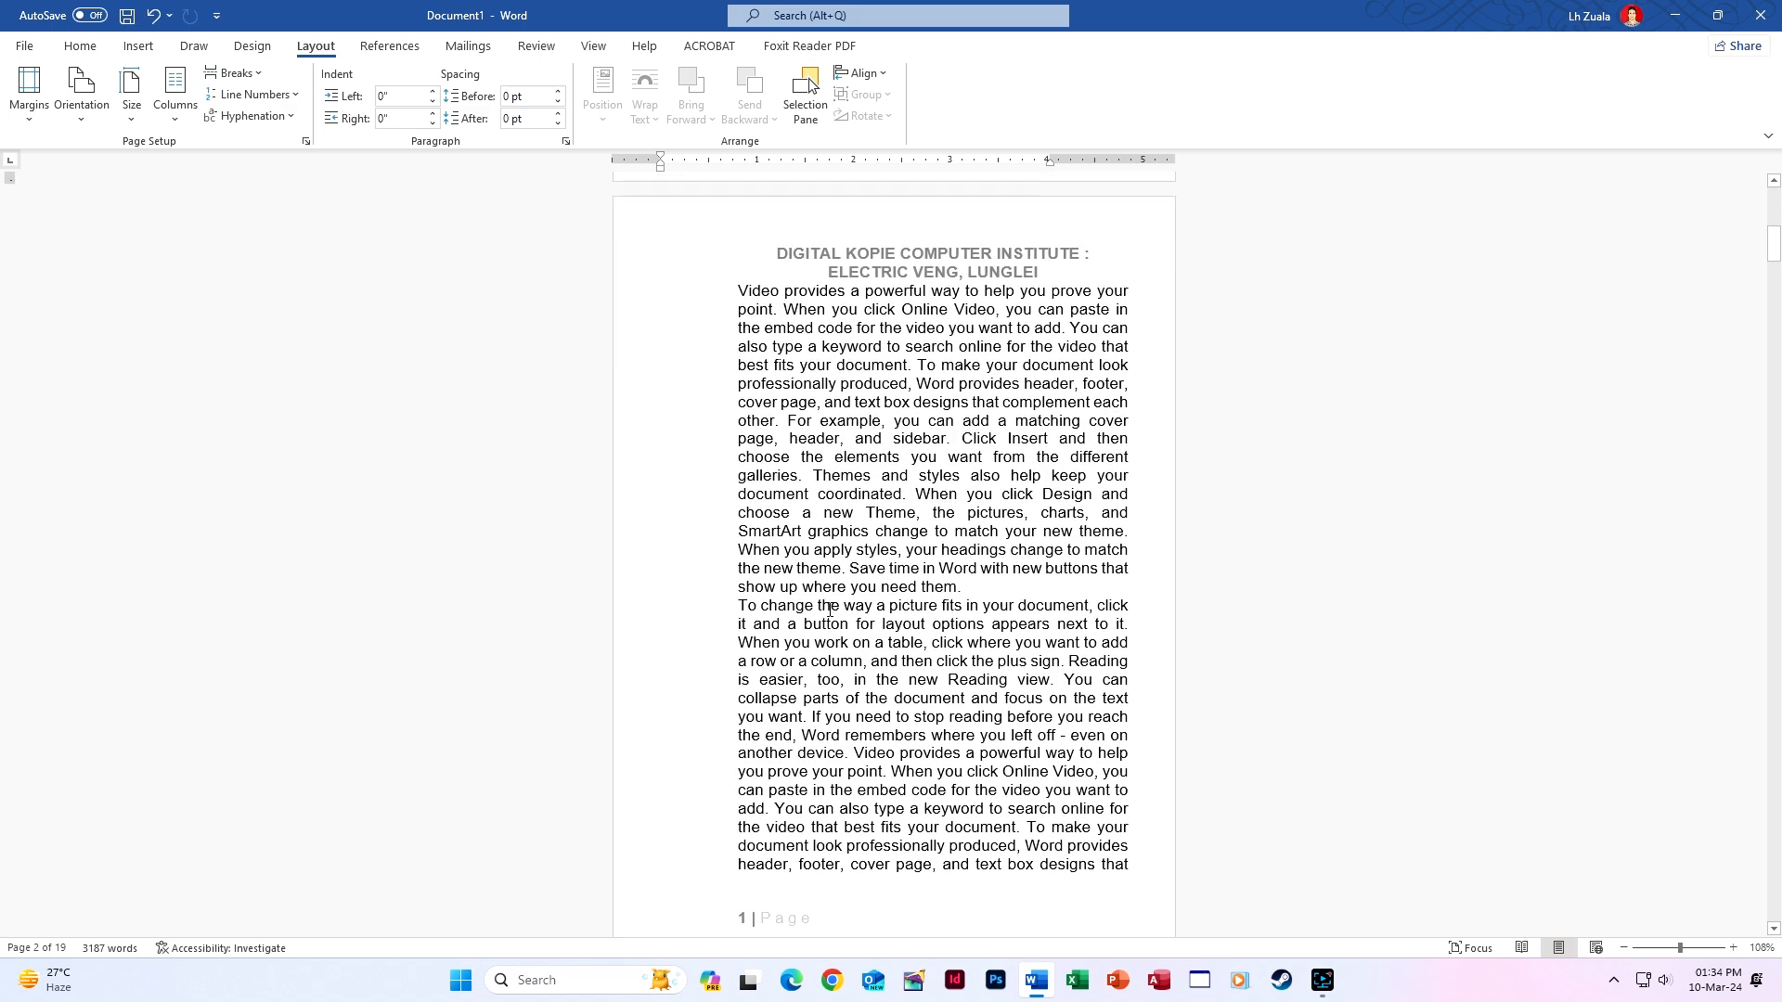
{"action": "key", "text": "ctrl+z"}
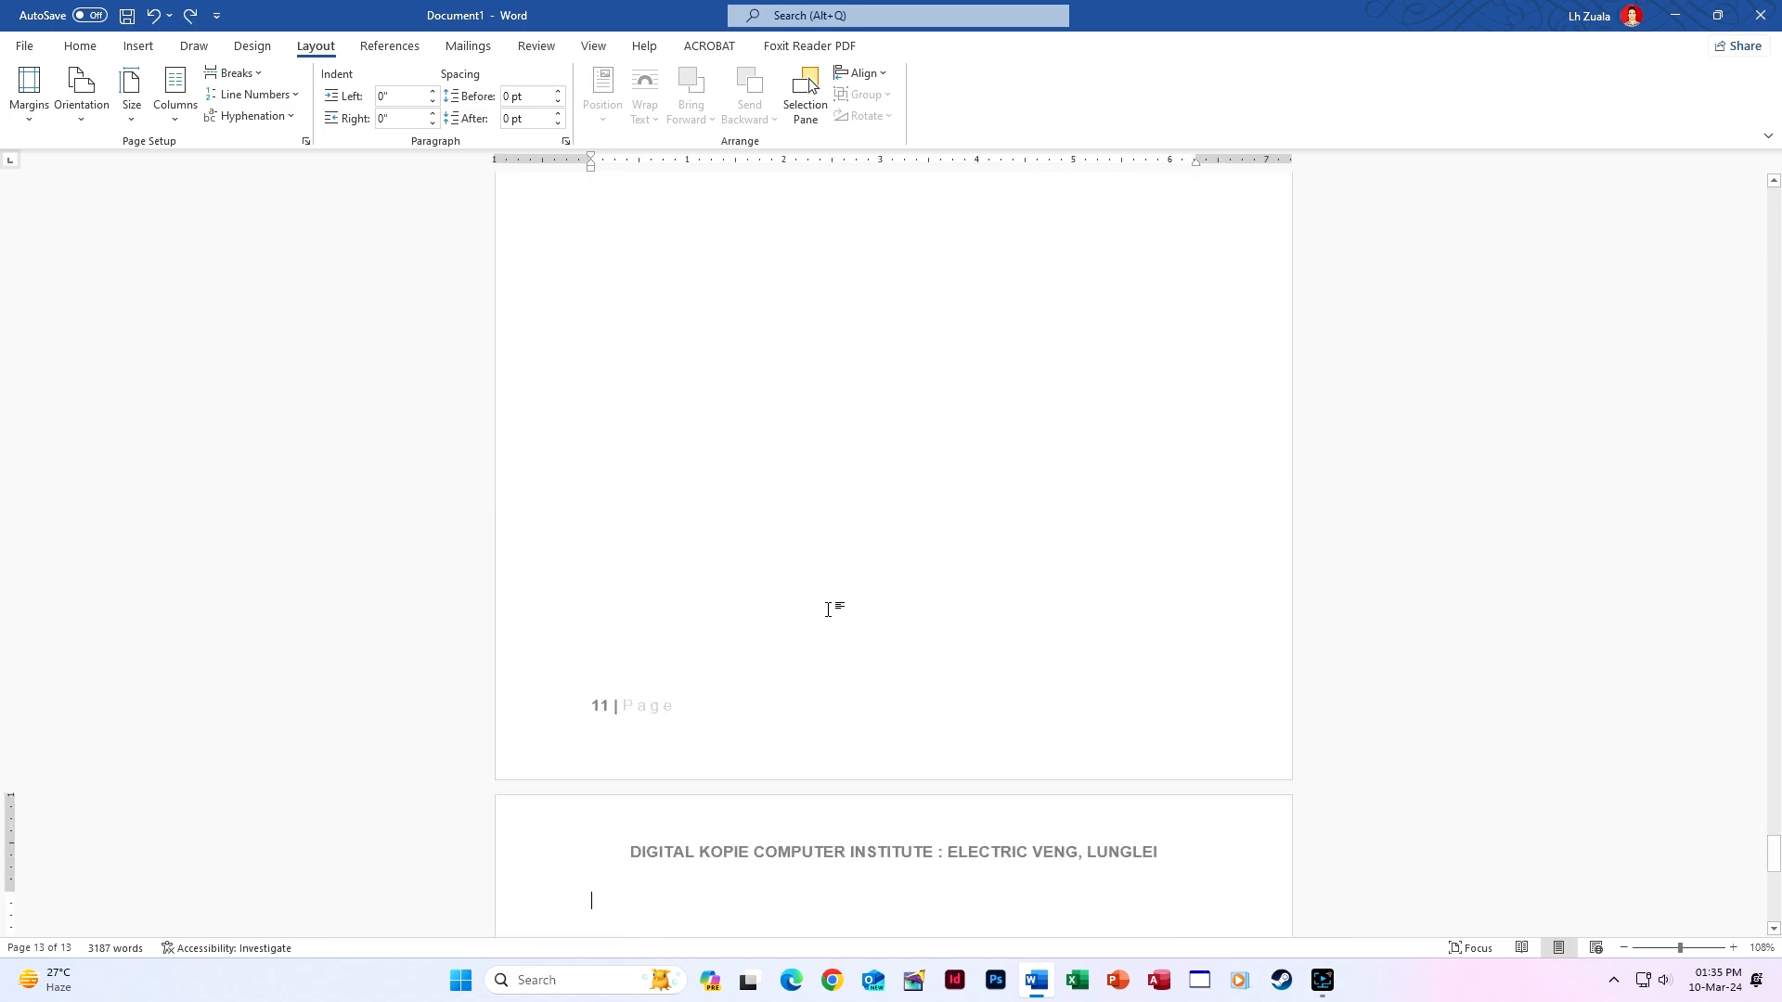
{"action": "left_click", "coordinate": [29, 97]}
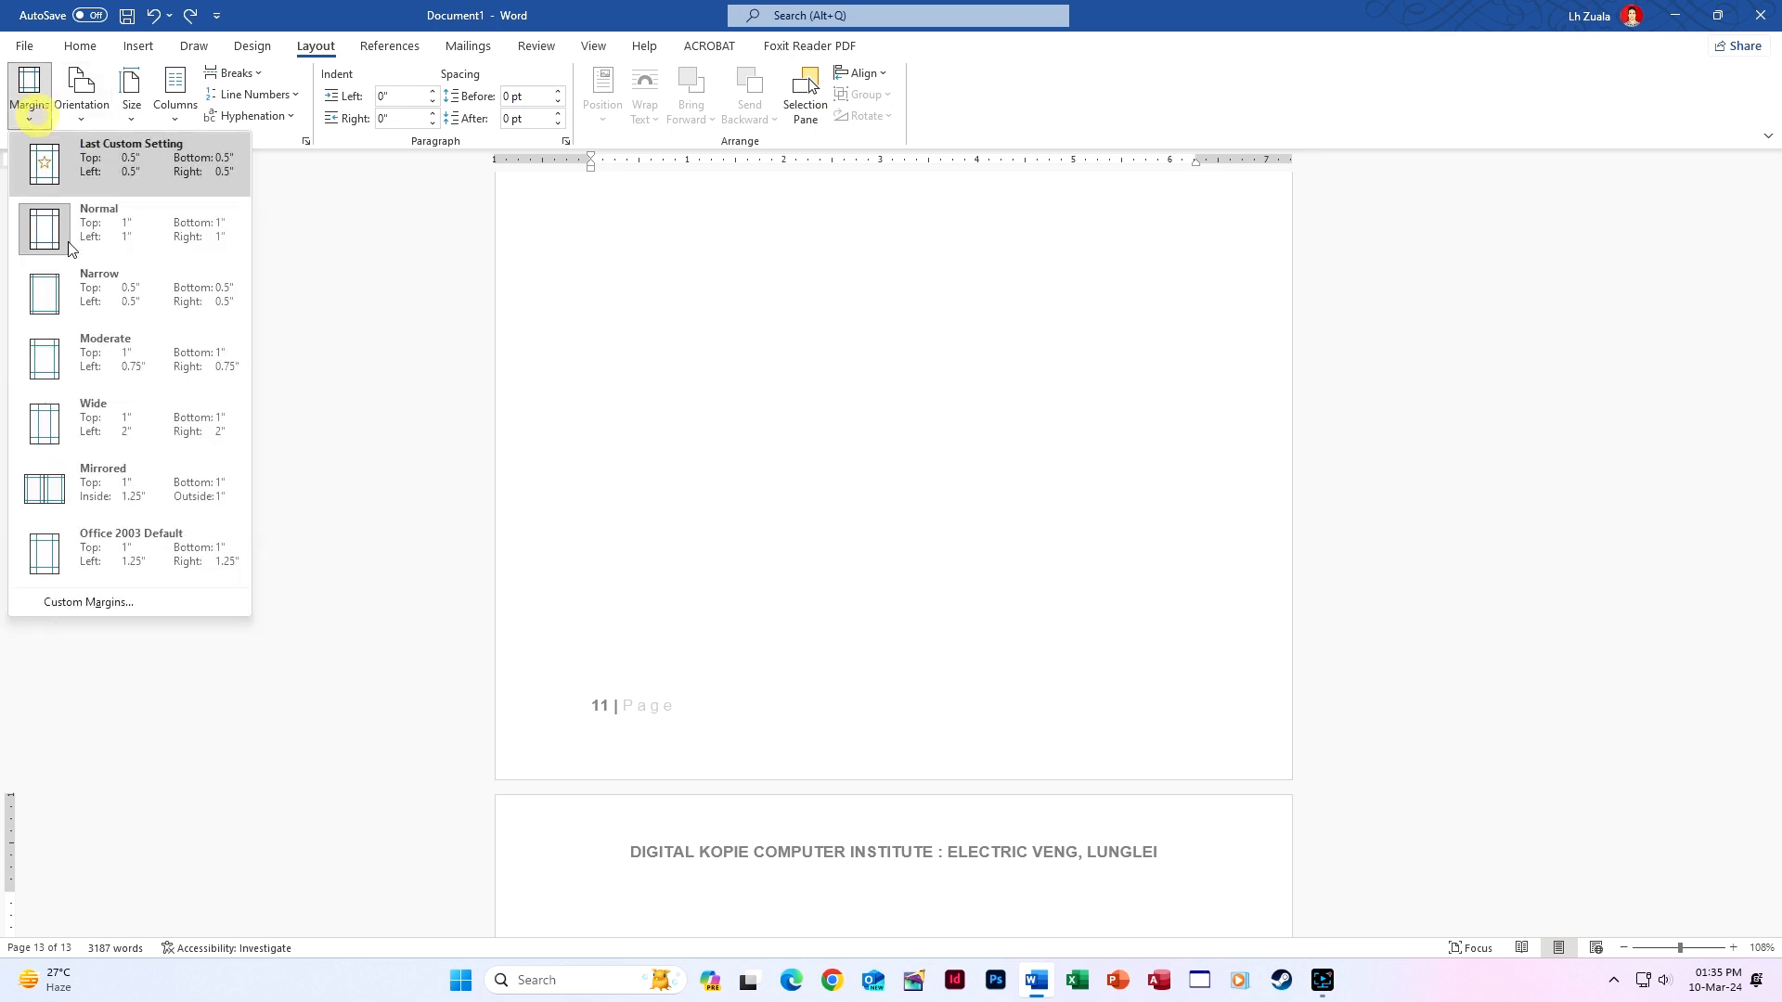
{"action": "left_click", "coordinate": [89, 602]}
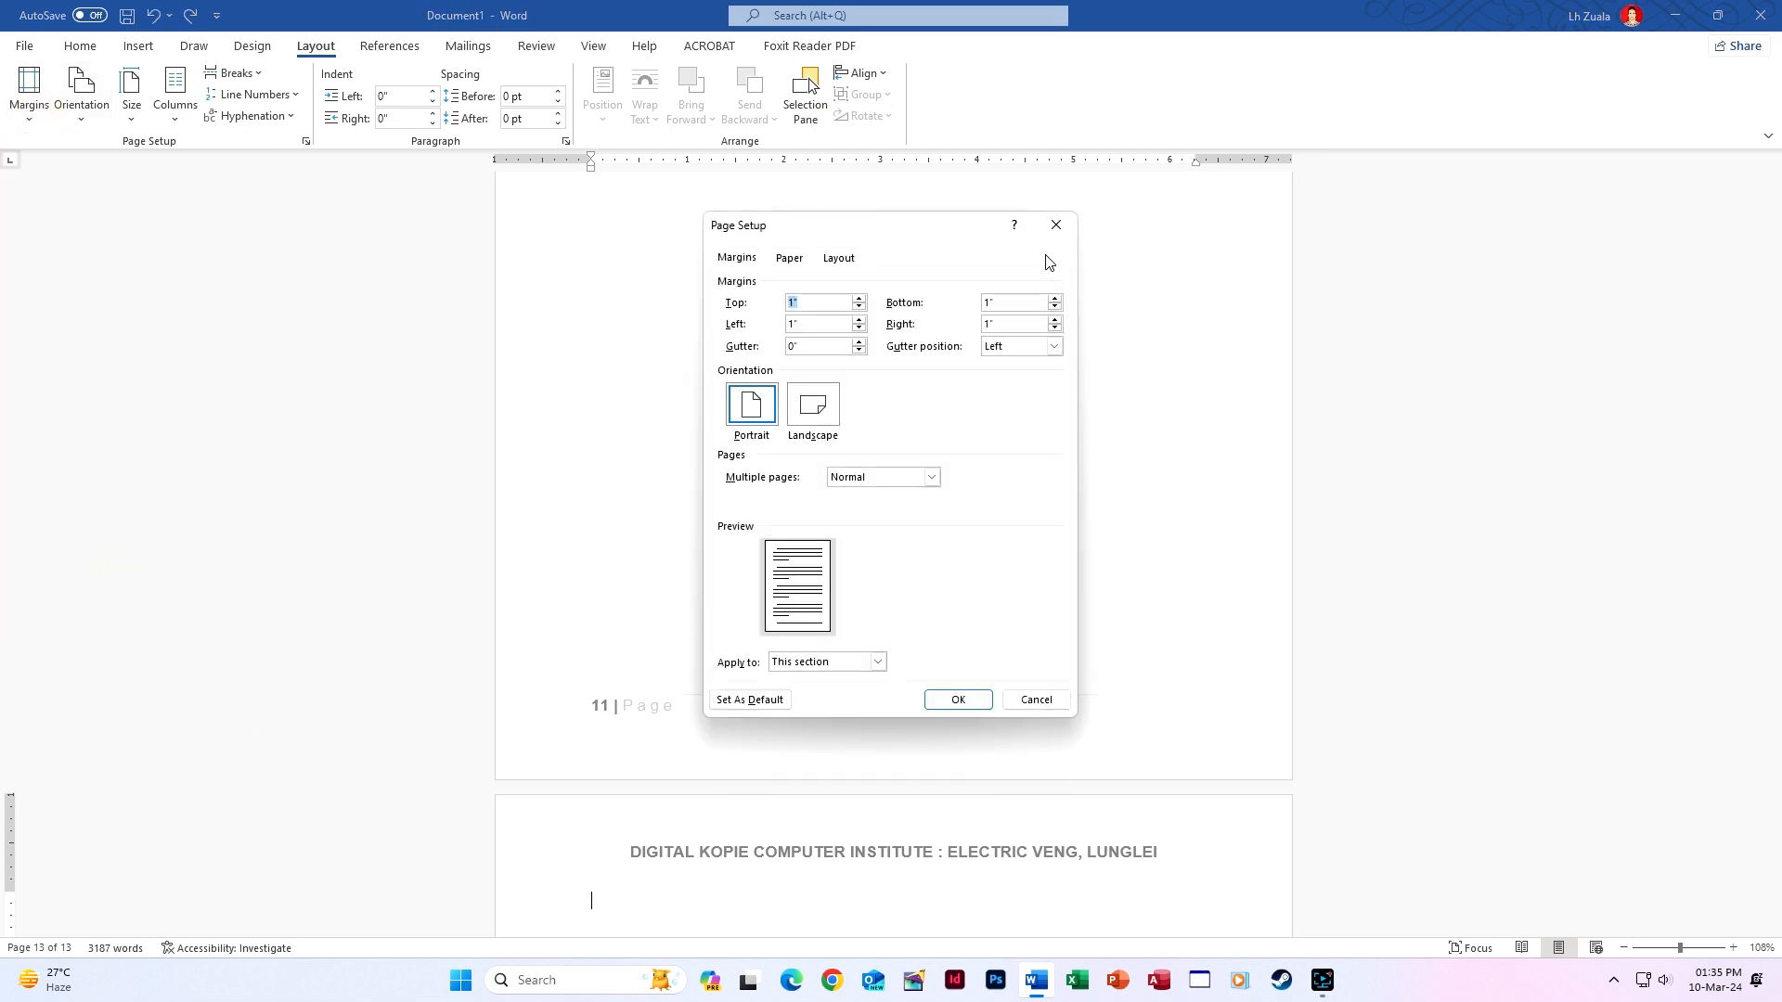
{"action": "left_click", "coordinate": [1050, 232]}
{"action": "scroll", "coordinate": [733, 543], "scroll_direction": "up", "scroll_amount": 8}
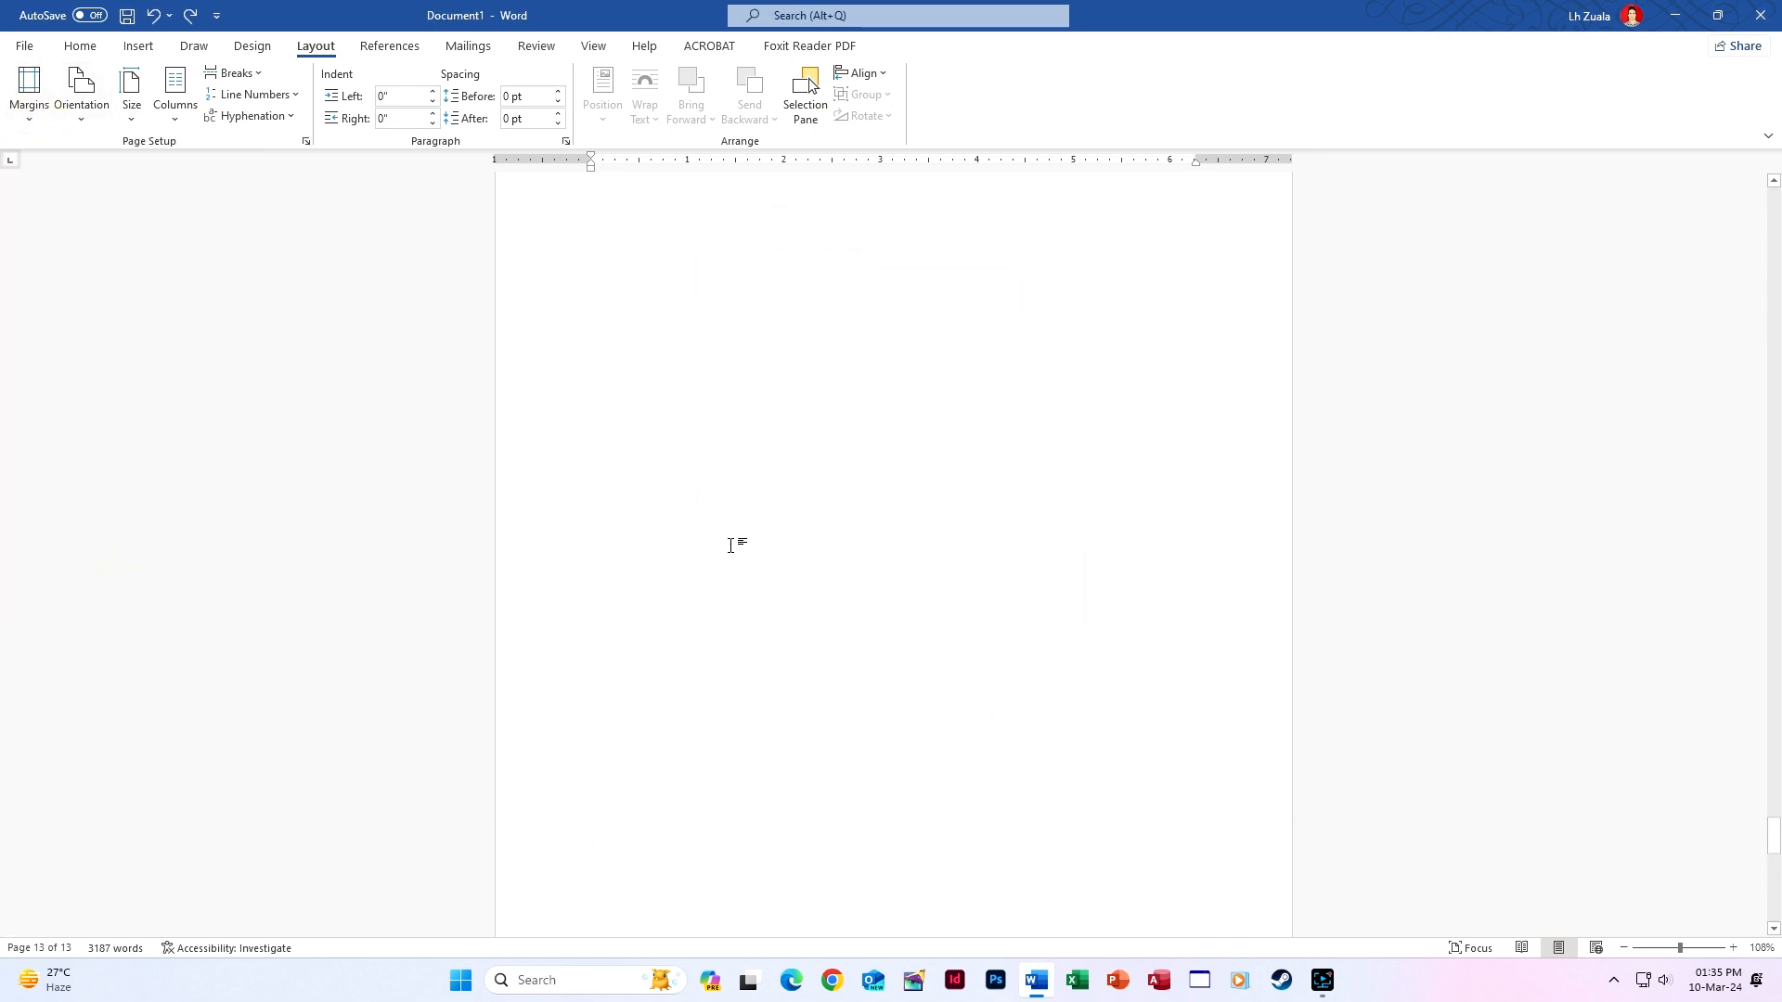
{"action": "scroll", "coordinate": [746, 552], "scroll_direction": "up", "scroll_amount": 3}
{"action": "left_click_drag", "start_coordinate": [1774, 817], "coordinate": [1762, 199]}
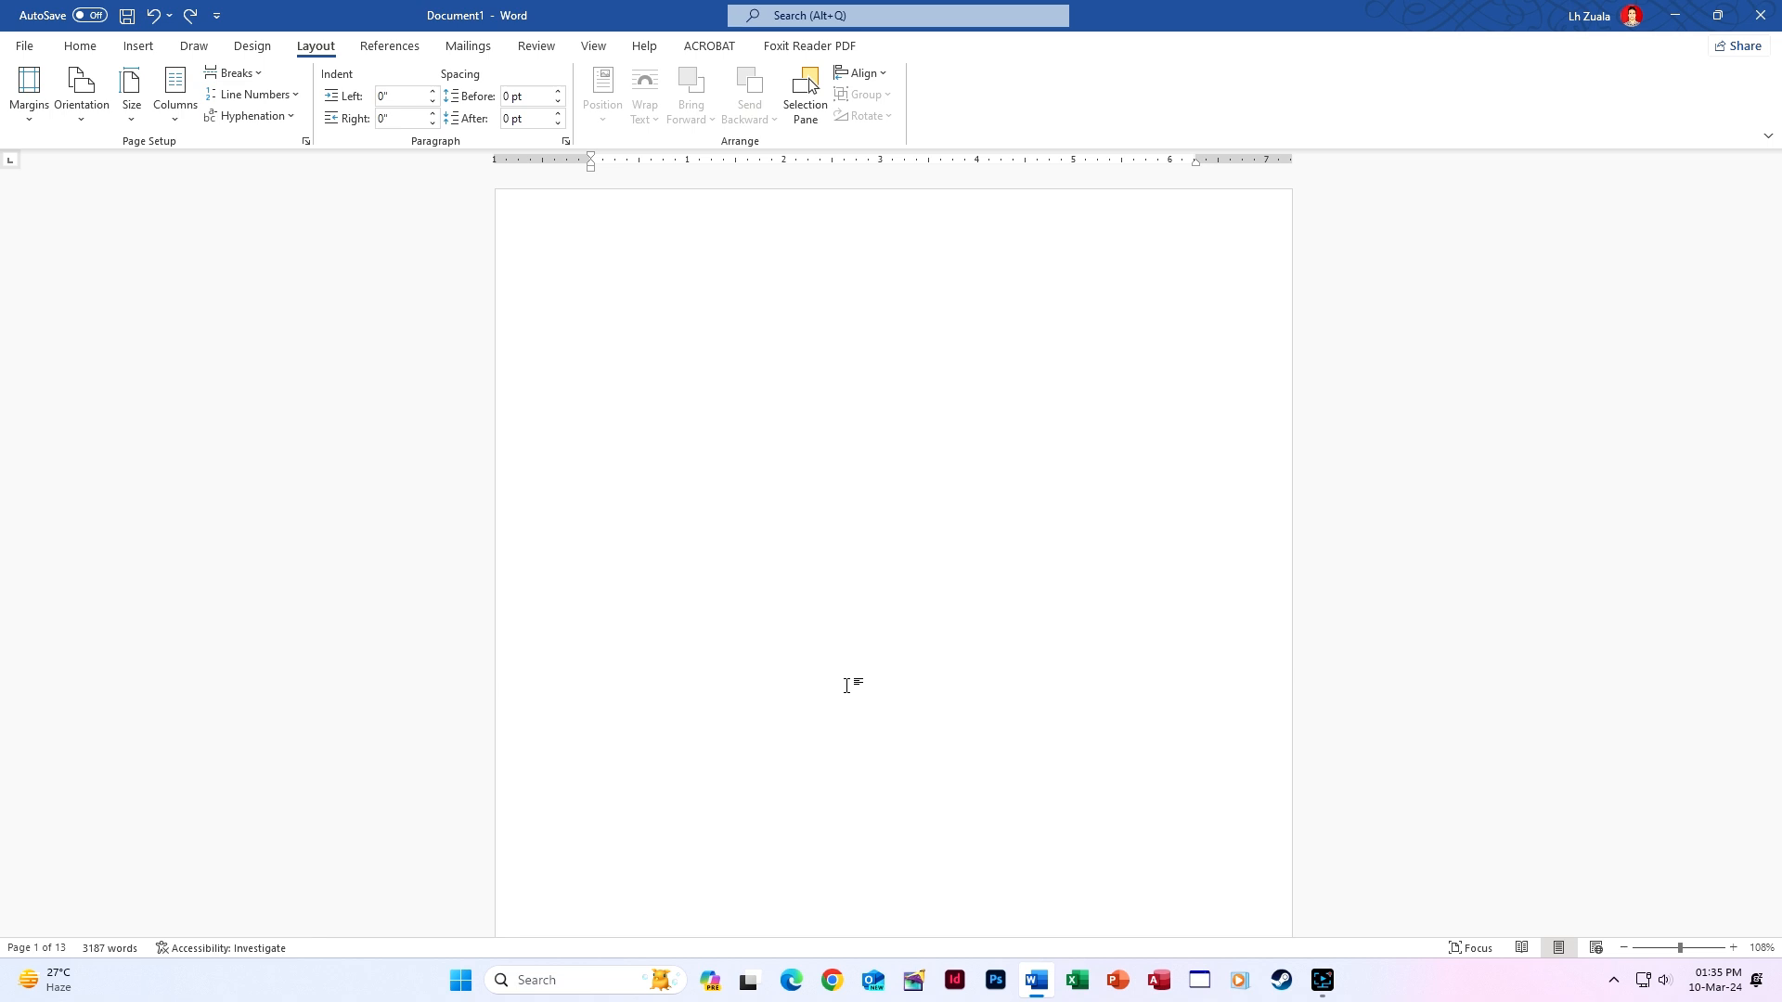
Create the new blank document Document2 and bring up its Layout options.
{"action": "key", "text": "ctrl+n"}
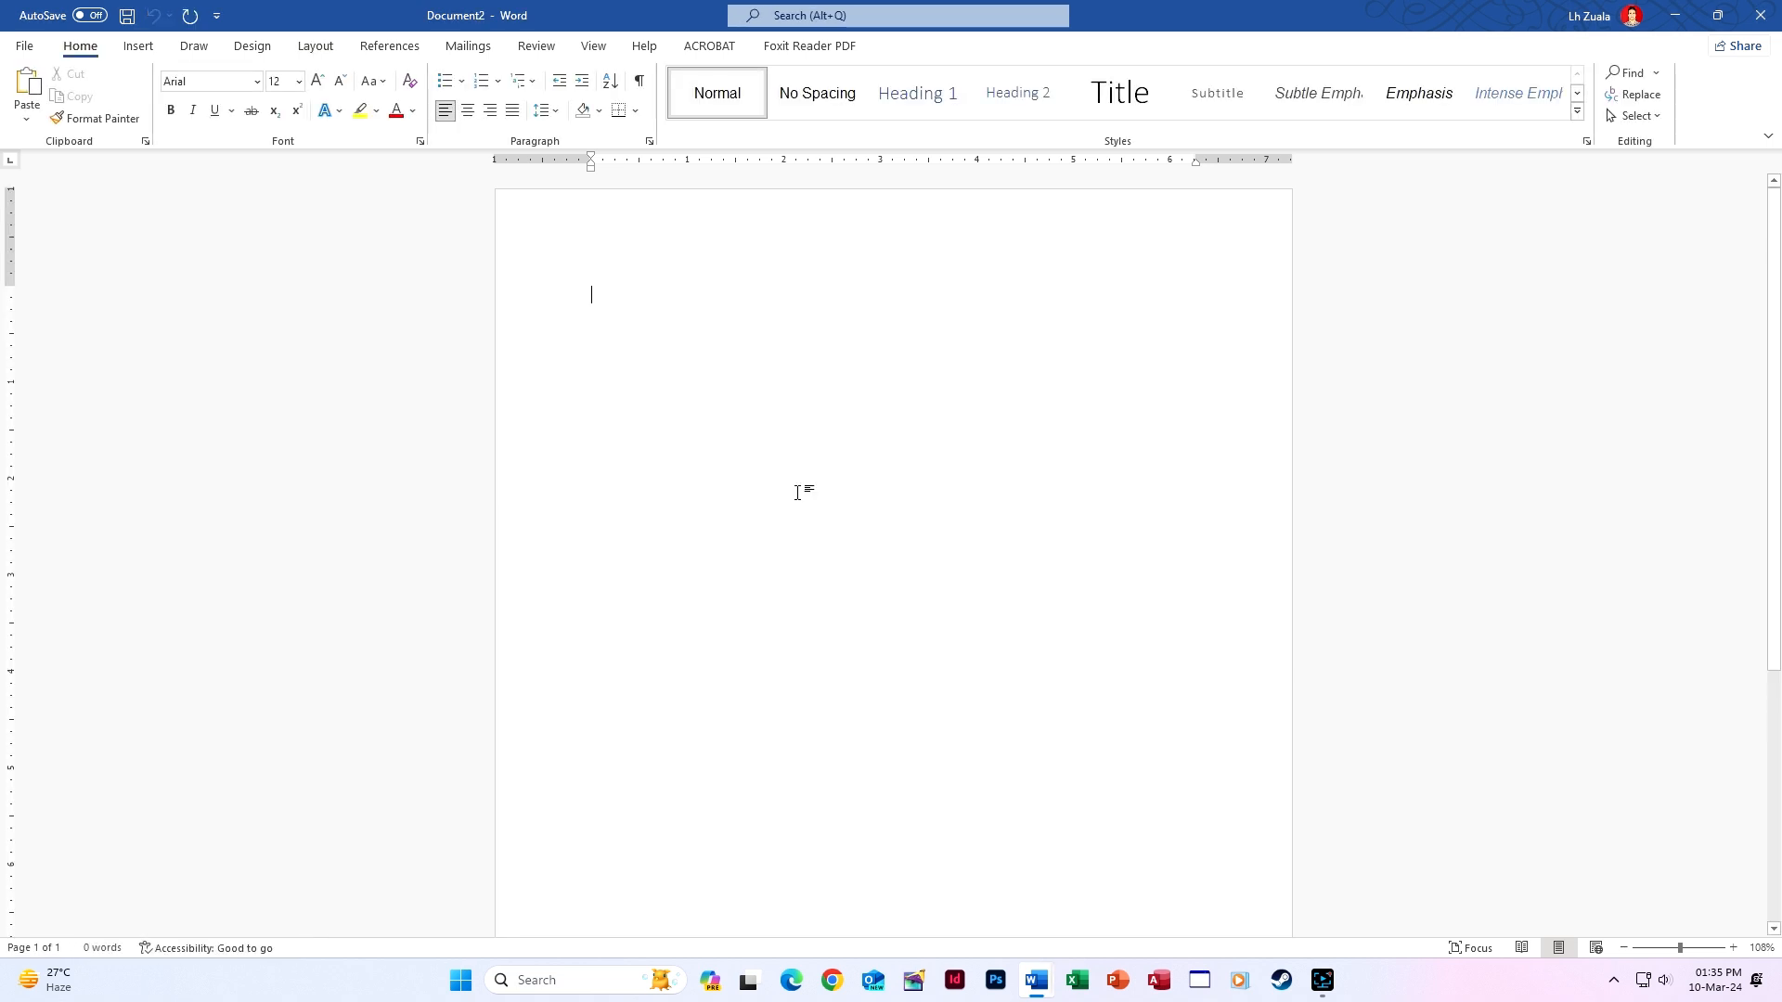
{"action": "left_click", "coordinate": [25, 46]}
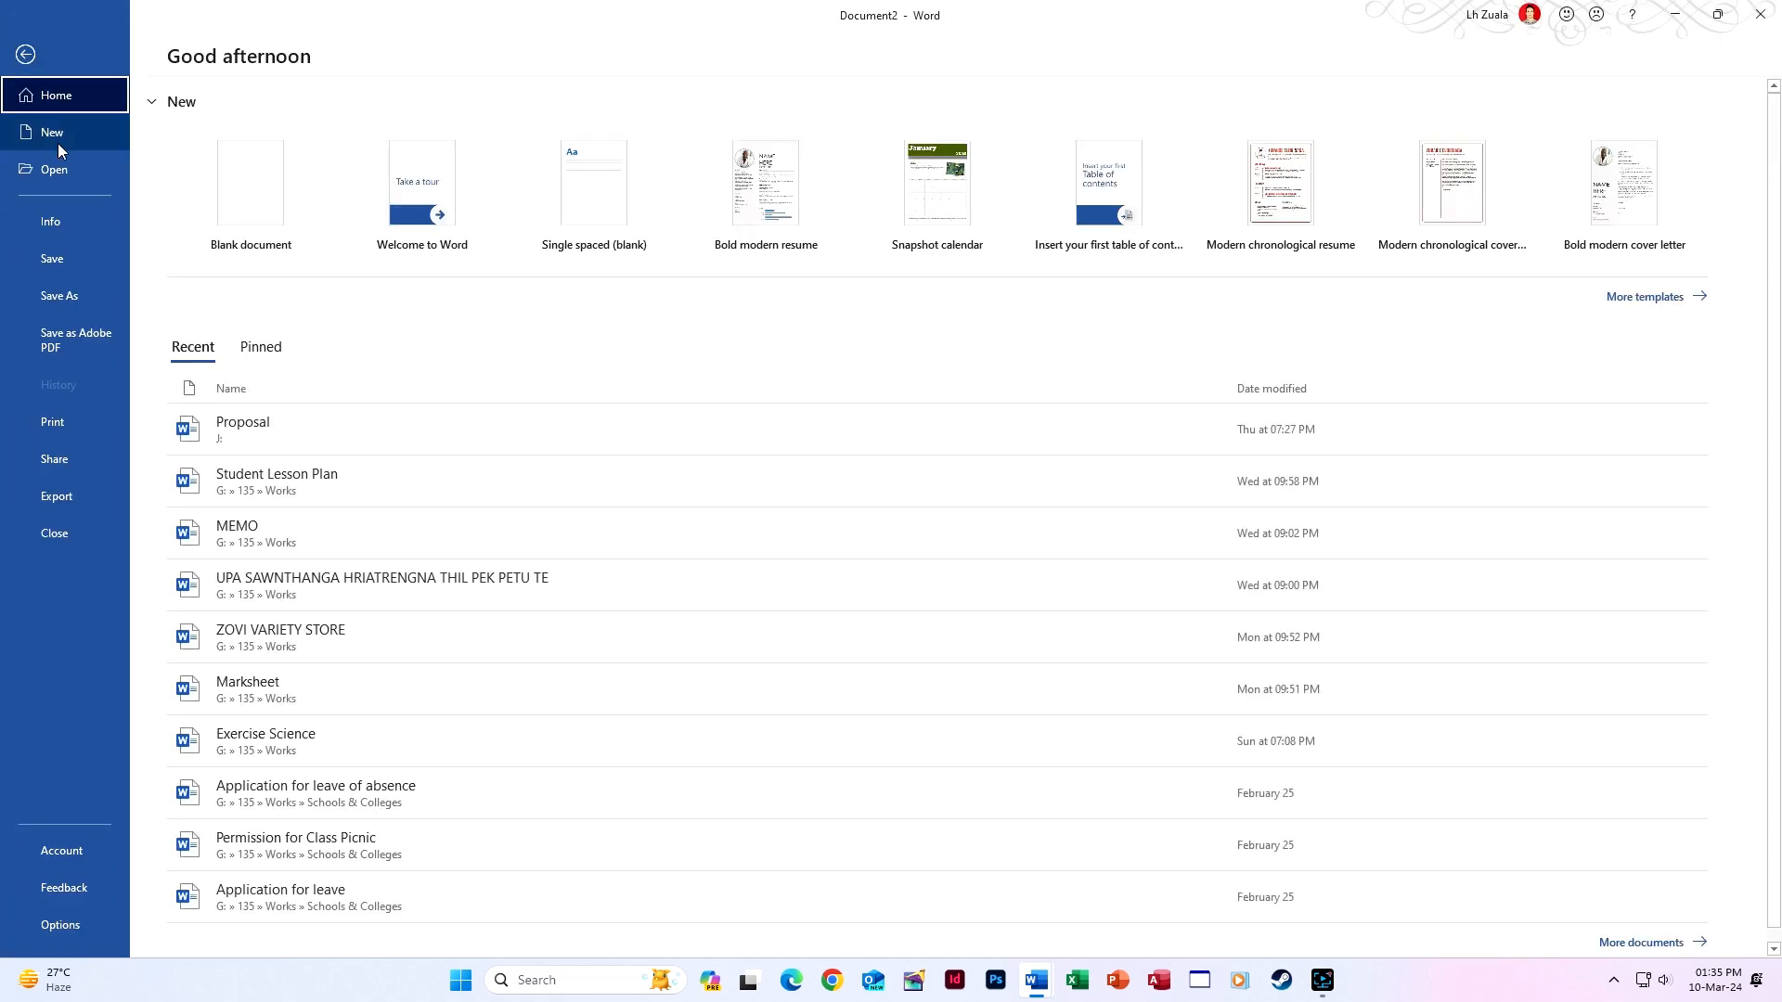
{"action": "left_click", "coordinate": [26, 54]}
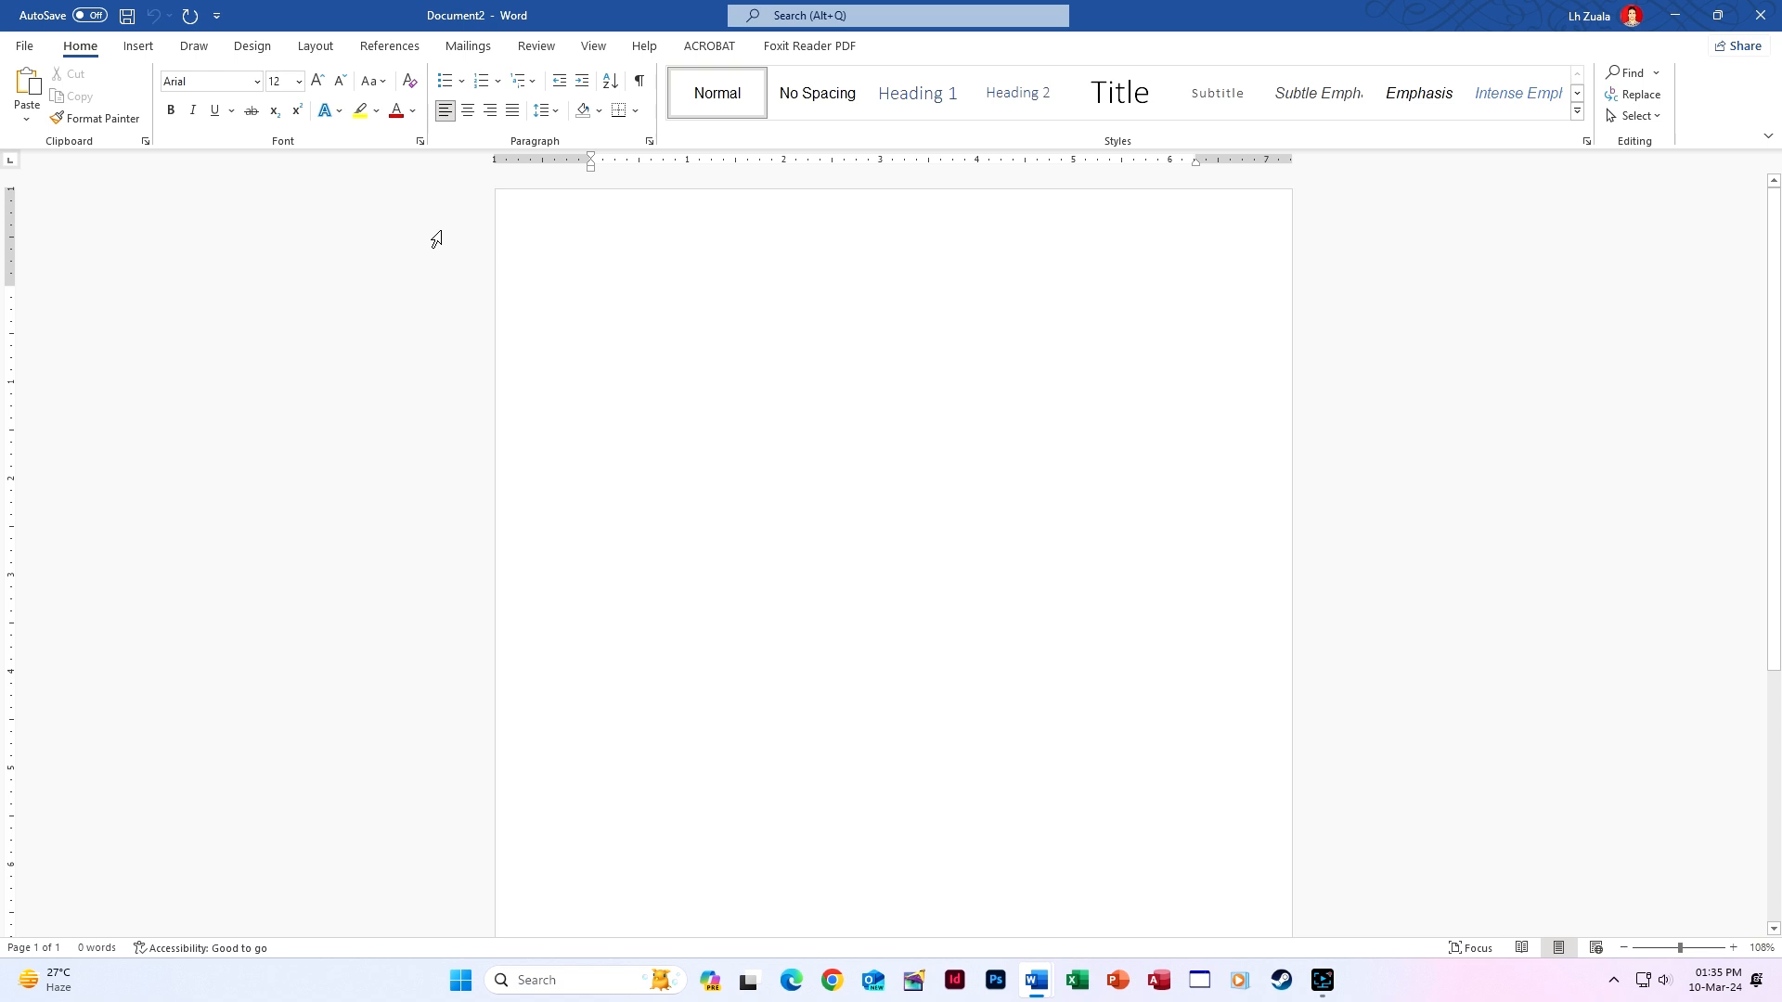
{"action": "left_click", "coordinate": [316, 46]}
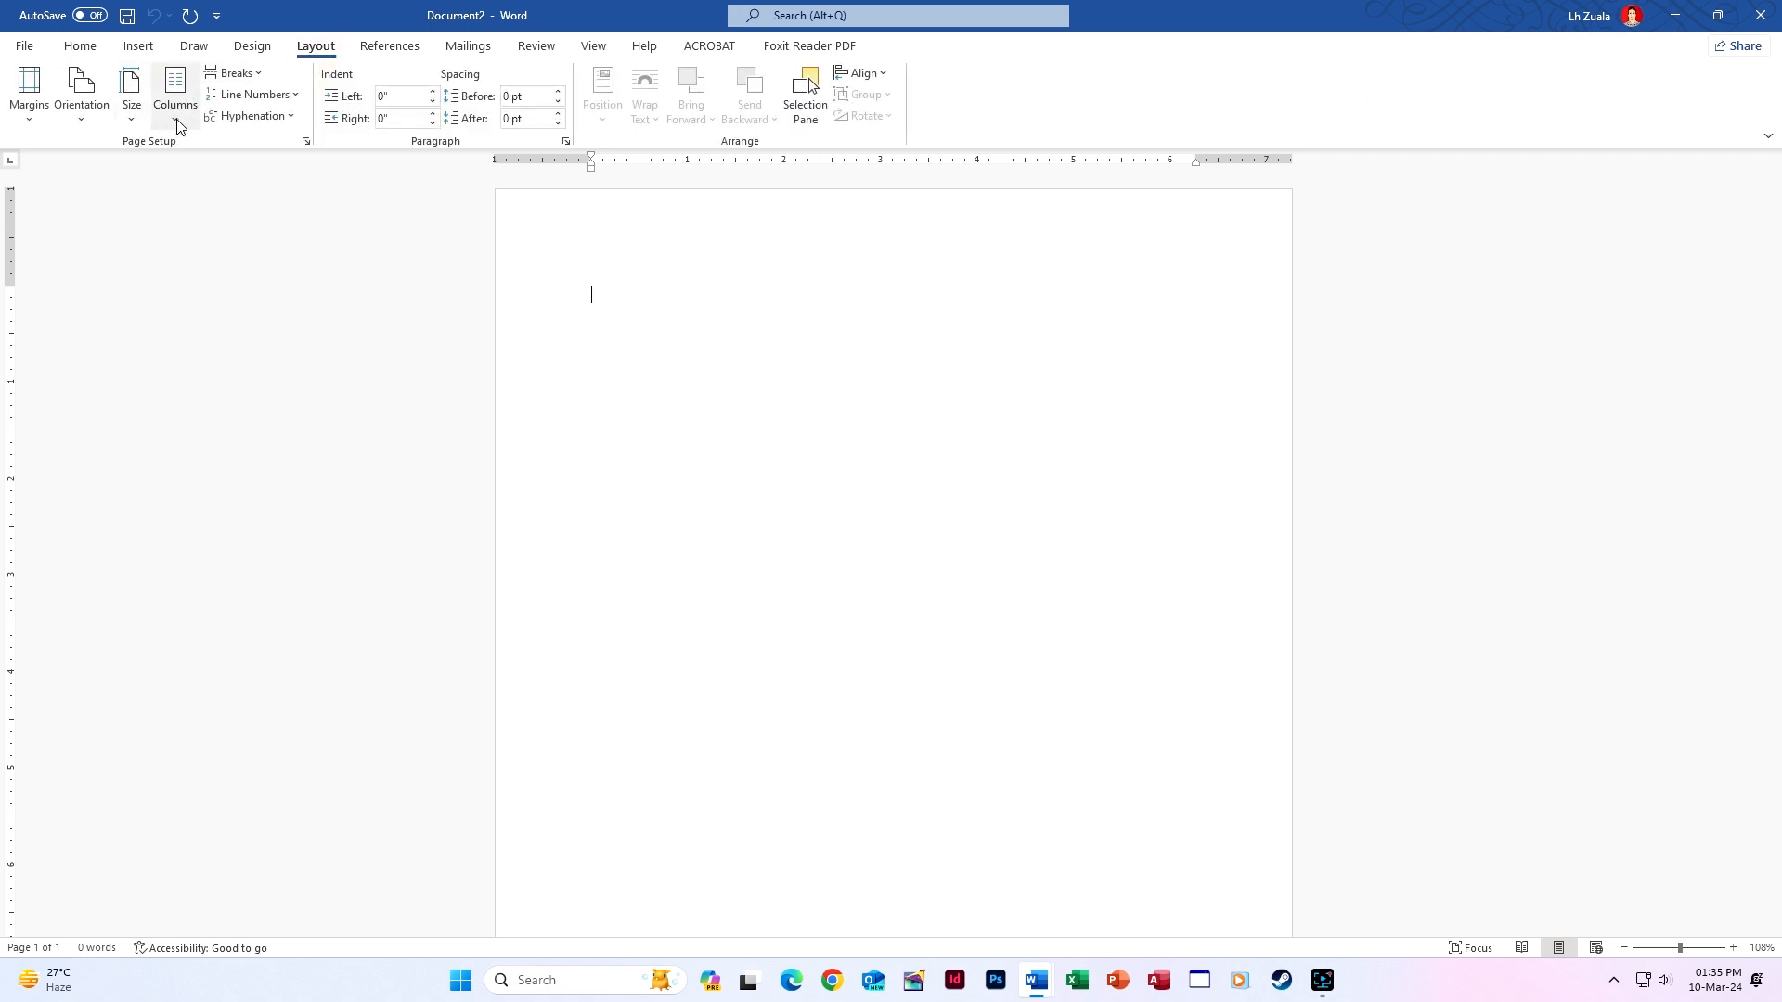
Make the new page landscape and zoom out to see all of it.
{"action": "left_click", "coordinate": [86, 119]}
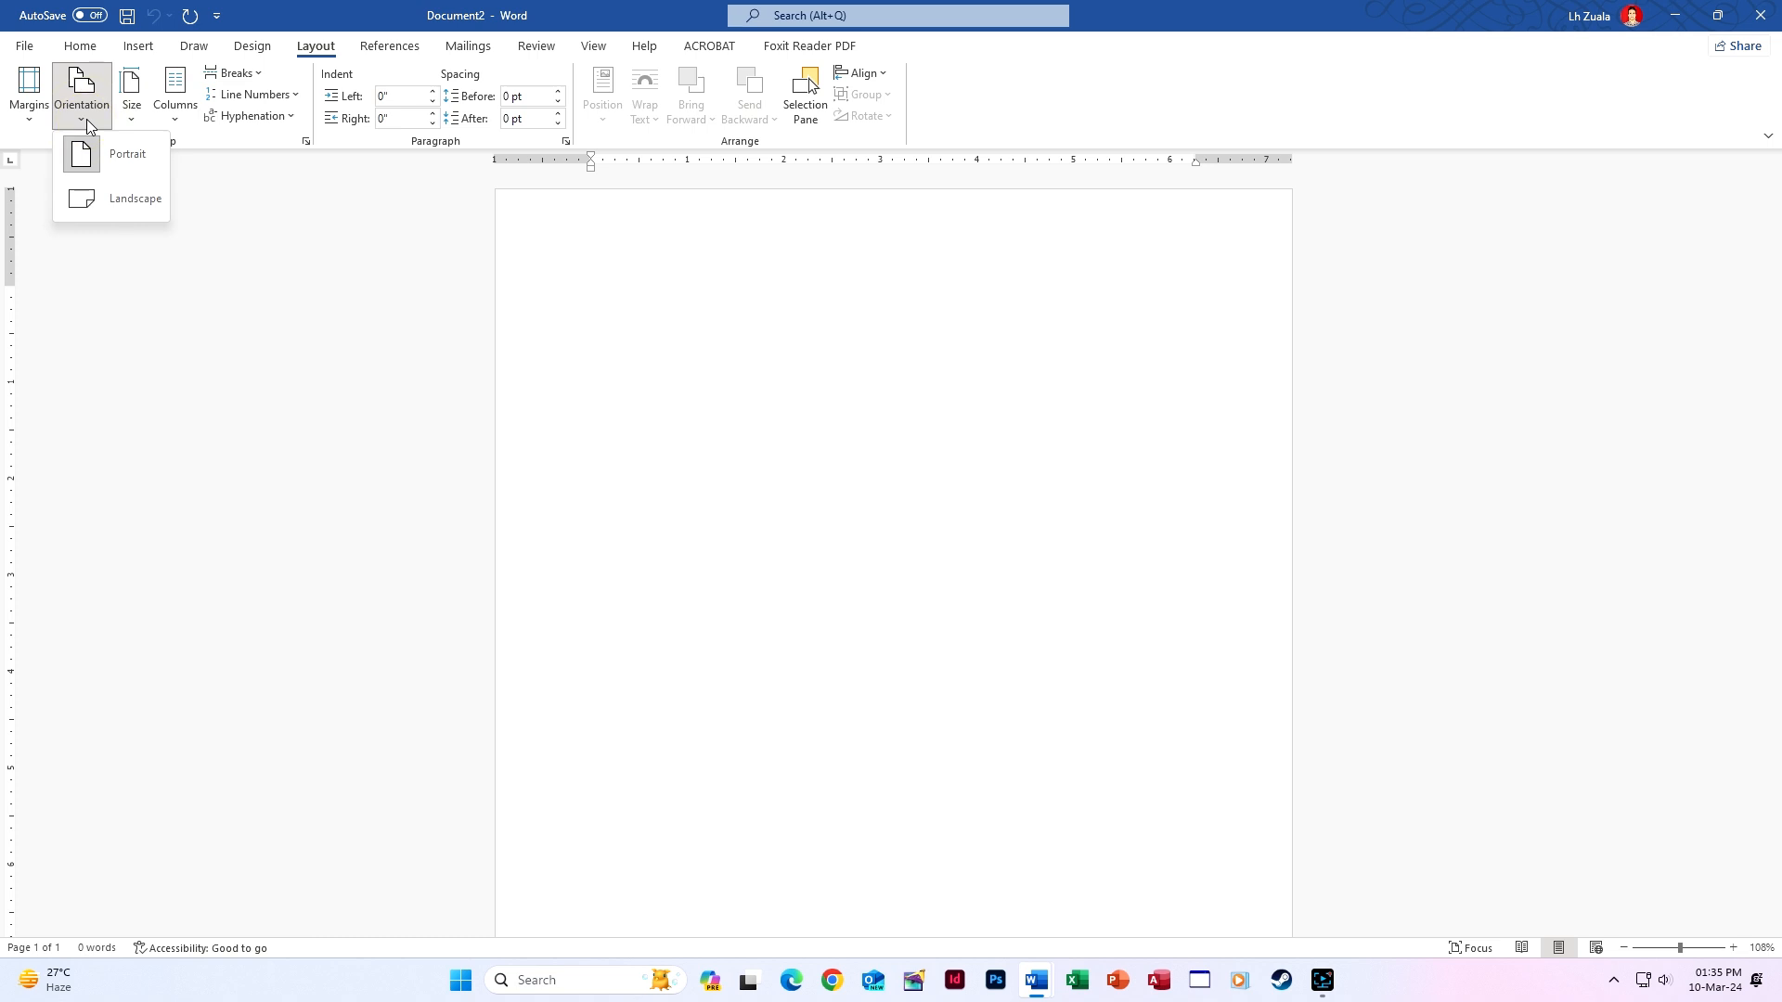
{"action": "left_click", "coordinate": [106, 202]}
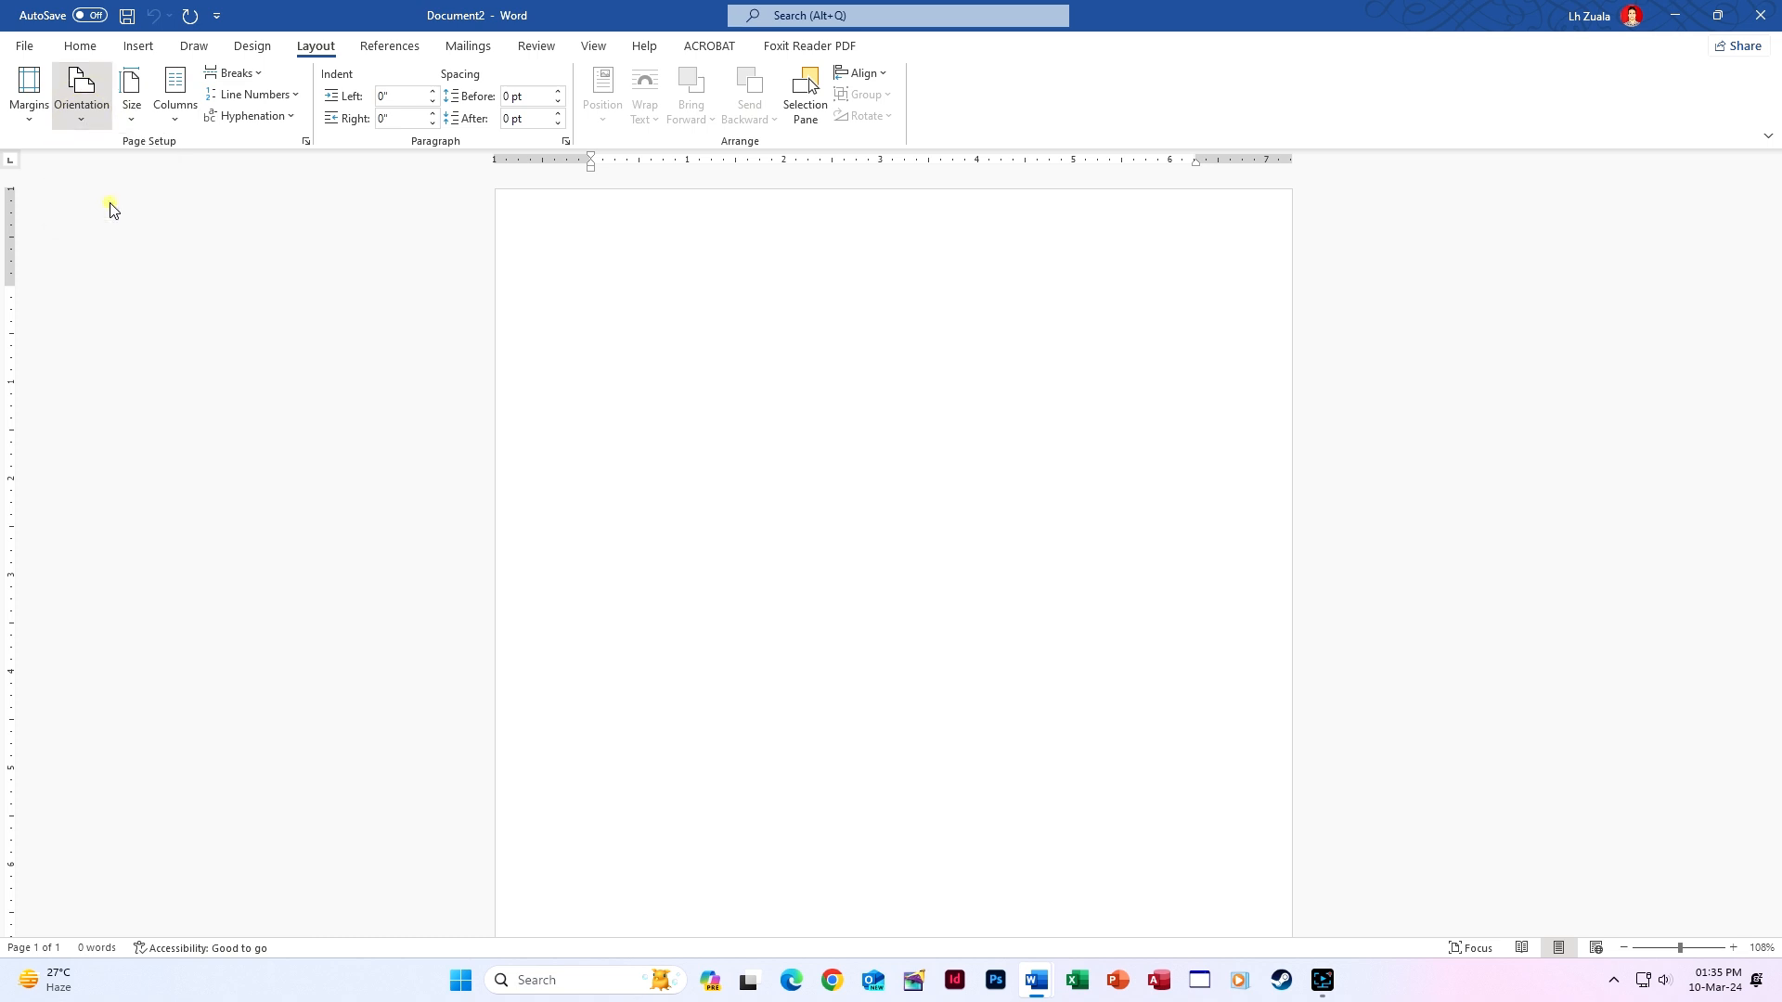
{"action": "left_click", "coordinate": [1623, 948]}
{"action": "left_click", "coordinate": [1624, 948]}
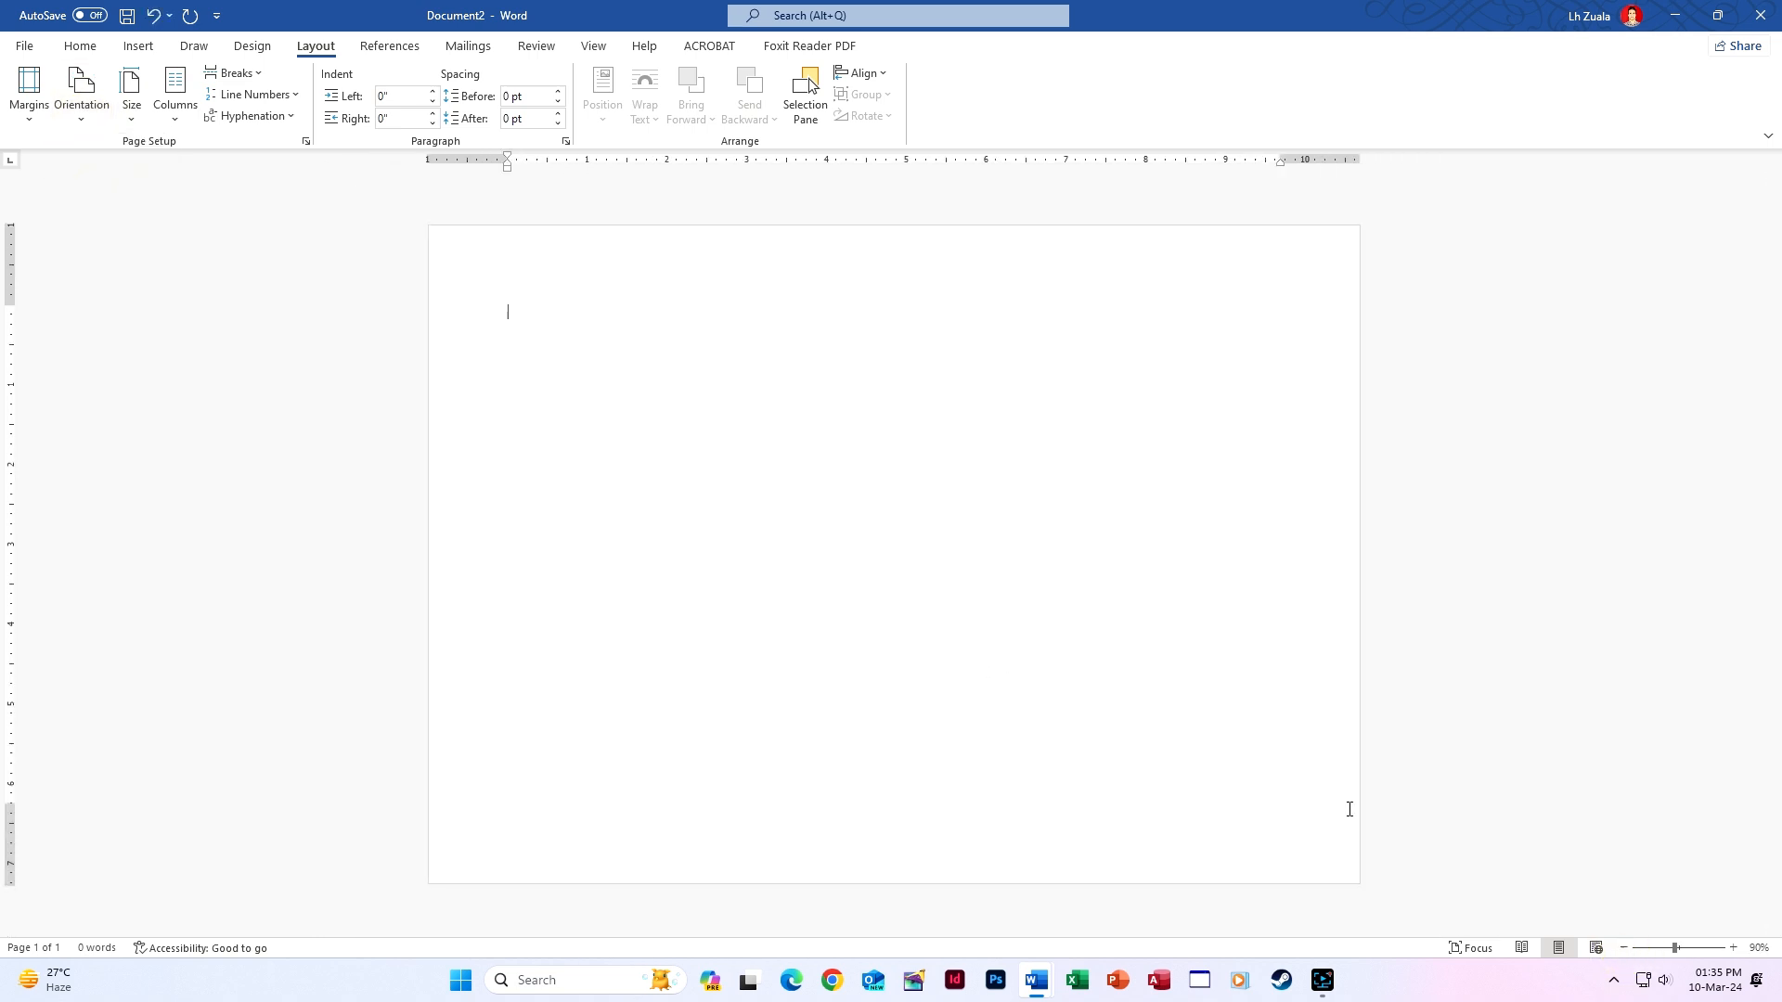
In More Columns, choose Two columns with 2" spacing and apply it.
{"action": "left_click", "coordinate": [184, 119]}
{"action": "left_click", "coordinate": [203, 375]}
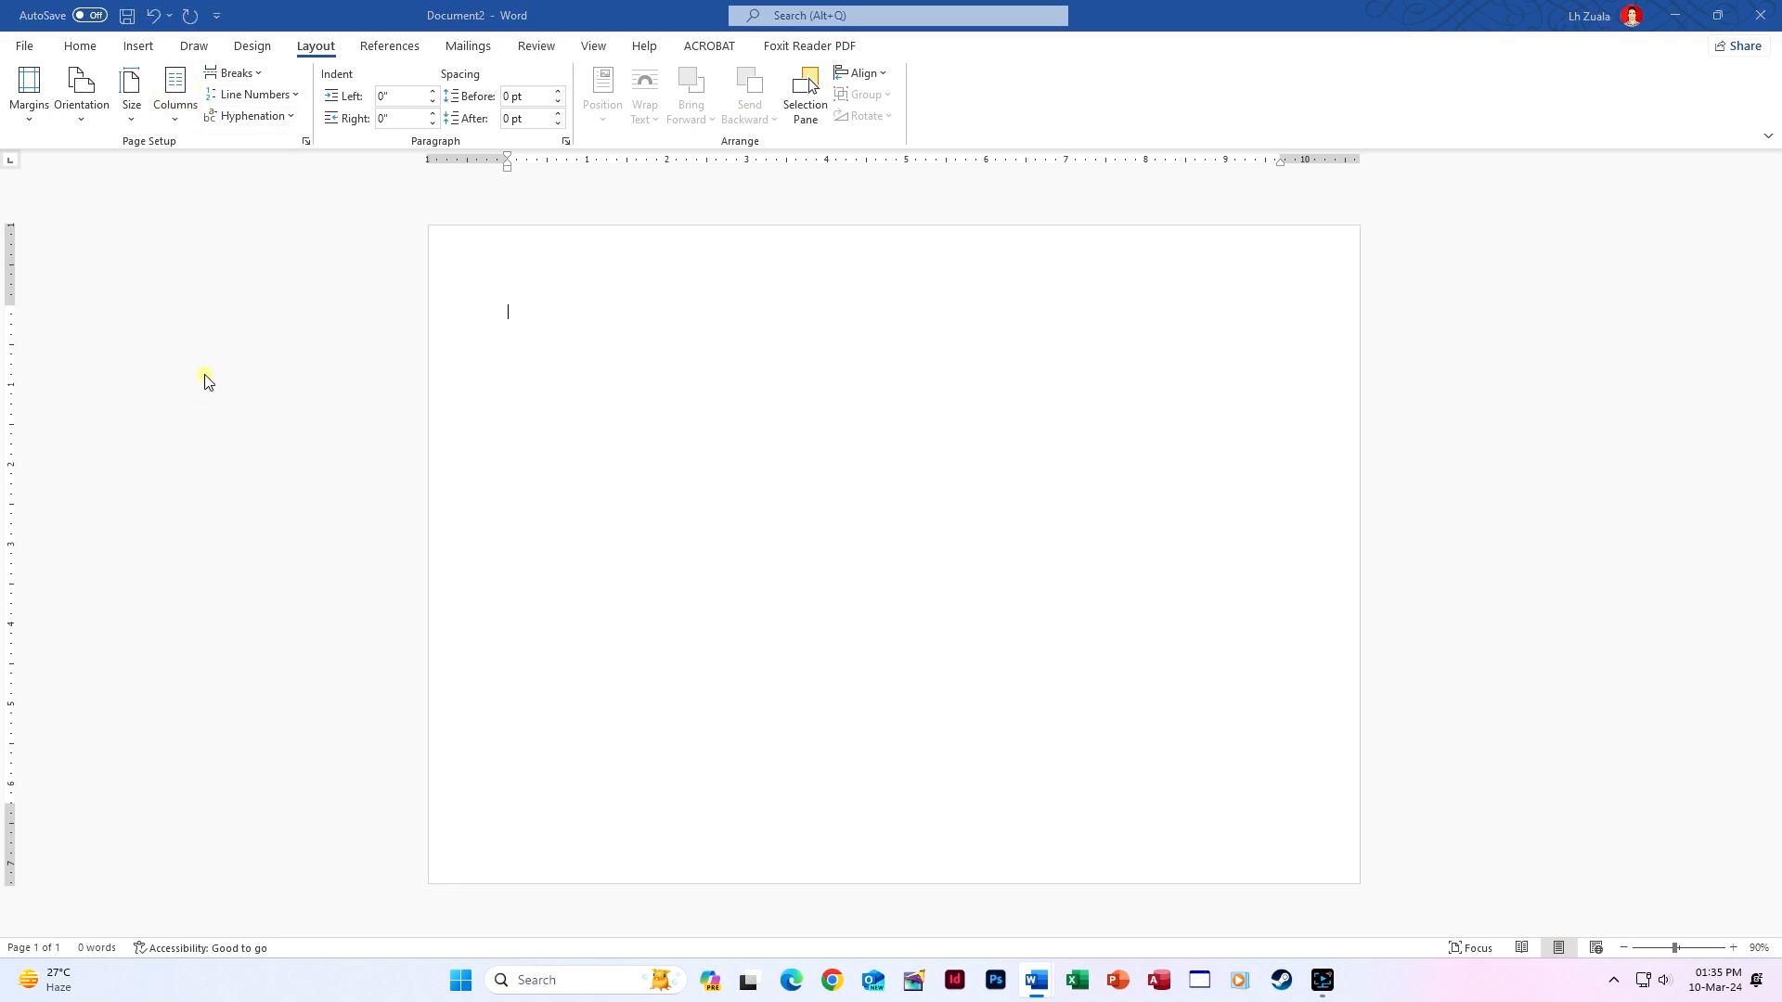
{"action": "left_click", "coordinate": [831, 374]}
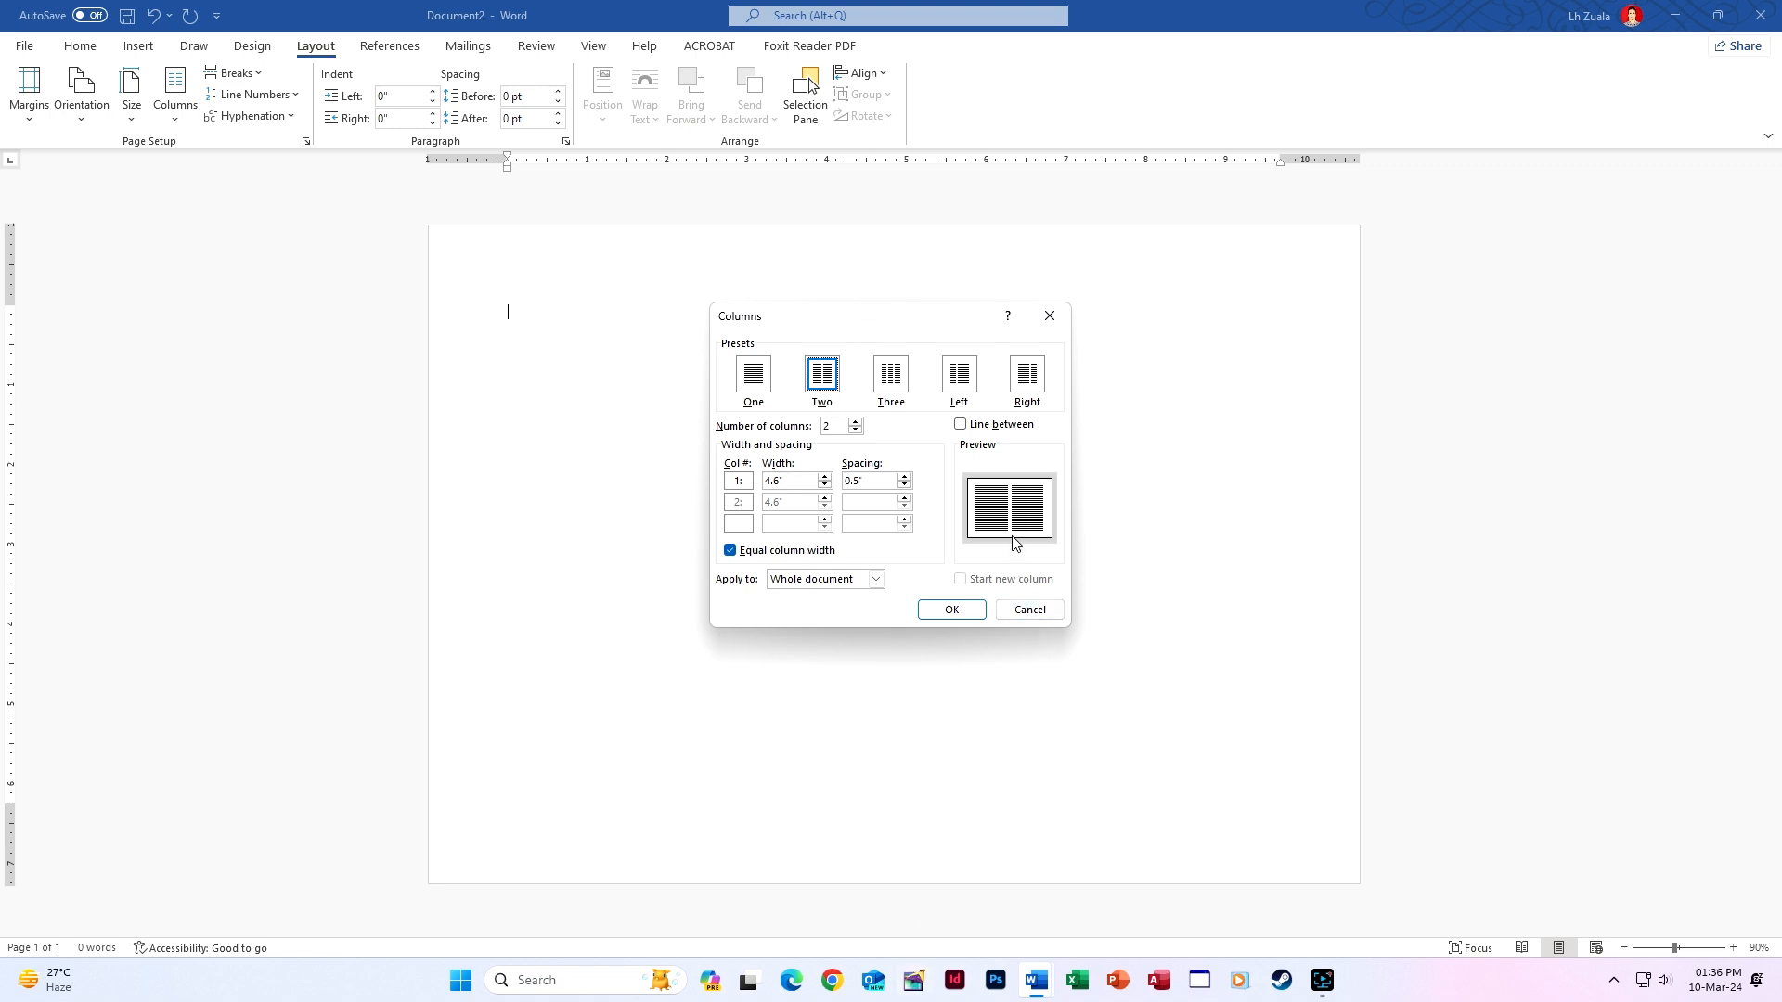
{"action": "double_click", "coordinate": [877, 480]}
{"action": "type", "text": "2"}
{"action": "left_click", "coordinate": [961, 609]}
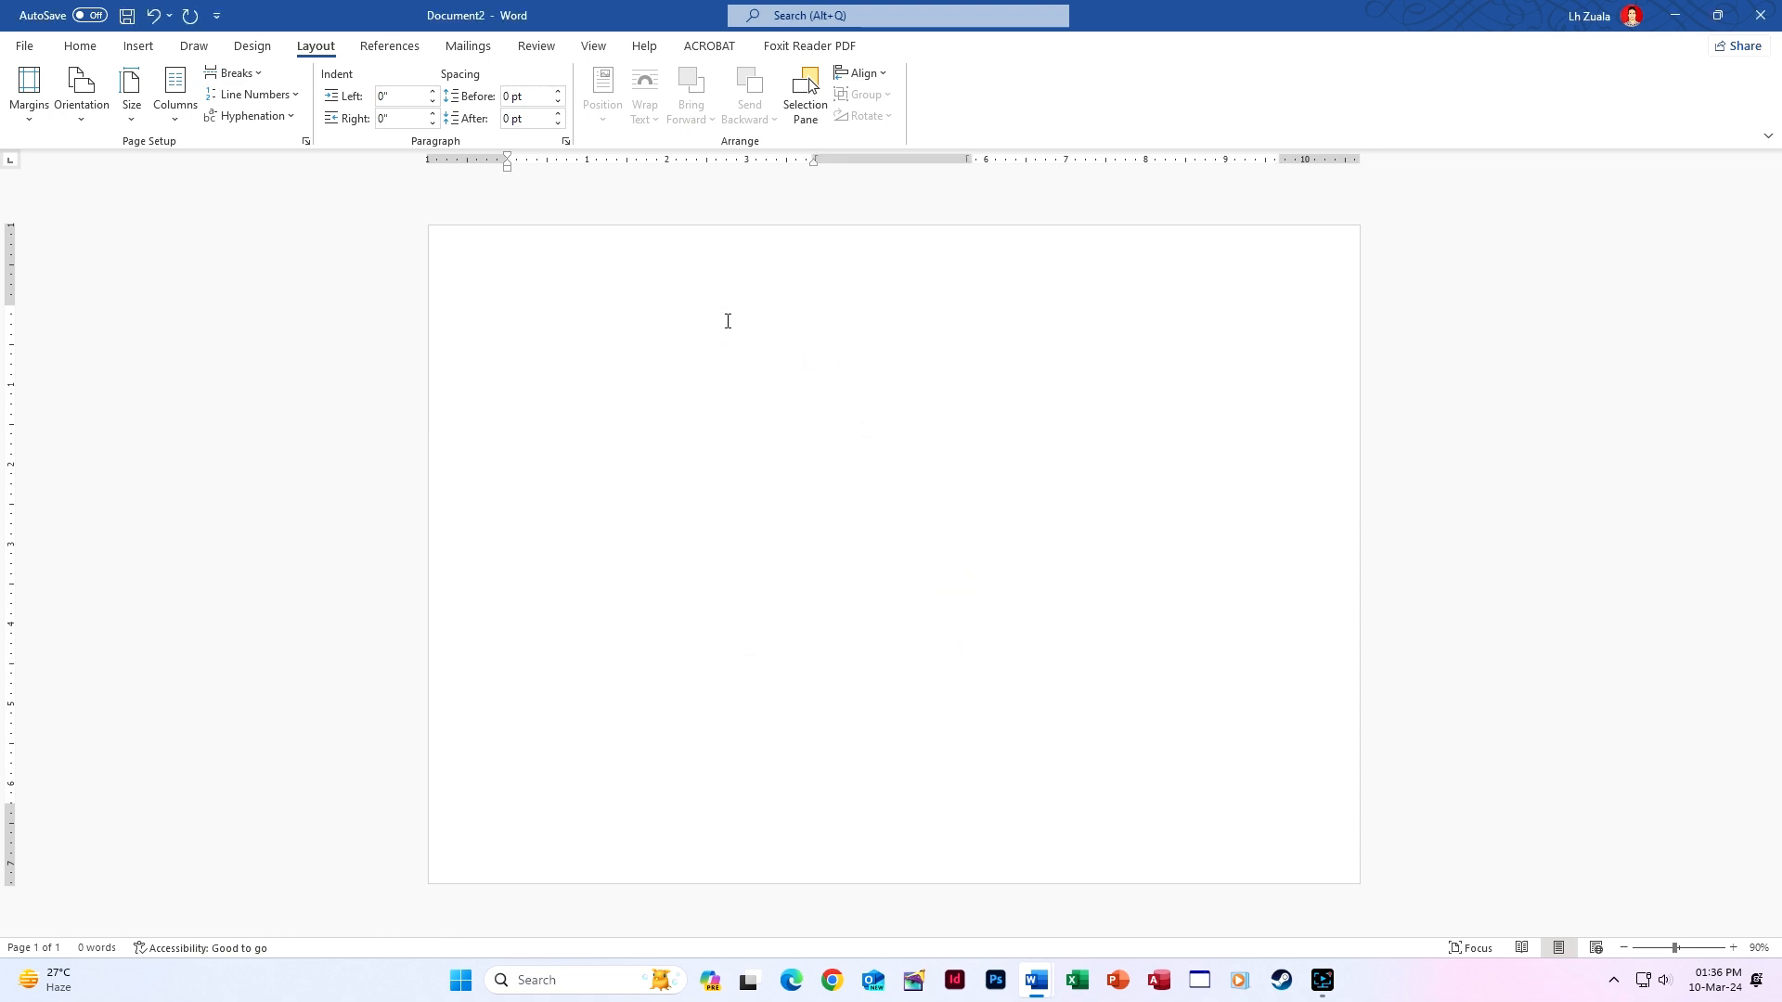
Place the cursor on the empty page and check the zoom, ending at 100%.
{"action": "left_click", "coordinate": [715, 315]}
{"action": "left_click", "coordinate": [1128, 310]}
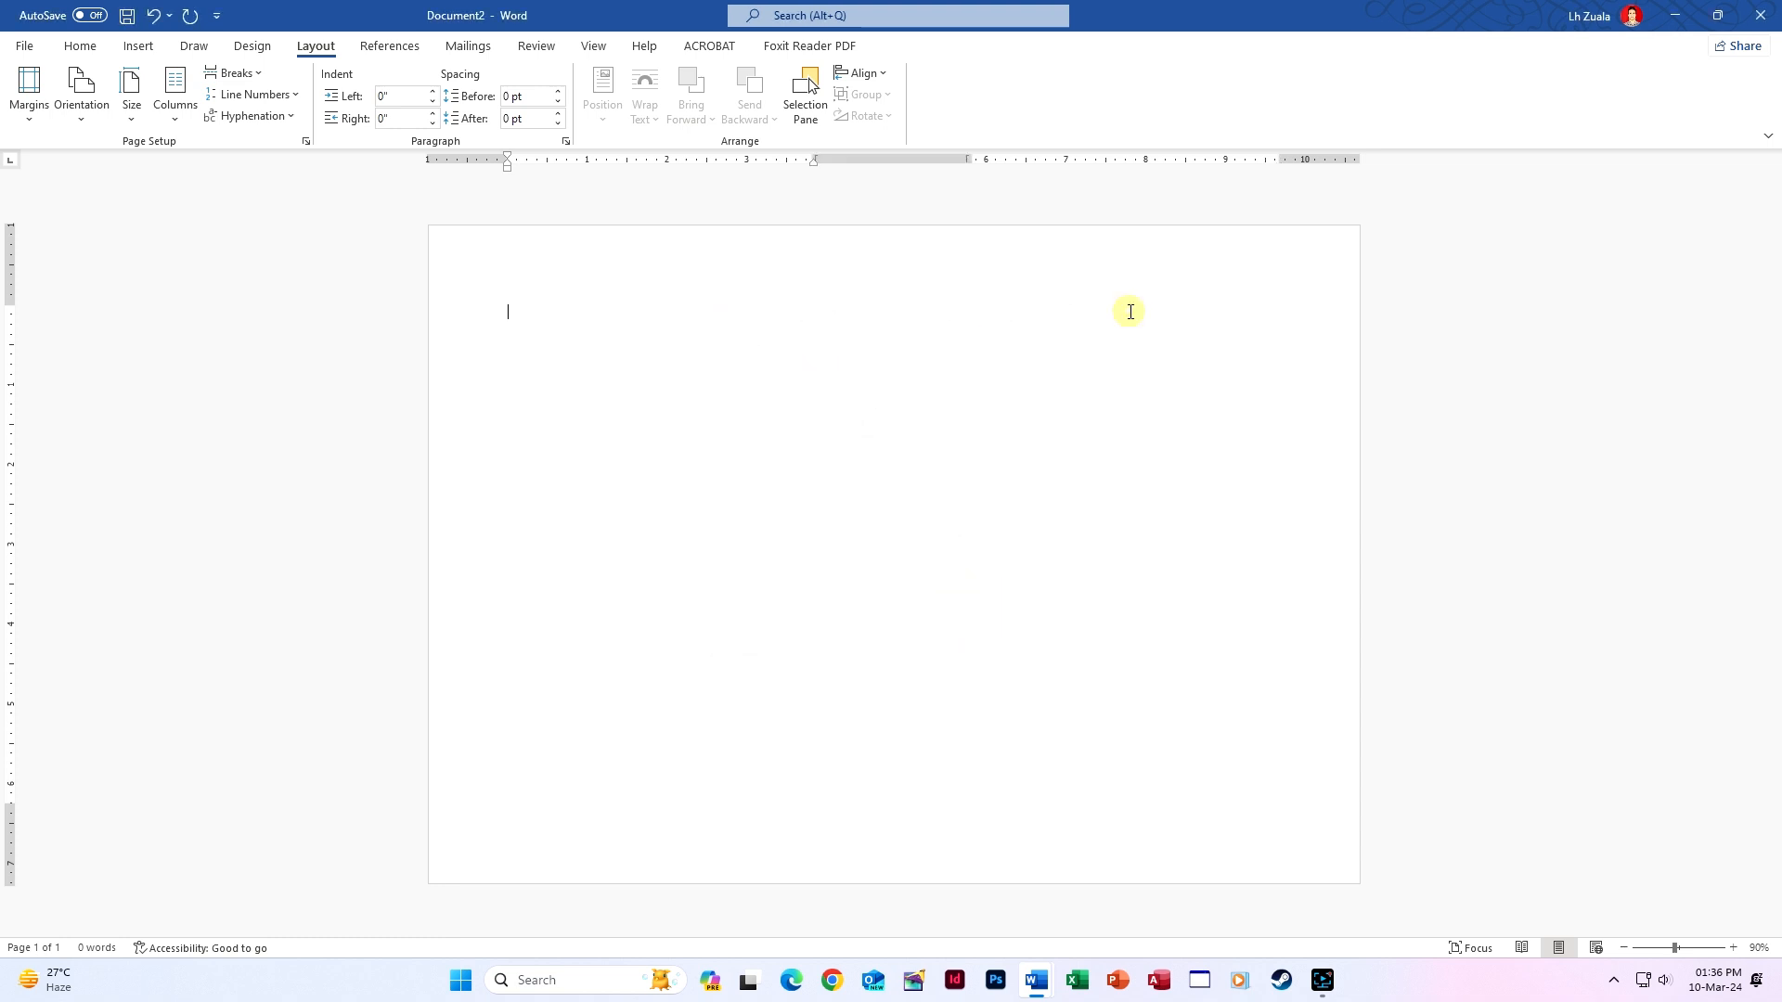
{"action": "left_click", "coordinate": [1734, 949]}
{"action": "left_click", "coordinate": [1734, 949]}
{"action": "left_click", "coordinate": [1624, 949]}
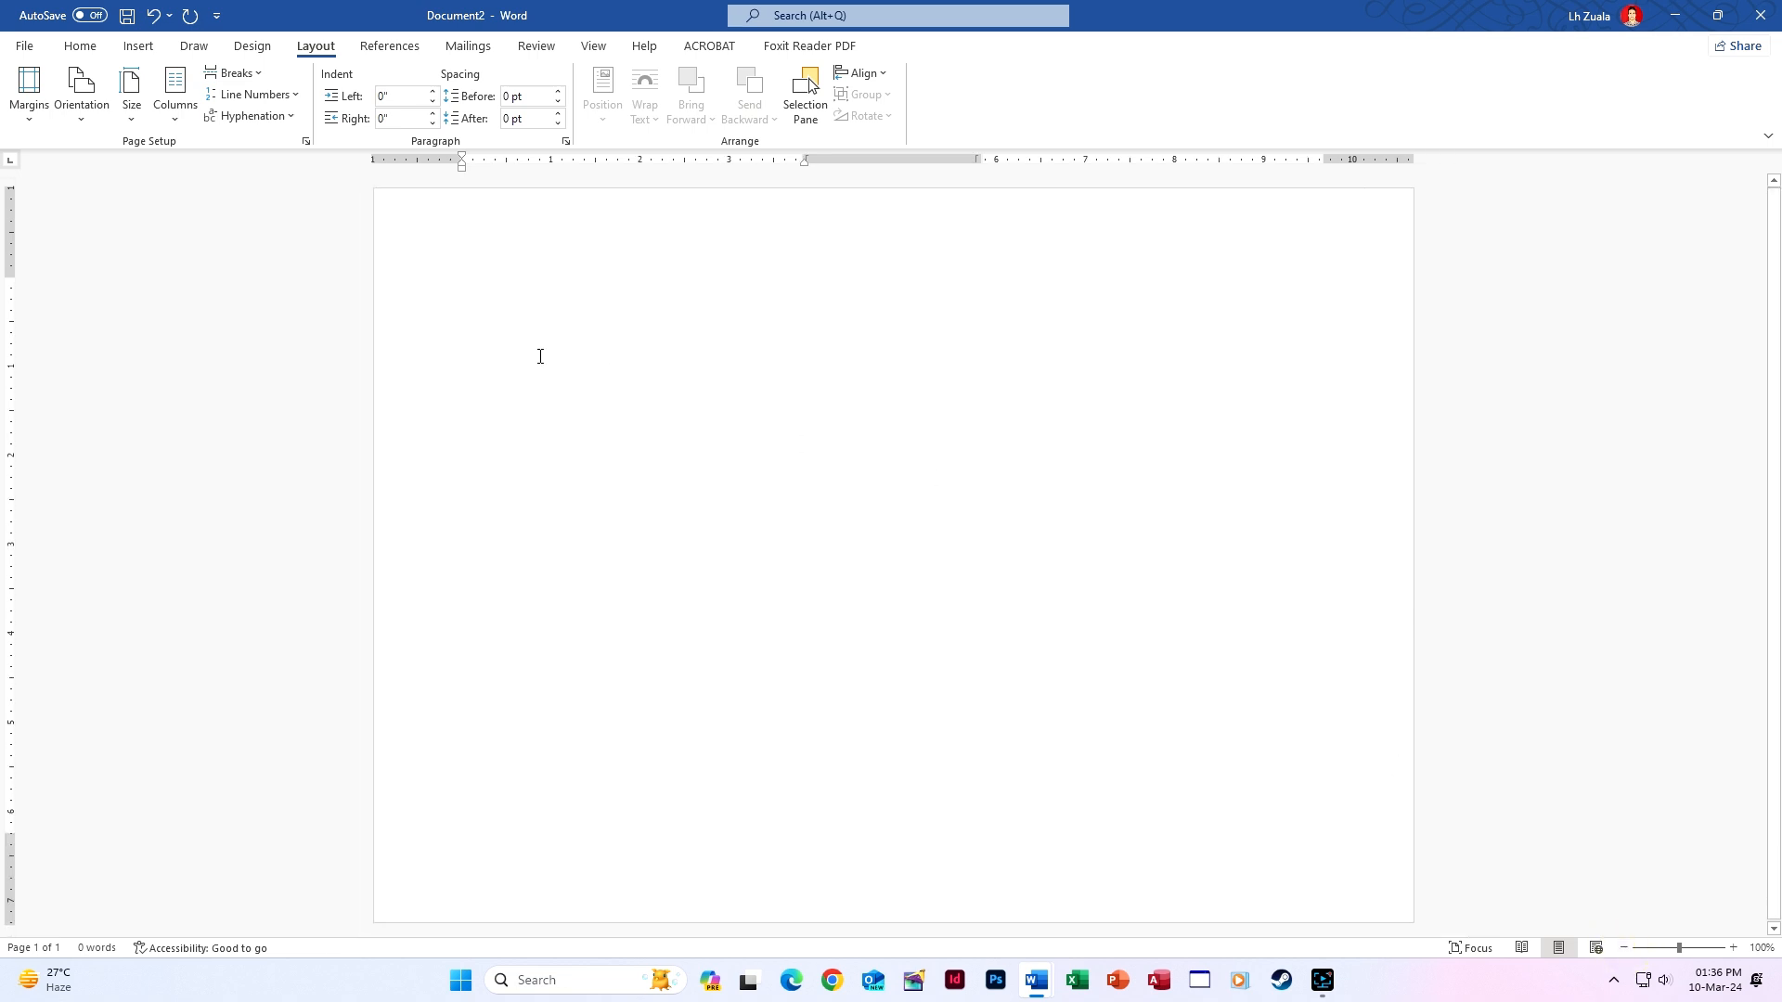
Generate five sample paragraphs with =RAND(5) and justify them with Ctrl+J.
{"action": "type", "text": "=RAND(5"}
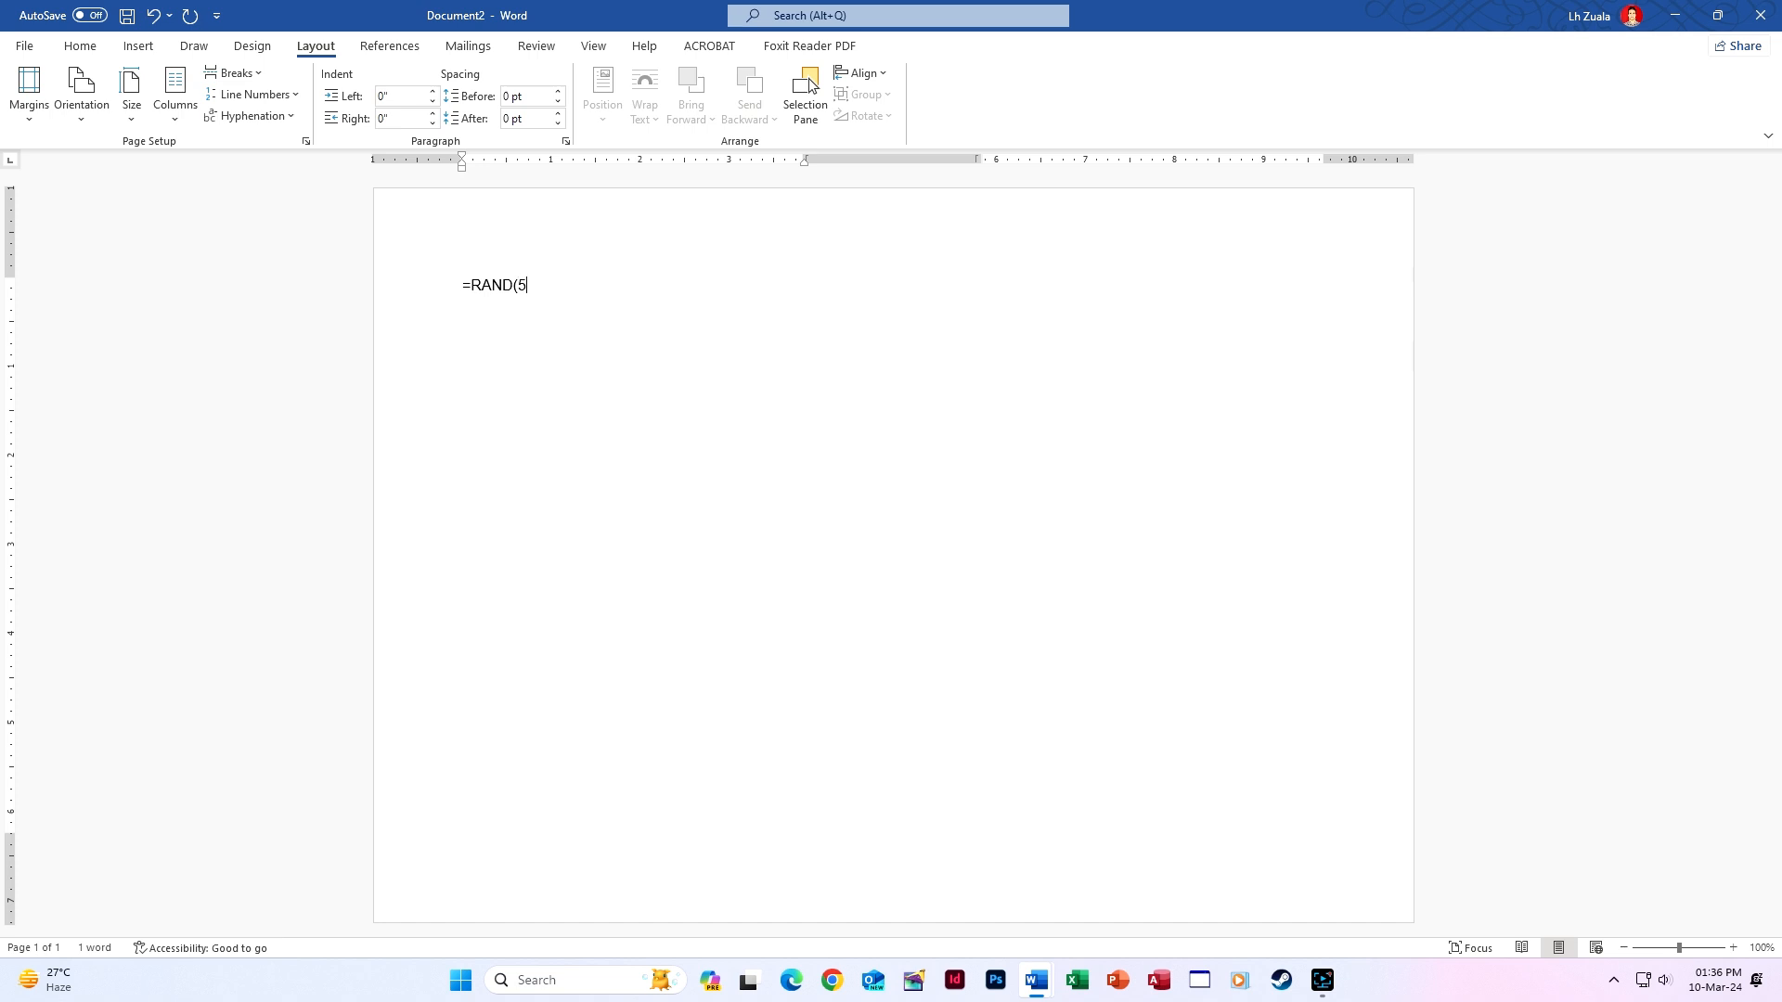
{"action": "type", "text": ")"}
{"action": "key", "text": "Return"}
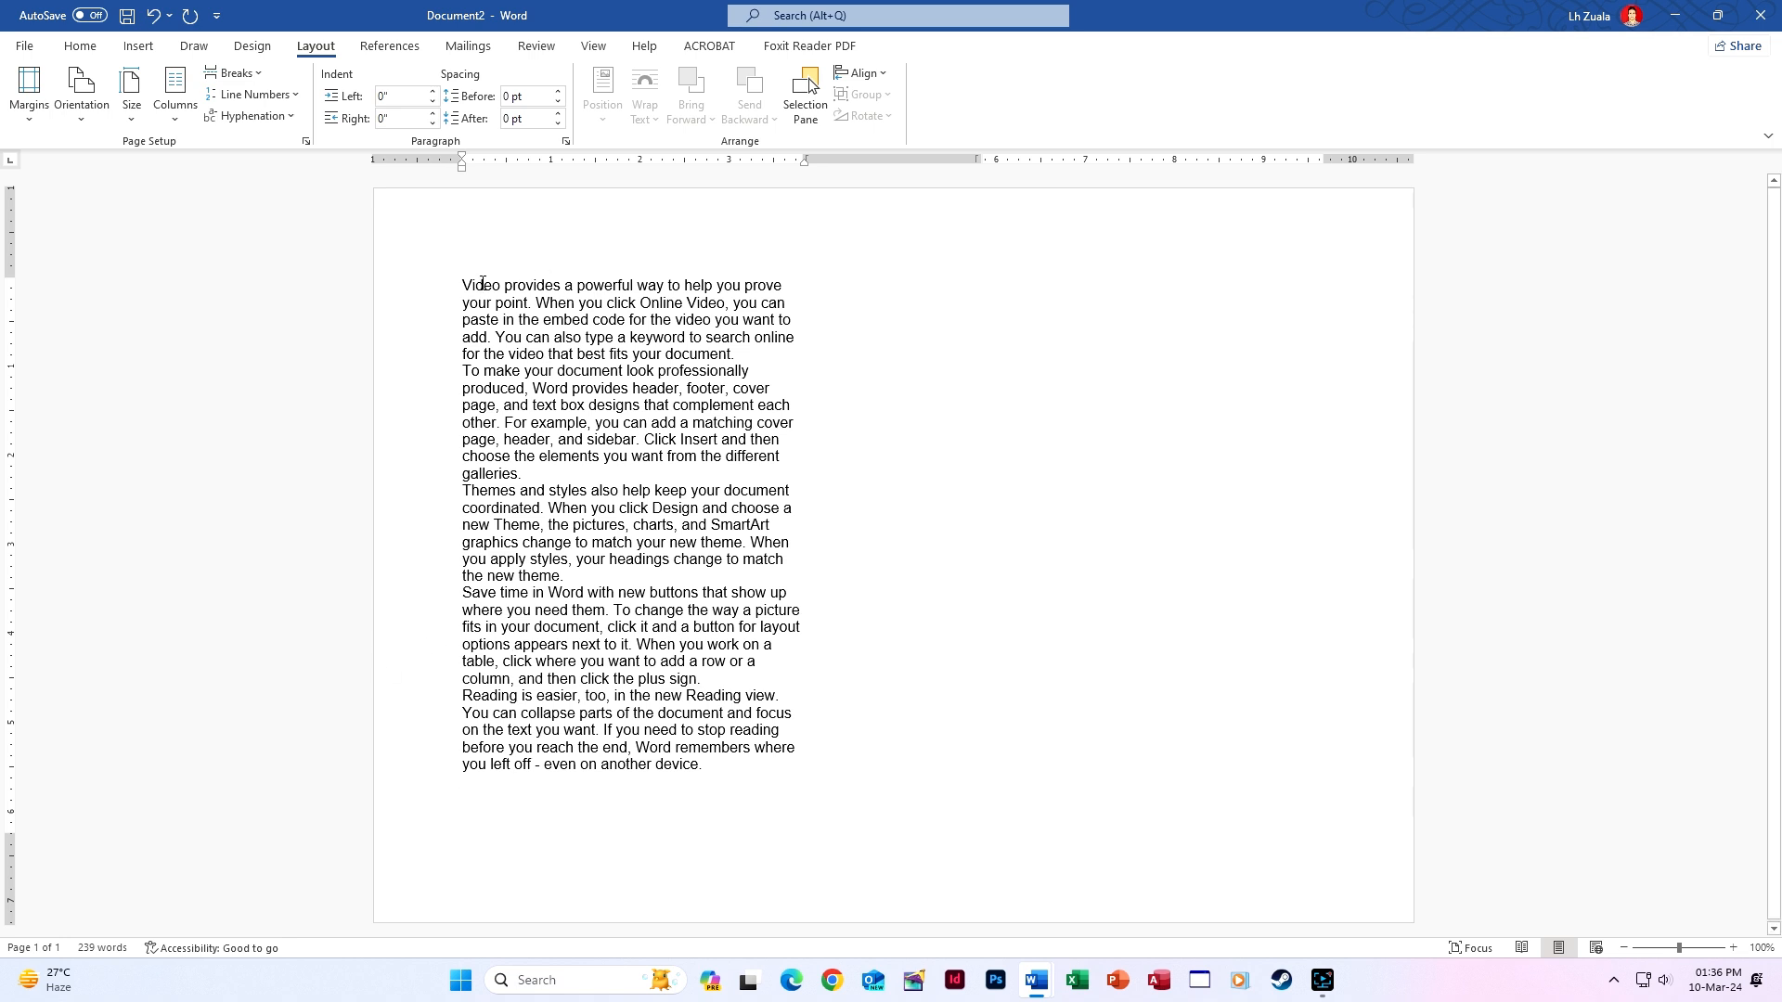
{"action": "left_click_drag", "start_coordinate": [462, 285], "coordinate": [703, 766]}
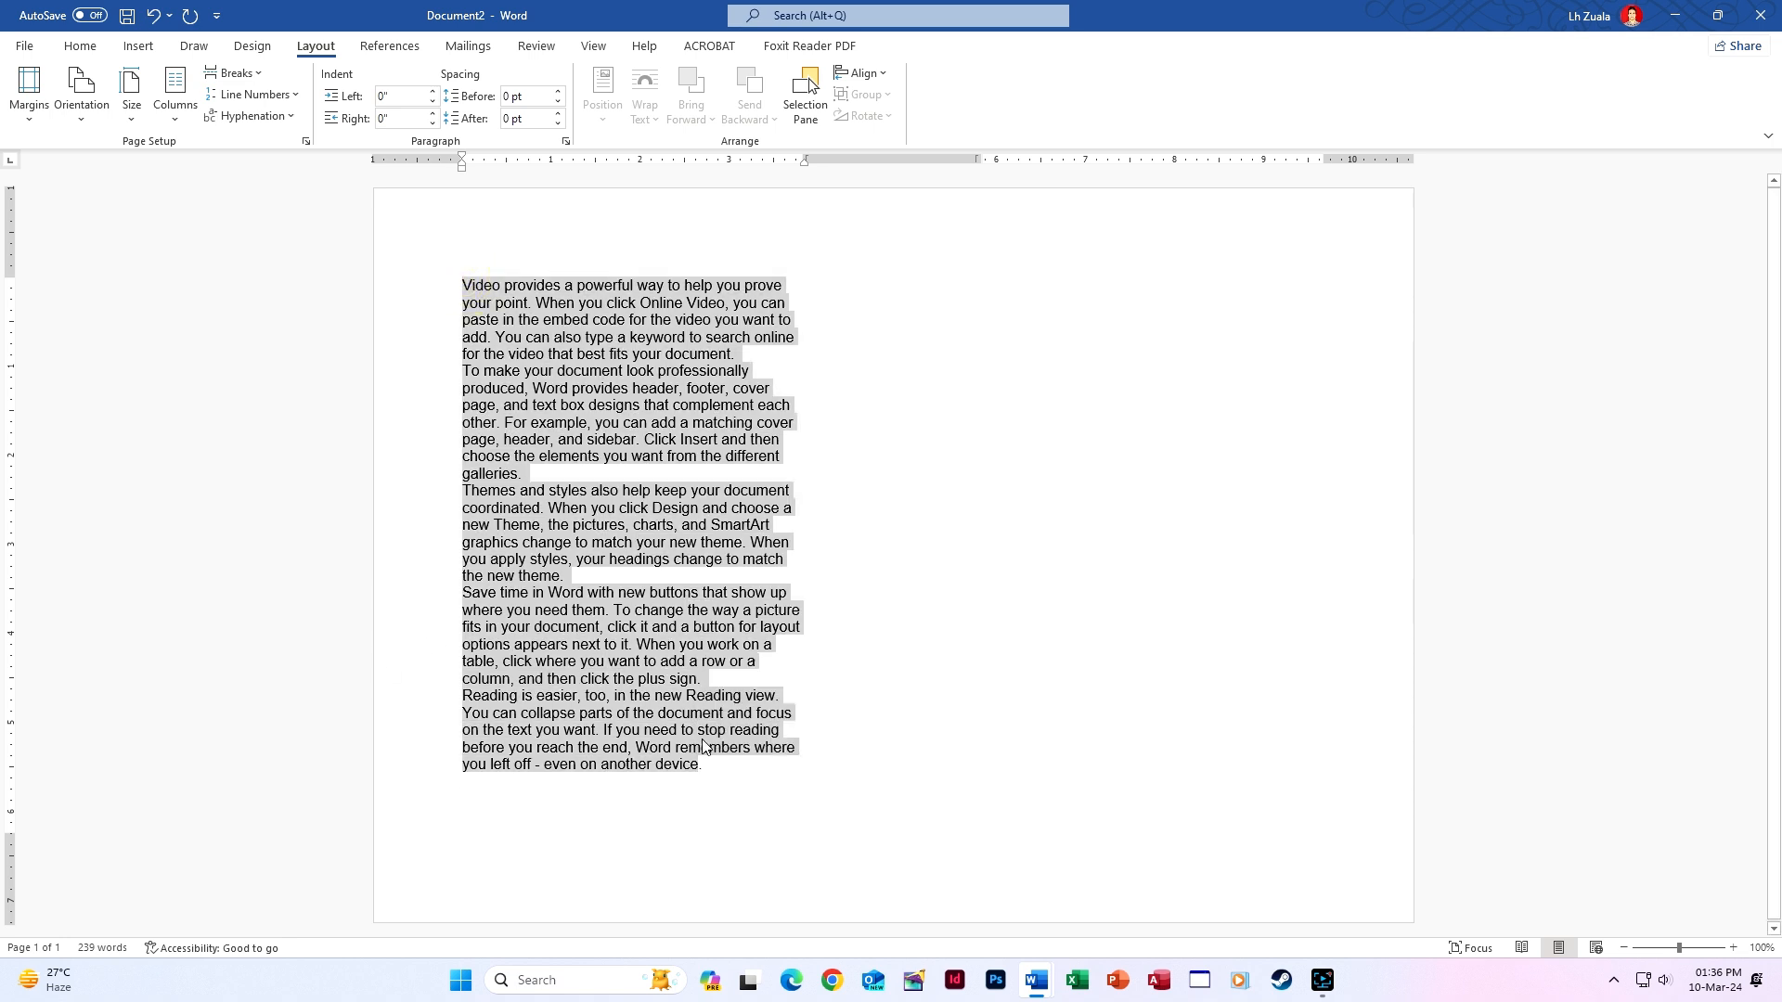
{"action": "key", "text": "ctrl+j"}
{"action": "left_click", "coordinate": [703, 787]}
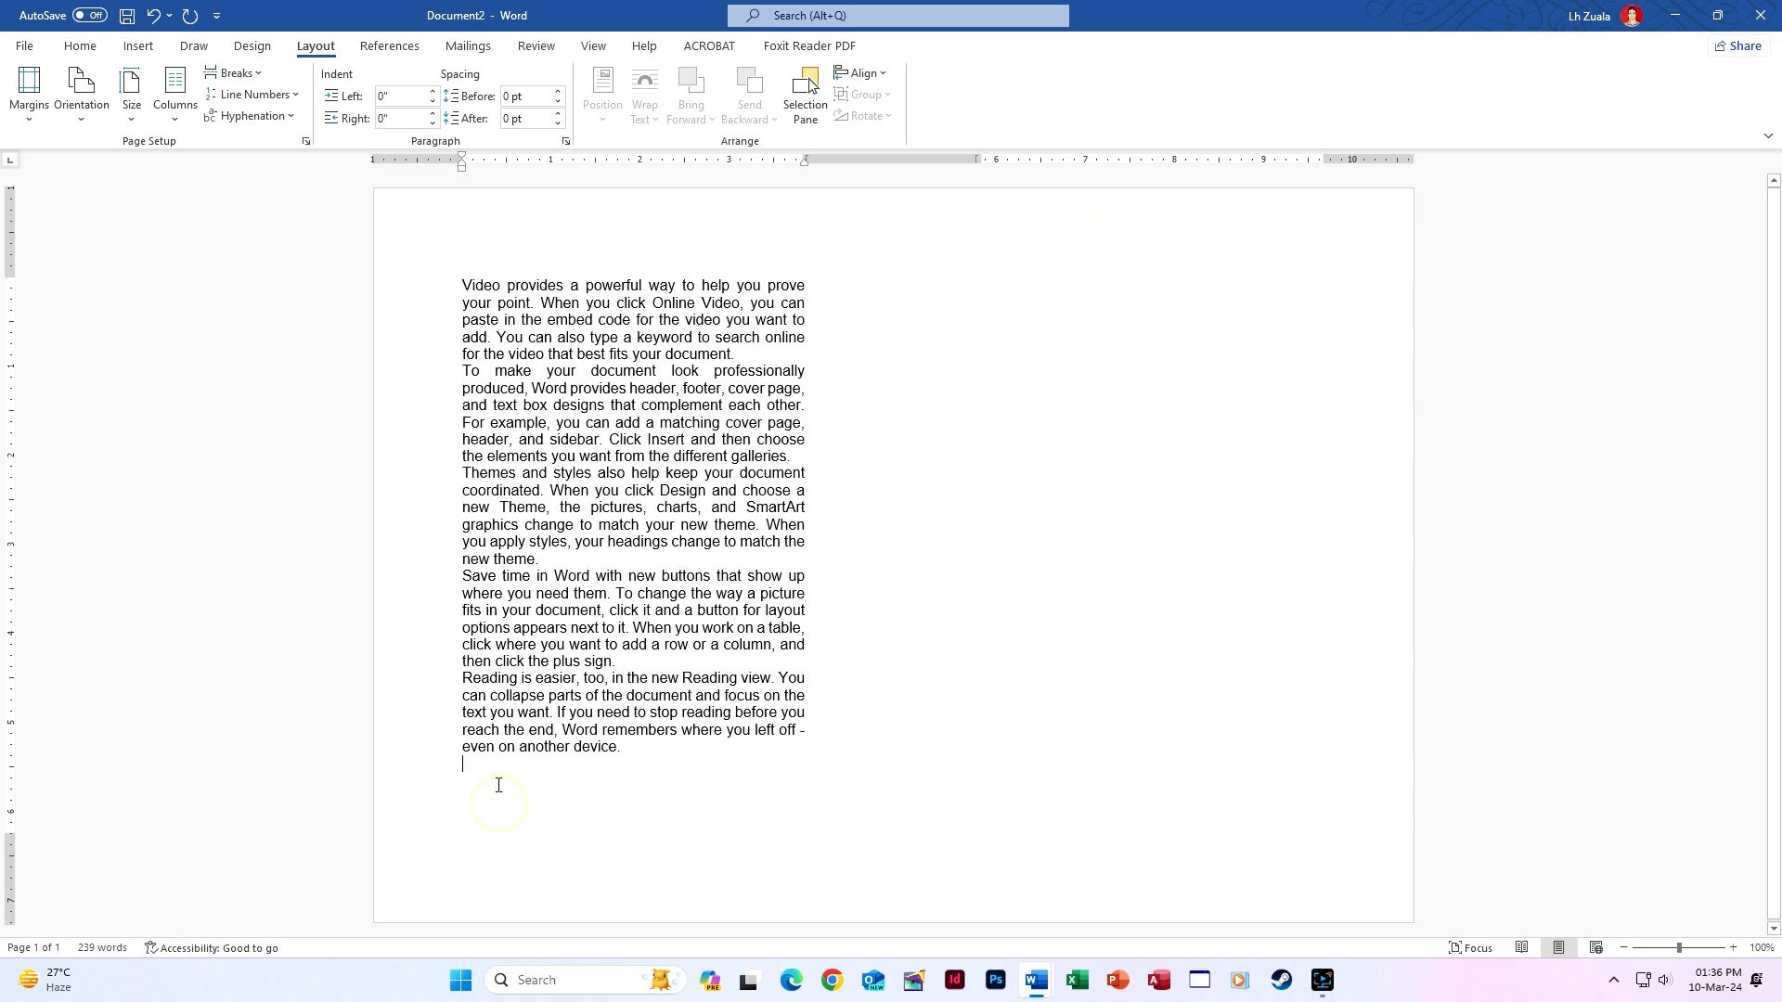
Insert a column break to start column two and delete the stray character.
{"action": "left_click", "coordinate": [259, 78]}
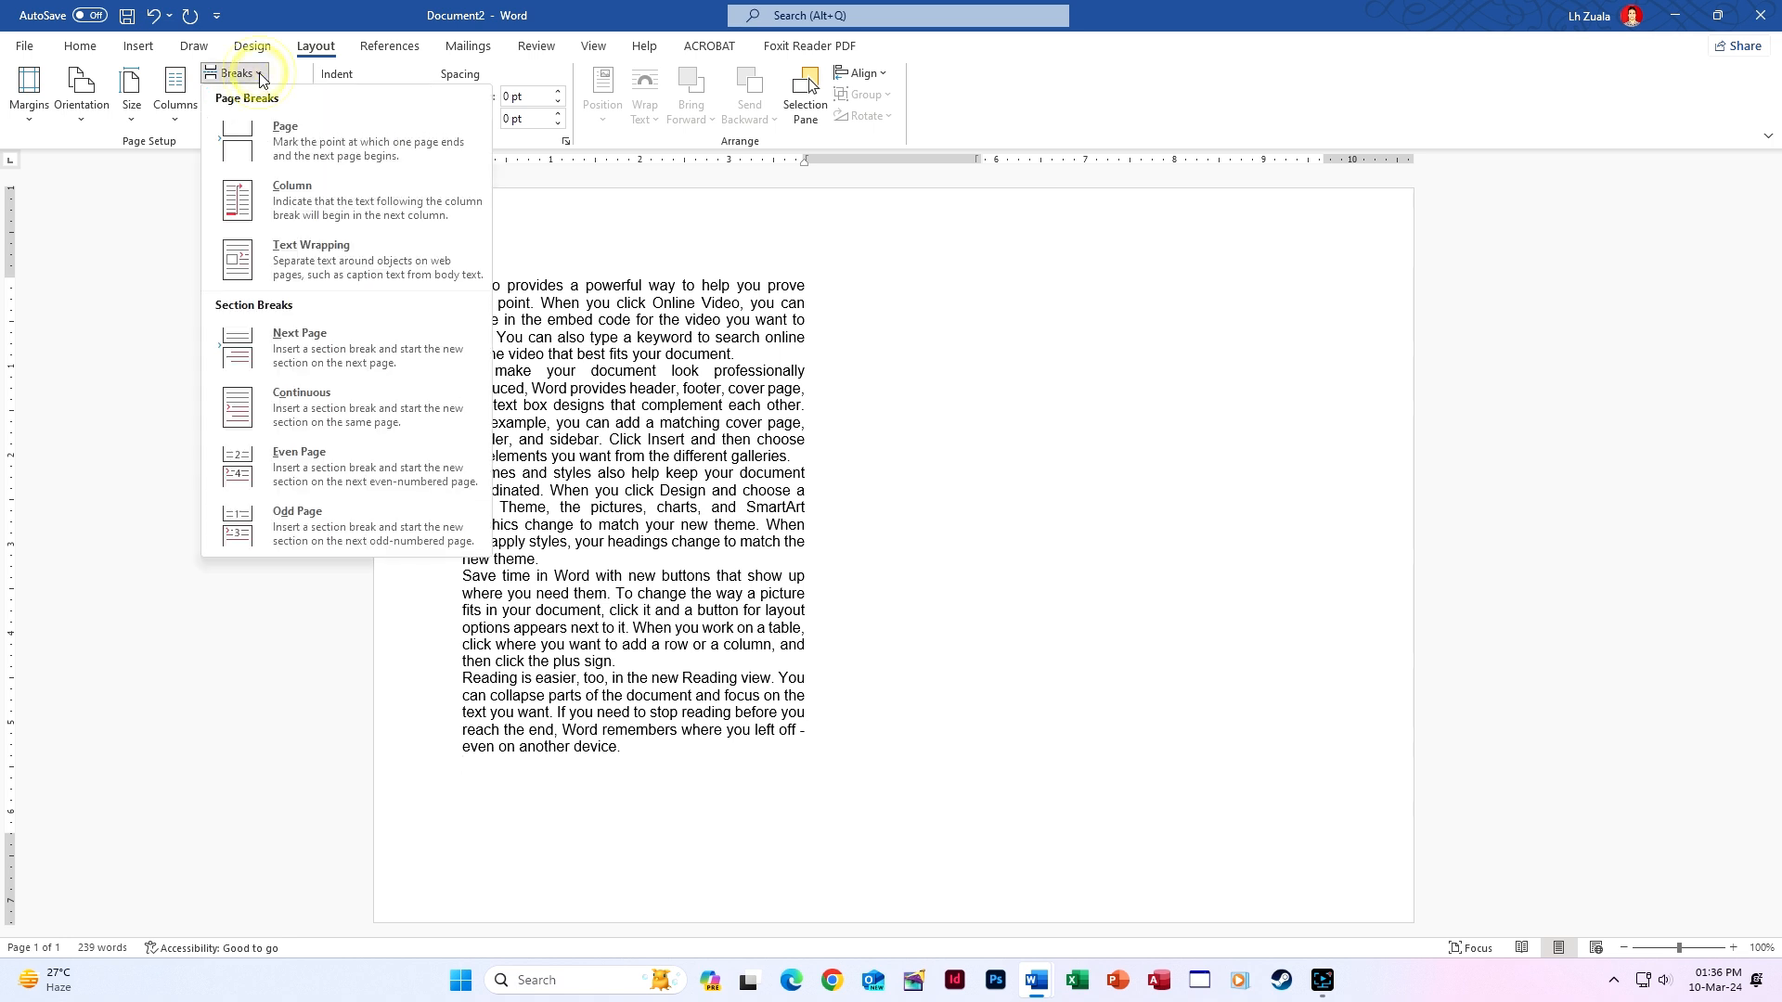
{"action": "left_click", "coordinate": [320, 217]}
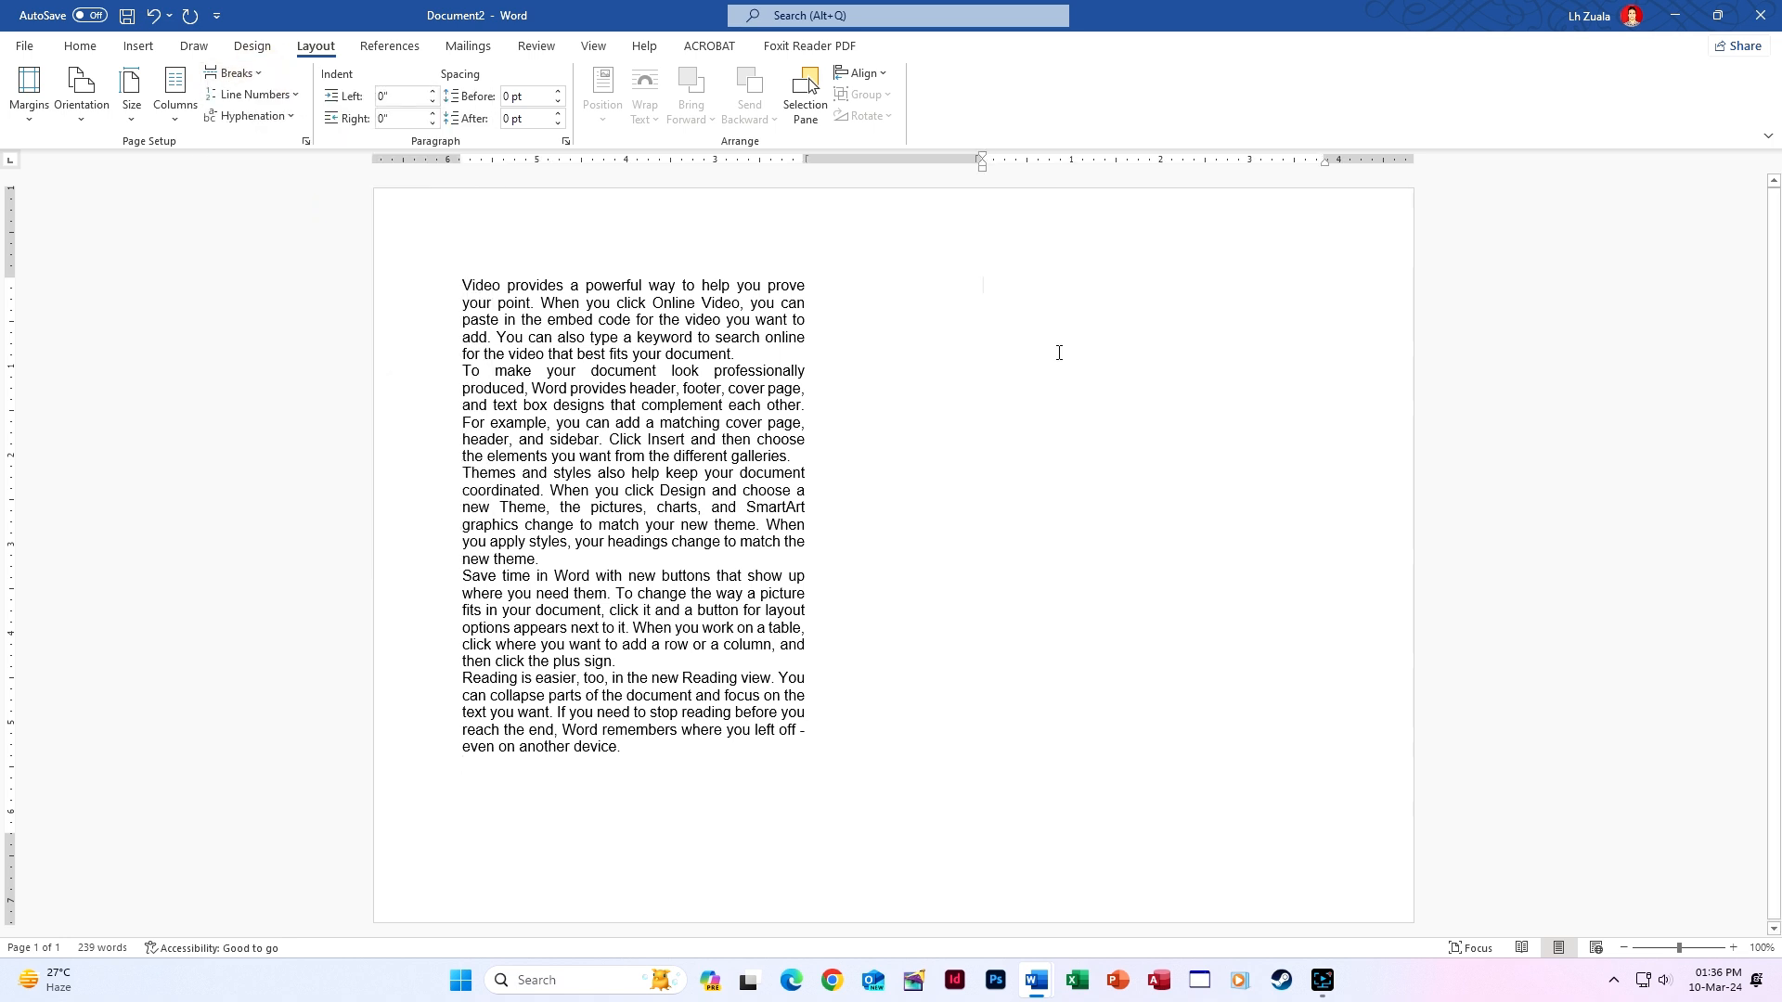
{"action": "key", "text": "BackSpace"}
{"action": "key", "text": "BackSpace"}
Copy all the sample text and paste it into the second column.
{"action": "key", "text": "ctrl+a"}
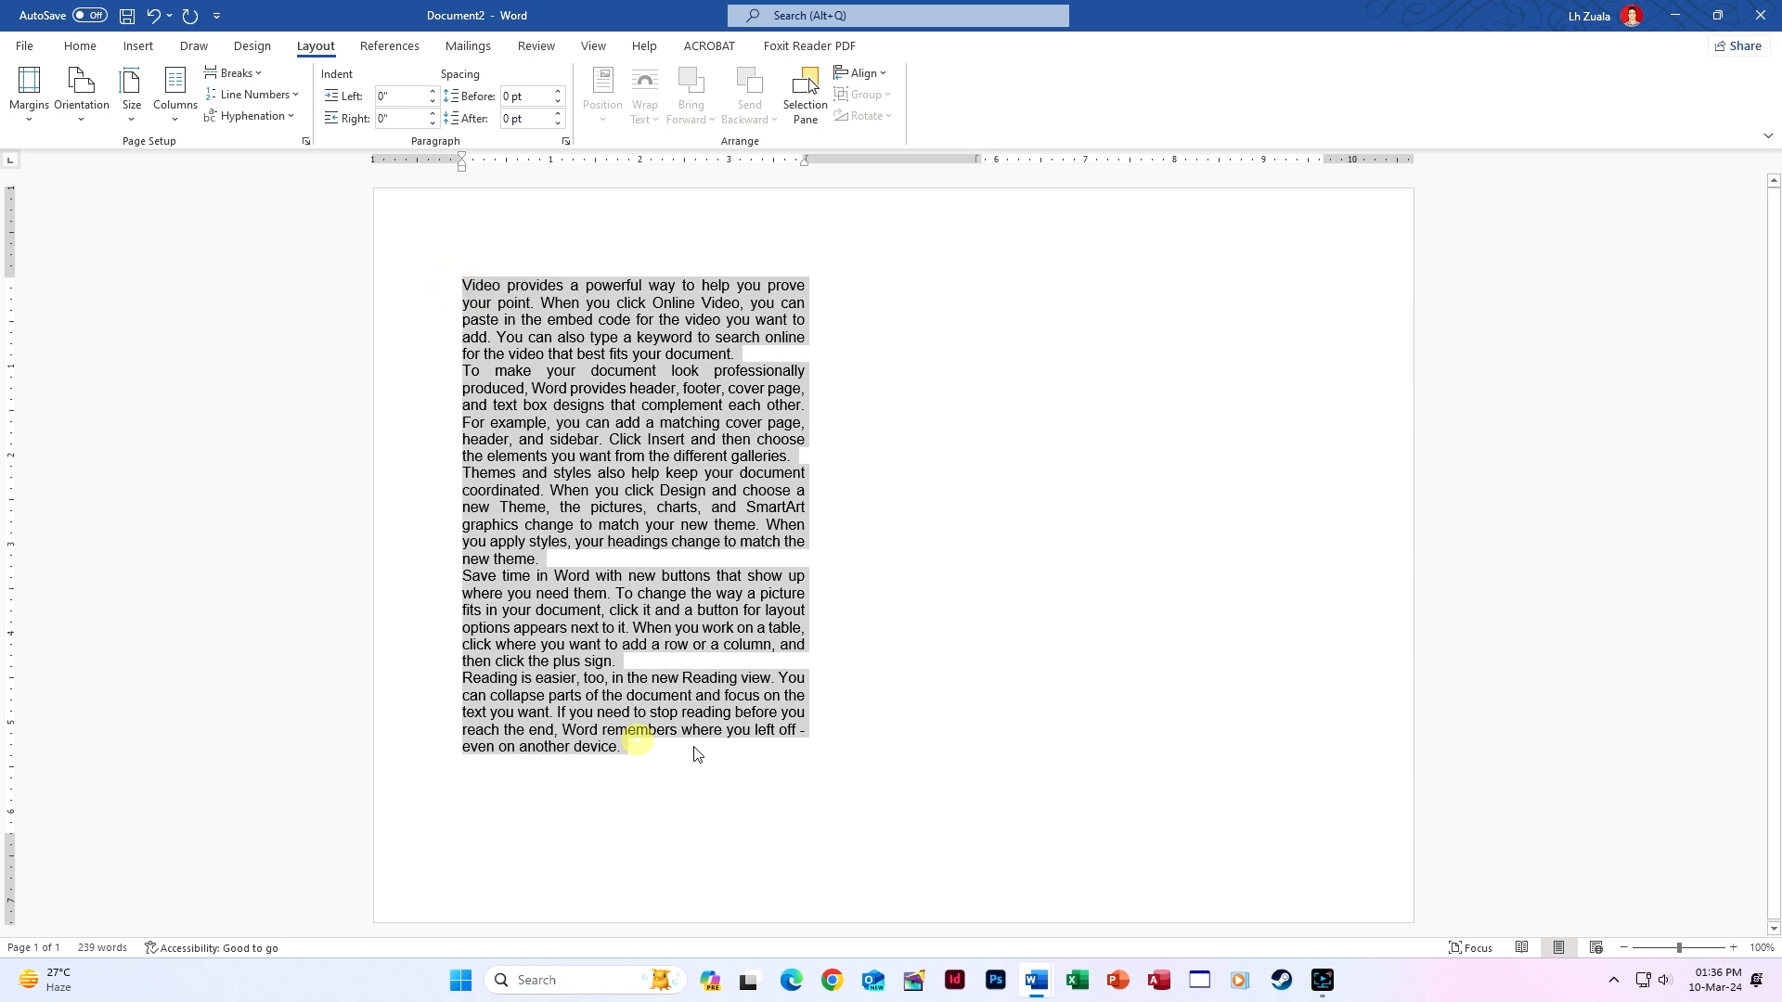
{"action": "key", "text": "ctrl+c"}
{"action": "left_click", "coordinate": [1122, 264]}
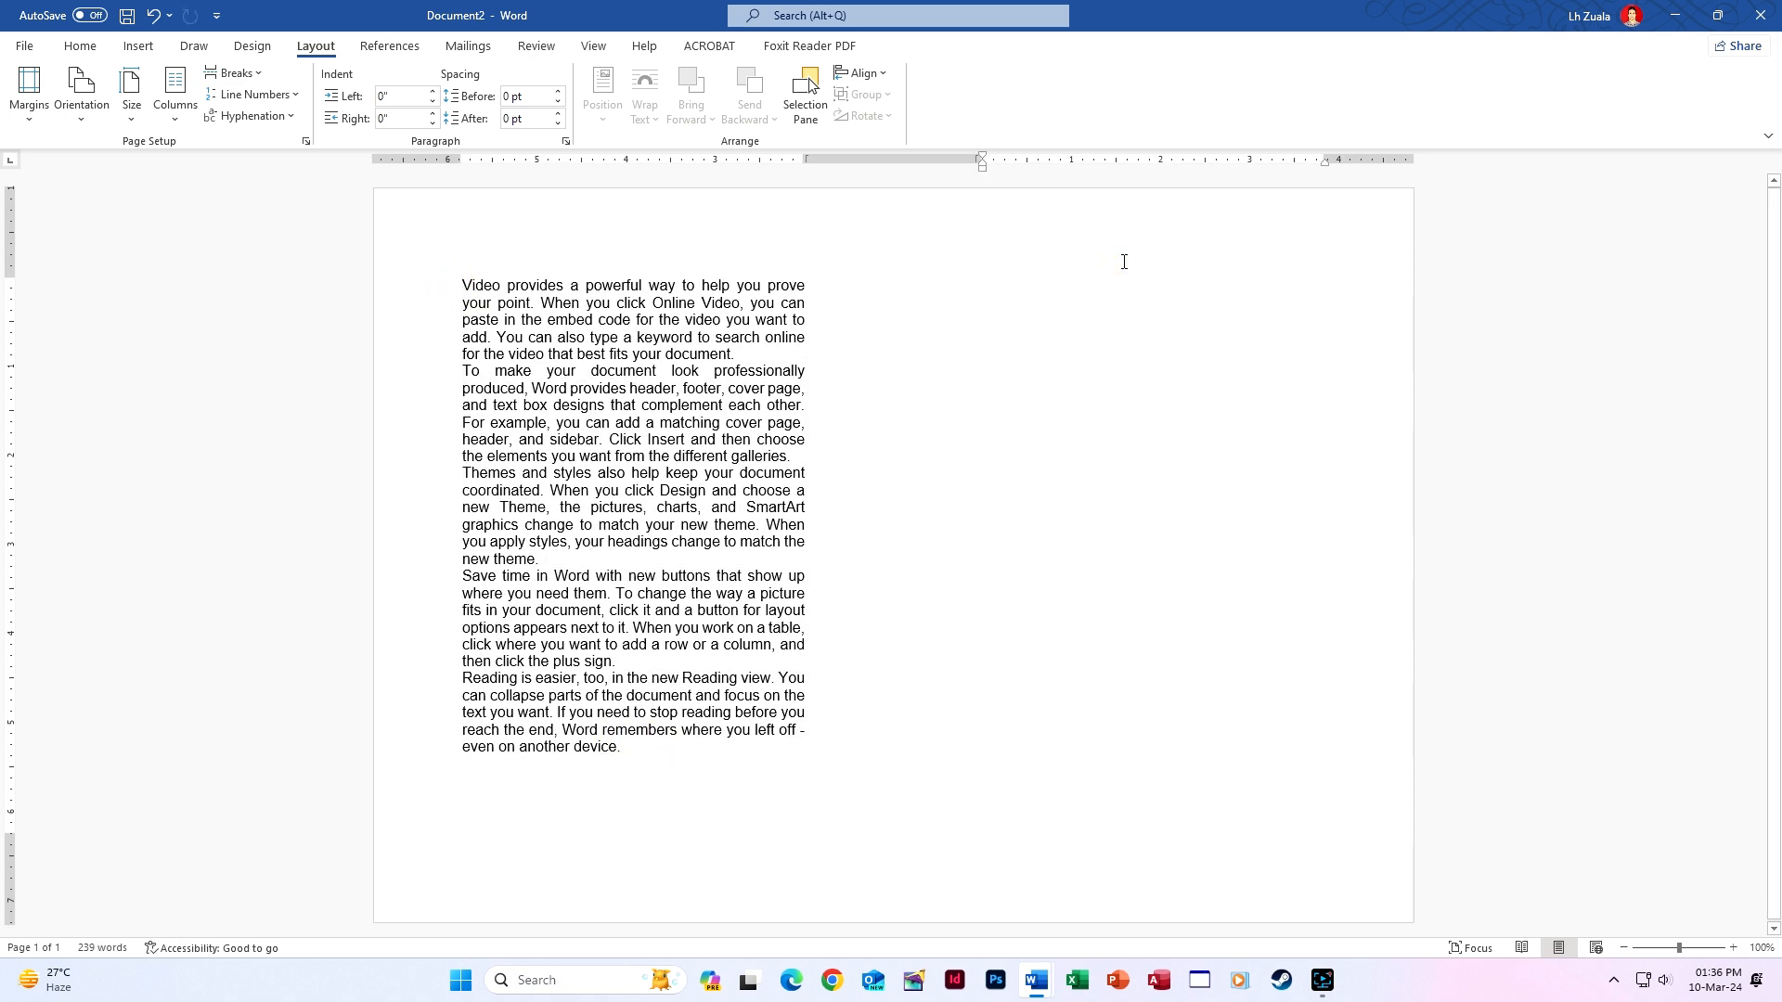
{"action": "key", "text": "ctrl+v"}
Compare the two columns' first lines, dismiss the paste options, and open print preview.
{"action": "left_click", "coordinate": [952, 285]}
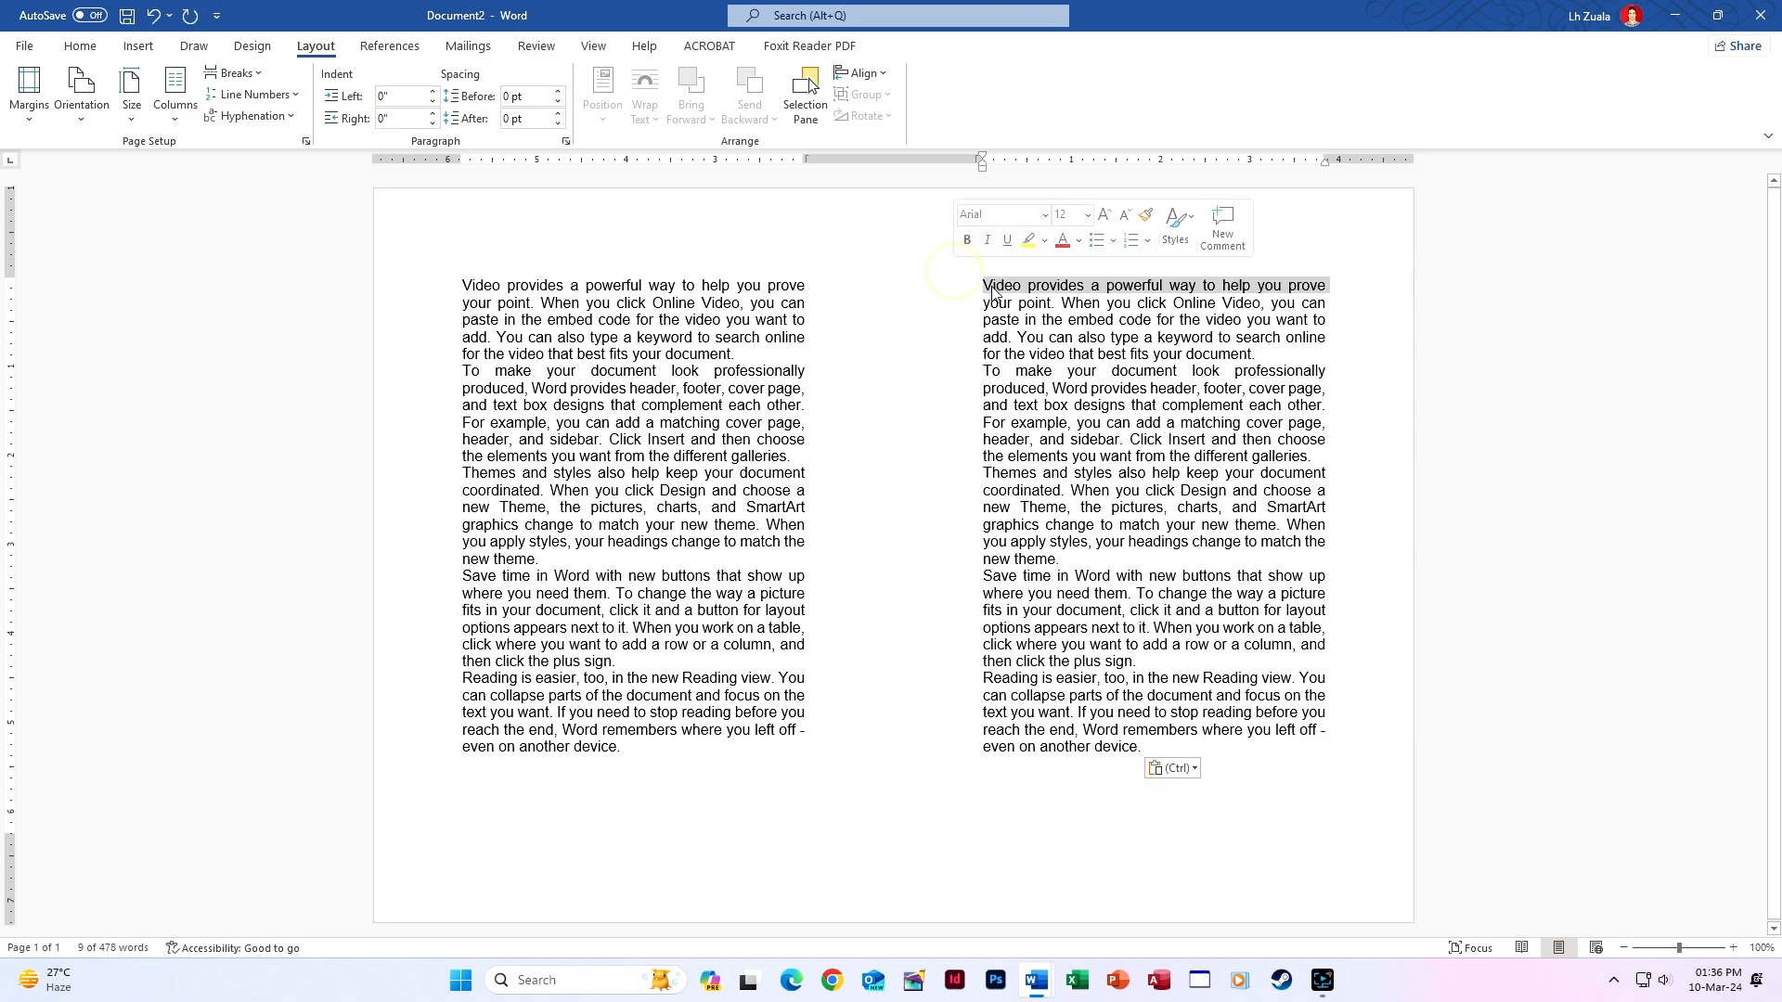
{"action": "left_click_drag", "start_coordinate": [461, 286], "coordinate": [1167, 286]}
{"action": "left_click", "coordinate": [690, 274]}
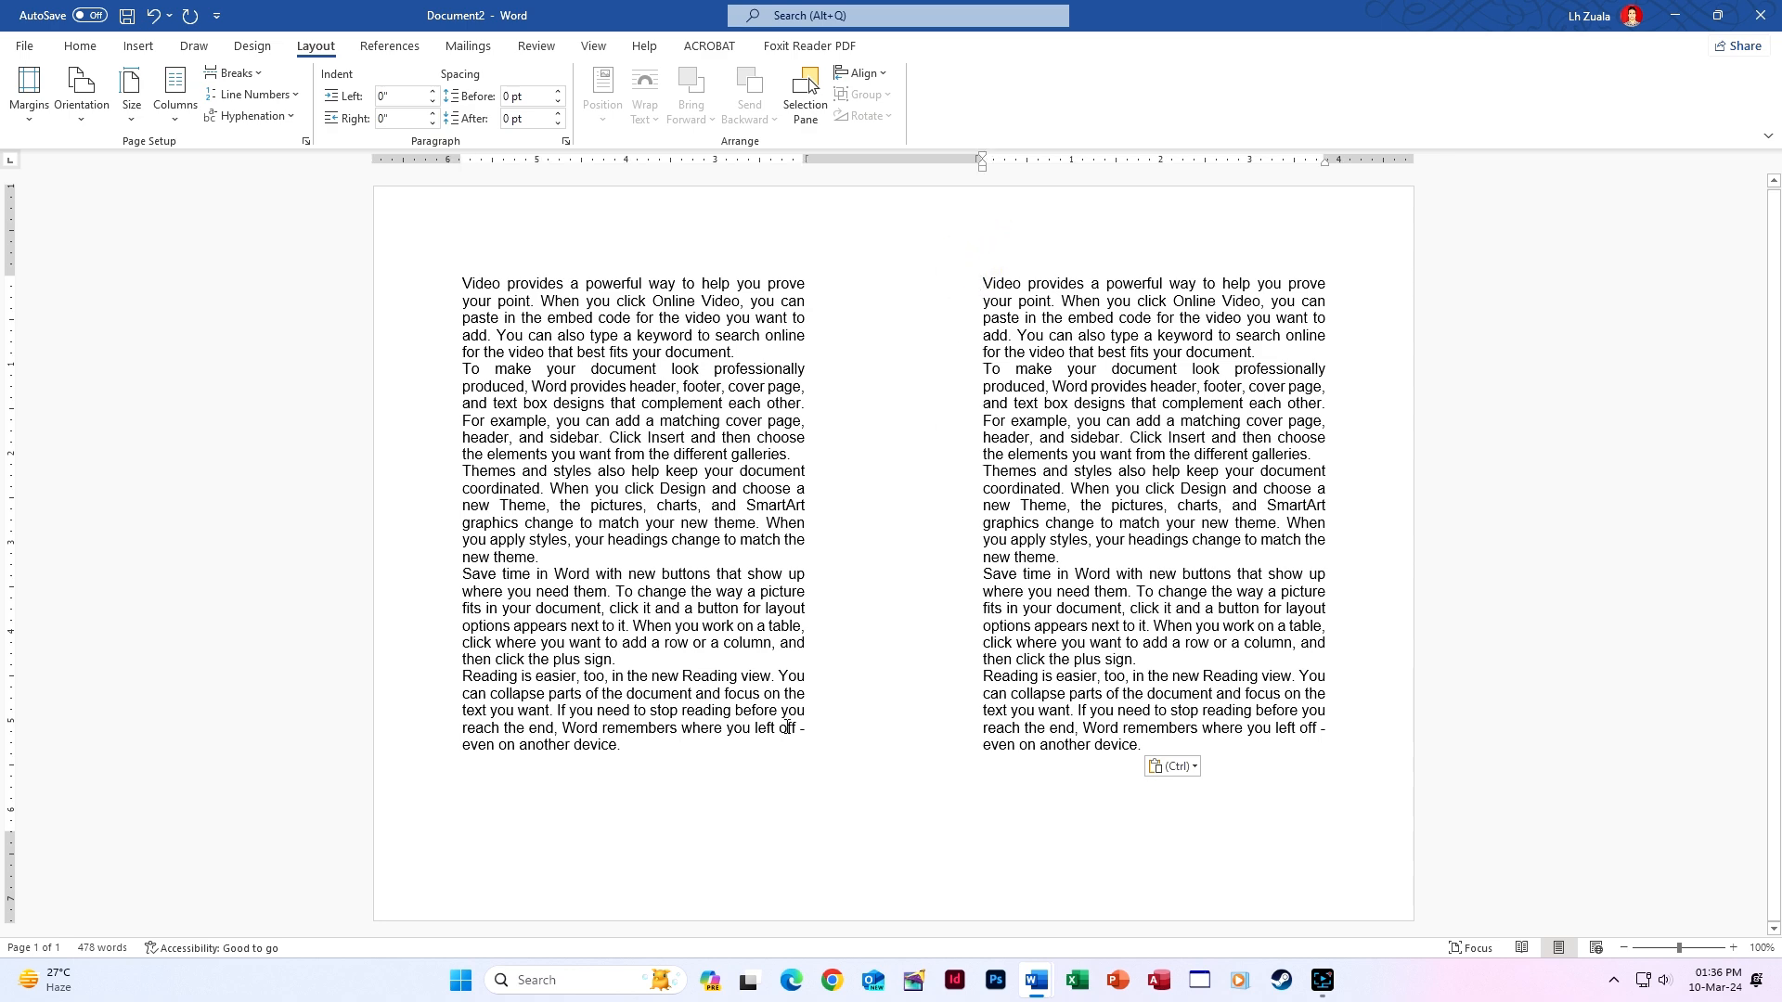
{"action": "left_click", "coordinate": [747, 800]}
{"action": "left_click", "coordinate": [758, 749]}
{"action": "key", "text": "Return"}
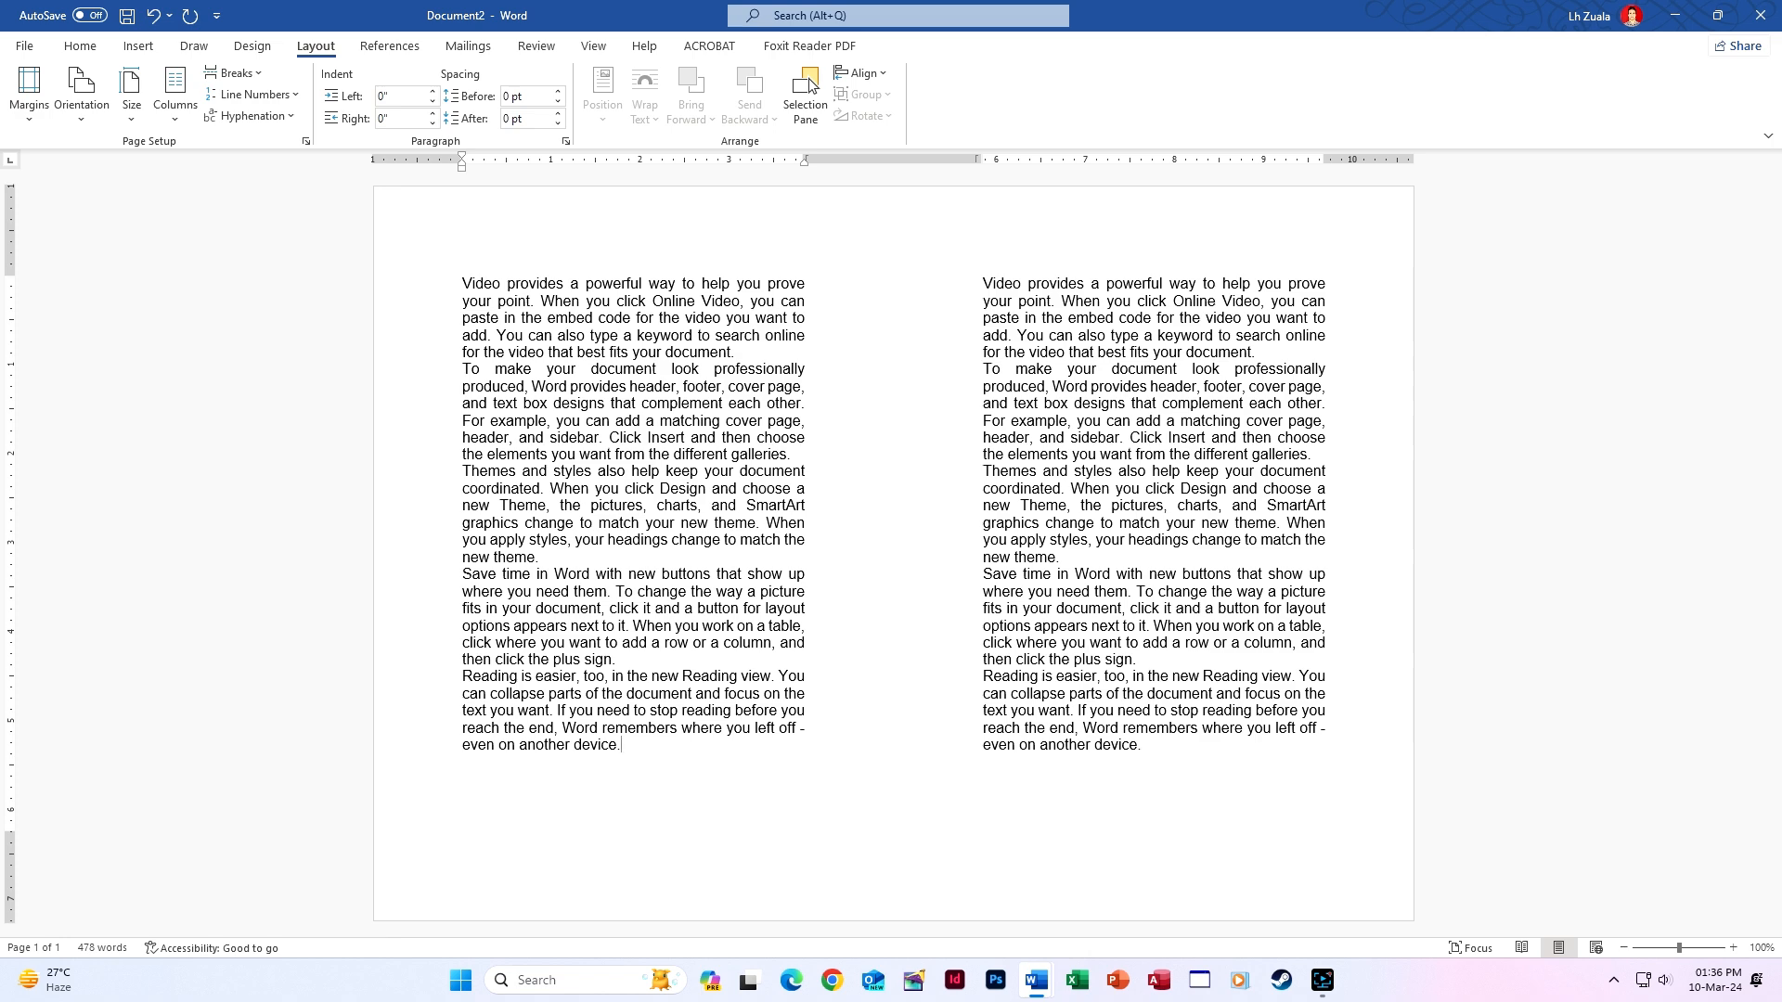
{"action": "left_click", "coordinate": [442, 287]}
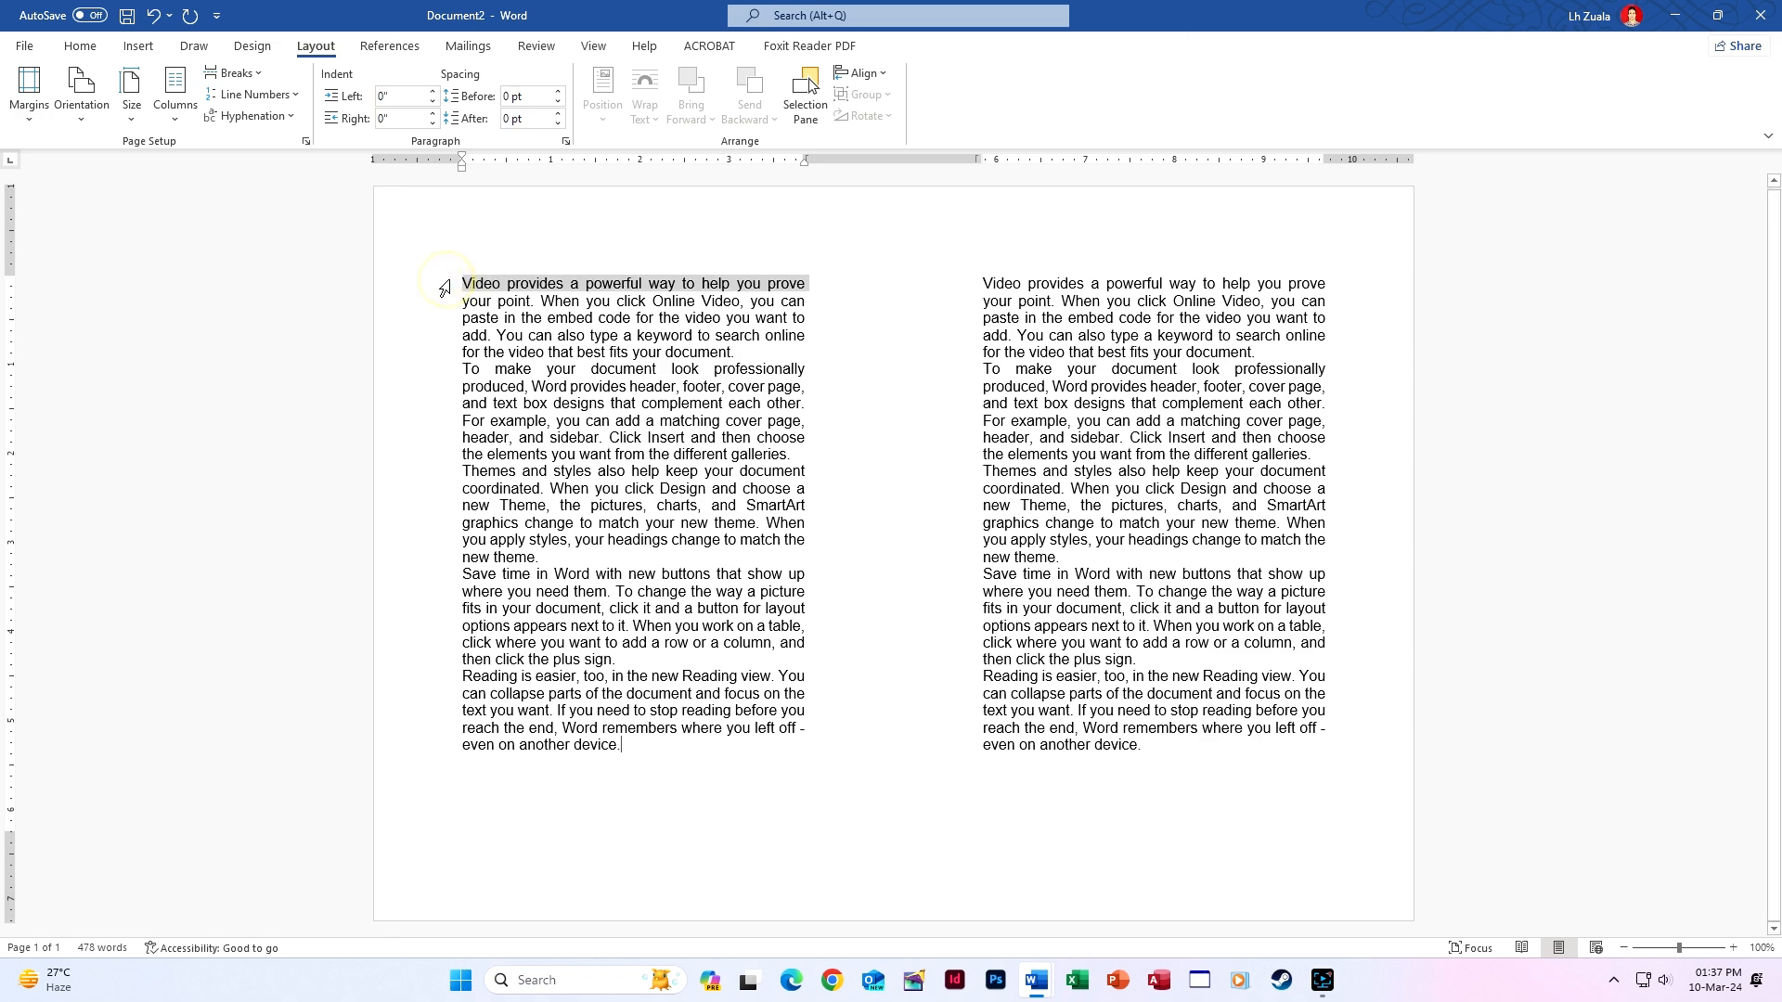
{"action": "left_click", "coordinate": [945, 290]}
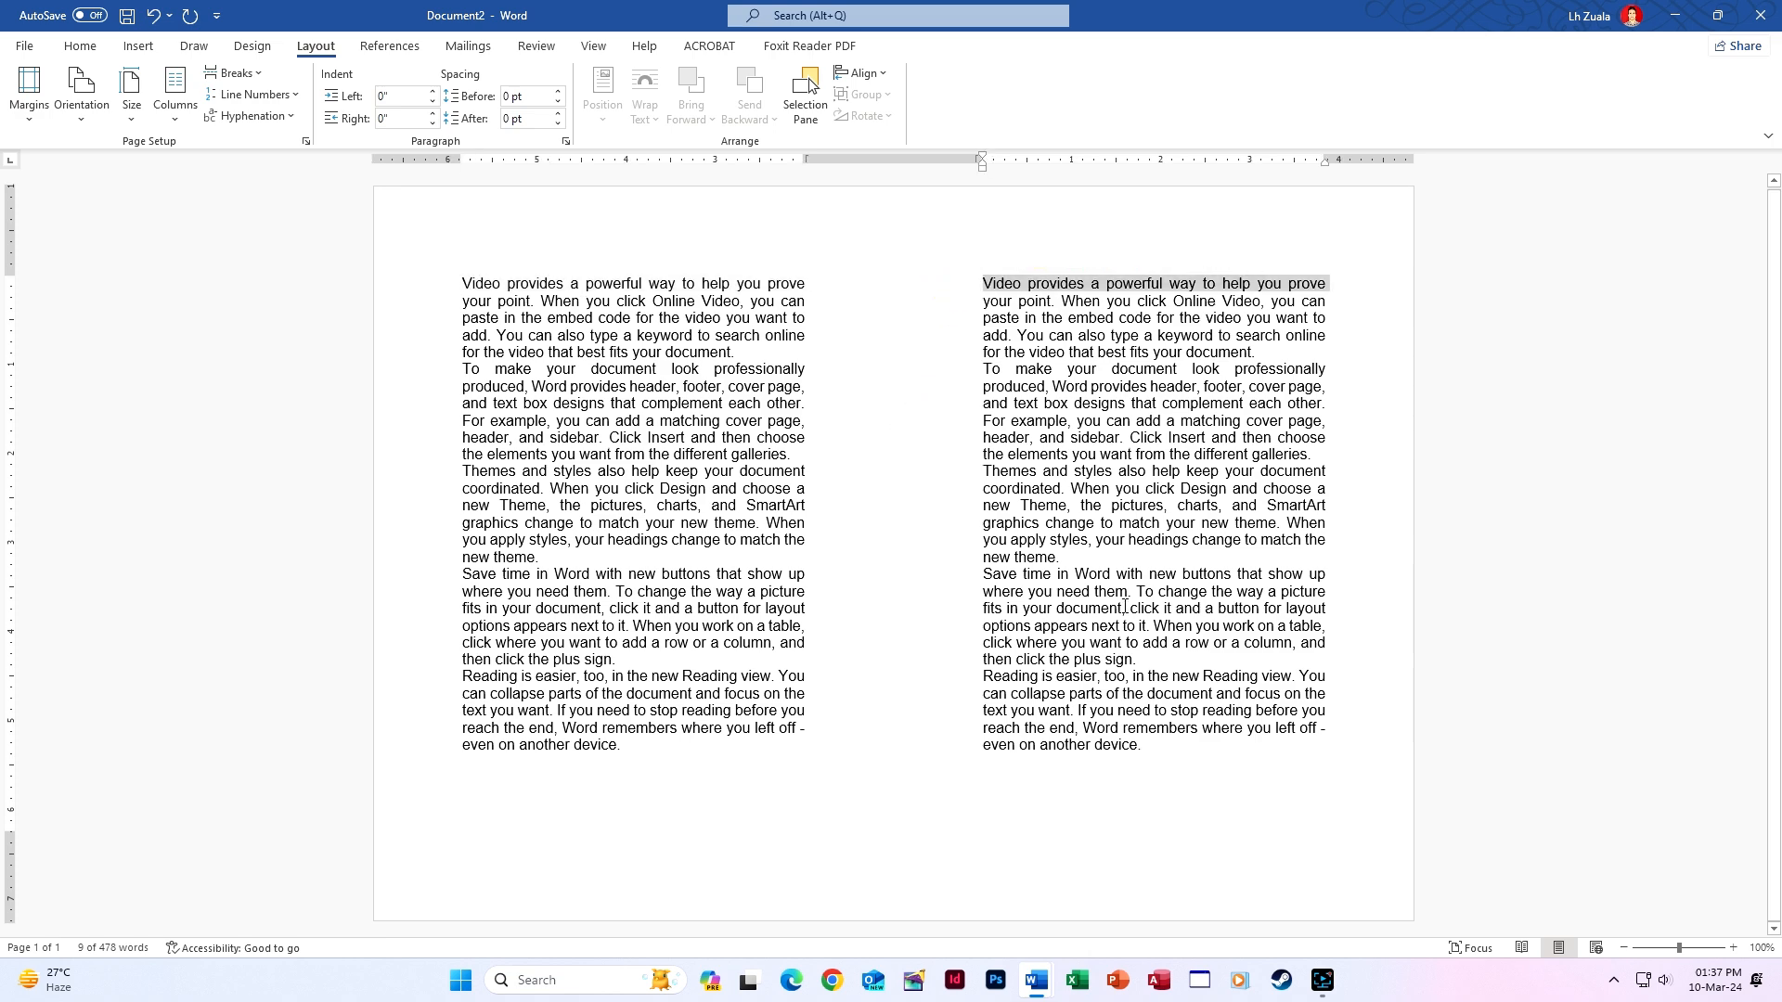
{"action": "left_click", "coordinate": [1286, 745]}
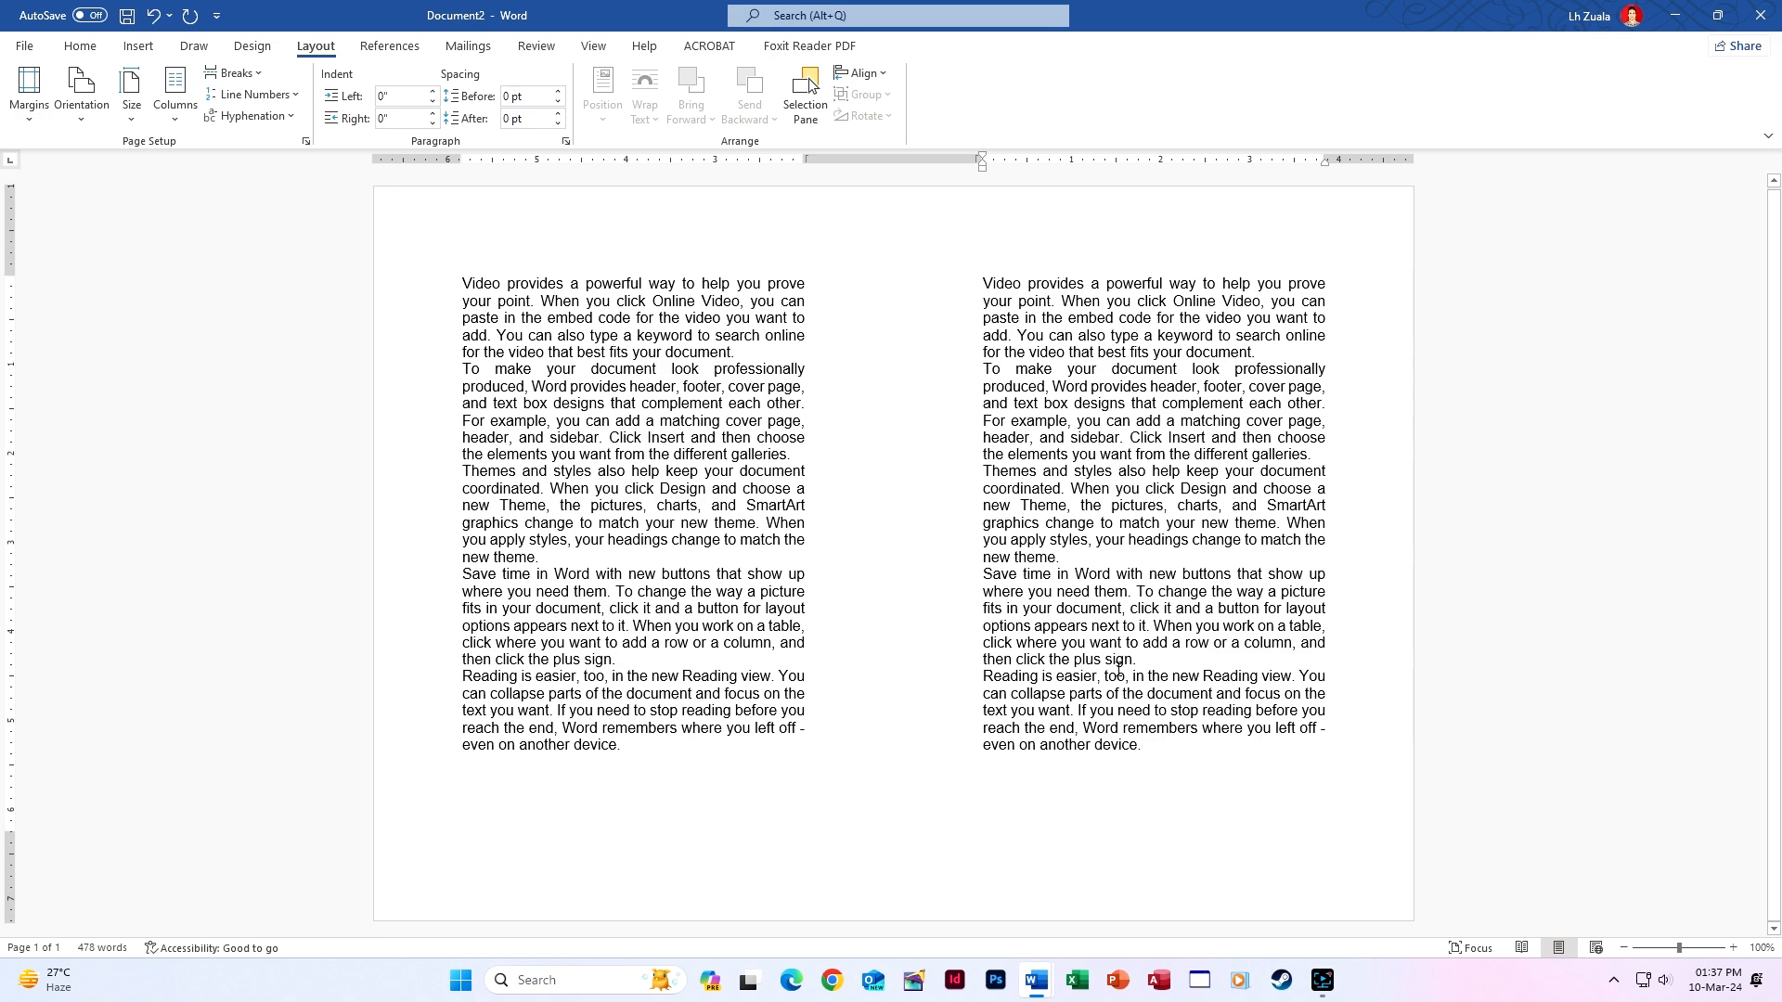
{"action": "key", "text": "ctrl+p"}
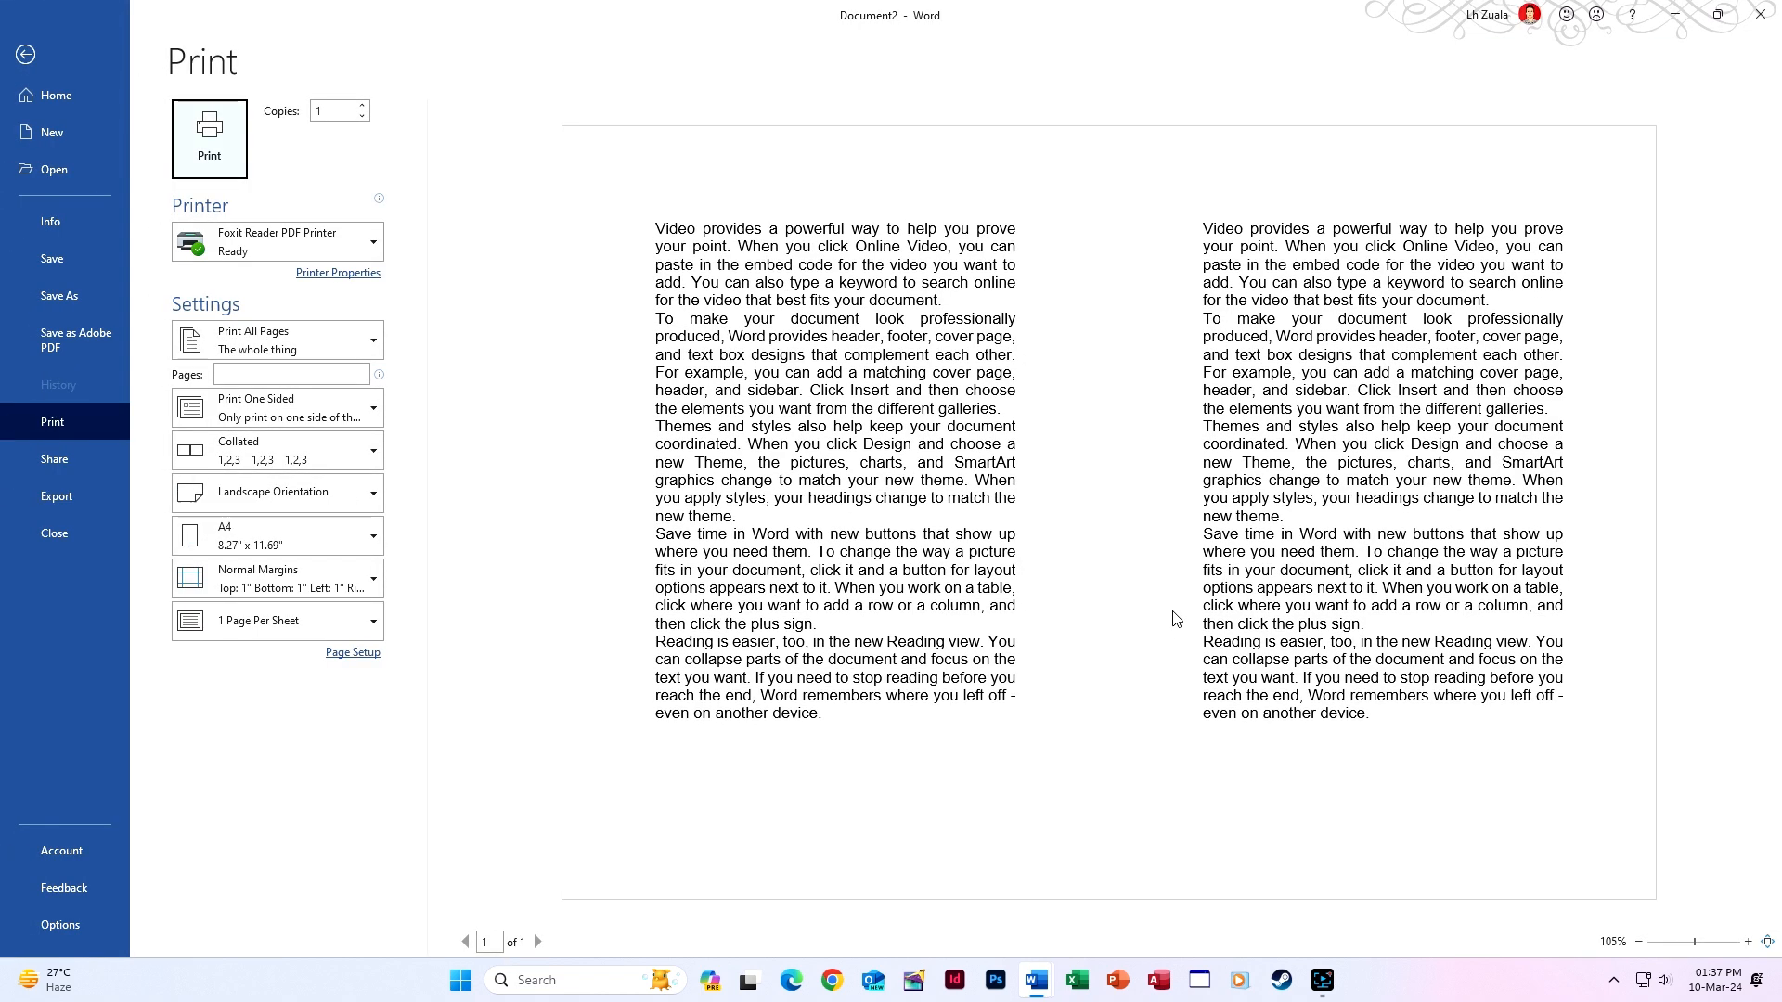
Turn on Line between in More Columns, then preview the divided landscape page.
{"action": "left_click", "coordinate": [26, 54]}
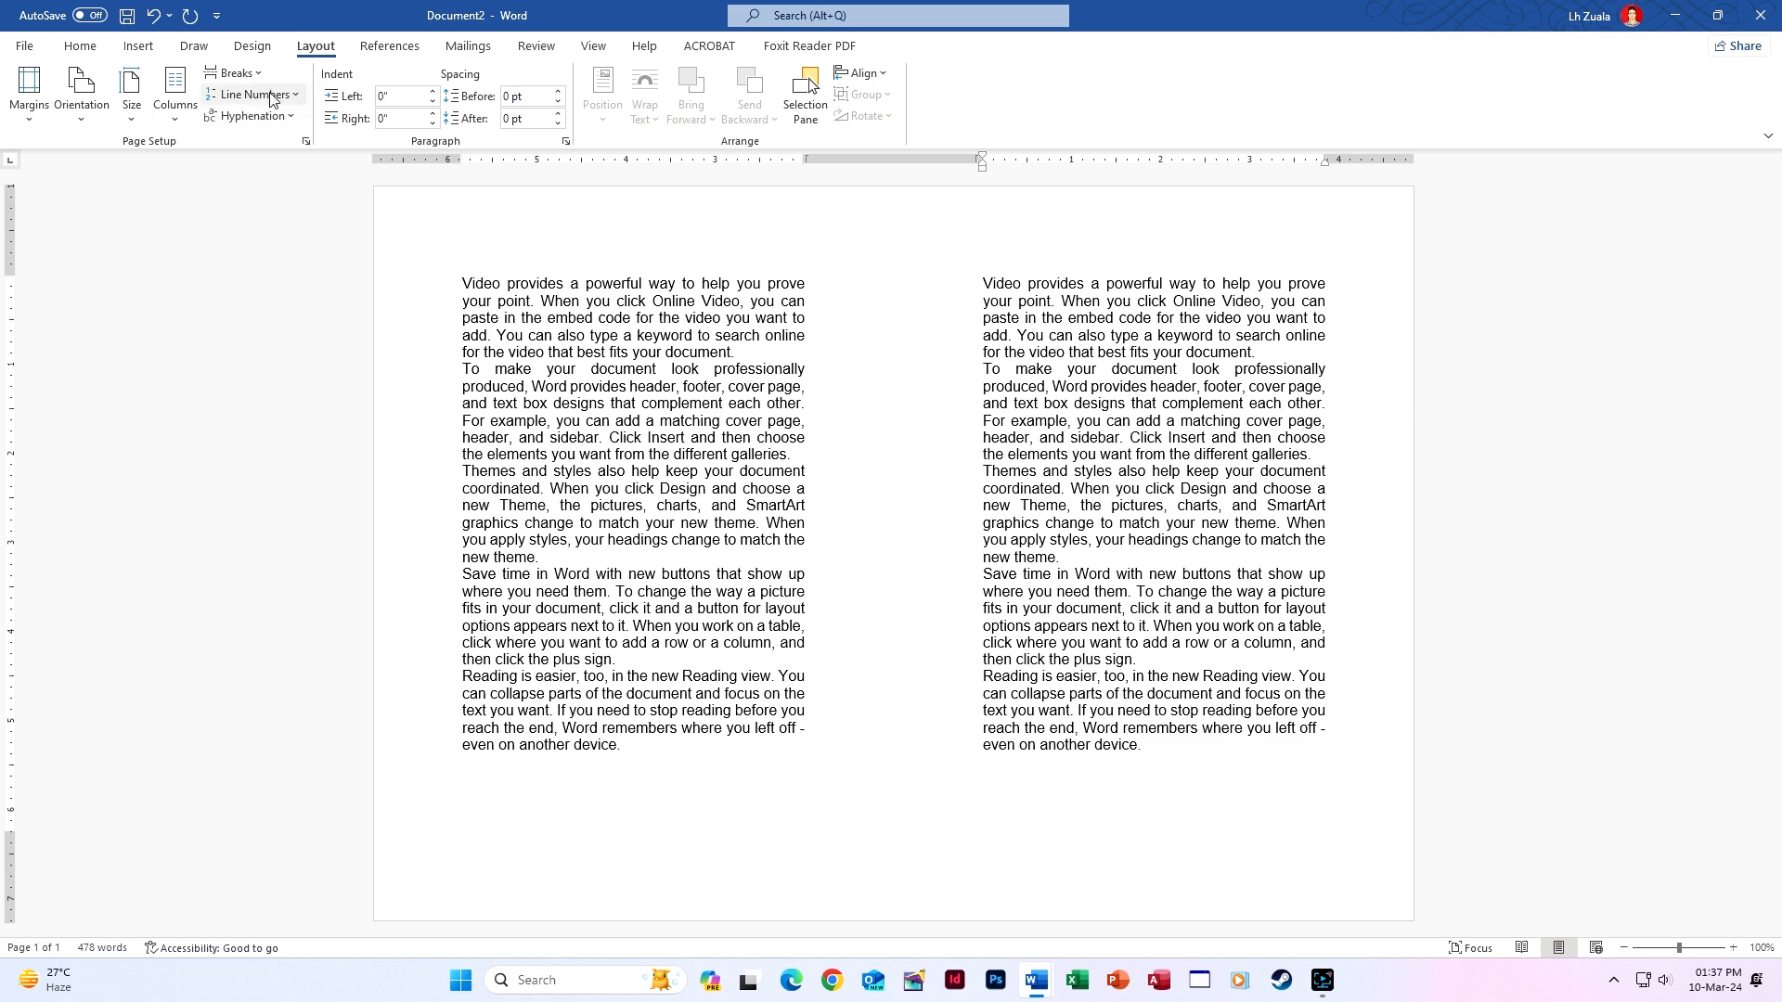
{"action": "left_click", "coordinate": [176, 92]}
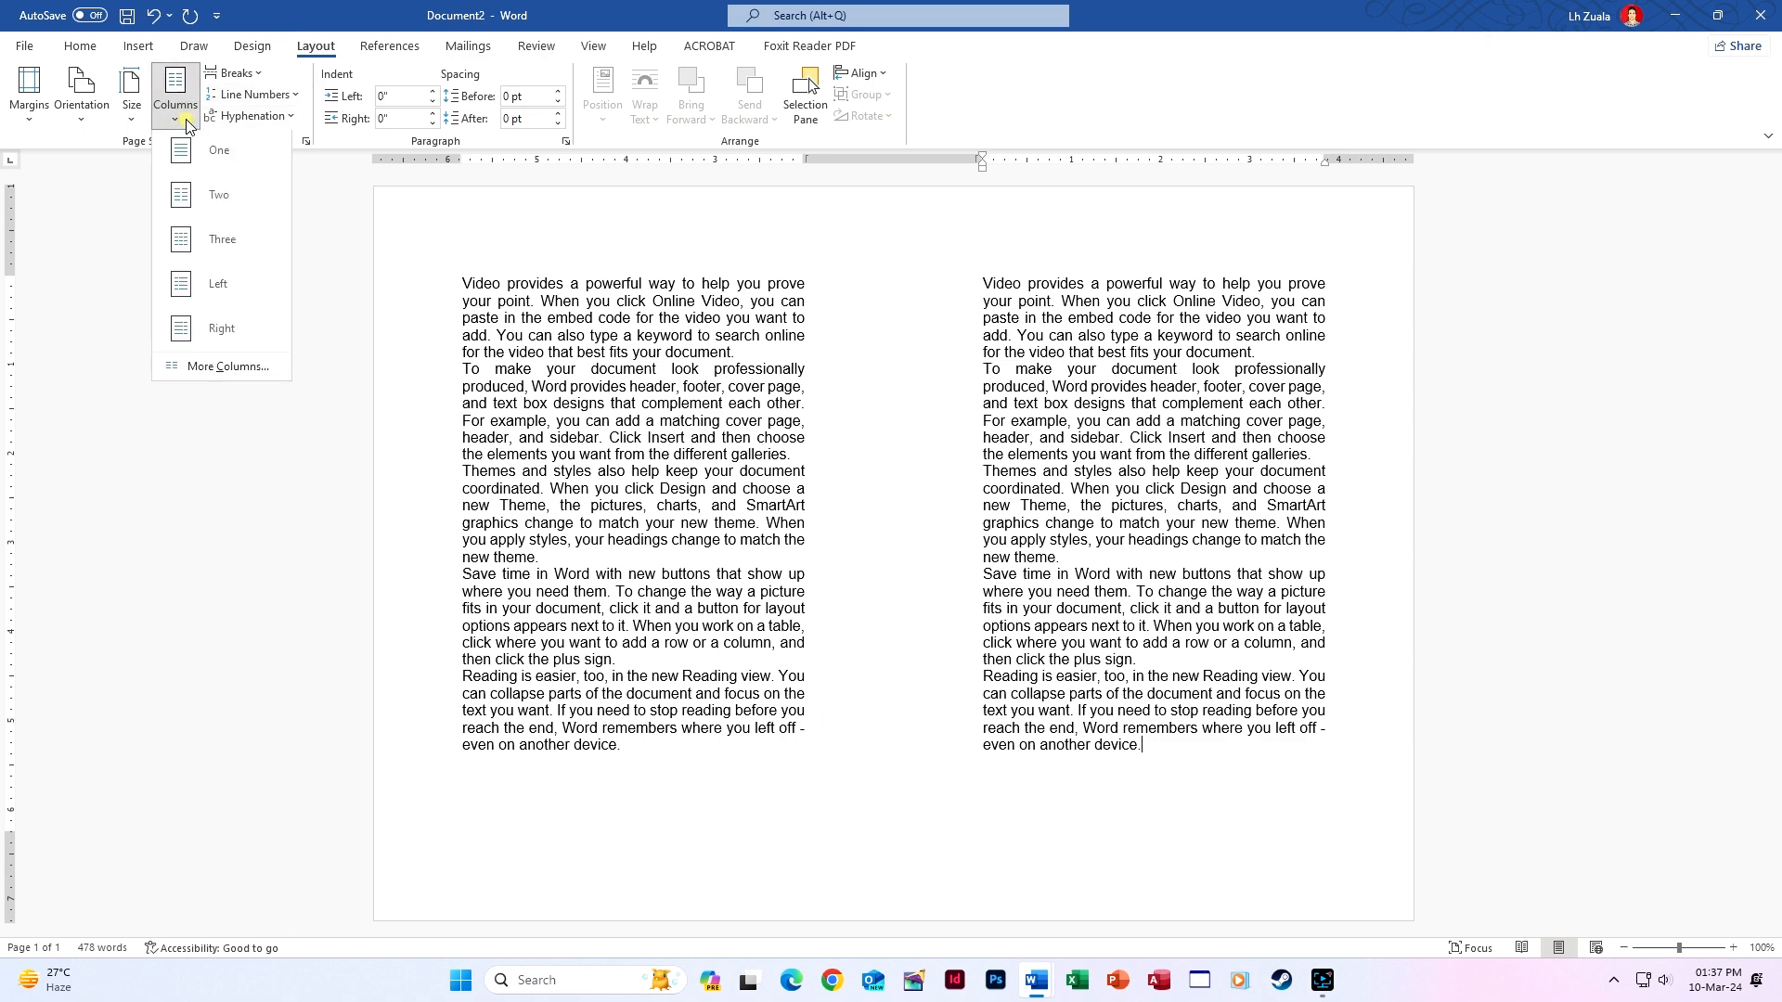
{"action": "left_click", "coordinate": [228, 370]}
{"action": "left_click", "coordinate": [961, 424]}
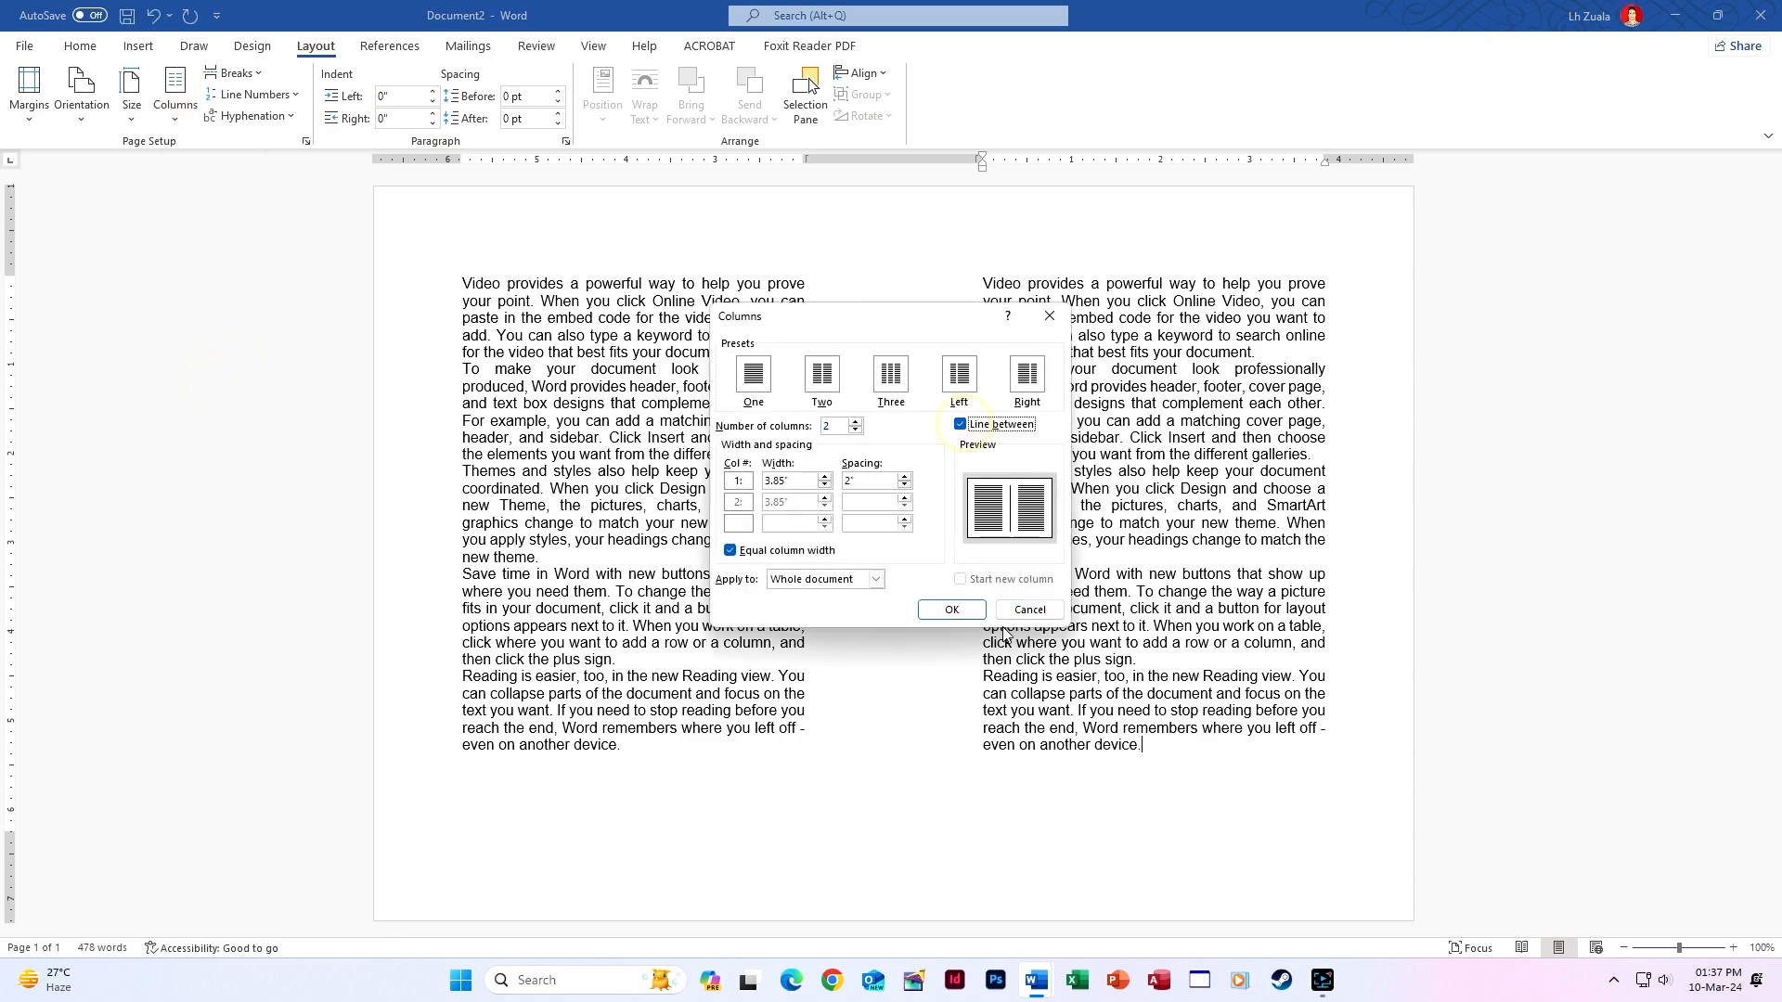
{"action": "left_click", "coordinate": [953, 611]}
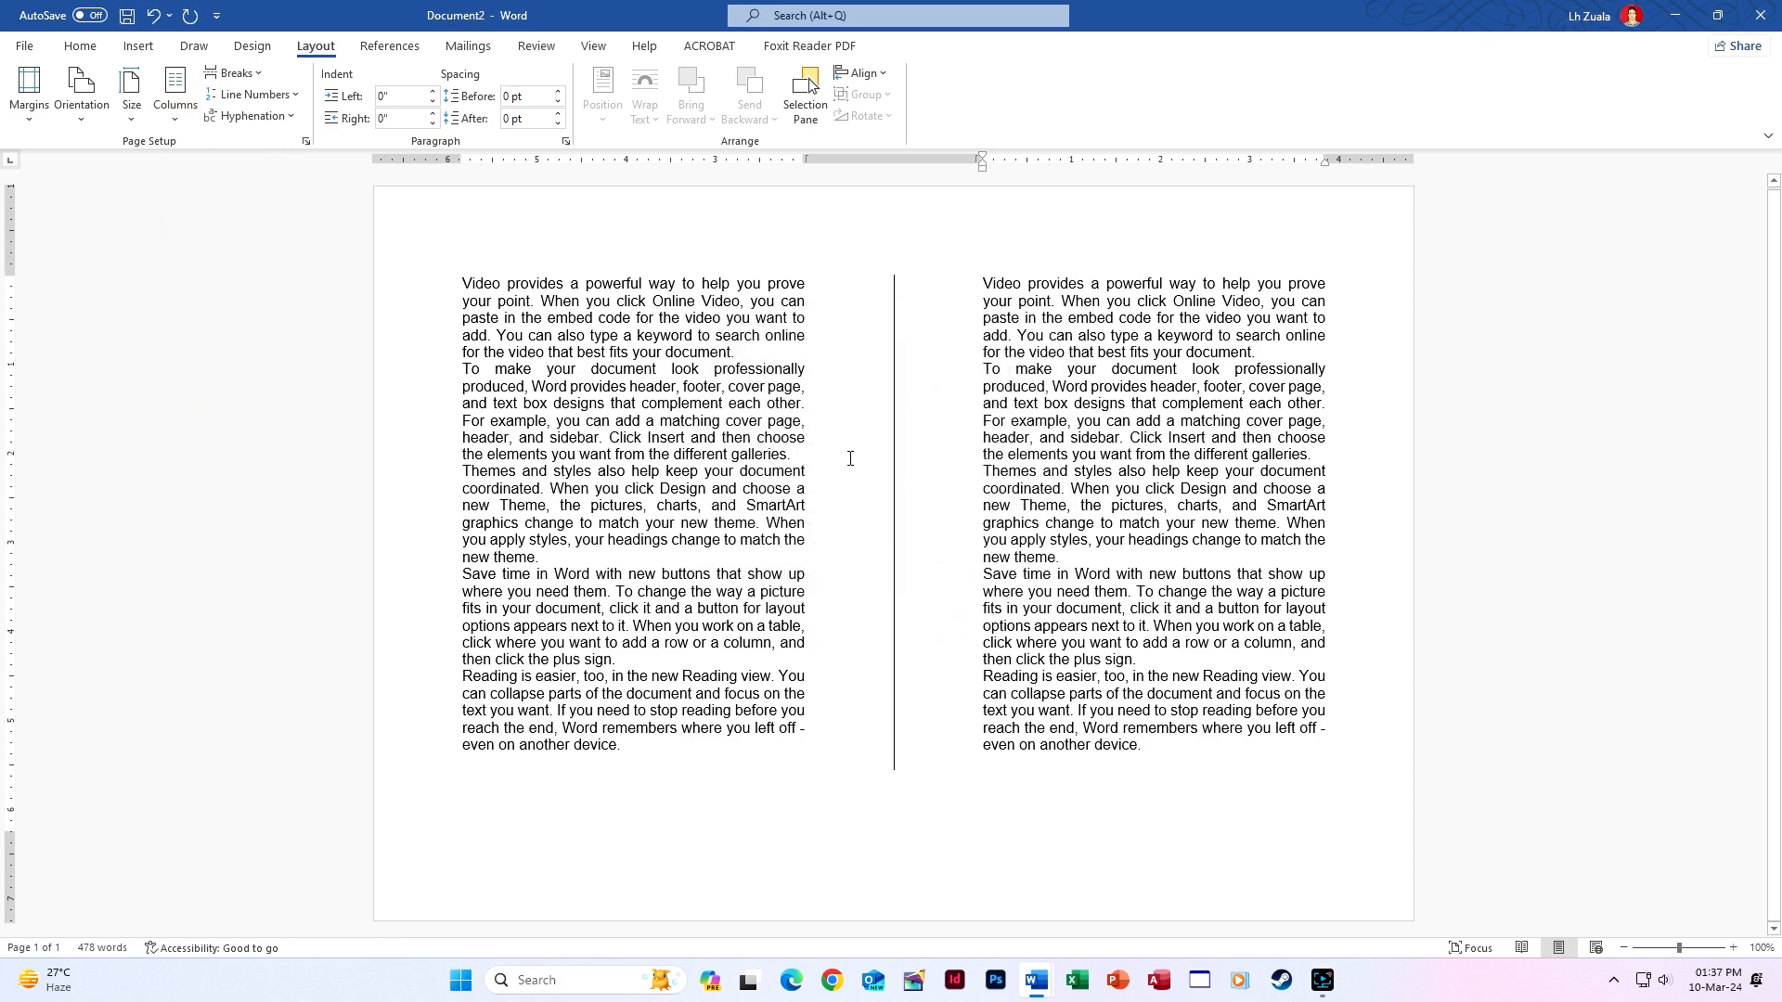
{"action": "key", "text": "ctrl+p"}
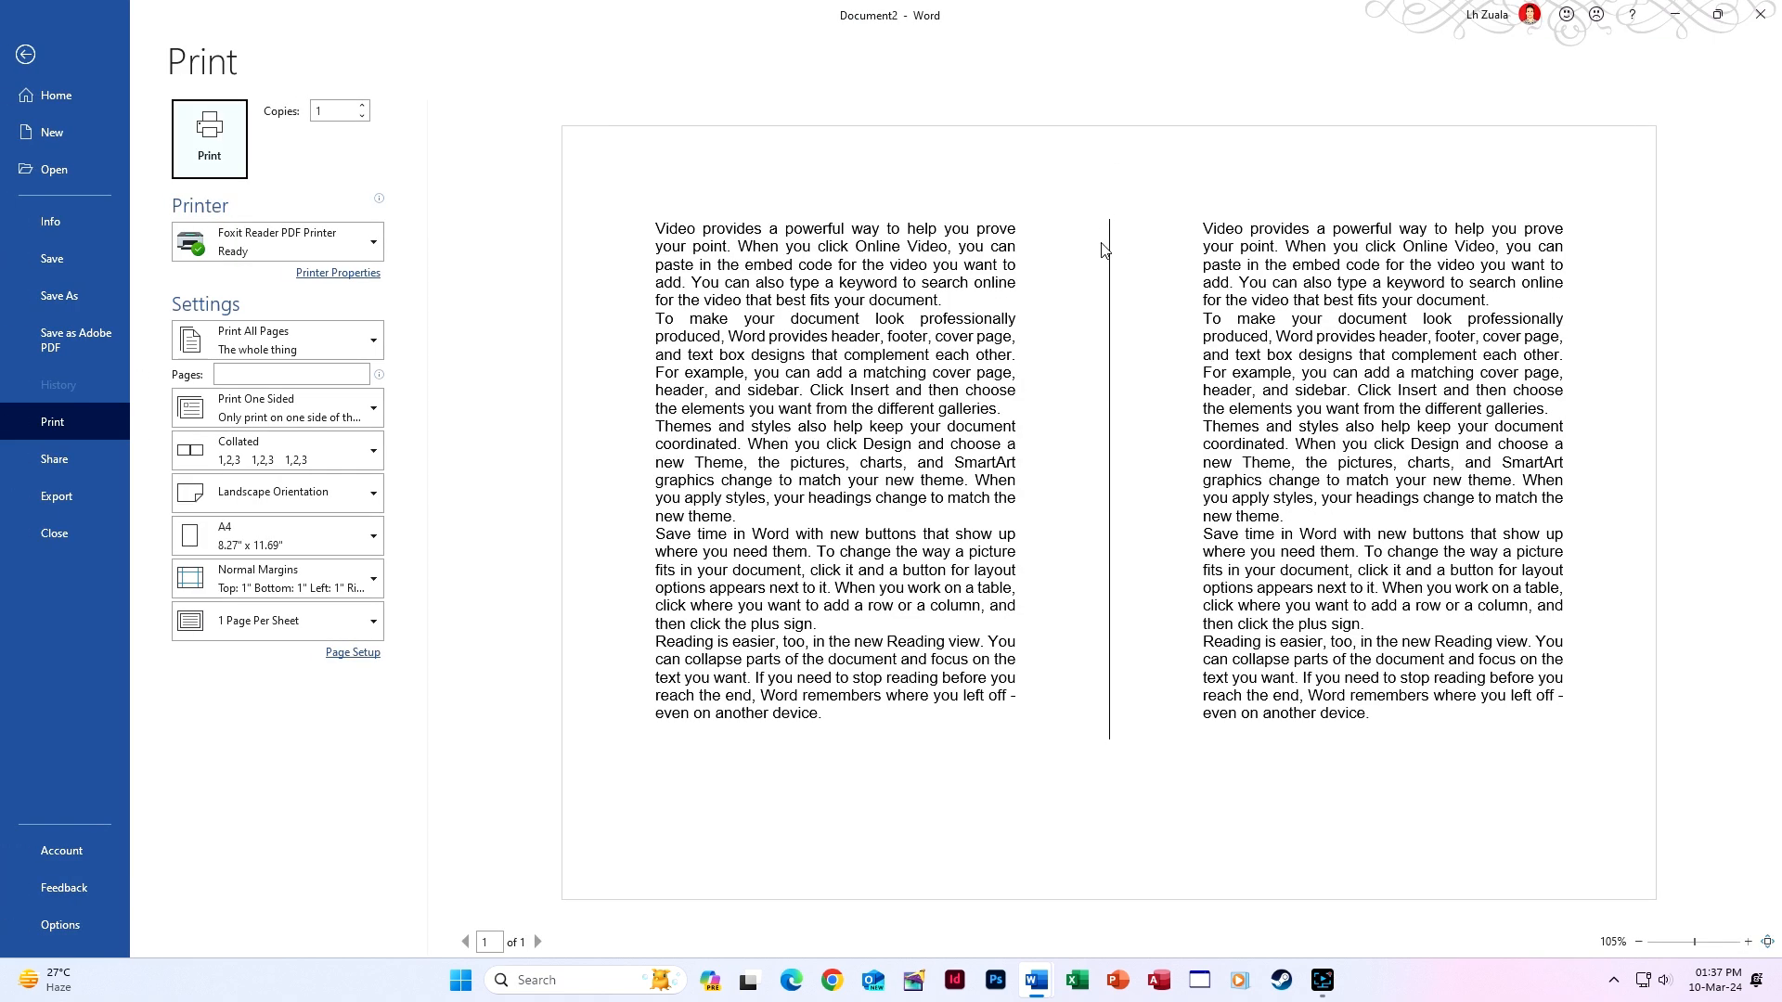
Leave the print preview and check the empty last paragraph at column two's end.
{"action": "left_click", "coordinate": [655, 440]}
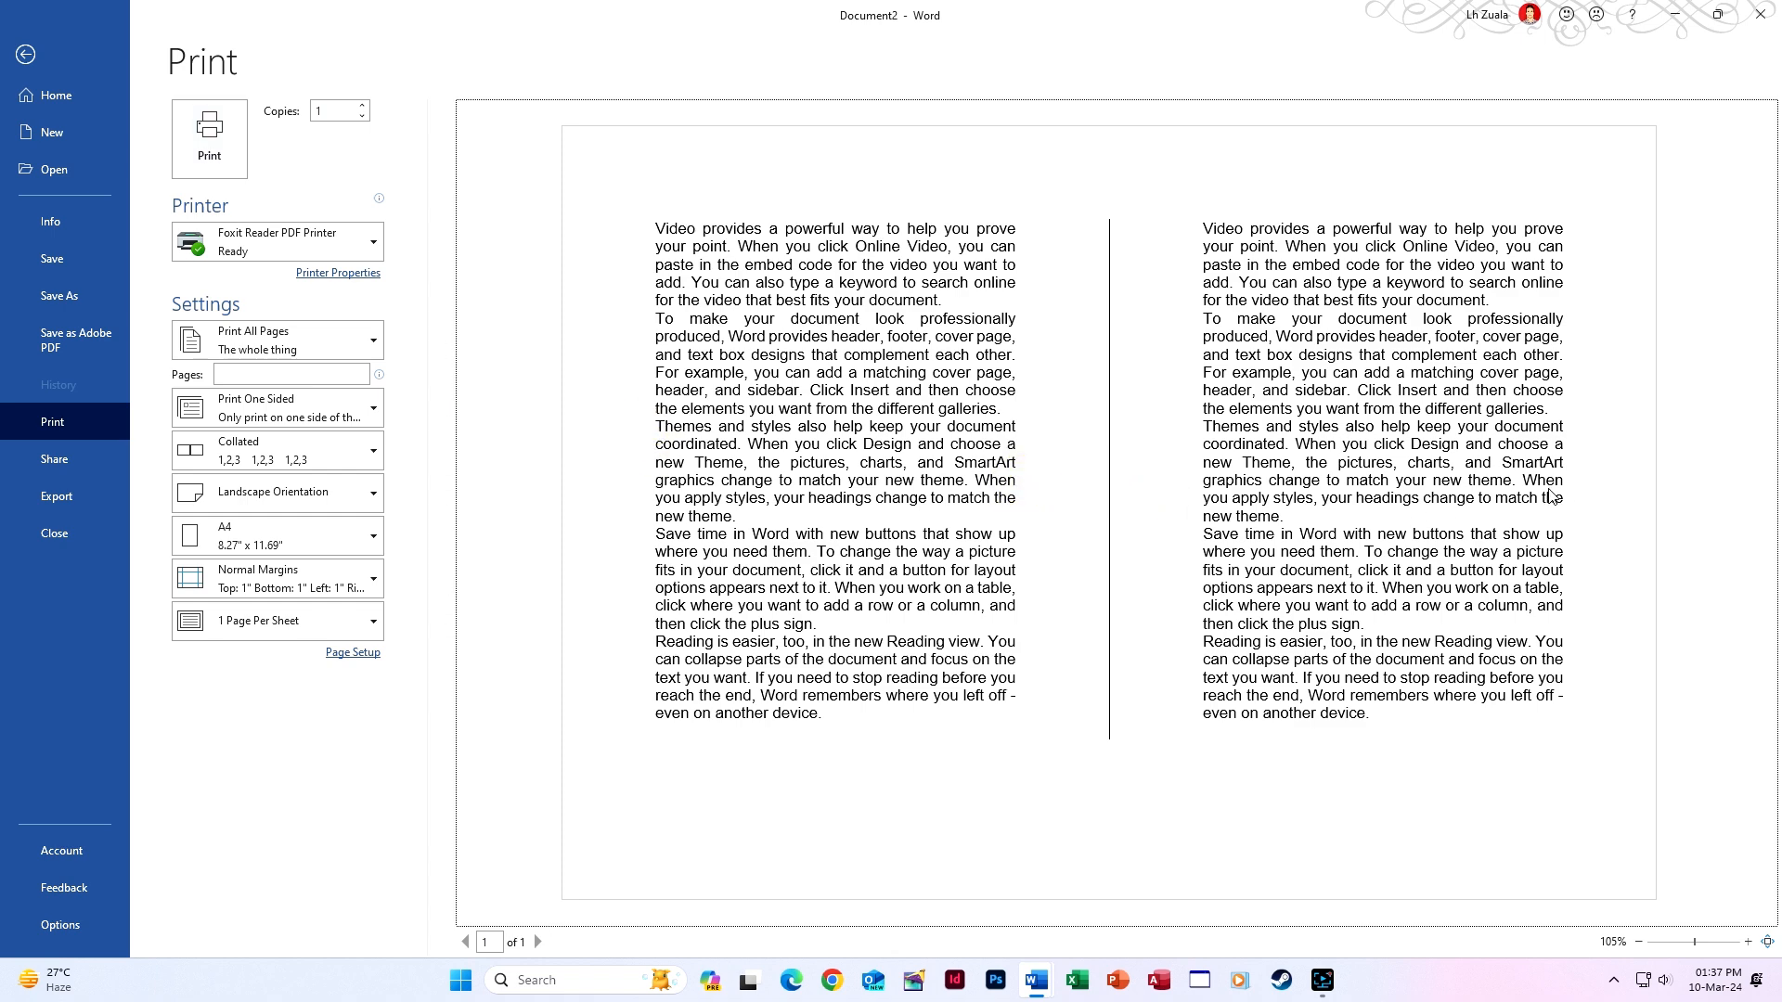
{"action": "left_click", "coordinate": [25, 55]}
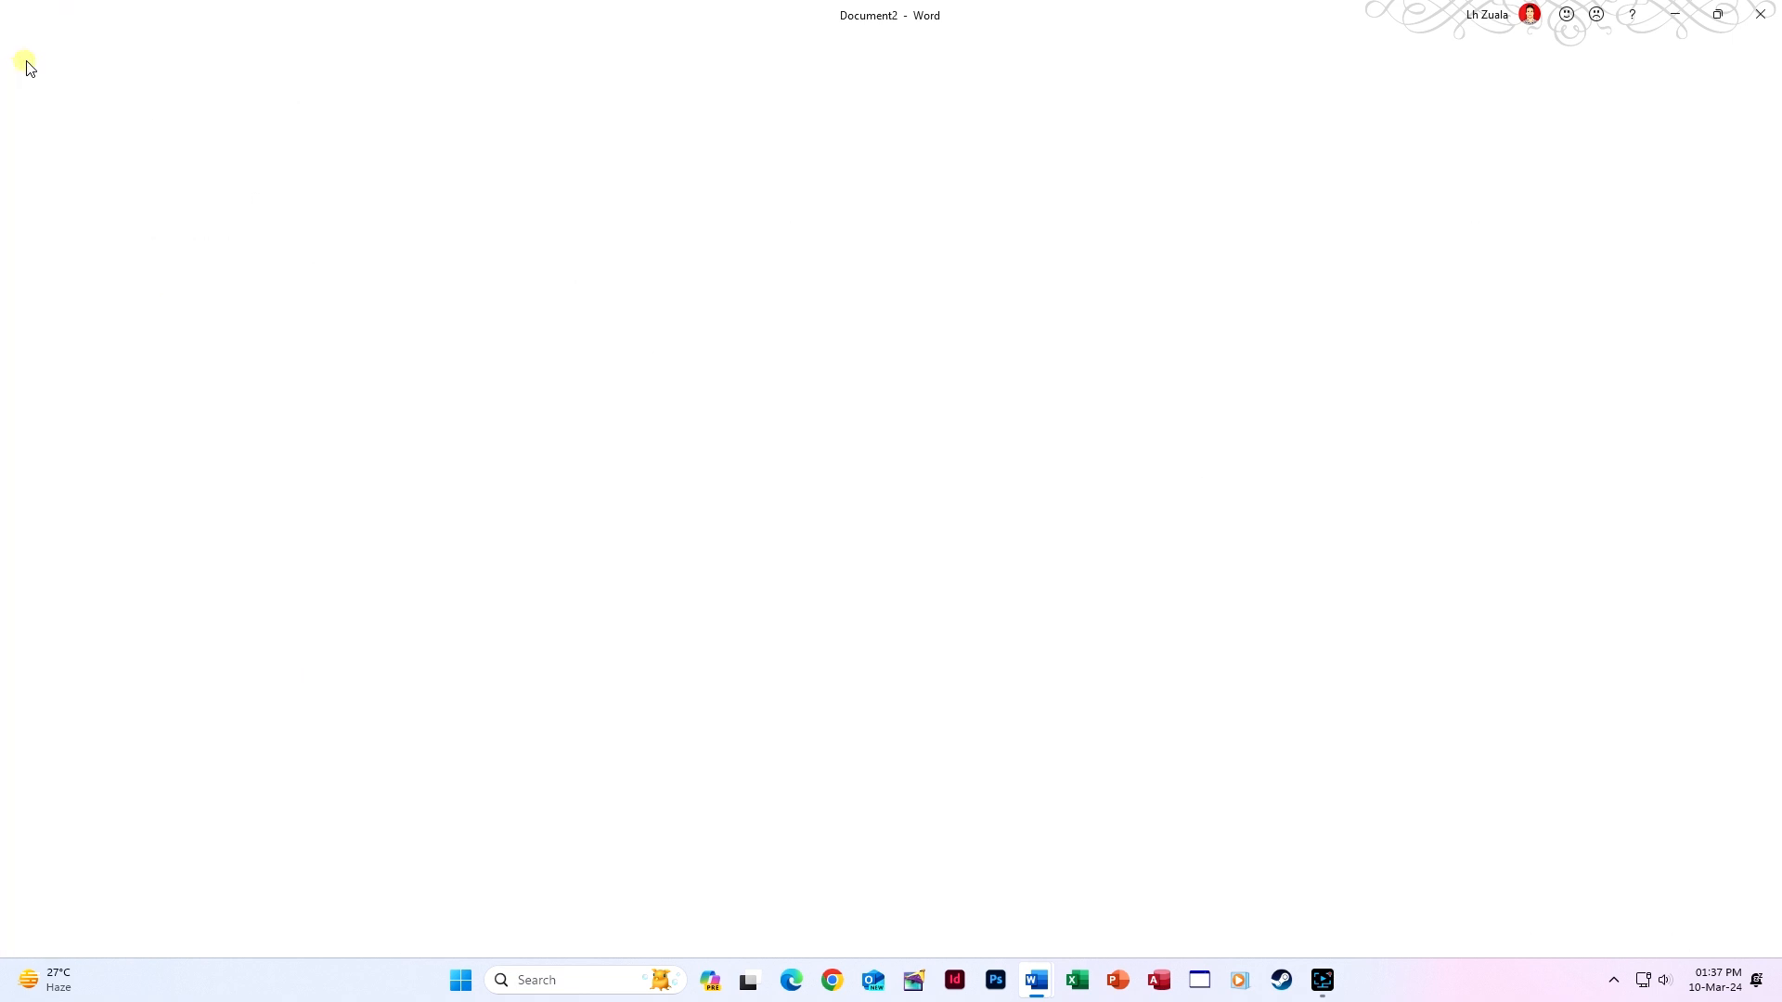
{"action": "double_click", "coordinate": [701, 764]}
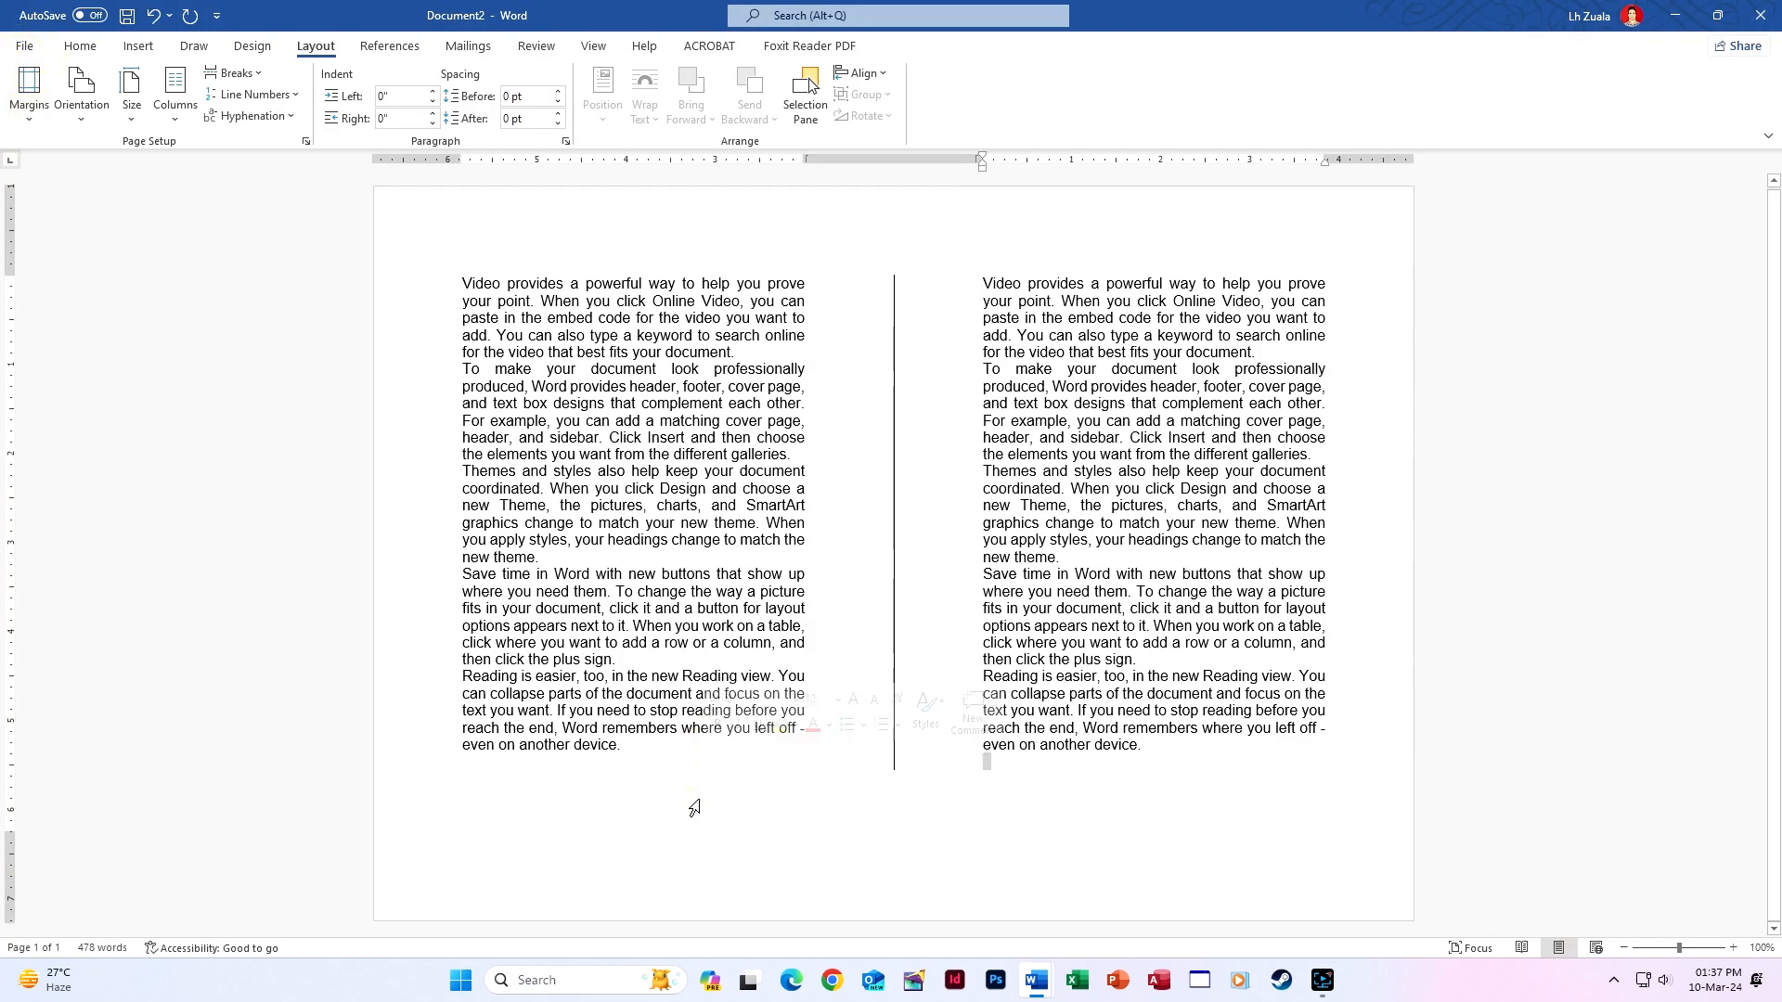
{"action": "double_click", "coordinate": [699, 790]}
{"action": "left_click", "coordinate": [1167, 755]}
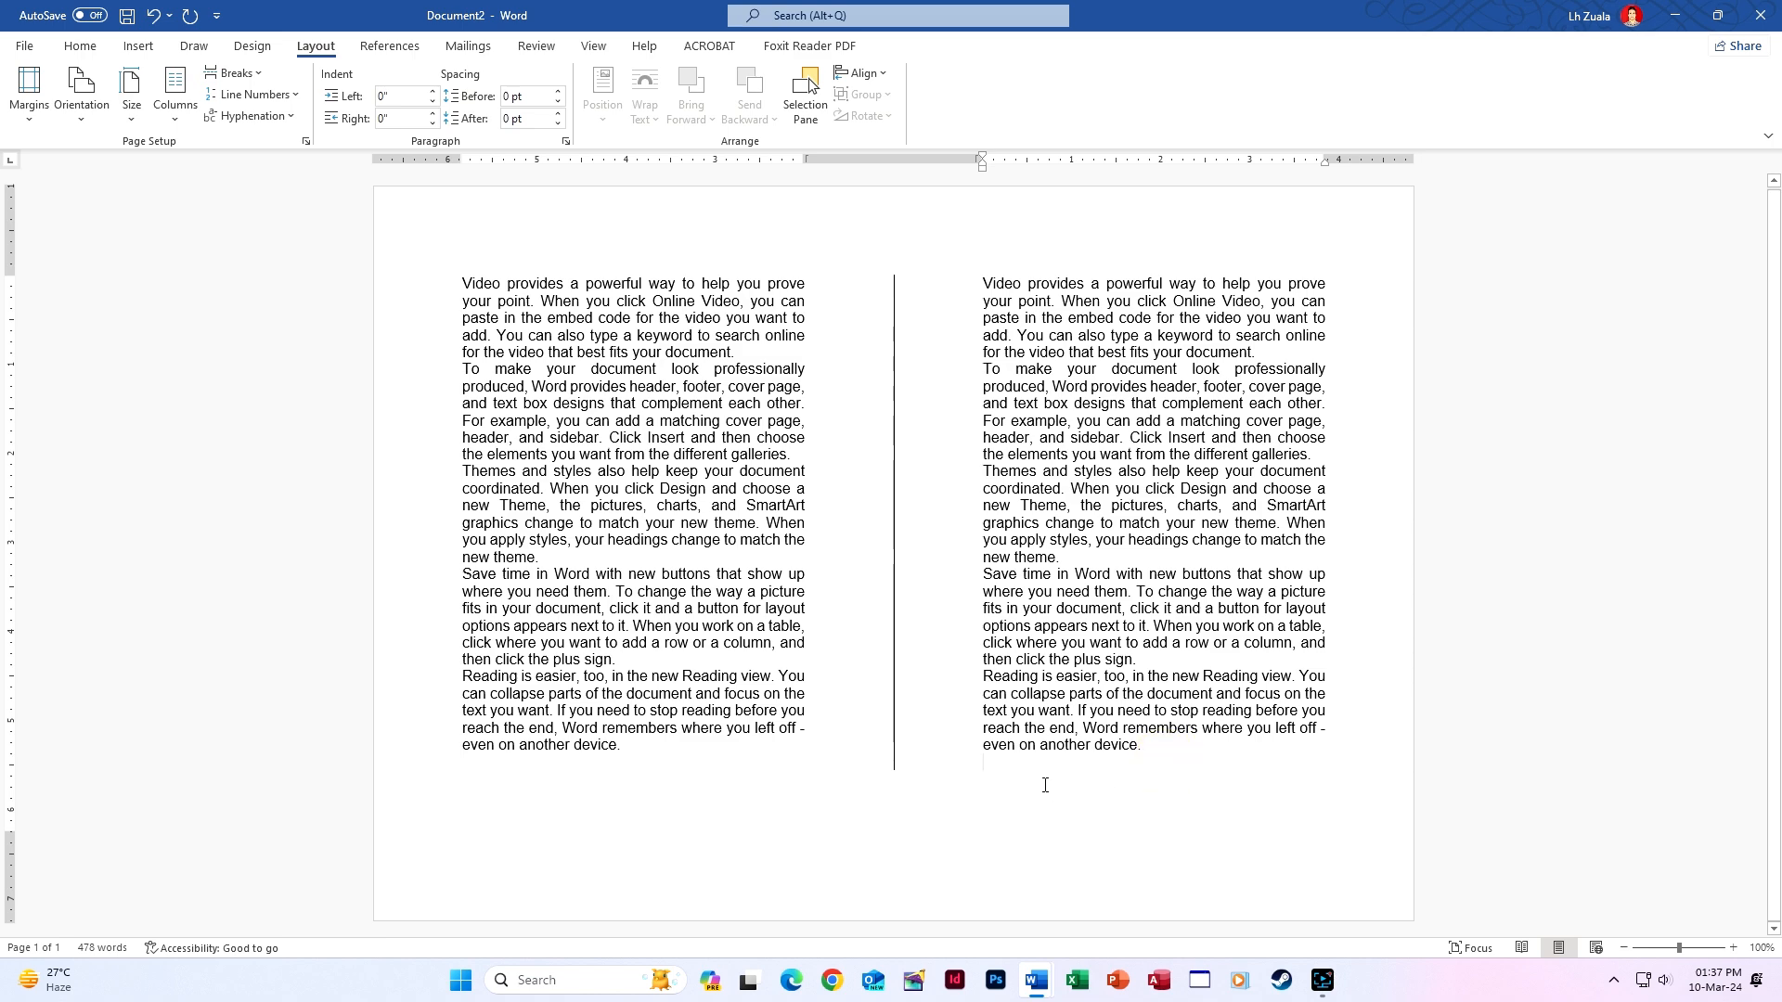